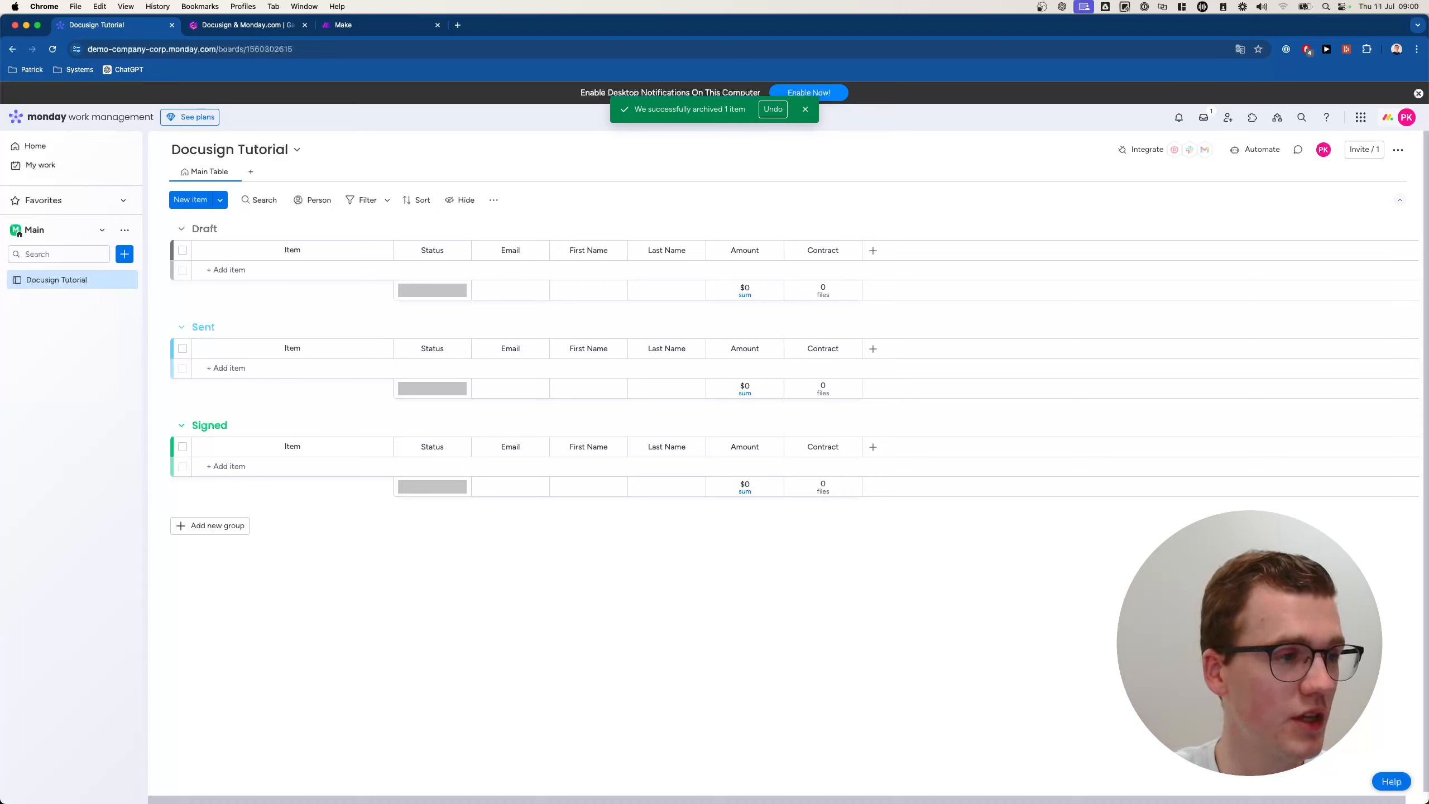
Maximize the contract document and highlight the two signers' name placeholders.
left_click_drag(0, 56, 676, 64)
double_click(676, 64)
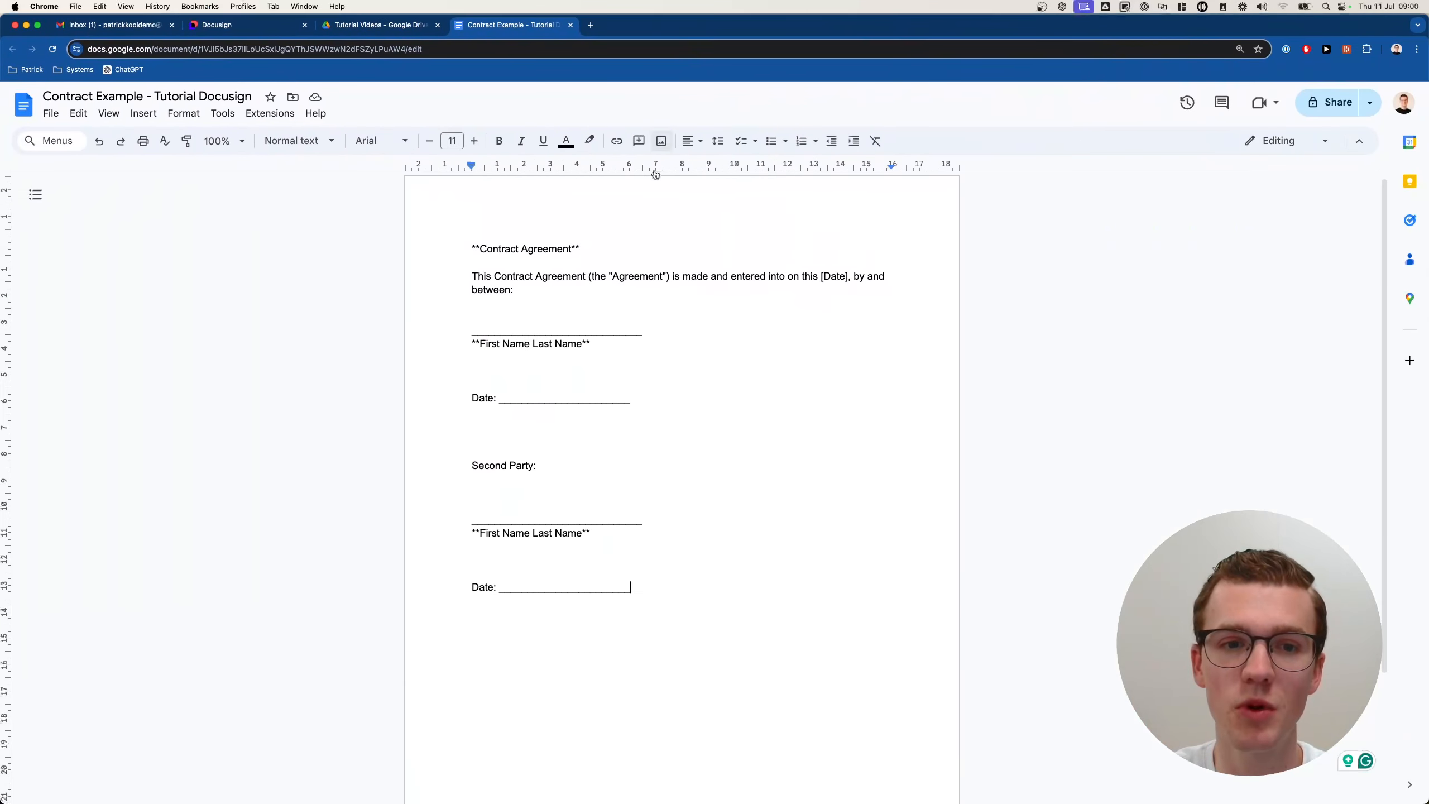
left_click_drag(470, 344, 659, 350)
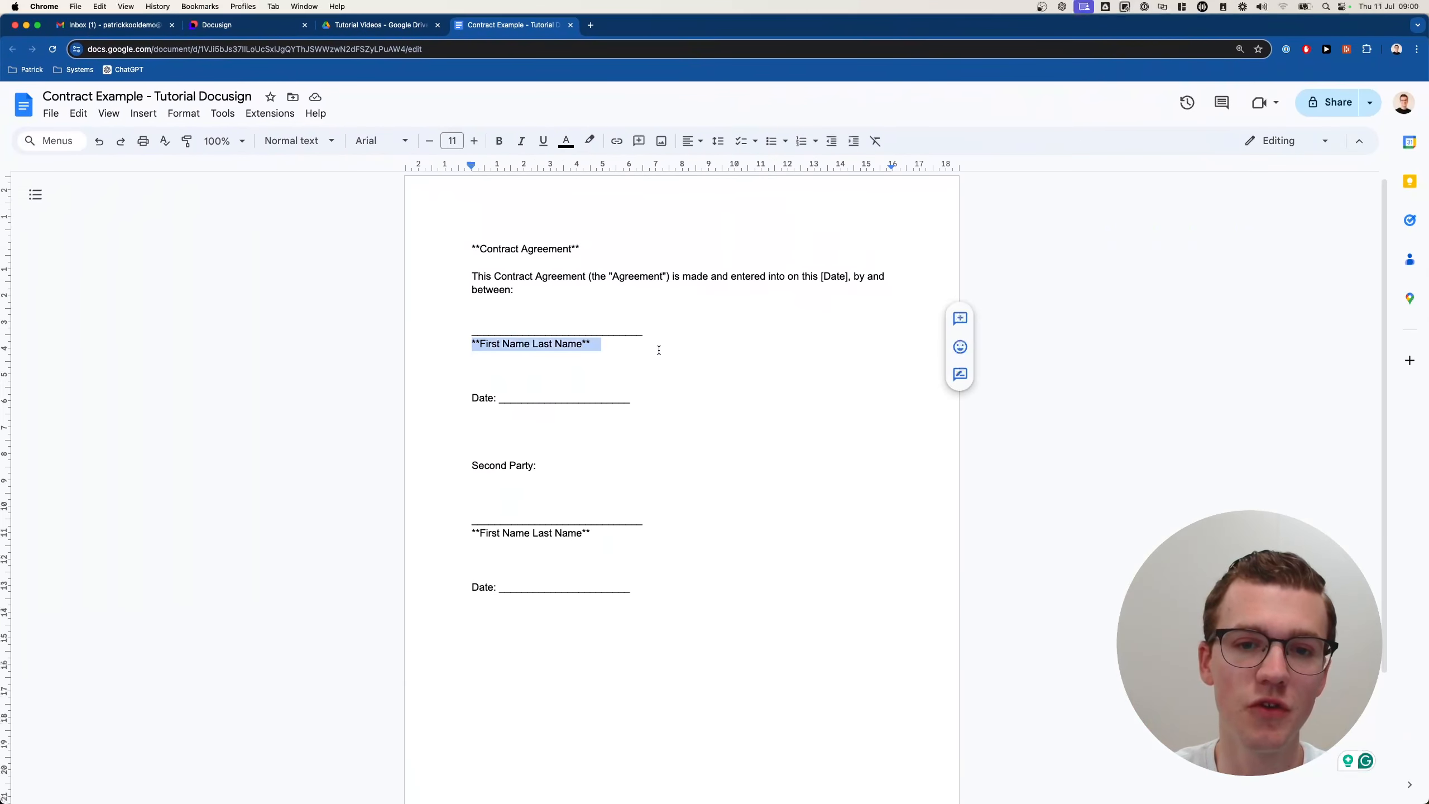
left_click_drag(472, 533, 596, 535)
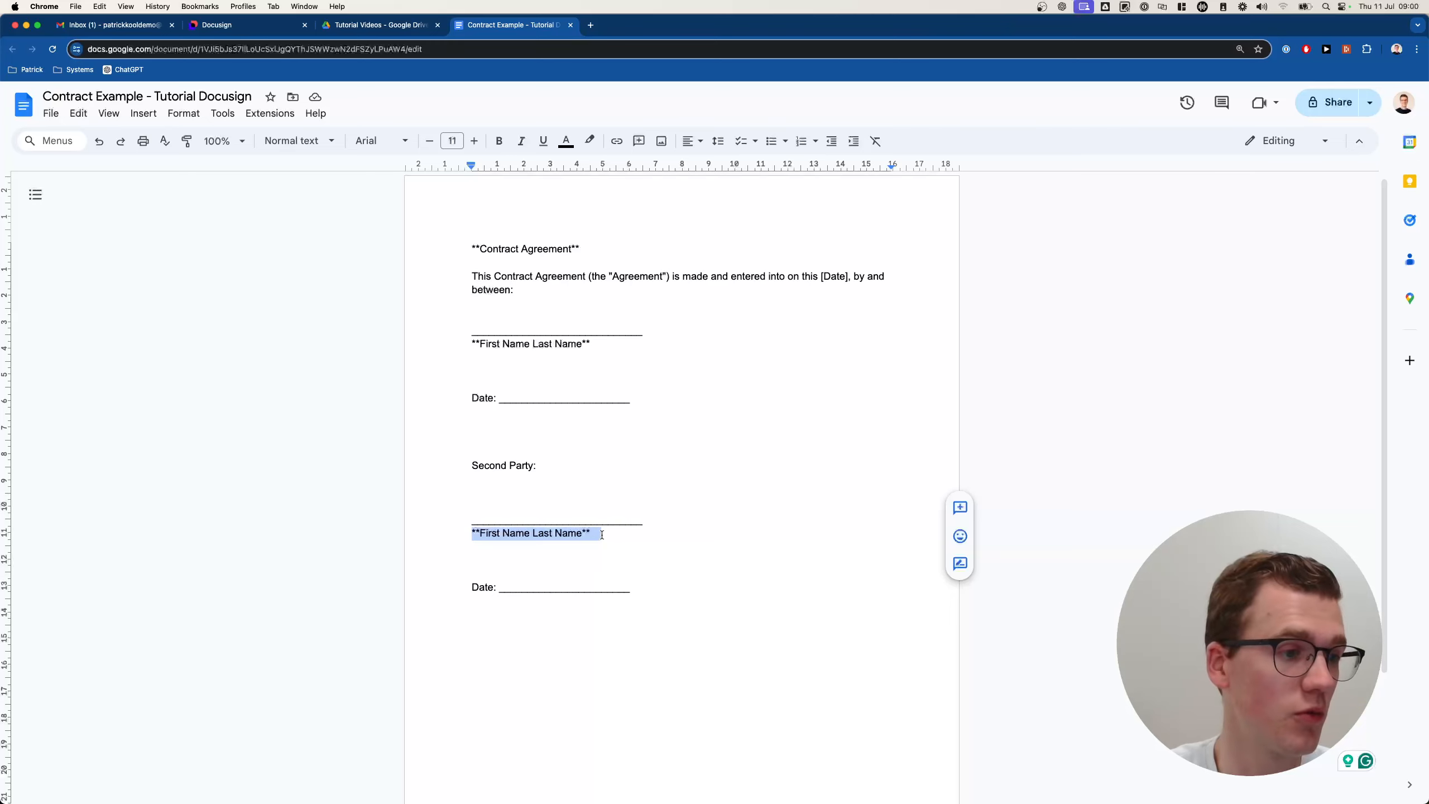
left_click(597, 533)
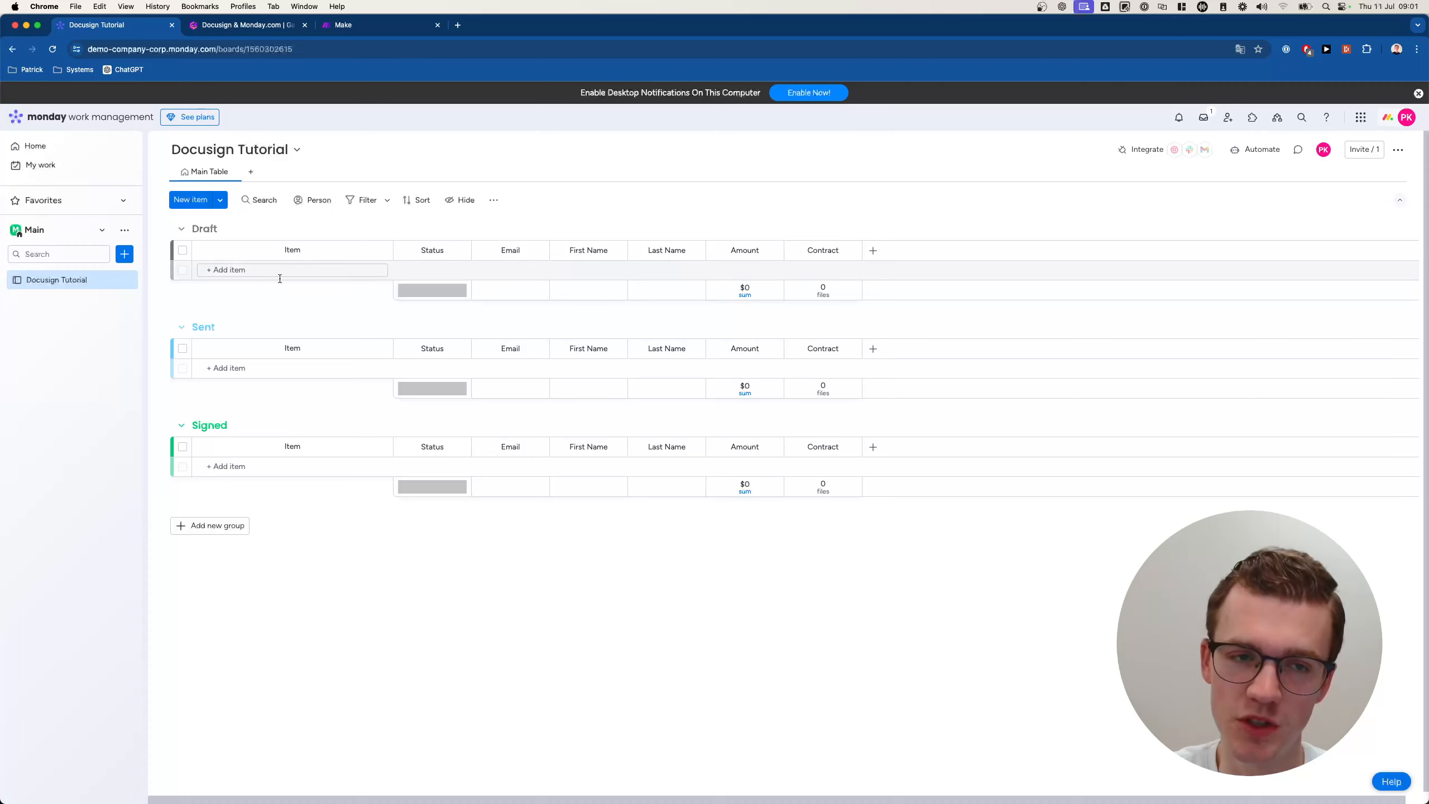
Create an item named 'Test Item' in the board's Draft group.
left_click(221, 201)
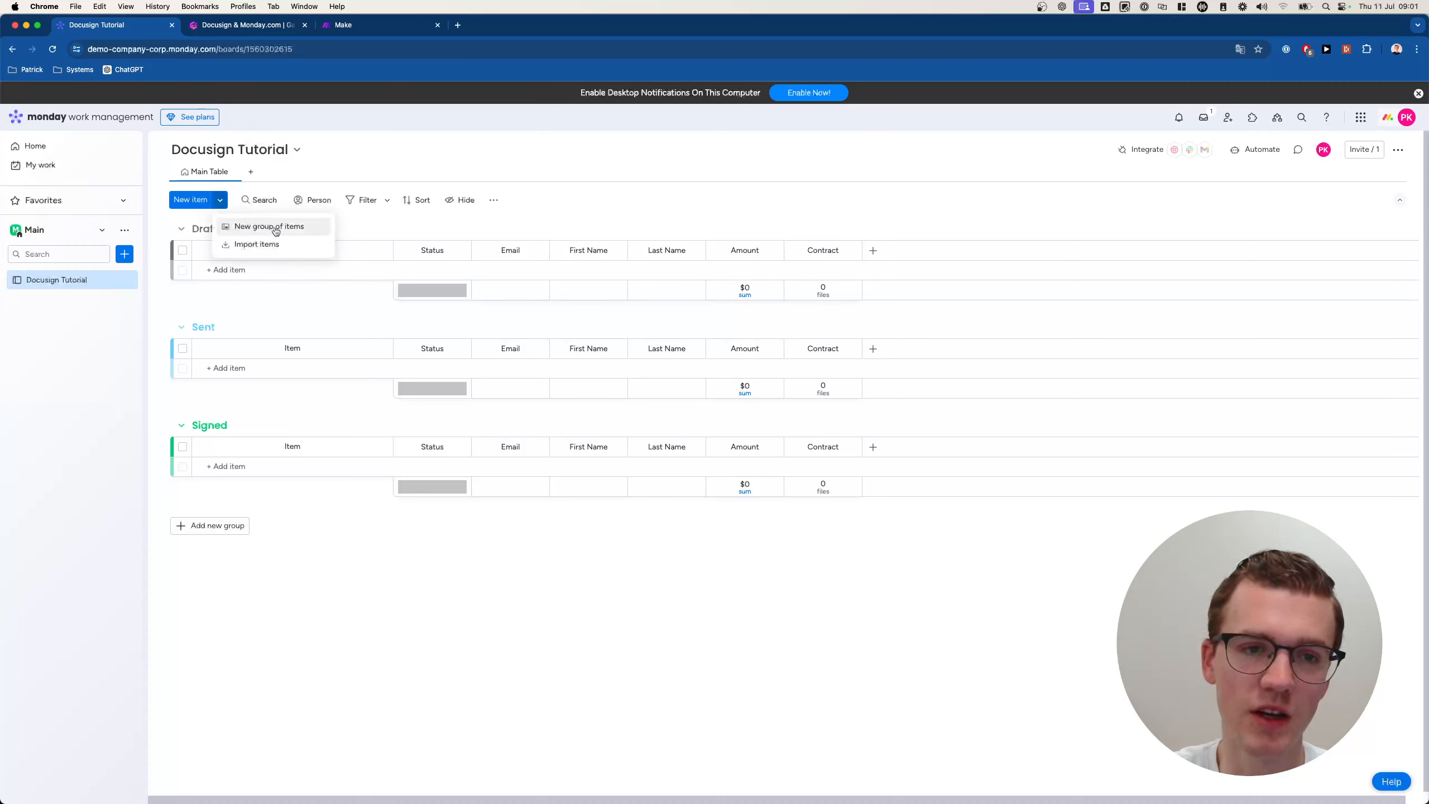
left_click(275, 308)
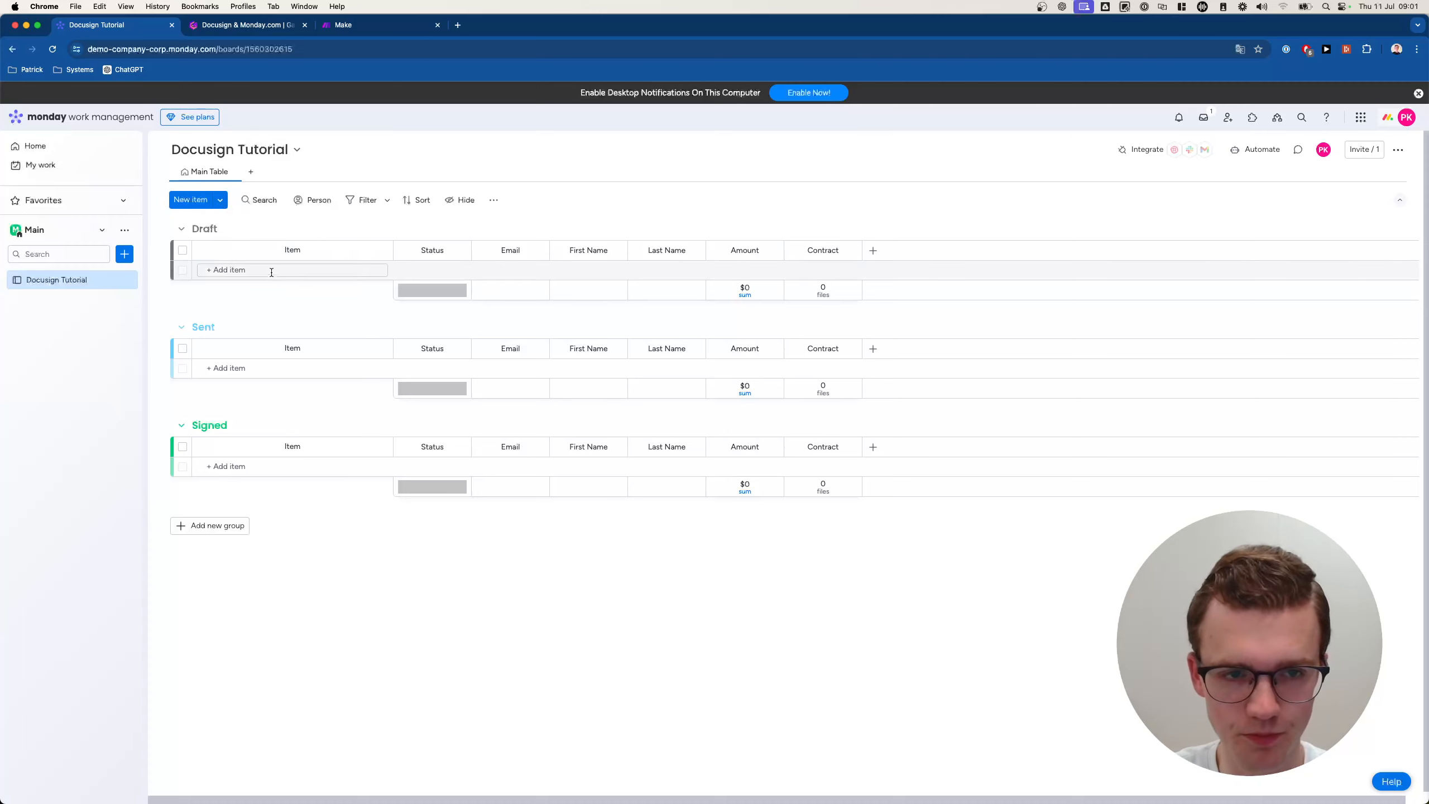
left_click(249, 269)
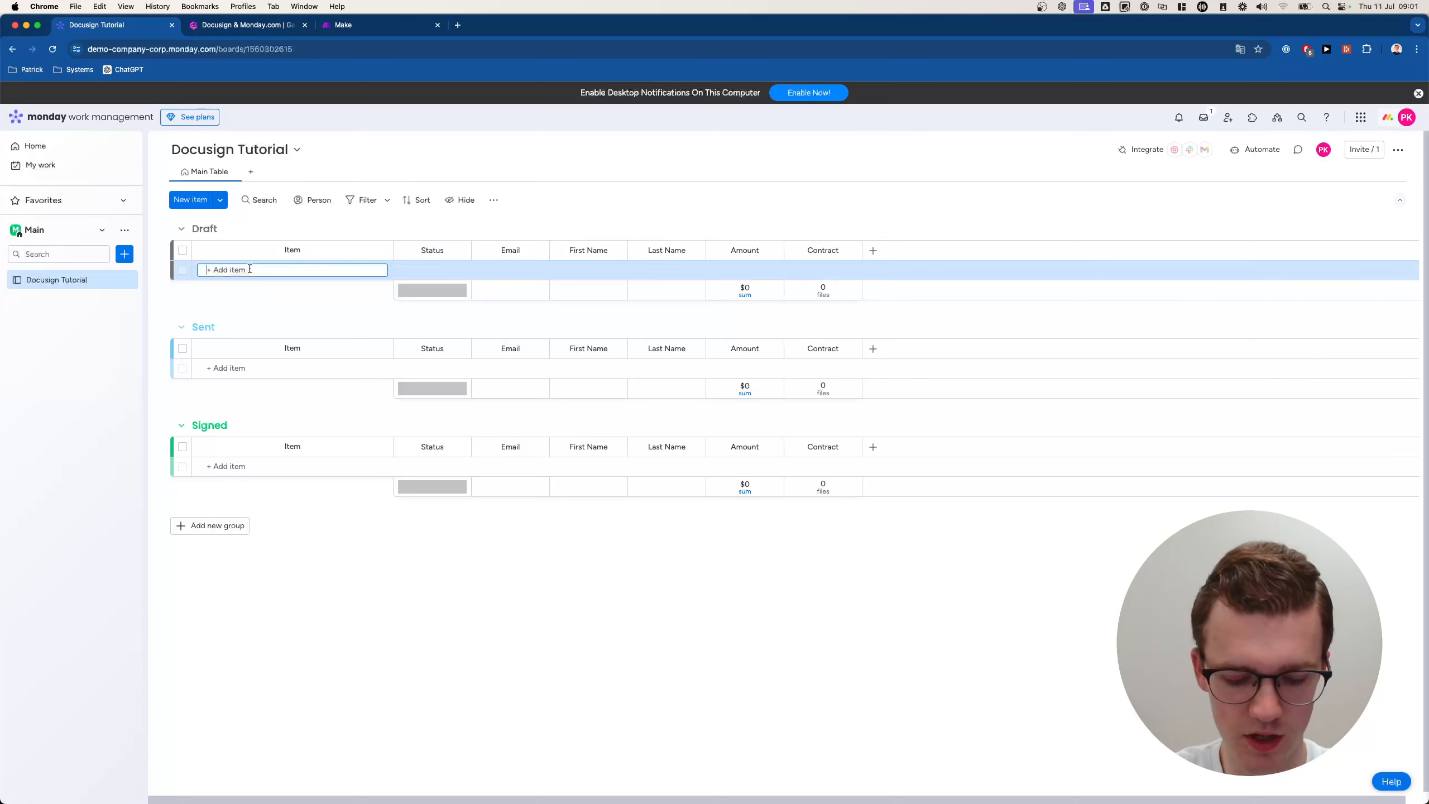
type("Test Item")
key("Return")
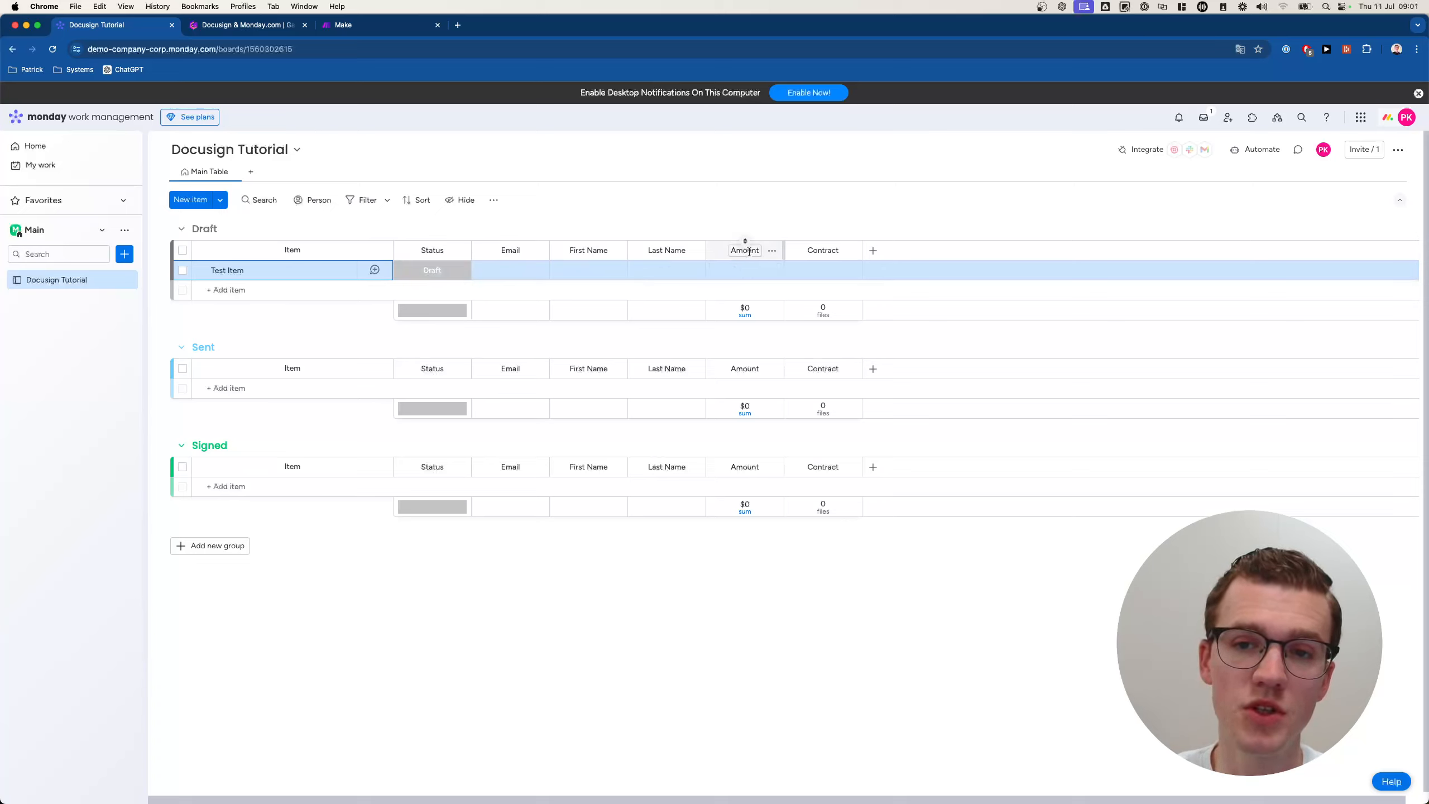
left_click(873, 251)
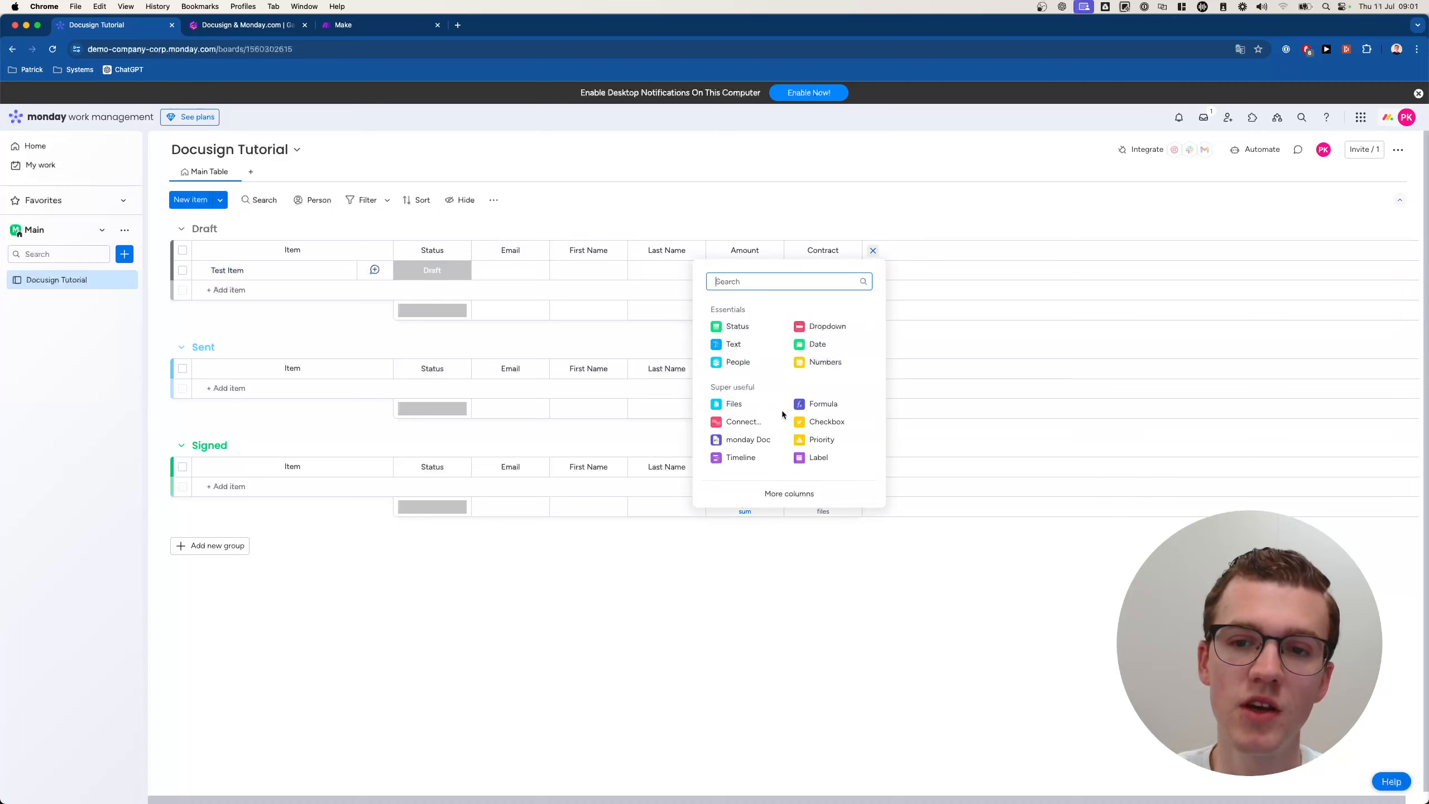
type("file")
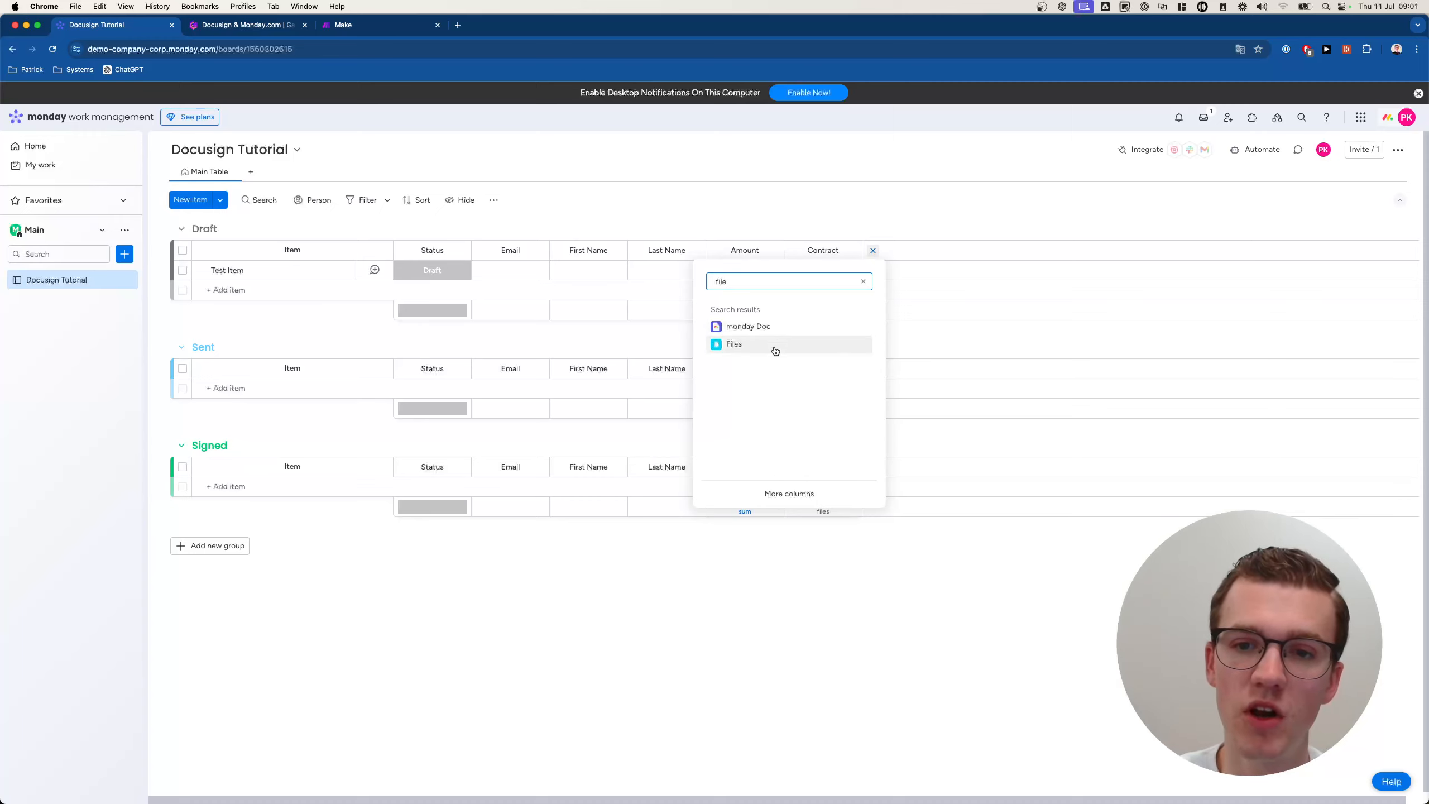
left_click(804, 173)
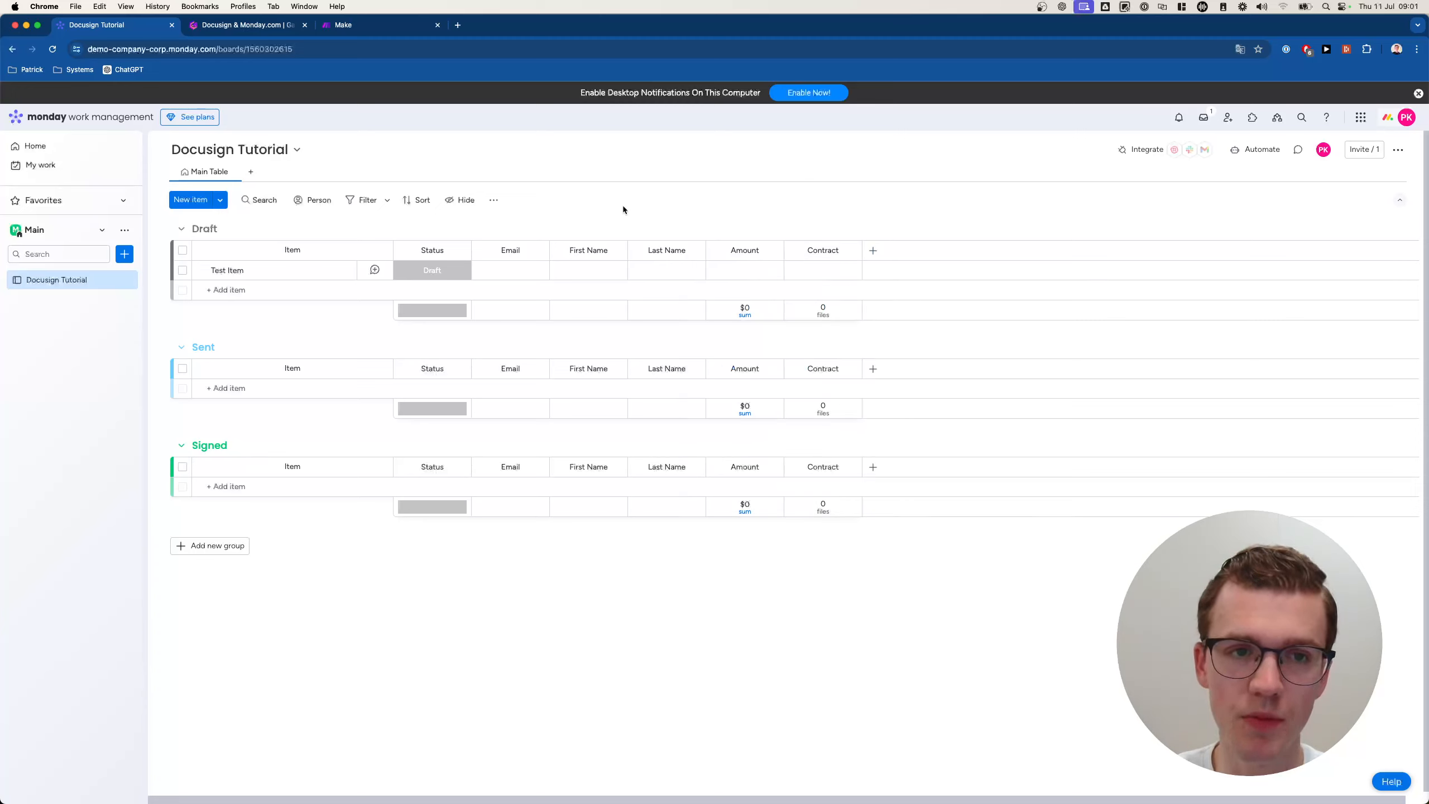
left_click(442, 273)
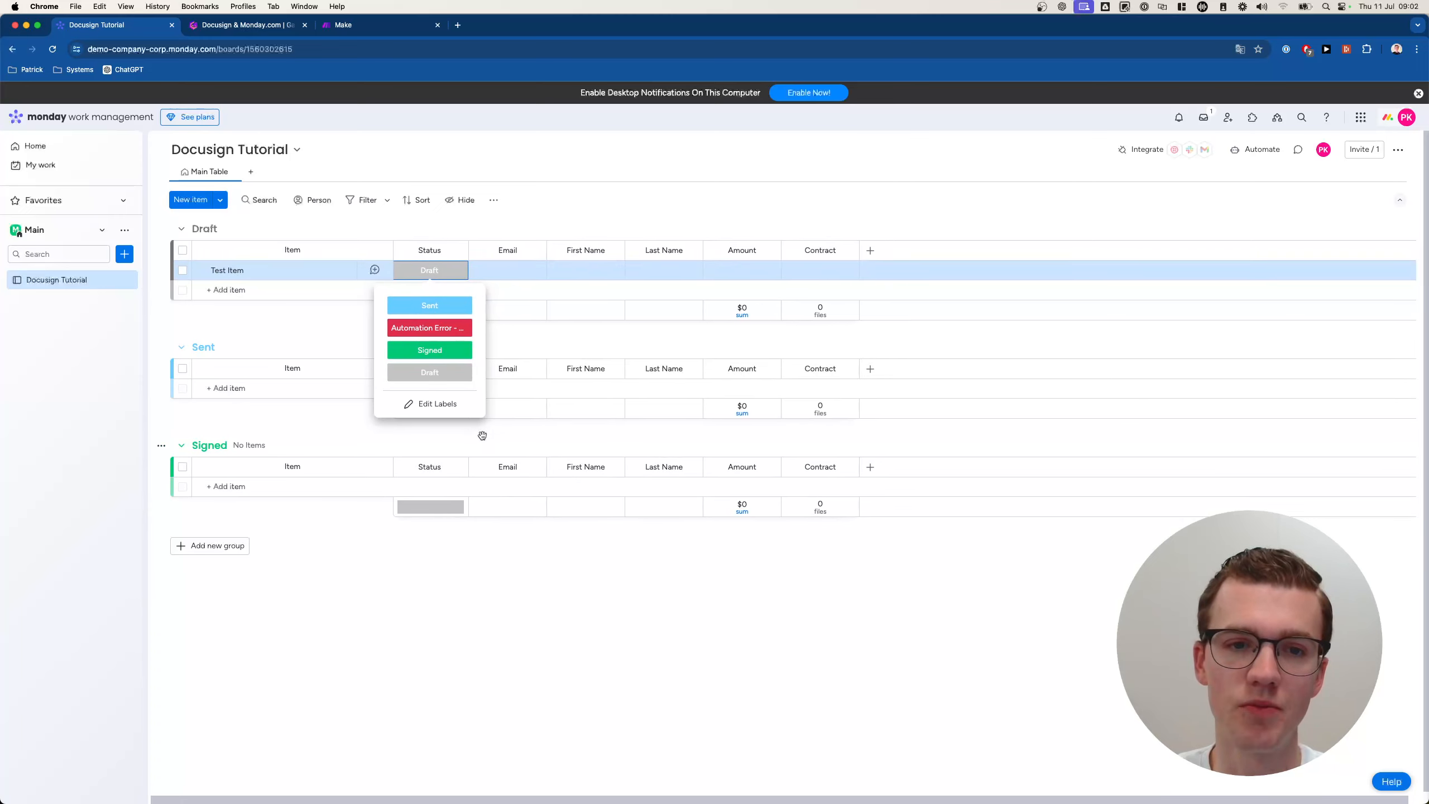
left_click(491, 577)
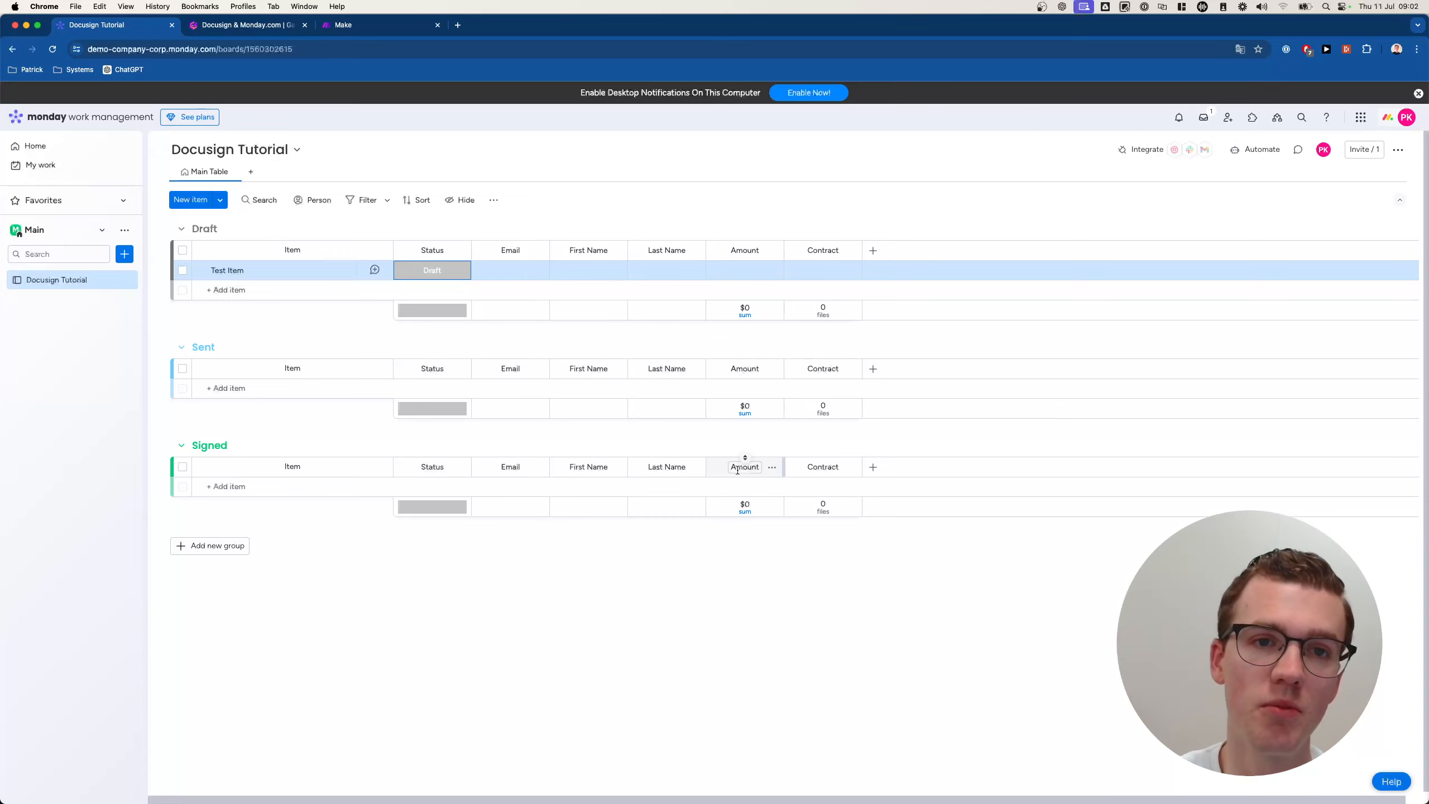
key("super+shift+n")
type("make.com")
key("Return")
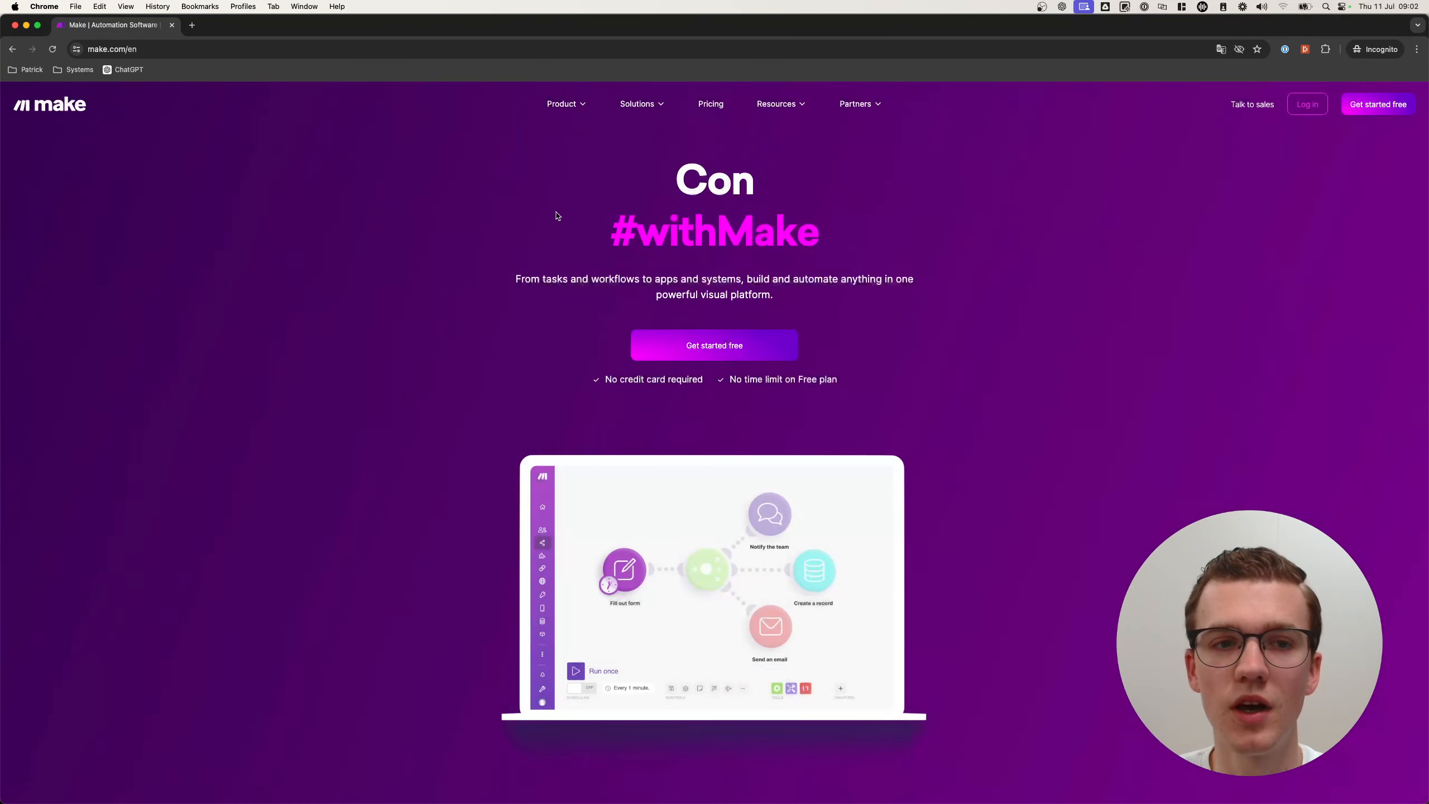
Browse the make.com home page, then go to its Pricing page.
scroll(624, 389, "down", 2)
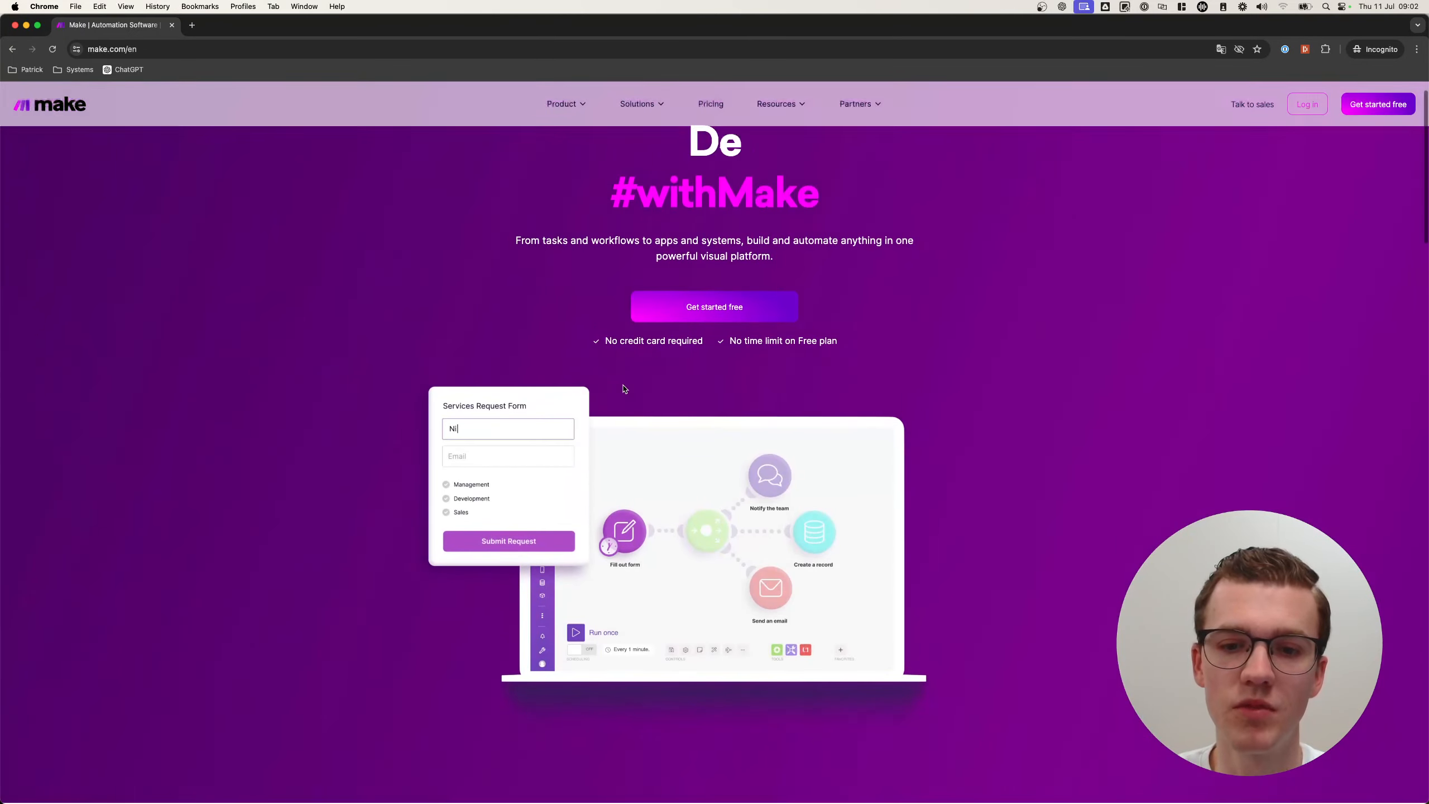
scroll(624, 389, "down", 2)
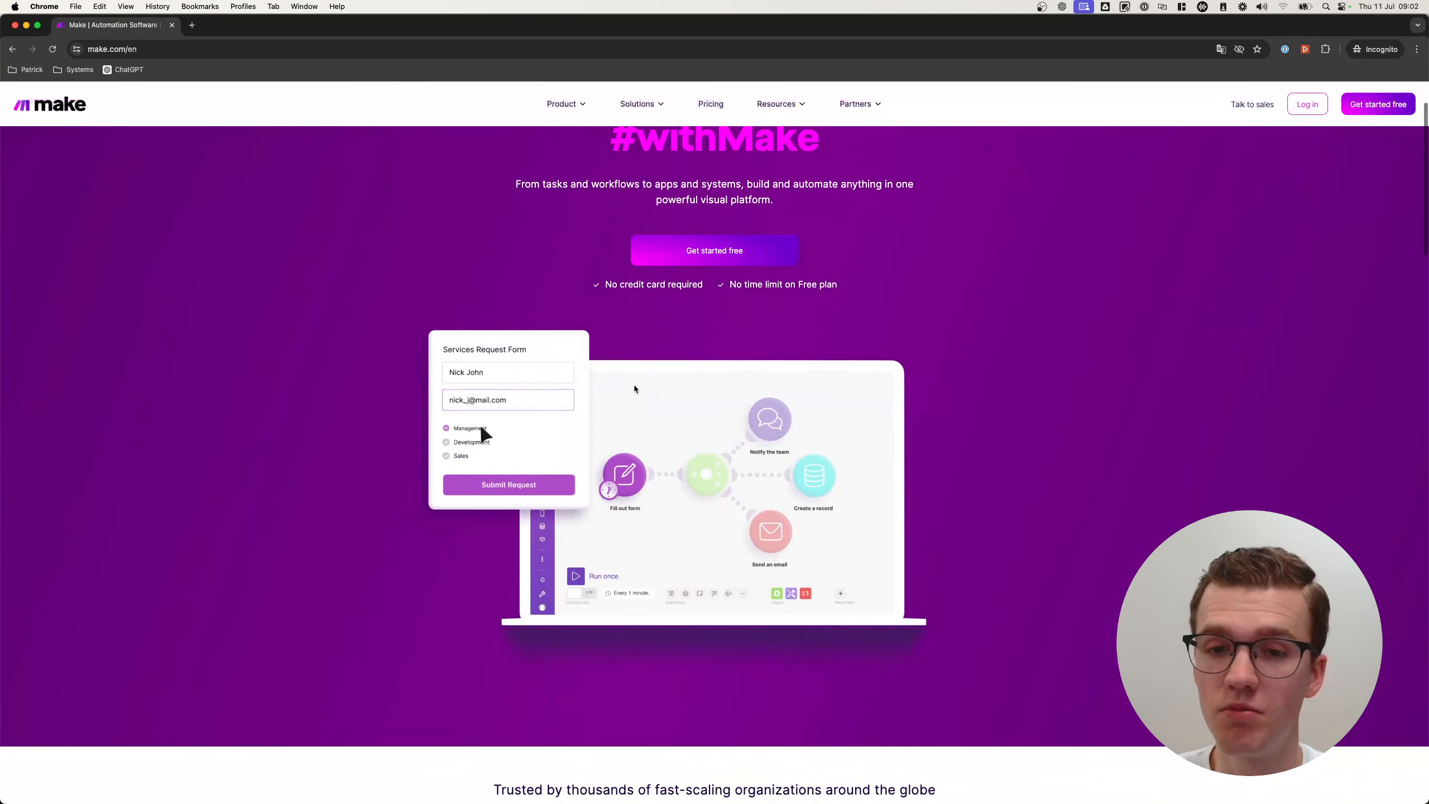
scroll(634, 389, "down", 3)
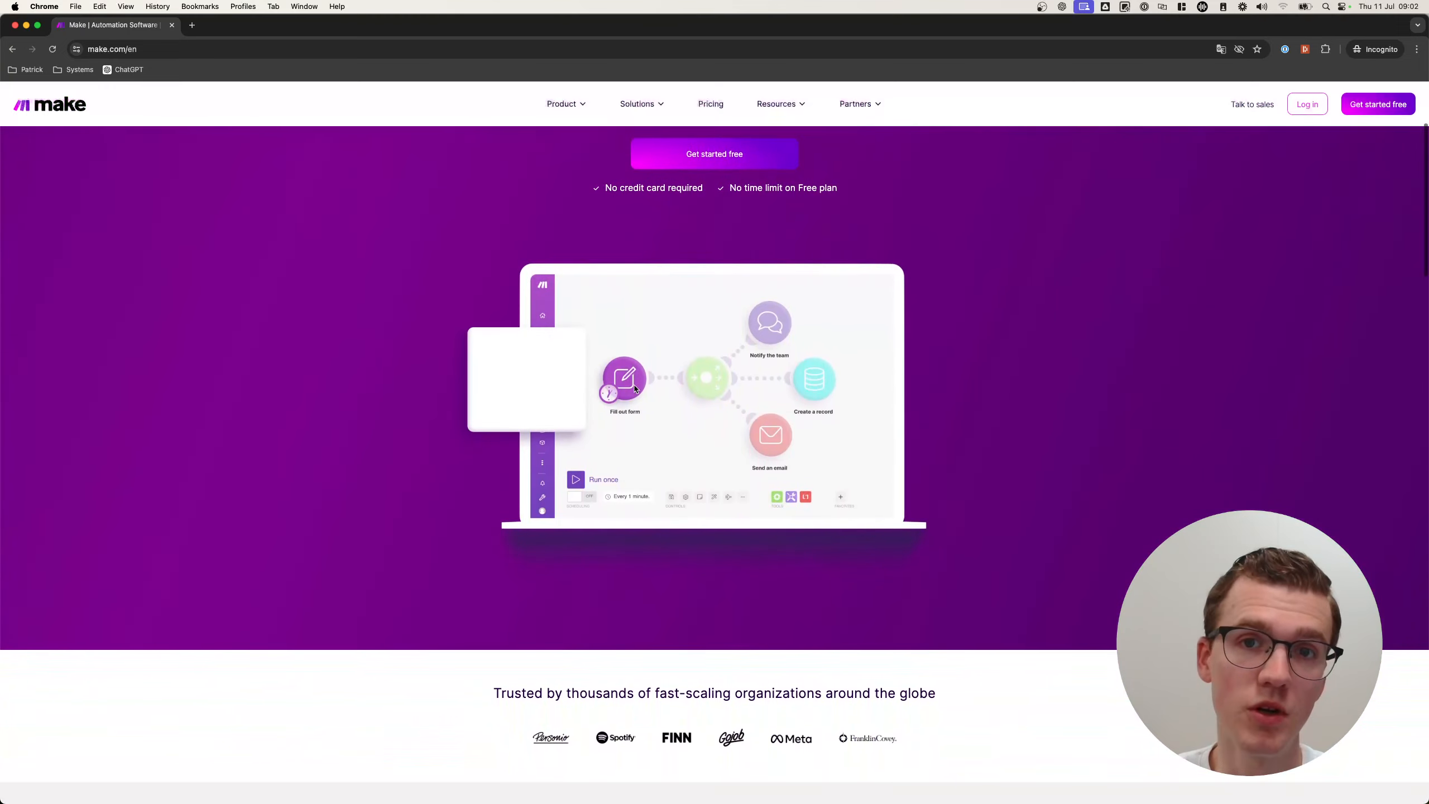
scroll(634, 388, "down", 3)
scroll(634, 388, "up", 3)
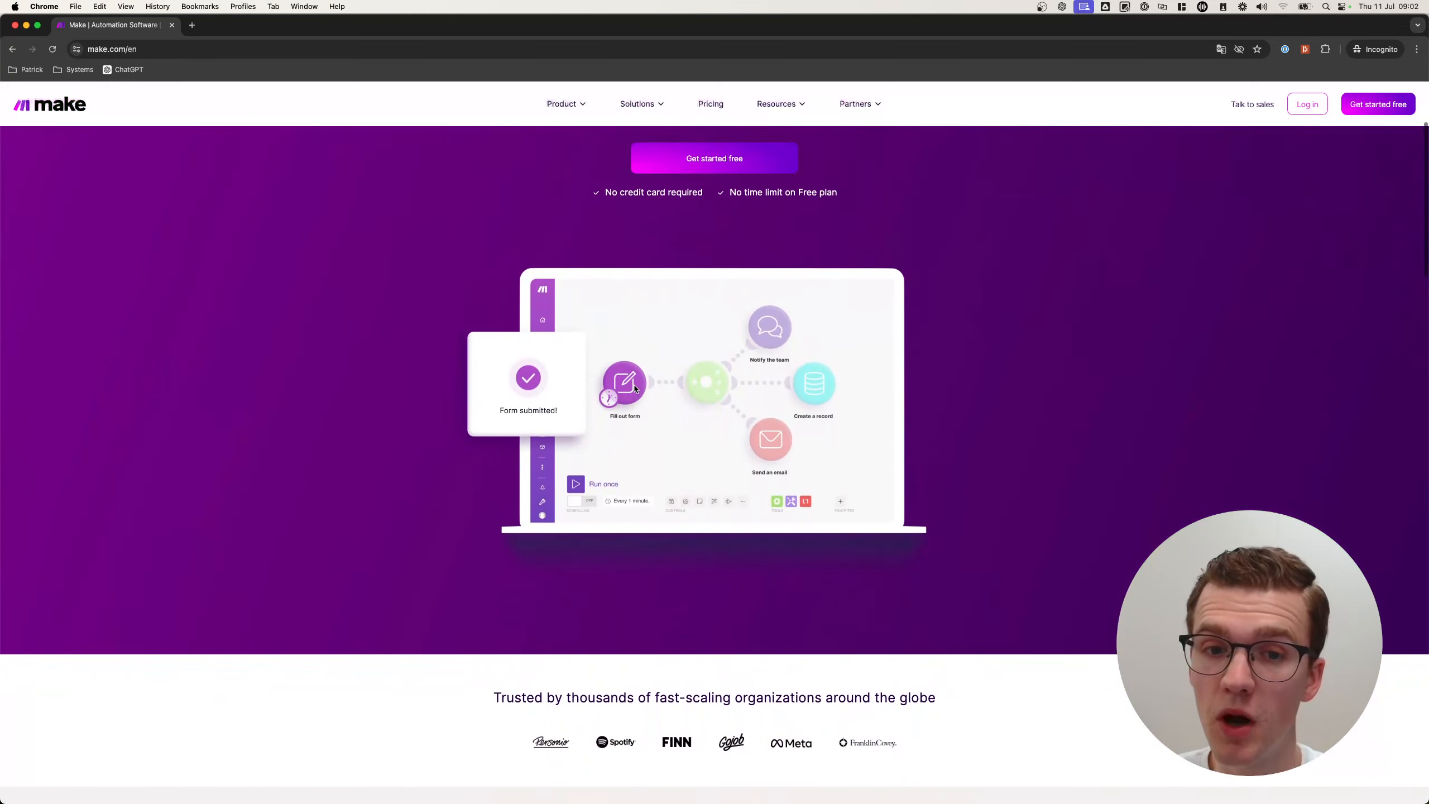
scroll(634, 388, "down", 8)
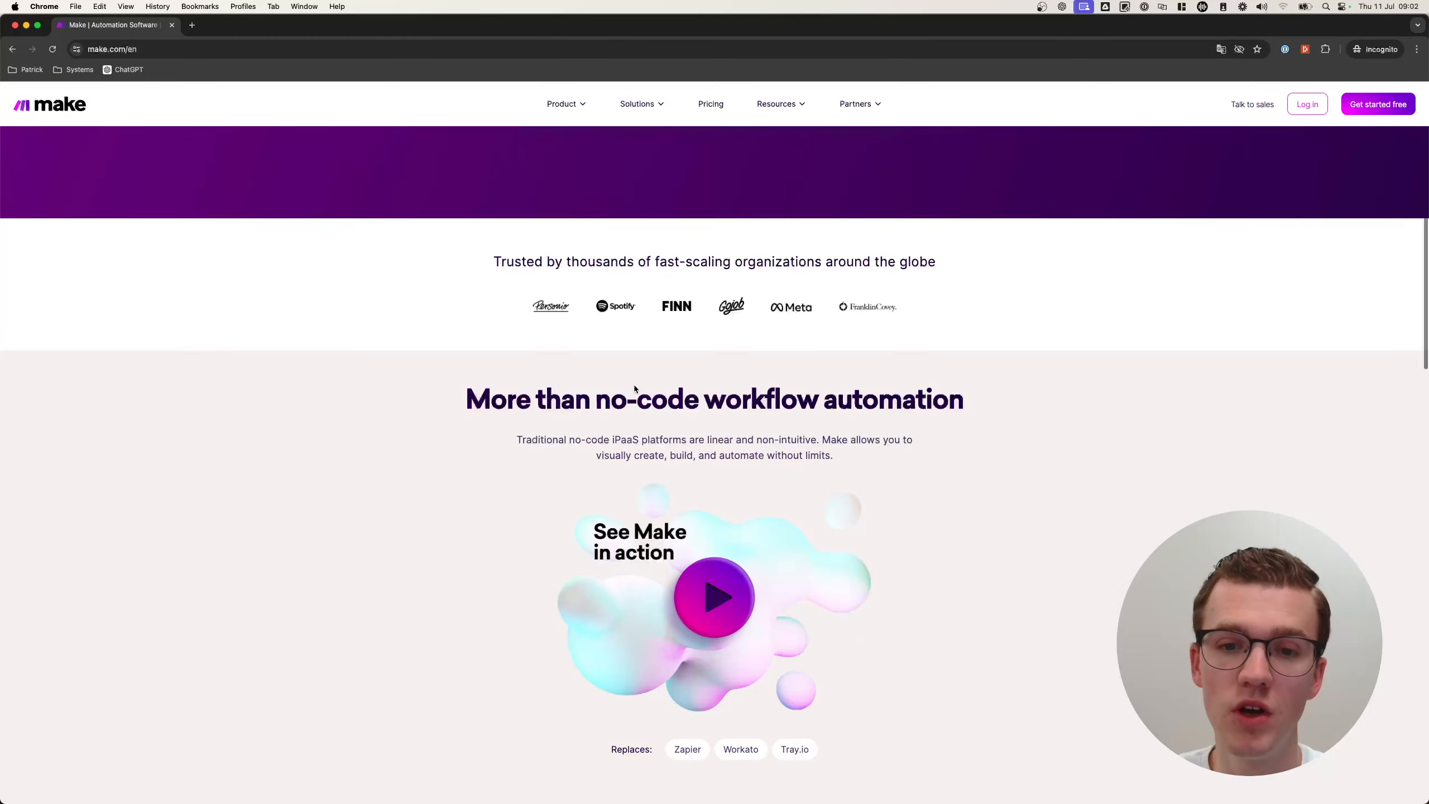
scroll(634, 388, "up", 10)
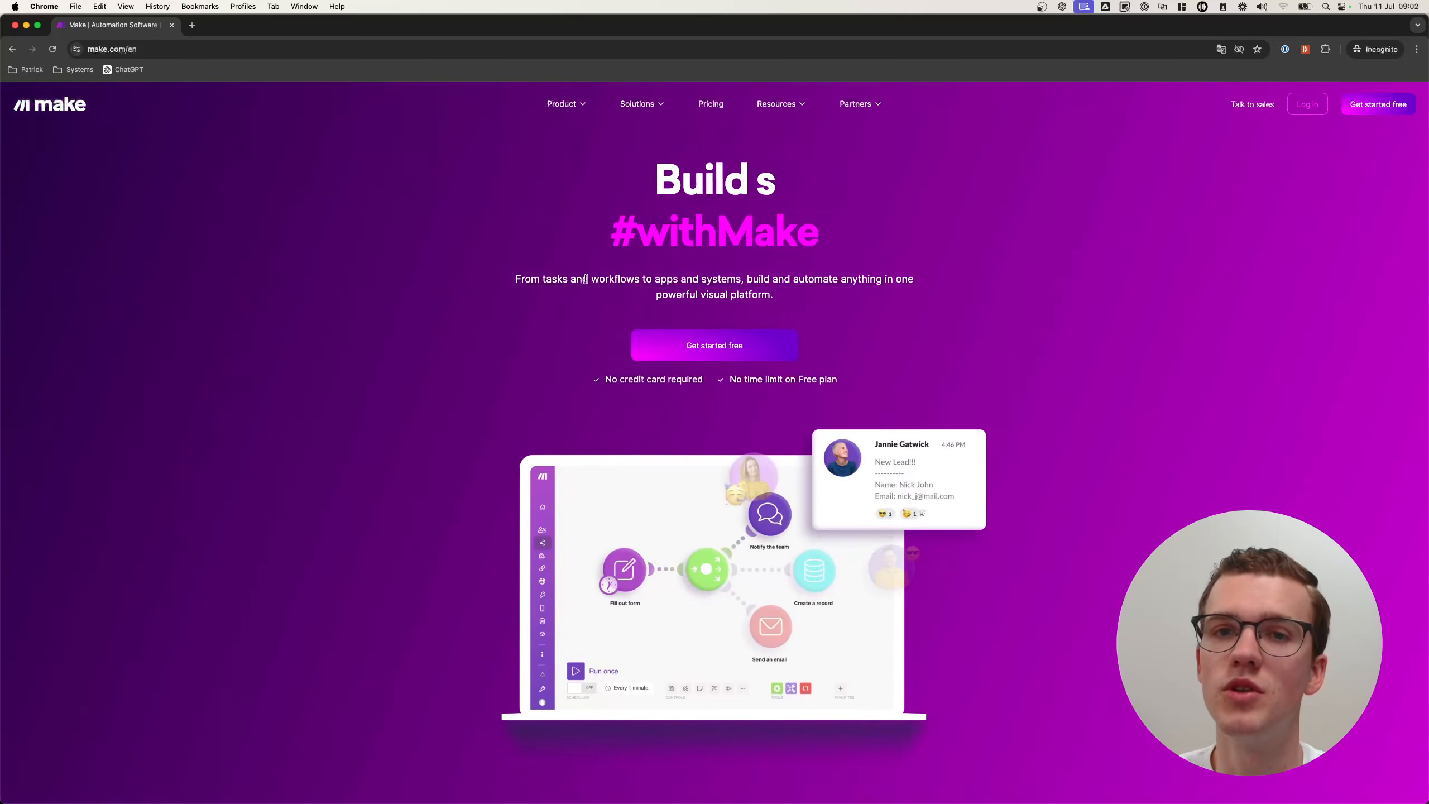
left_click(710, 103)
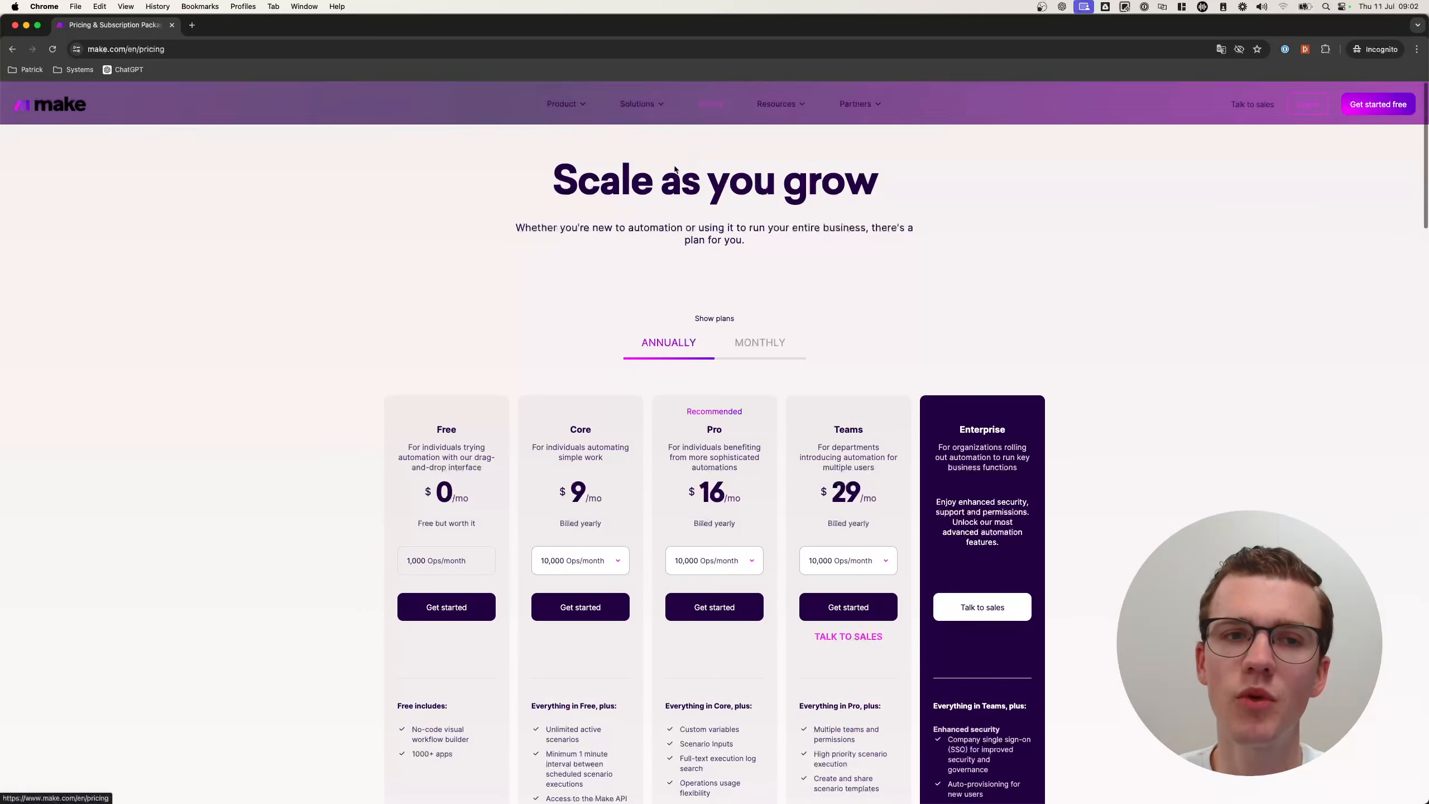
Show monthly plan prices, highlight the Core plan's price, then close the private pricing window.
scroll(299, 389, "down", 2)
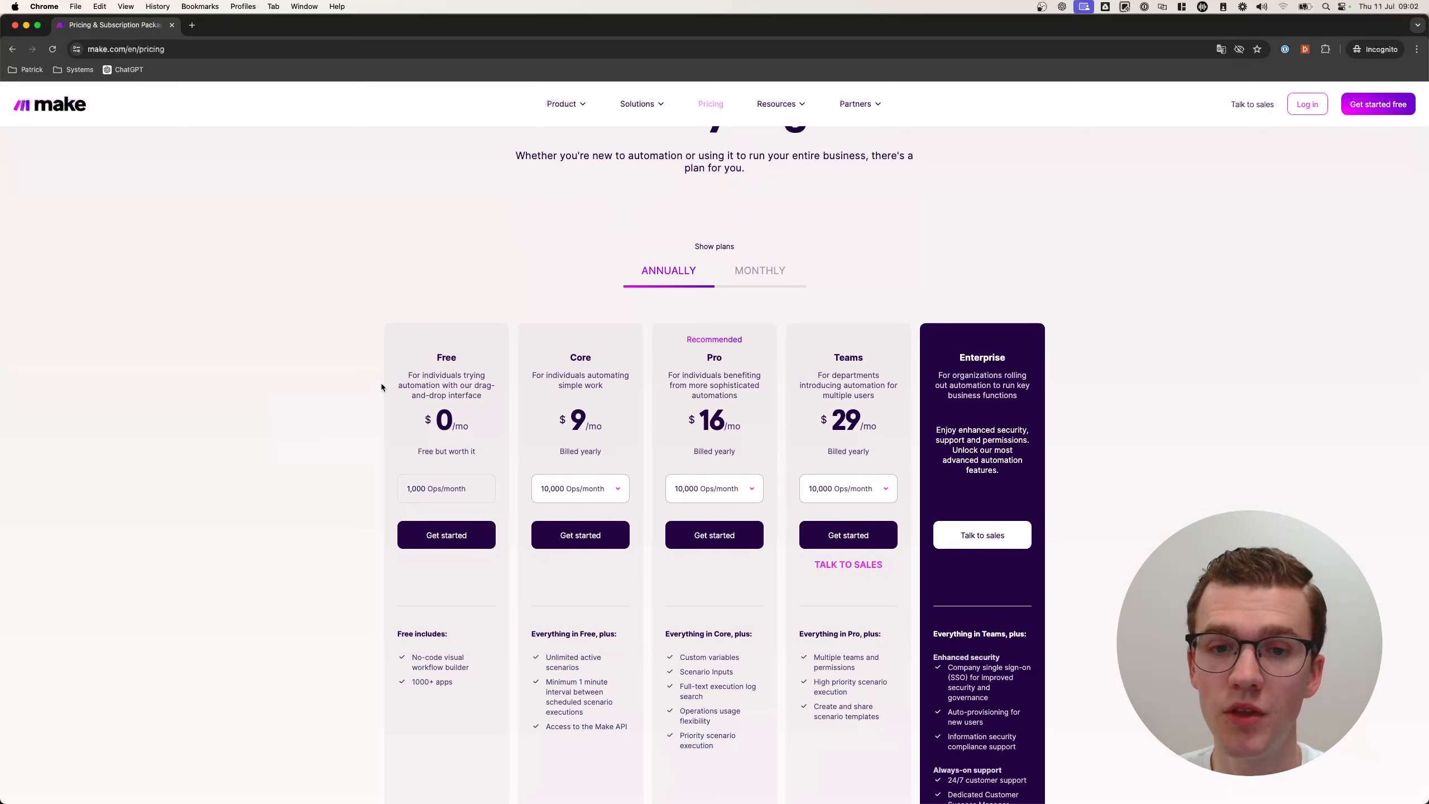
scroll(608, 470, "down", 1)
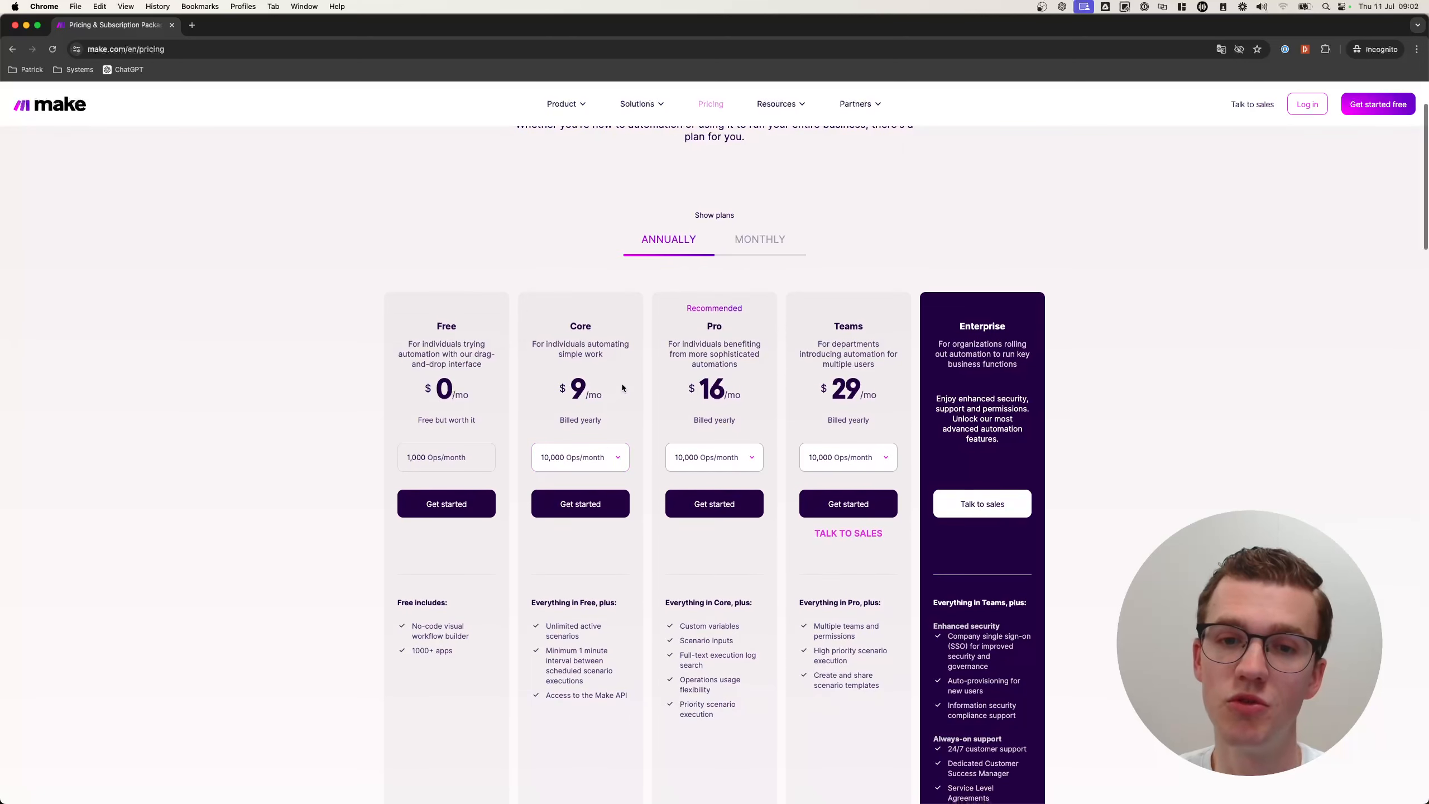
left_click(772, 240)
left_click_drag(562, 309, 595, 421)
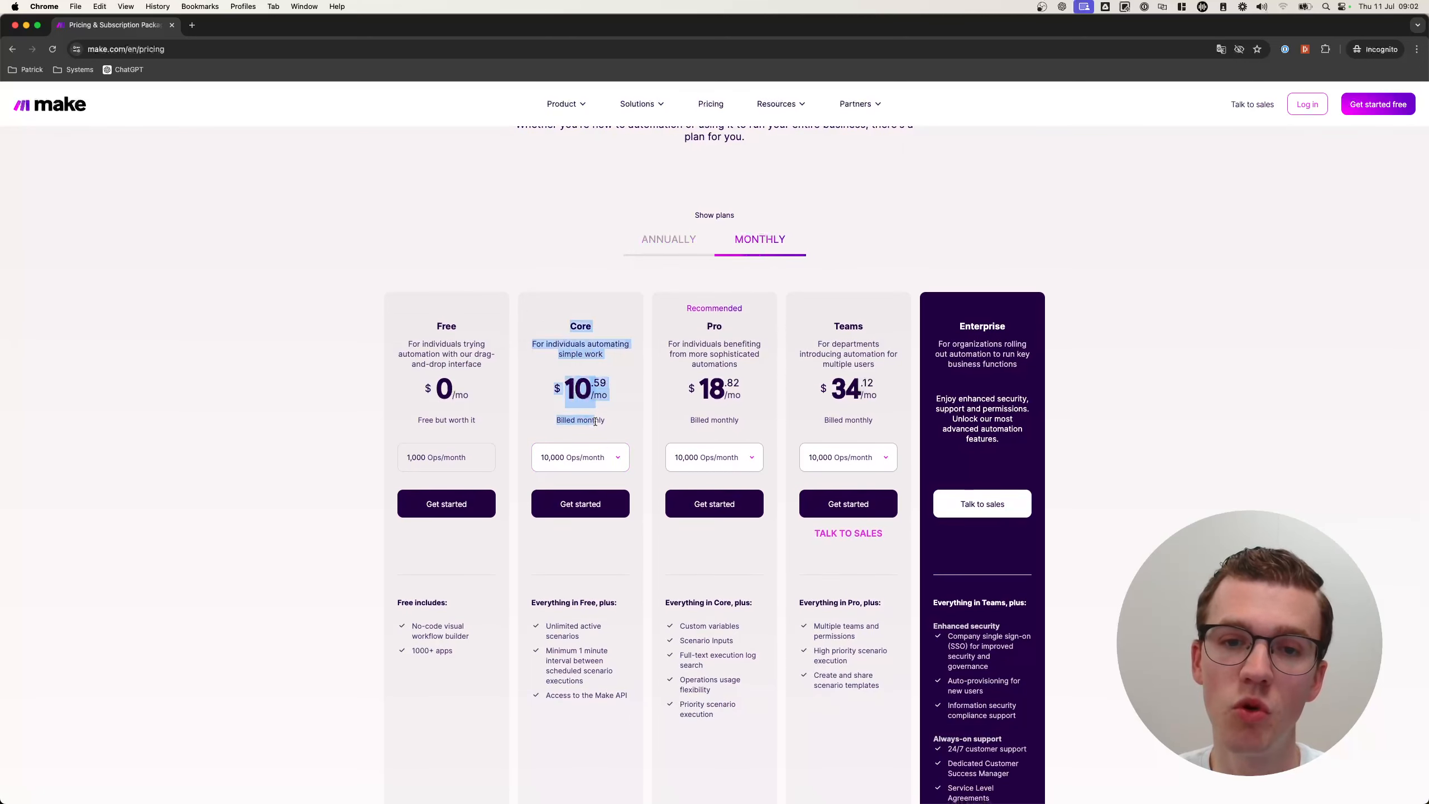
left_click(628, 413)
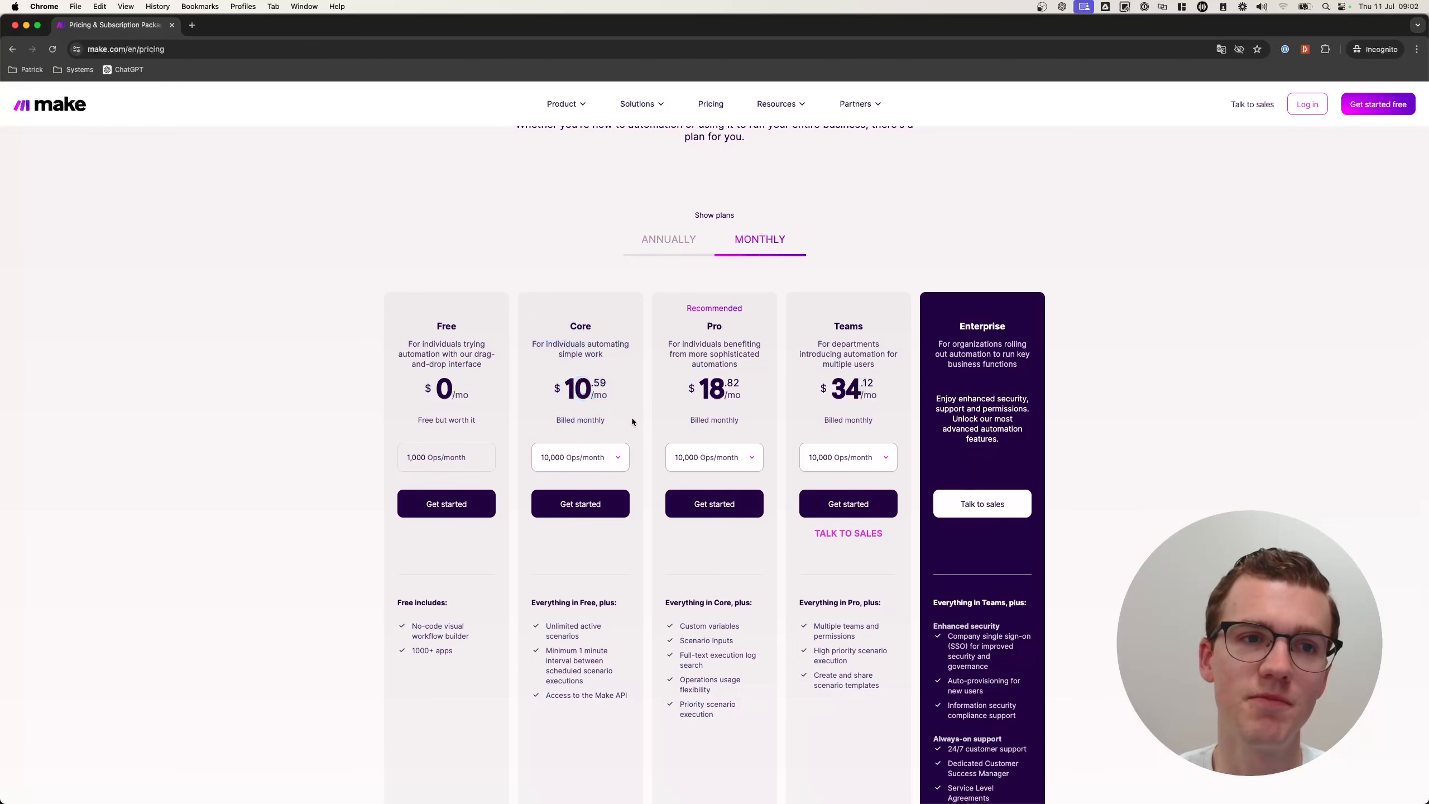
left_click(171, 24)
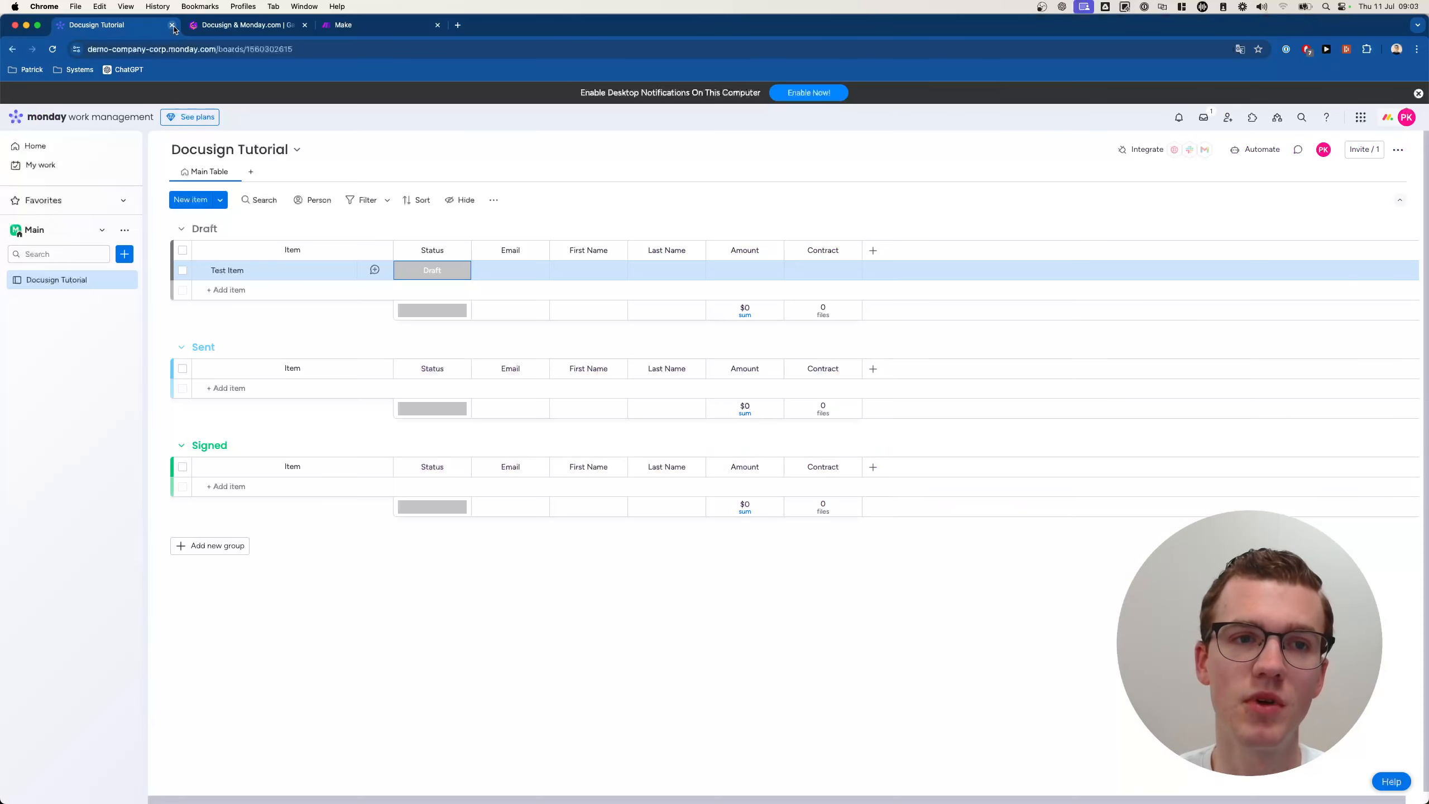
Present the slide's three bullets: personalized templates, status updates, signed-file attachment; then return to the board.
left_click(260, 29)
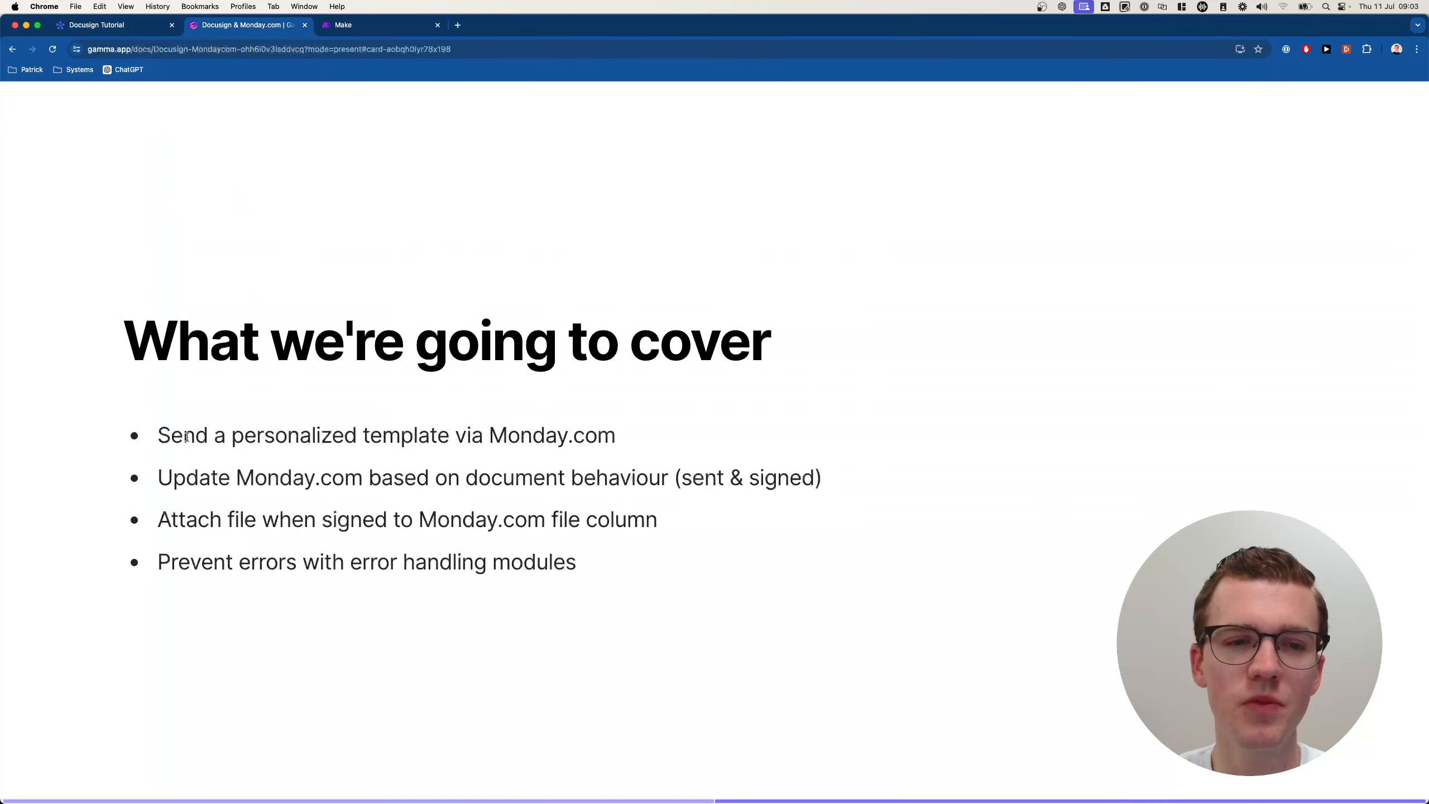
left_click_drag(159, 439, 629, 443)
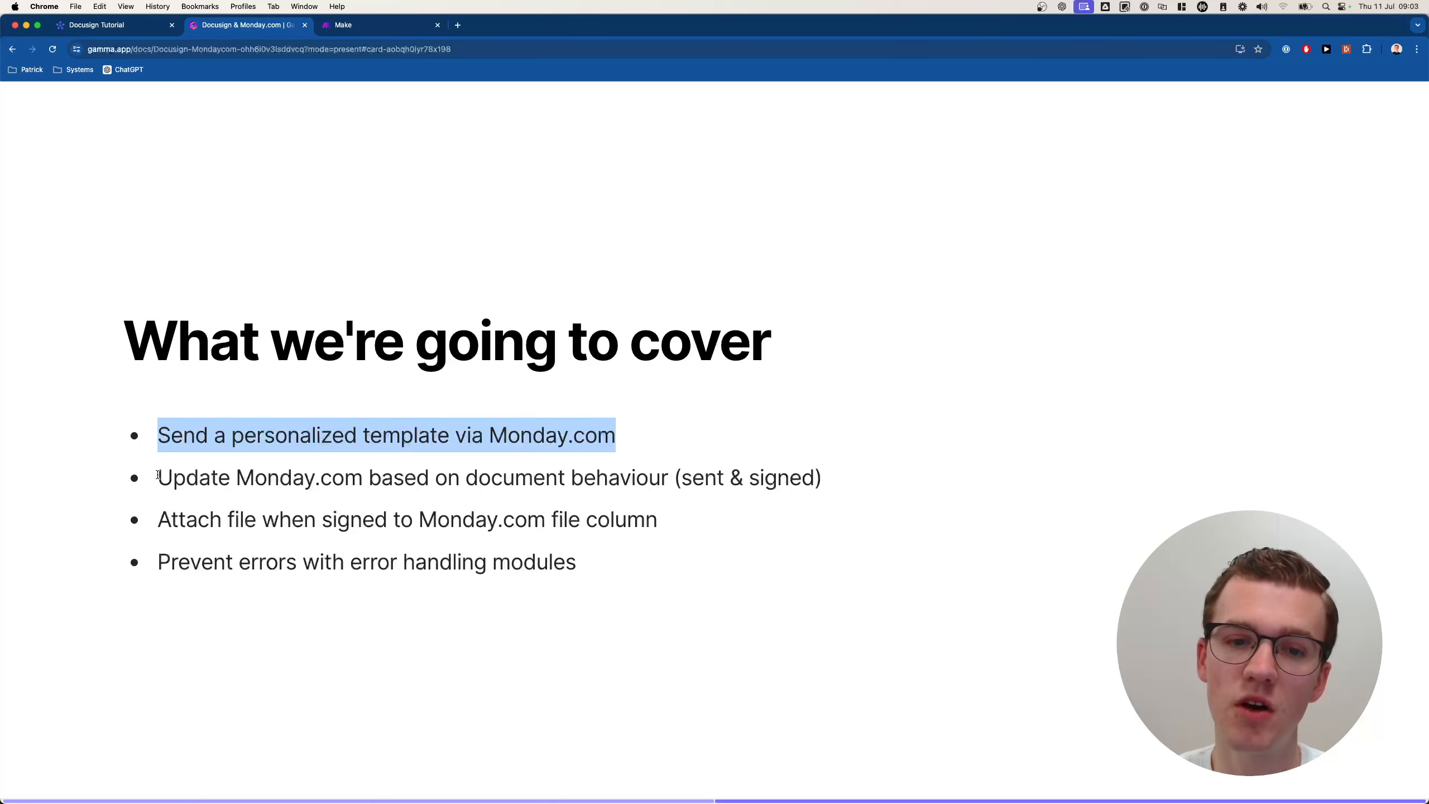
left_click_drag(158, 475, 802, 484)
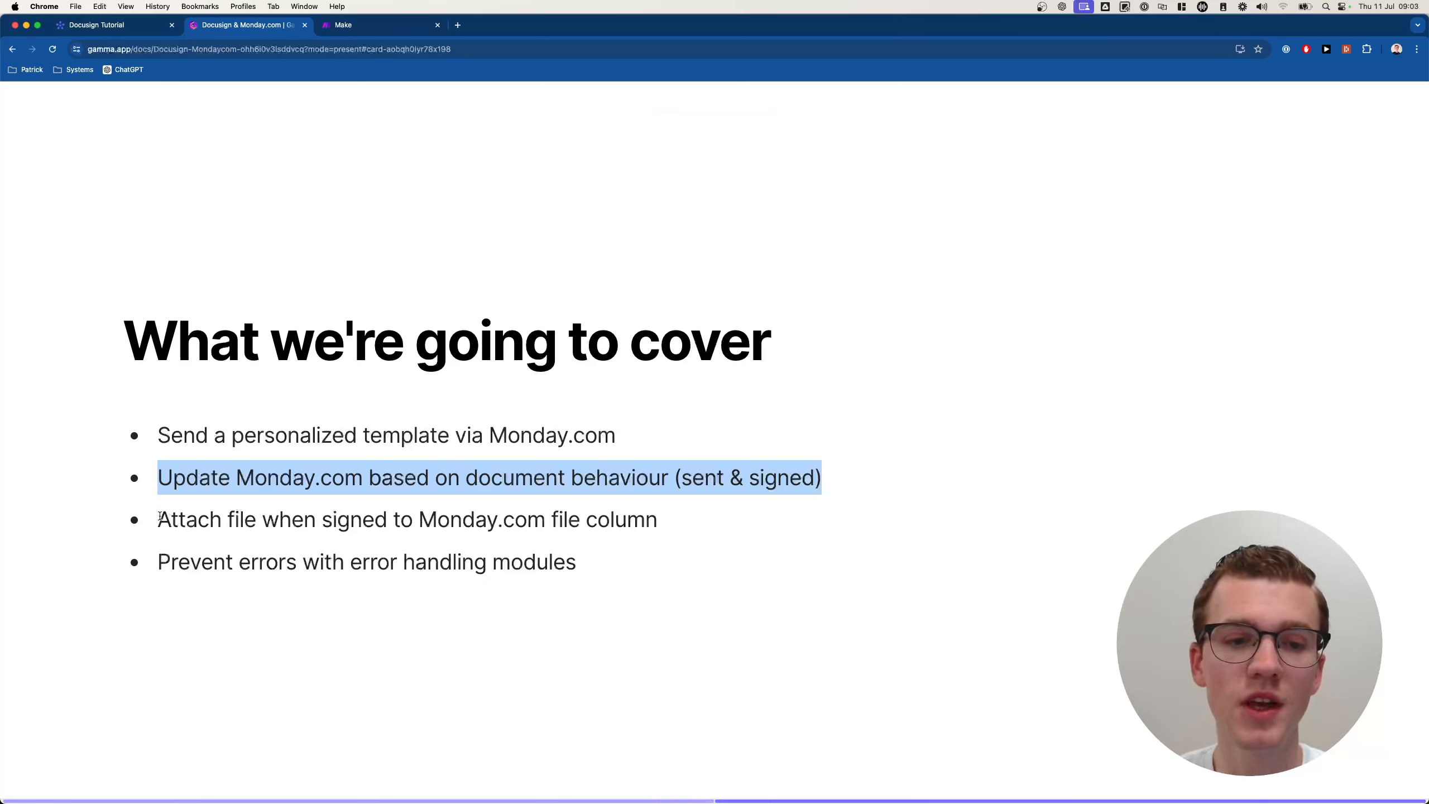
left_click_drag(160, 516, 672, 519)
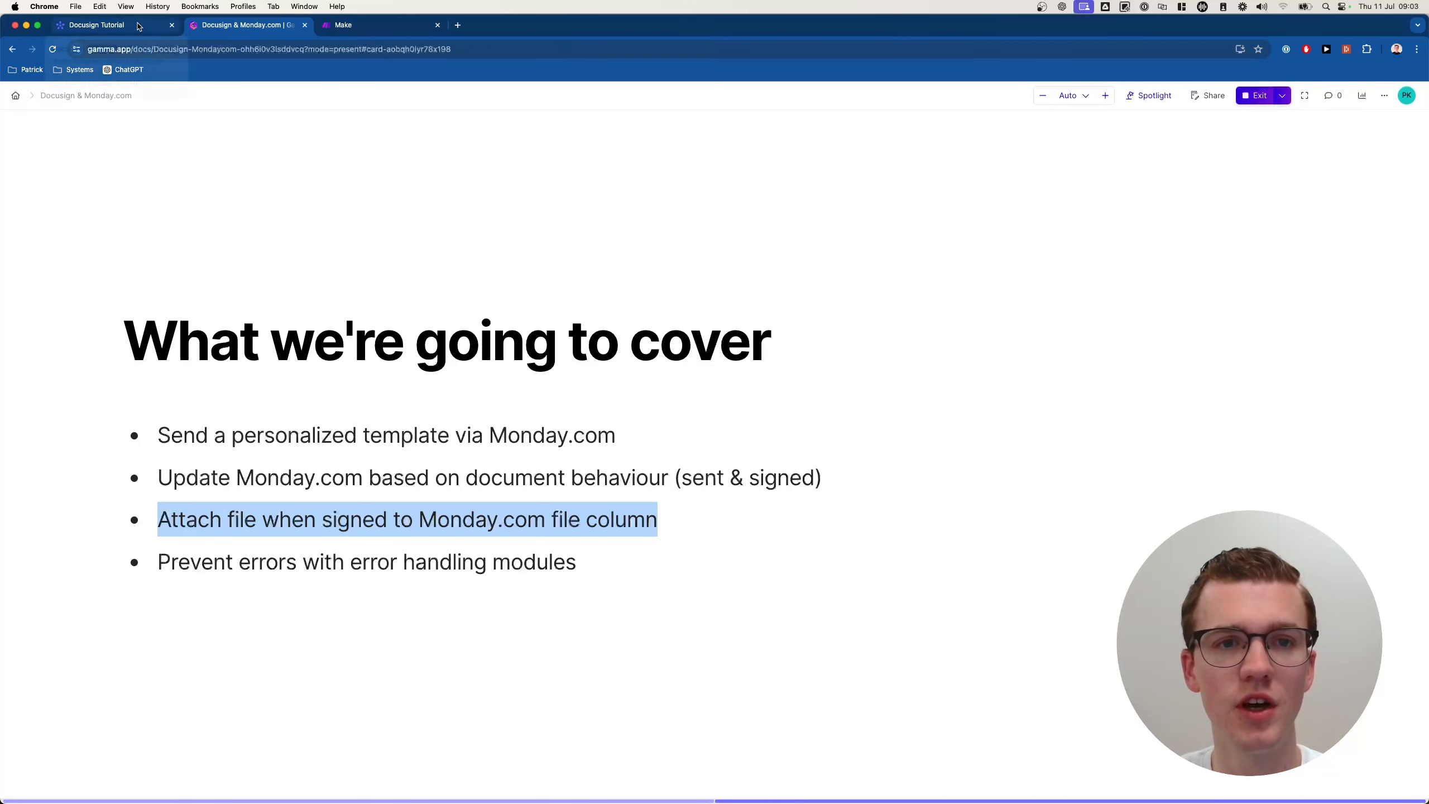
left_click_drag(135, 28, 245, 37)
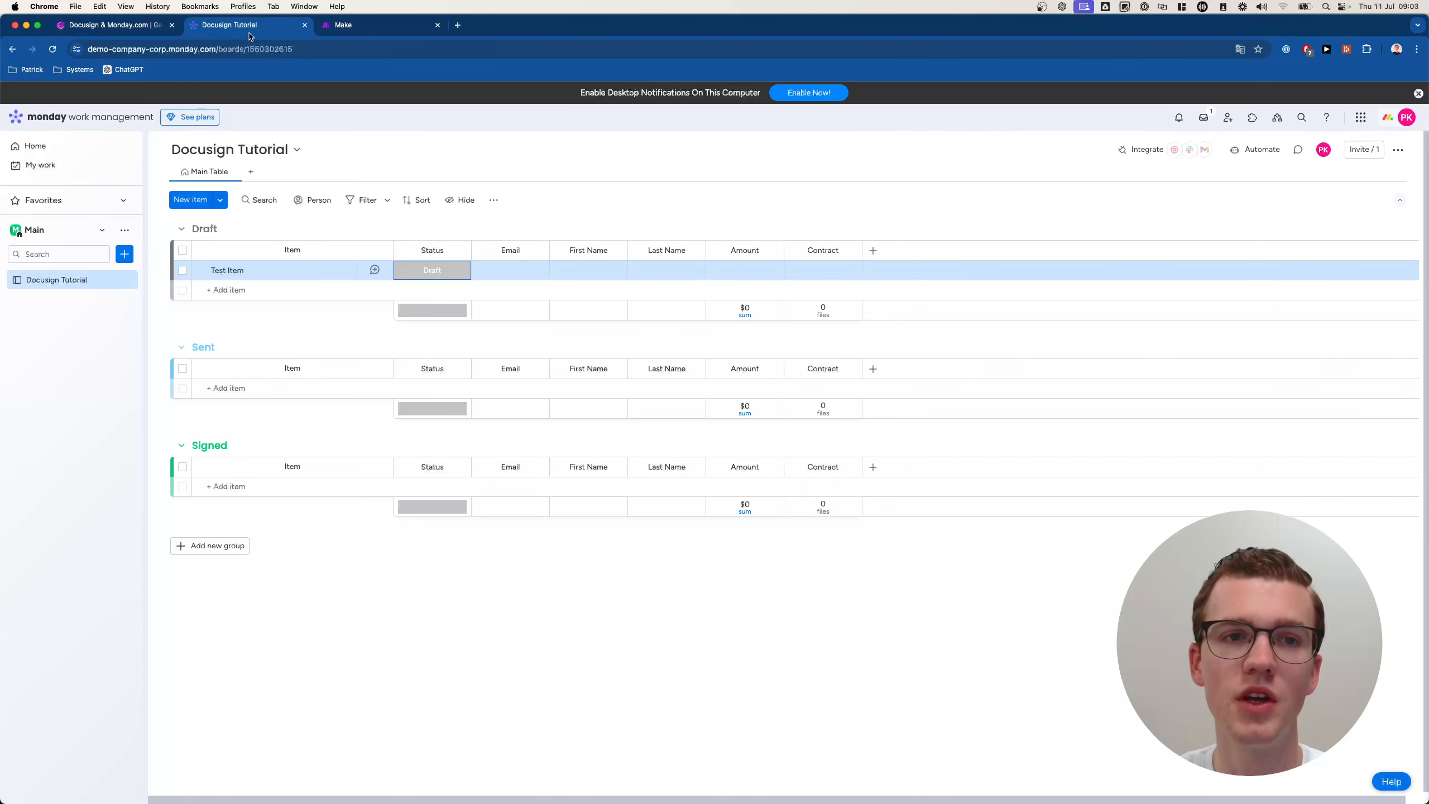
In Make's Scenarios list, open the Tutorials folder and create a new scenario there.
left_click(404, 29)
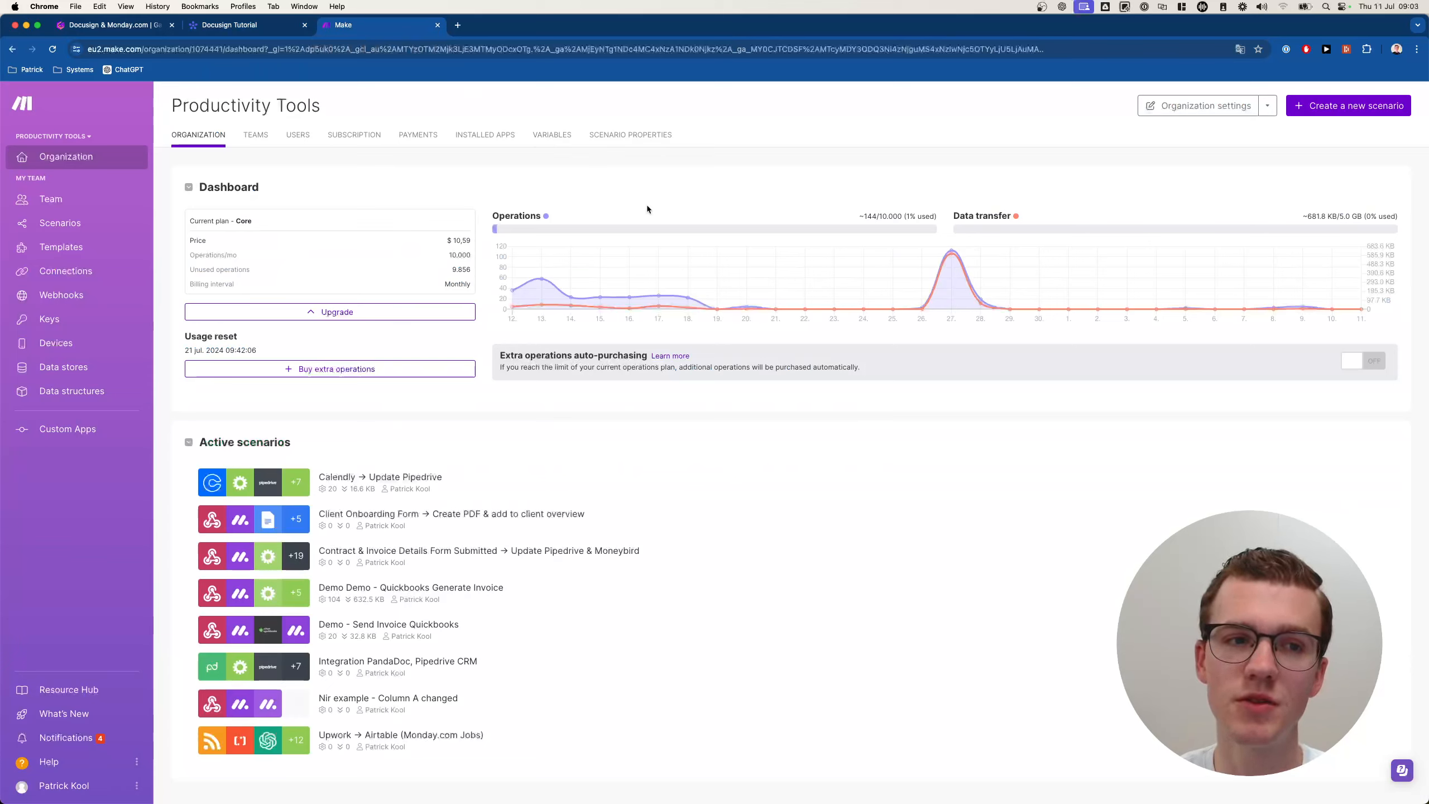
left_click(85, 223)
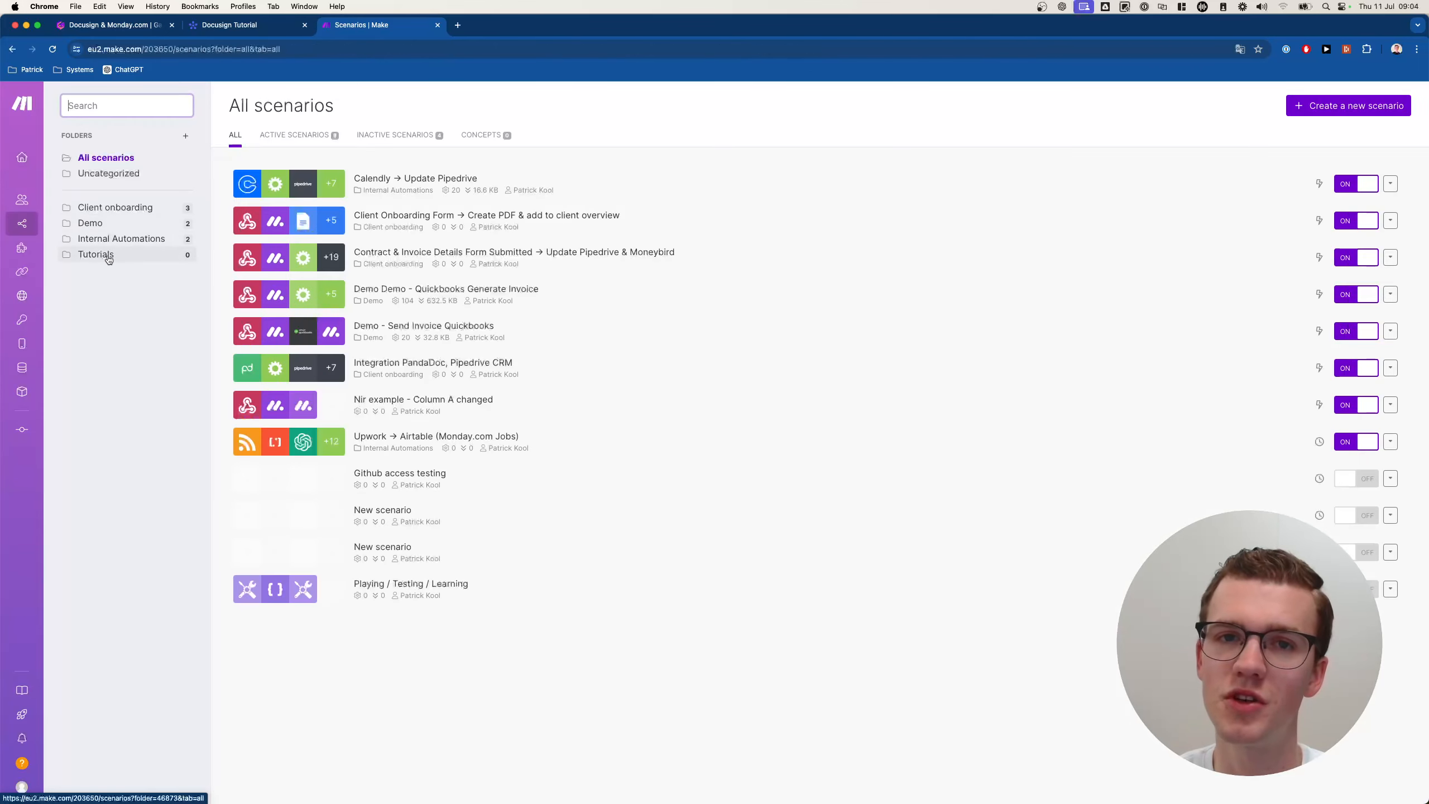
left_click(109, 259)
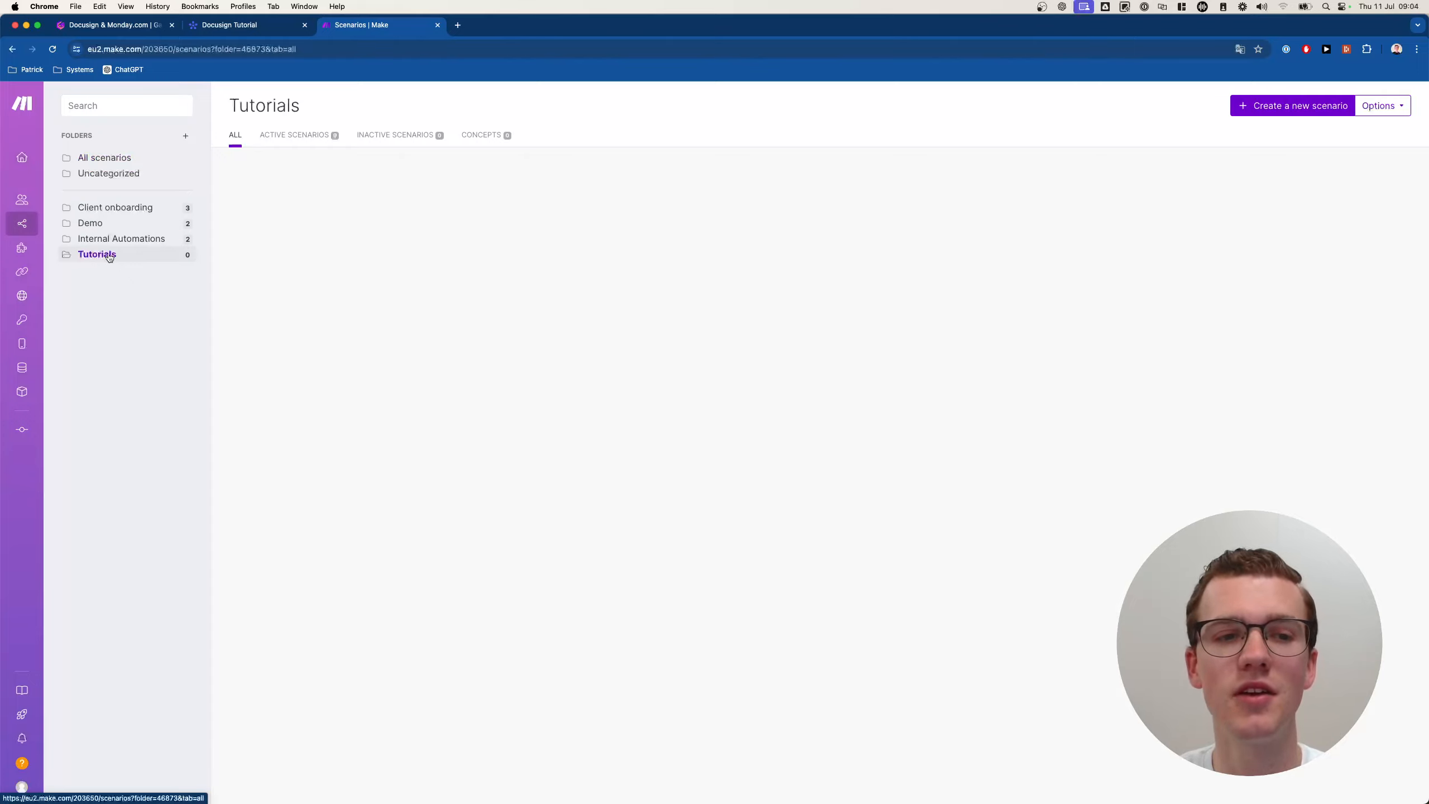
left_click(1299, 109)
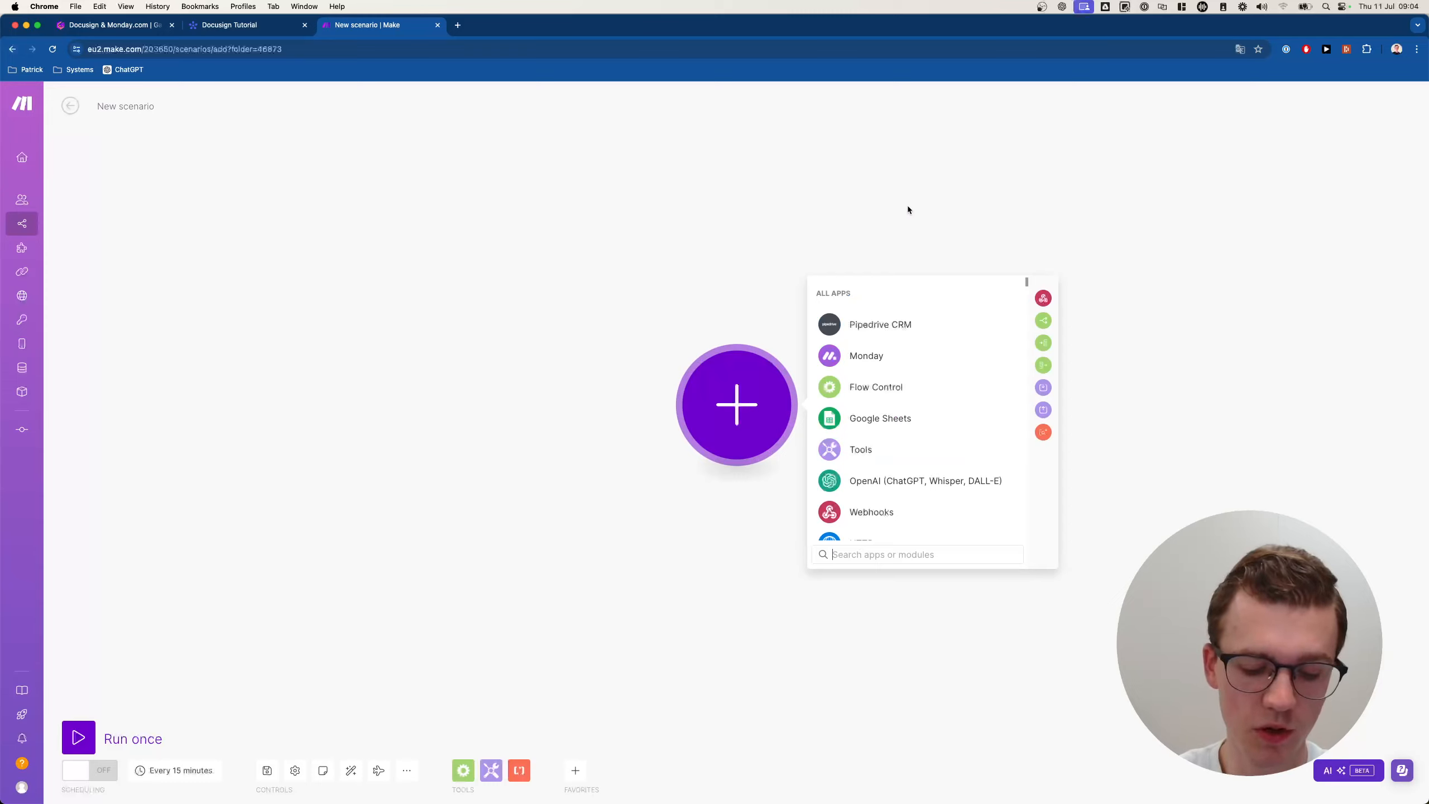
Search the app picker for 'webhoo' and pick the Webhooks Custom webhook trigger.
type("webhook")
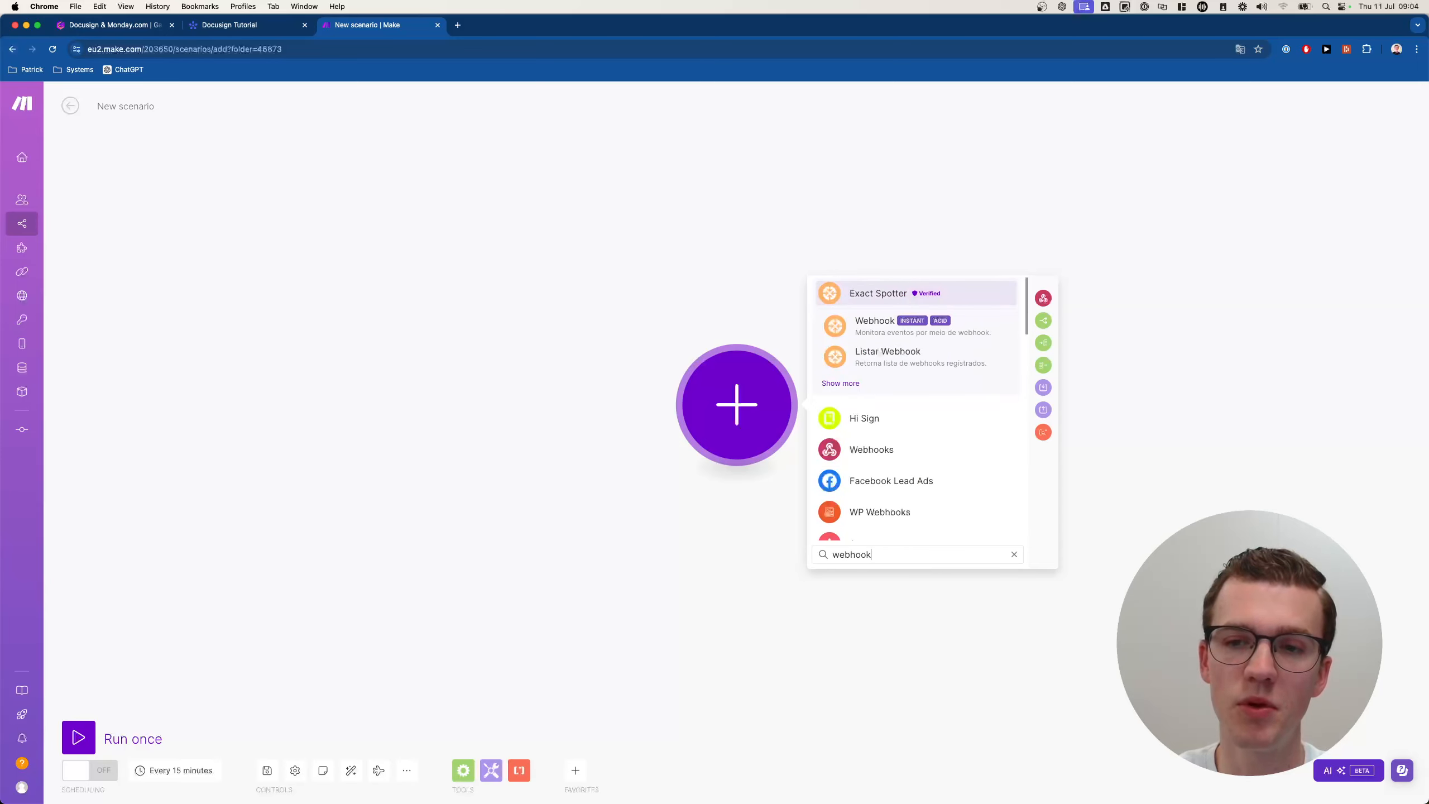
key("BackSpace")
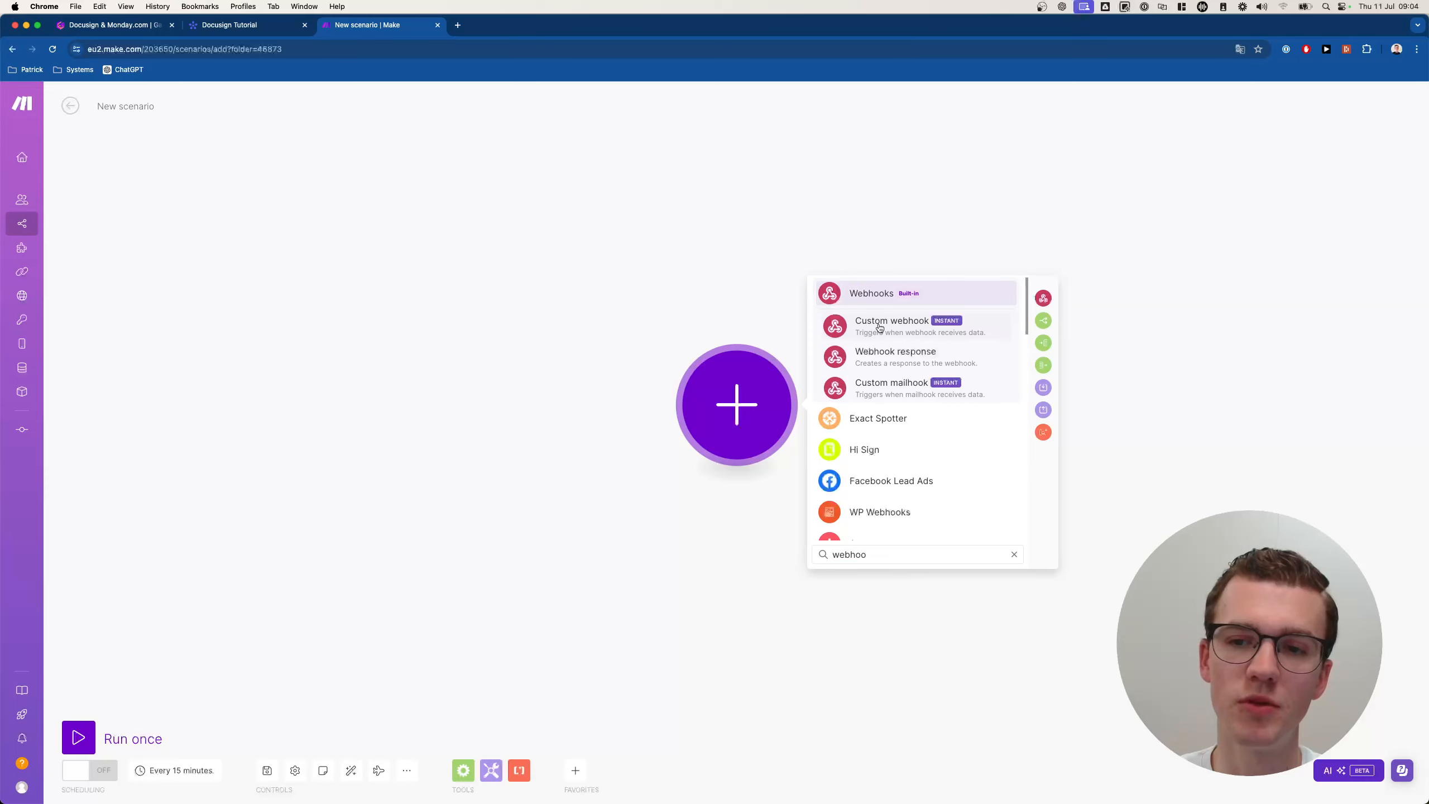
left_click(862, 320)
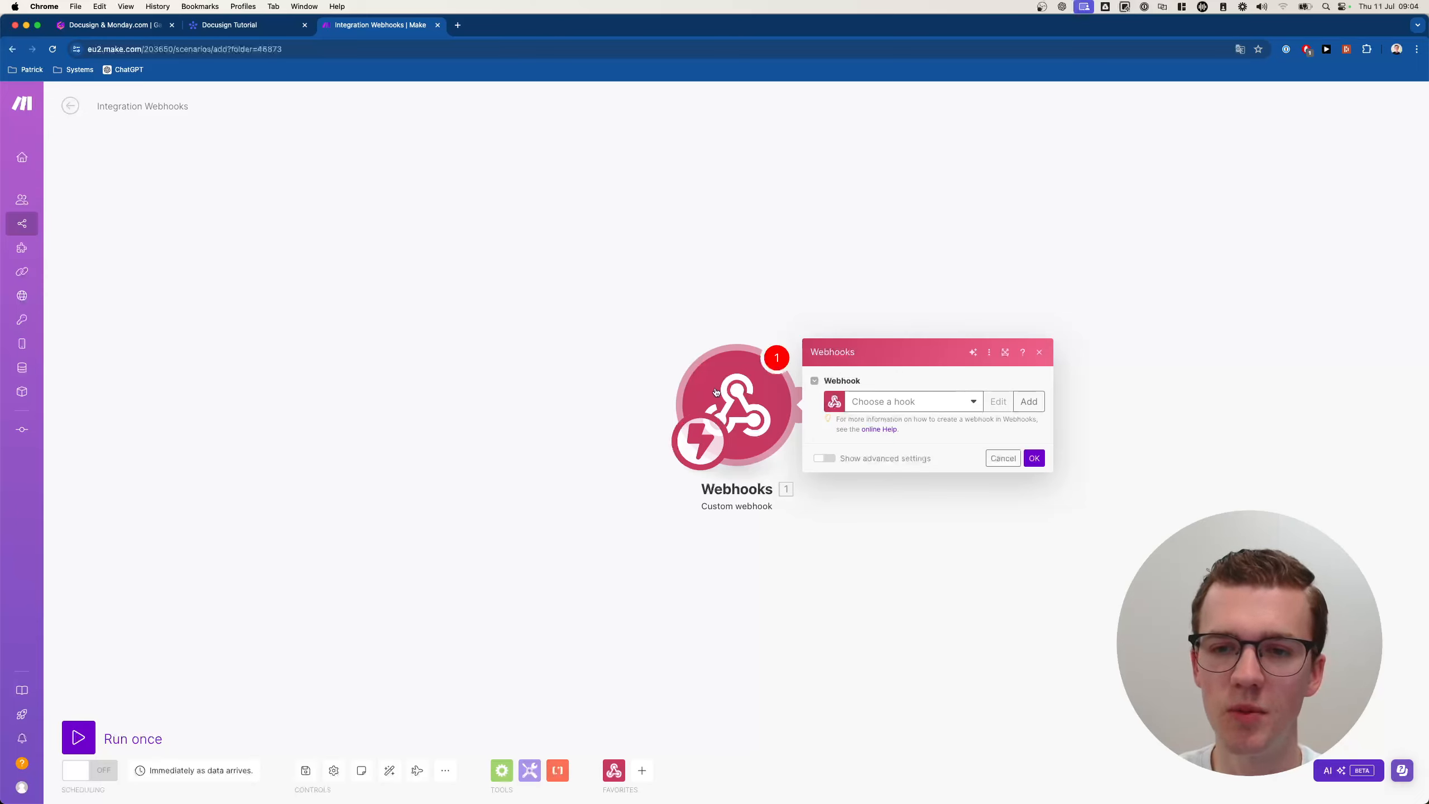
Create a webhook named 'Send Document Docusign' and copy its address.
left_click(1029, 402)
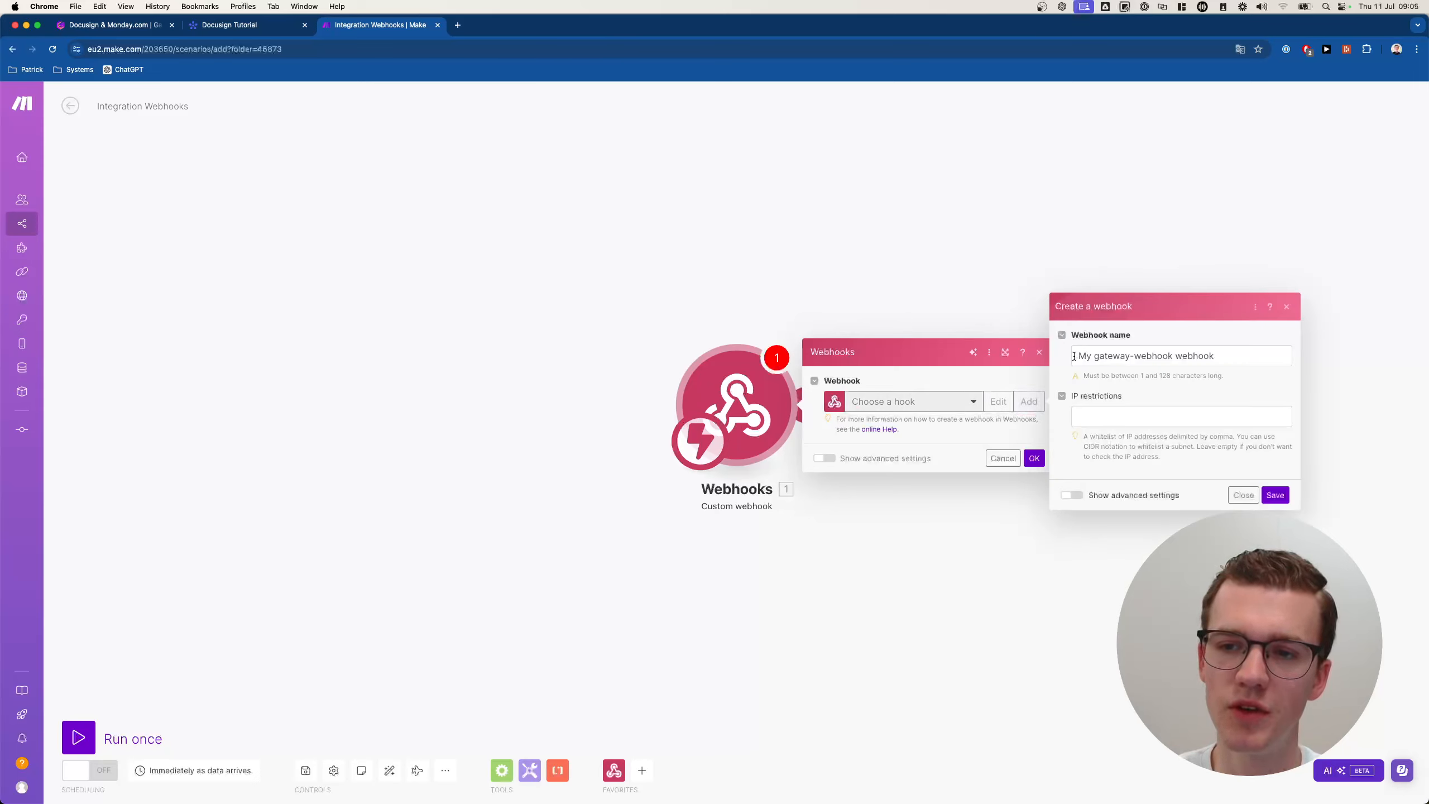
left_click_drag(1076, 356, 1258, 354)
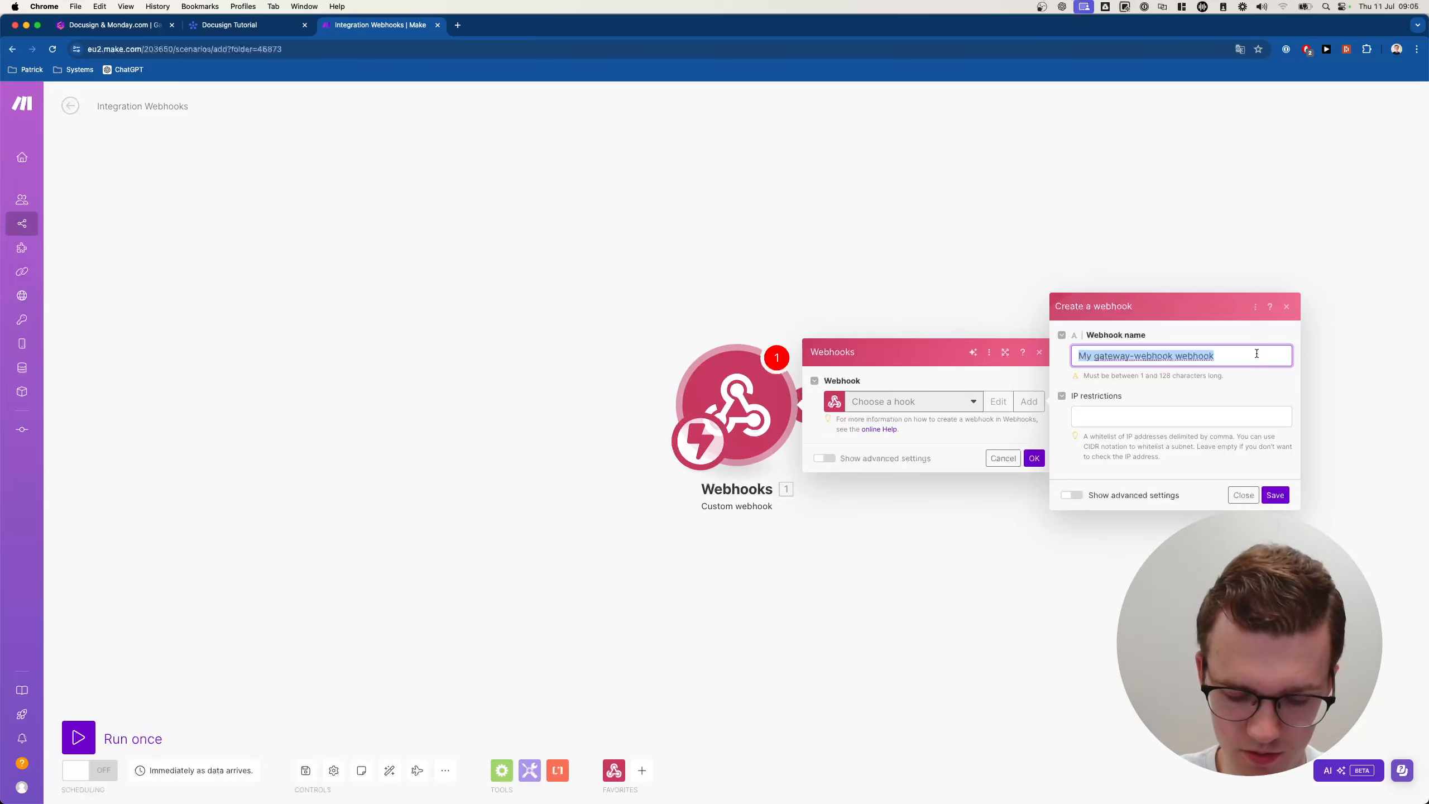
type("Send Document Docusign")
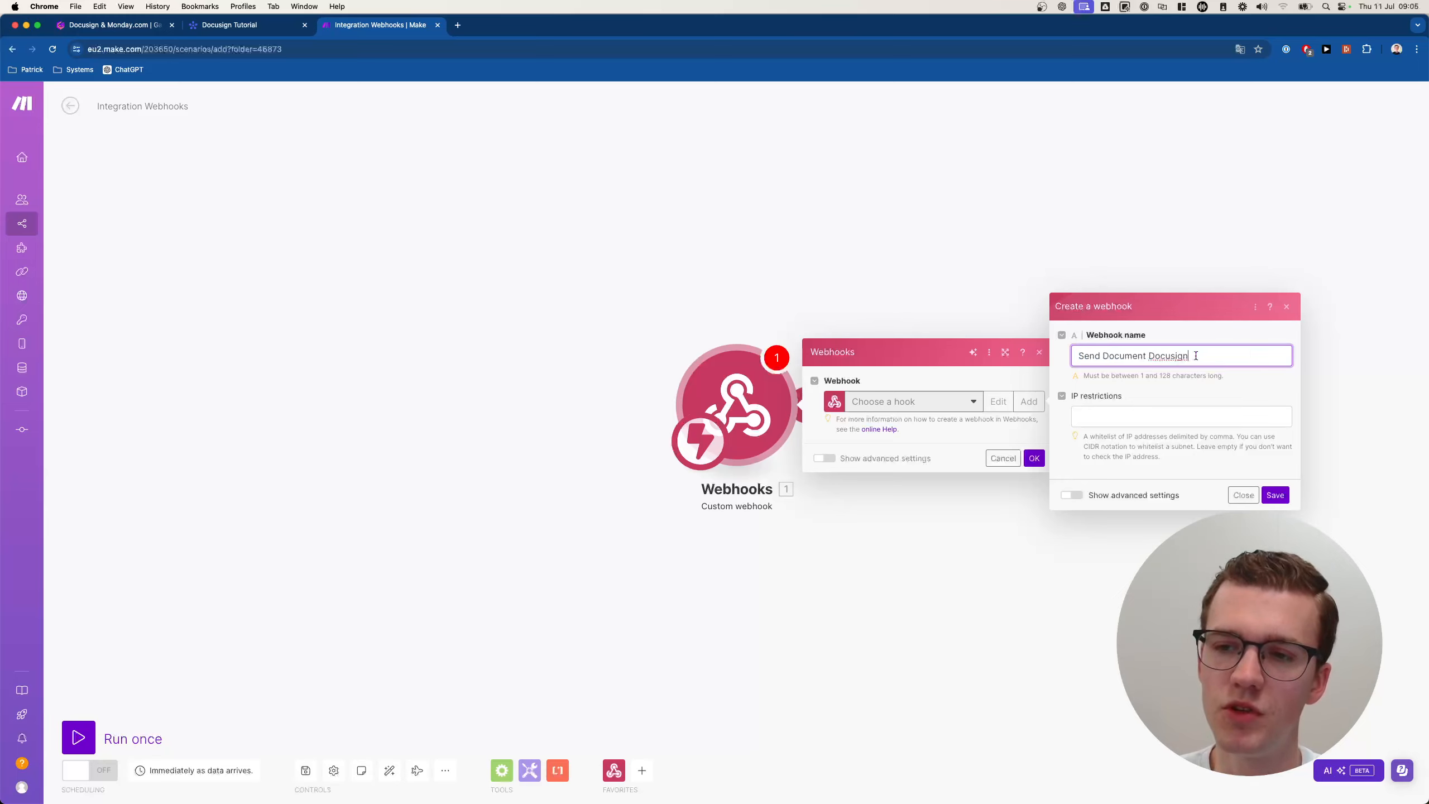
left_click(1275, 495)
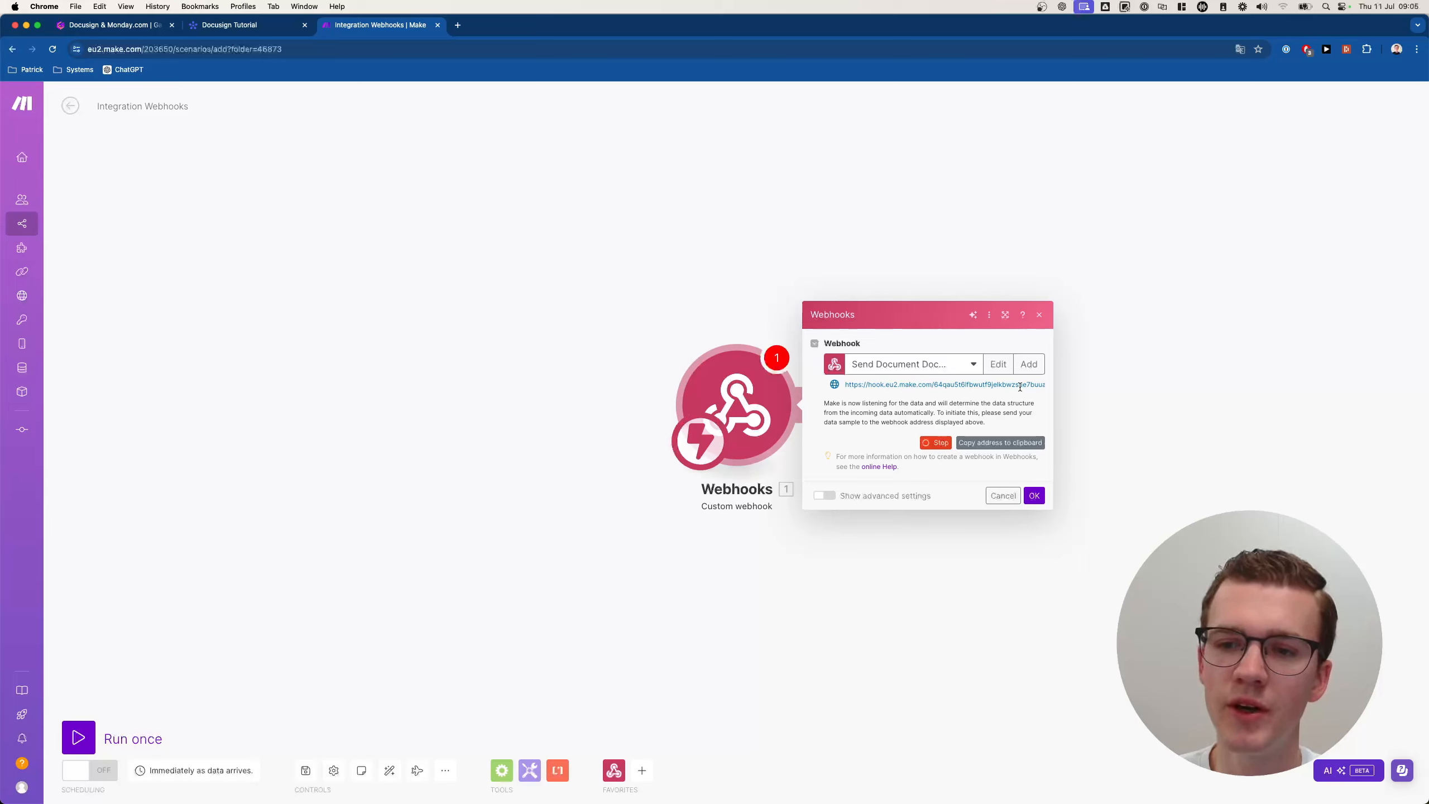
left_click(996, 444)
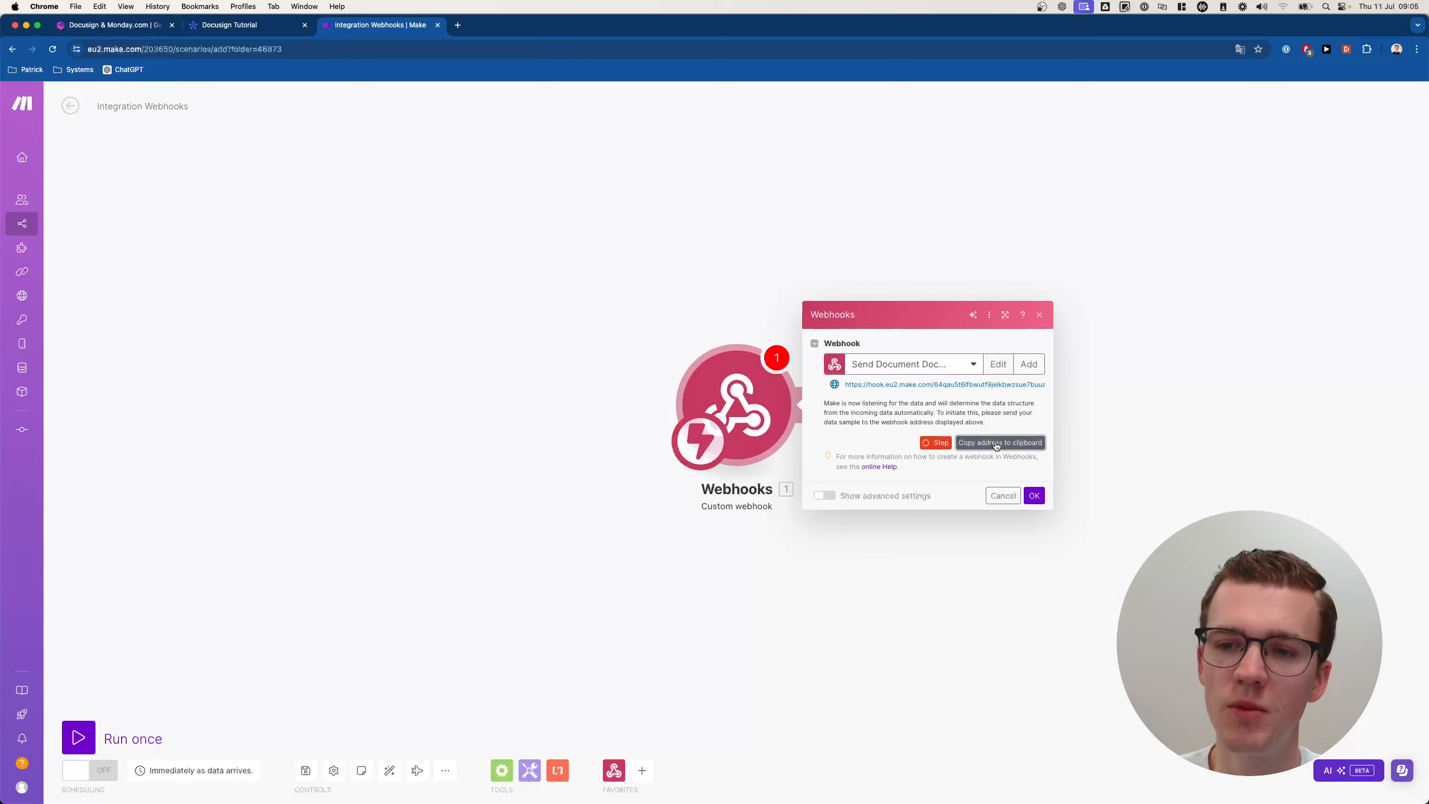
left_click(1034, 494)
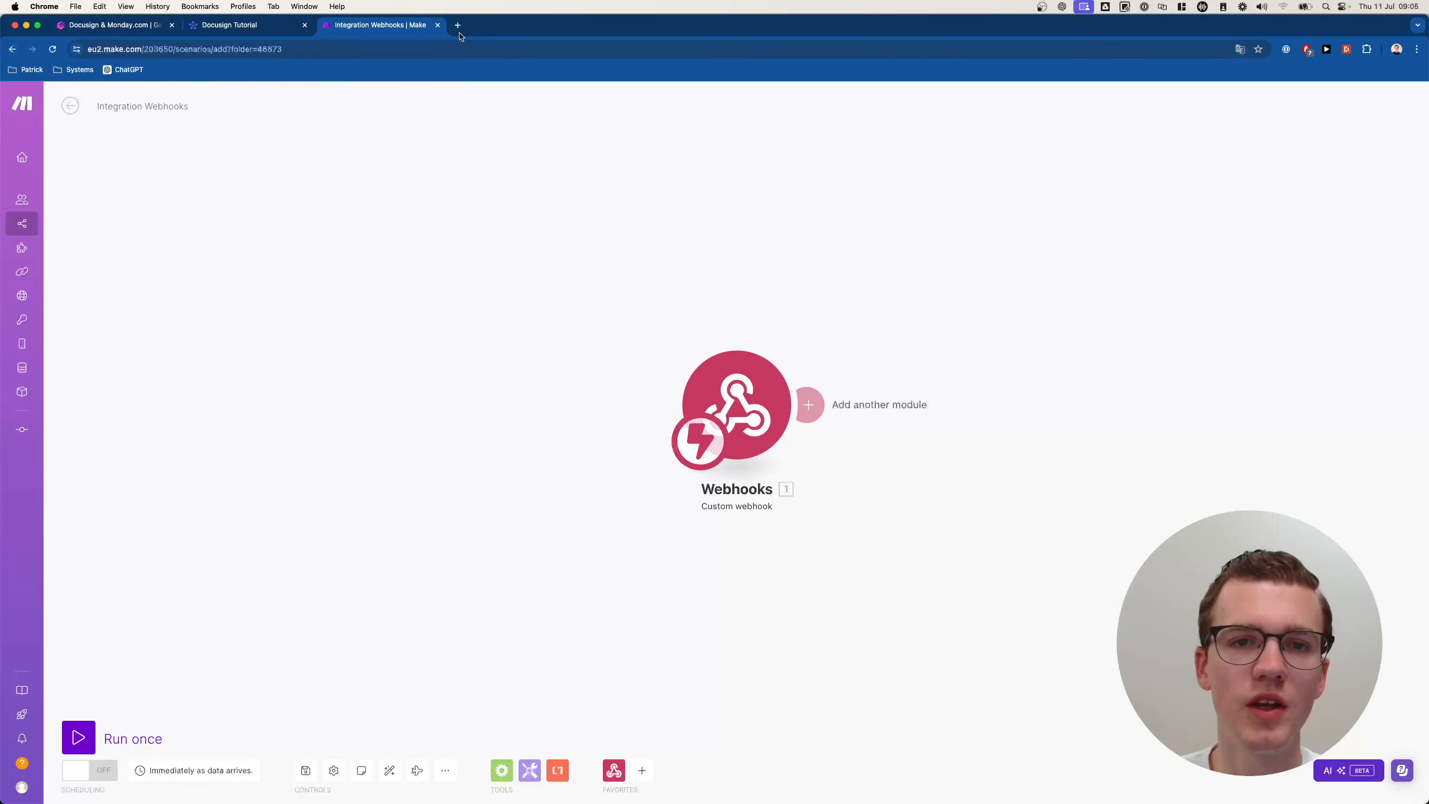
Load the copied webhook URL in the browser to send it test data.
left_click(430, 49)
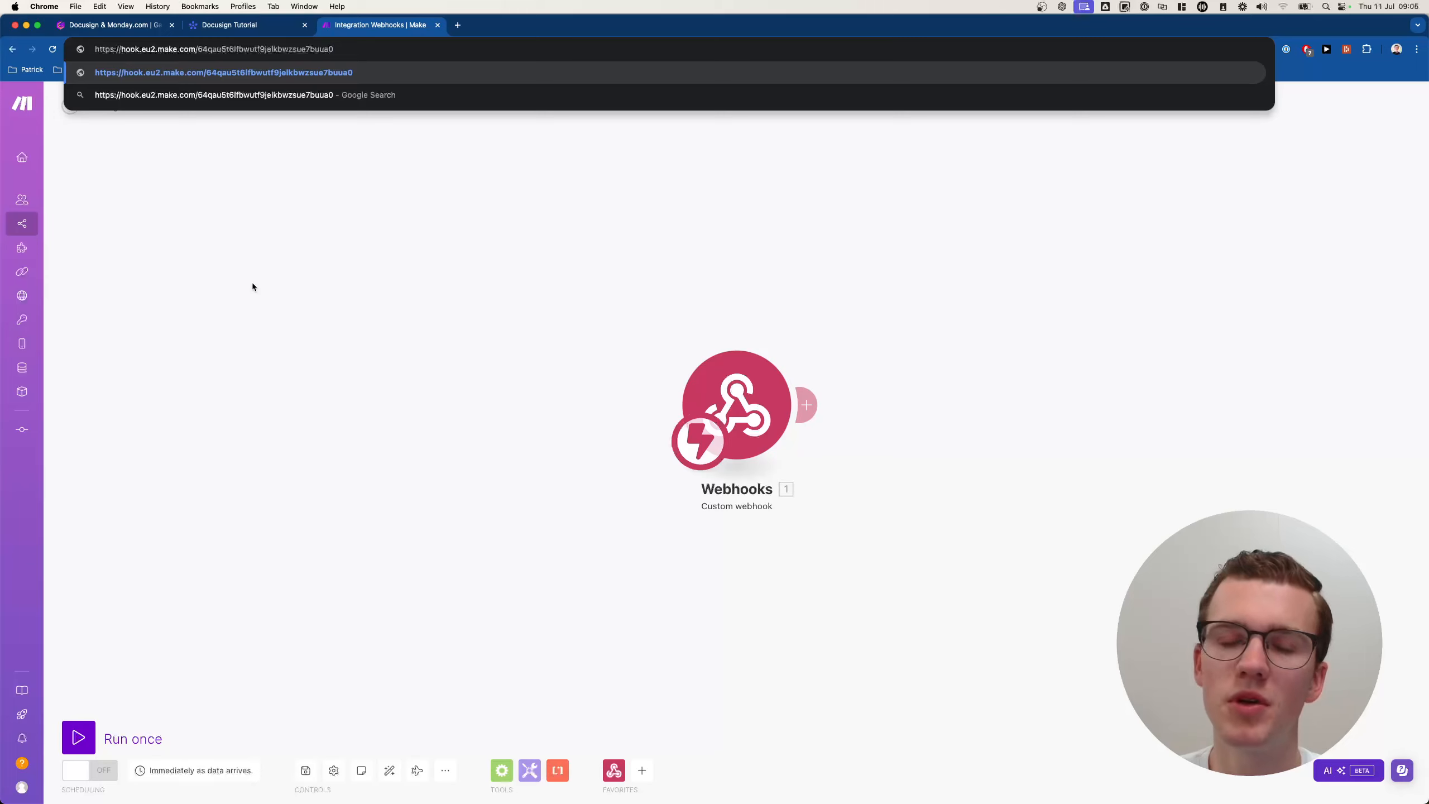
key("Return")
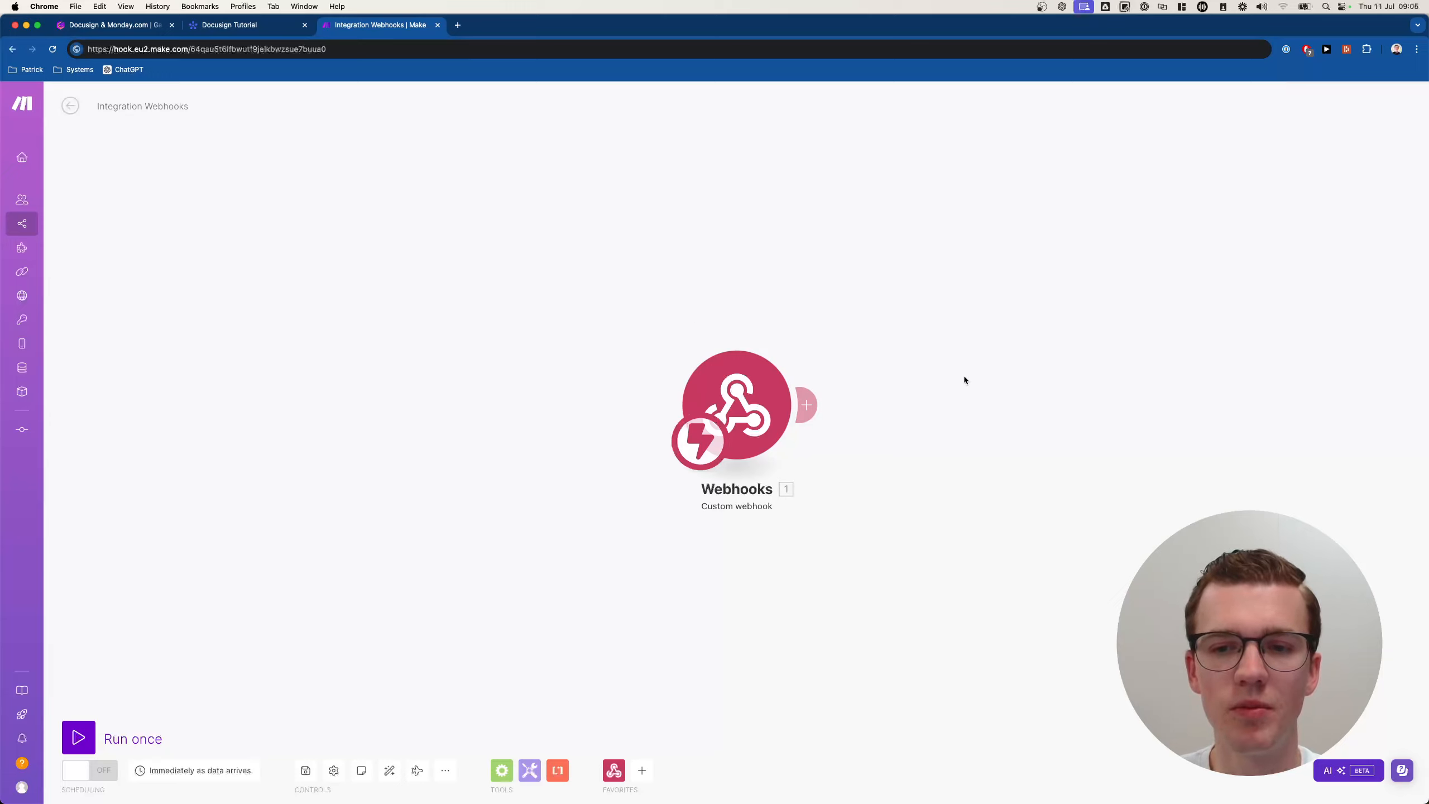
Append a Webhooks > Webhook response module after the trigger, found by searching 'webhook'.
left_click(932, 403)
left_click(829, 376)
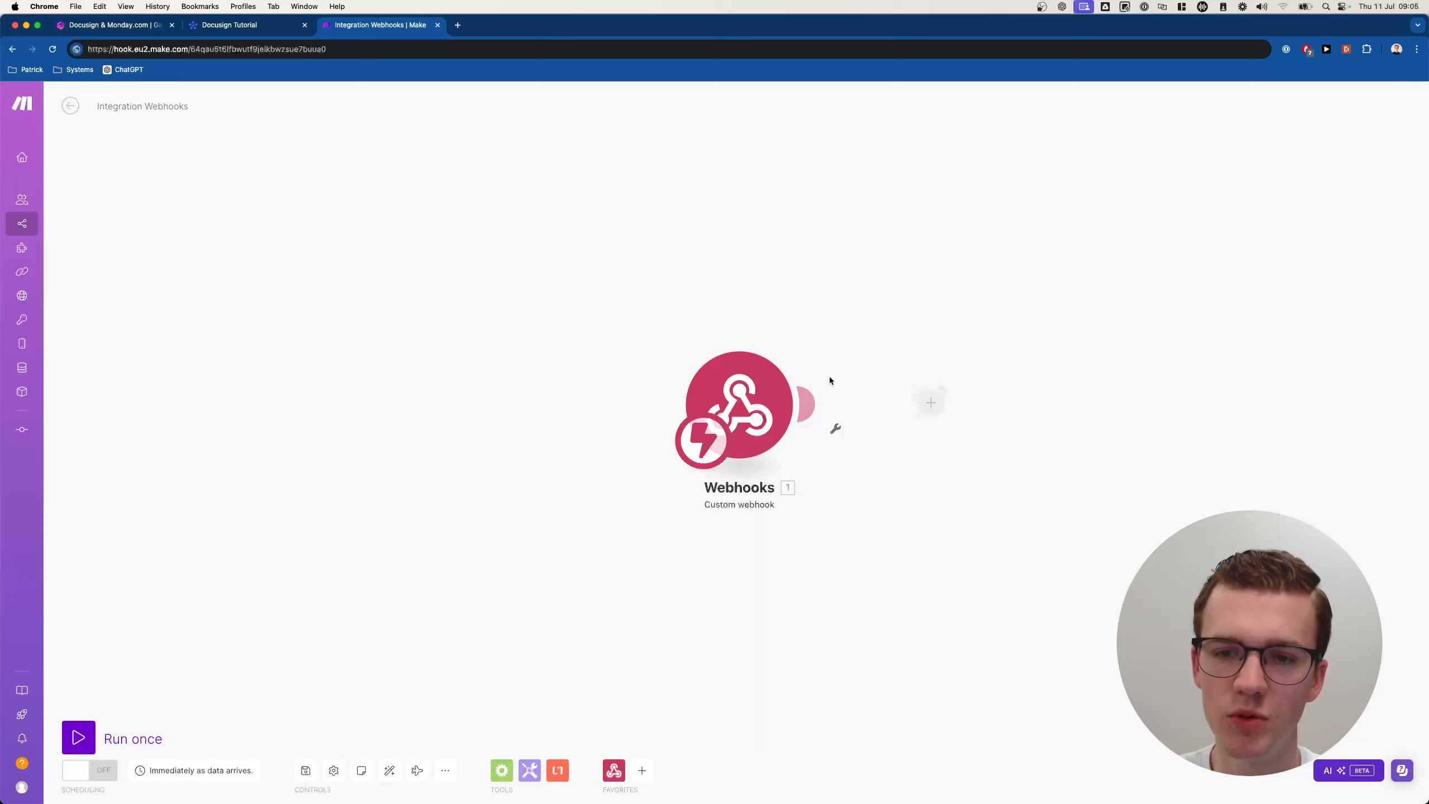
left_click(810, 403)
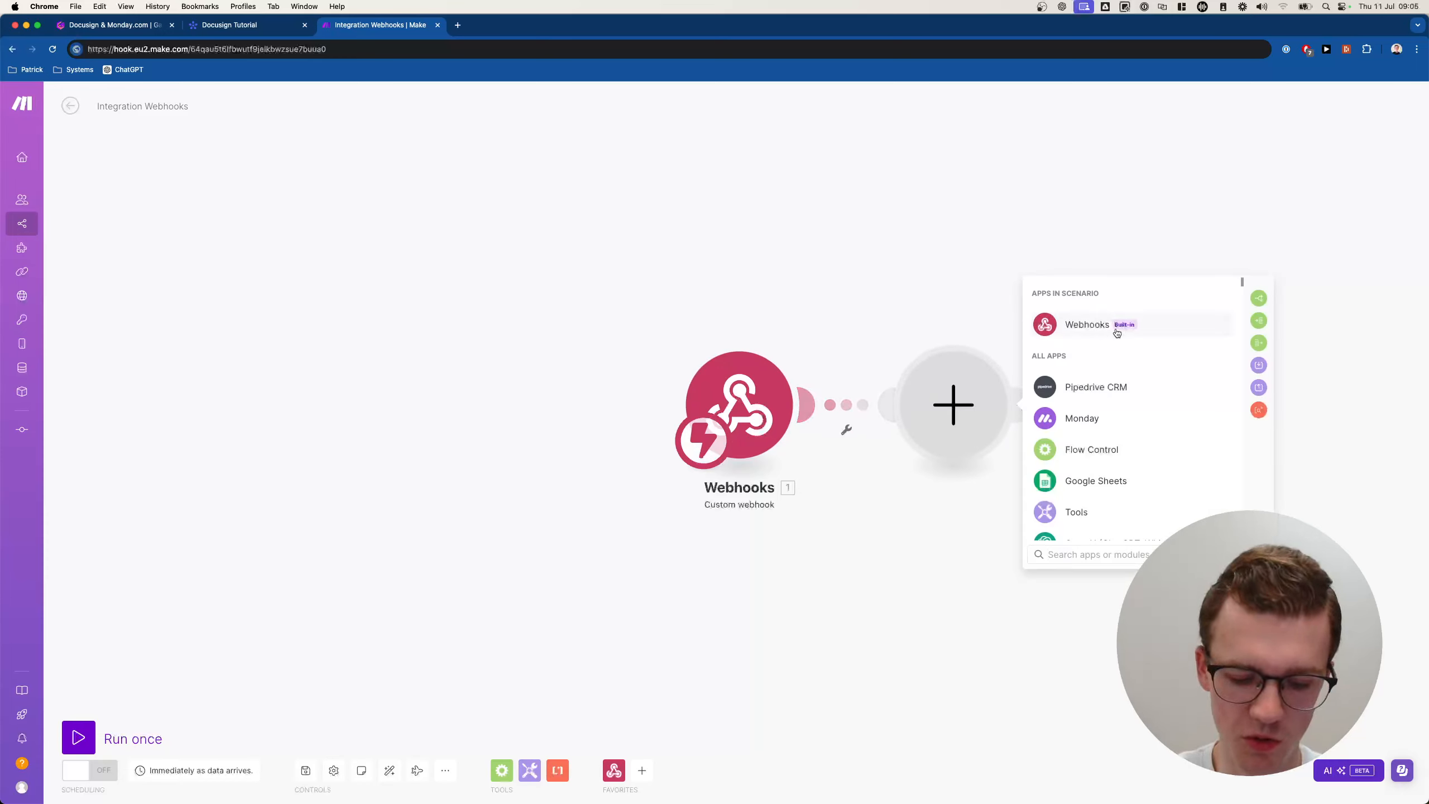
type("webhook")
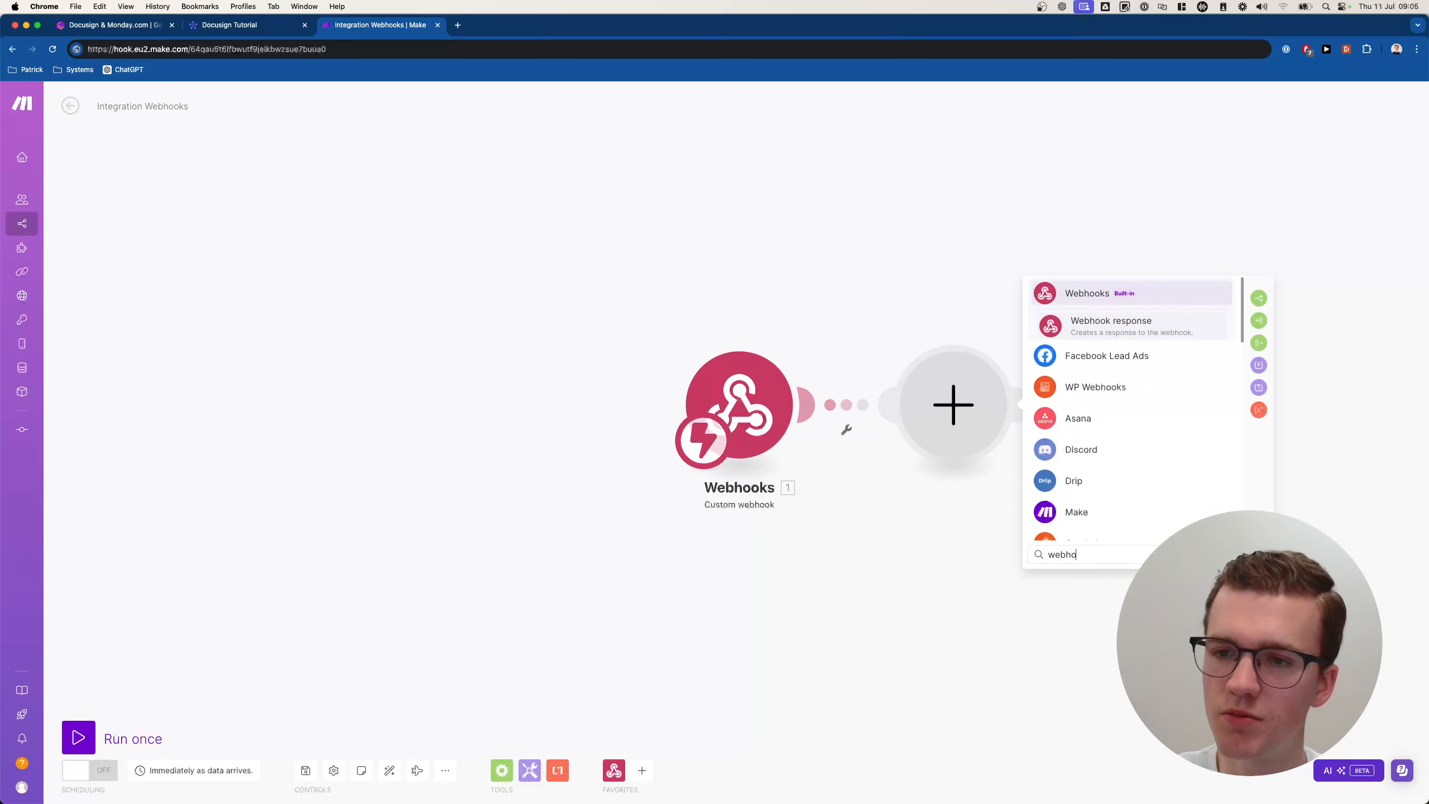
left_click(1148, 329)
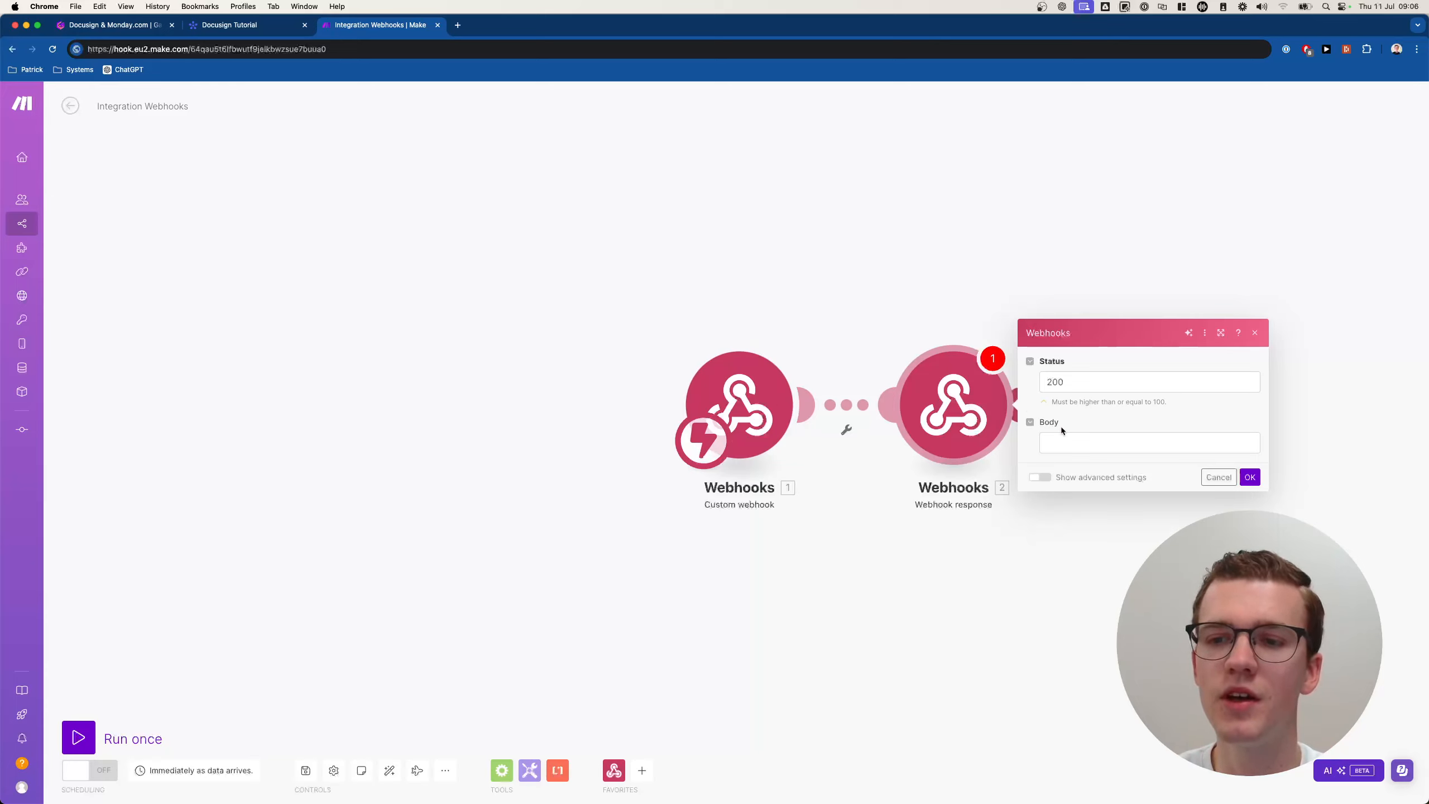
Map {{1.challenge}} into the Webhook response body, keep status 200, and save.
left_click(1081, 436)
left_click(1099, 422)
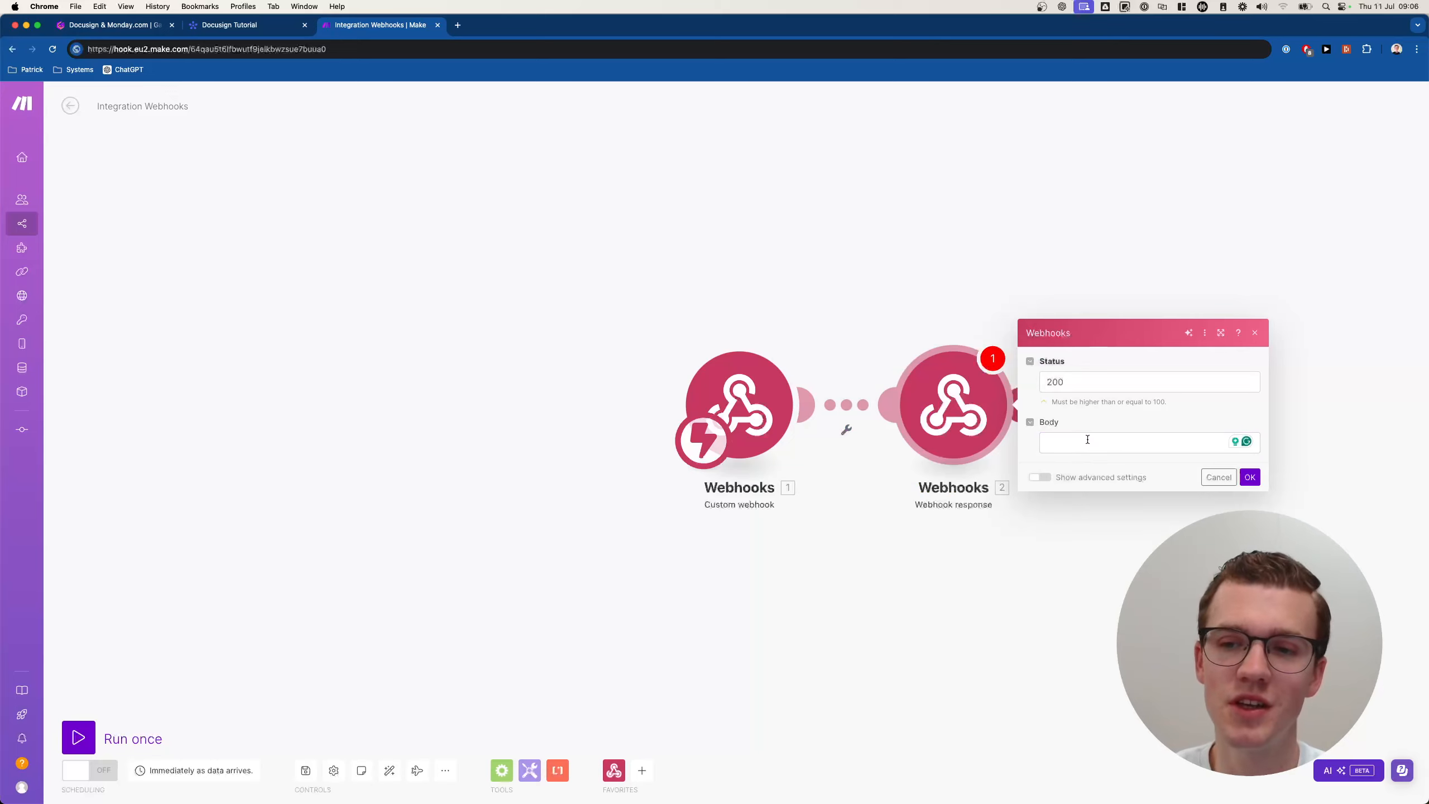
left_click(1087, 440)
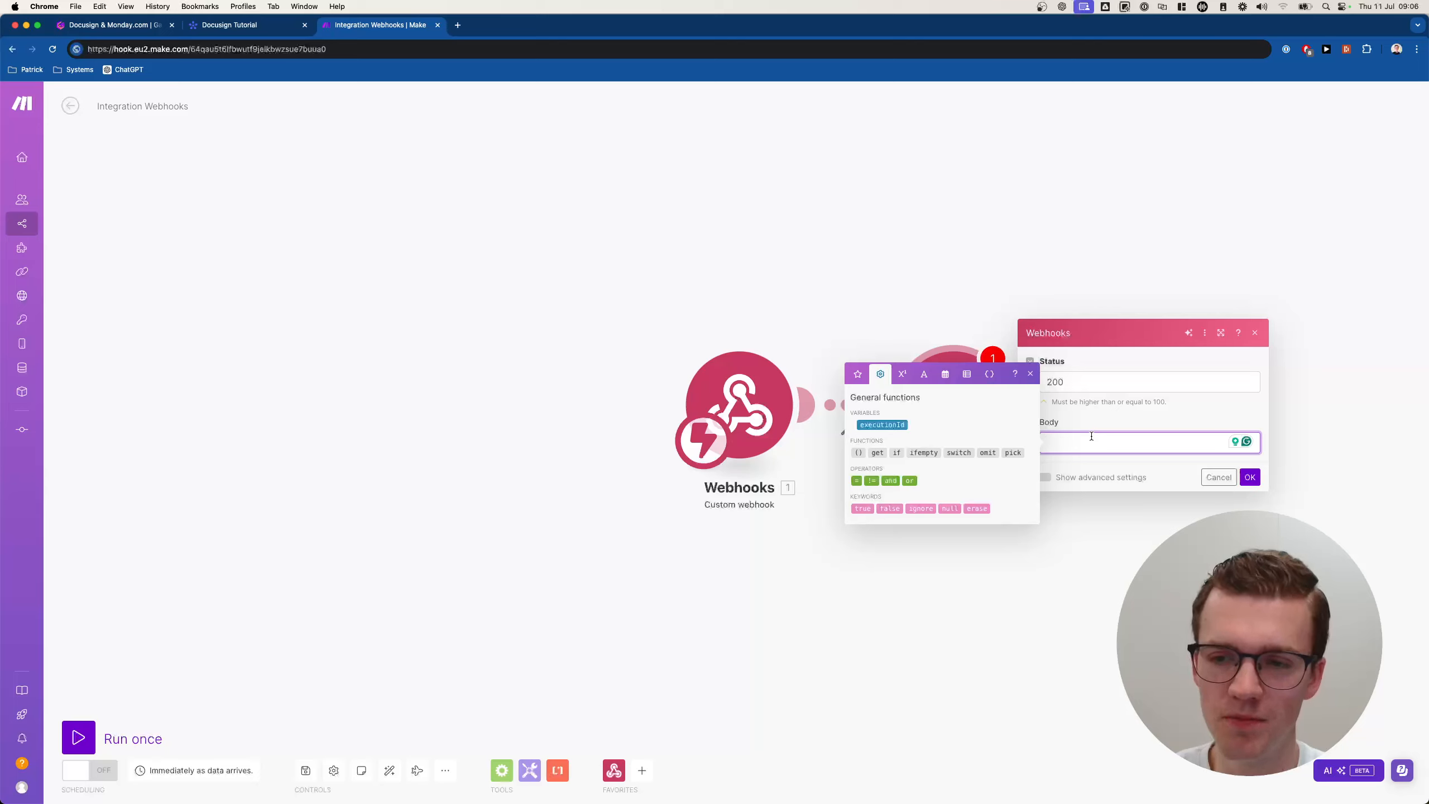
type("{{")
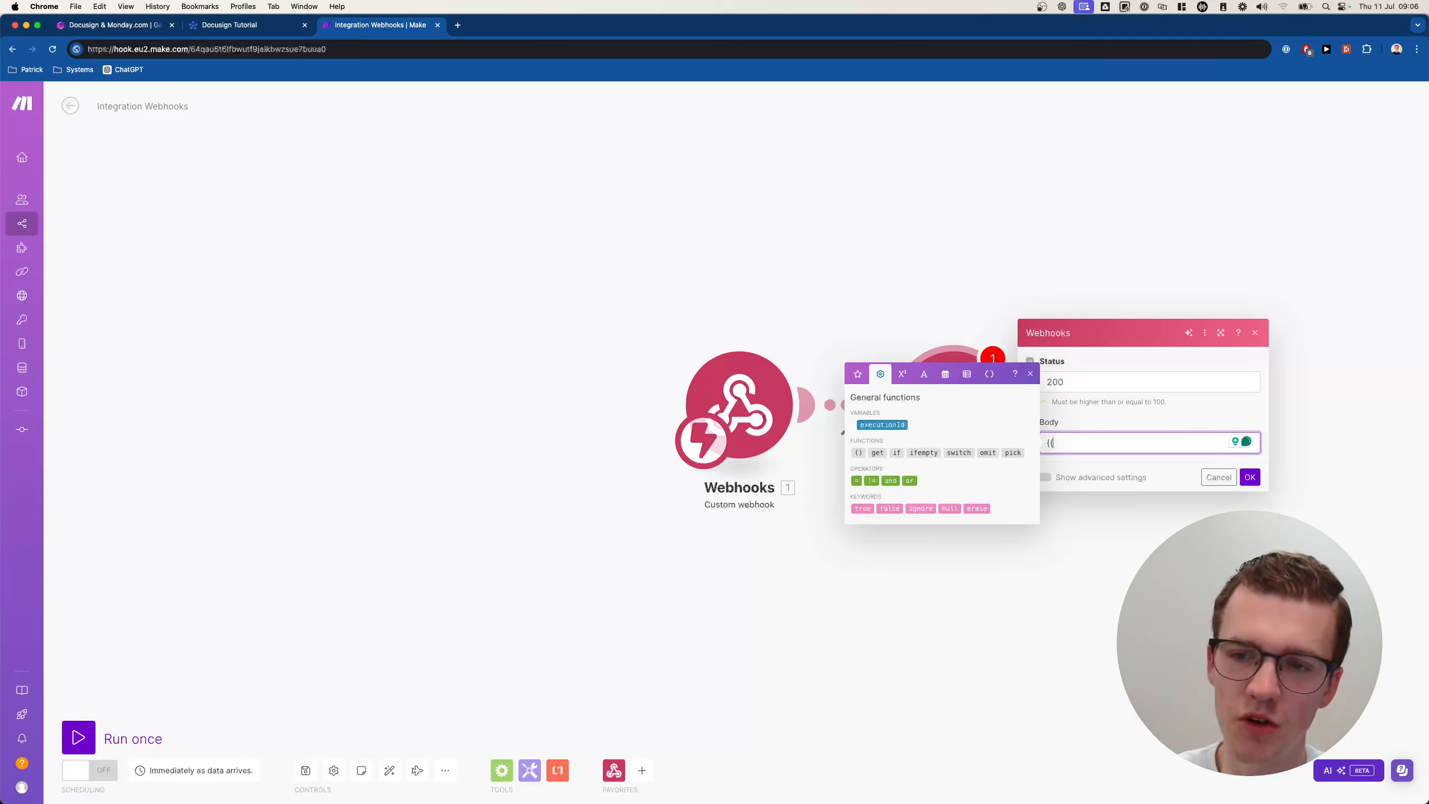
type("1.challenge}}")
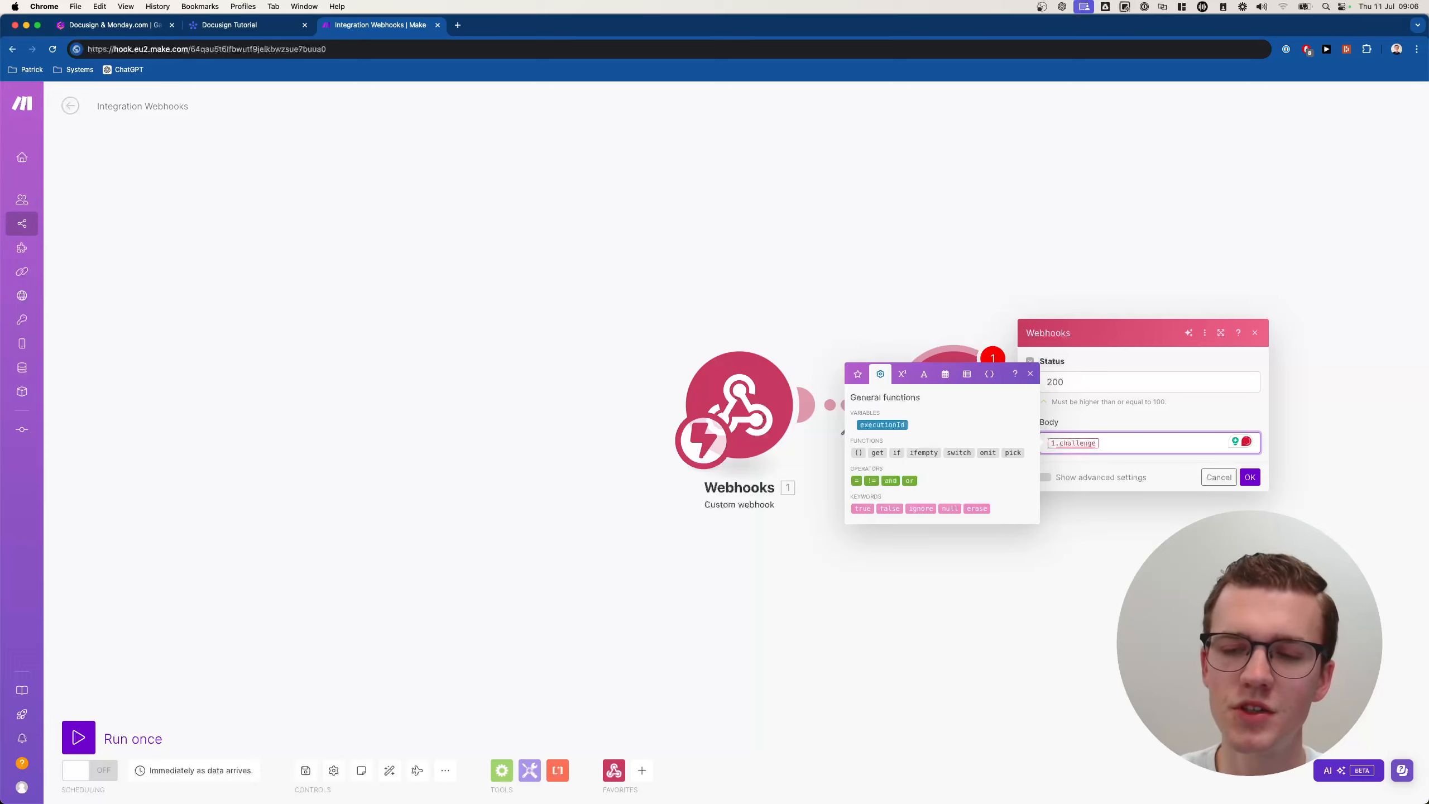
left_click(1091, 423)
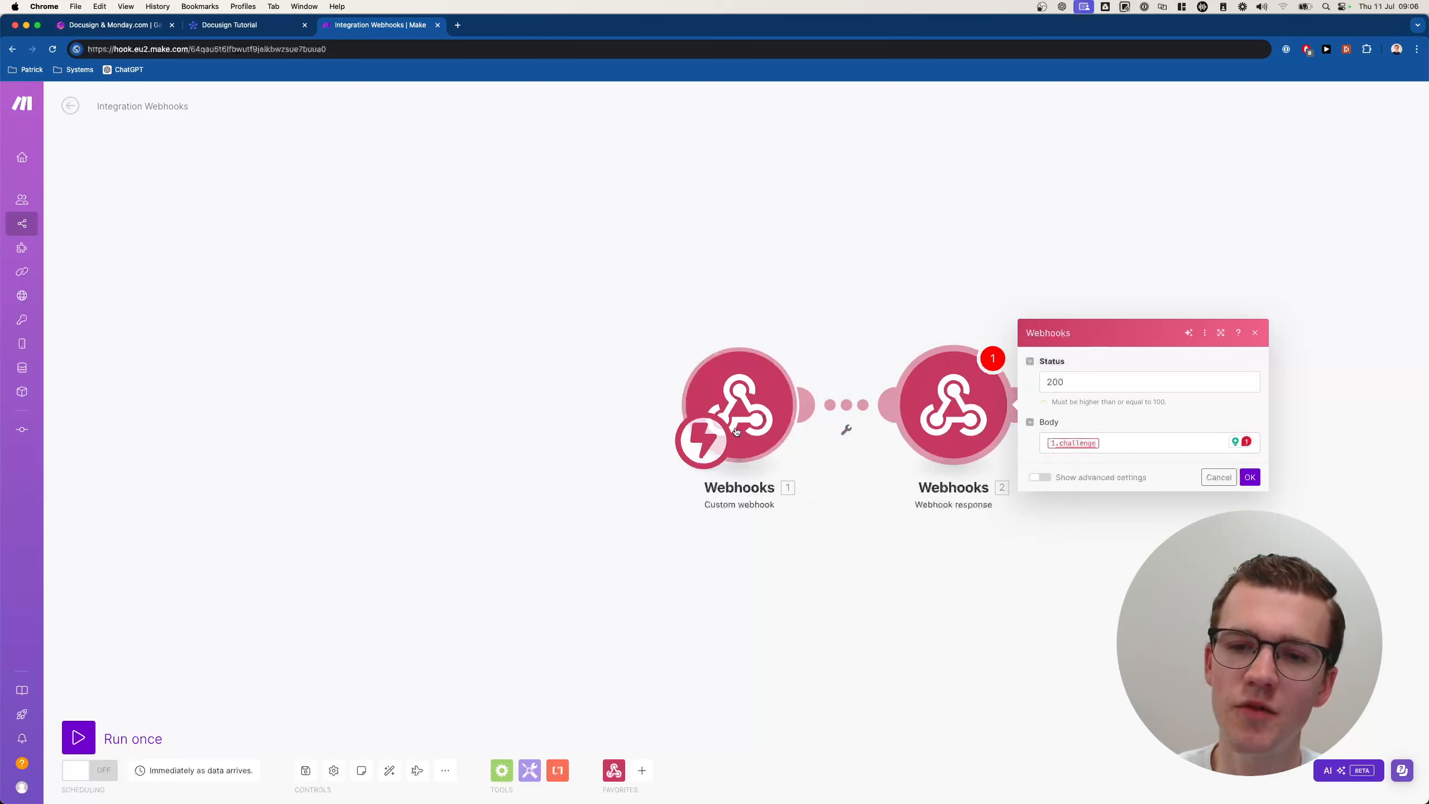
mouse_move(1092, 443)
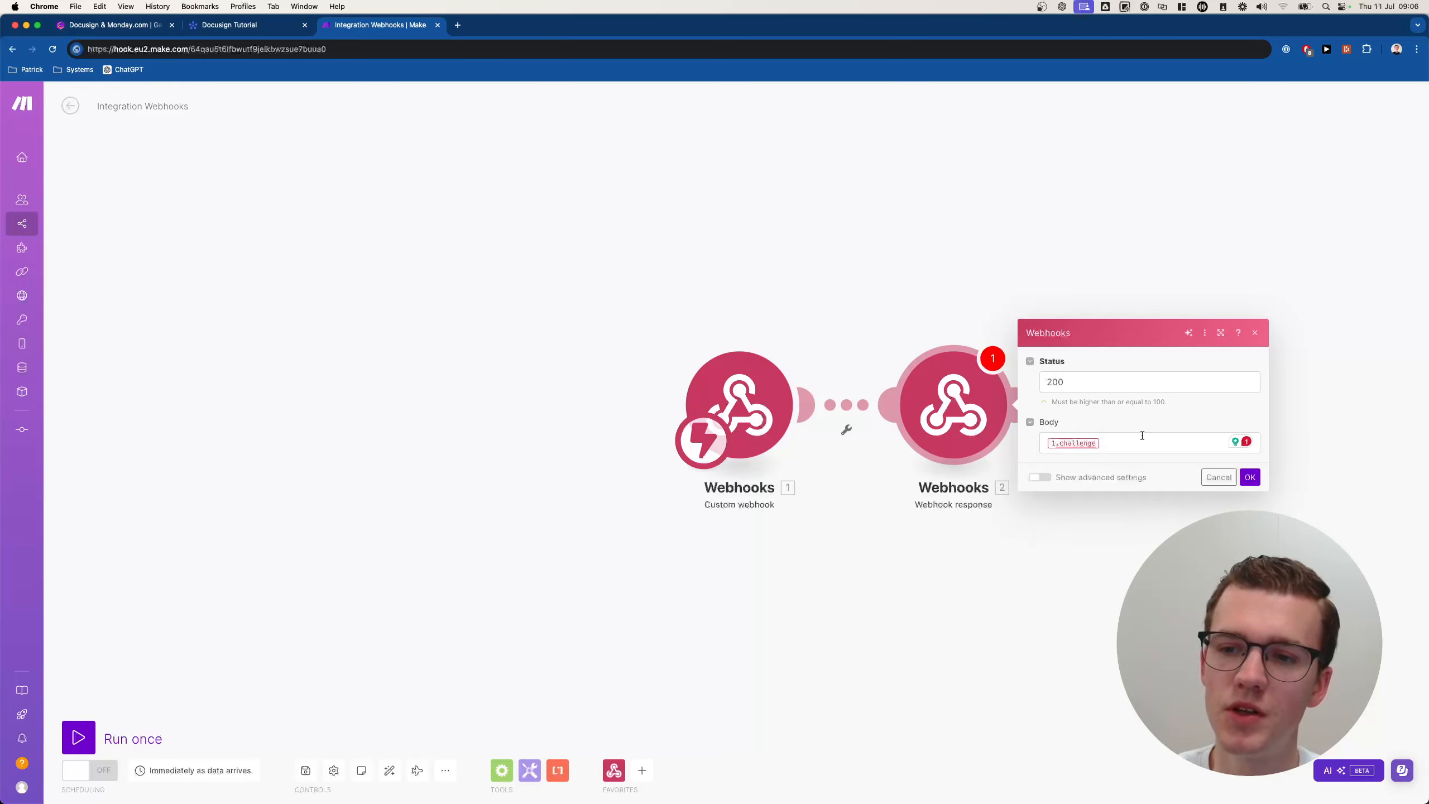
left_click(1123, 386)
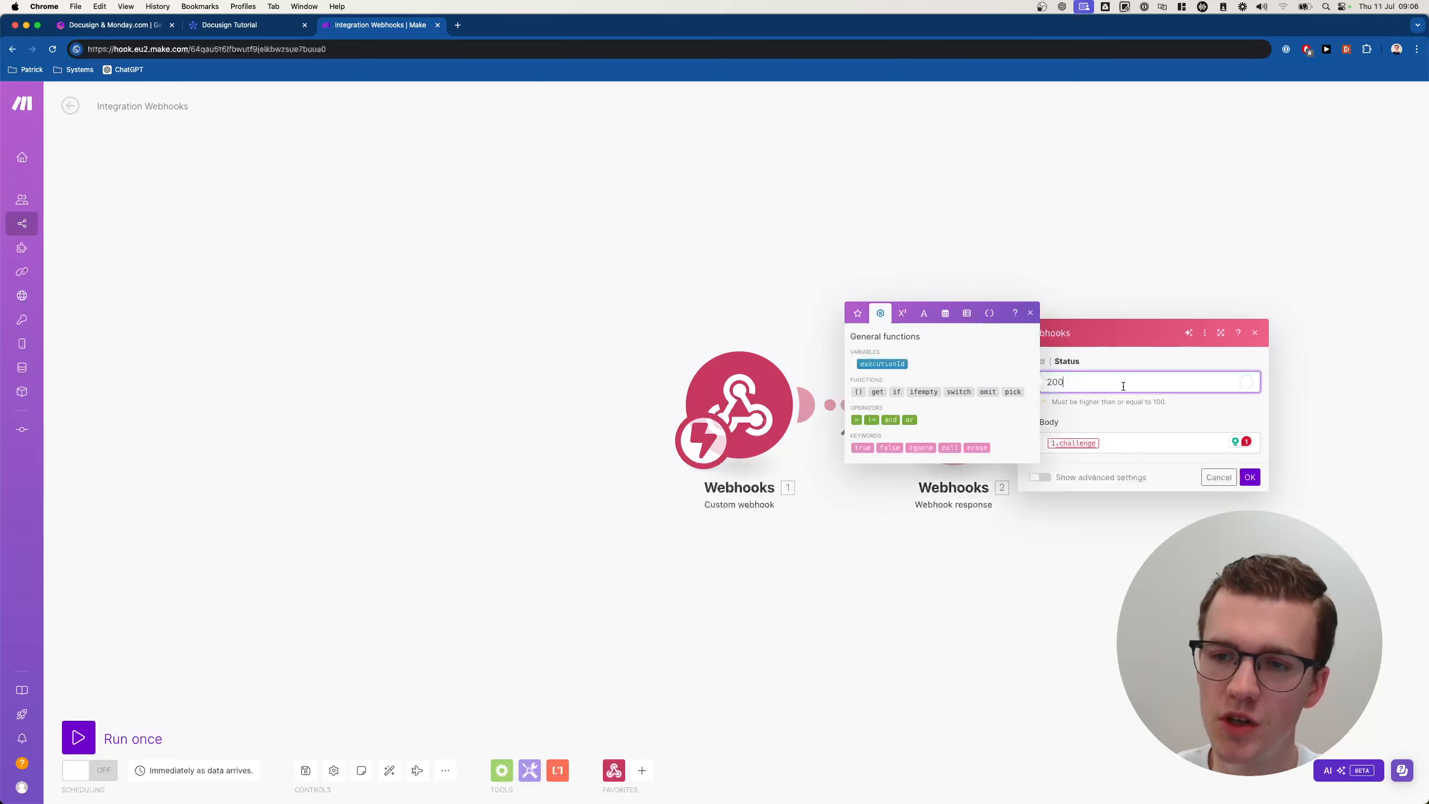
left_click(1142, 439)
type("{")
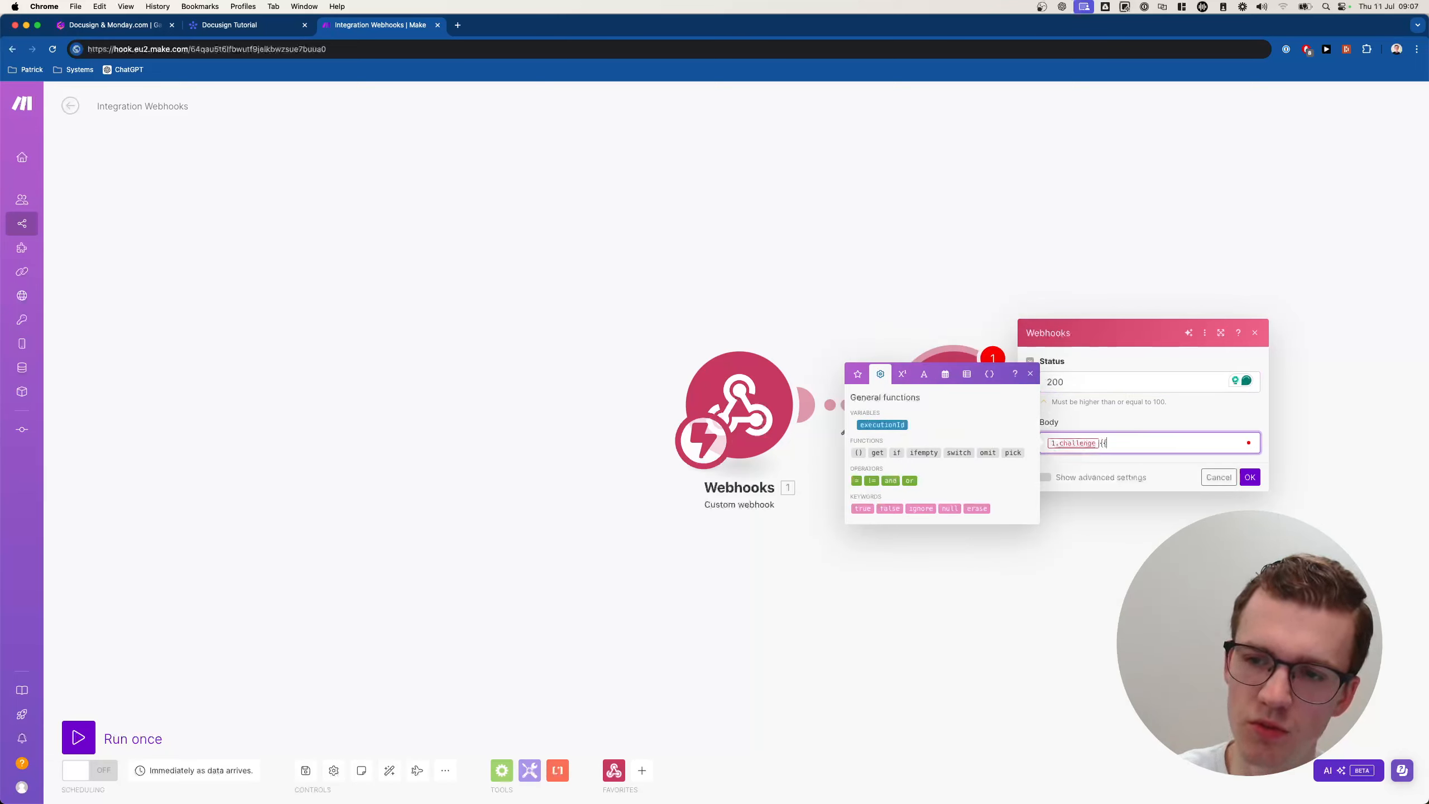
type("{")
type("1.challeng")
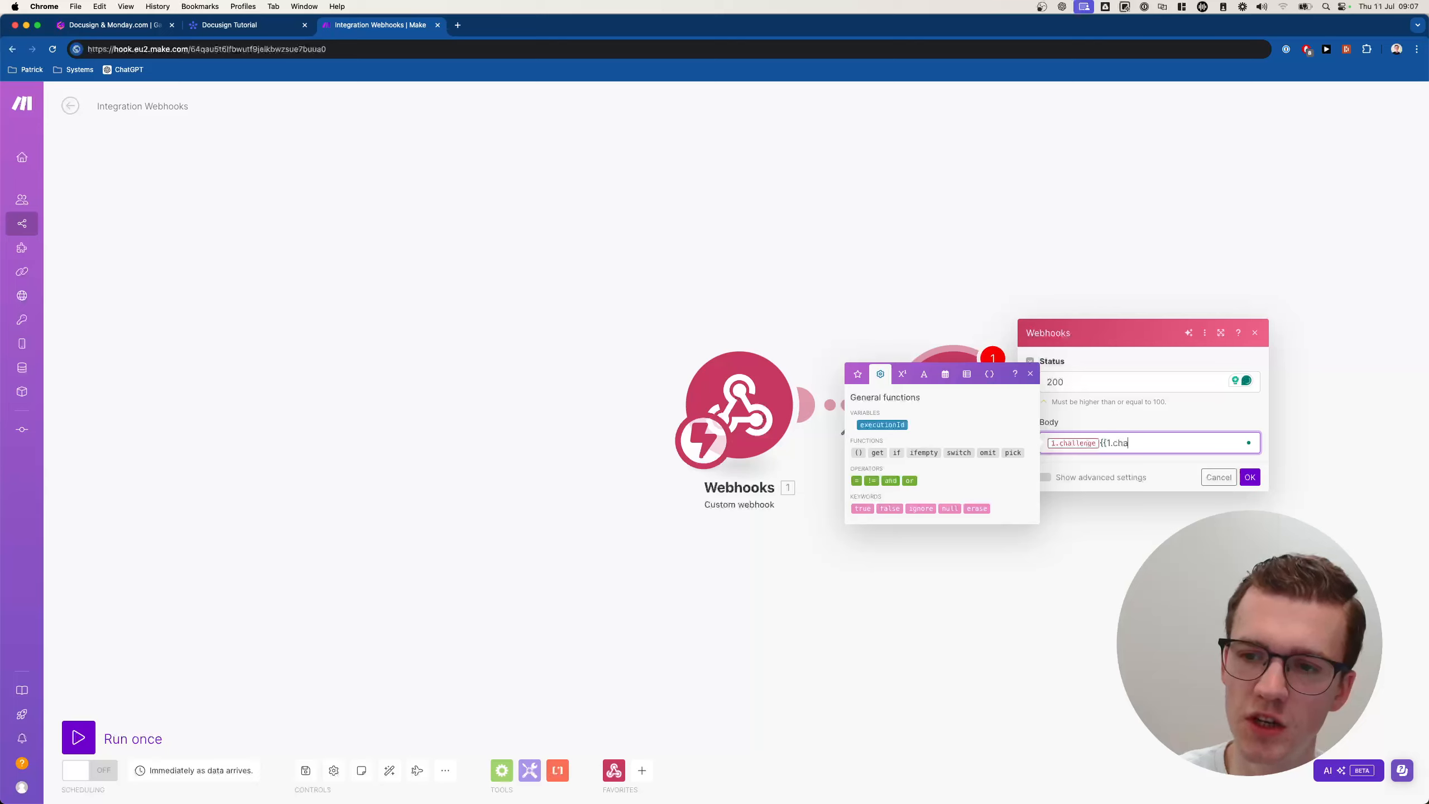
type("e")
type("}}")
key("BackSpace")
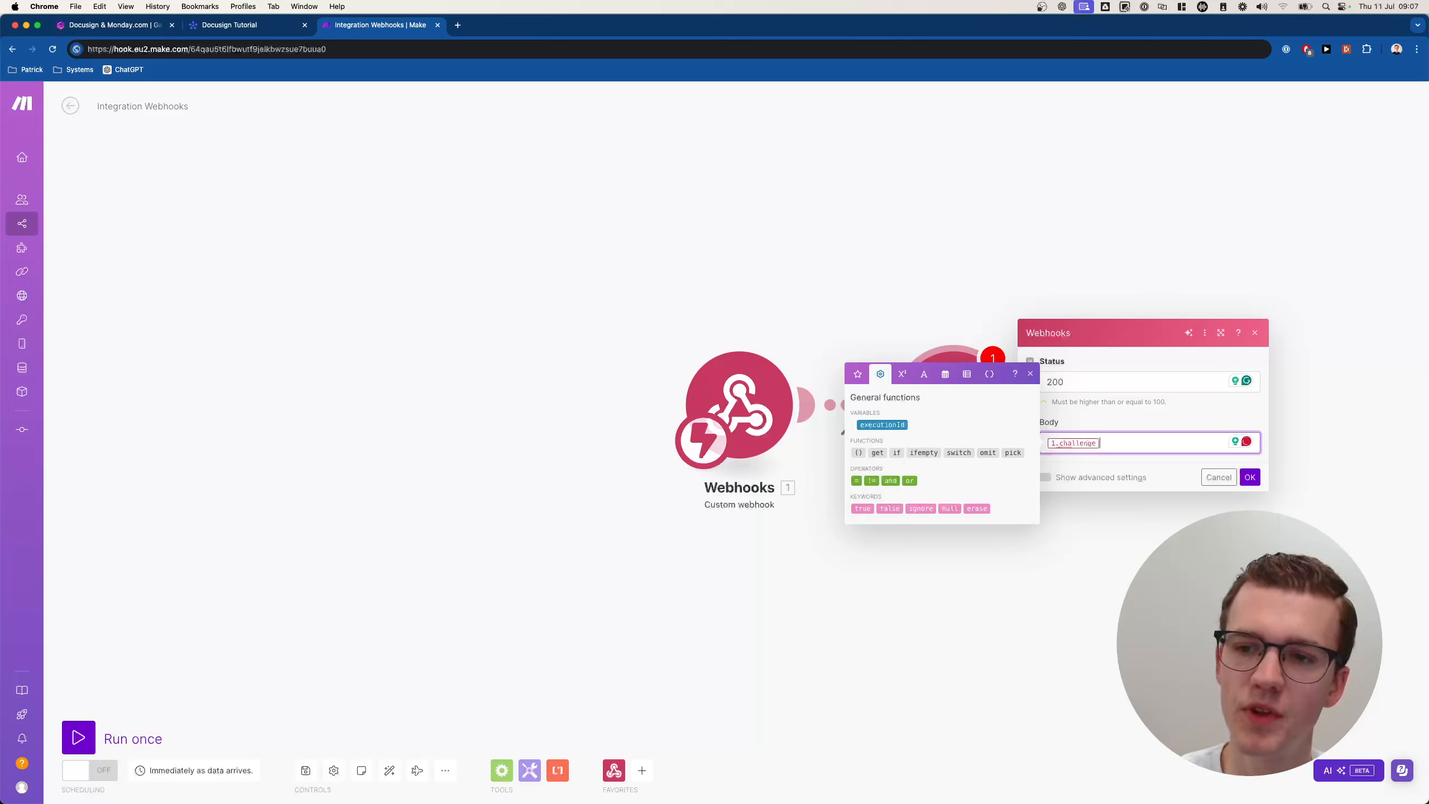
left_click(1250, 477)
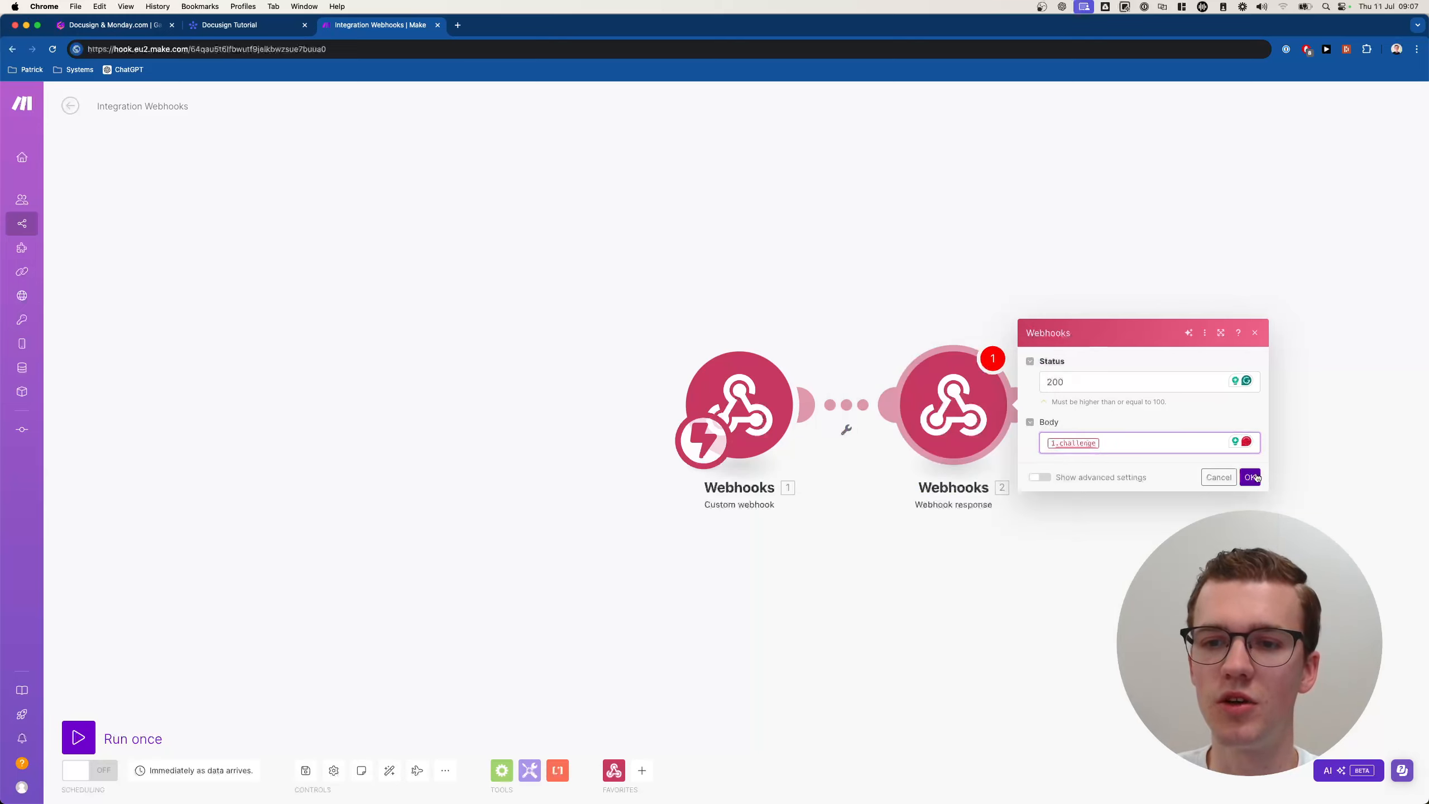
Run the scenario once so it listens for data, then switch to the monday.com board.
left_click(87, 729)
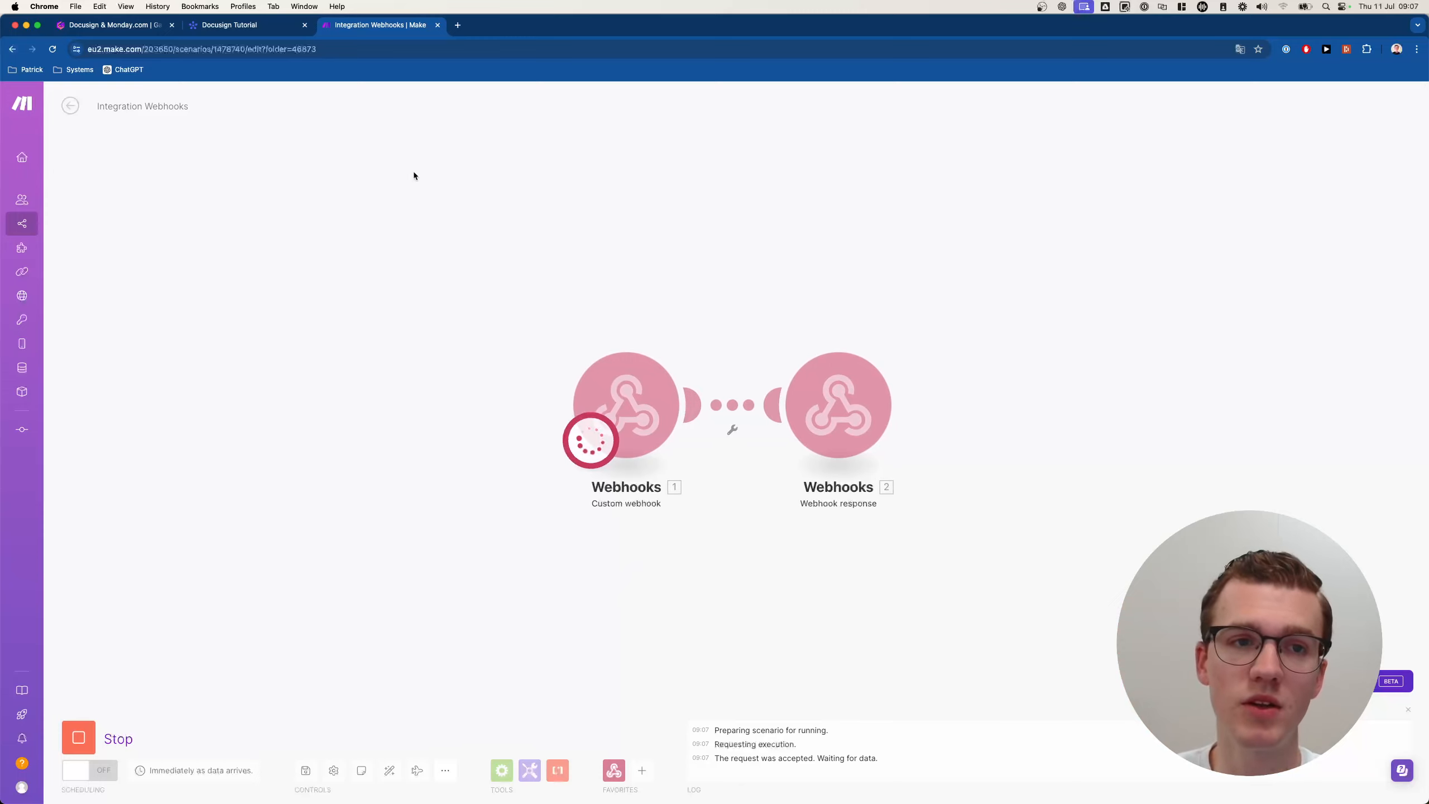
left_click(255, 37)
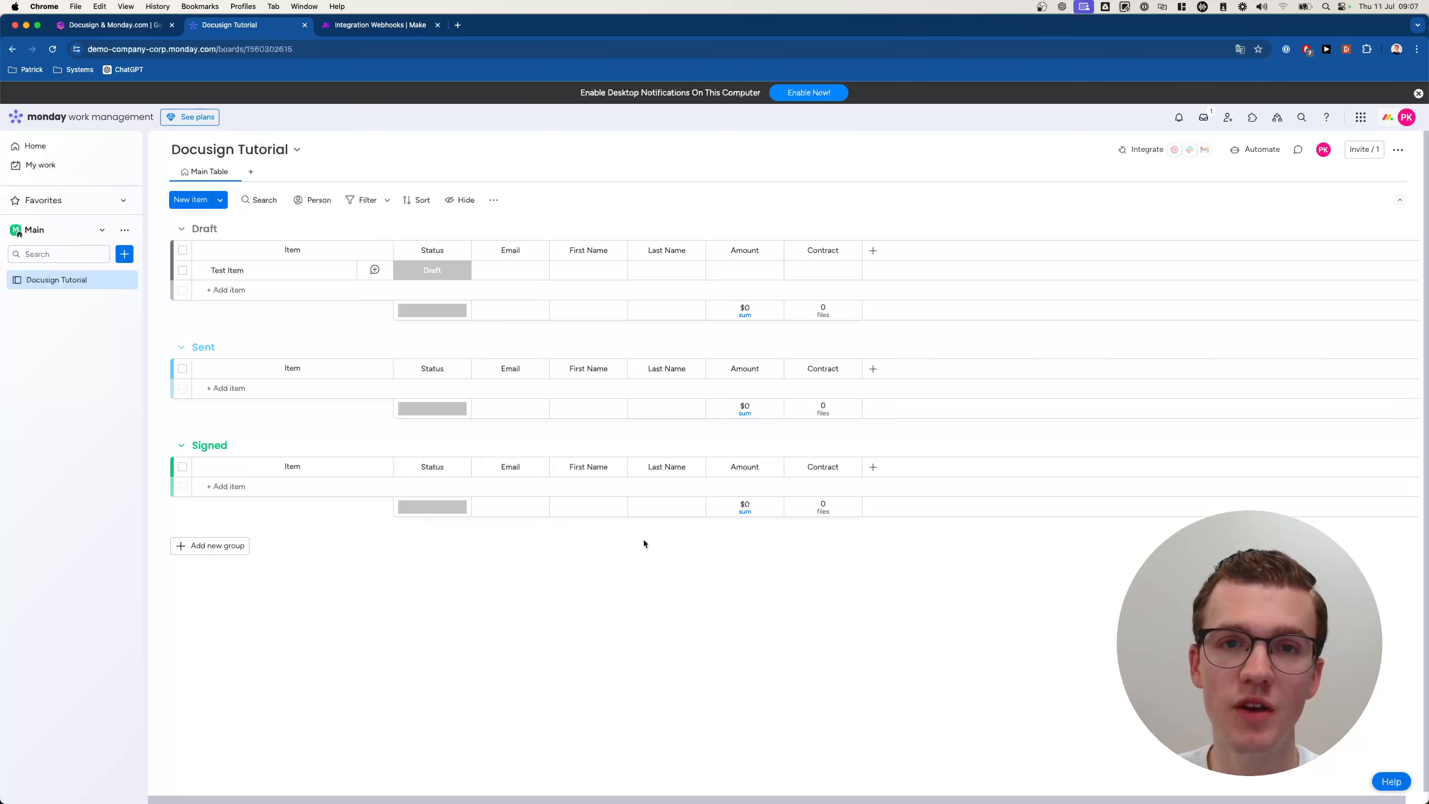
Add a new 'Ready to send' label to the Test Item status options.
left_click(414, 271)
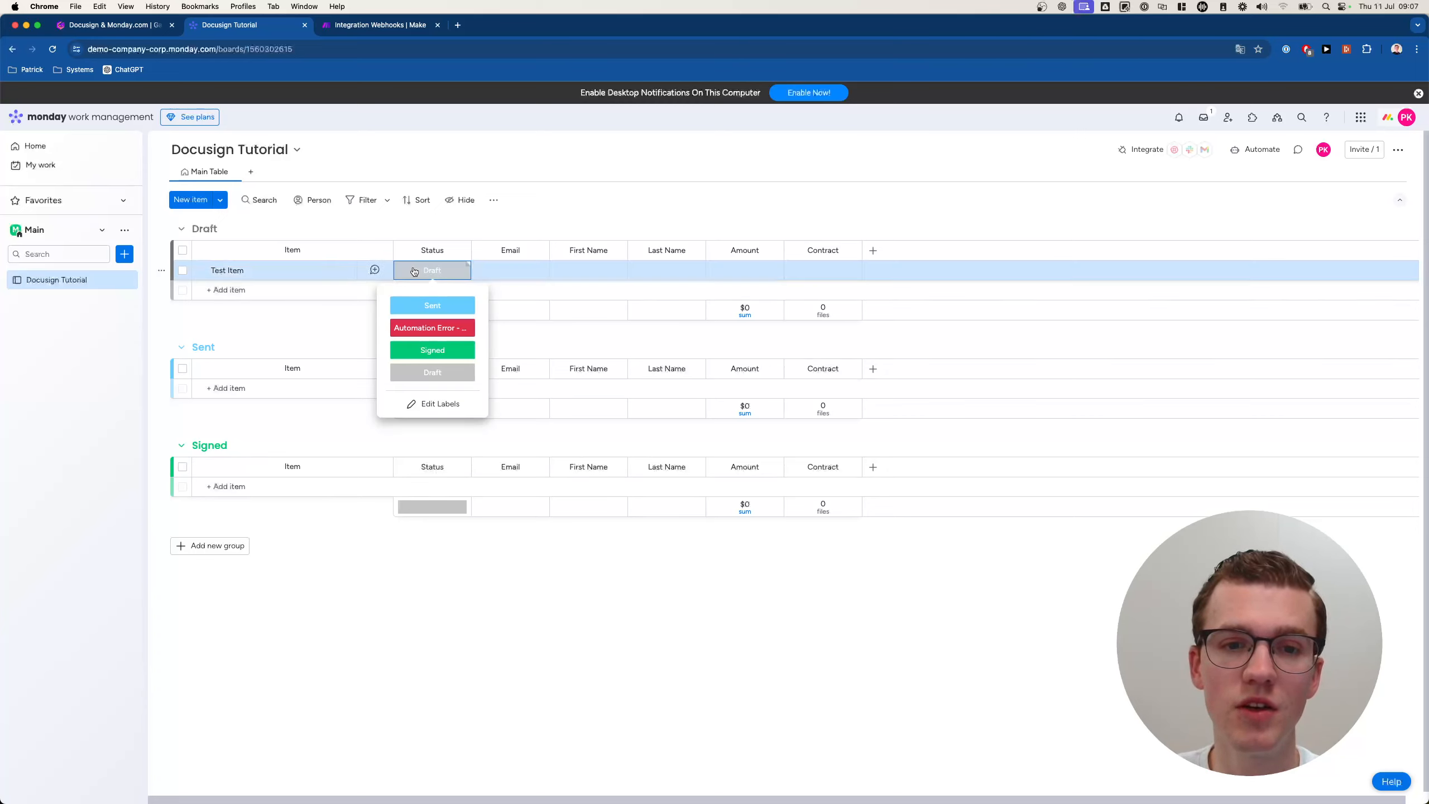
left_click(437, 404)
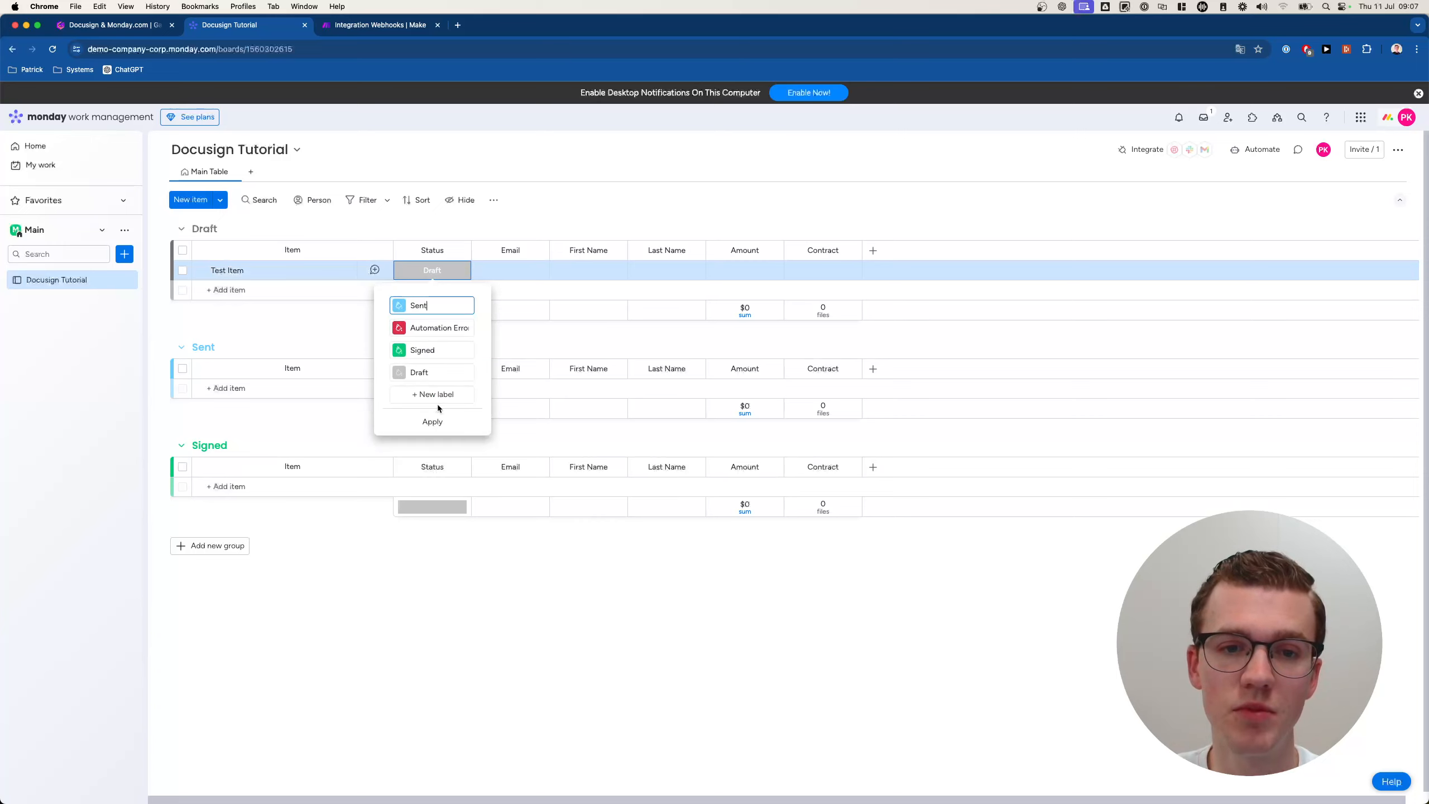
left_click(445, 395)
type("Ready to send")
left_click(432, 444)
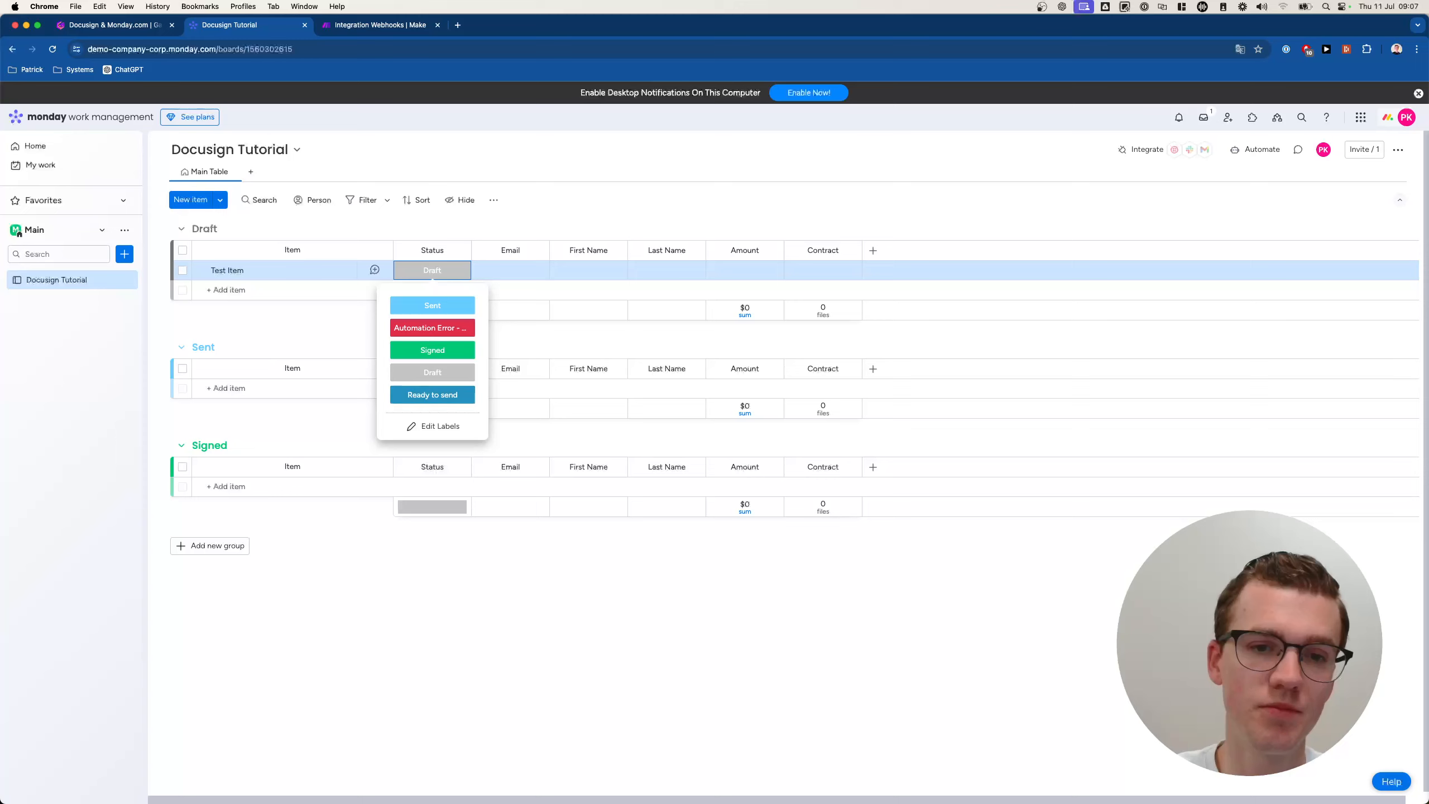
Move the 'Ready to send' label to the top of the status label list.
left_click(433, 423)
left_click_drag(394, 394, 395, 305)
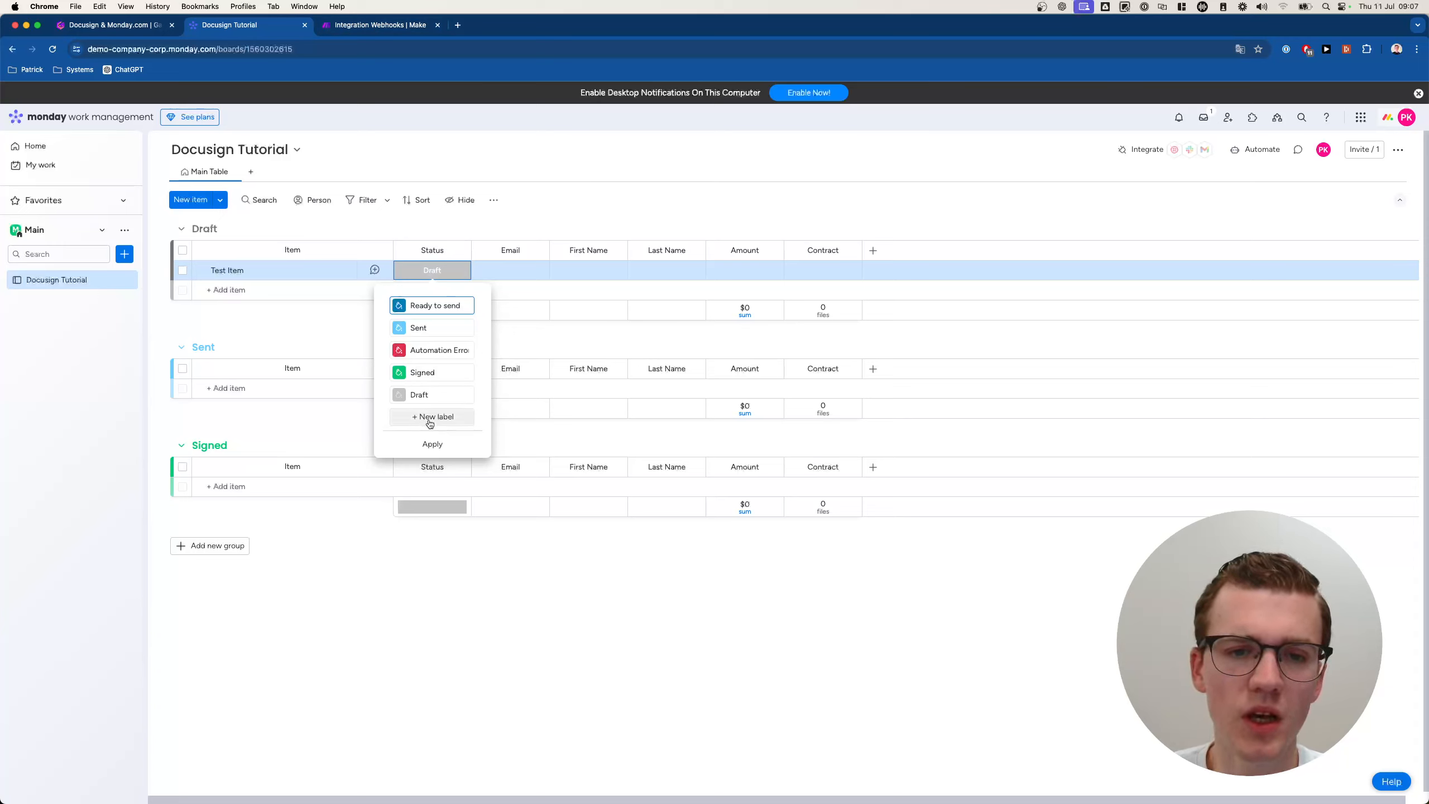
left_click(433, 445)
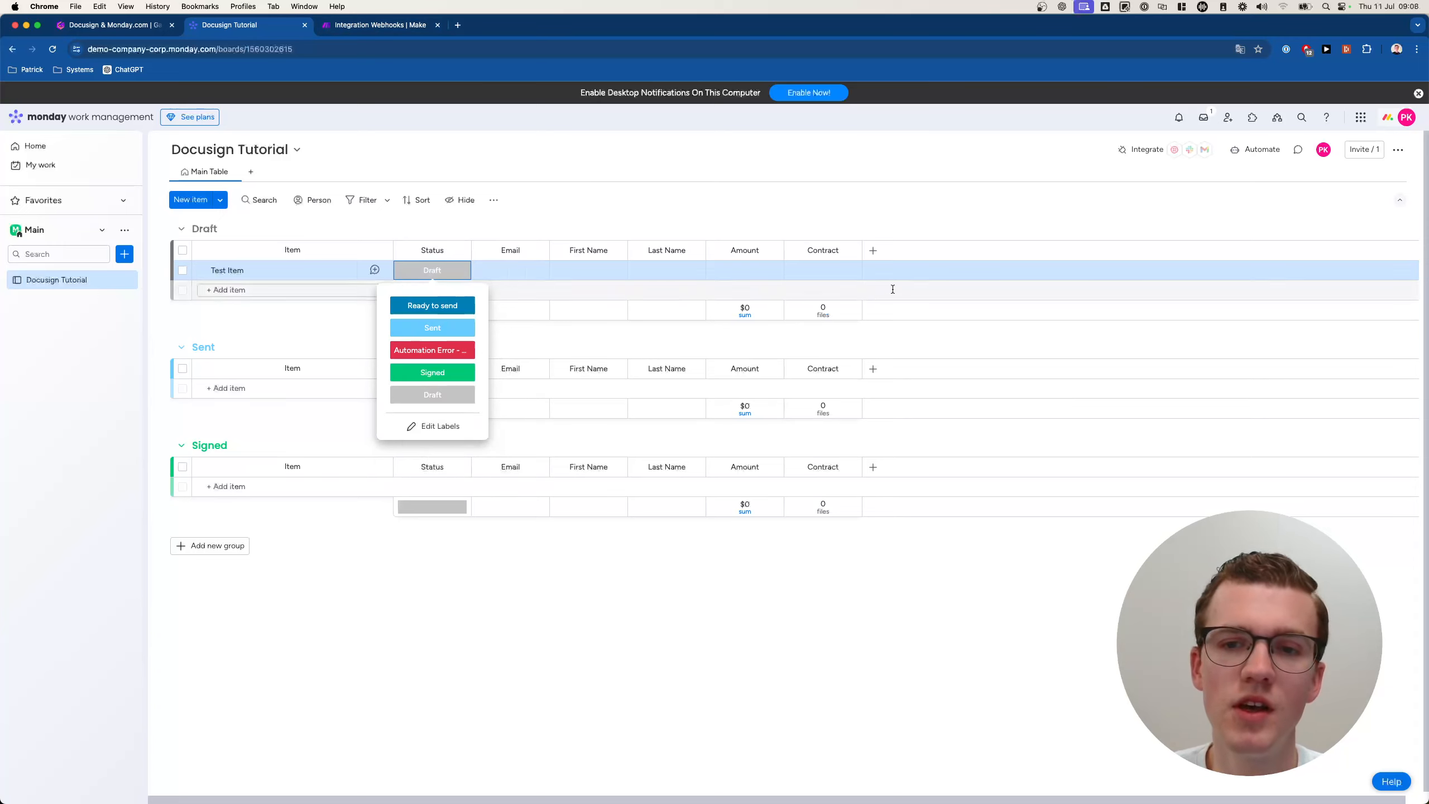
left_click(529, 221)
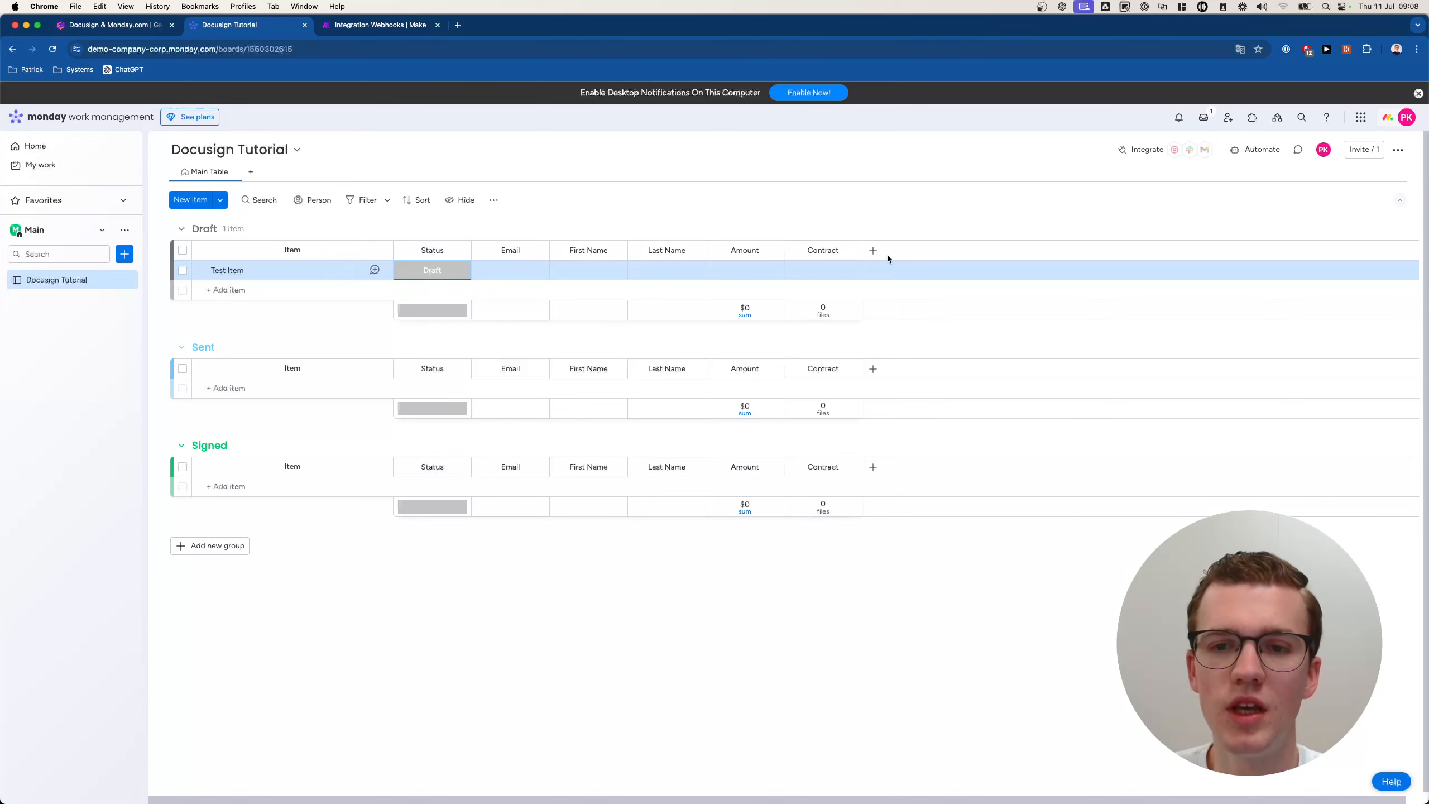
left_click(876, 250)
Add a Button column and place it just before the Status column.
type("button")
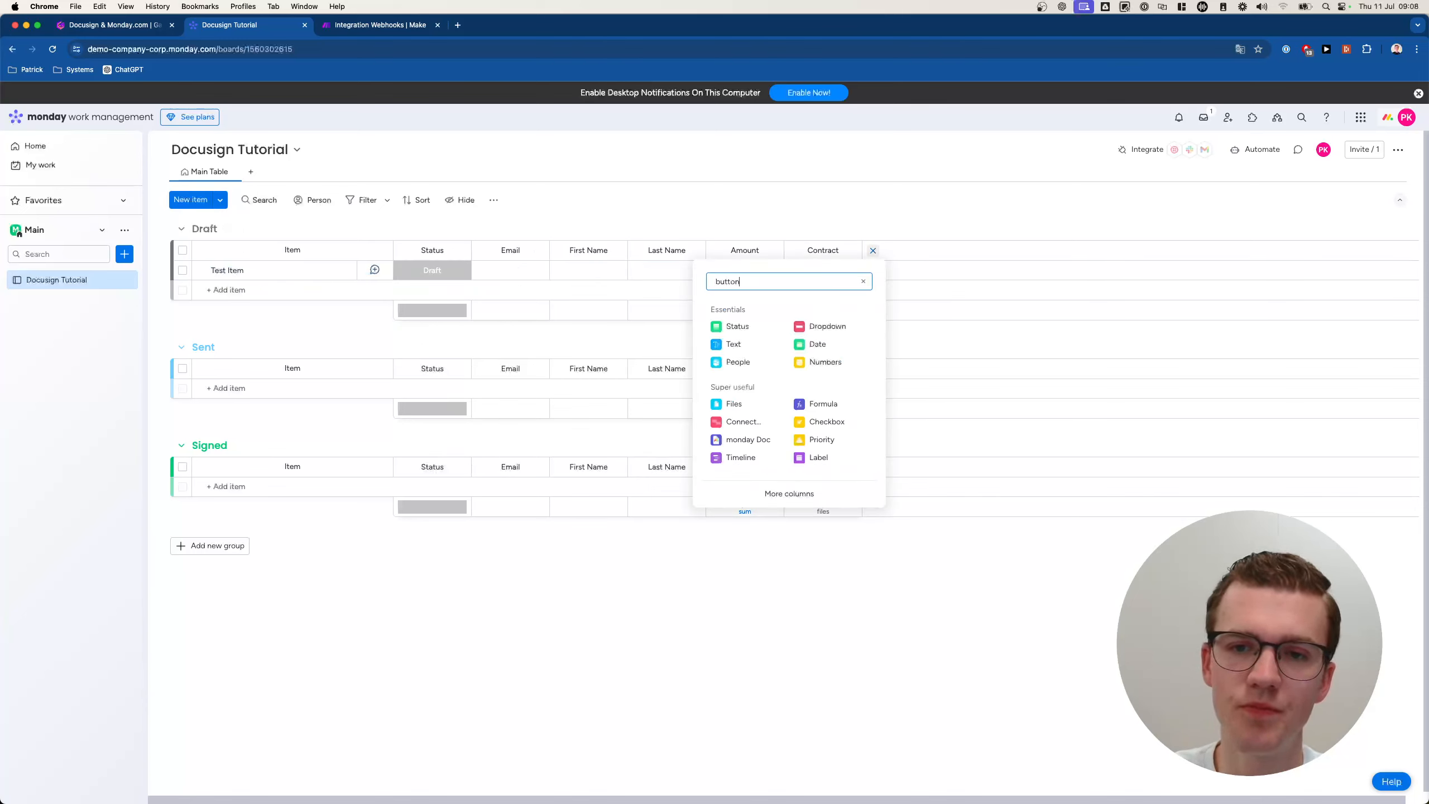
left_click(777, 325)
left_click_drag(895, 250, 436, 250)
Name the button column 'Send Document' and widen it.
left_click(432, 250)
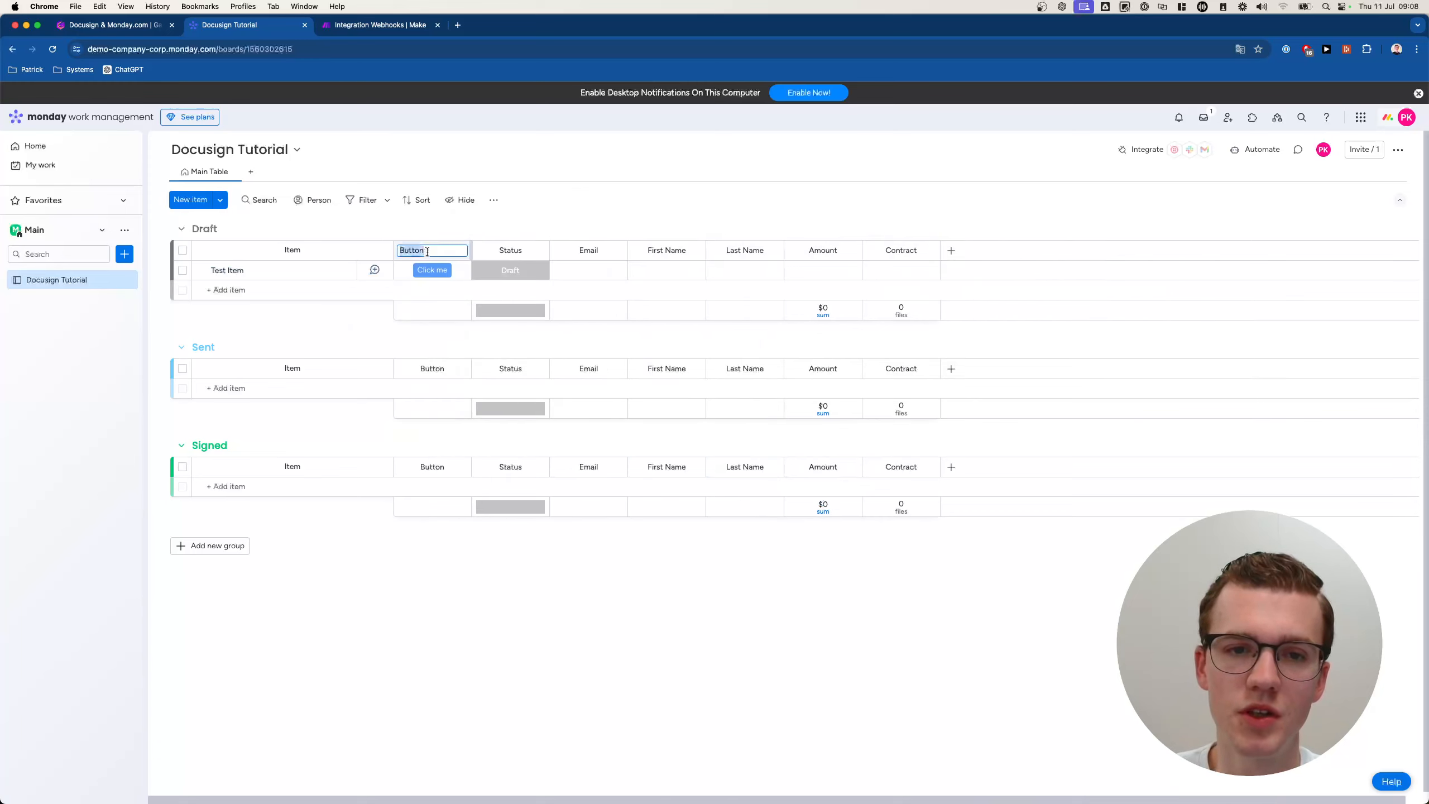
type("Sene Document")
key("Return")
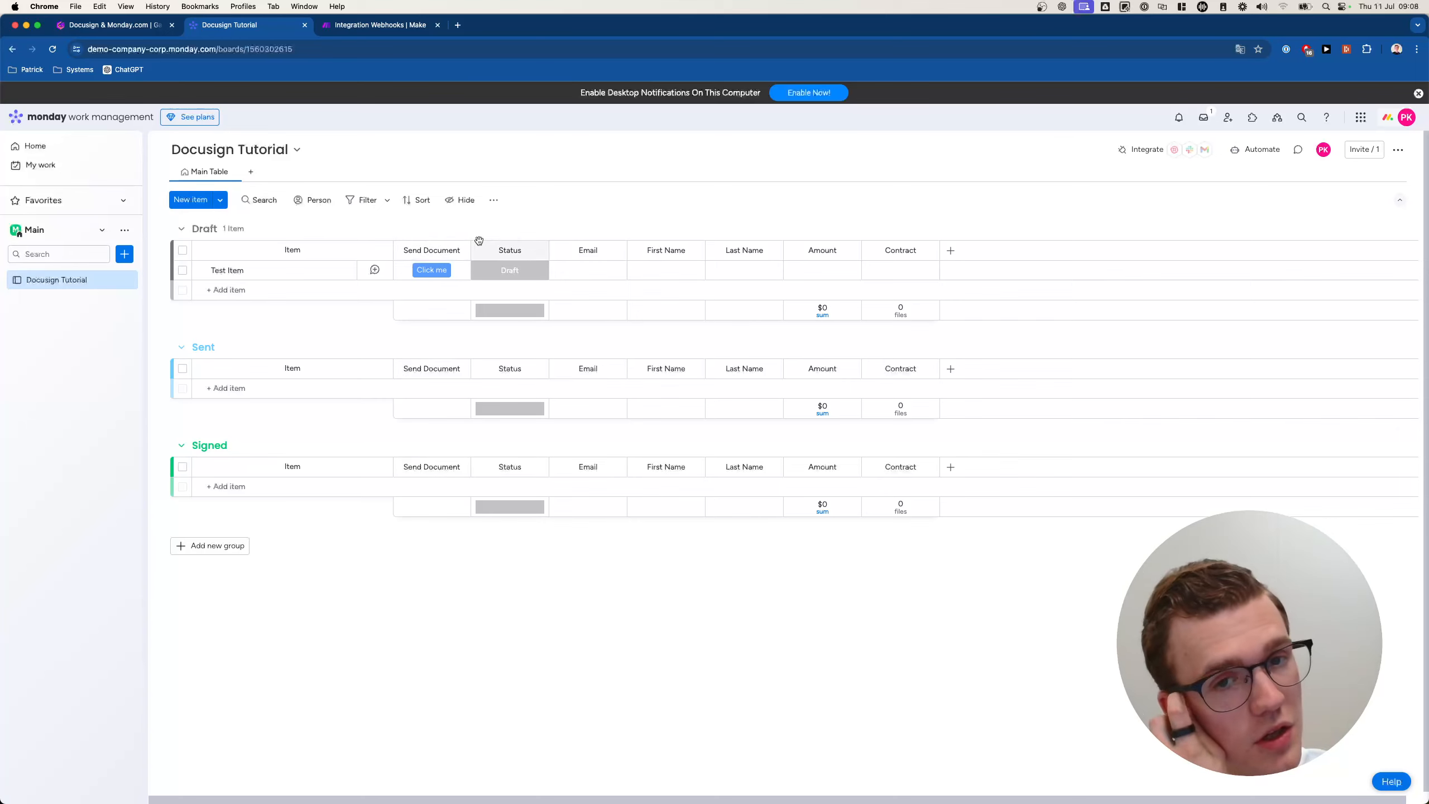
left_click_drag(471, 242, 529, 242)
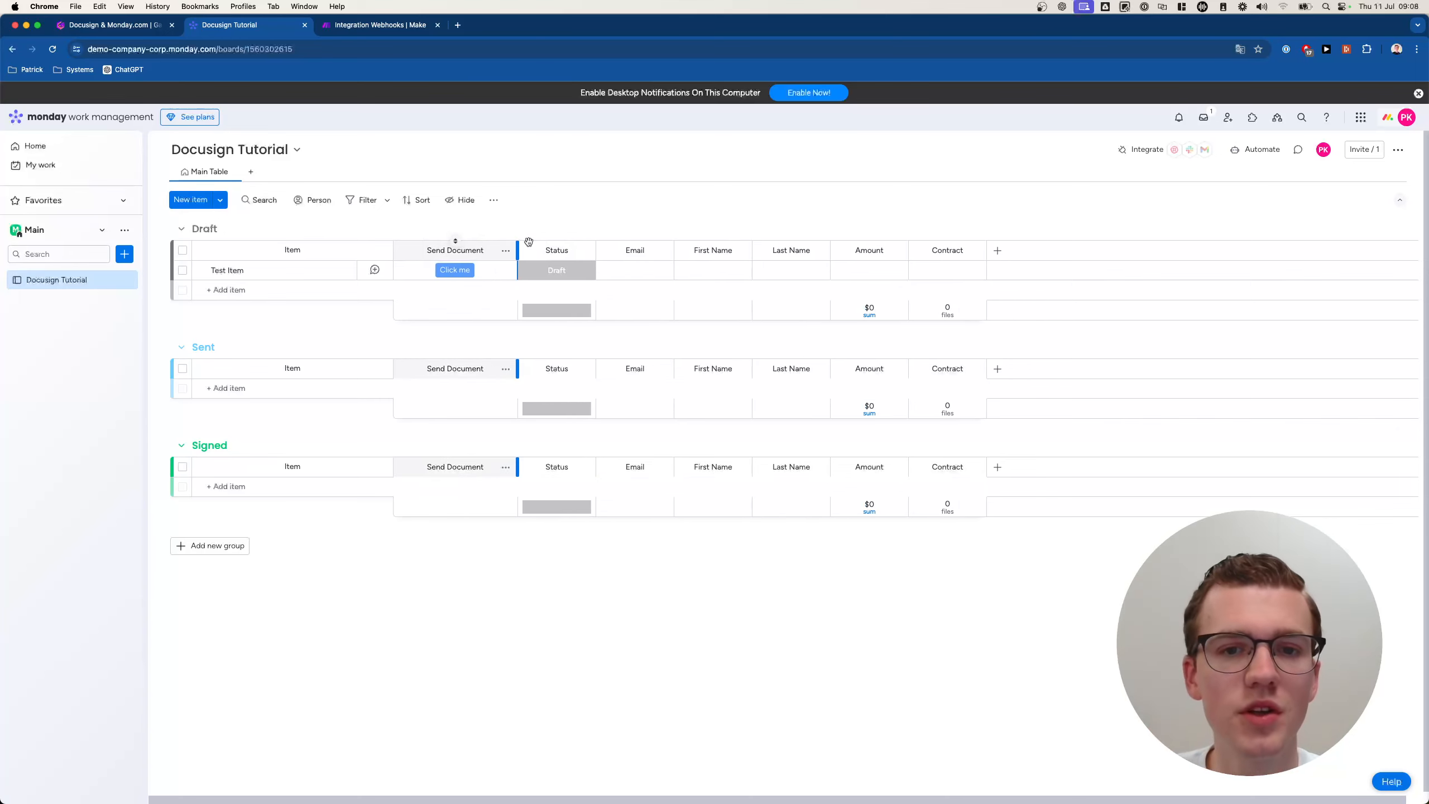
left_click(556, 270)
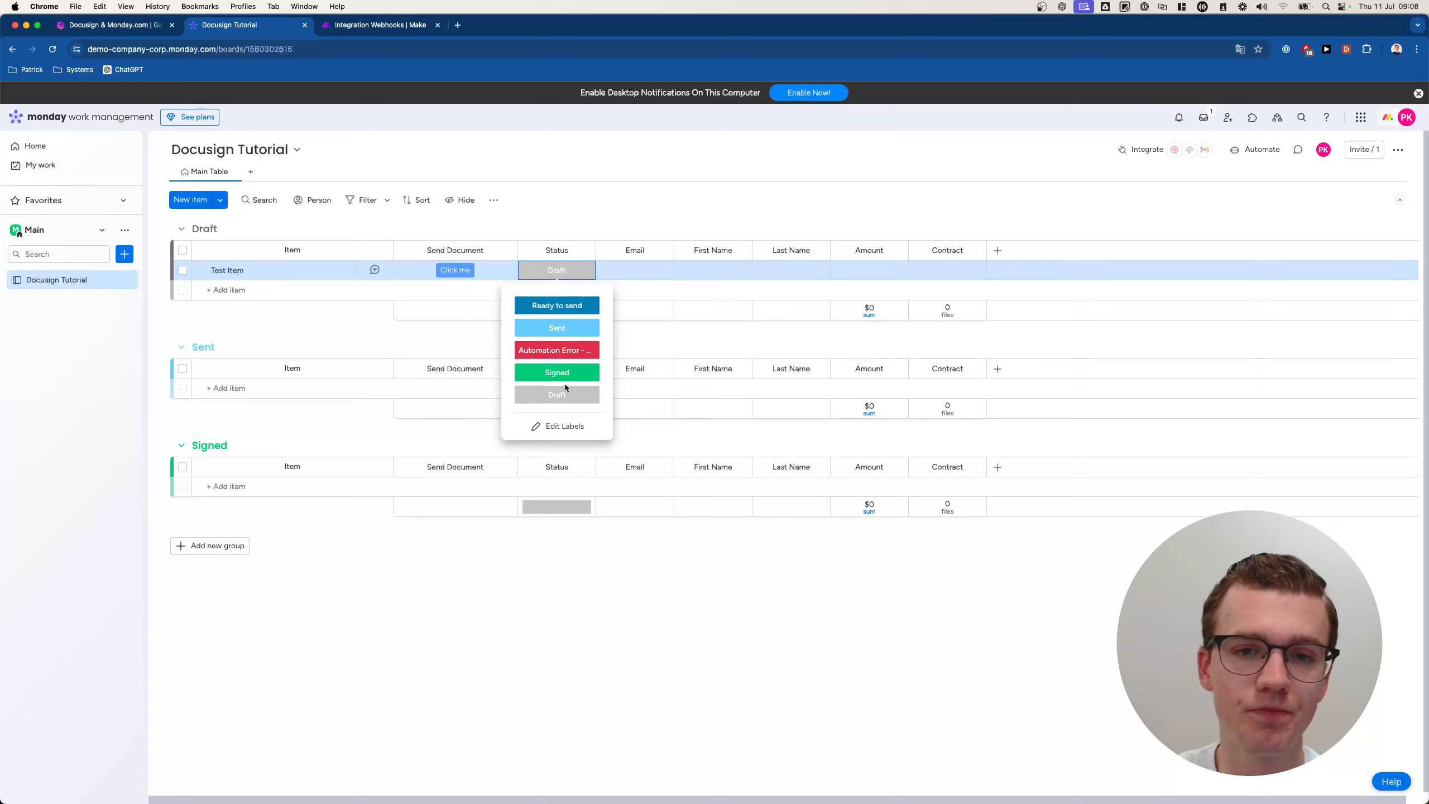
Restrict column editing on the Status column.
left_click(593, 232)
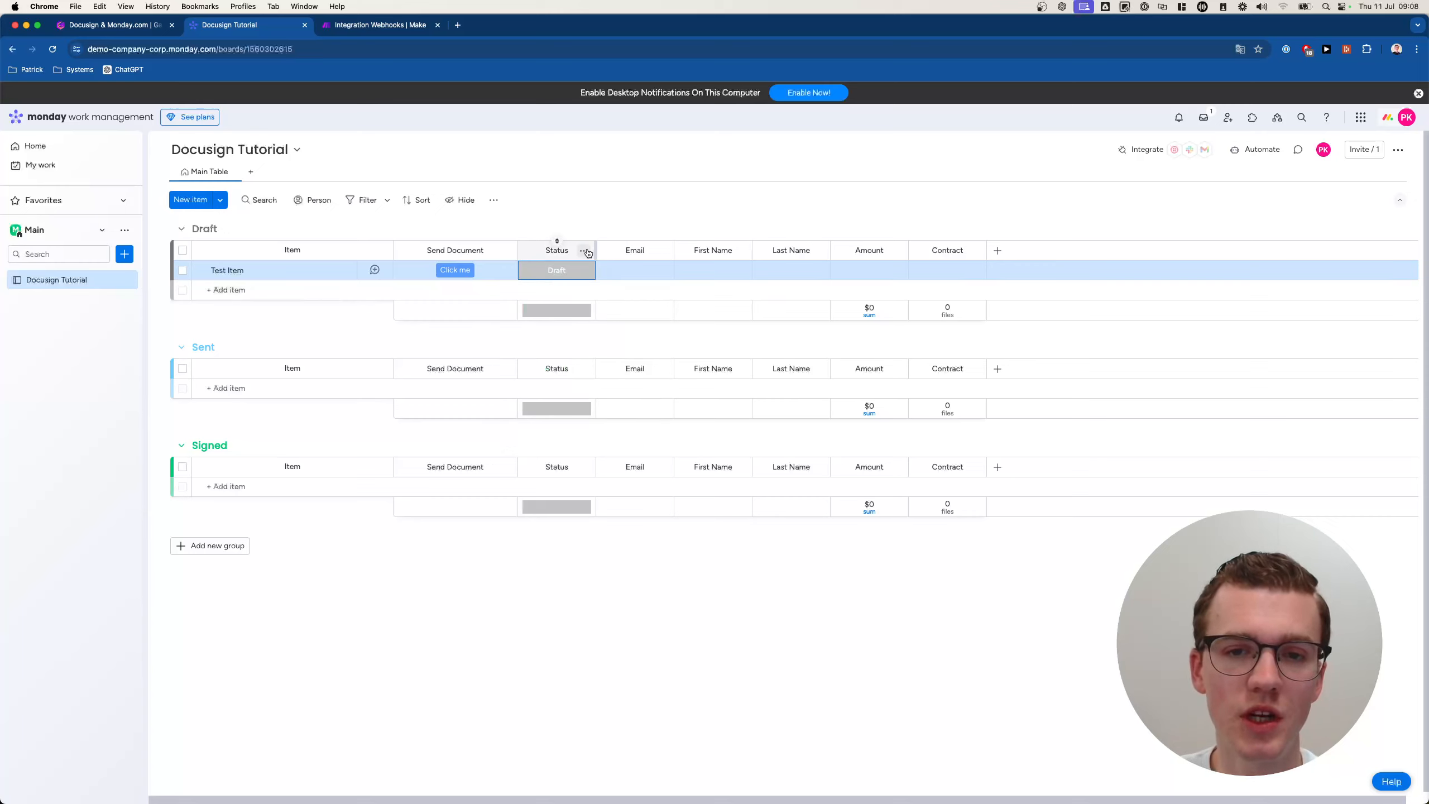
left_click(584, 253)
mouse_move(661, 259)
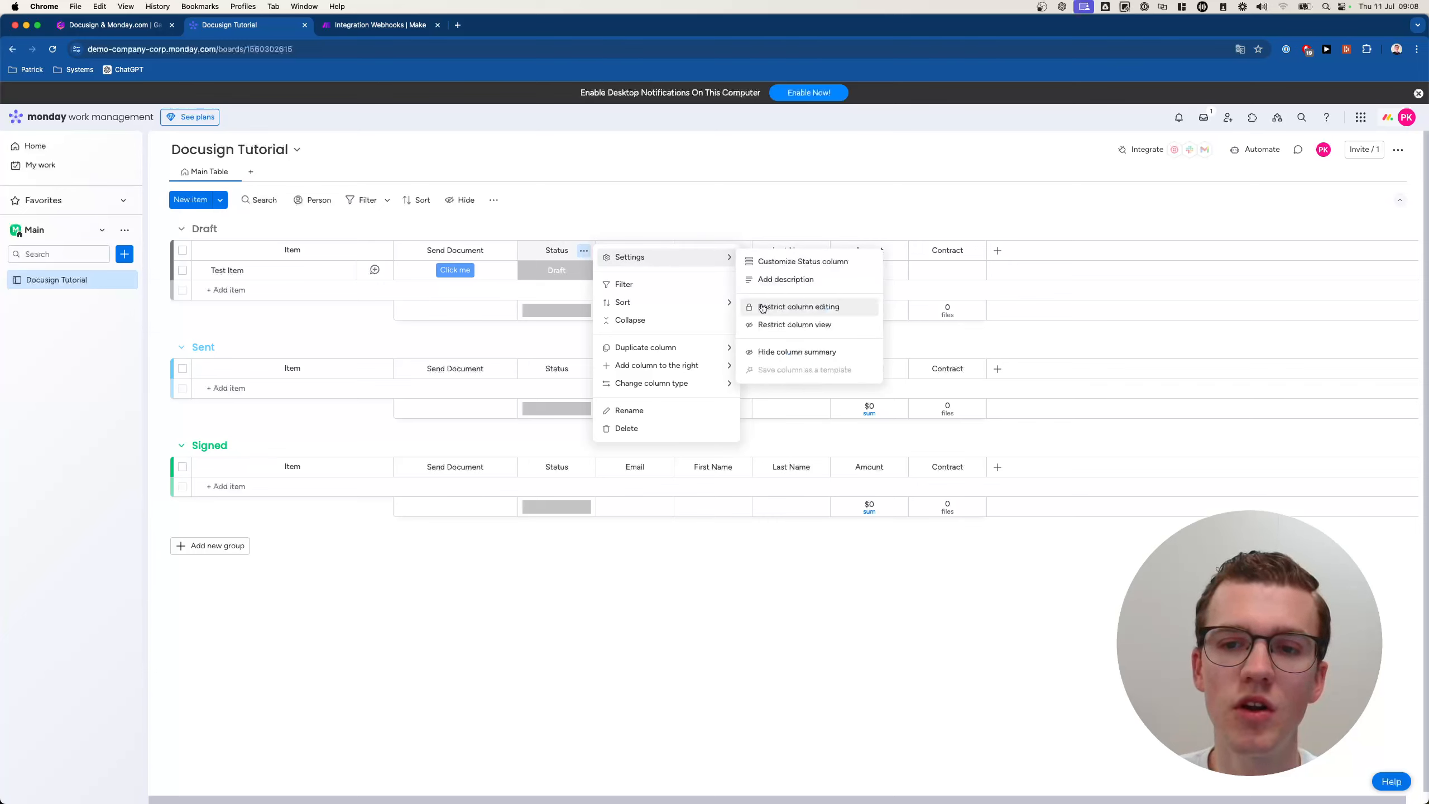
left_click(795, 307)
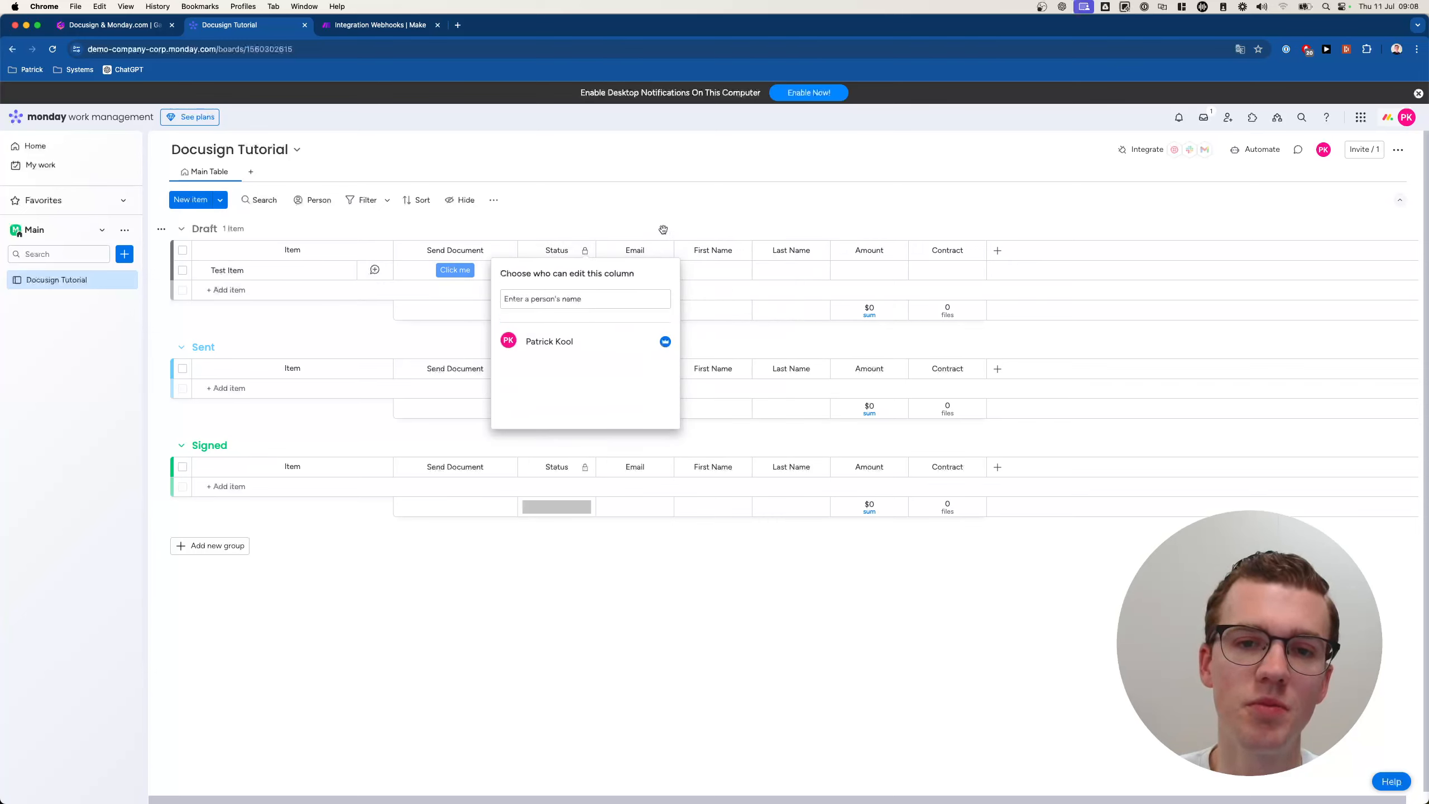
key("Escape")
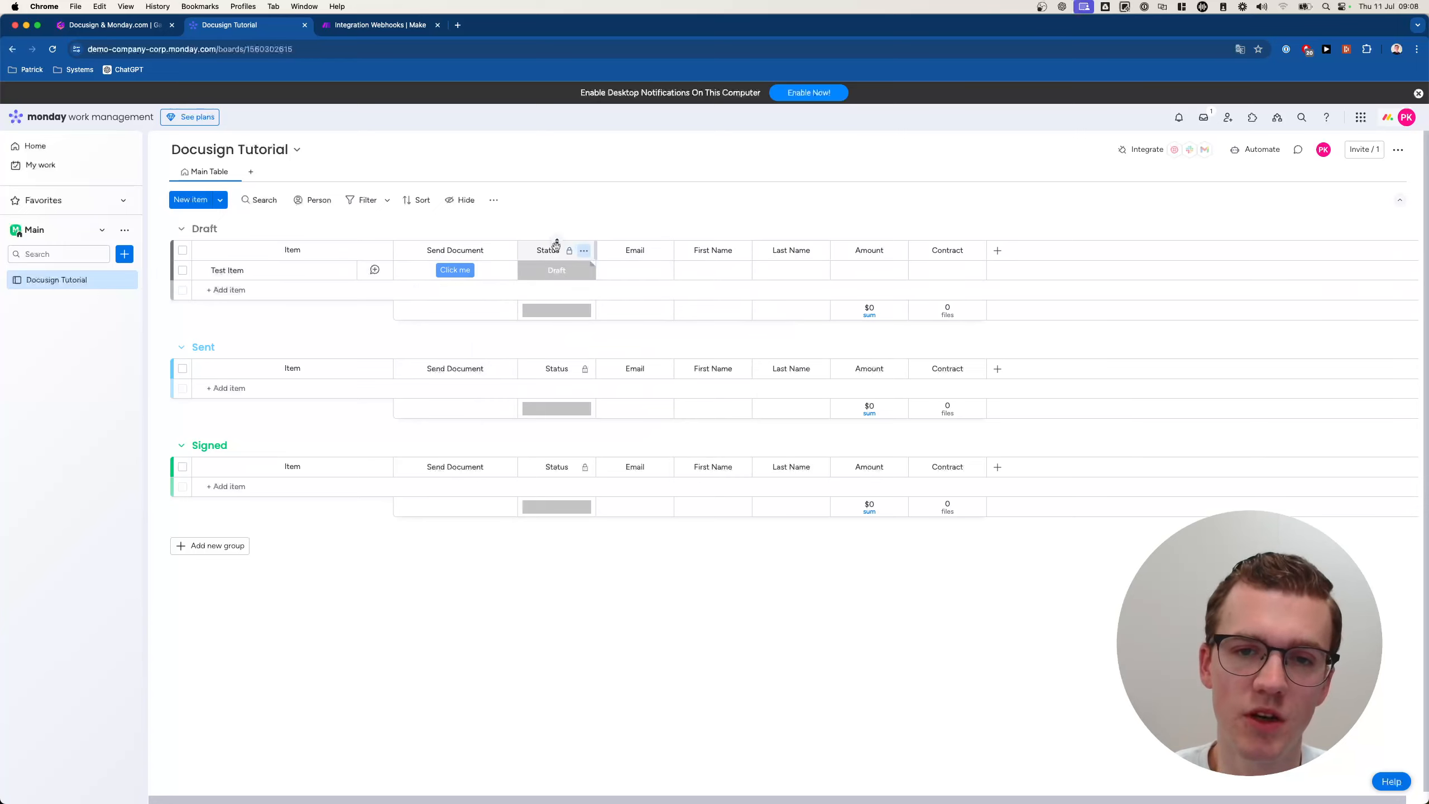
Move the Status column between Amount and Contract.
left_click_drag(540, 247, 878, 251)
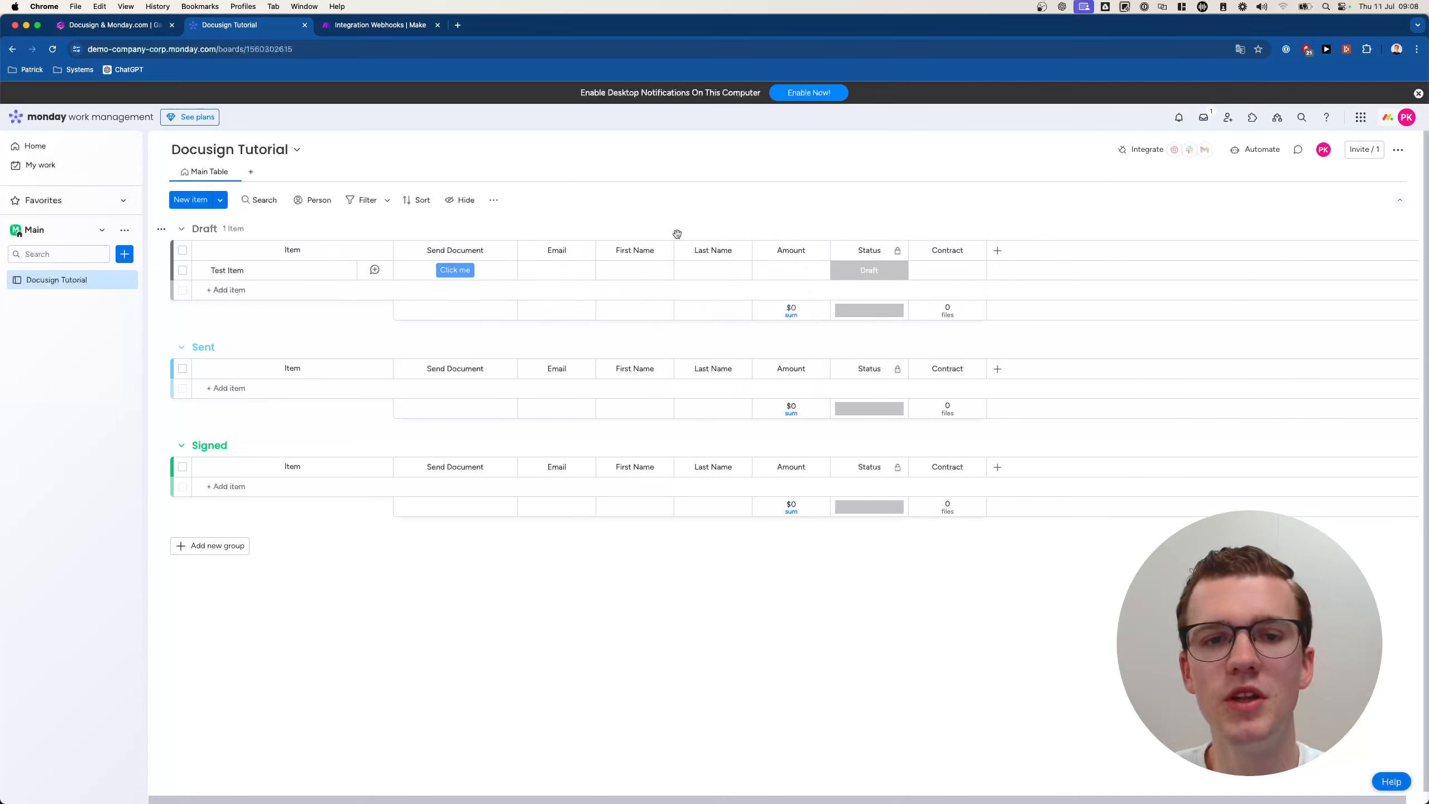
left_click(455, 270)
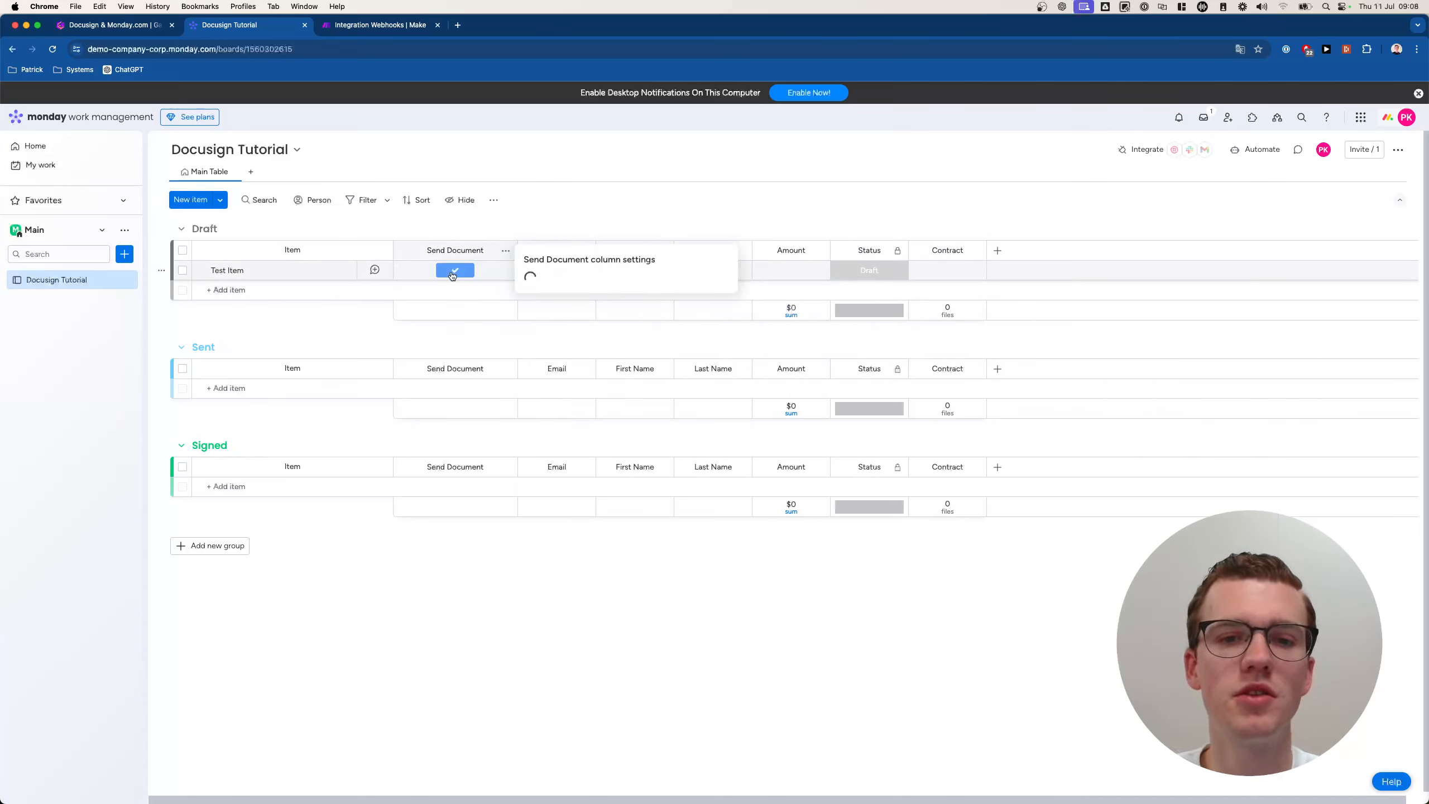
left_click(580, 225)
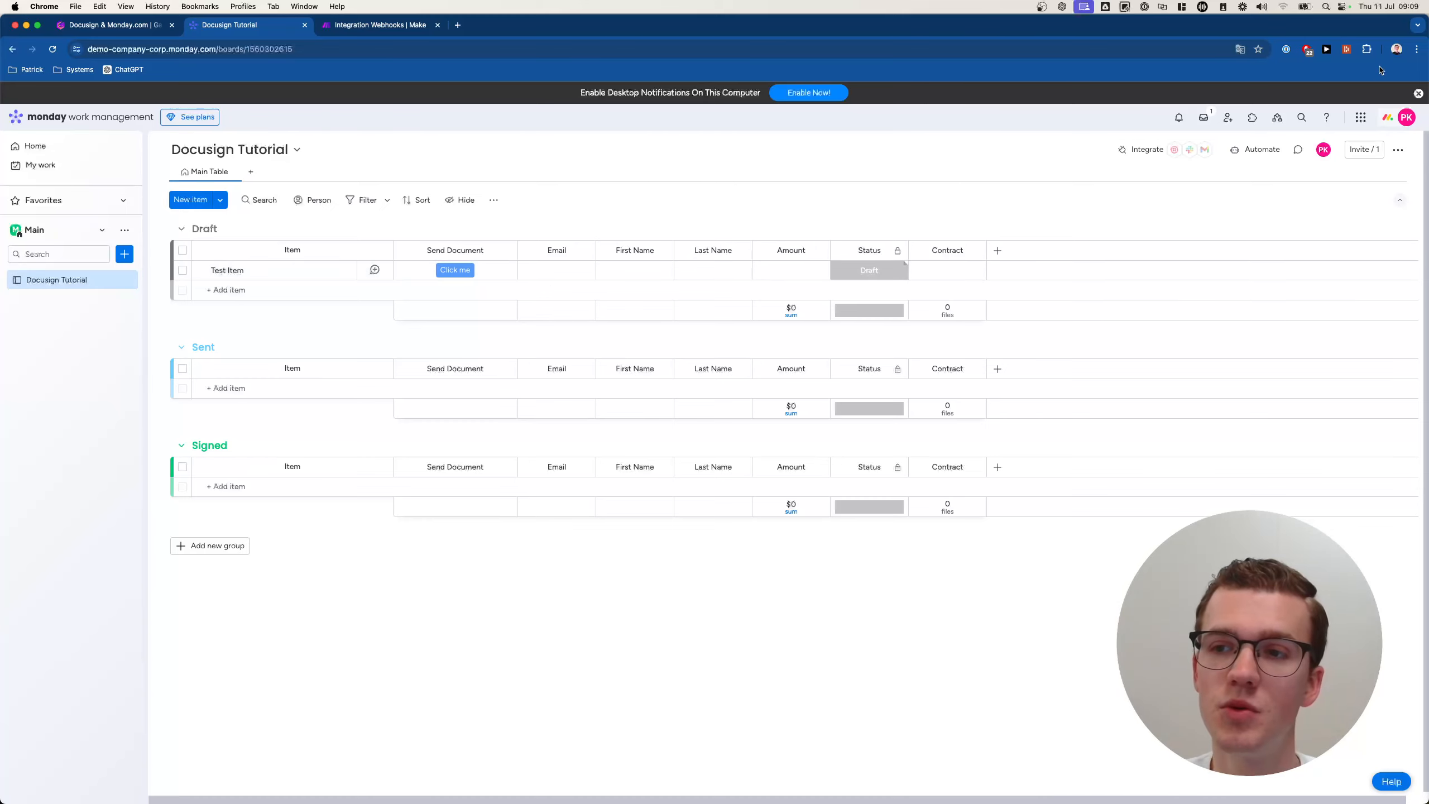
Search the Automation center for 'webhooks' and open the Webhooks integration.
left_click(1256, 152)
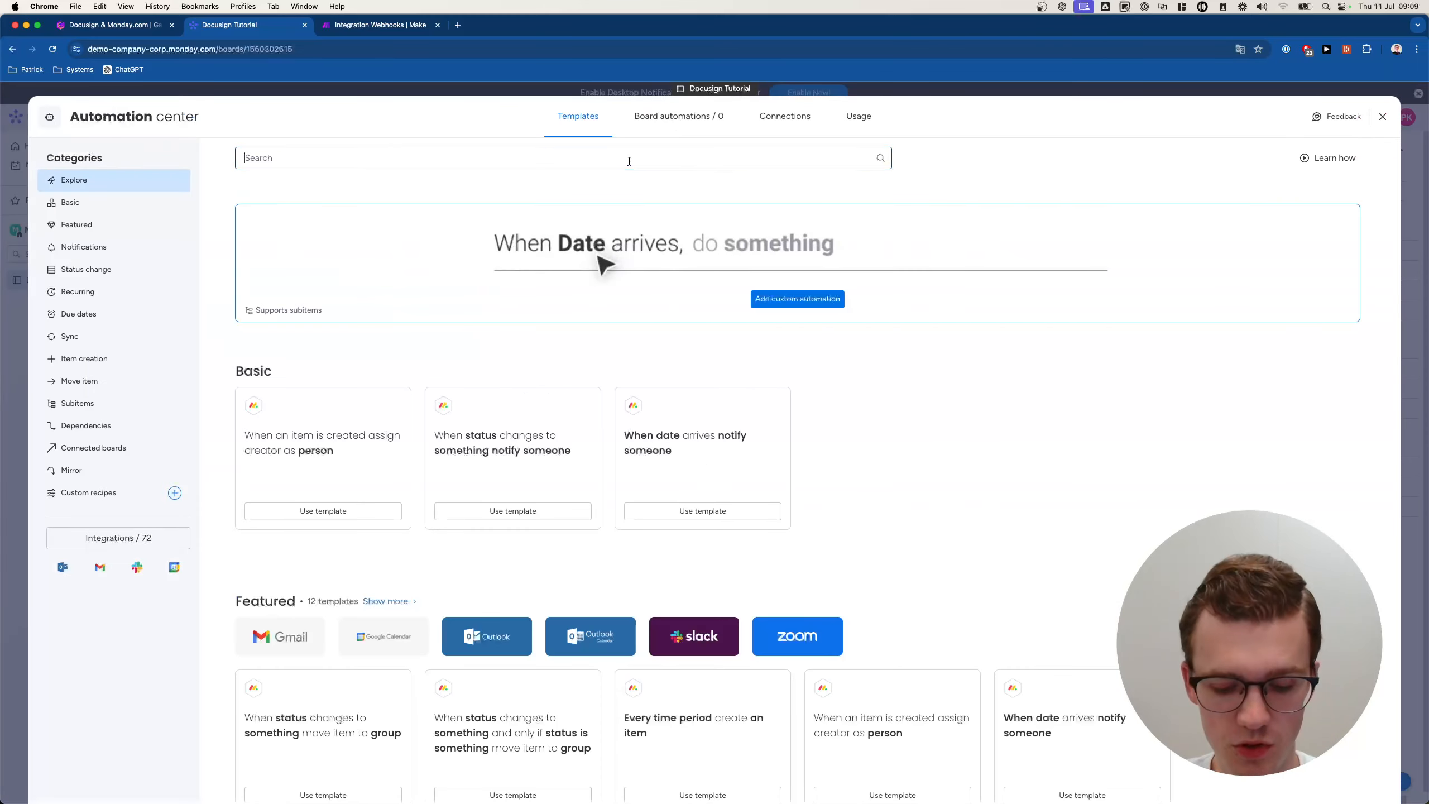
type("webhooks")
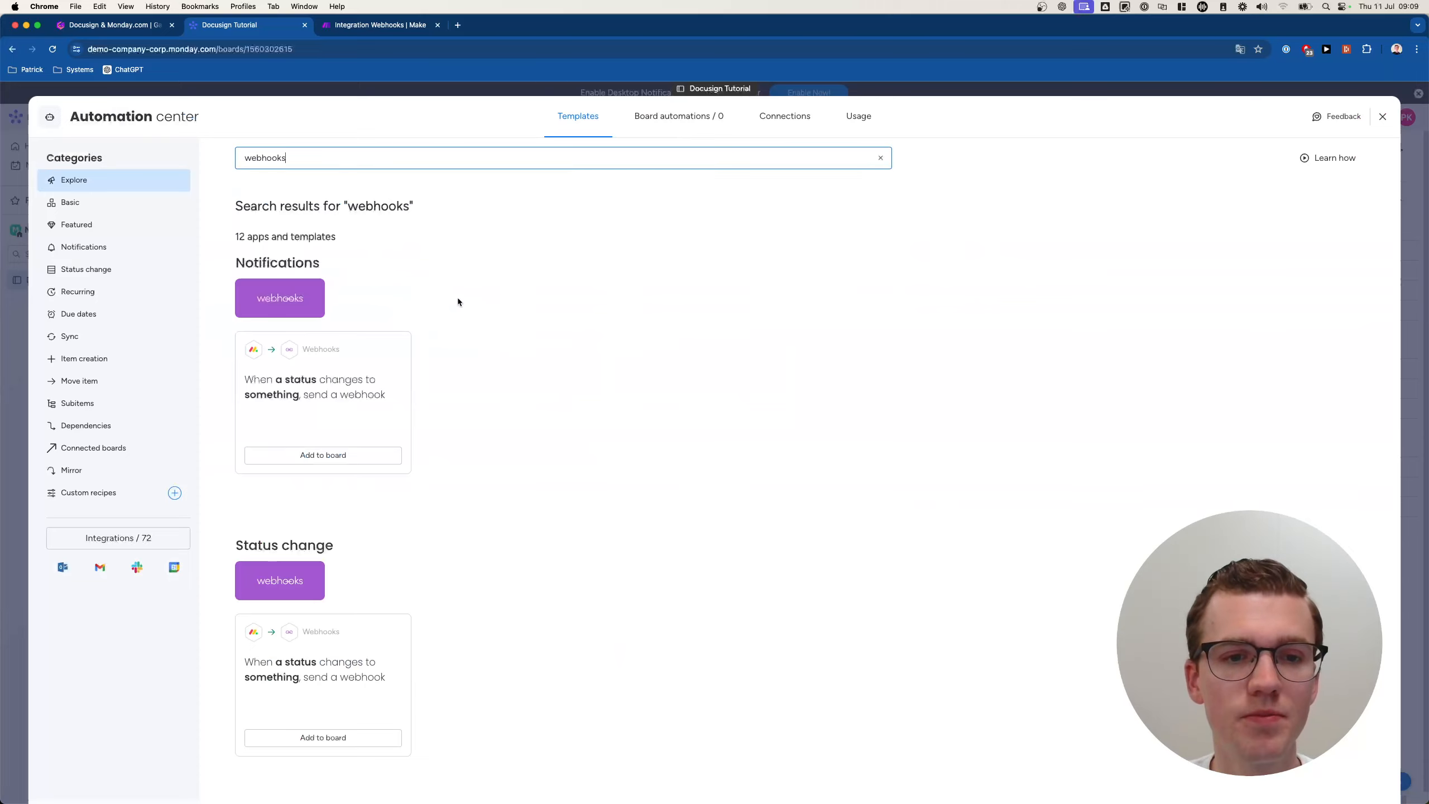
left_click(281, 298)
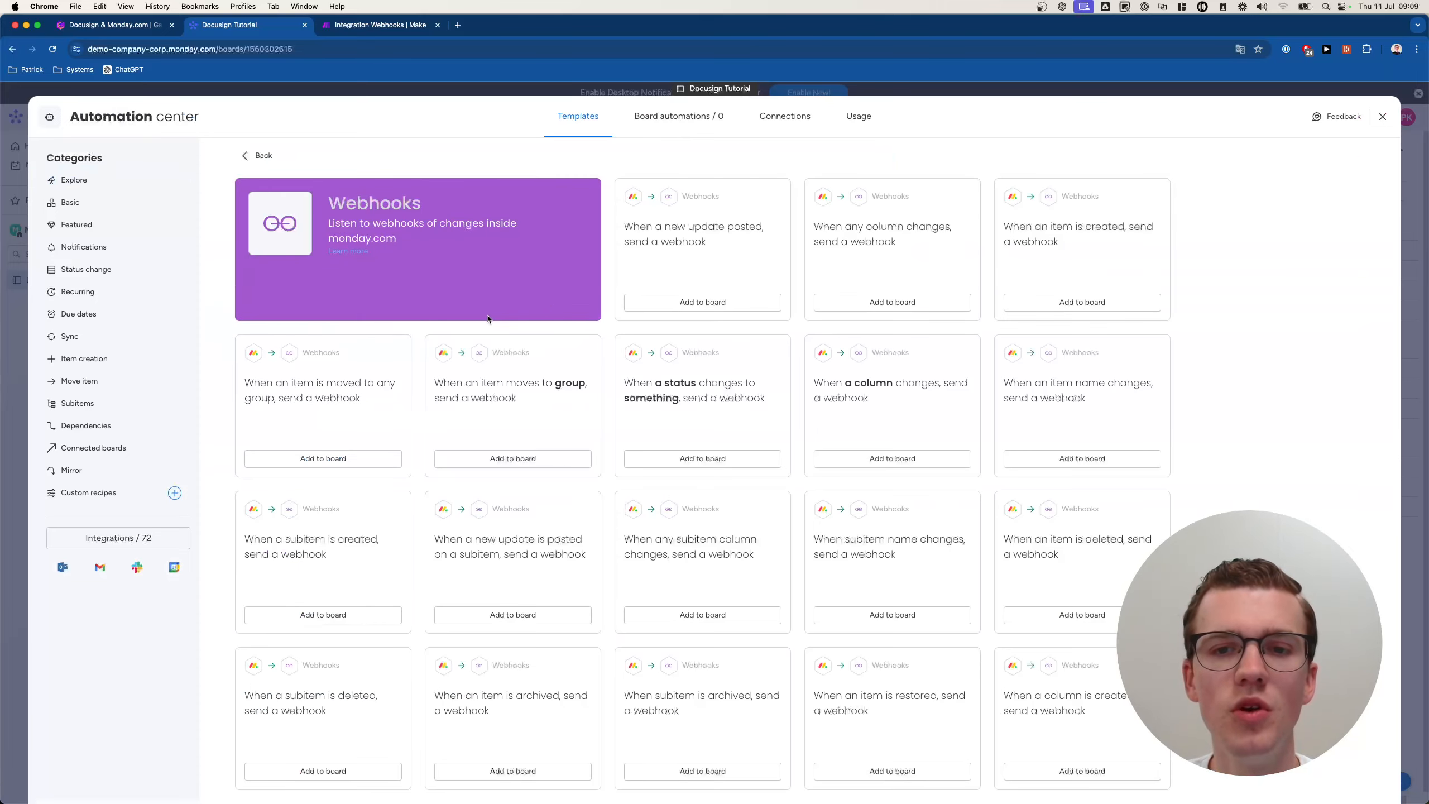
Choose the 'When a status changes to something, send a webhook' template.
scroll(419, 321, "down", 5)
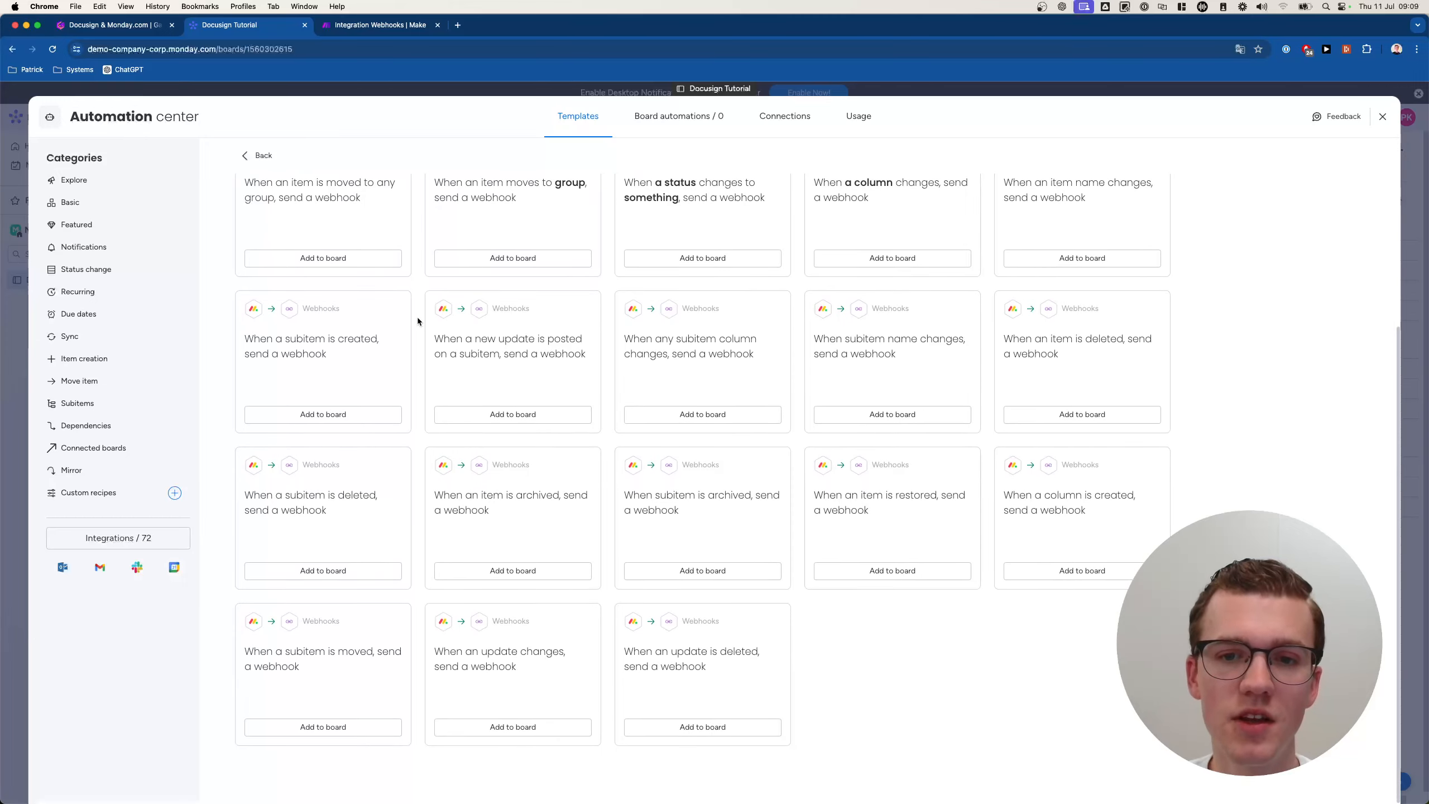
scroll(418, 321, "up", 5)
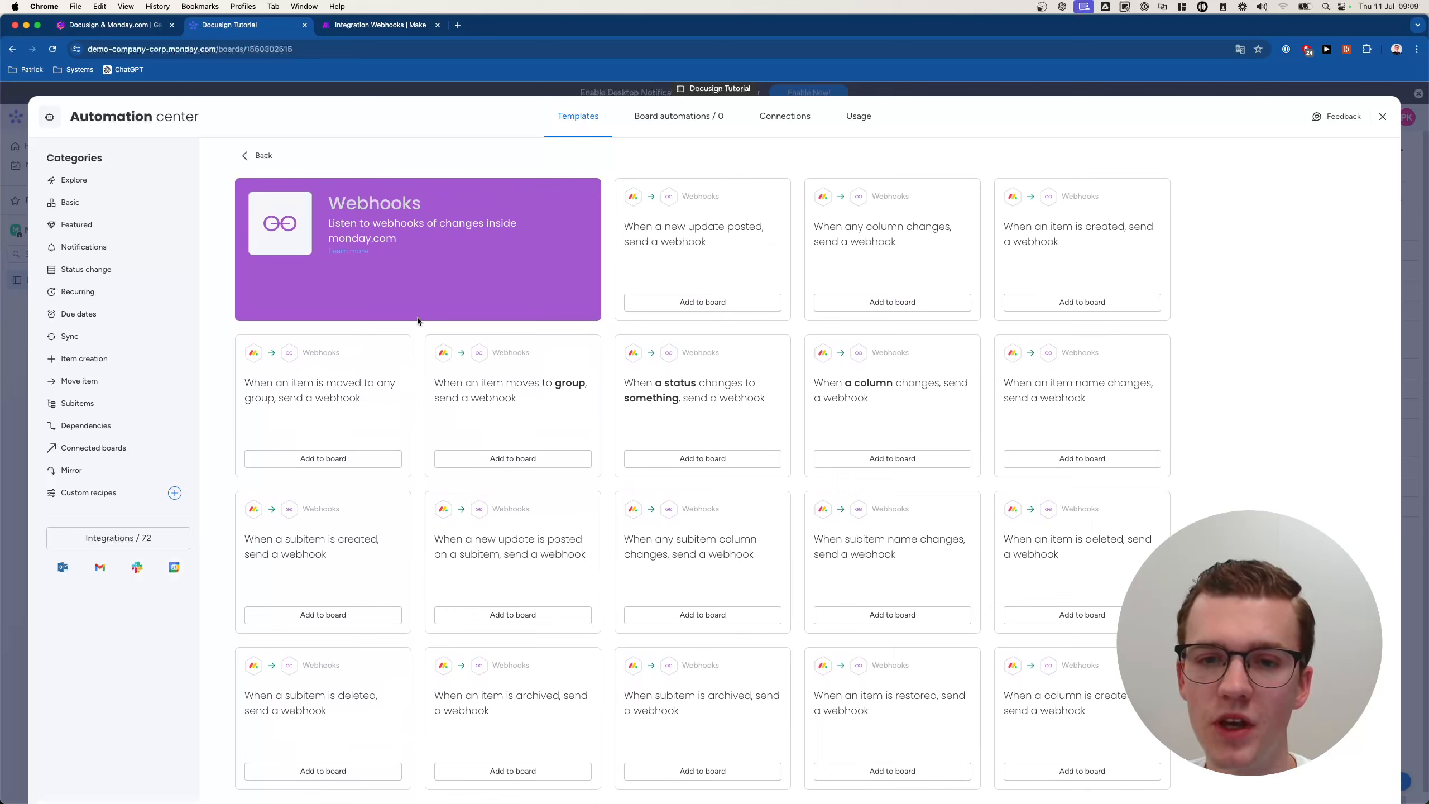
left_click(712, 392)
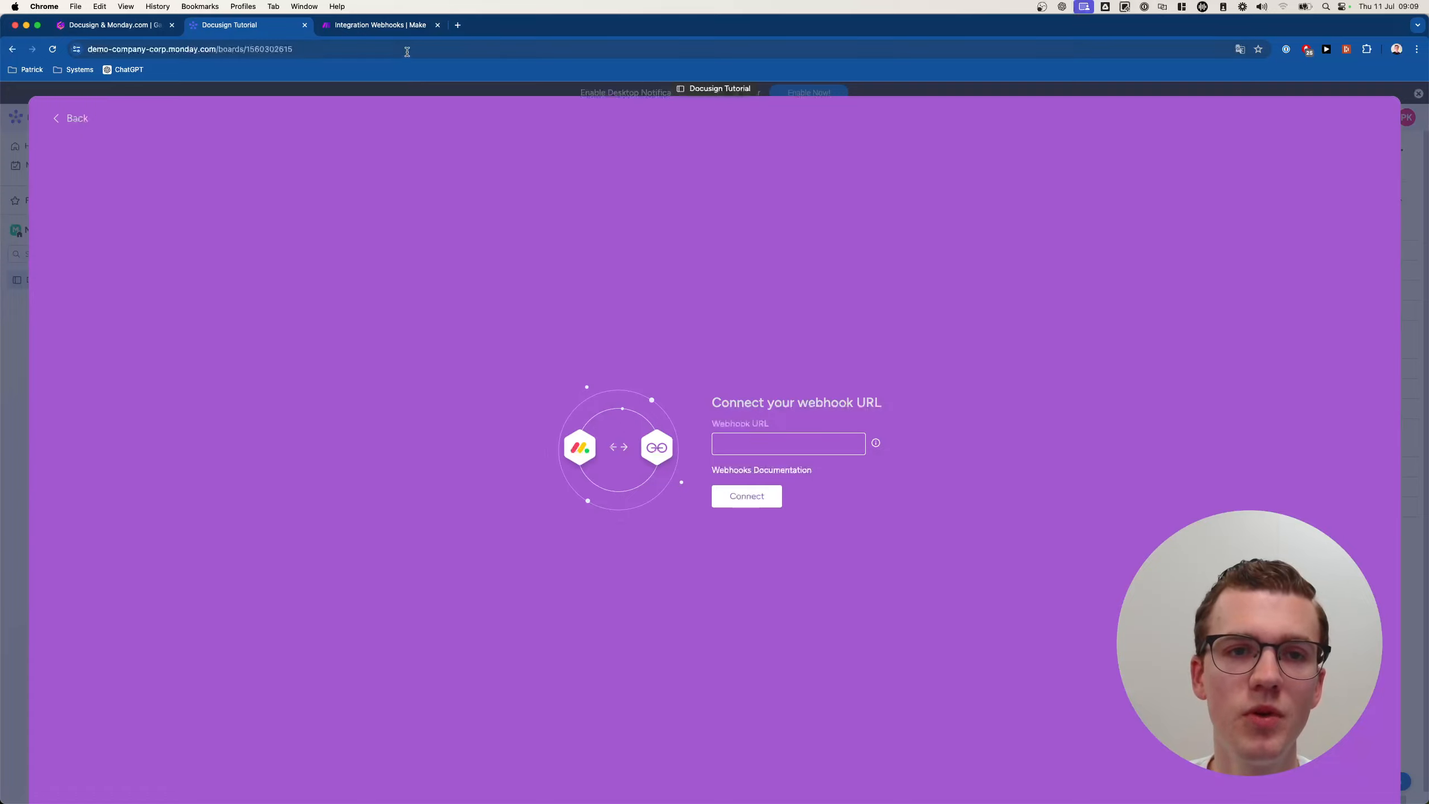
Copy the Make custom webhook address and run the scenario to listen for data.
left_click(378, 24)
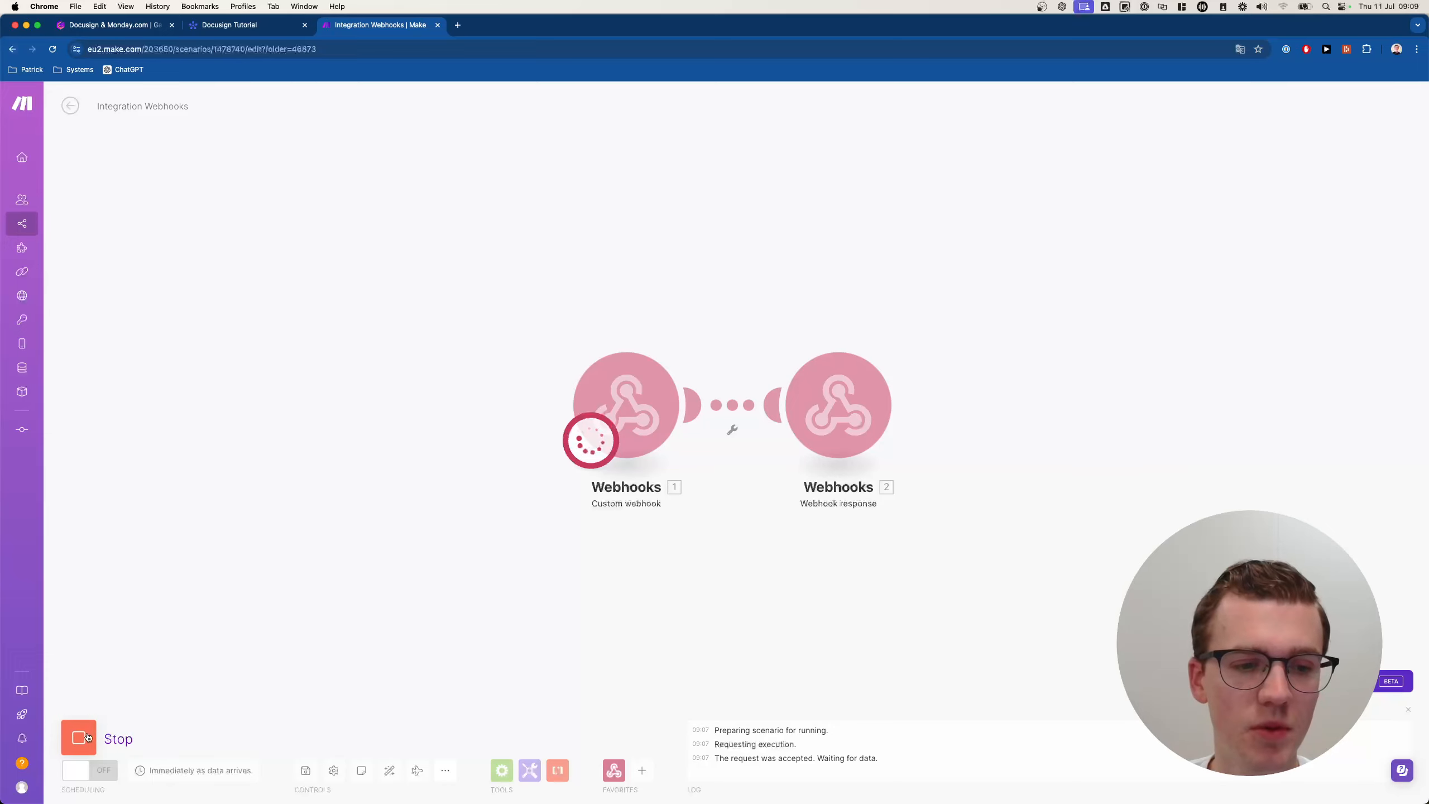
left_click(694, 394)
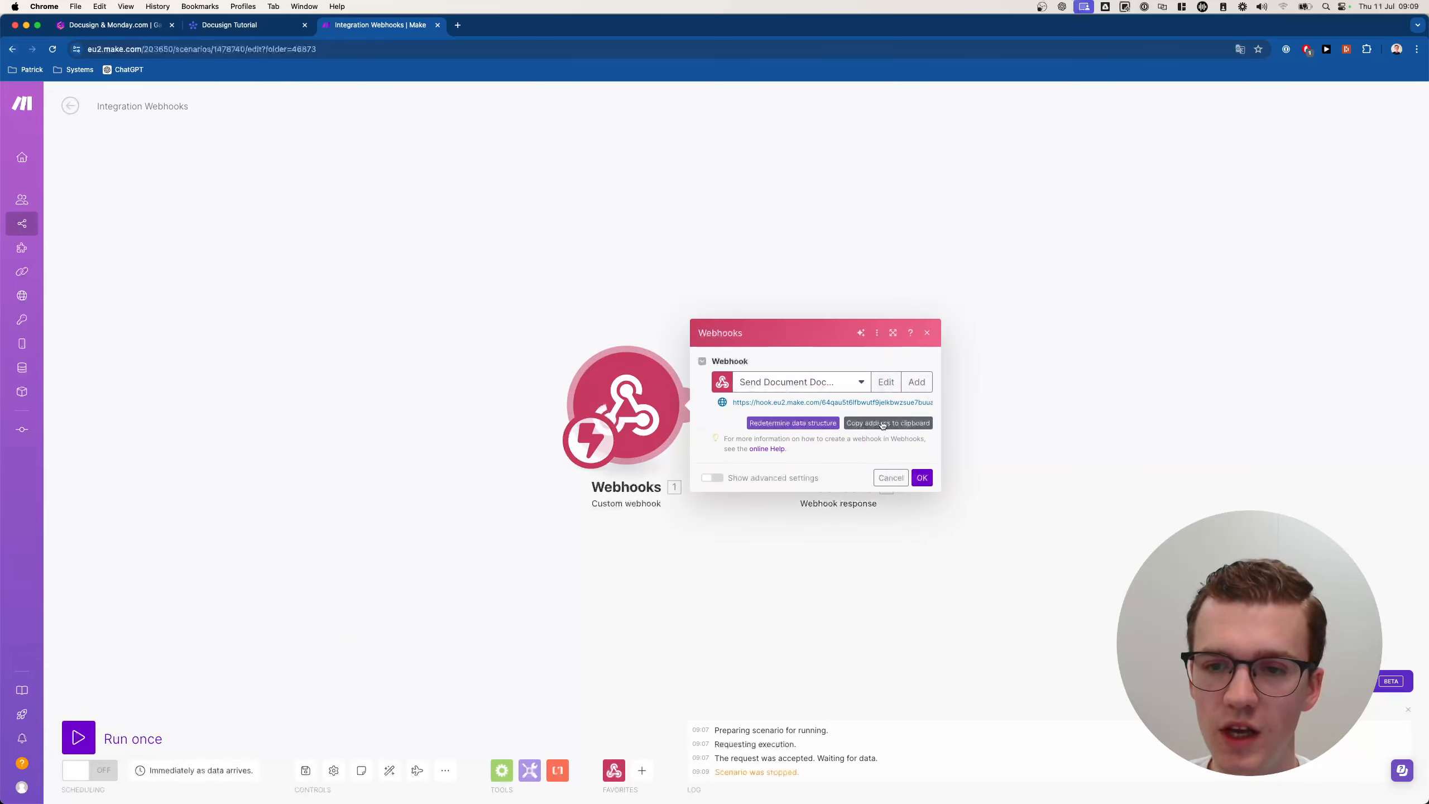
left_click(877, 423)
left_click(922, 478)
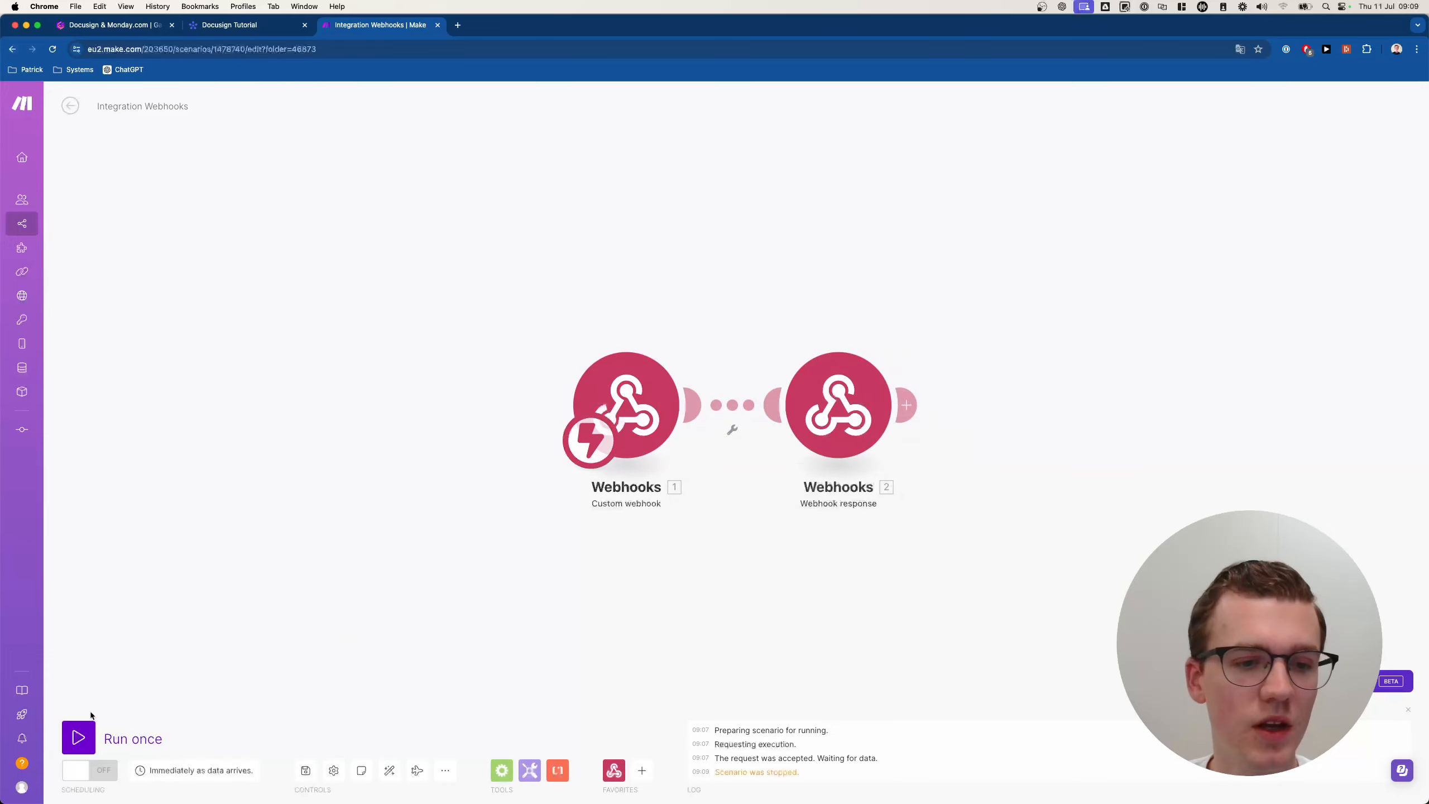
left_click(78, 738)
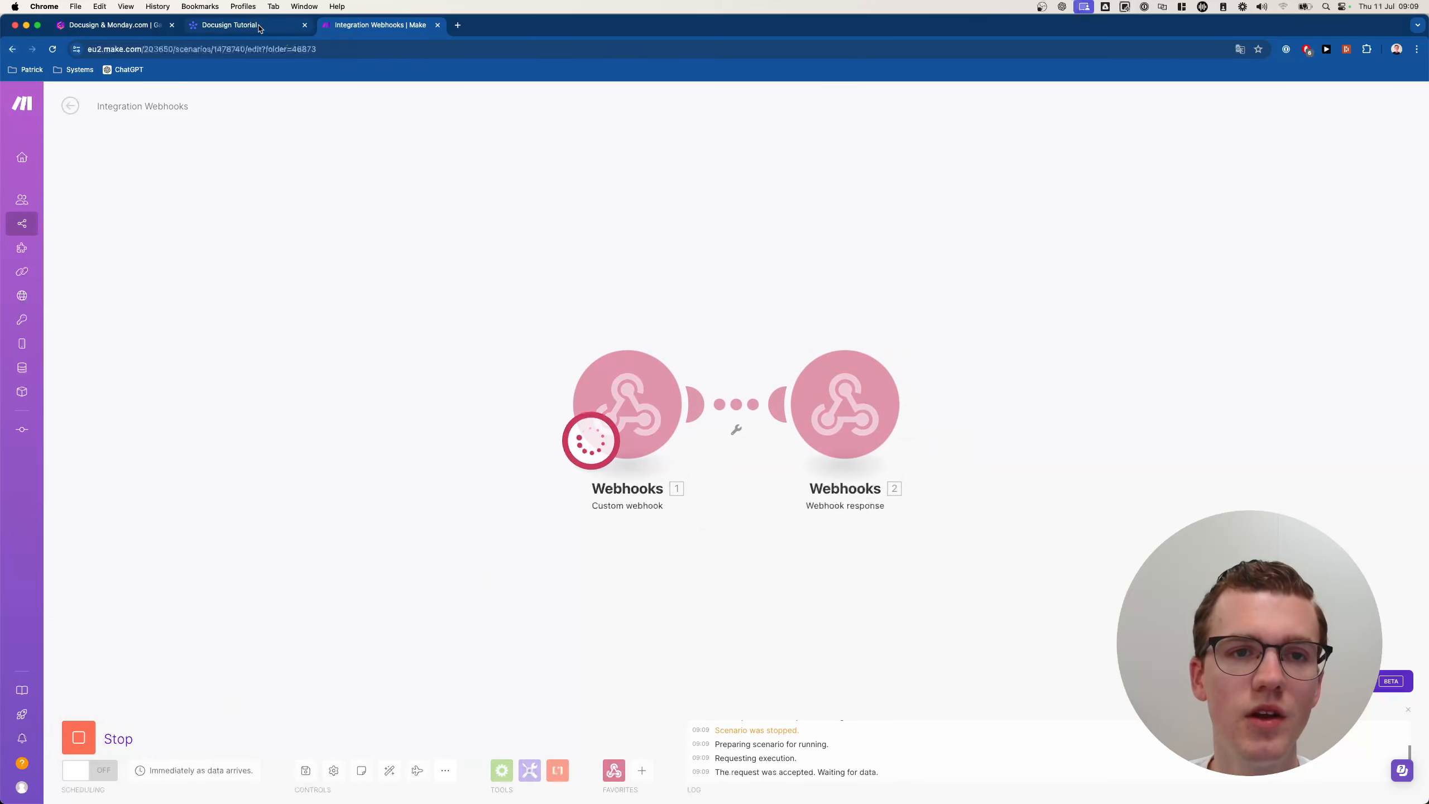
Paste the webhook address into monday.com's URL field and try connecting it.
key("ctrl+shift+Tab")
key("super+v")
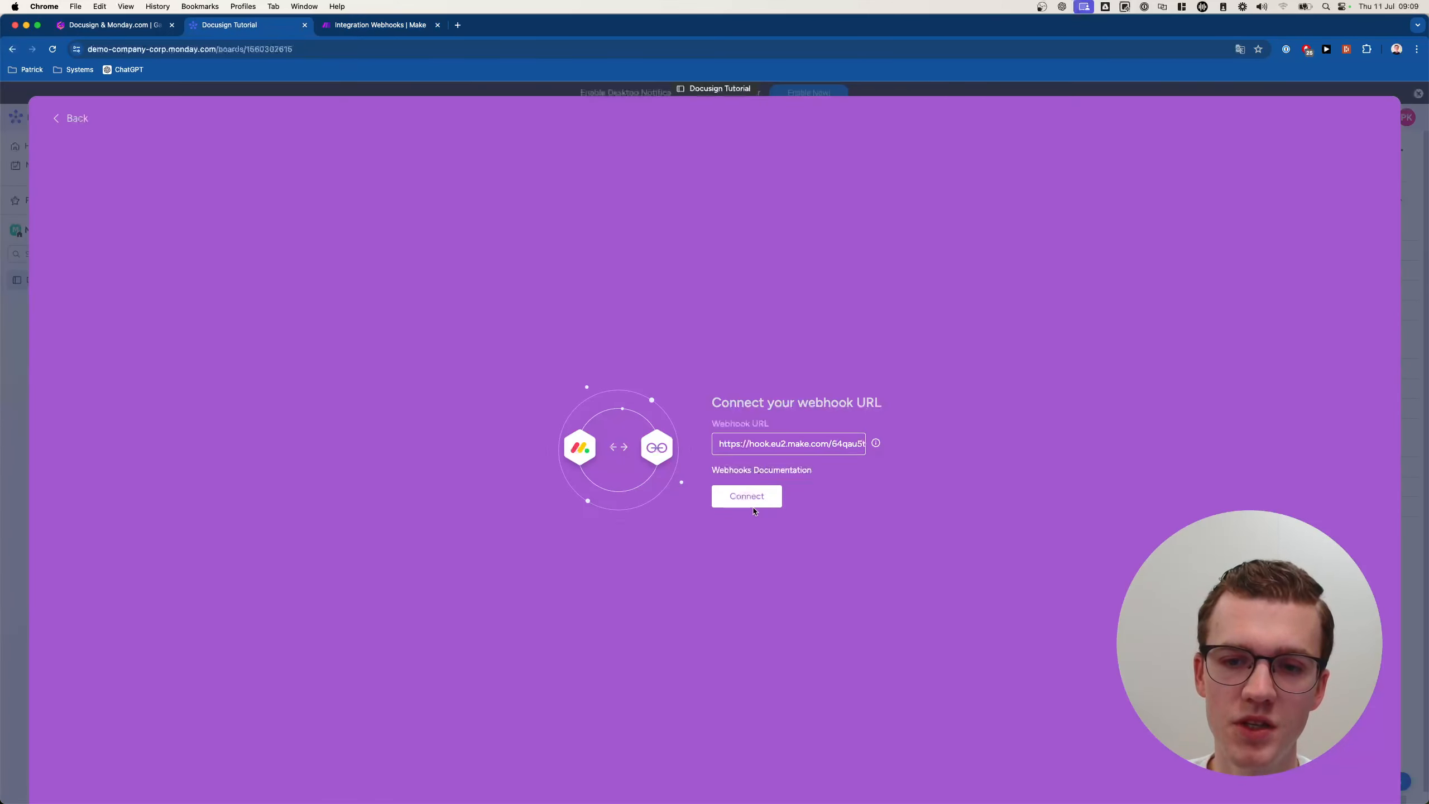
left_click(747, 496)
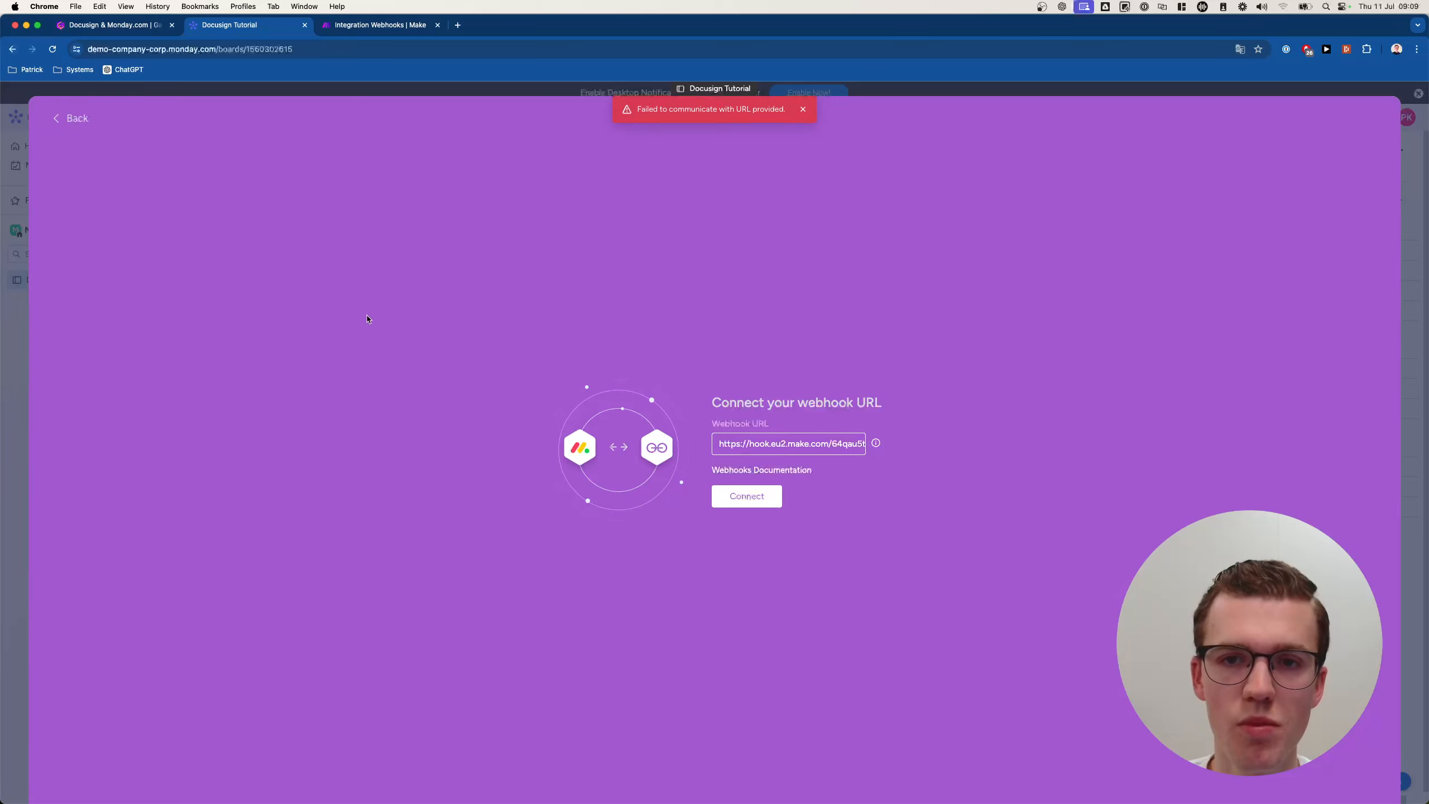
left_click(377, 25)
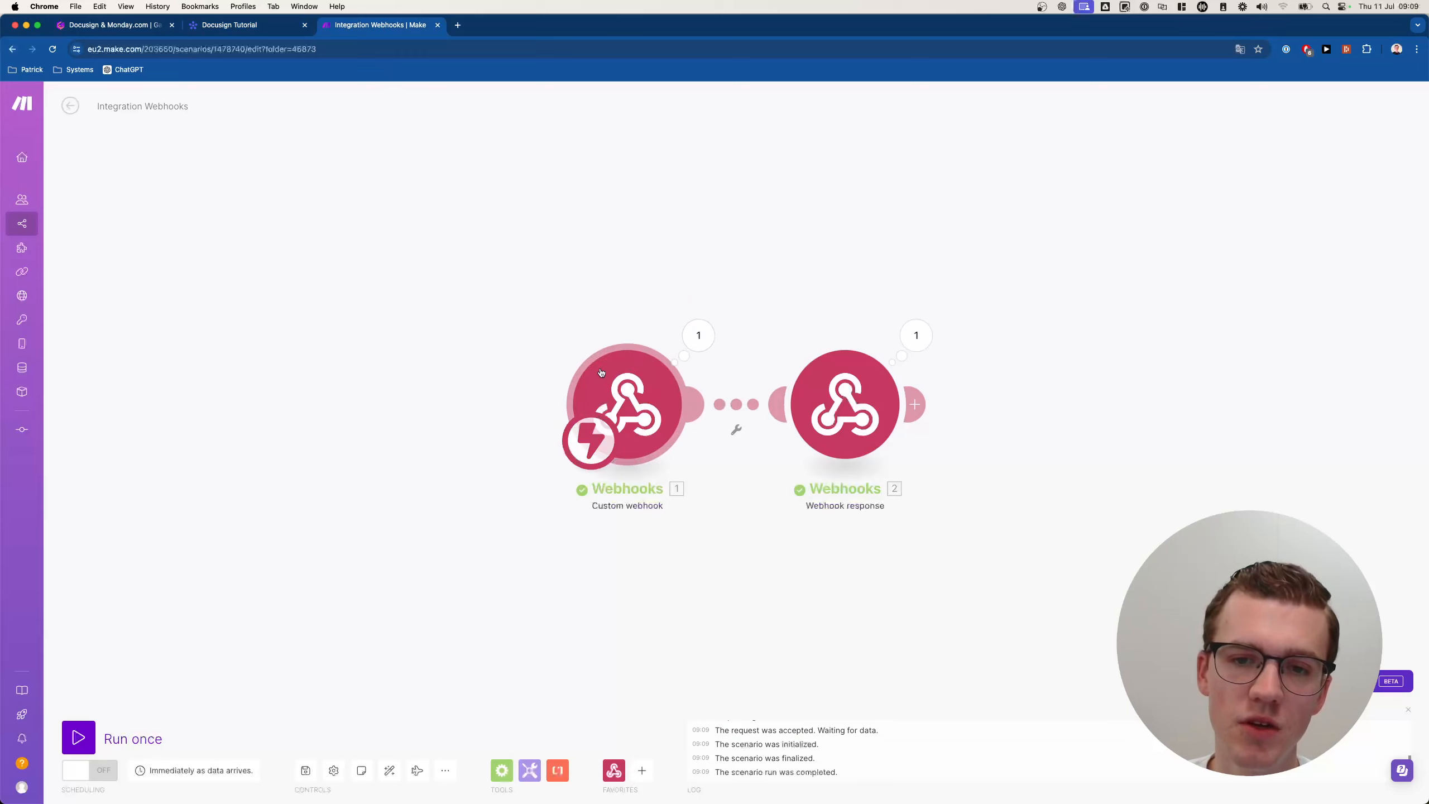
Inspect the challenge value the trigger received and what the response module returned.
left_click(702, 337)
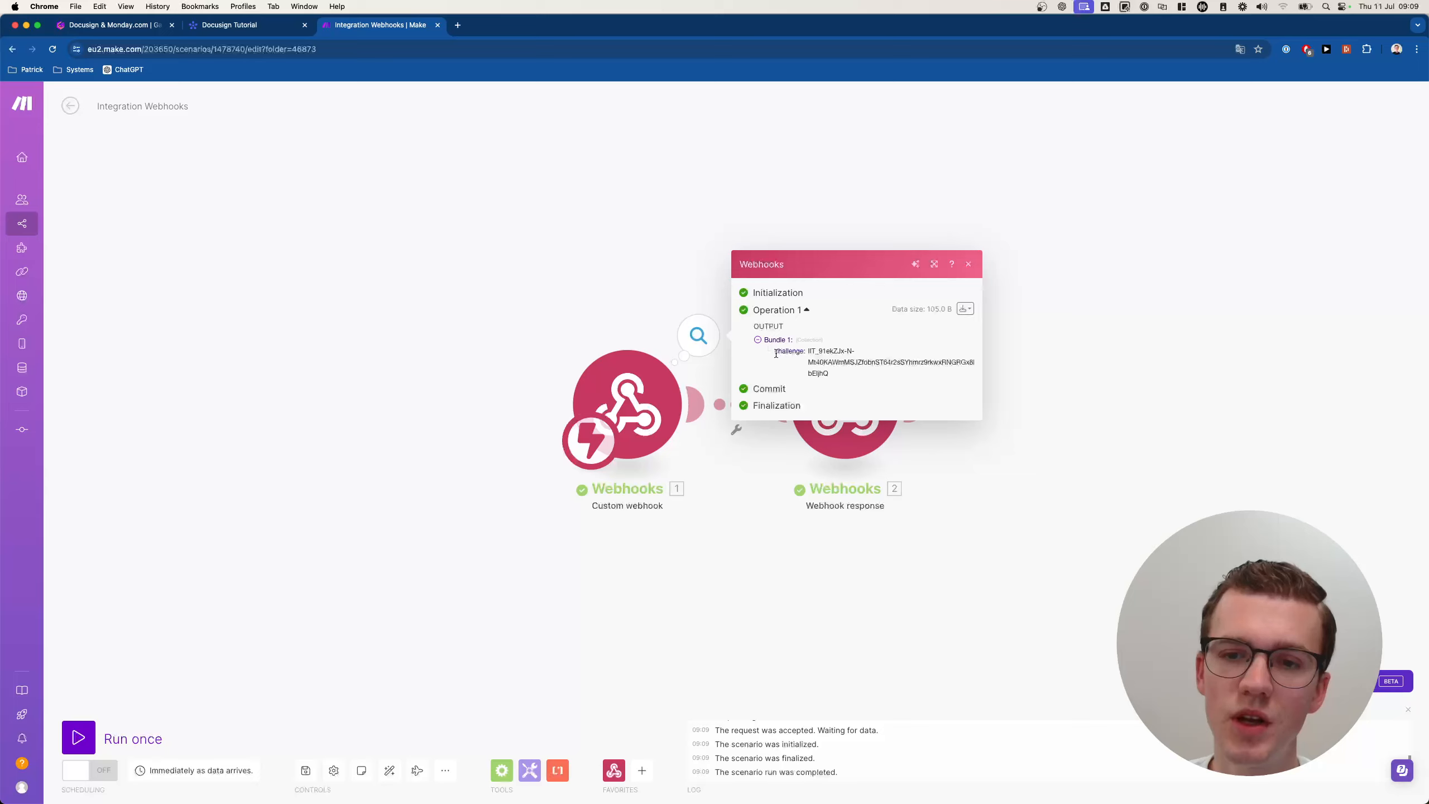
left_click_drag(808, 352, 843, 376)
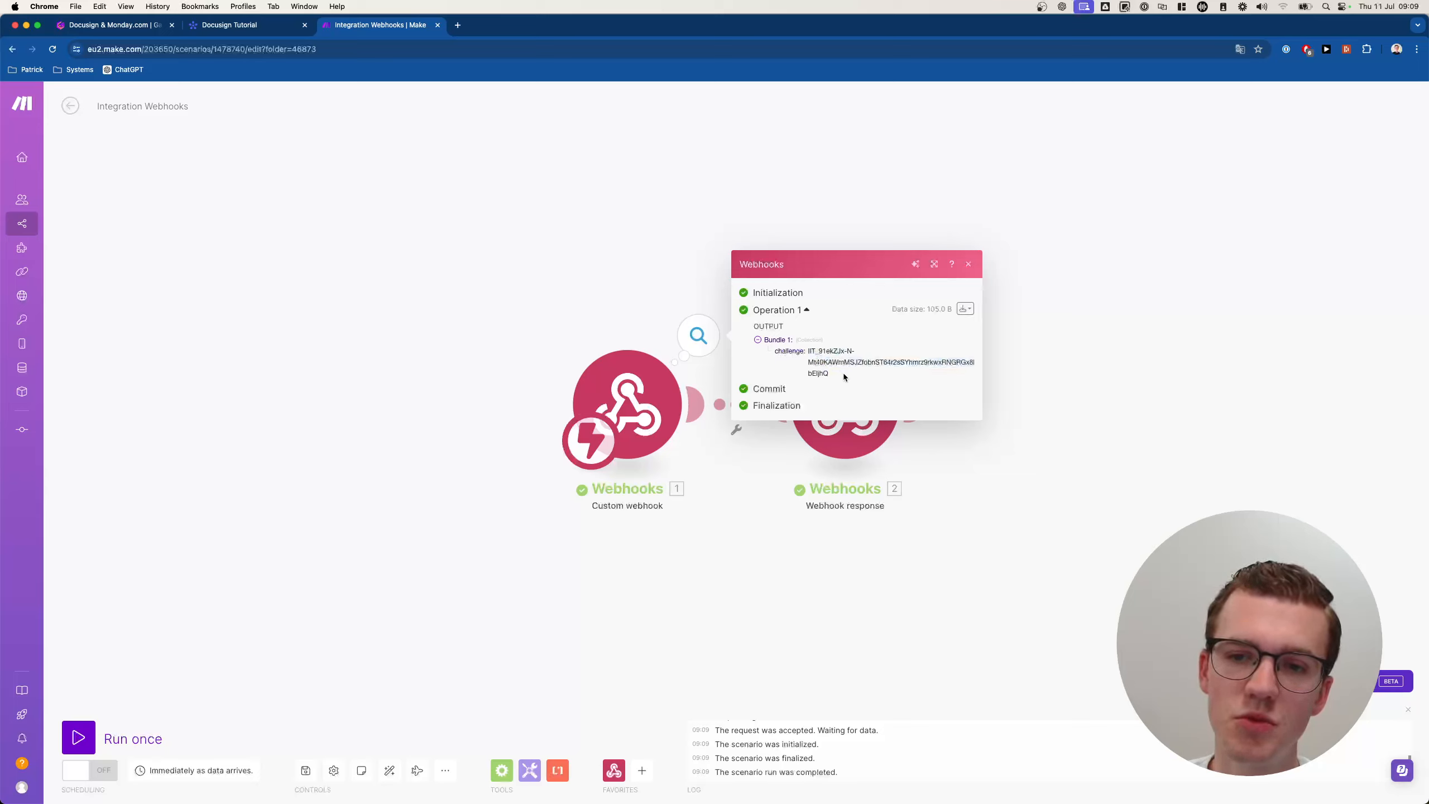
left_click(1045, 395)
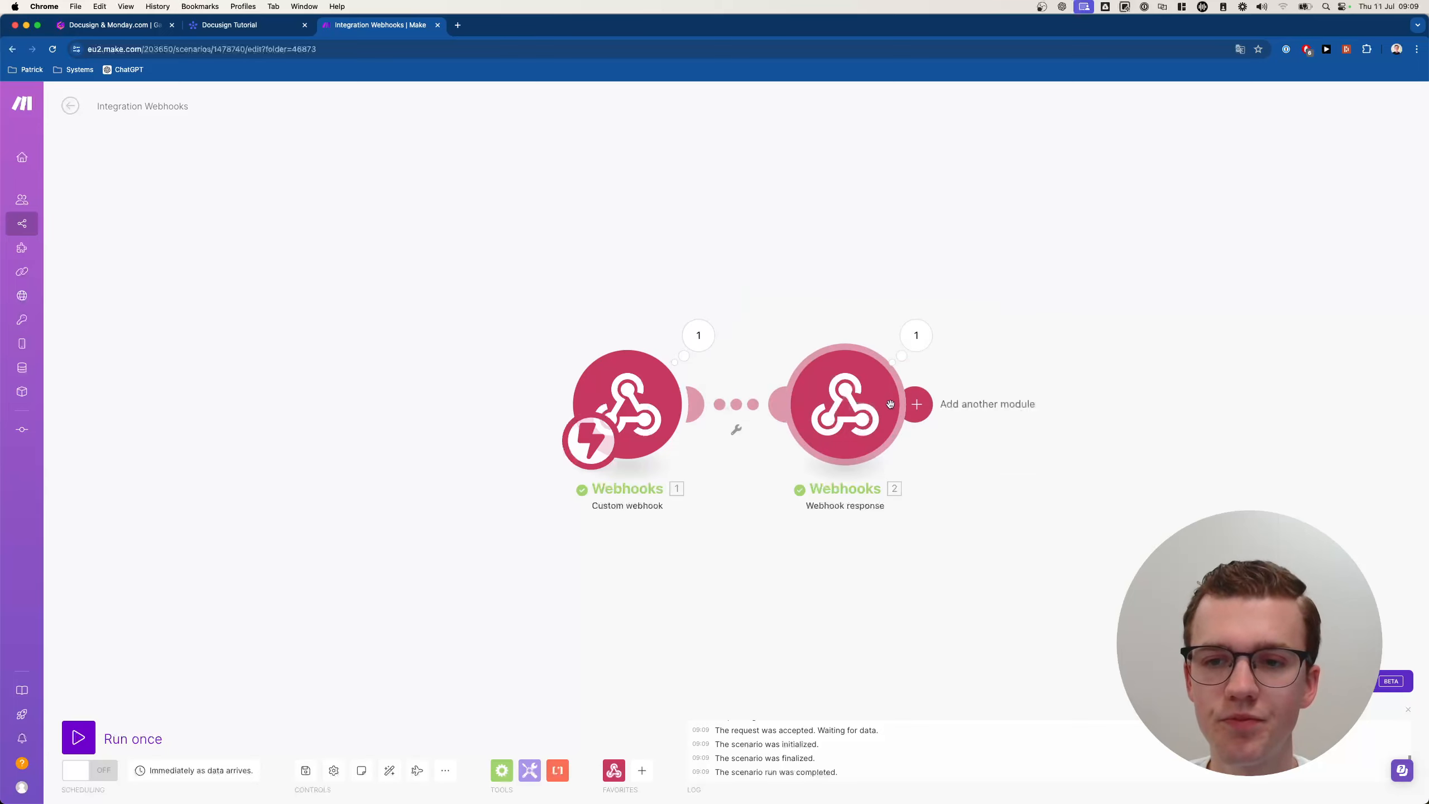
left_click(916, 335)
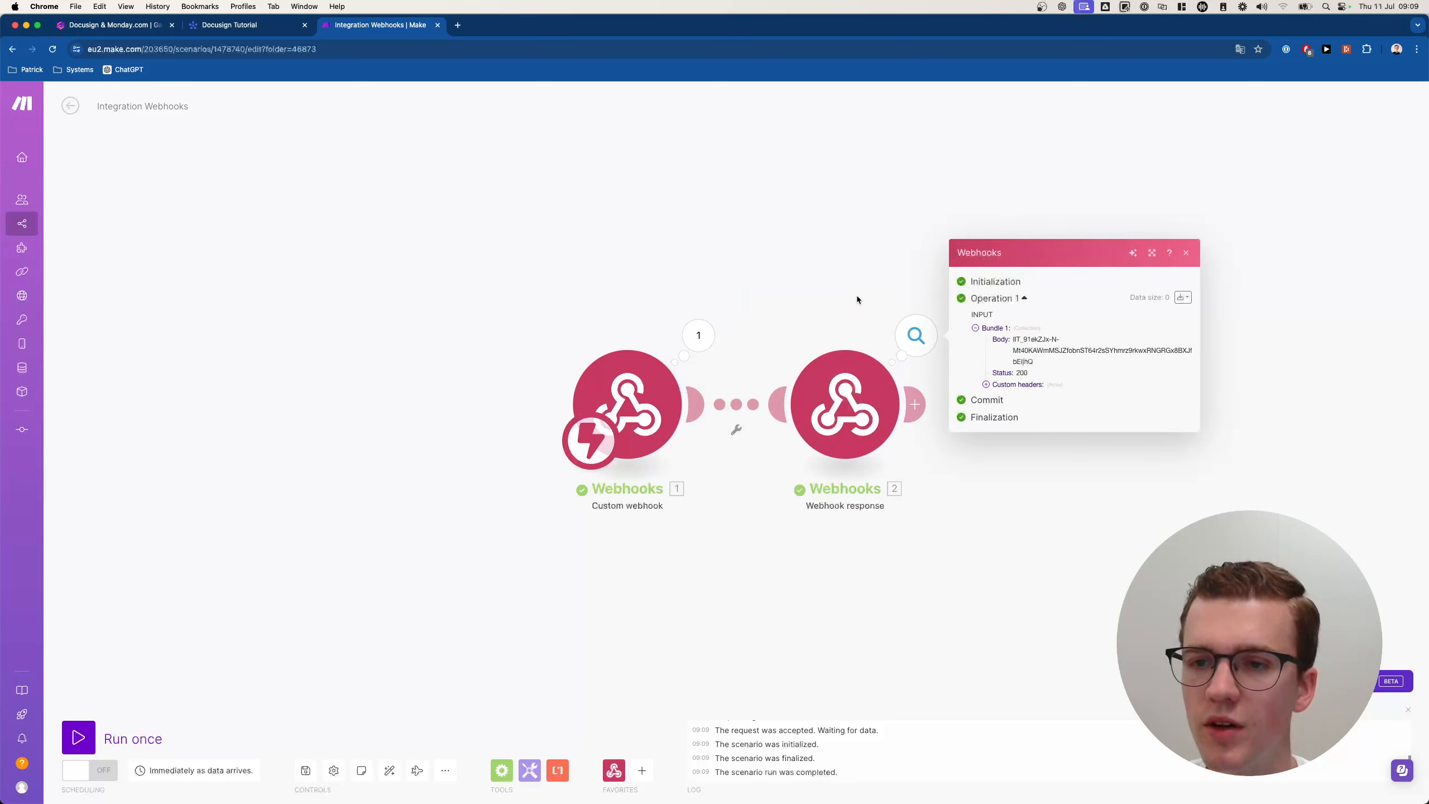
left_click(857, 299)
Wrap the mapped challenge in the response body as {"challenge":"…"} and save.
left_click(842, 373)
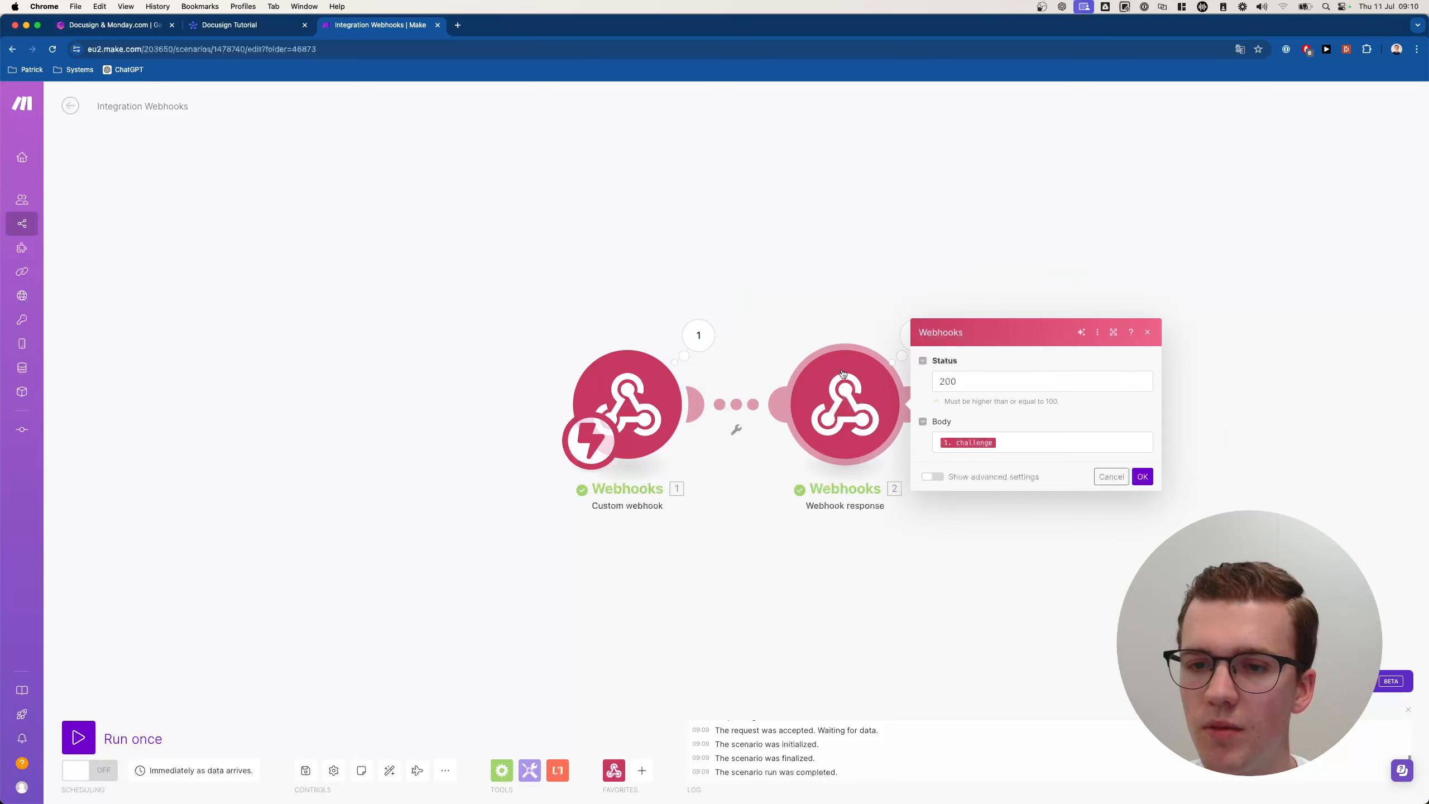
left_click(1064, 434)
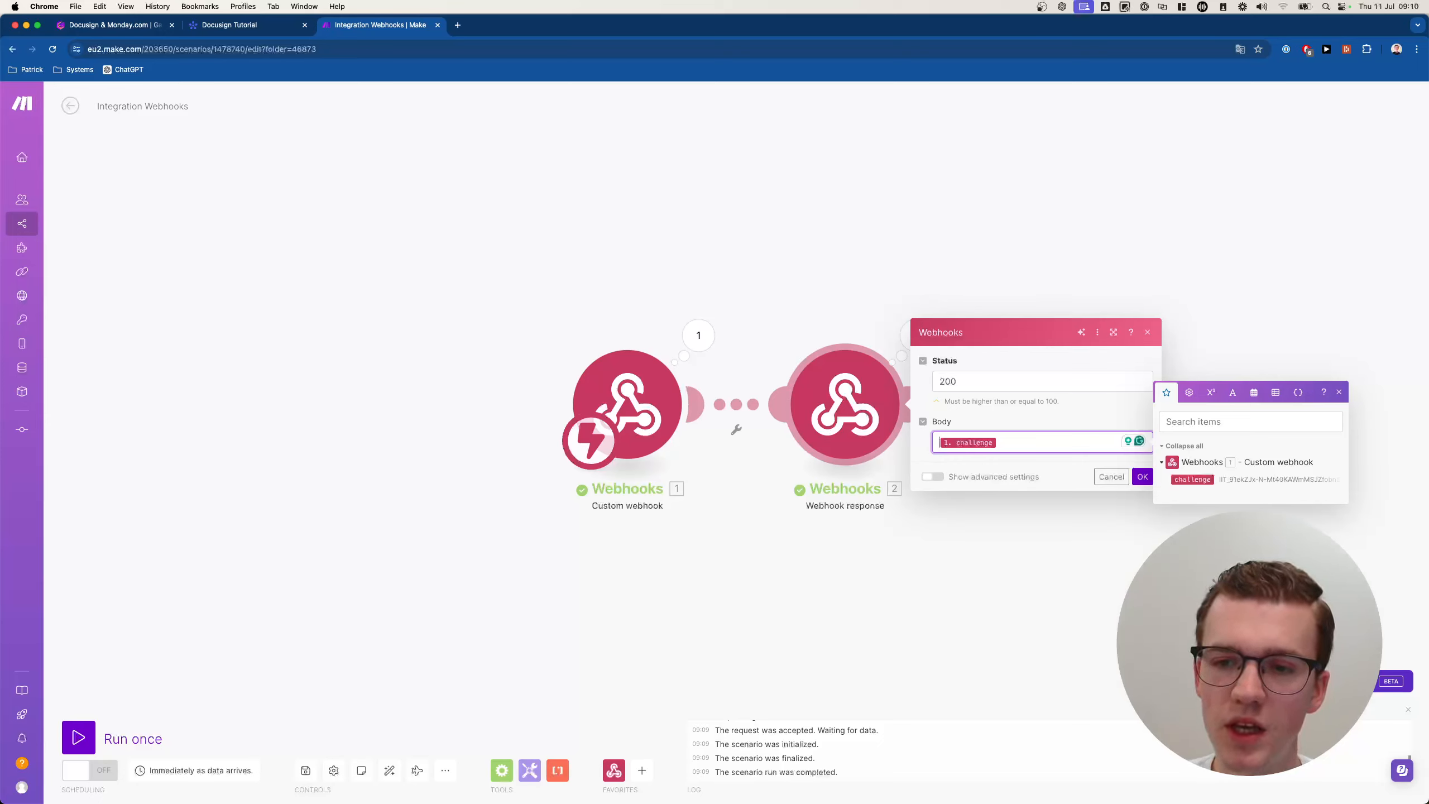
type("{\"chla")
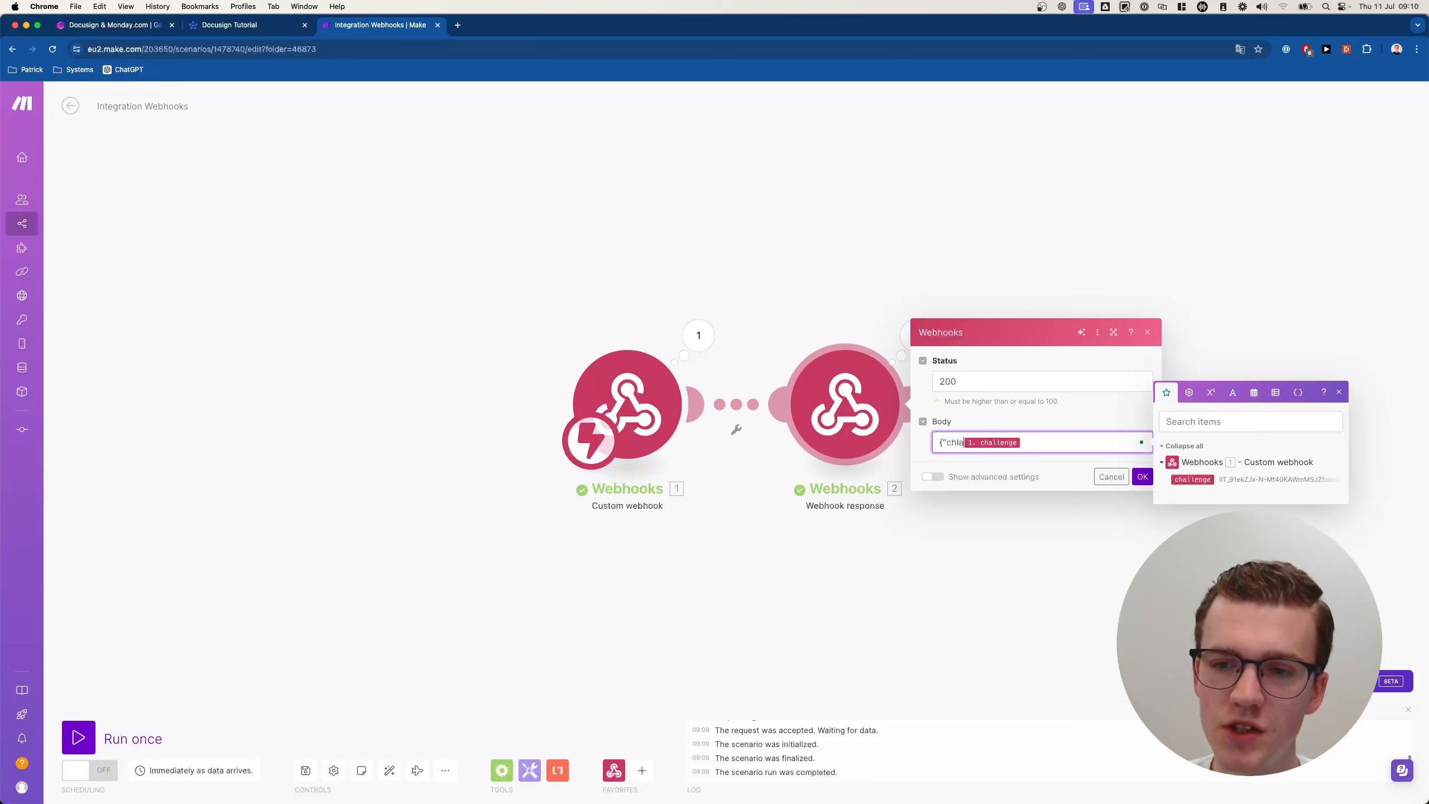
key("BackSpace")
key("BackSpace")
type("allenge\":")
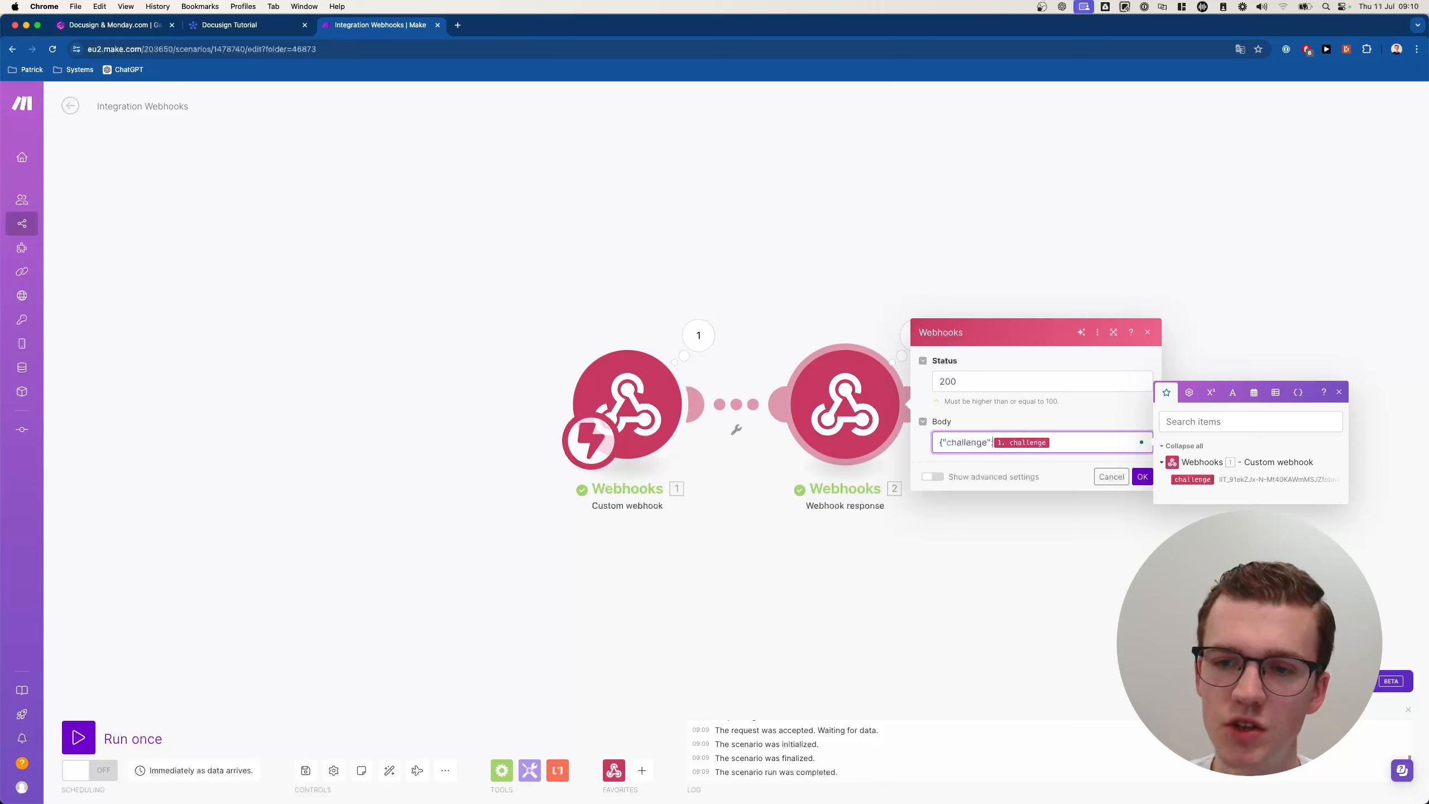
type("\"}")
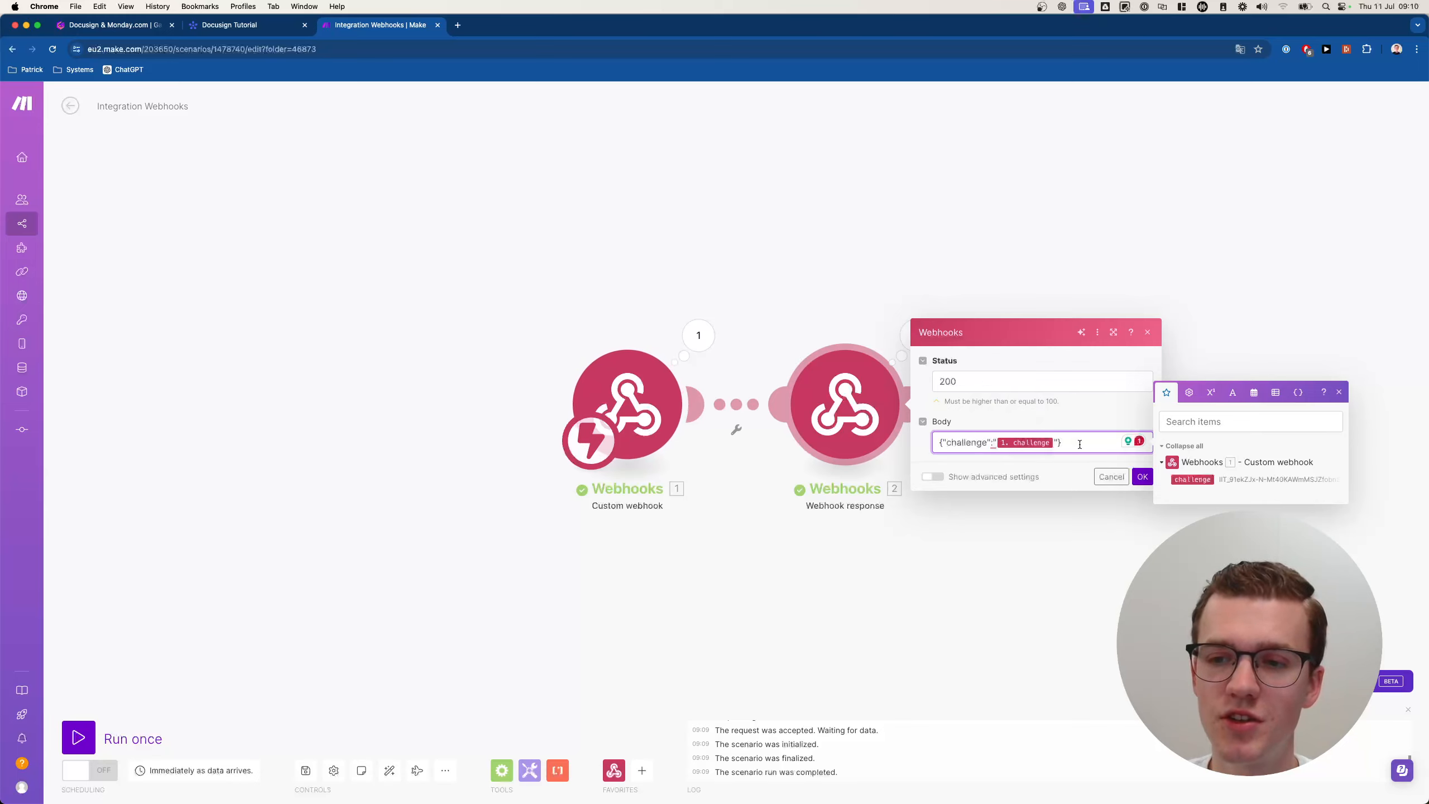
left_click(1140, 477)
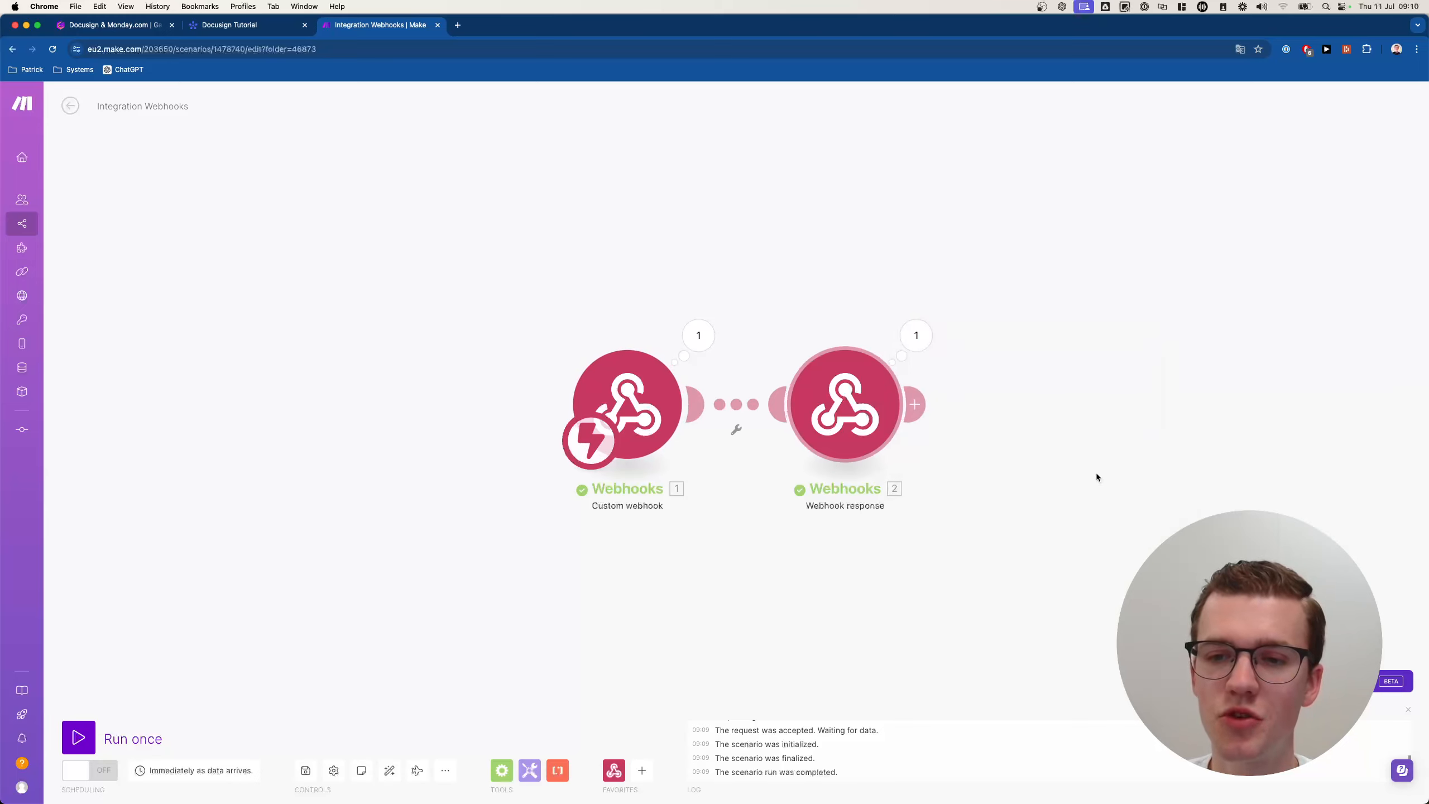
Run the scenario once, connect the Make webhook URL in monday.com, and check the received challenge.
left_click(93, 724)
left_click(275, 28)
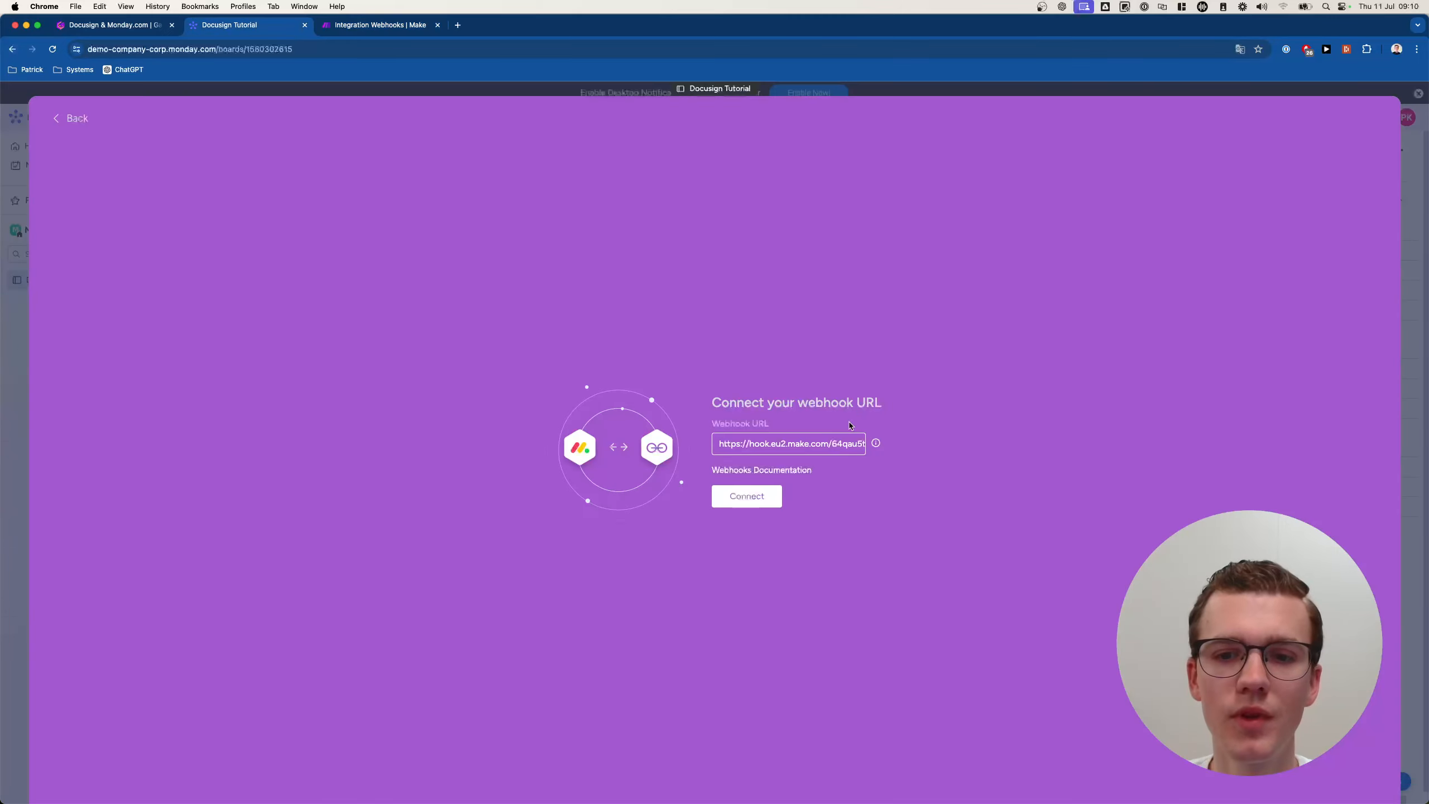
left_click(746, 496)
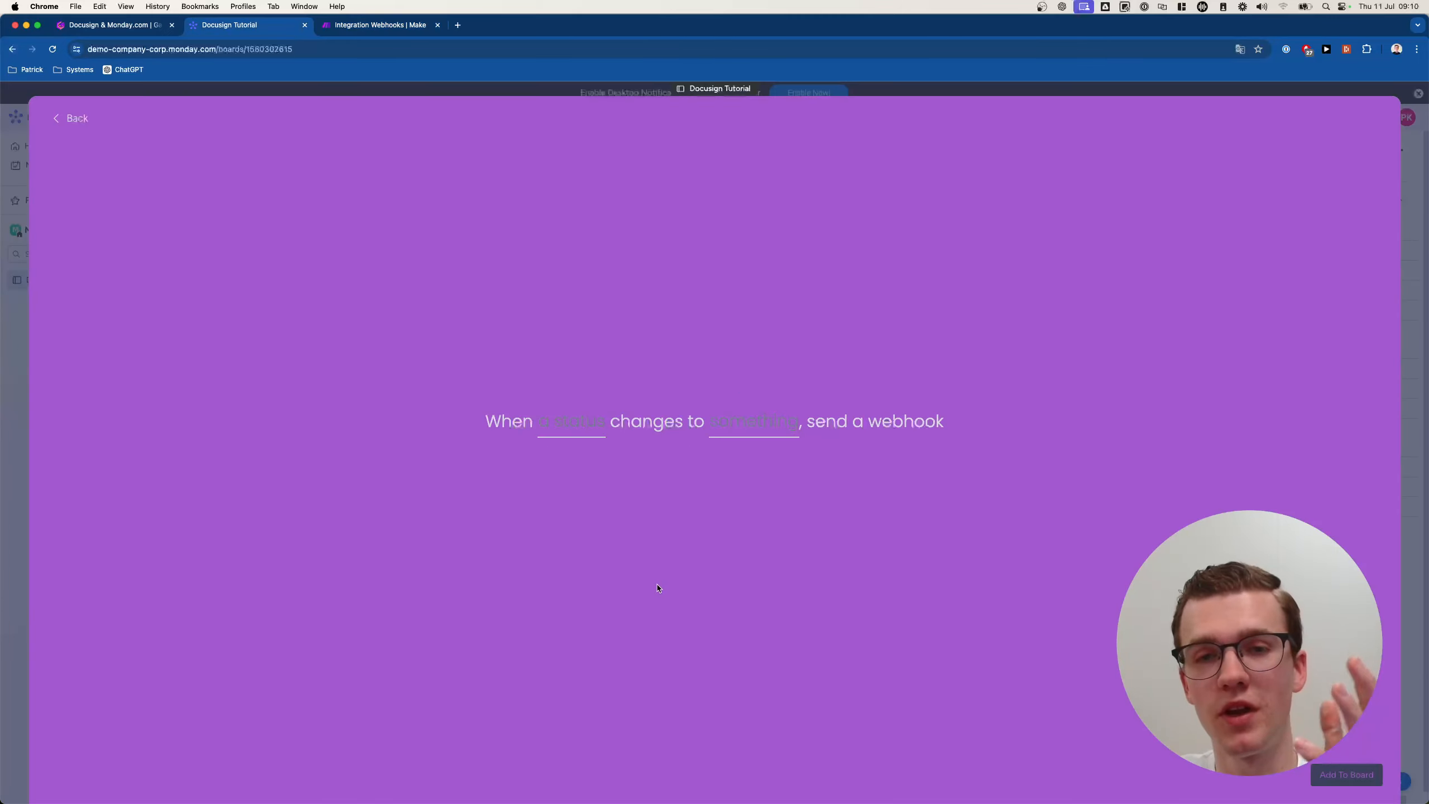
left_click(380, 25)
left_click(698, 336)
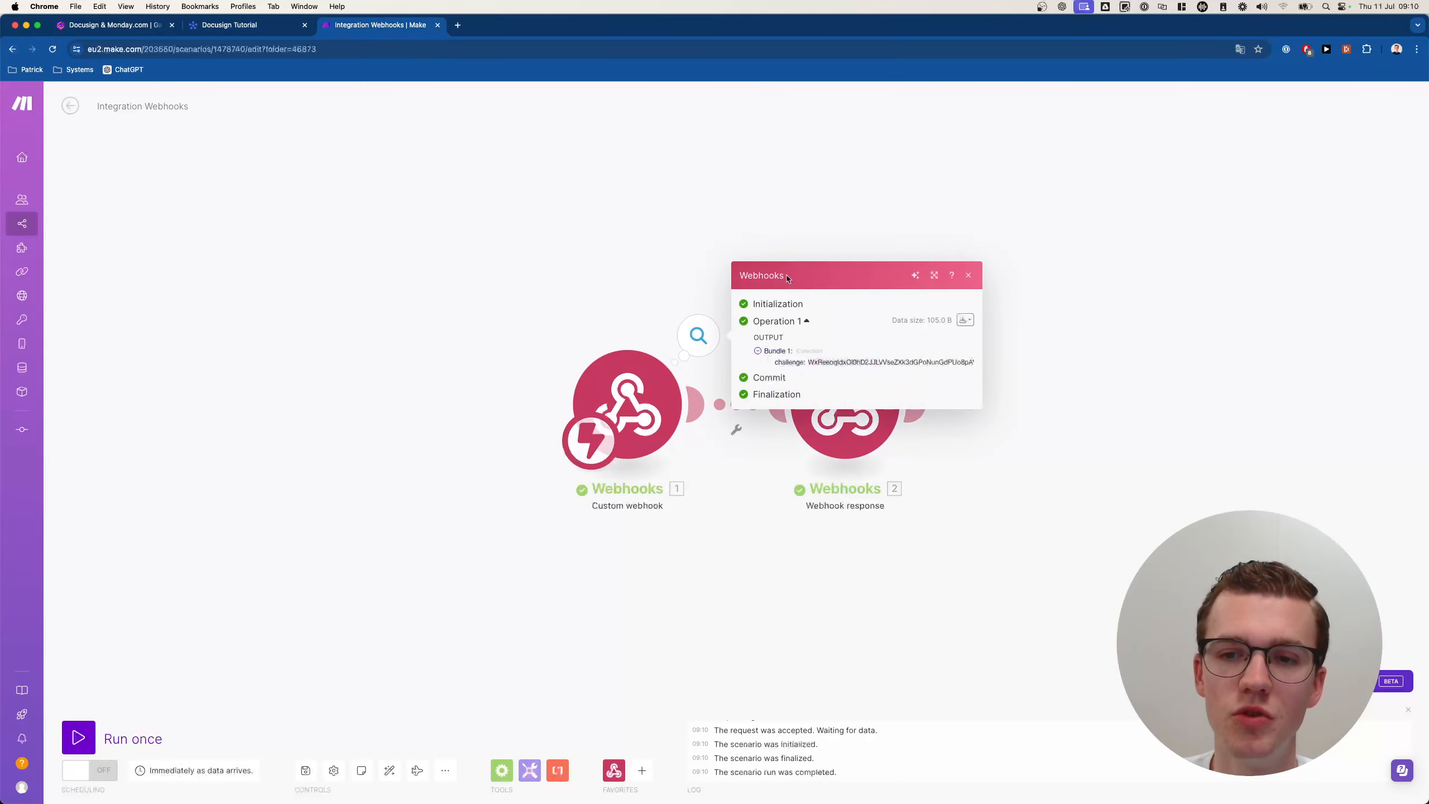
Check what the Webhook response module sent back and look at the monday.com recipe.
left_click(726, 264)
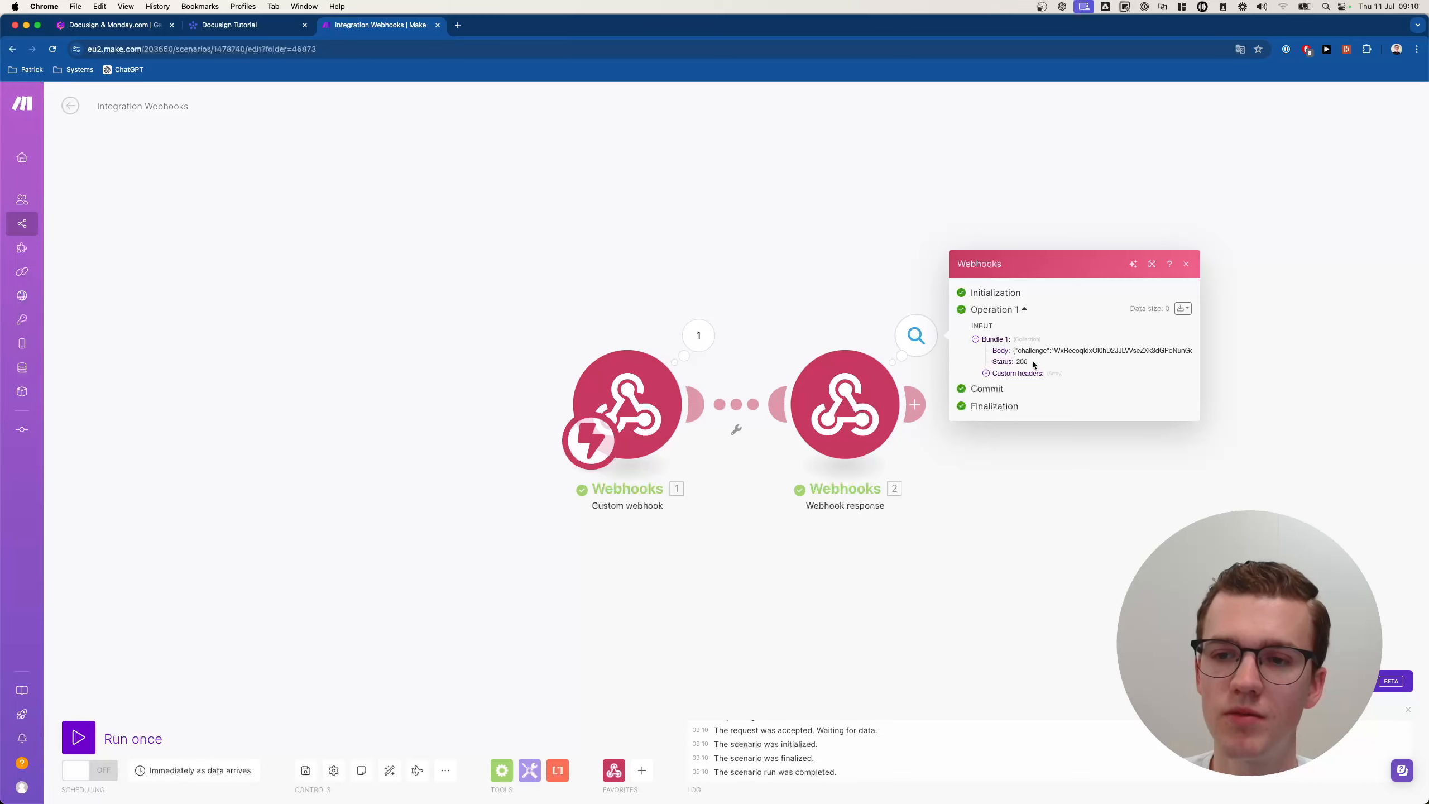
left_click(659, 183)
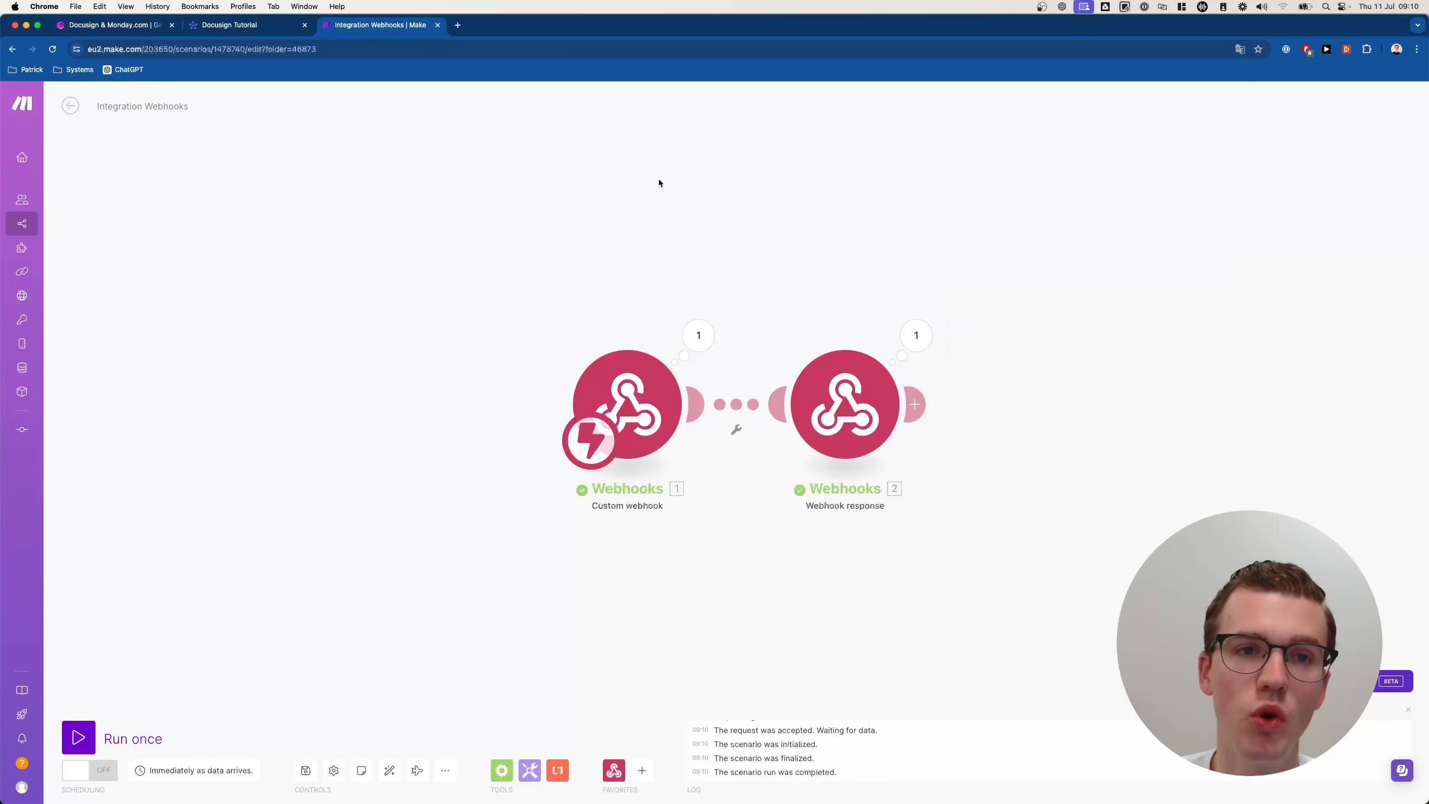
left_click(285, 28)
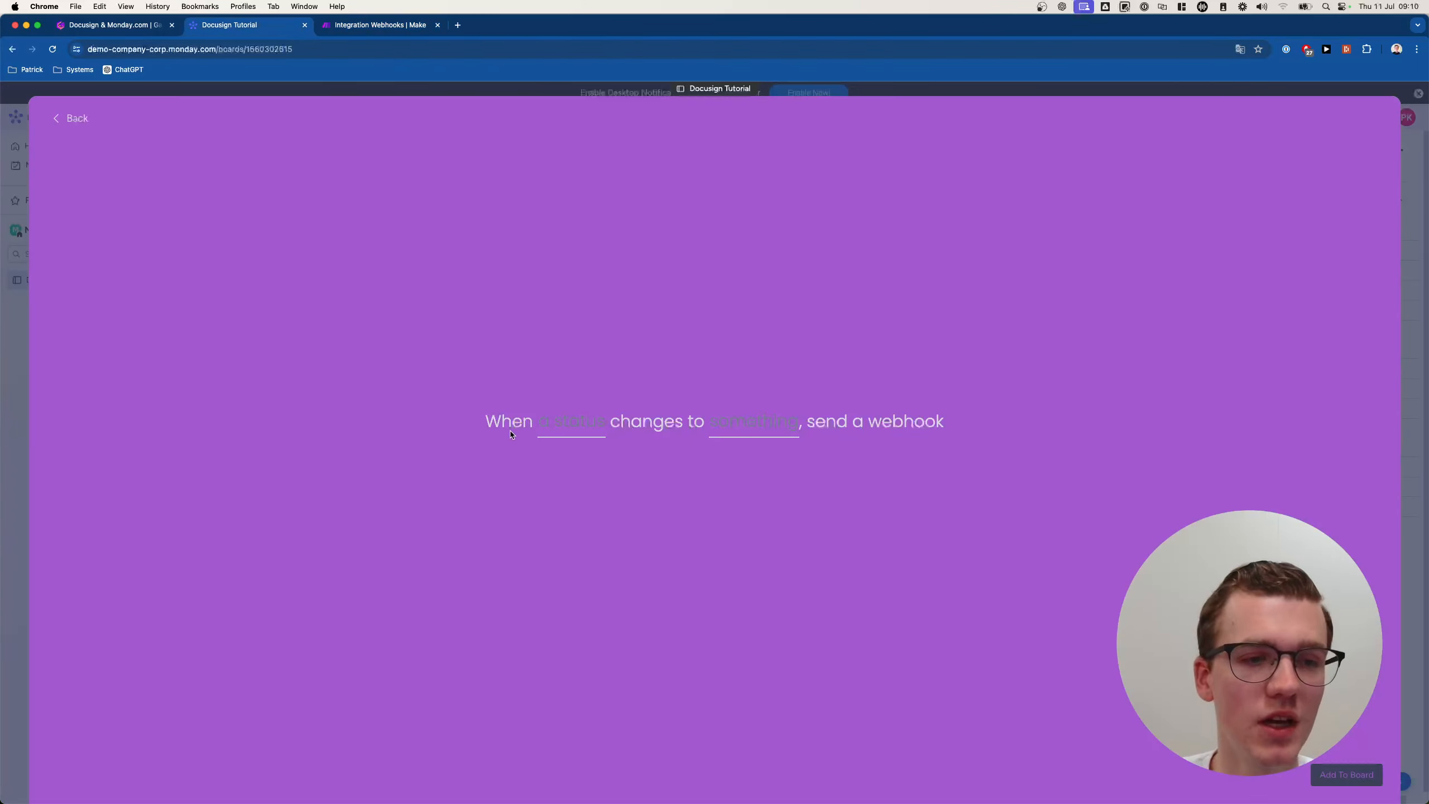
left_click(360, 26)
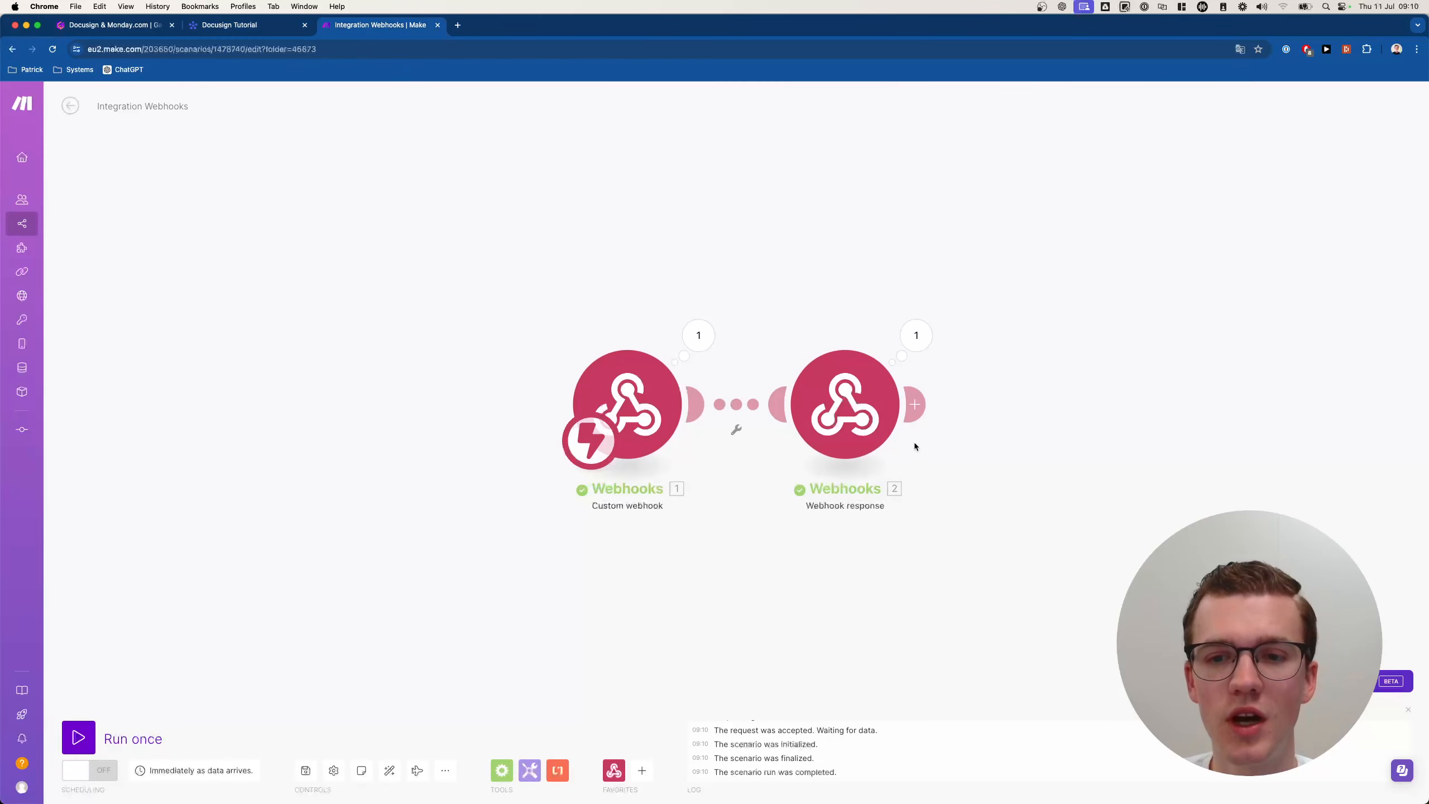
Re-map the challenge value into the Webhook response body and save it.
left_click(889, 431)
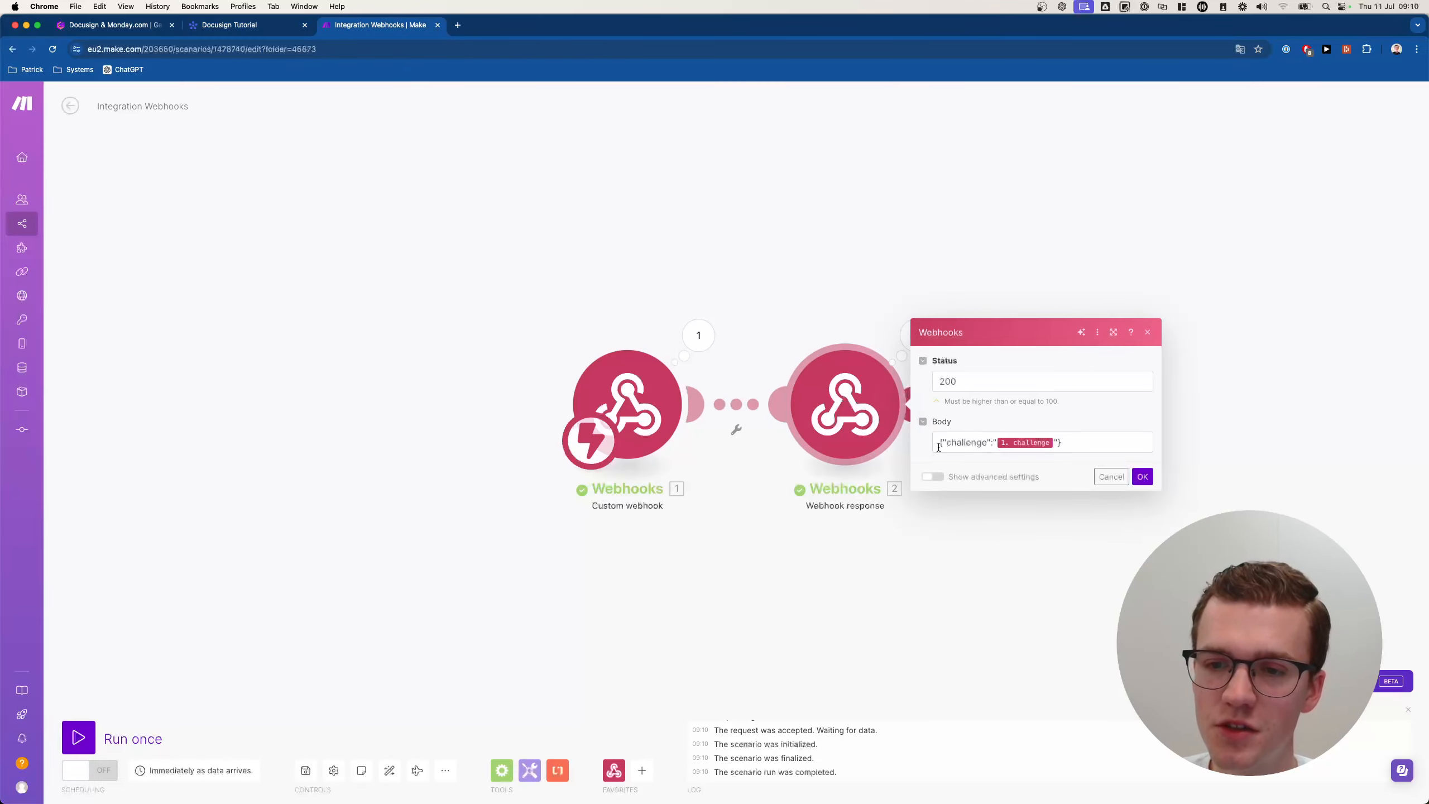
left_click(939, 445)
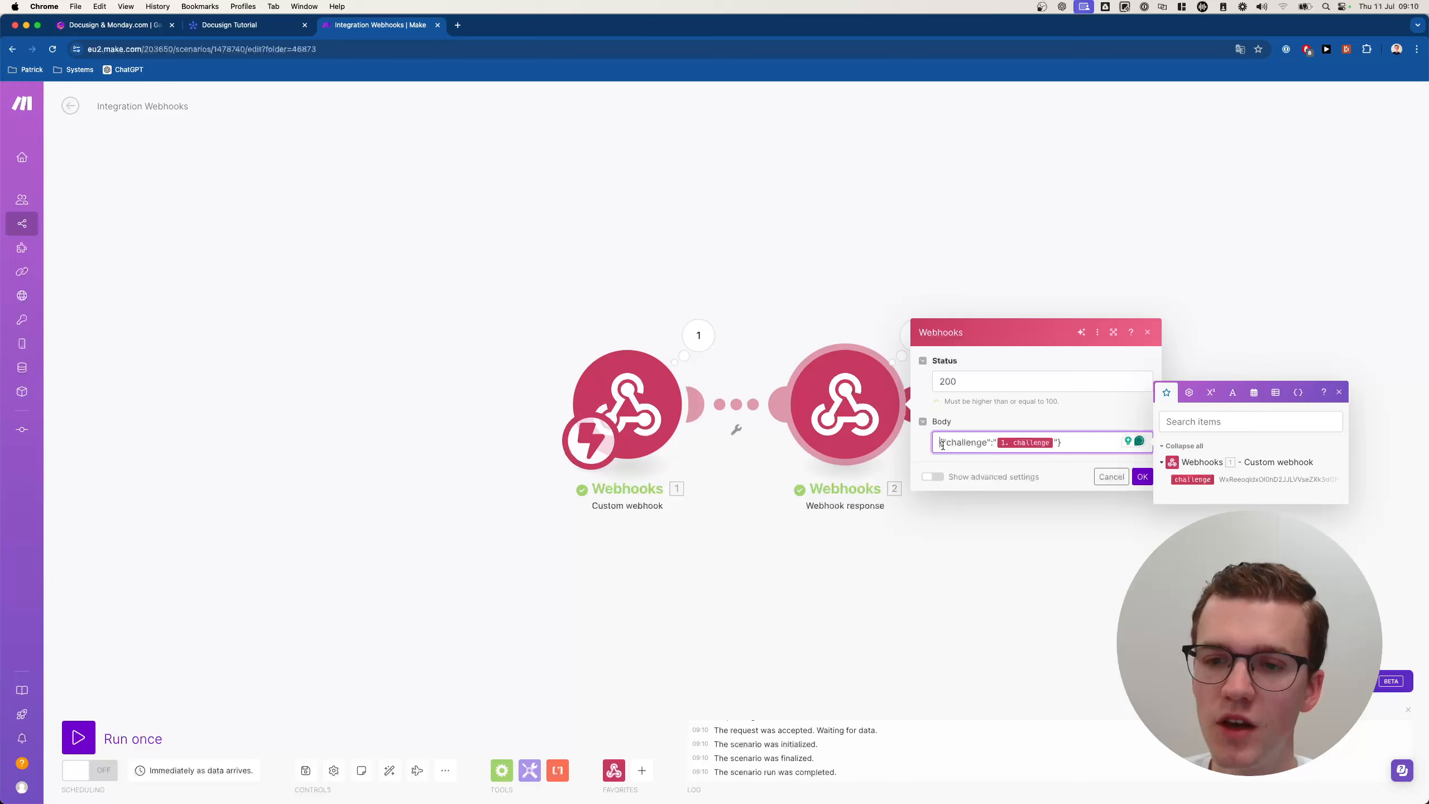
left_click_drag(952, 445, 989, 445)
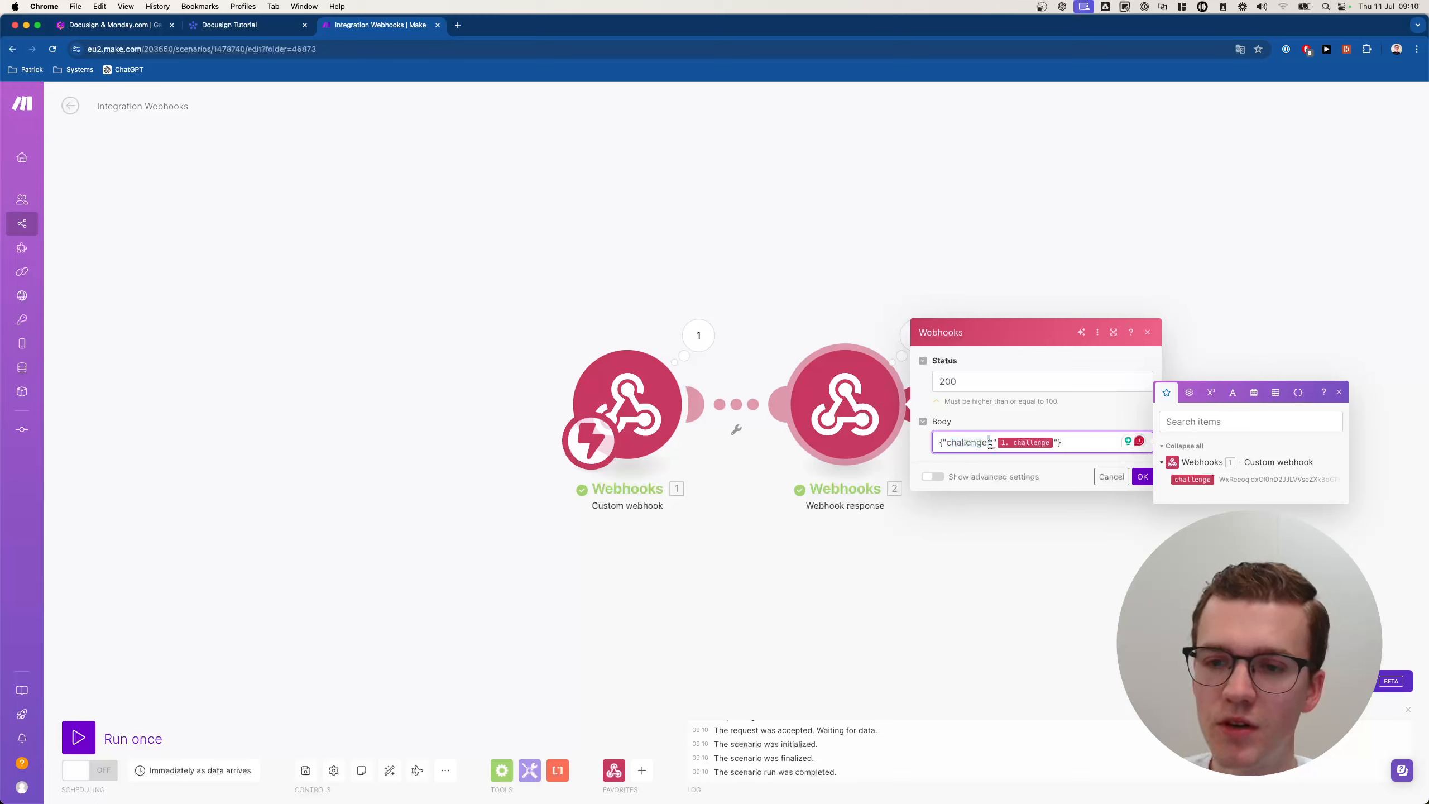
left_click(992, 444)
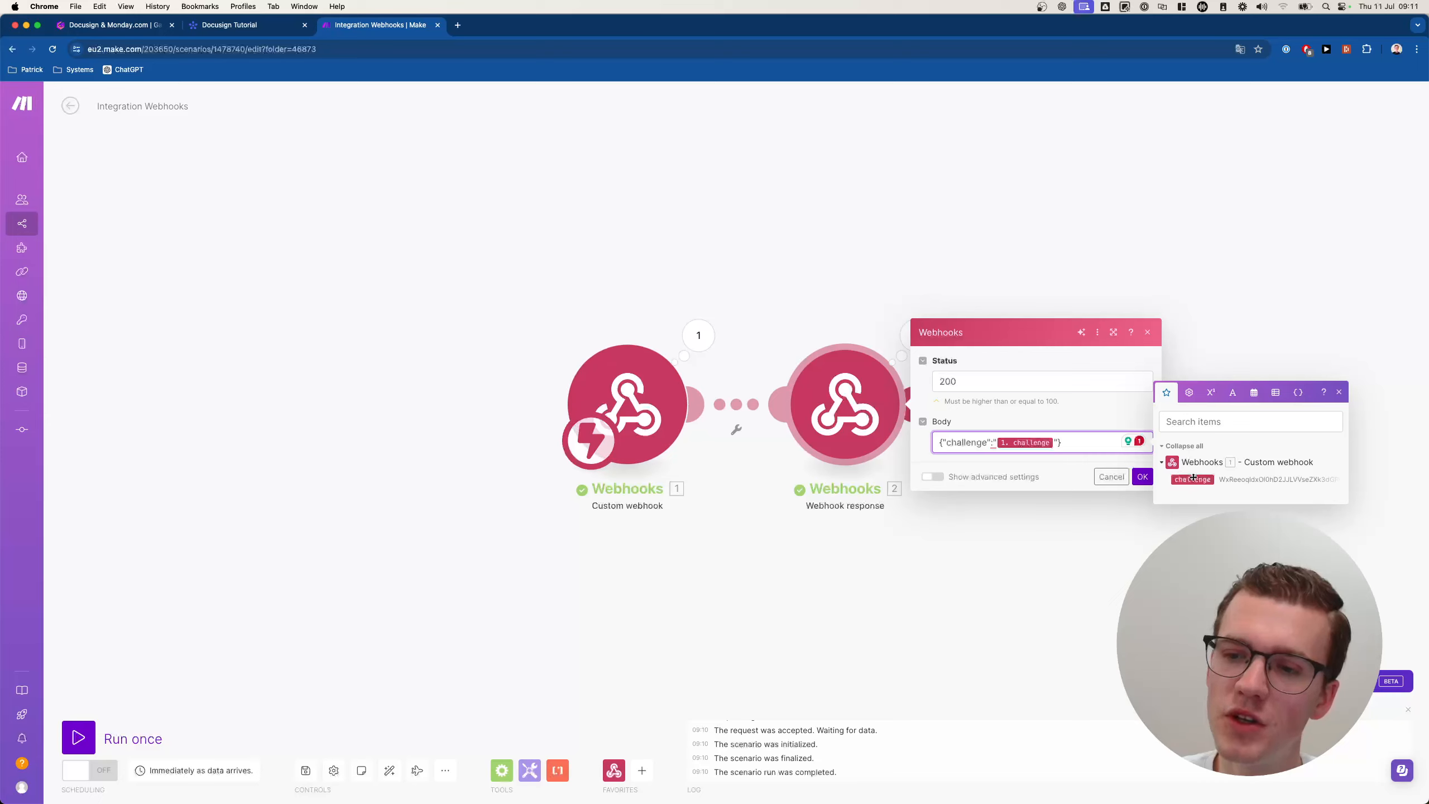
left_click_drag(1180, 475, 1057, 450)
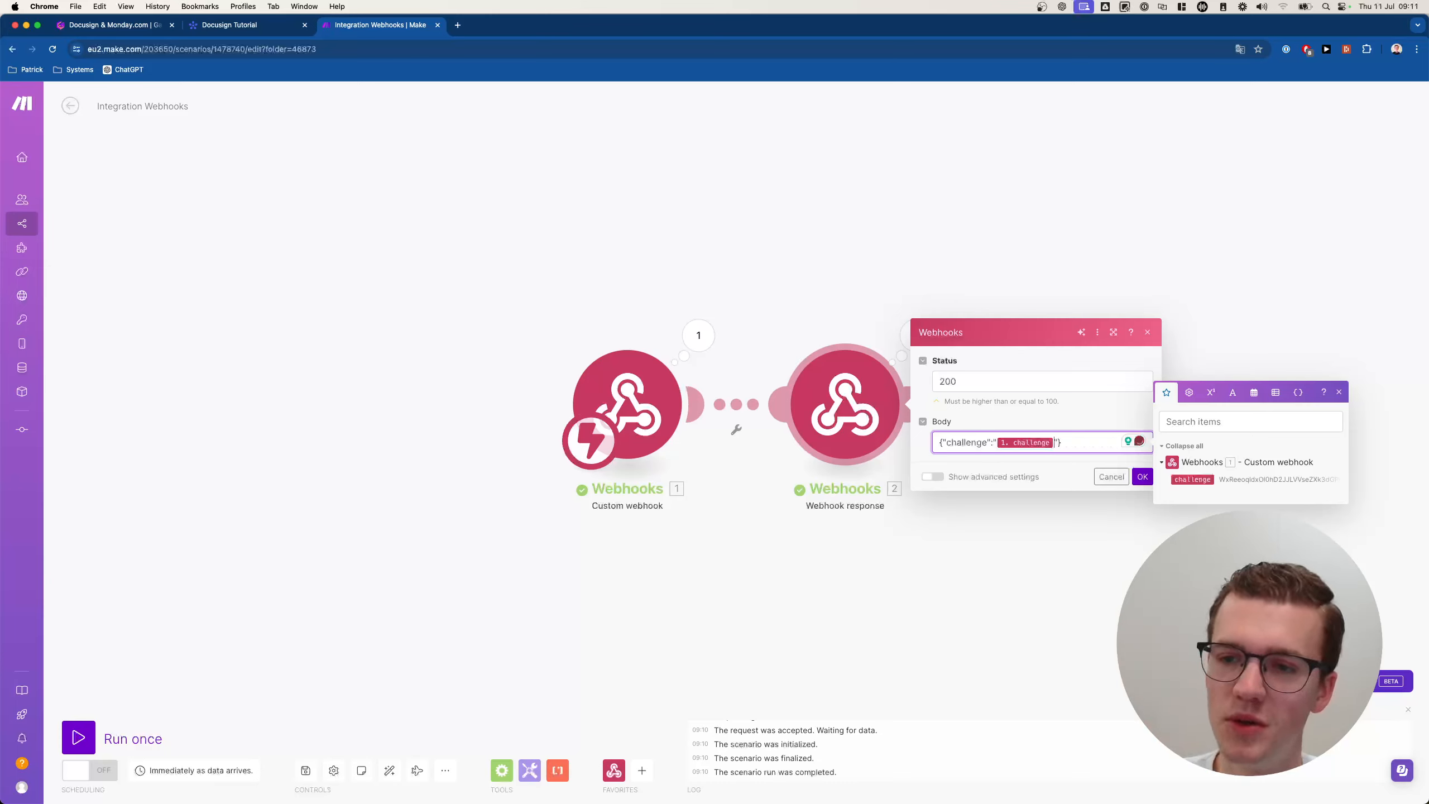
left_click(1142, 476)
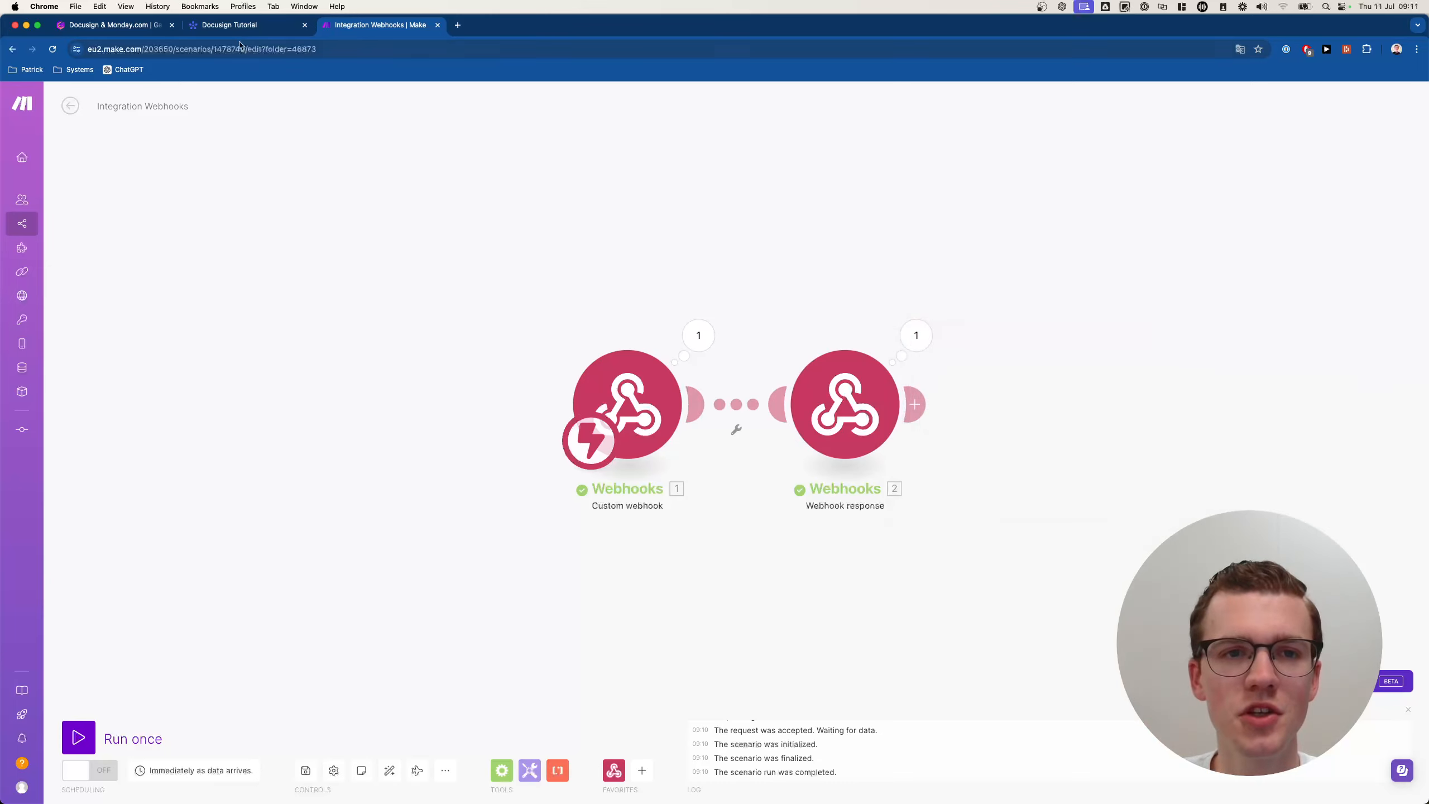
Delete the Webhook response module, leaving only the Custom webhook trigger.
right_click(844, 400)
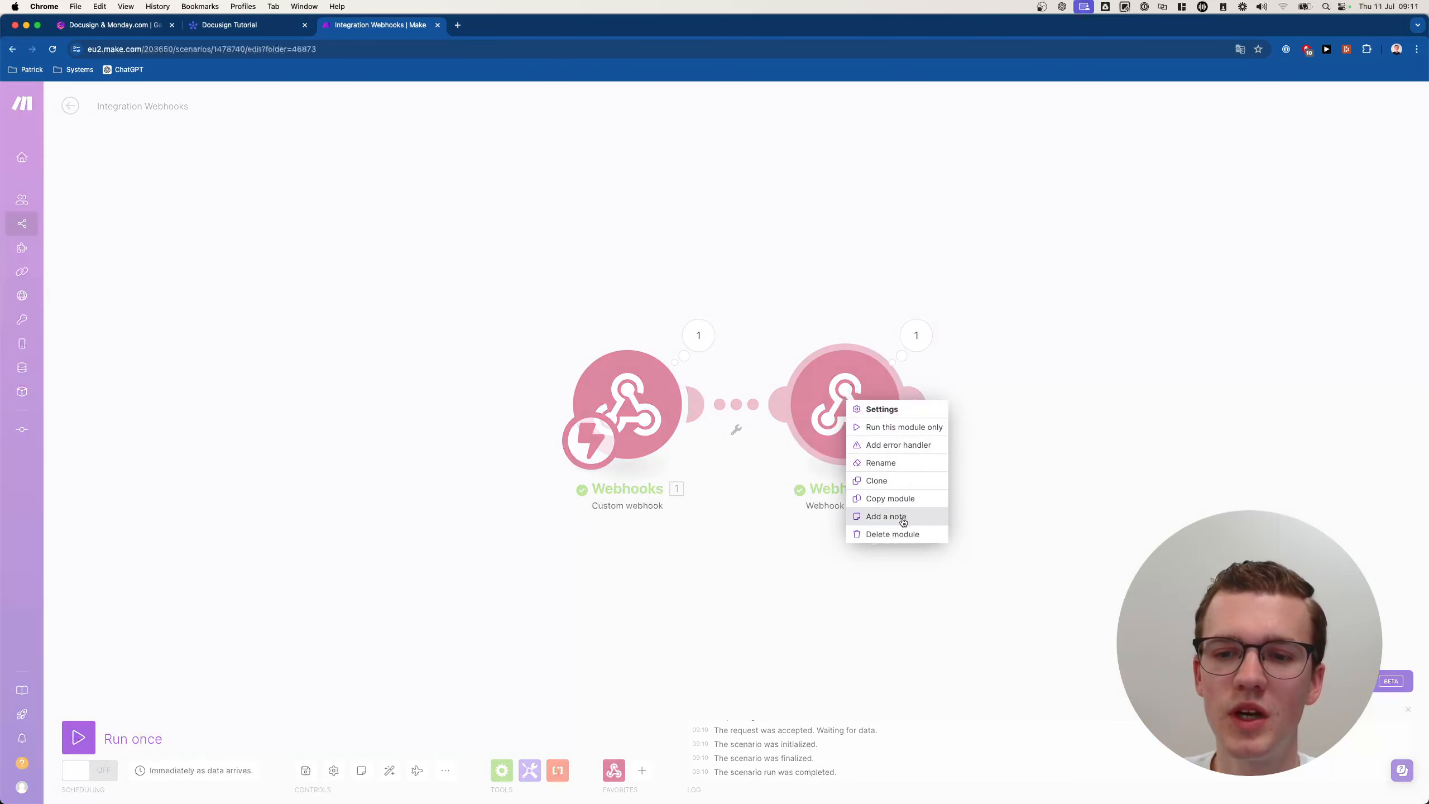
left_click(890, 529)
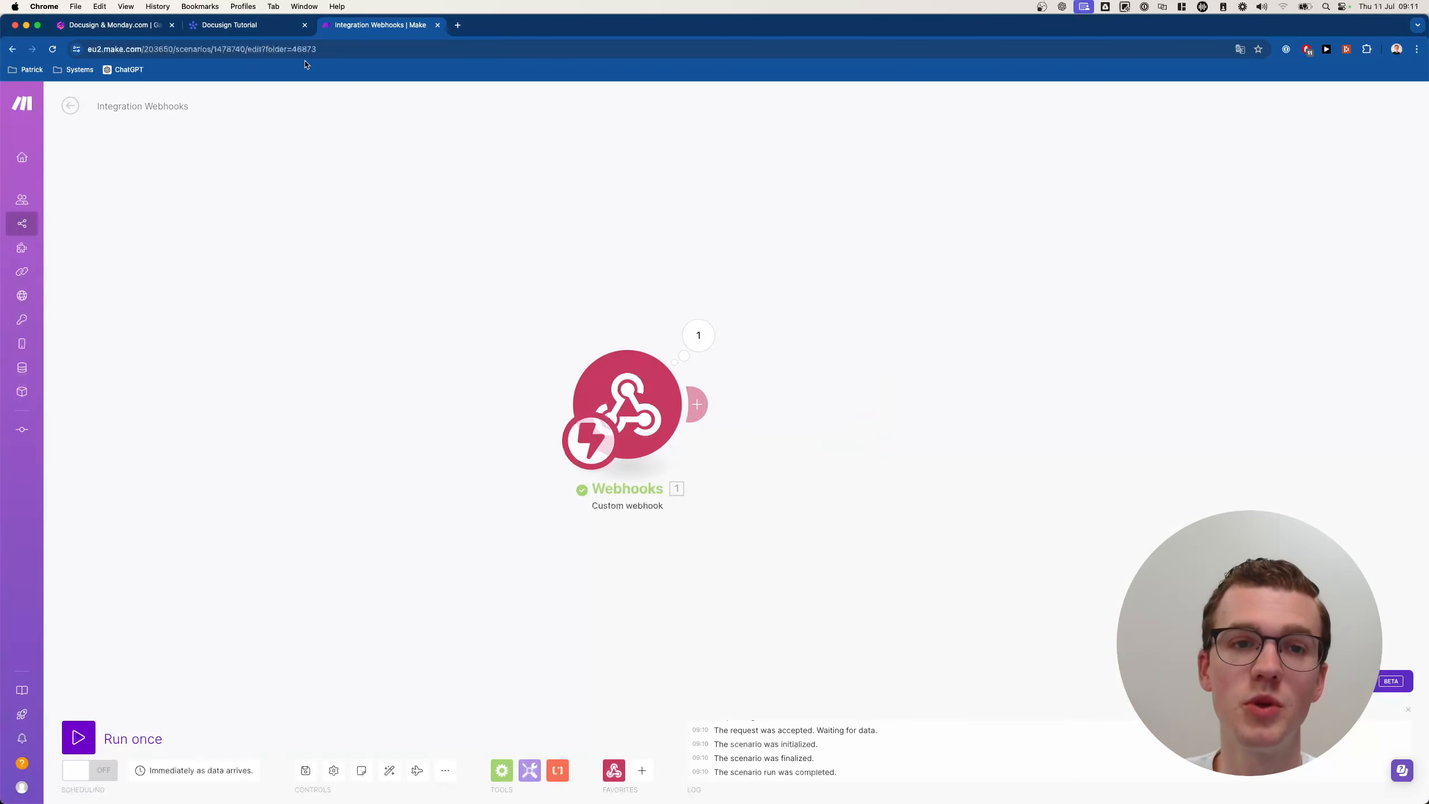
left_click(259, 24)
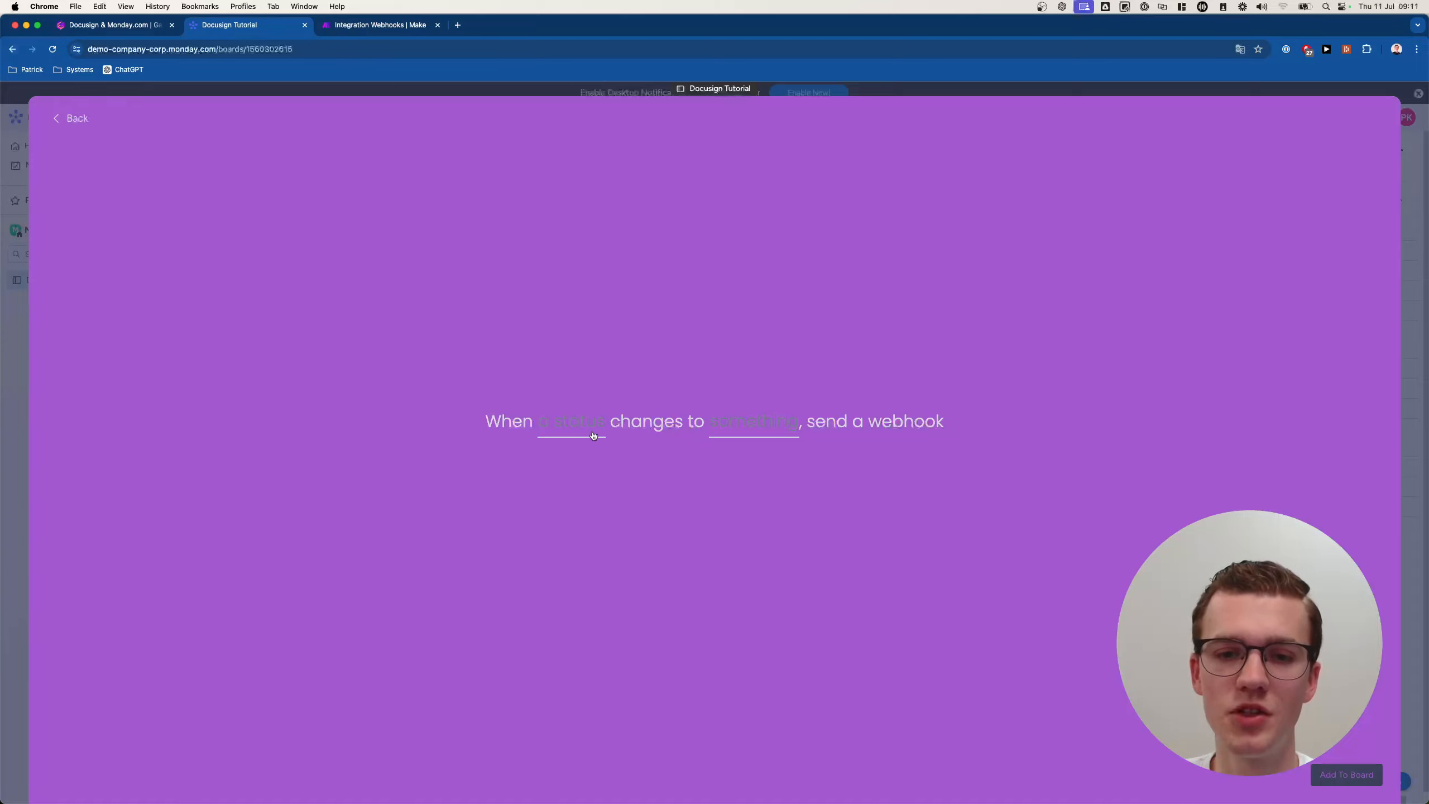
Set the webhook automation to fire when Status changes to Ready to send, and add it.
left_click(571, 423)
left_click(612, 471)
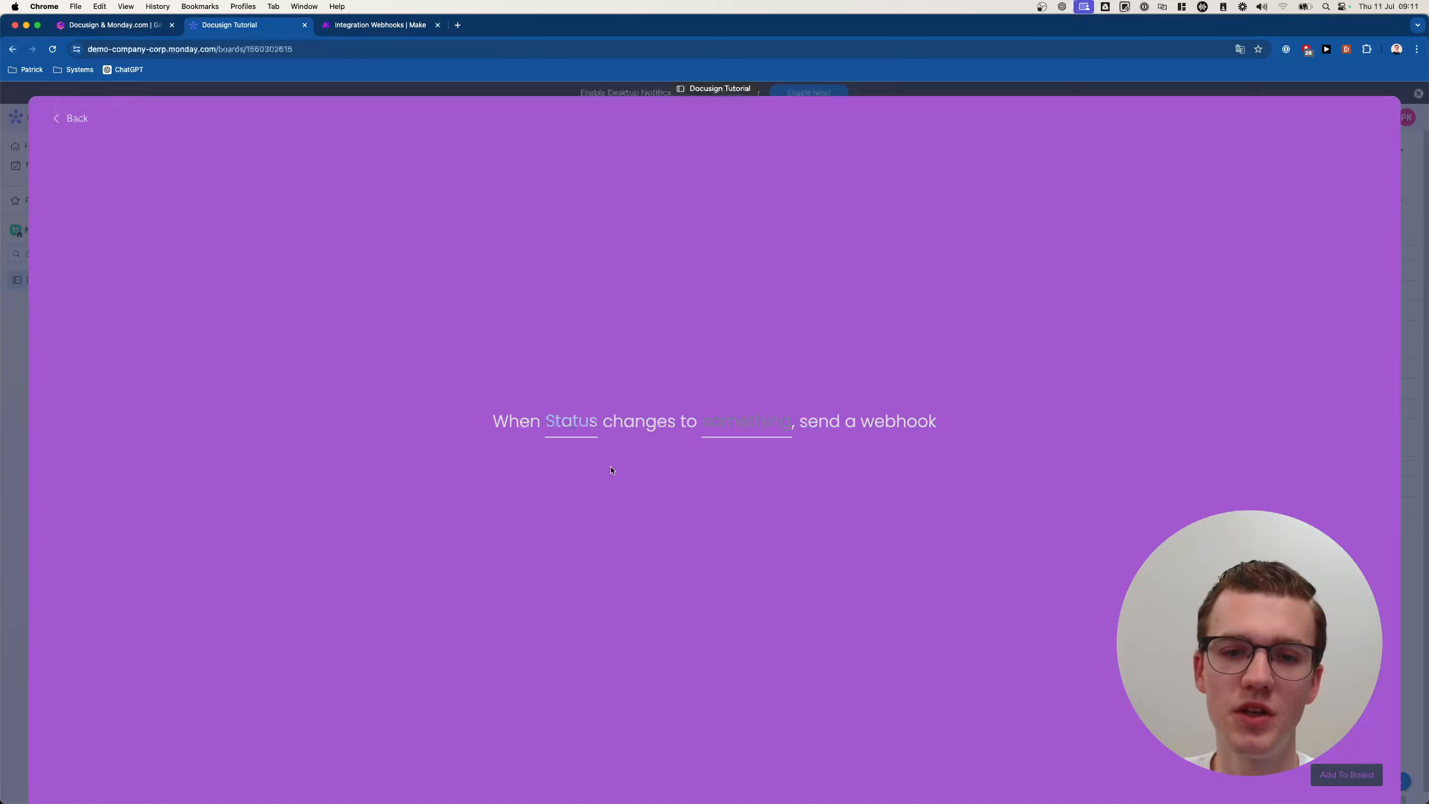
left_click(756, 429)
left_click(770, 495)
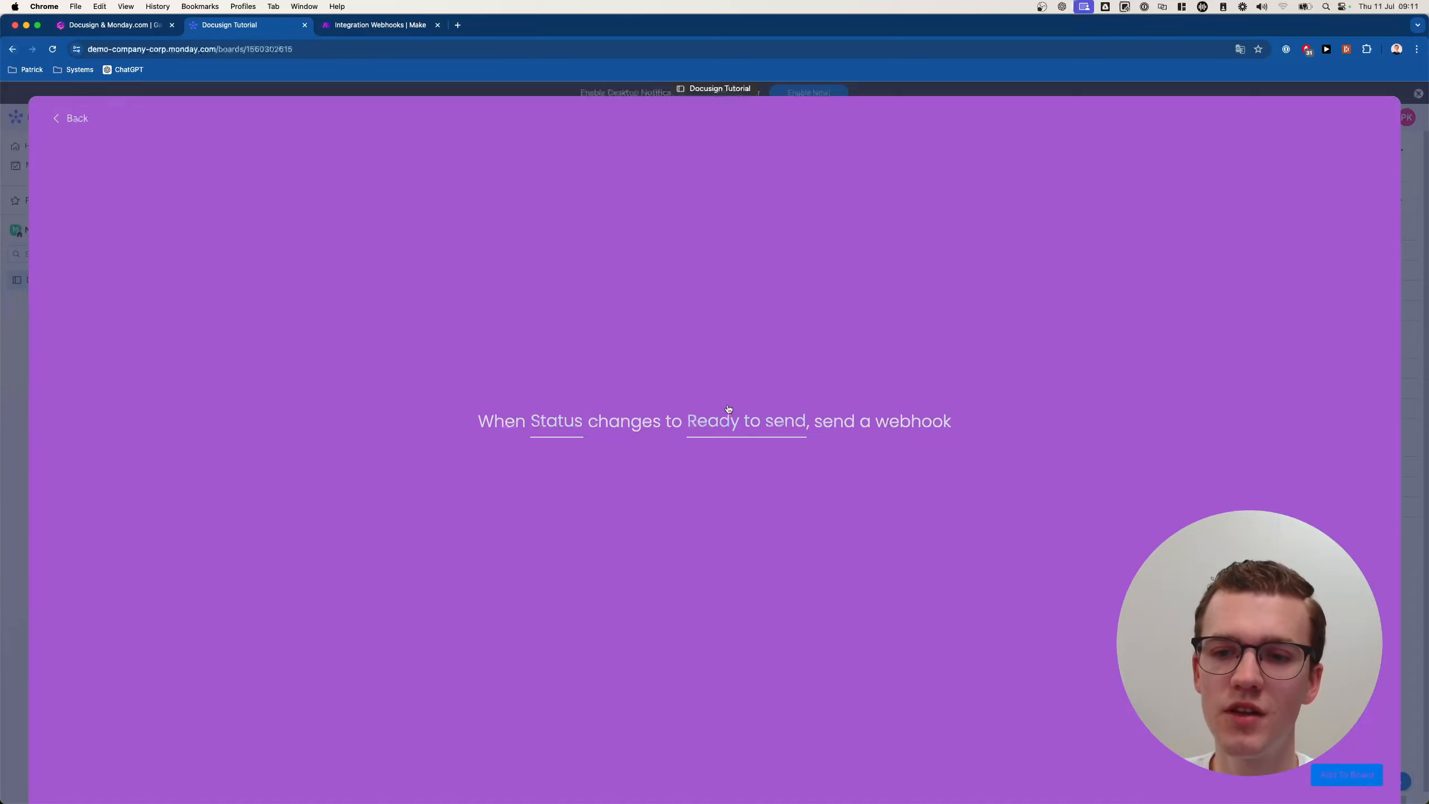
left_click(1347, 776)
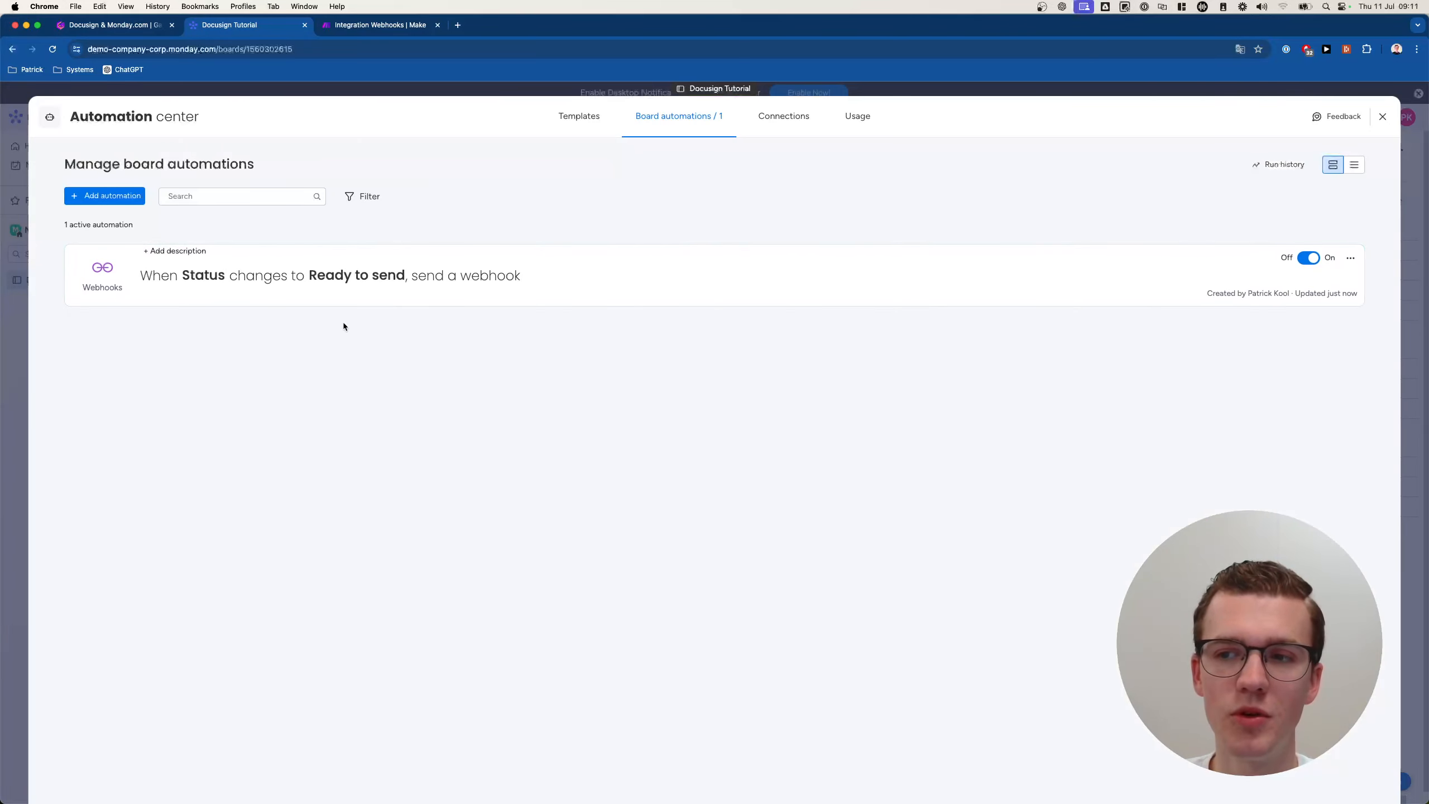
Return to the board and press the Send Document button for Test Item.
key("Escape")
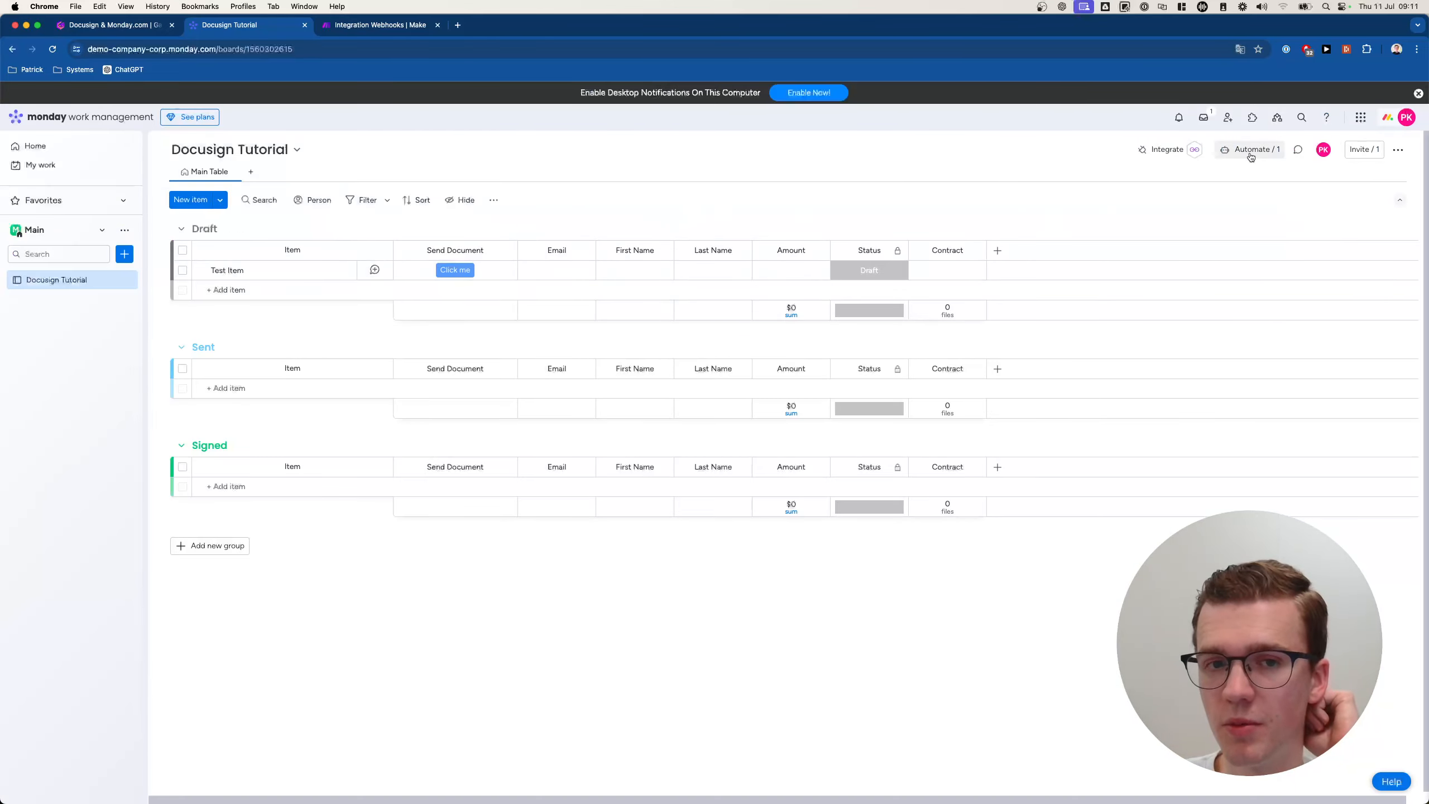
left_click(454, 270)
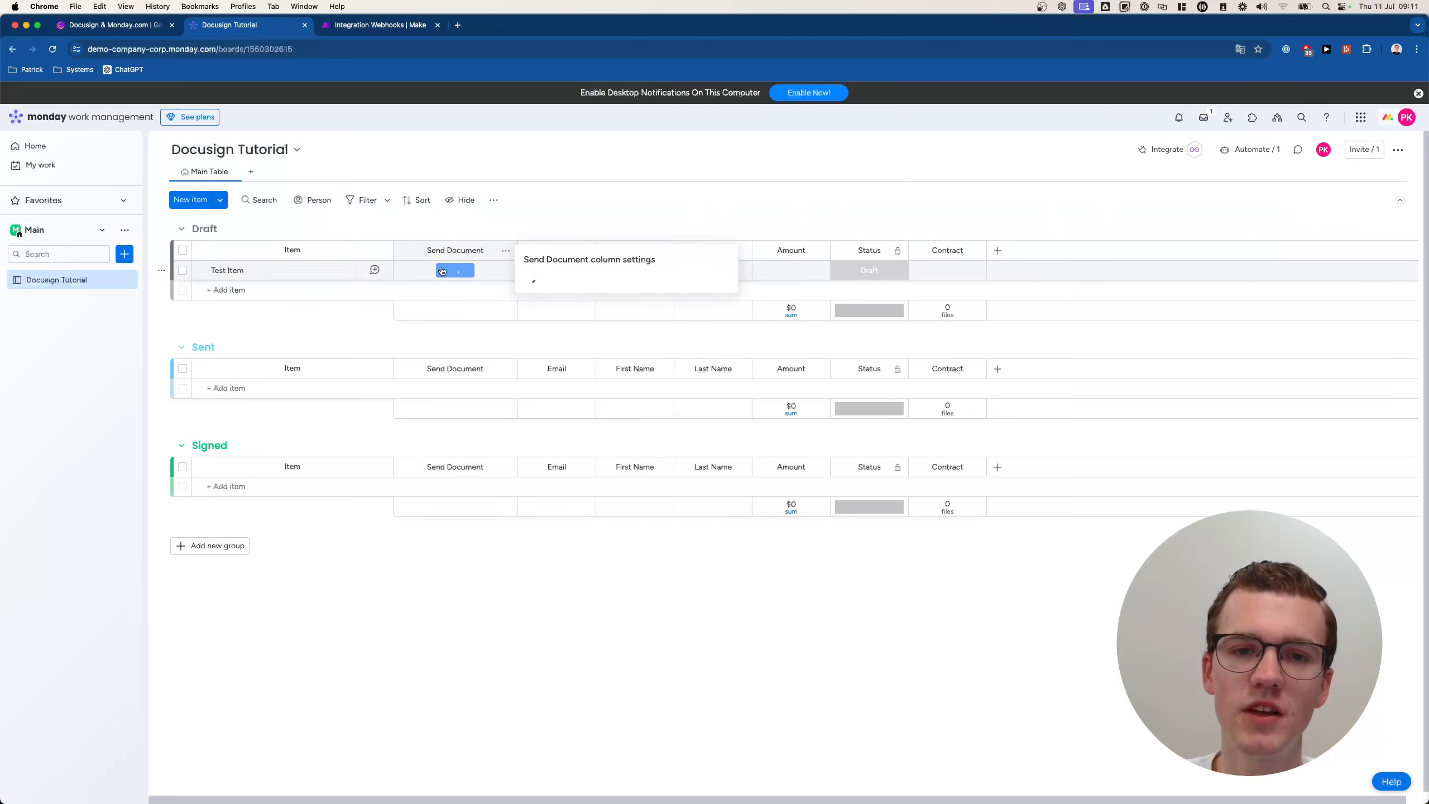
left_click(1254, 149)
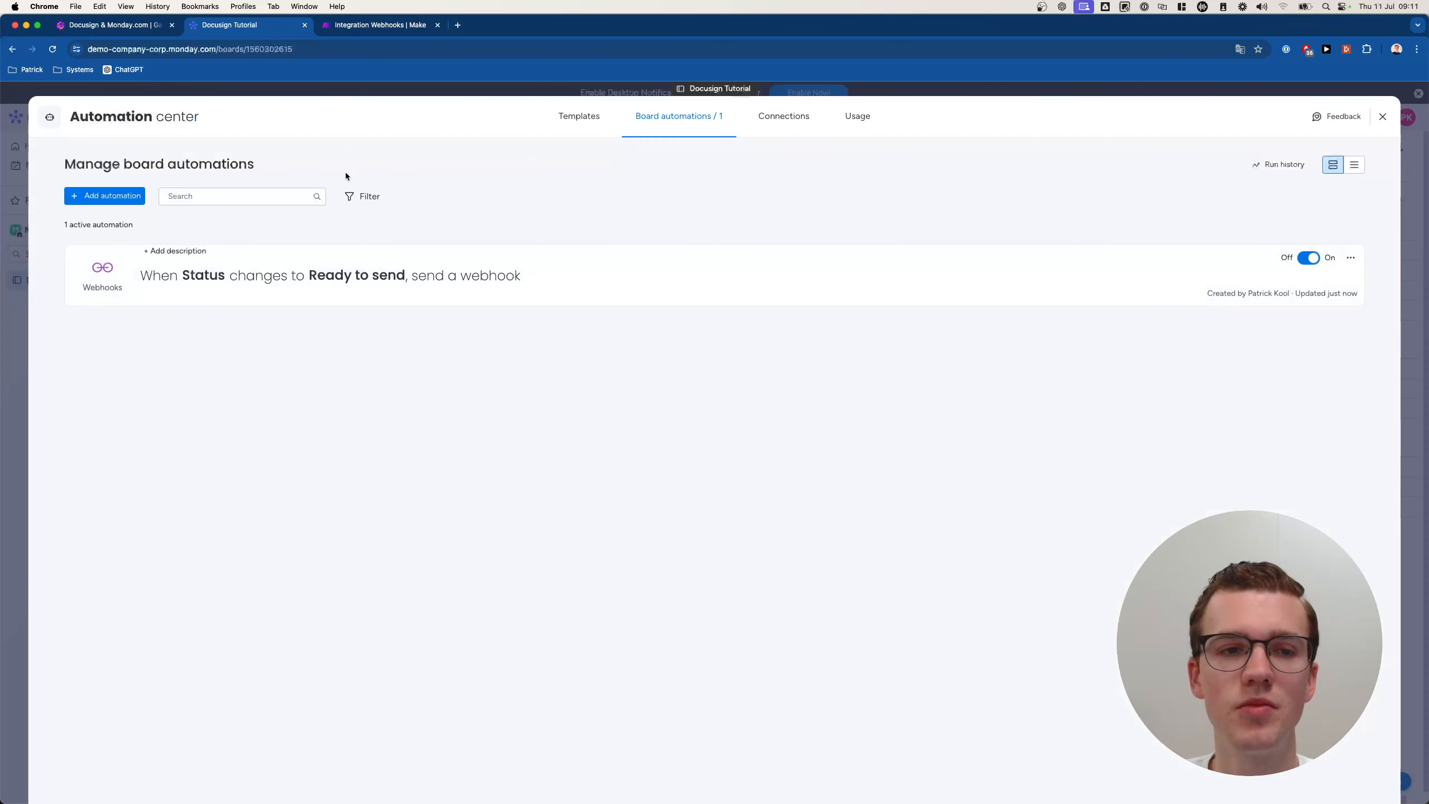
Start a new automation triggered when the Send Document button is clicked.
left_click(107, 195)
left_click(432, 198)
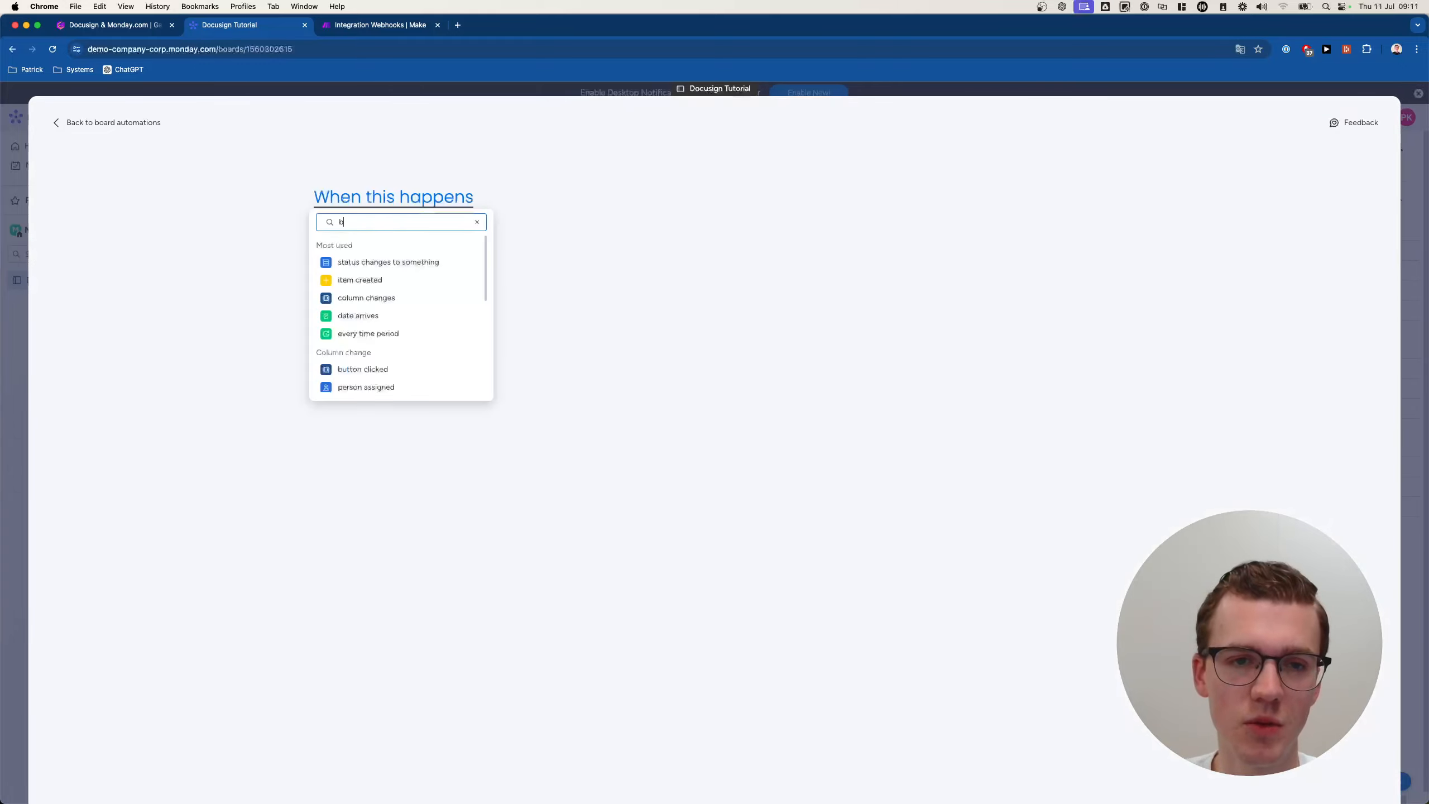
left_click(405, 261)
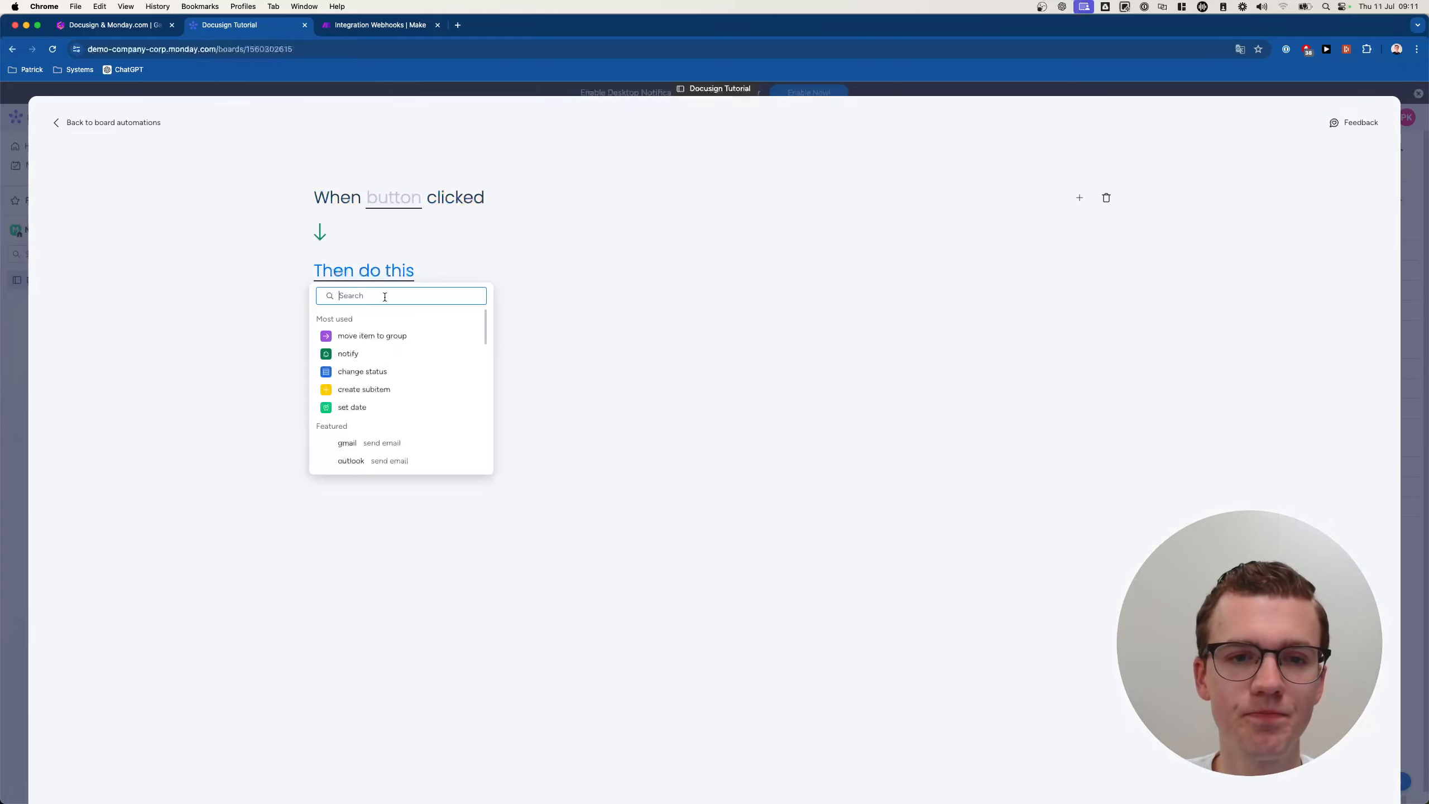
left_click(376, 200)
left_click(409, 246)
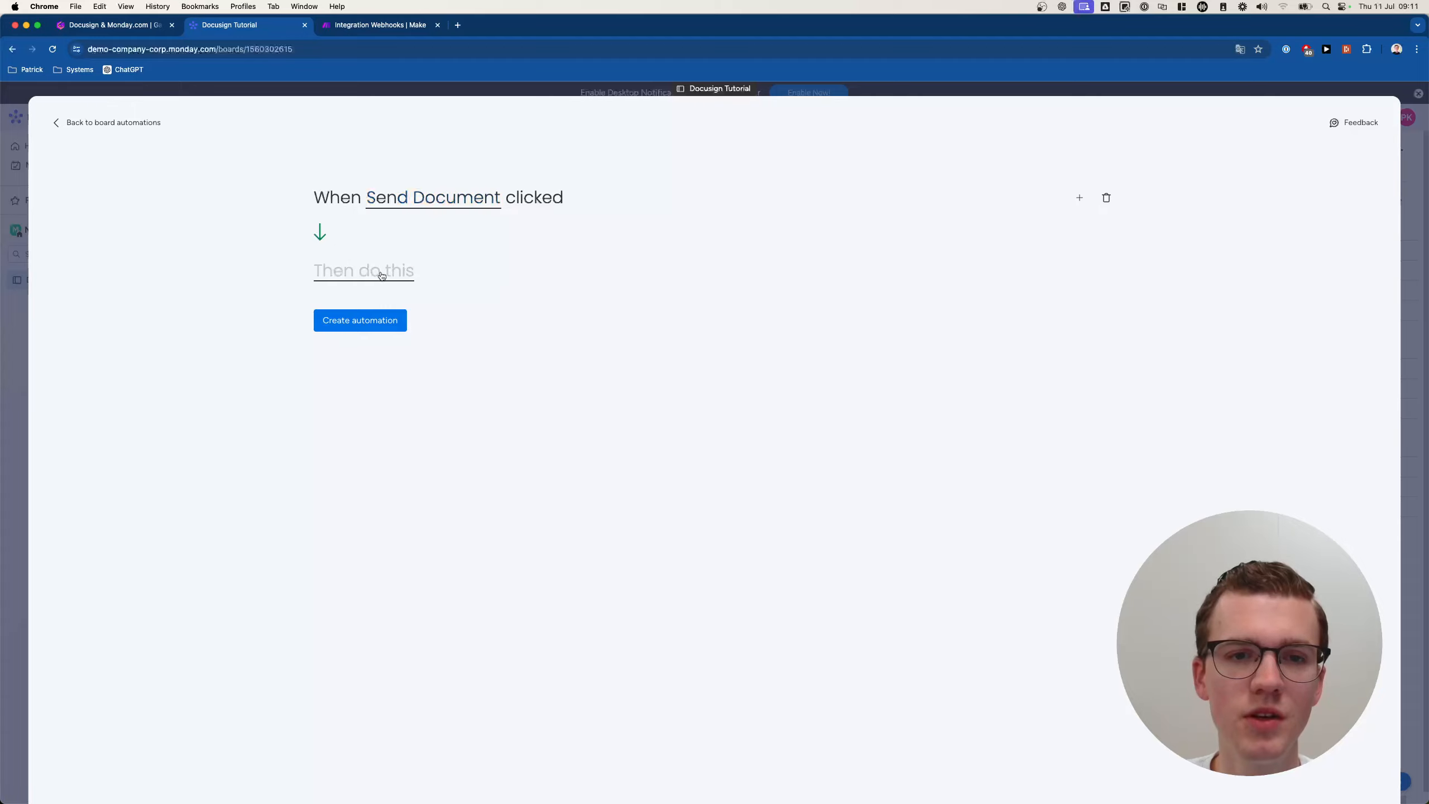
Add an action setting Status to Ready to send and create the automation.
type("stat")
left_click(373, 332)
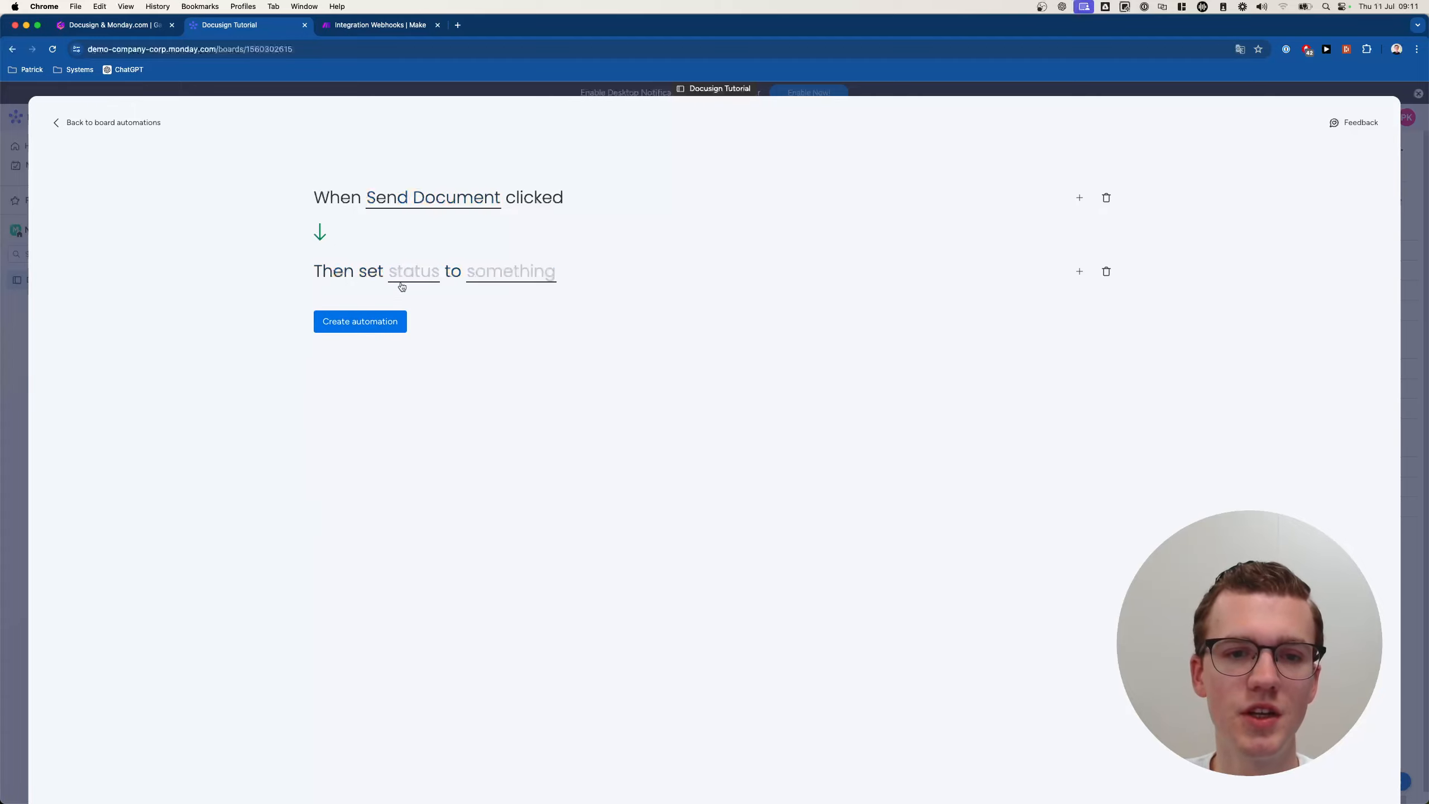
left_click(414, 272)
left_click(456, 319)
left_click(500, 285)
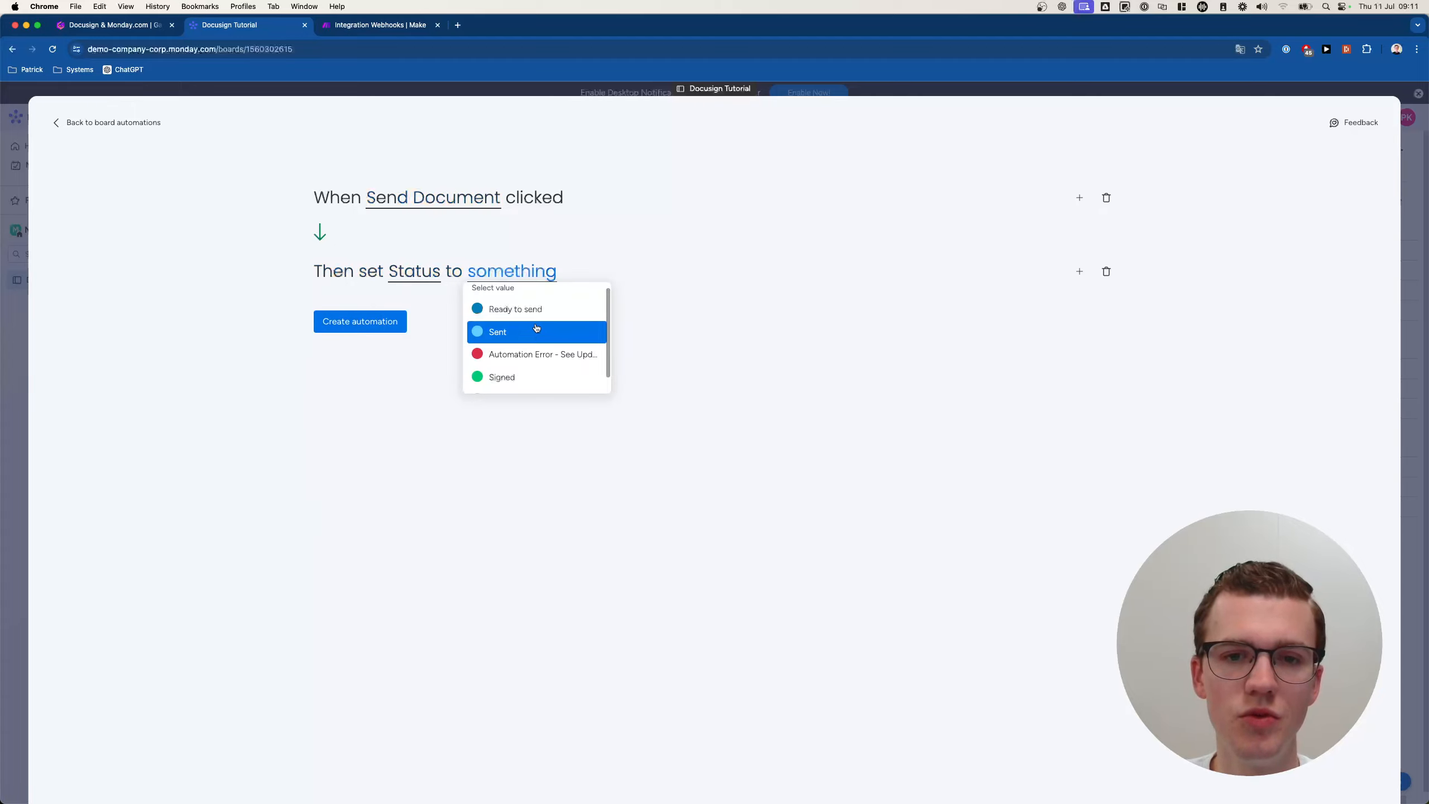
left_click(541, 309)
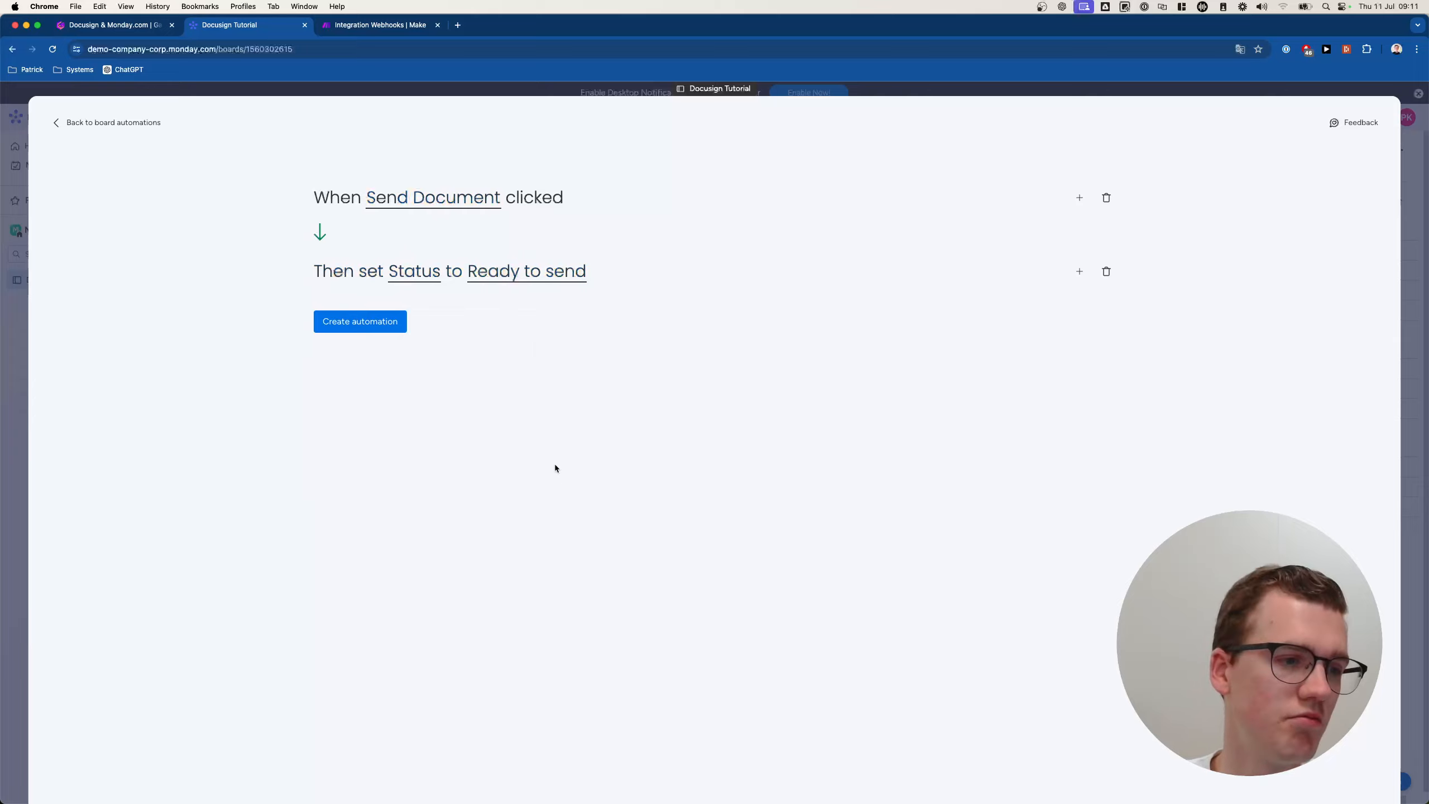
left_click(387, 330)
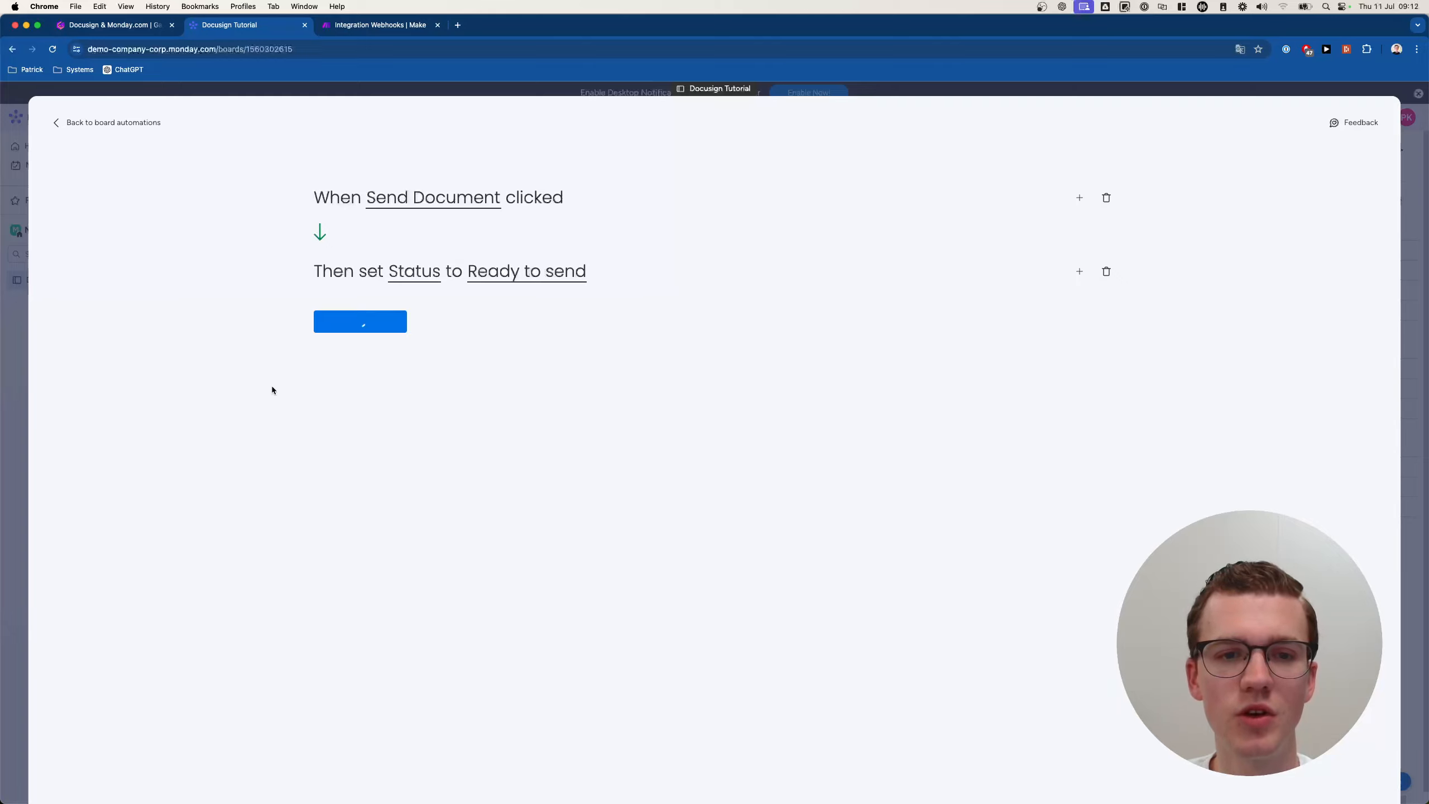
left_click(392, 24)
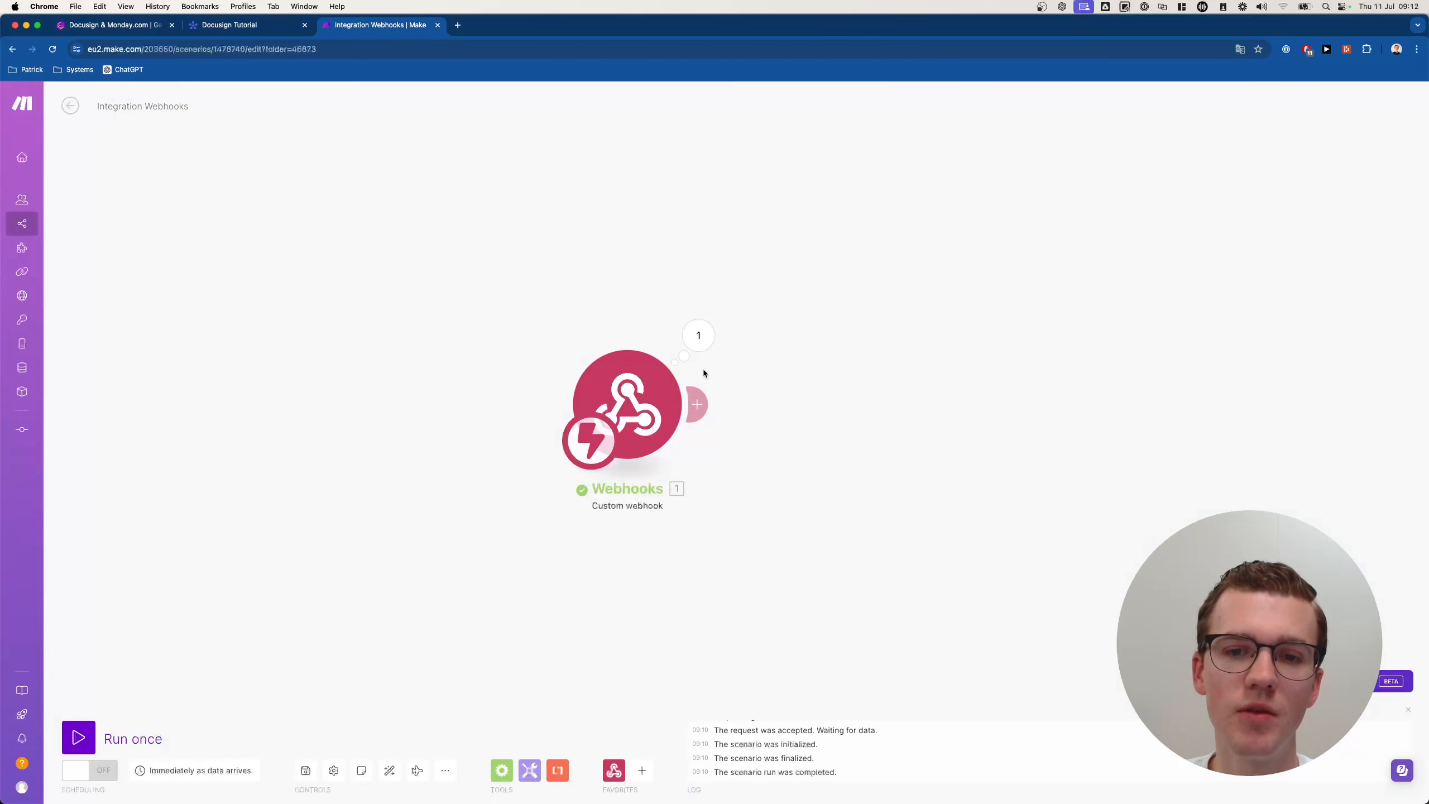
Run the scenario once and press Send Document on Test Item to fire the webhook.
left_click(78, 738)
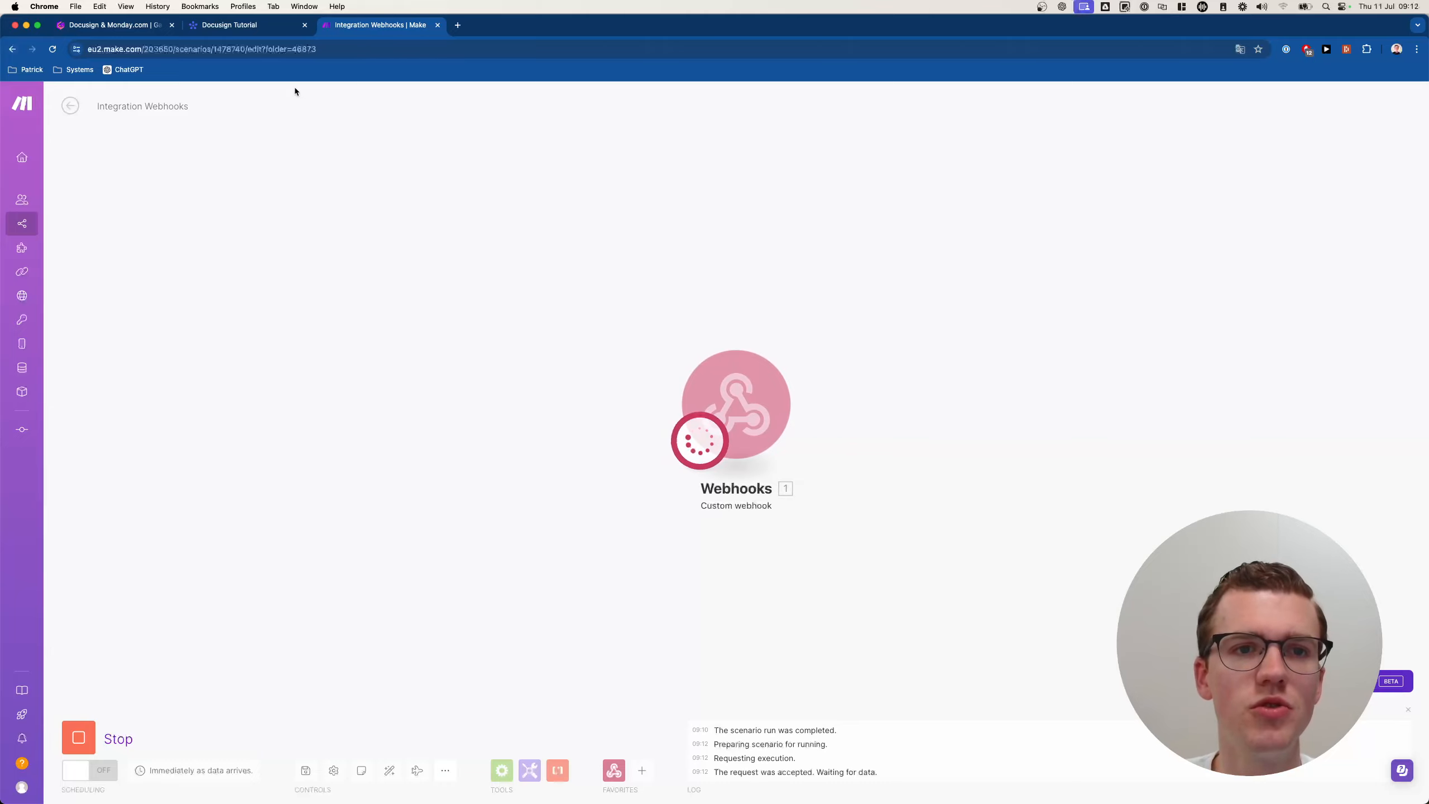
left_click(276, 25)
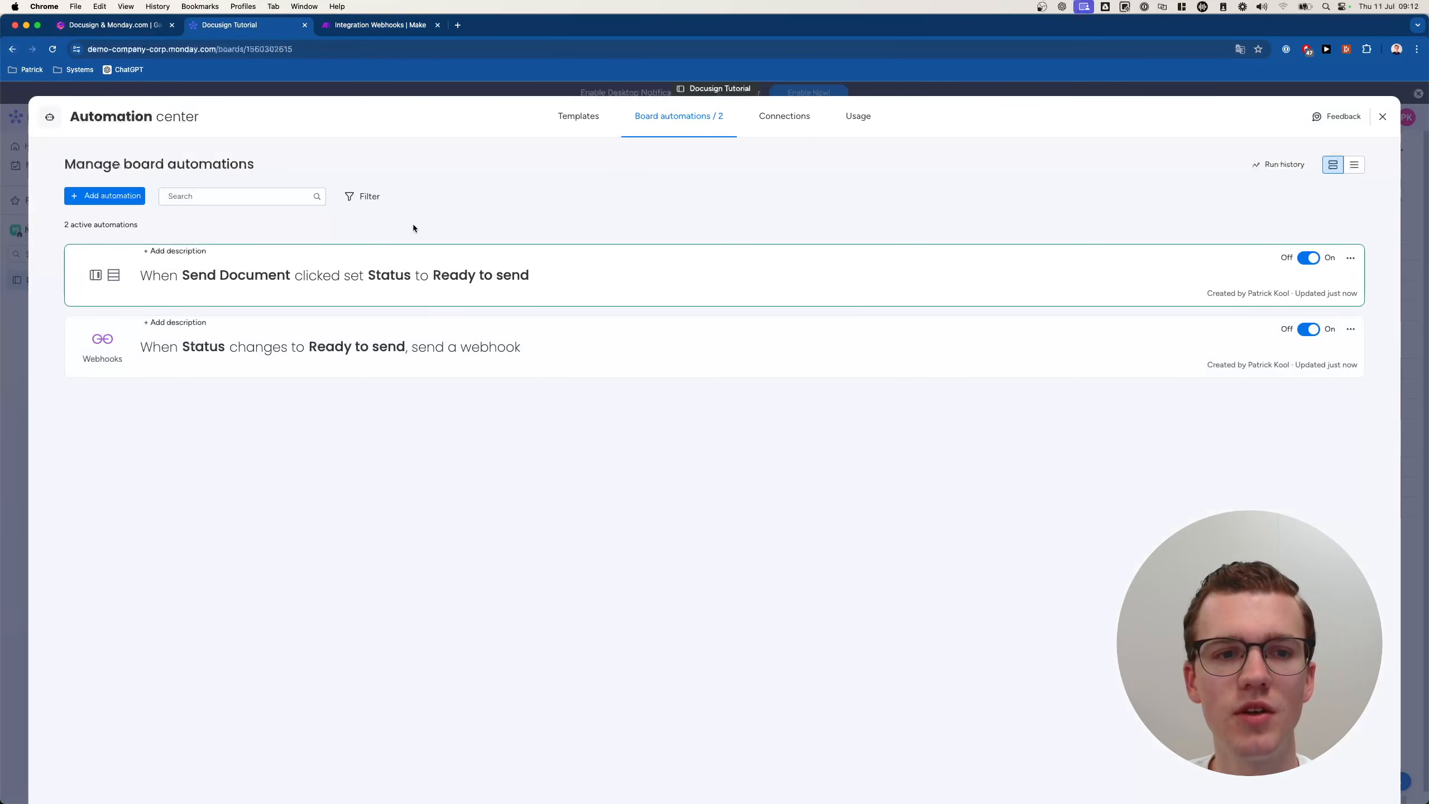
left_click(15, 260)
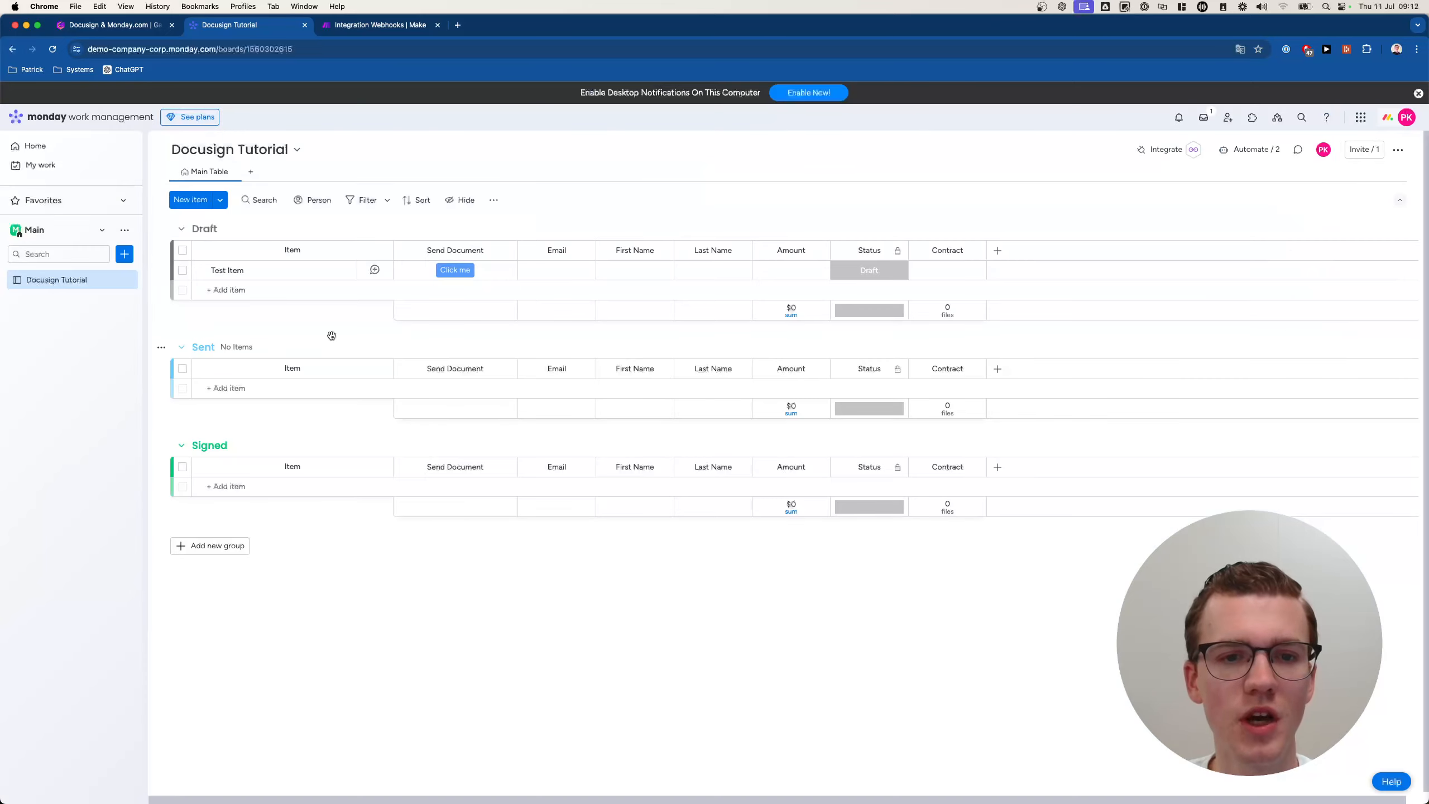
left_click(473, 271)
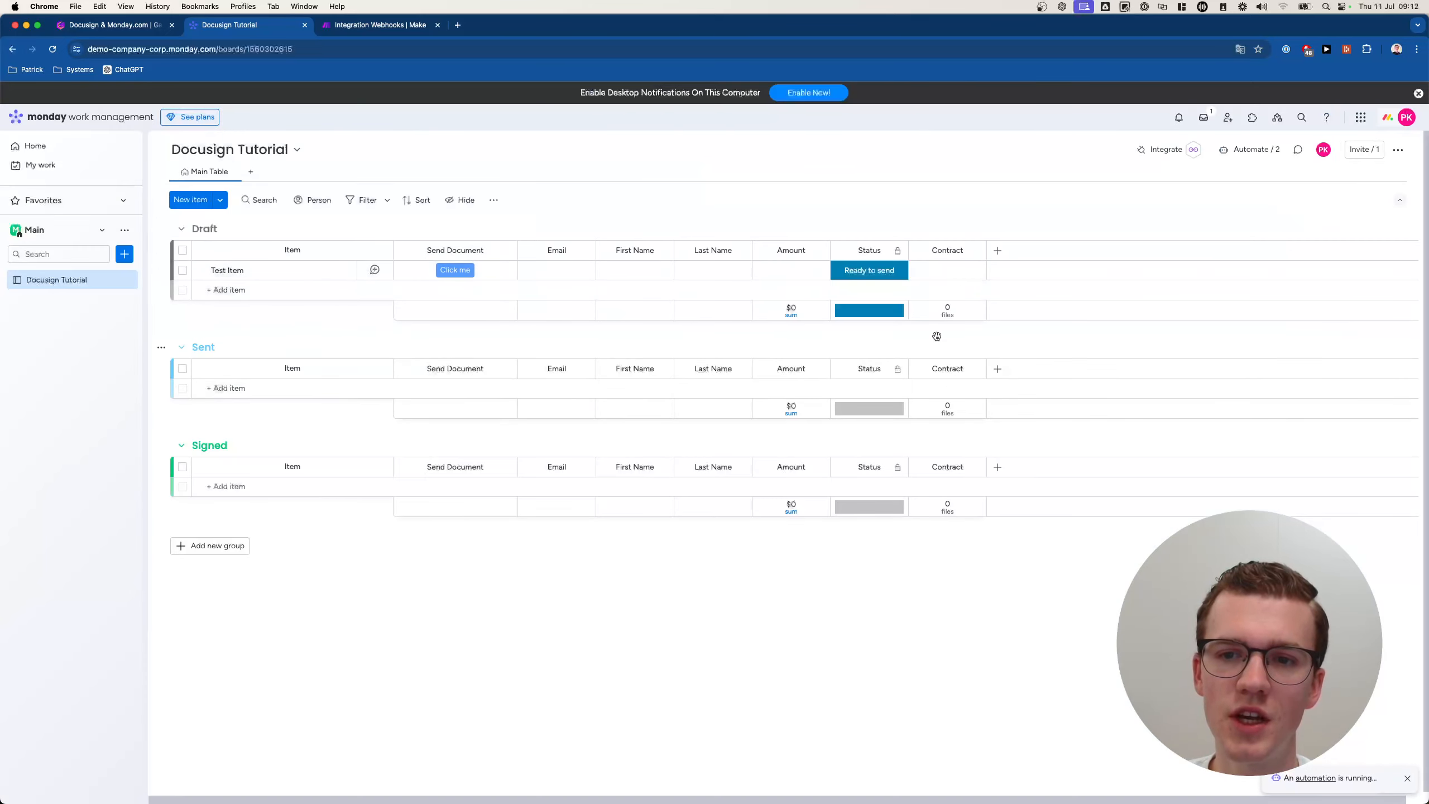
left_click(380, 25)
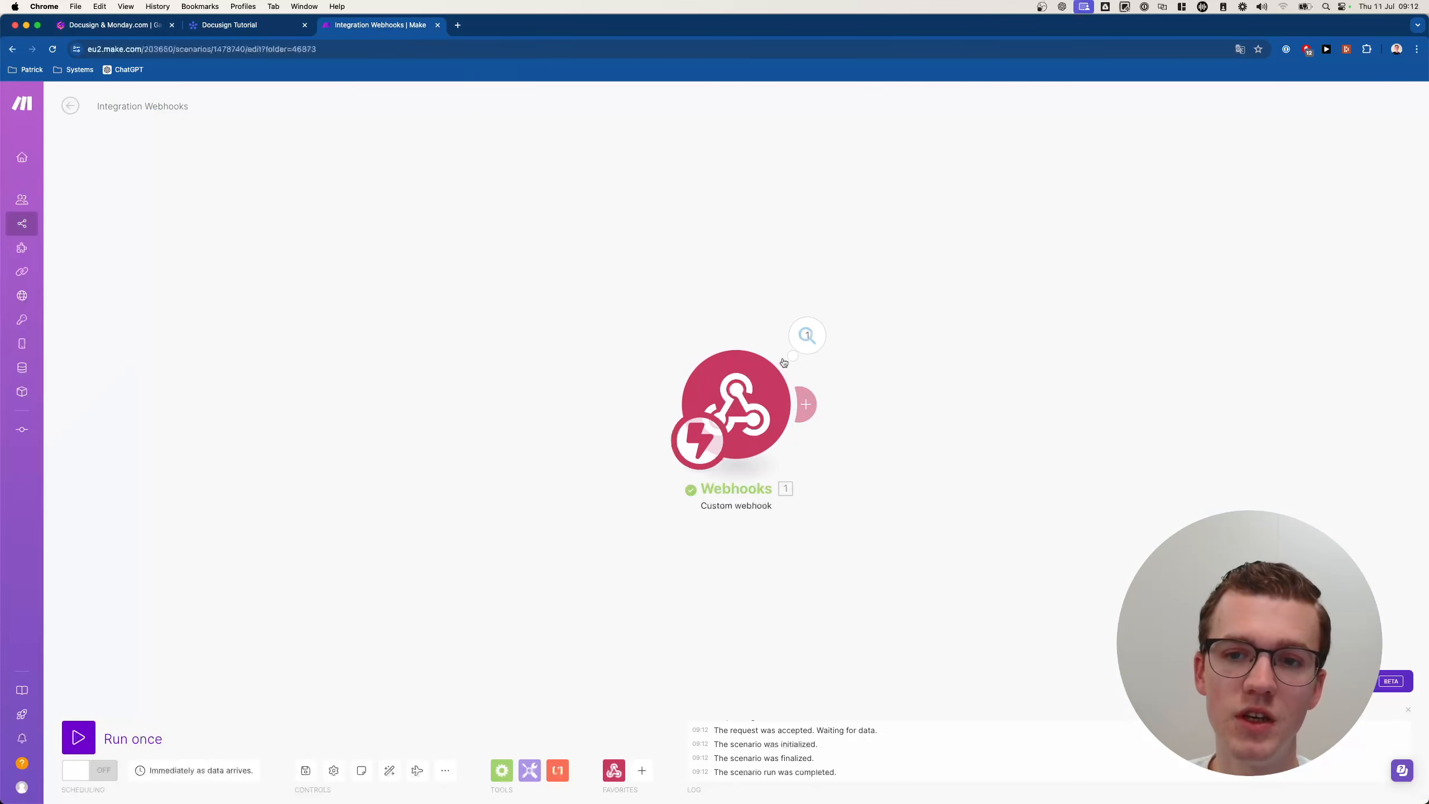
Inspect the event fields the Custom webhook received in its output bundle.
left_click(803, 336)
left_click(890, 363)
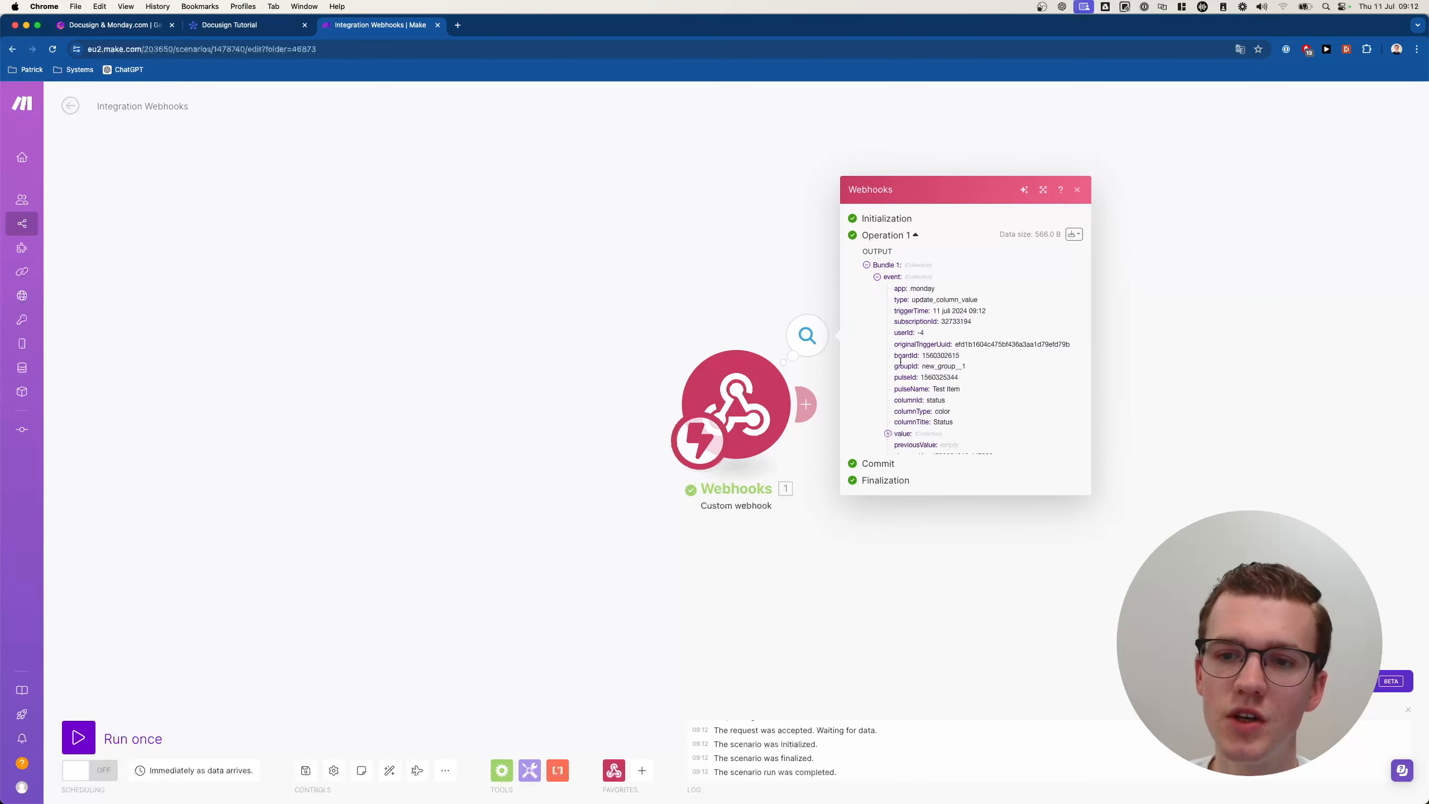
left_click_drag(895, 270, 899, 421)
left_click(917, 403)
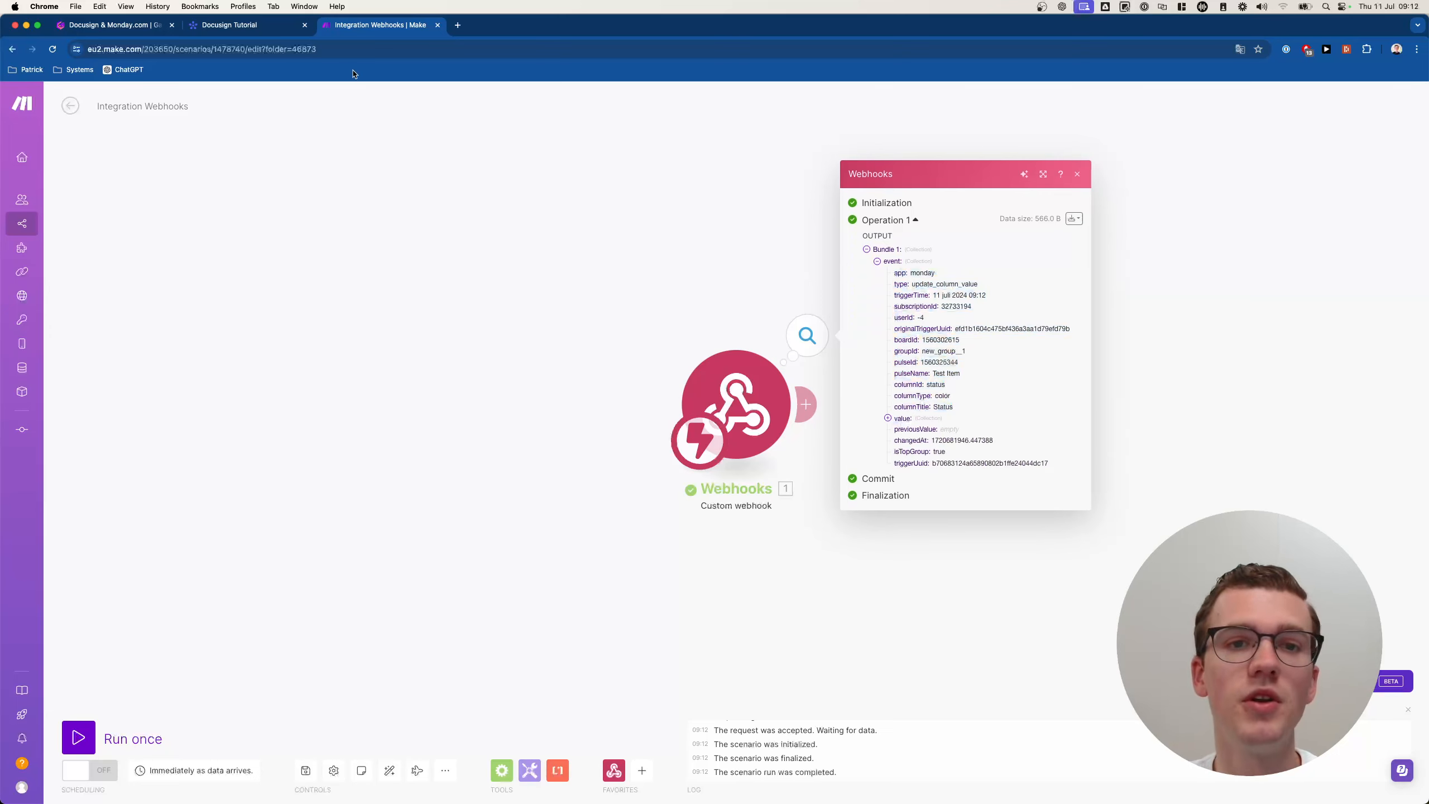
Press Send Document on Test Item again and check its status options, leaving them unchanged.
left_click(260, 32)
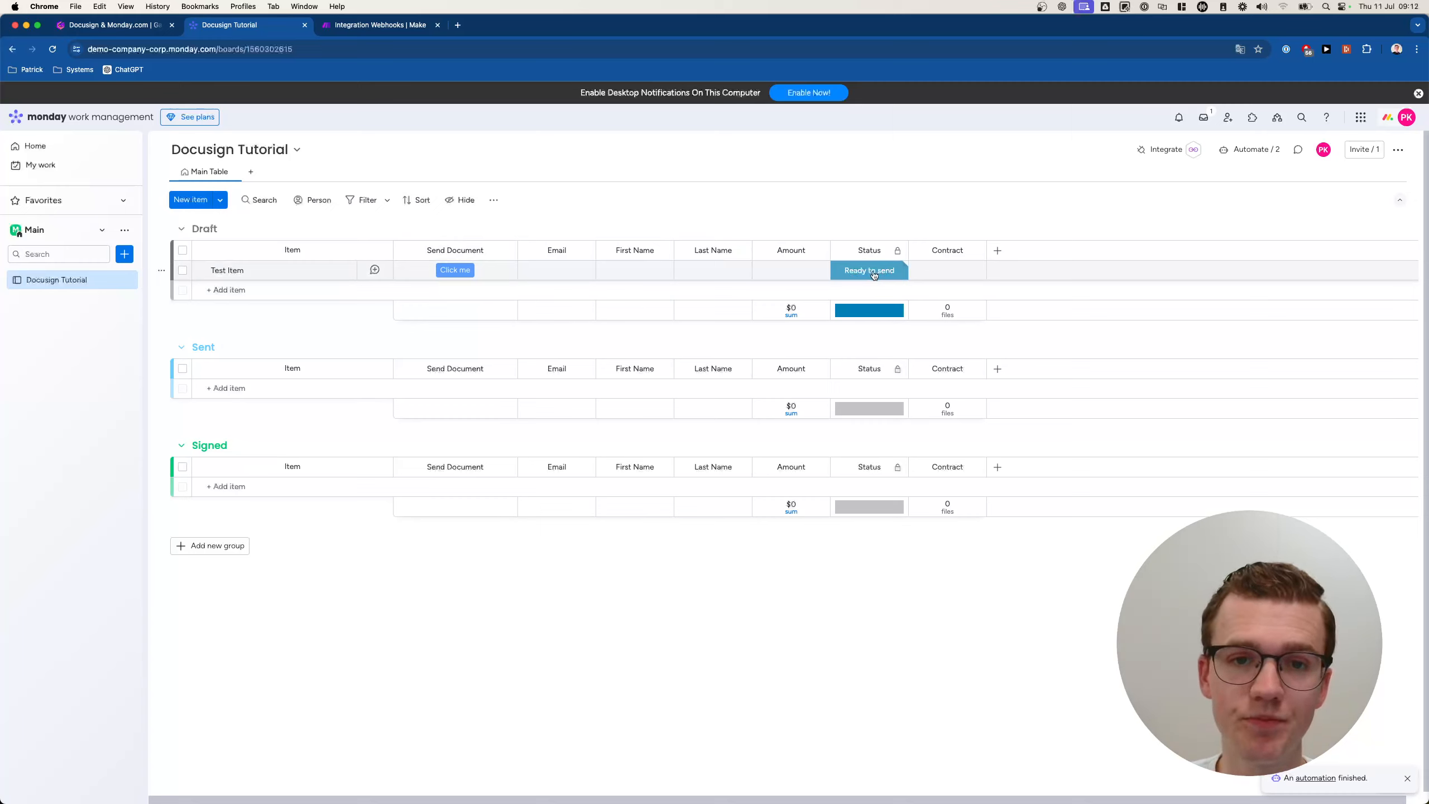
left_click(453, 271)
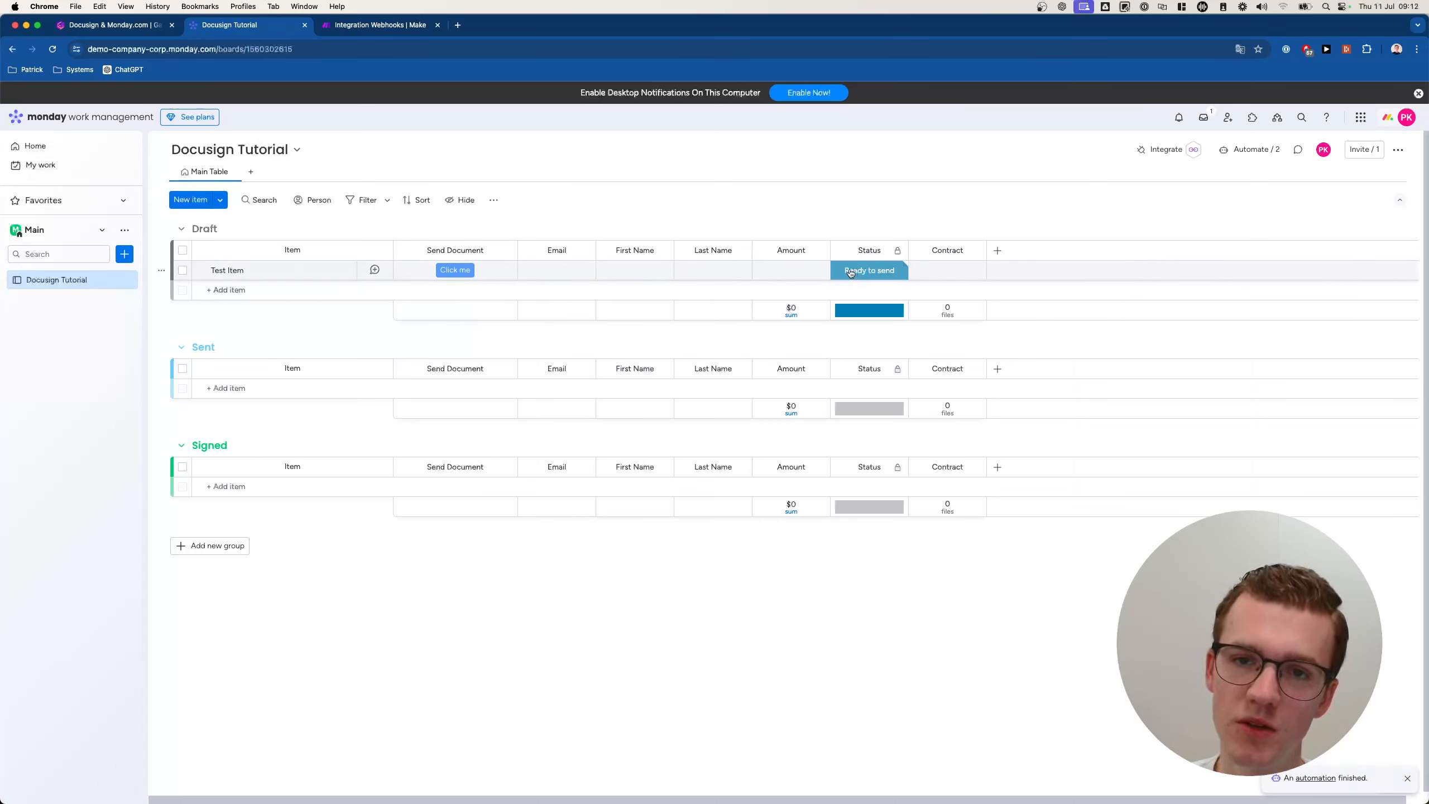
left_click(851, 273)
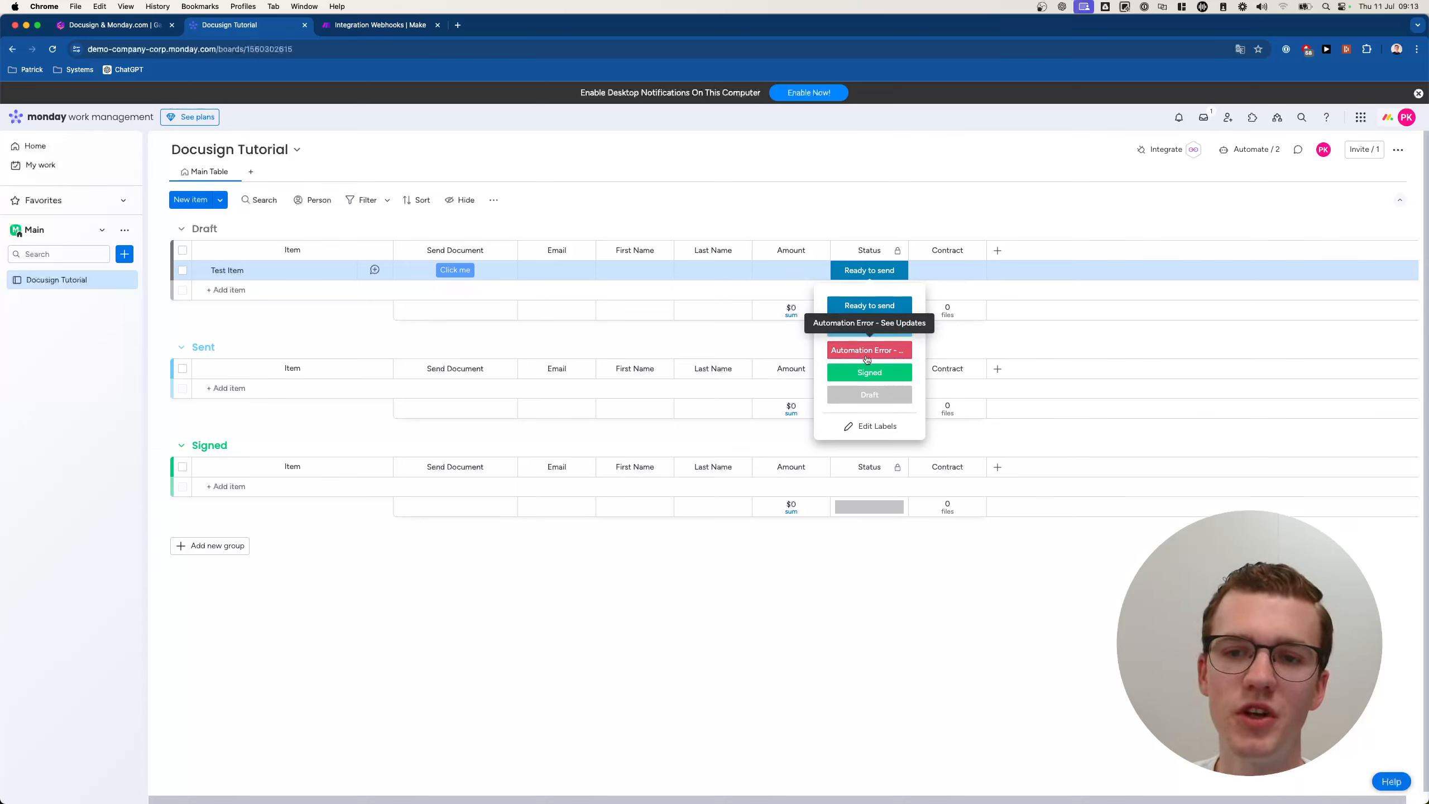
left_click(682, 189)
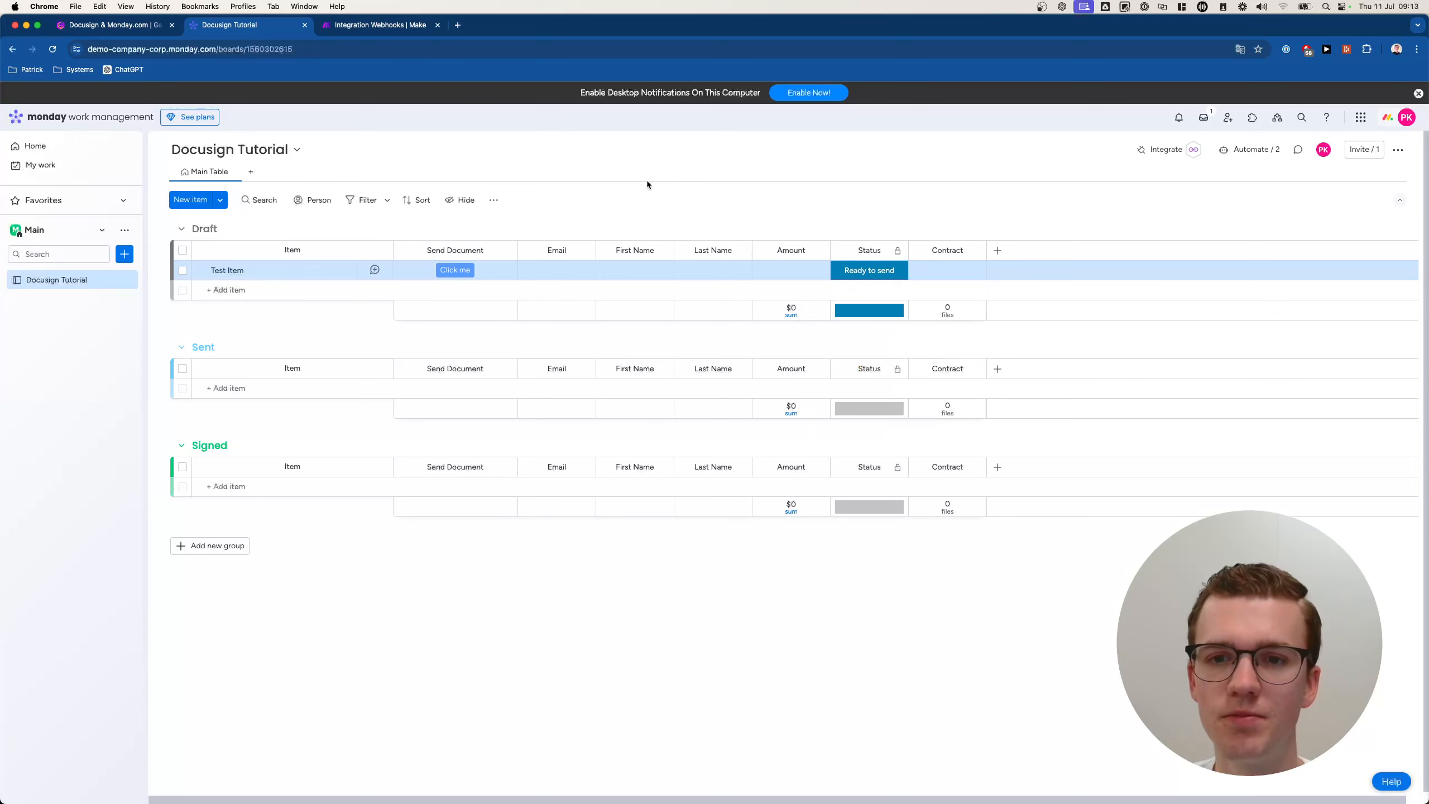
left_click(385, 25)
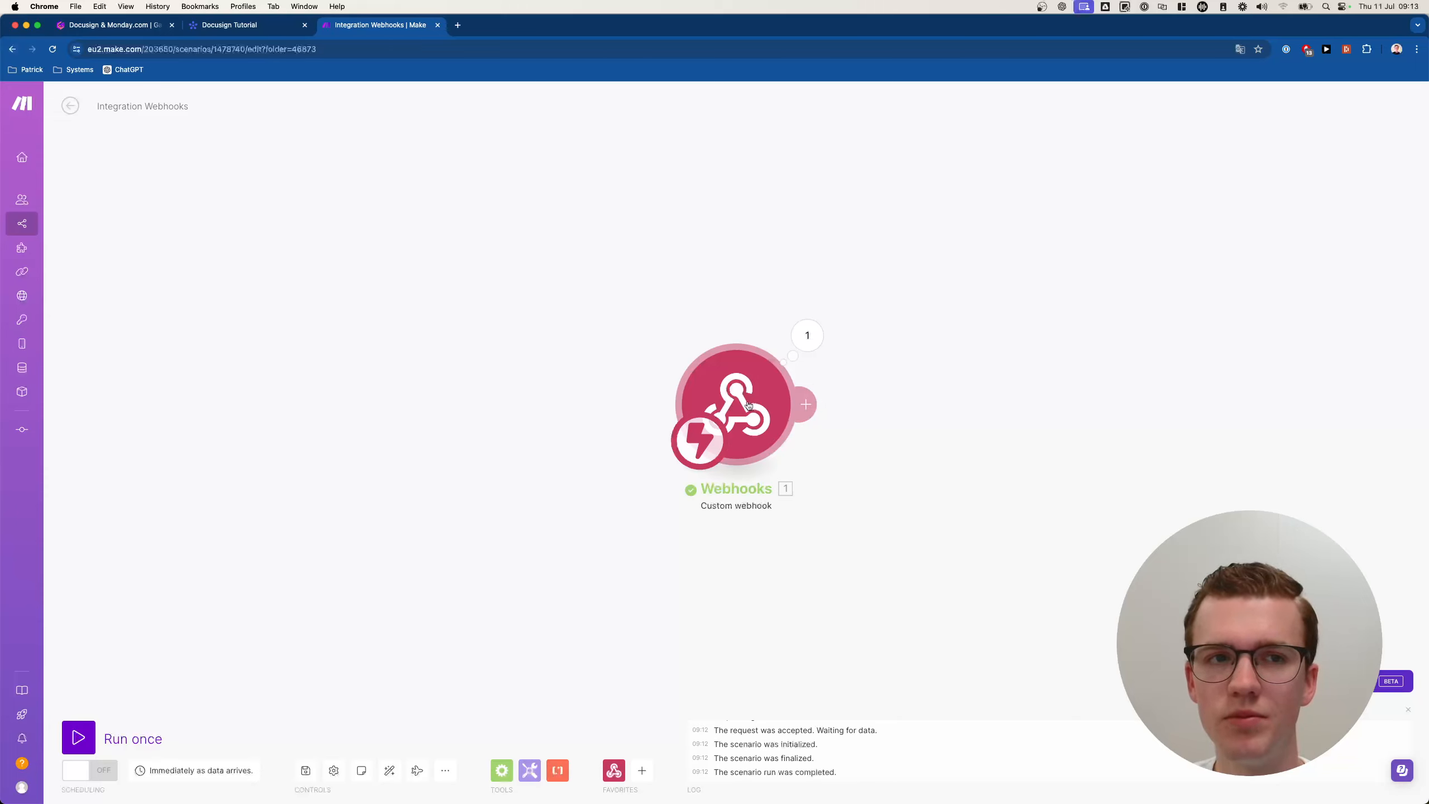
Add a Monday module after the webhook, filtering by 'item' to pick Get an Item.
left_click(964, 395)
type("monday")
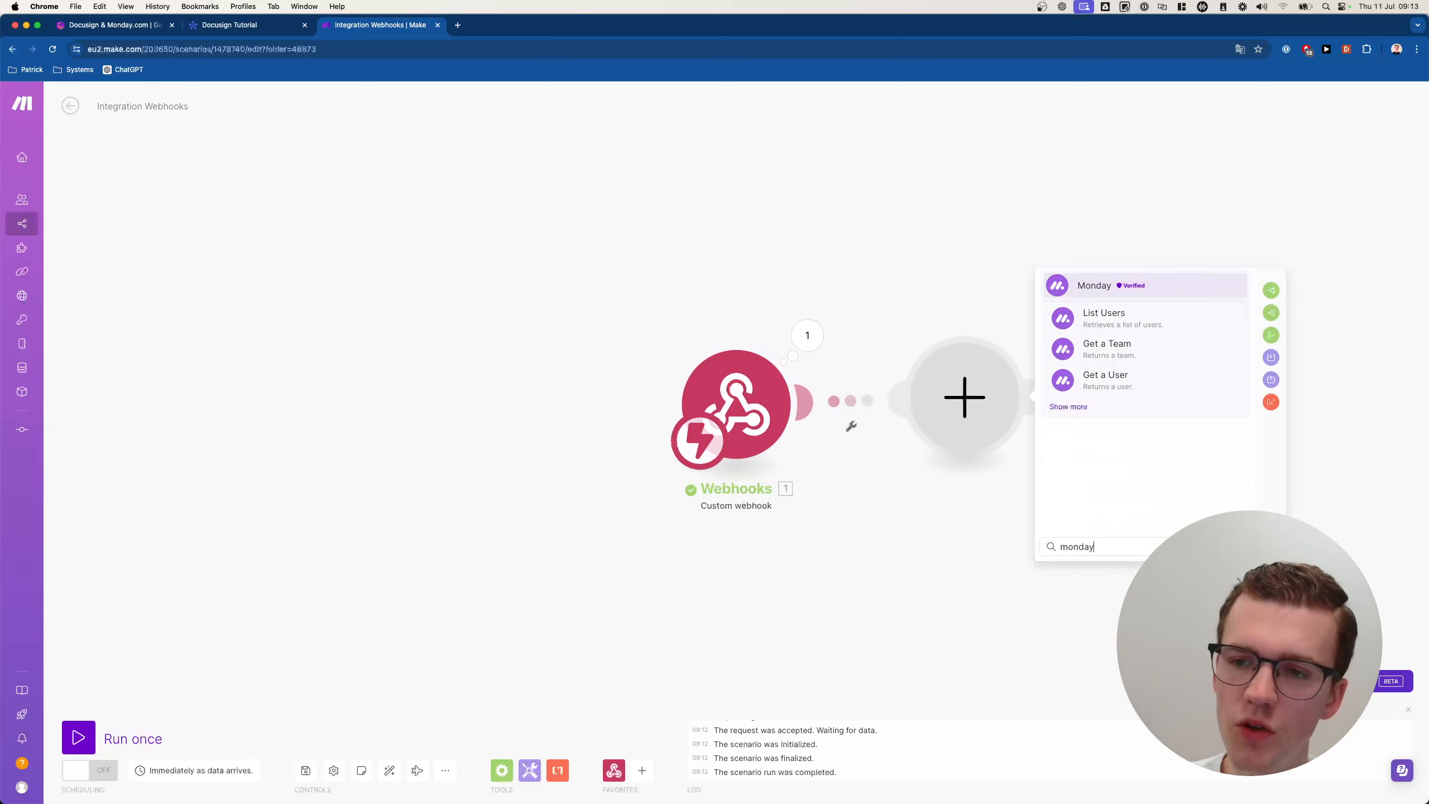
left_click(834, 285)
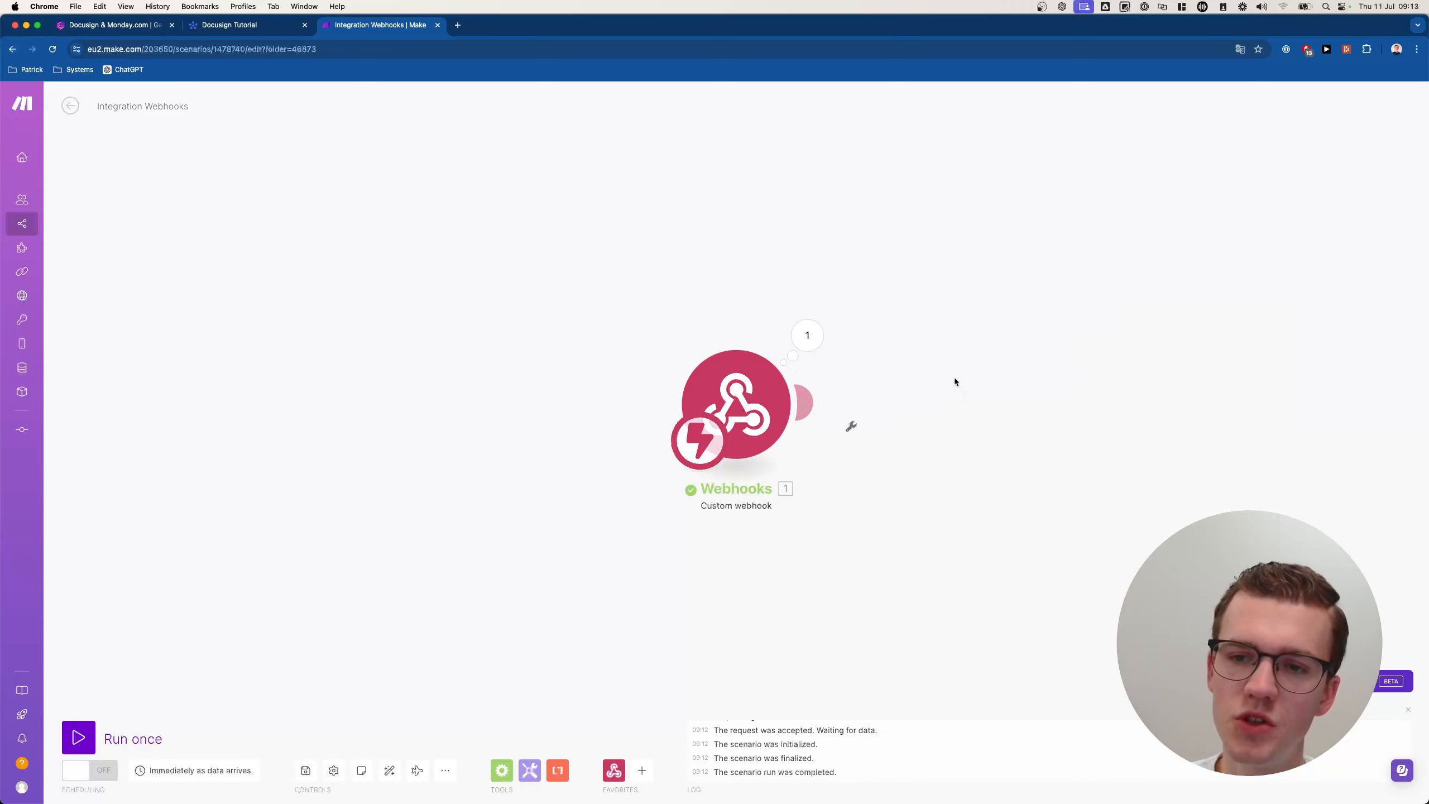
left_click(969, 389)
type("m")
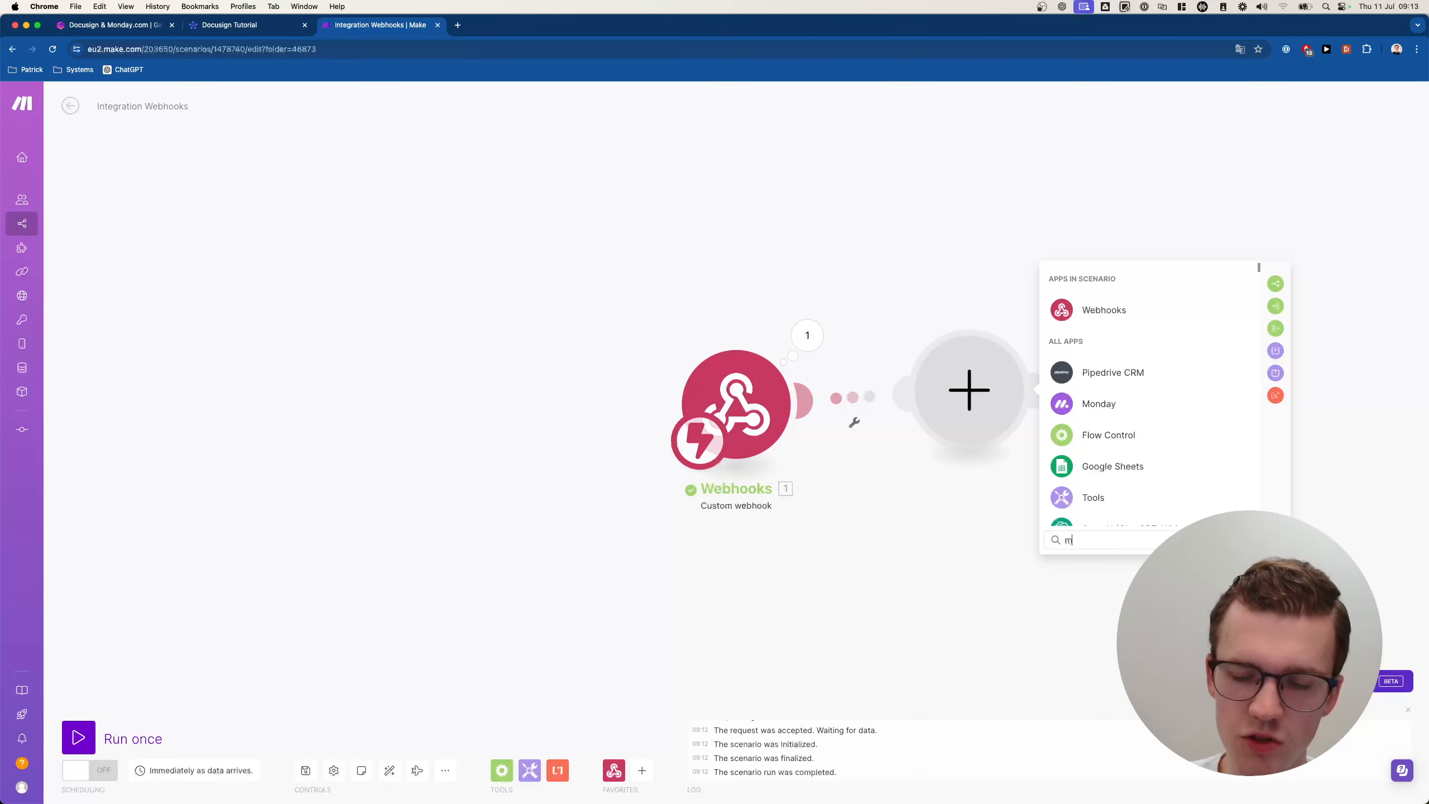
type("onday")
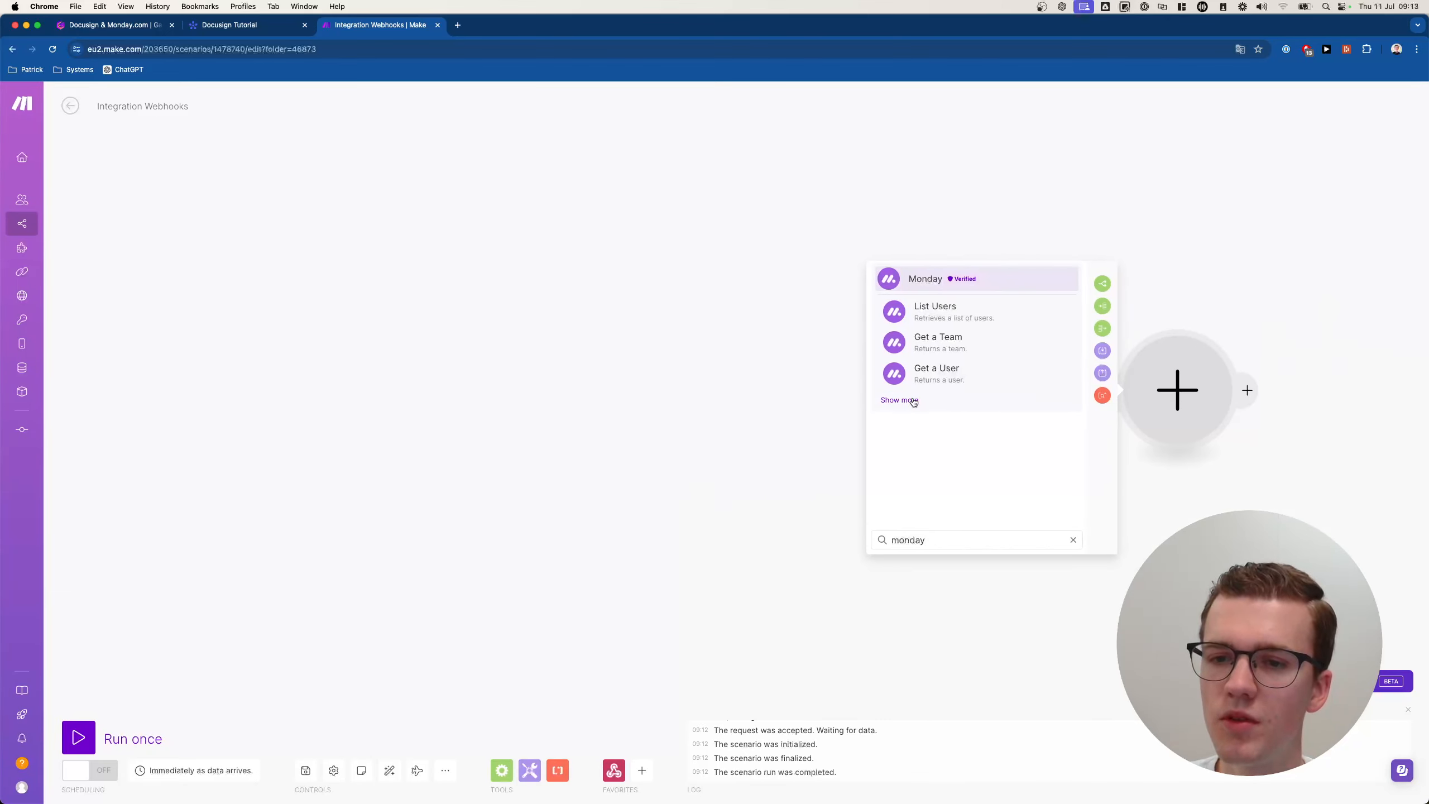
left_click(902, 400)
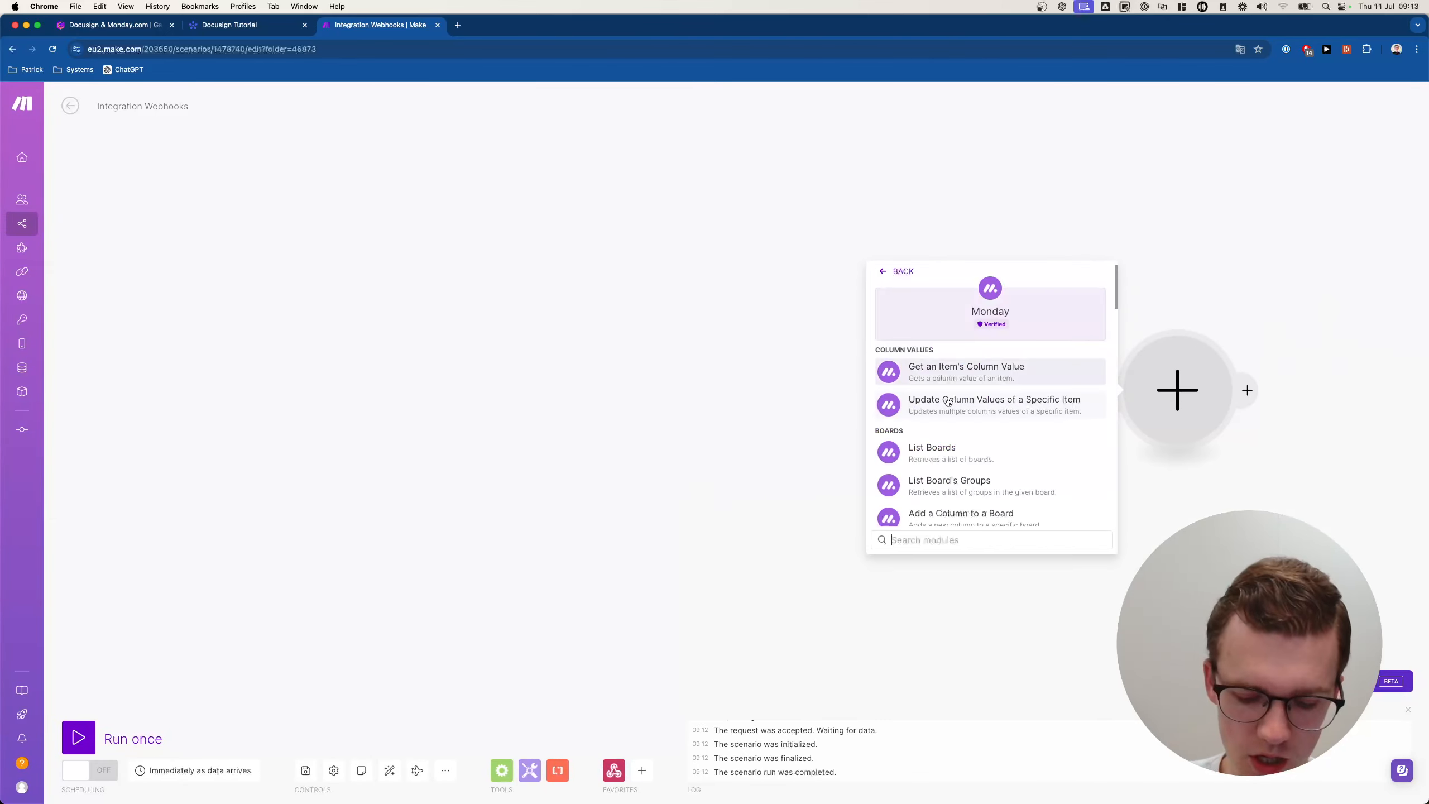
type("item")
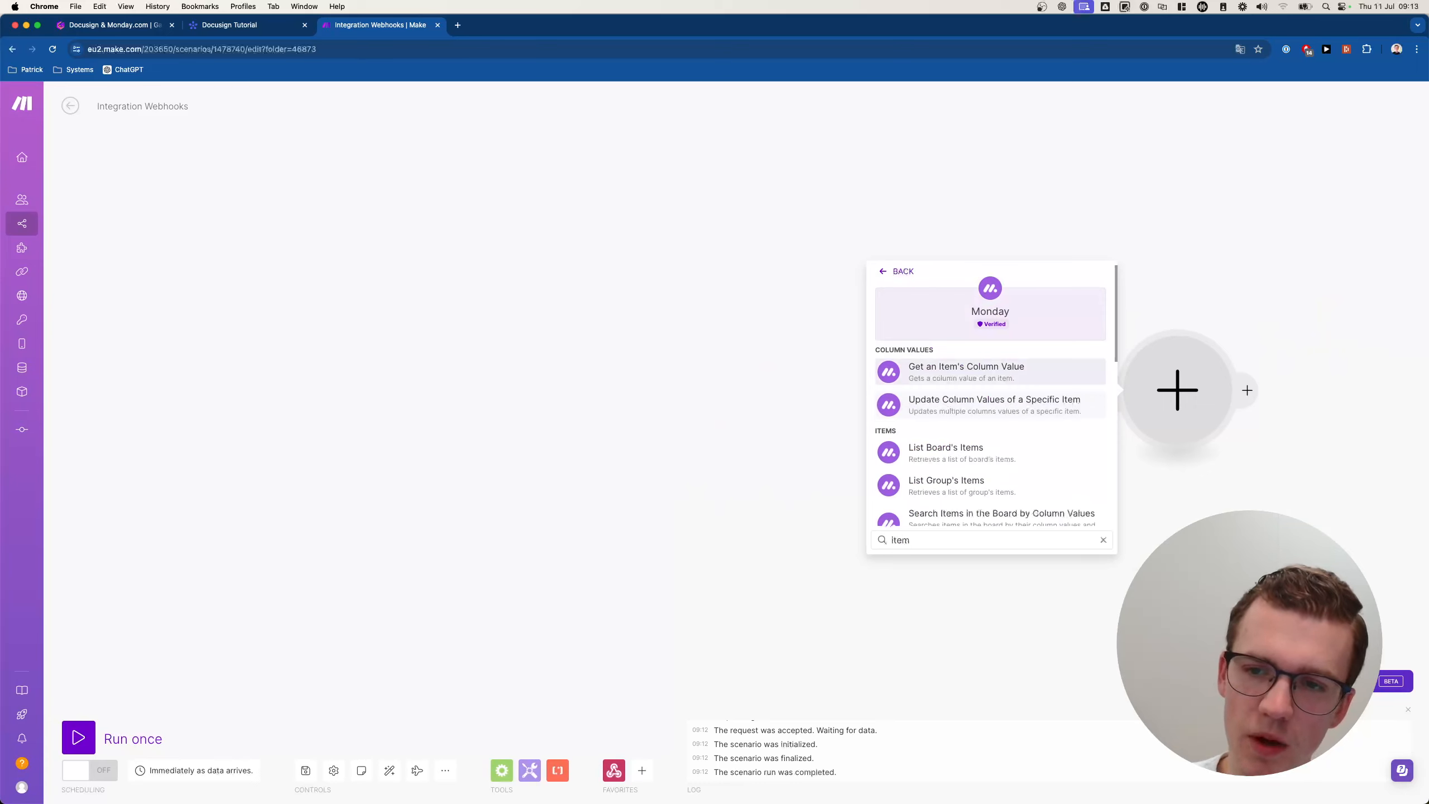
scroll(986, 420, "down", 3)
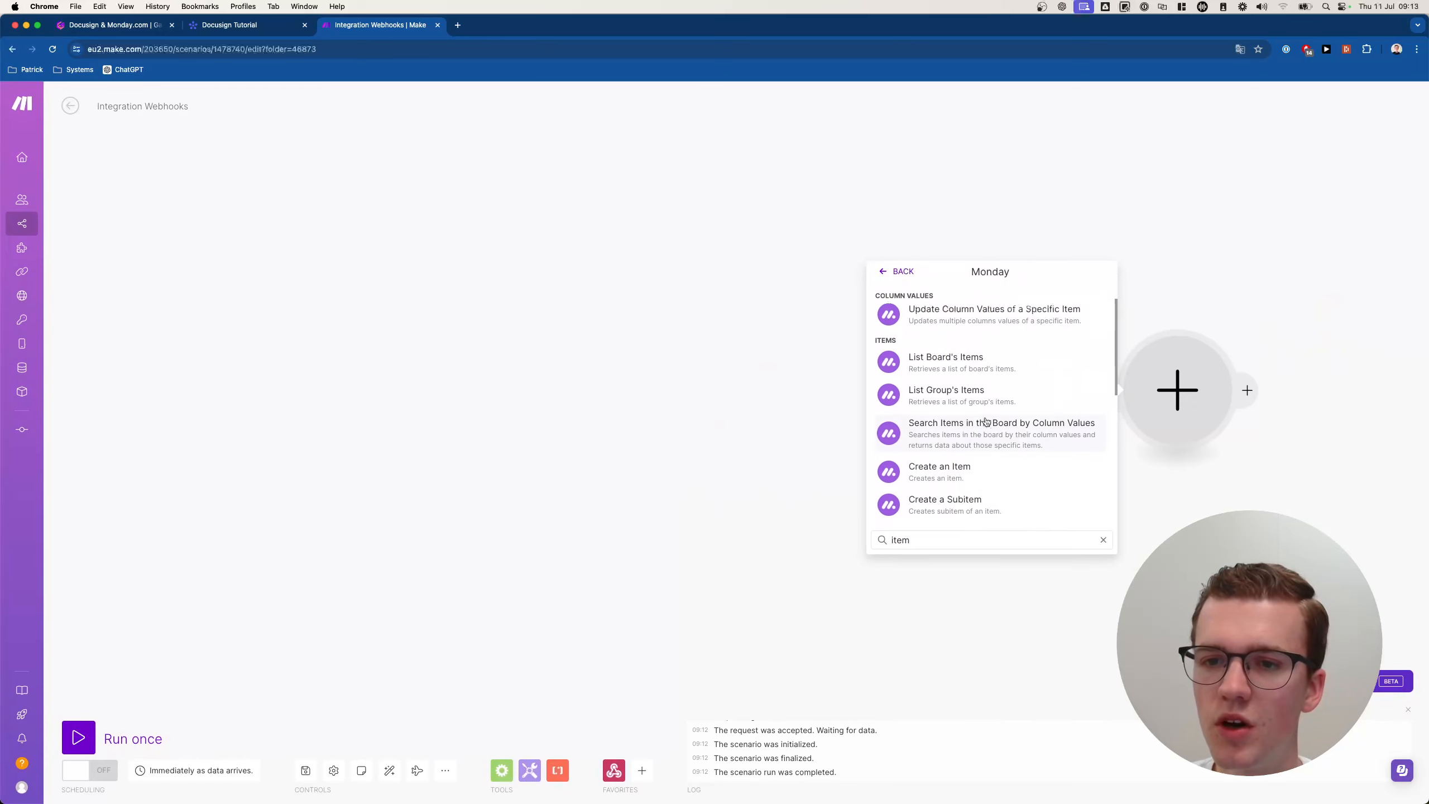
scroll(984, 419, "up", 3)
scroll(986, 421, "down", 6)
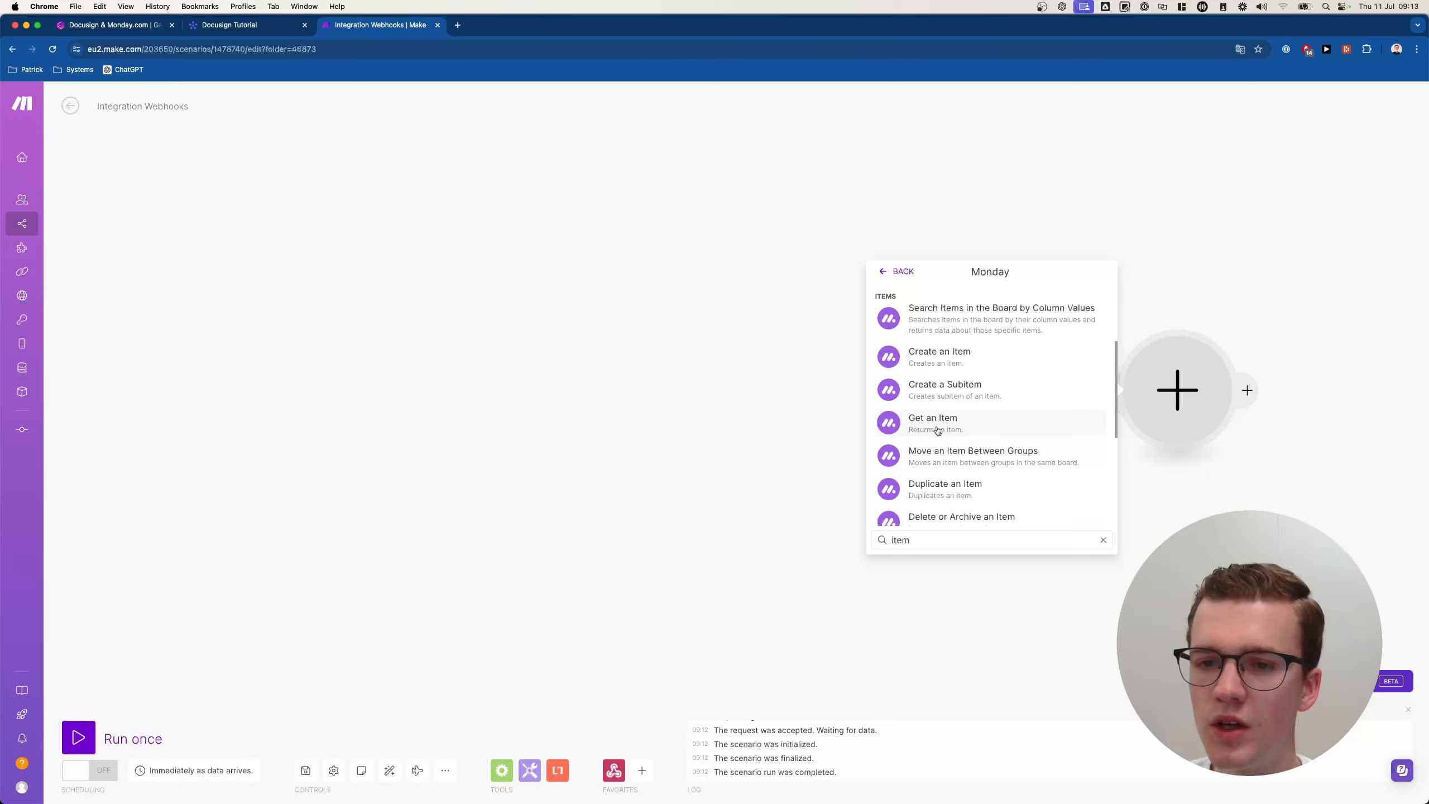
left_click(937, 430)
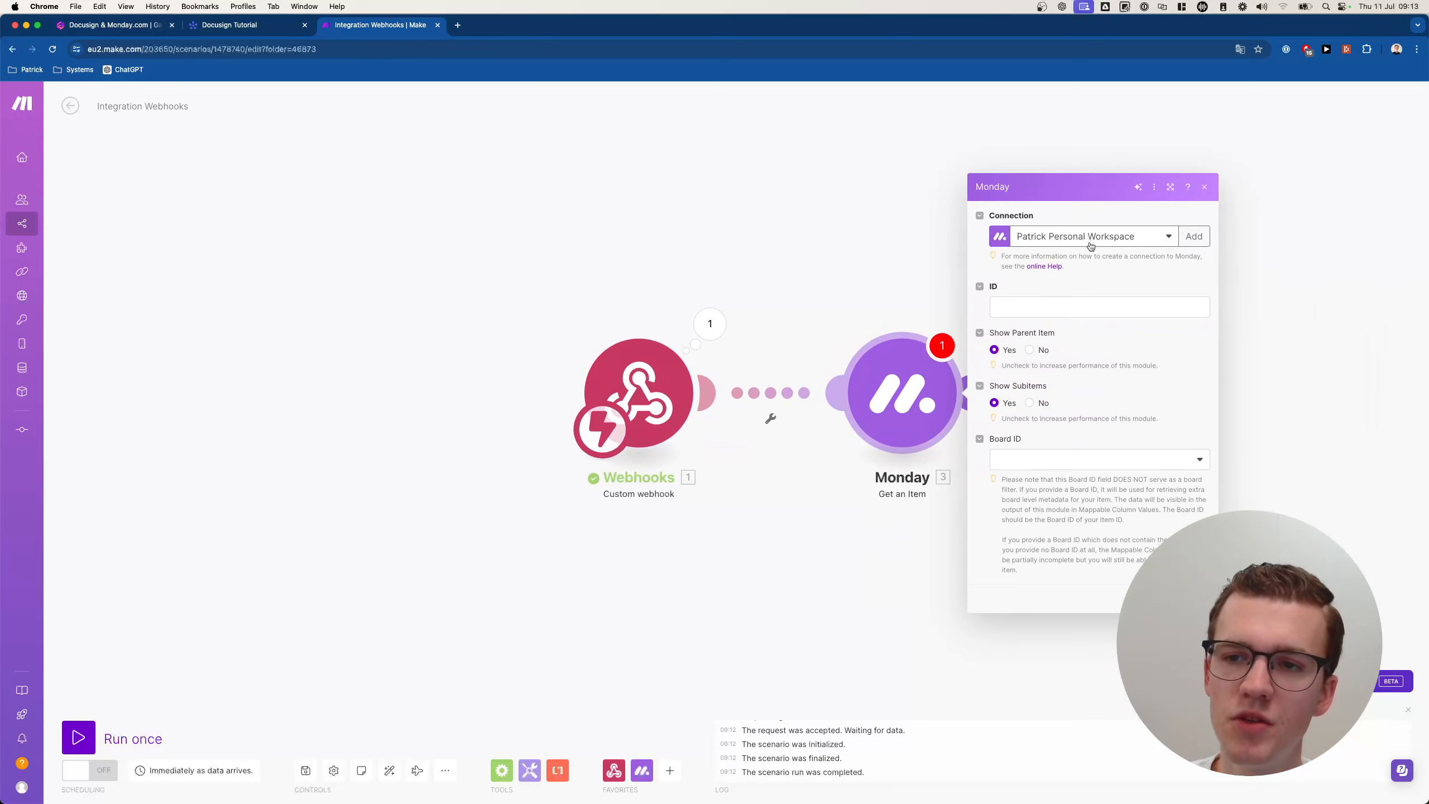
Add a new monday.com connection named after the demo account, then go to the Docusign Tutorial board.
left_click(1195, 237)
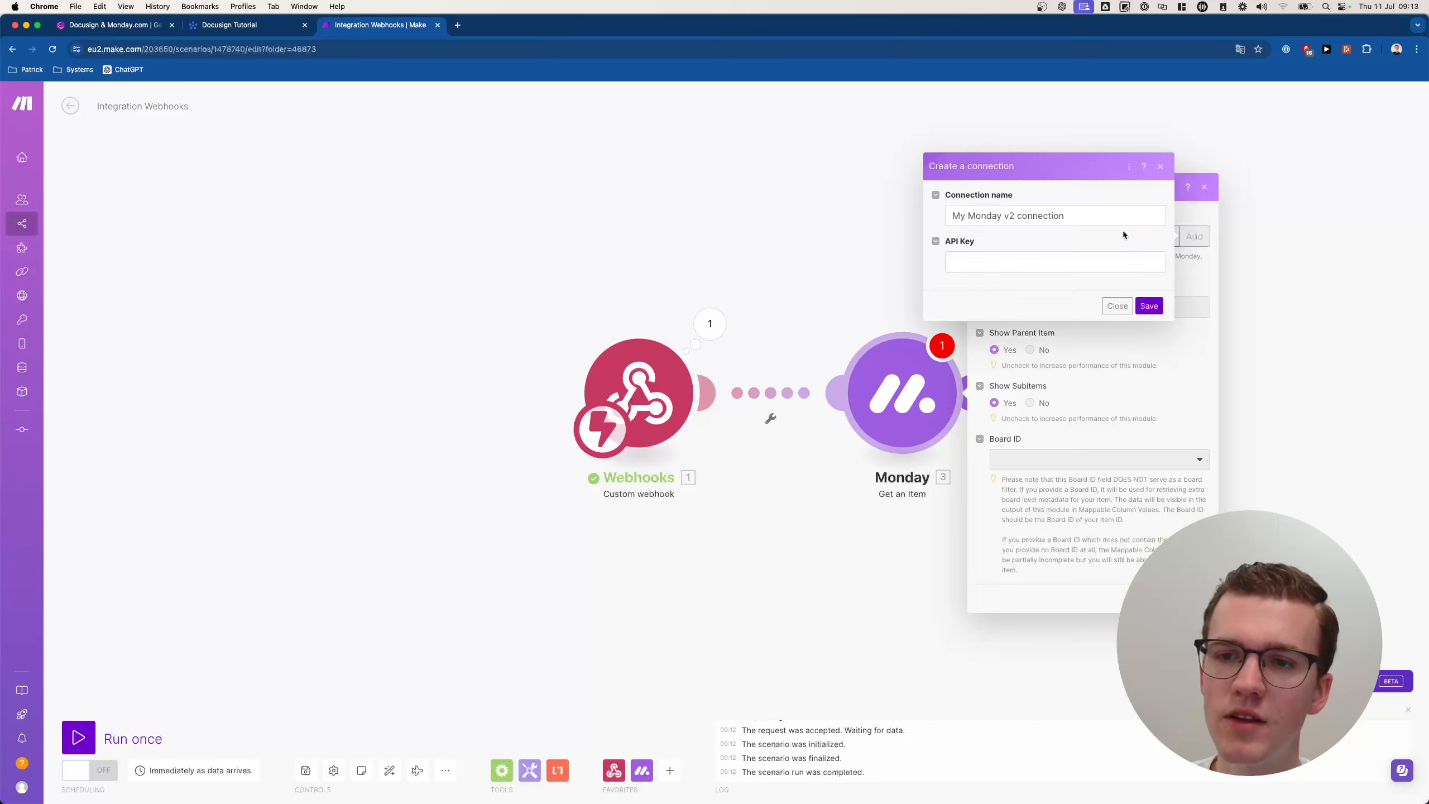
left_click(1126, 216)
key("super+a")
type("Patrick")
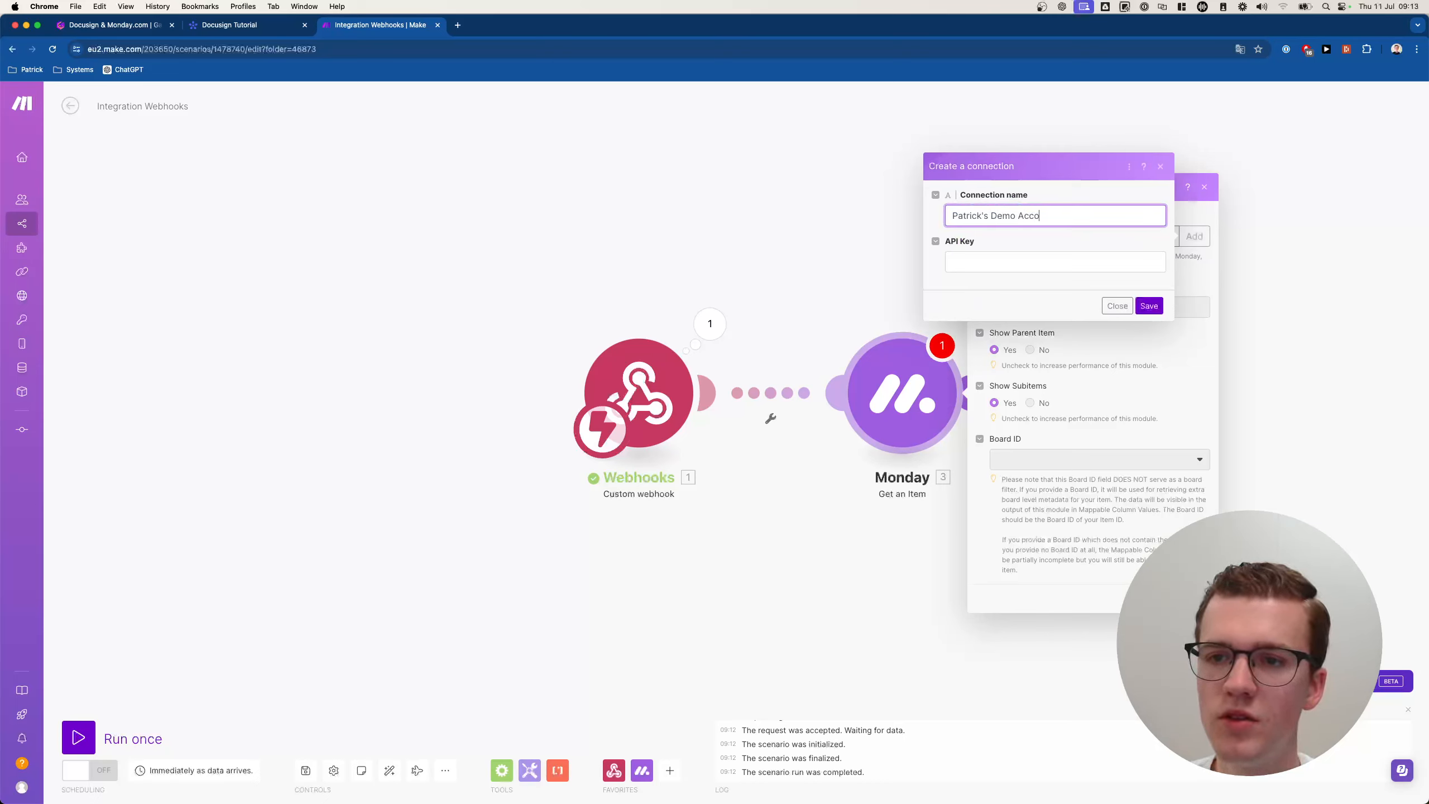
key("Tab")
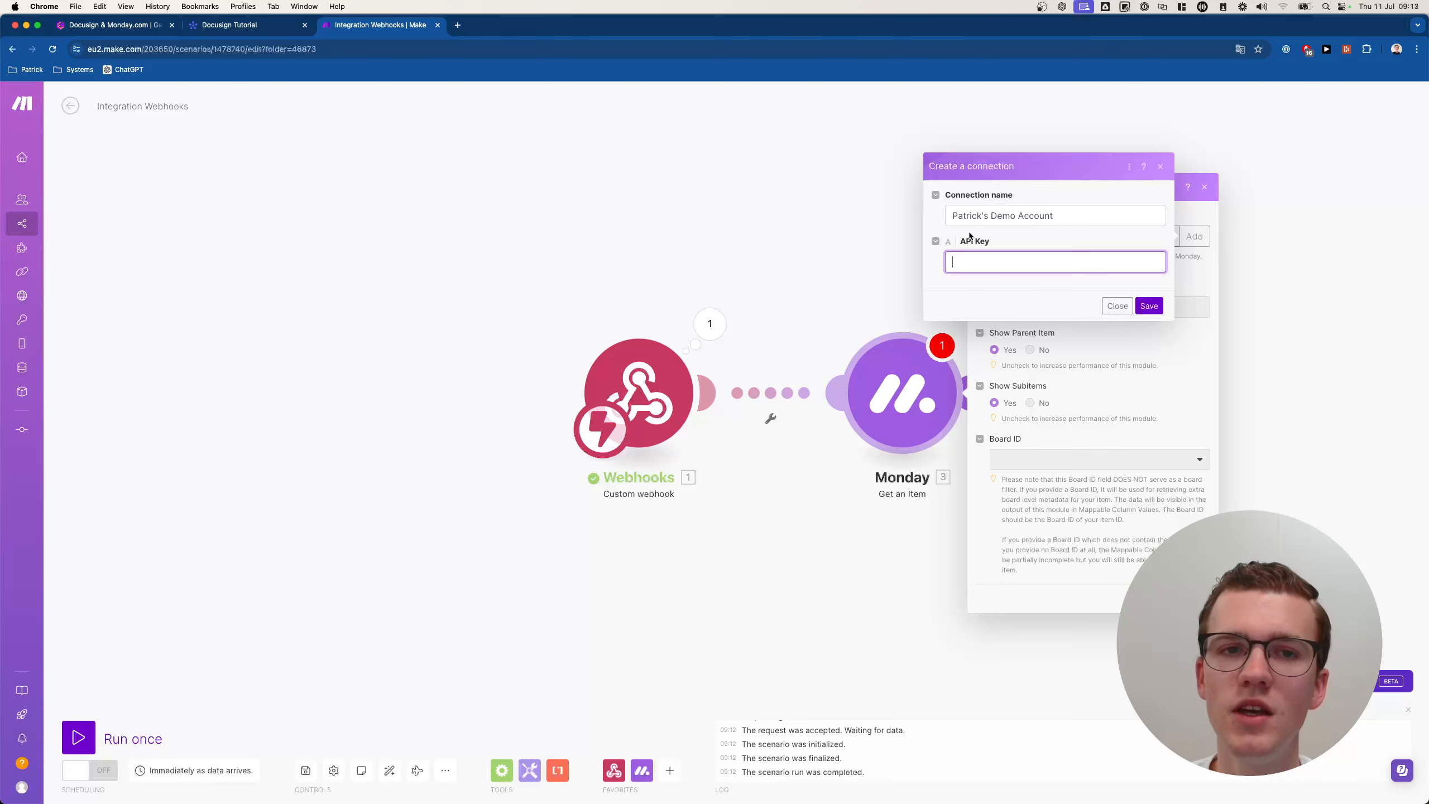
left_click(253, 28)
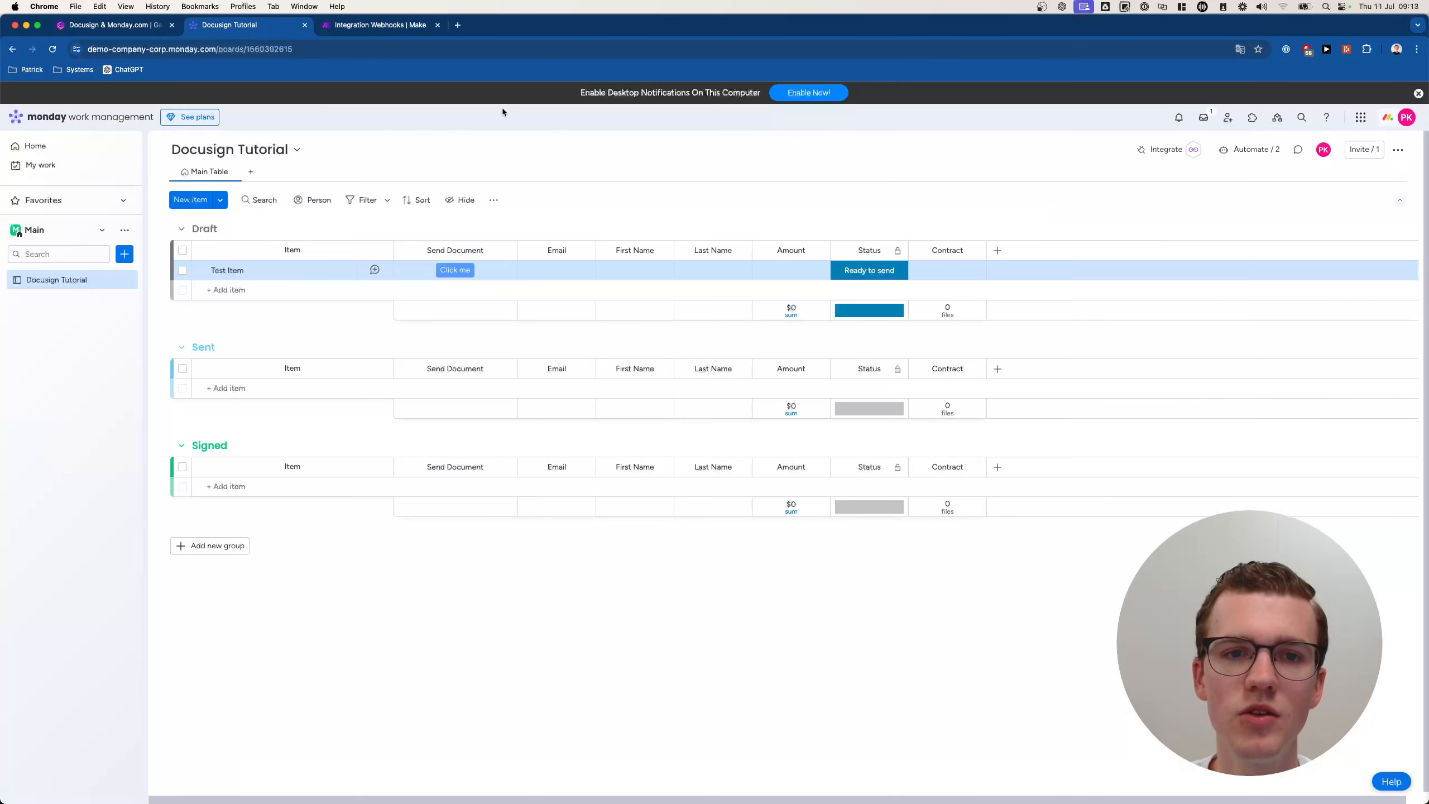
Open My access tokens through the avatar menu's Developers area.
left_click(1389, 122)
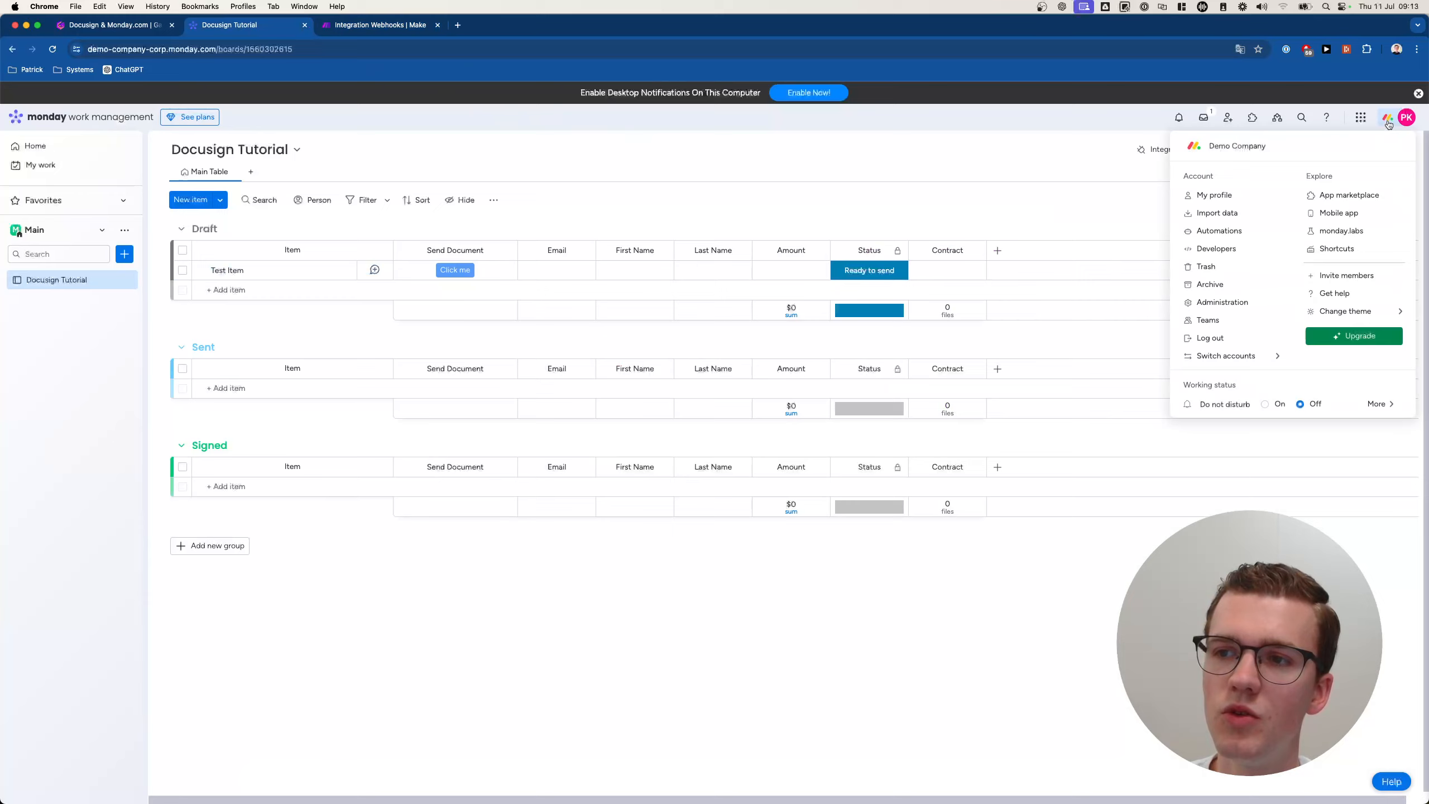
left_click(1215, 249)
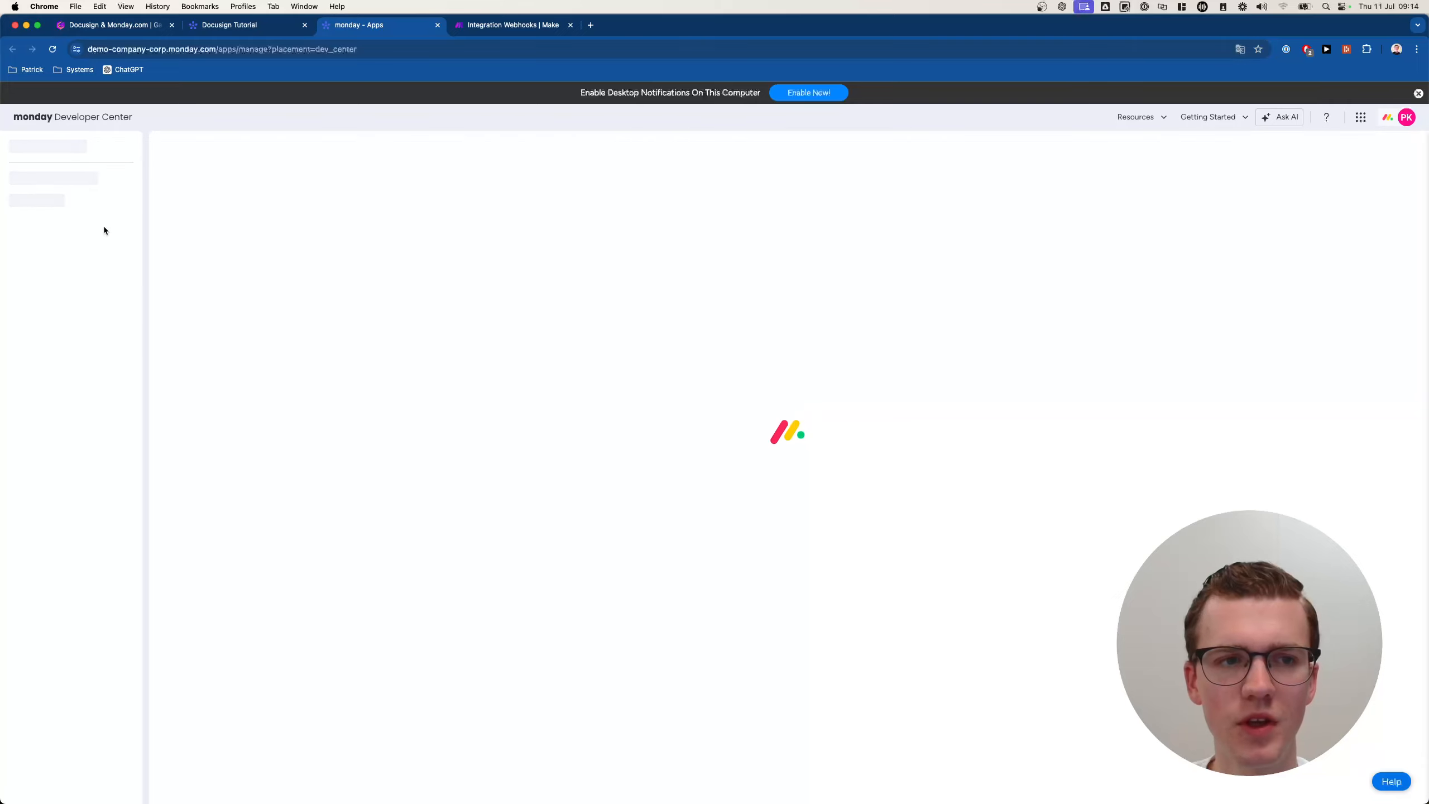
left_click(84, 200)
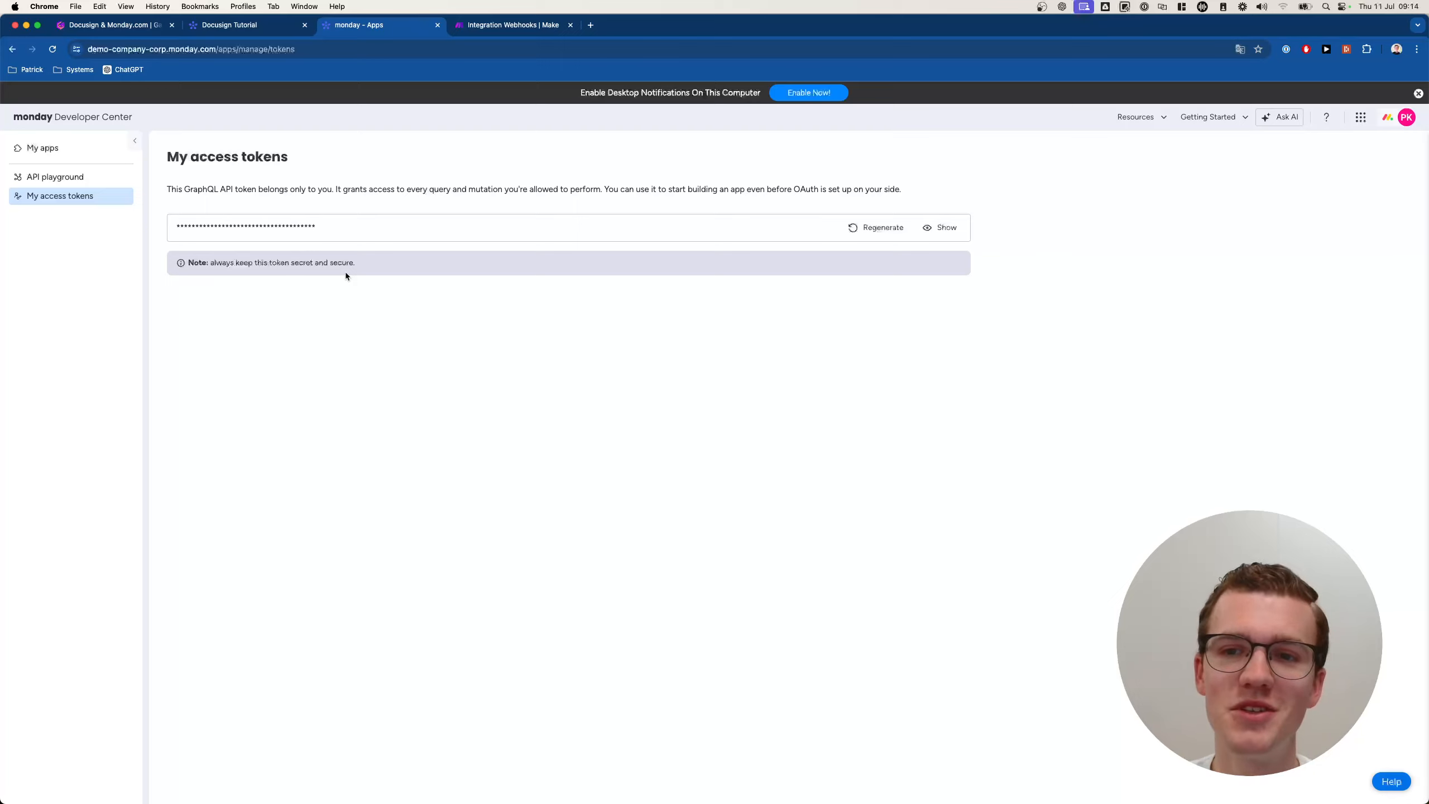
Reveal and copy the personal API token, cancelling the Regenerate dialog without regenerating.
left_click(935, 227)
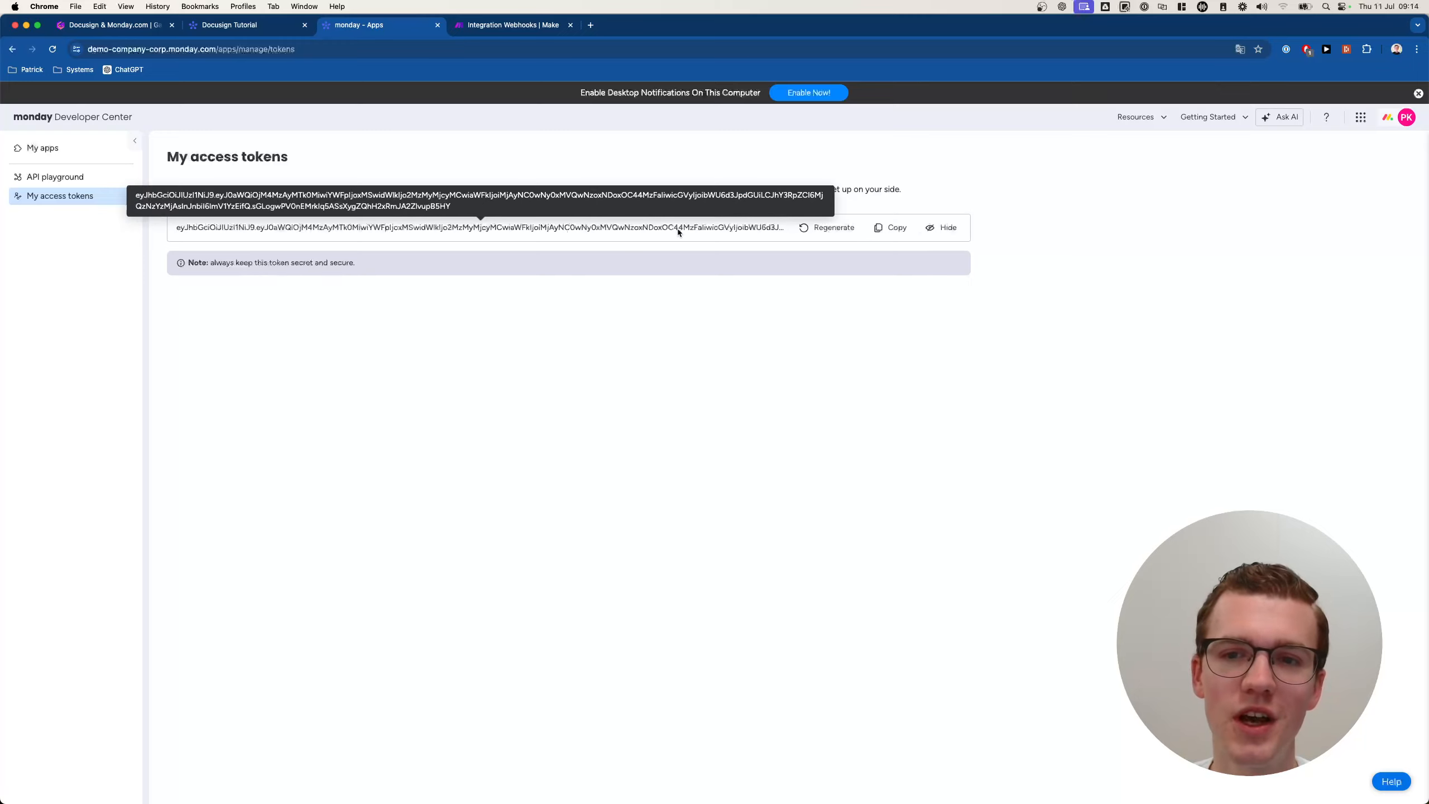
left_click(889, 228)
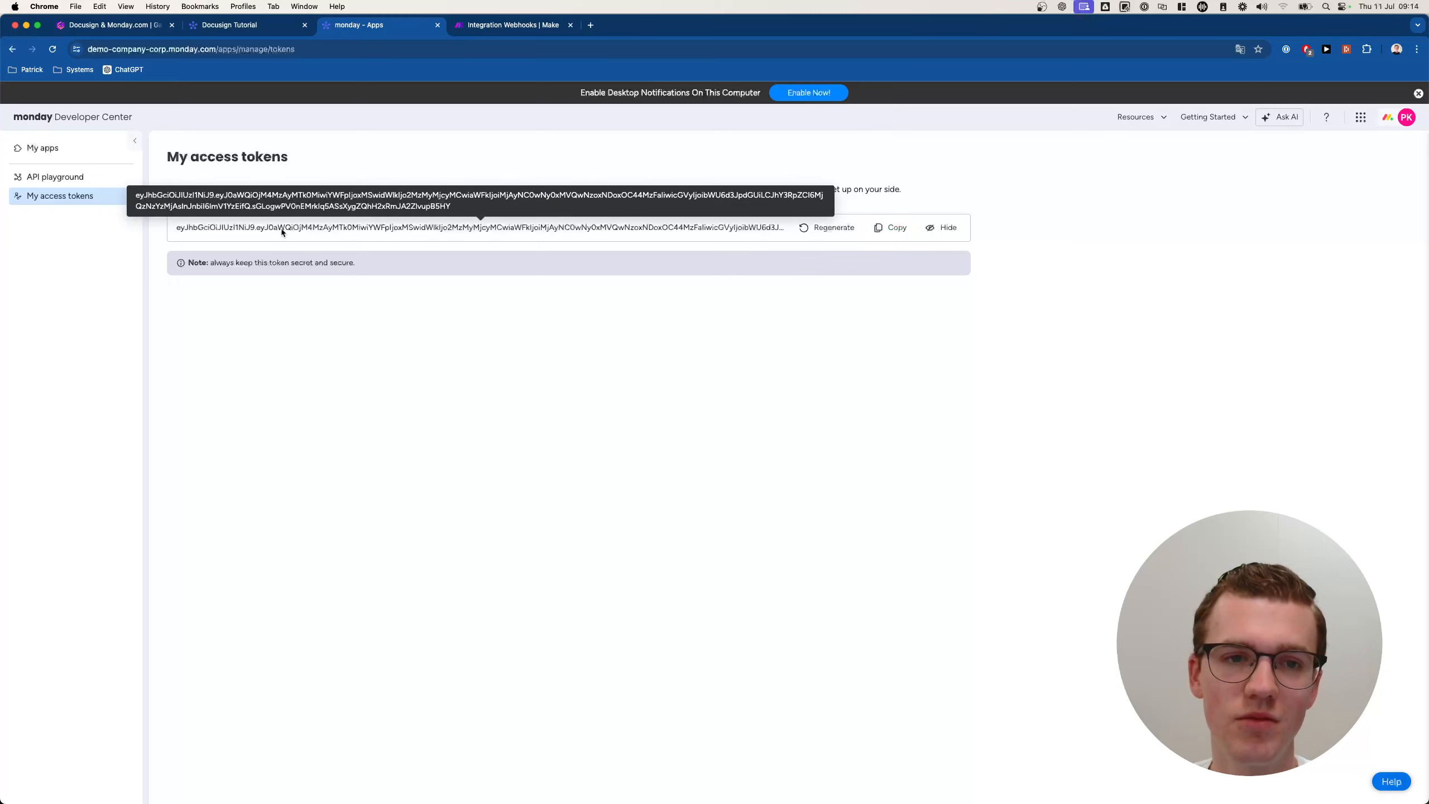
left_click(826, 229)
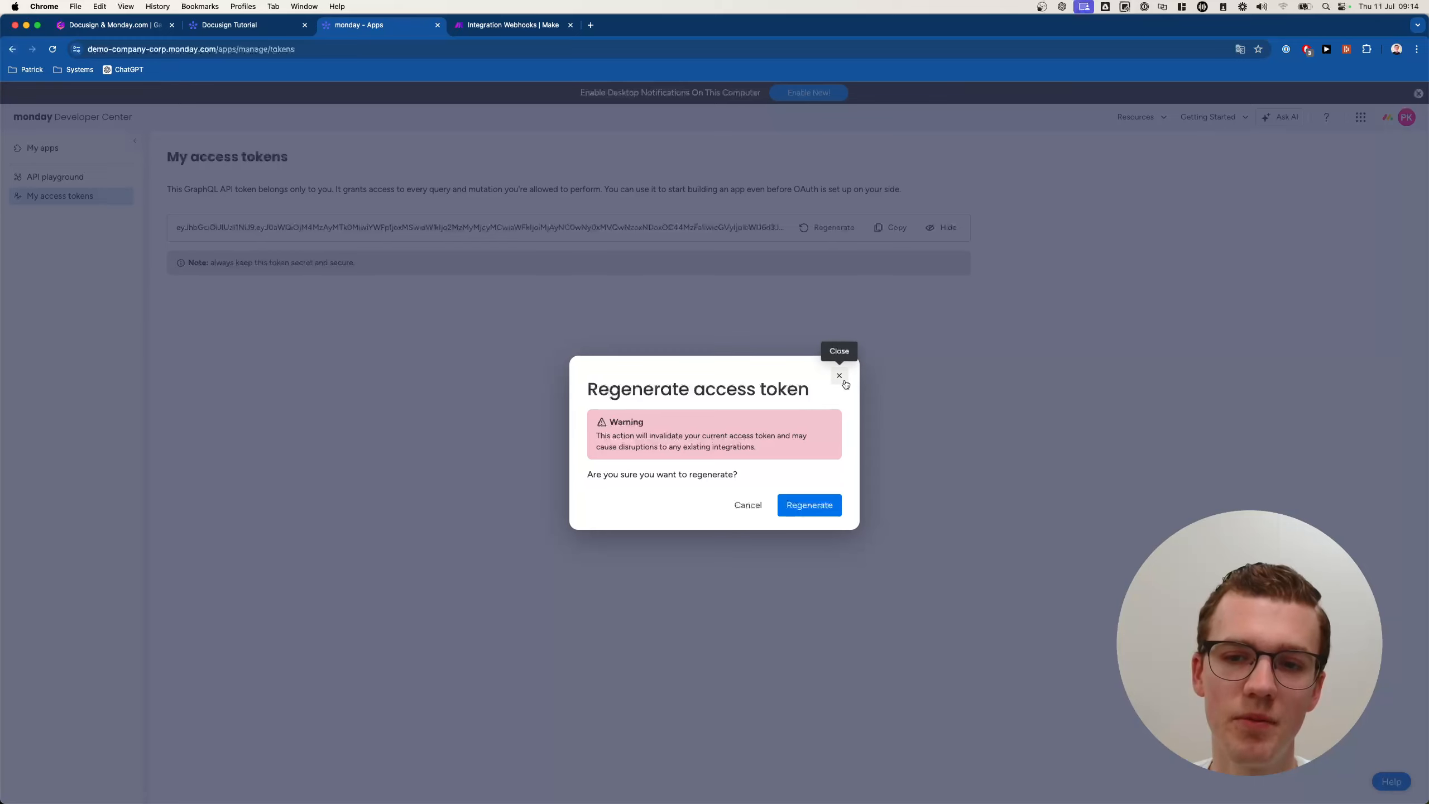
left_click(839, 375)
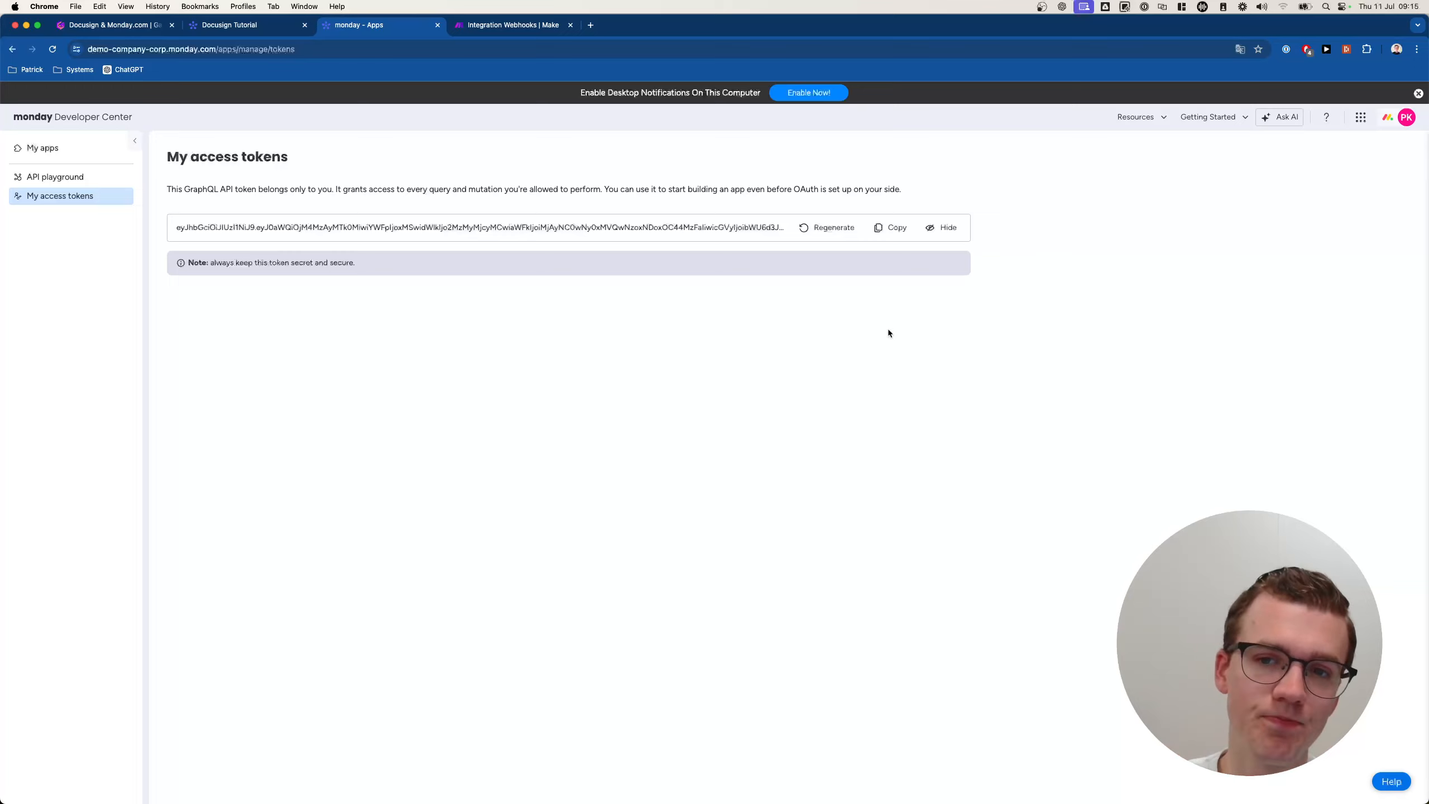
left_click(889, 227)
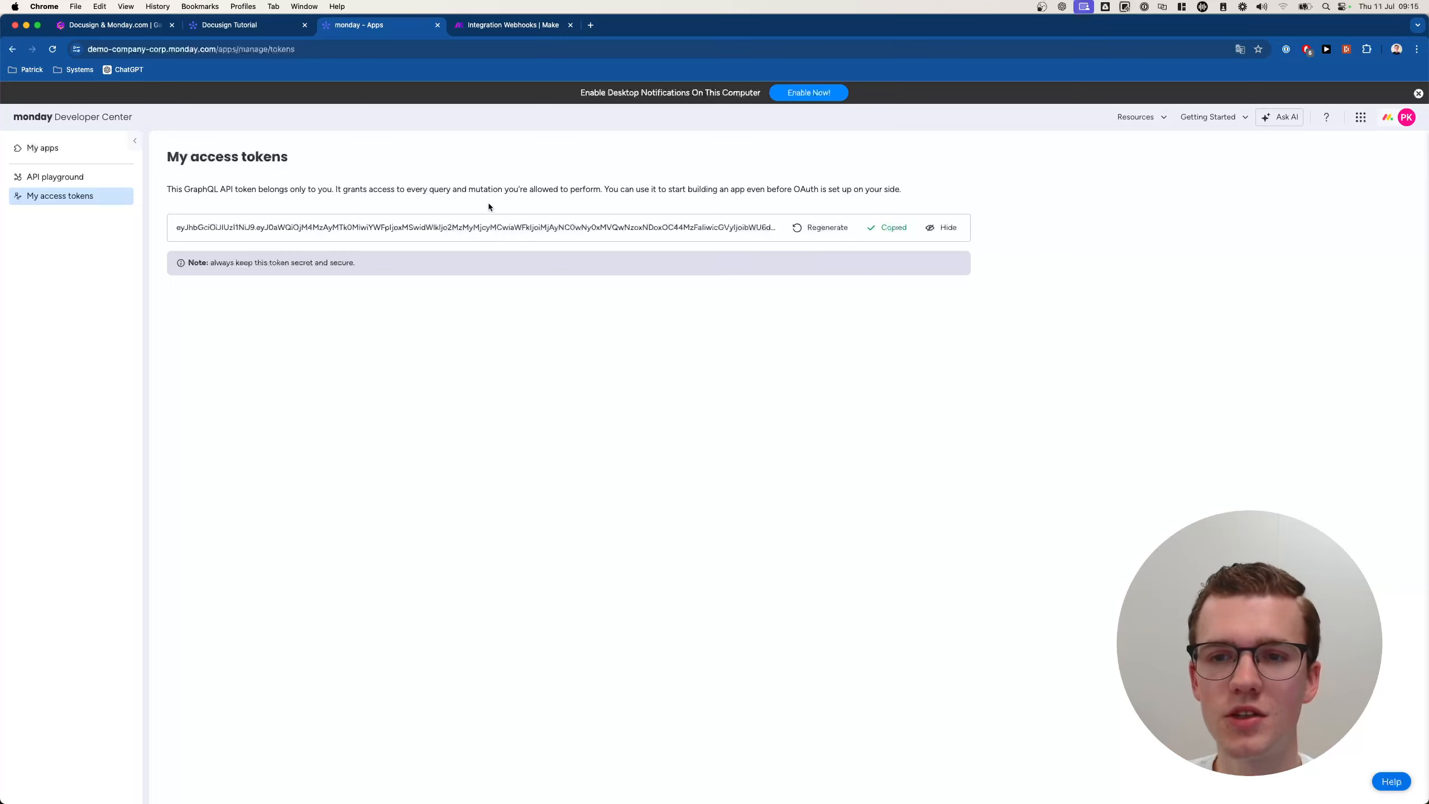
Paste the API token into the Make connection's API Key and save the connection.
left_click(515, 28)
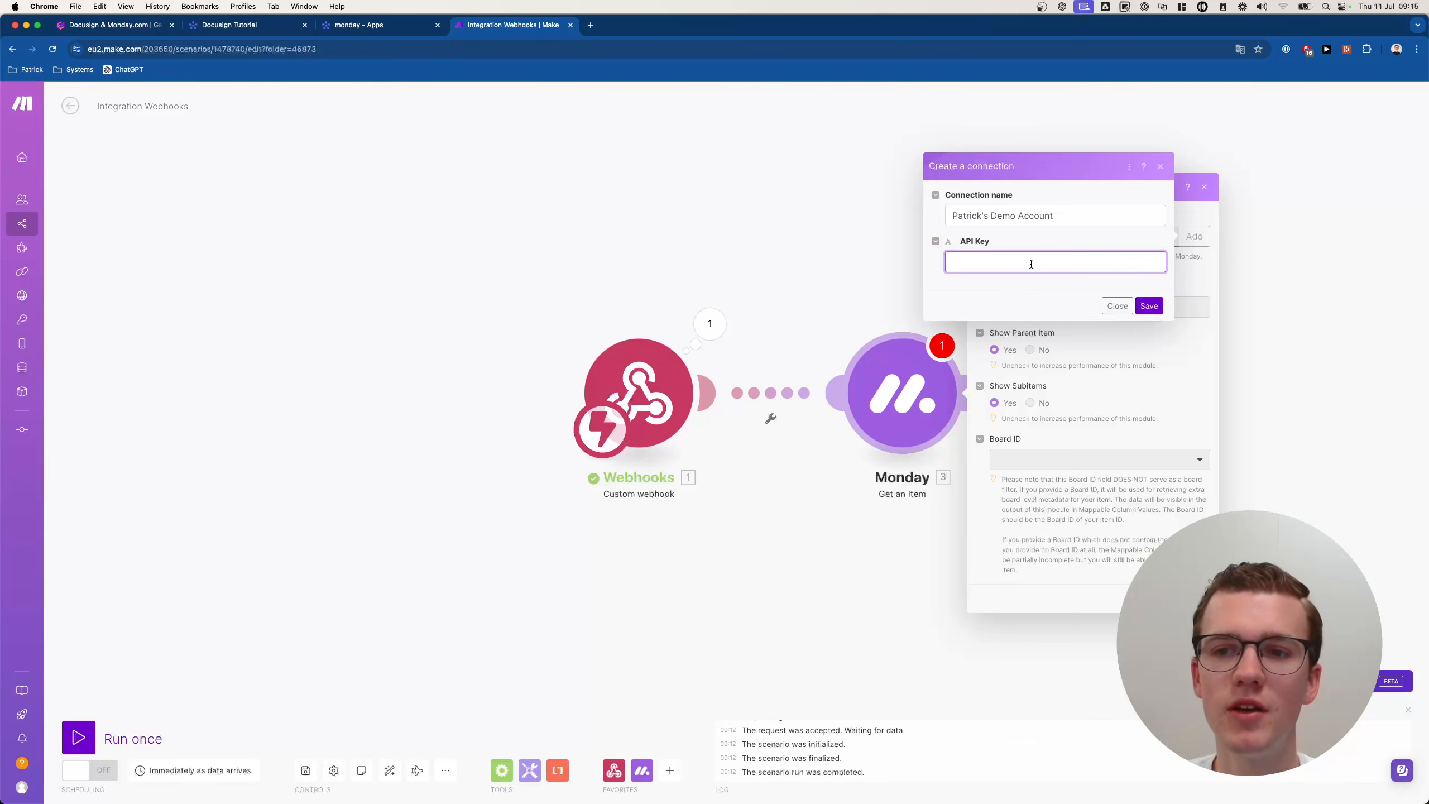
key("super+v")
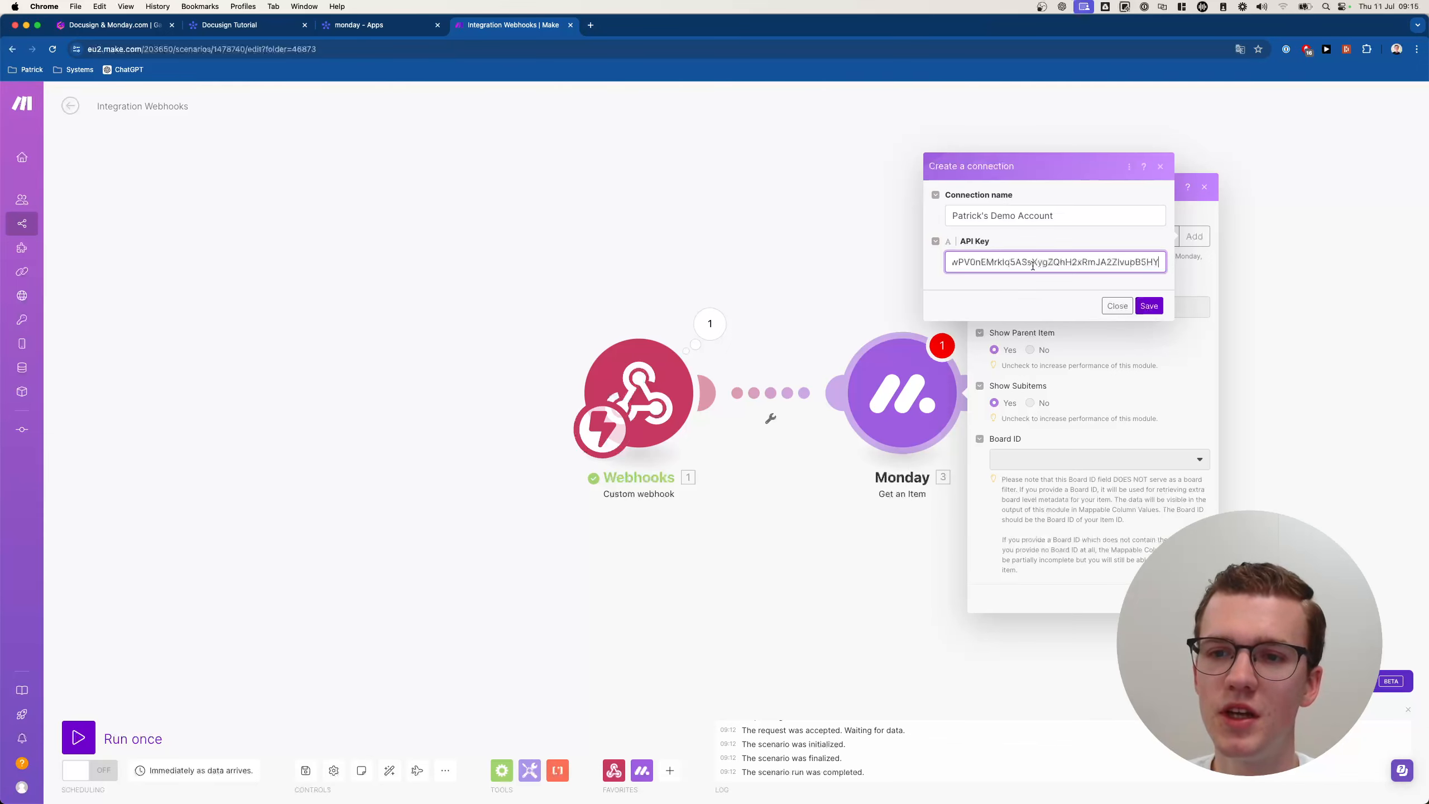
left_click(1149, 306)
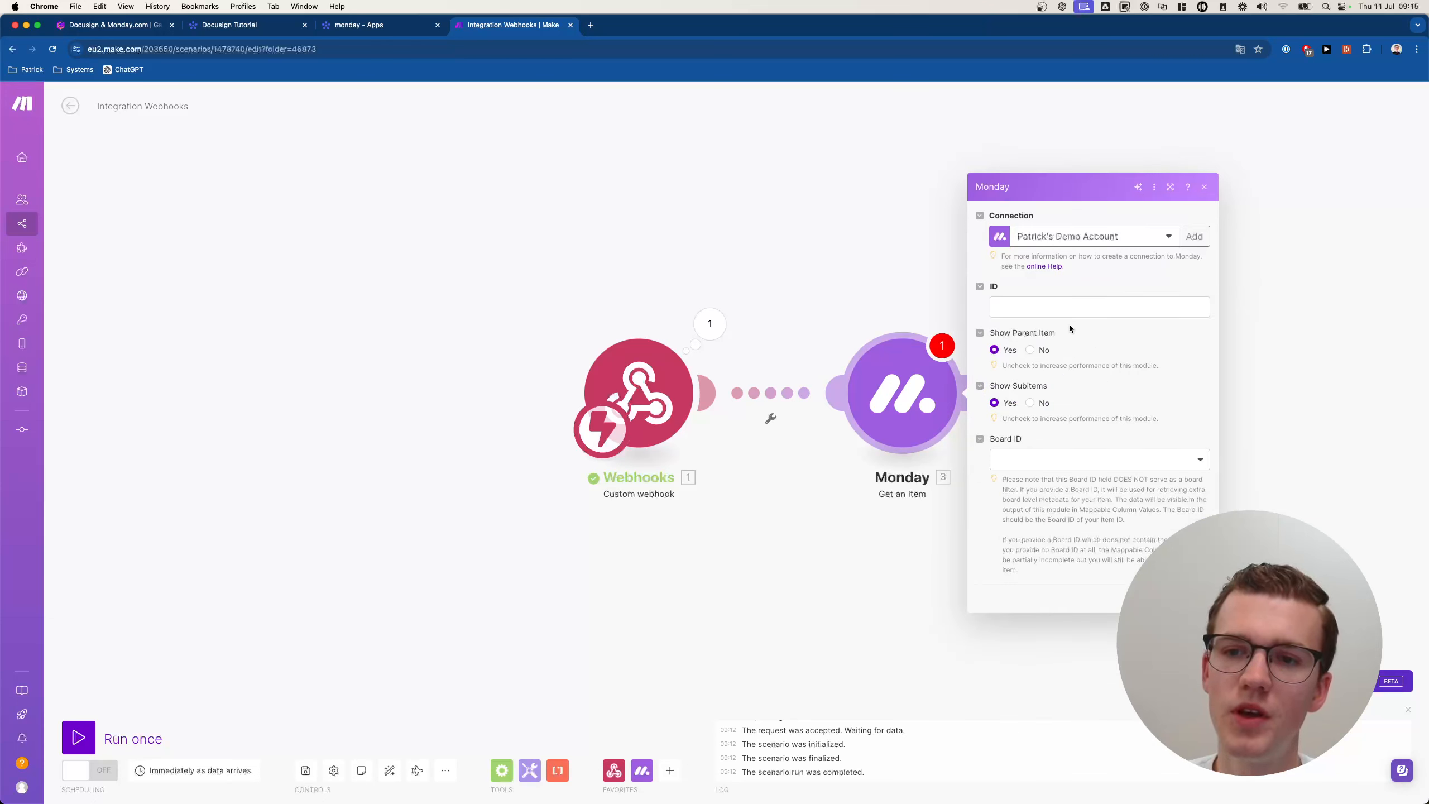
Map the webhook's pulseId into the Get an Item module's ID field.
left_click(1038, 310)
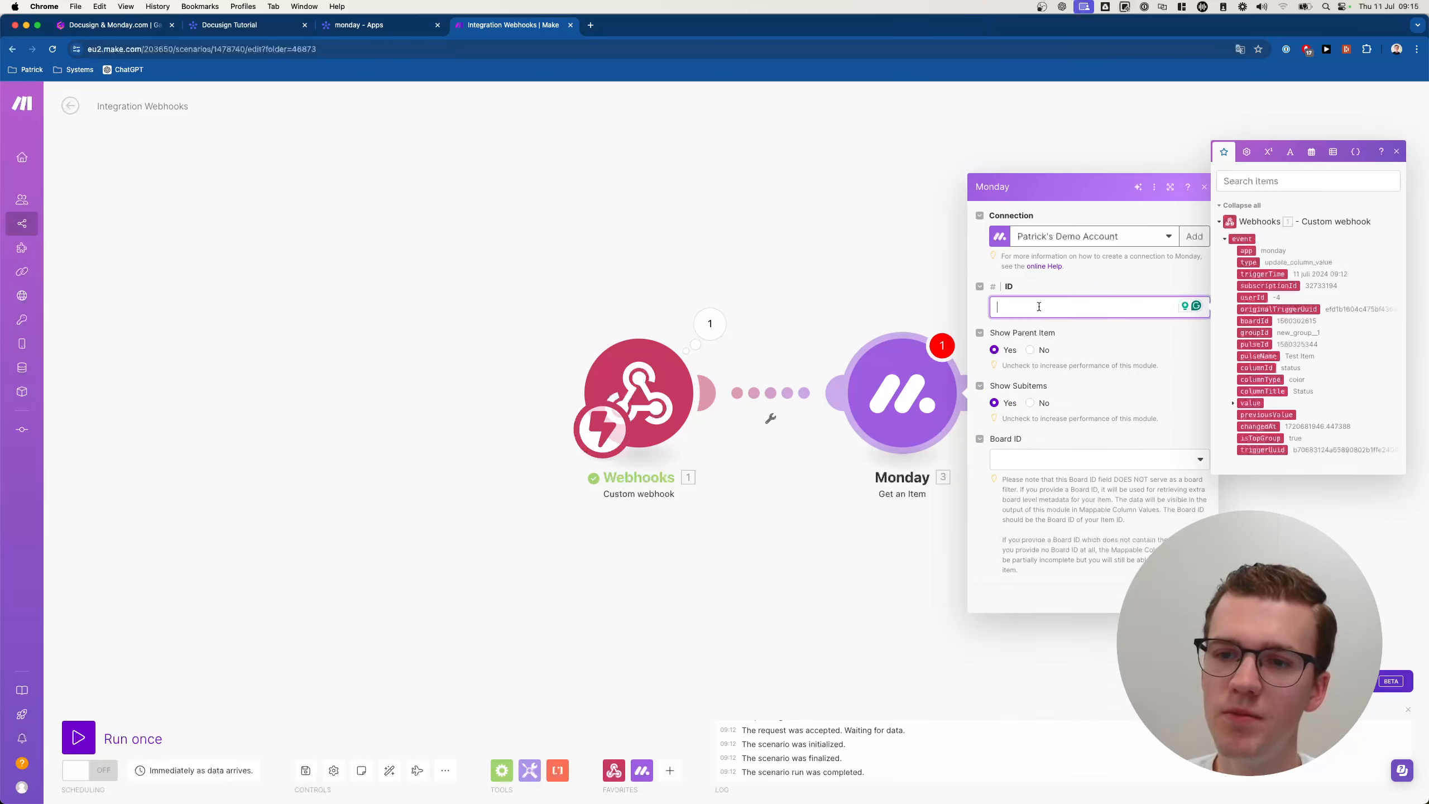
left_click(1262, 345)
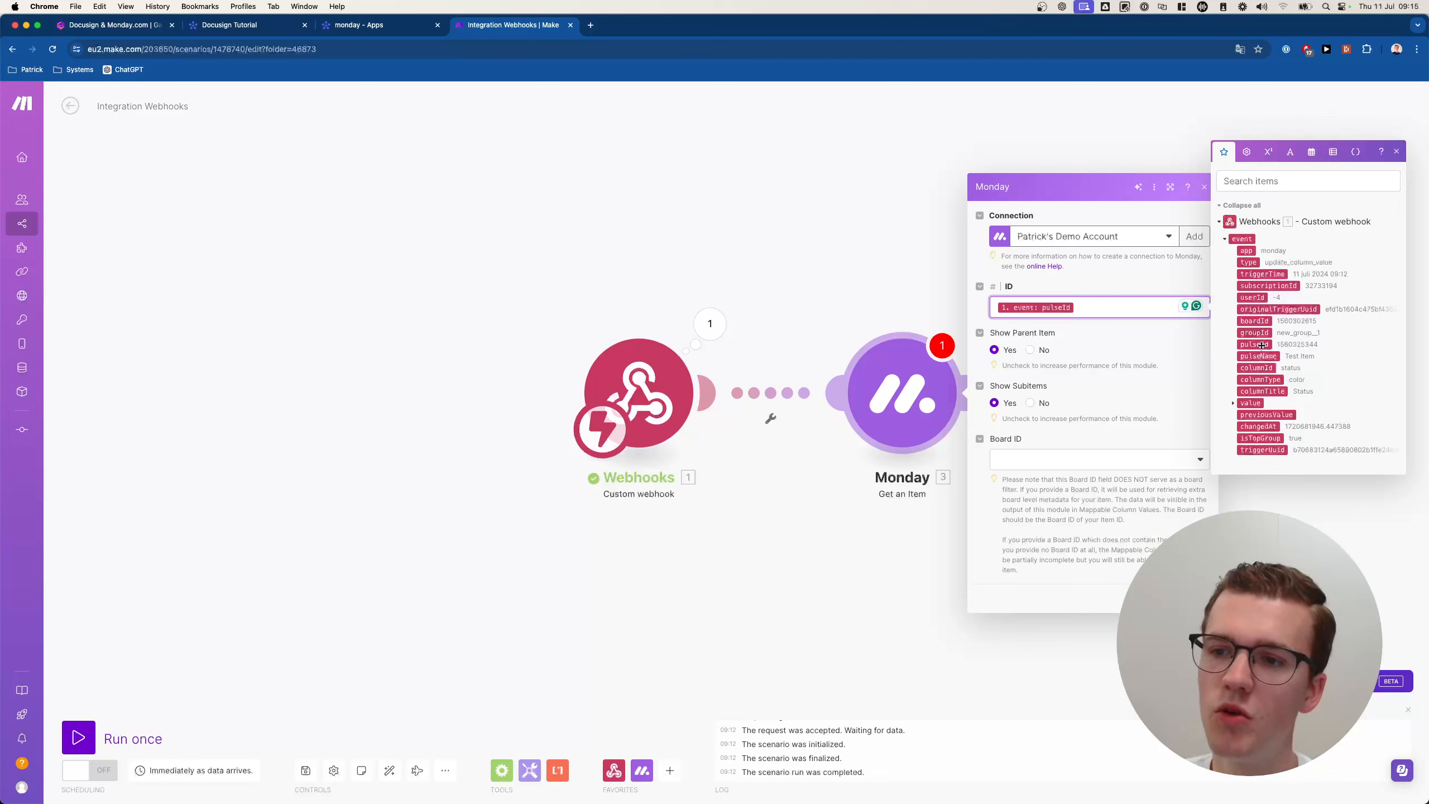
key("BackSpace")
left_click_drag(1261, 344, 1048, 310)
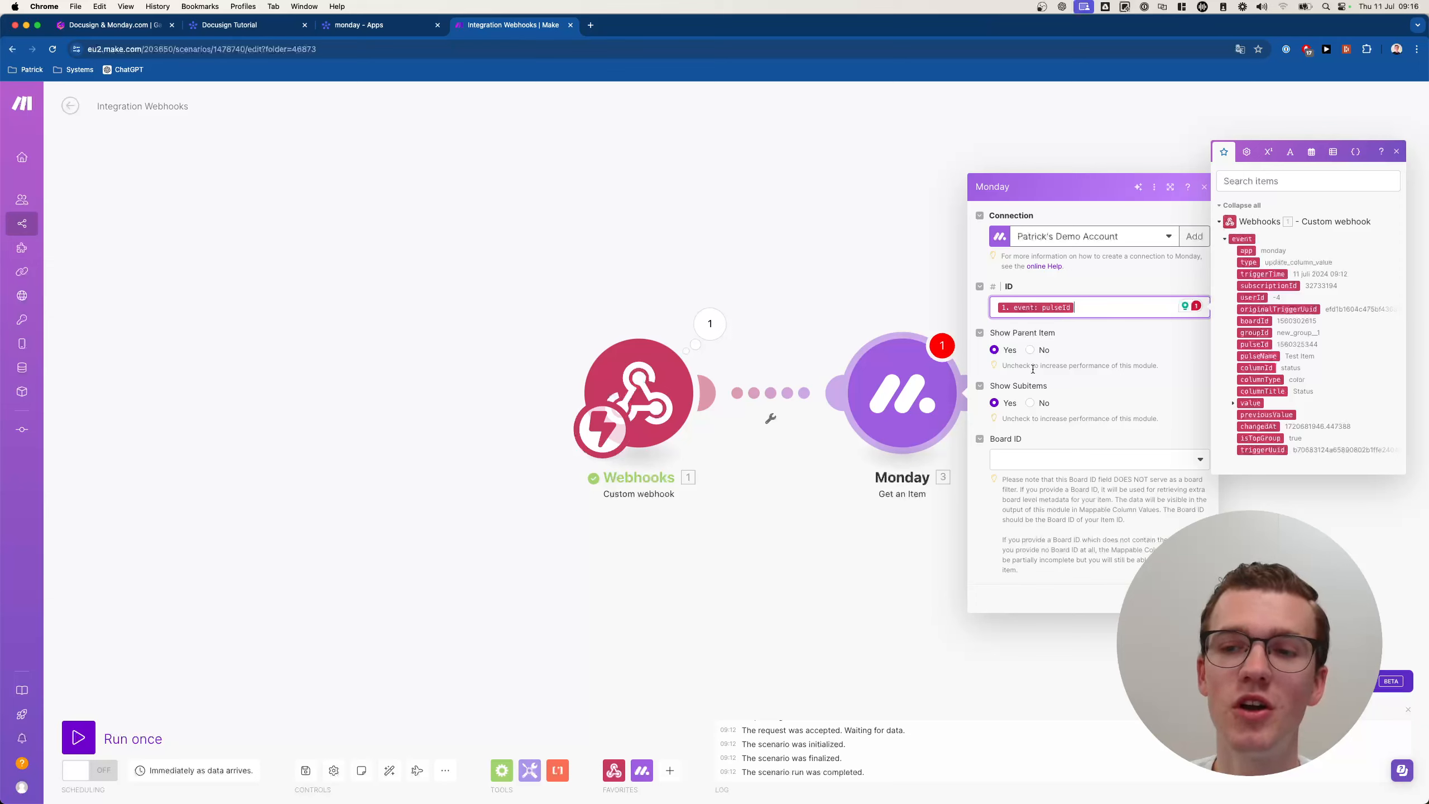
left_click(1074, 340)
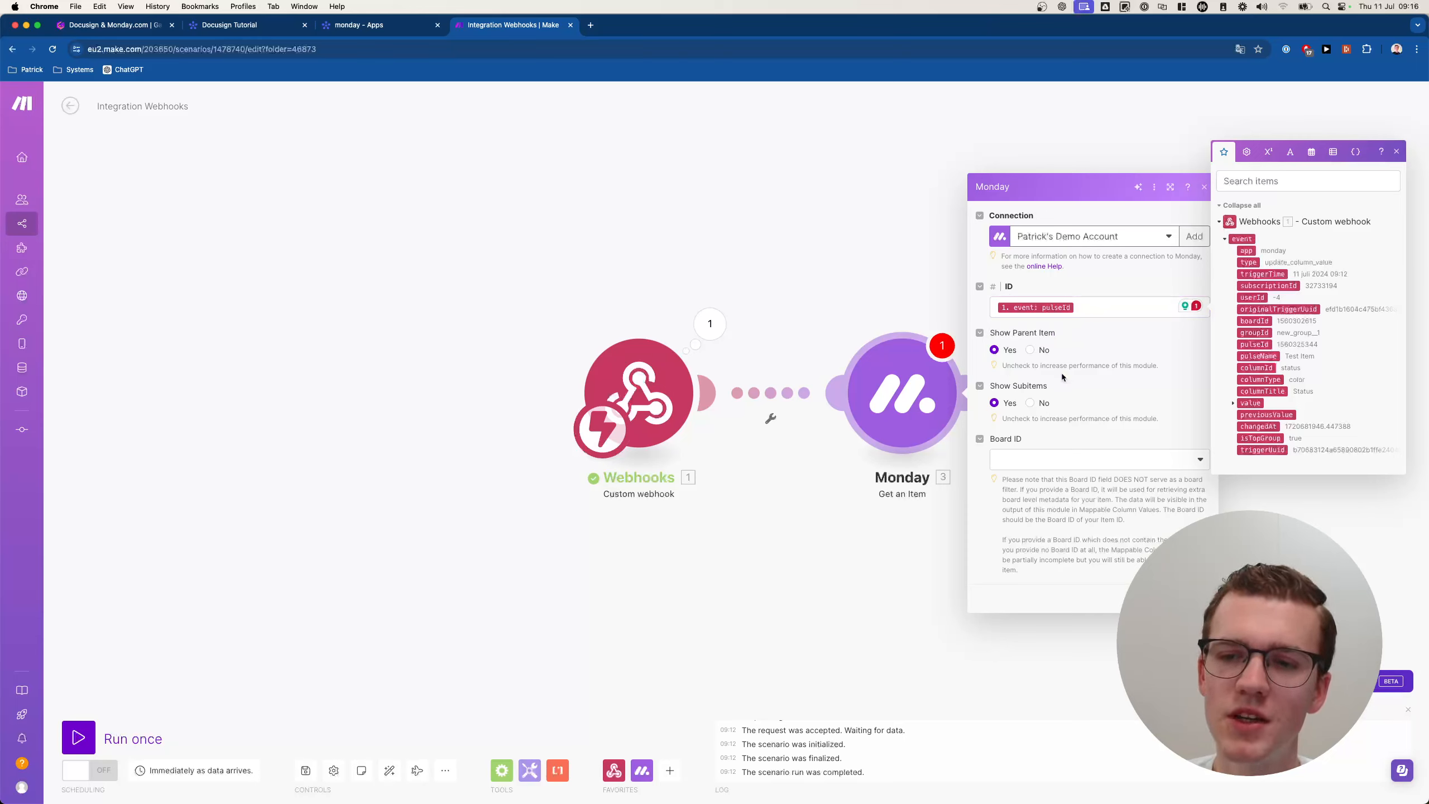
Set Show Subitems to No and keep Show Parent Item at Yes.
left_click(1030, 403)
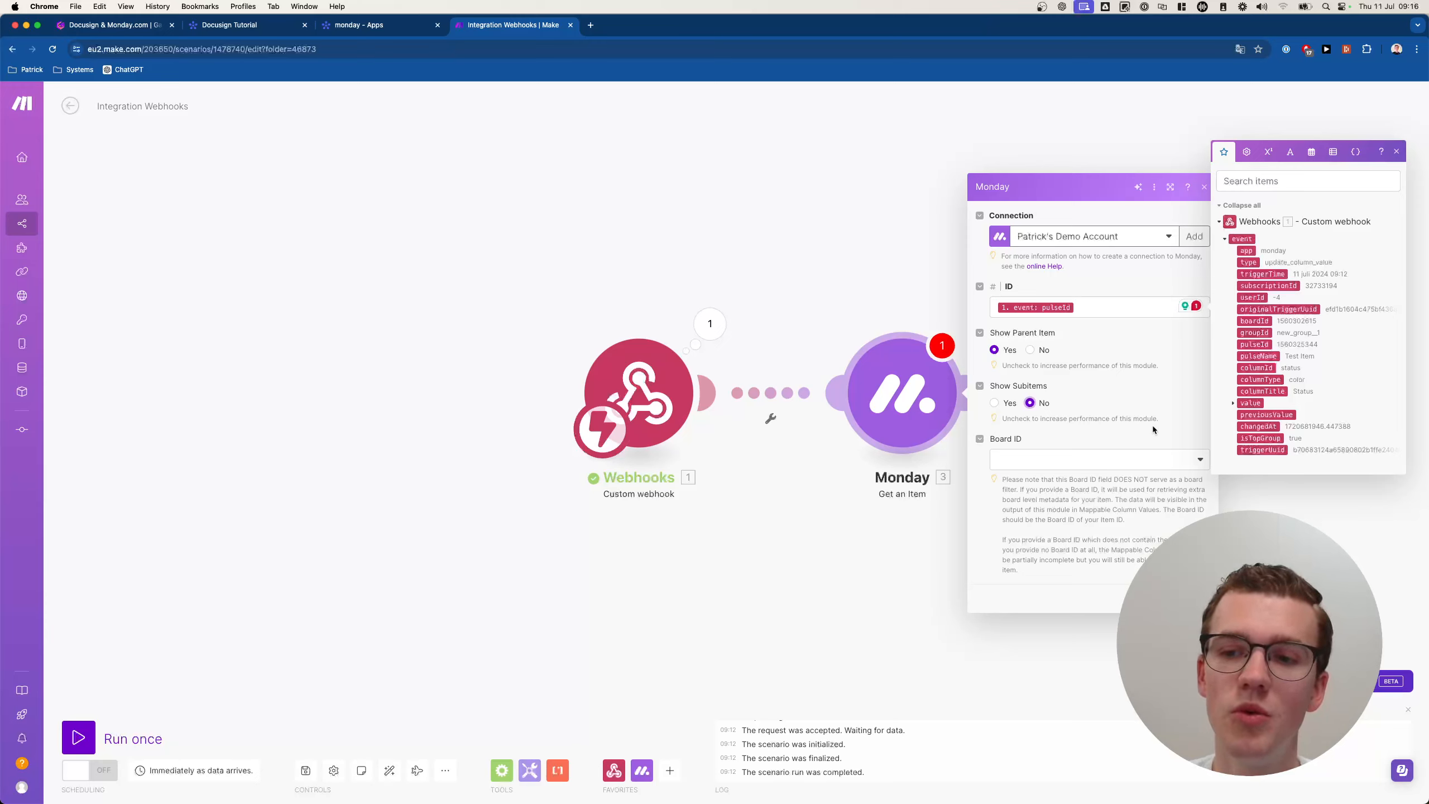
left_click_drag(1158, 419, 1010, 419)
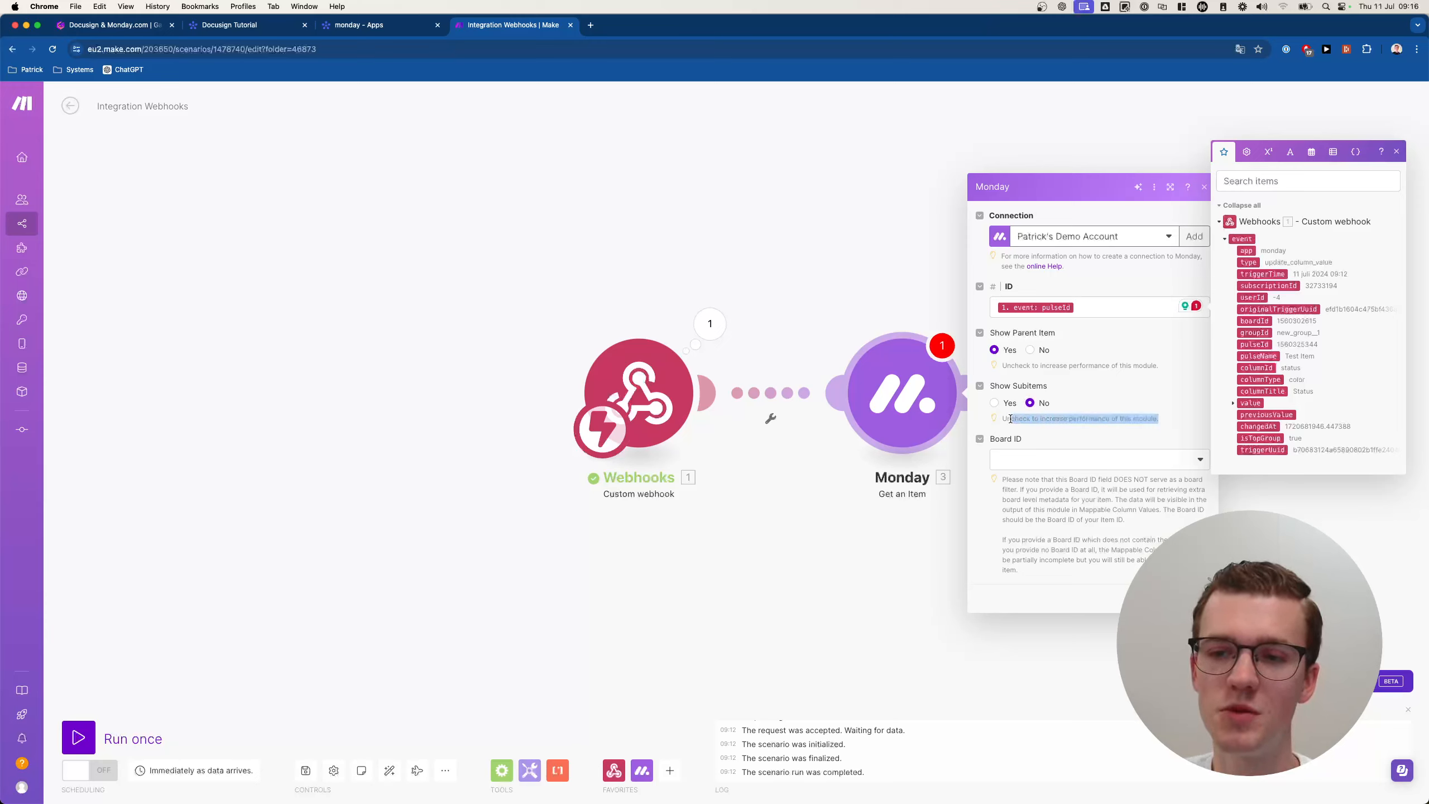
left_click(1011, 419)
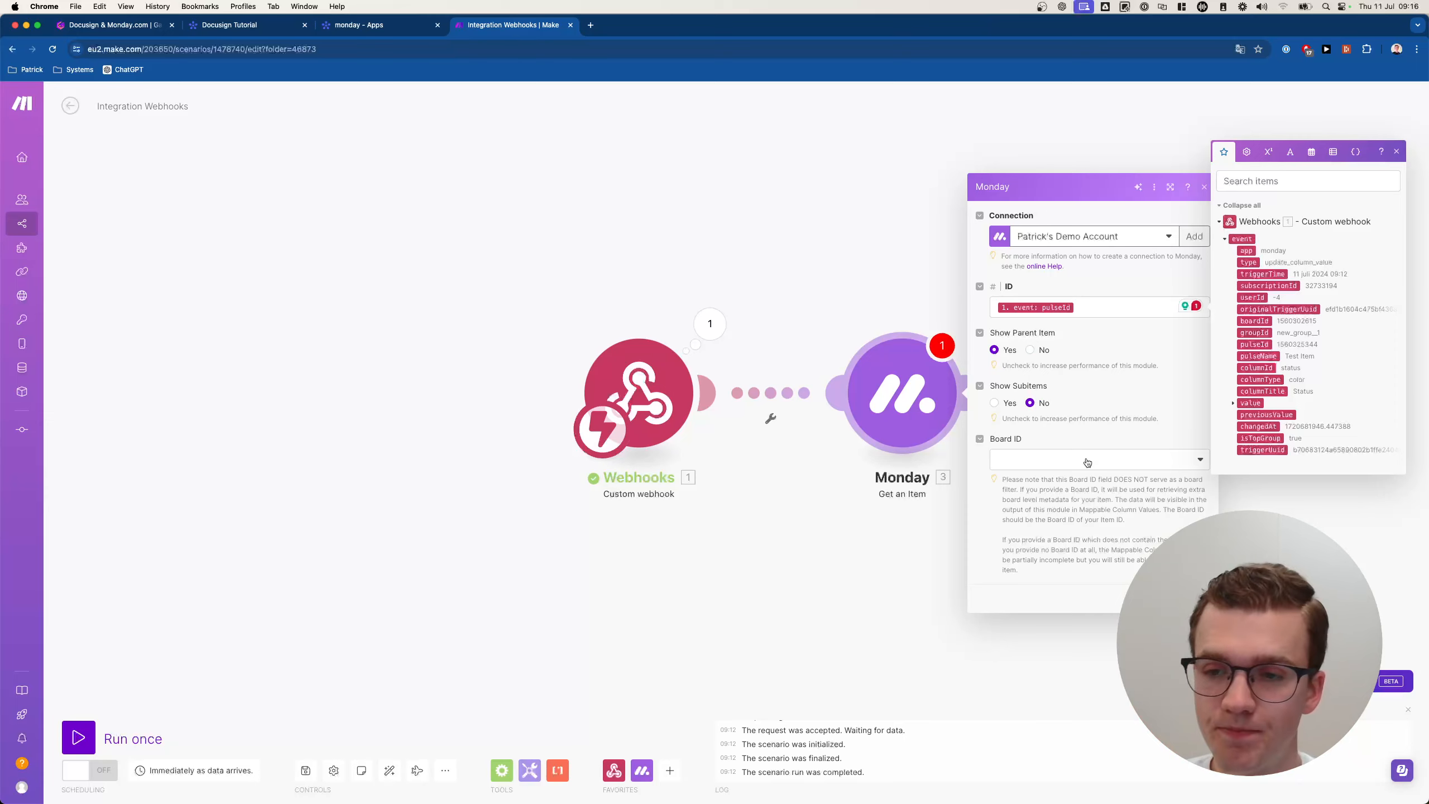
left_click(1030, 350)
left_click(995, 350)
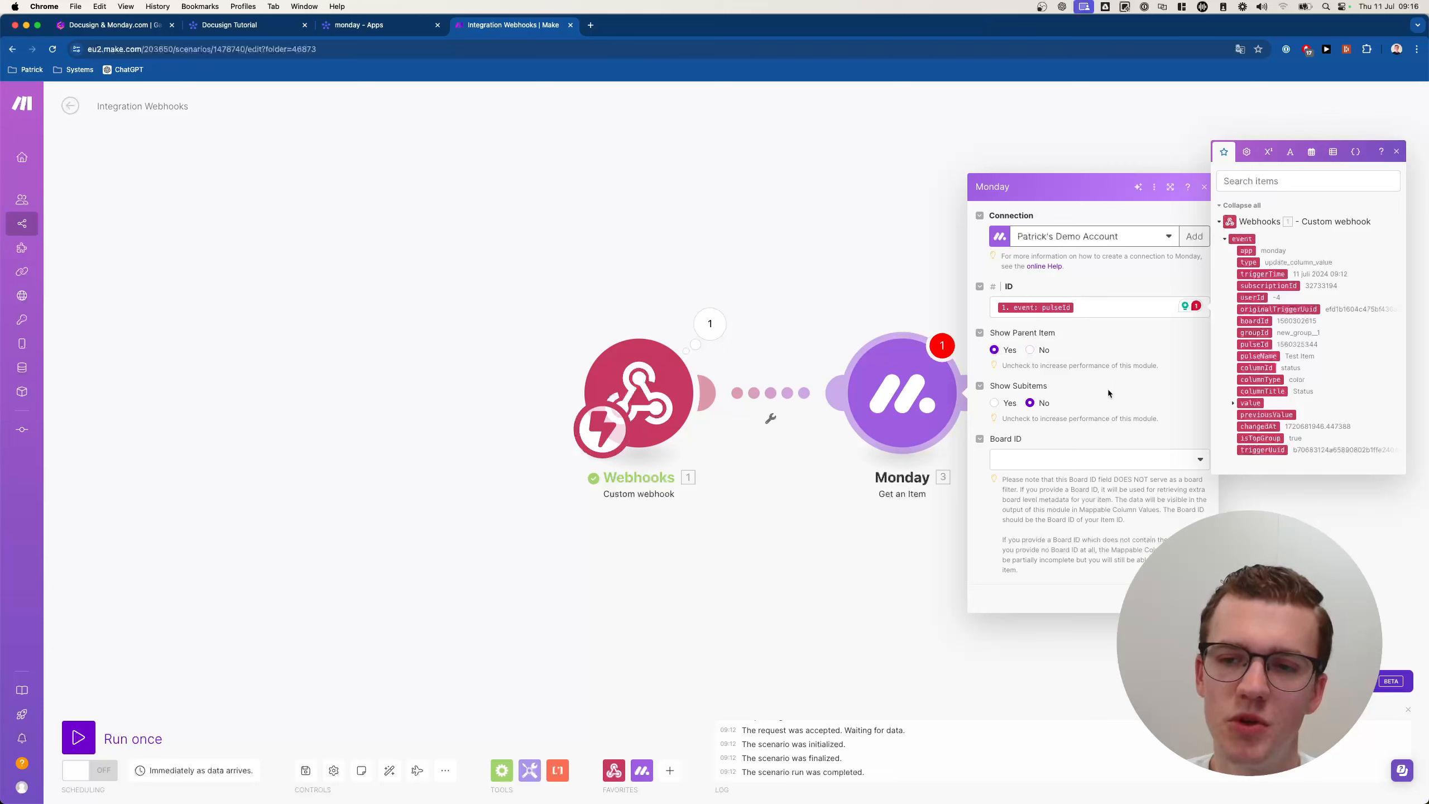
Choose the Docusign Tutorial :: public board as Board ID and confirm with OK.
left_click(1081, 466)
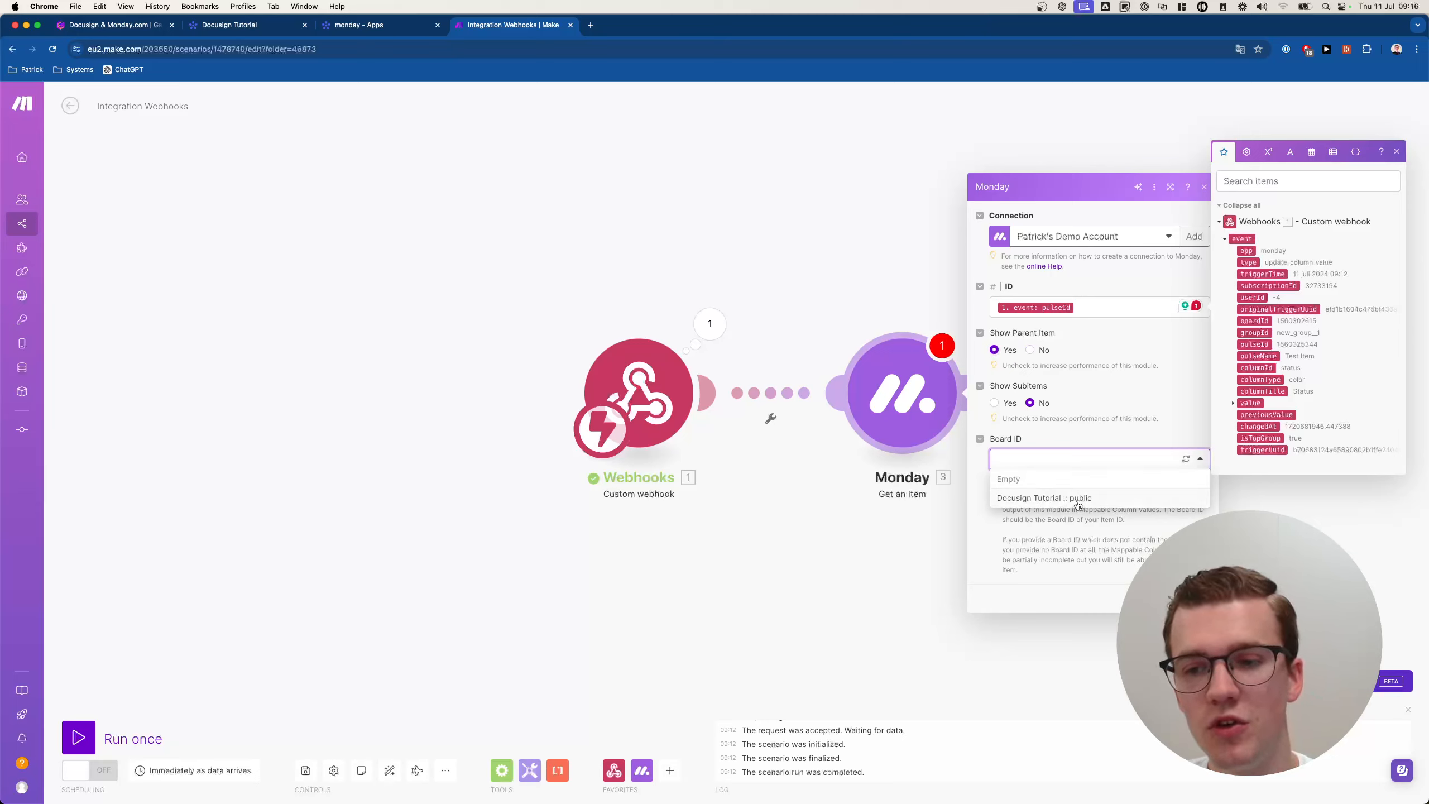
left_click(1078, 501)
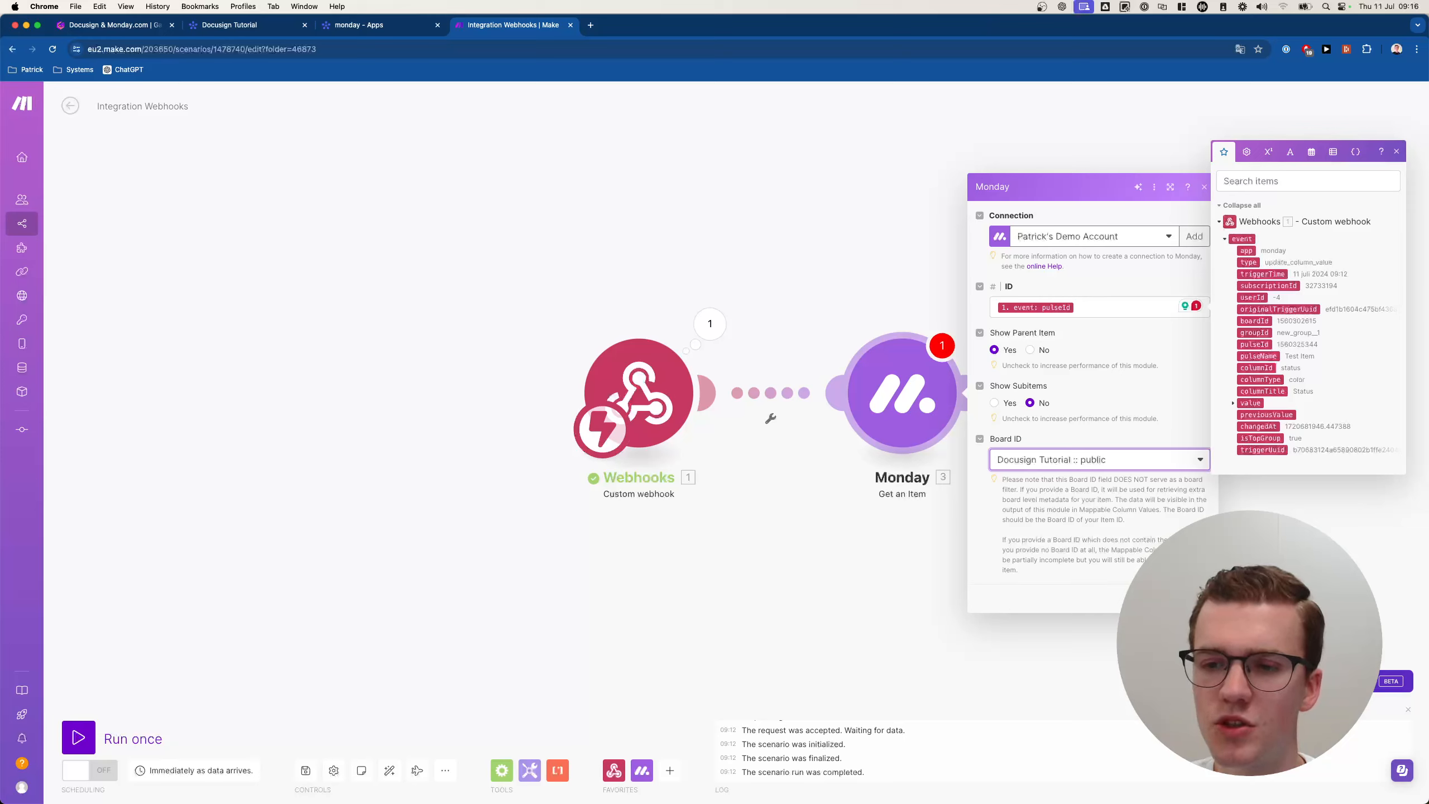
left_click(1194, 599)
left_click_drag(1162, 569, 964, 536)
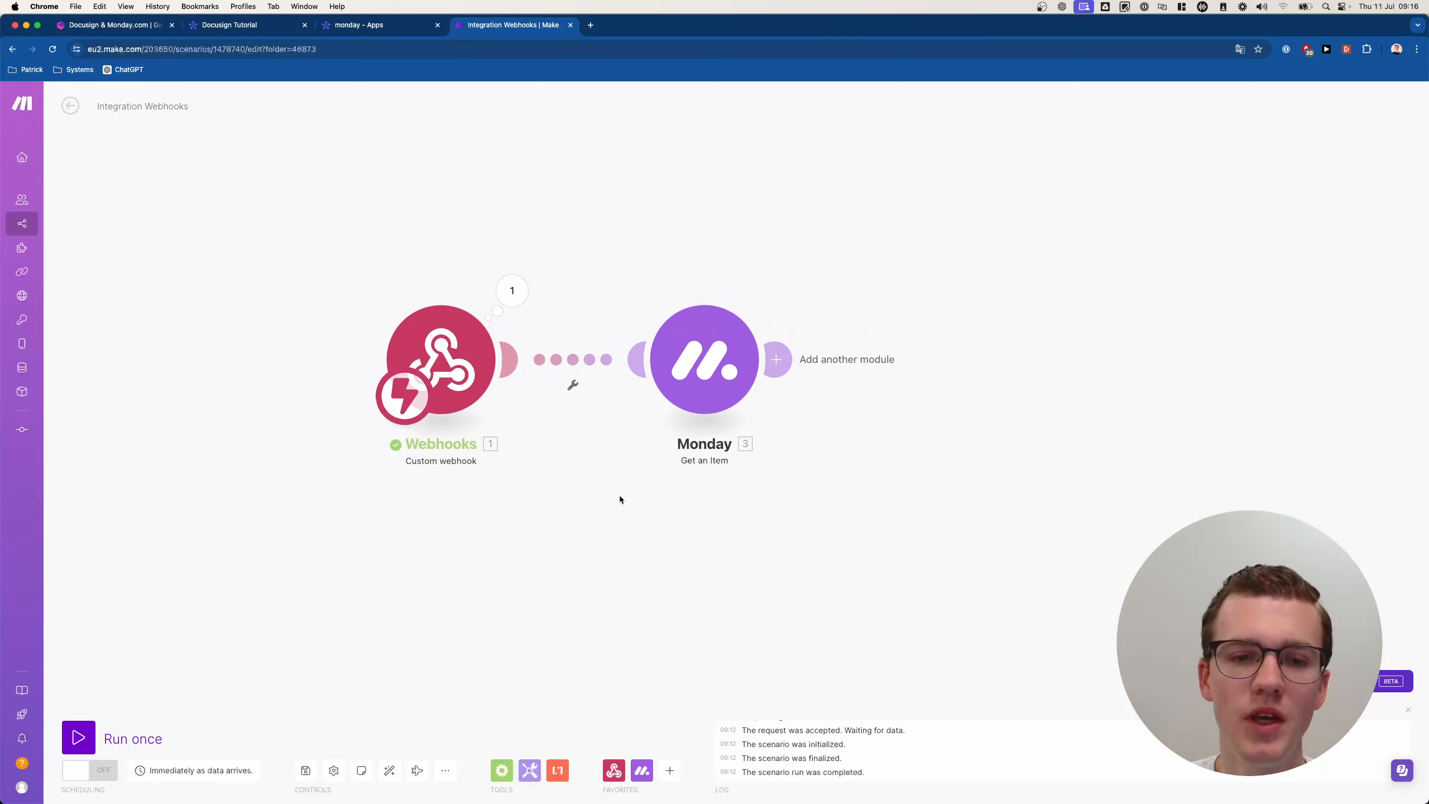
Run the scenario once, reset Test Item's status to Draft and trigger Send Document.
left_click(78, 738)
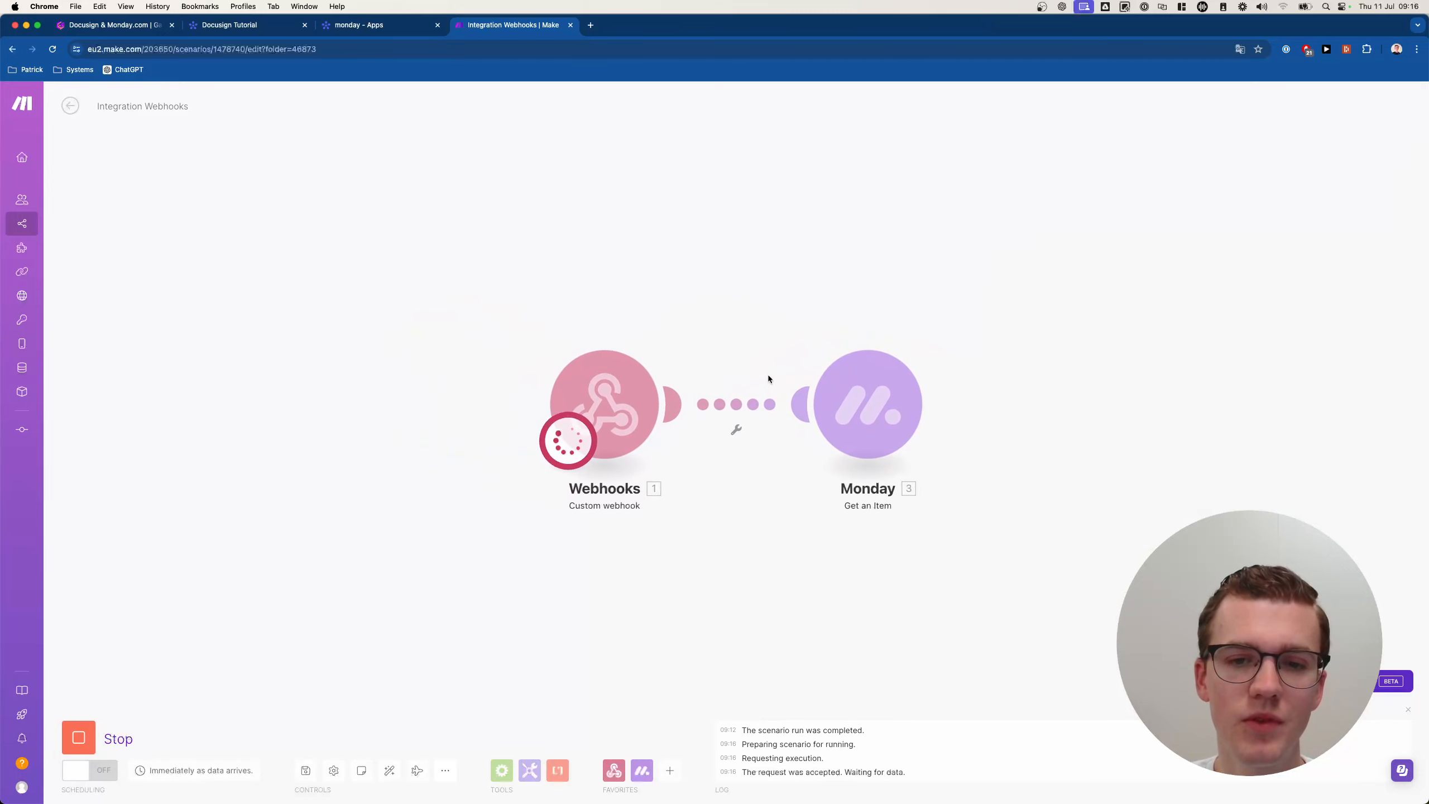
left_click(388, 25)
left_click(253, 26)
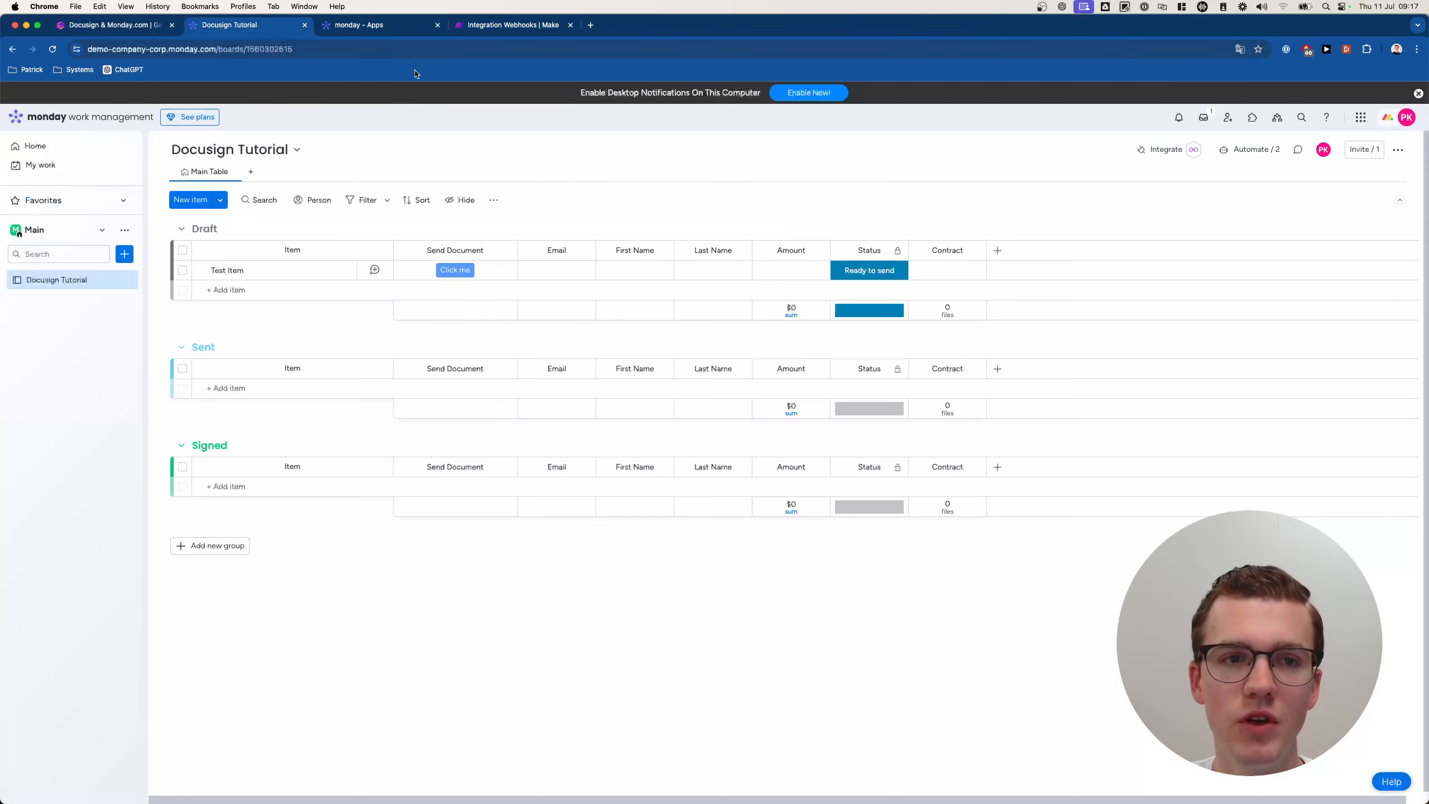
left_click(870, 281)
left_click(869, 395)
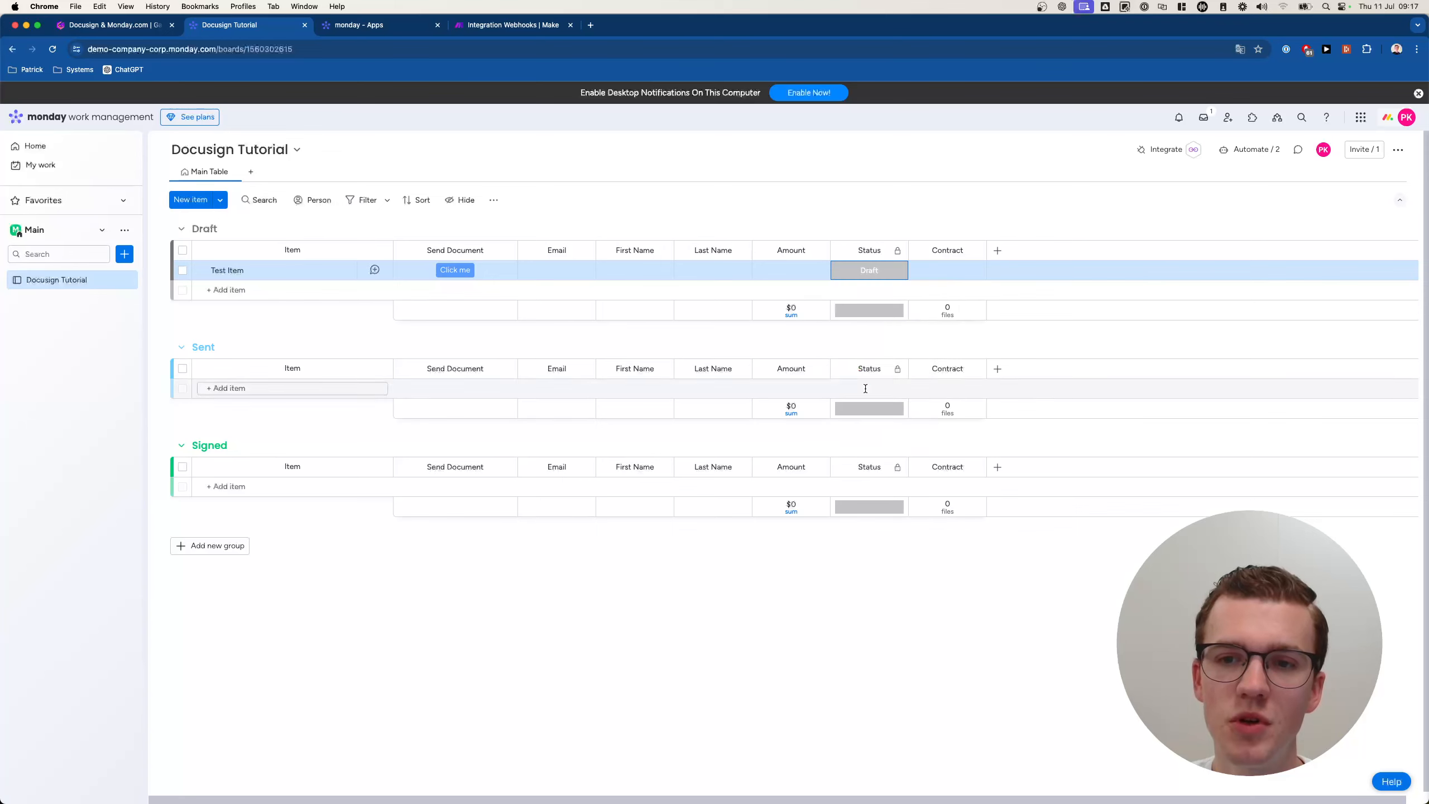
left_click(456, 272)
left_click(511, 25)
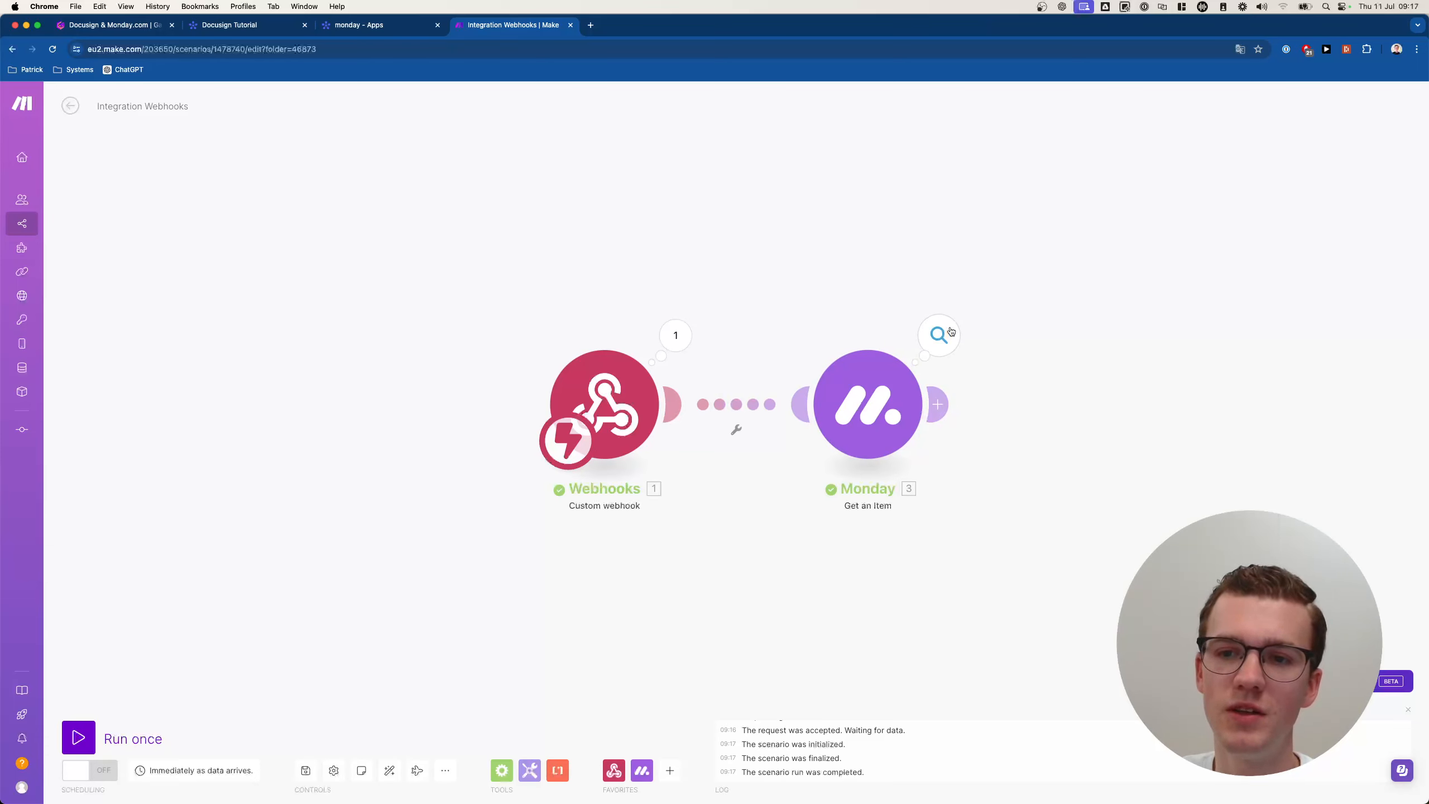
Open the Get an Item output and expand its Board, Group and Column Values details.
left_click(950, 331)
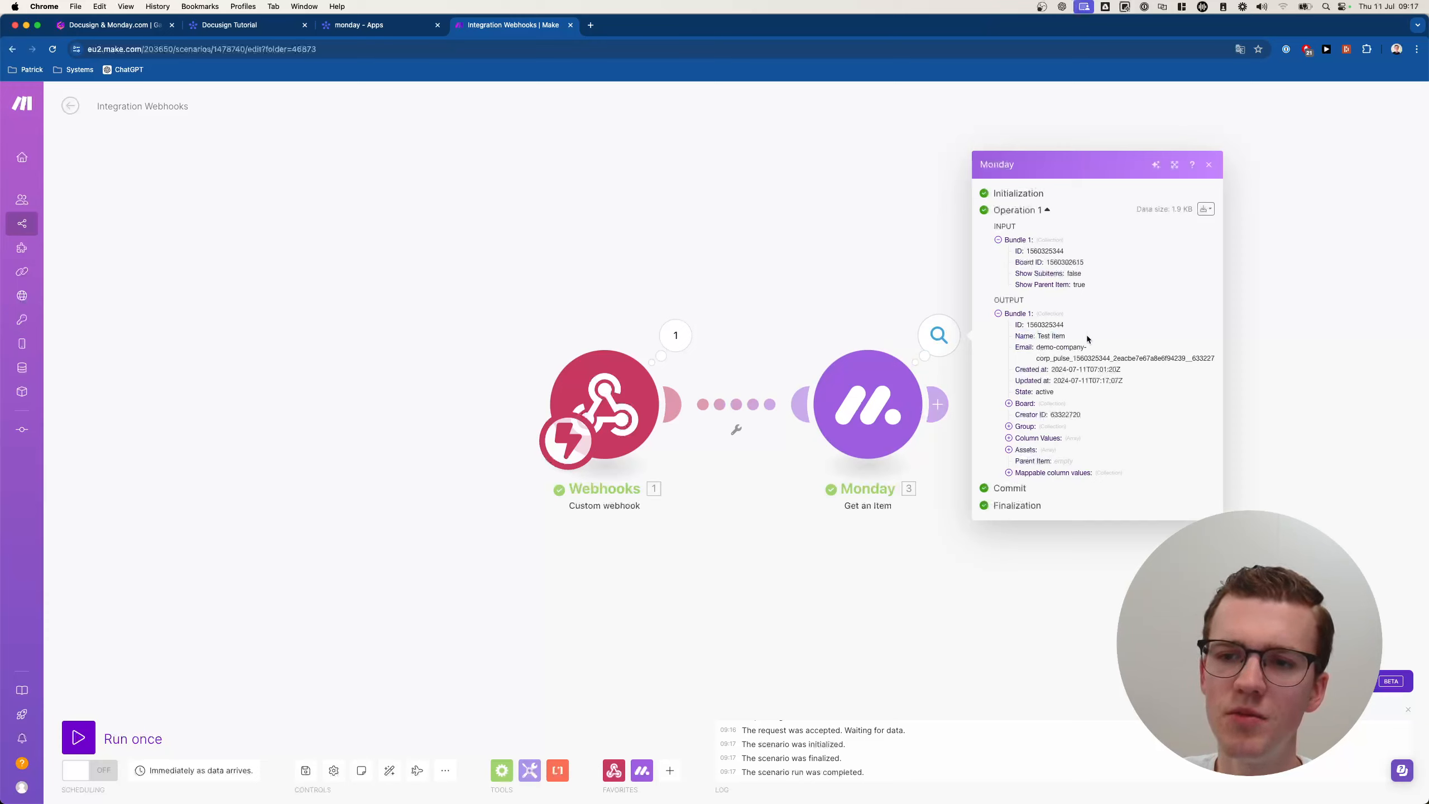
left_click(1022, 405)
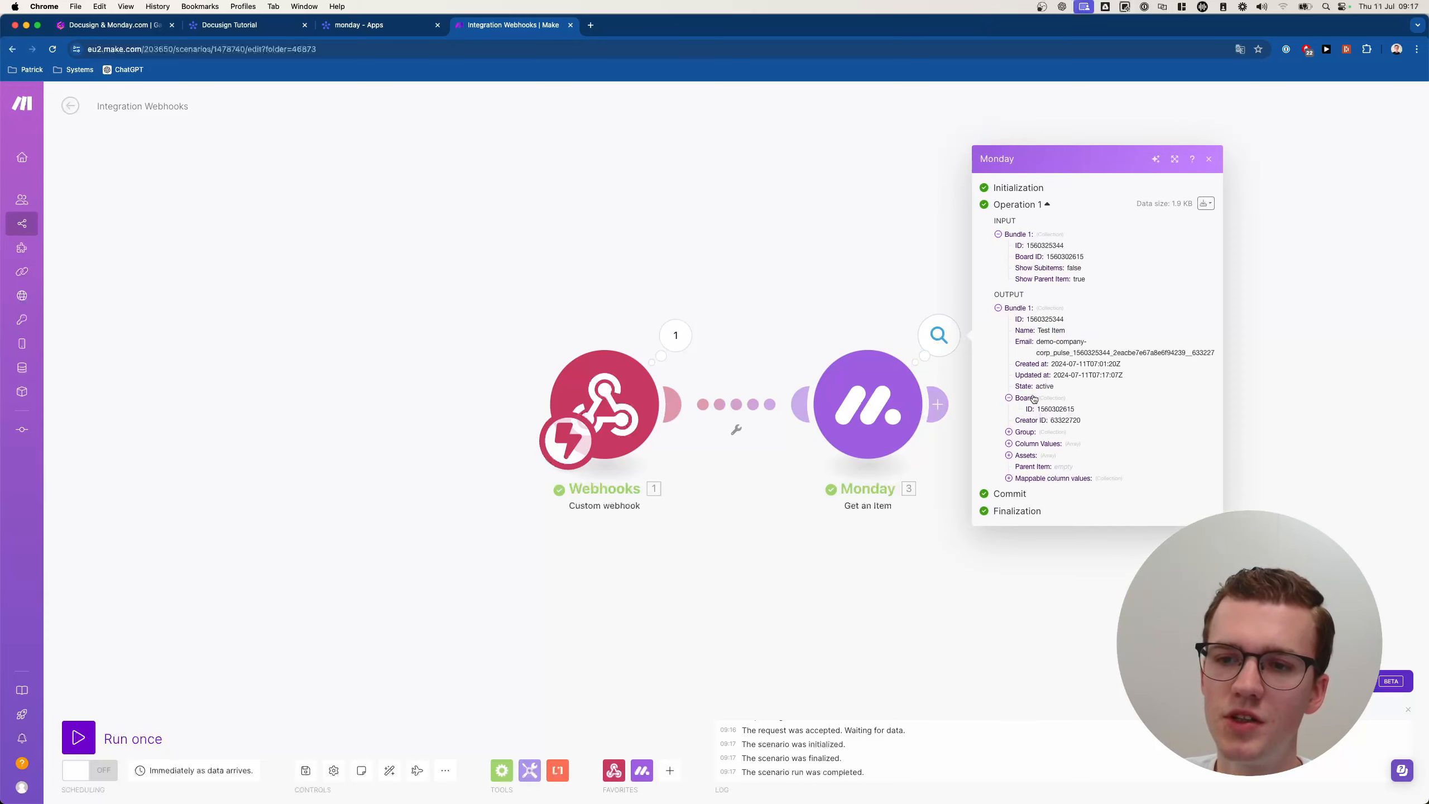
left_click(1026, 400)
left_click(1030, 428)
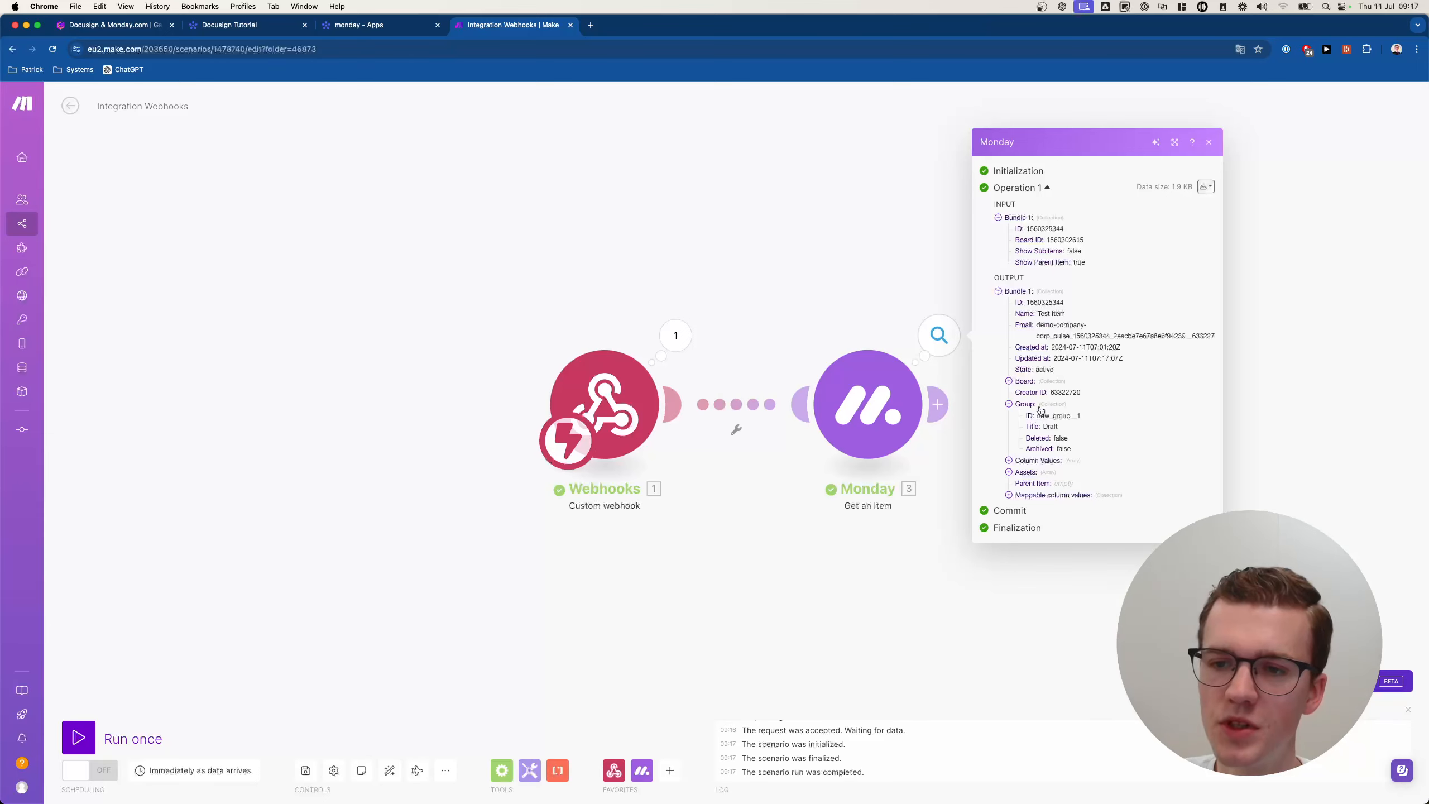
left_click(1034, 406)
left_click(1035, 440)
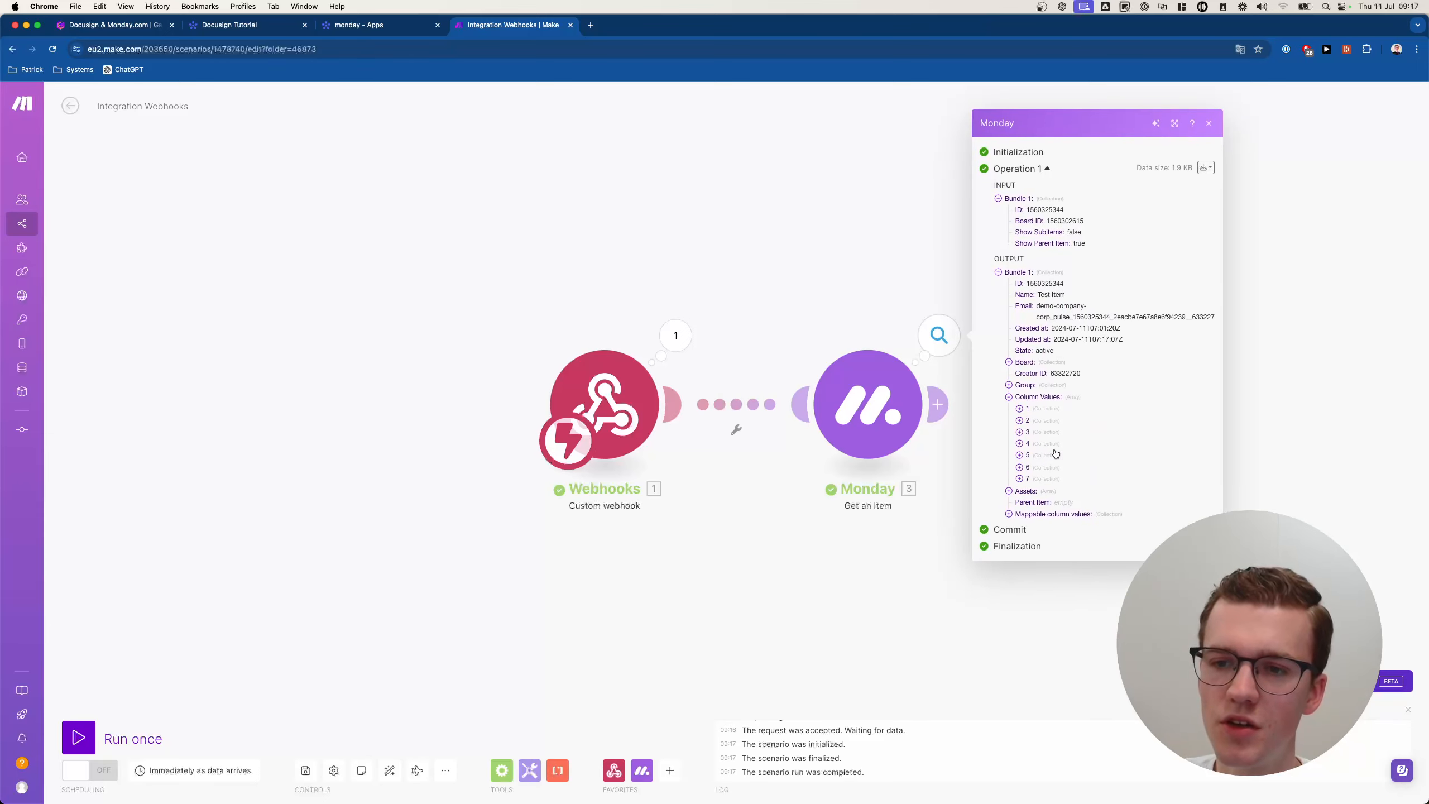
left_click(1041, 419)
left_click(1049, 388)
left_click(1030, 426)
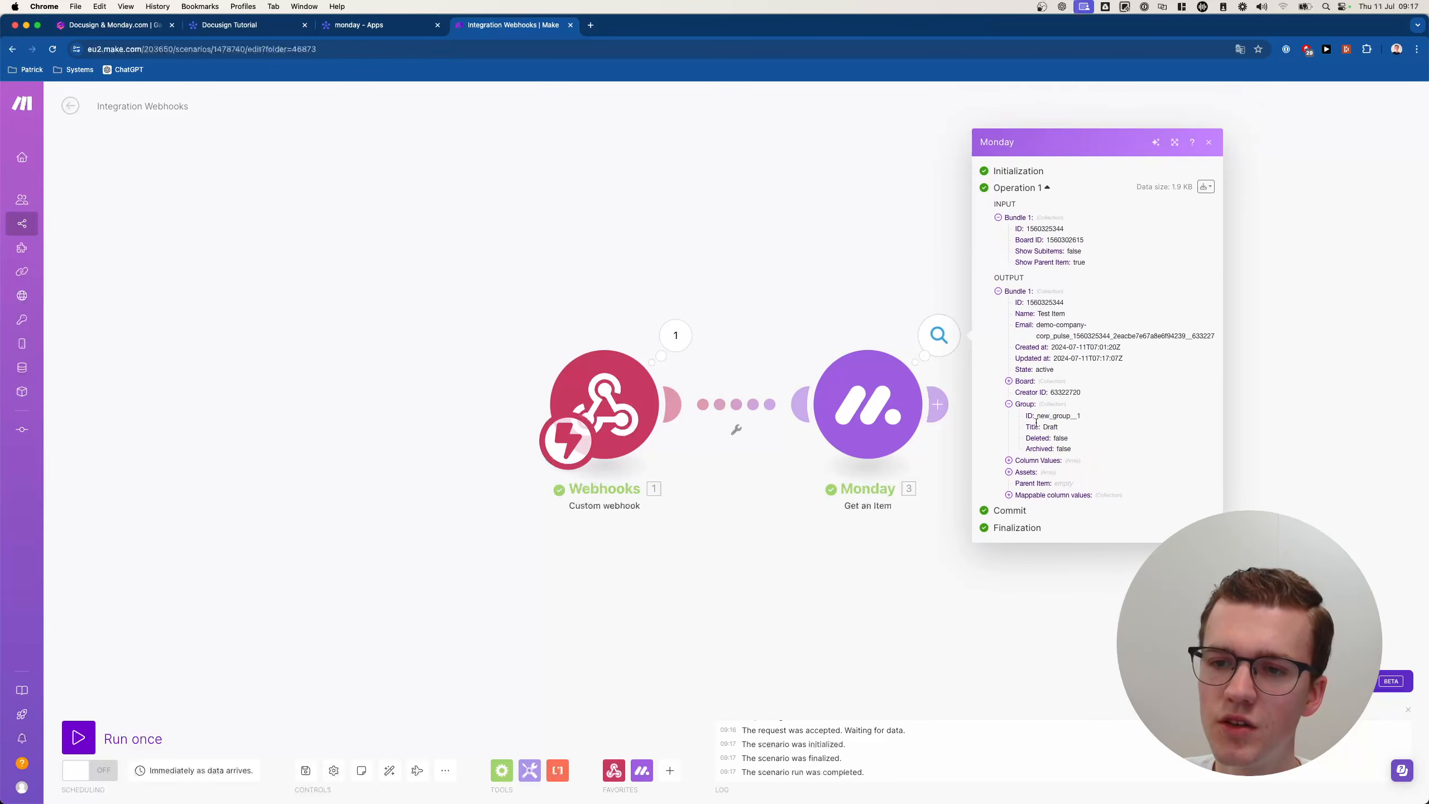
Expand the Email, First Name and Last Name column values to confirm they are empty.
left_click(1033, 481)
left_click(1027, 499)
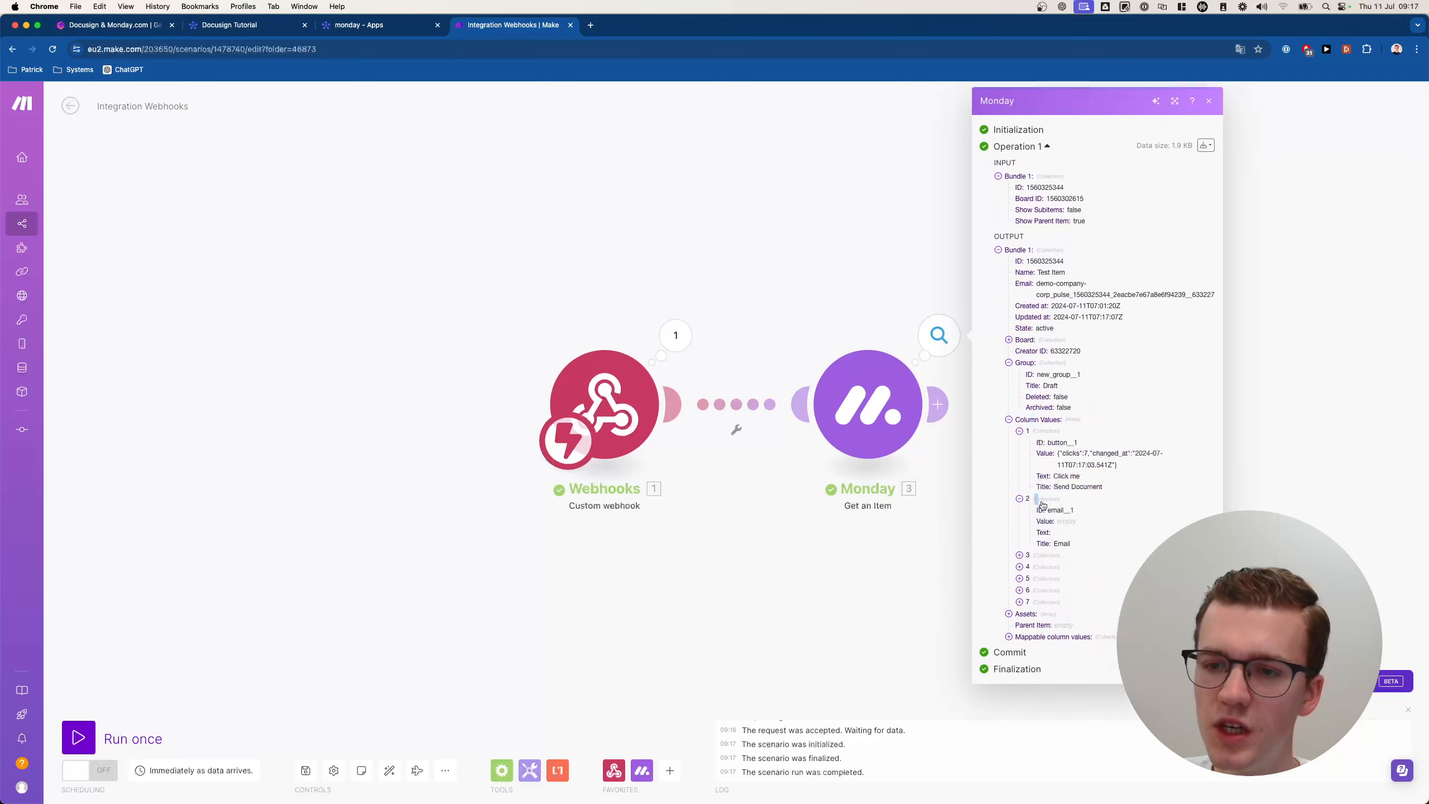
left_click(1054, 567)
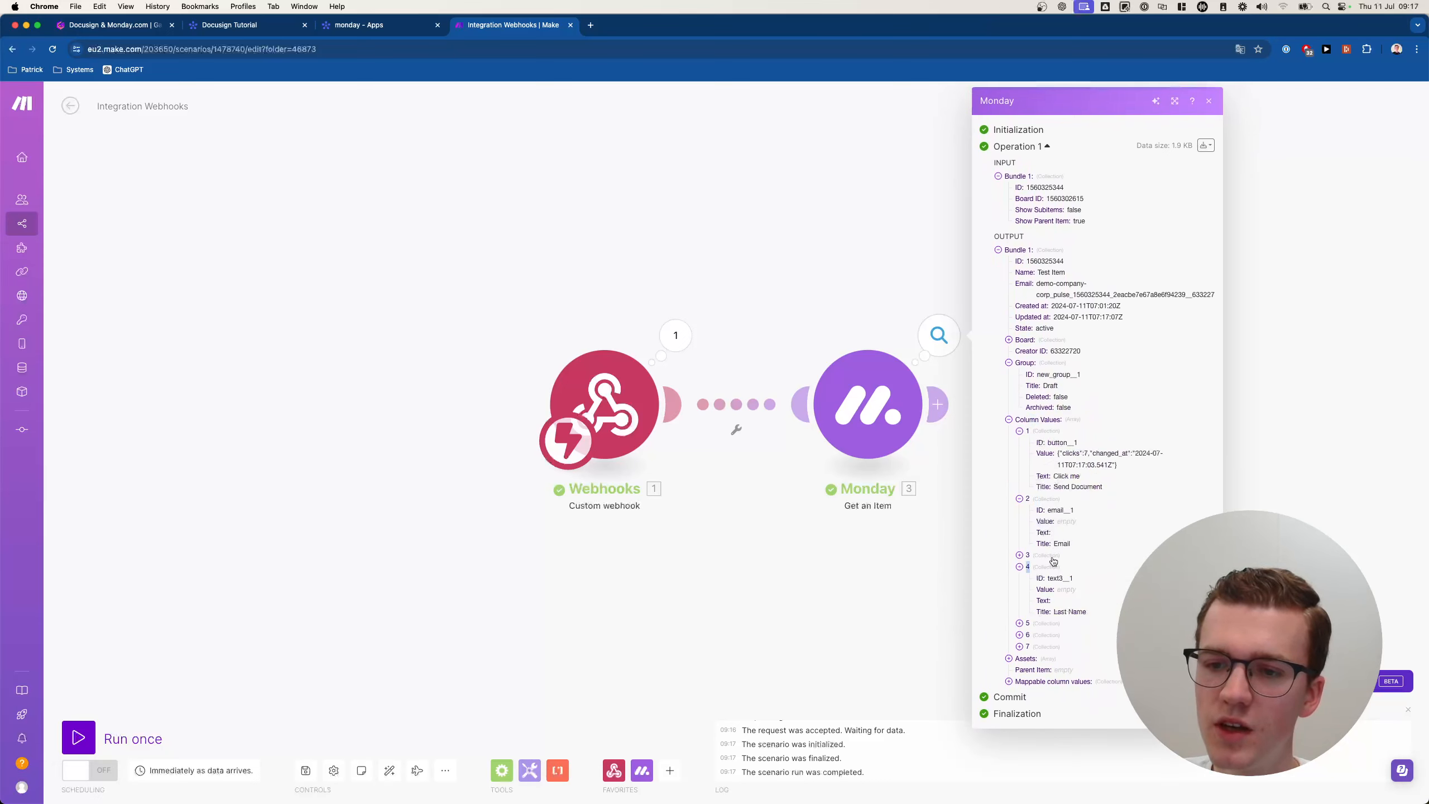
left_click(1050, 556)
double_click(1053, 567)
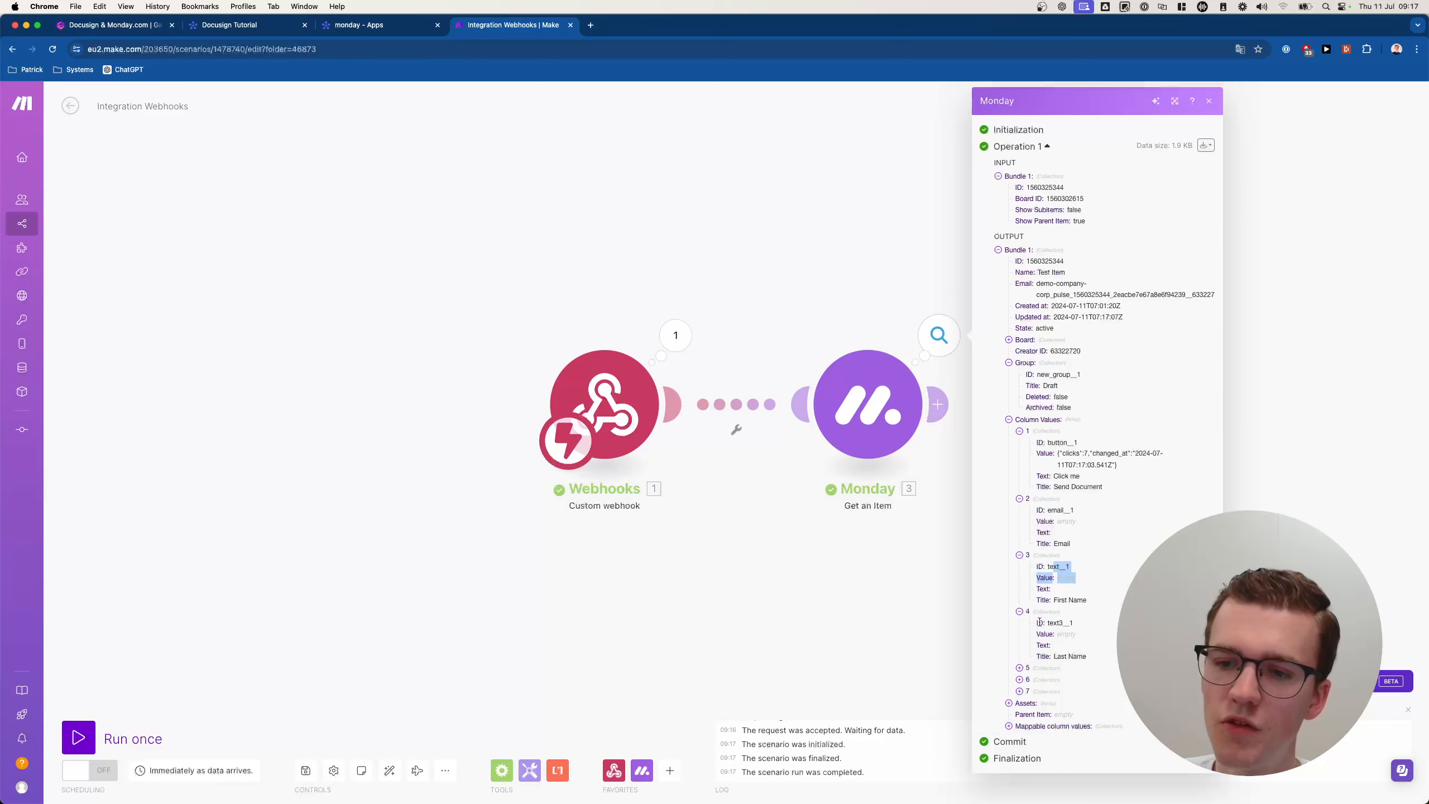
left_click_drag(1049, 622, 1097, 611)
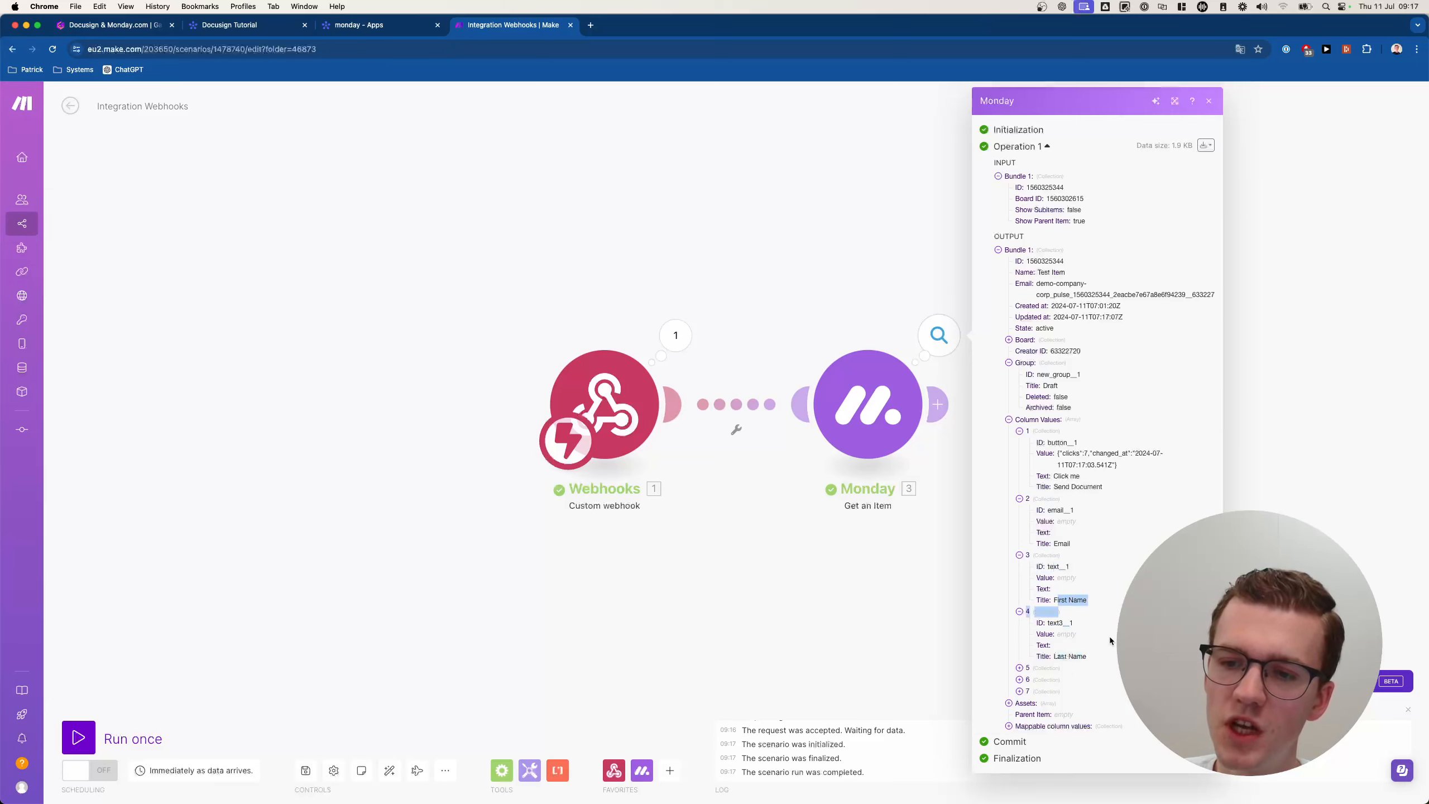
left_click(1110, 637)
left_click(383, 29)
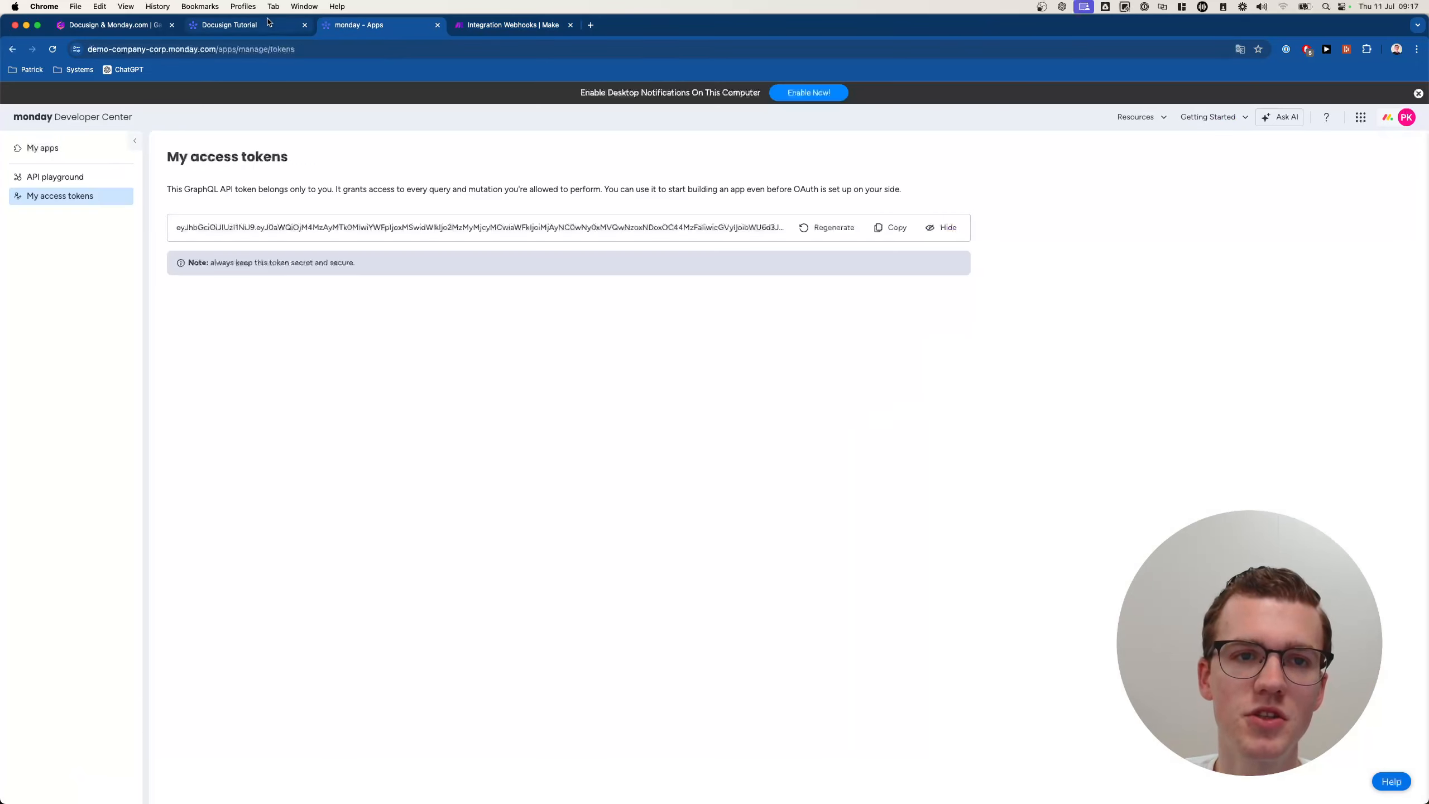
Enter the contact's e-mail address in Test Item's Email cell.
left_click_drag(279, 28, 417, 42)
left_click(563, 269)
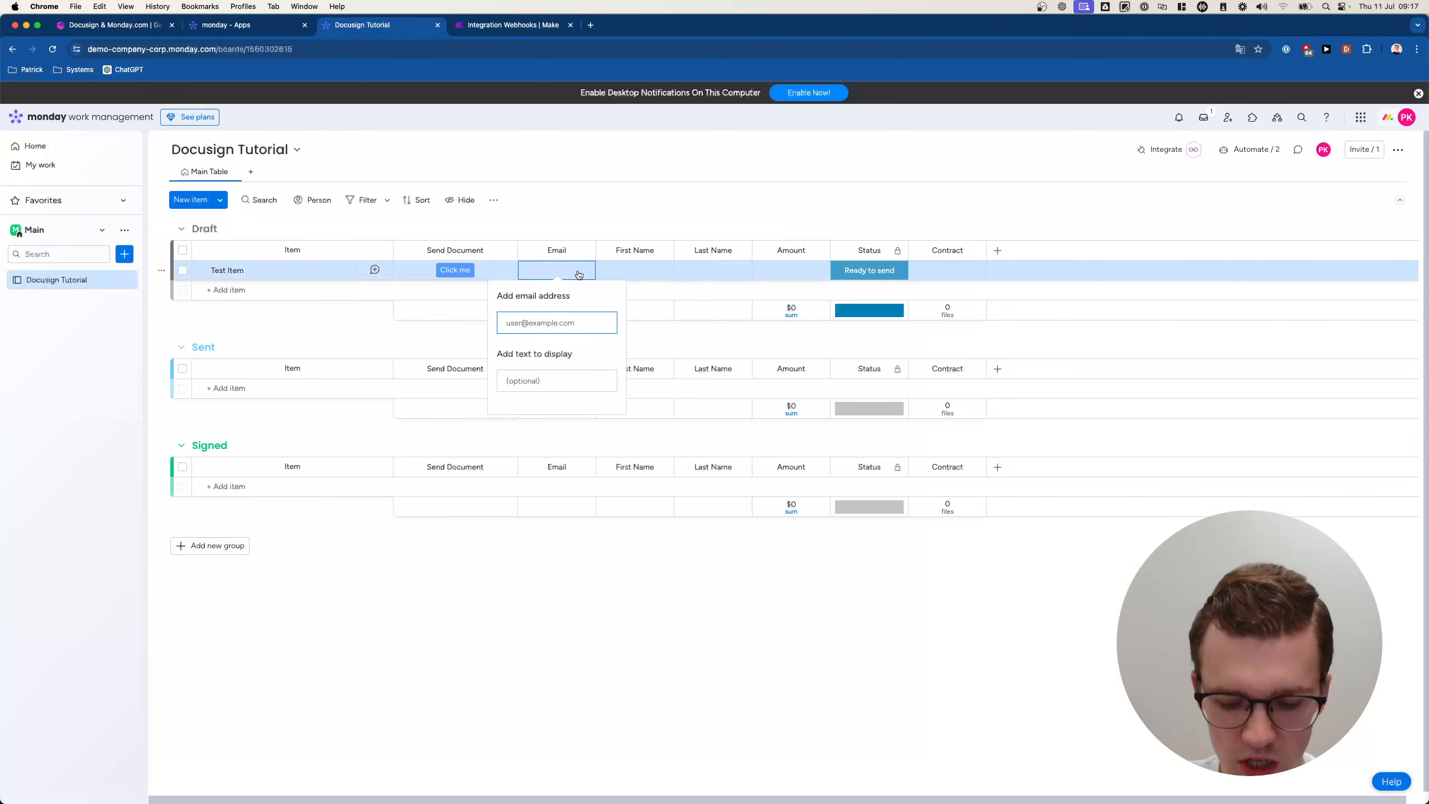
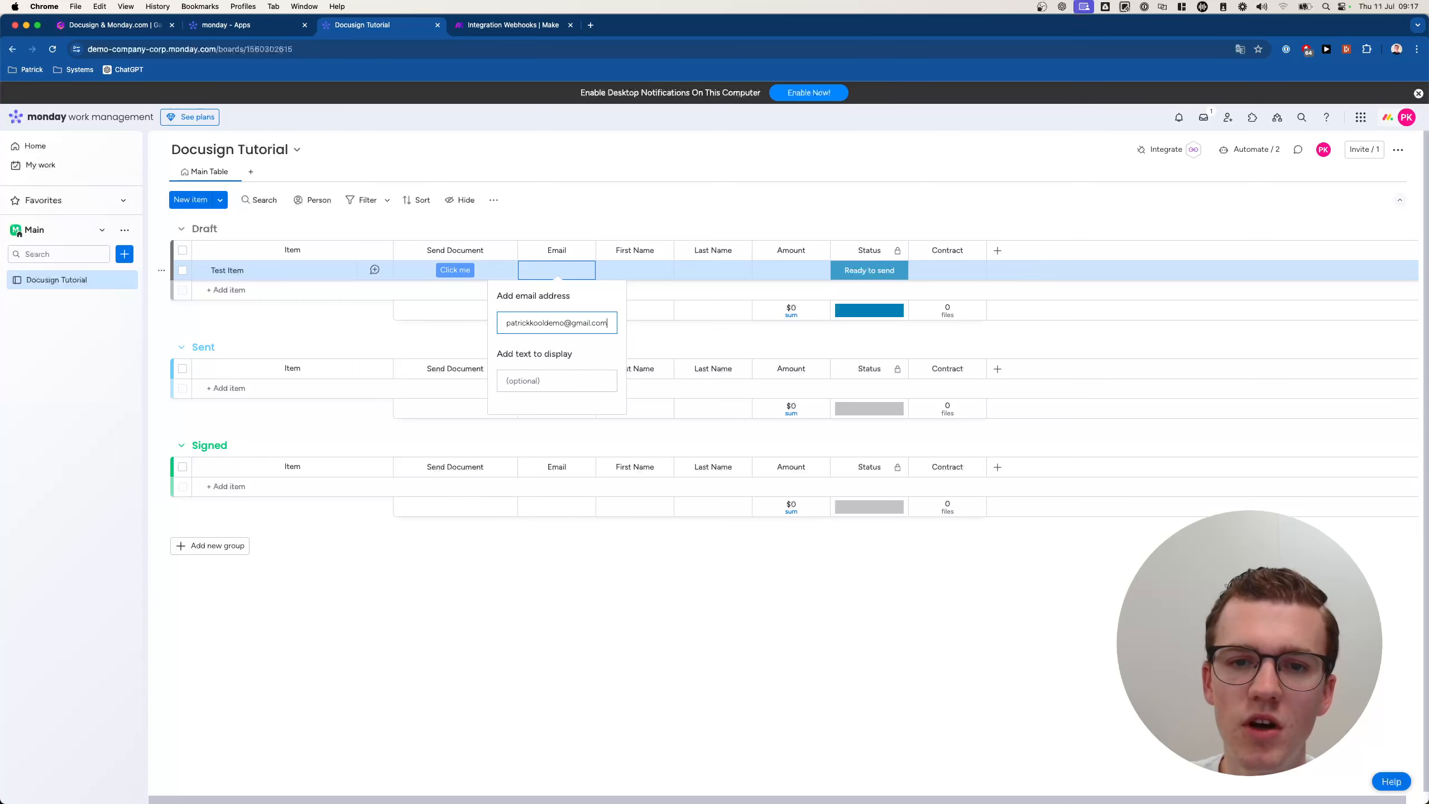
key("Return")
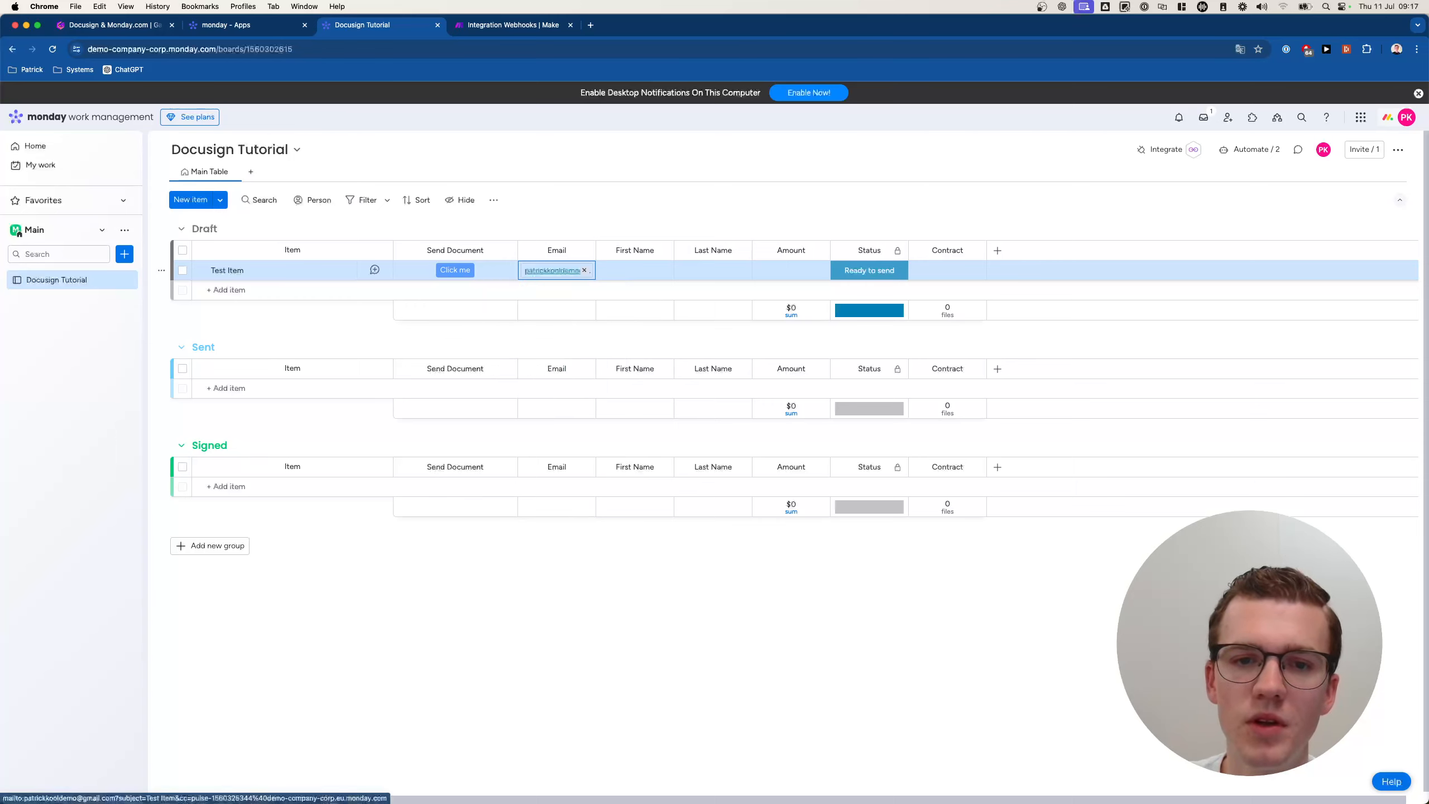
Fill in the contact's first name and last name in Test Item's name cells.
left_click(623, 269)
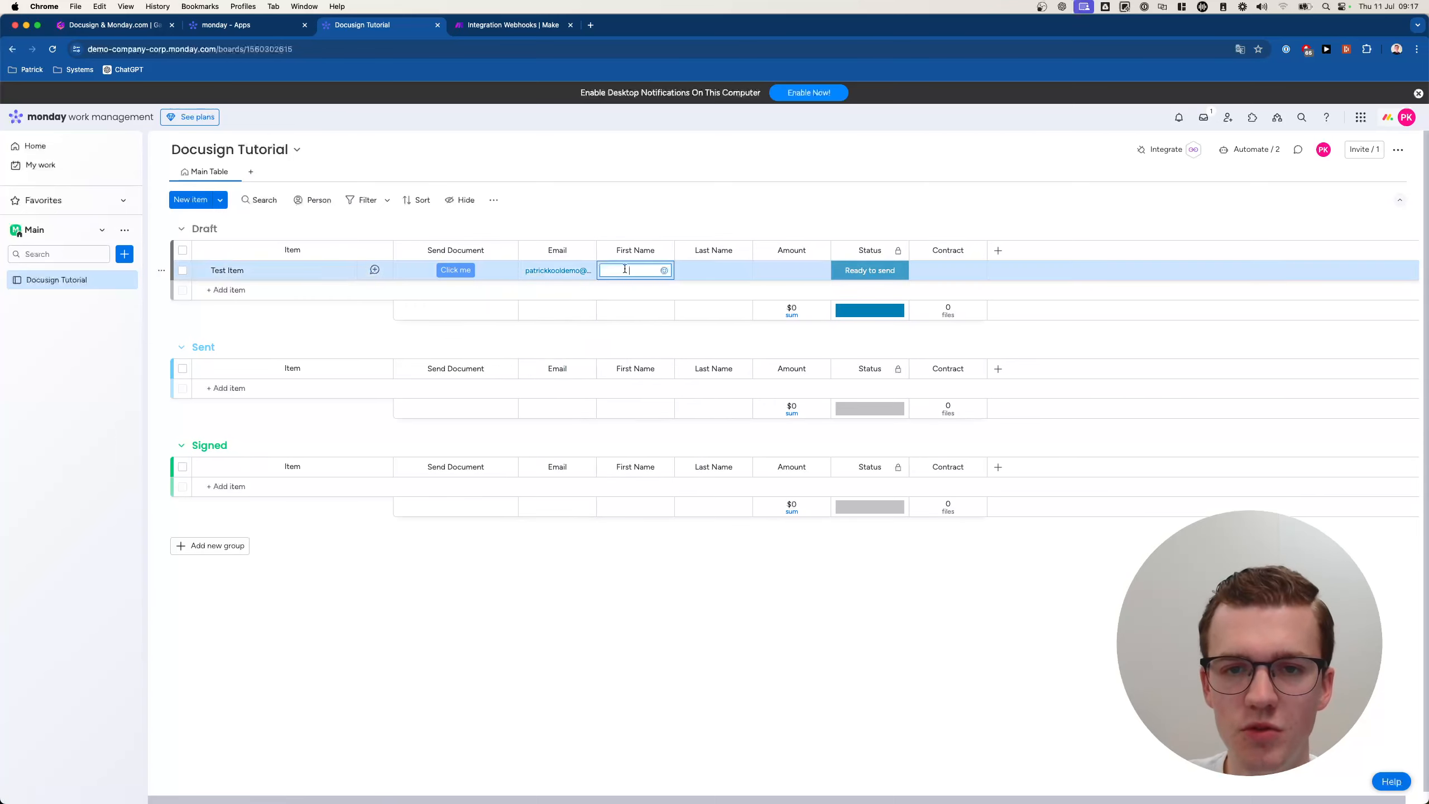
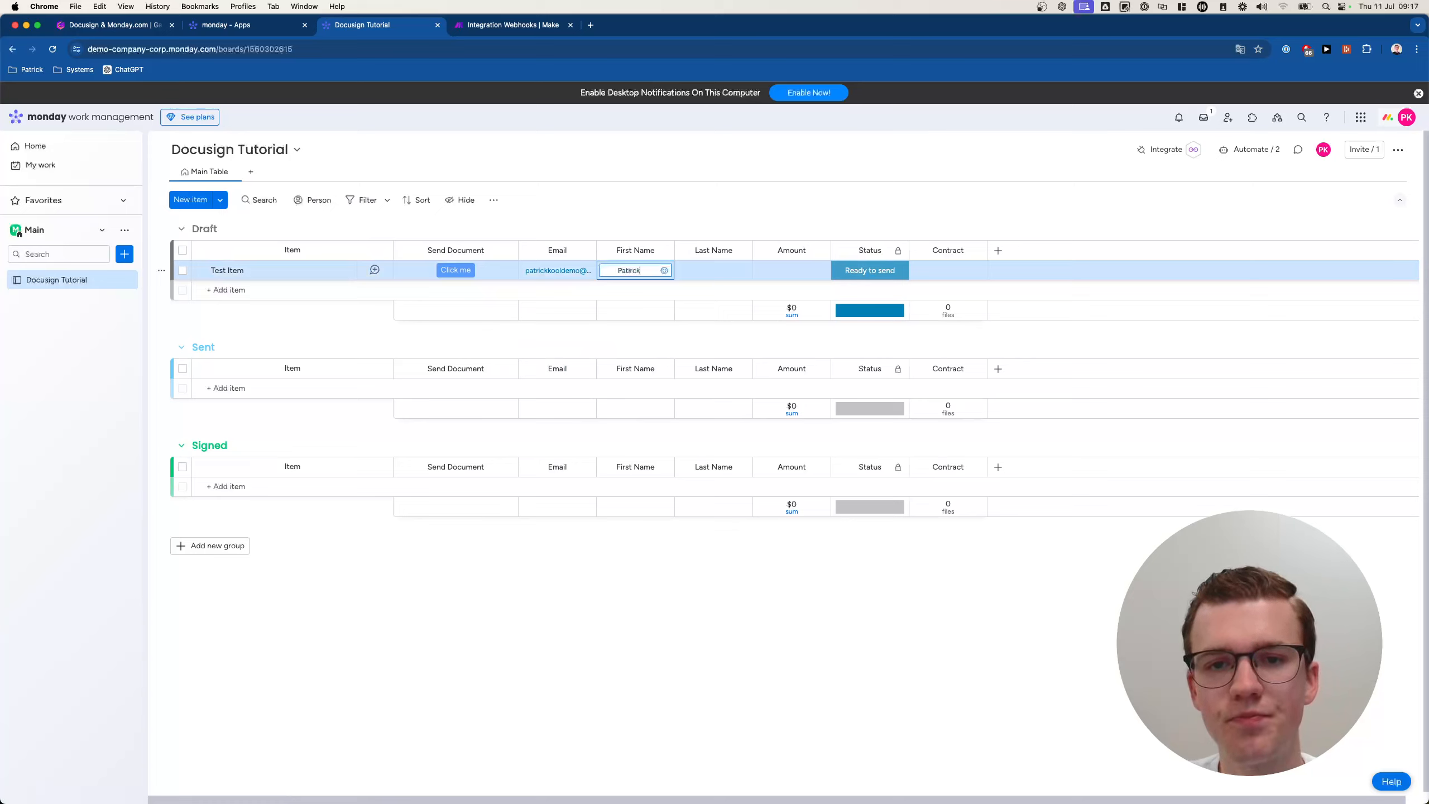
key("Return")
left_click(648, 271)
key("alt+BackSpace")
type("Patrick")
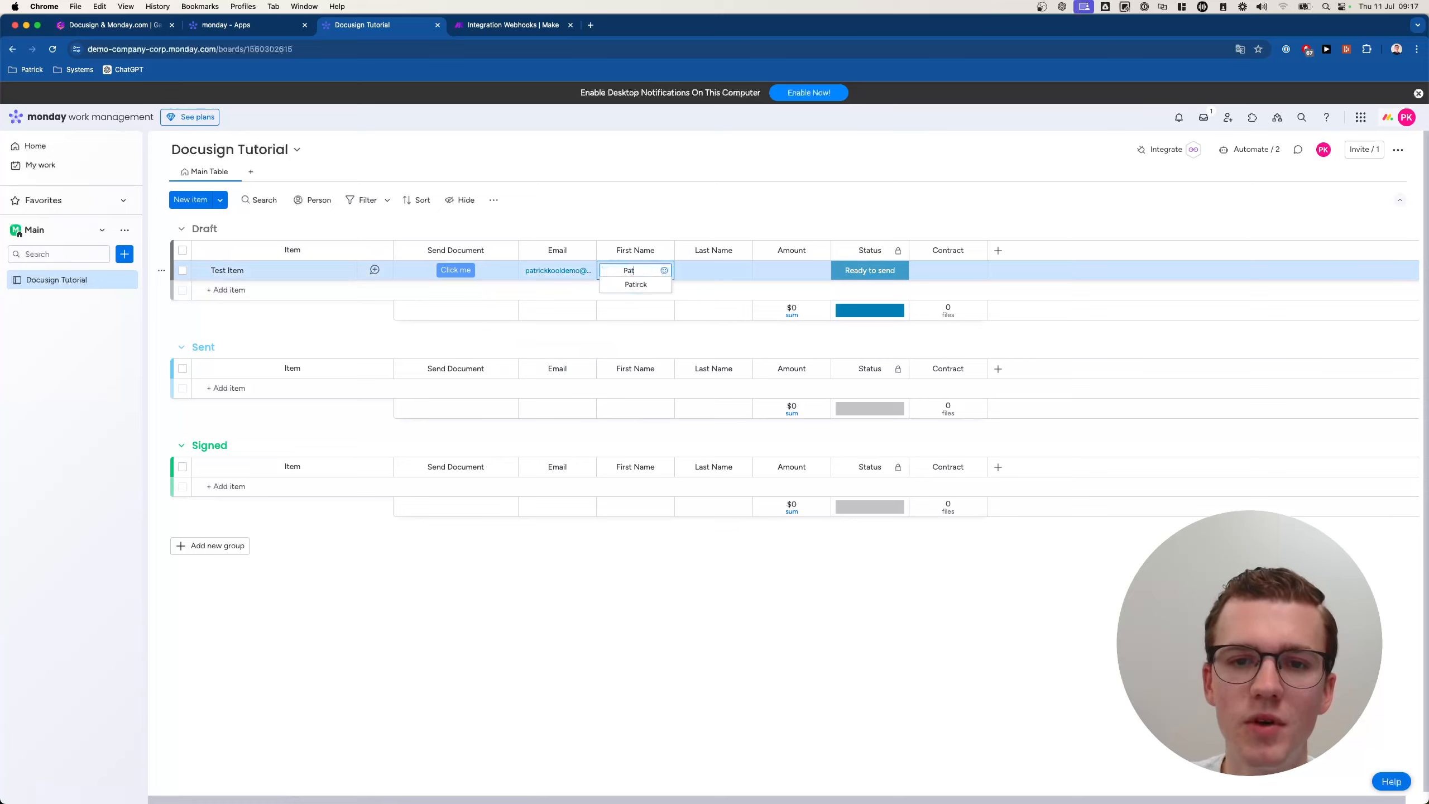
key("Return")
left_click(703, 272)
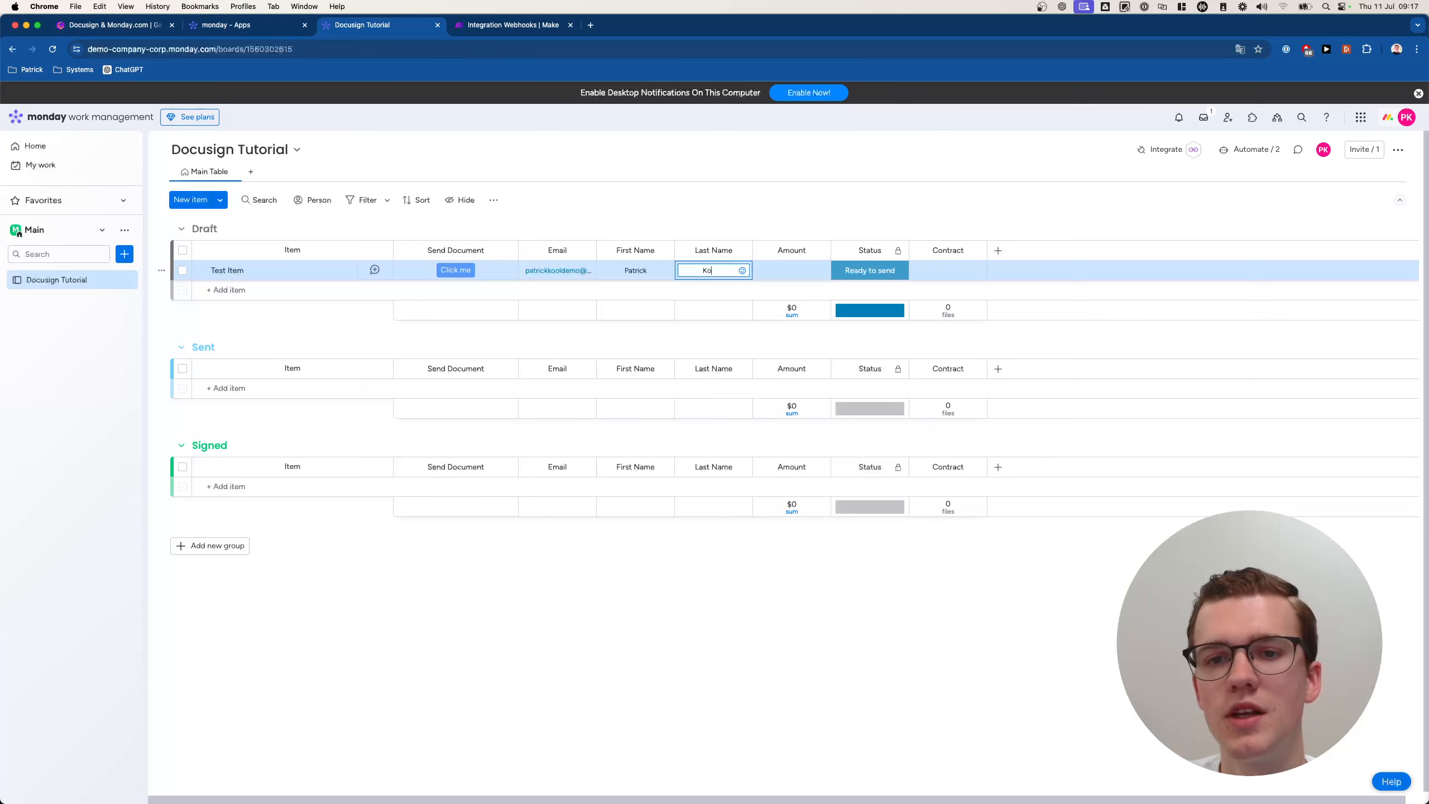
key("Return")
Set Test Item's Amount to 5000.
left_click(810, 272)
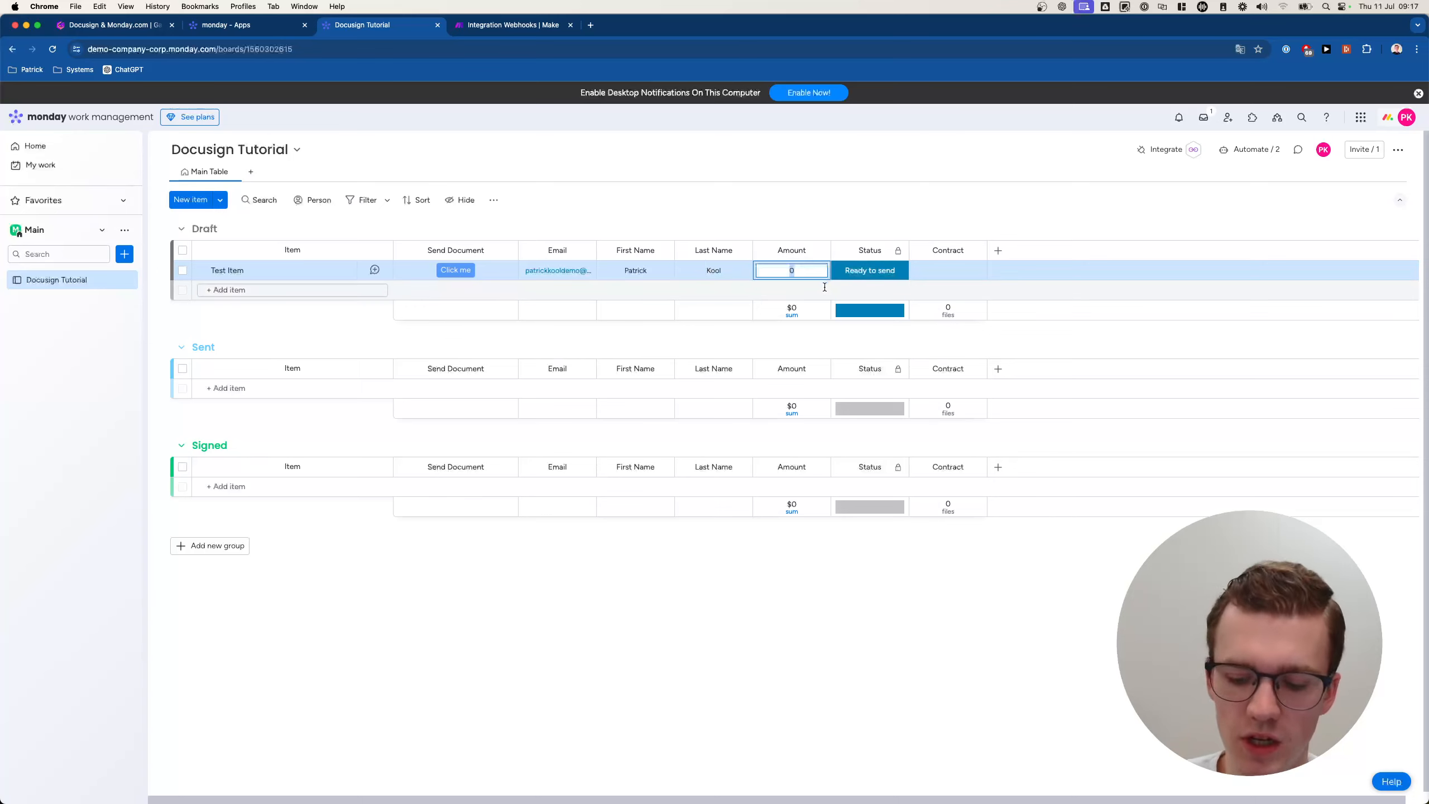
type("5000")
key("Return")
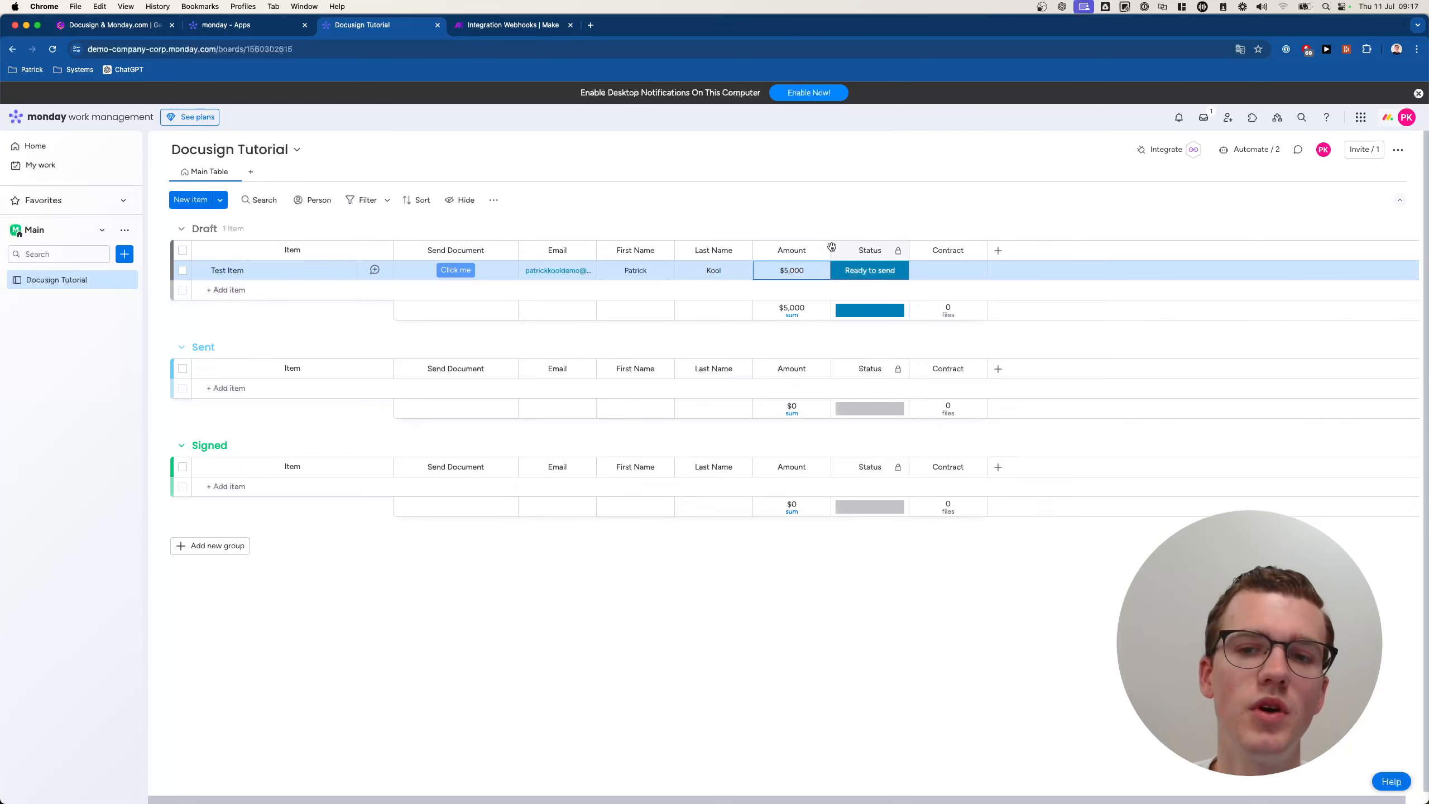
left_click(838, 272)
left_click(528, 25)
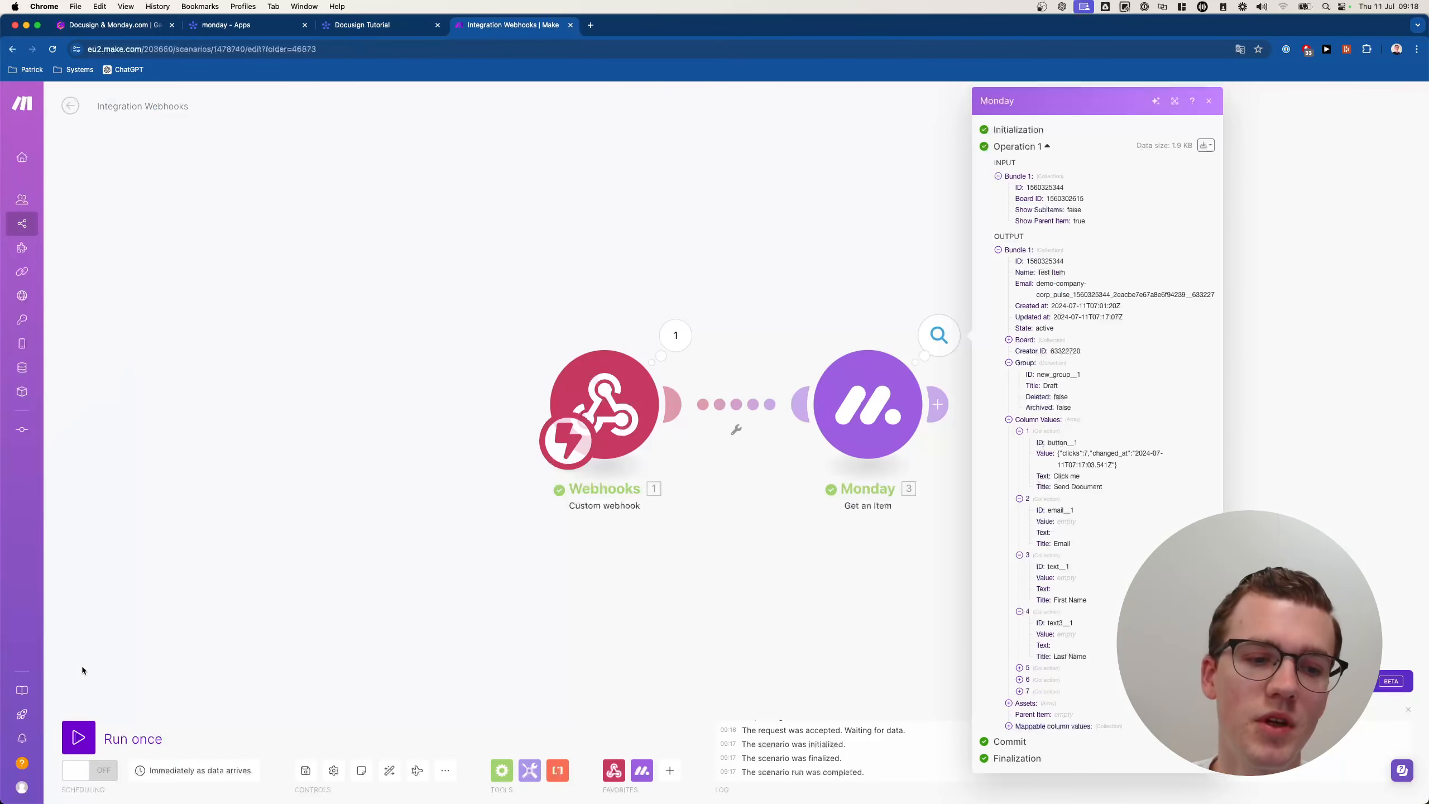
Restart a single scenario run, then set Test Item to Draft and fire Send Document on monday.
left_click(79, 728)
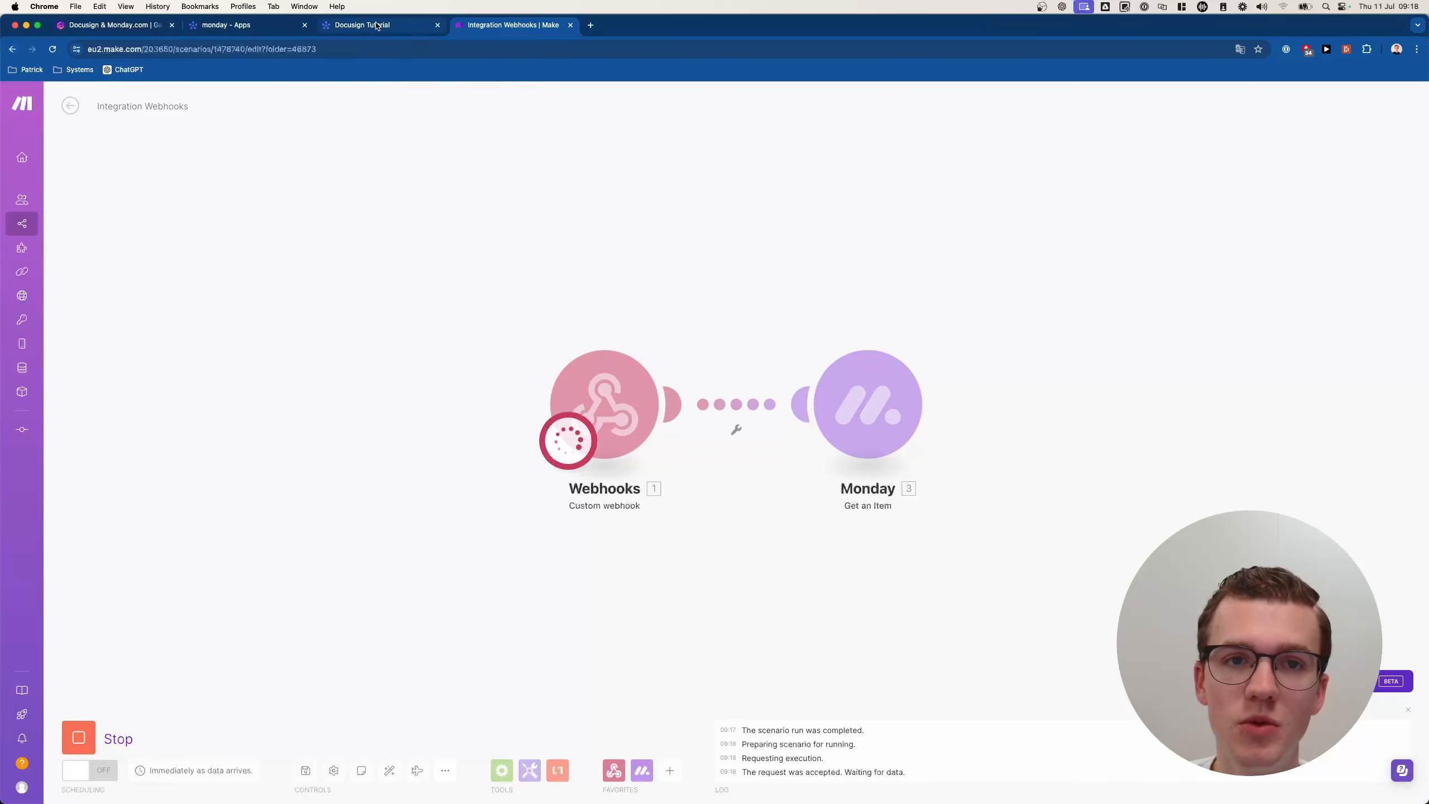
left_click(89, 730)
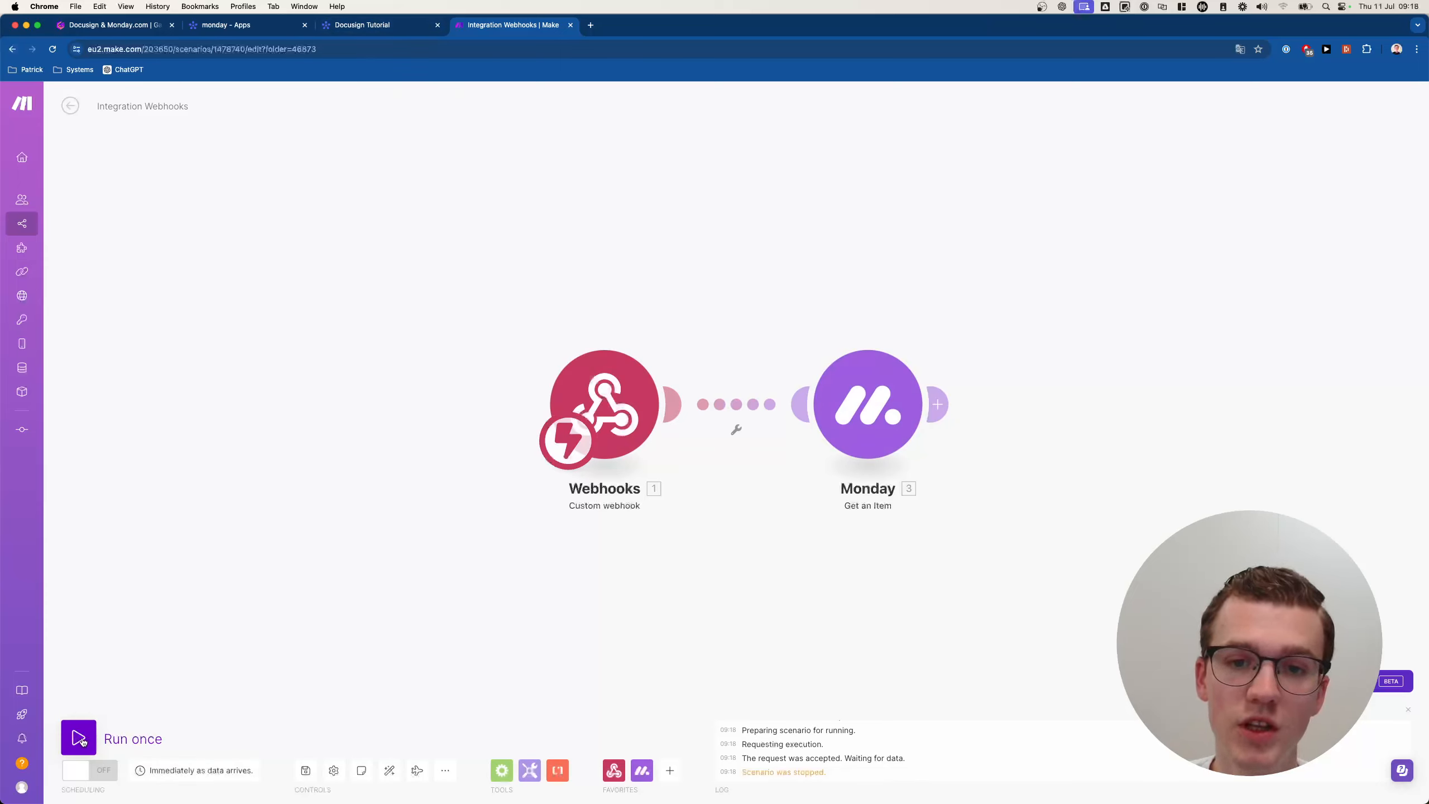
left_click(82, 742)
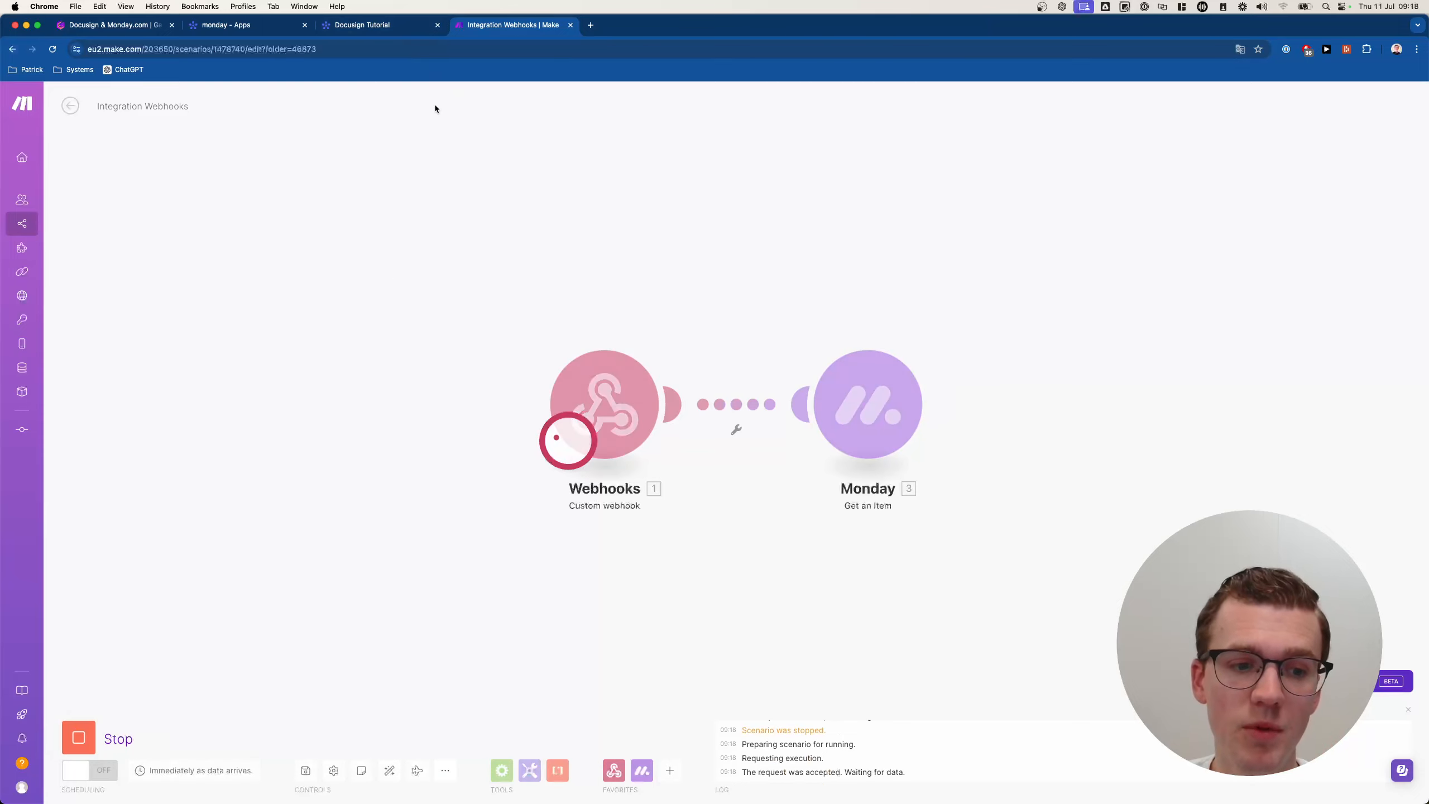
left_click(389, 25)
left_click(847, 396)
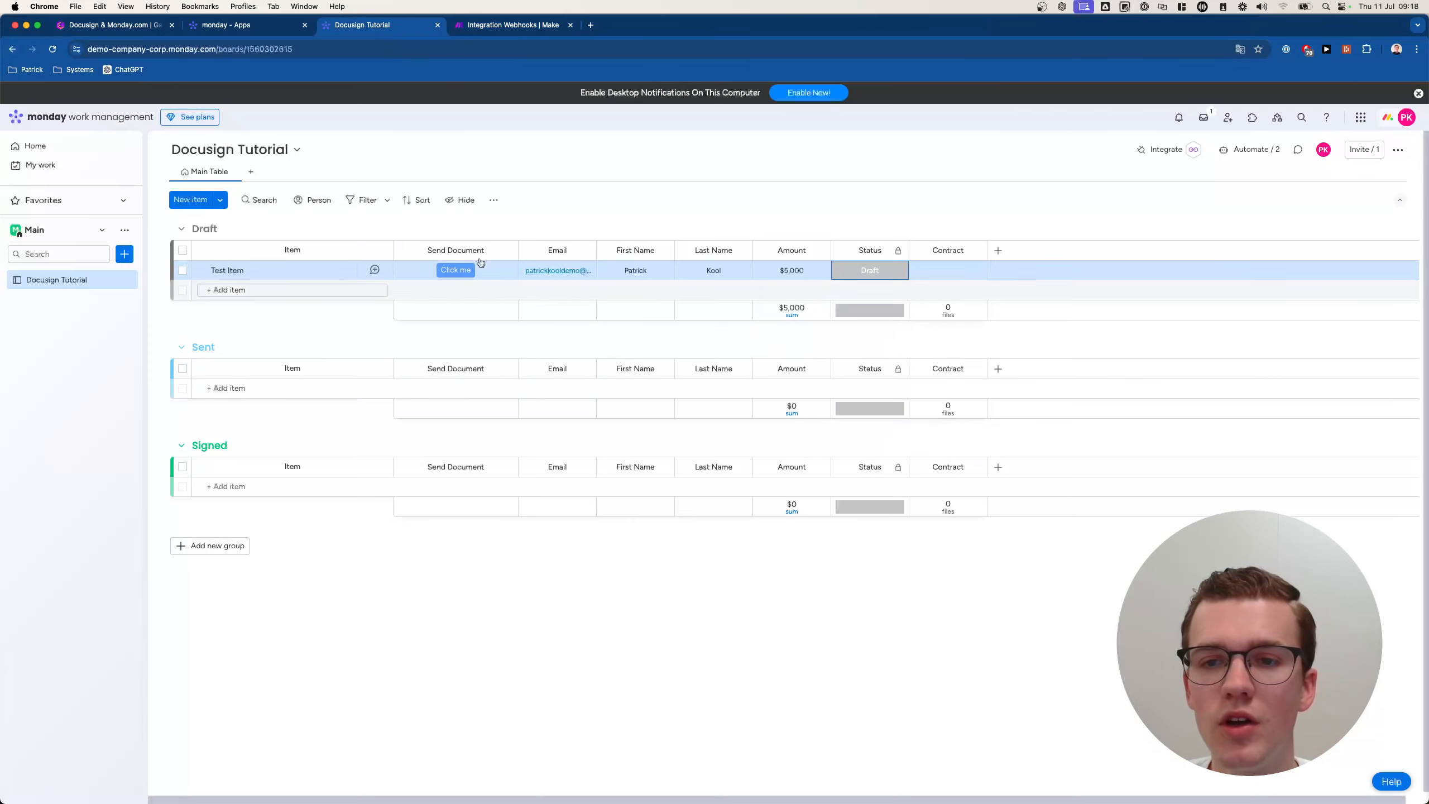
left_click(456, 270)
left_click(509, 26)
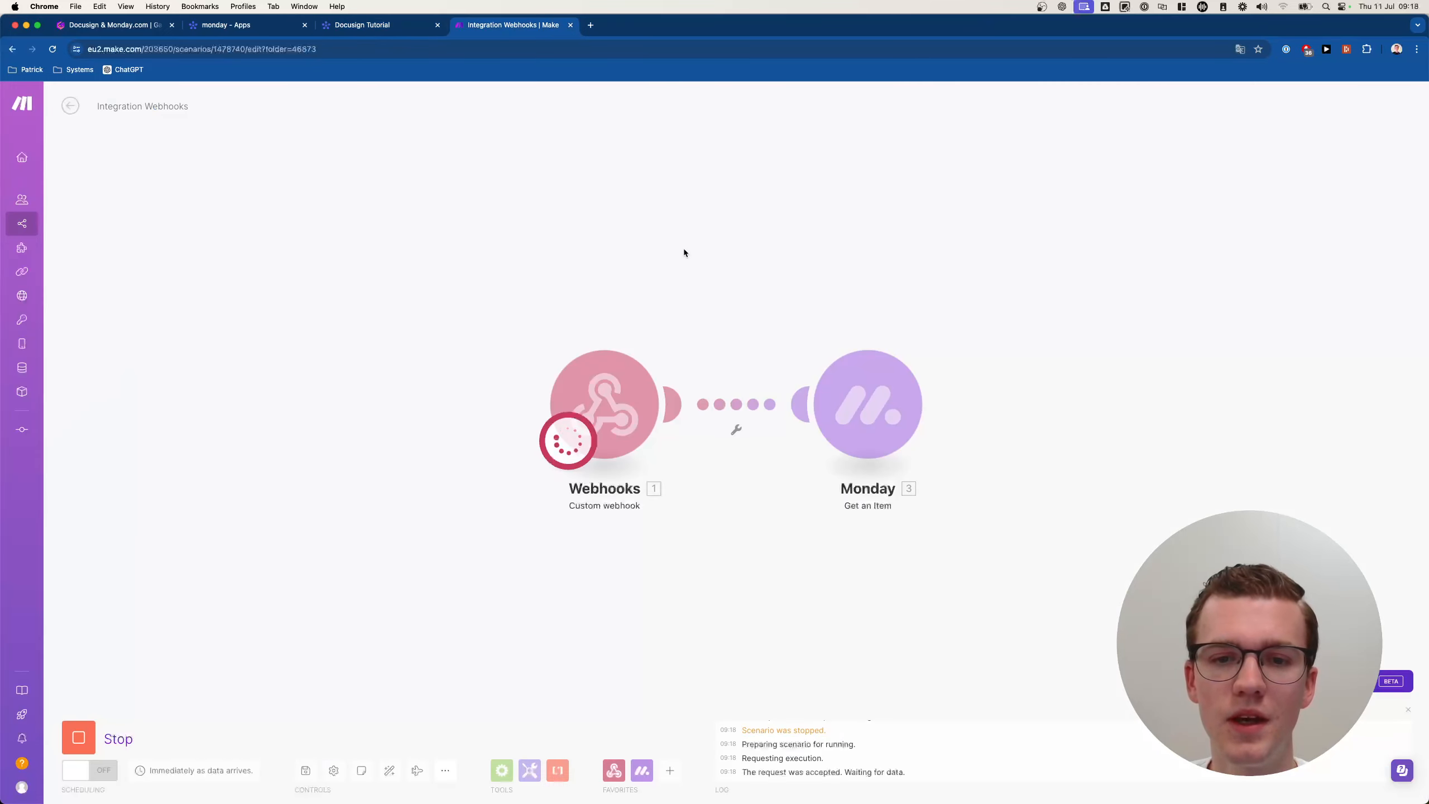
Inspect the Monday output's Email, First Name, Last Name and Amount 5000, then close it.
scroll(684, 252, "down", 1)
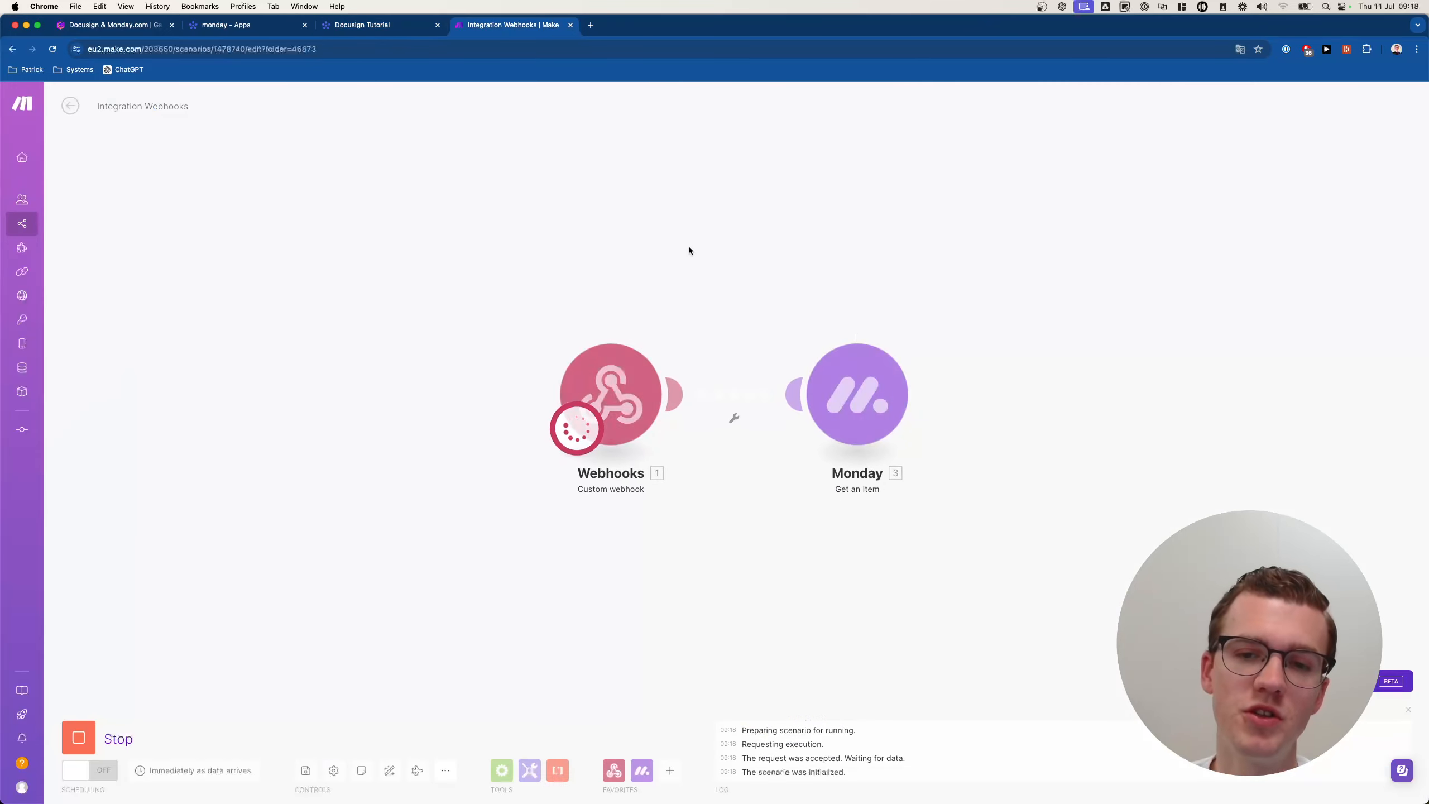
left_click(923, 329)
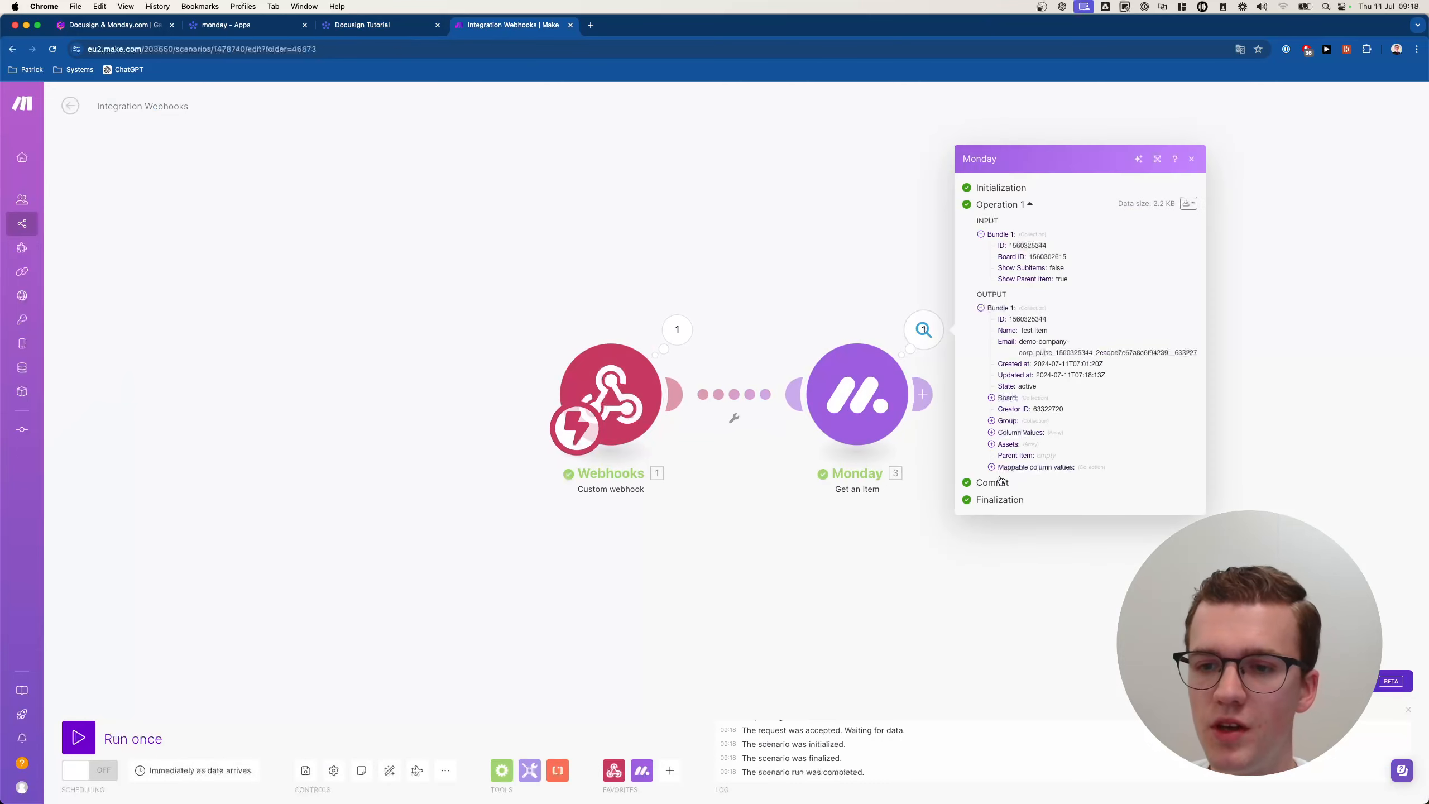
left_click(1020, 432)
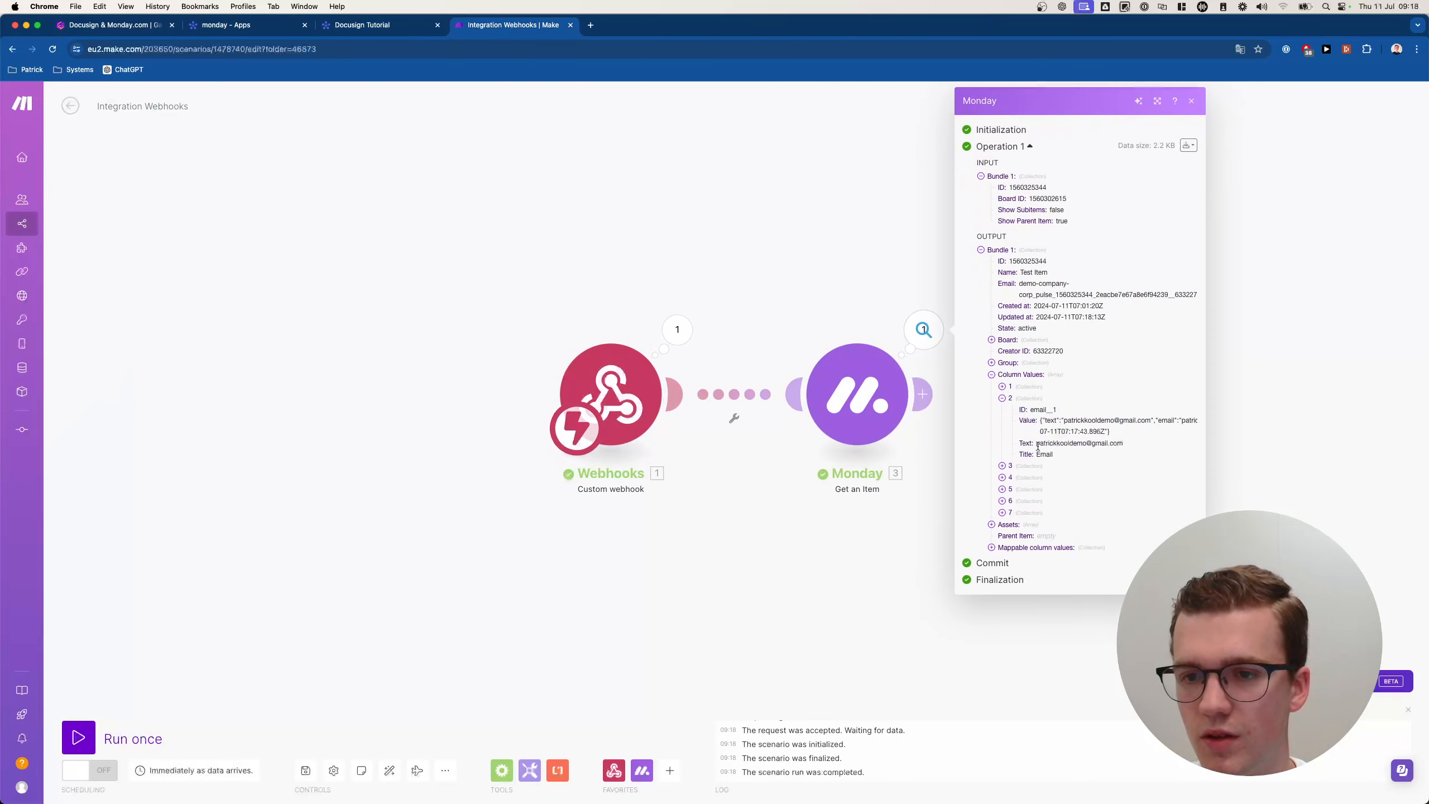
left_click_drag(1037, 444, 1128, 444)
left_click(1034, 469)
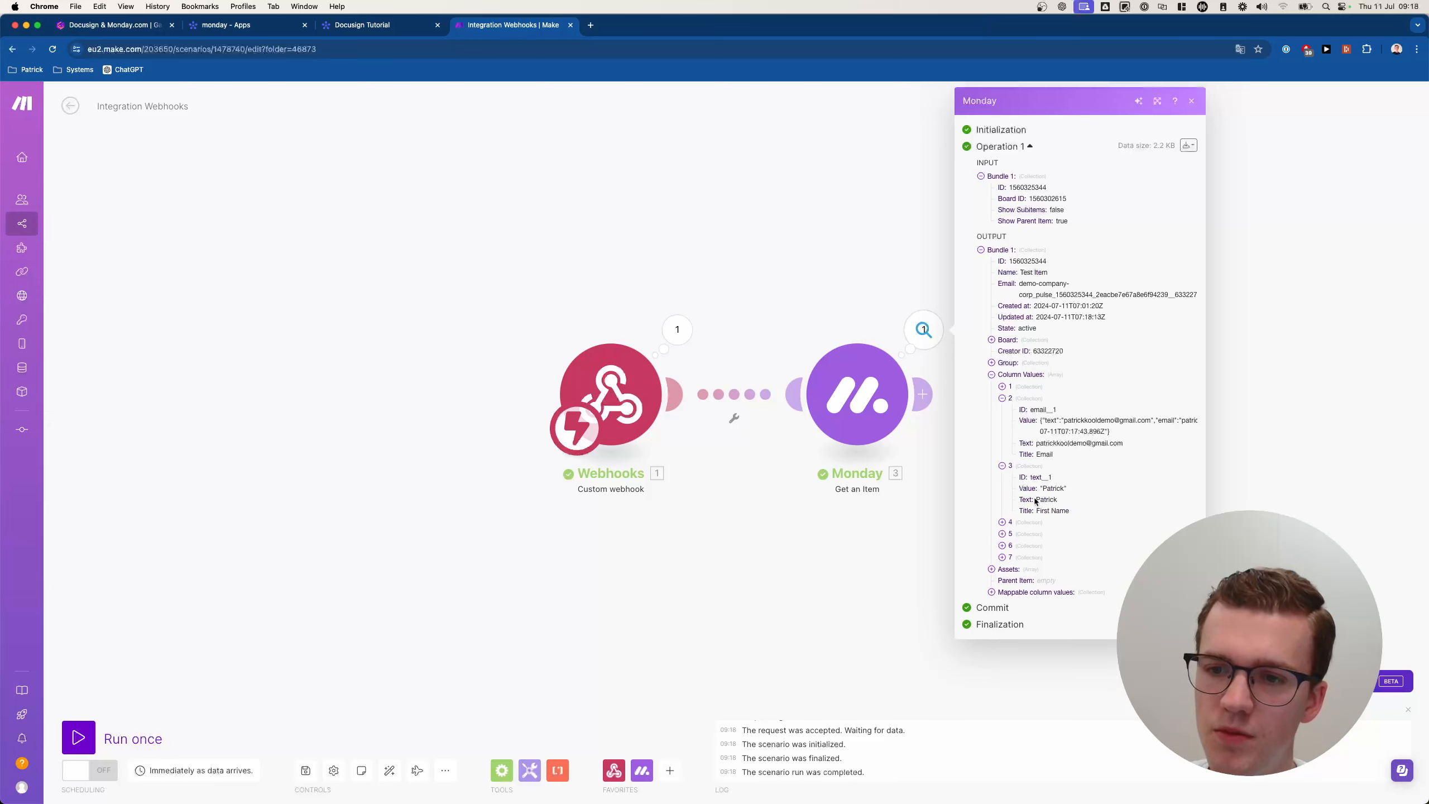
double_click(1046, 499)
left_click(1027, 525)
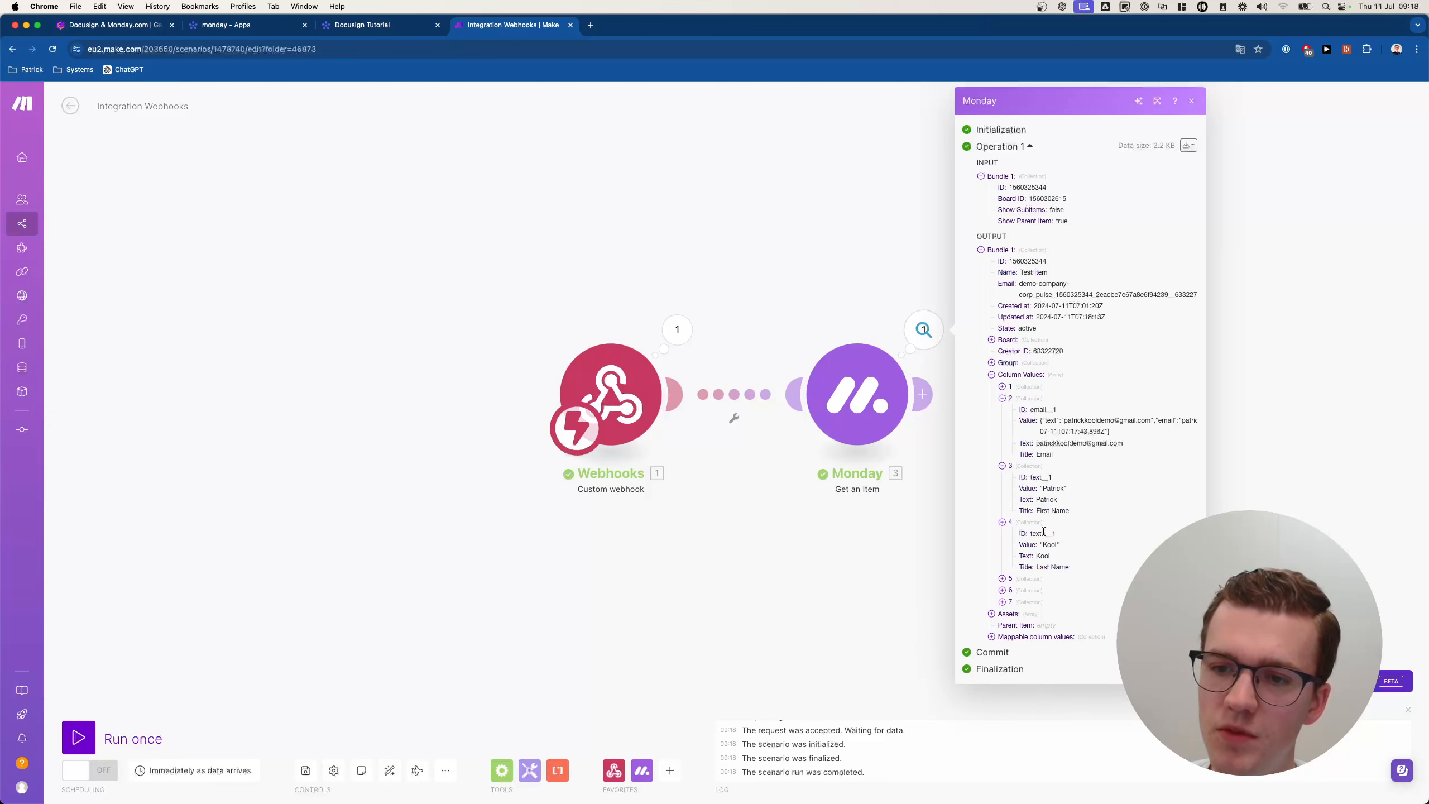
double_click(1043, 556)
left_click(1005, 578)
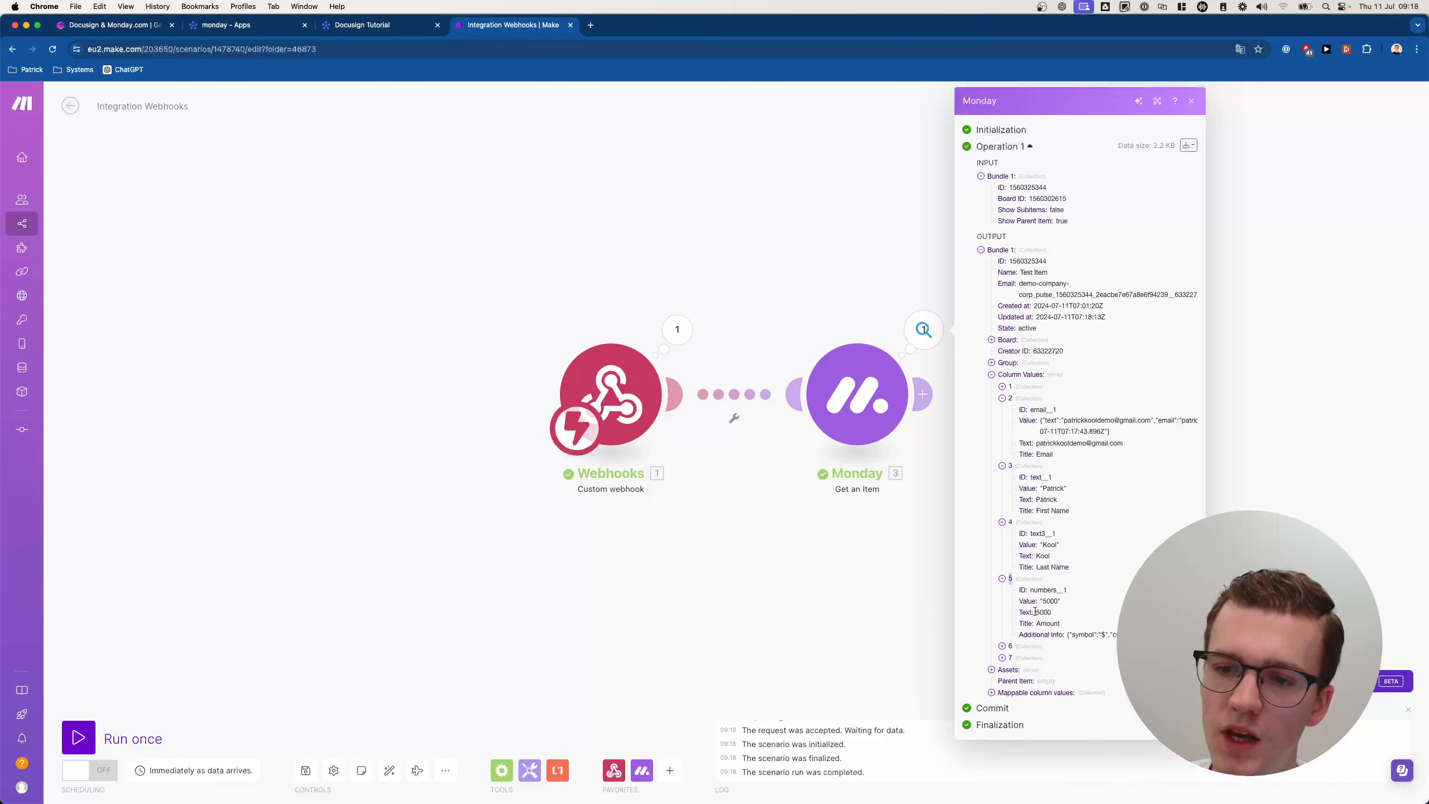
left_click_drag(1035, 611, 1092, 611)
left_click(1094, 610)
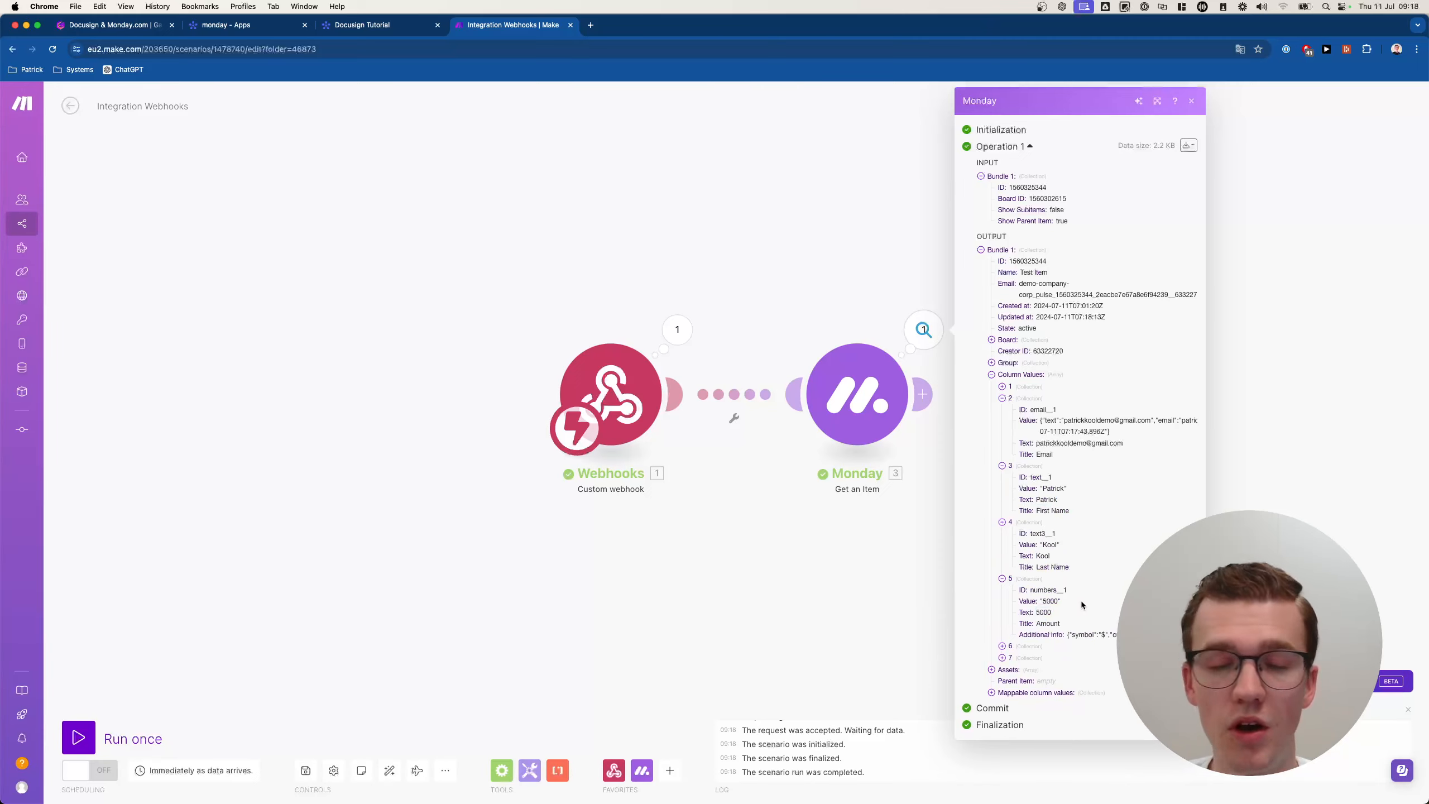
left_click(833, 518)
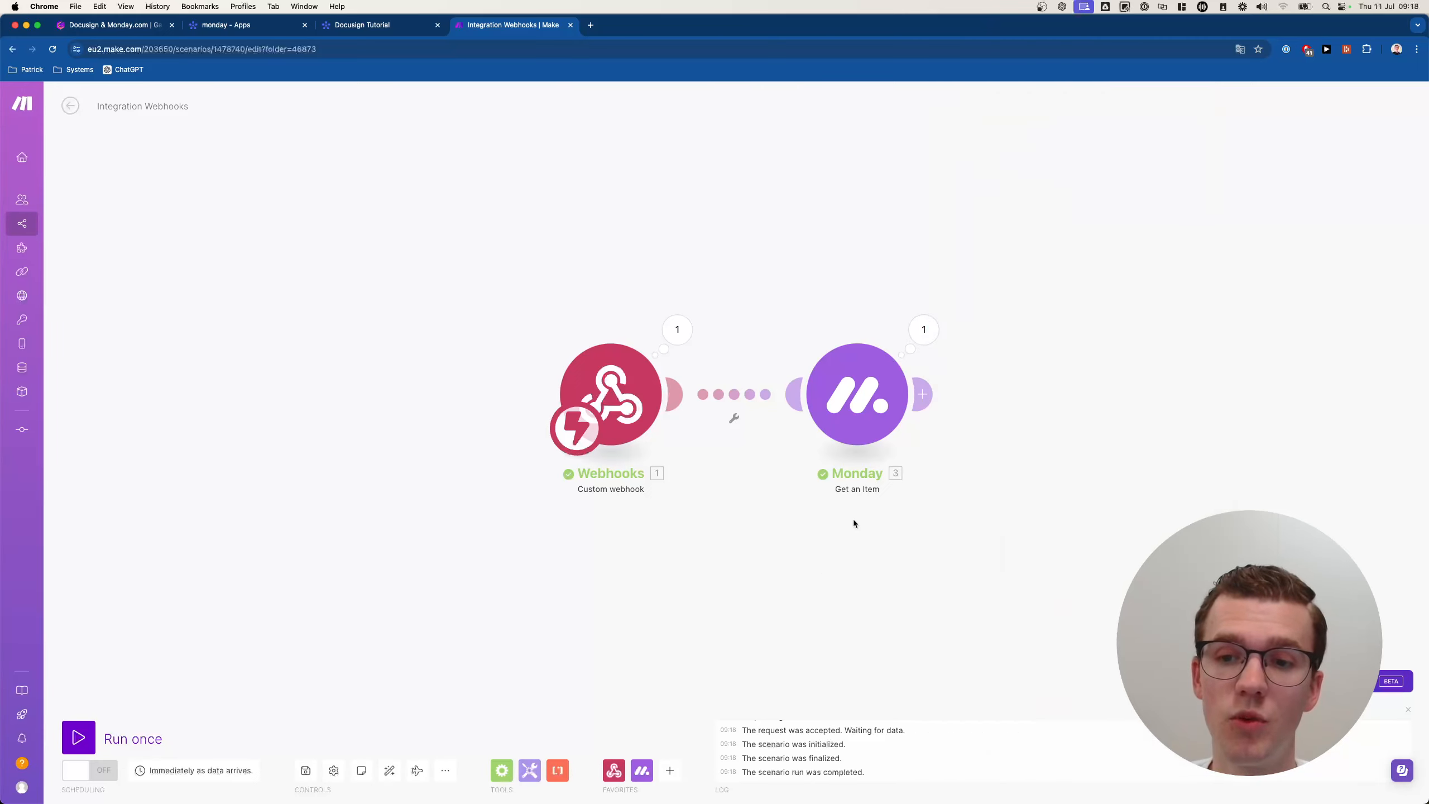
left_click_drag(854, 520, 602, 512)
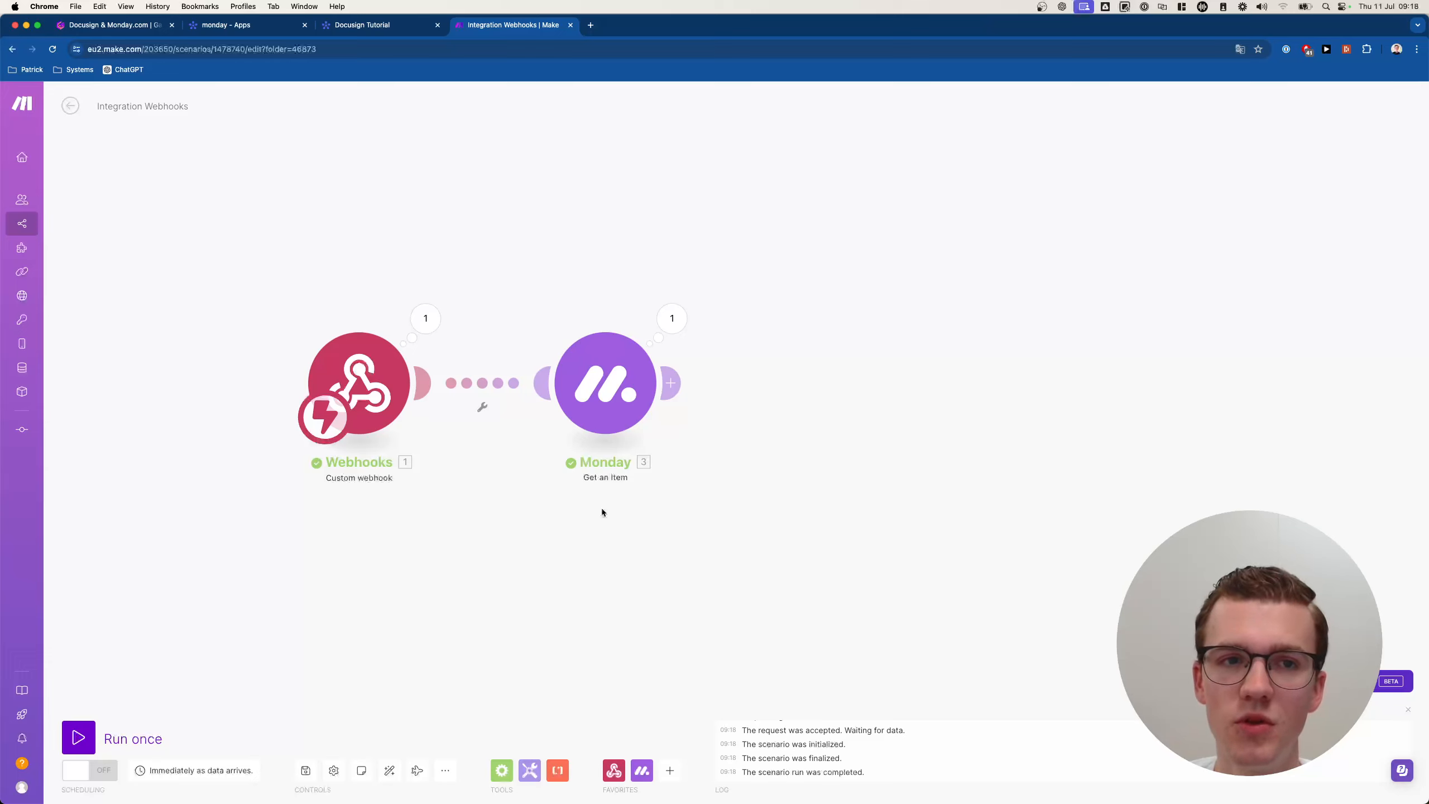
Add a DocuSign 'Send a Document from Template to Sign' step after Monday, then delete it.
left_click(839, 383)
type("do")
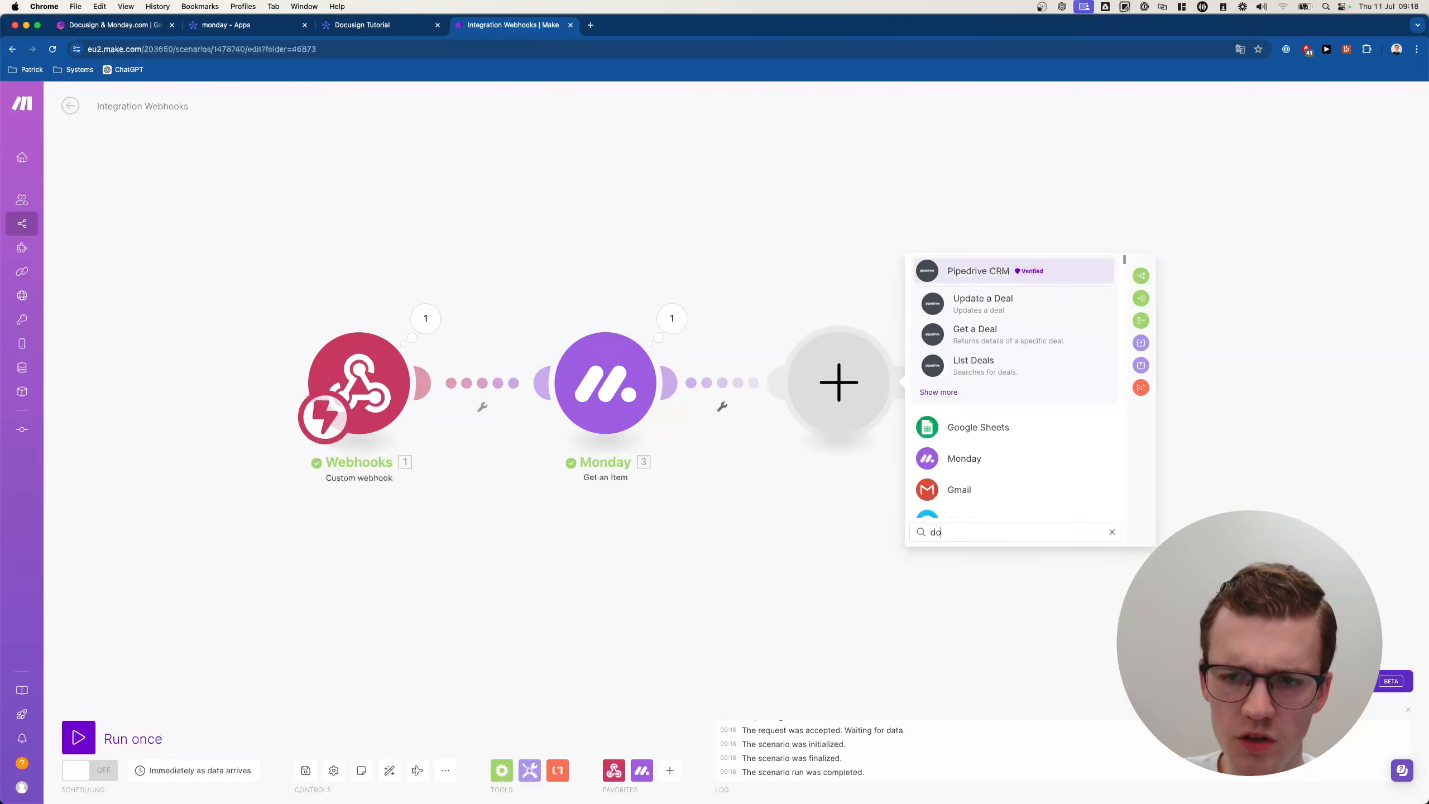
type("cusign")
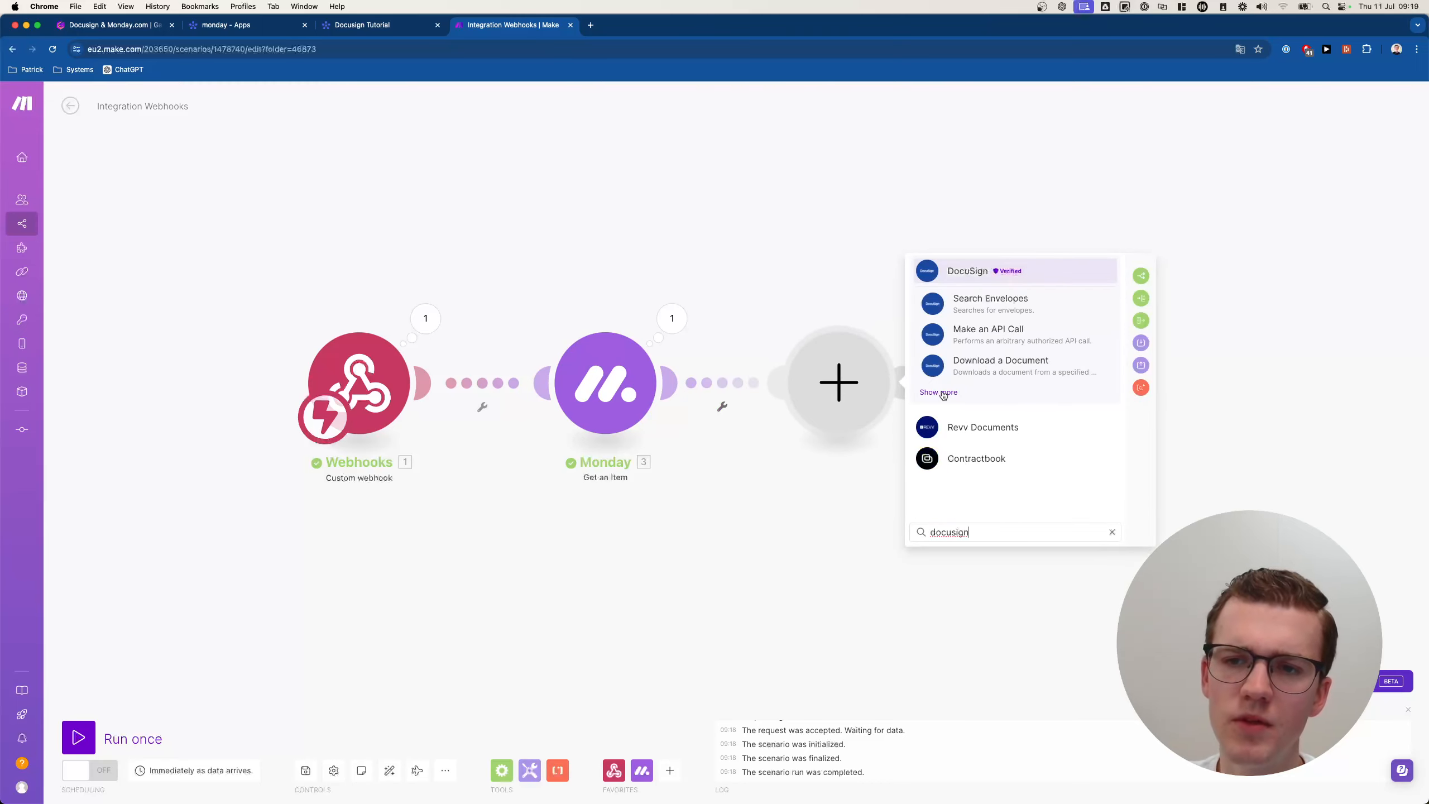
left_click(944, 393)
scroll(1013, 406, "down", 3)
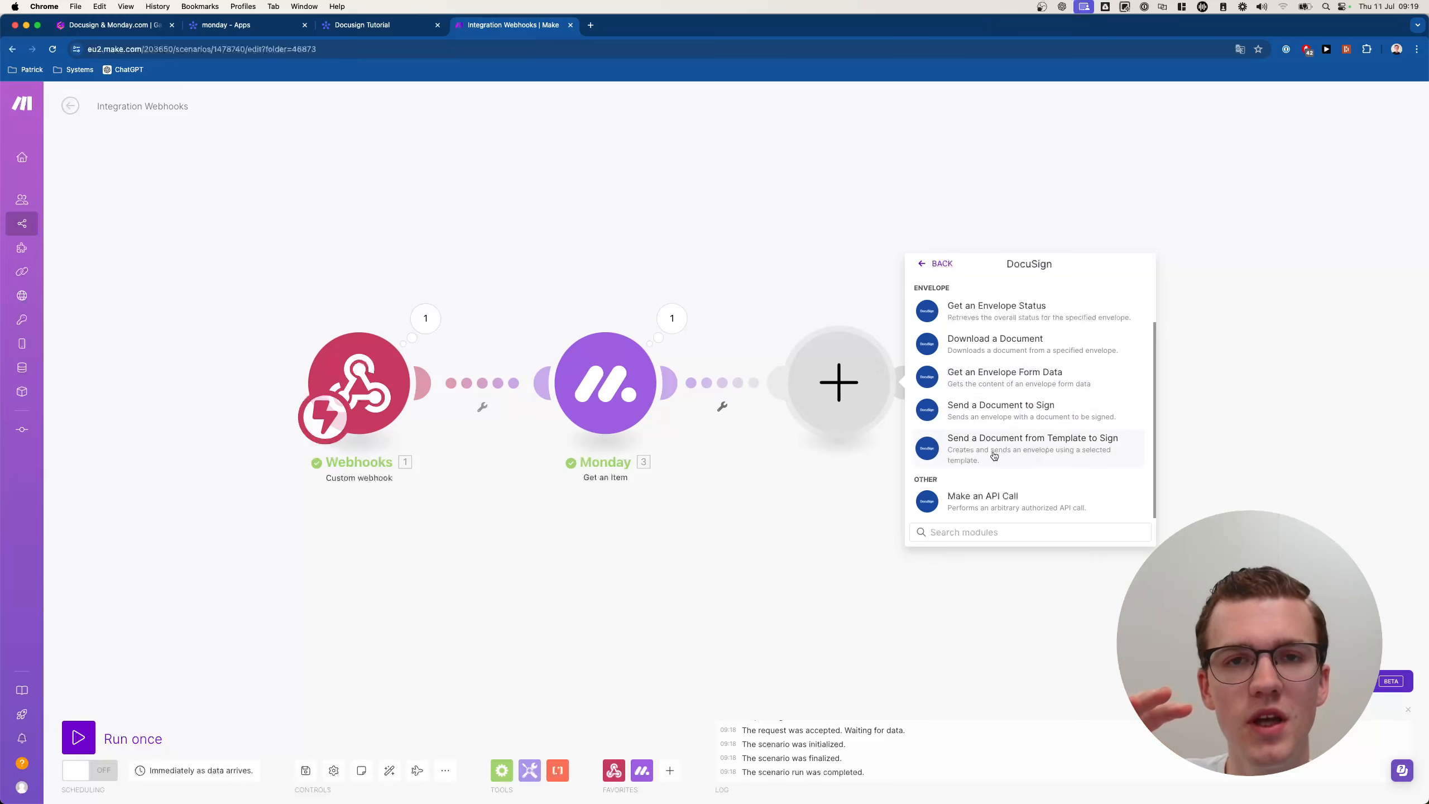
left_click(1029, 451)
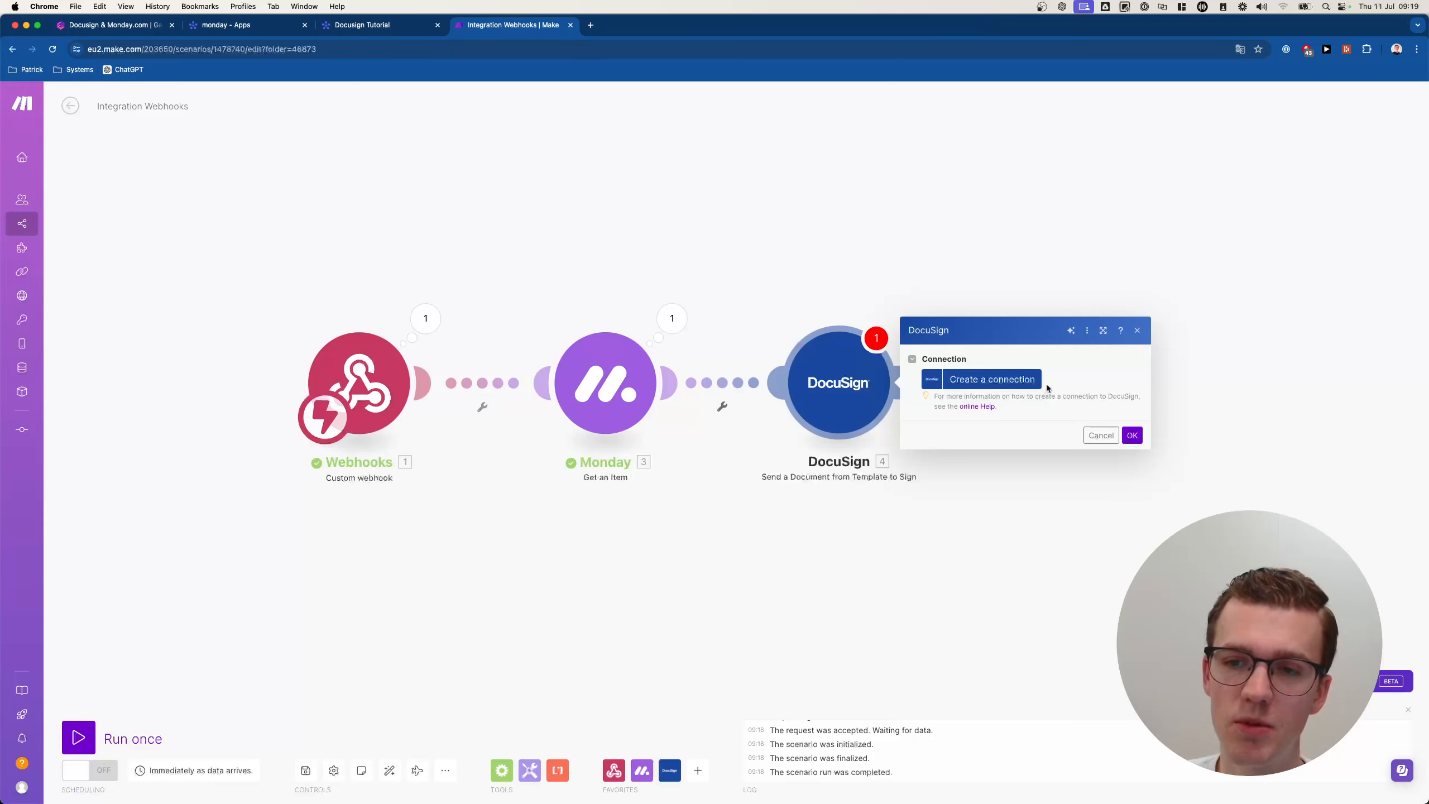
left_click(1137, 333)
right_click(832, 388)
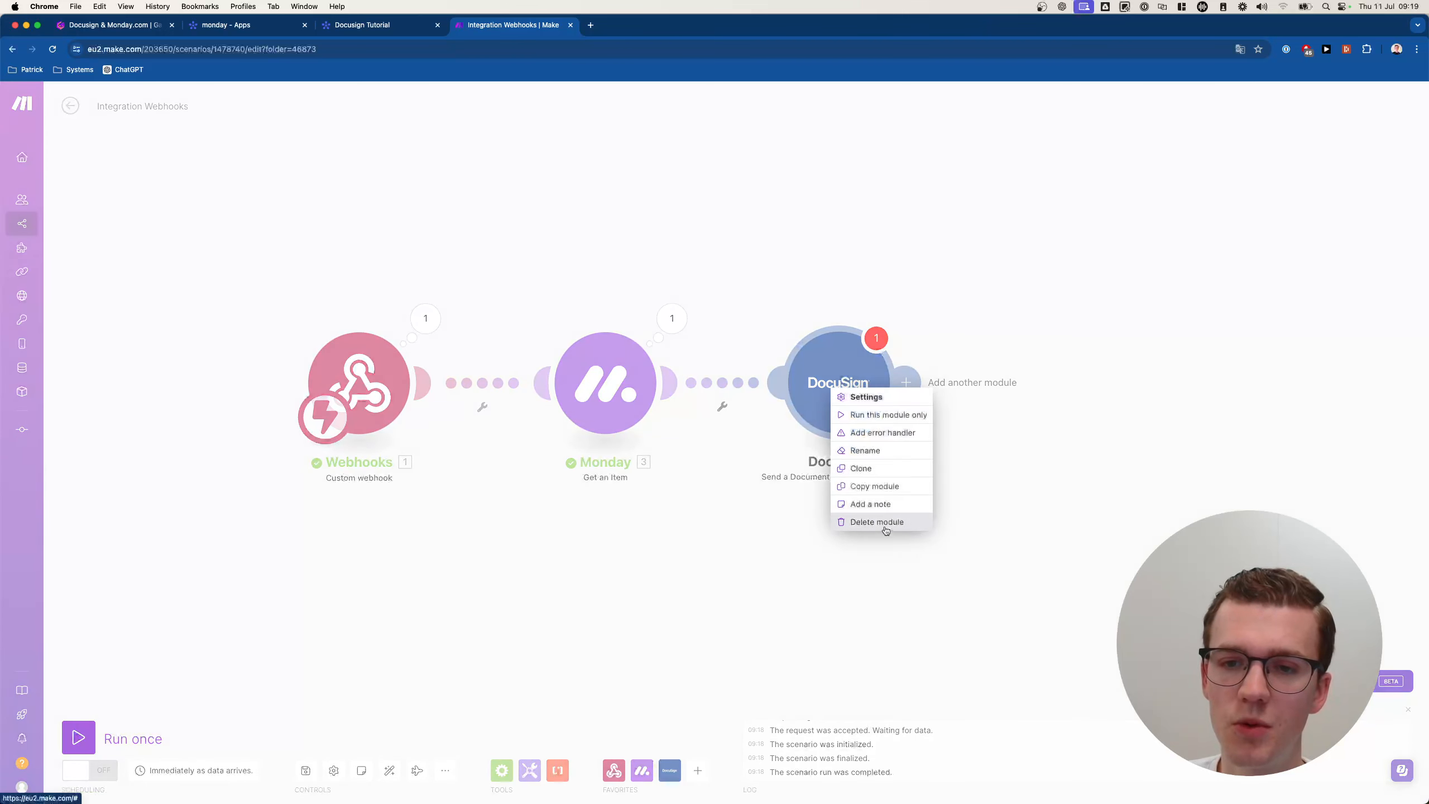
left_click(884, 529)
Add a DocuSign 'Send a Document to Sign' step after Monday instead.
left_click(670, 383)
type("docusign")
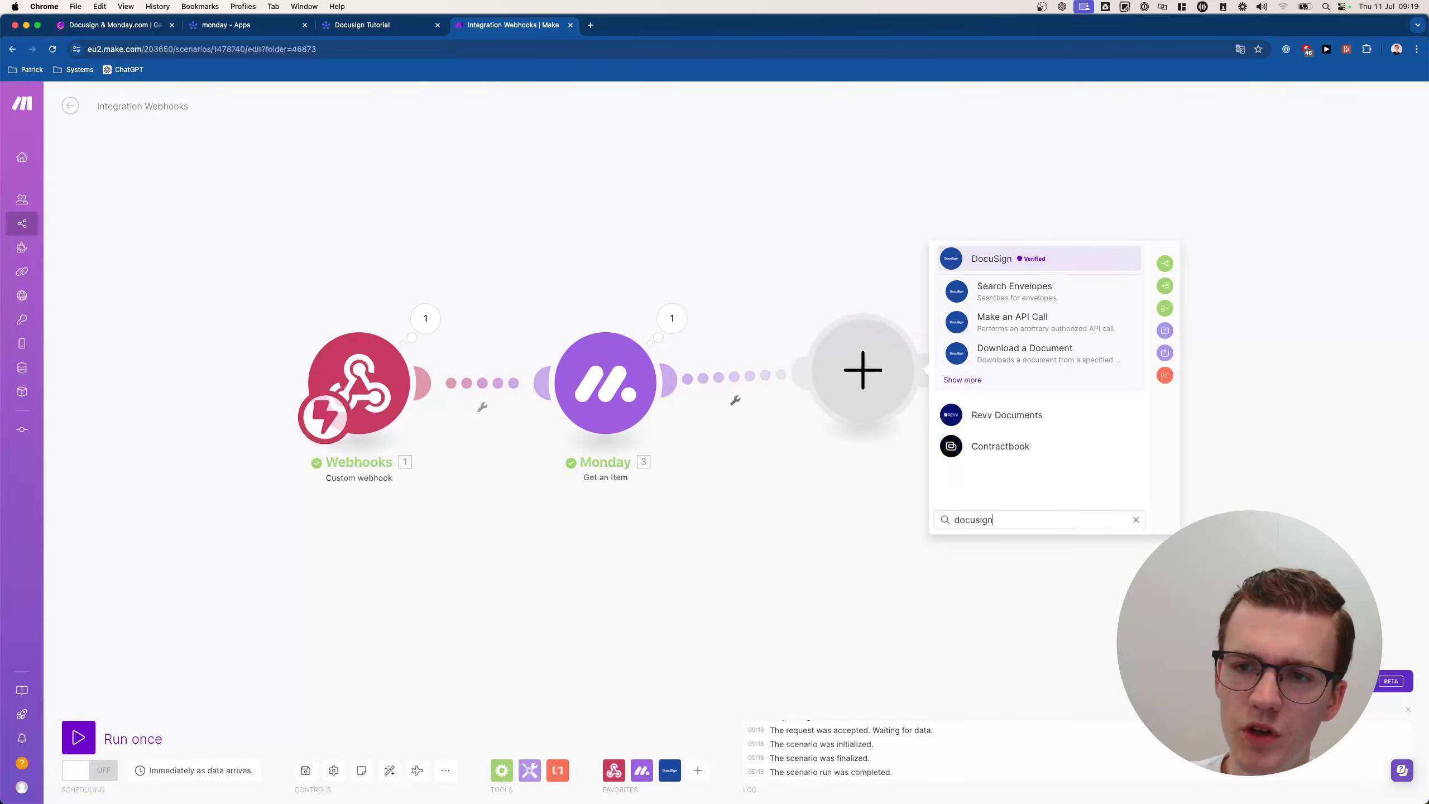
left_click(962, 380)
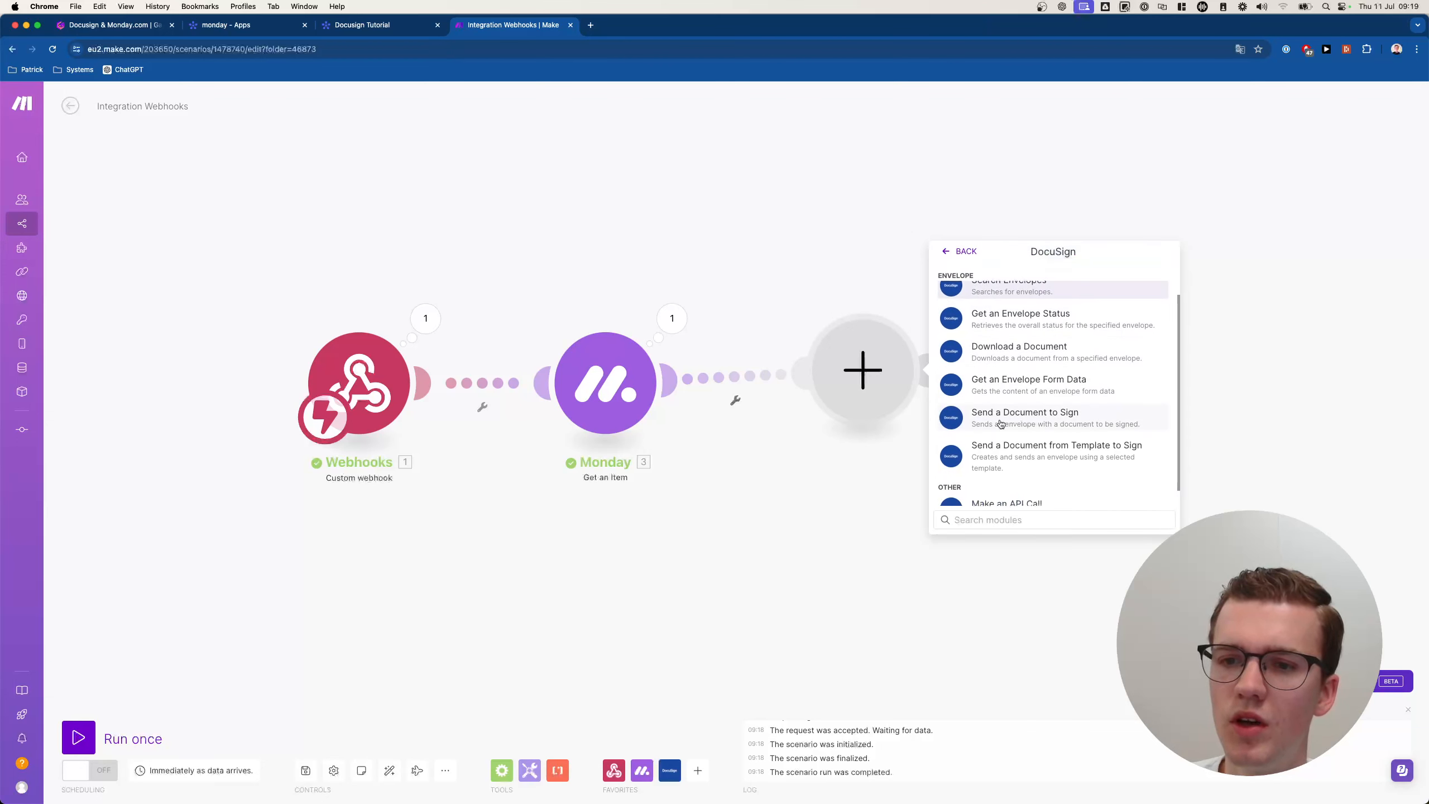
left_click(1063, 419)
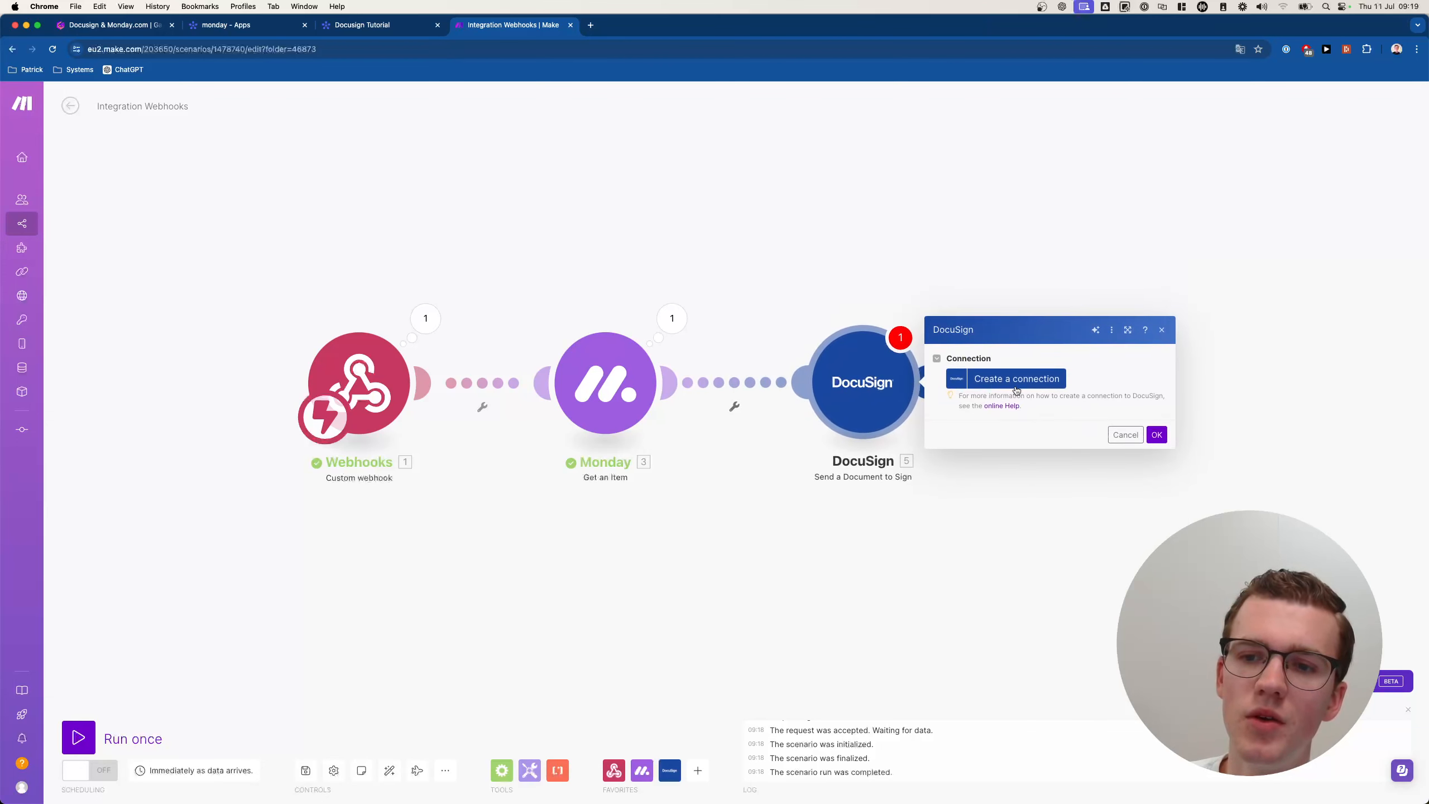
Create a DocuSign connection named 'Docusign Demo Account' and allow Make access to the account.
left_click(1027, 382)
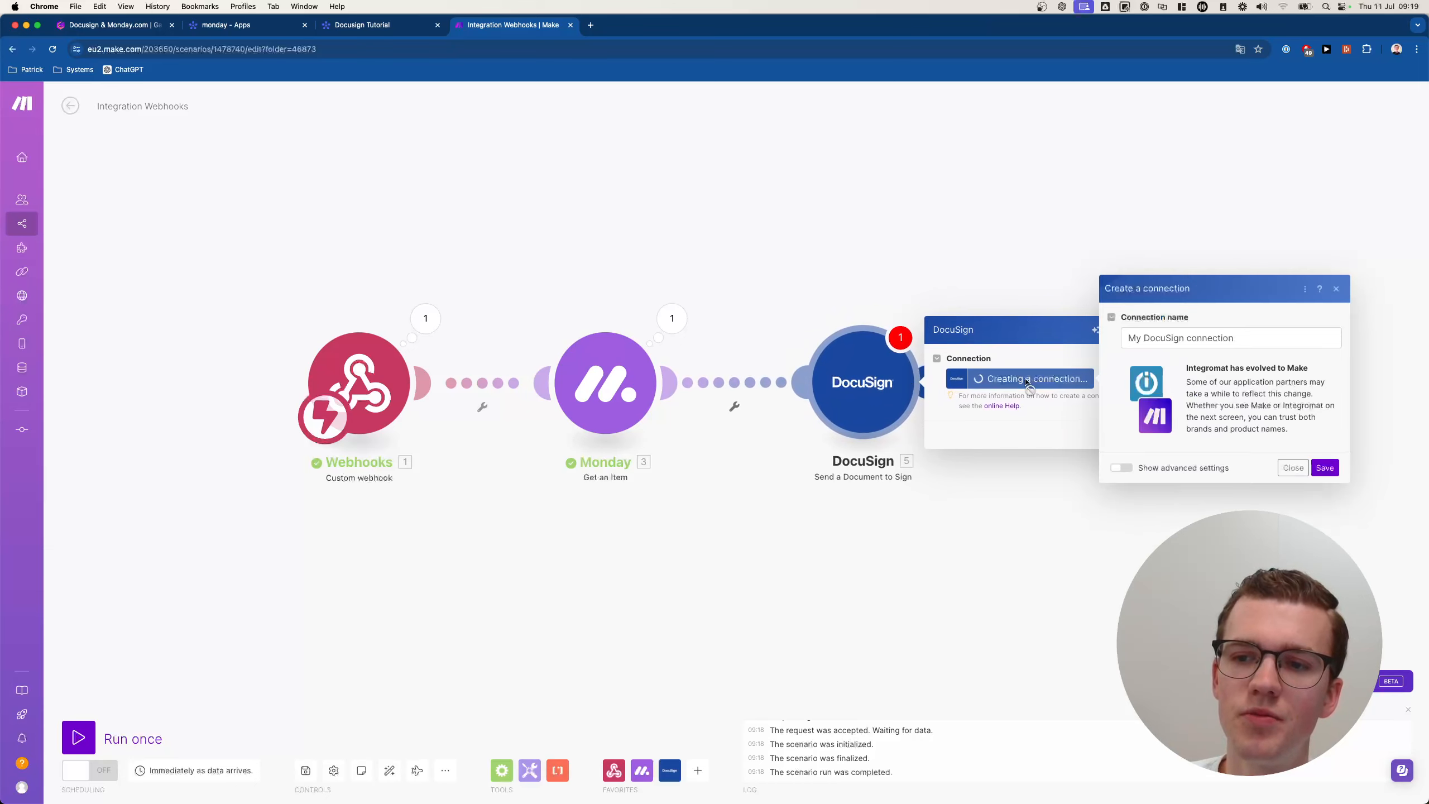
triple_click(1153, 338)
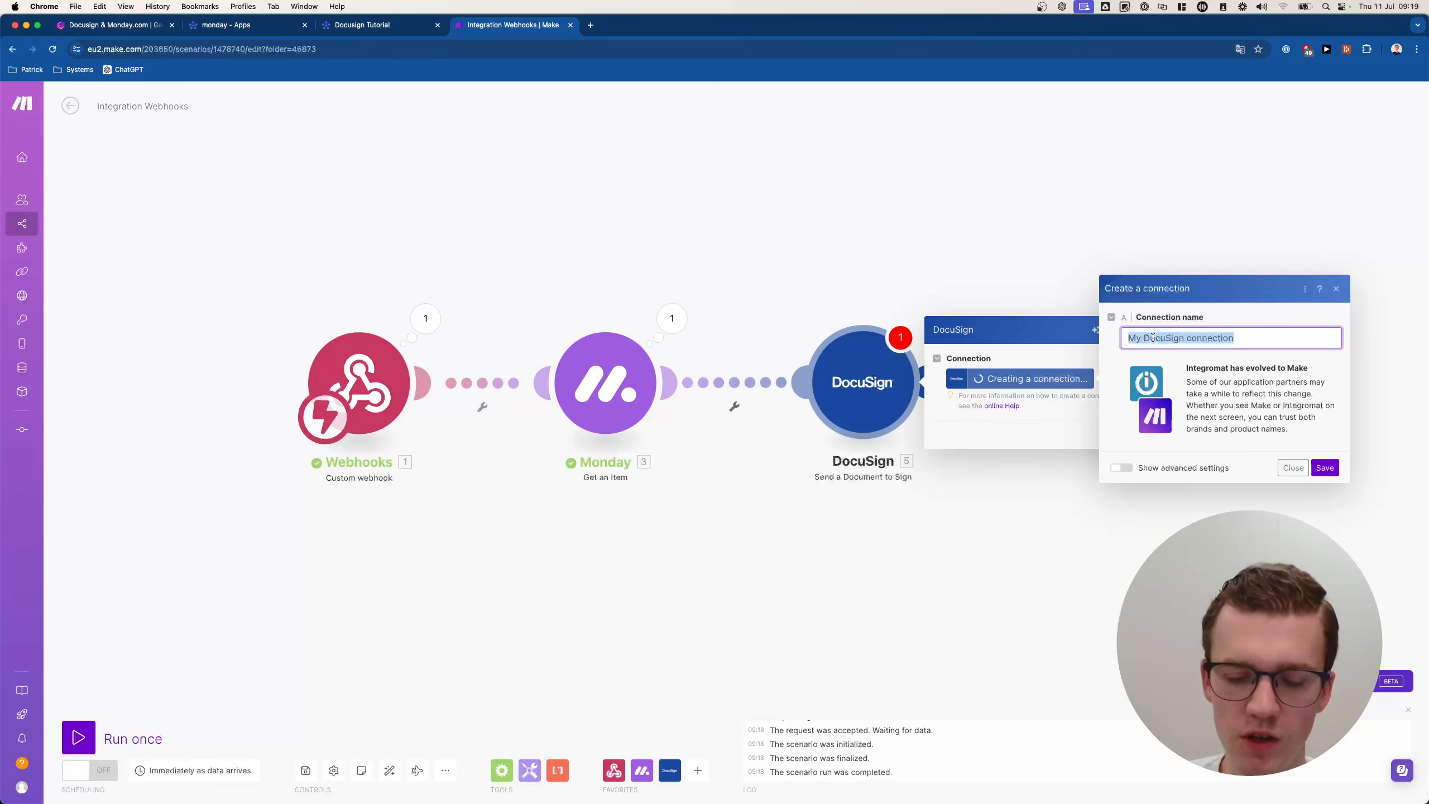
type("Docusign Demo Accou")
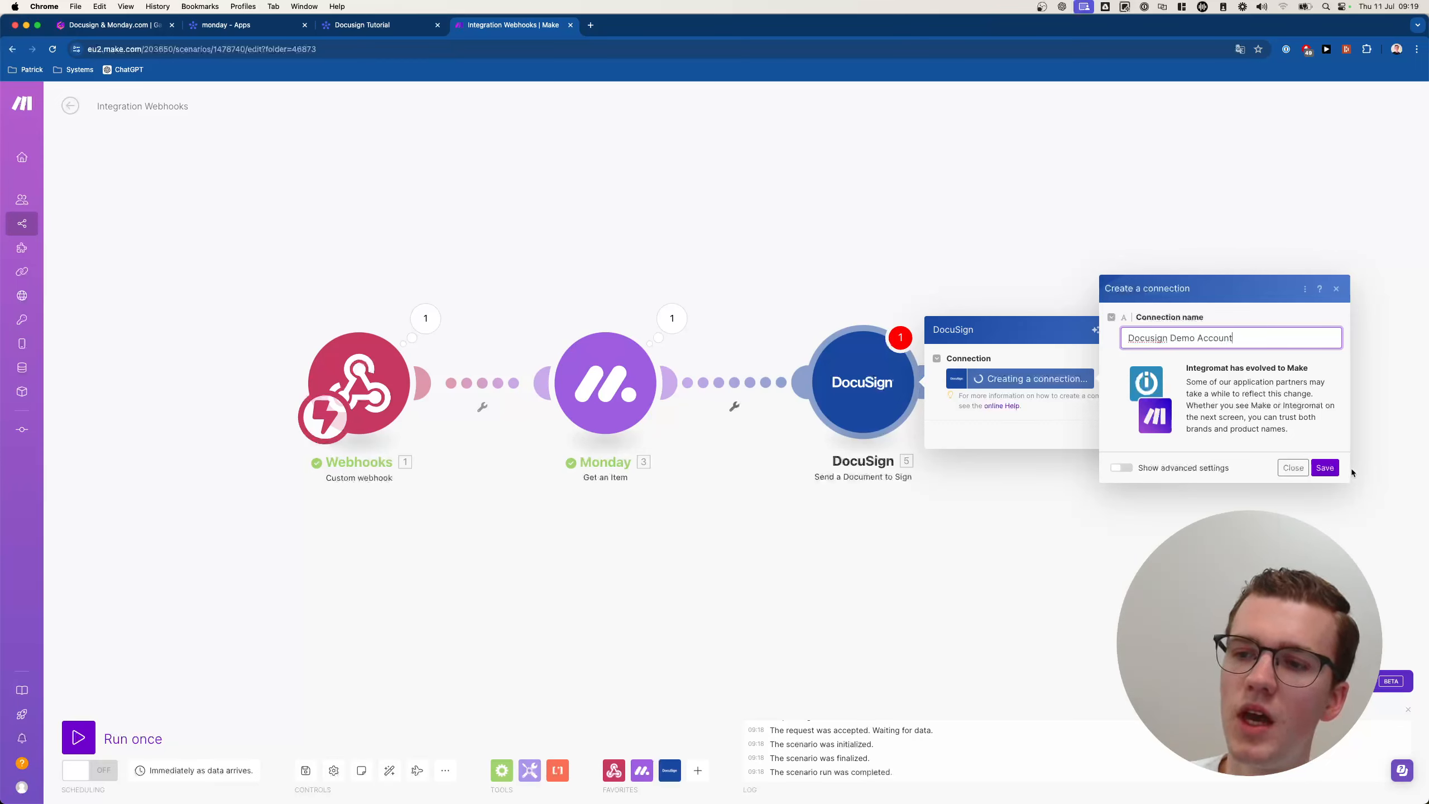
left_click(1325, 468)
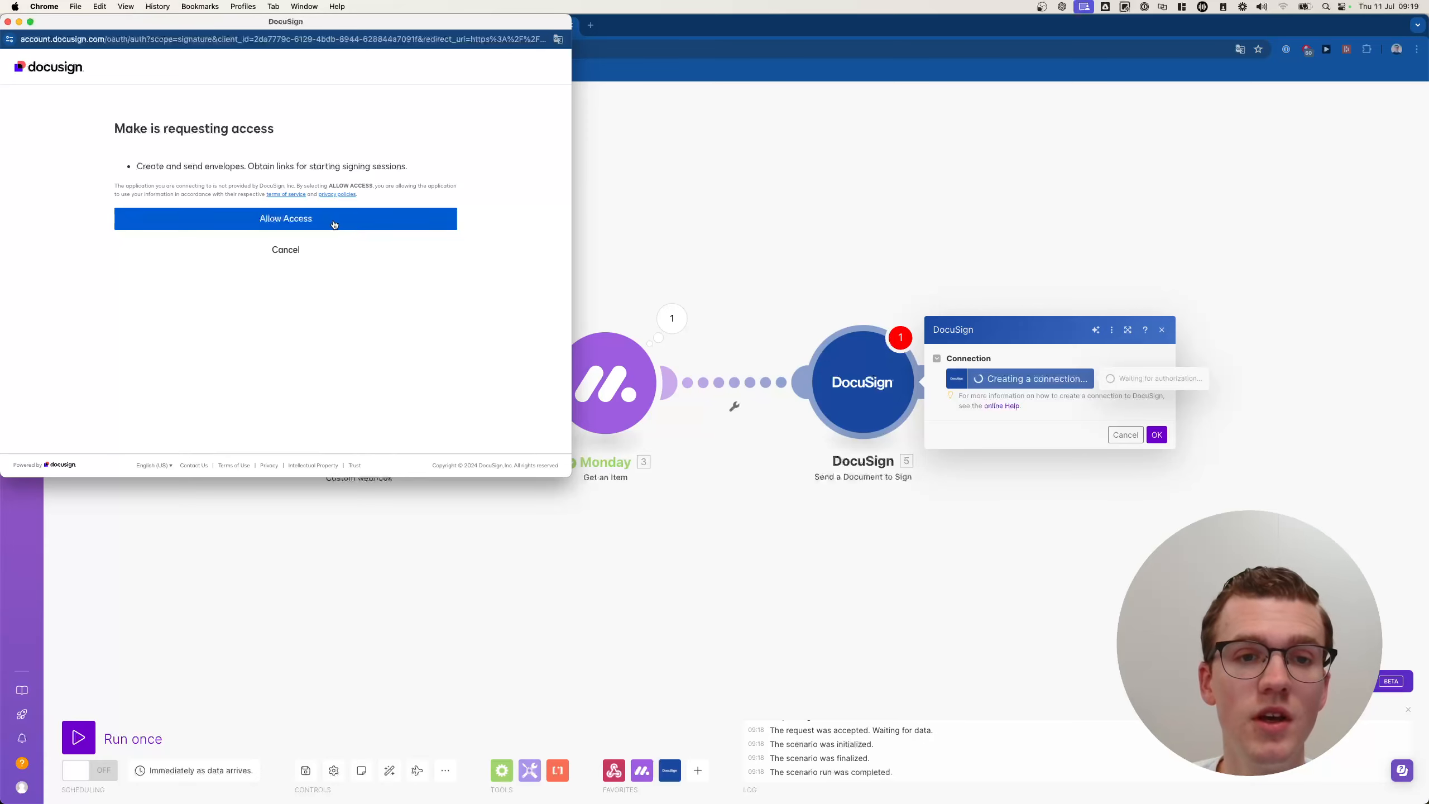
left_click(260, 224)
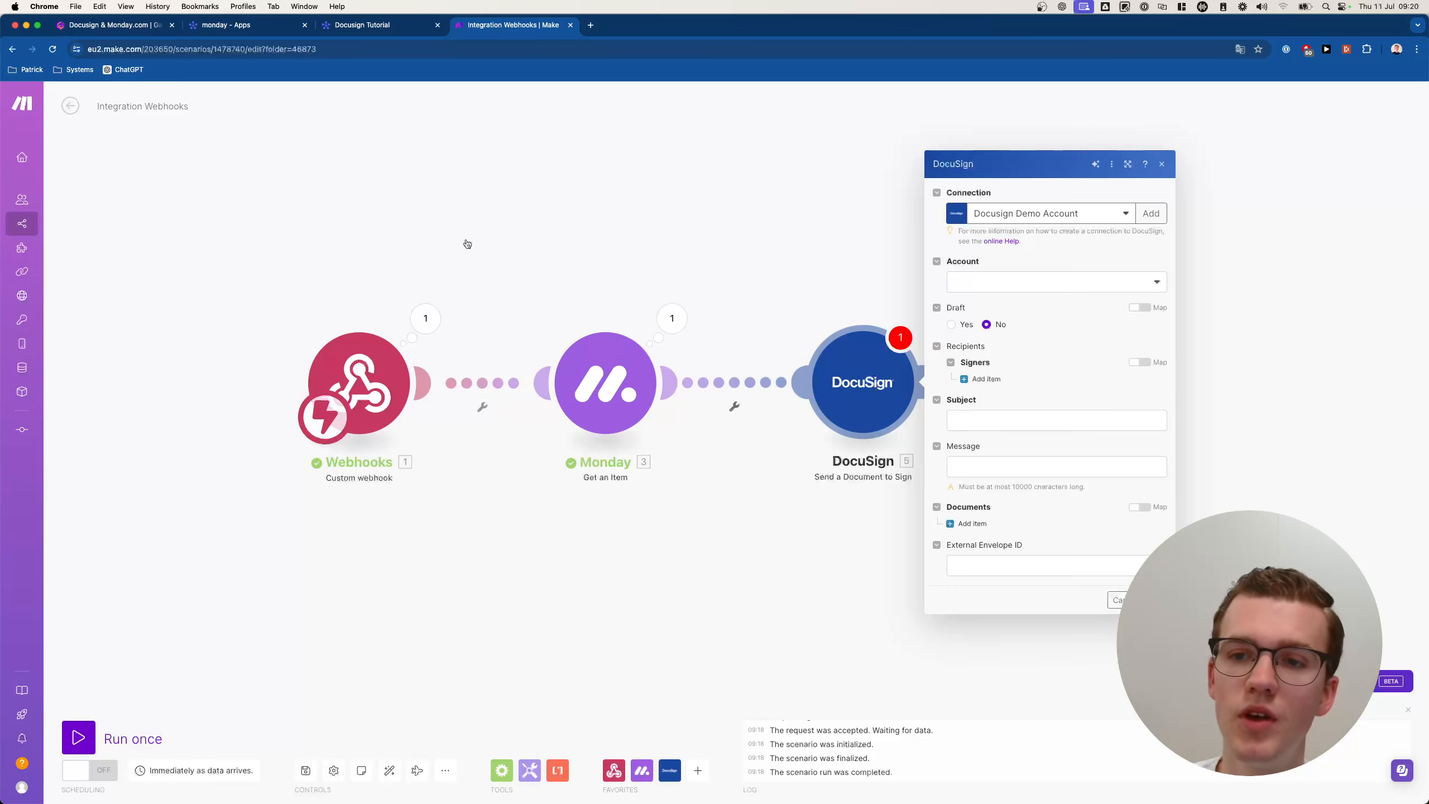
Select the DocuSign account, then add and remove a Signers item.
left_click(991, 288)
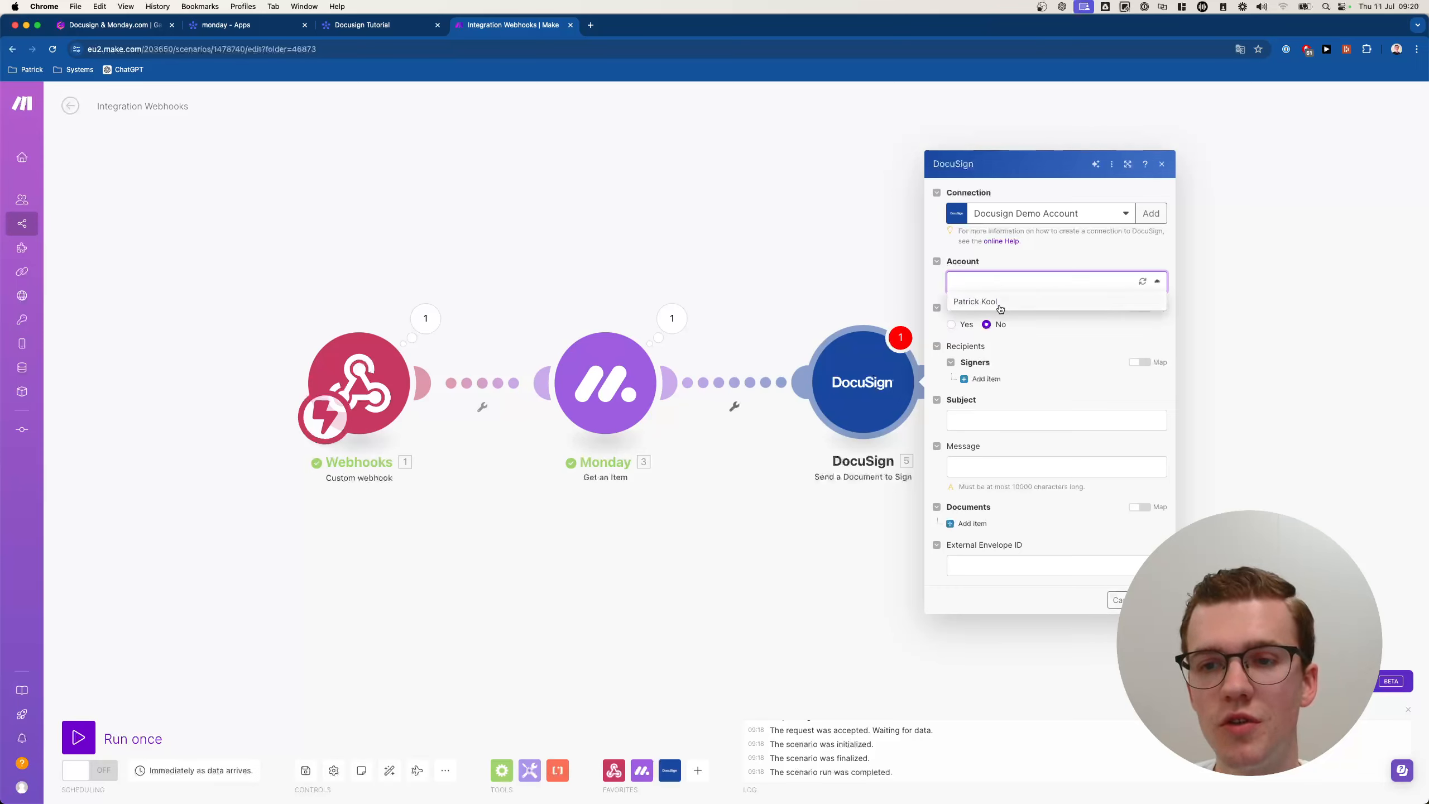
left_click(990, 302)
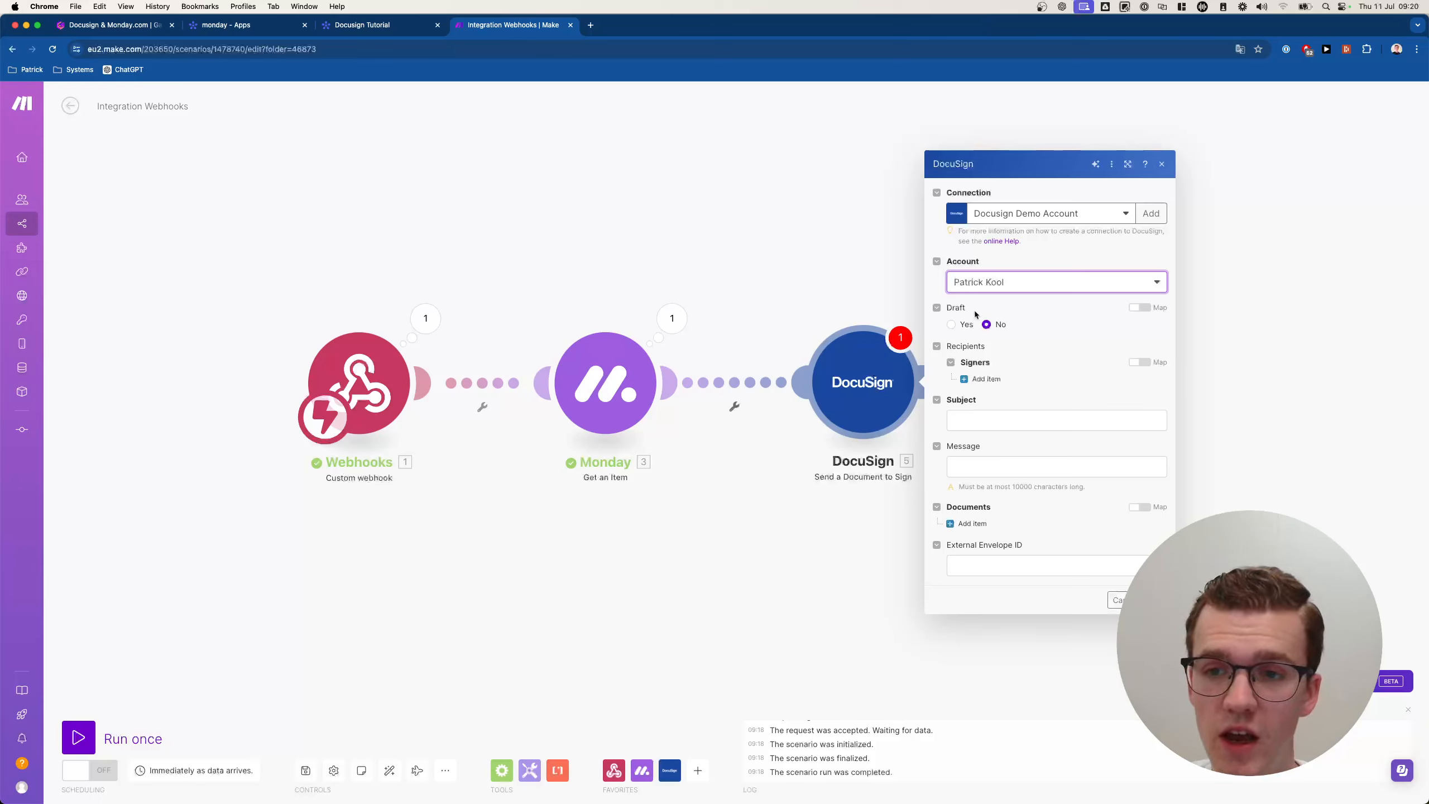
left_click(984, 379)
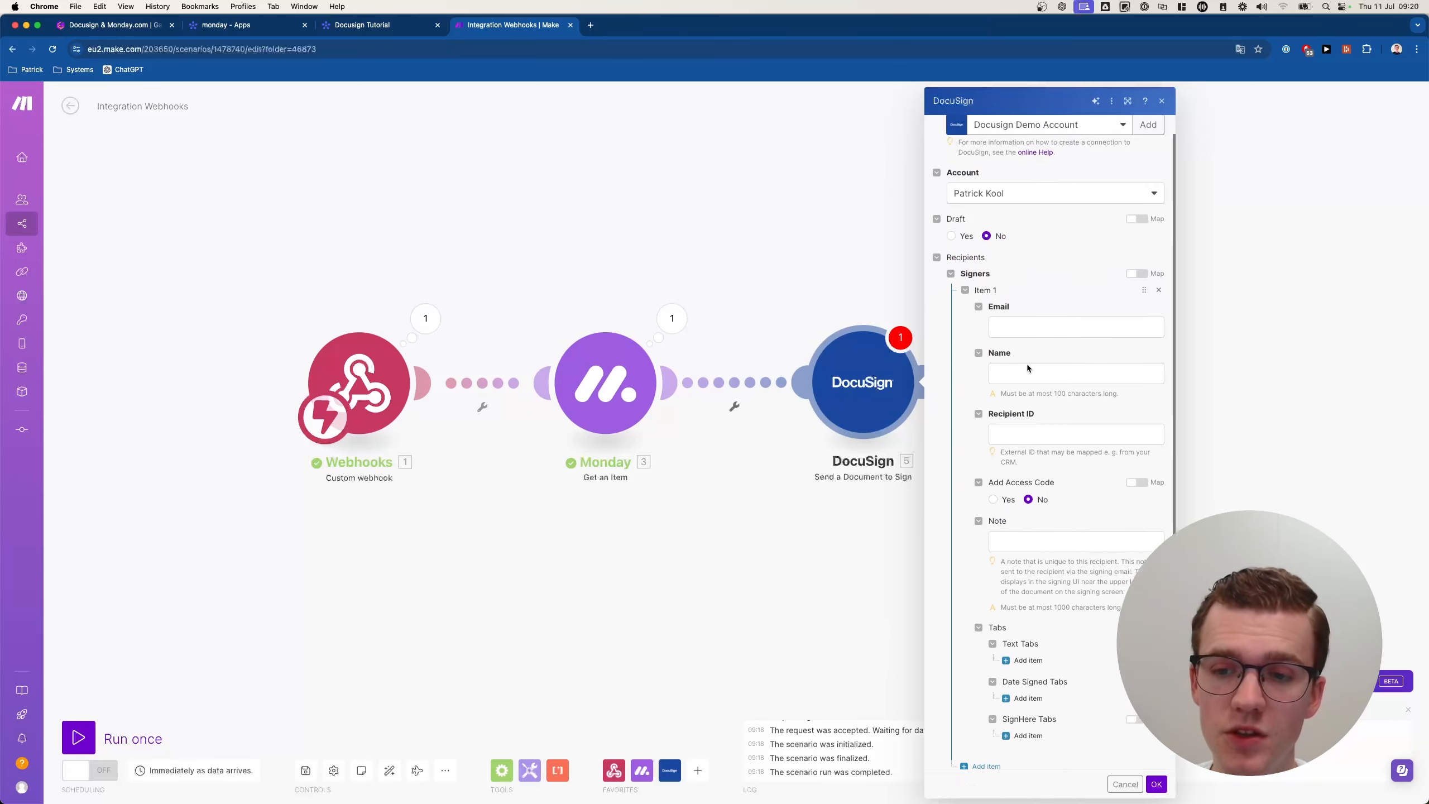
scroll(1027, 364, "down", 2)
scroll(983, 339, "up", 1)
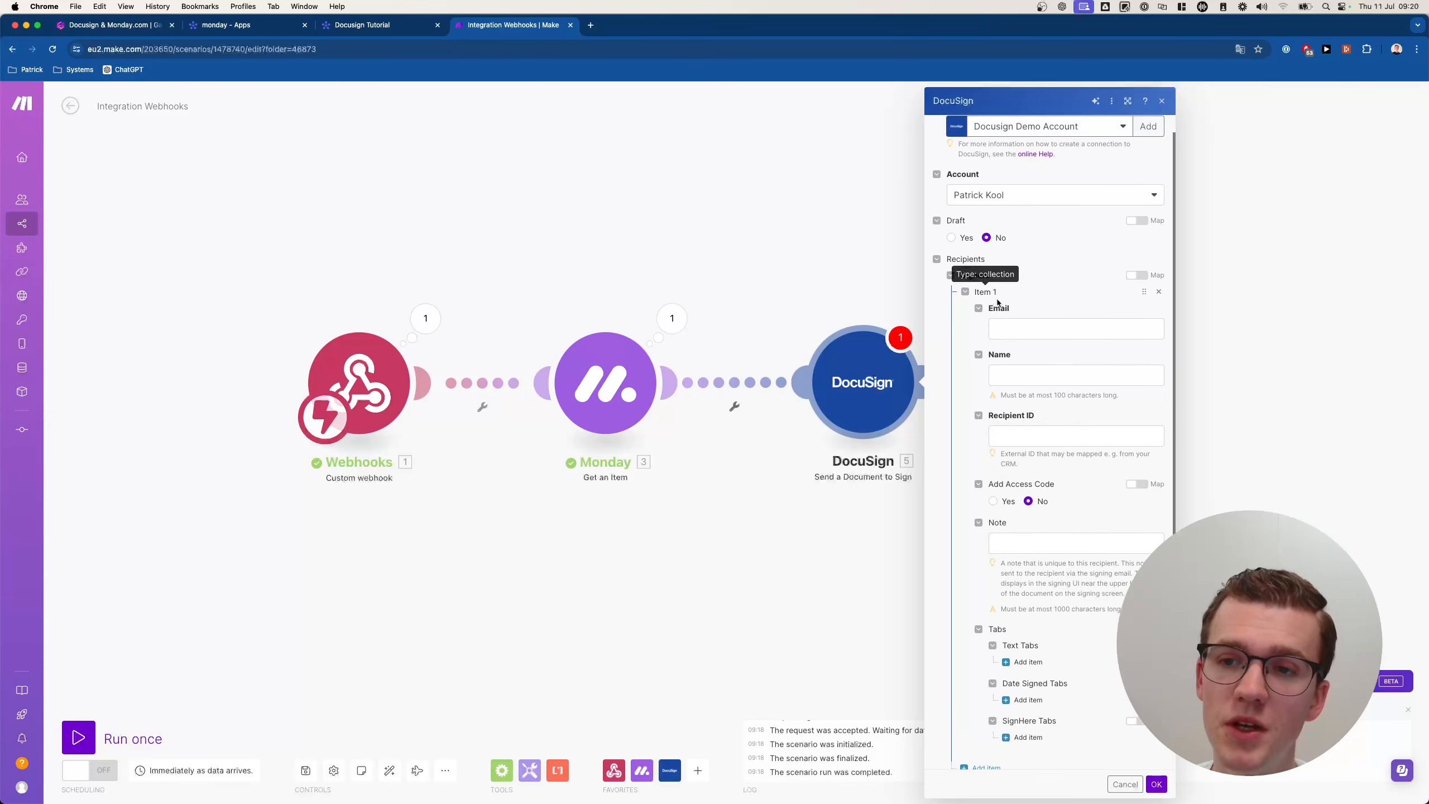
left_click(1158, 292)
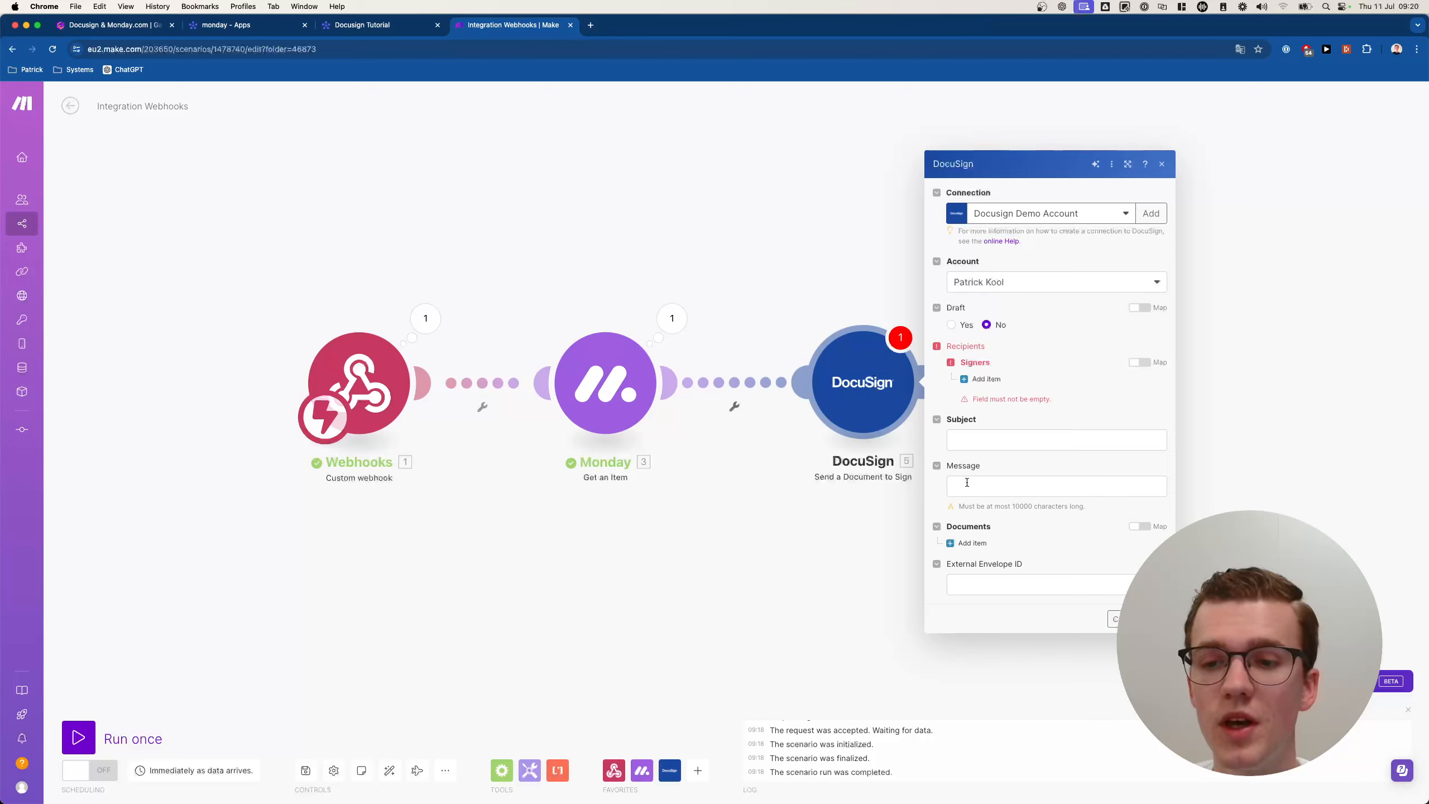
Add a Documents item with its File set to Map, then close the DocuSign settings.
left_click(1007, 485)
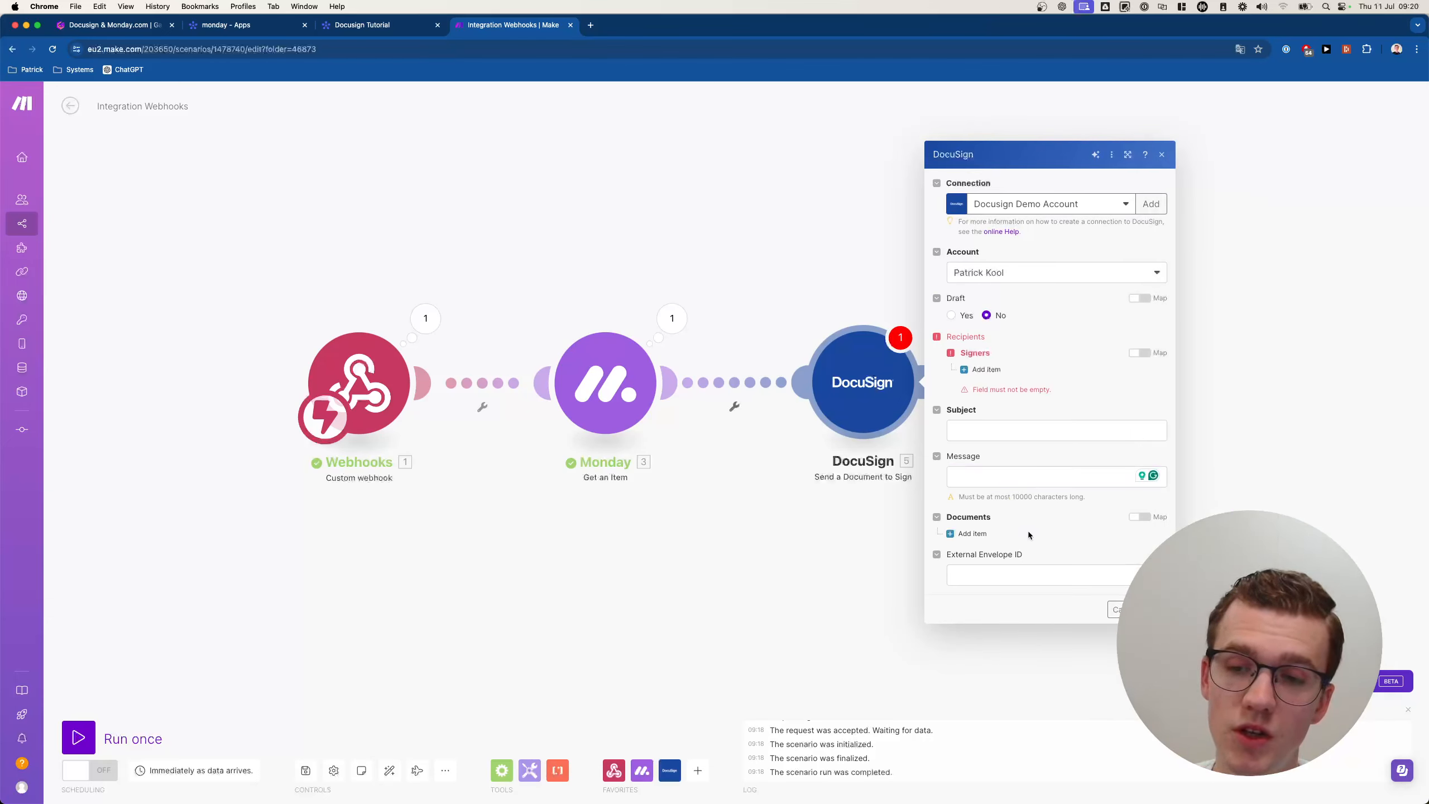
left_click(962, 533)
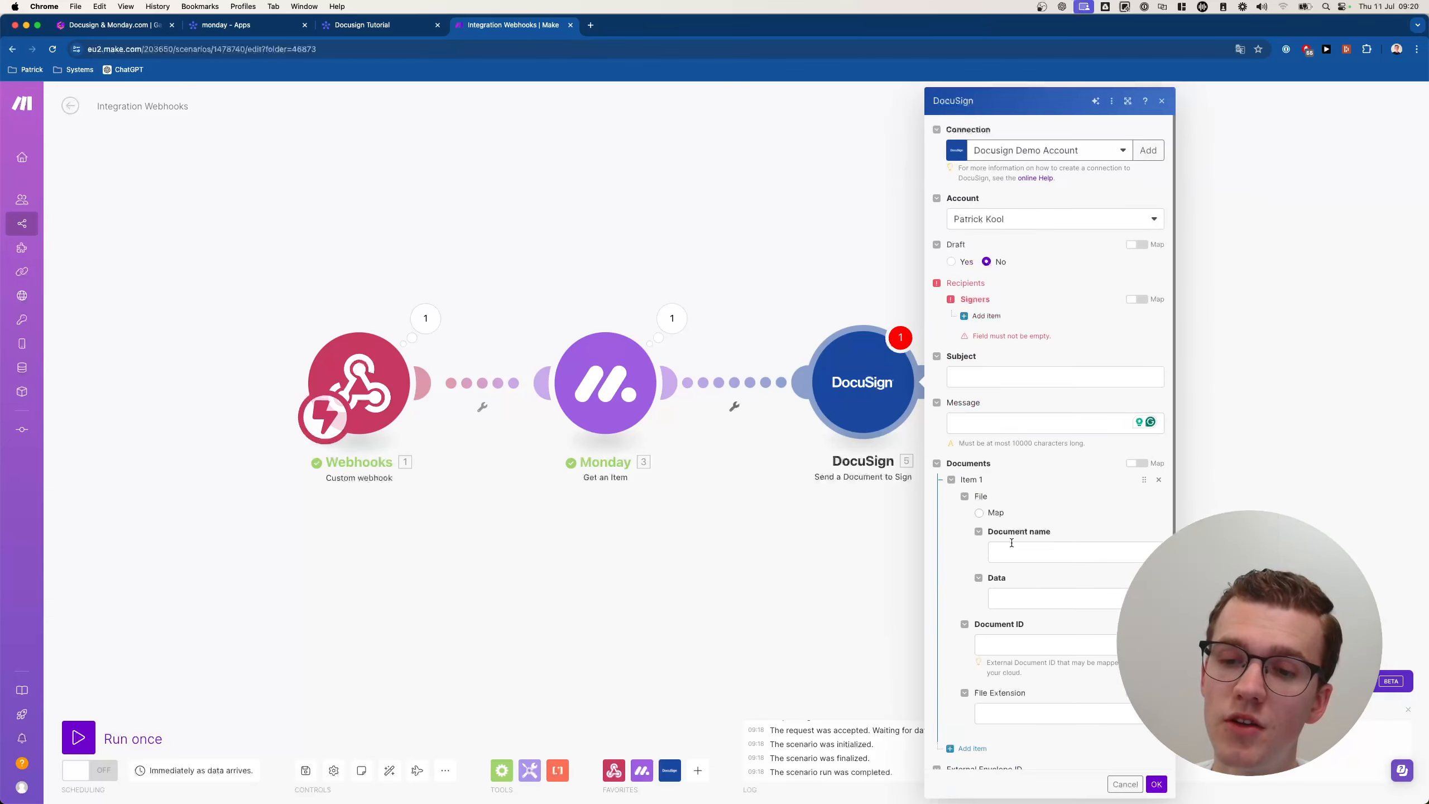
scroll(1037, 530, "down", 1)
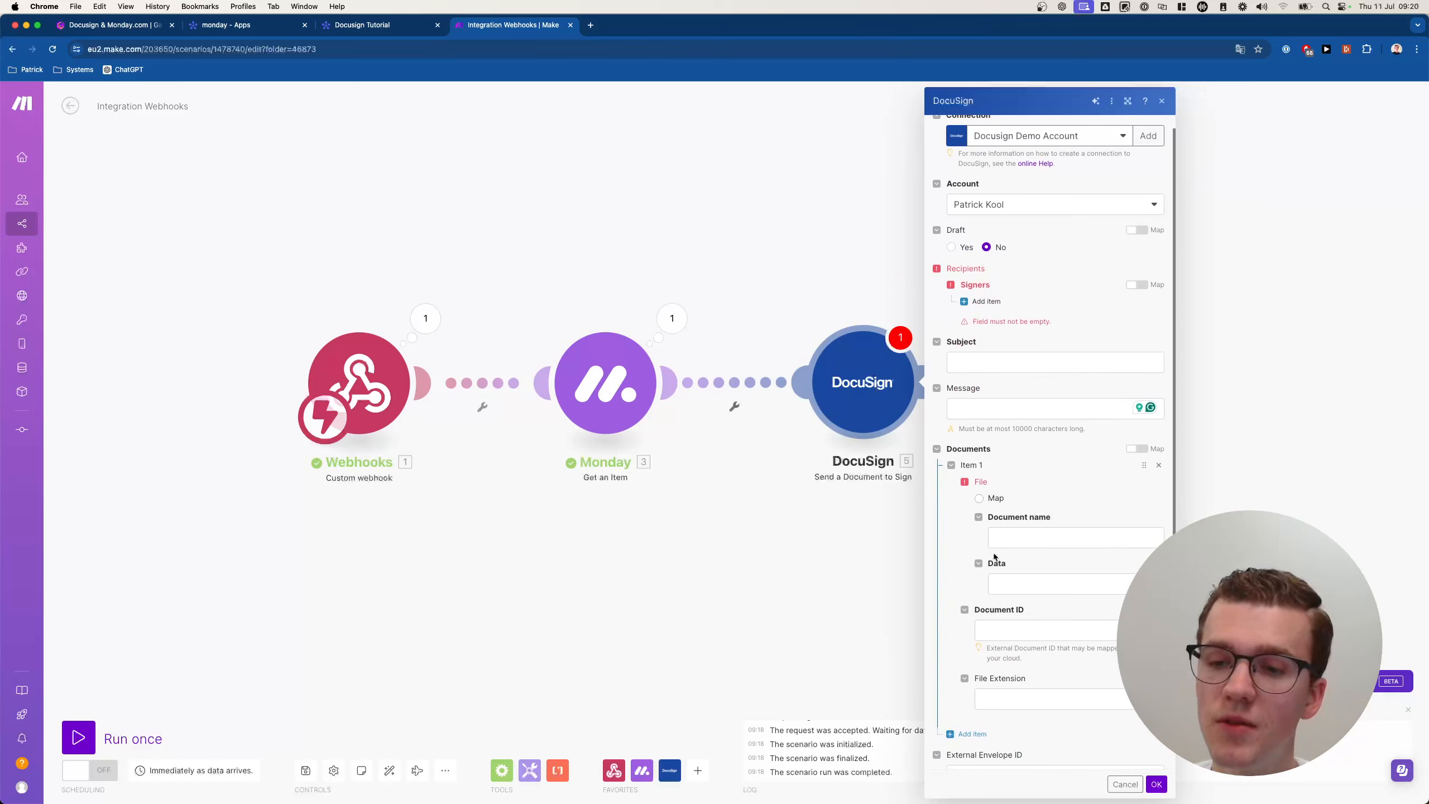
left_click(979, 498)
scroll(1069, 551, "down", 2)
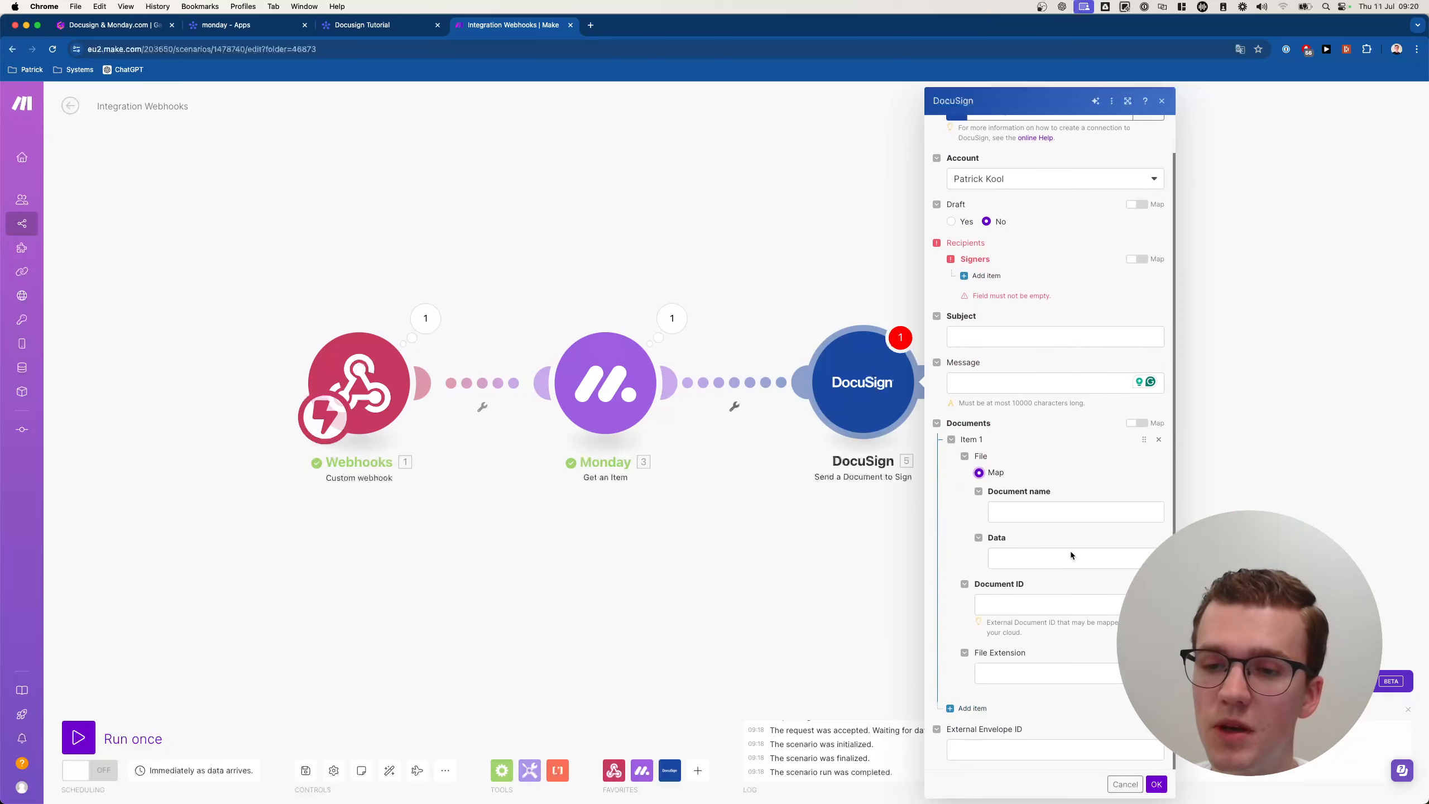
left_click(1125, 784)
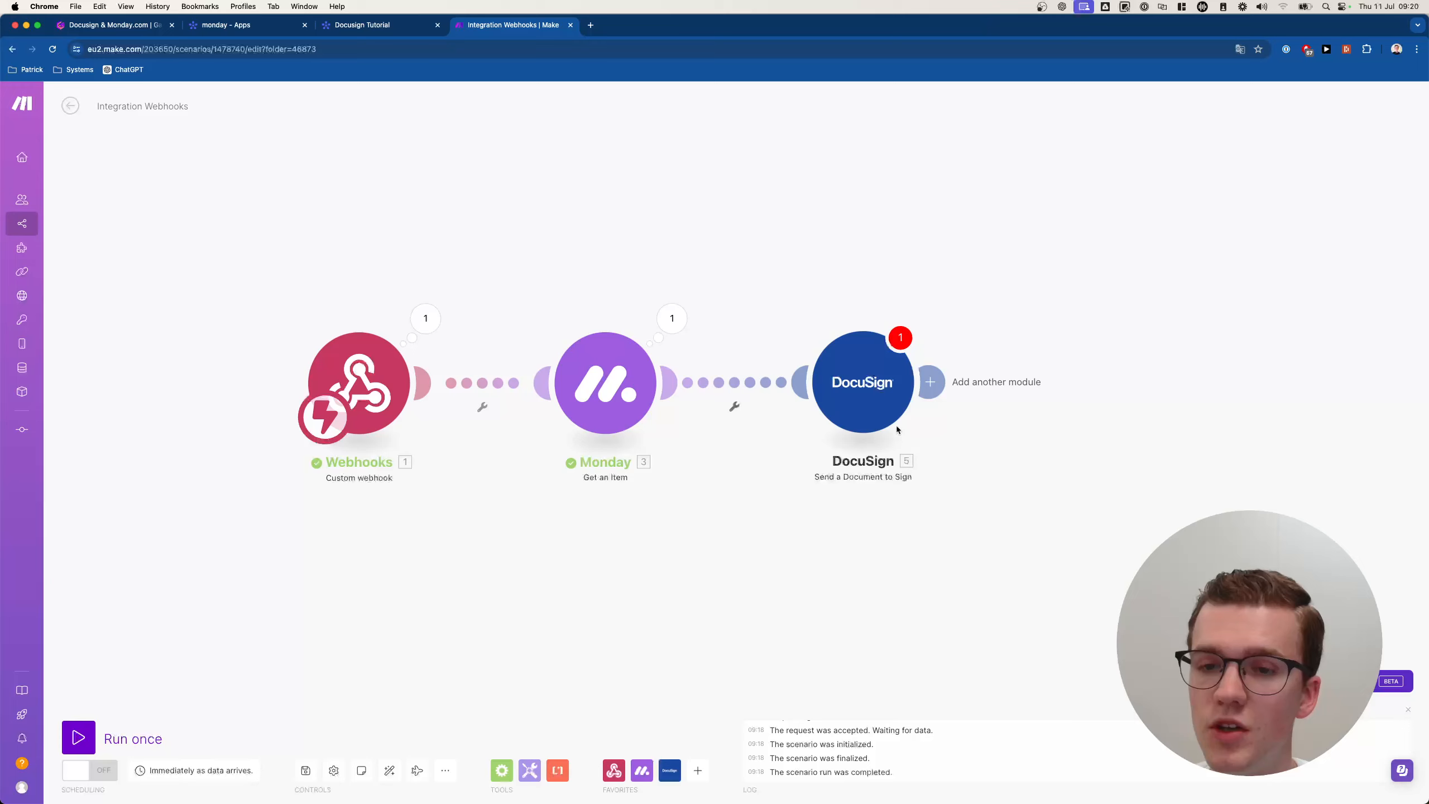
Move the DocuSign step right, unlink it from Monday, and maximize the Google Docs contract template.
left_click_drag(866, 392, 1260, 396)
right_click(875, 385)
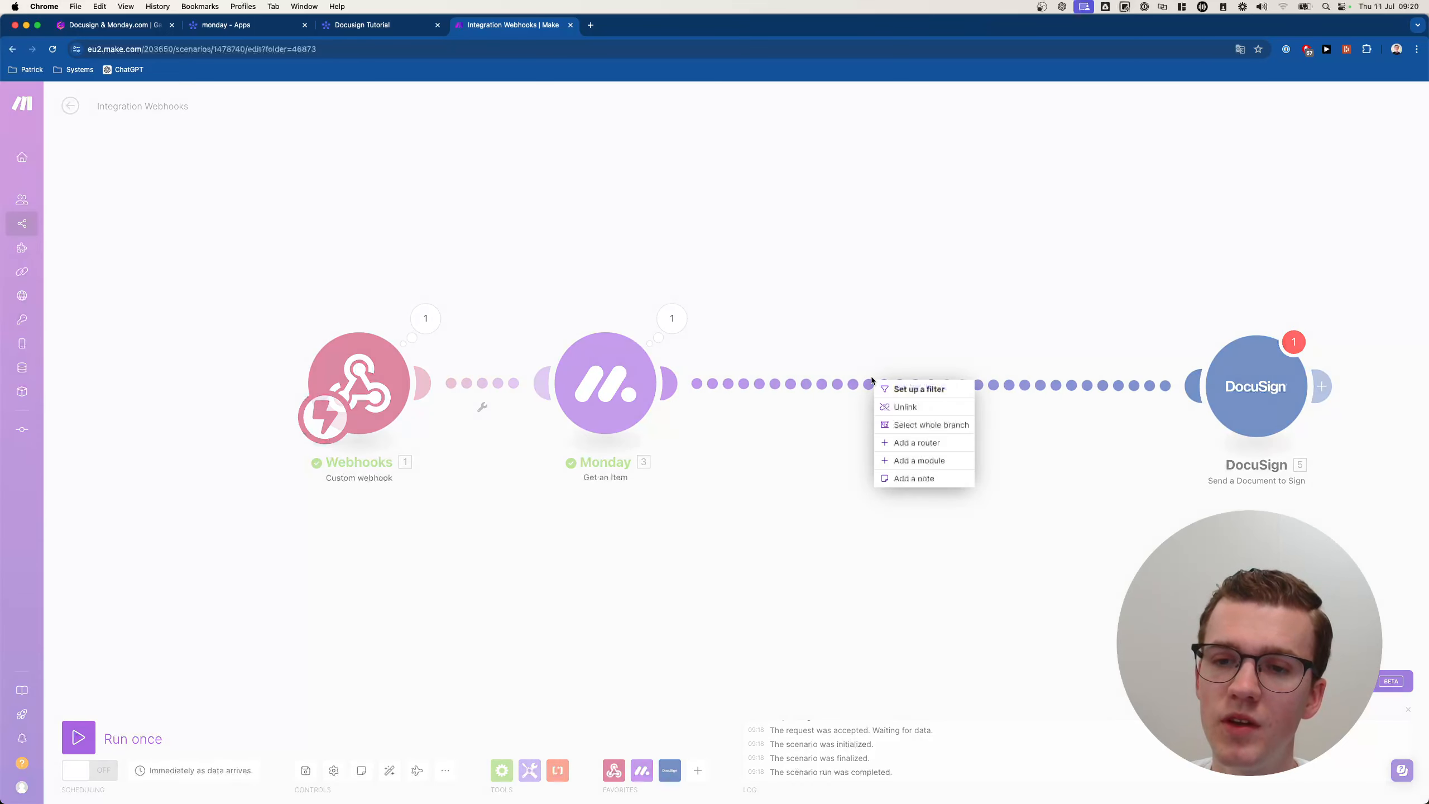
left_click(894, 405)
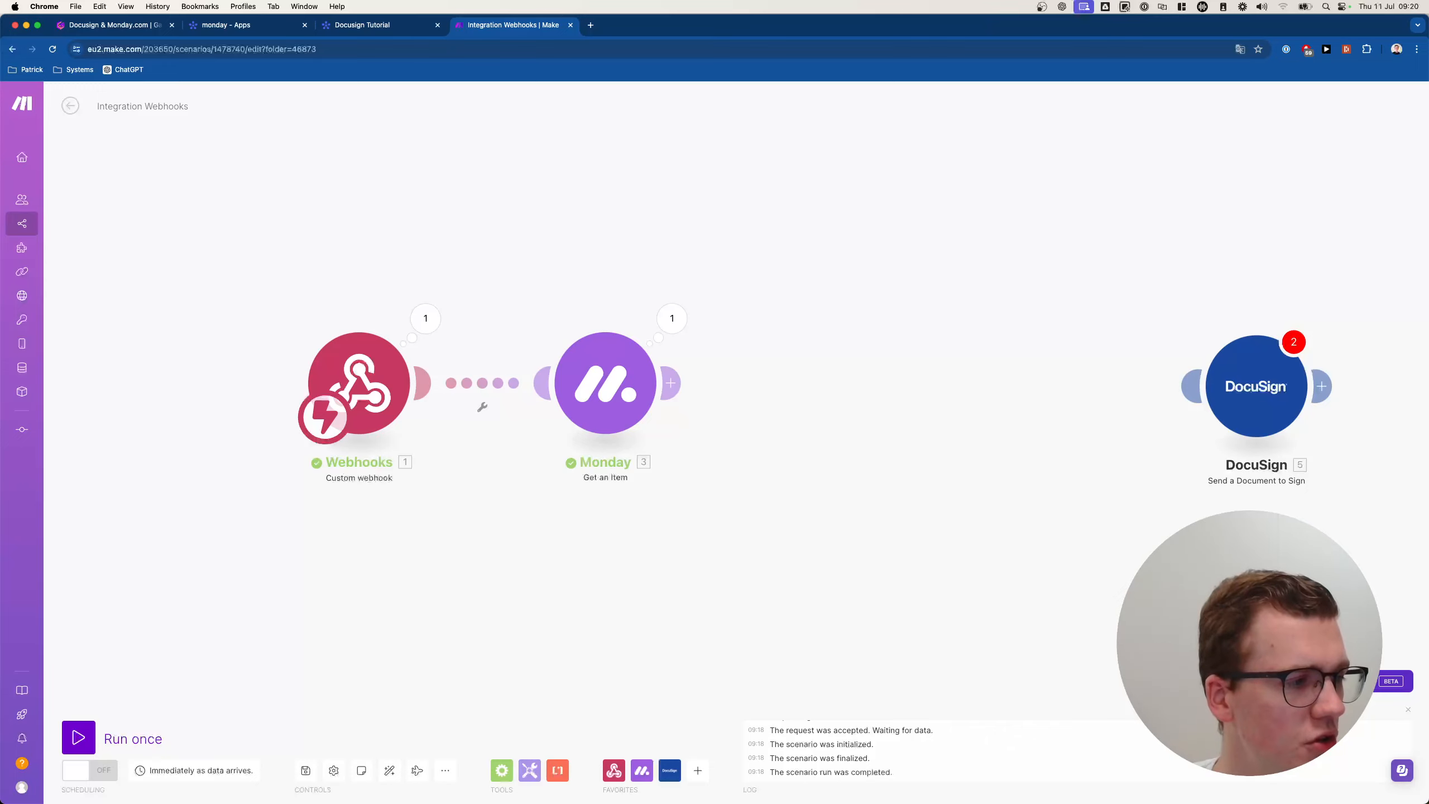
left_click_drag(0, 123, 722, 89)
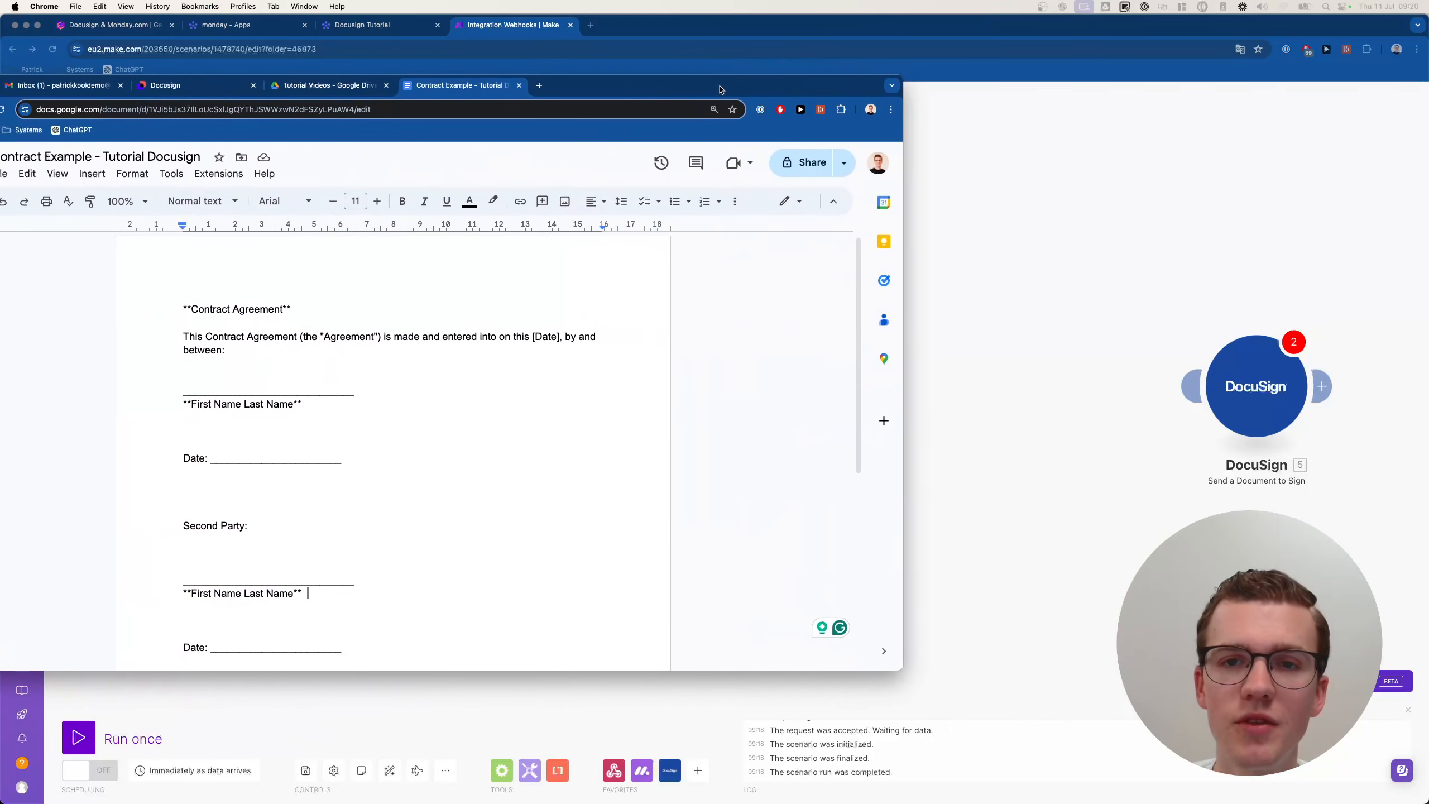
double_click(722, 89)
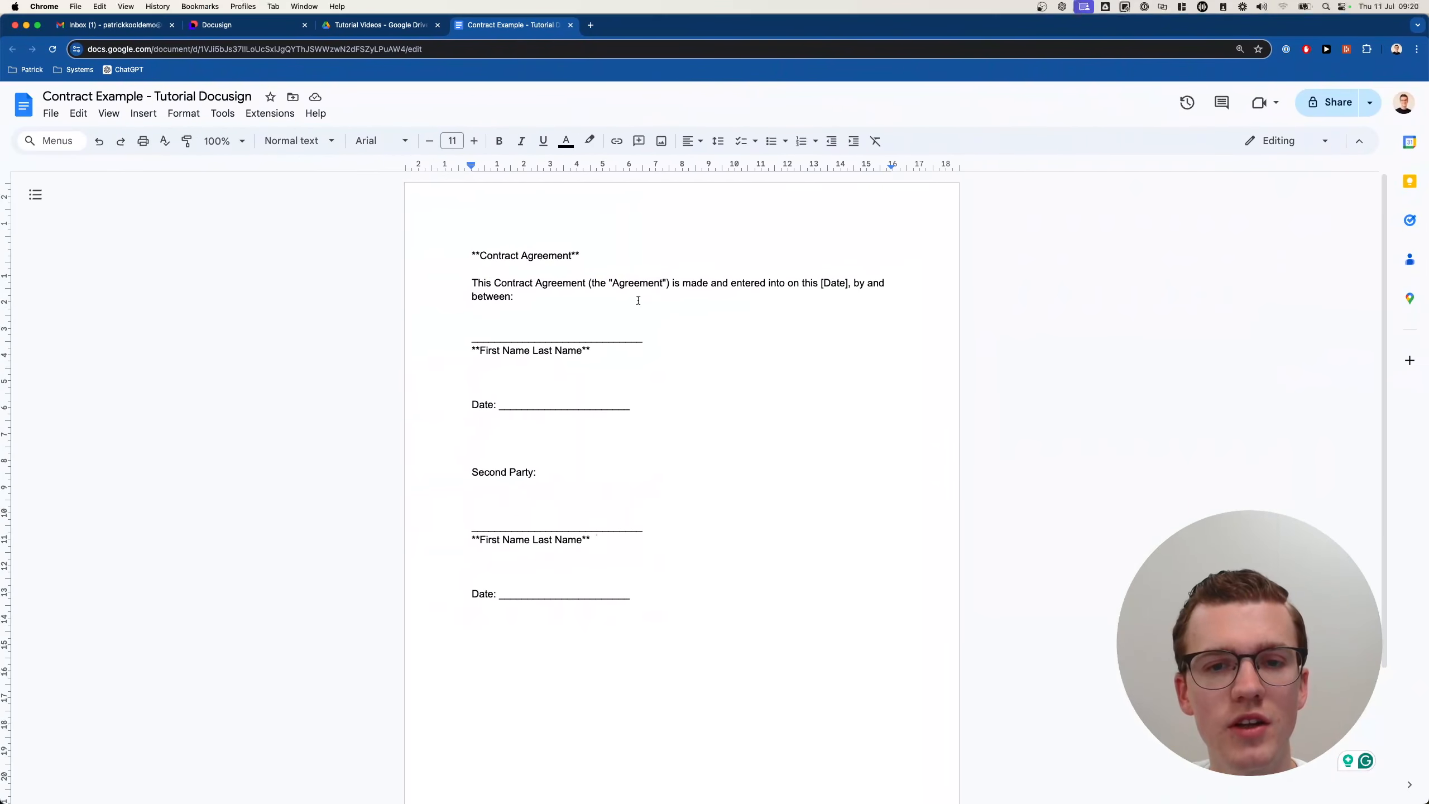
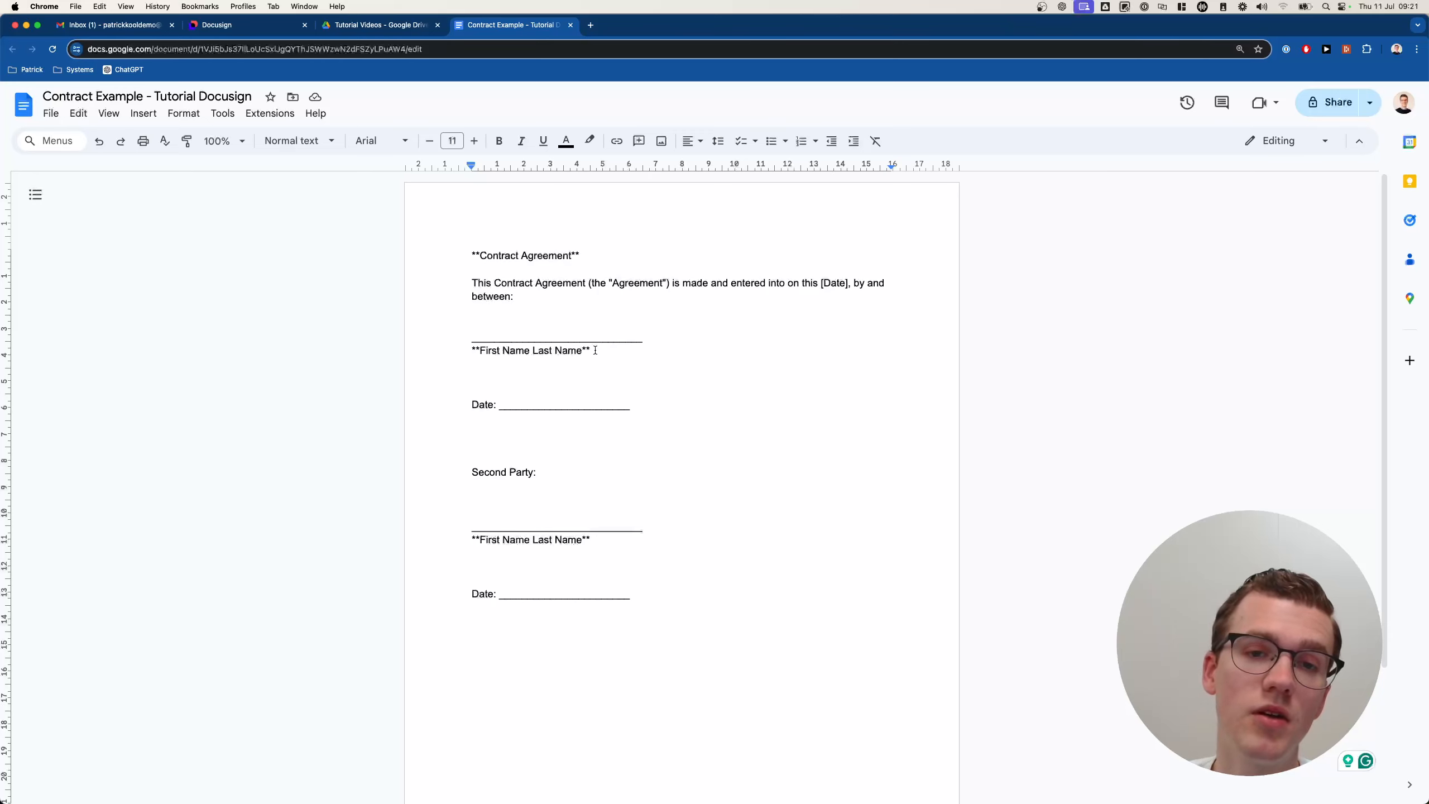
Replace the first 'First Name Last Name' signature text with {{first_name}} {{last_name}}.
left_click_drag(595, 350, 468, 345)
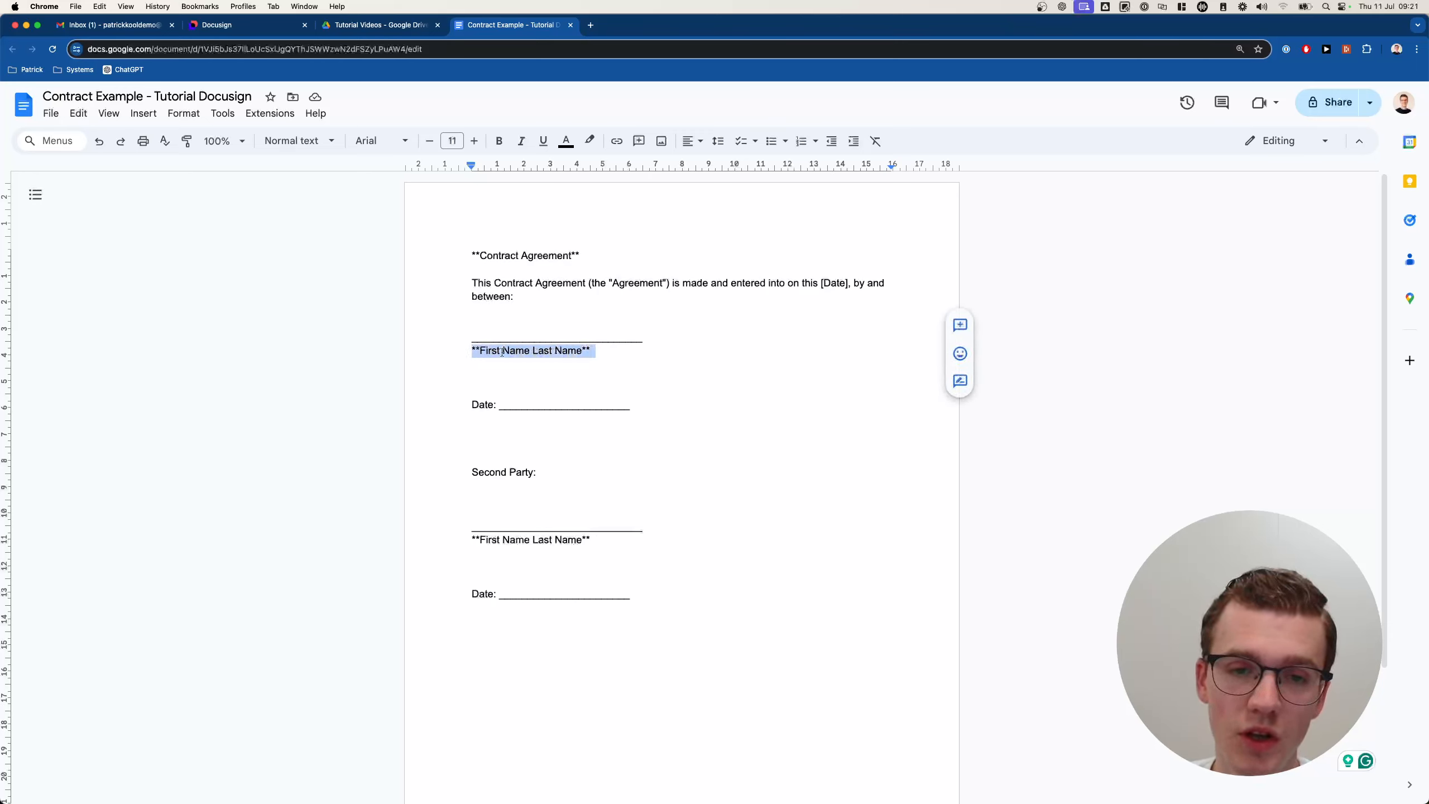
left_click(596, 350)
key("Return")
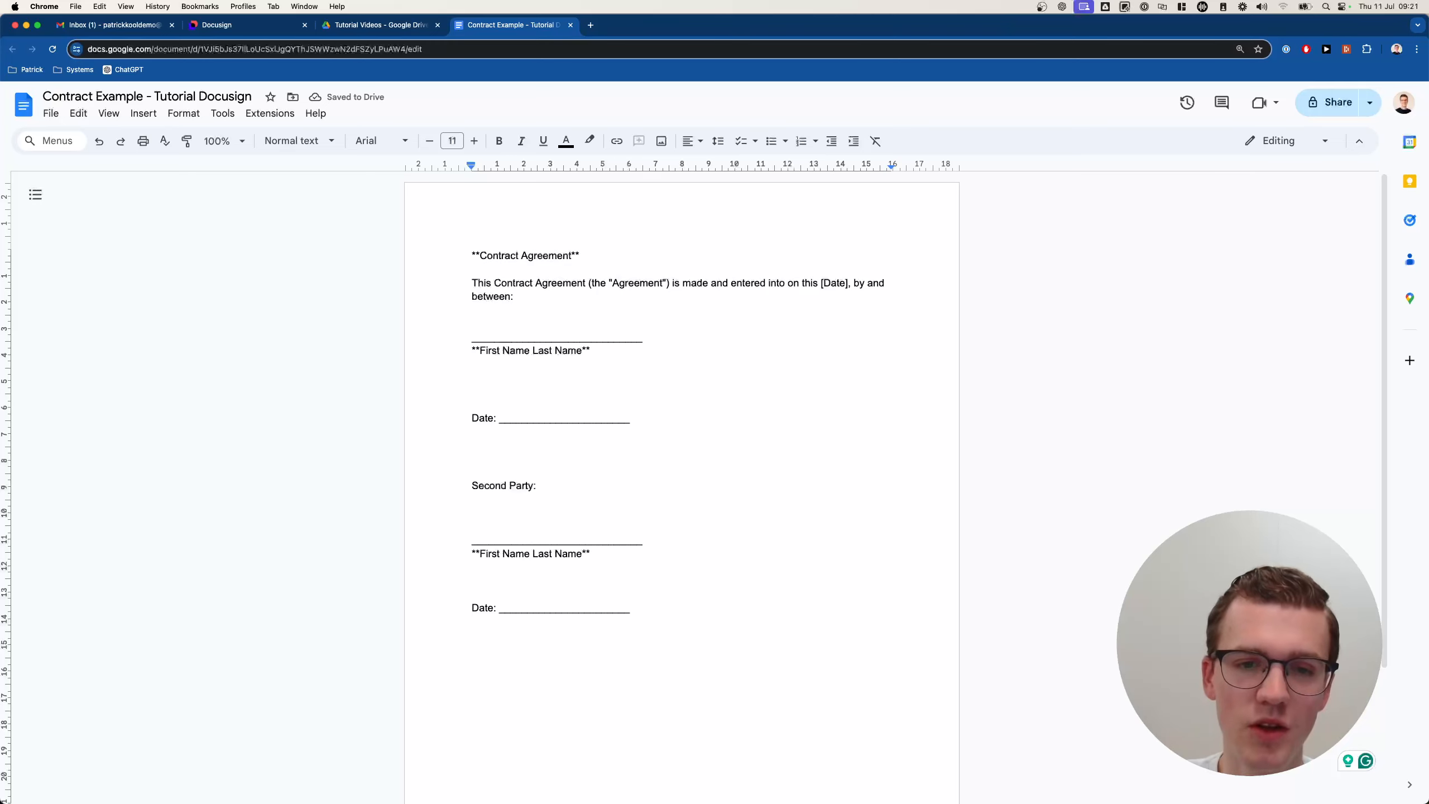
type("{{")
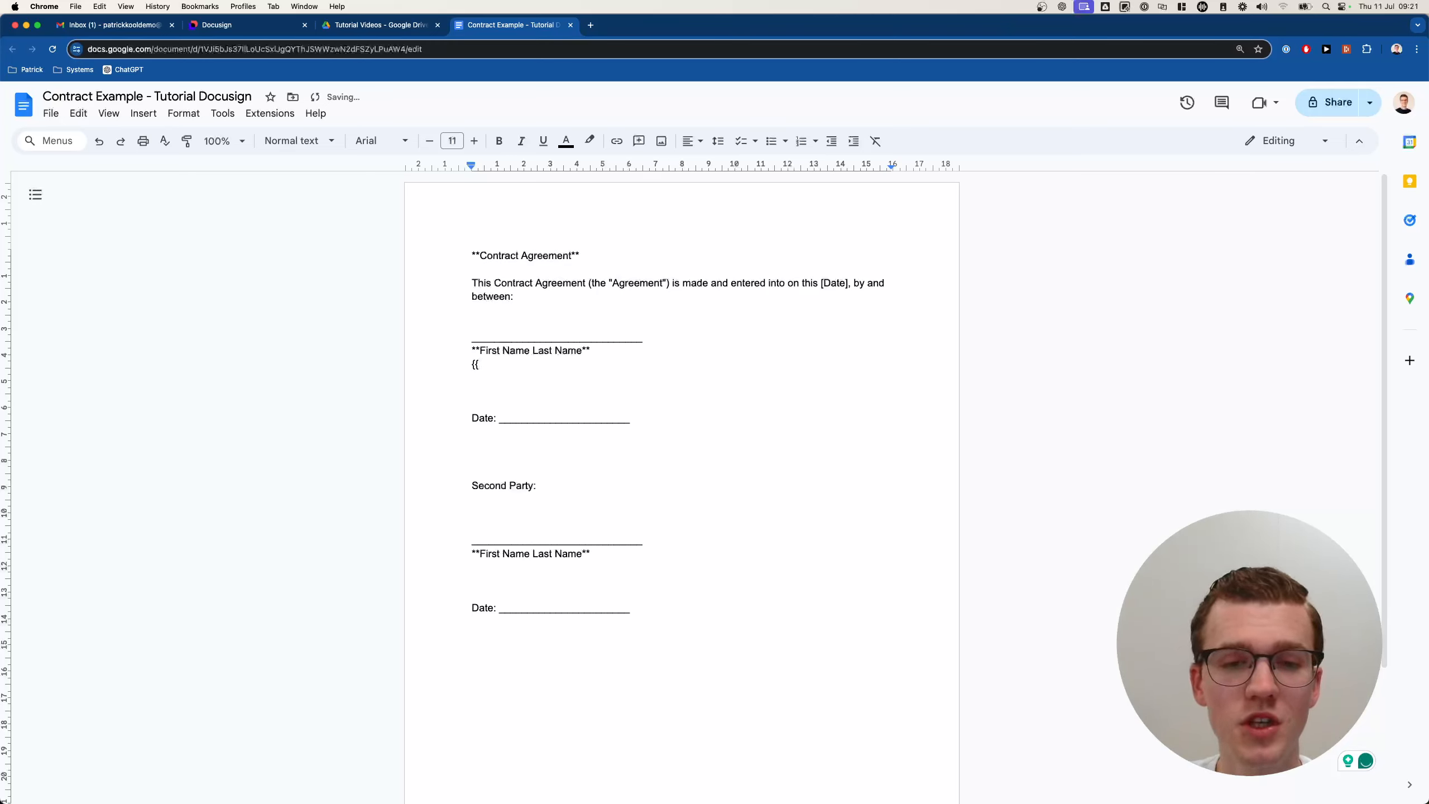
type("first_n")
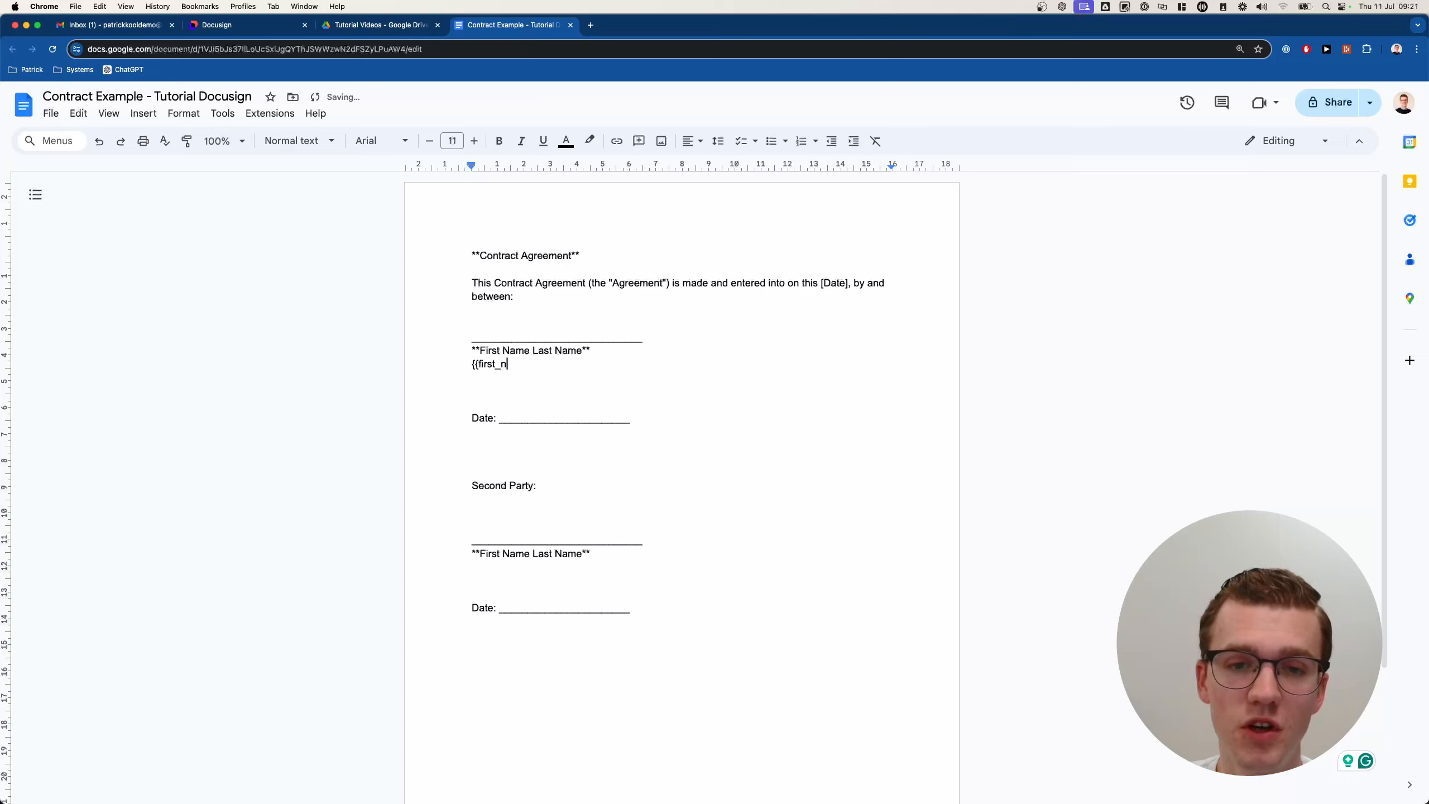
type("ame}} {{last_")
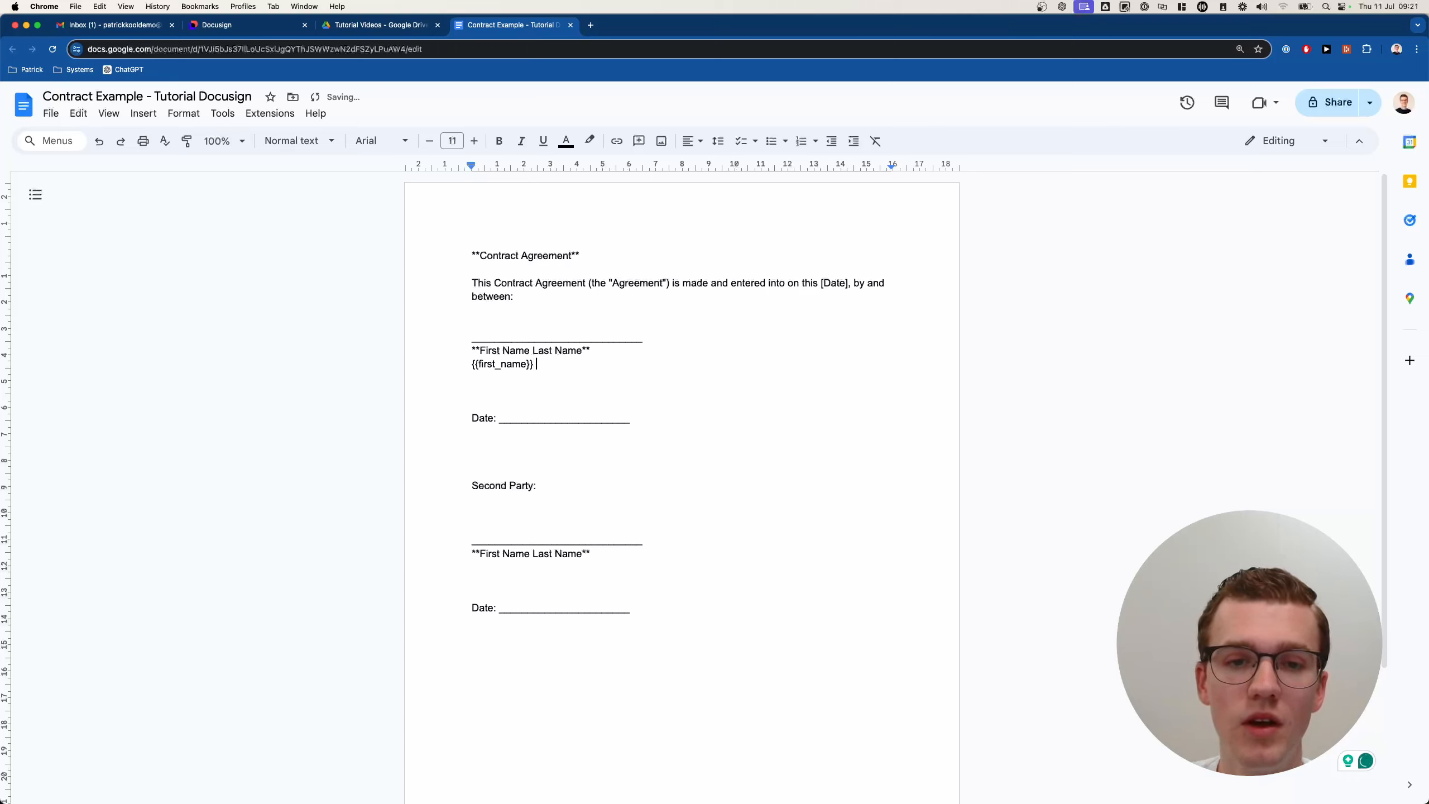
type("name}}")
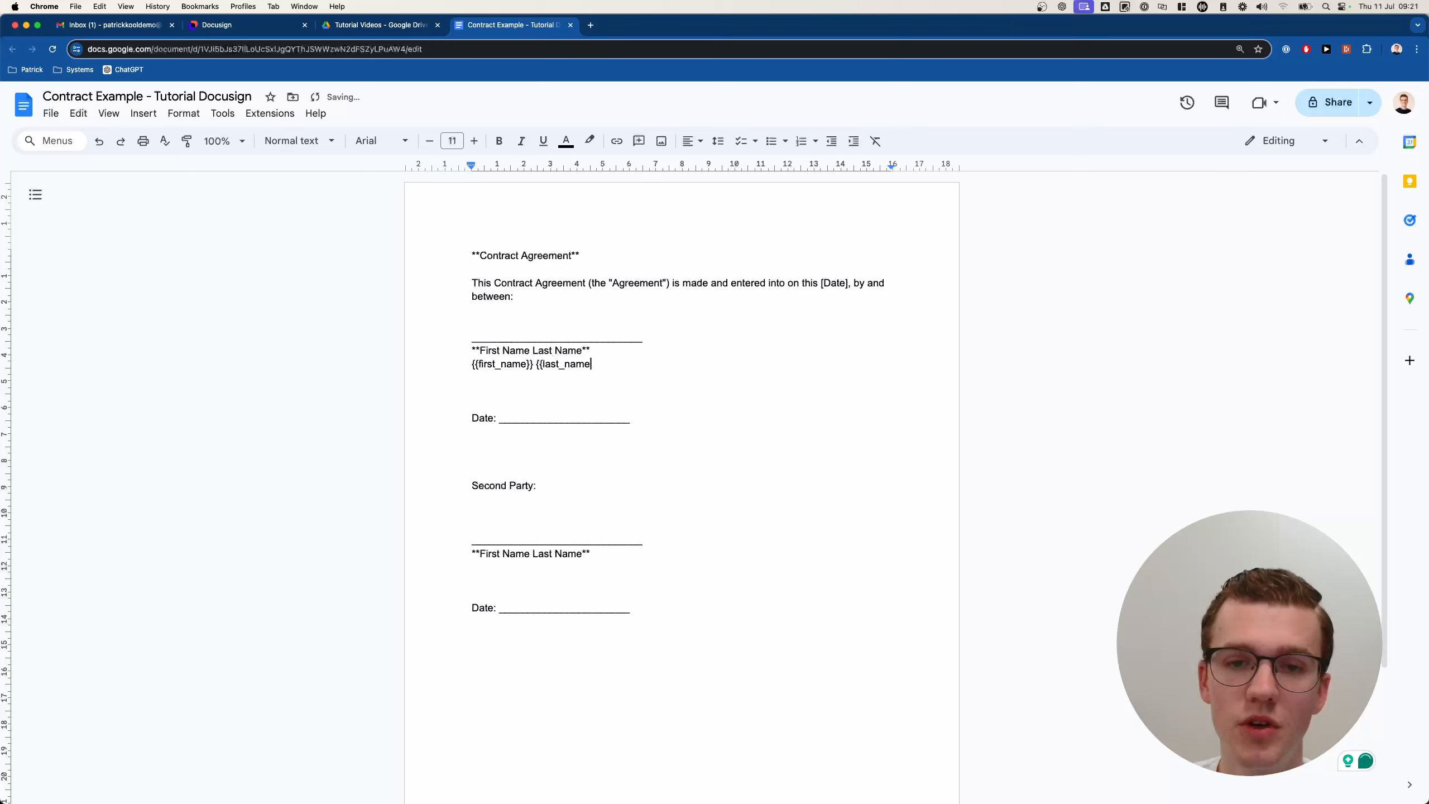
key("Up")
key("super+BackSpace")
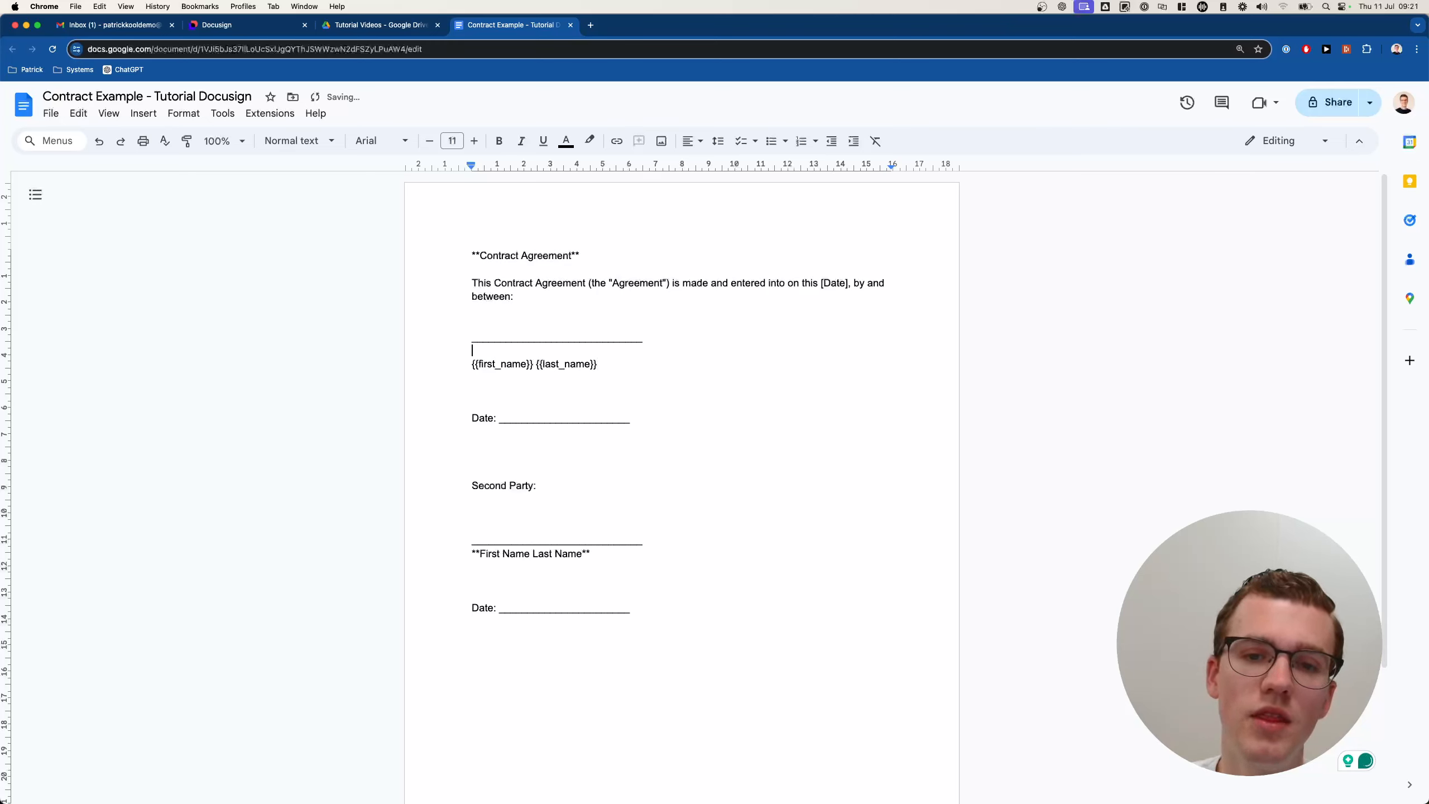
key("BackSpace")
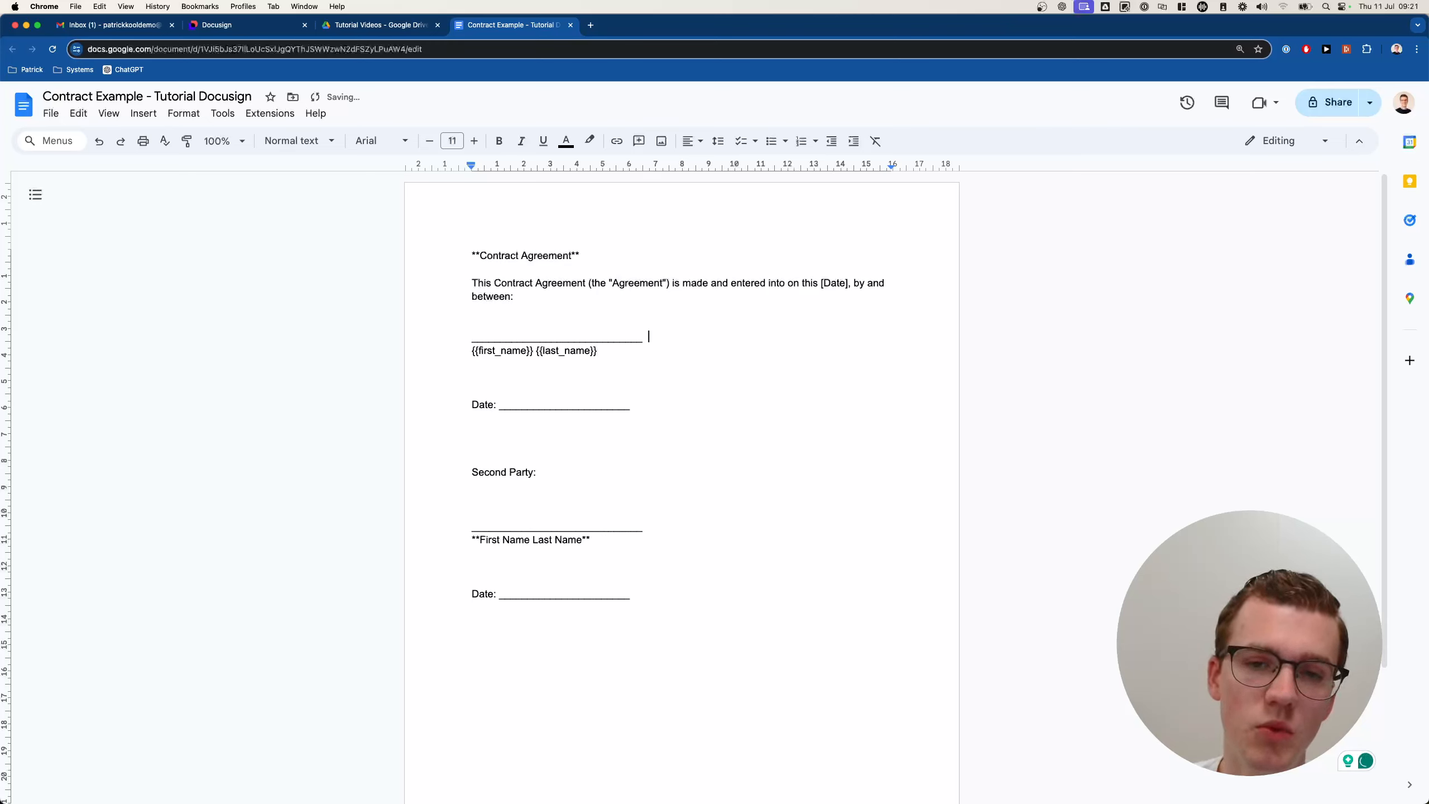
Add the line 'The price of this service is: {{amount}}' above the signature block.
key("Up")
key("Up")
key("Return")
key("Return")
key("Return")
key("Return")
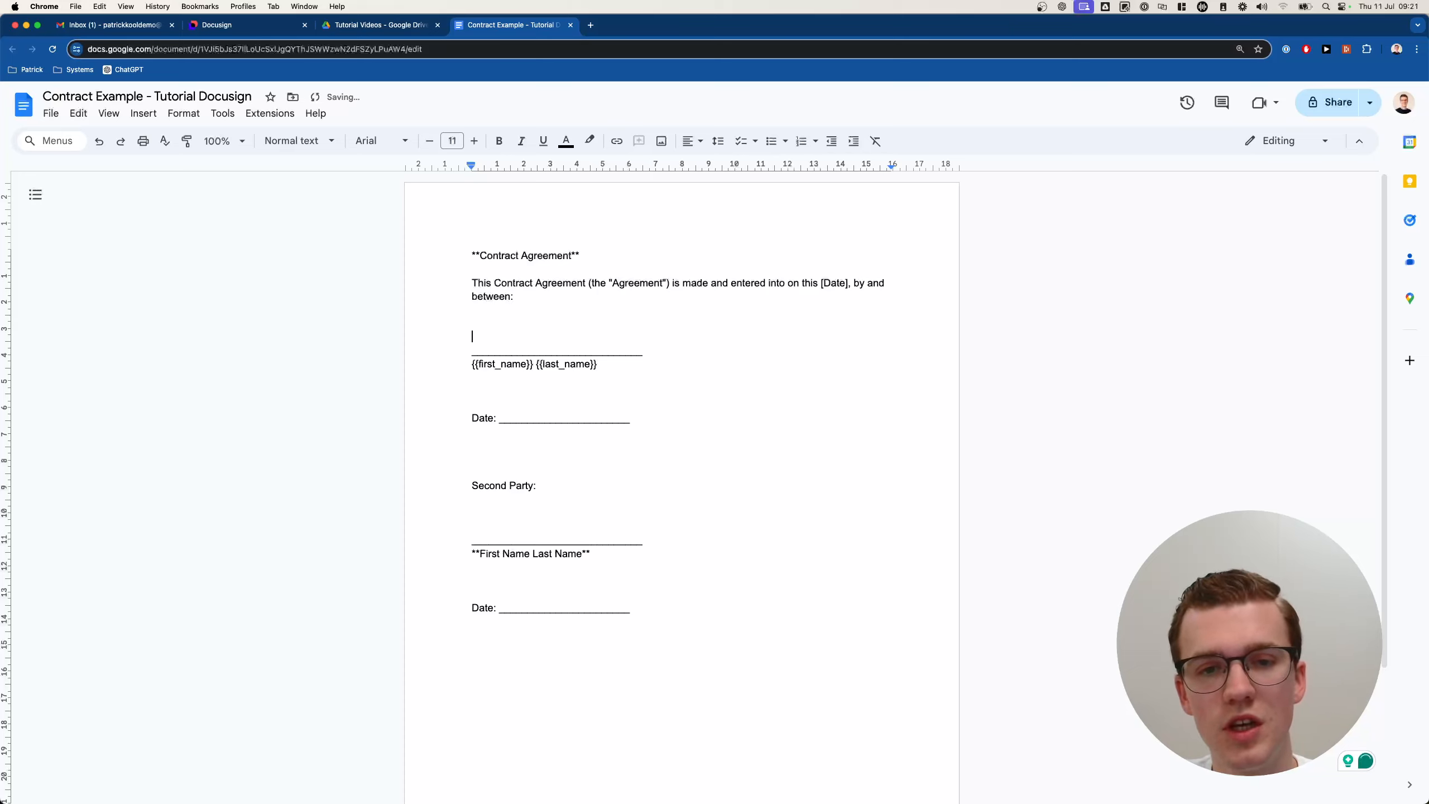
key("Up")
key("Up")
type("The pric")
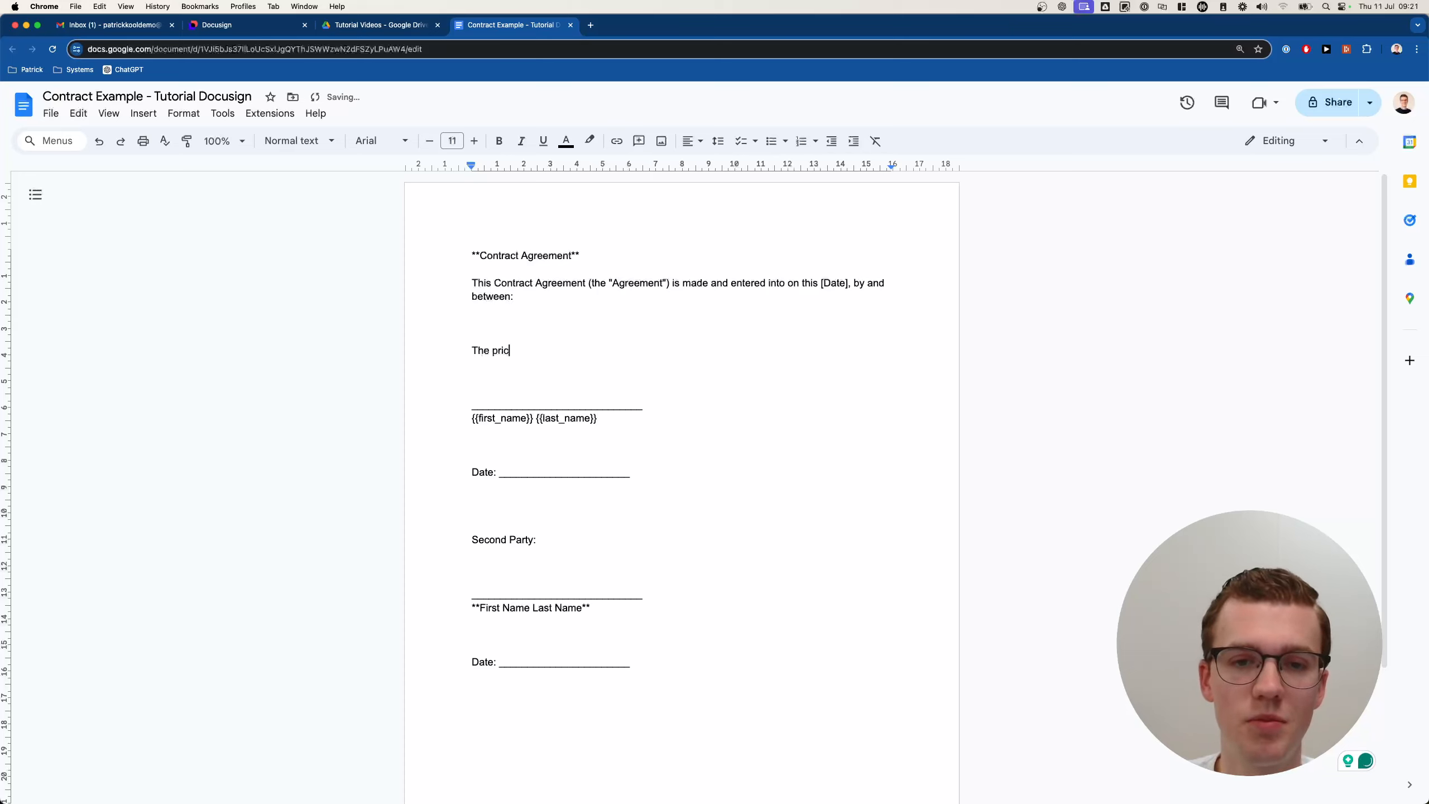
type("e of this service is: {")
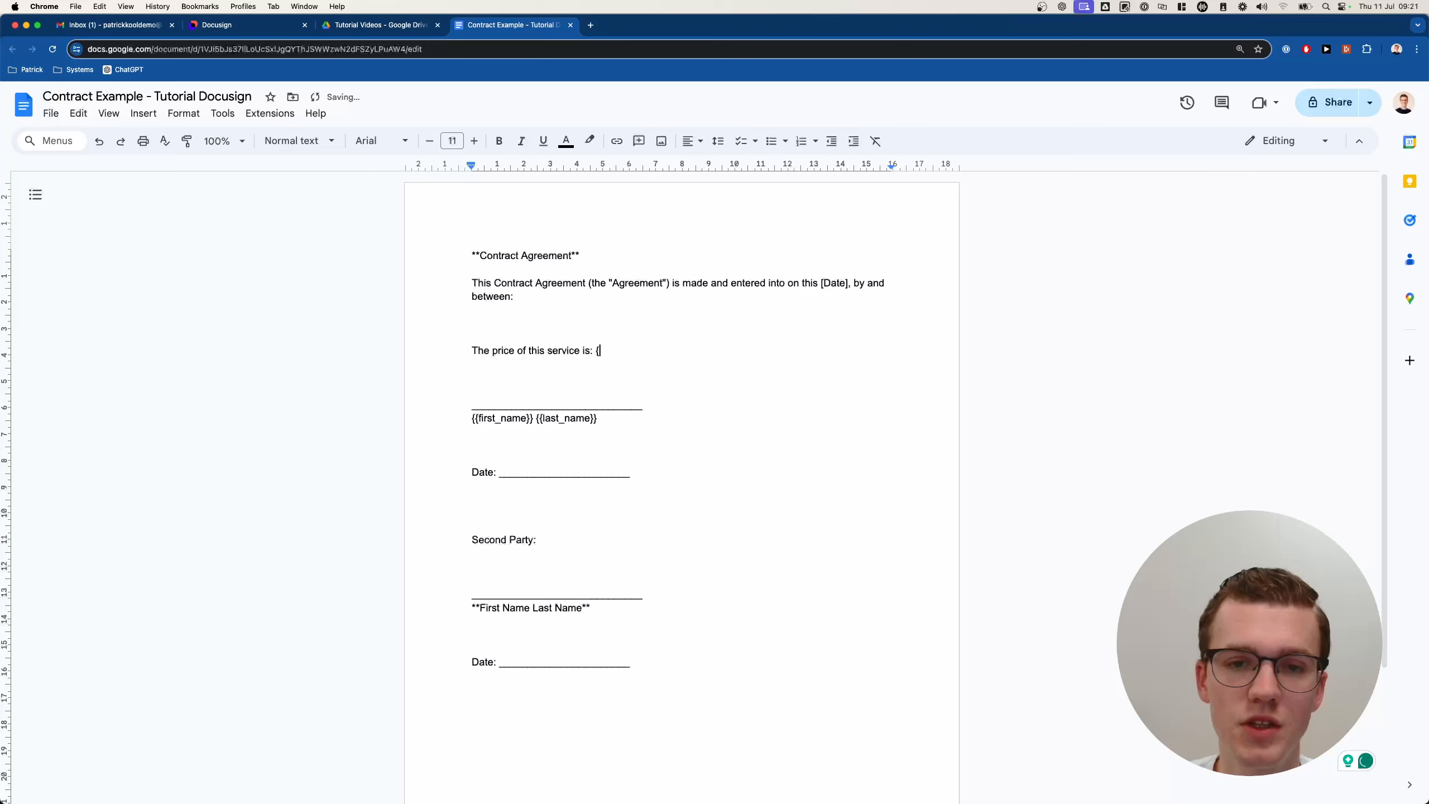
type("{amount}}")
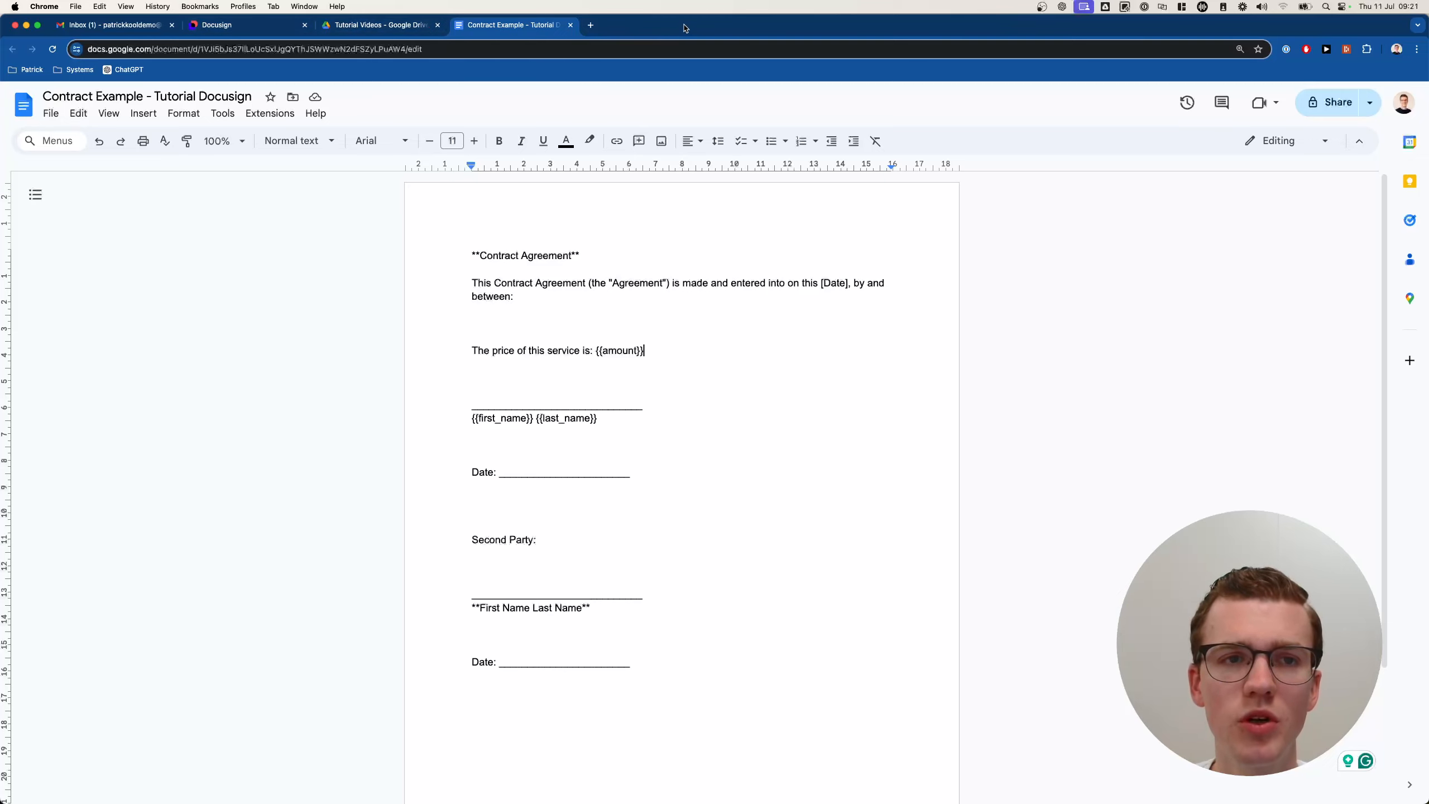
left_click_drag(685, 28, 715, 24)
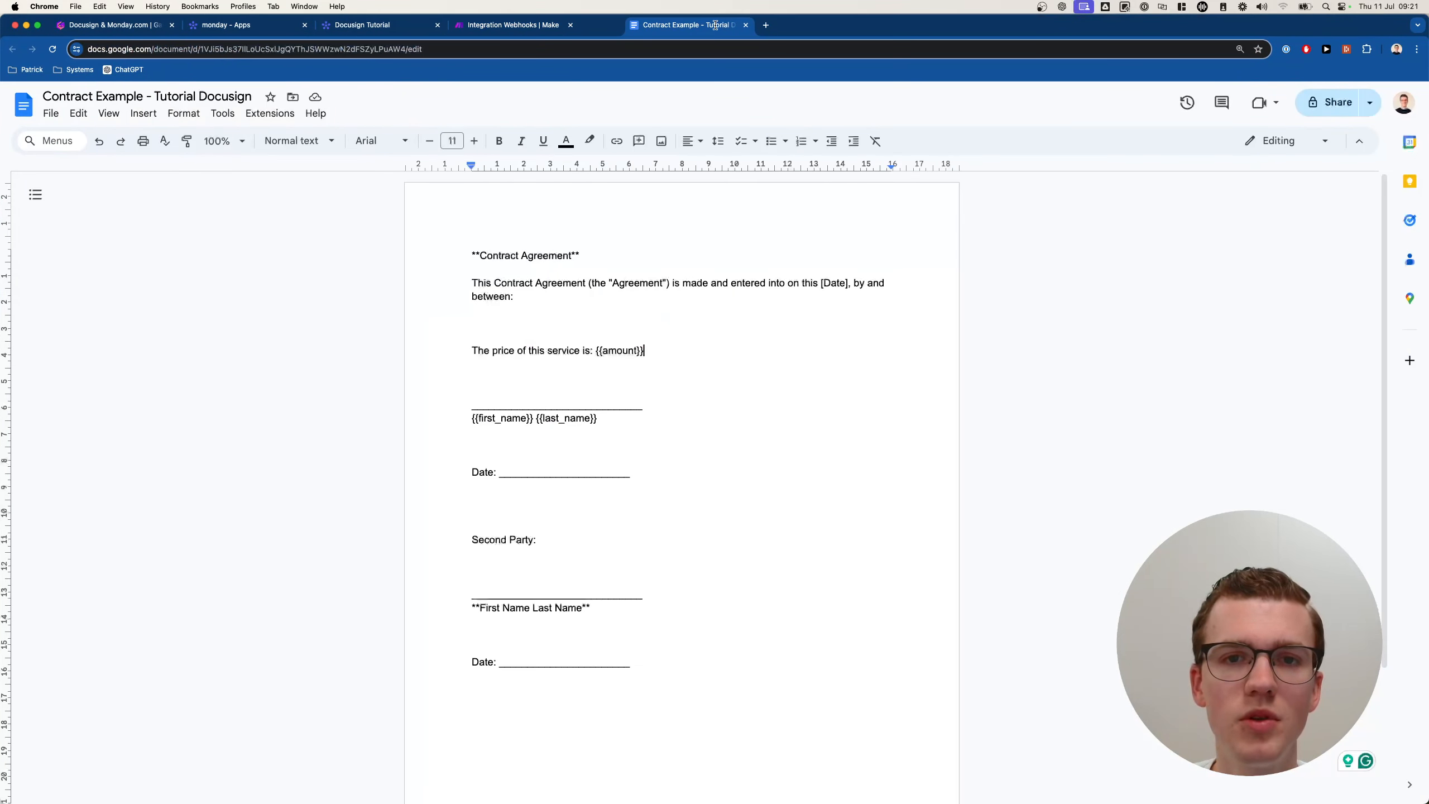
Add a Google Docs 'Create a Document from a Template' module after the Monday step.
left_click(522, 26)
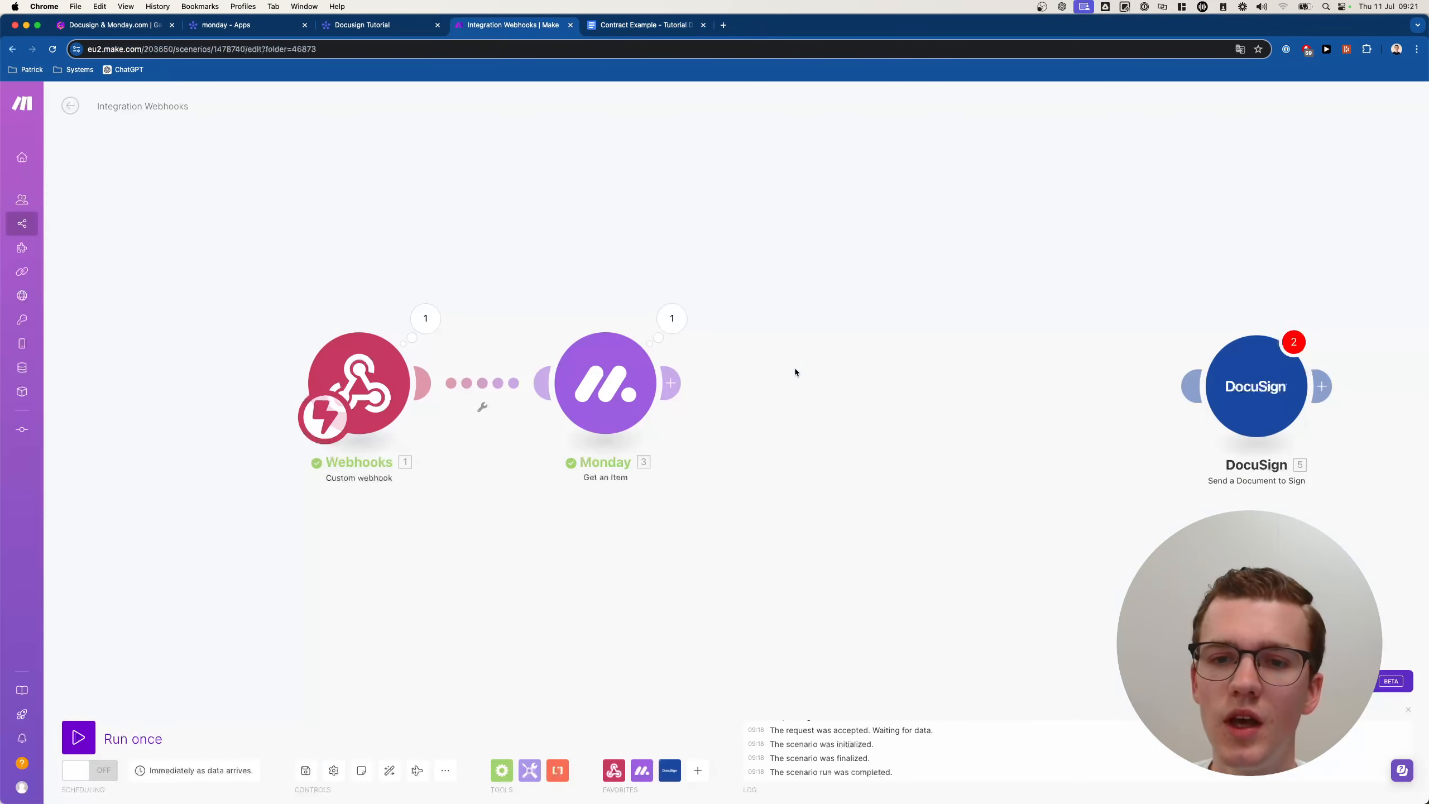
left_click(769, 378)
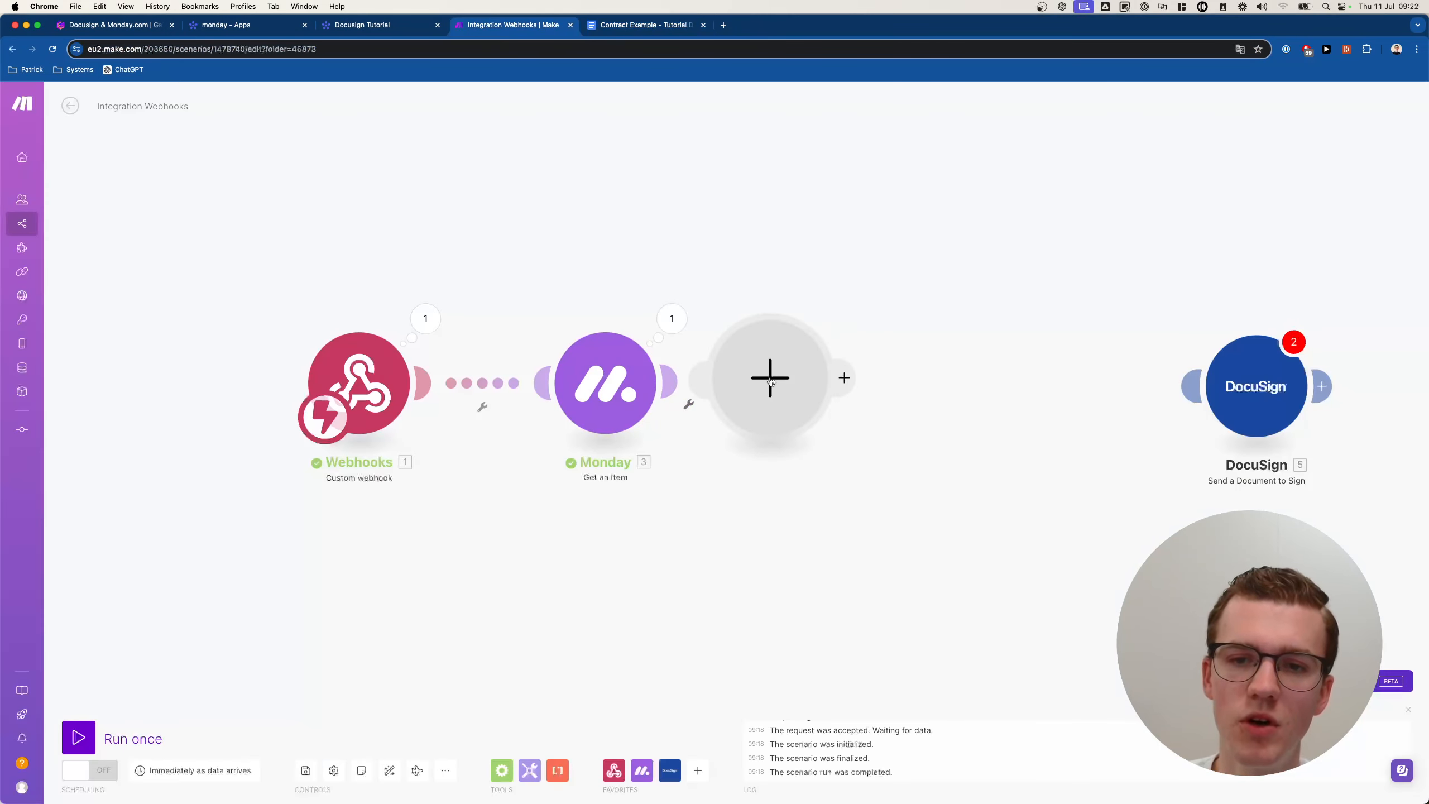
type("google docs")
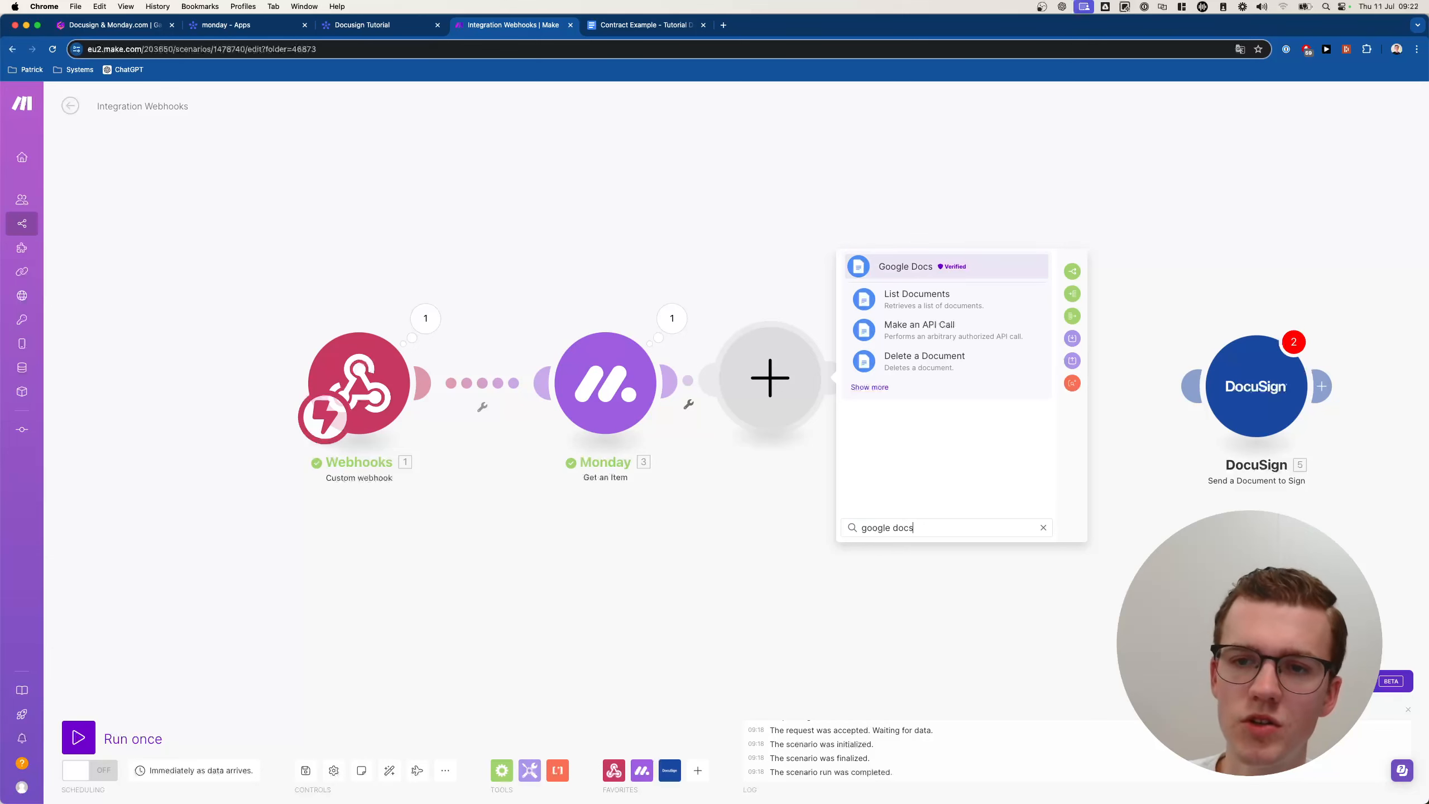
left_click(885, 392)
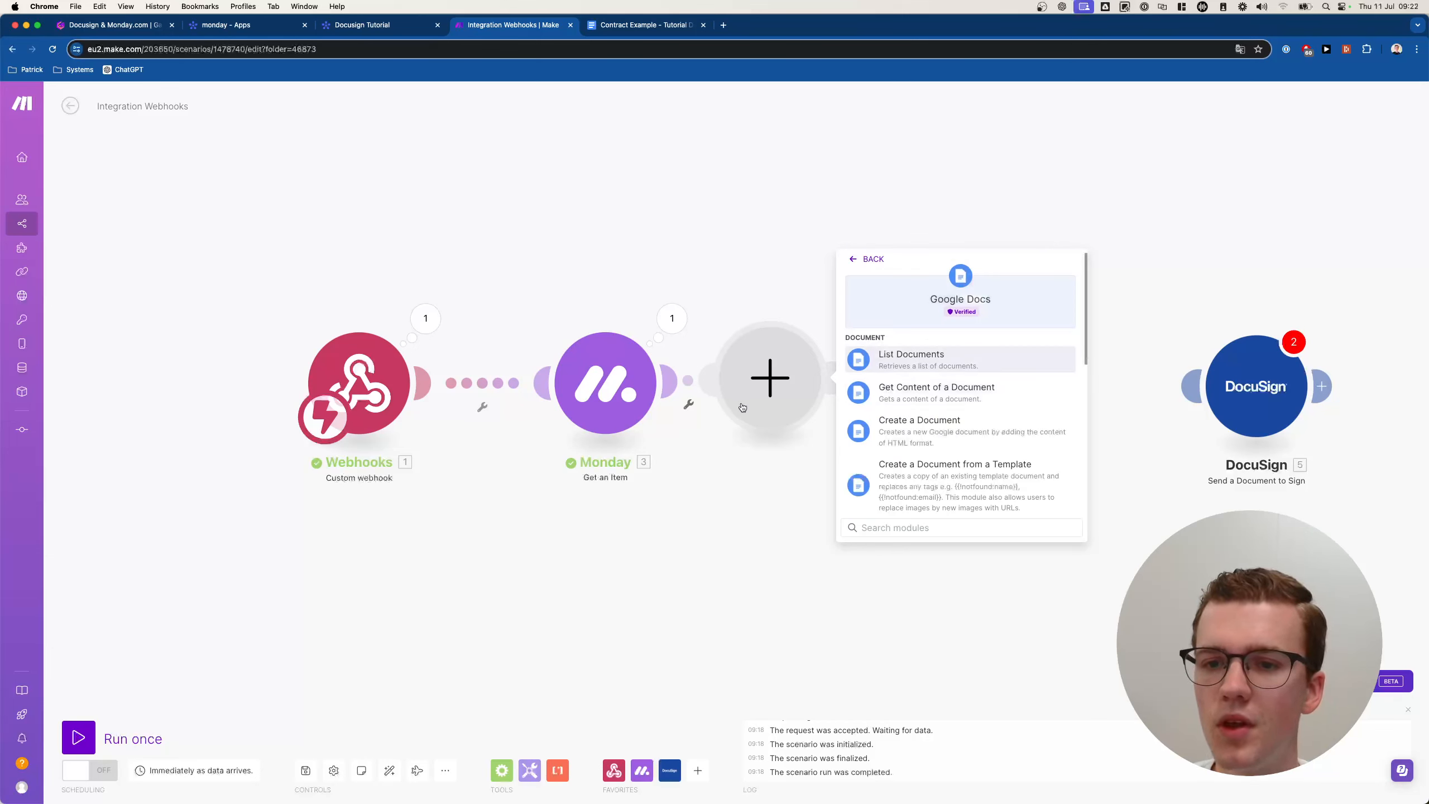
scroll(1012, 464, "down", 3)
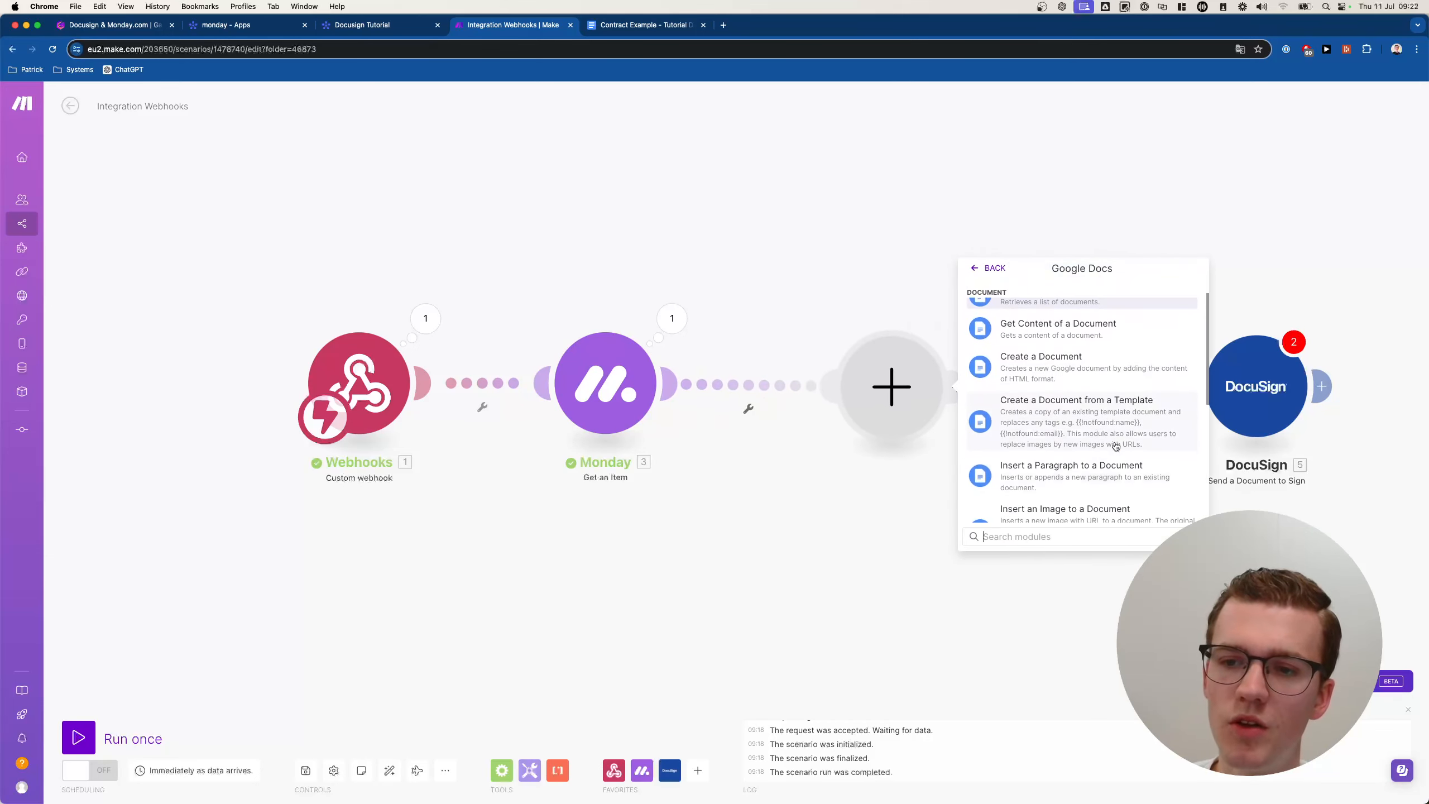
left_click(1082, 423)
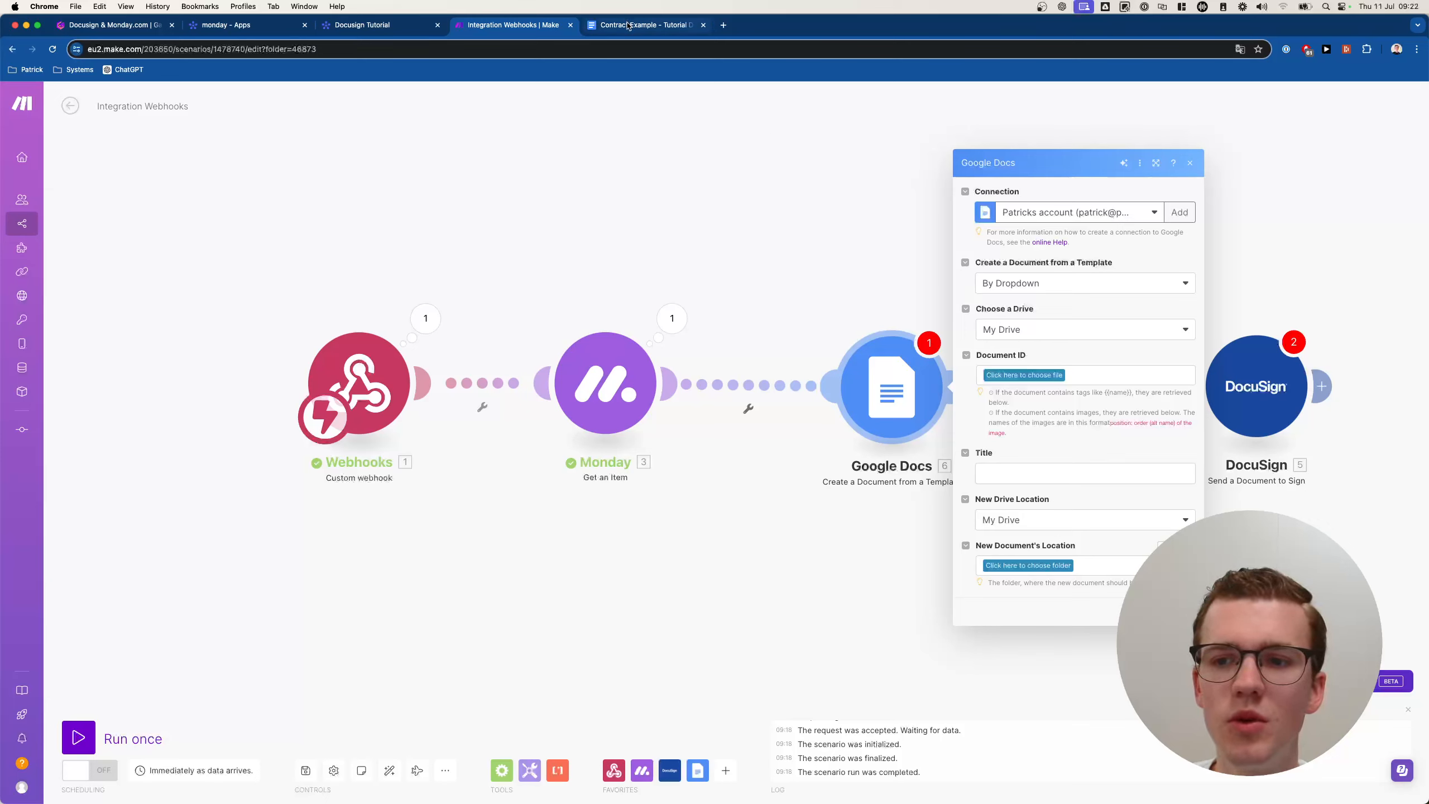
left_click(1047, 283)
Set the template source to By Mapping and paste the contract's document ID into Document ID.
left_click(1038, 303)
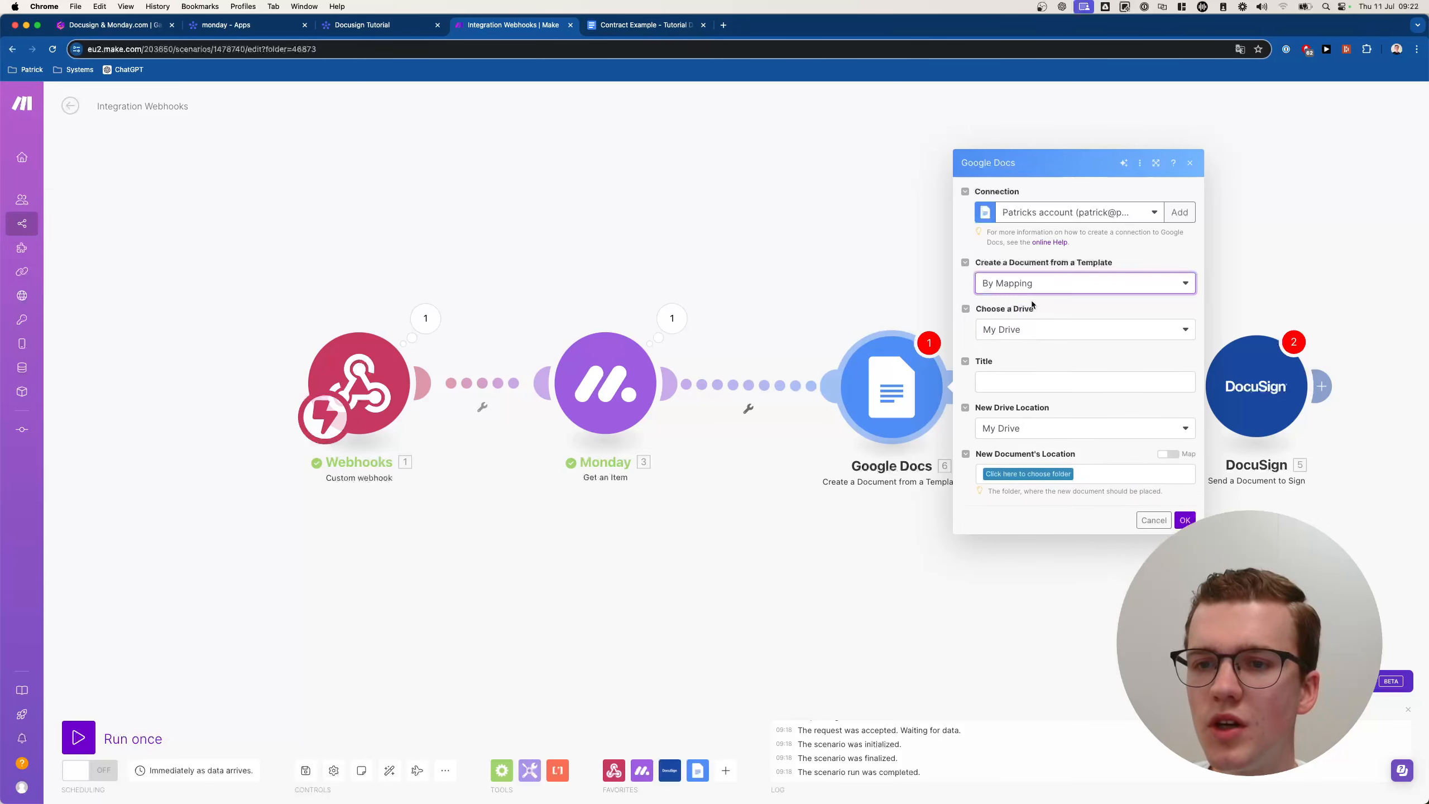
left_click(641, 24)
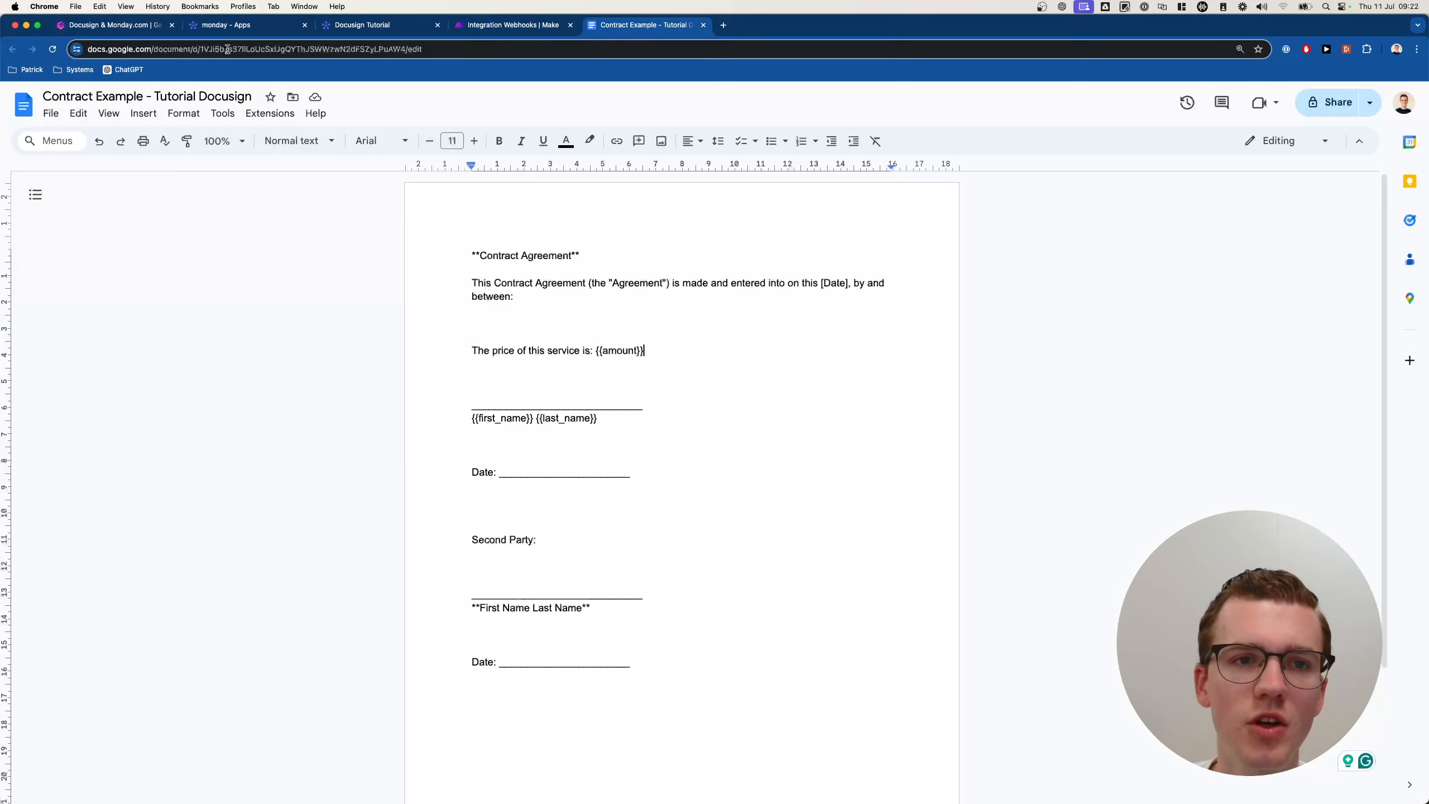
double_click(327, 49)
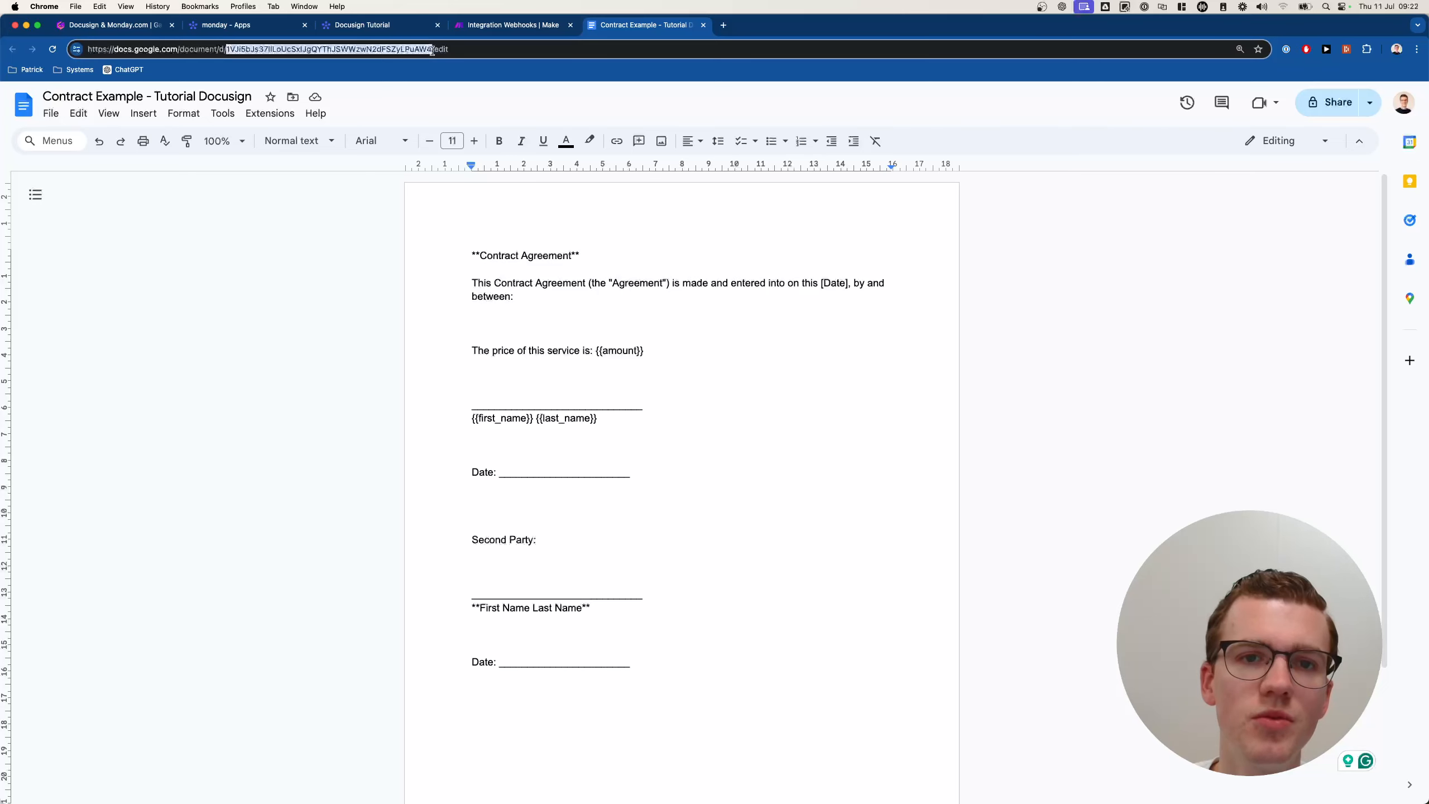
key("super+c")
left_click(509, 24)
left_click(1046, 330)
key("super+v")
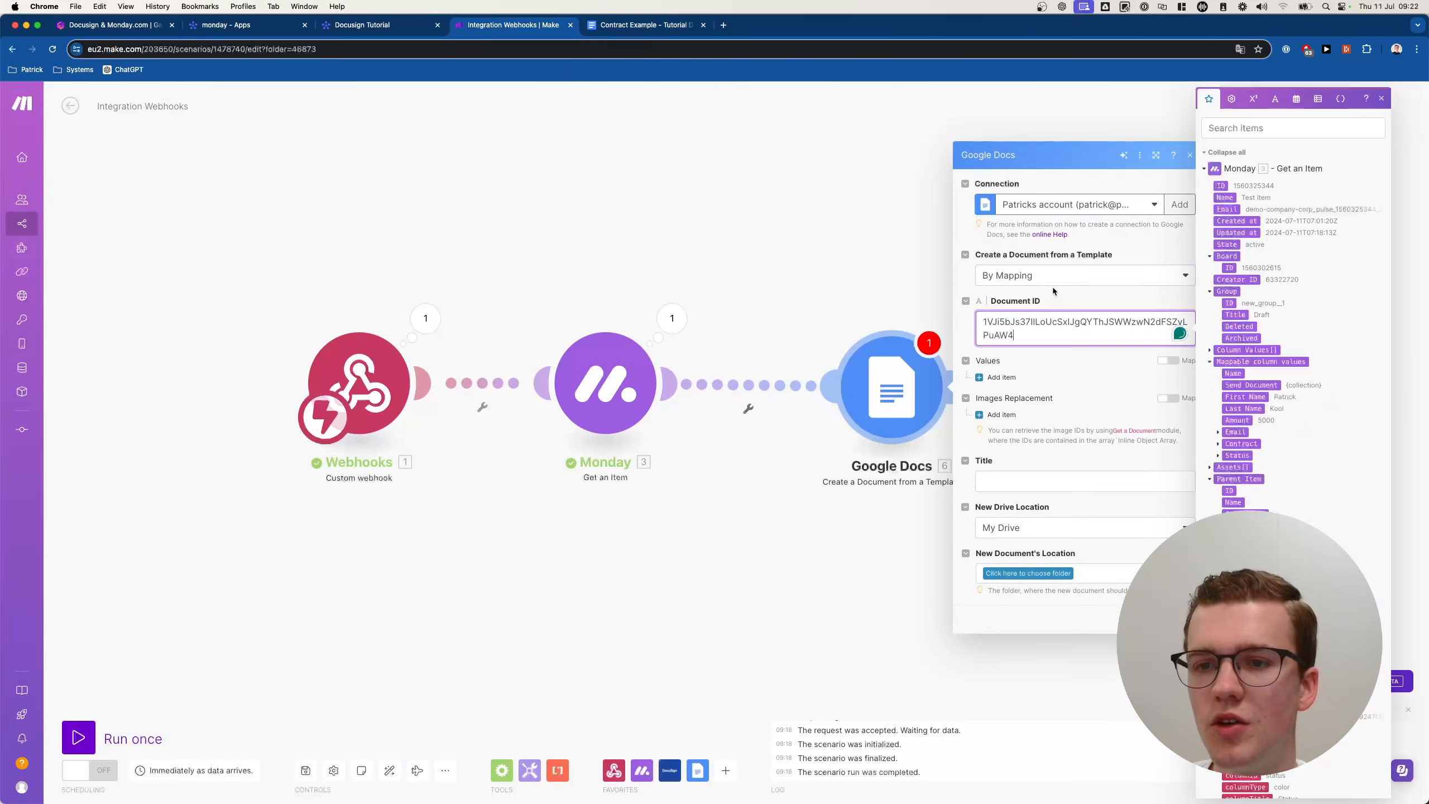
left_click(1052, 283)
left_click(1063, 278)
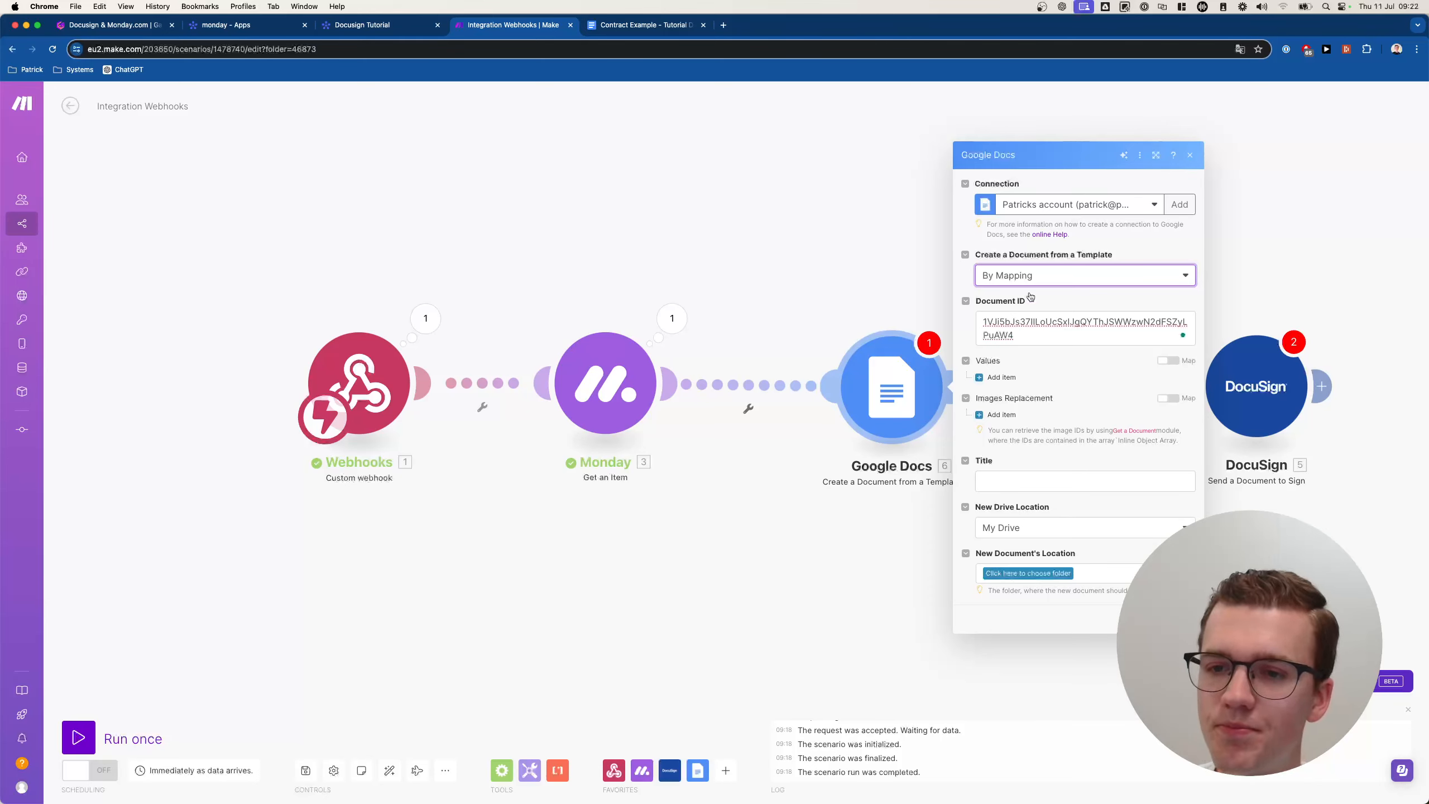
Add a first tag replacement item under Values.
left_click(1081, 374)
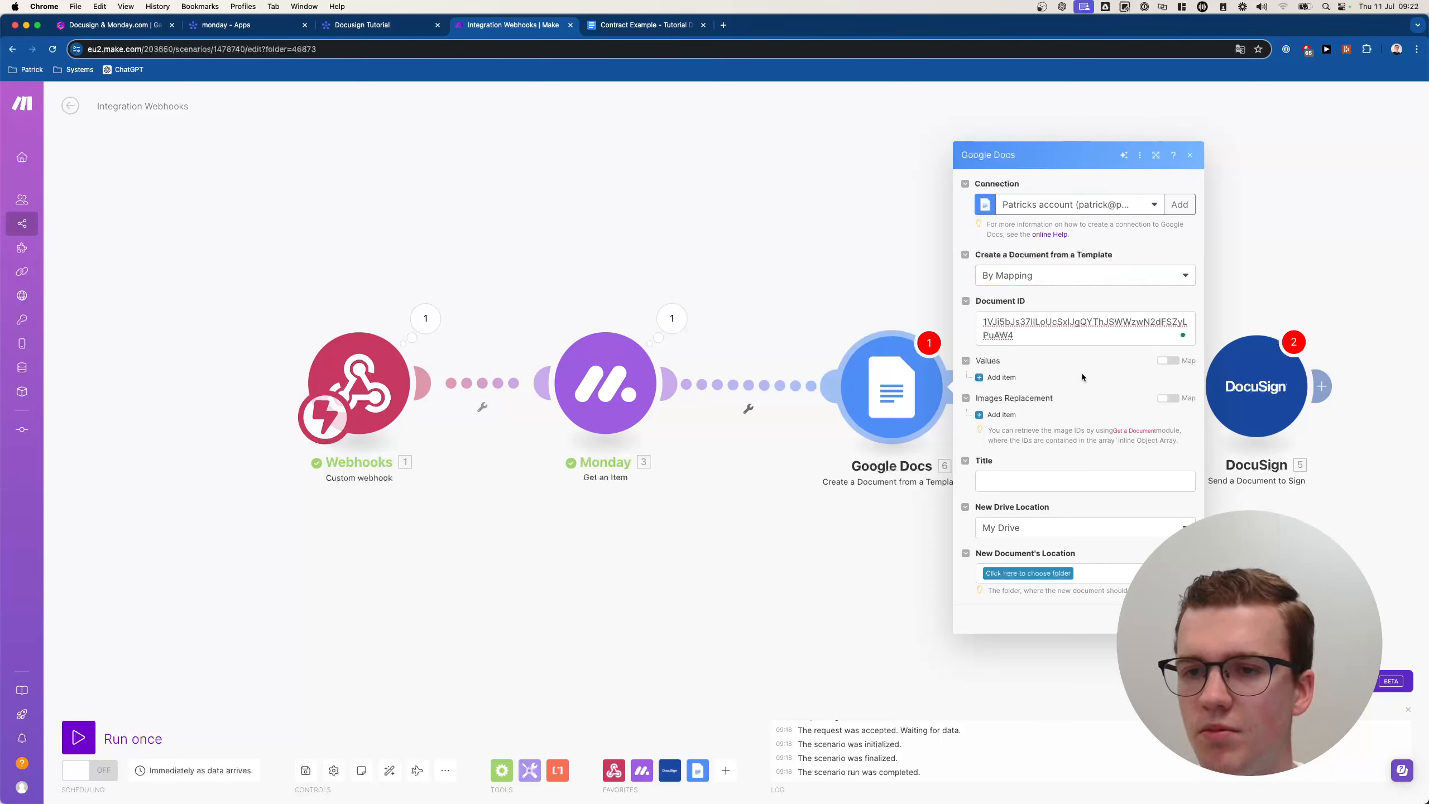
left_click(1004, 377)
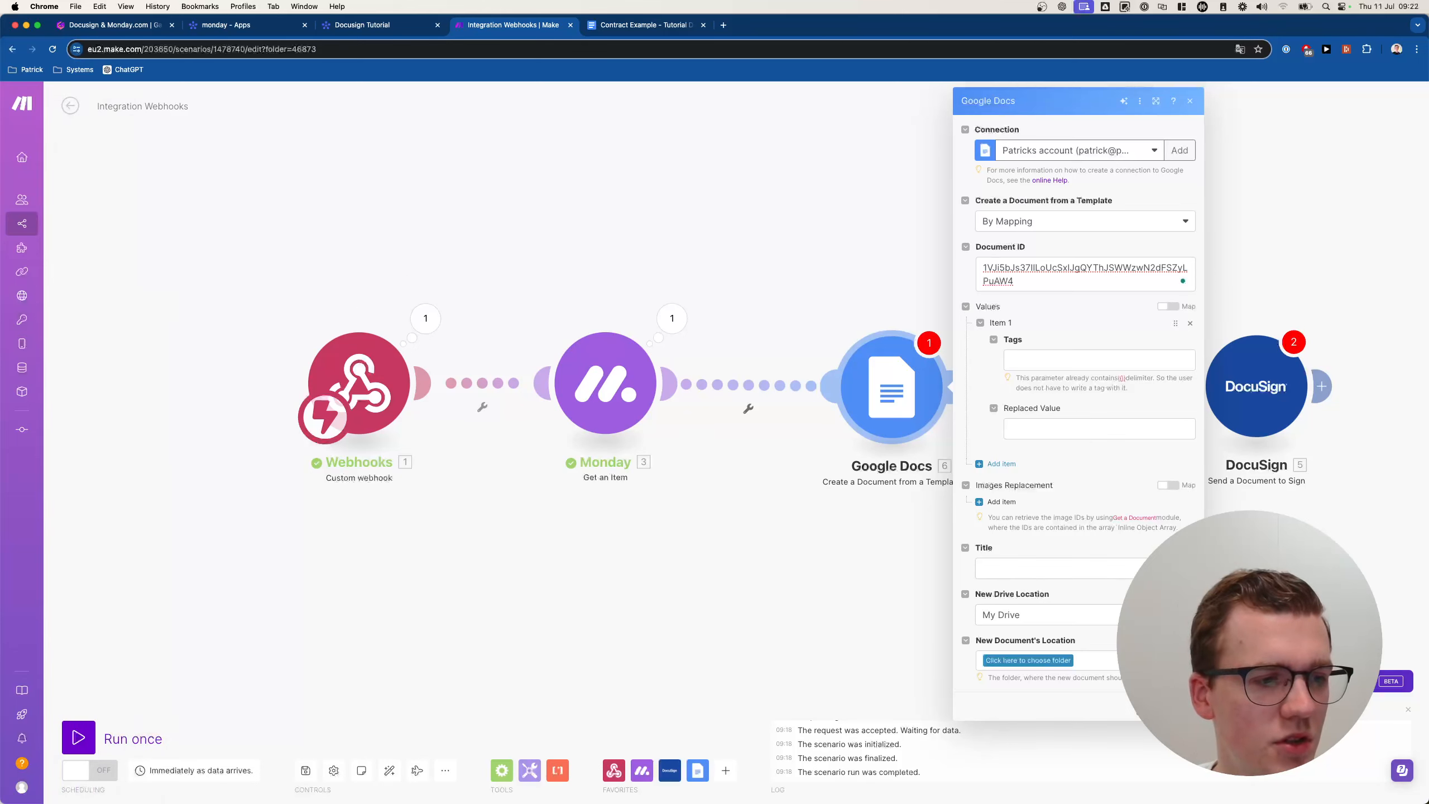
left_click(1044, 219)
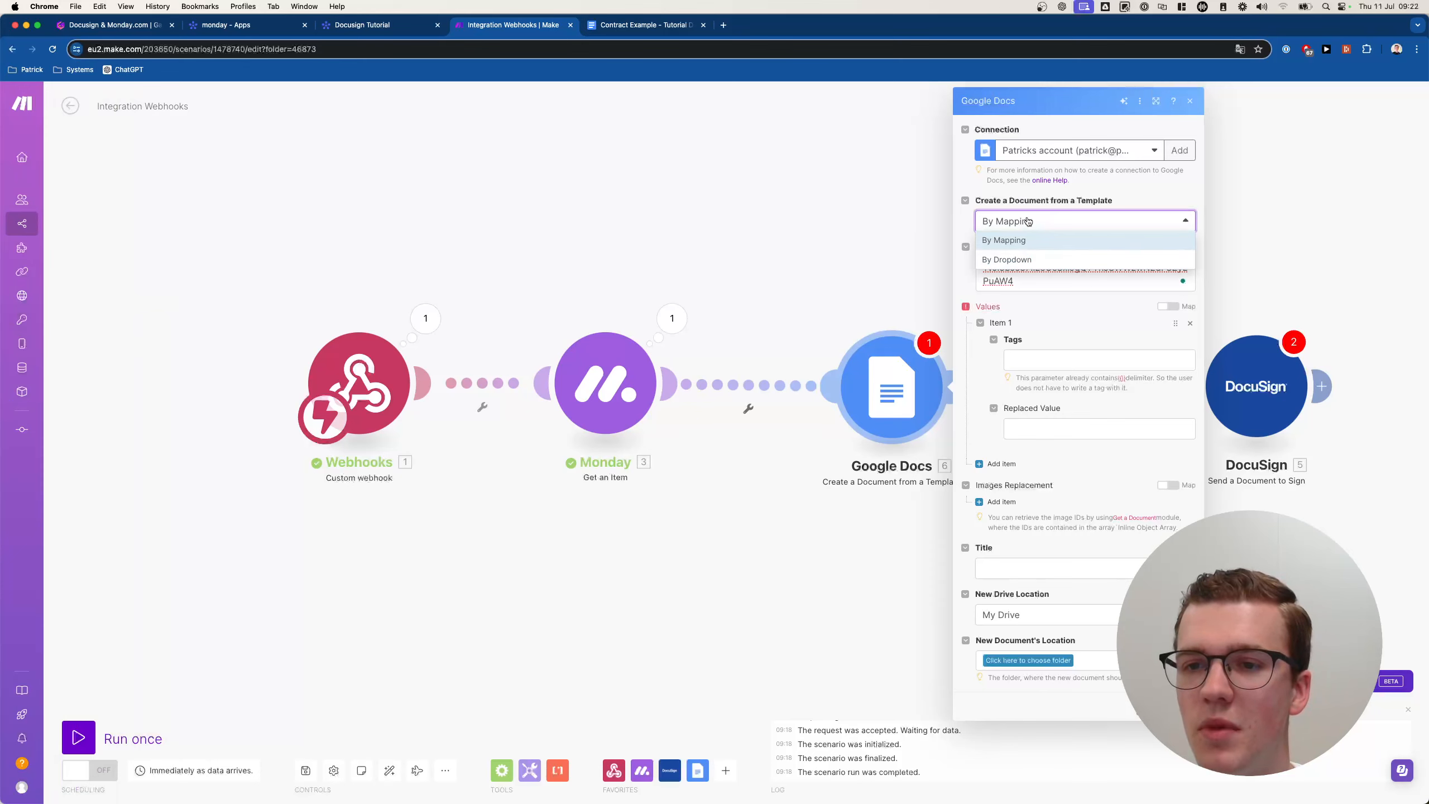
Switch to By Dropdown and pick 'Contract Example - Tutorial Docusign' from My Drive as template.
left_click(1028, 221)
left_click(1028, 221)
left_click(1029, 221)
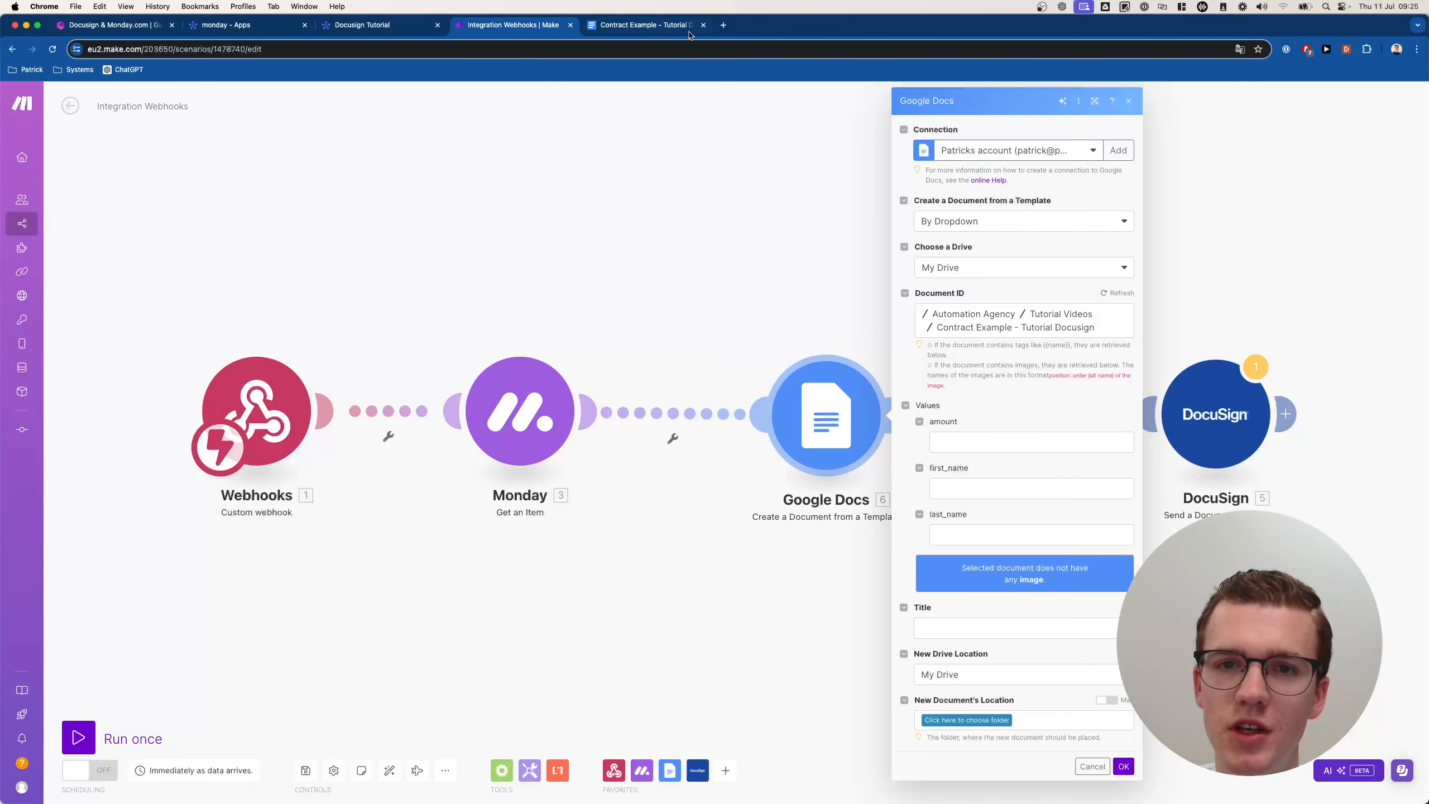
left_click(642, 24)
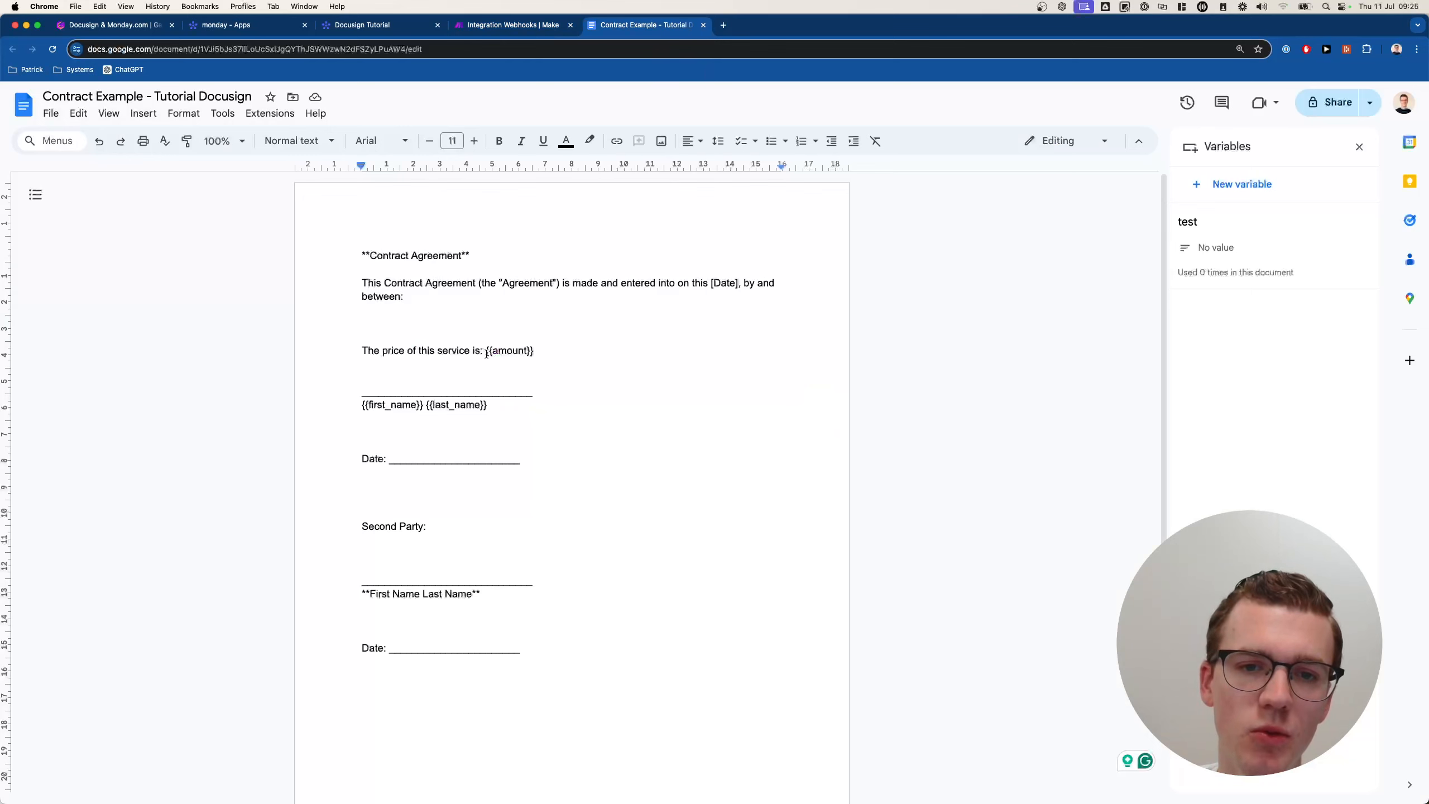
key("ctrl+shift+Tab")
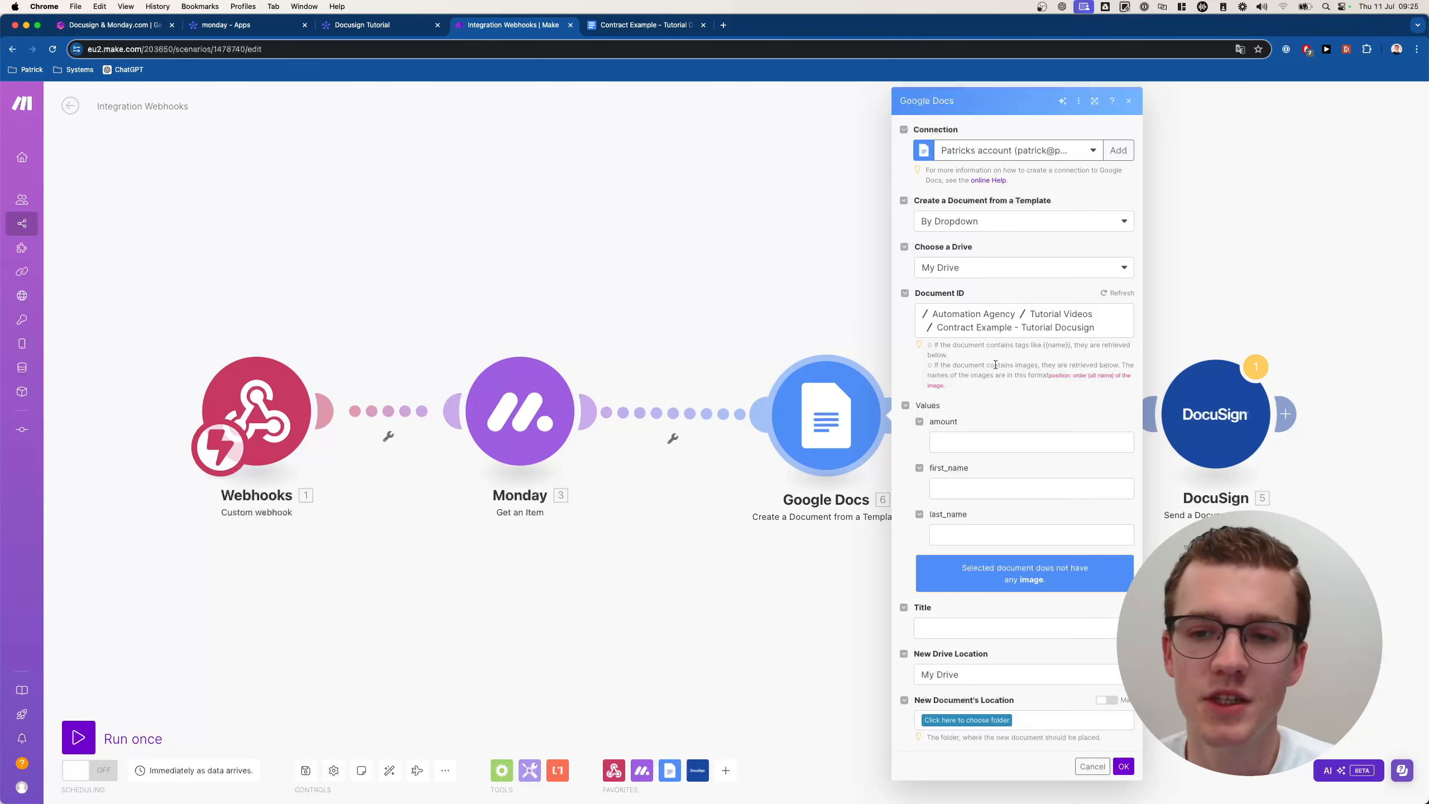
Map Monday's Amount, First Name and Last Name into the amount, first_name and last_name tags.
left_click(956, 440)
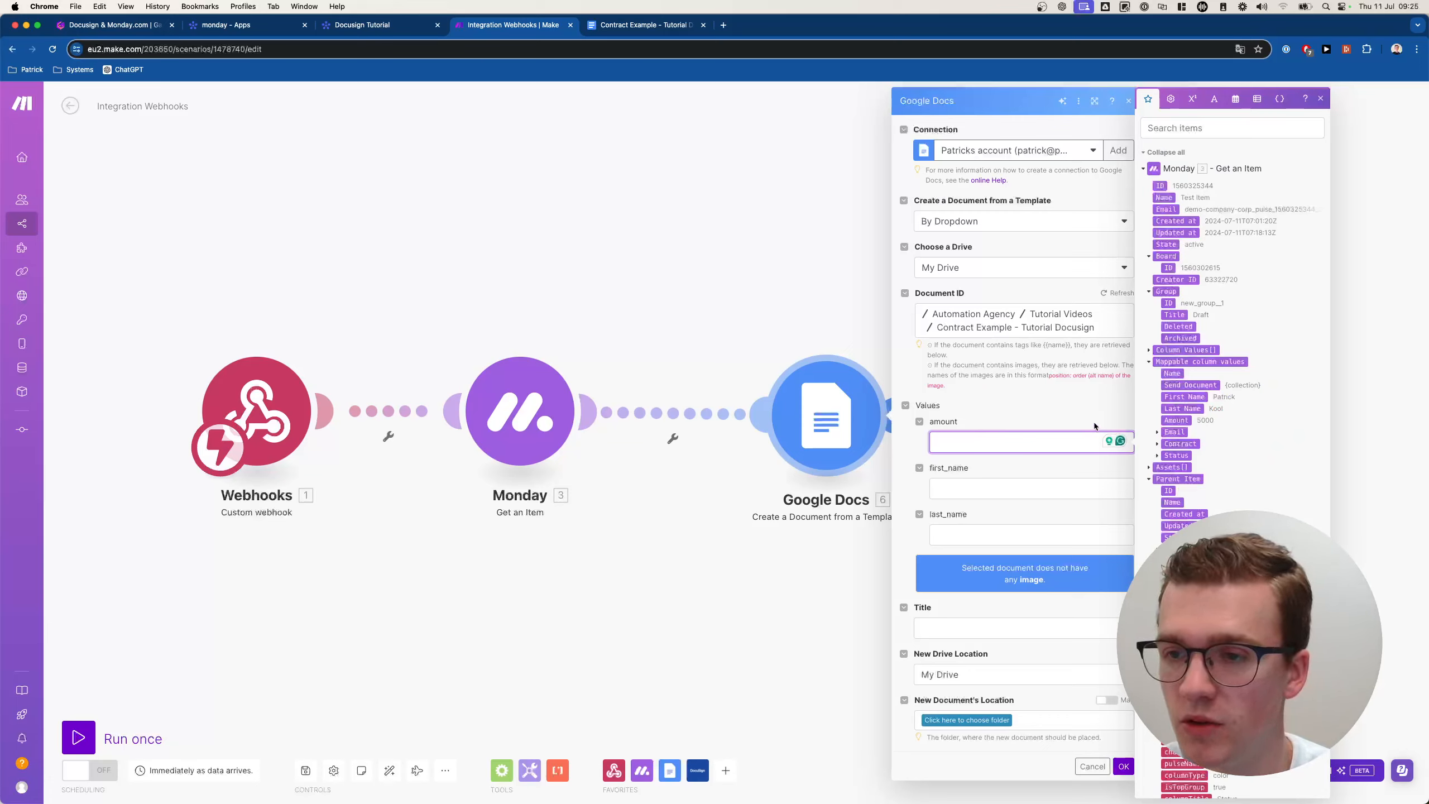
left_click(1174, 419)
left_click(986, 483)
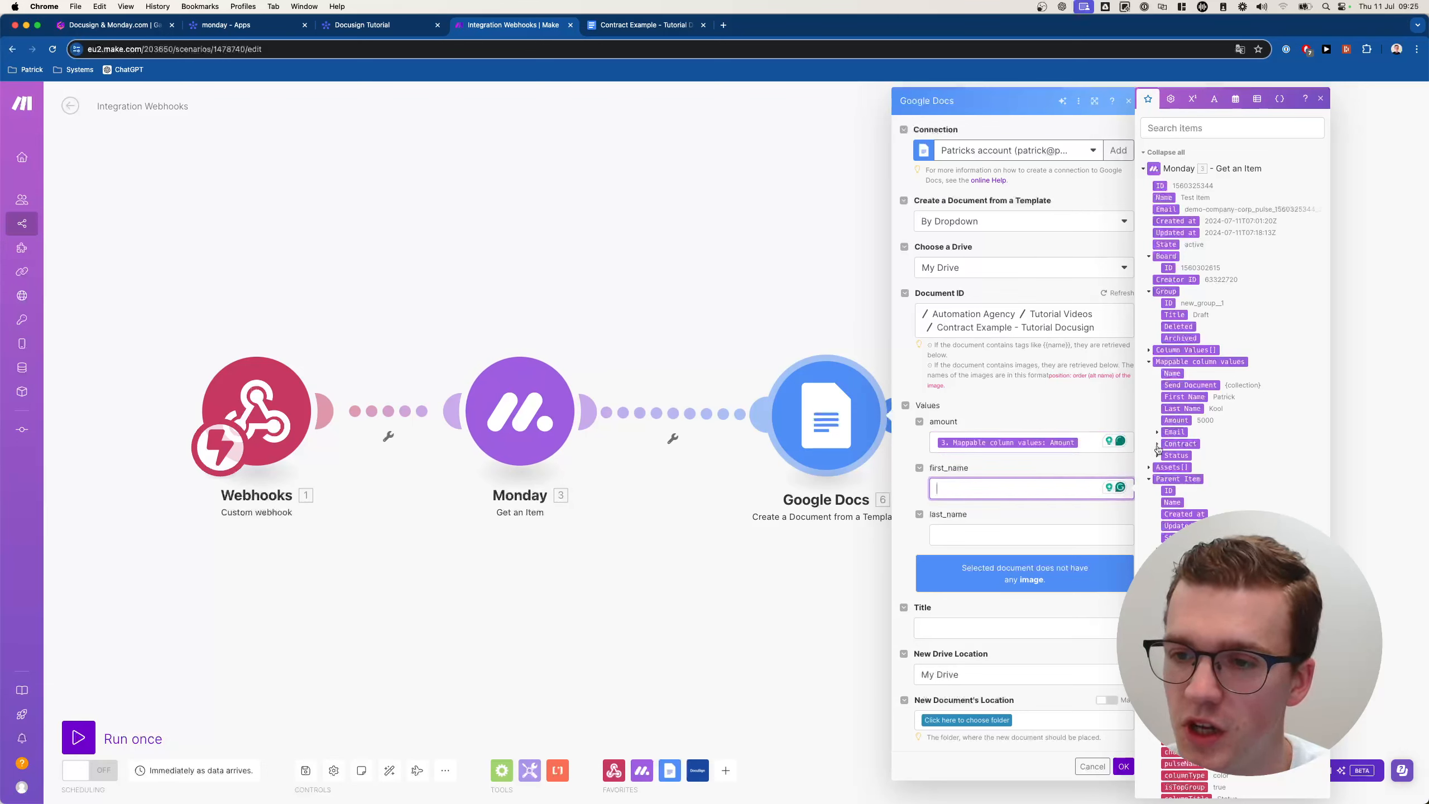
left_click(1174, 396)
left_click(1069, 535)
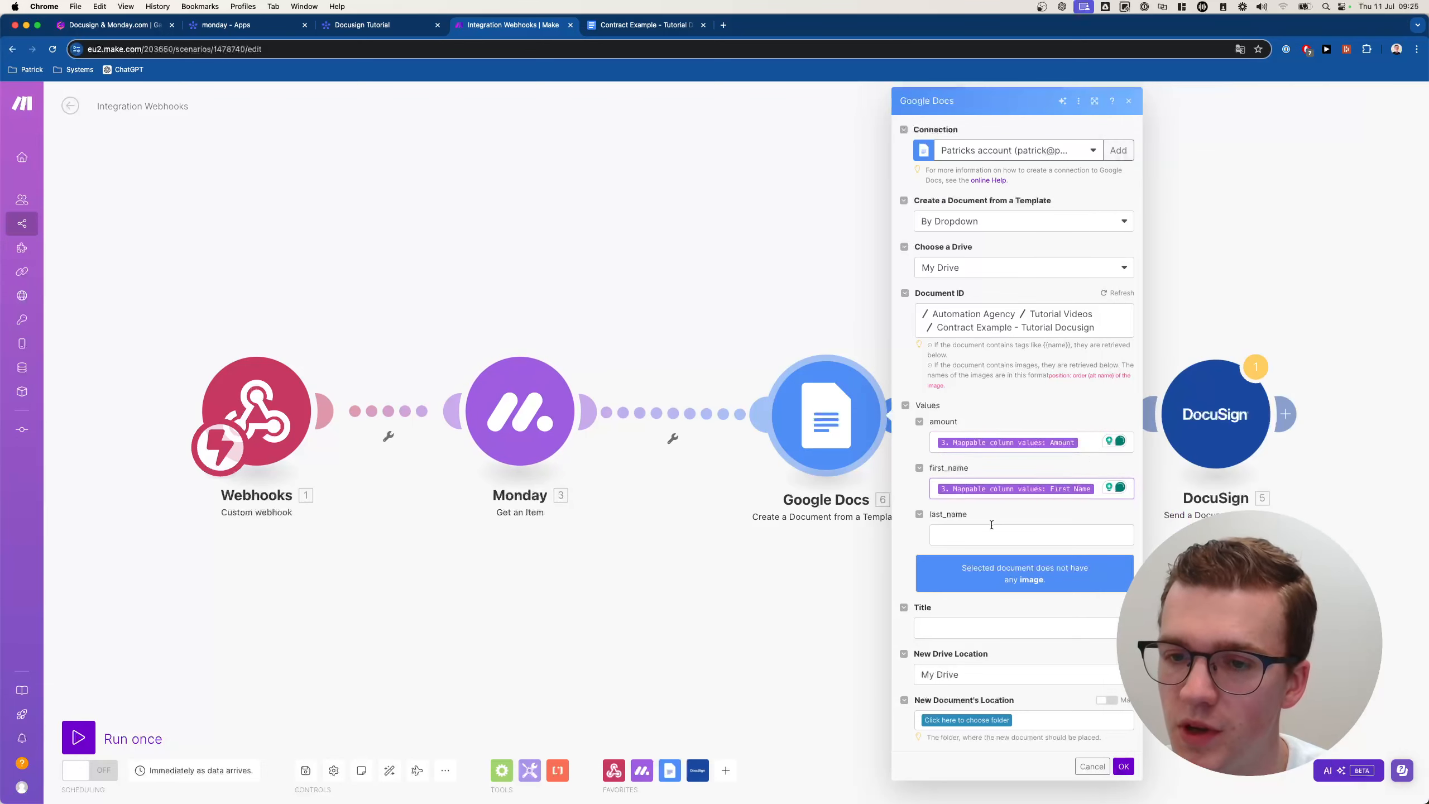
left_click(1183, 408)
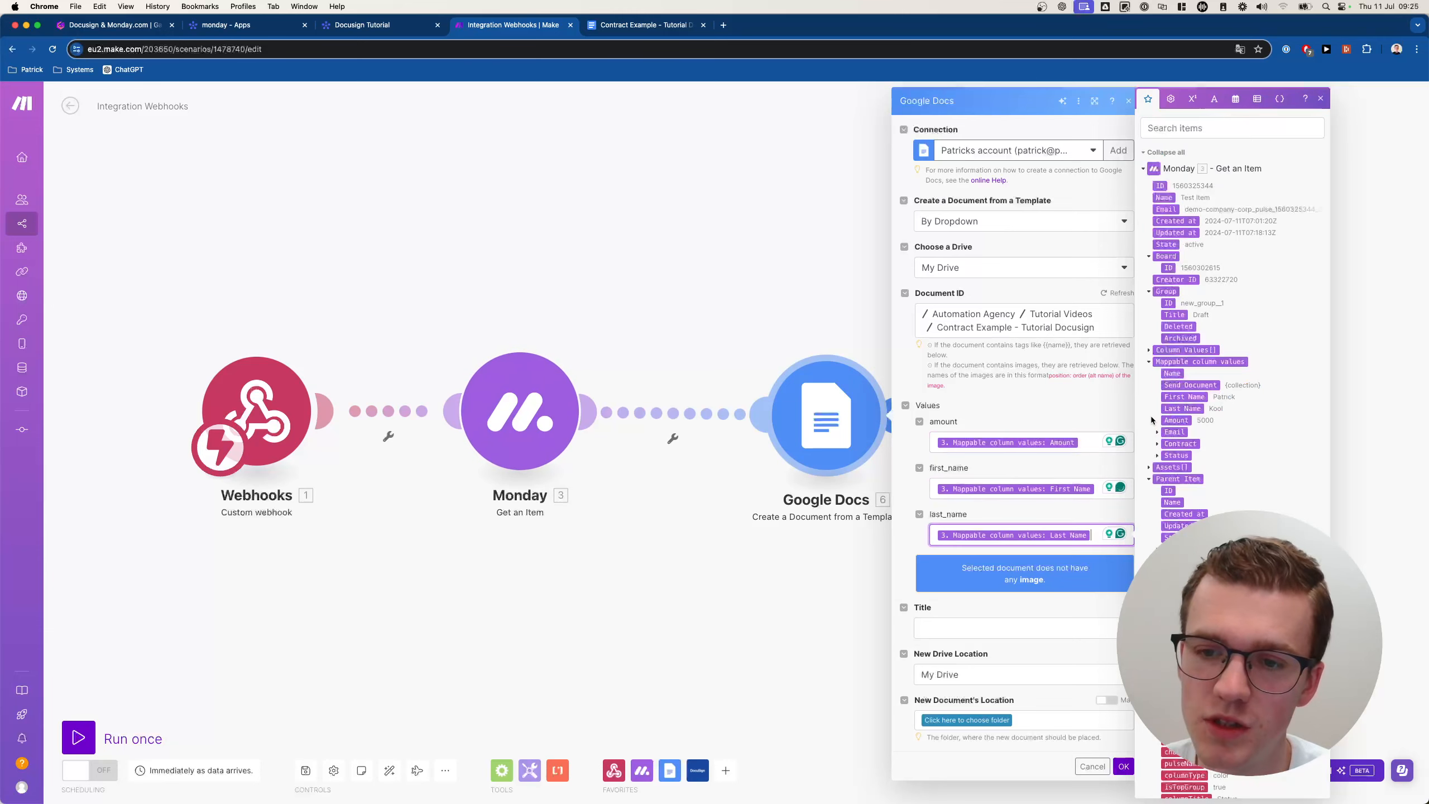
Set the new document's title to 'Contract' followed by the First Name and Last Name.
left_click(998, 621)
type("Contract")
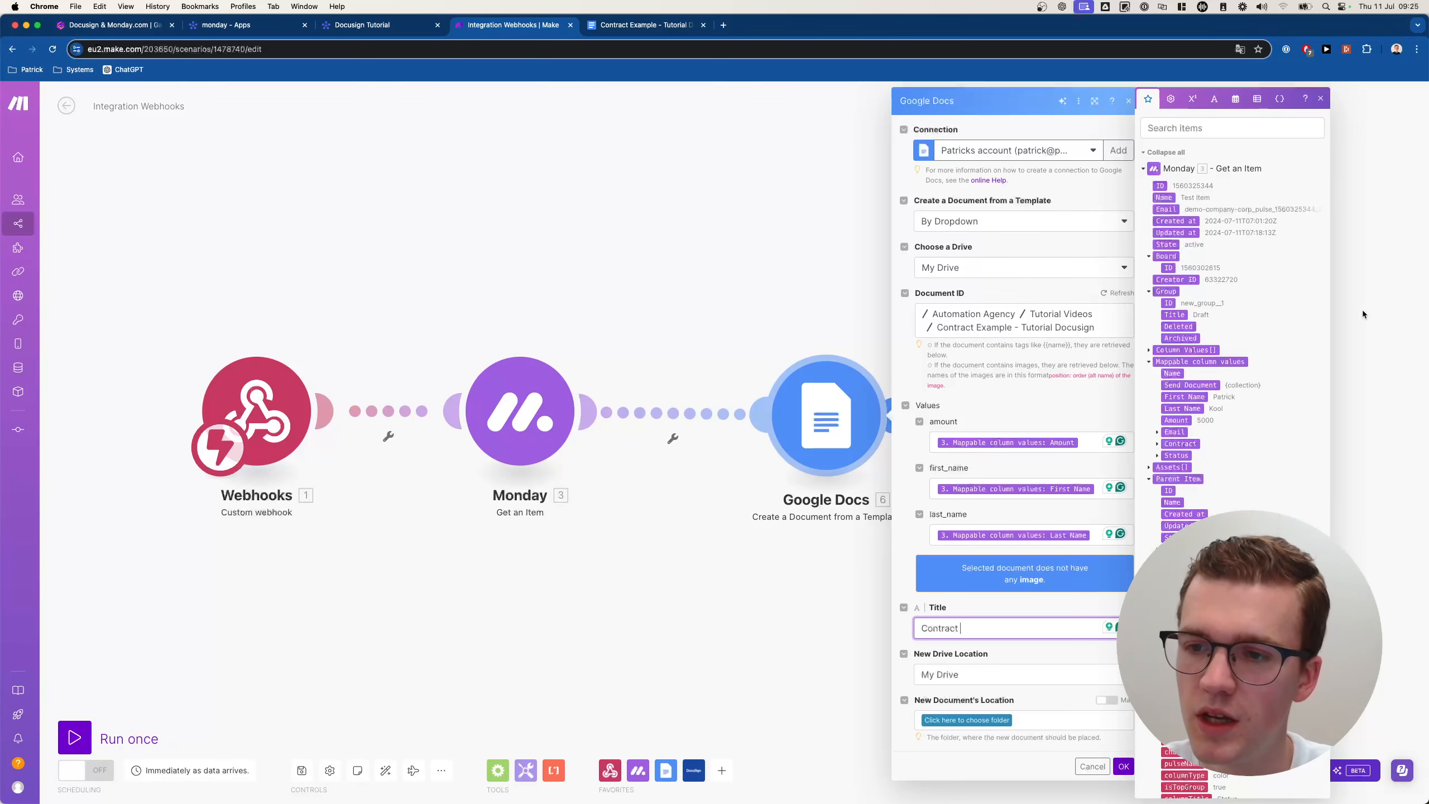
left_click(1189, 398)
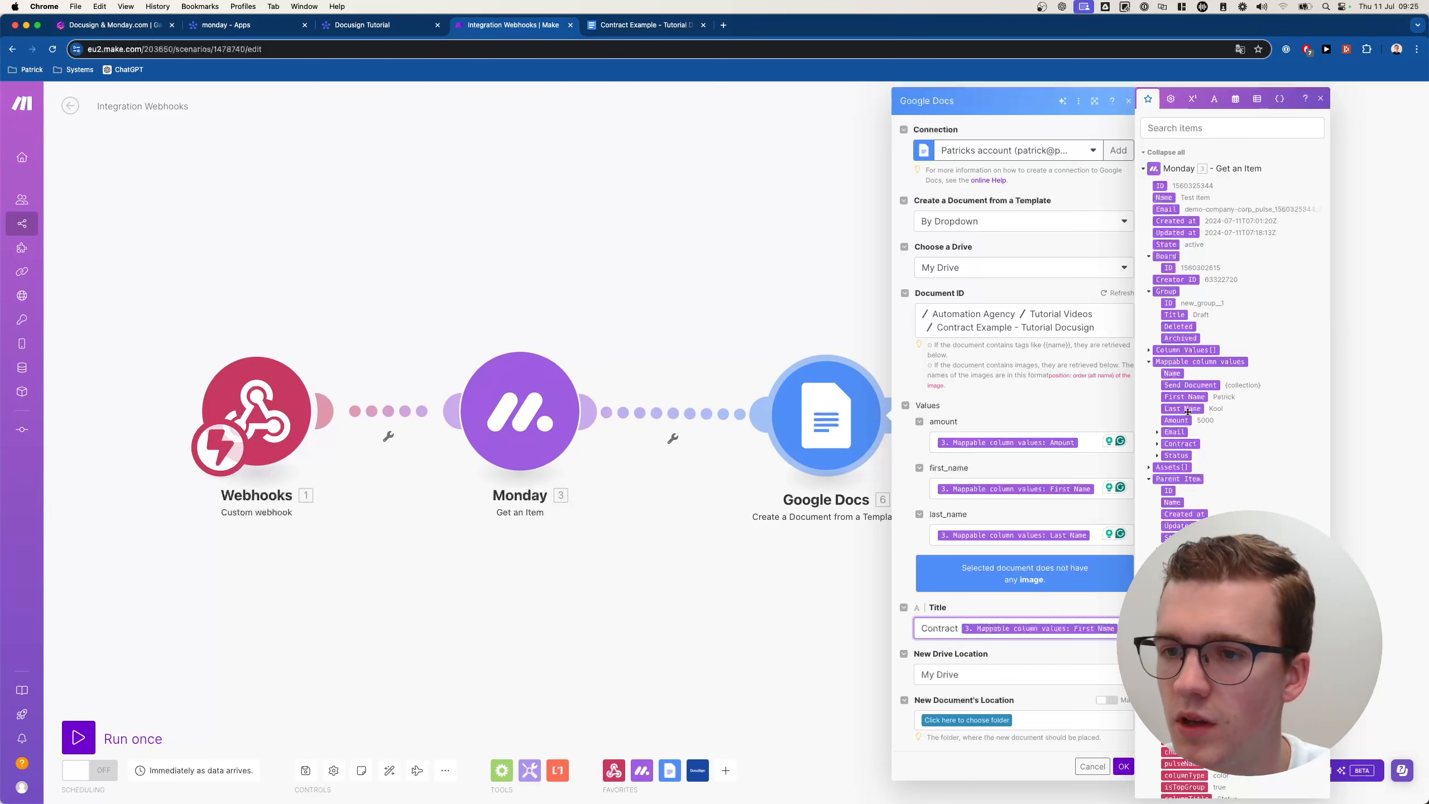
left_click(1174, 409)
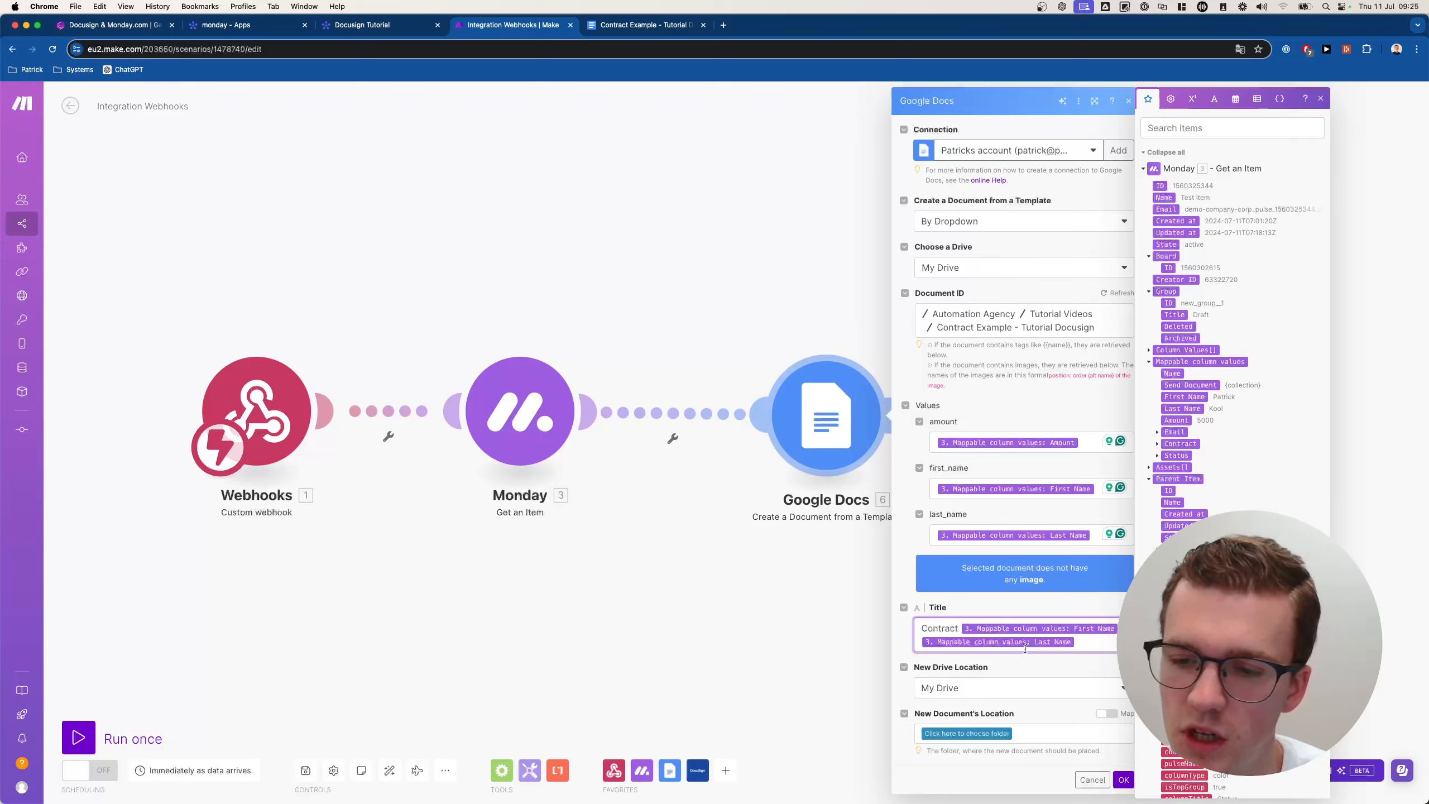
left_click(977, 670)
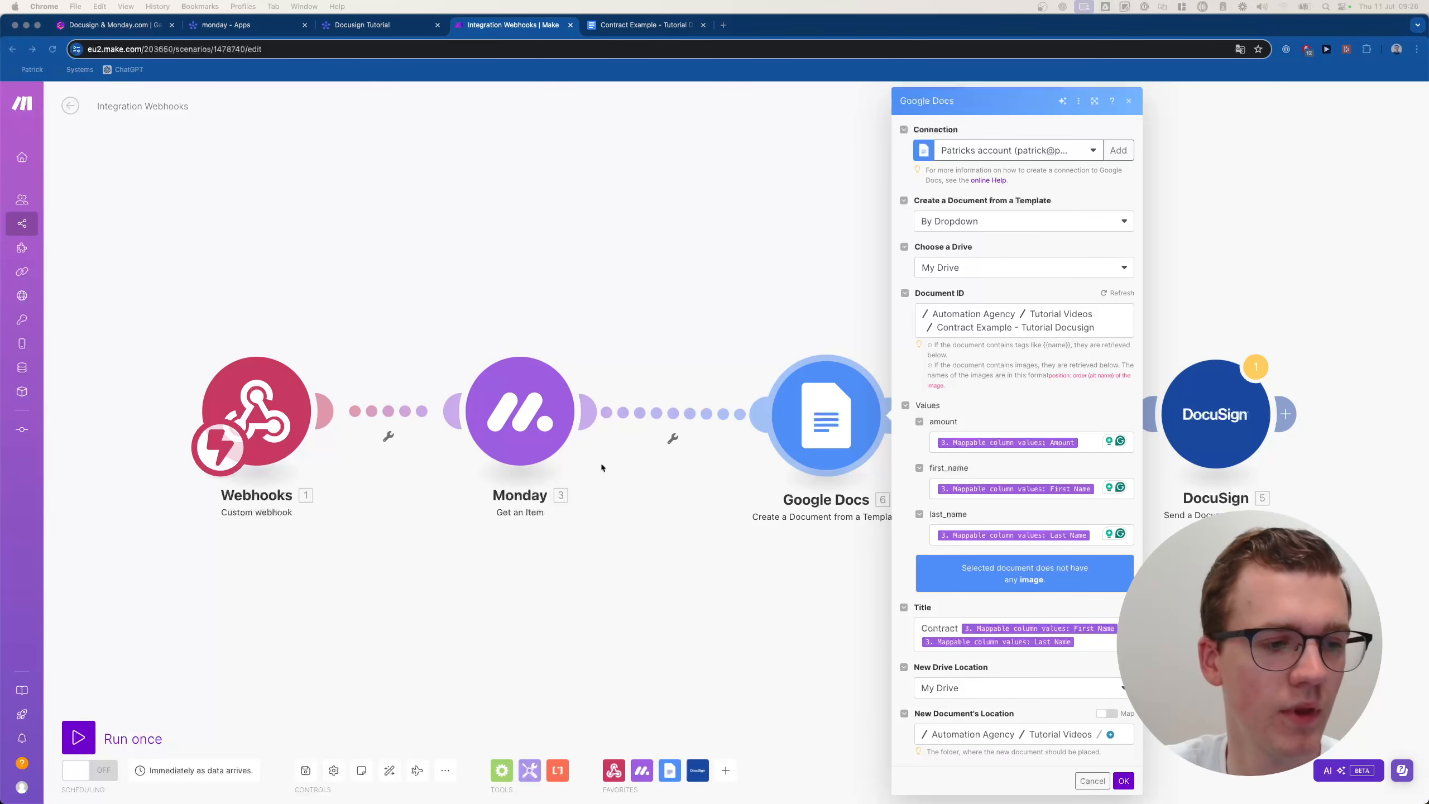
Choose the Contracts folder as the save location and save the module settings.
left_click(1026, 709)
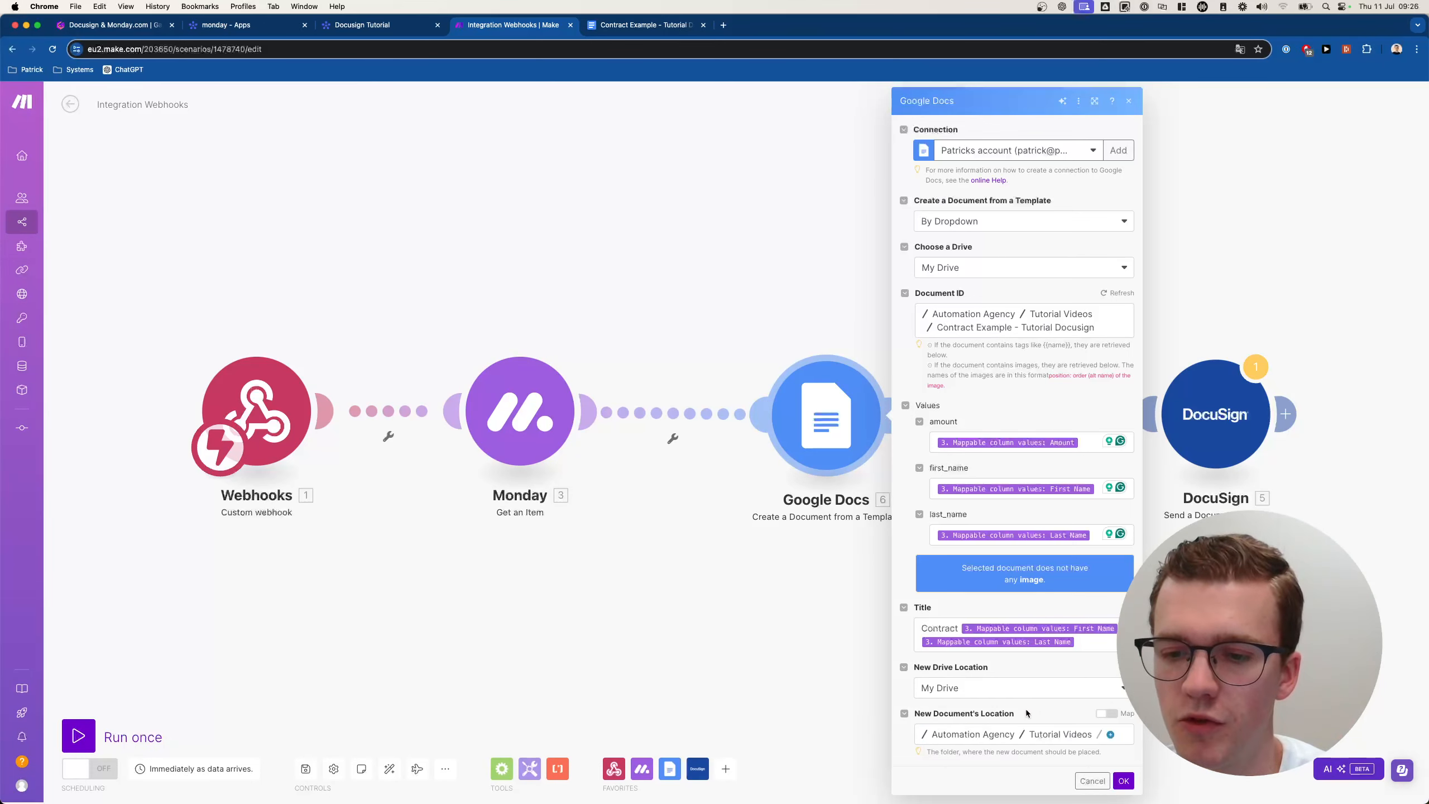
left_click(1112, 736)
left_click(1137, 723)
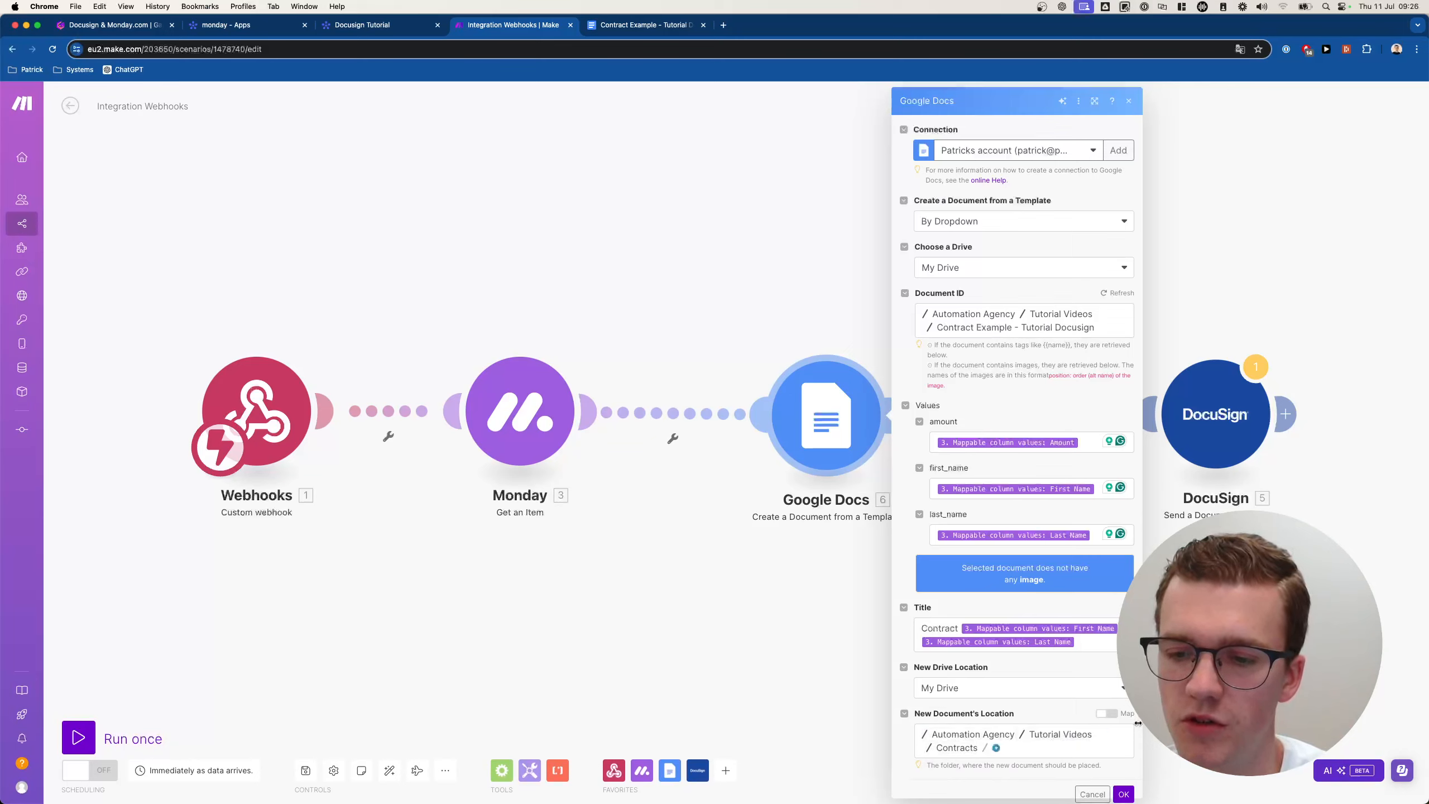
left_click(998, 749)
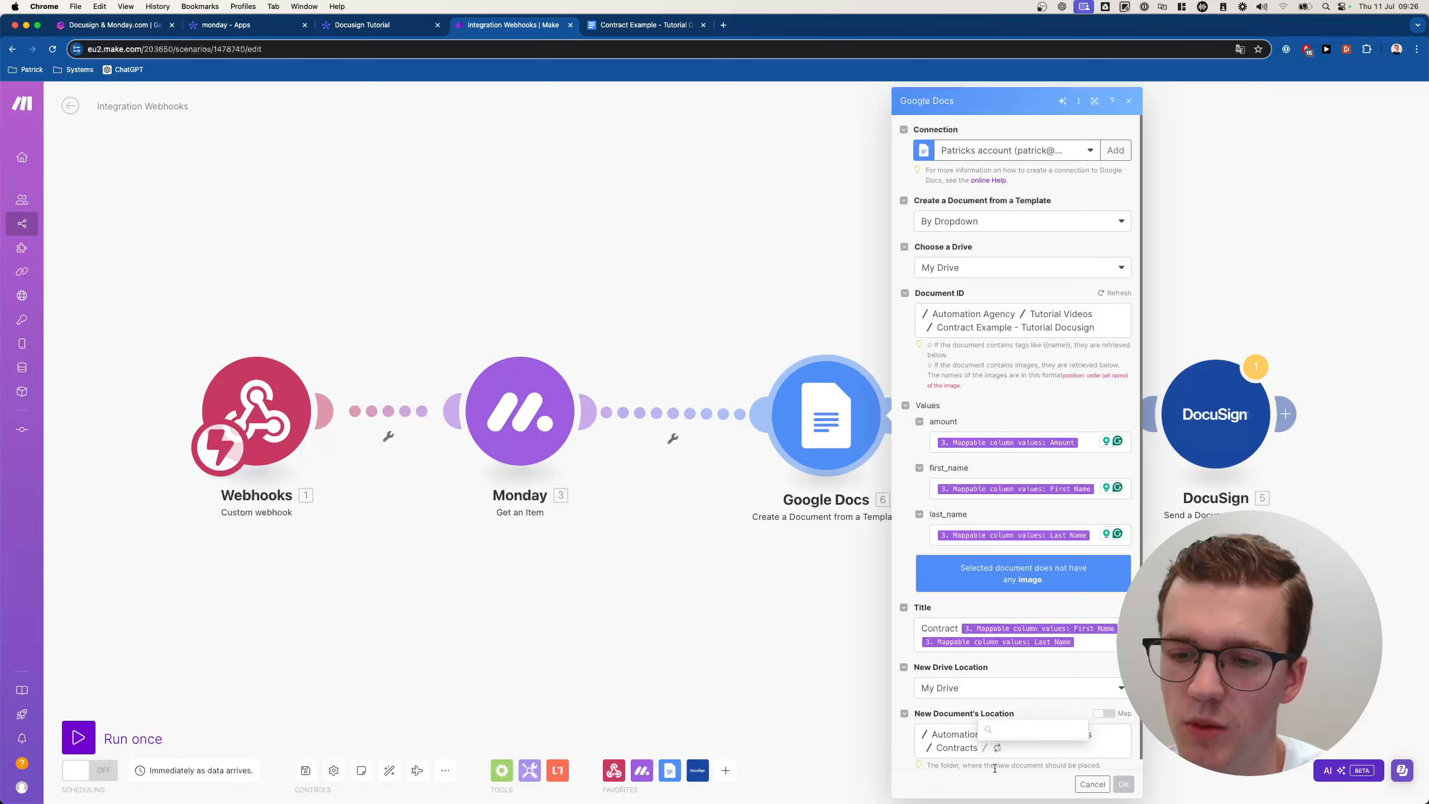
left_click(969, 767)
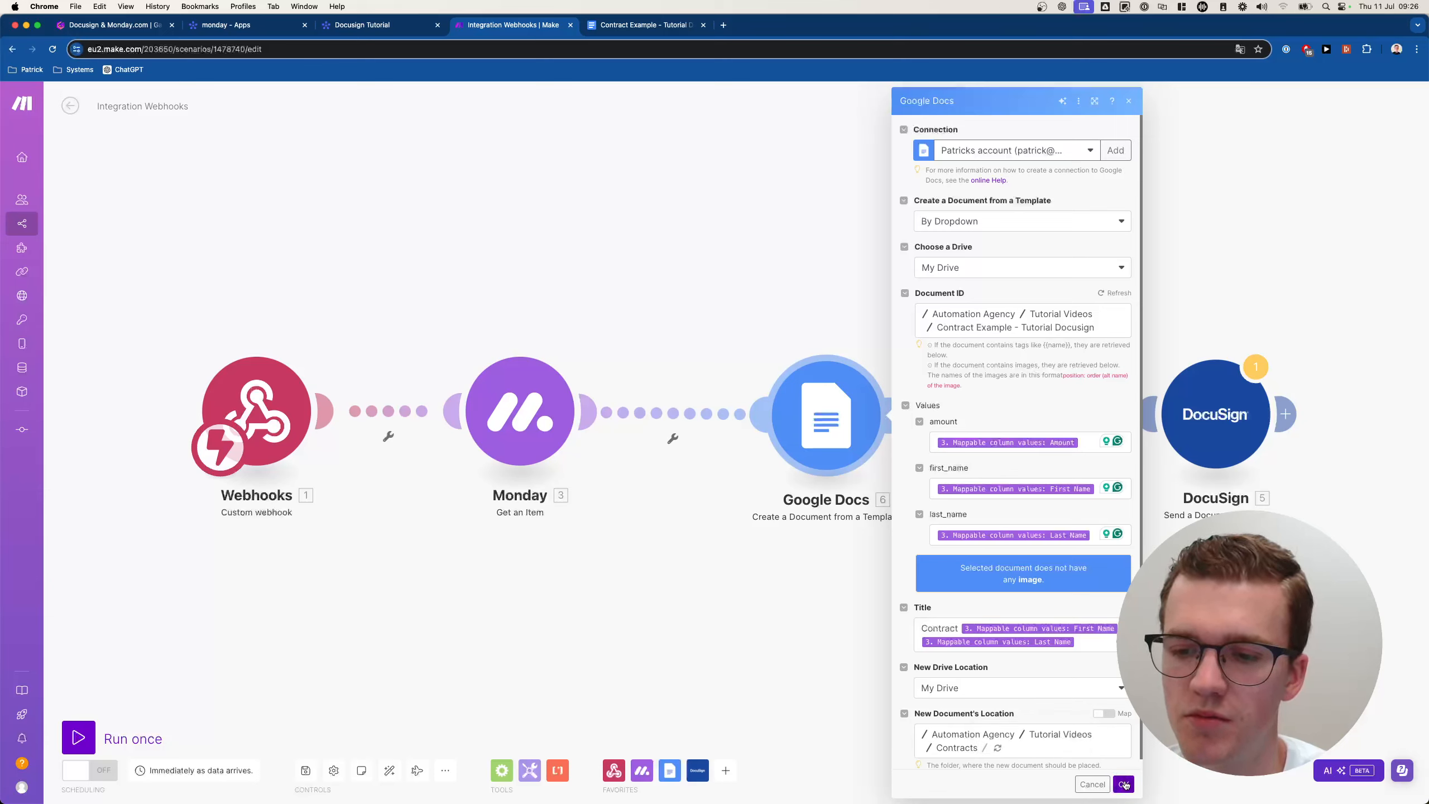
left_click(1124, 784)
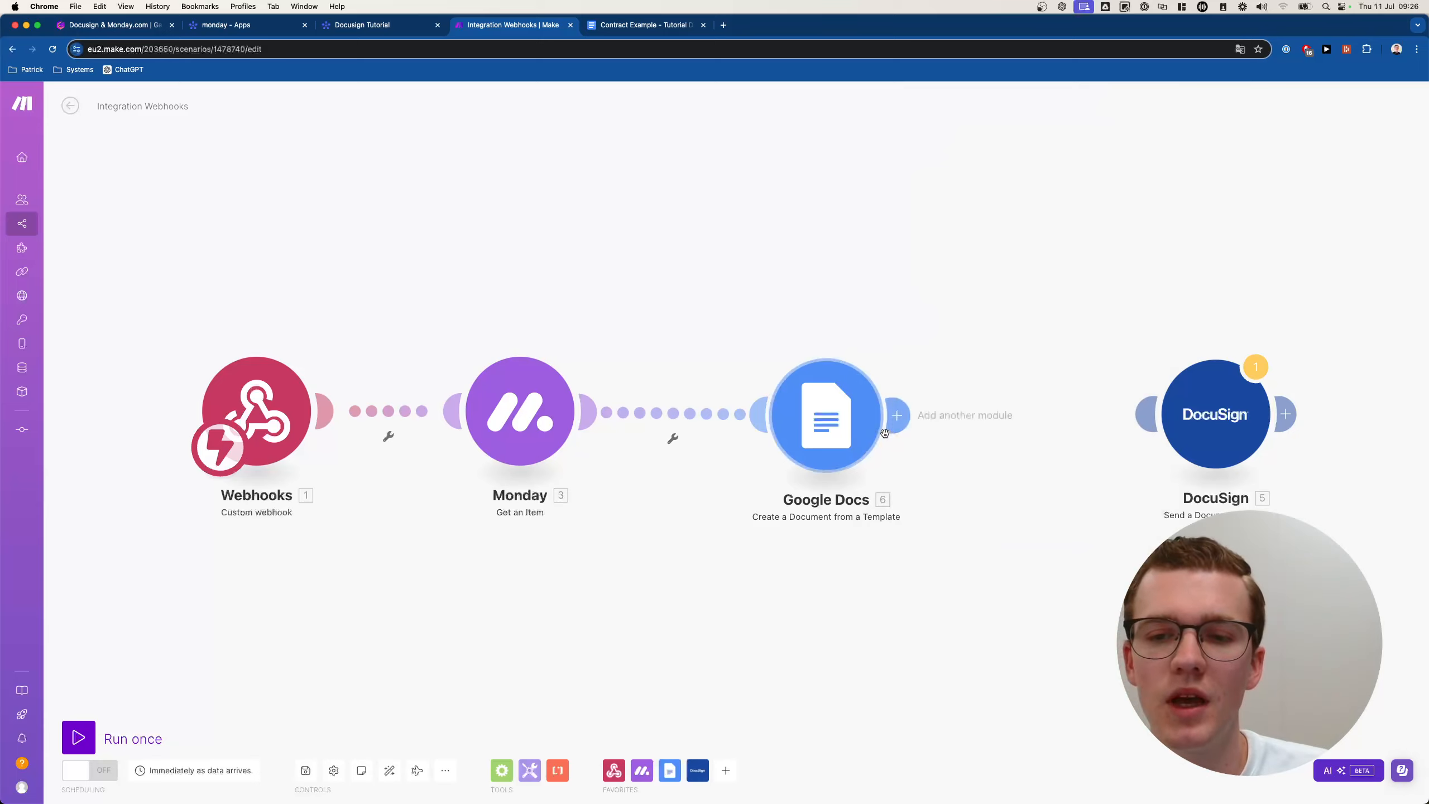
Connect the Google Docs template step to the DocuSign send step.
left_click_drag(1197, 415, 1328, 410)
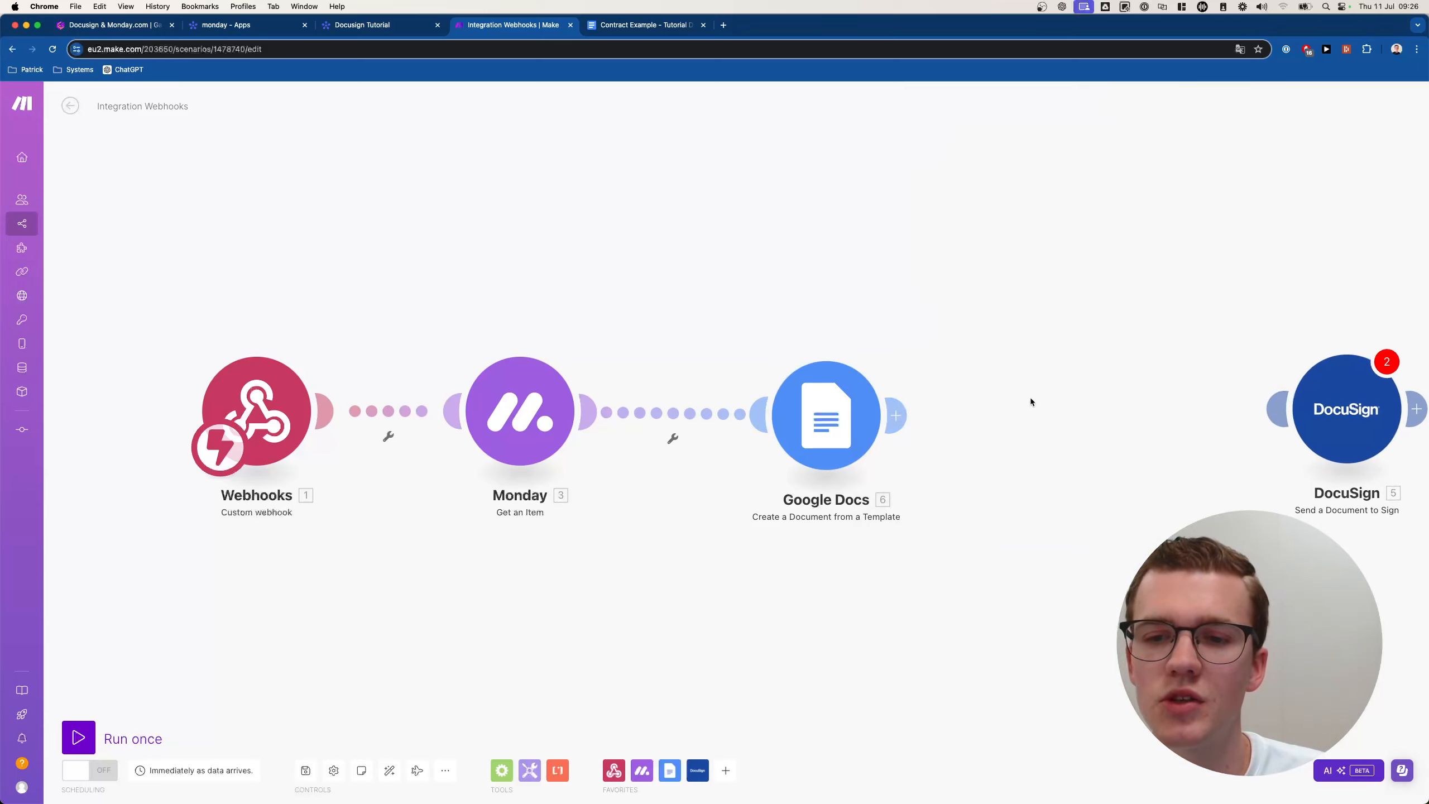
scroll(1028, 397, "right", 3)
left_click(1116, 396)
left_click(823, 407)
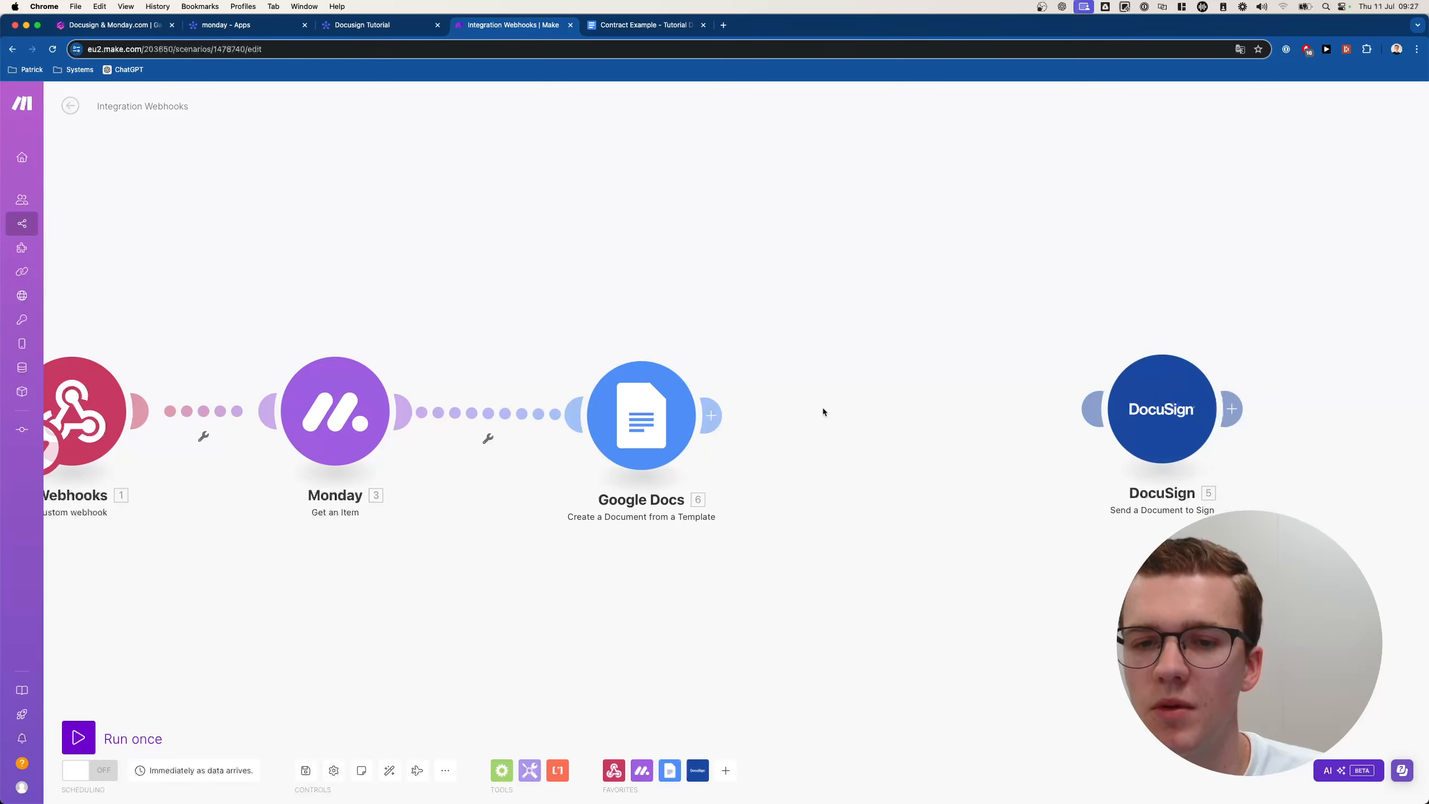
left_click_drag(711, 415, 1095, 409)
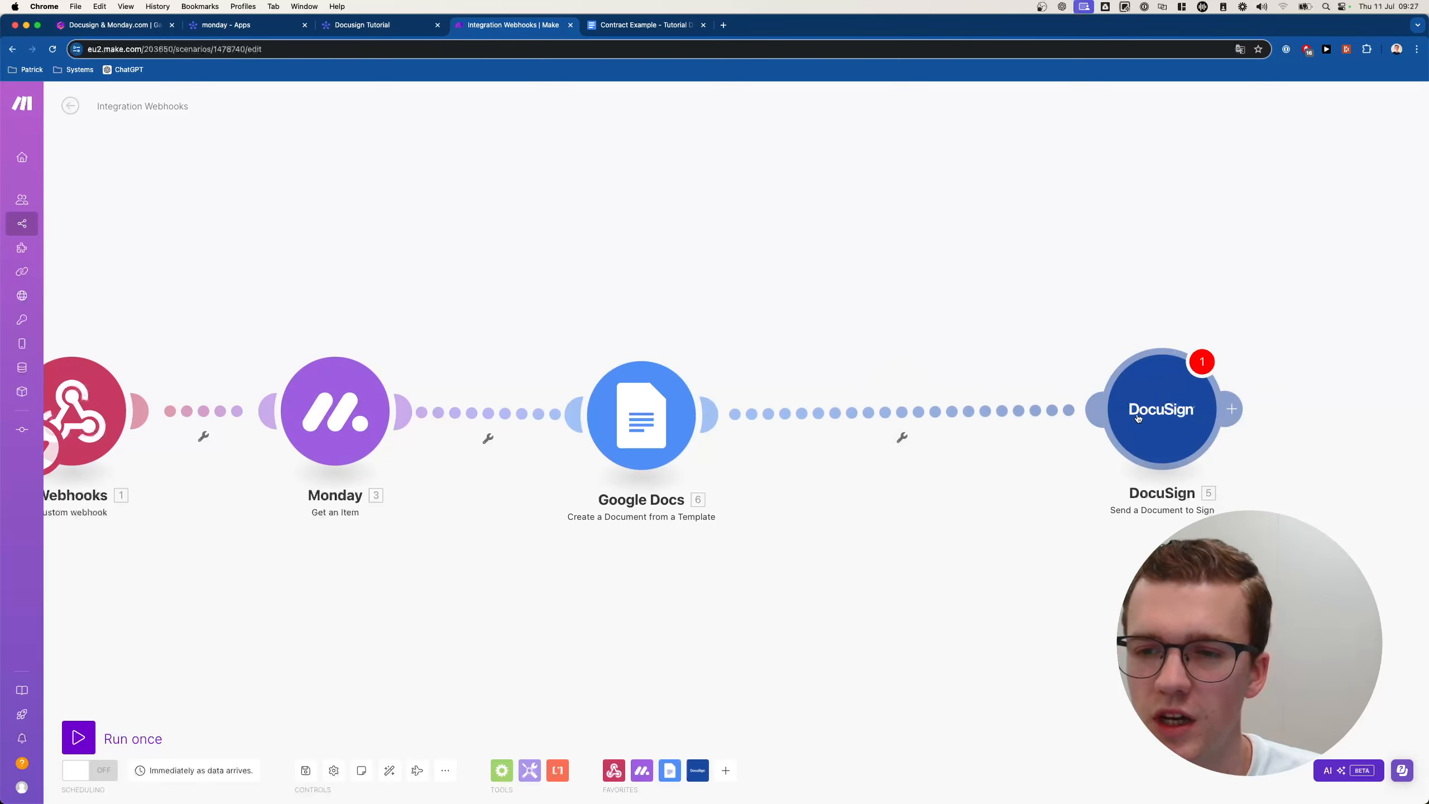
left_click(1150, 444)
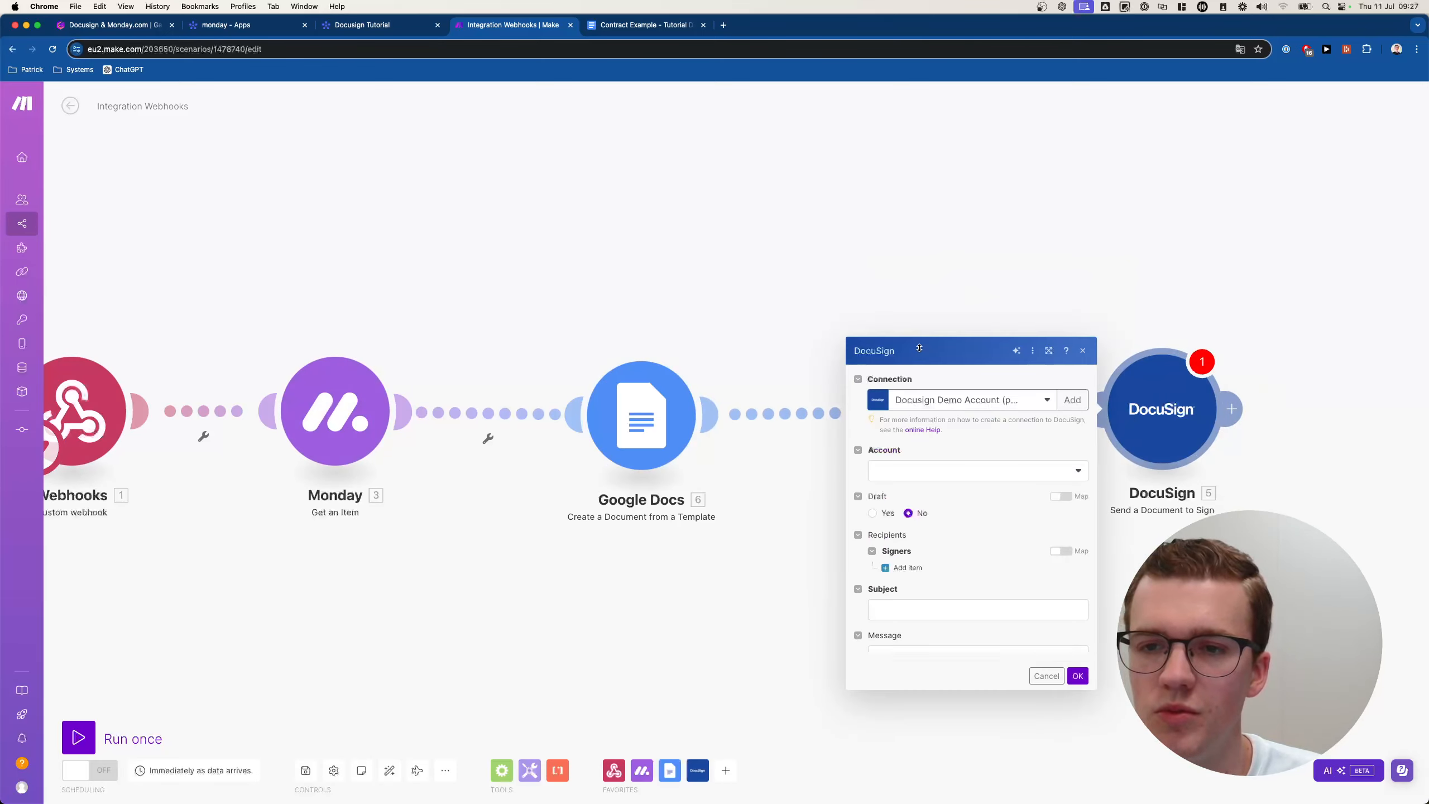
Add a Documents item with File set to Map, then discard the DocuSign settings.
left_click(894, 552)
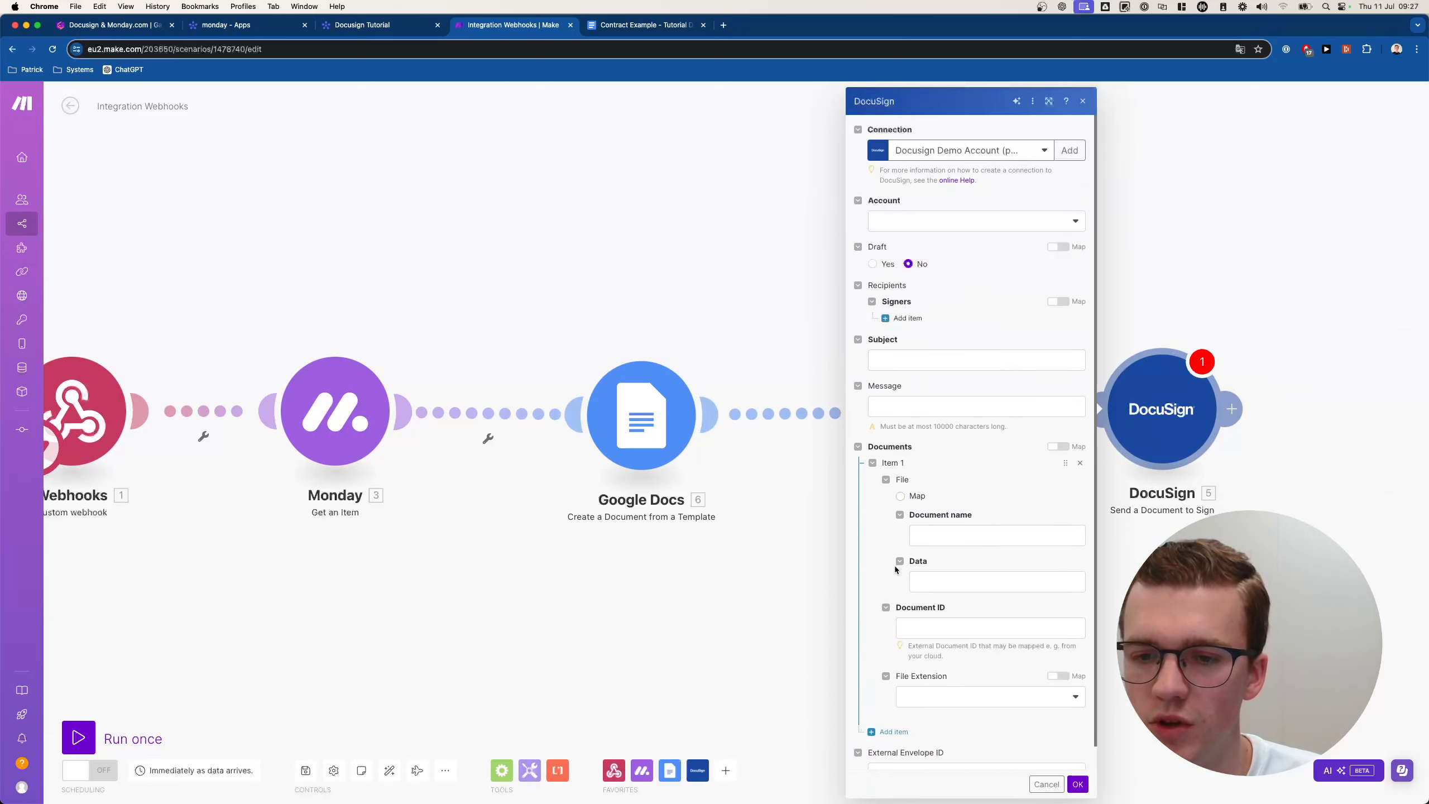
left_click(901, 496)
left_click(936, 580)
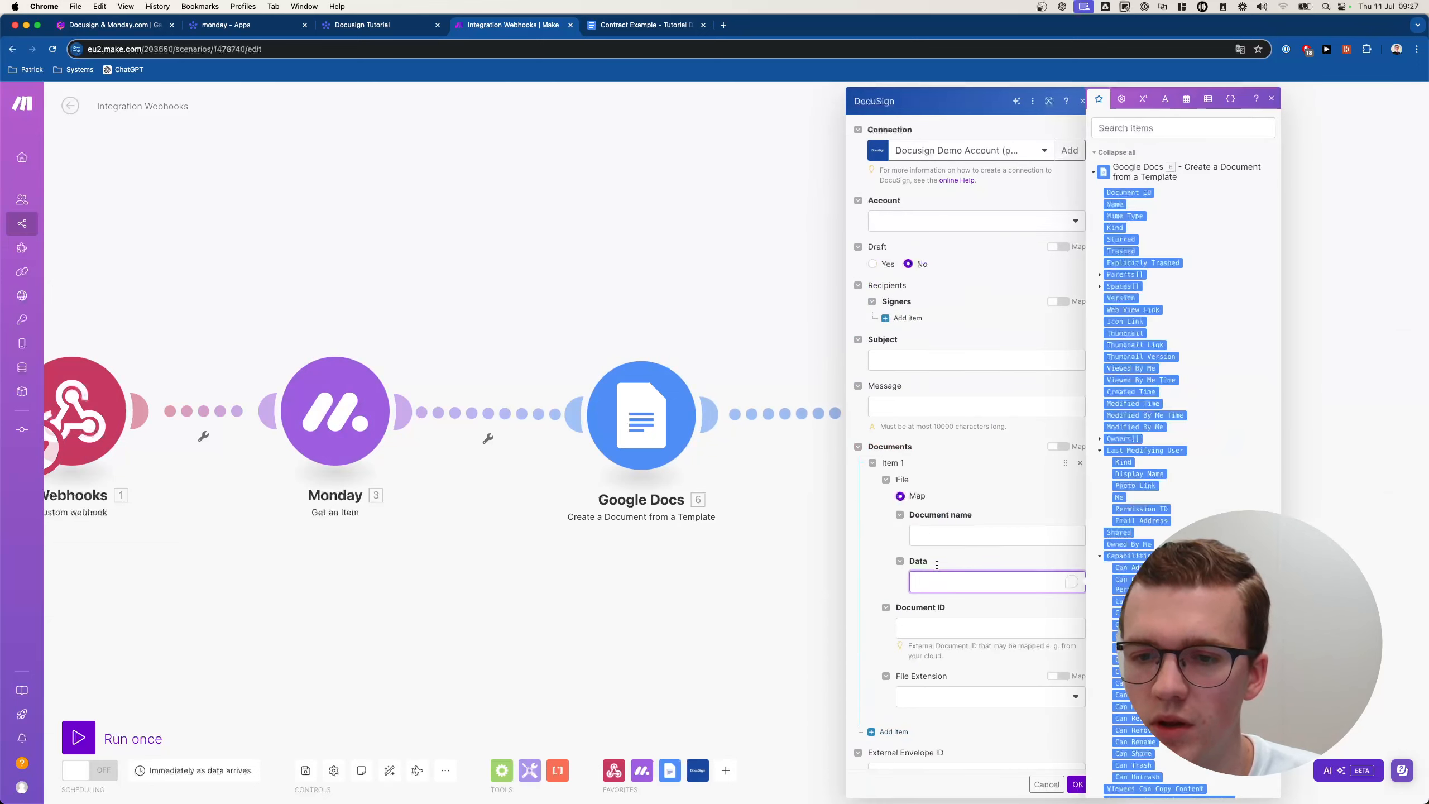
left_click(905, 534)
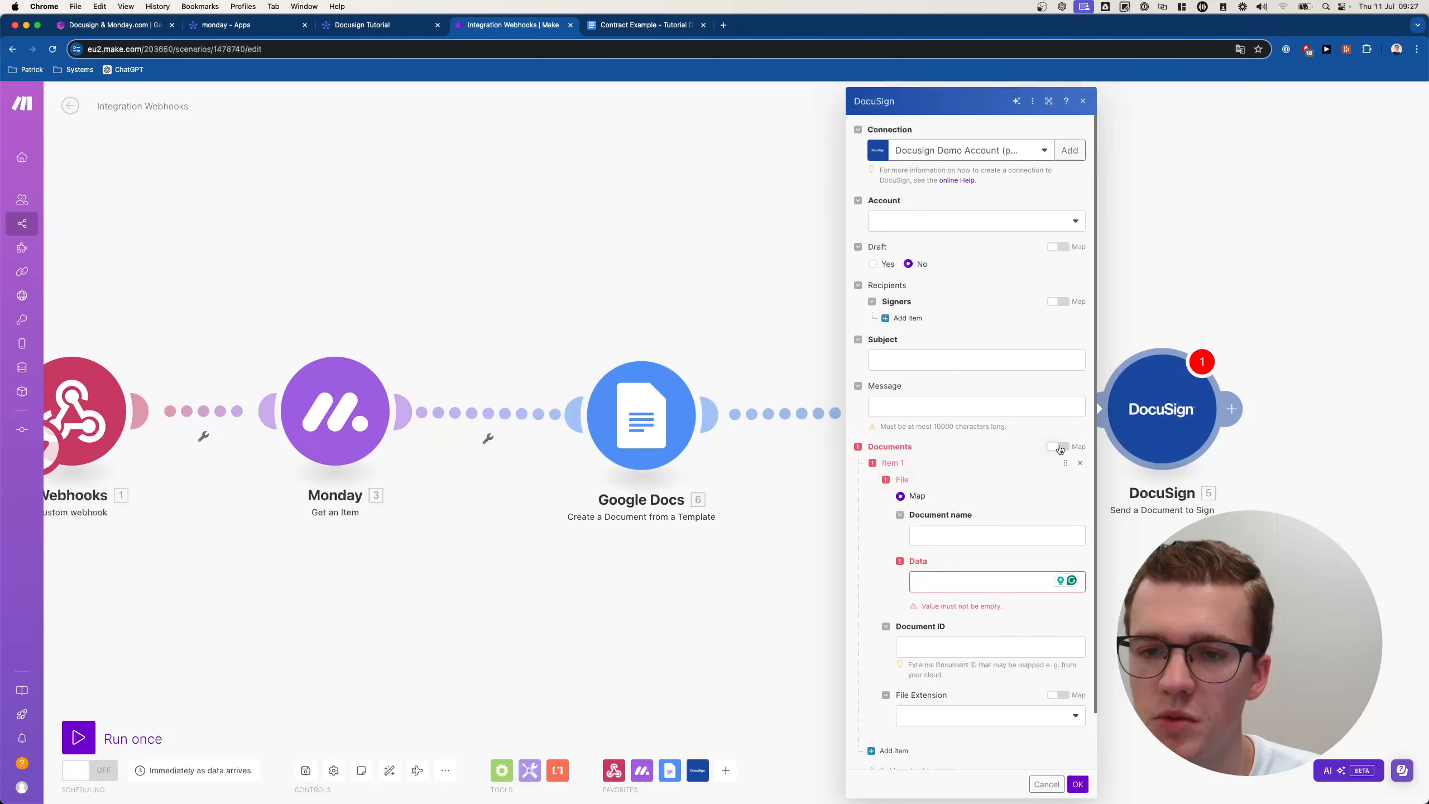
left_click(1058, 447)
left_click(1071, 448)
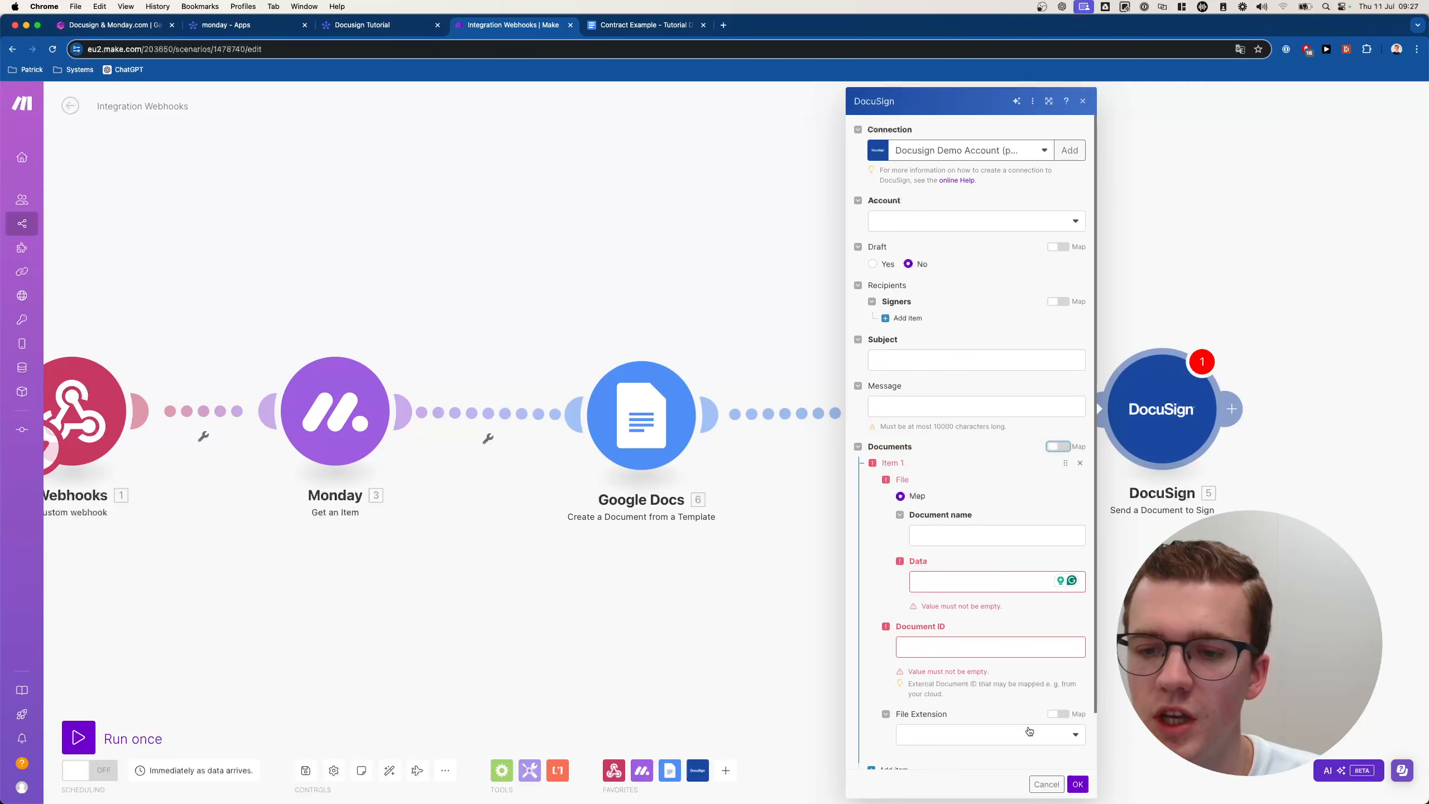
left_click(1047, 784)
Unlink the Google Docs template step from DocuSign.
left_click(889, 431)
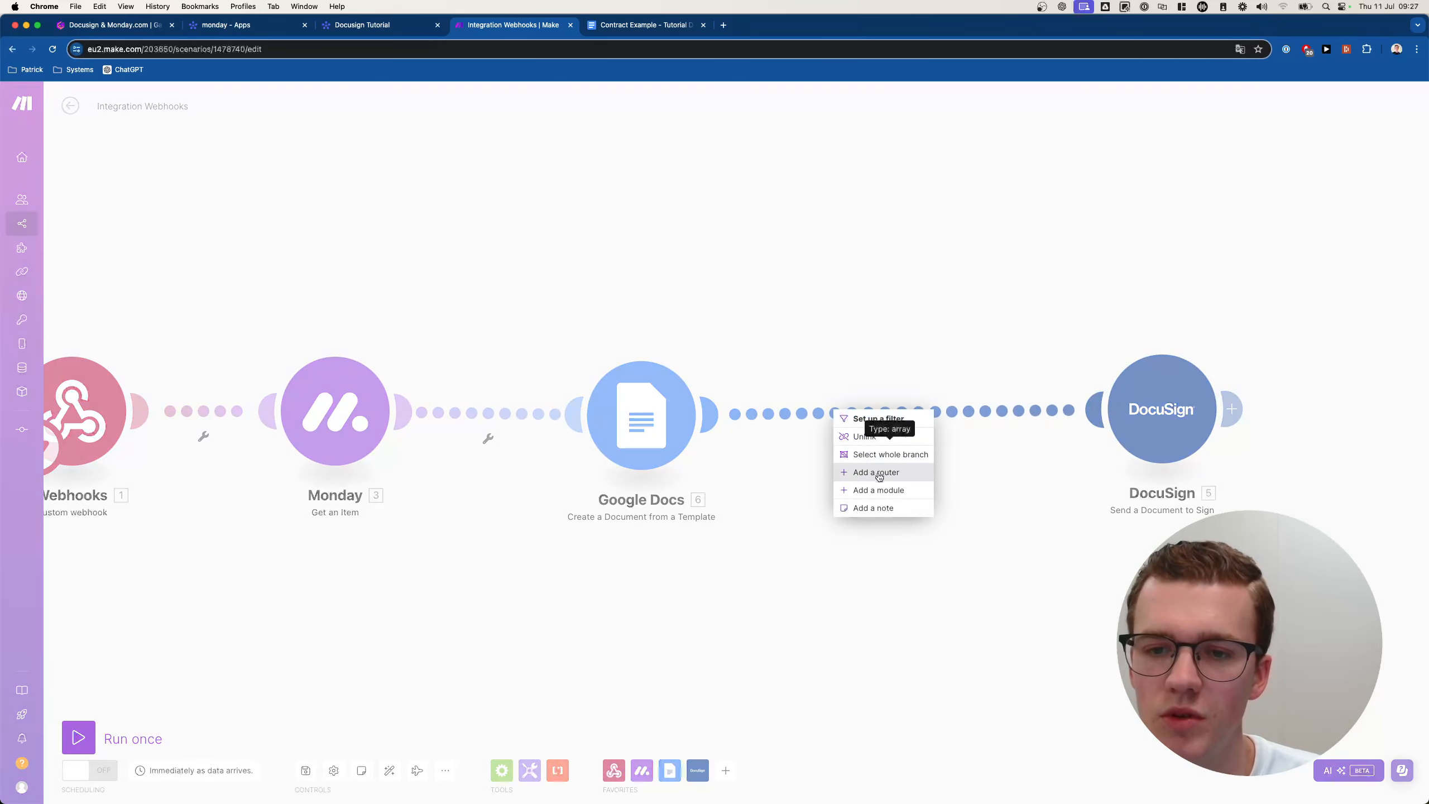
left_click(763, 430)
left_click(818, 415)
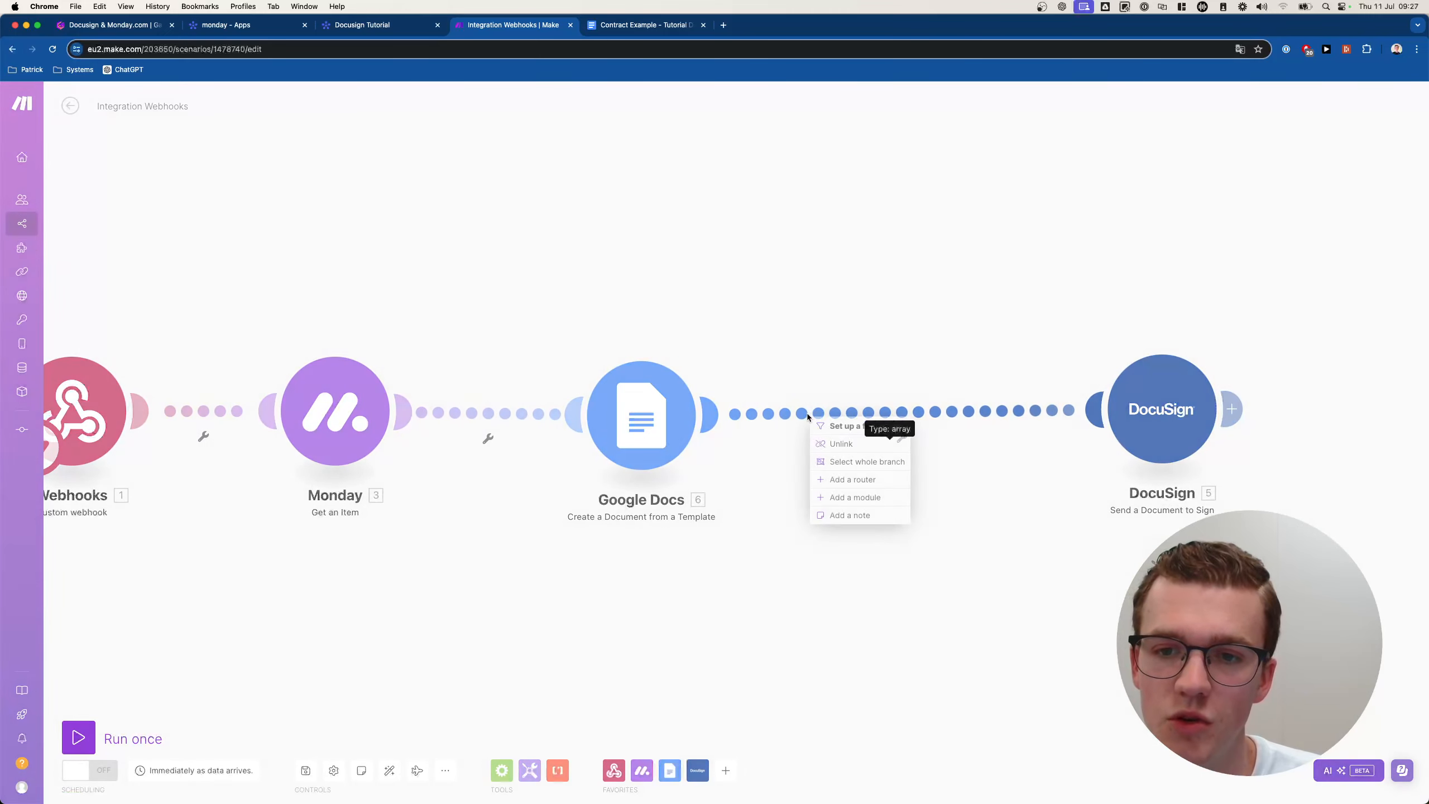
left_click(995, 434)
right_click(940, 408)
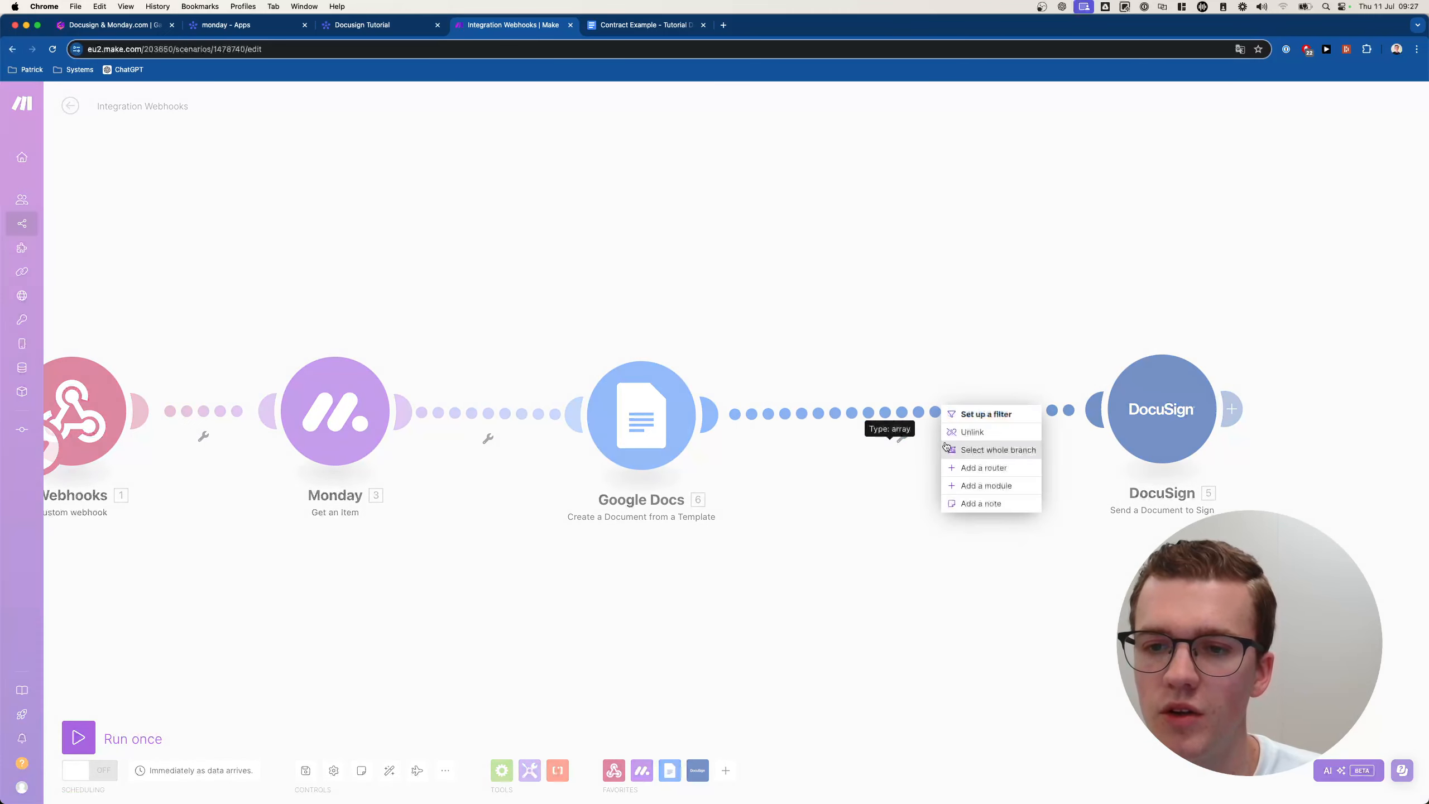
left_click(950, 432)
Add a Google Docs 'Download a Document' module after the template step.
left_click(711, 415)
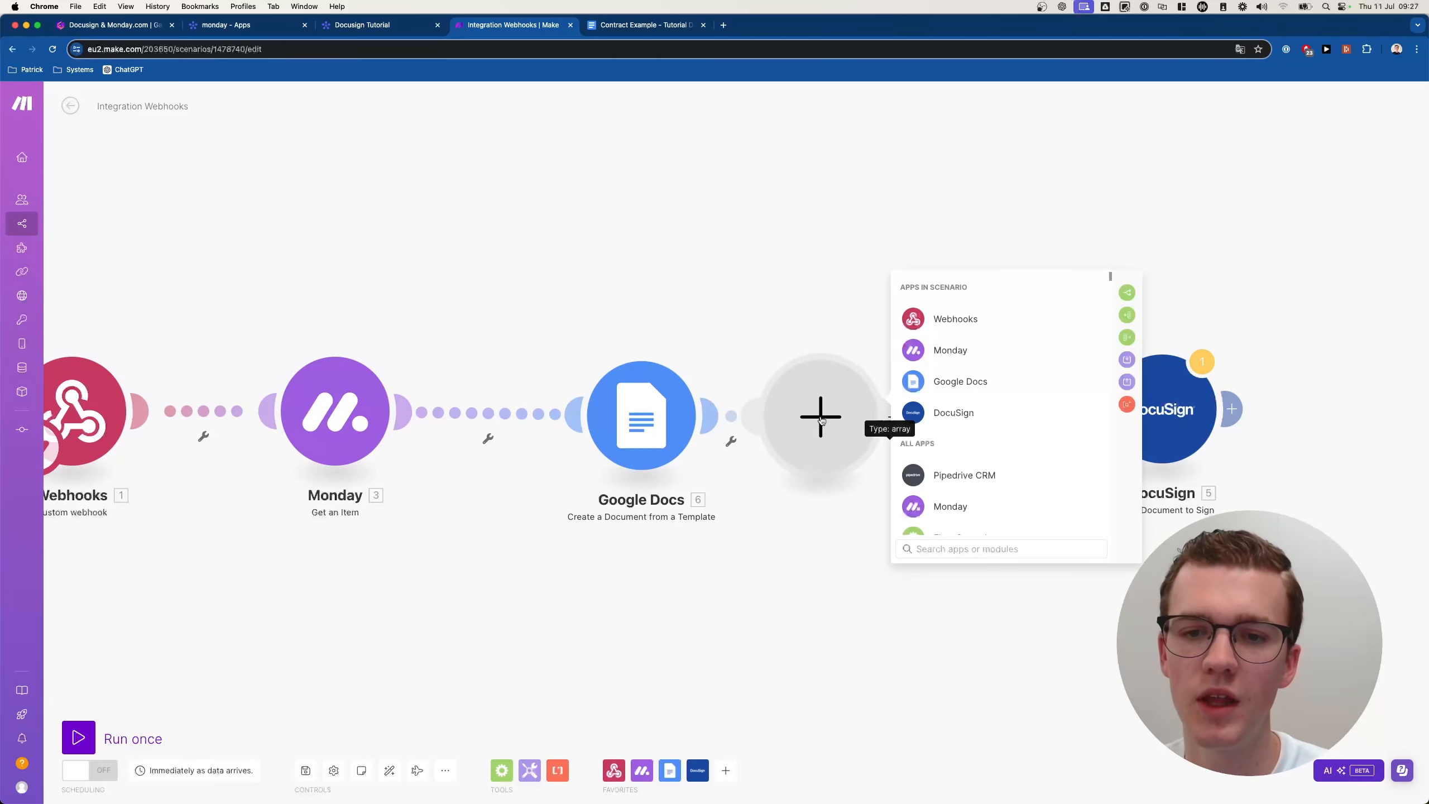
left_click(995, 386)
scroll(1031, 482, "down", 6)
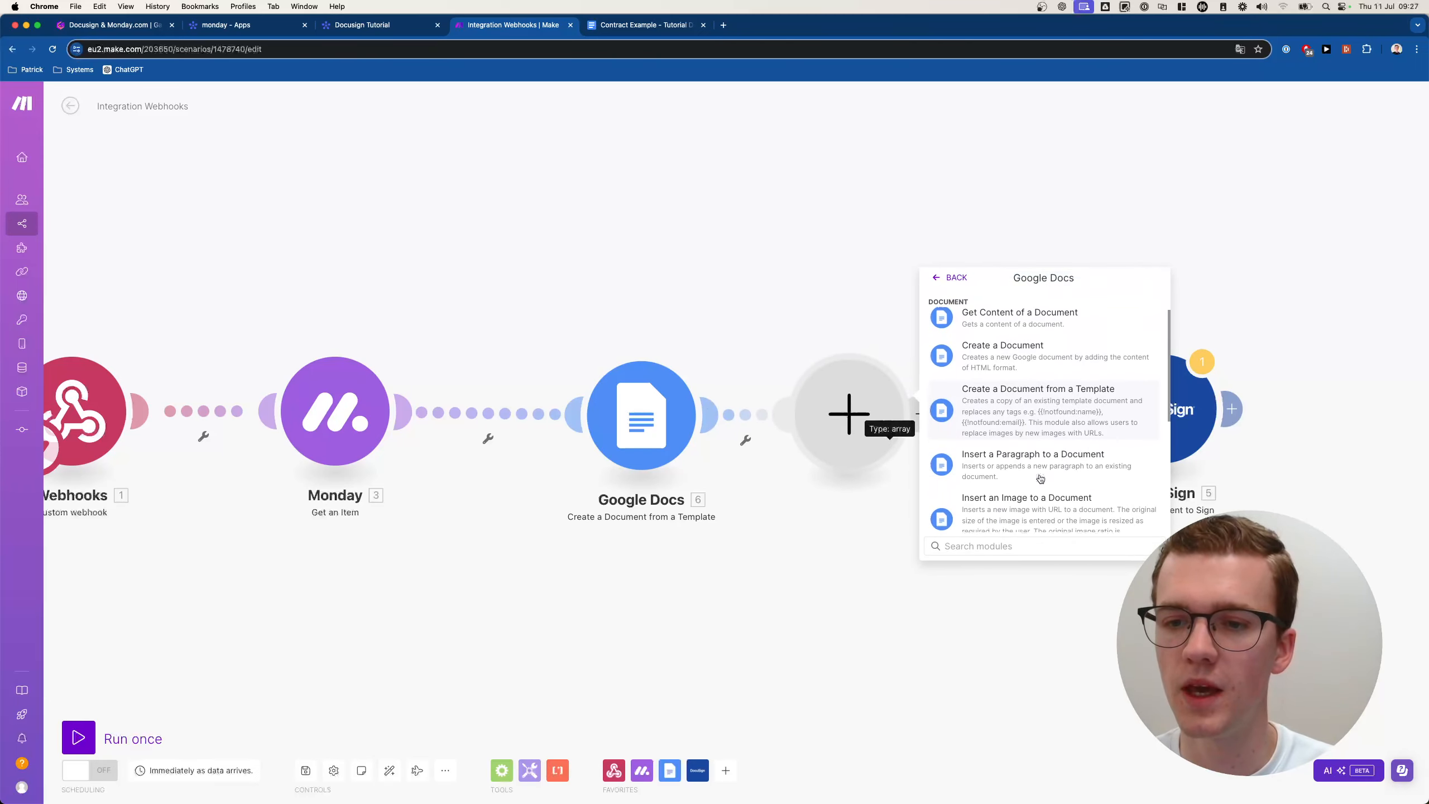
scroll(1040, 478, "down", 3)
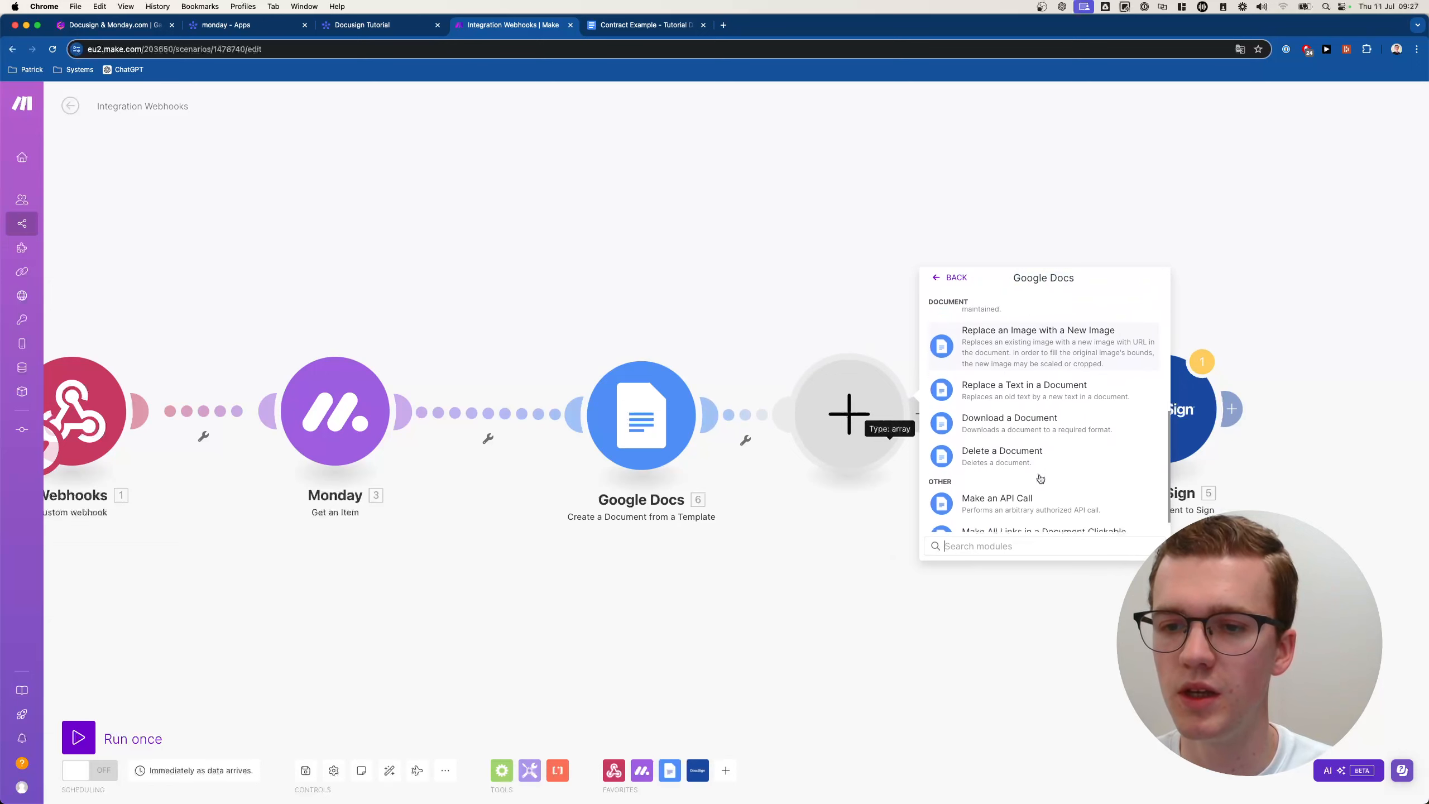
left_click(1032, 416)
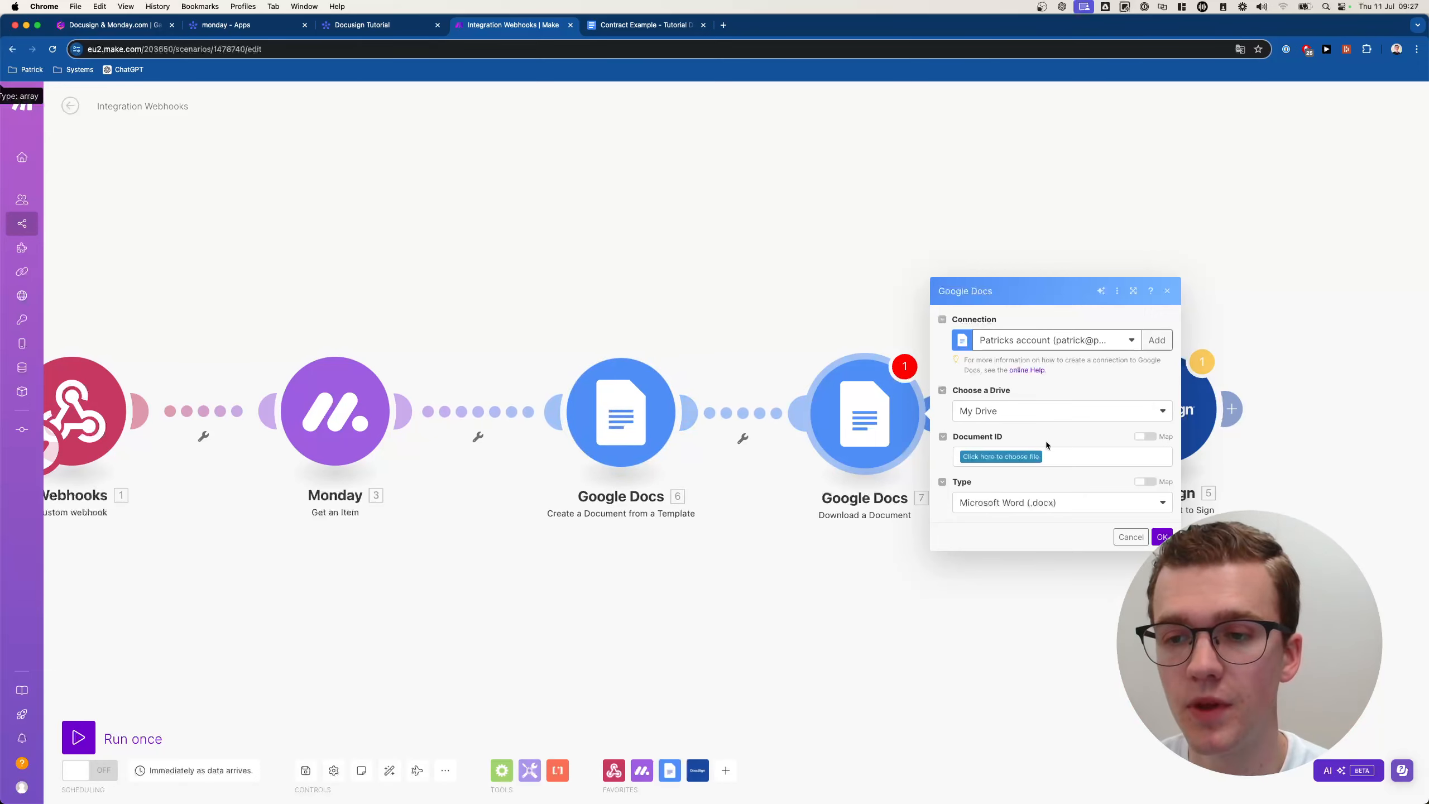
Map the created document's ID into Document ID and set the download type to PDF Document (.pdf).
left_click(1145, 437)
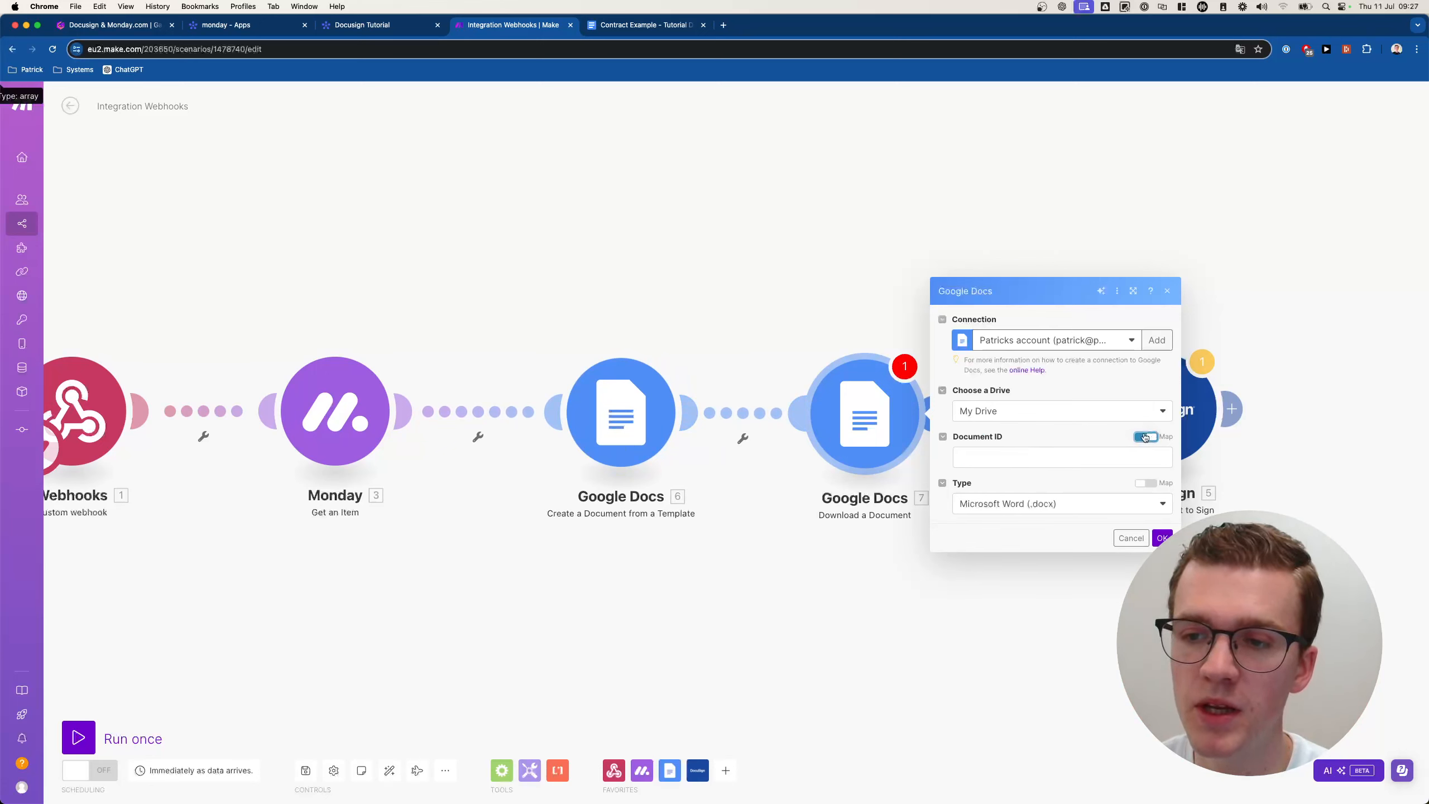
left_click(1055, 460)
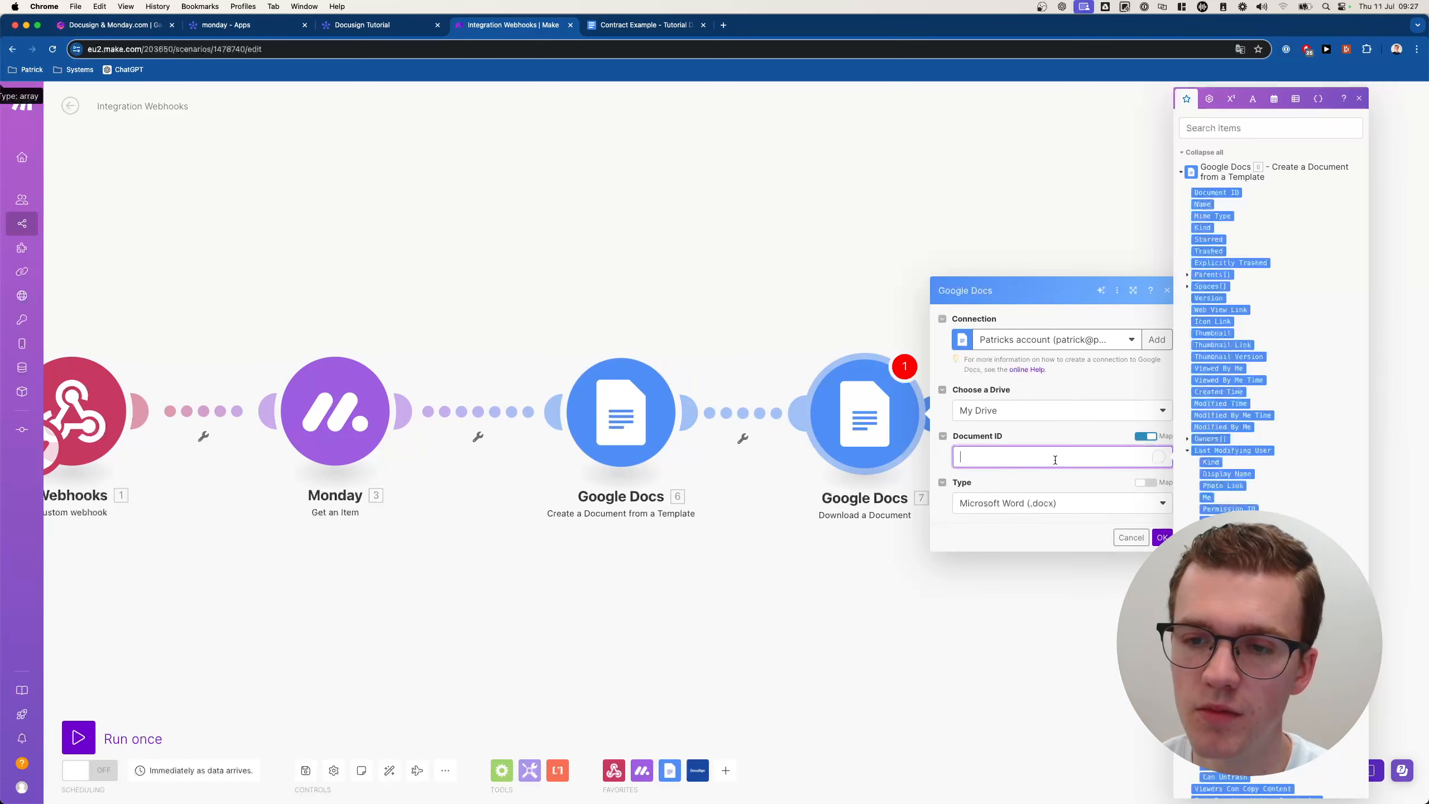
left_click(1221, 192)
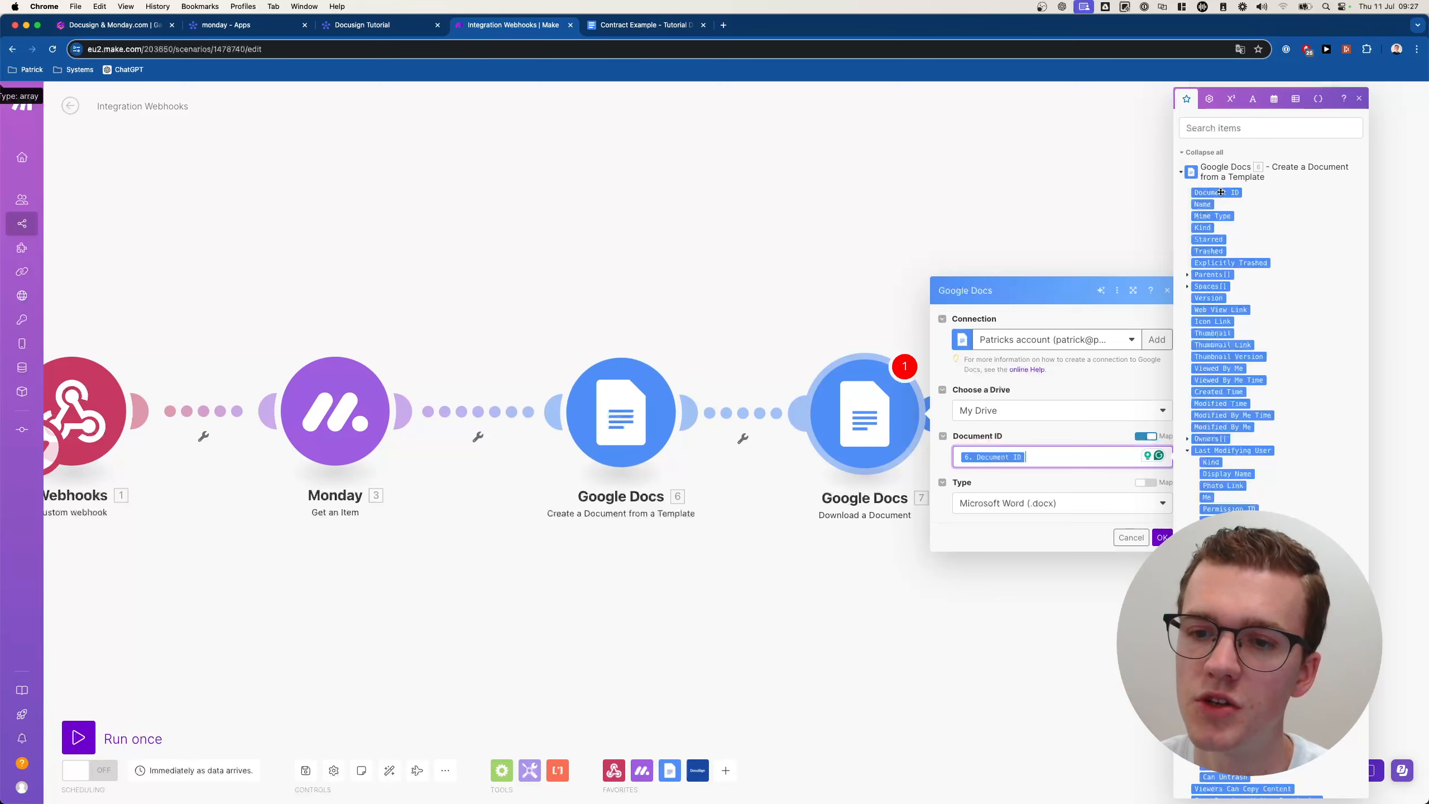
left_click(1042, 510)
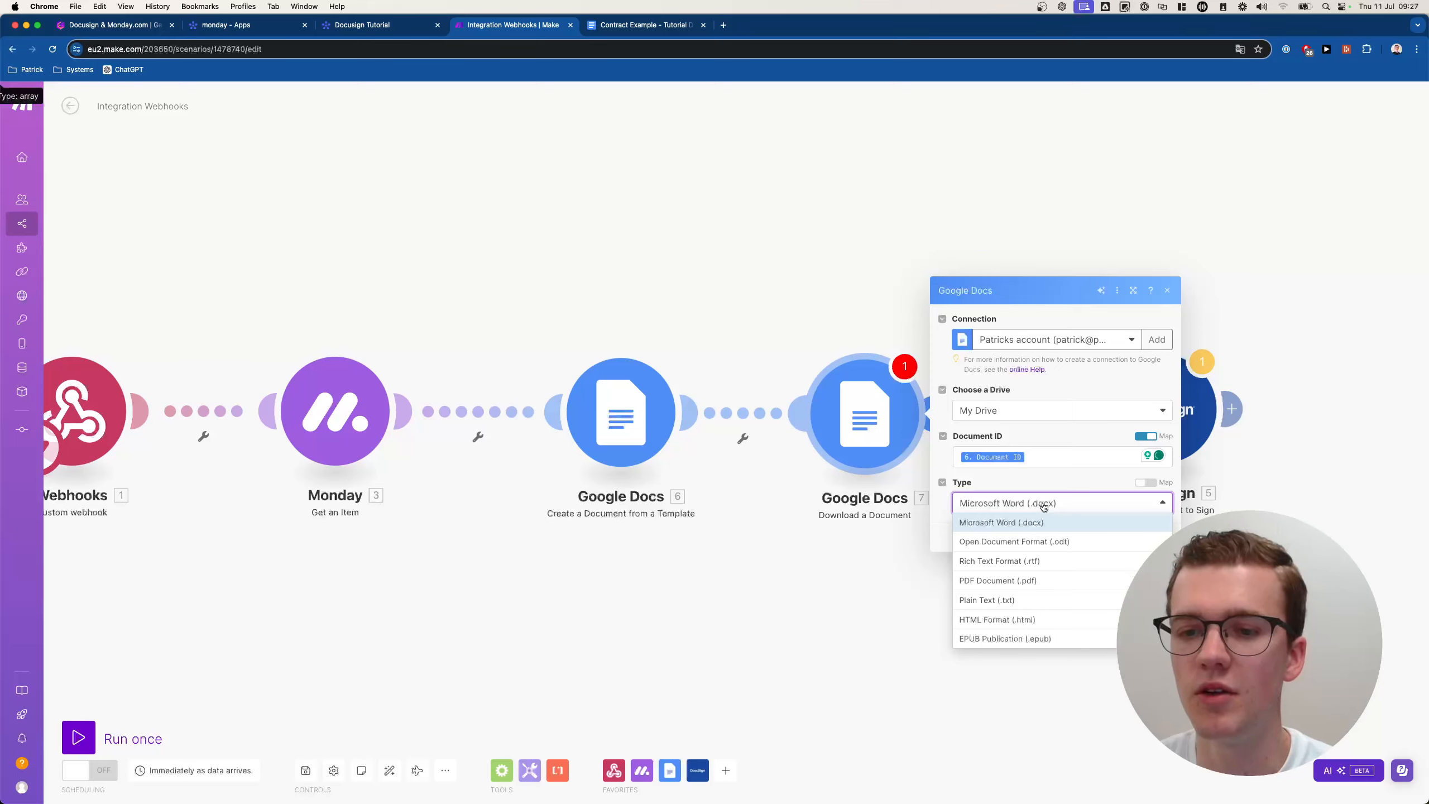
left_click(1013, 586)
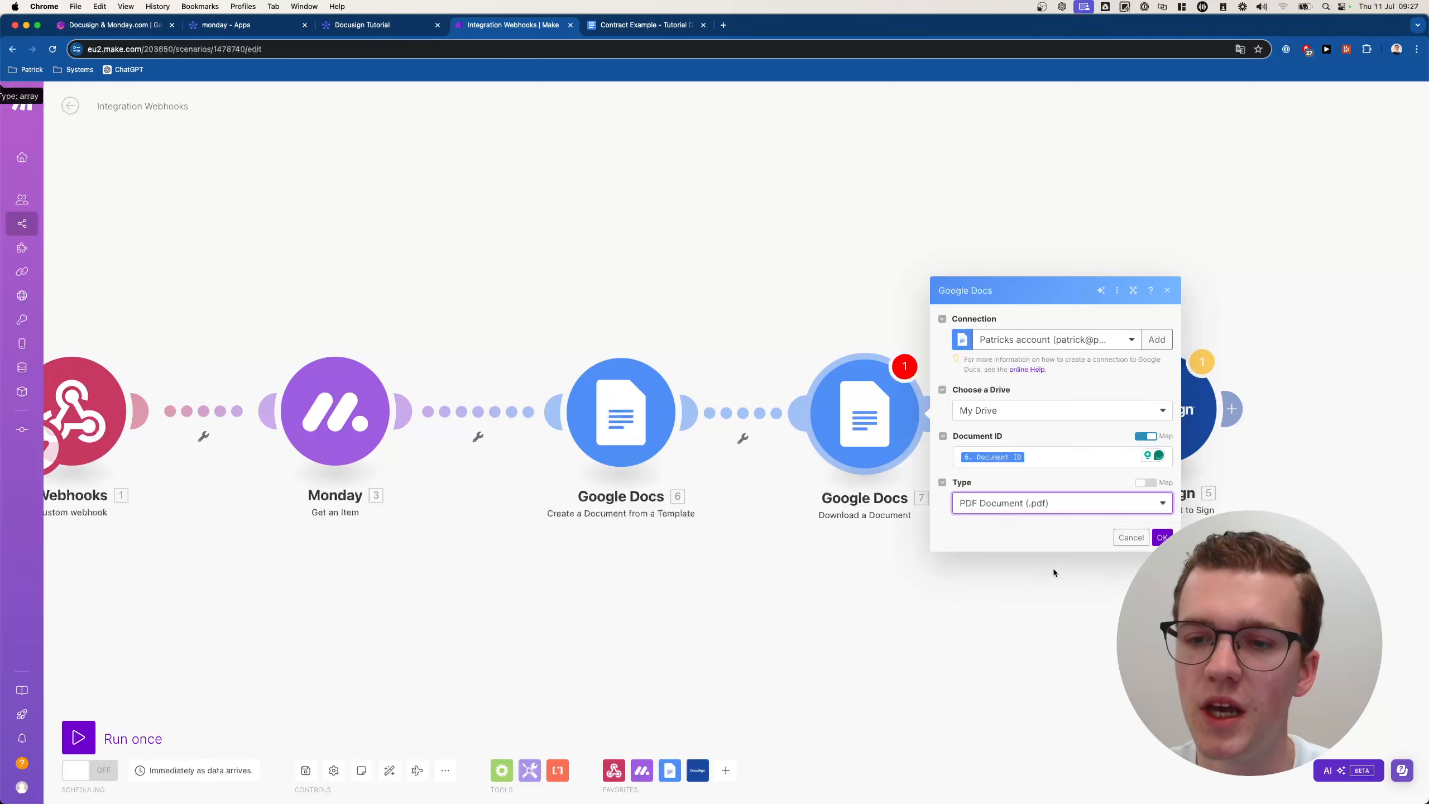
left_click(1162, 536)
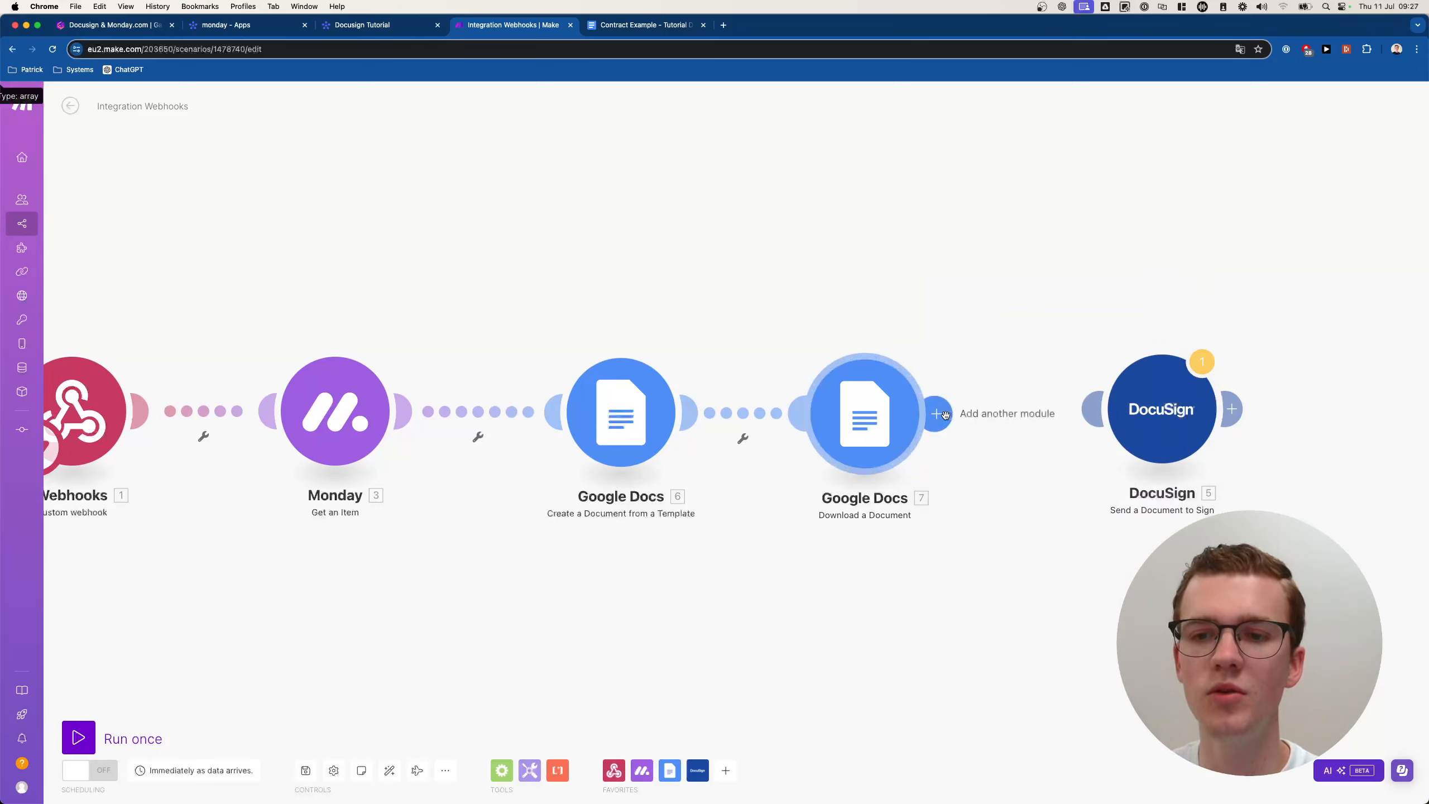
left_click(922, 419)
left_click(850, 422)
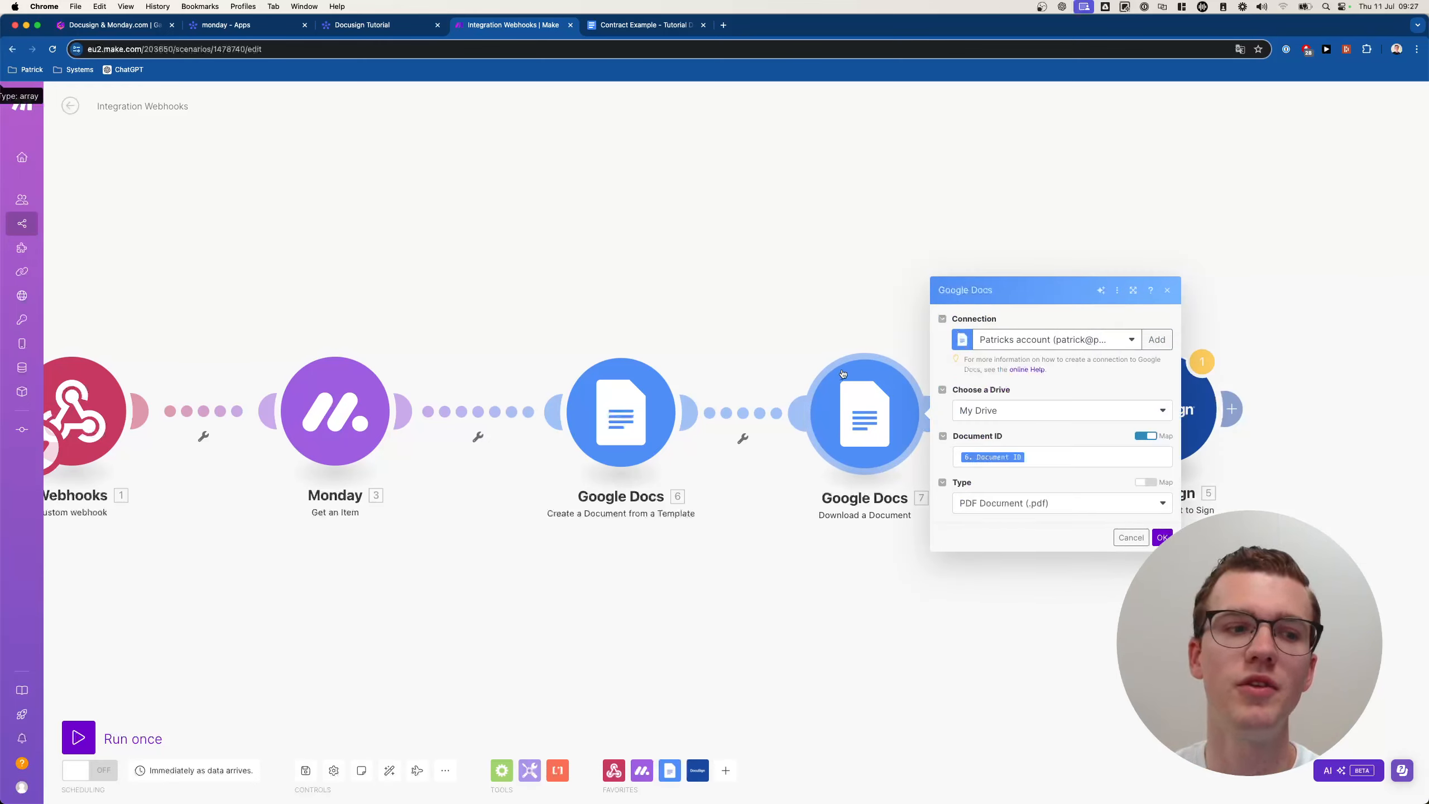
left_click(847, 529)
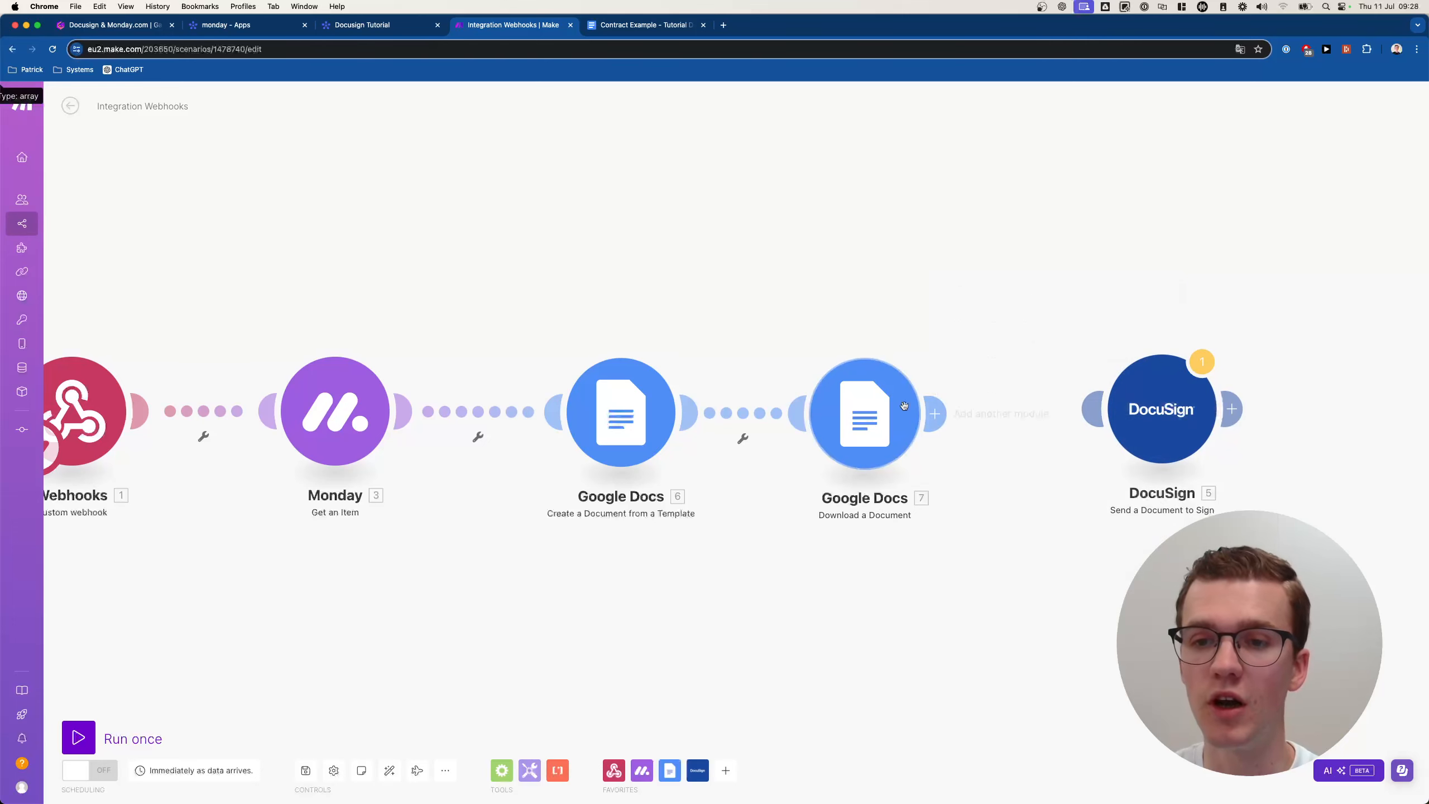
Link the Google Docs download step to the DocuSign send step.
left_click_drag(982, 434, 1049, 419)
left_click(1049, 419)
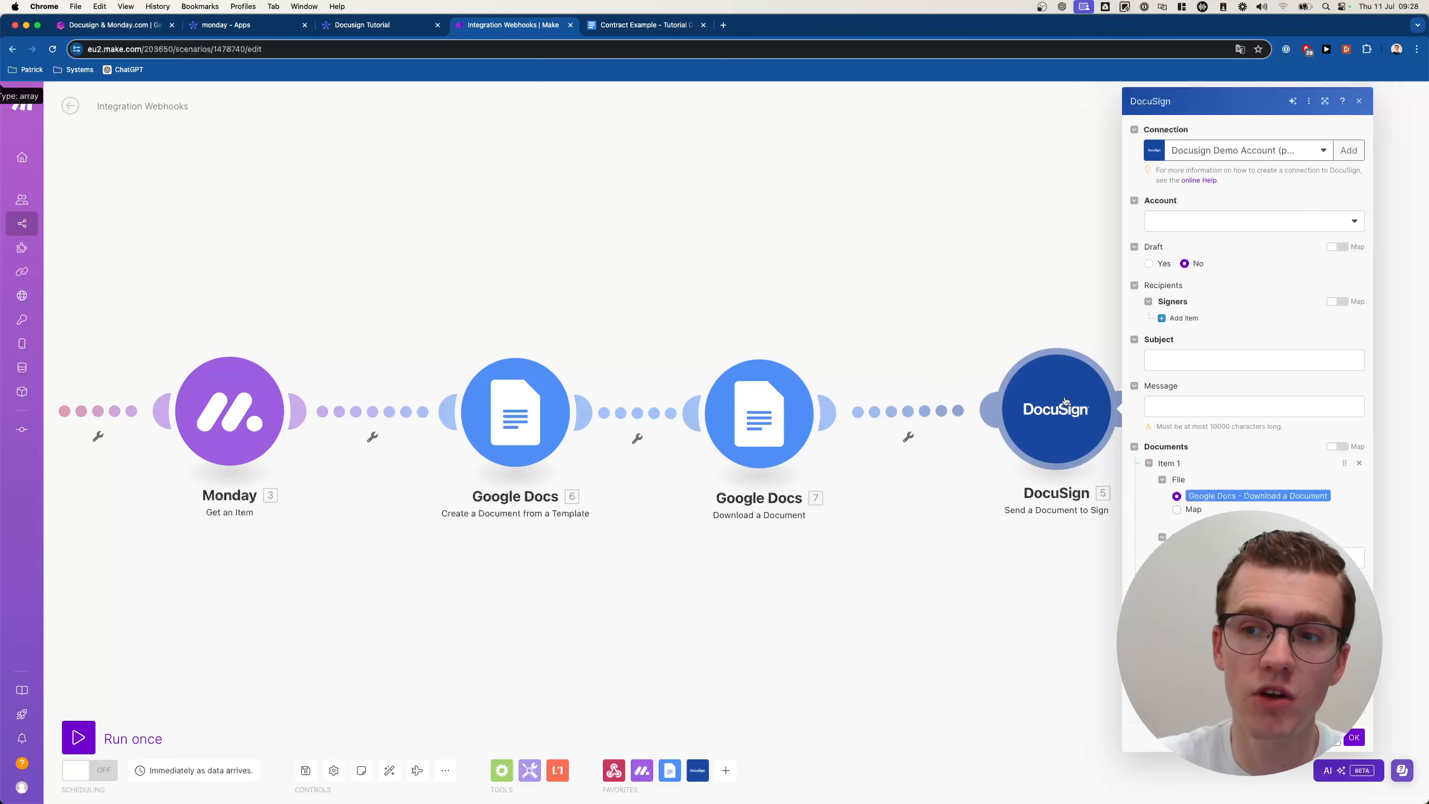
scroll(1065, 400, "down", 3)
scroll(1033, 351, "right", 1)
scroll(1033, 351, "left", 1)
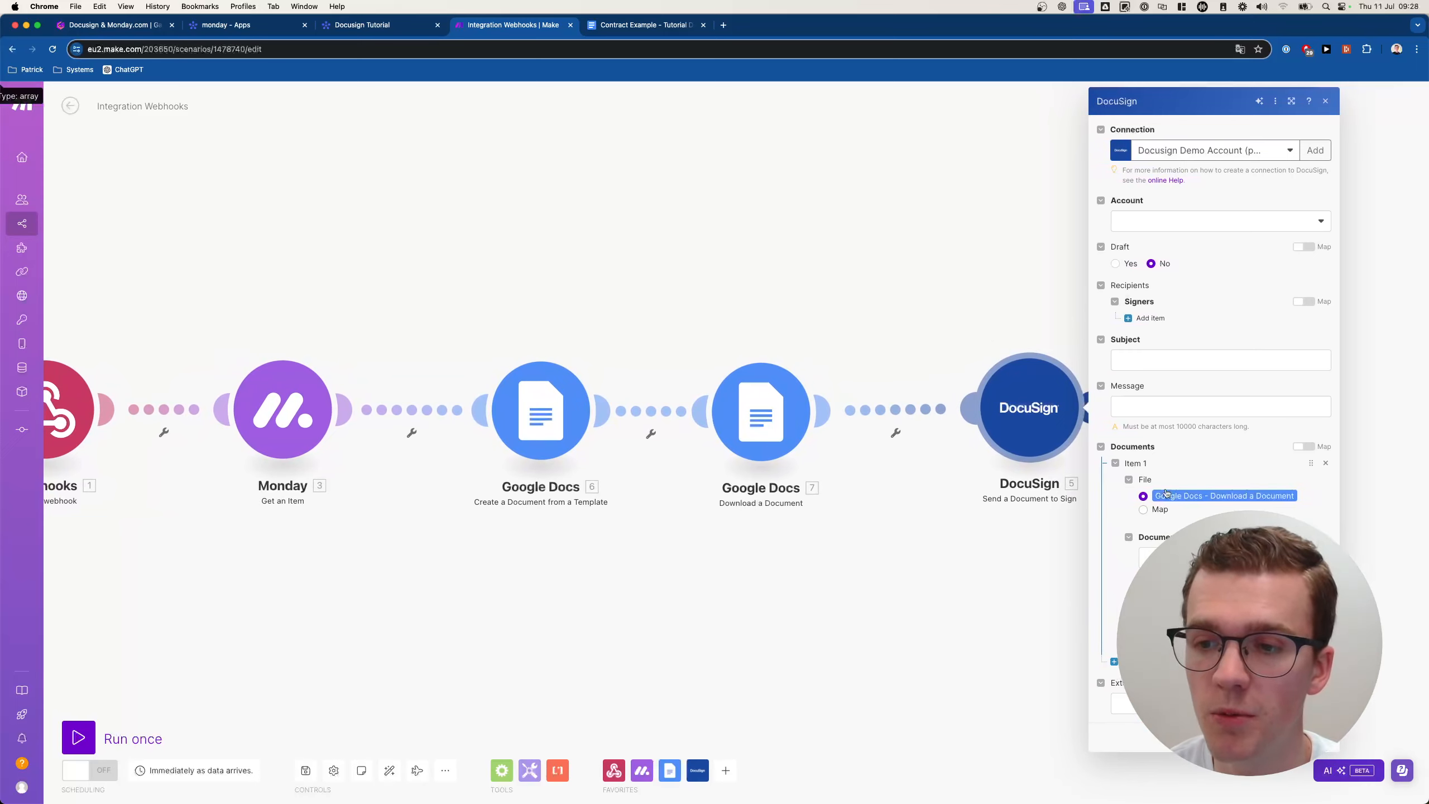
Choose the DocuSign account and add a first Signers item.
left_click(1167, 225)
left_click(1150, 246)
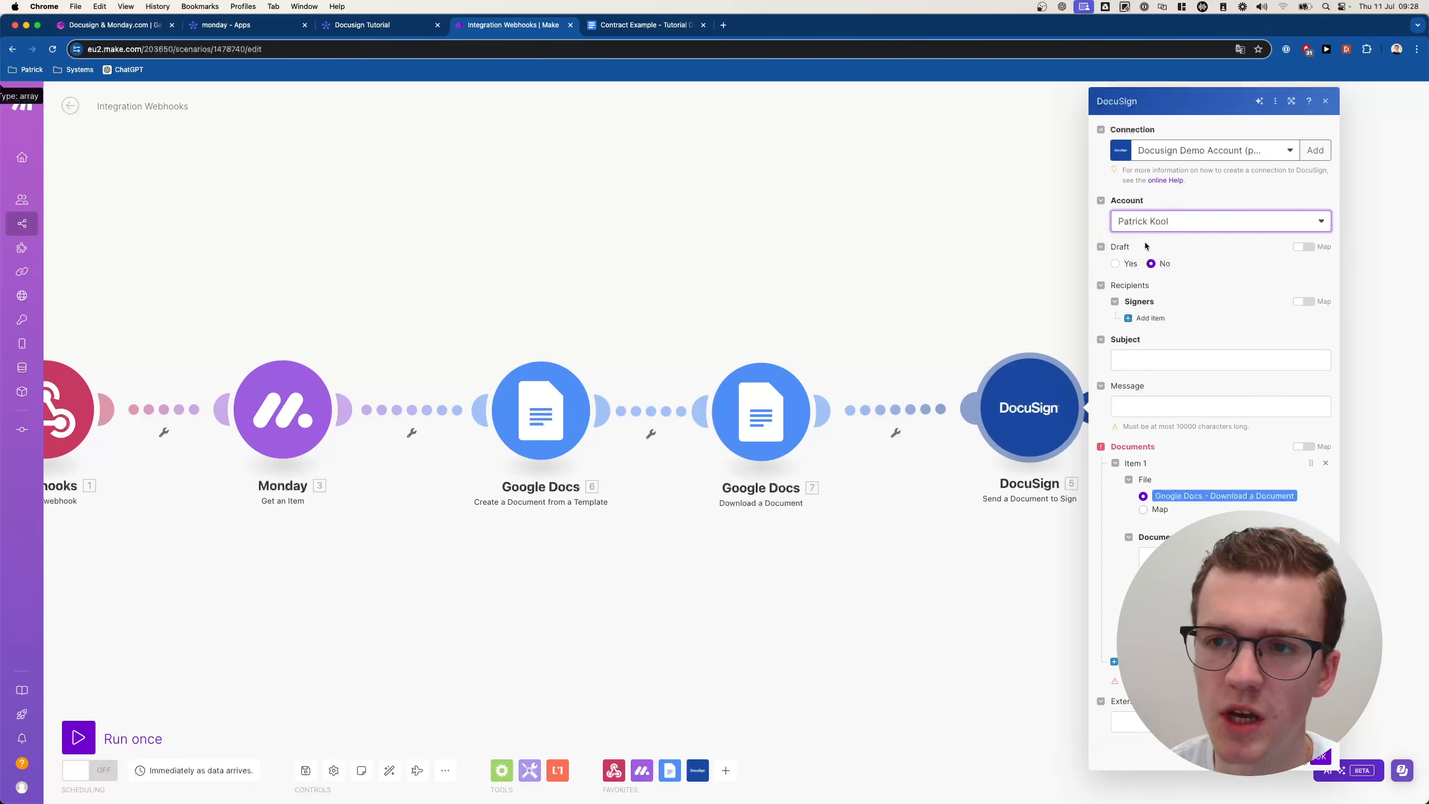
left_click(1150, 317)
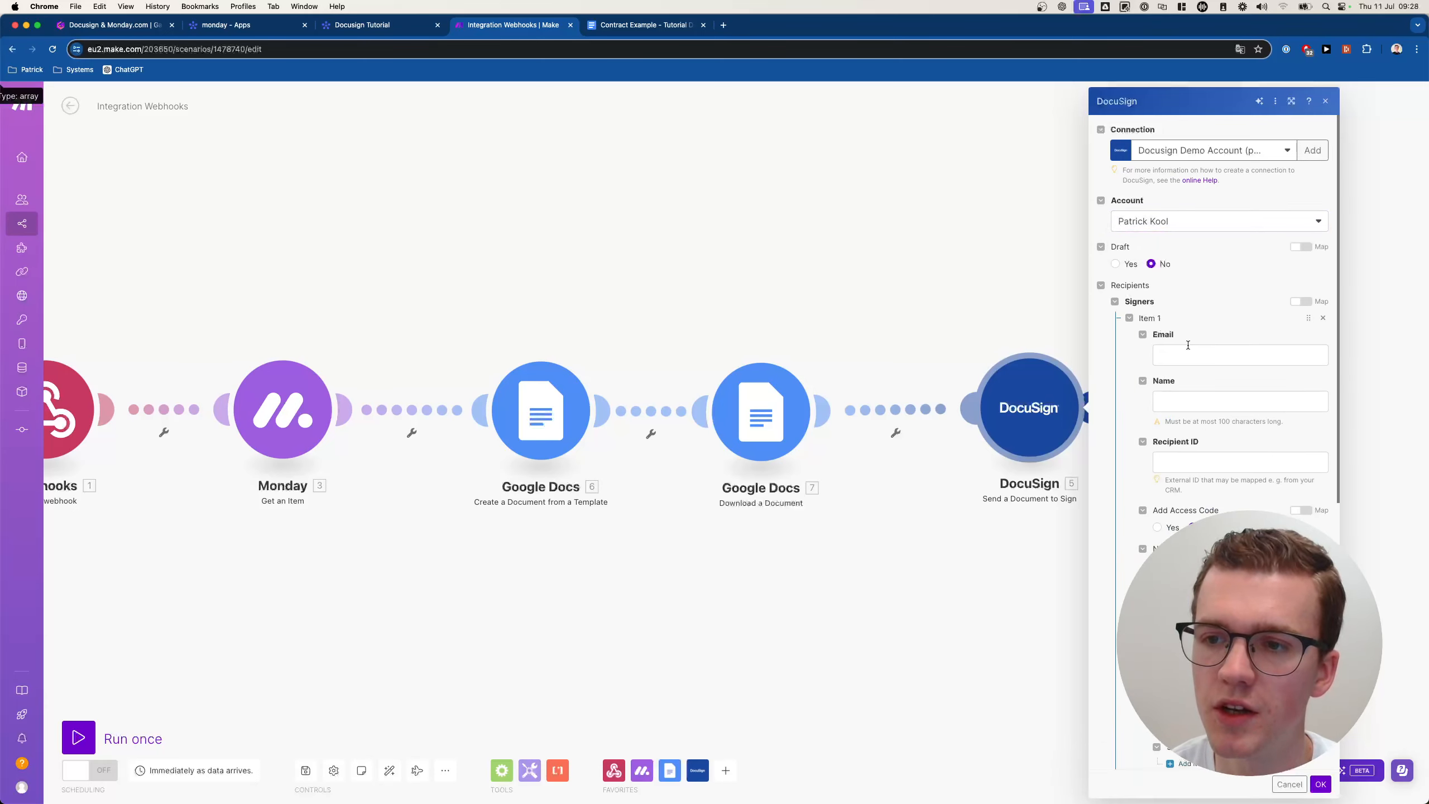
Map the Monday item's Email into the signer's Email field.
left_click(1190, 351)
left_click(975, 227)
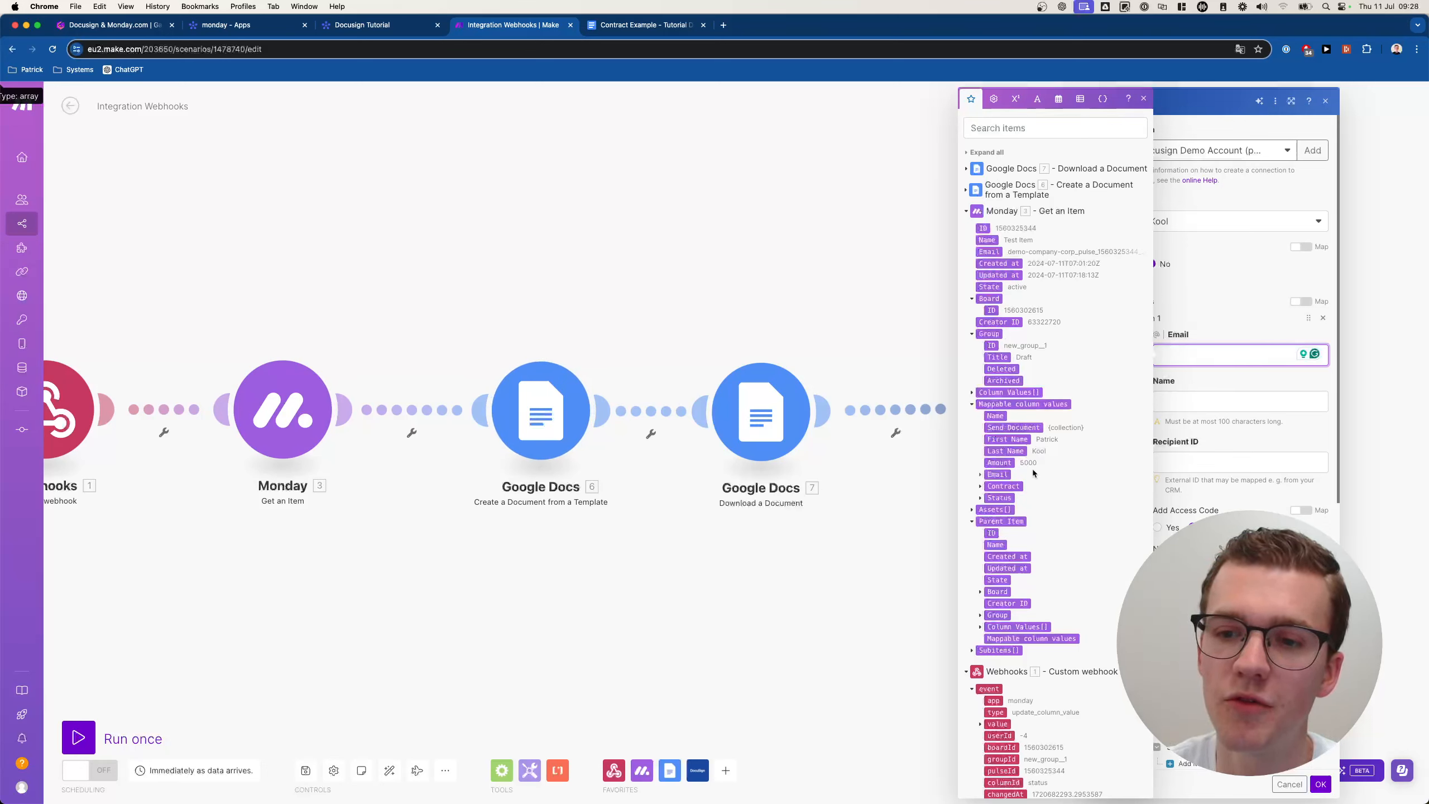
left_click(981, 474)
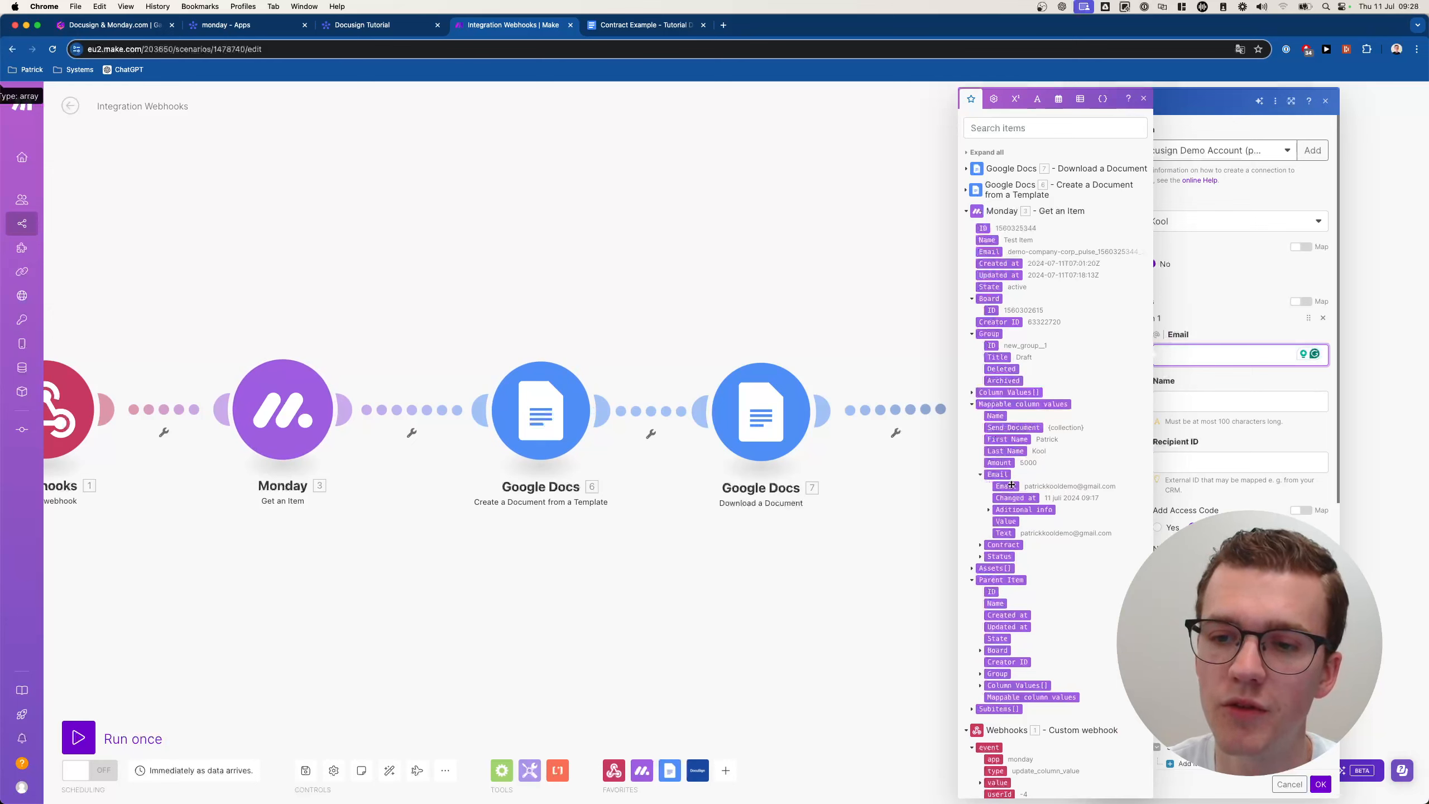
left_click(1006, 485)
Map Monday's First Name and Last Name into Name and the item ID into Recipient ID.
left_click(1178, 402)
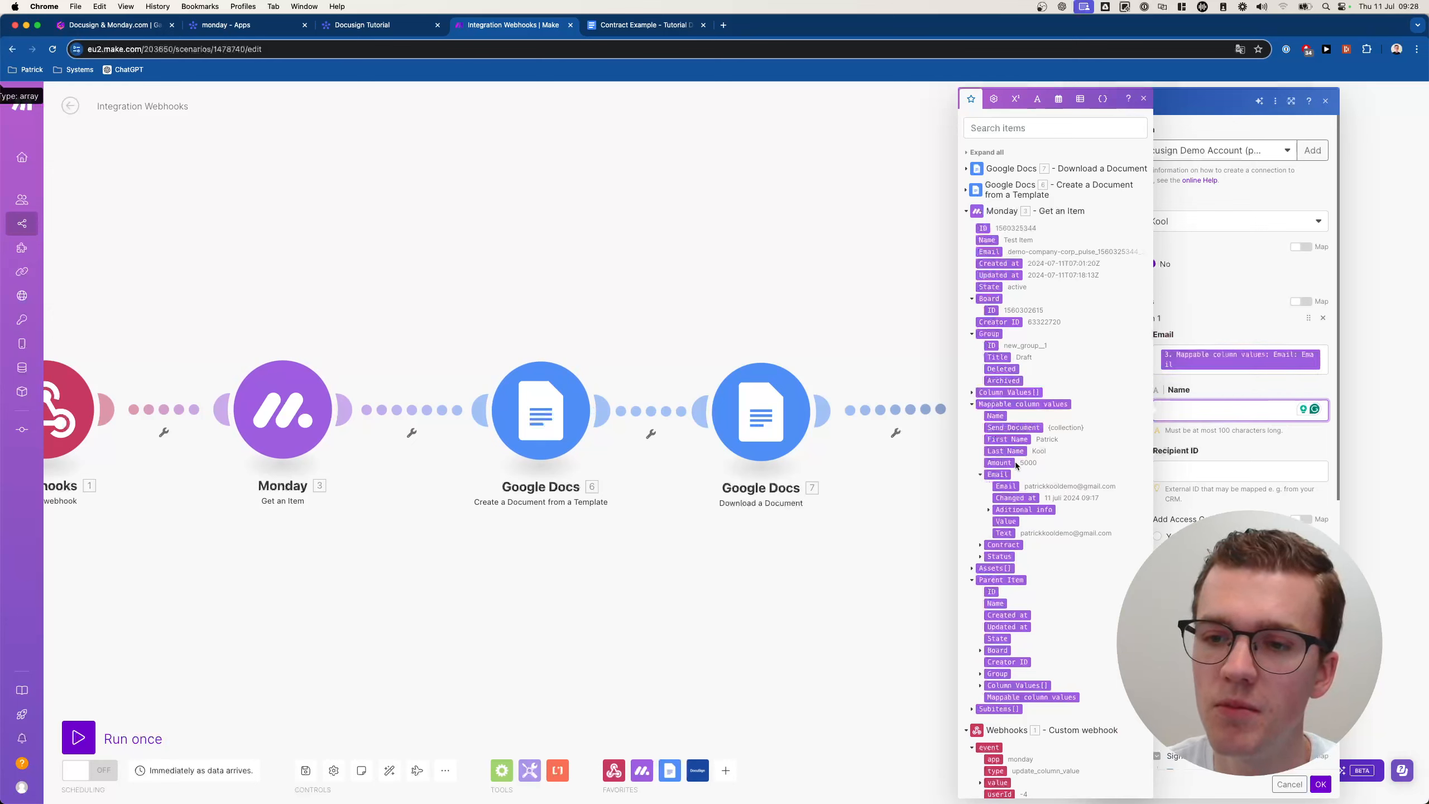
left_click(1008, 439)
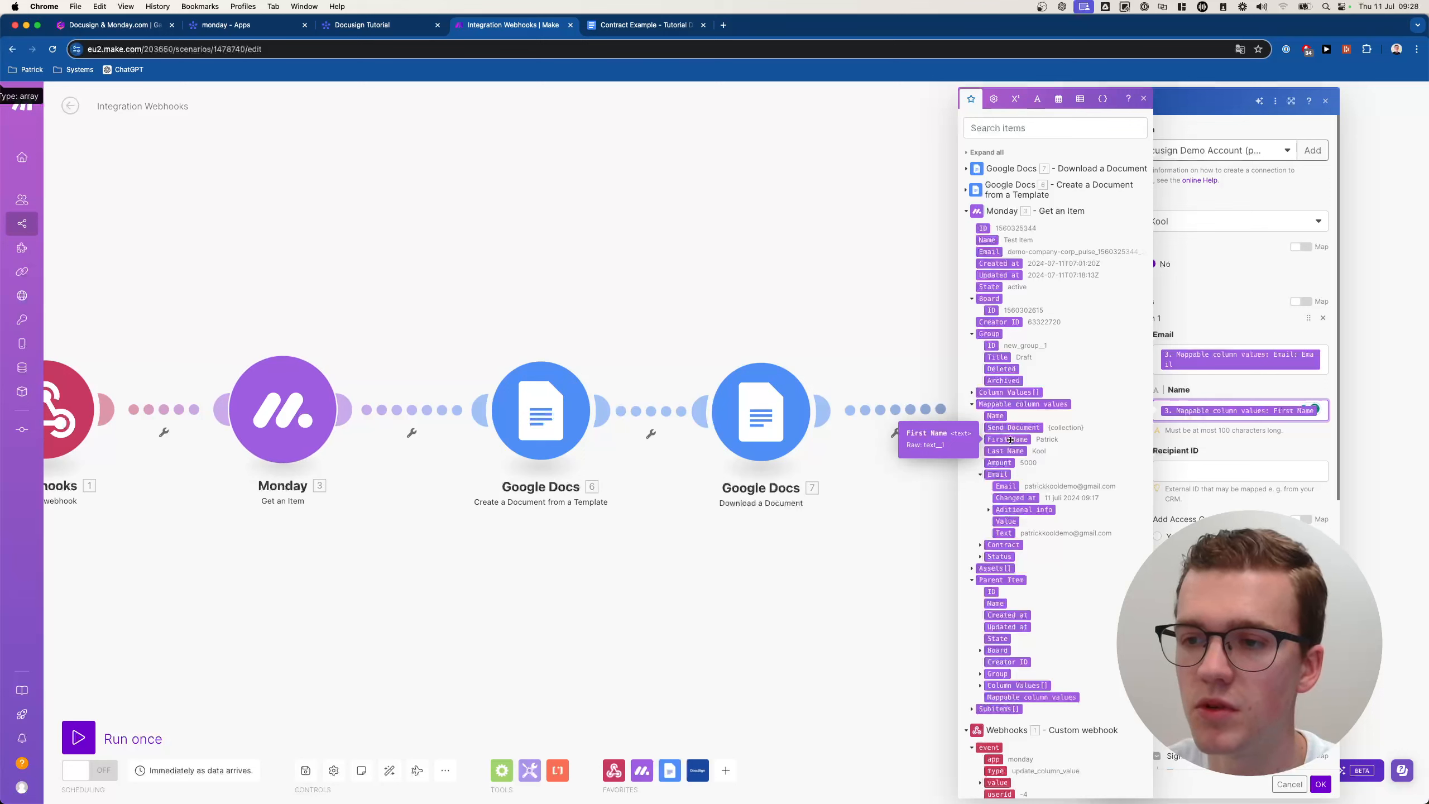
left_click(1005, 451)
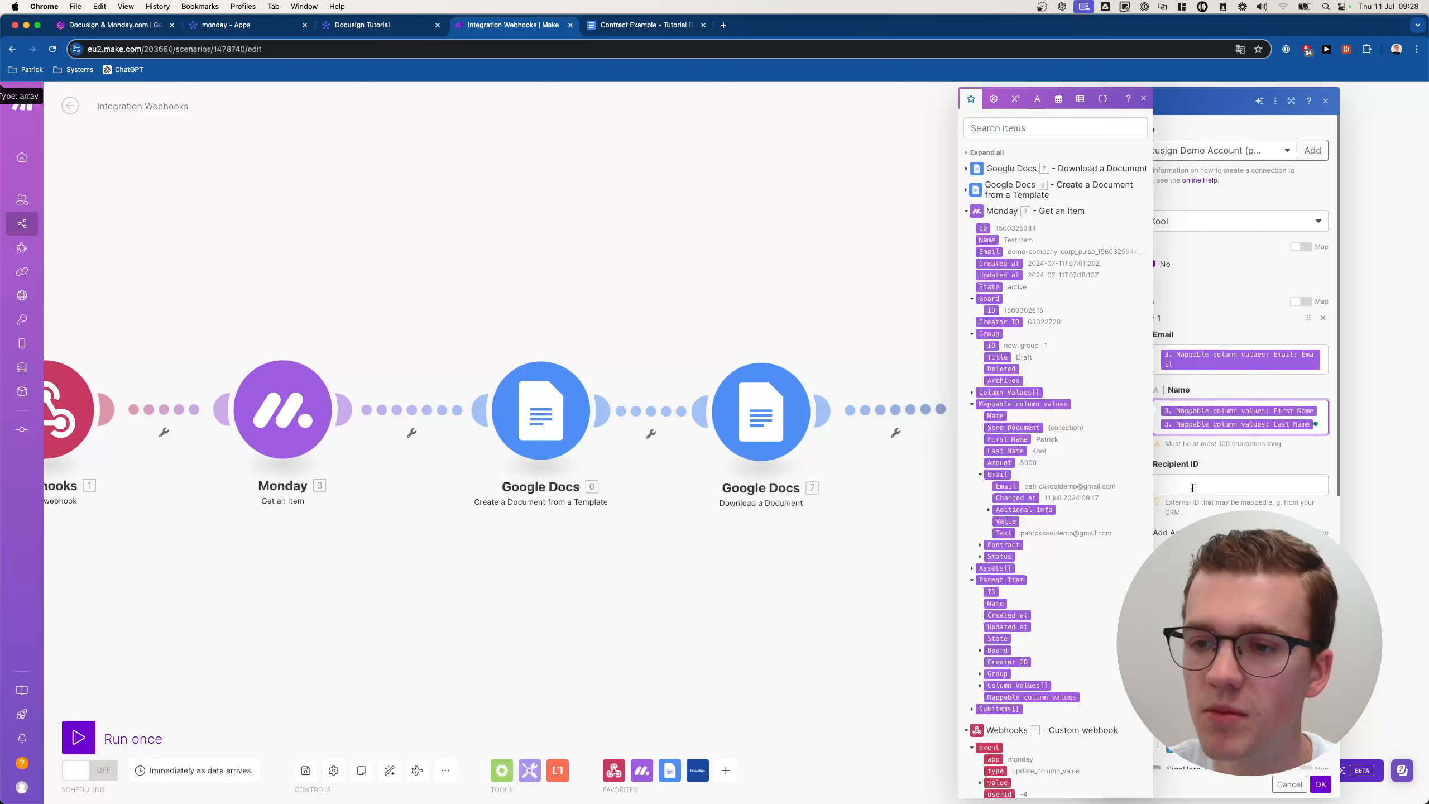
left_click(1215, 485)
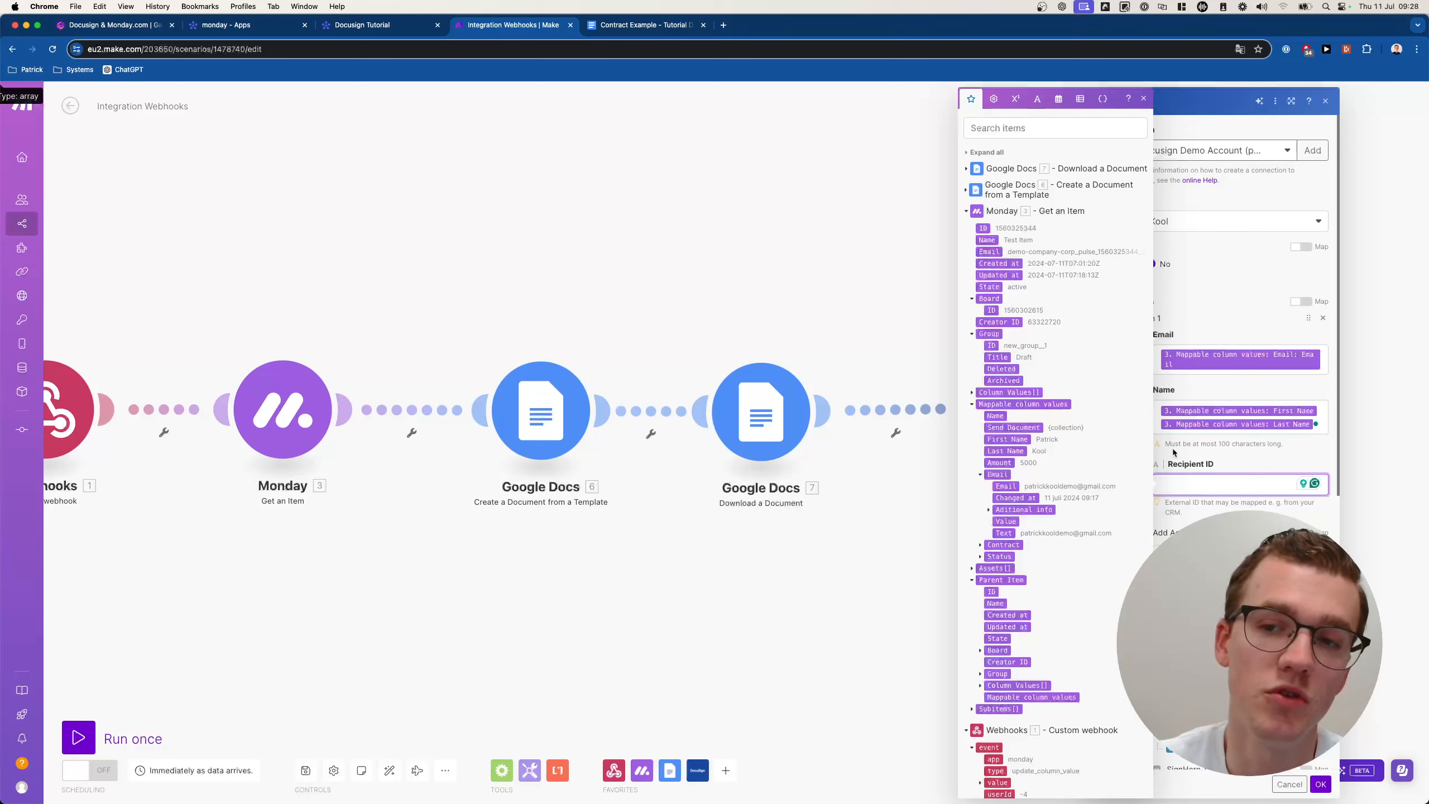
left_click(981, 227)
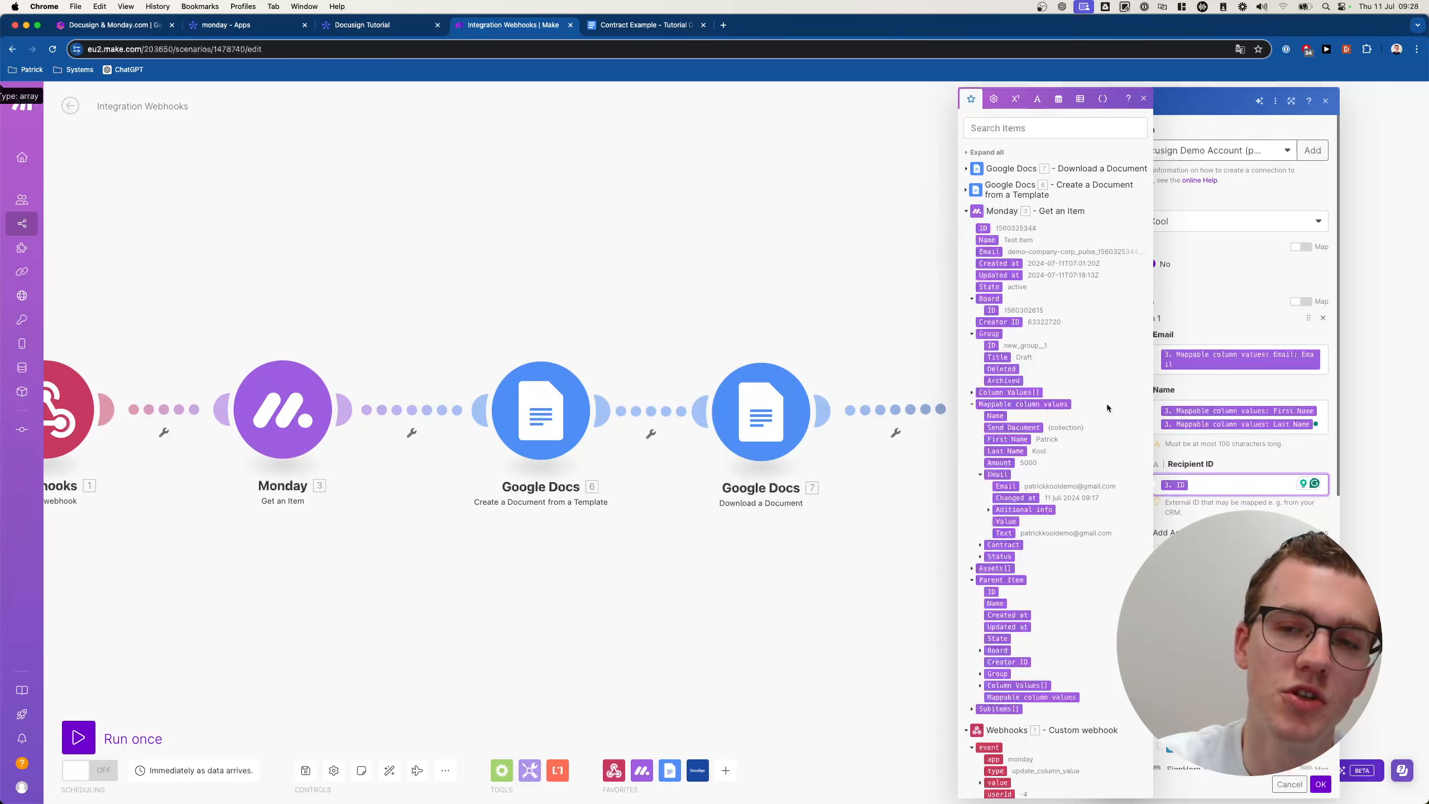
left_click(1234, 452)
Add a Text Tabs item for the signer.
scroll(1232, 453, "down", 3)
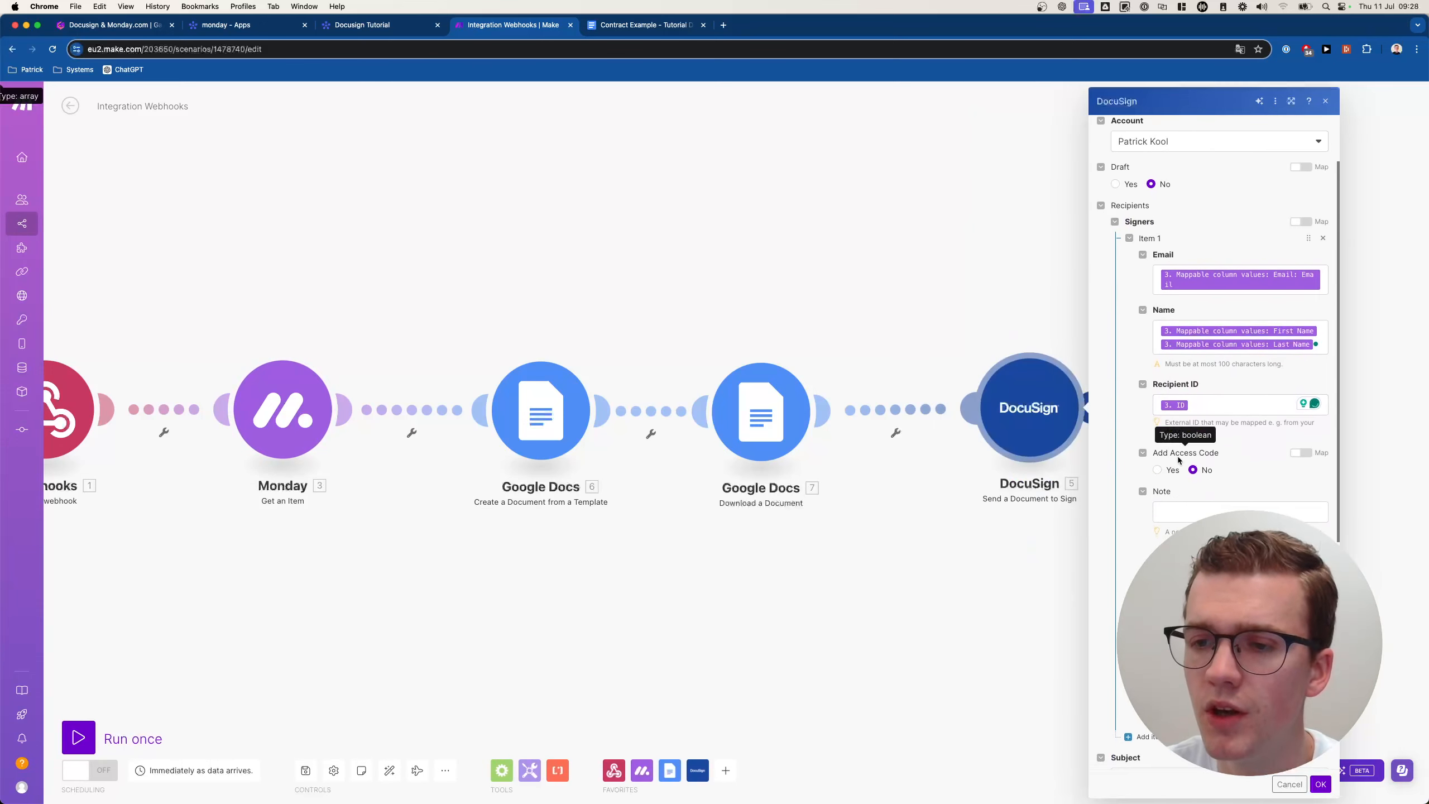
scroll(1206, 452, "down", 3)
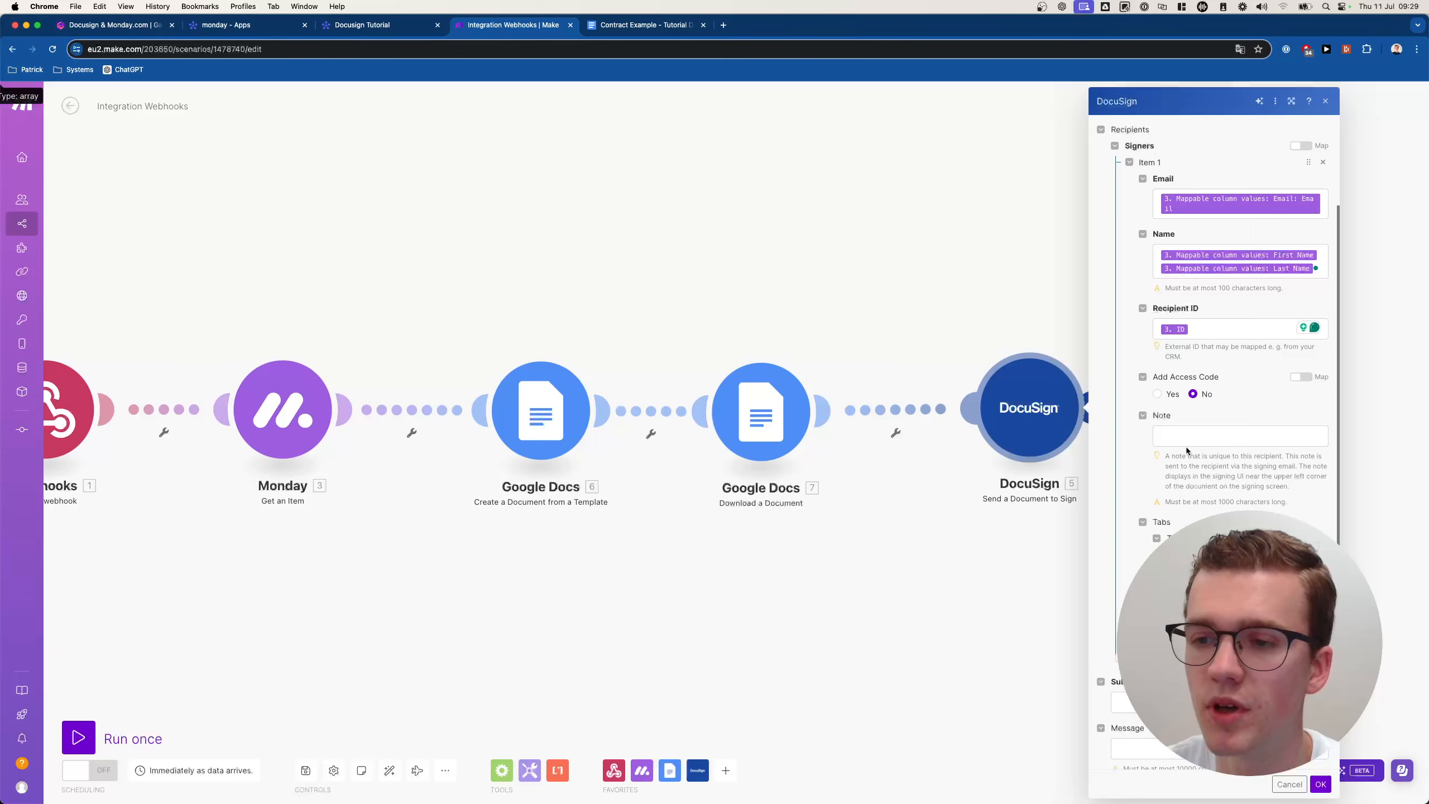
scroll(1209, 452, "down", 2)
scroll(1210, 467, "down", 1)
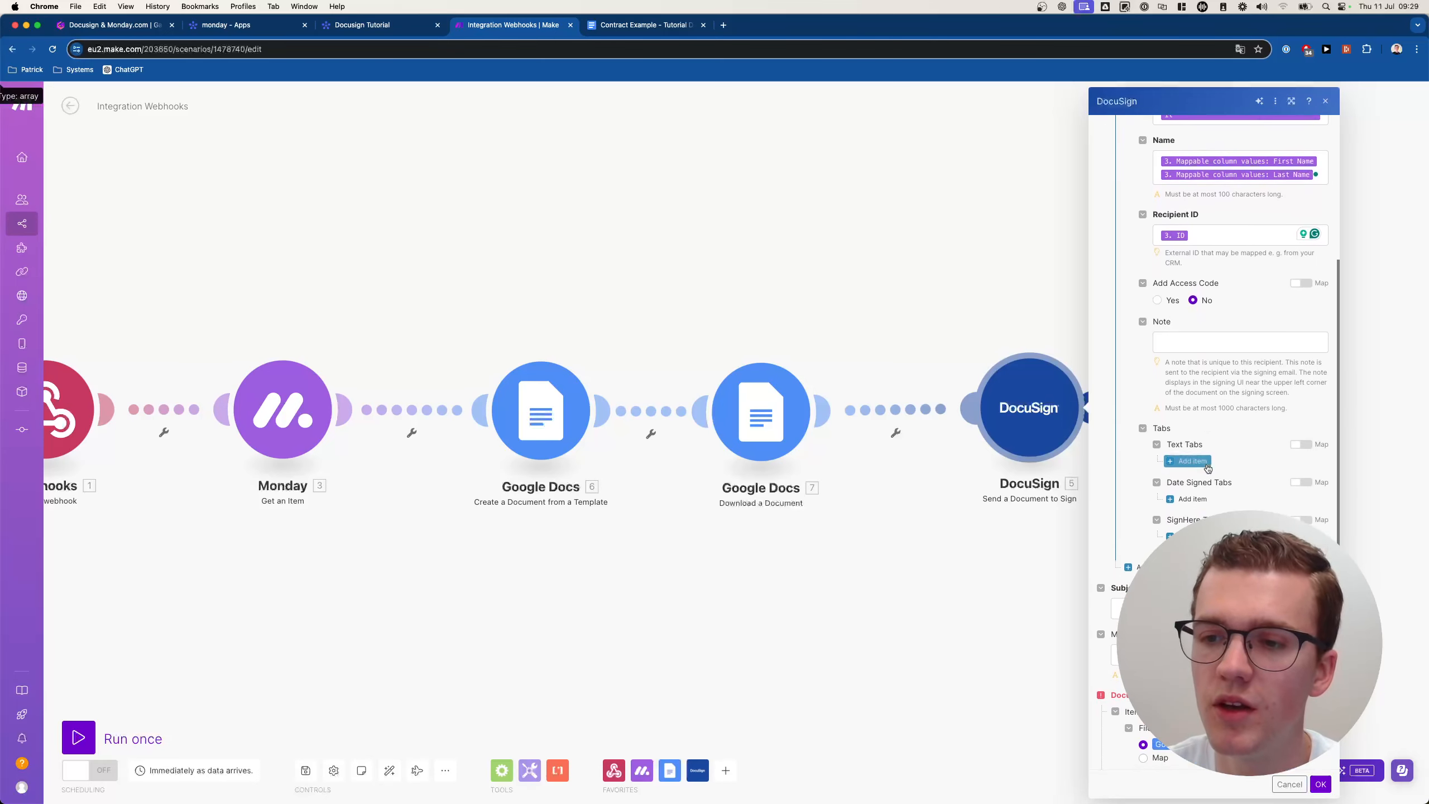
scroll(1184, 454, "down", 1)
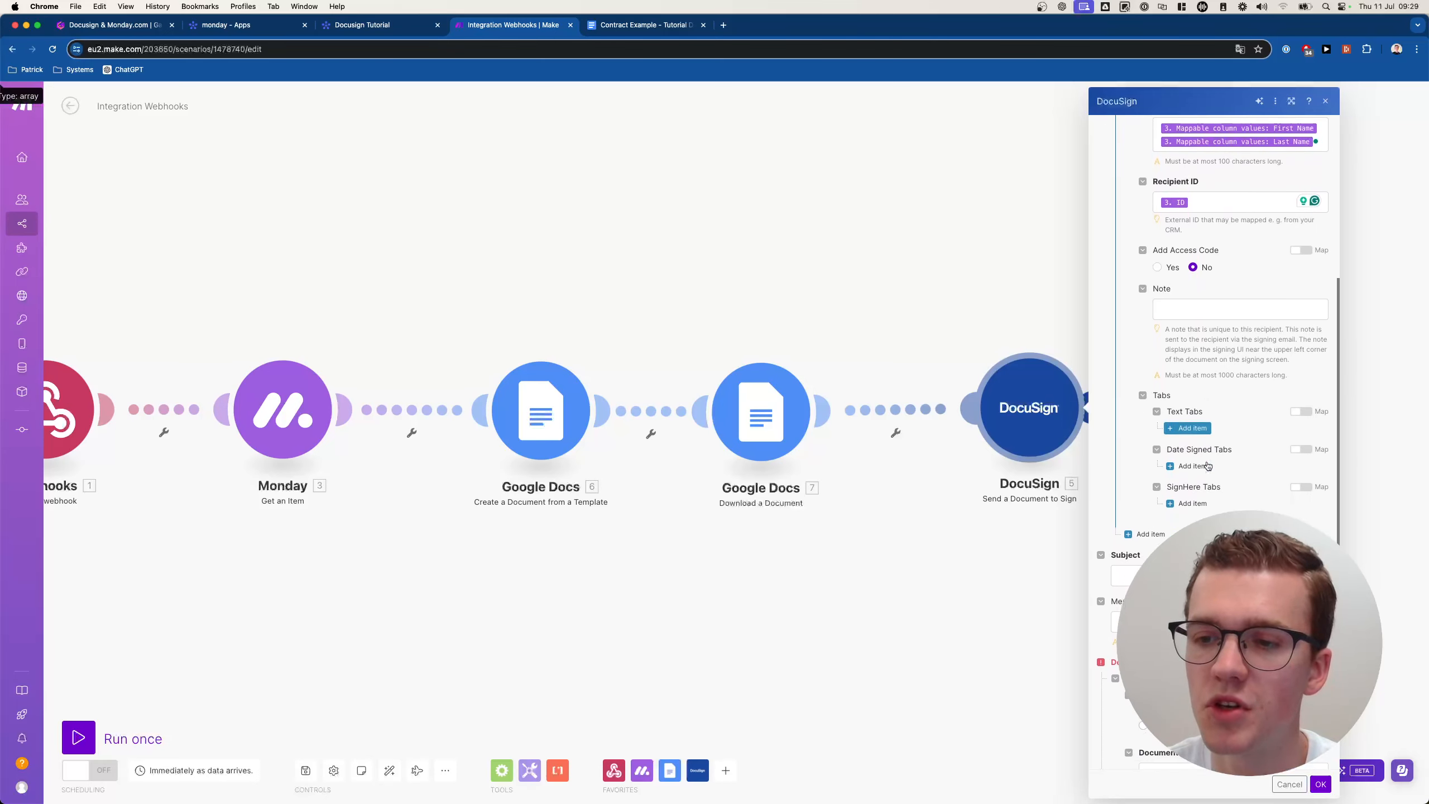
left_click(1191, 423)
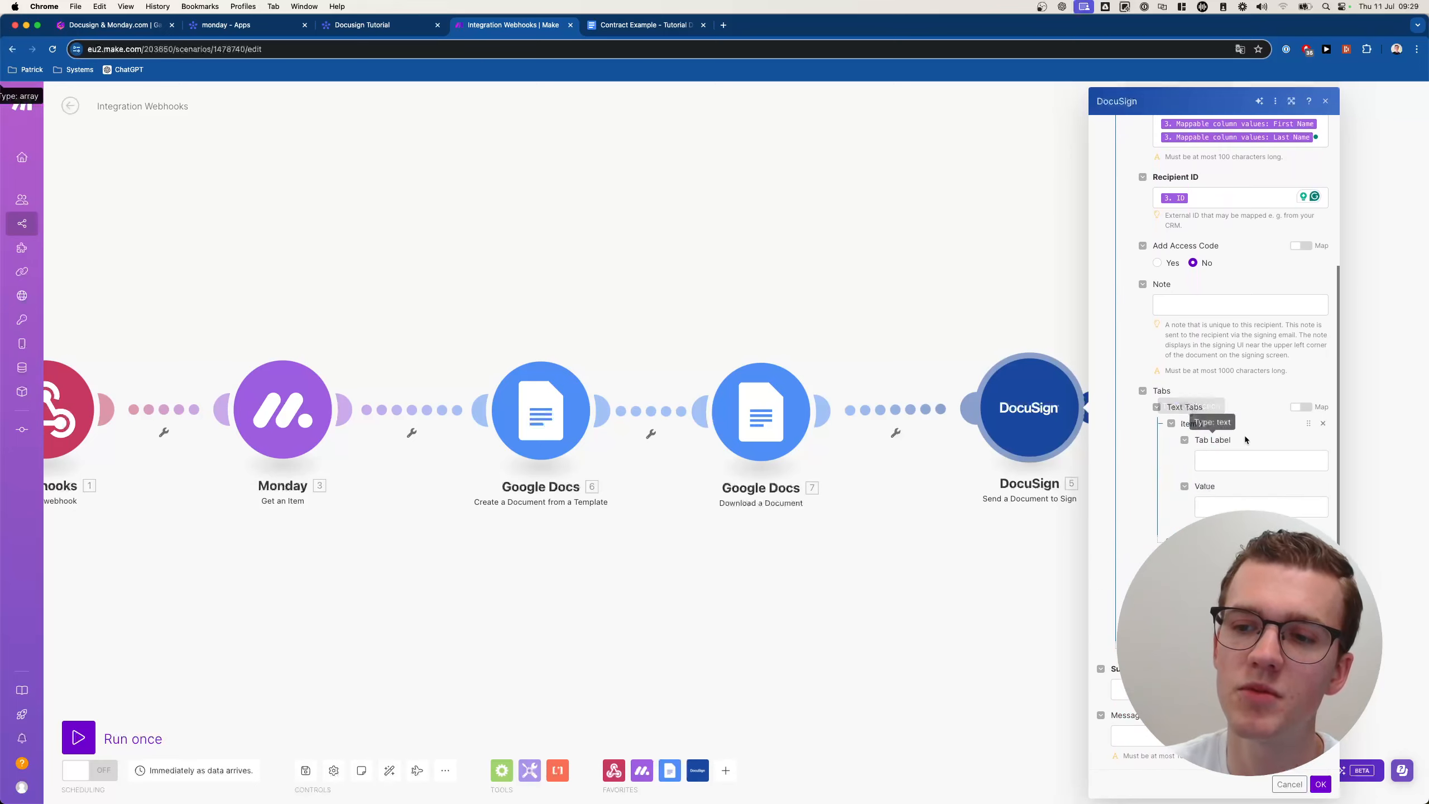
Replace the signer's Text Tabs item with a Date Signed tab anchored on 'test'.
left_click(1323, 426)
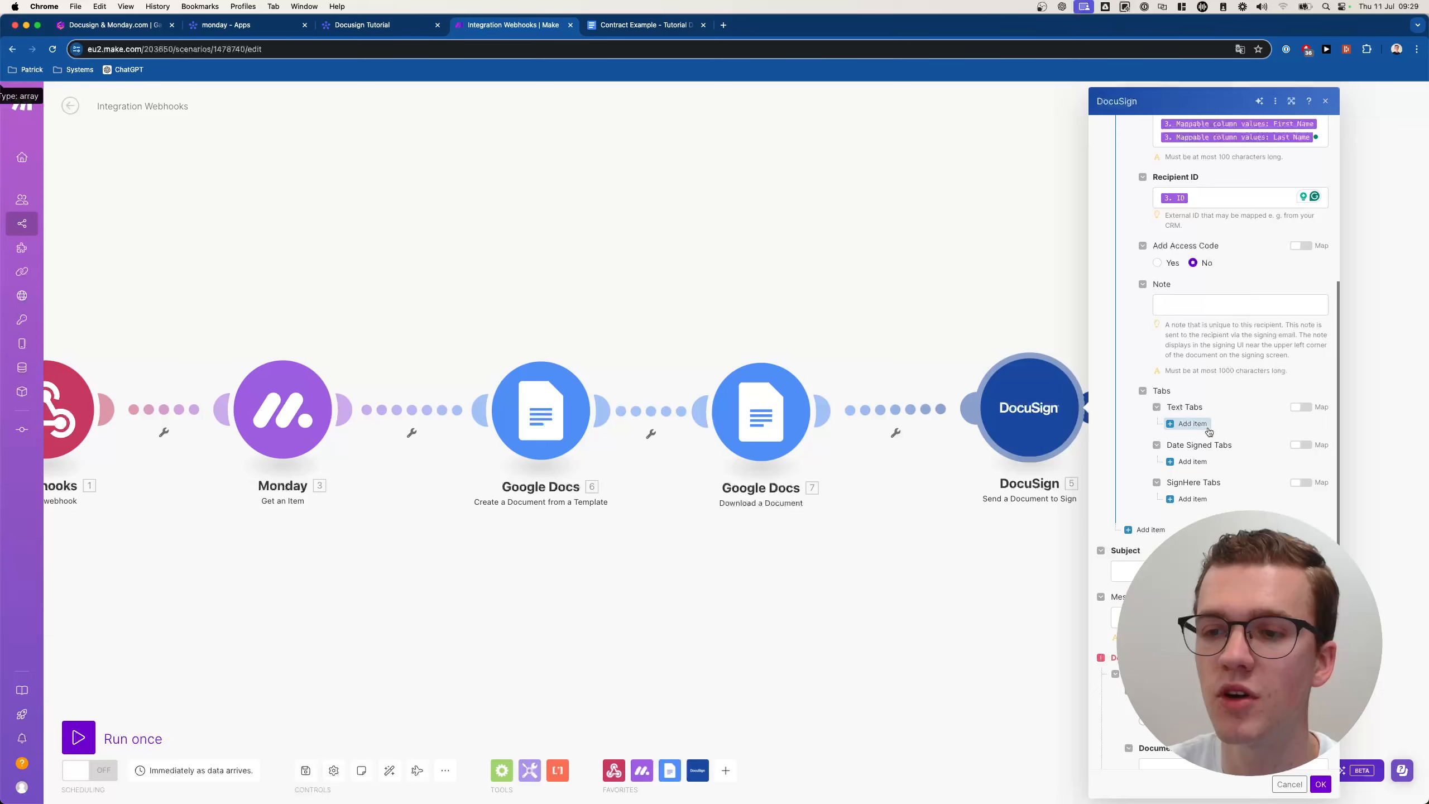
left_click(1191, 462)
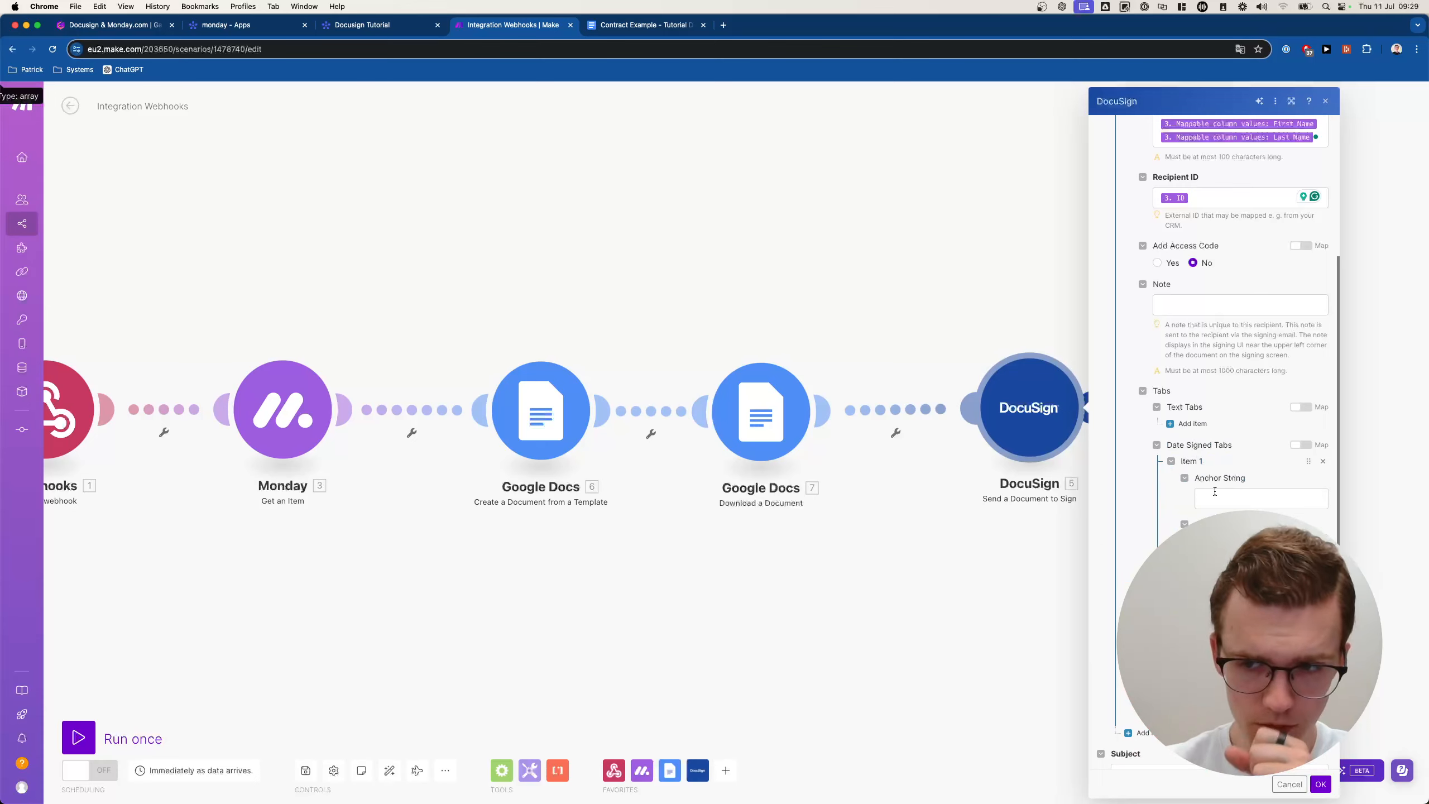
left_click(1216, 492)
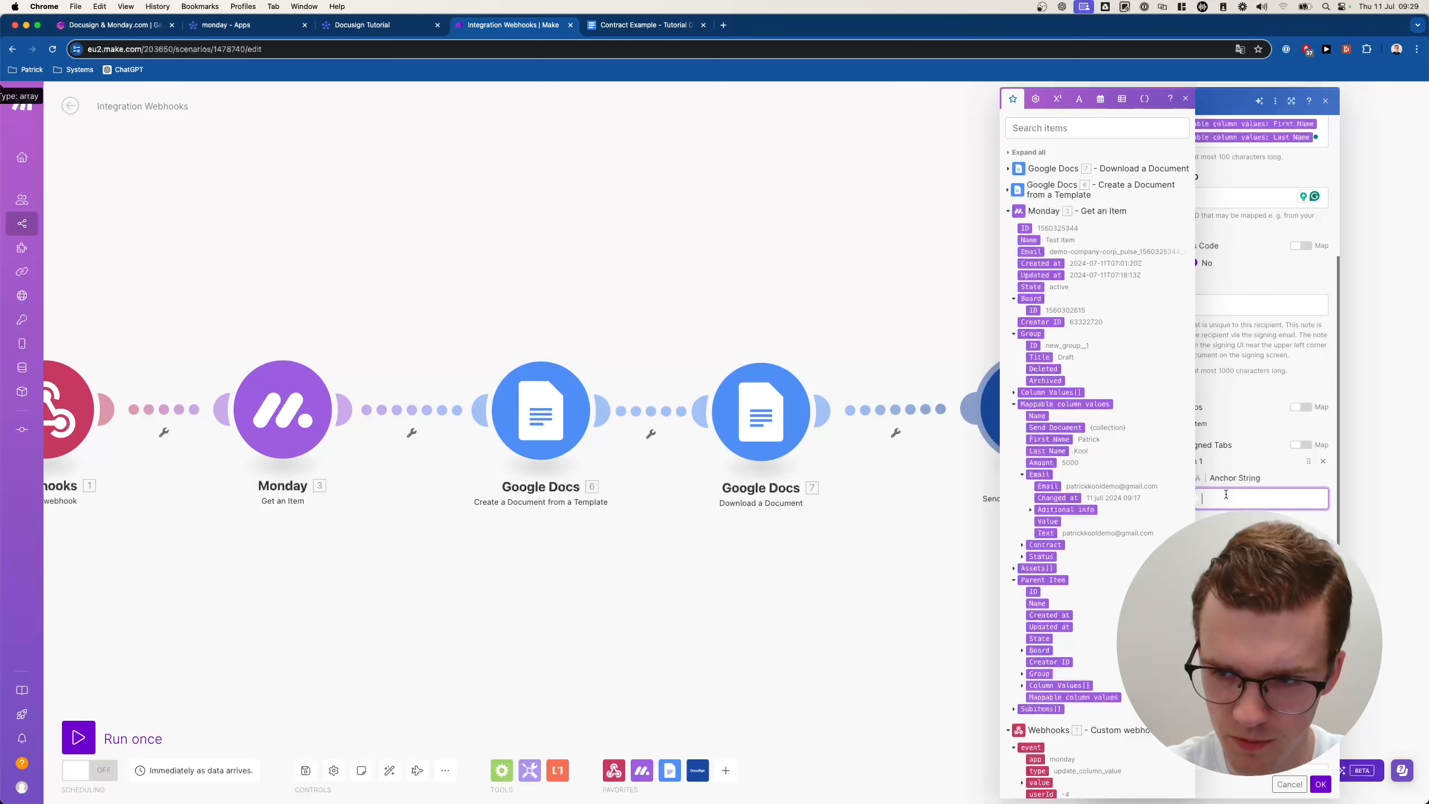
type("test")
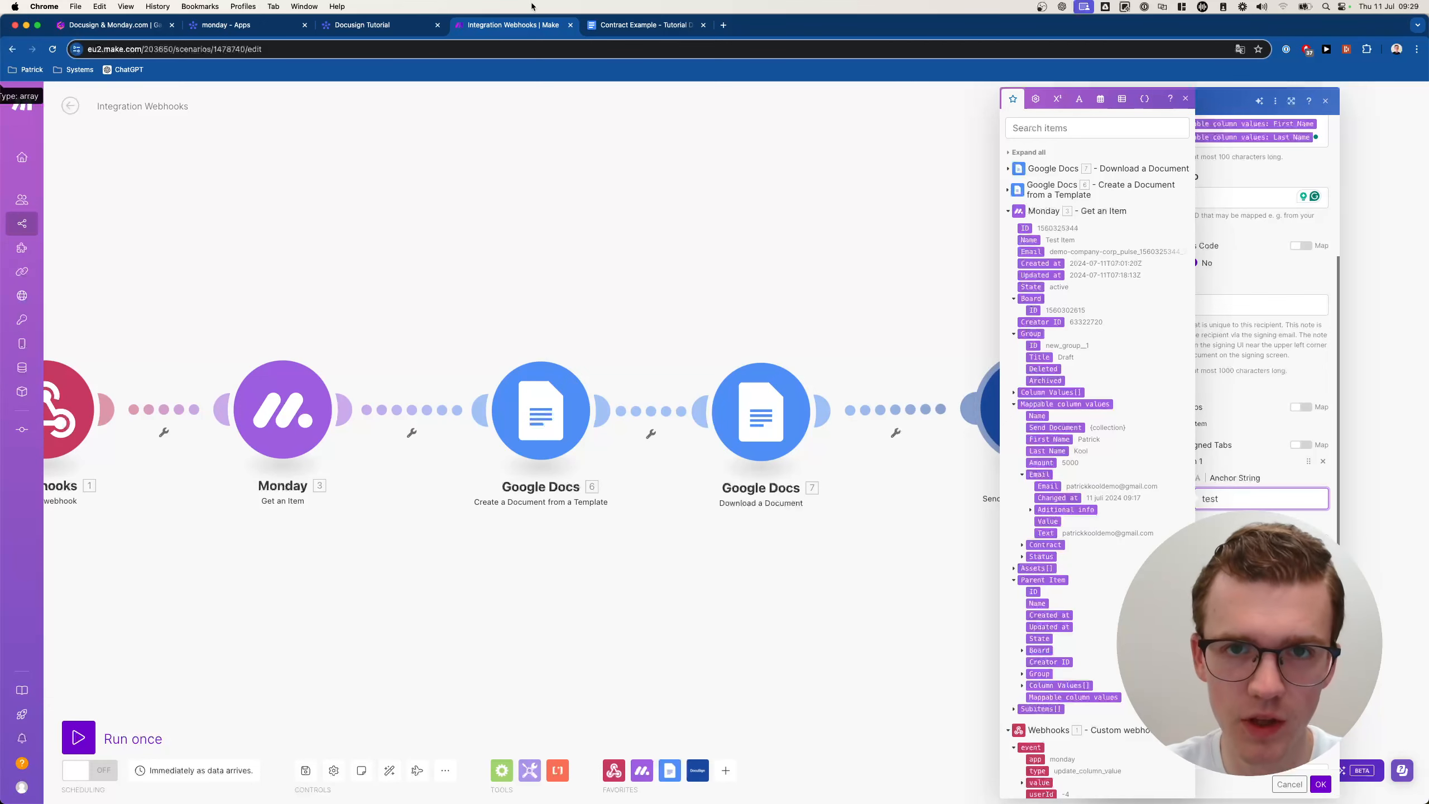
Bring up the Contract Example document and place the caret on its last Date line.
left_click(641, 24)
scroll(466, 679, "down", 1)
left_click(466, 678)
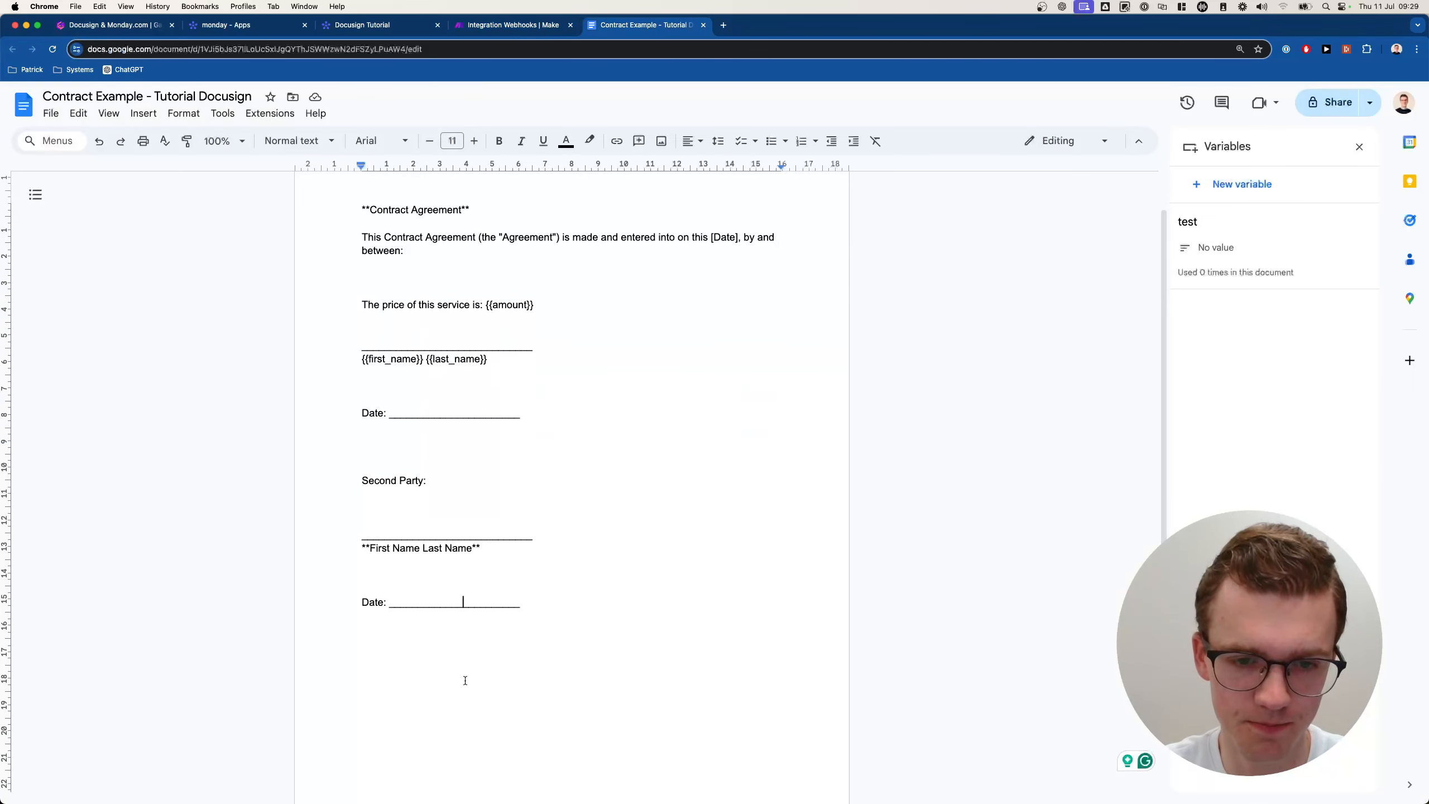
Add a new 'test' line below the contract's last Date line, then return to Make.
key("End")
key("Return")
type("test")
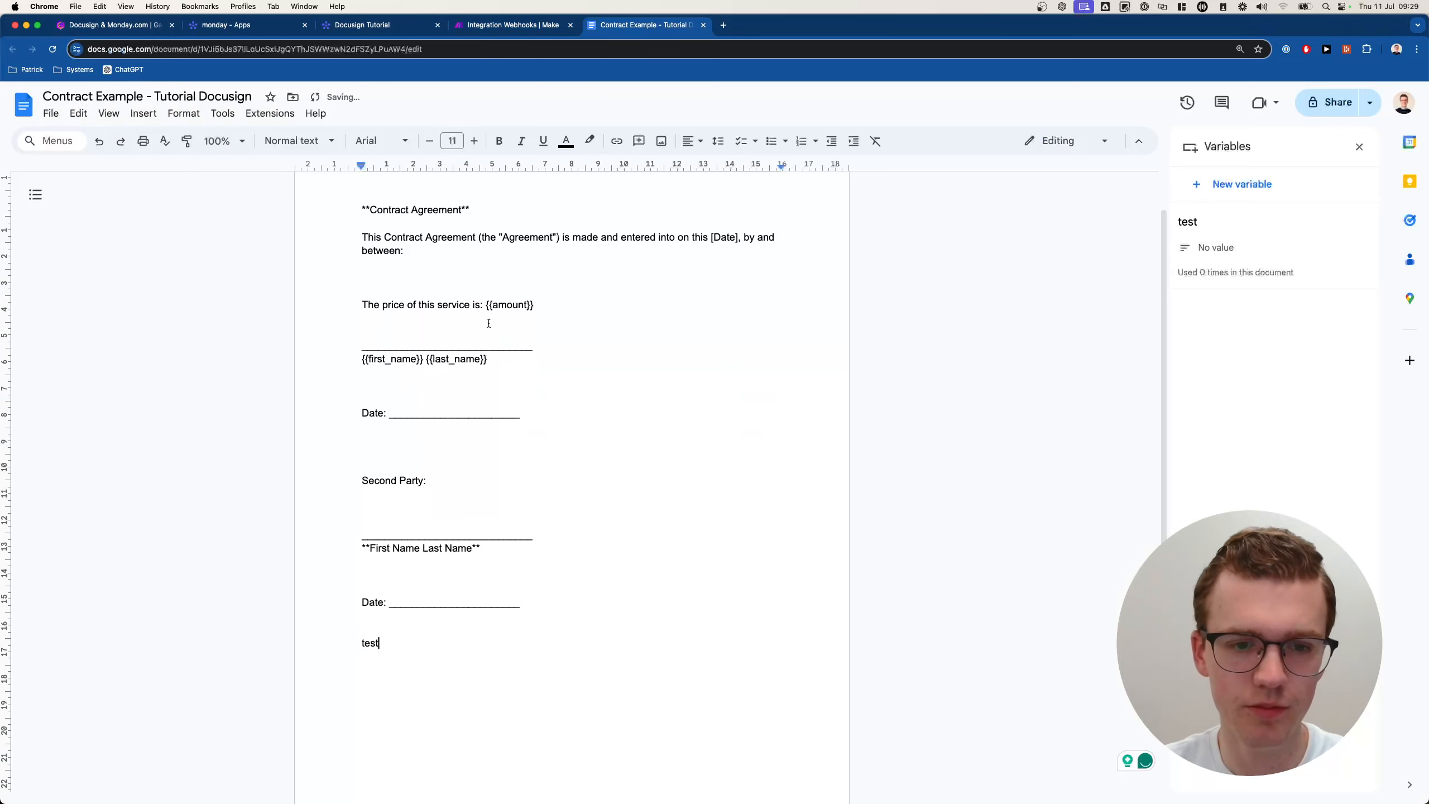
double_click(361, 645)
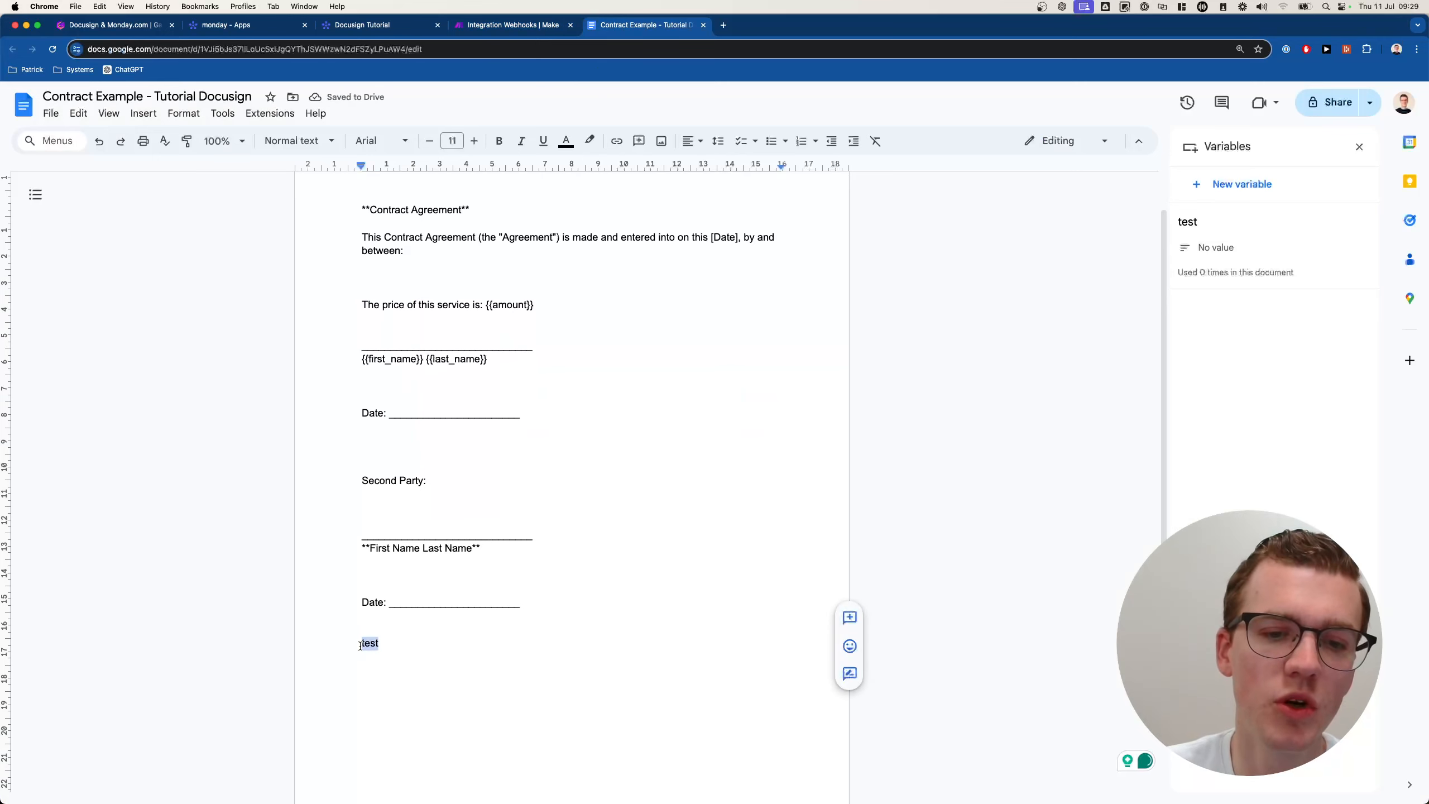
left_click(527, 26)
left_click(1239, 484)
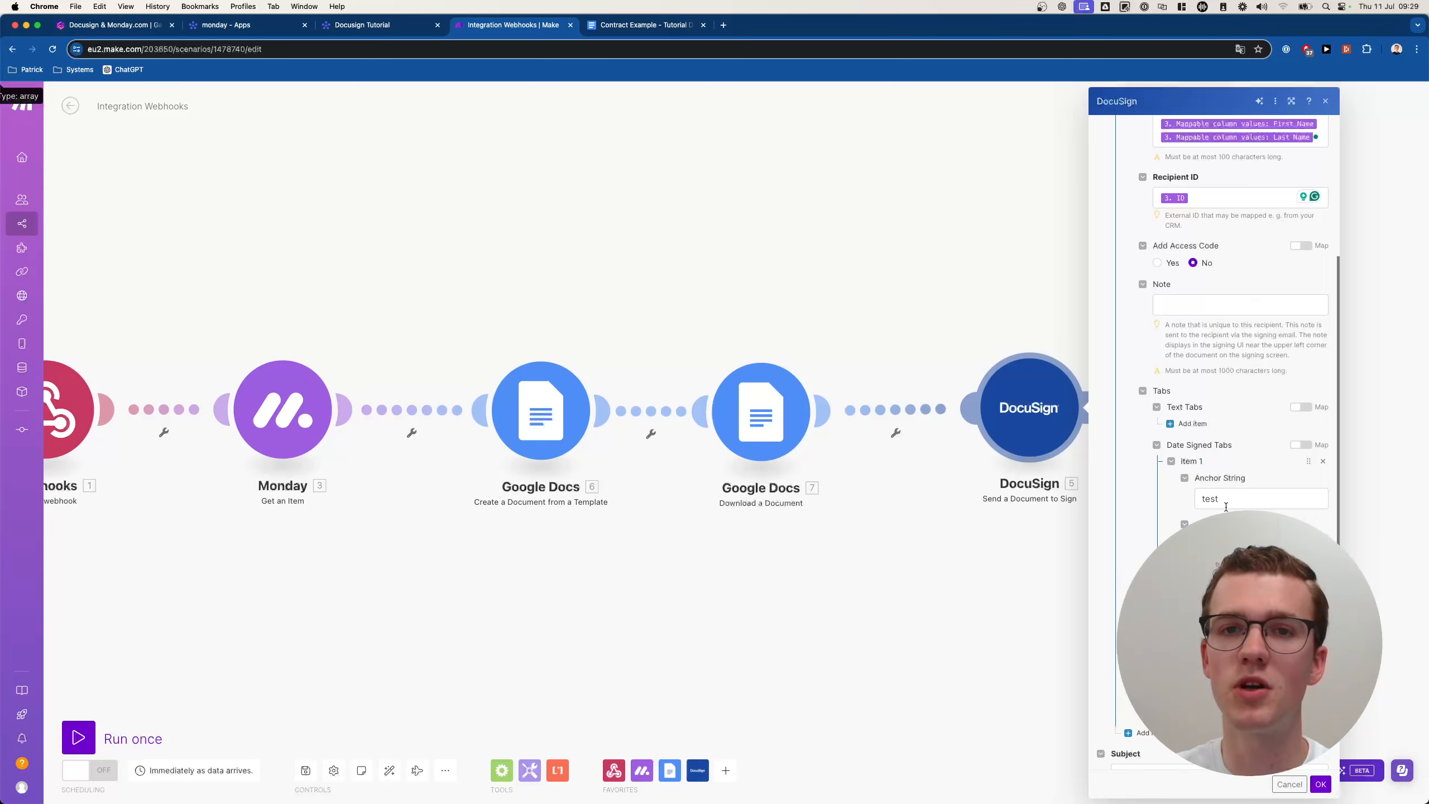
Swap the Date Signed tab for a SignHere tab with X Position 50.
left_click(1323, 461)
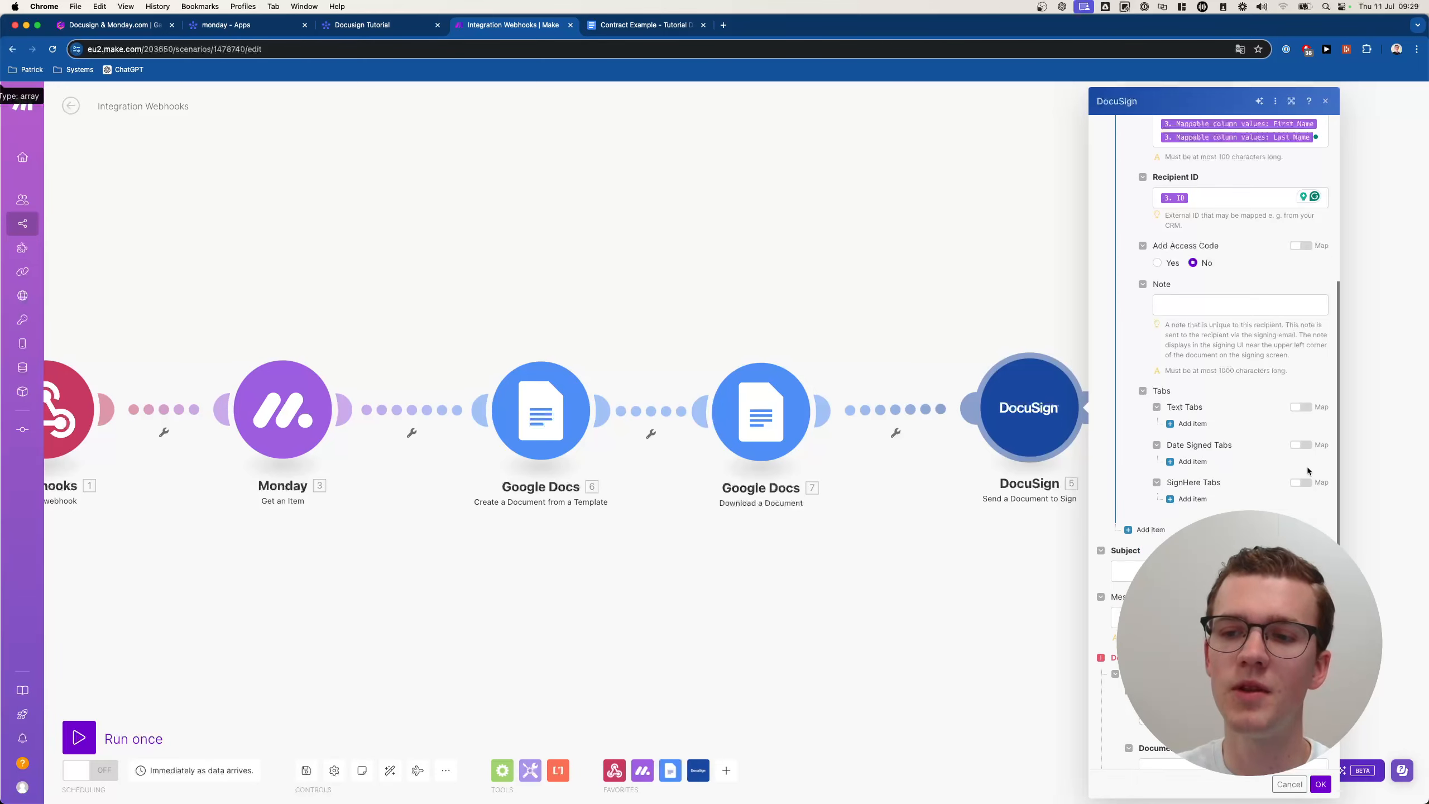
left_click(1192, 499)
scroll(1168, 513, "down", 1)
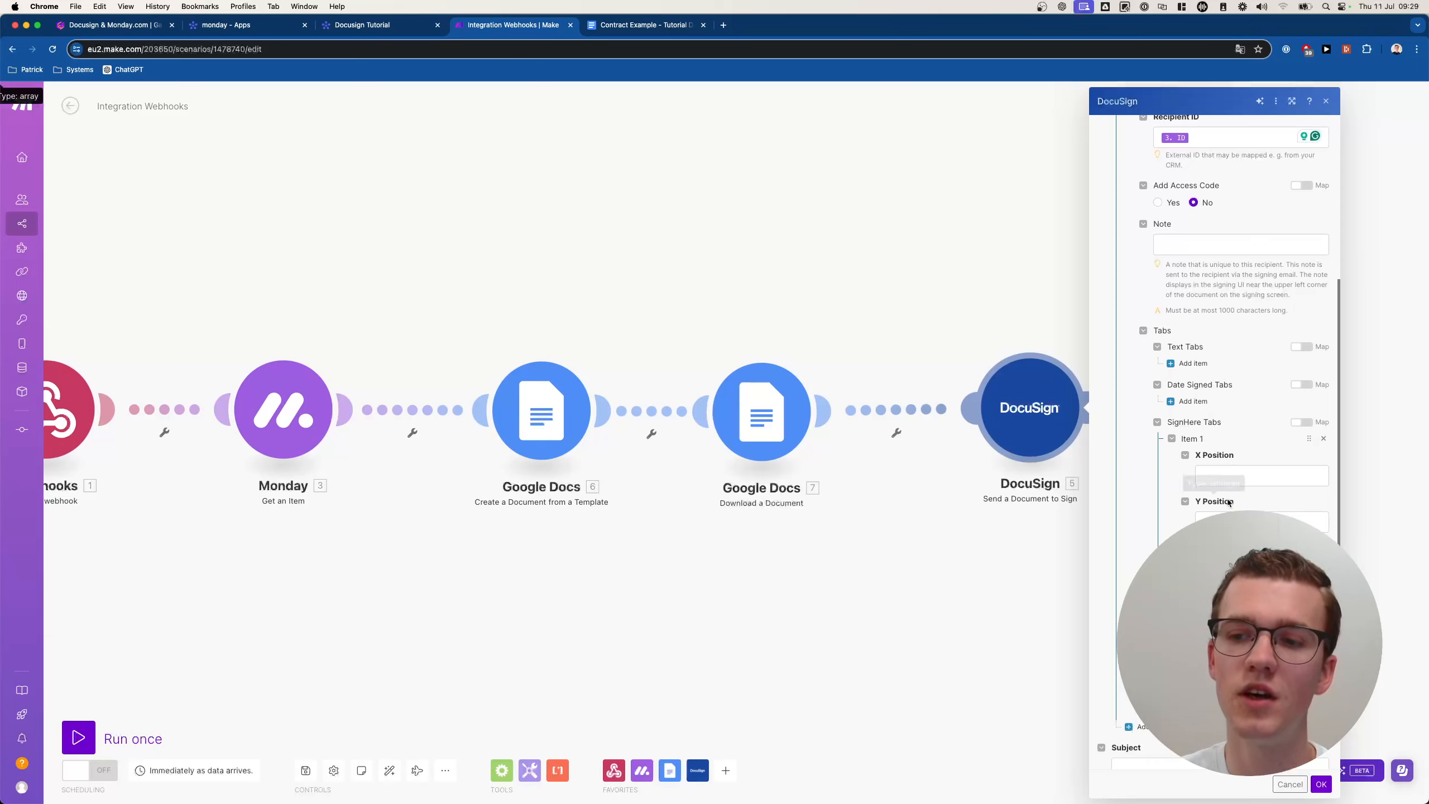
scroll(1190, 480, "up", 1)
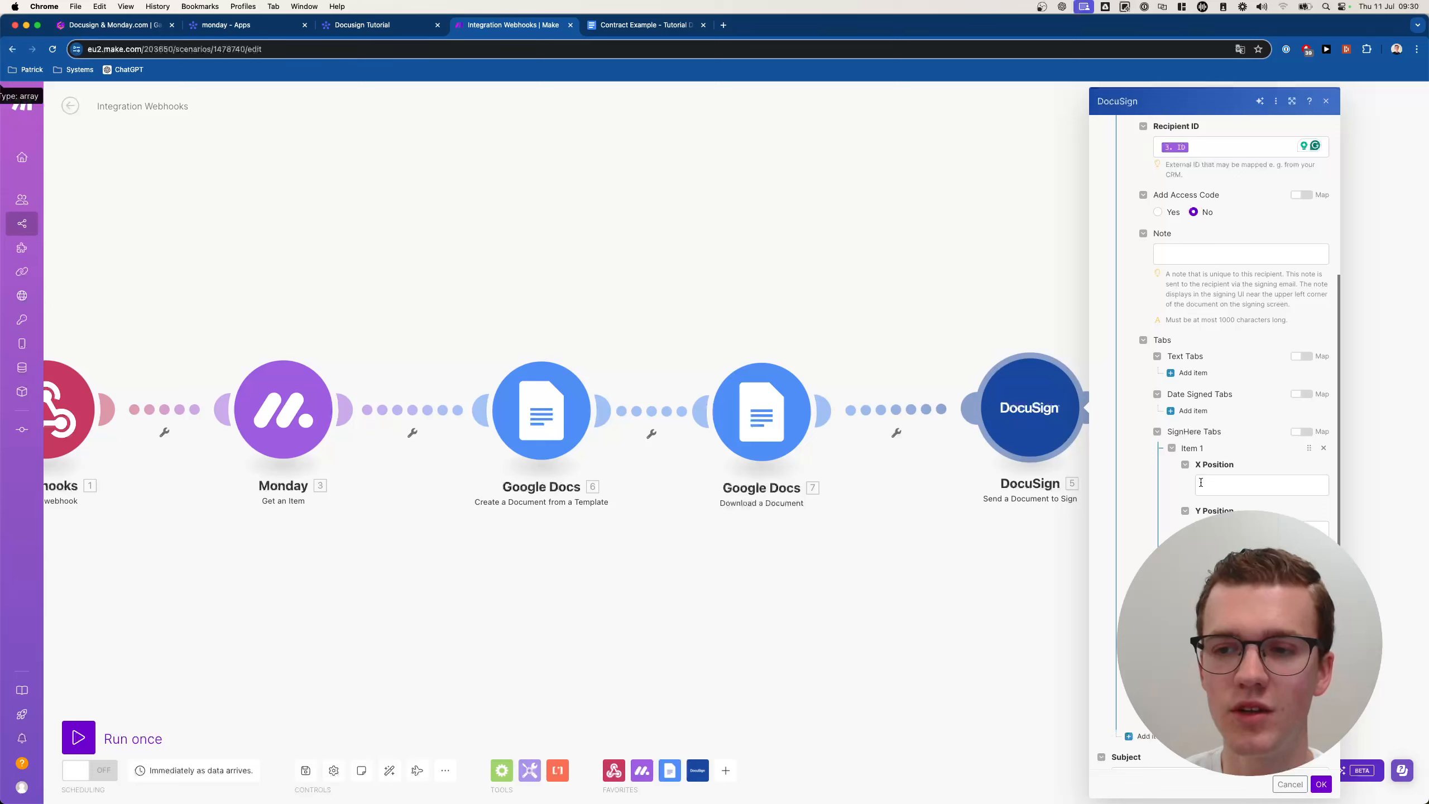
left_click(1200, 482)
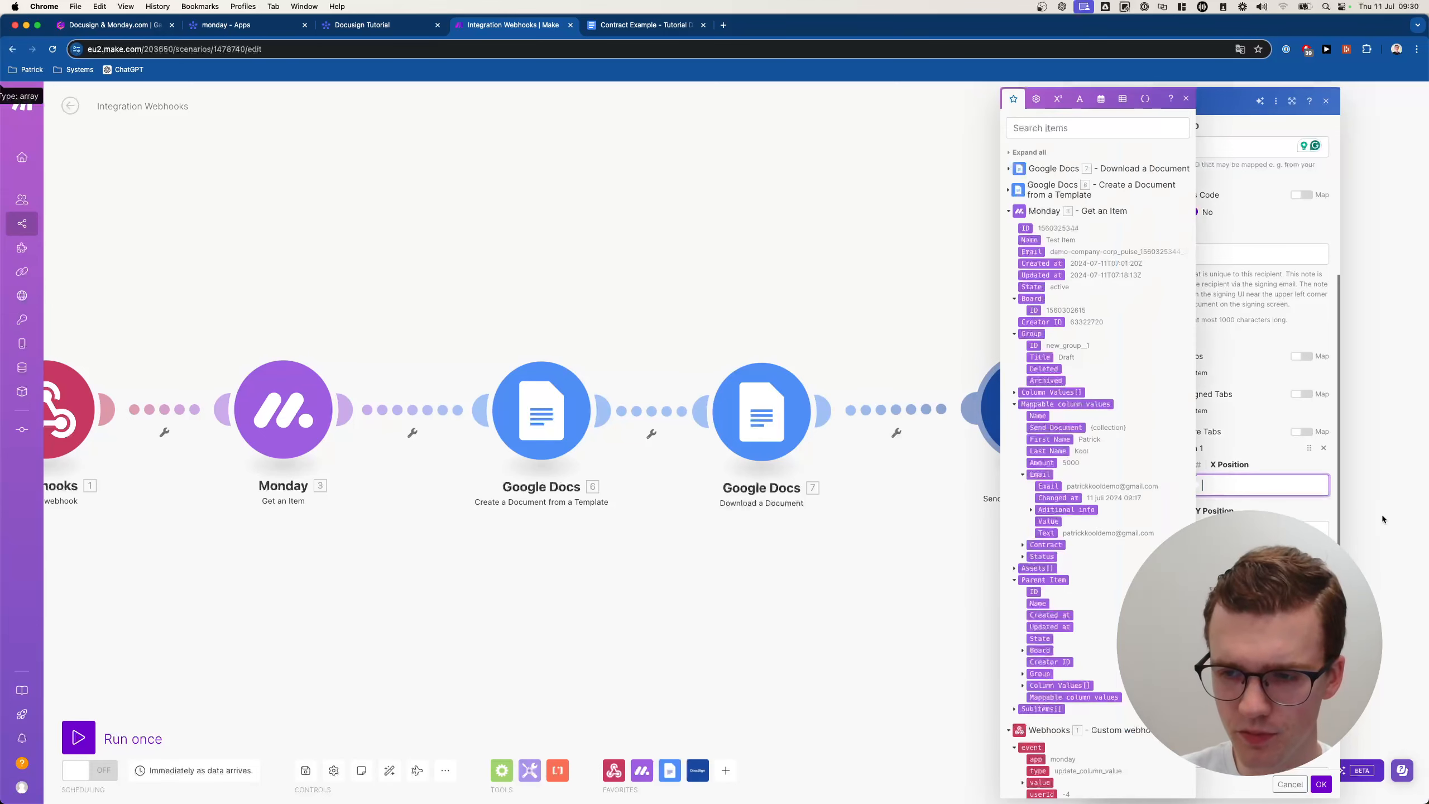
type("50")
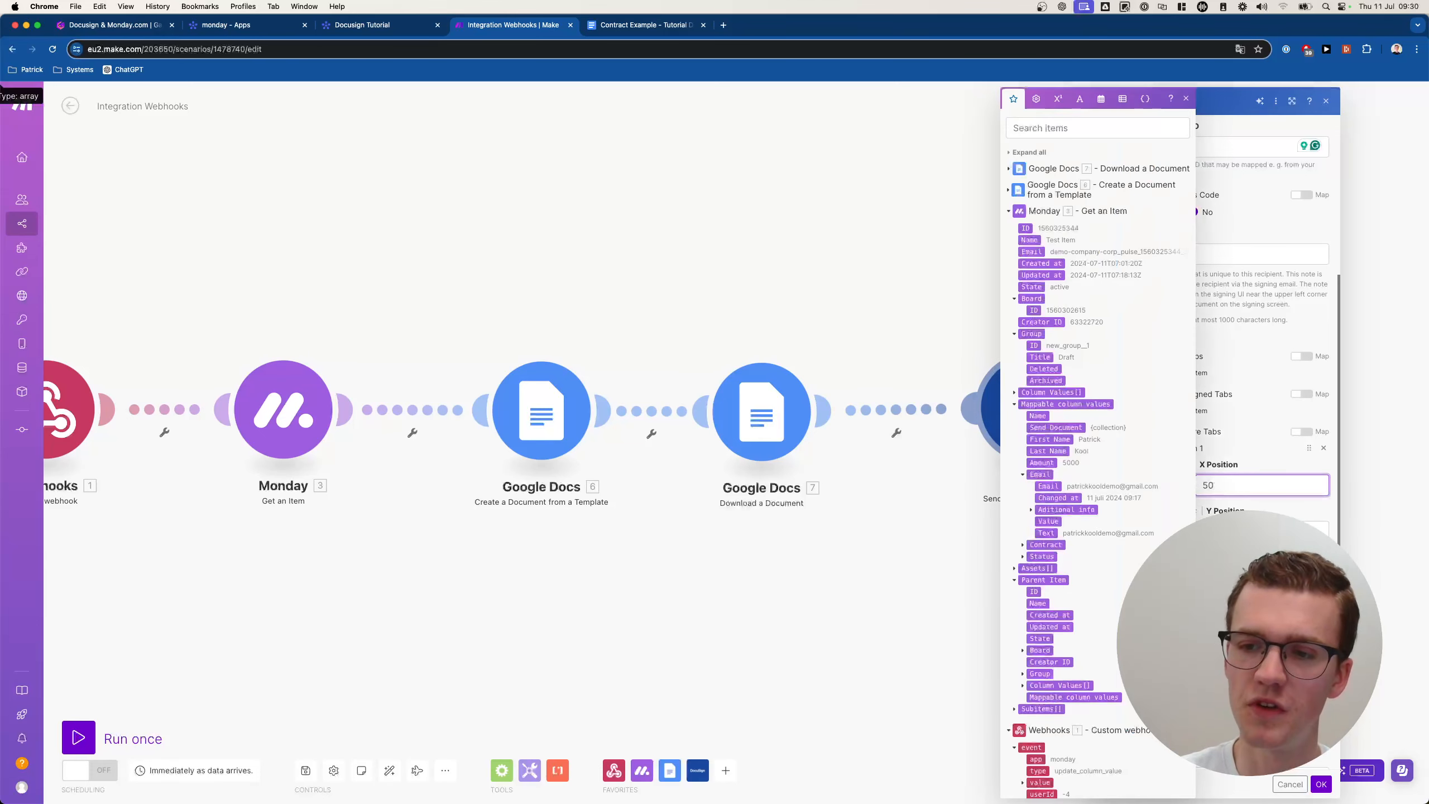
left_click(1287, 498)
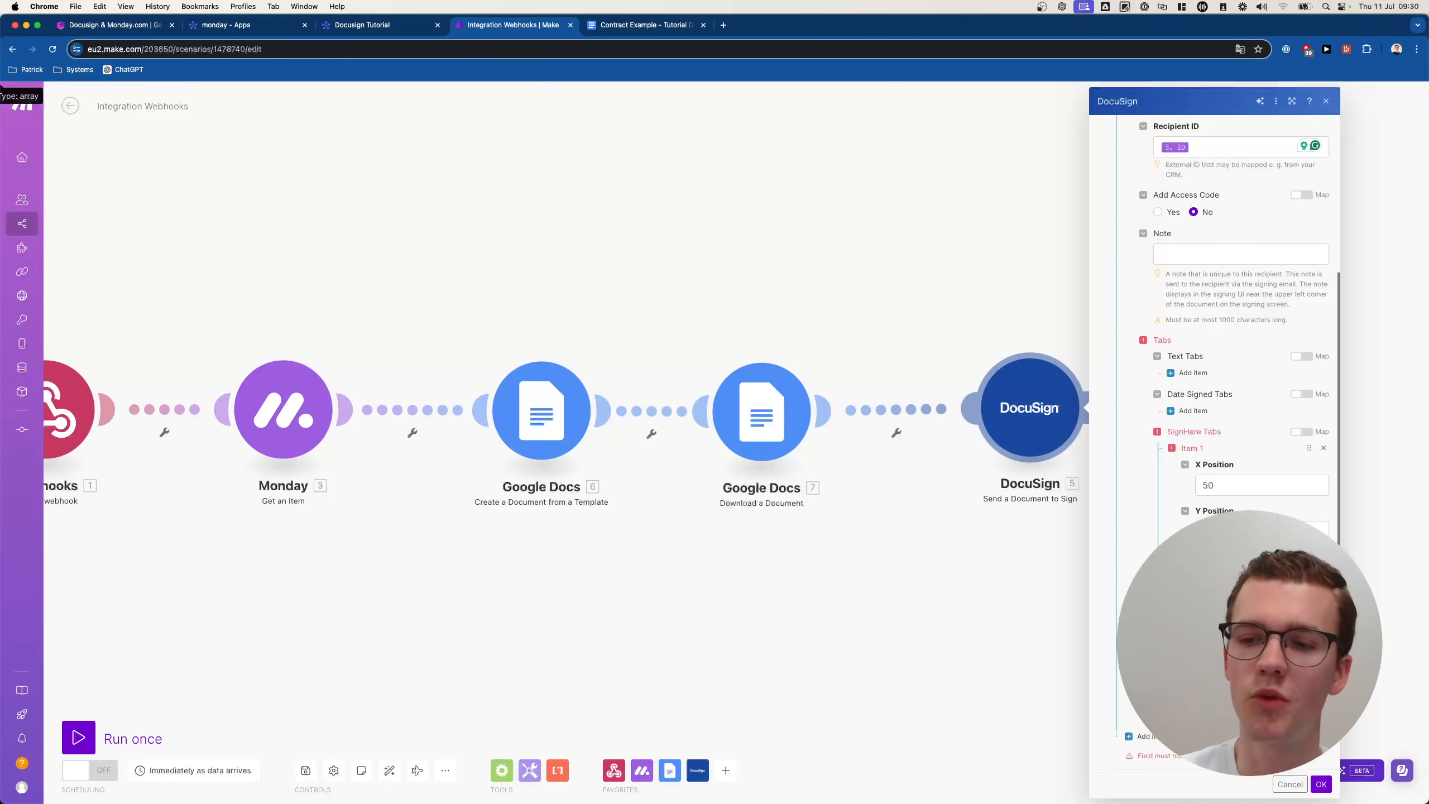
left_click(1263, 578)
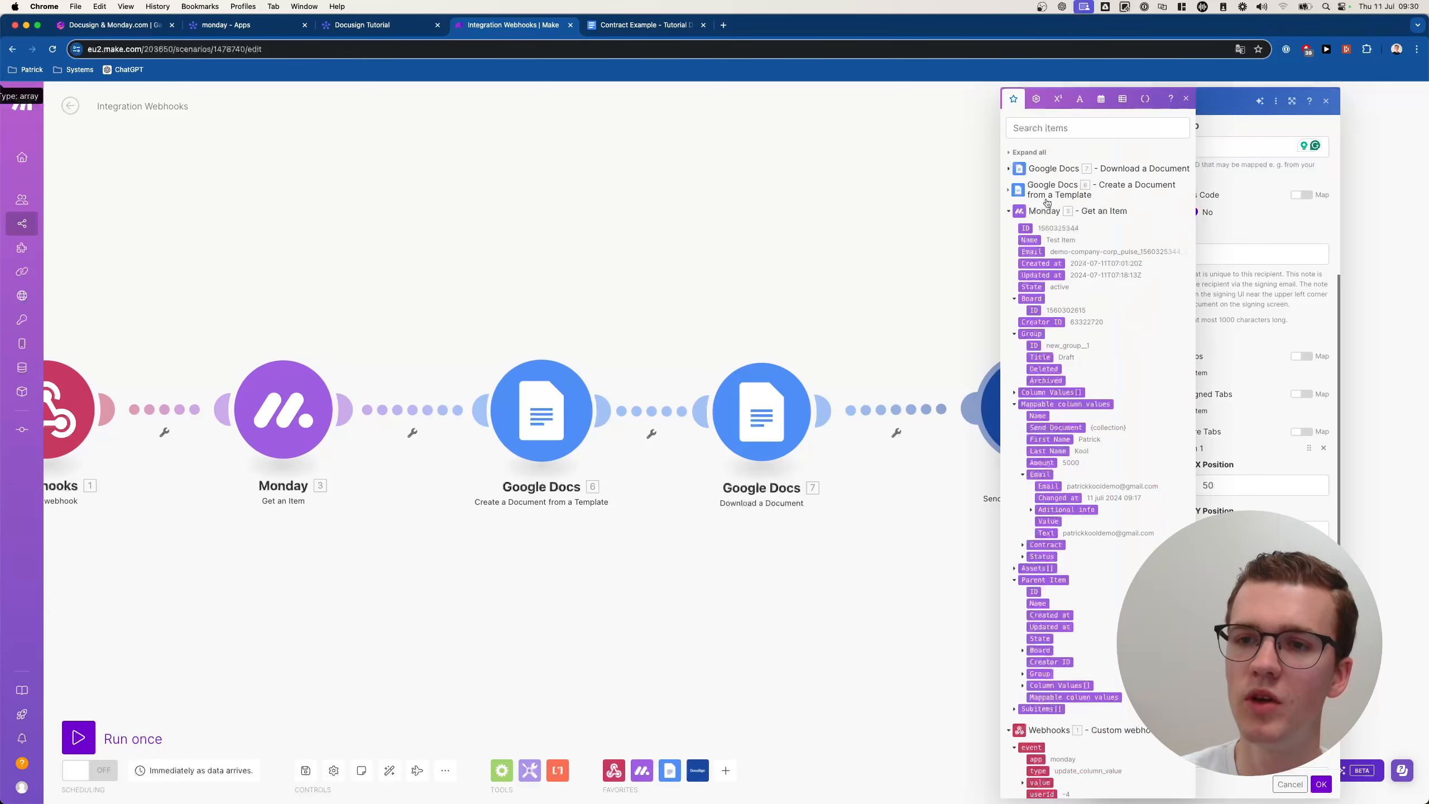
key("Escape")
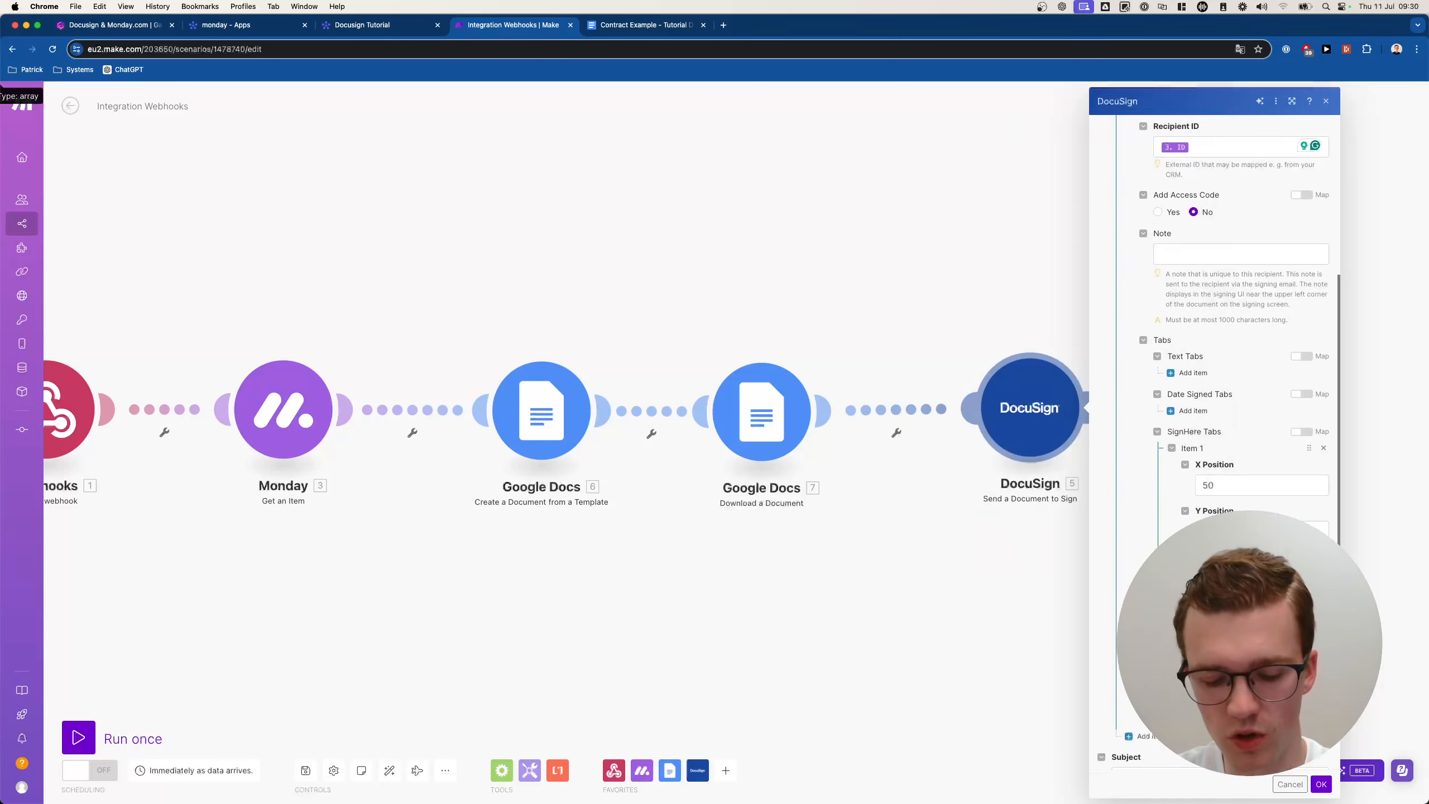
Search Google for 'auto id' in a new private browser window.
key("super+shift+n")
type("auto id")
key("Return")
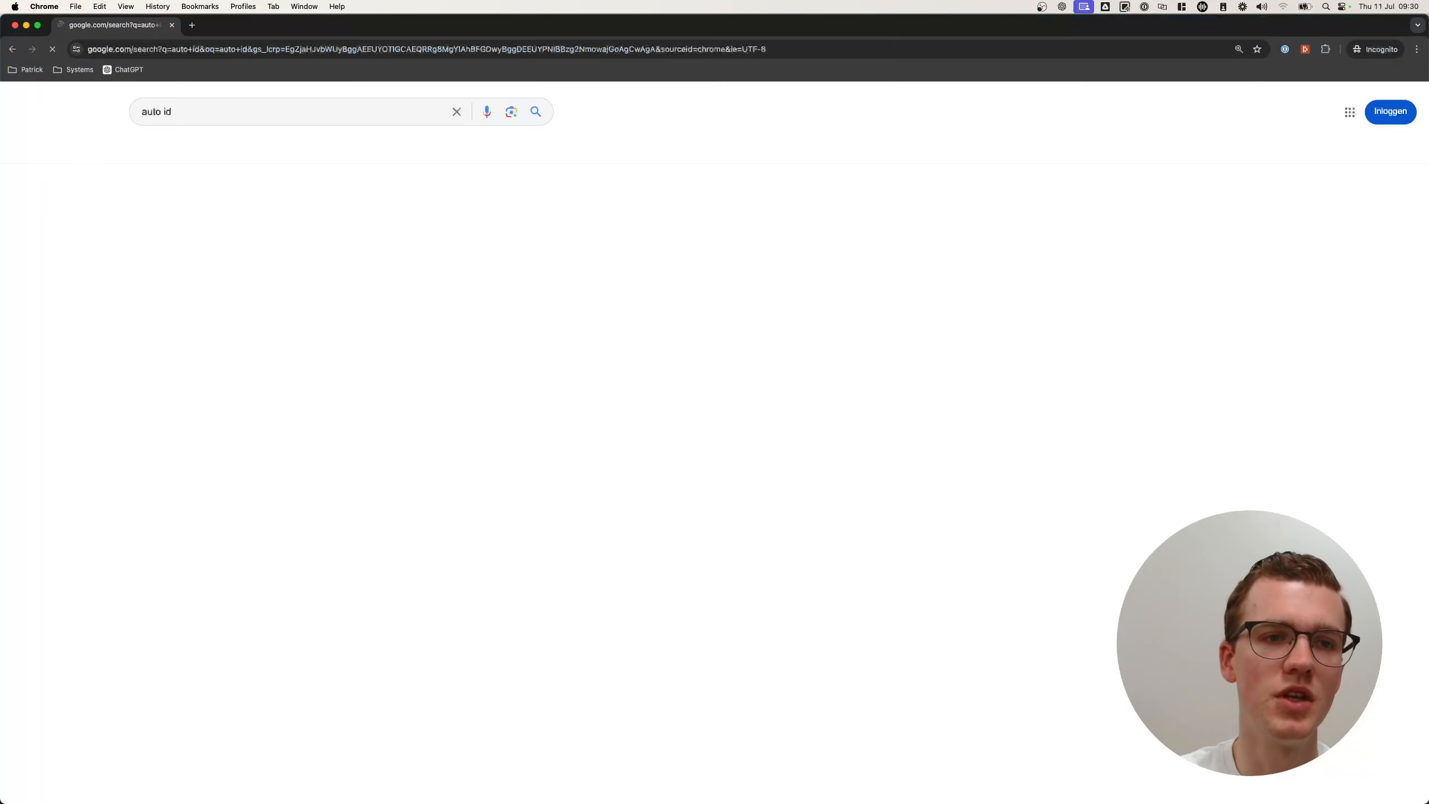
Accept cookies and refine the search to 'auto id monday.com'.
left_click(770, 627)
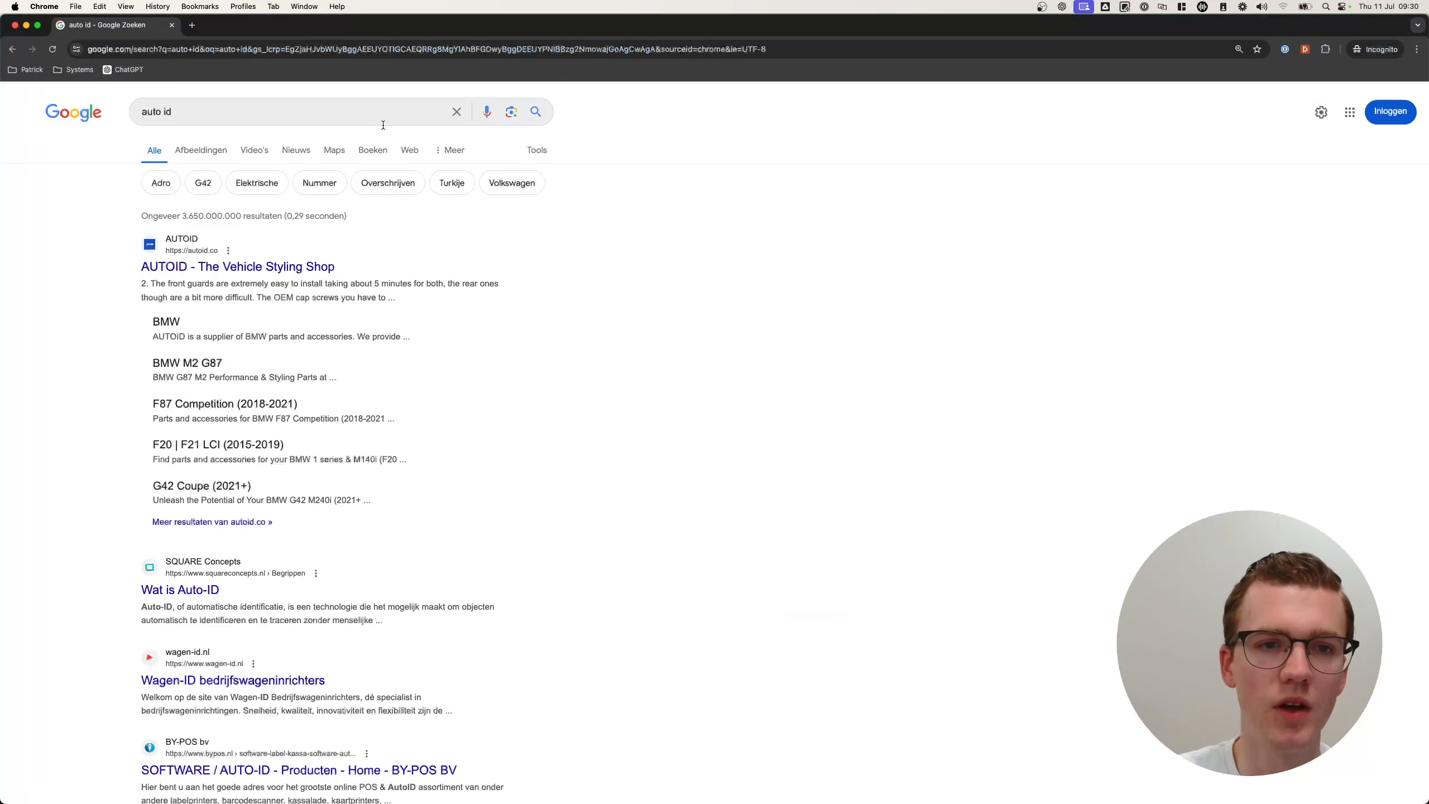
left_click(352, 115)
type("nmo")
key("BackSpace")
key("BackSpace")
key("BackSpace")
type("monday.com")
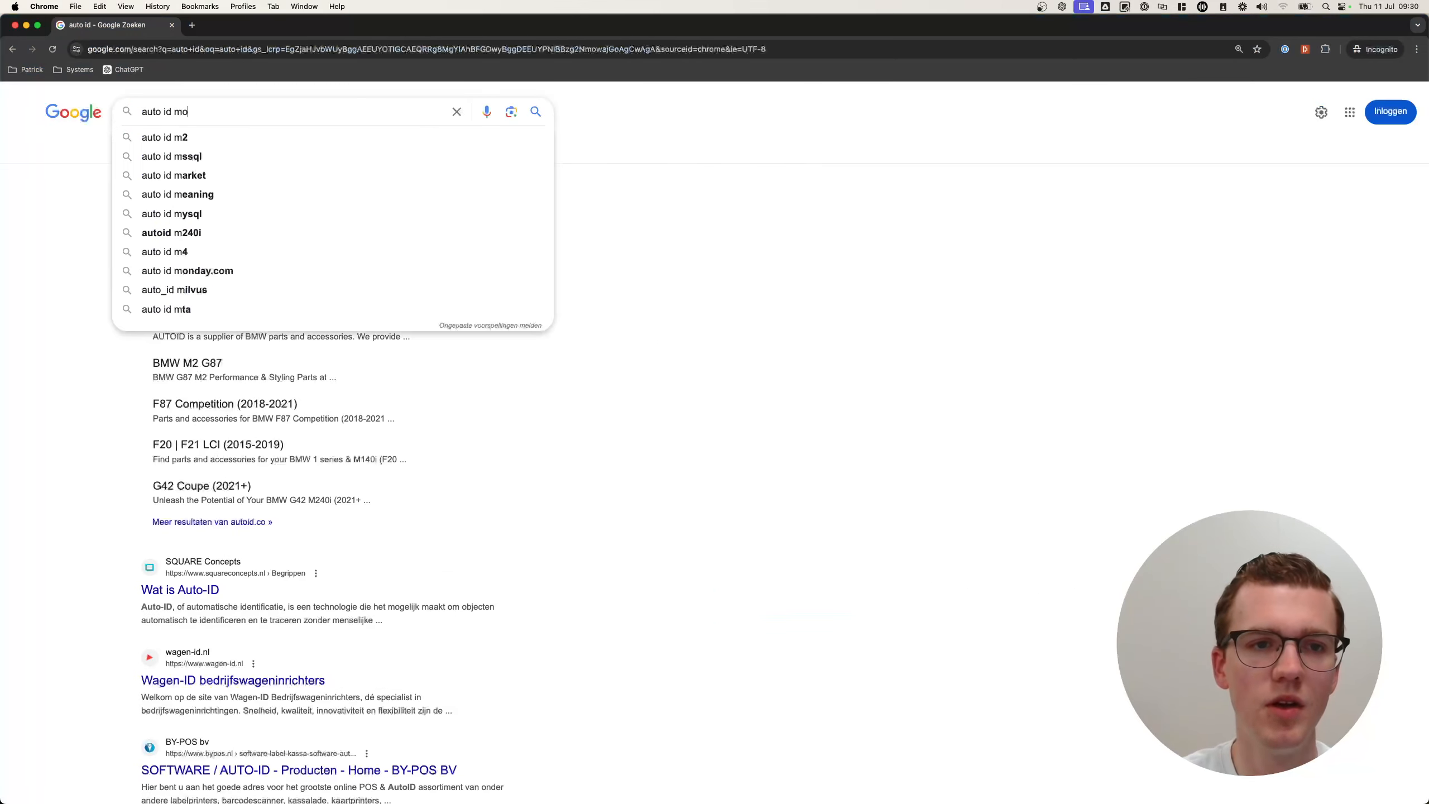
key("Return")
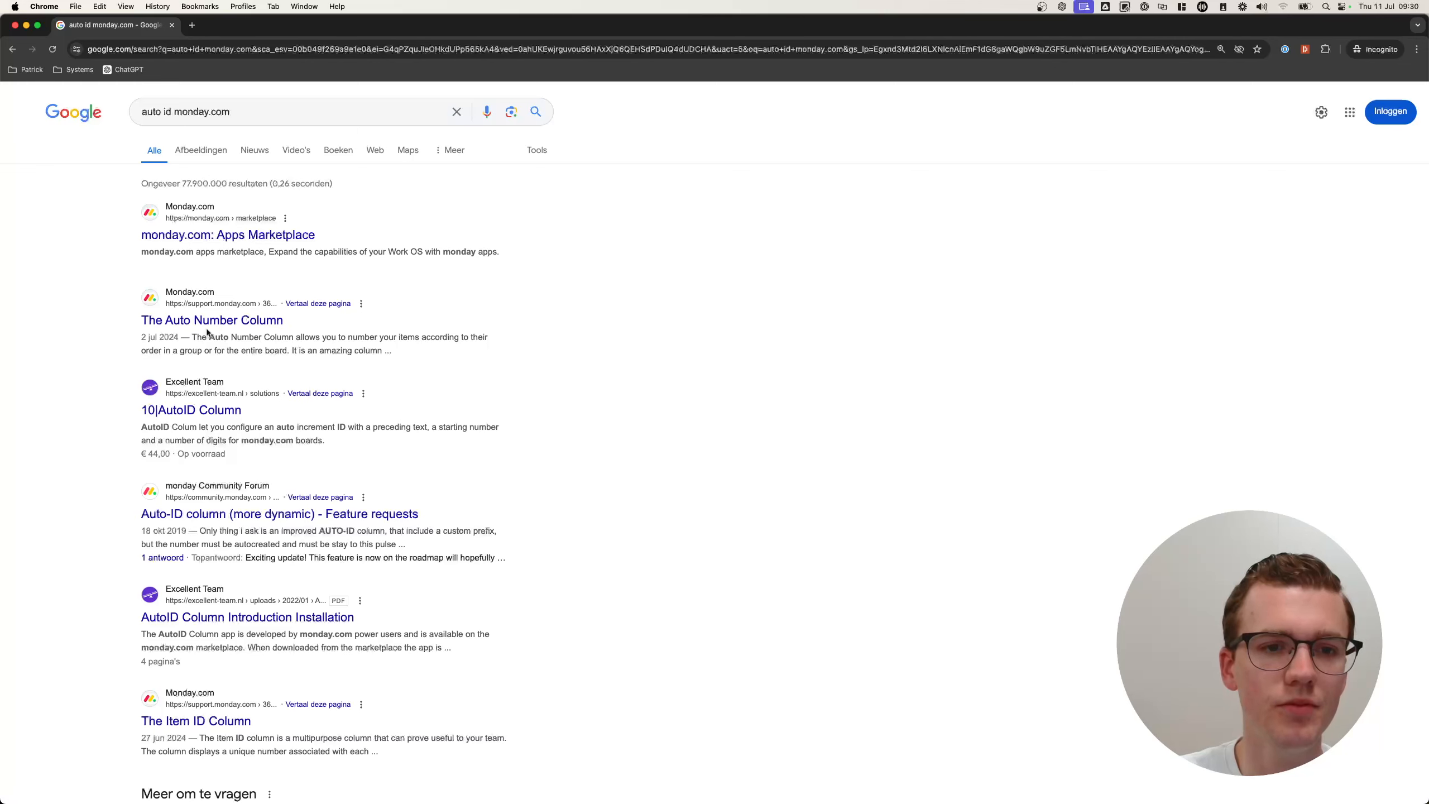
Read the 10|AutoID Column result page, then close the private window.
left_click(188, 411)
scroll(188, 410, "down", 1)
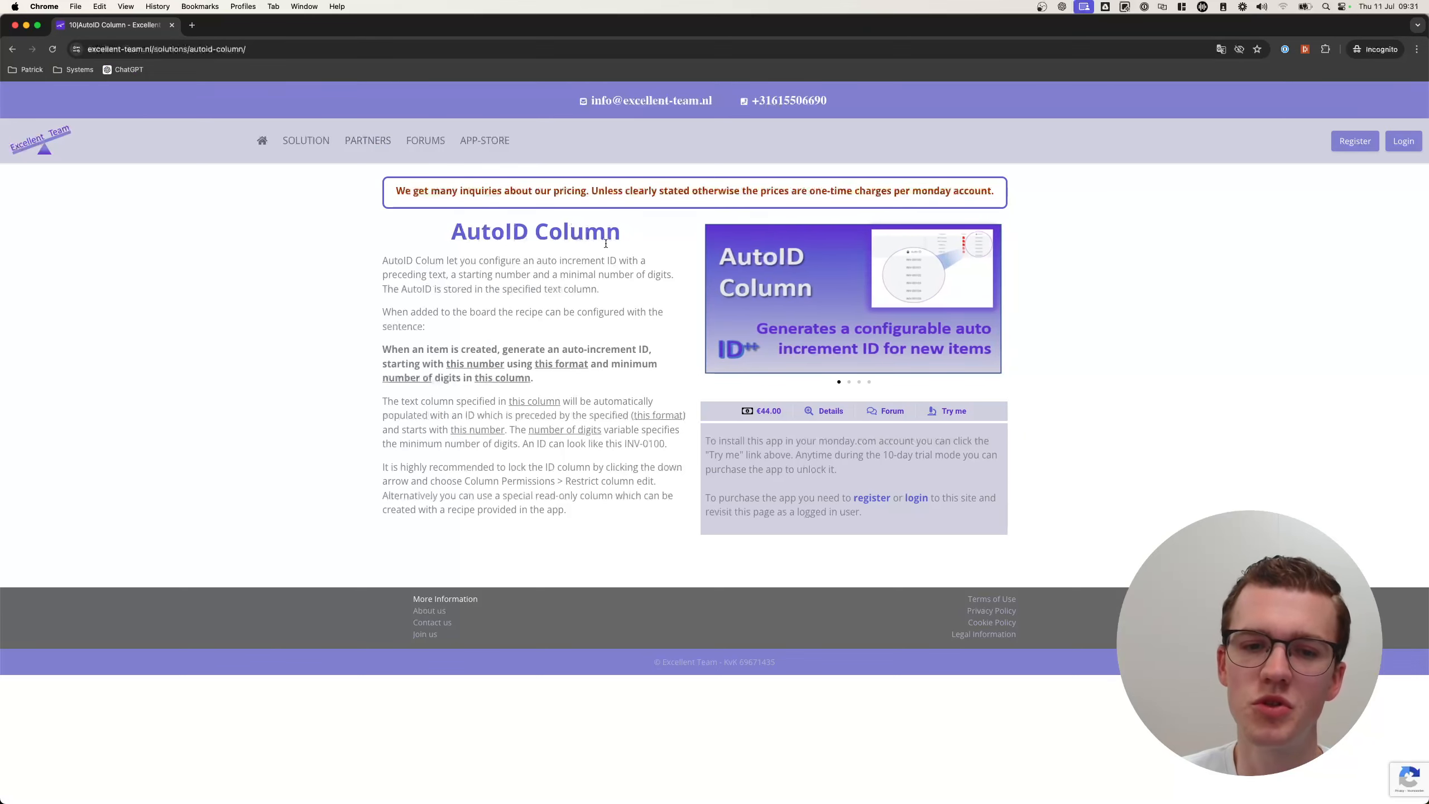
left_click(171, 25)
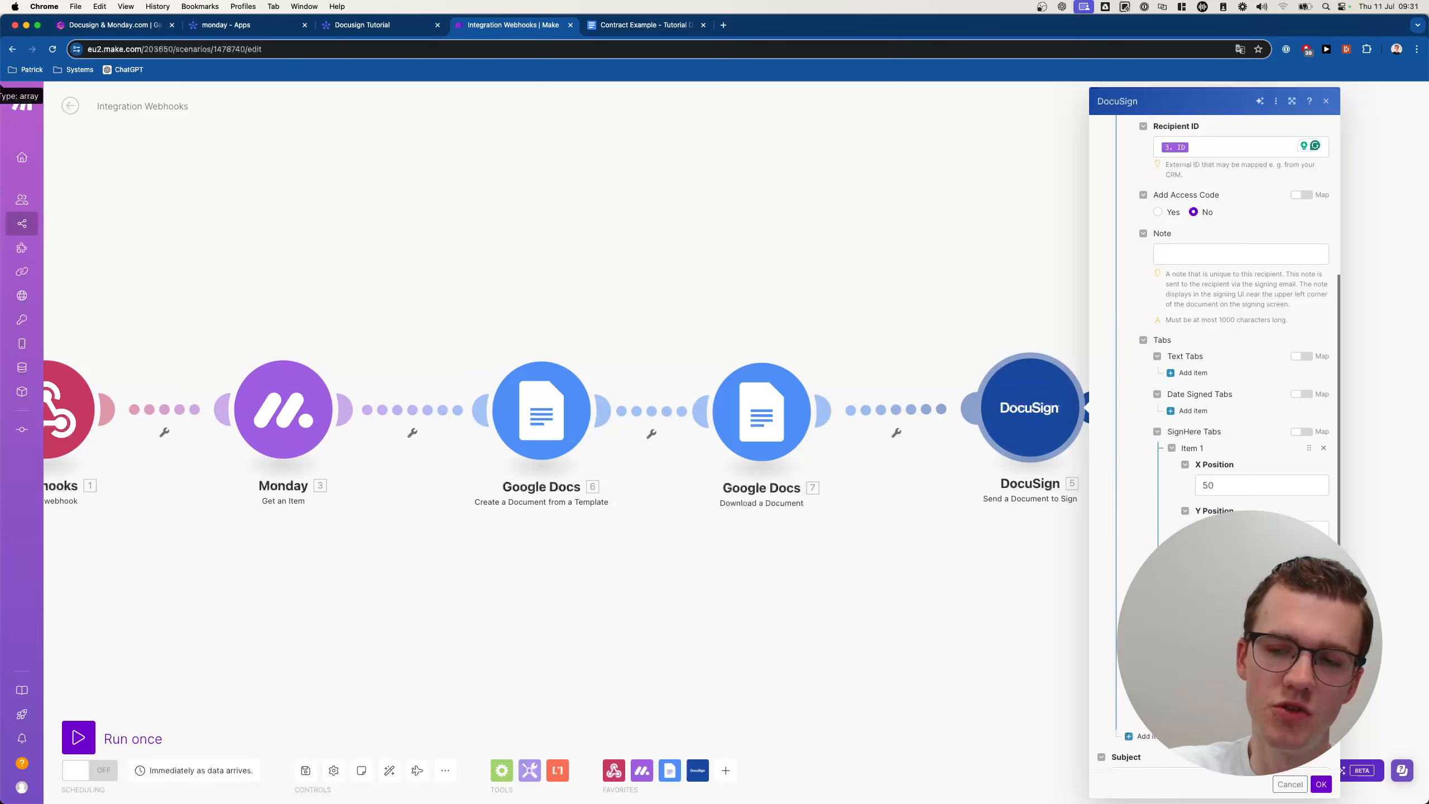
Give the envelope the subject 'Hi, please sign this!' and message 'This is a test message'.
scroll(1215, 394, "down", 5)
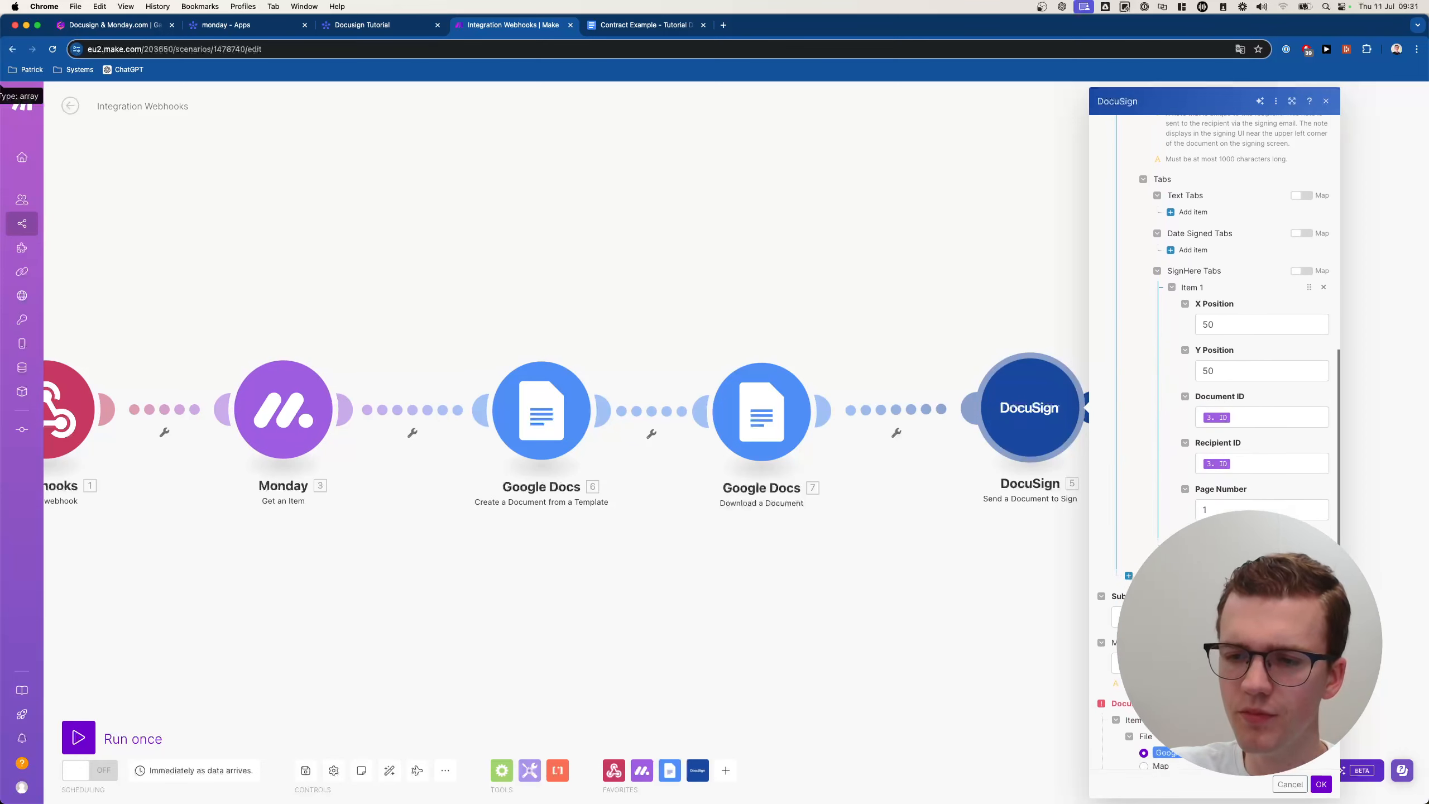
left_click(1210, 581)
type("Hi,")
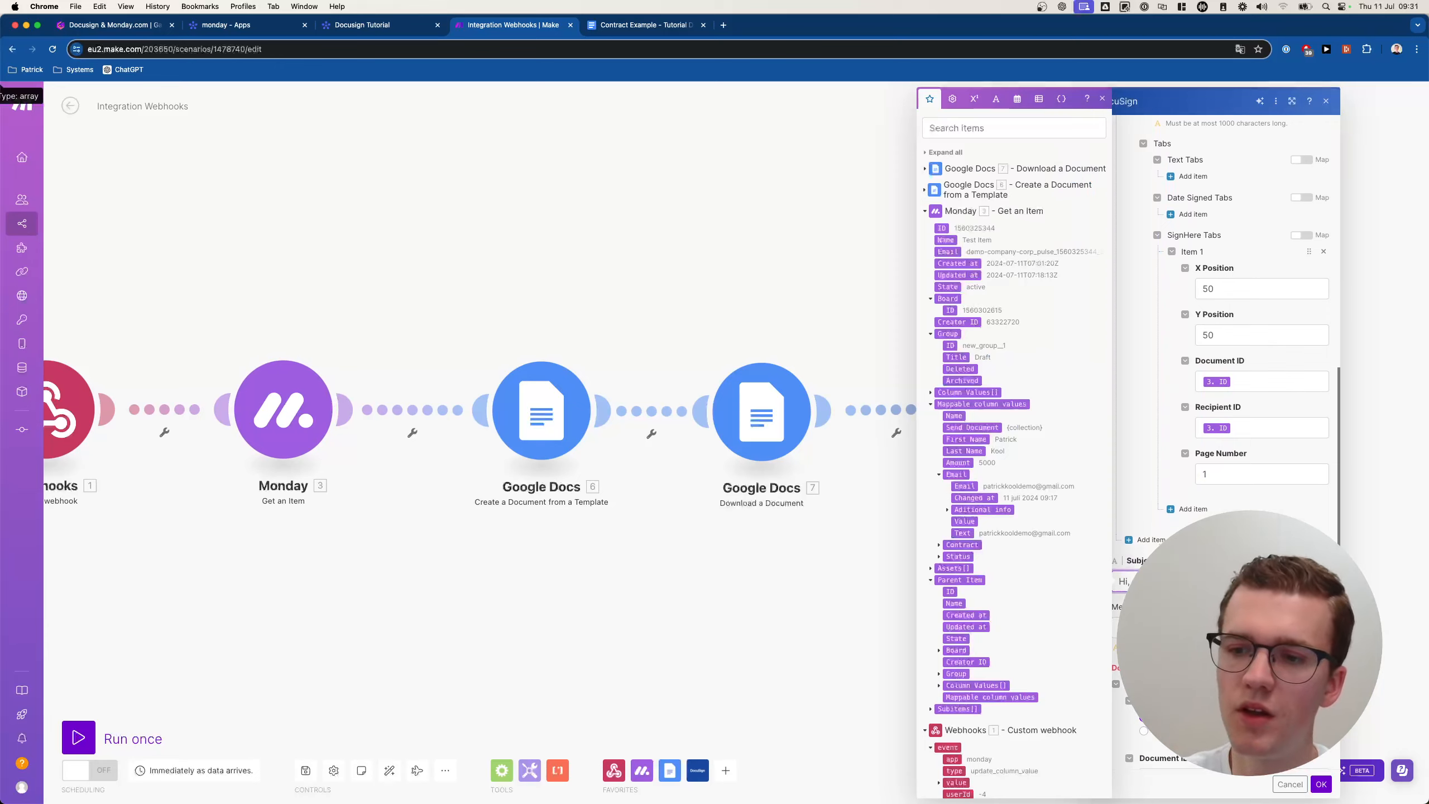
left_click(1232, 527)
scroll(1232, 526, "up", 5)
scroll(1142, 238, "up", 10)
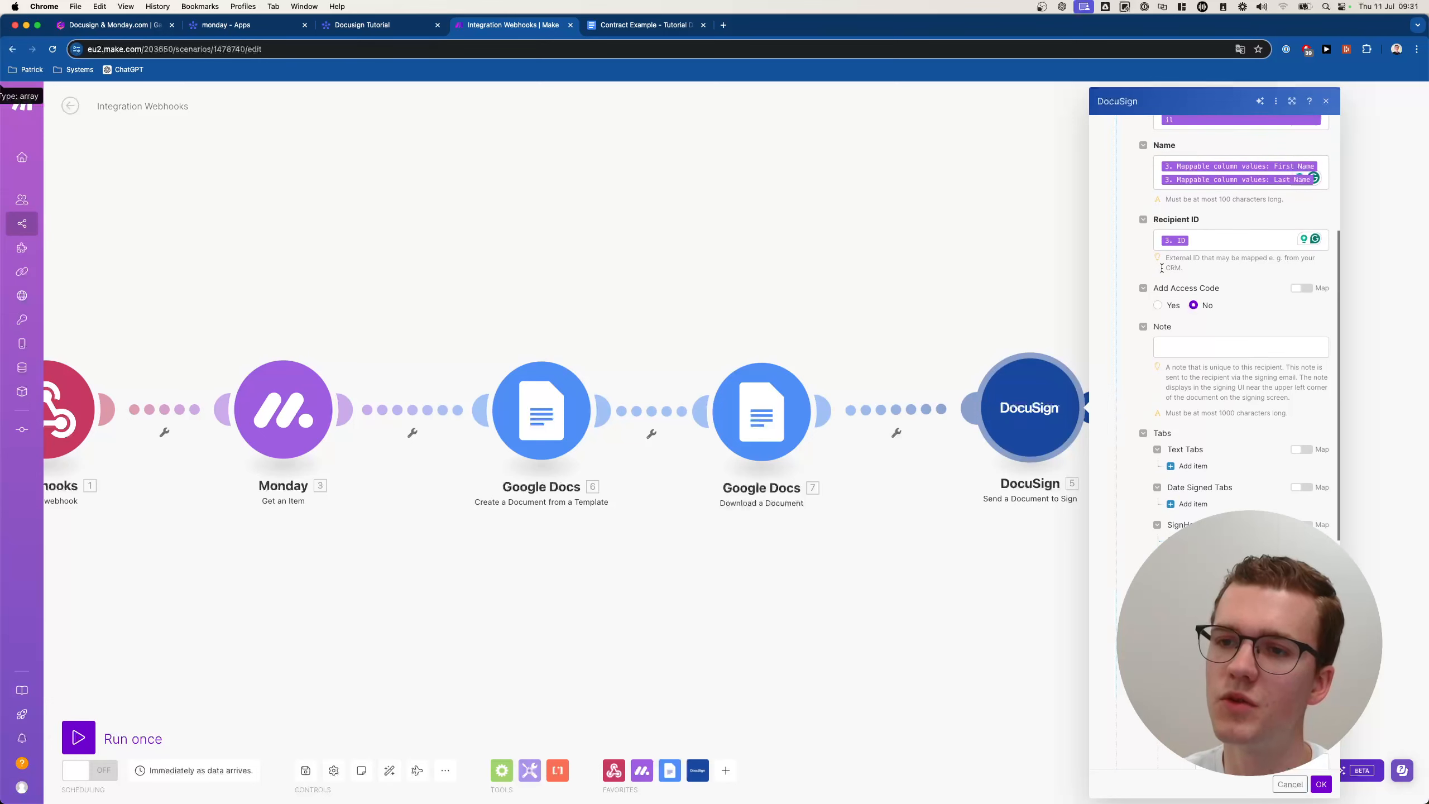
scroll(1142, 238, "down", 15)
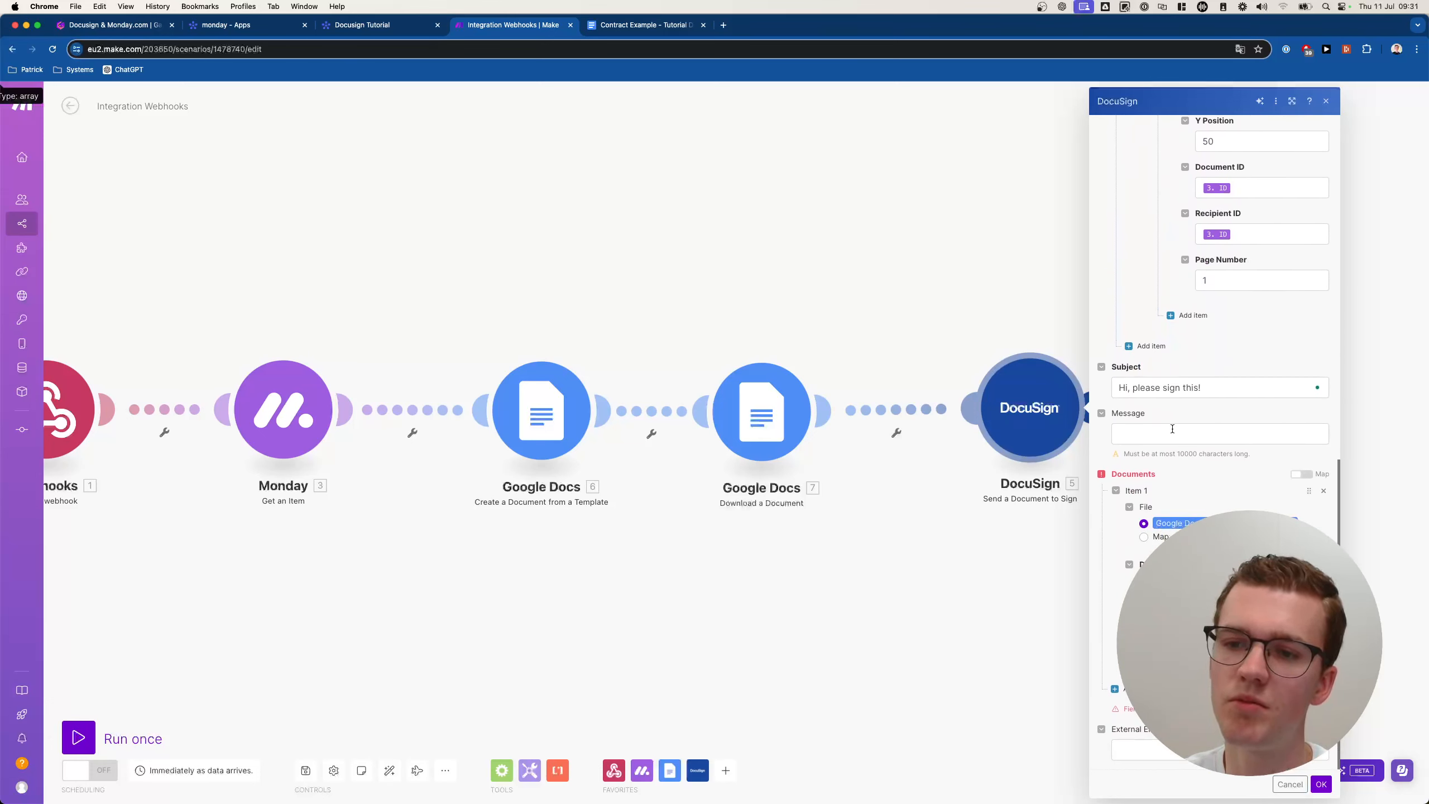
left_click(1173, 429)
type("This is a test mes")
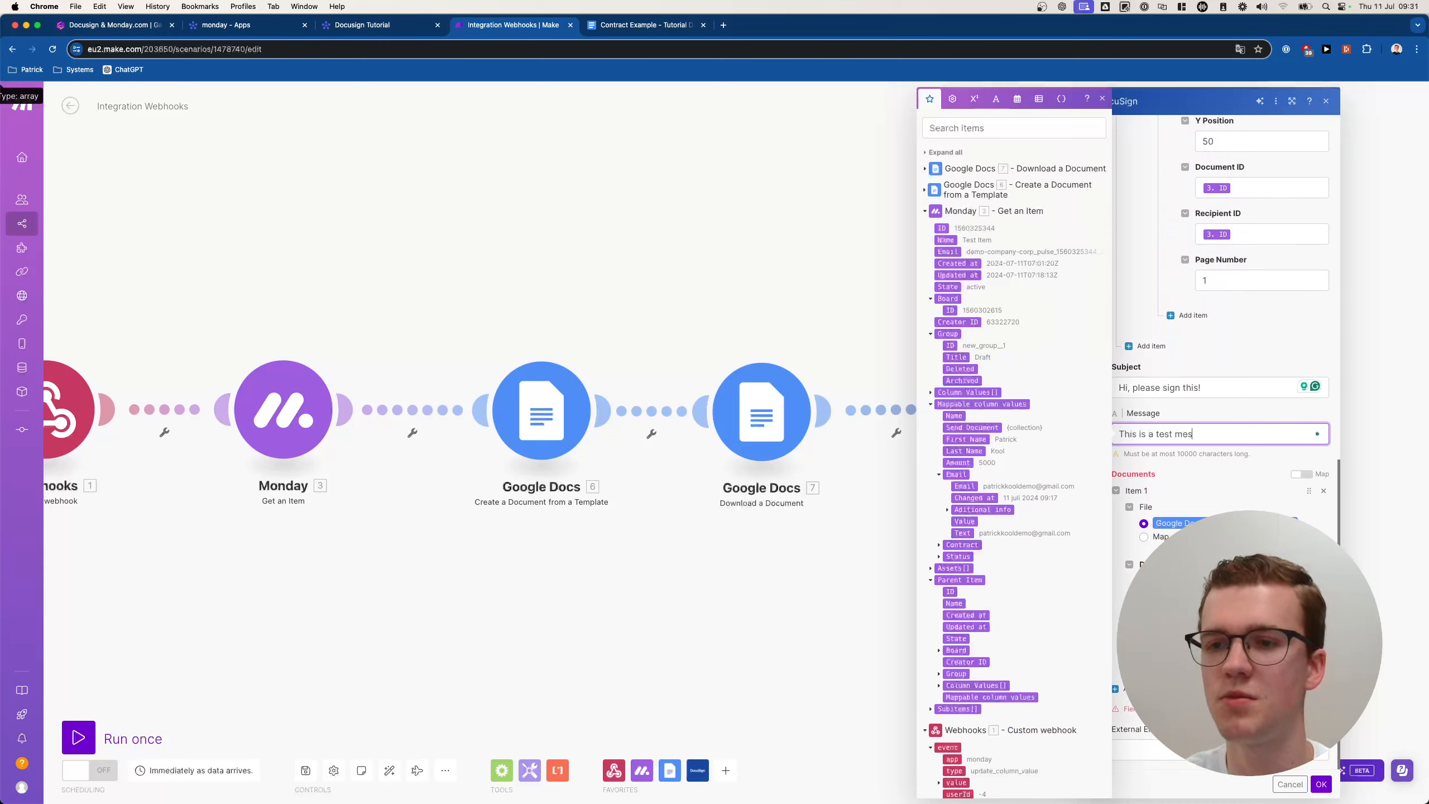
type("sage")
left_click(1194, 483)
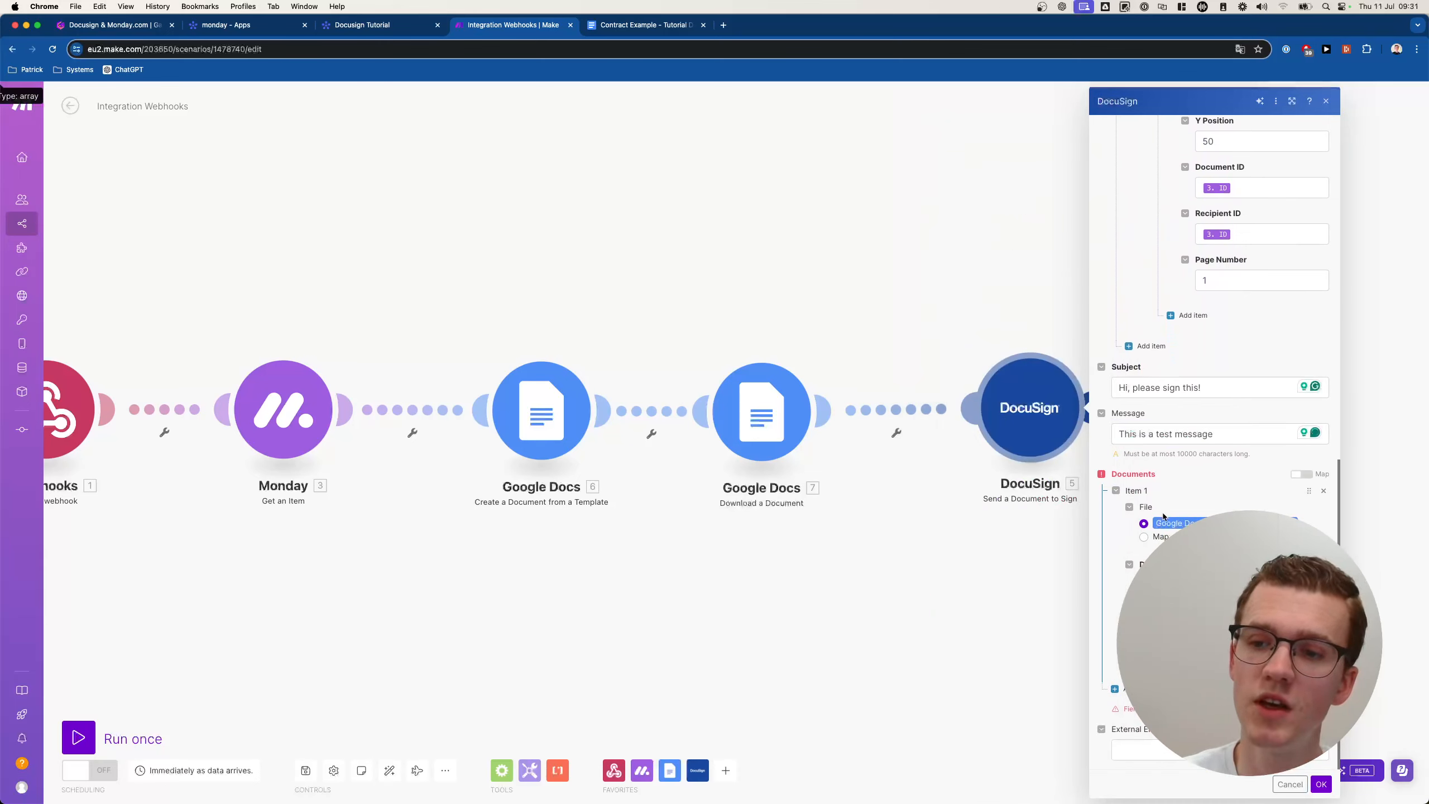
Check the Document ID mapping and document file field, then save the DocuSign module.
scroll(1266, 282, "up", 3)
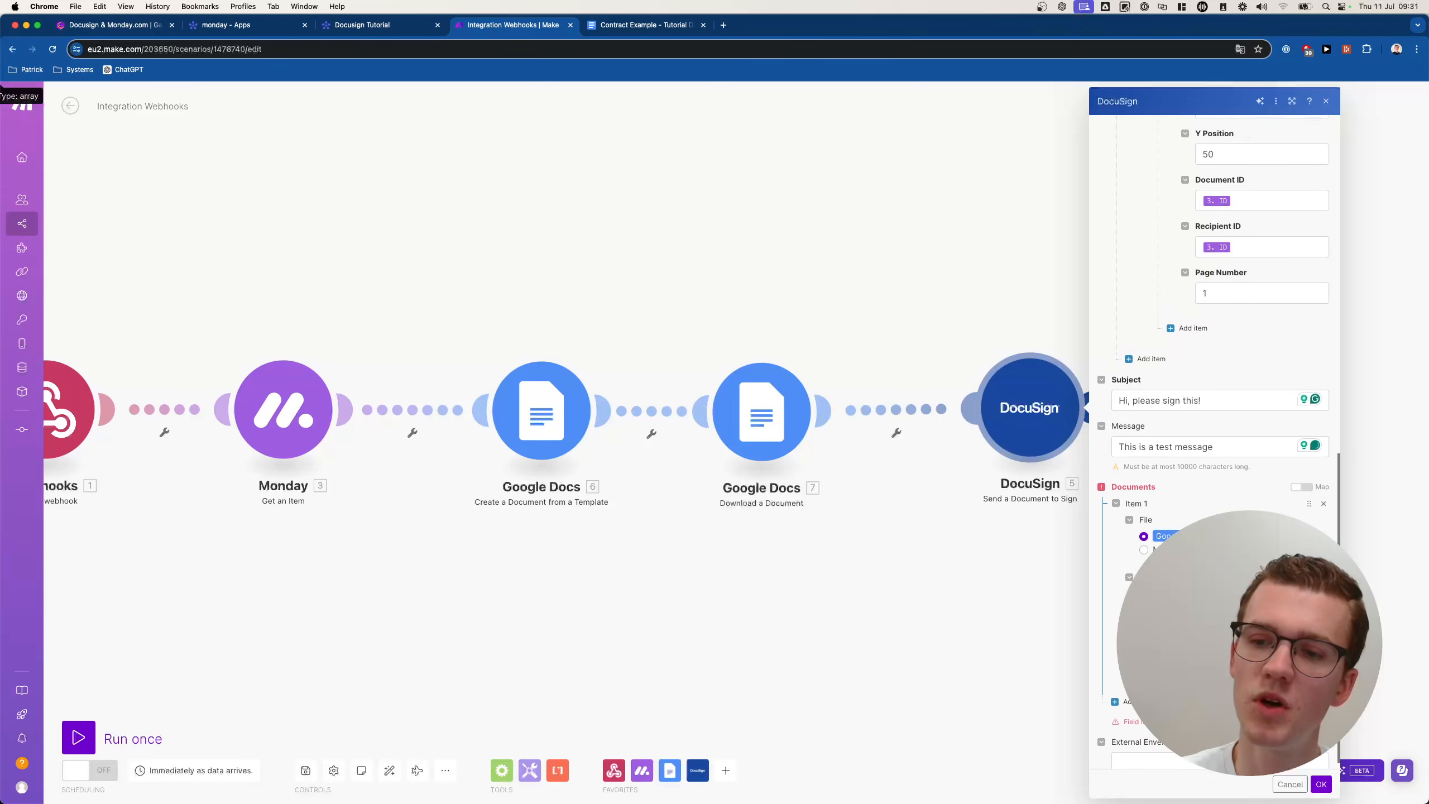
left_click(1227, 248)
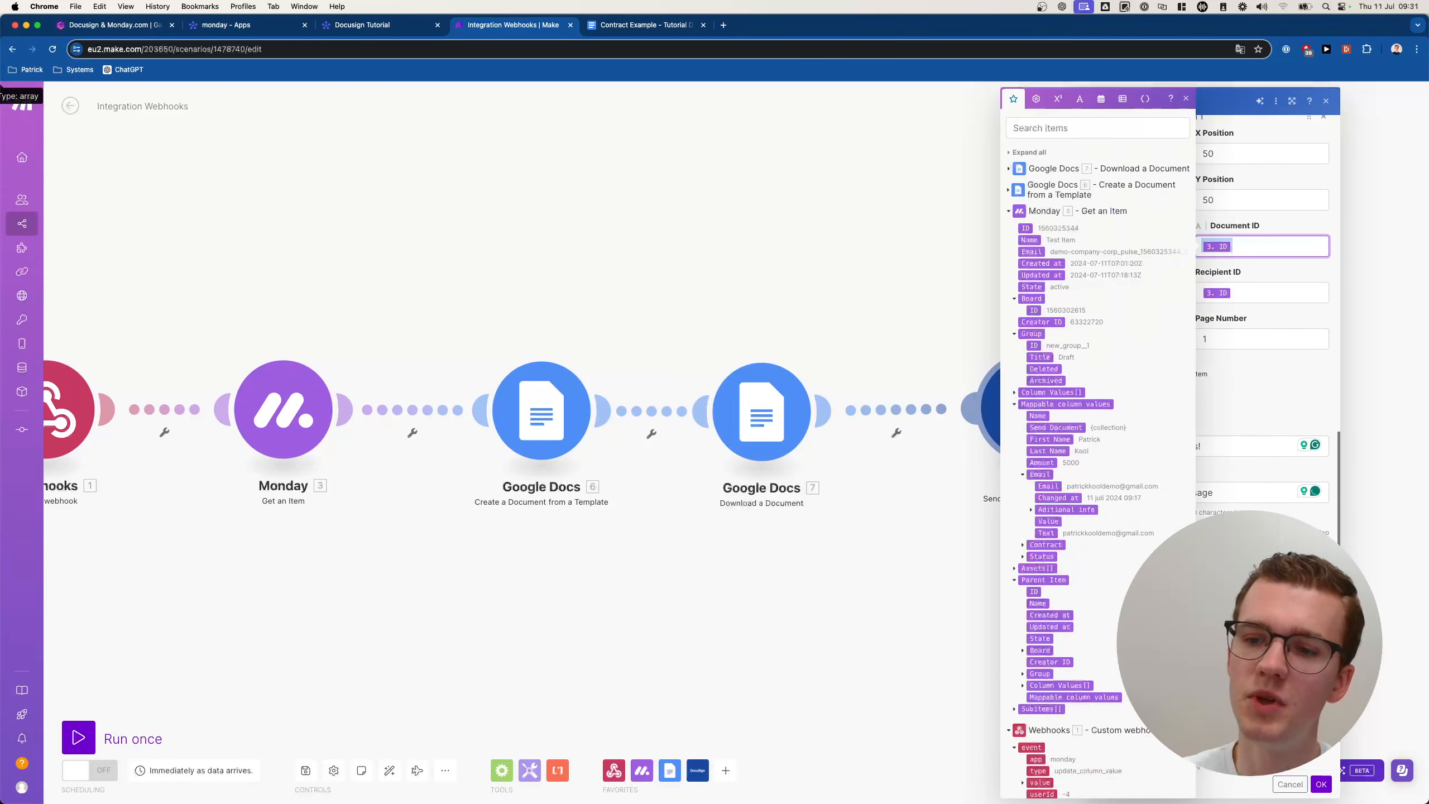
left_click(1227, 713)
left_click(1216, 688)
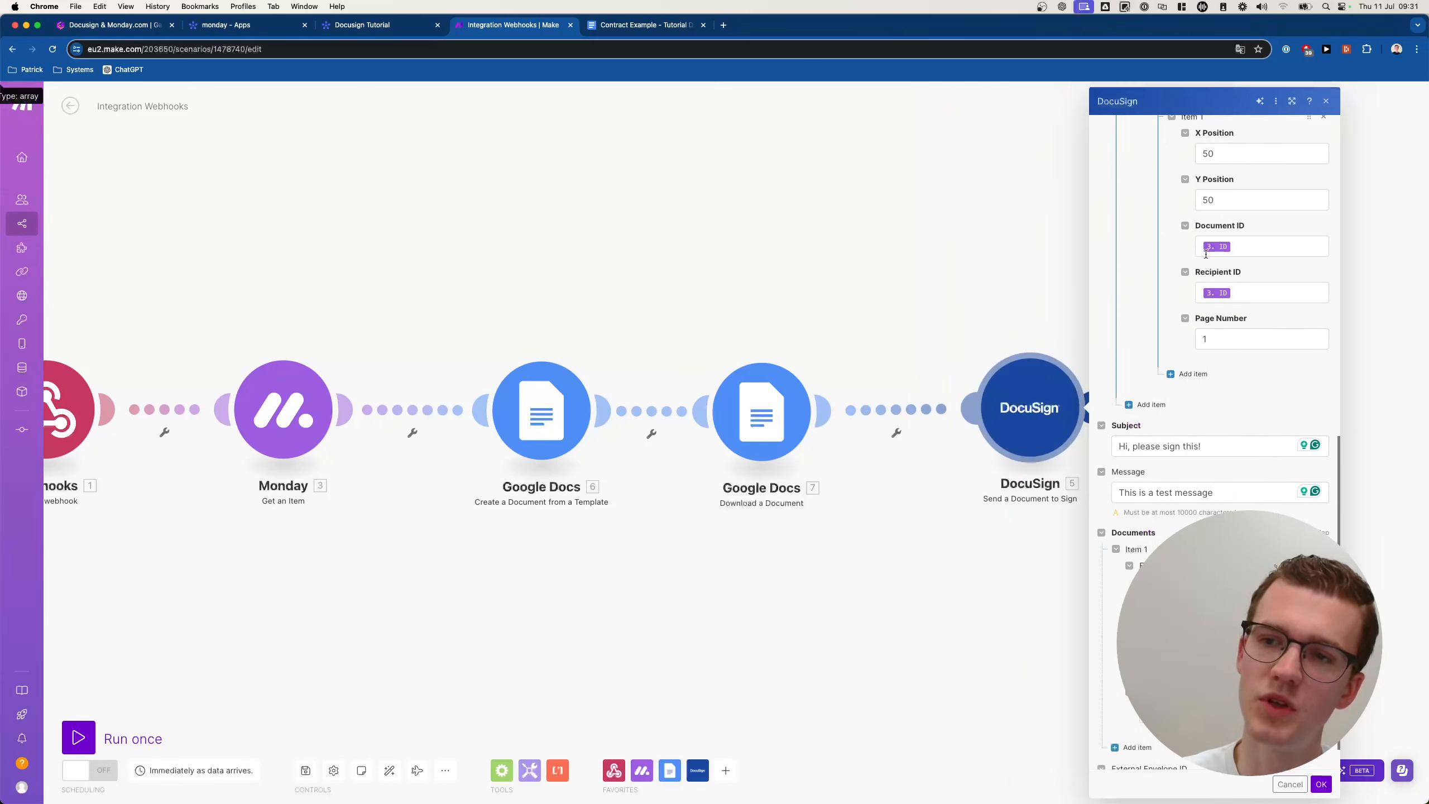
scroll(1215, 394, "down", 1)
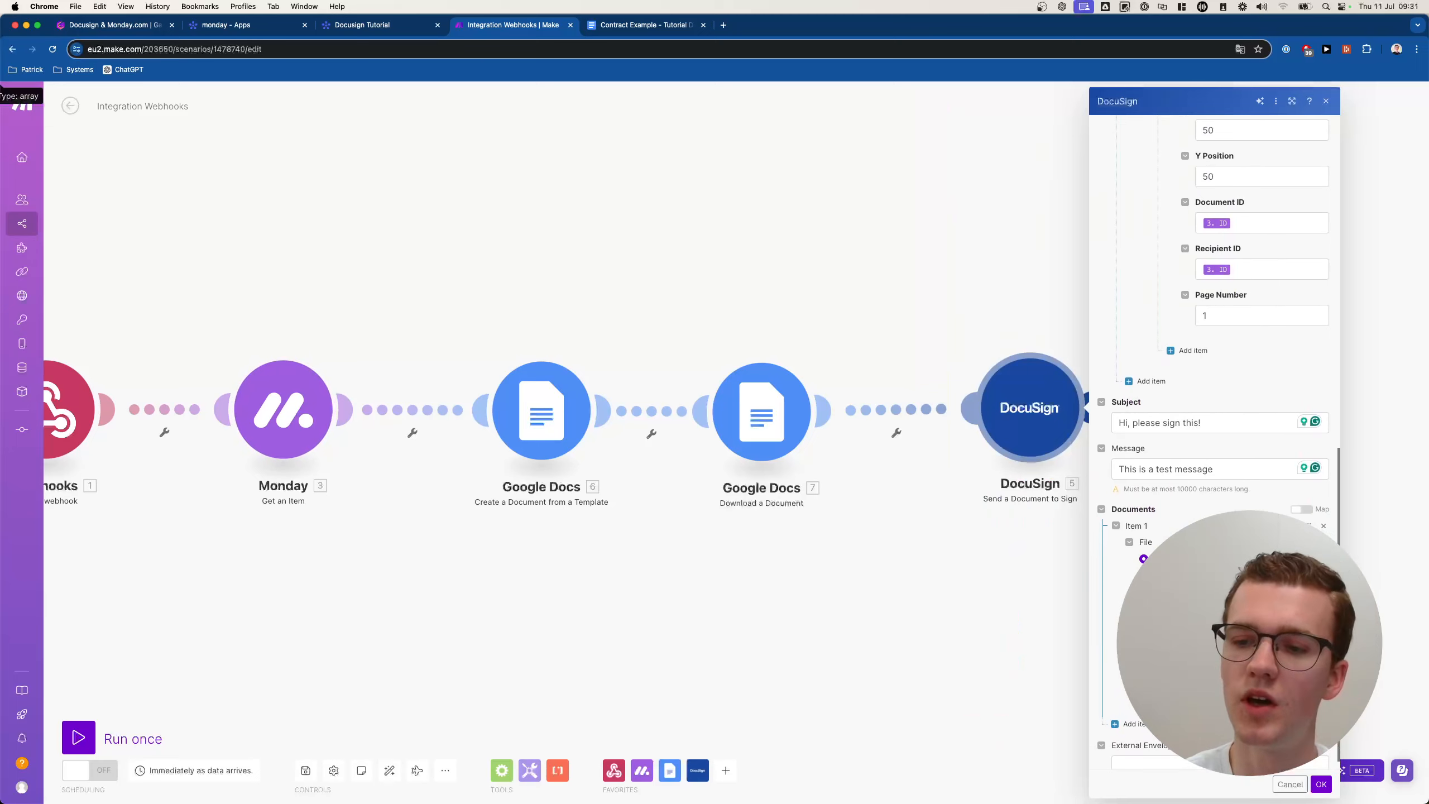
scroll(1215, 394, "down", 1)
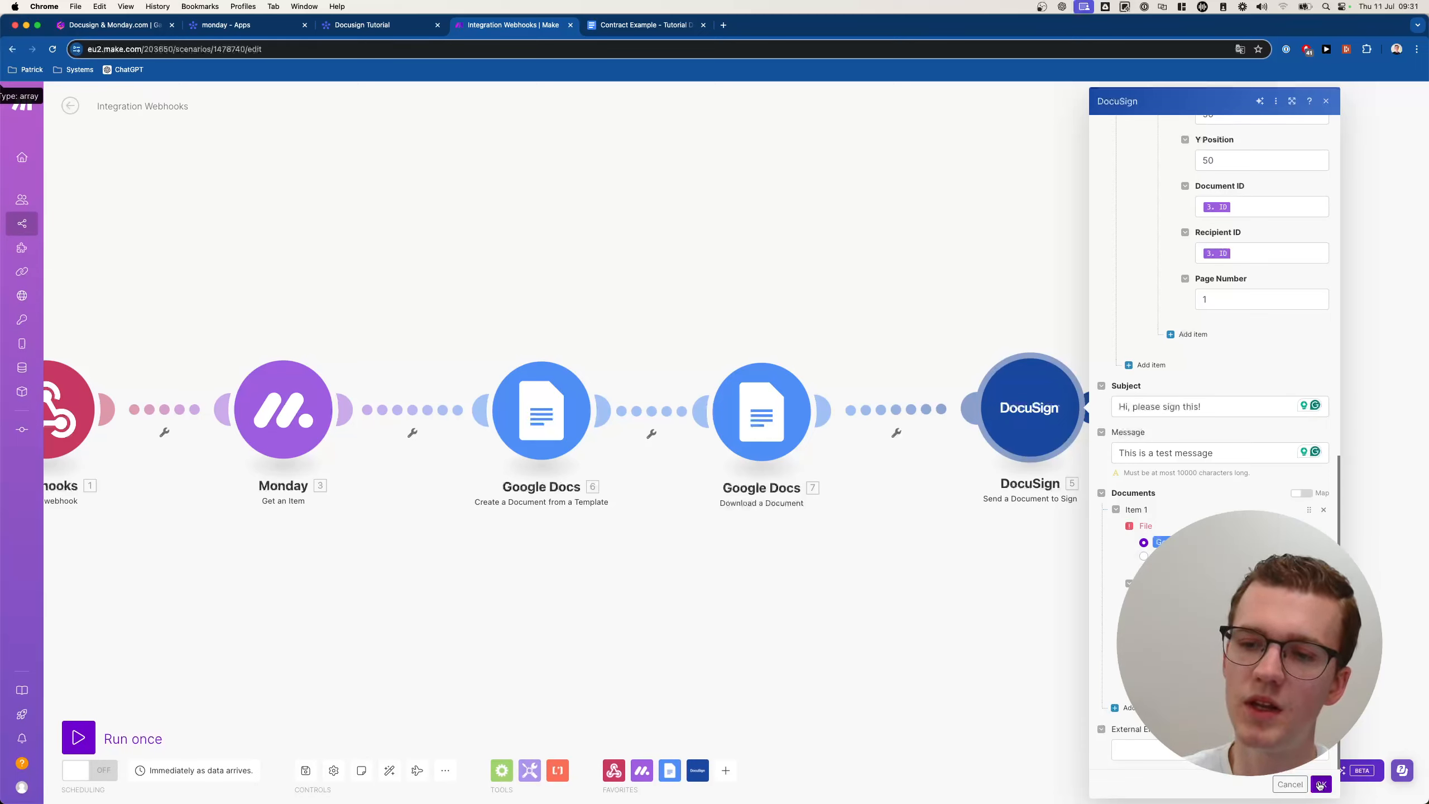
left_click(1320, 784)
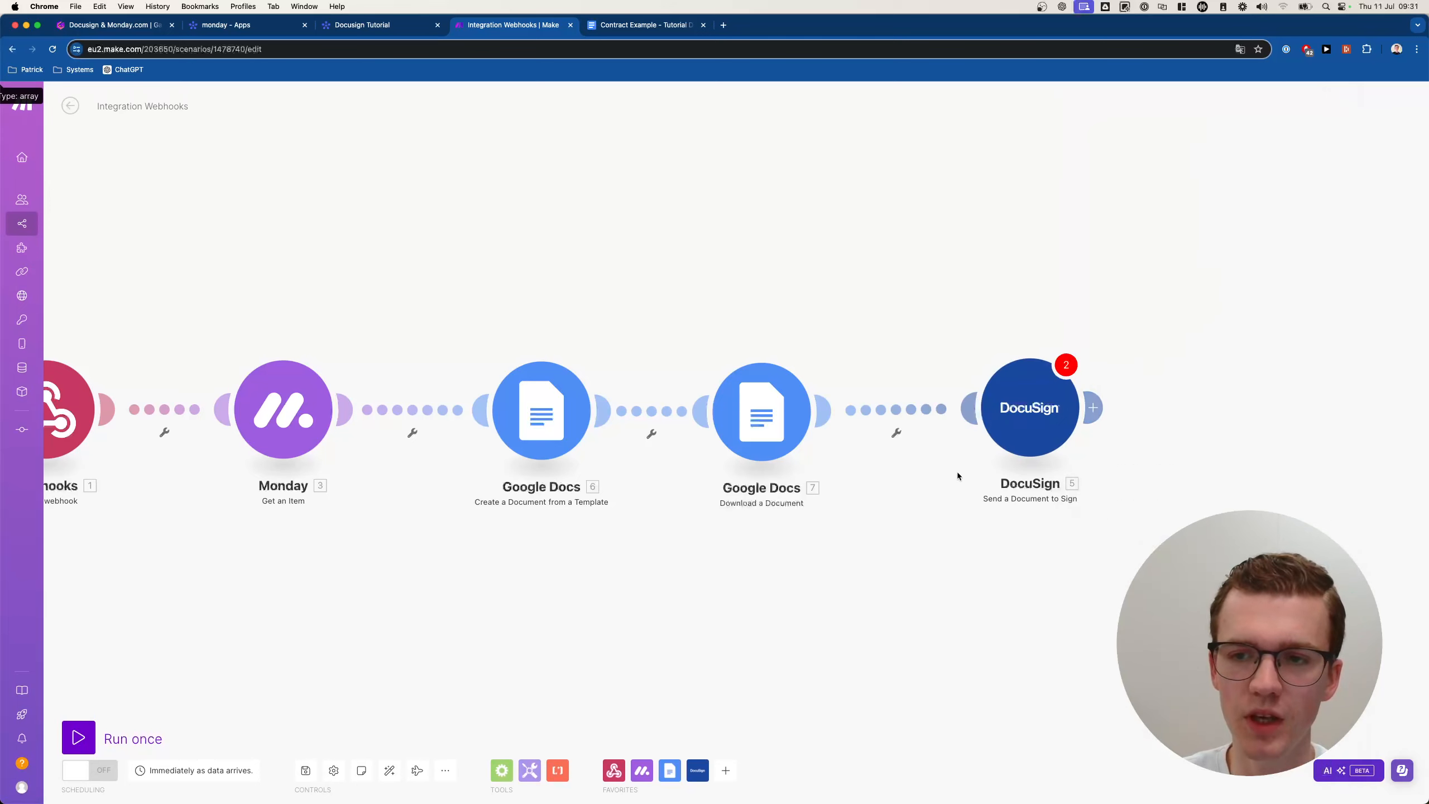
Save the DocuSign scenario and Run once so it waits for webhook data.
left_click(1024, 416)
scroll(1221, 503, "down", 10)
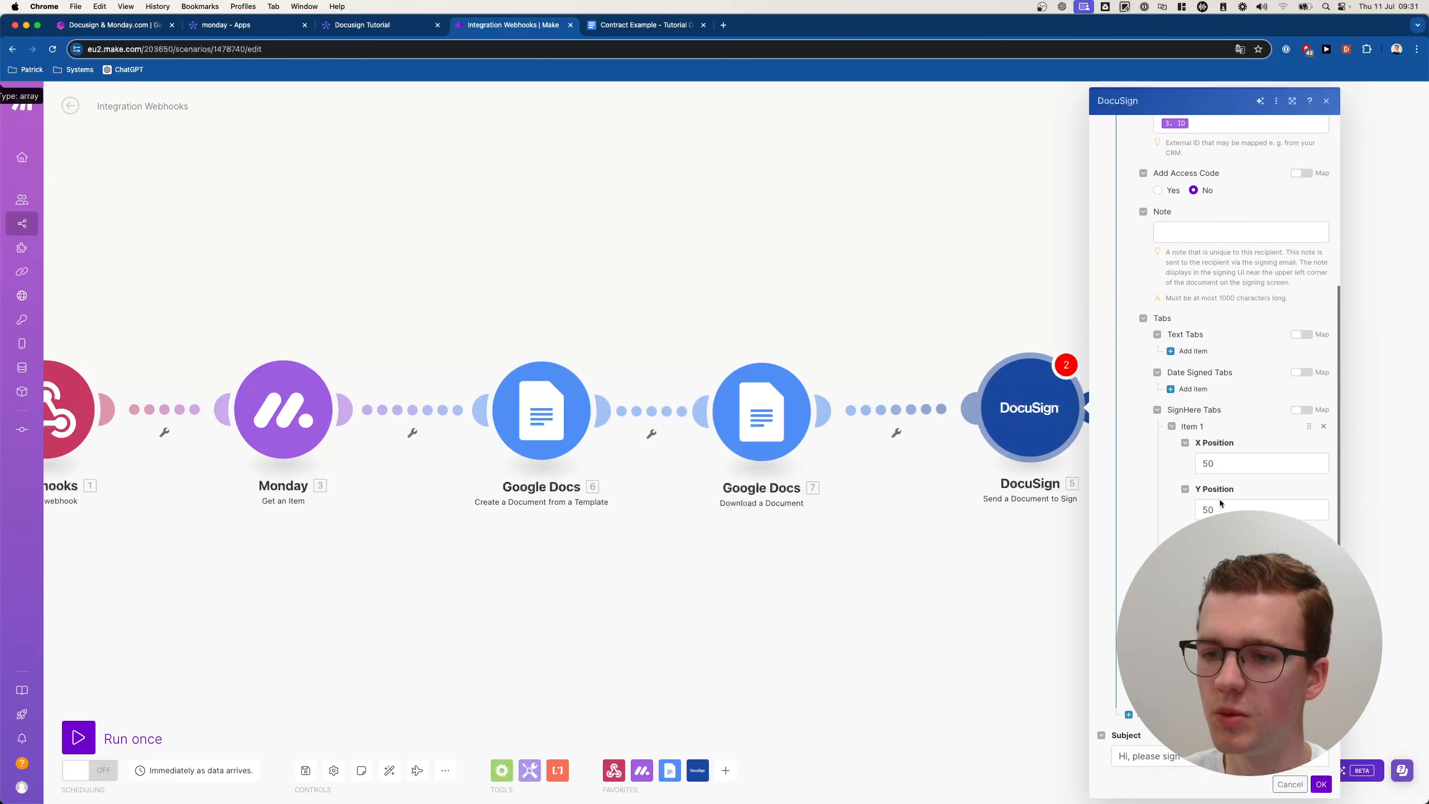
scroll(1223, 504, "down", 5)
left_click(1293, 788)
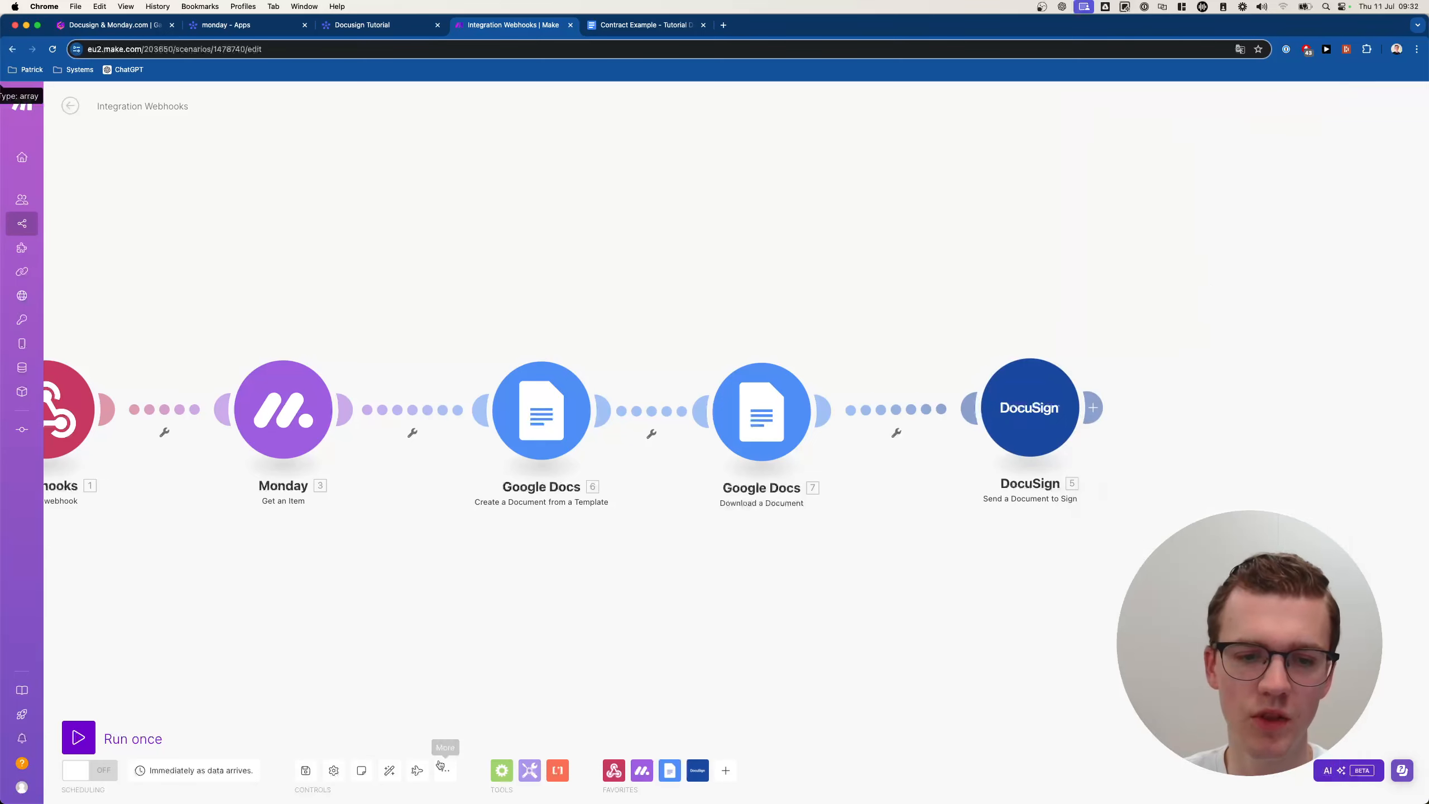
left_click(306, 771)
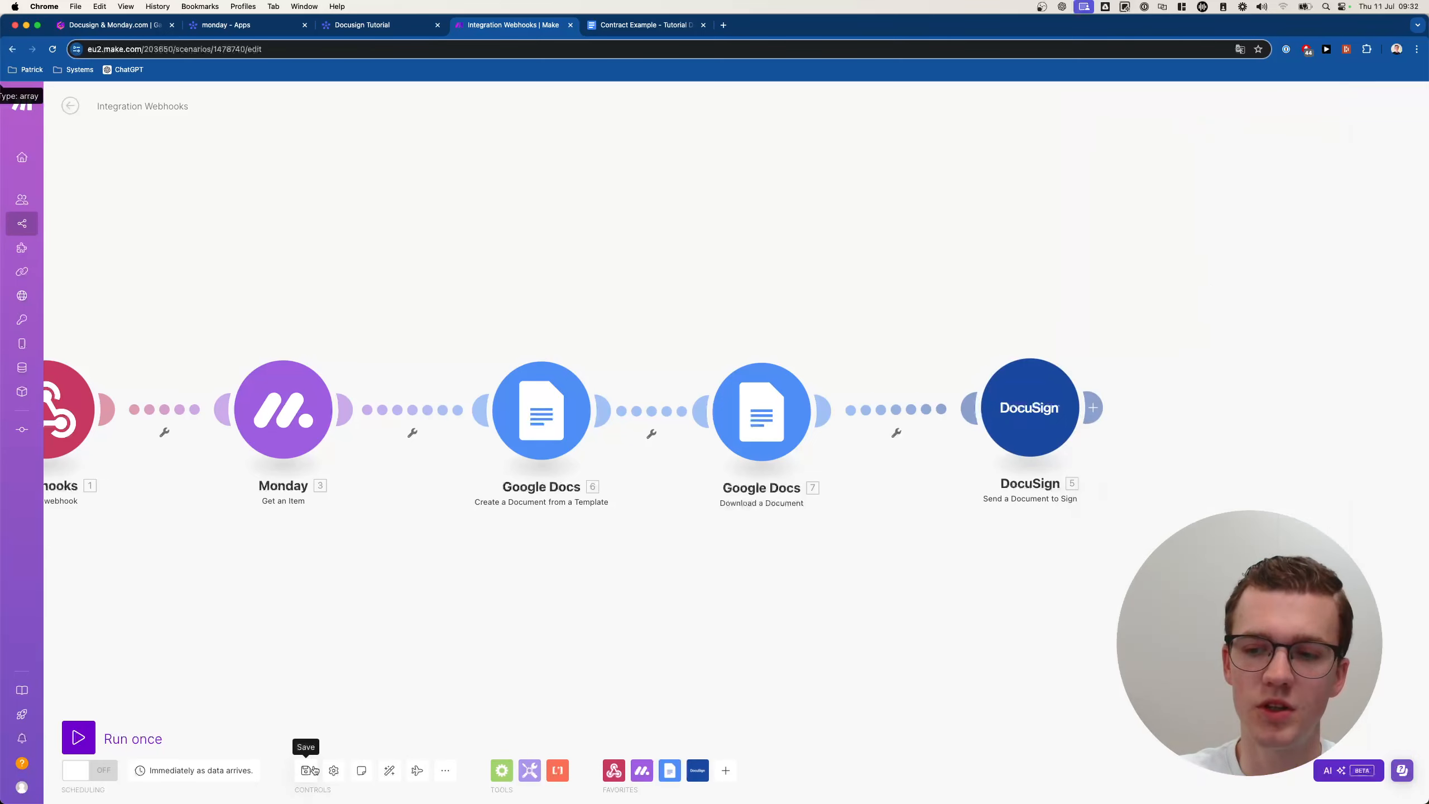
left_click(314, 770)
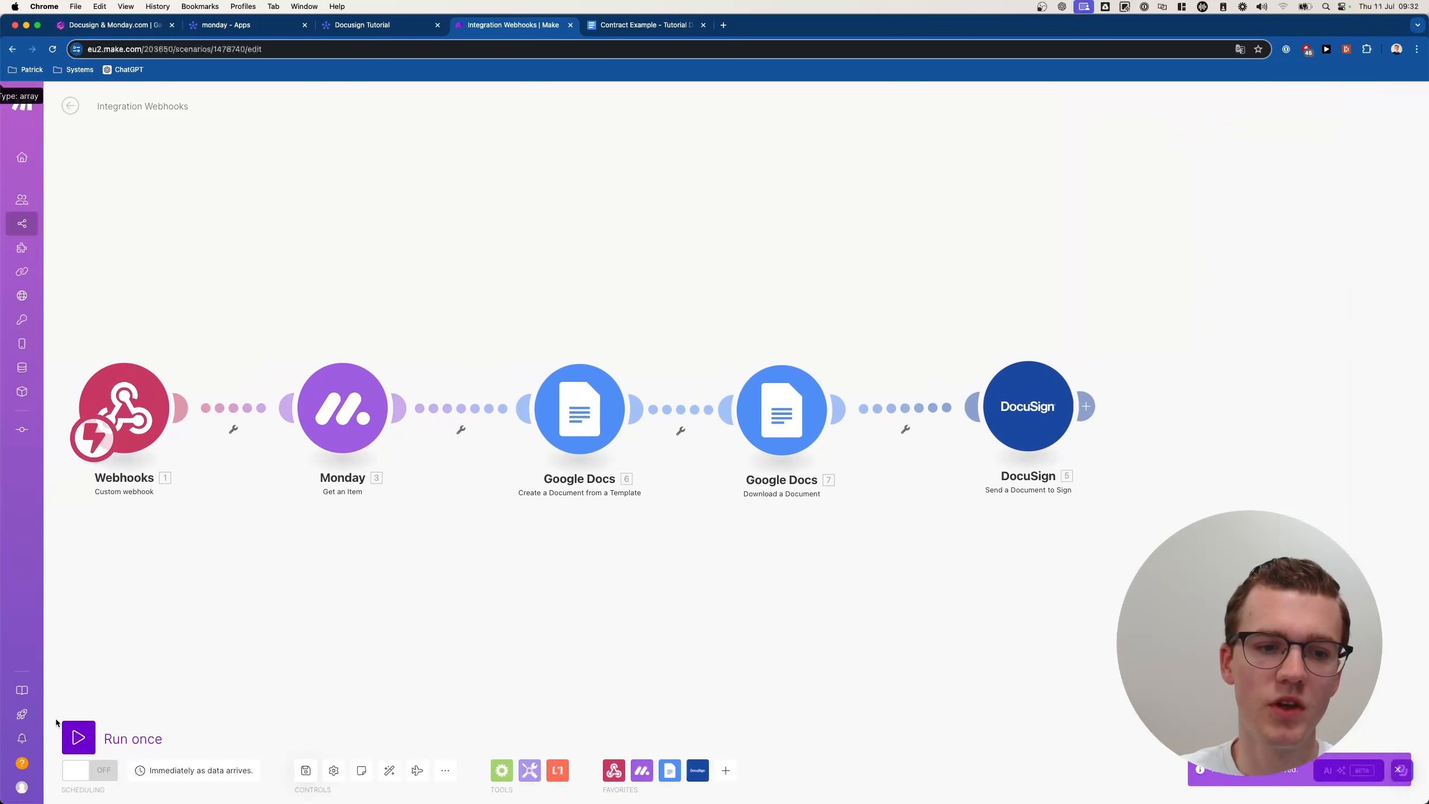
left_click(83, 728)
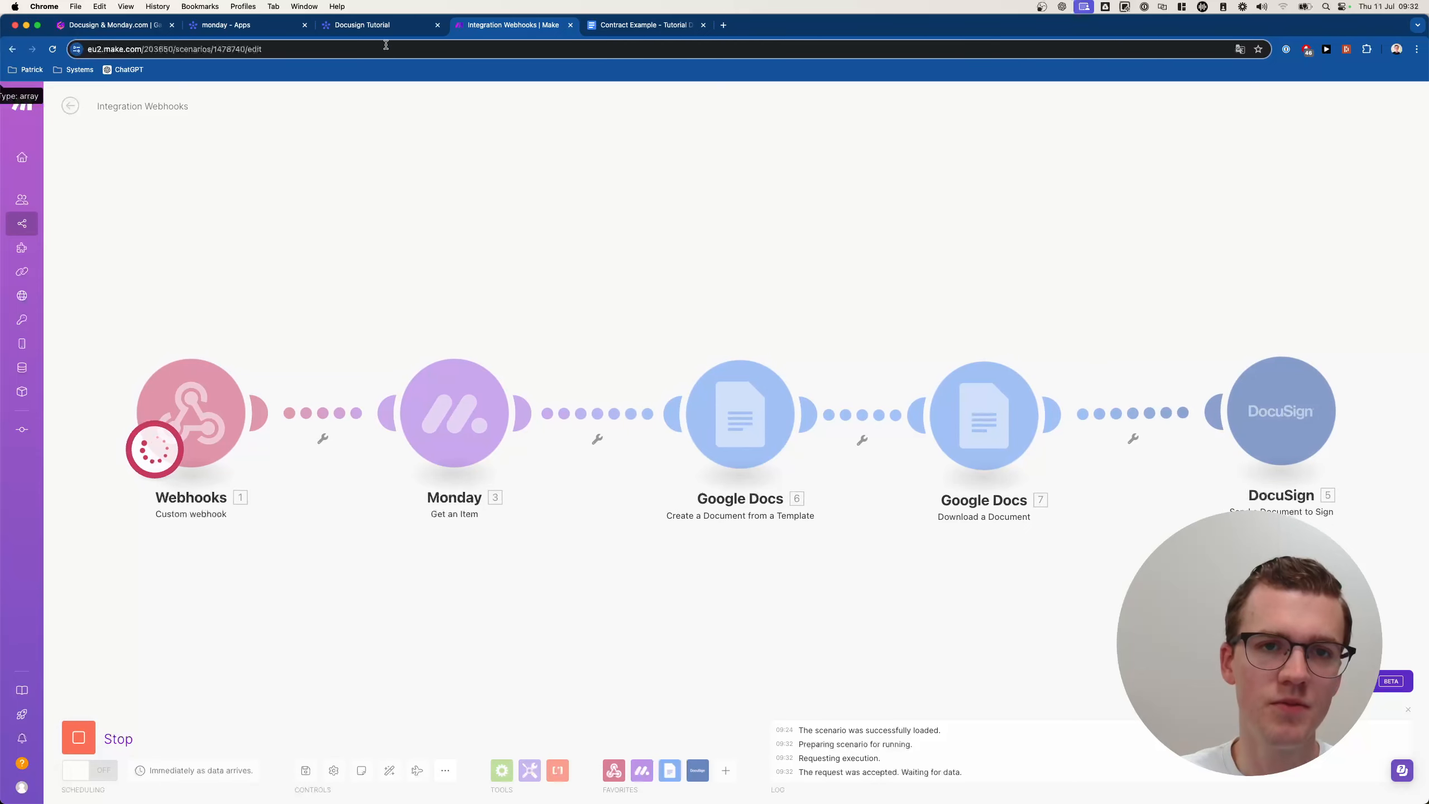
left_click(361, 25)
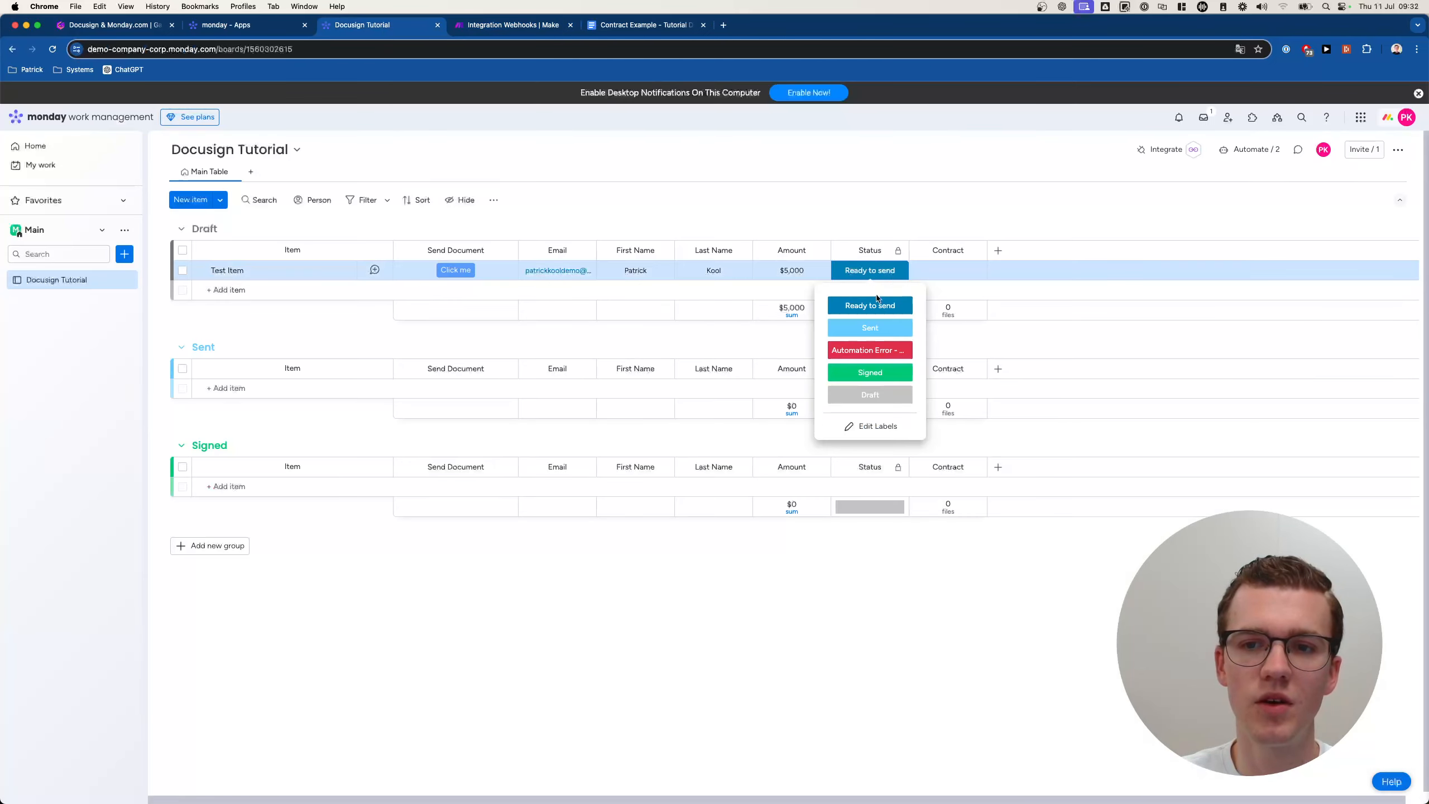
Set the Test Item's status to Draft and trigger its Send Document button.
left_click(870, 270)
left_click(871, 396)
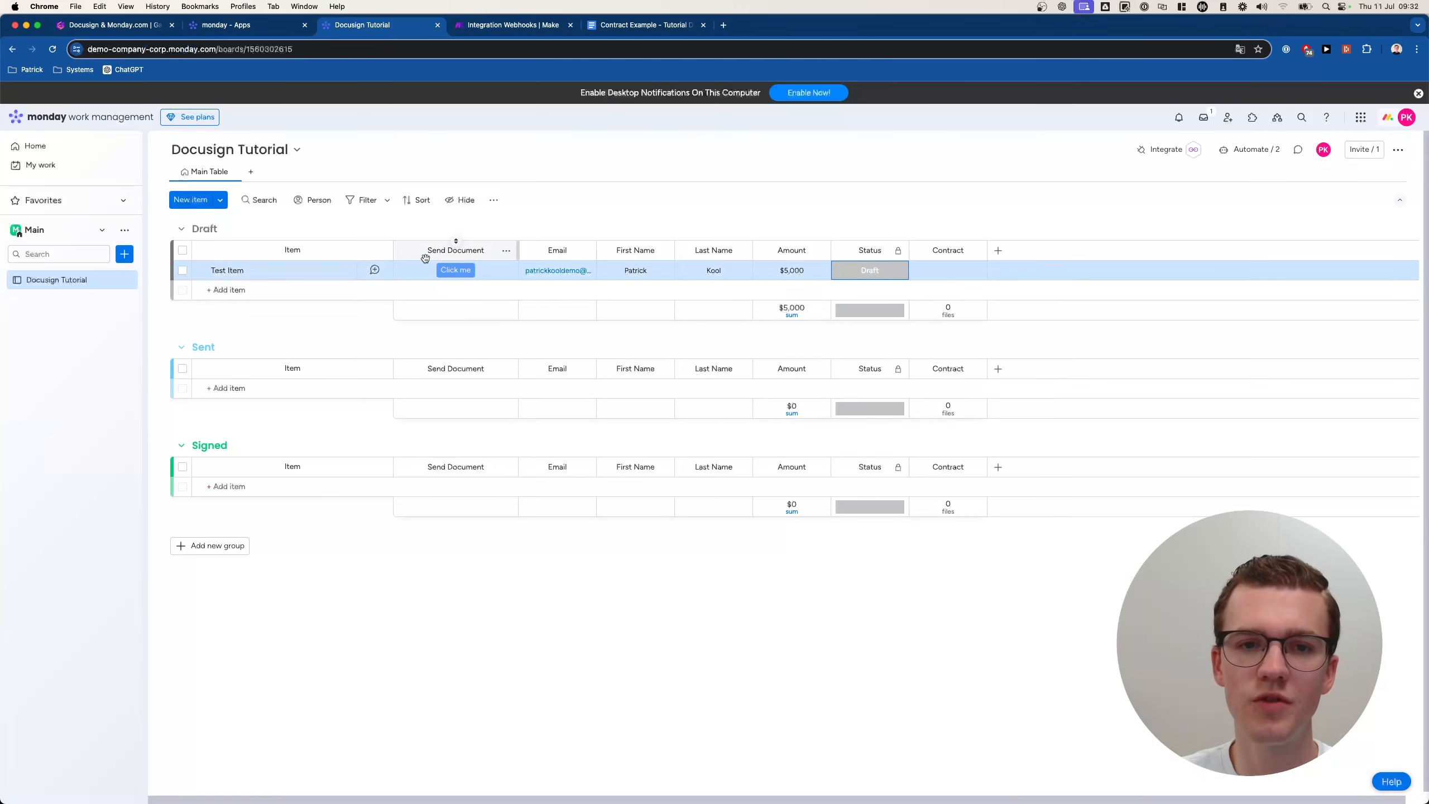
left_click(460, 271)
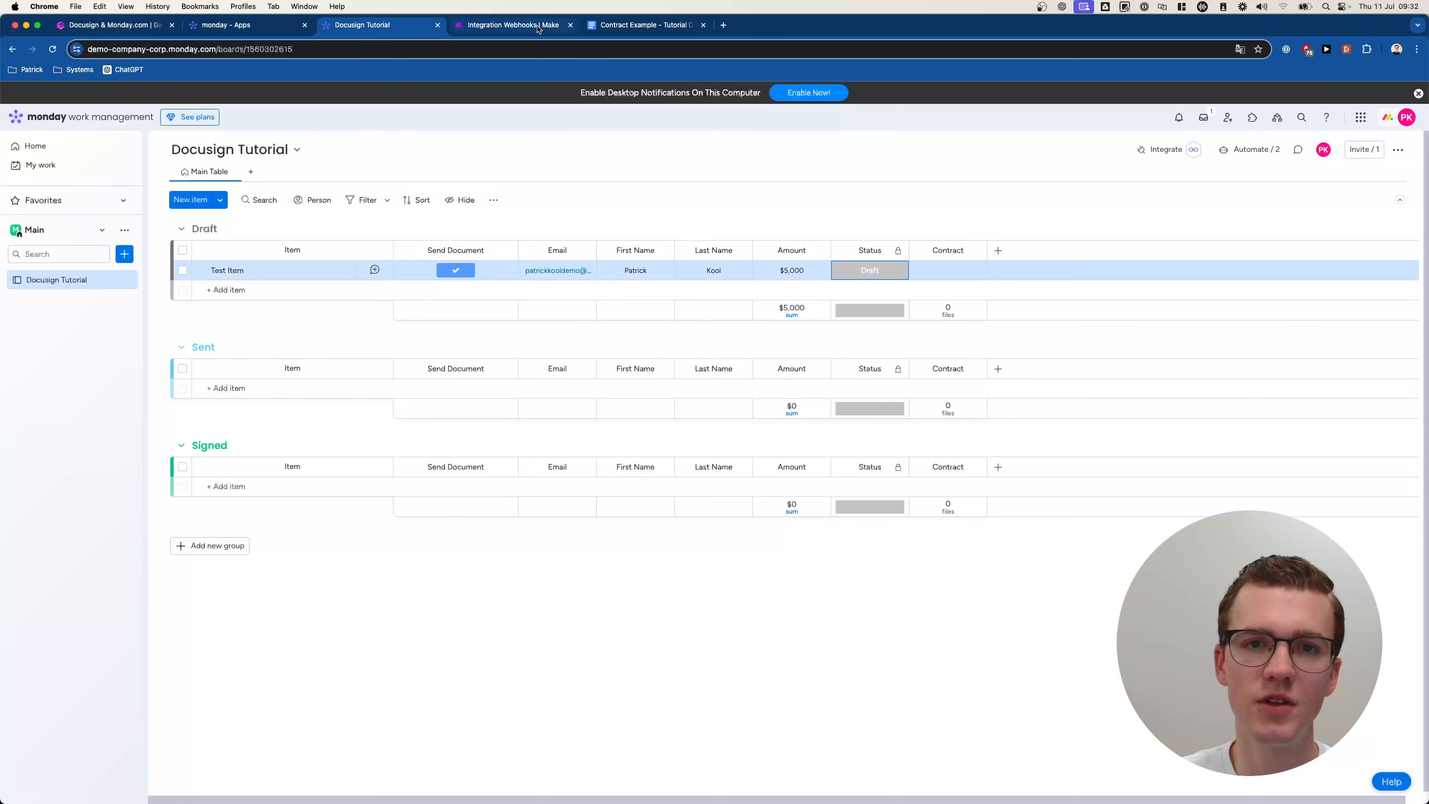
left_click(513, 24)
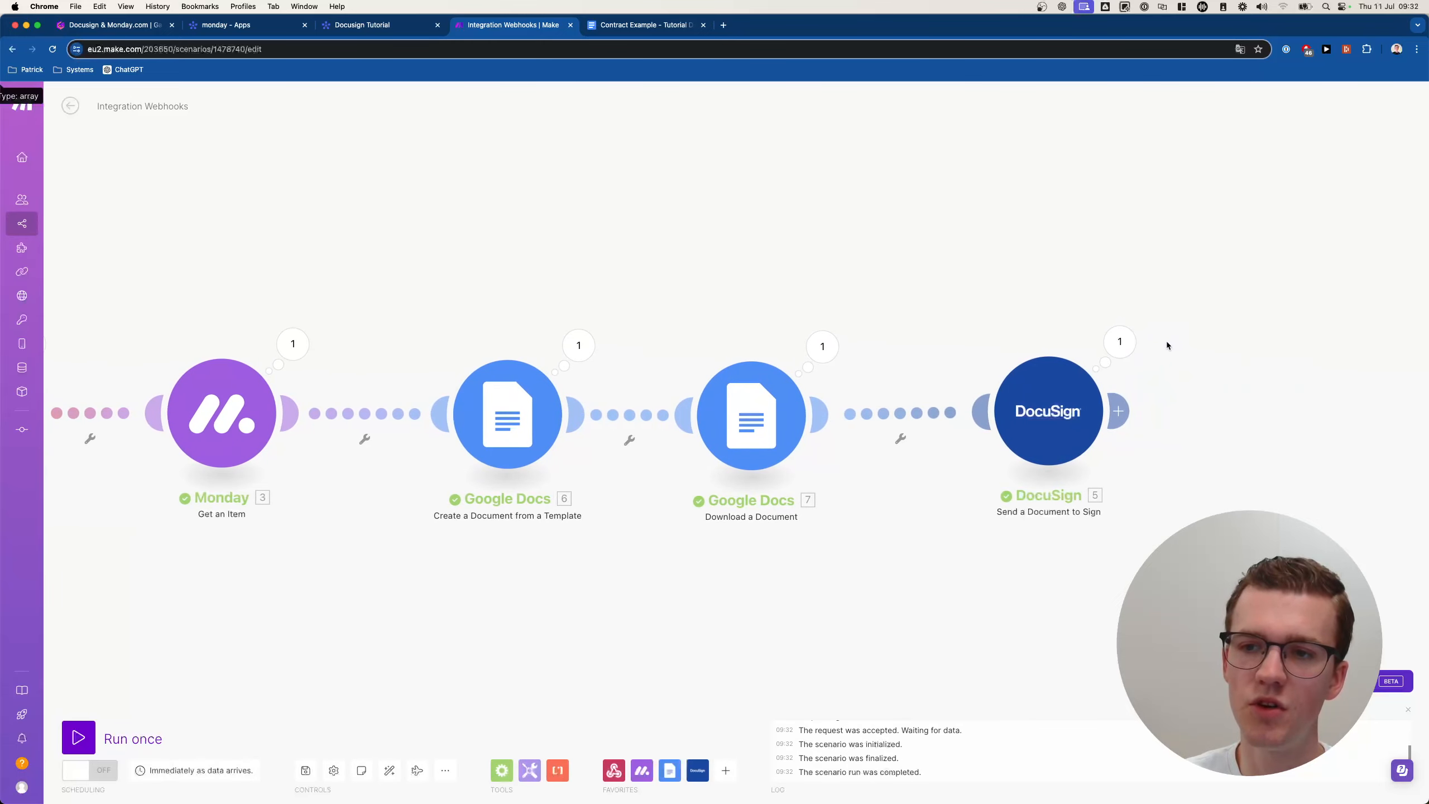
Check the DocuSign module's output showing the envelope status as sent.
left_click(1115, 352)
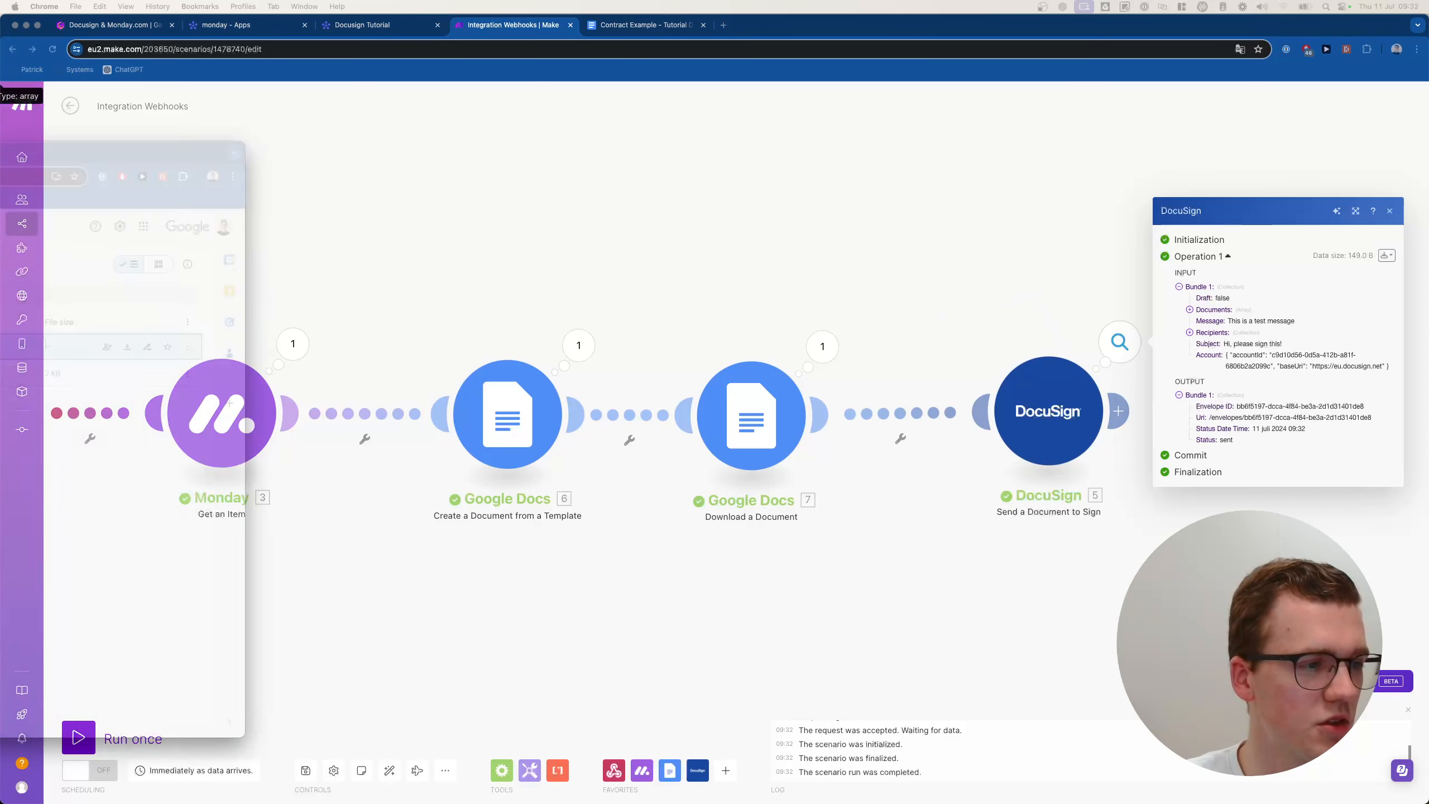
left_click_drag(0, 161, 787, 74)
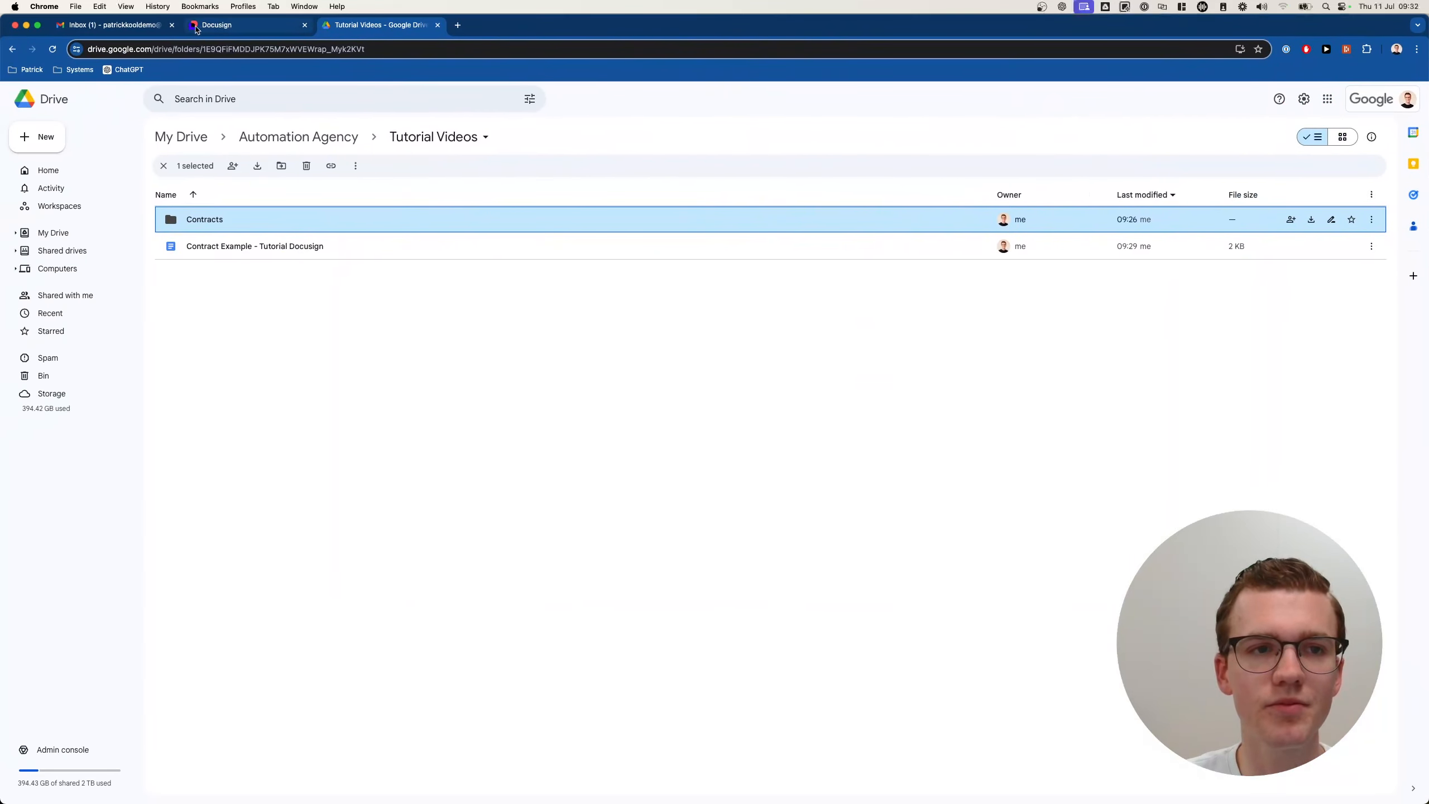
Archive the DocuSign welcome email in Gmail and refresh the inbox.
left_click(110, 25)
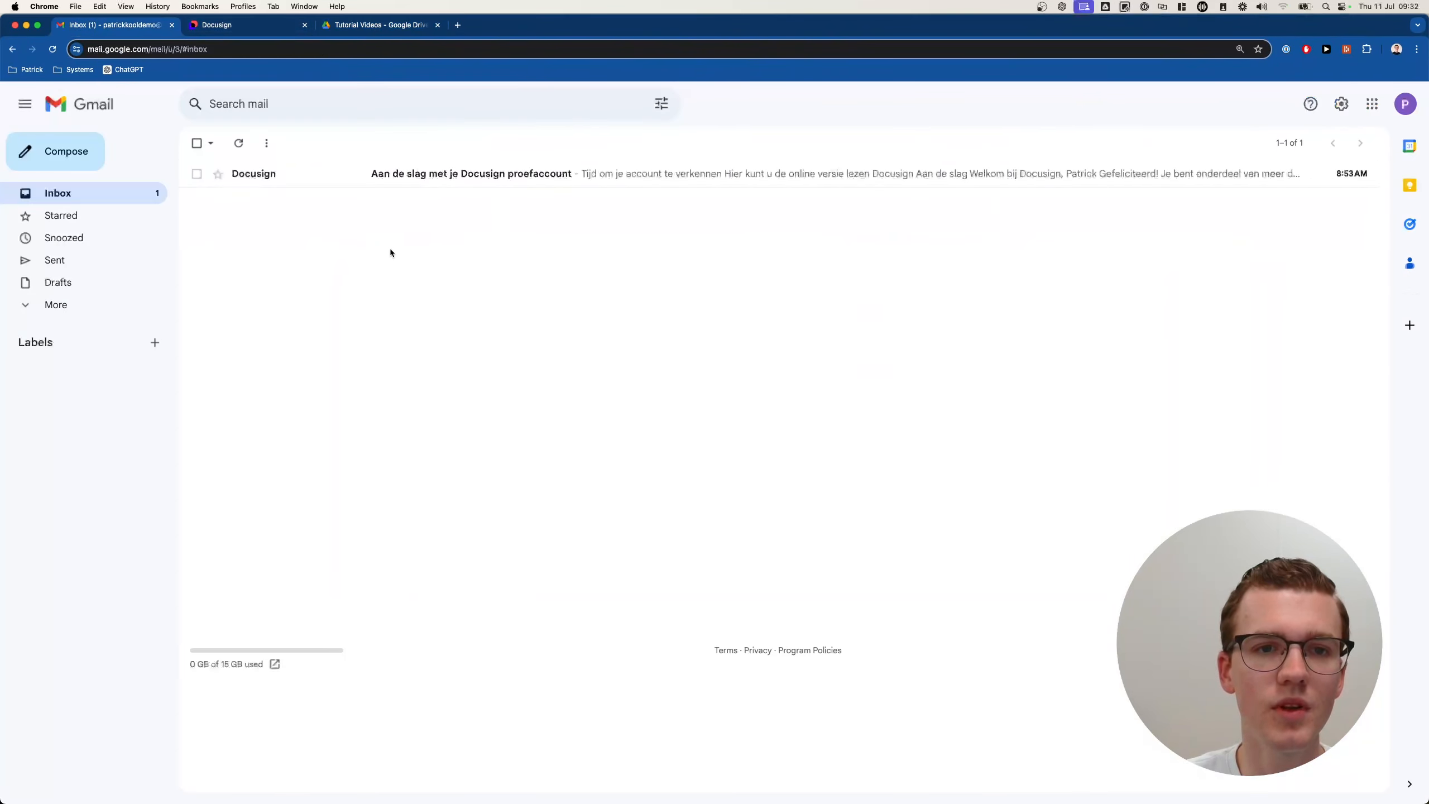
left_click(266, 173)
left_click(238, 149)
left_click(239, 145)
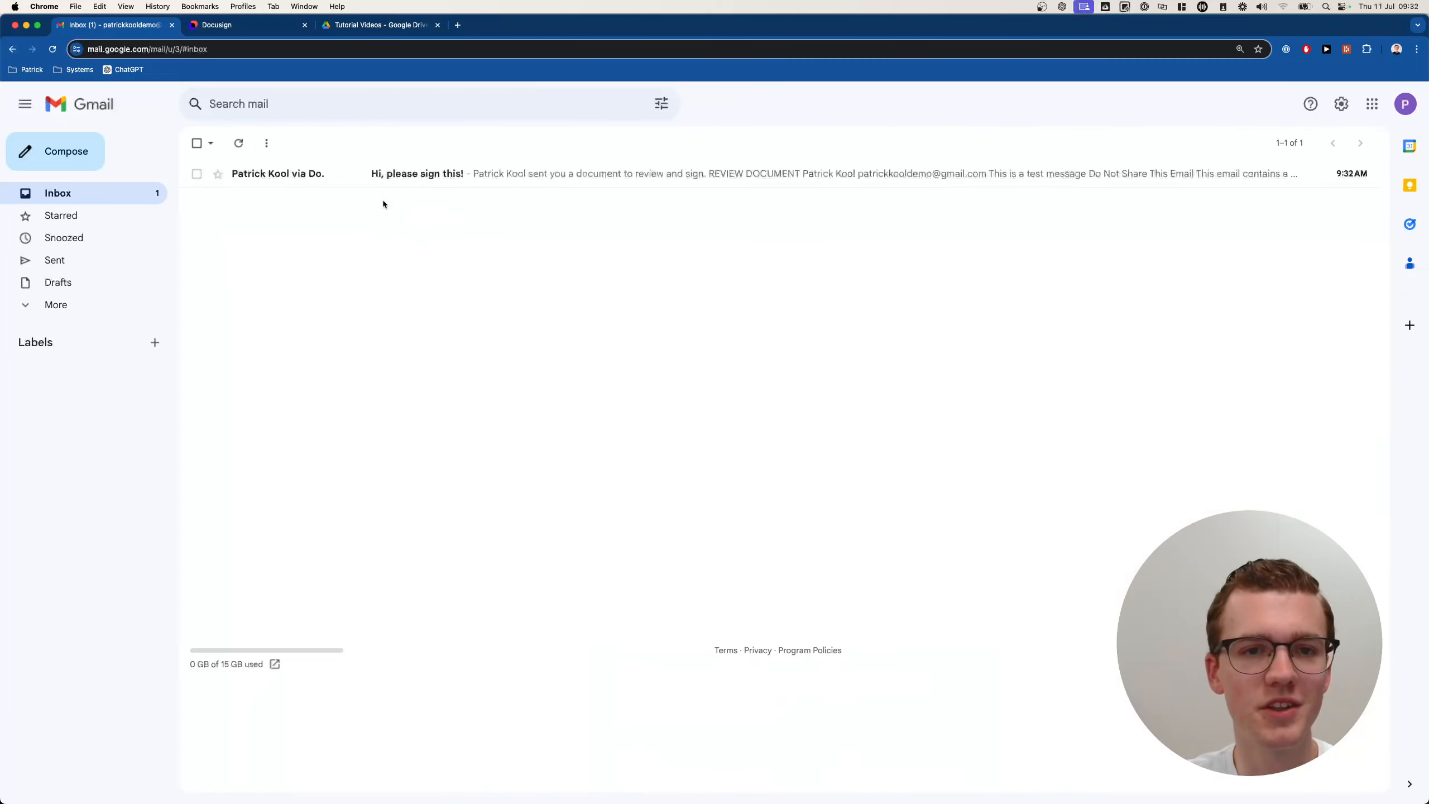
Open the 'Hi, please sign this!' email and review its contract in DocuSign.
left_click(468, 174)
scroll(684, 397, "down", 3)
scroll(694, 393, "down", 4)
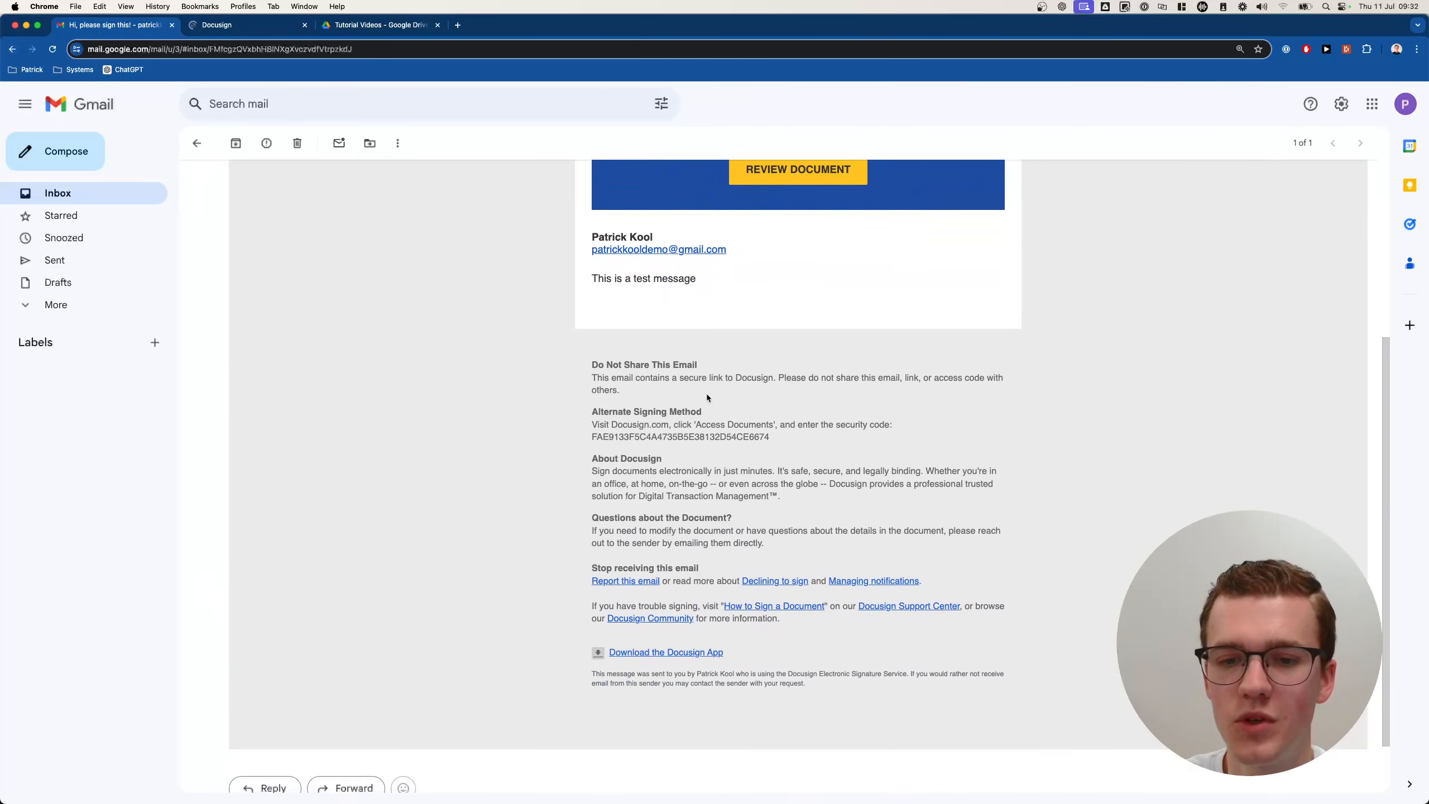
scroll(705, 393, "up", 6)
left_click(815, 451)
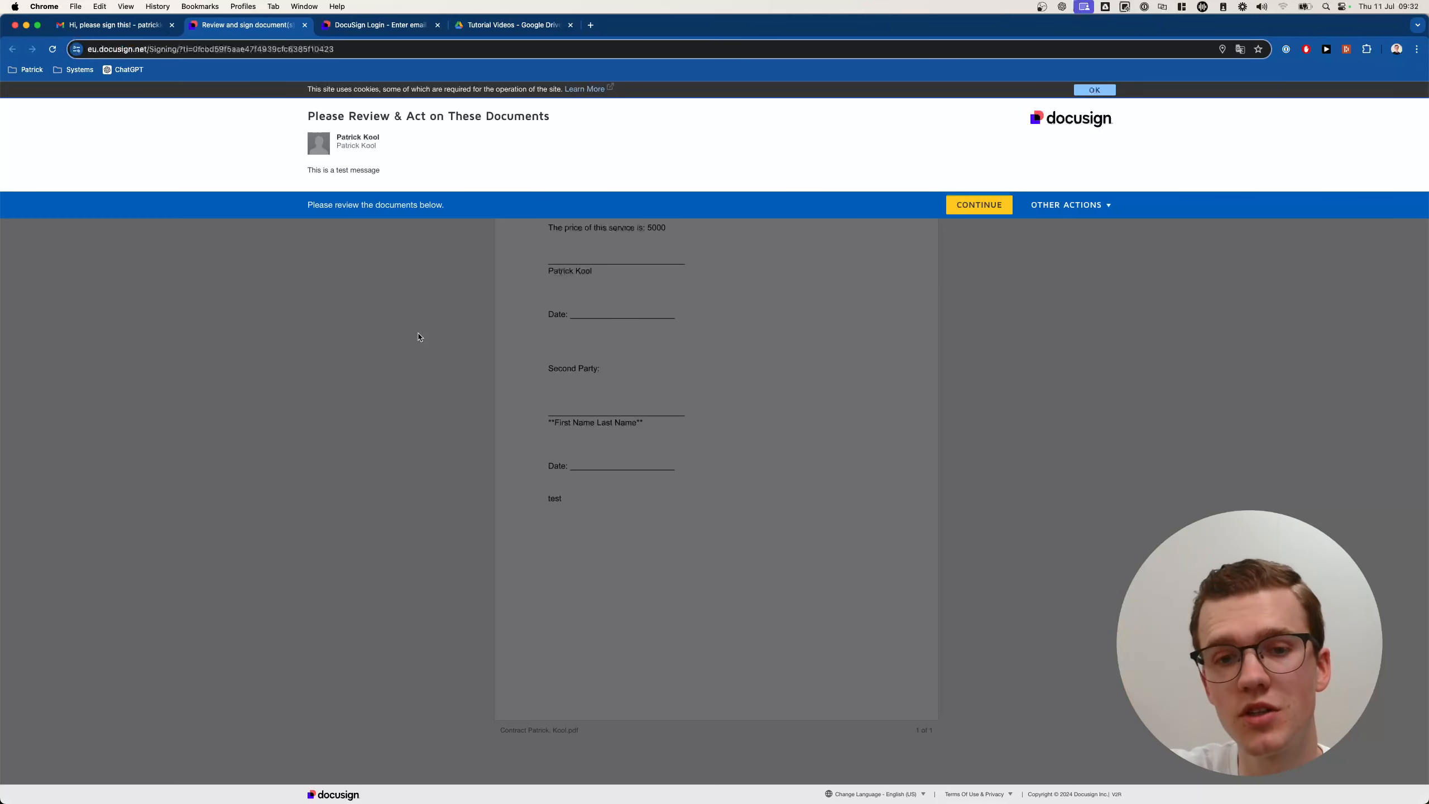
Continue reviewing the contract in DocuSign and dismiss the cookie notice.
left_click(963, 212)
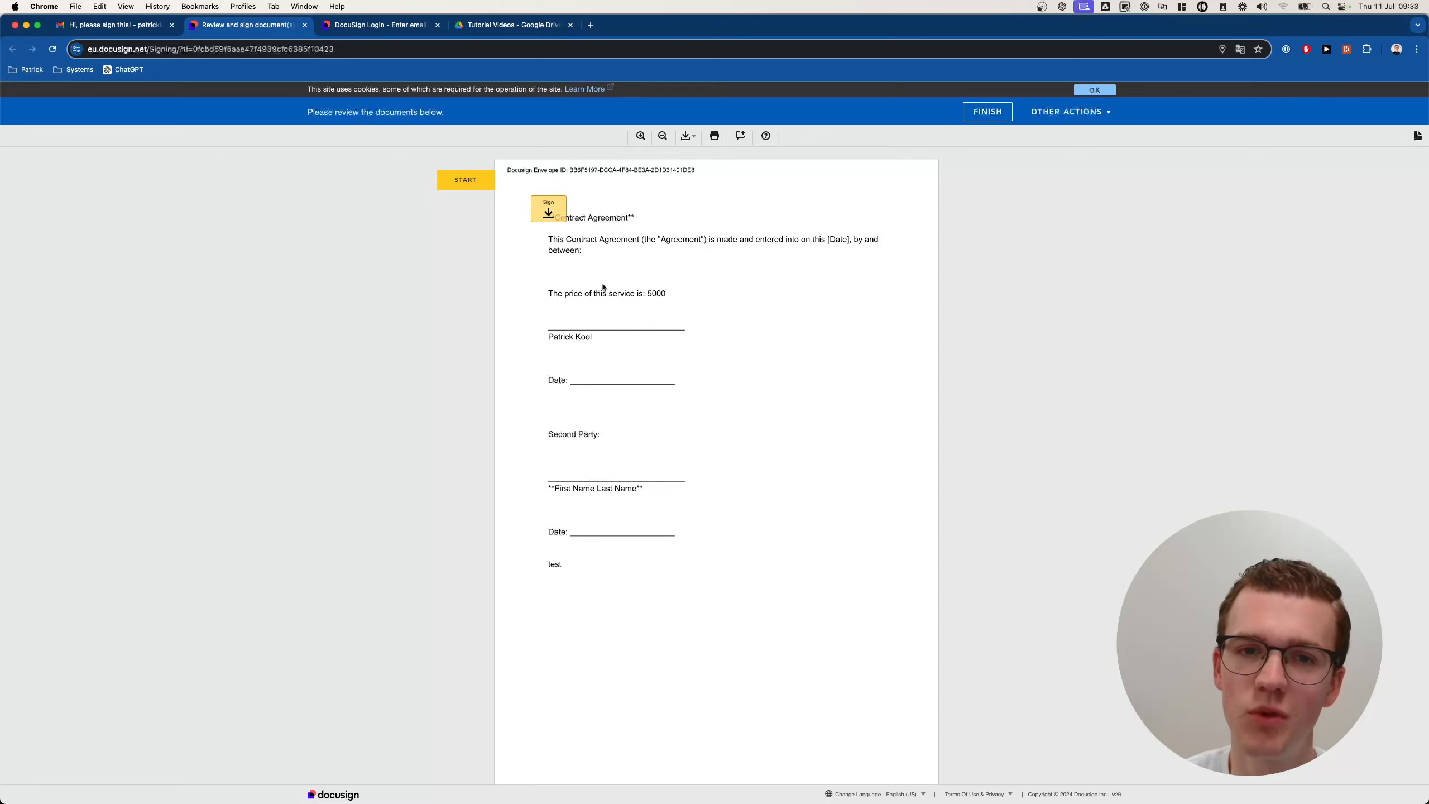
left_click(1085, 92)
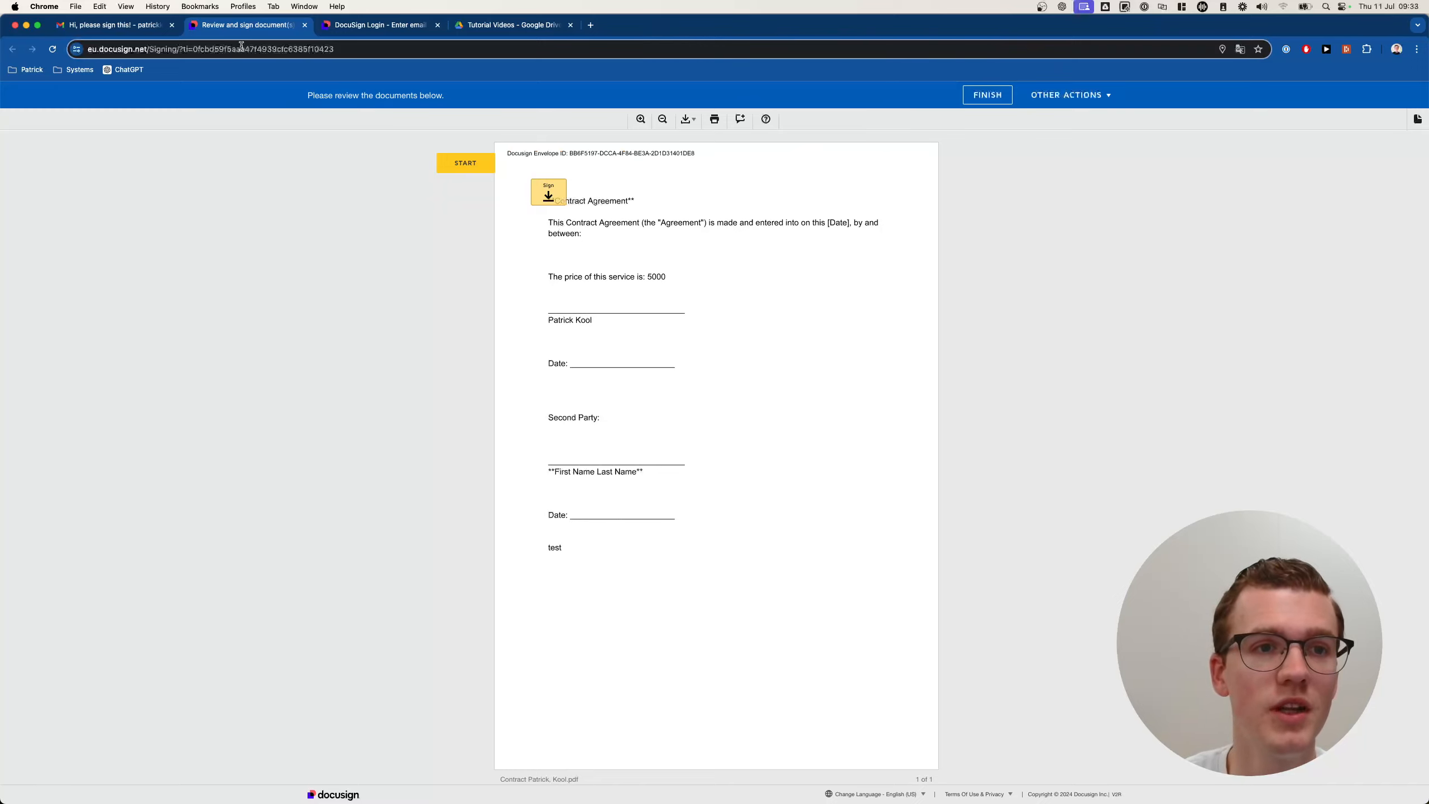
left_click(476, 28)
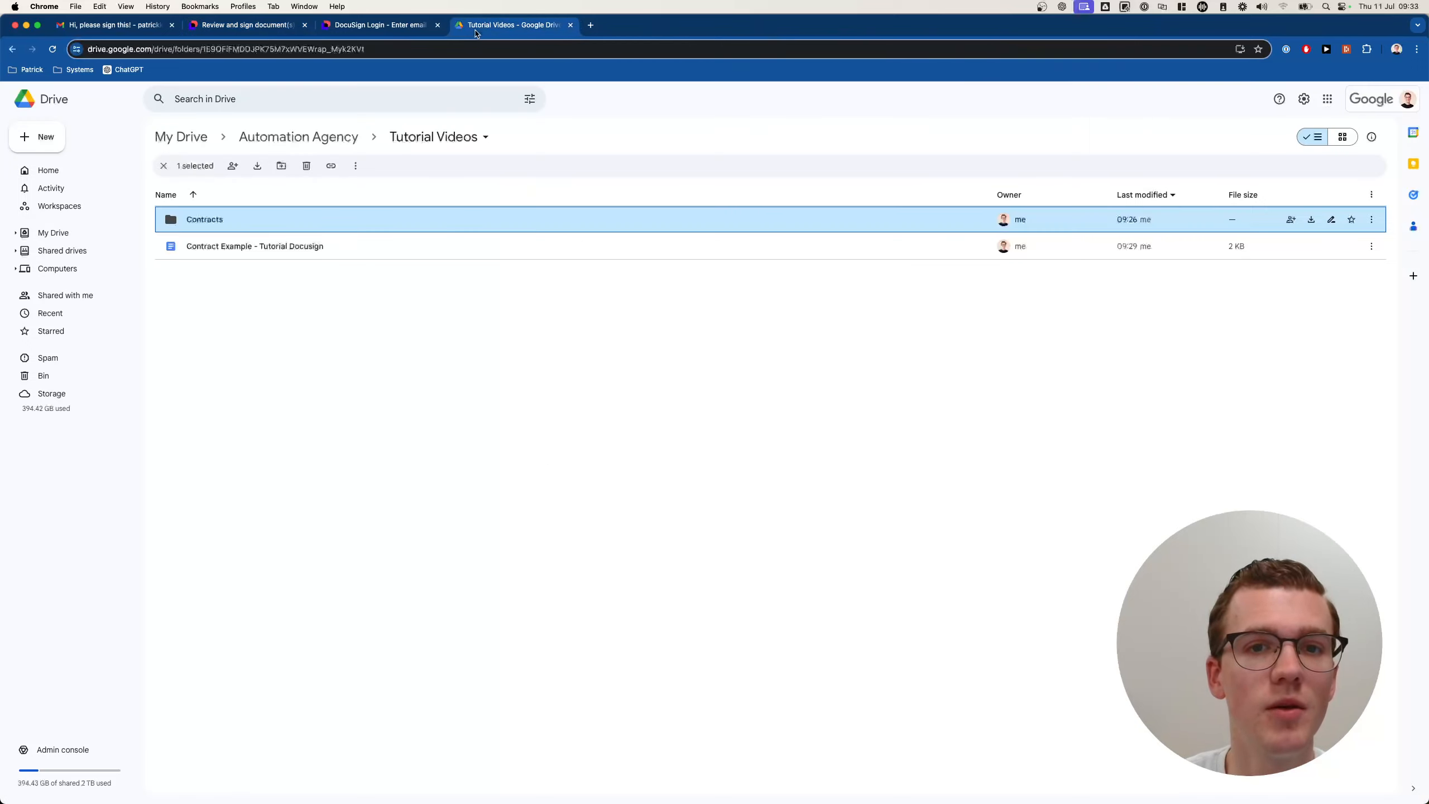
Open the generated contract document in the Contracts folder to check it.
double_click(252, 212)
left_click(237, 232)
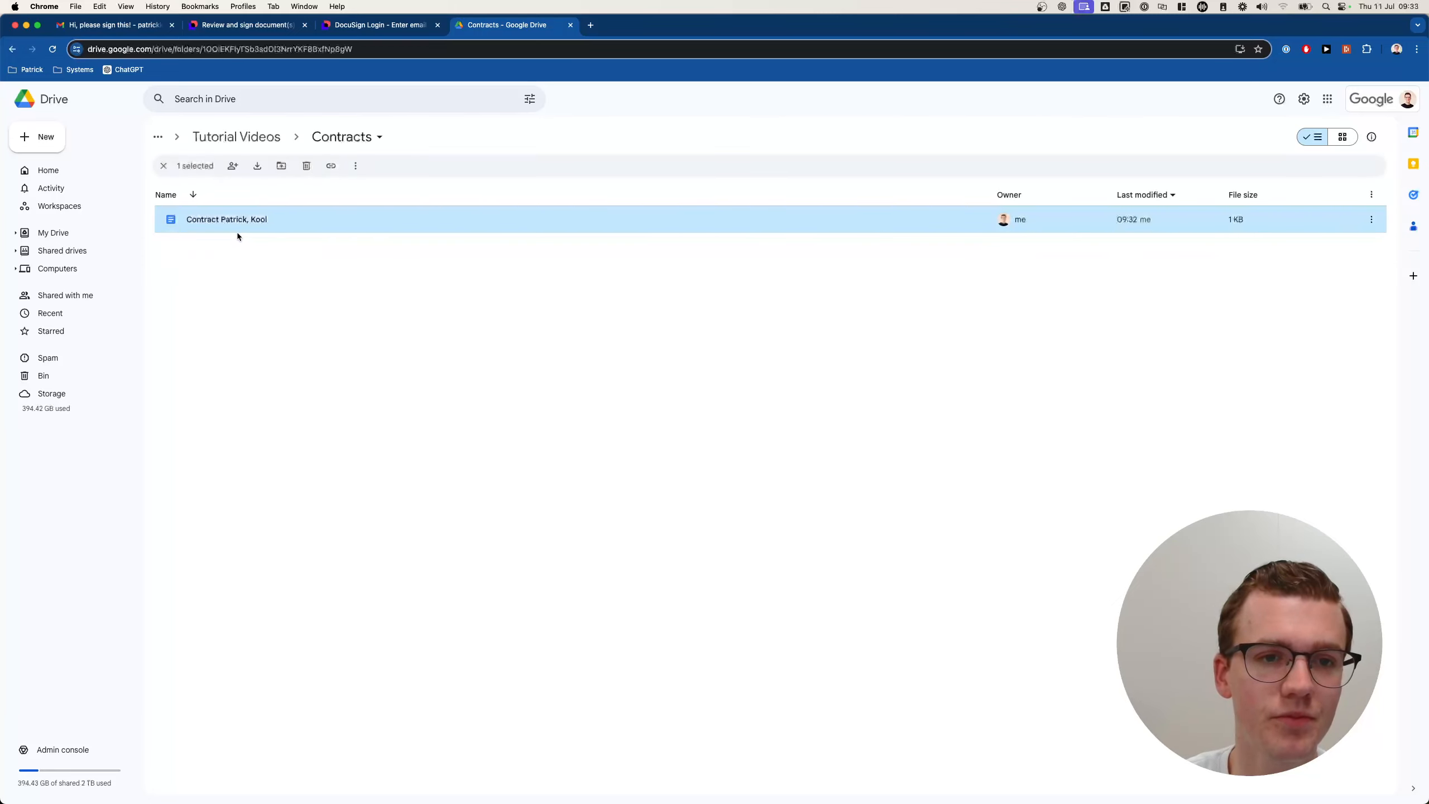
double_click(243, 226)
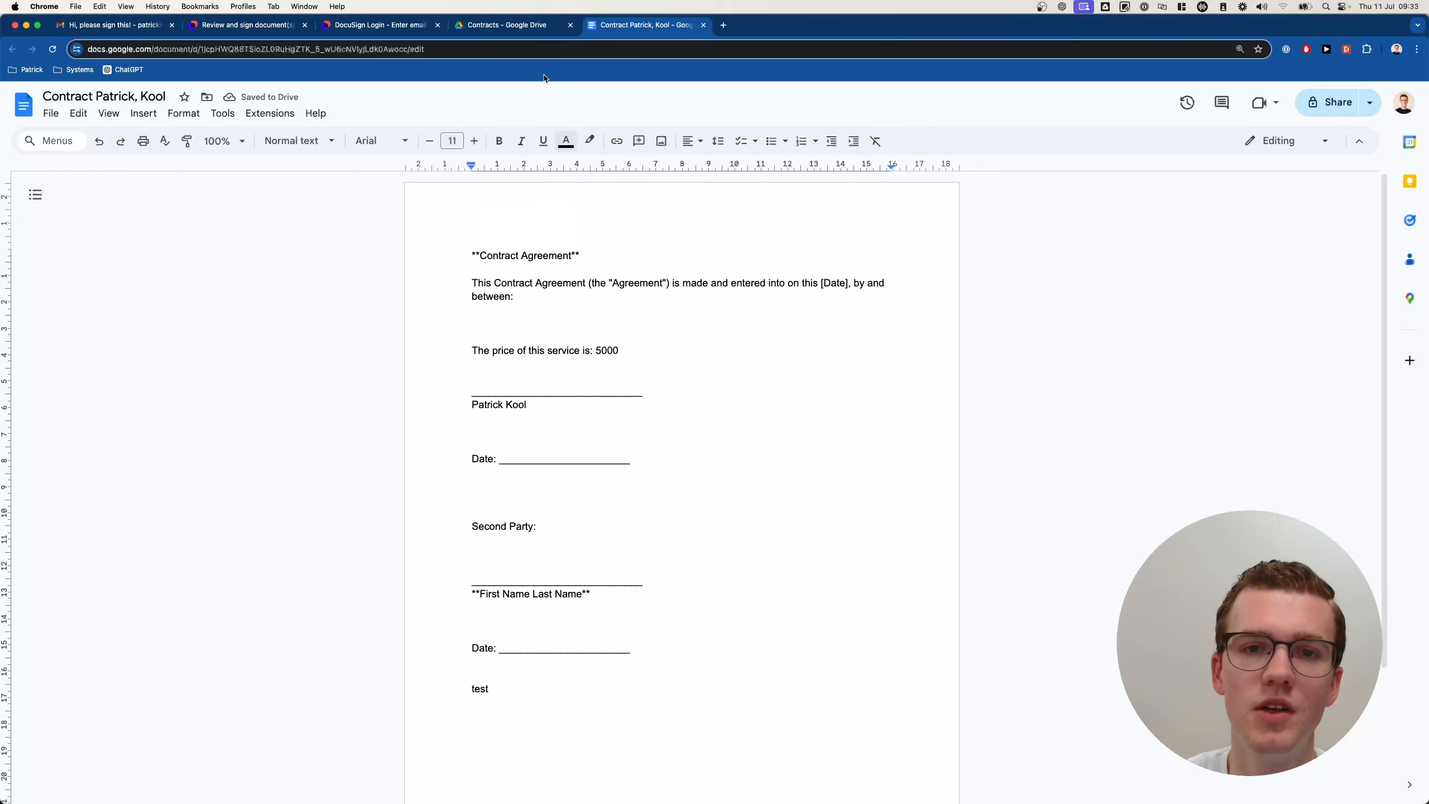
In the Contract Example - Tutorial Docusign template, make the price read ${{amount}}.
left_click(506, 24)
left_click(236, 137)
left_click(275, 254)
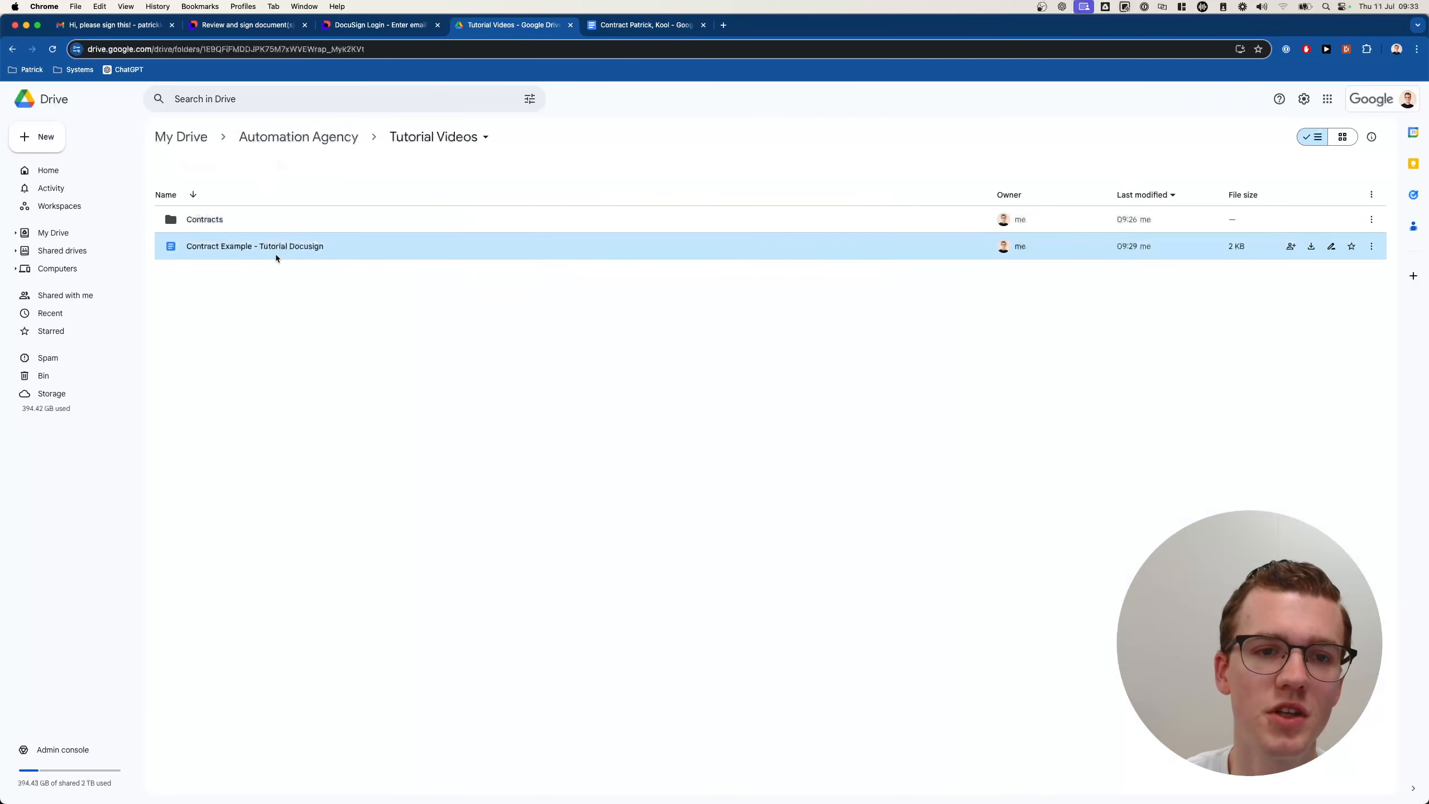
double_click(275, 254)
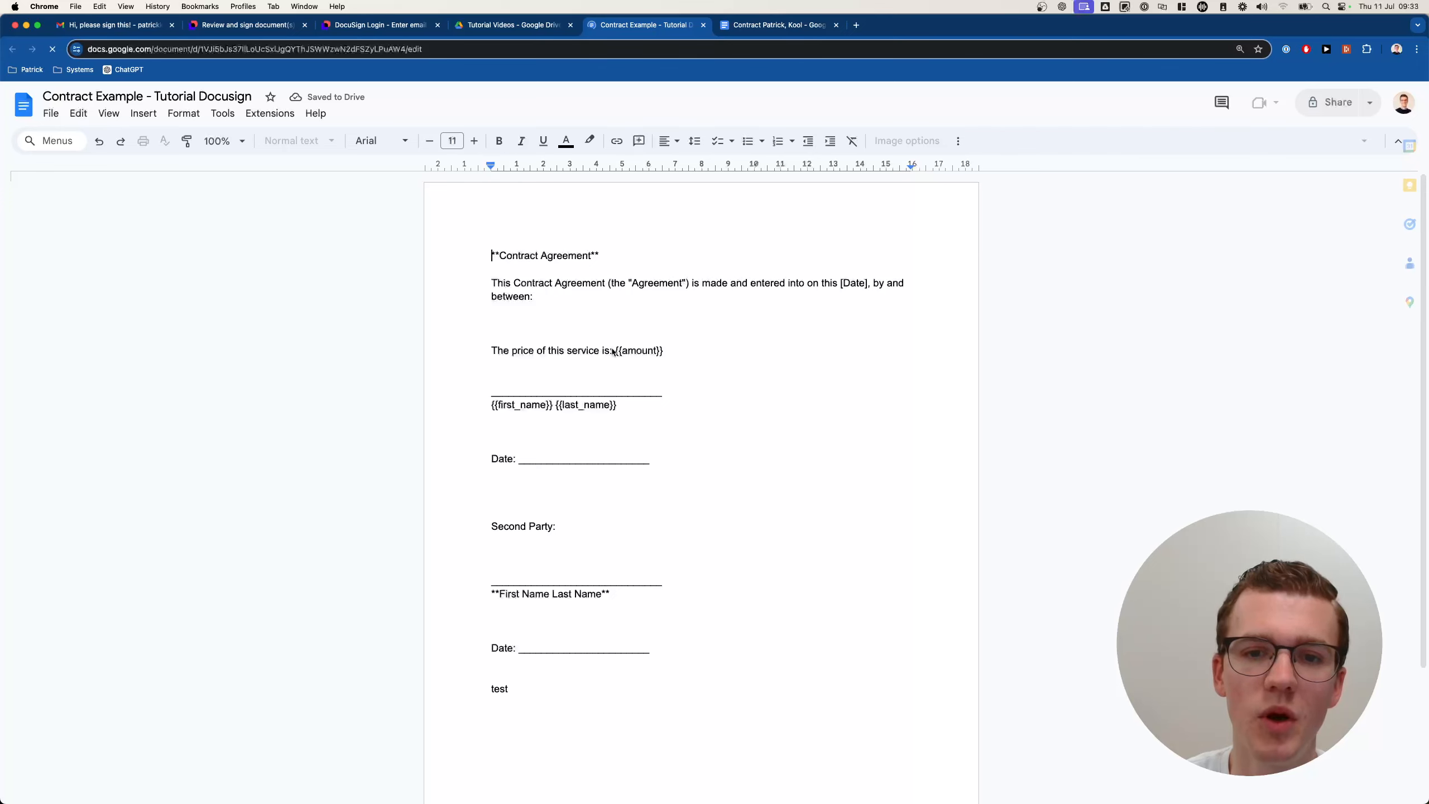
type("$")
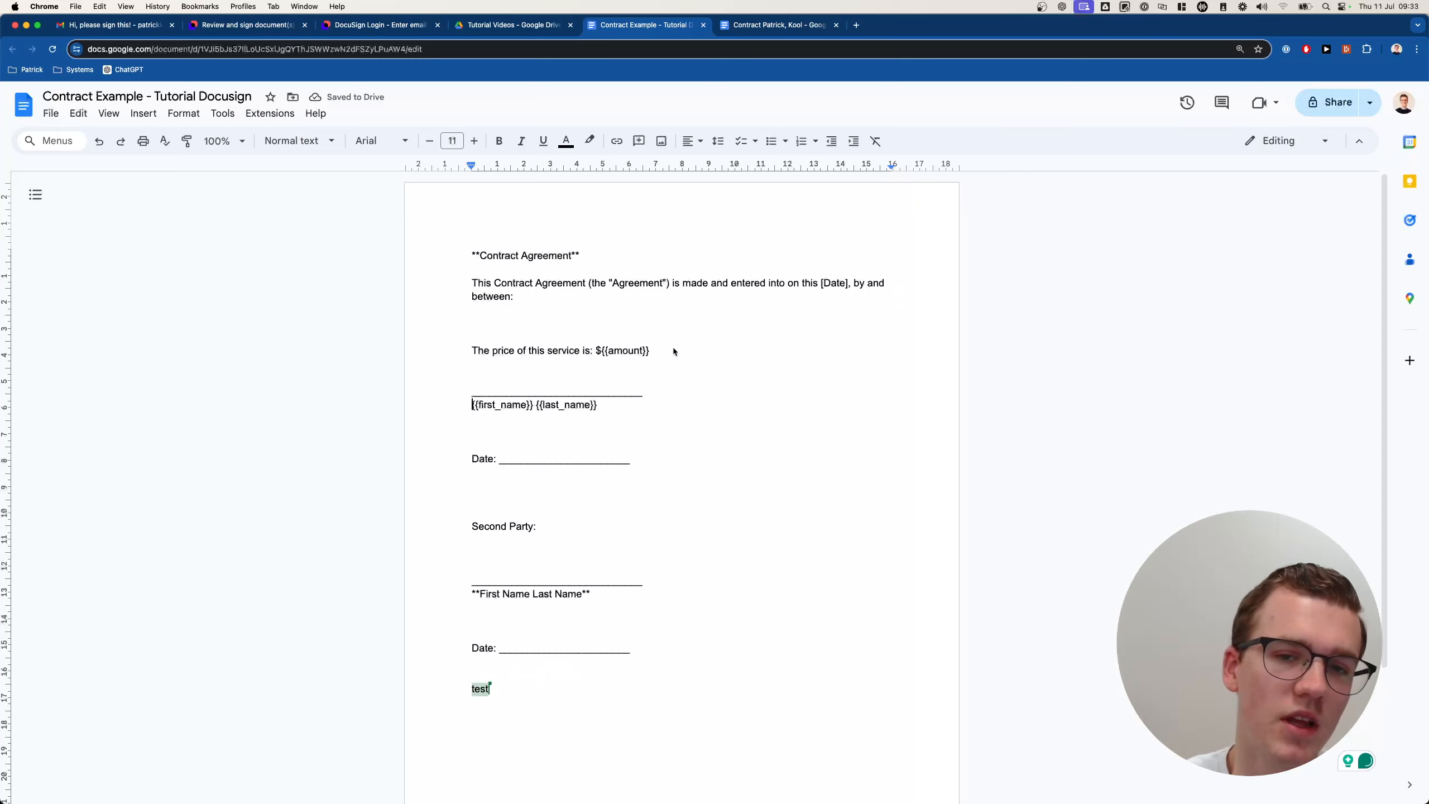
scroll(667, 288, "down", 1)
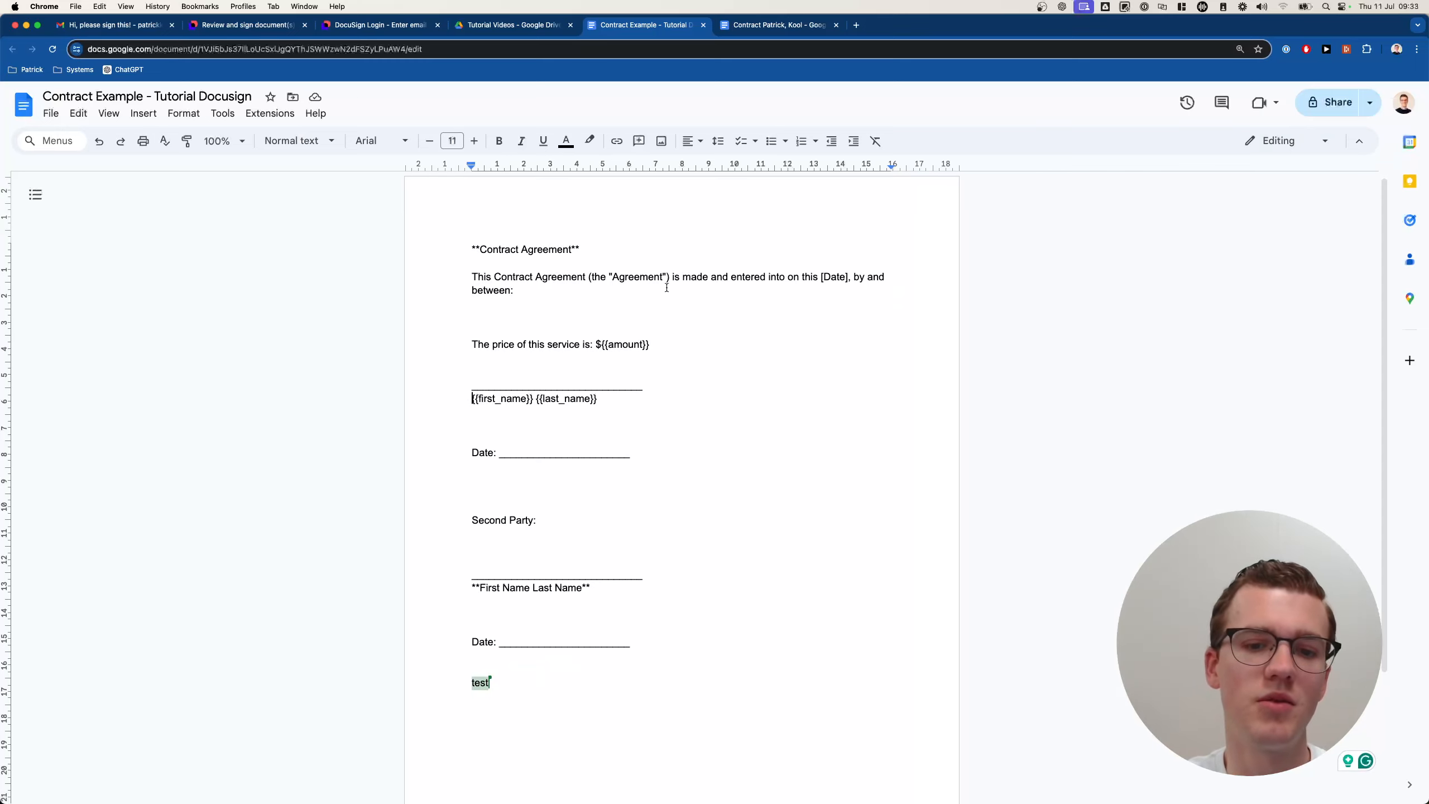
Close both Google Docs documents and return to the DocuSign page.
left_click(705, 25)
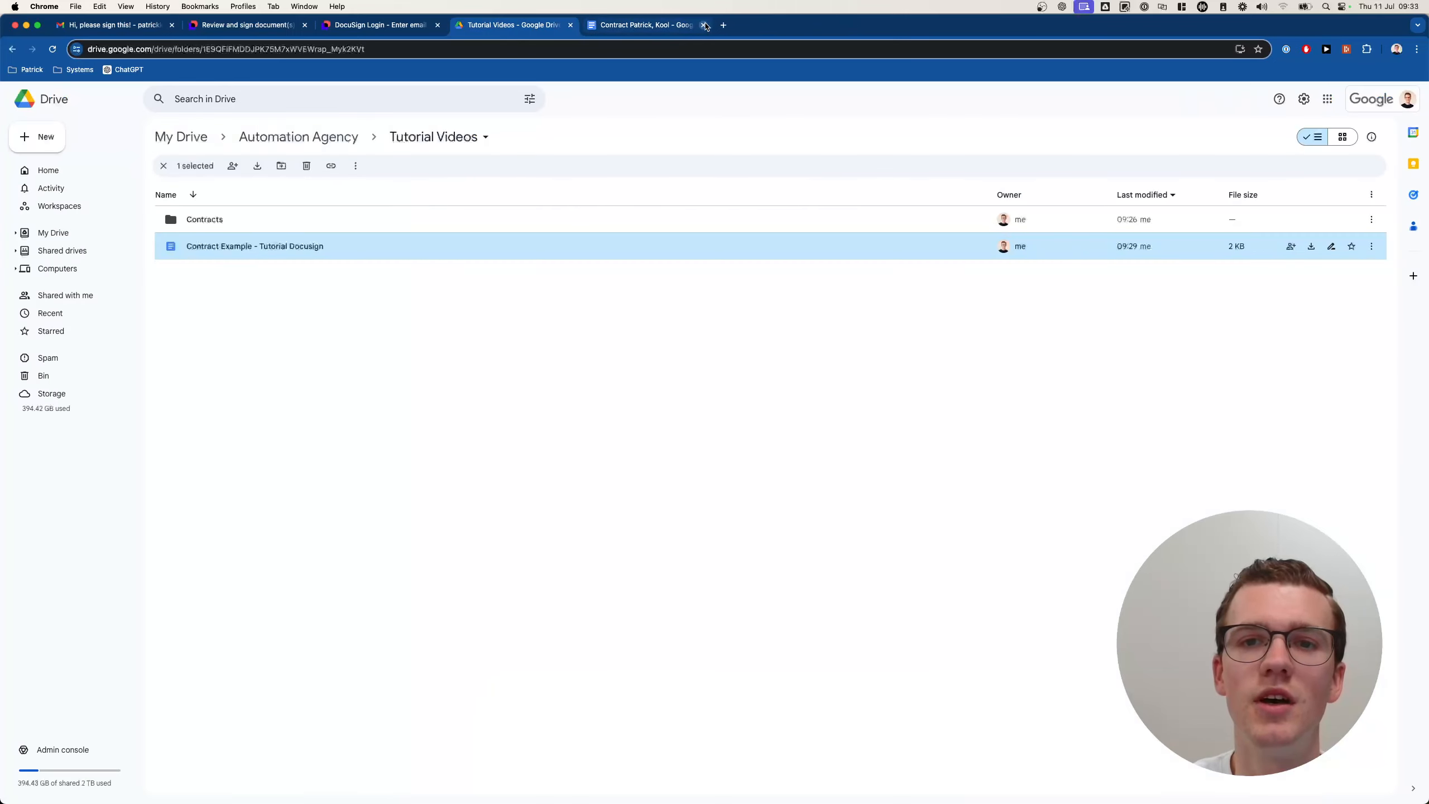
left_click(705, 24)
left_click(276, 34)
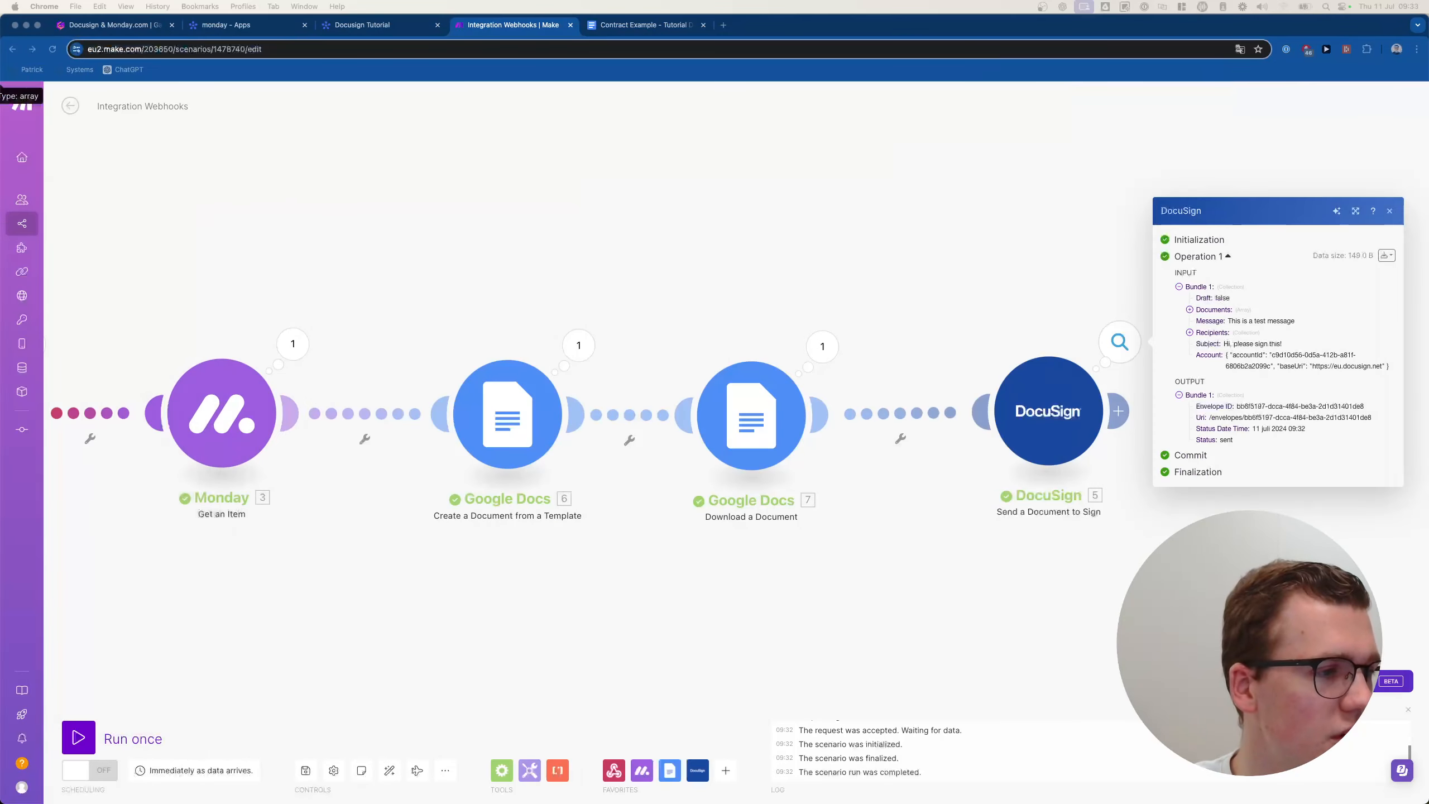
Add a Monday 'Update Column Values of a Specific Item' module after DocuSign.
left_click(855, 251)
scroll(882, 257, "down", 3)
left_click(882, 257)
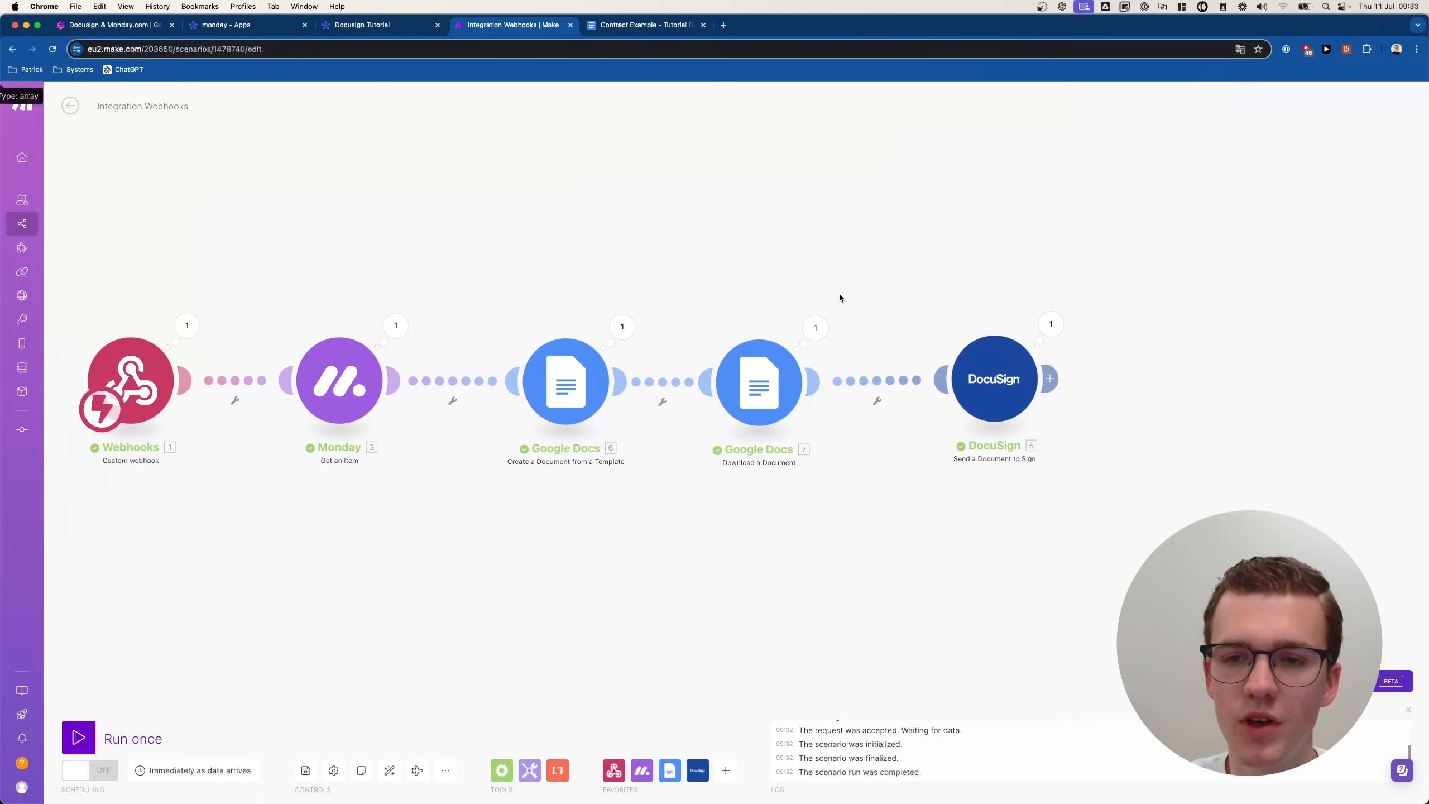
left_click(1049, 378)
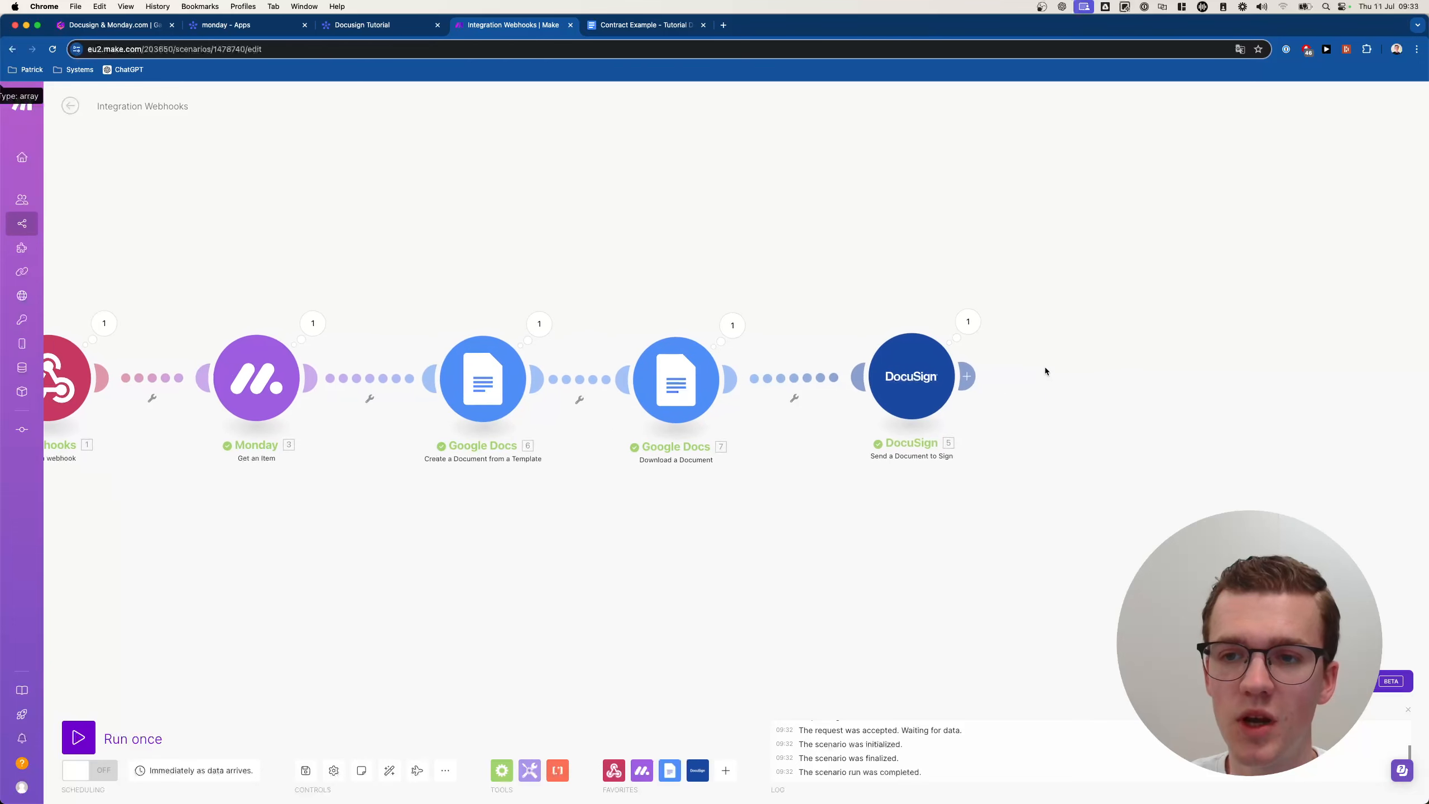
type("monday")
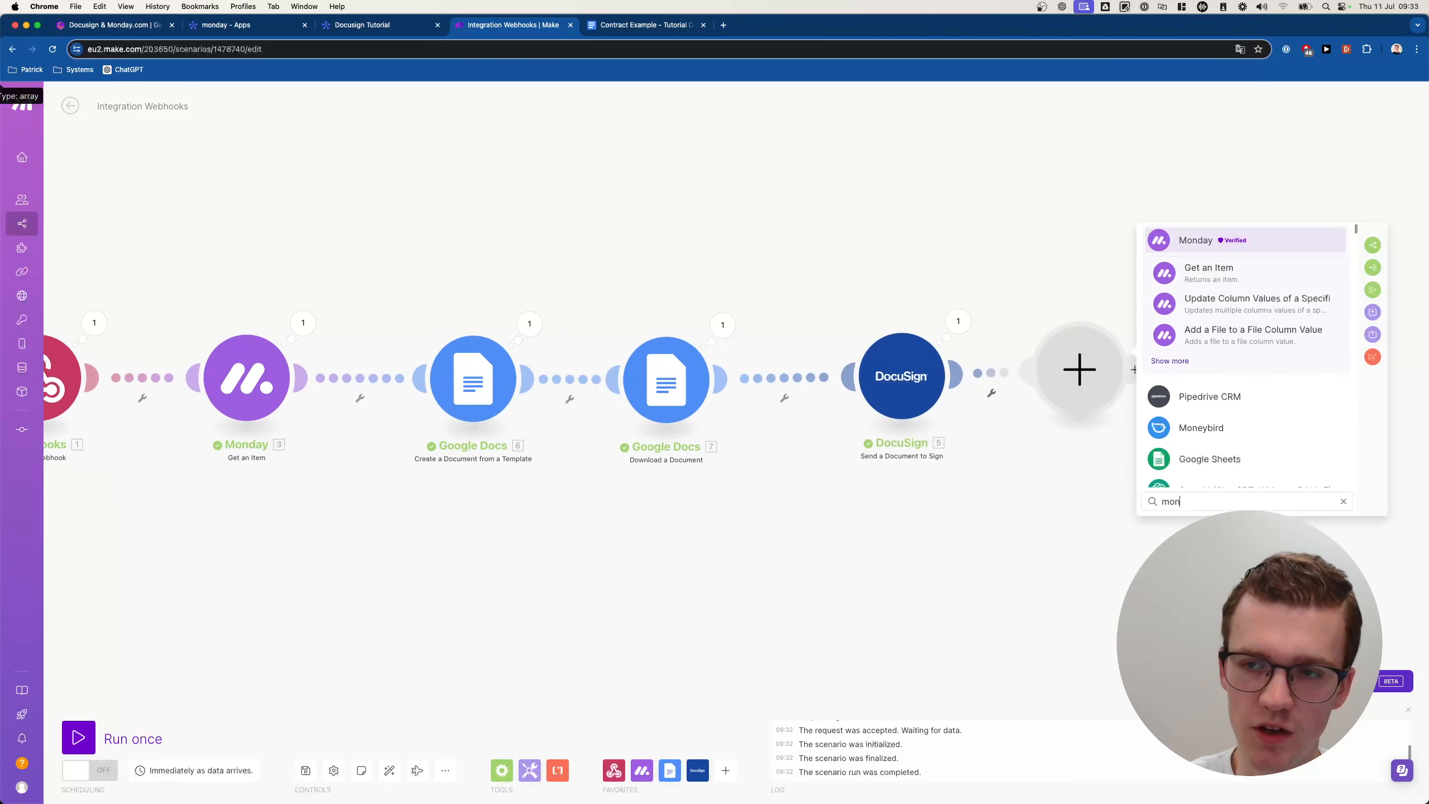
left_click(1165, 365)
type("update")
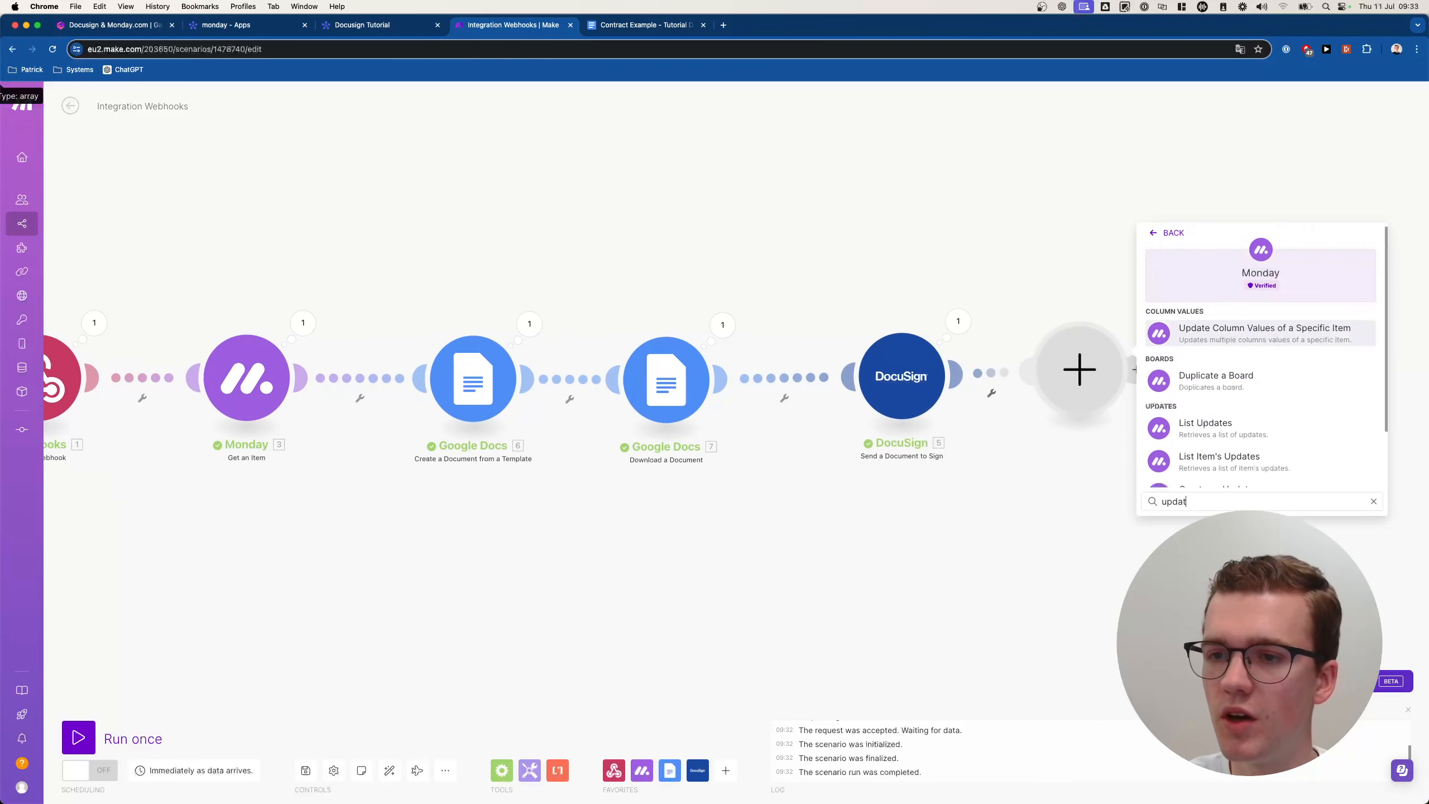
left_click(1246, 338)
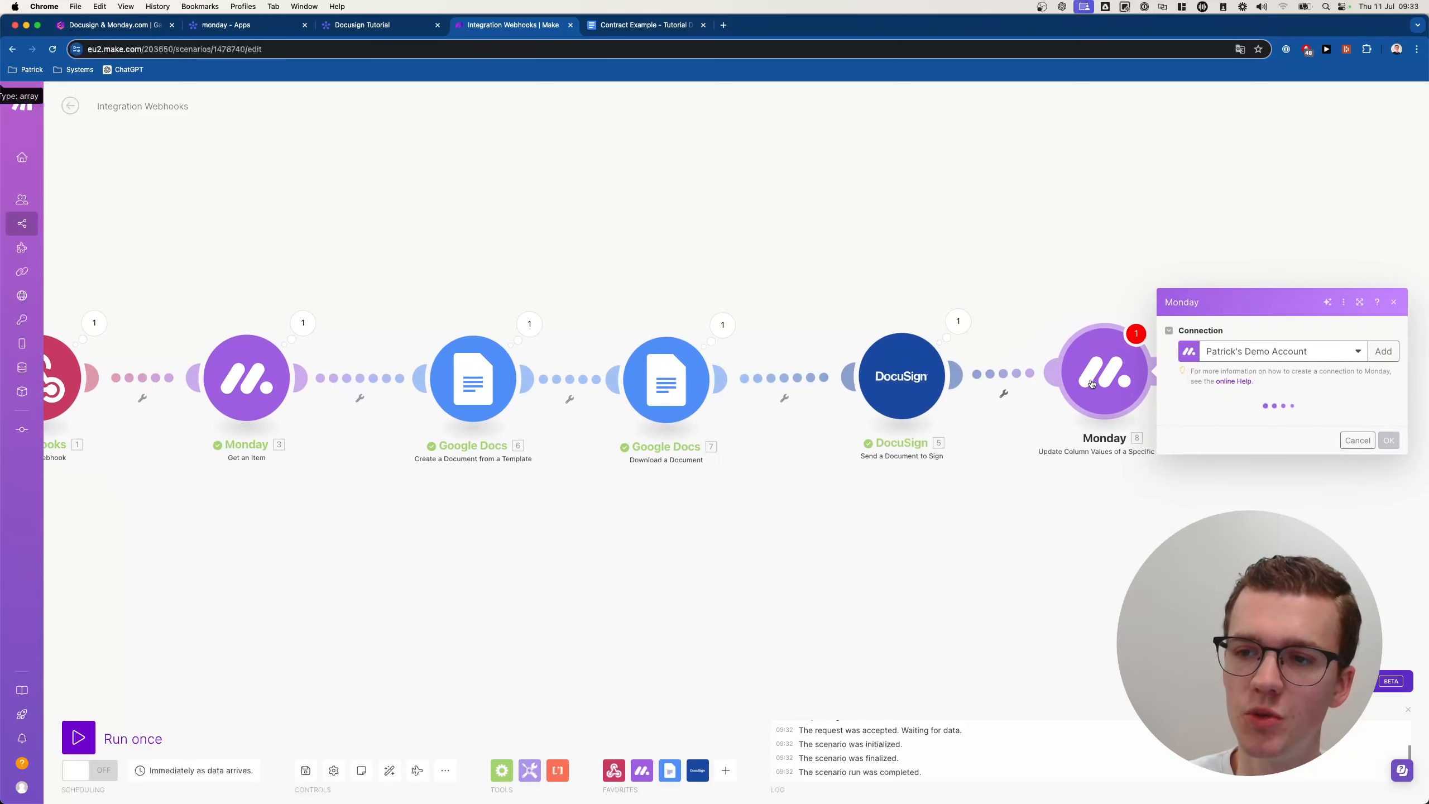
Target the Docusign Tutorial board, mapping the webhook's pulseId as the item ID.
left_click(1227, 378)
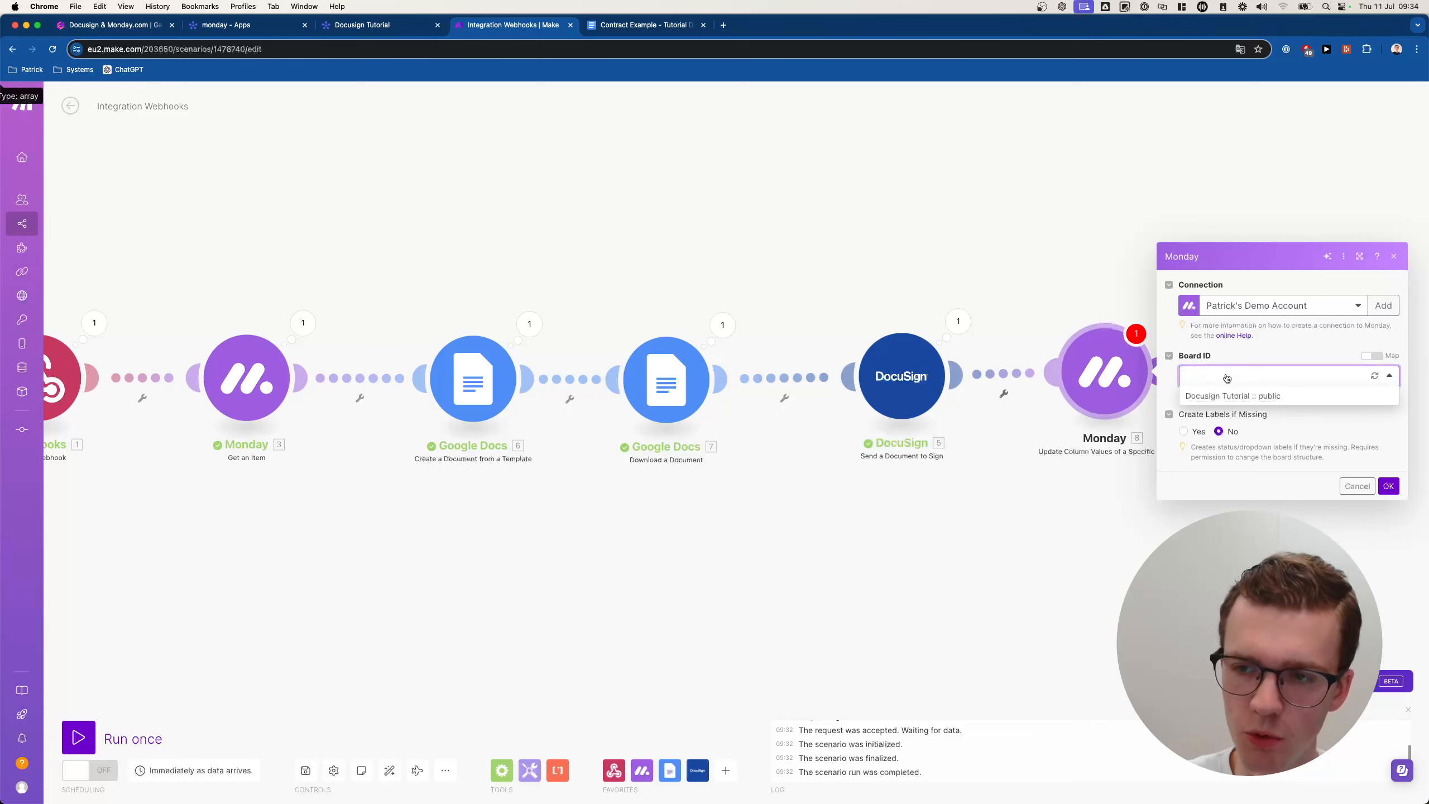
left_click(1224, 394)
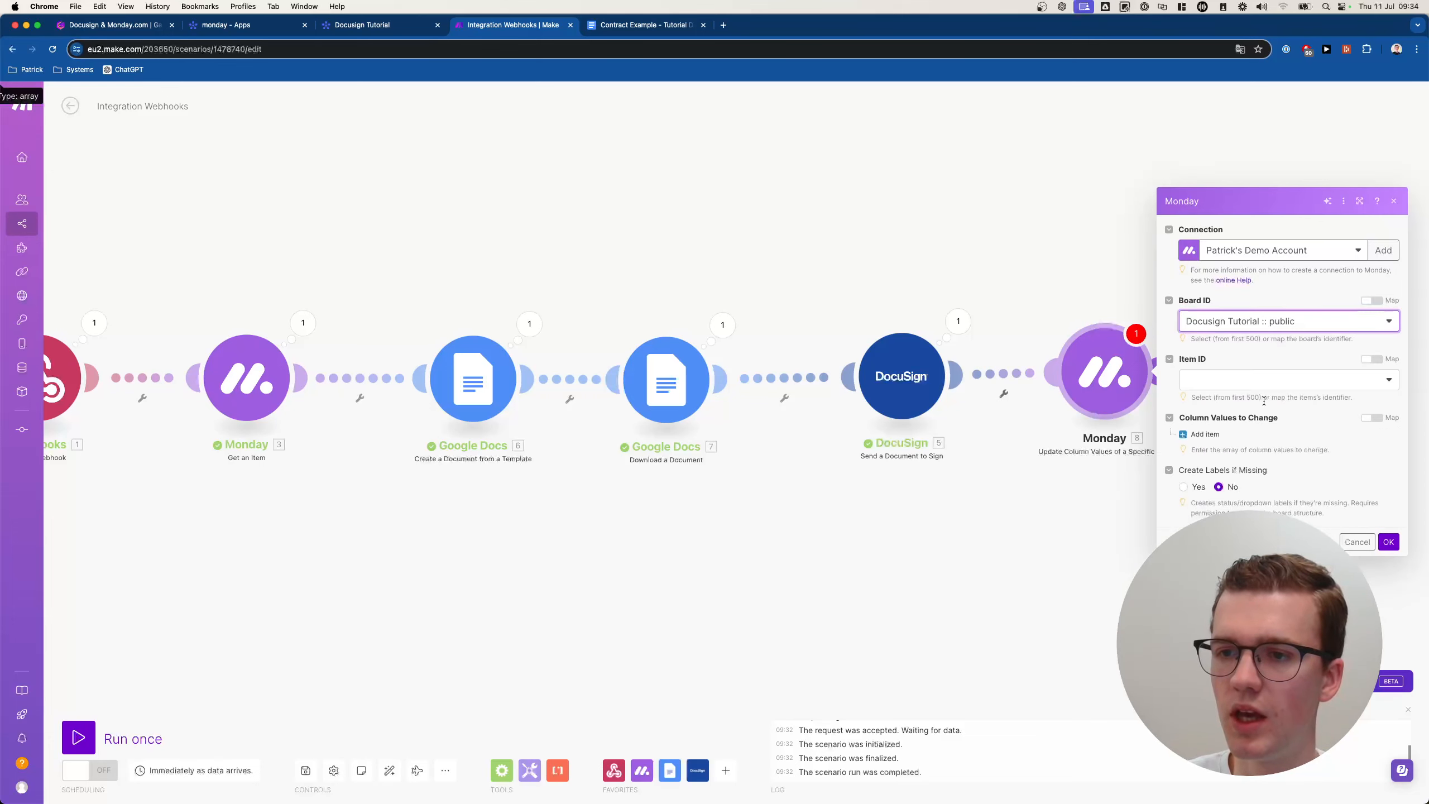
left_click(1246, 387)
left_click(1371, 358)
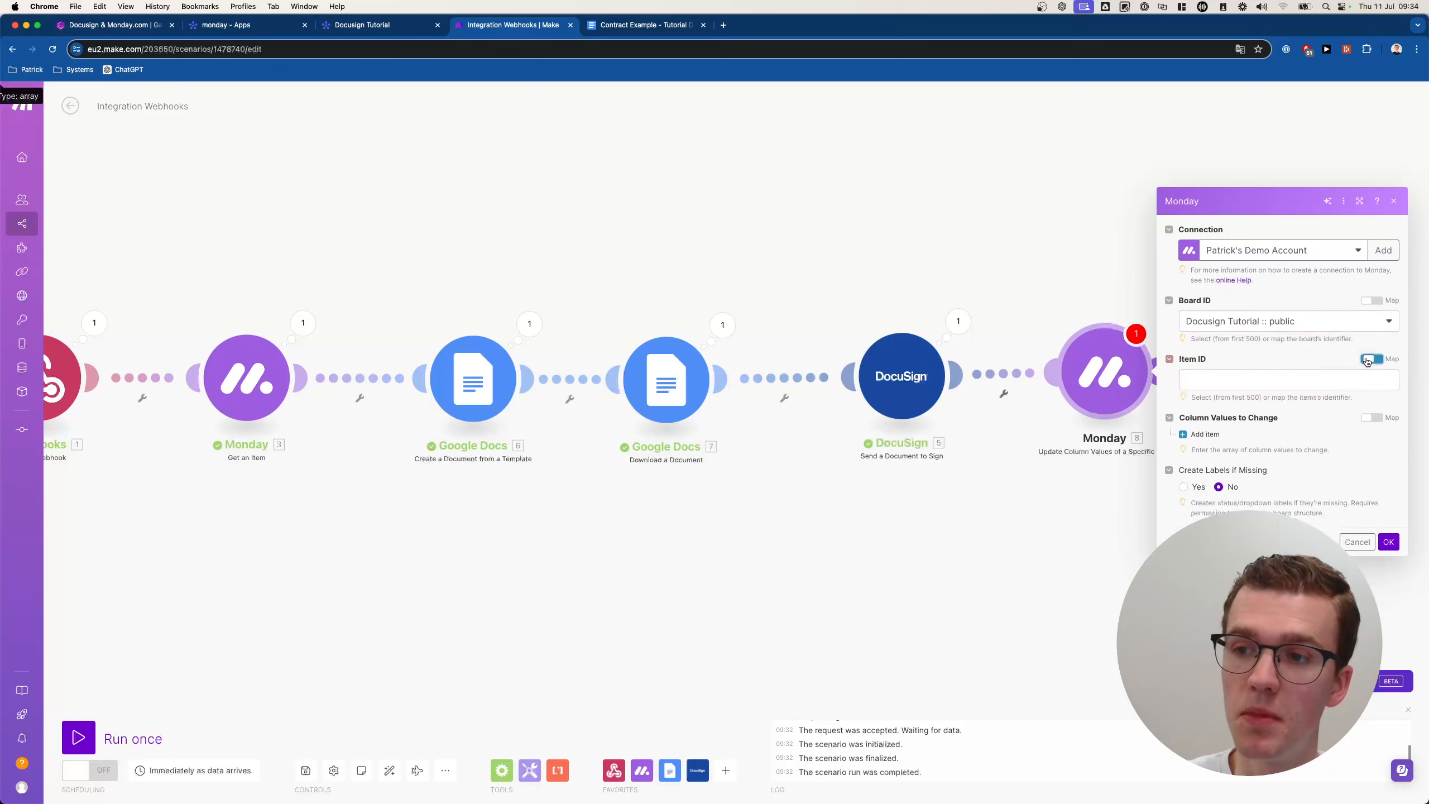
scroll(1112, 454, "down", 15)
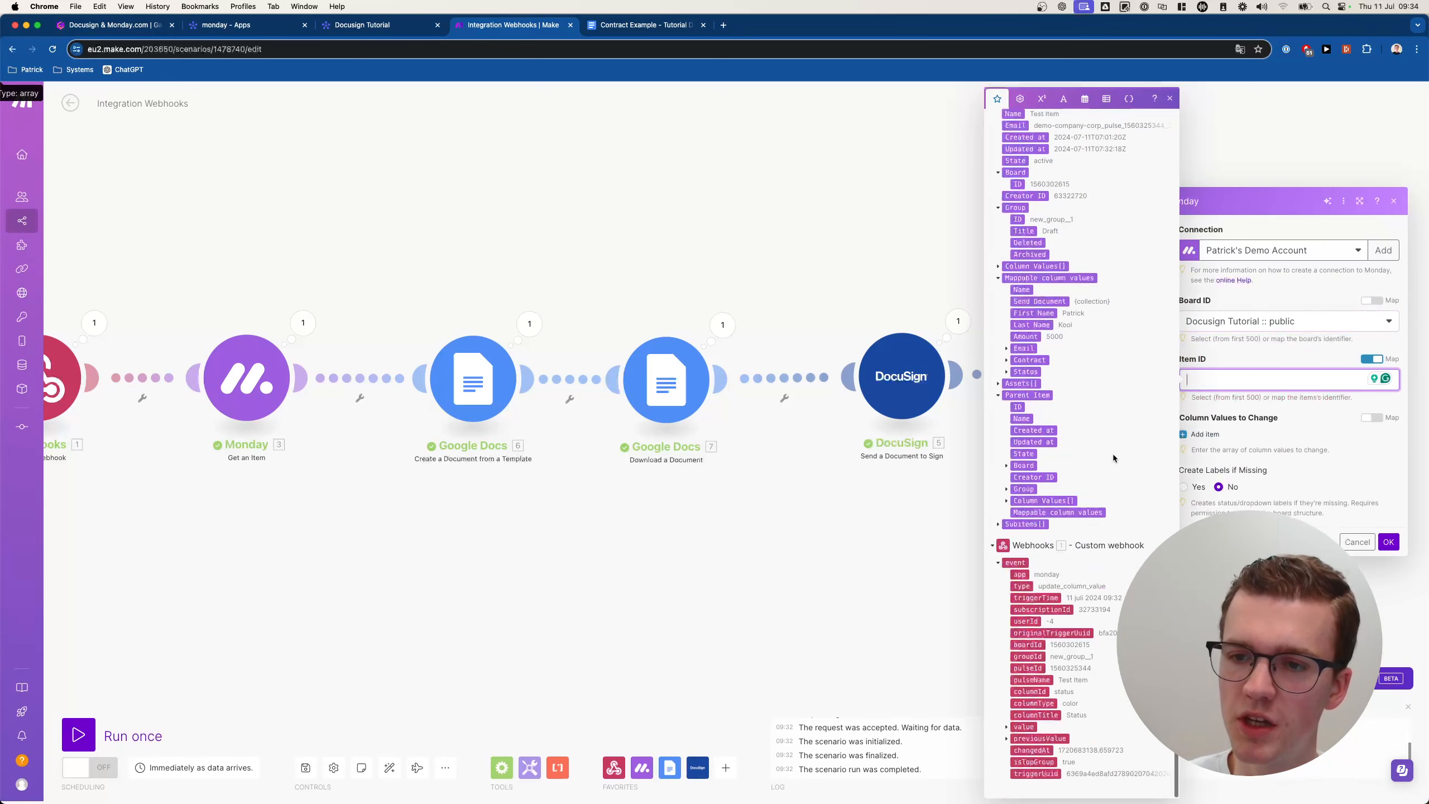
left_click(1027, 668)
left_click(1295, 487)
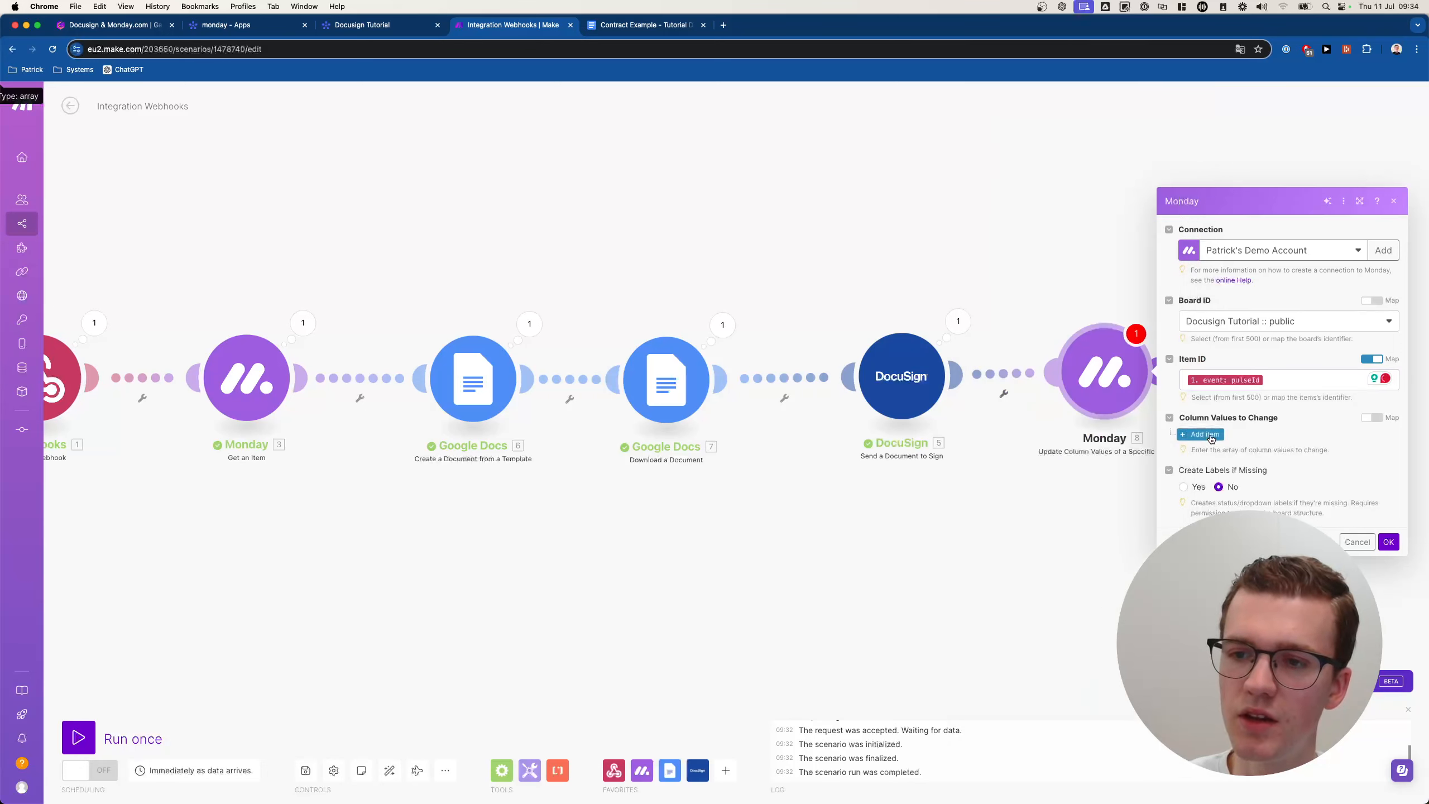
Set the Status column by Label to Sent and confirm the module.
left_click(1211, 434)
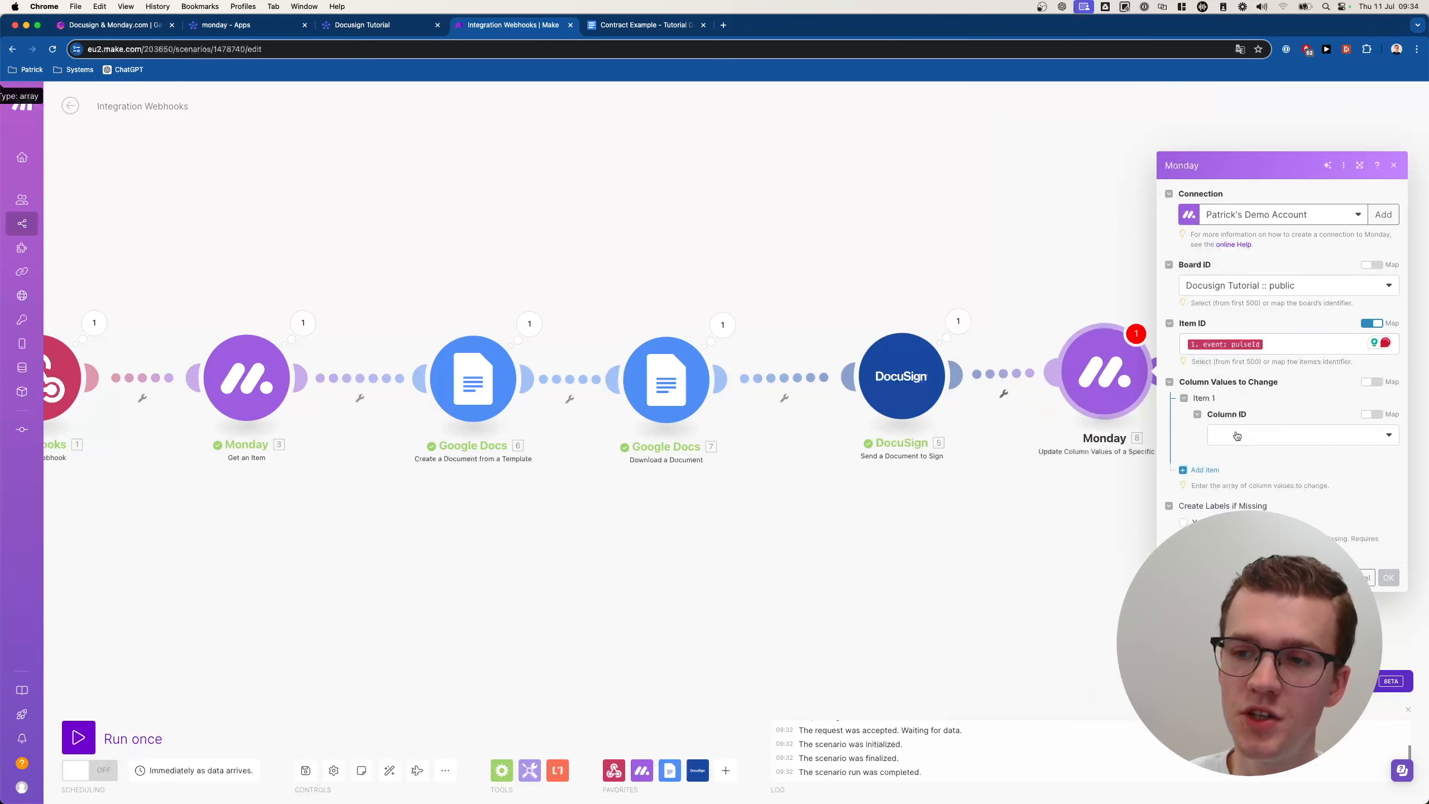
left_click(1258, 435)
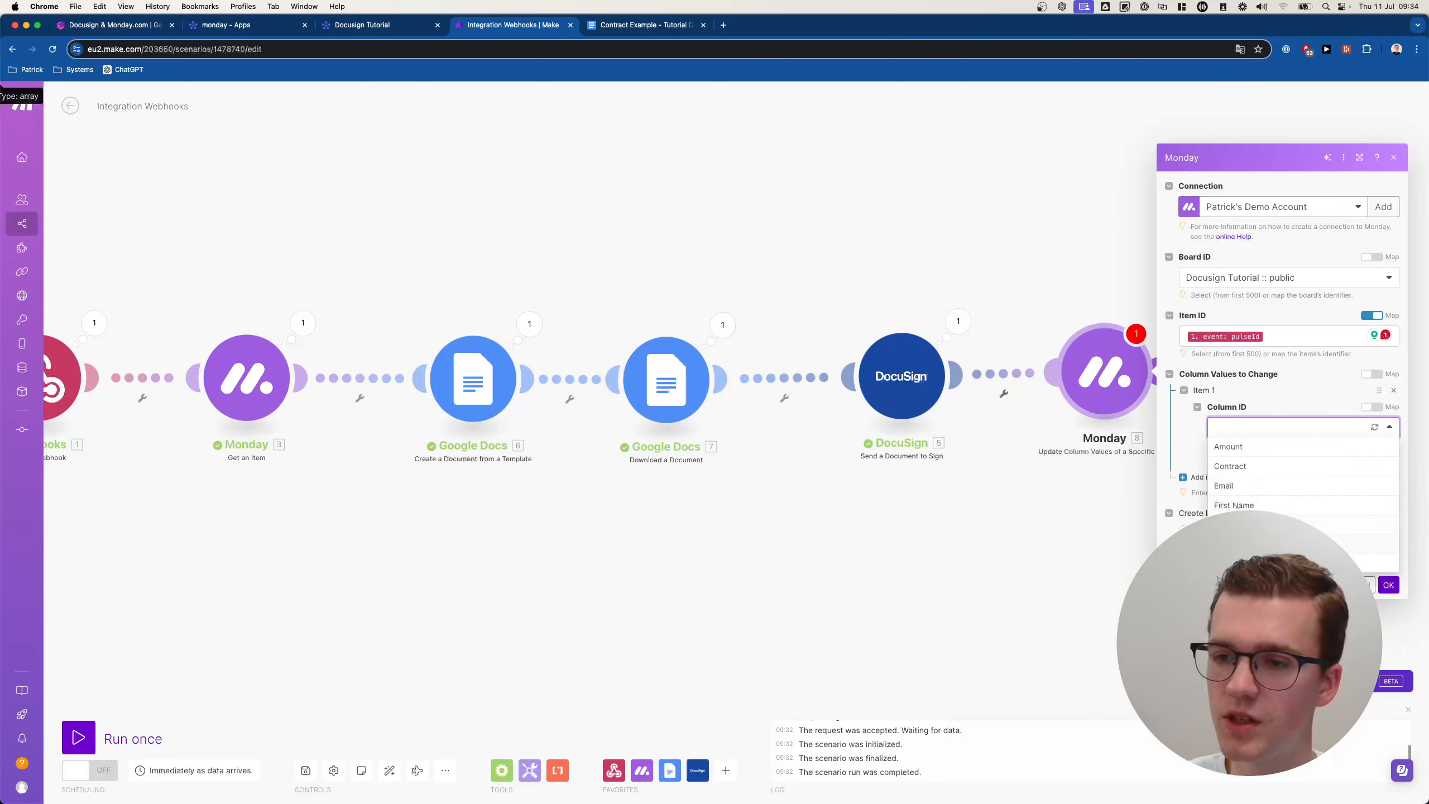
left_click(1249, 544)
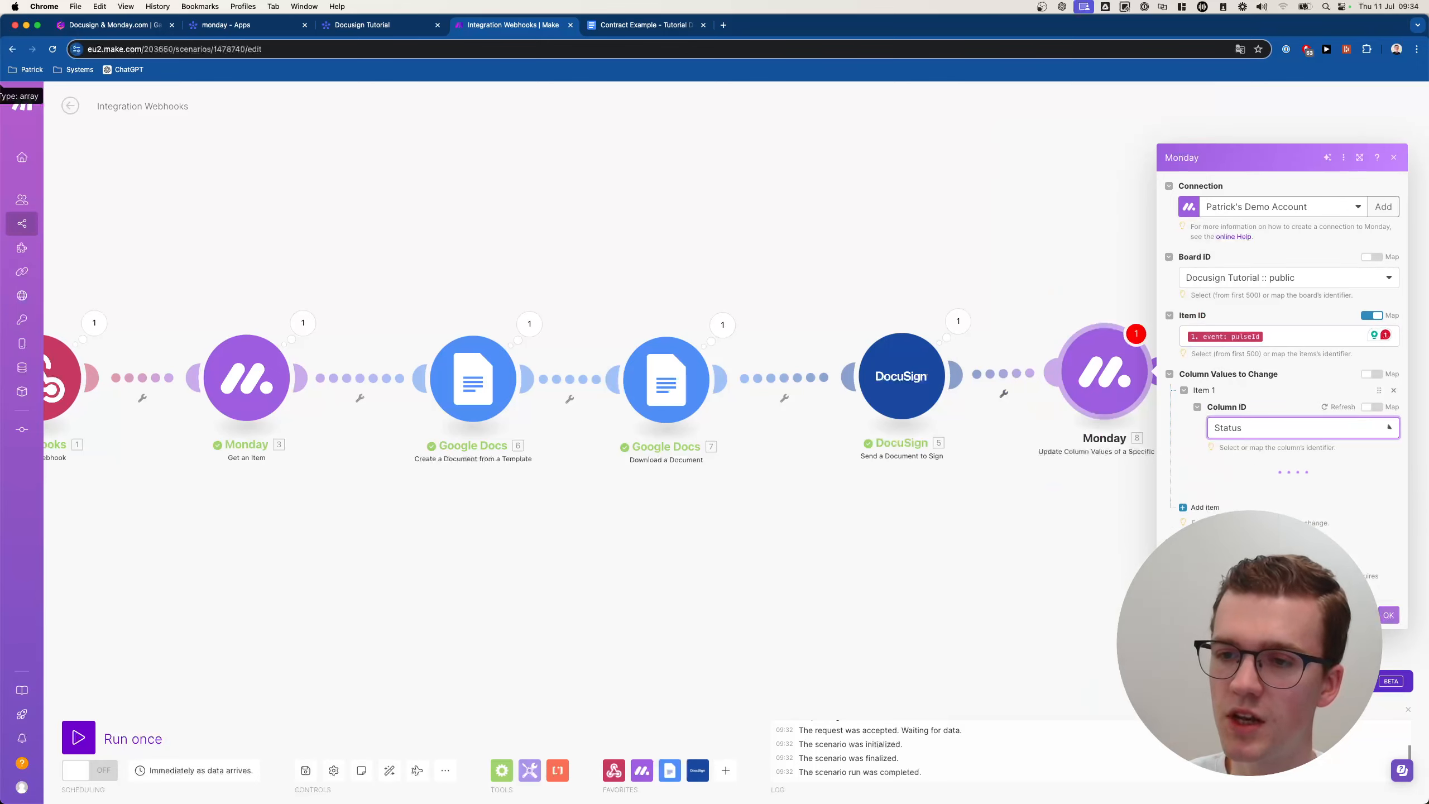
left_click(1258, 474)
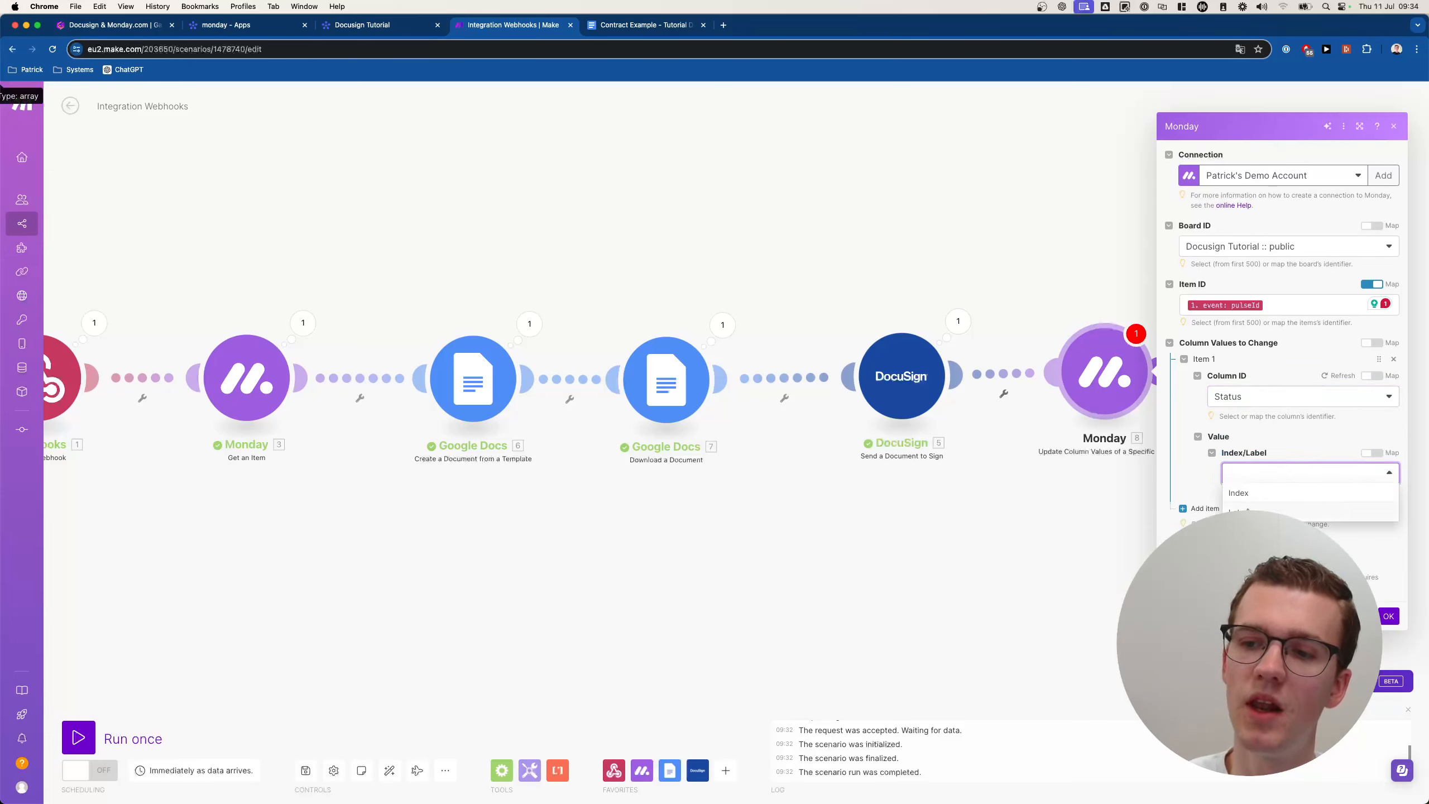
left_click(1260, 510)
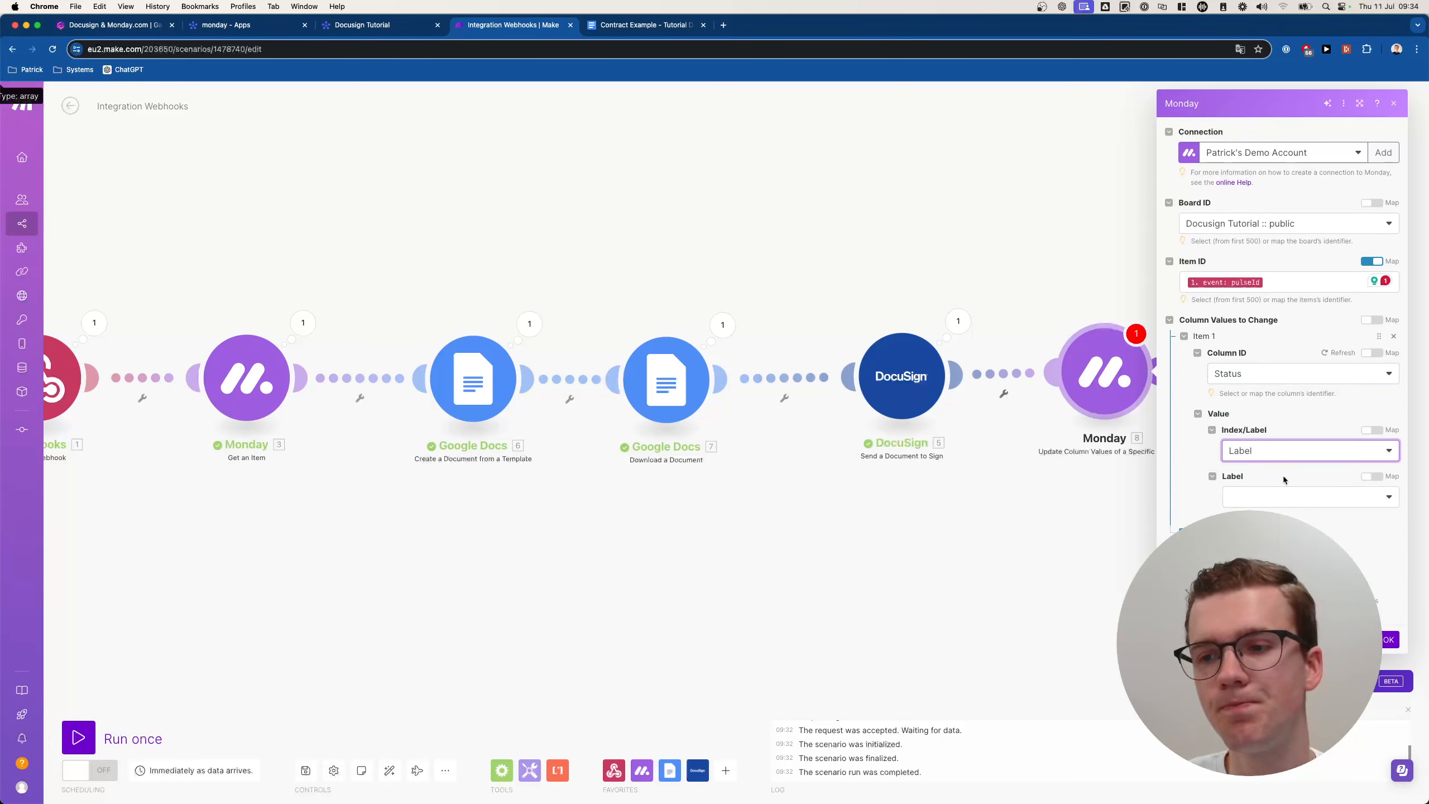
left_click(1274, 495)
left_click(1273, 552)
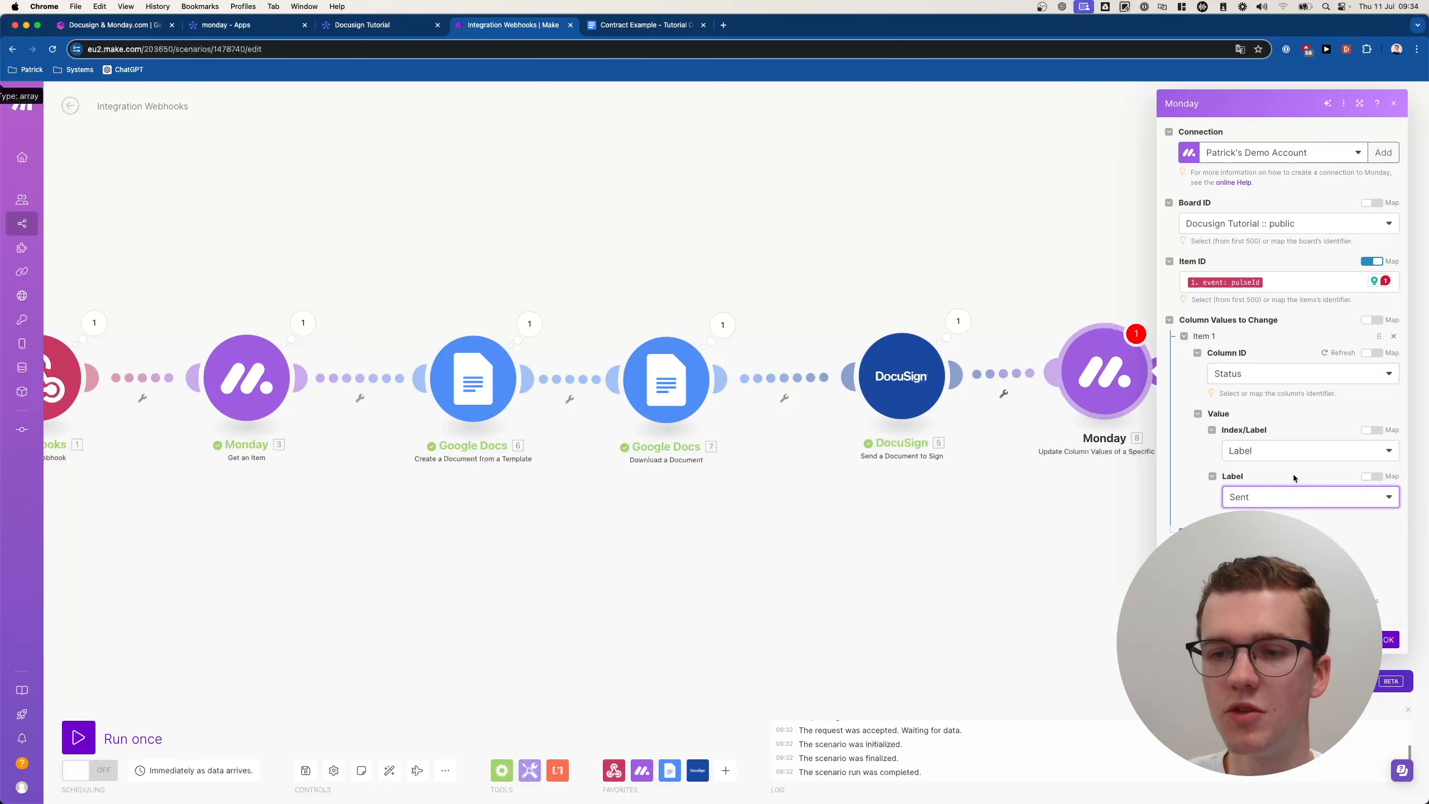
left_click(1387, 638)
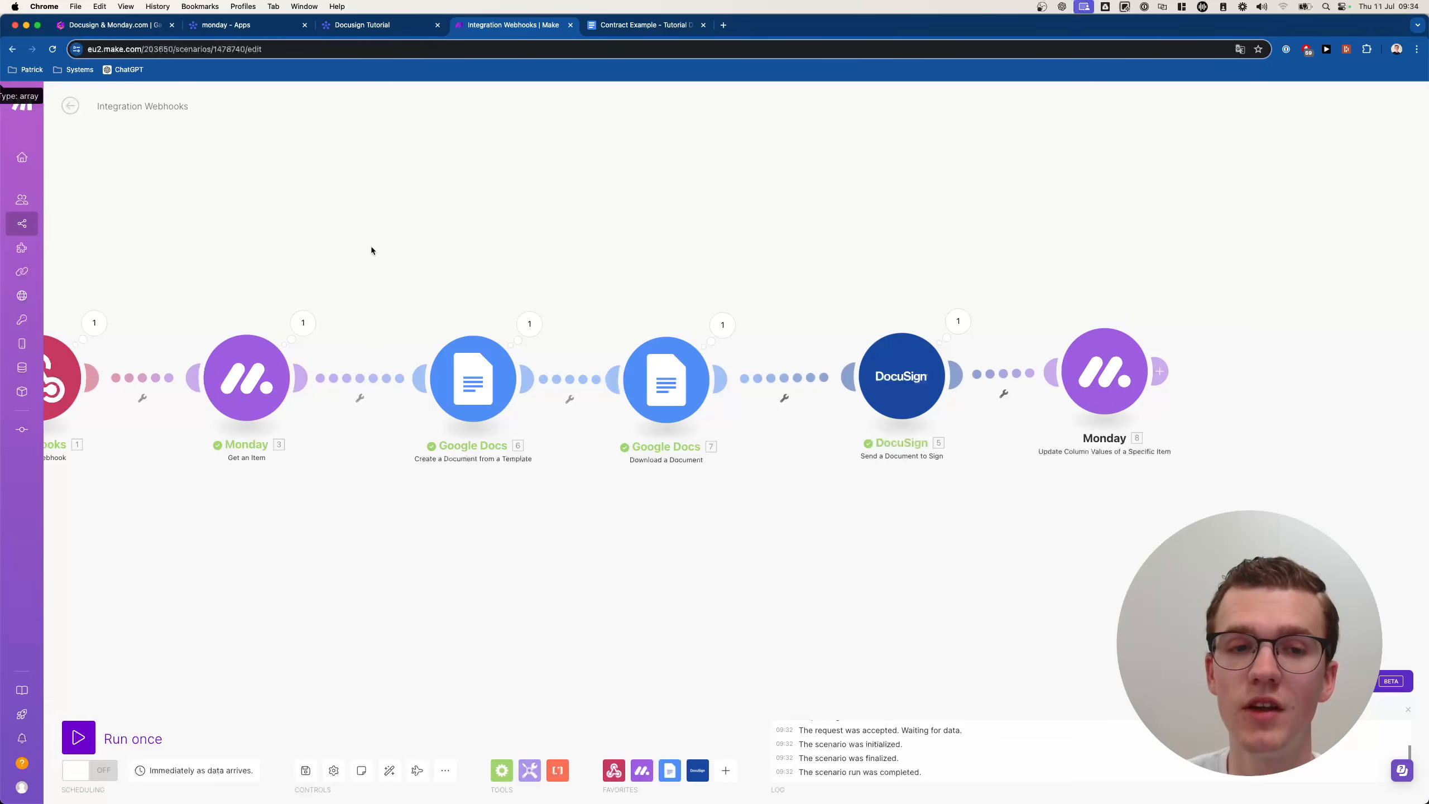
left_click_drag(371, 246, 465, 242)
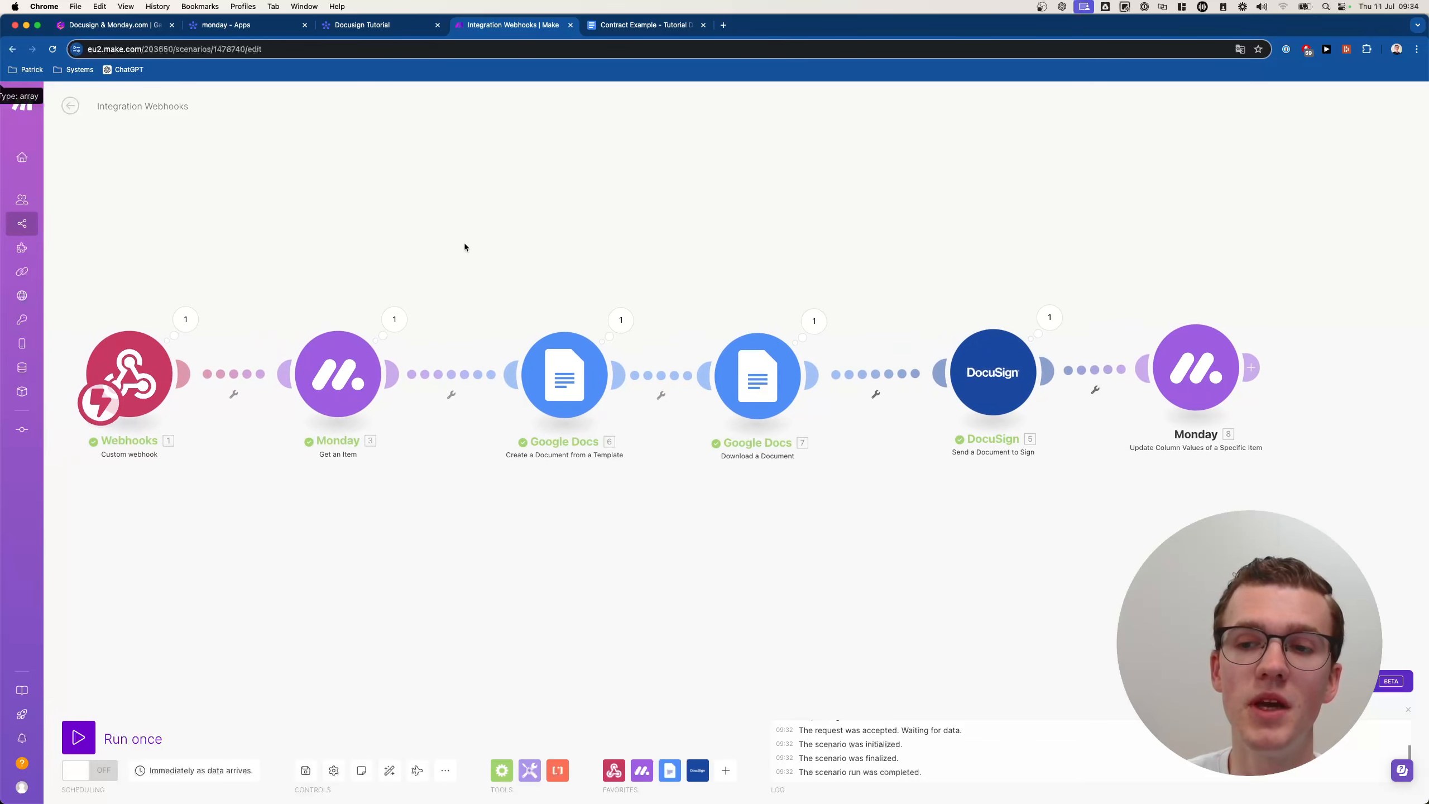
Add a 'Sending...' label to the Status column on the Docusign Tutorial board.
left_click(366, 35)
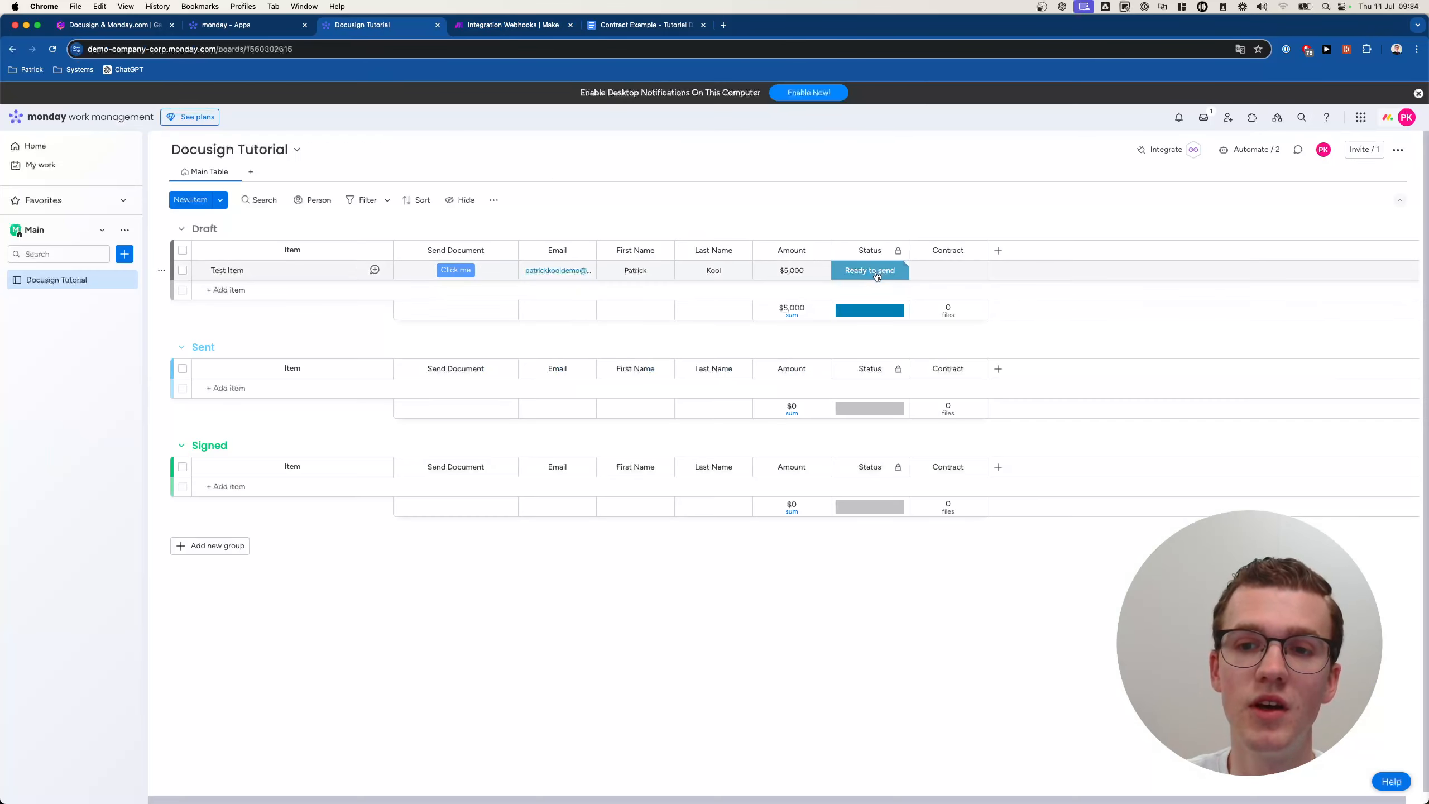
left_click(642, 24)
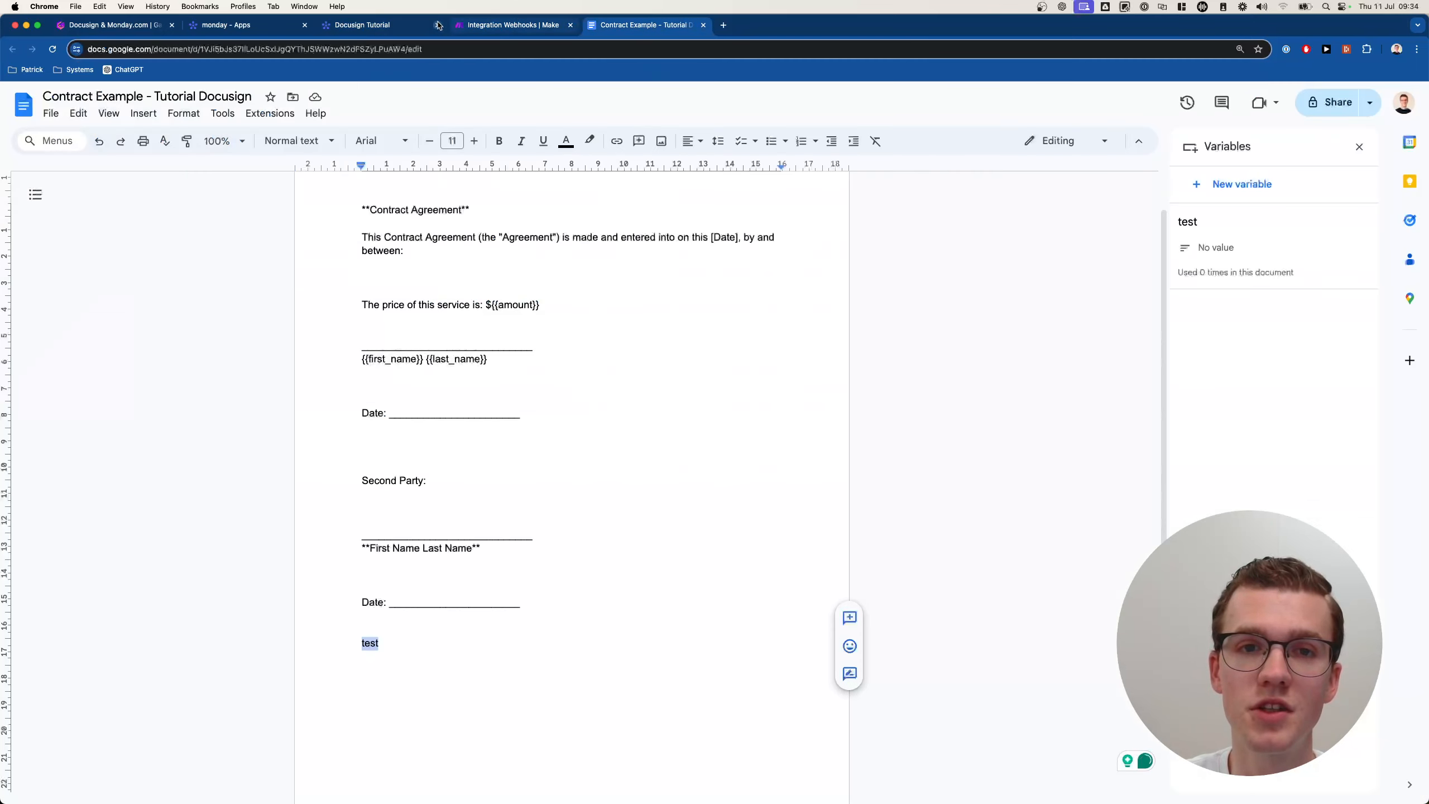
left_click(363, 24)
left_click(896, 272)
left_click(869, 421)
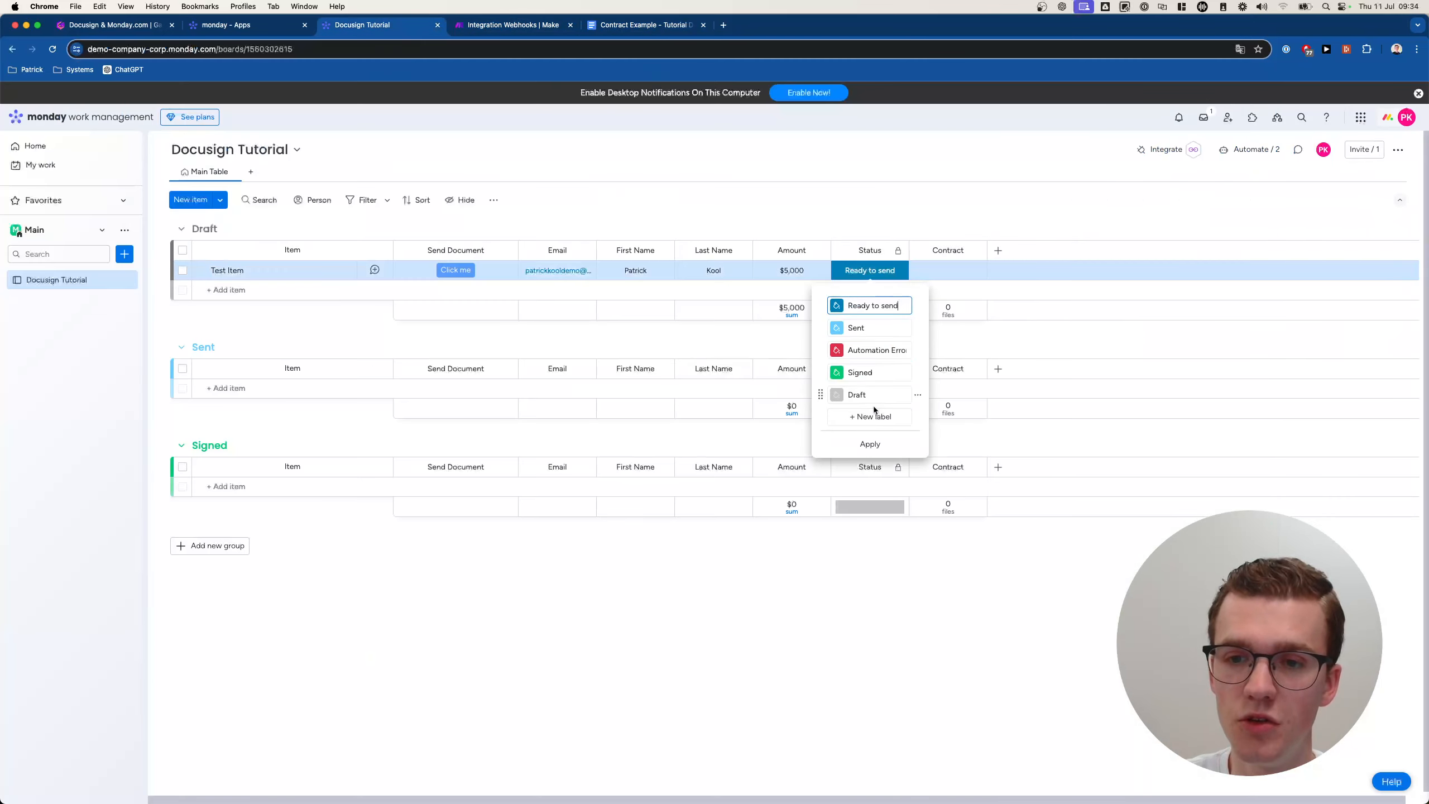
type("Sending...")
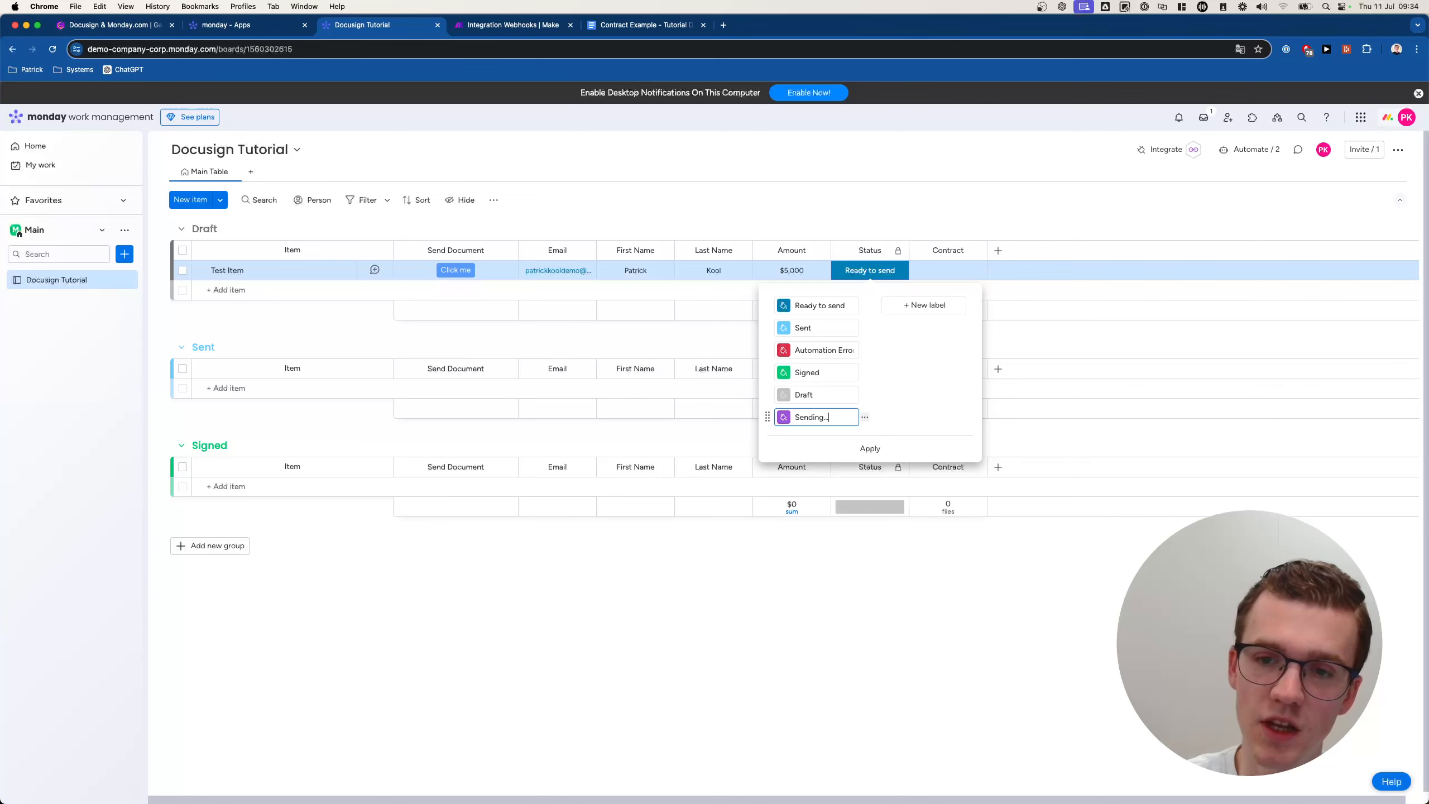
key("Return")
left_click(642, 24)
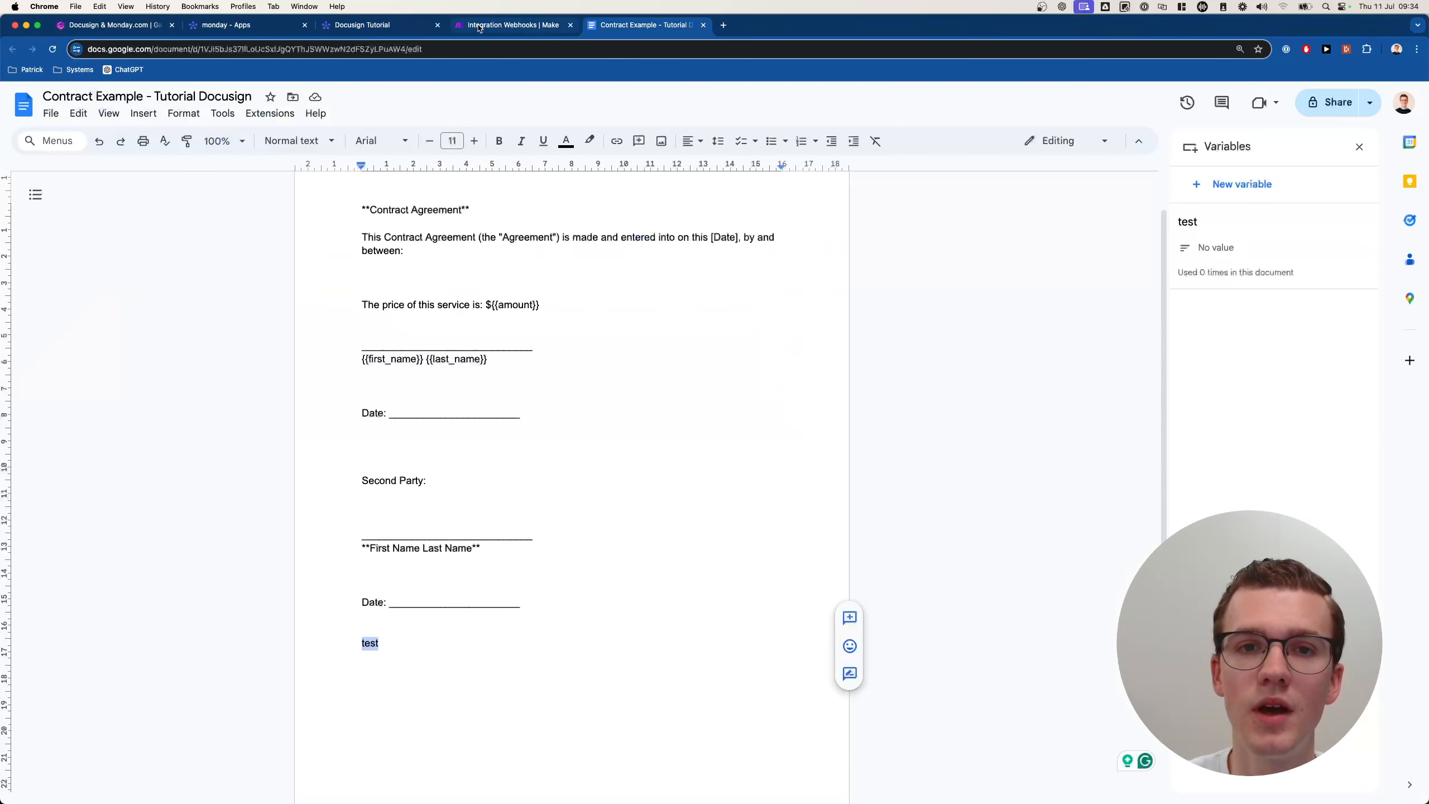
left_click(509, 25)
Clone the last Monday update module onto the canvas.
right_click(1222, 361)
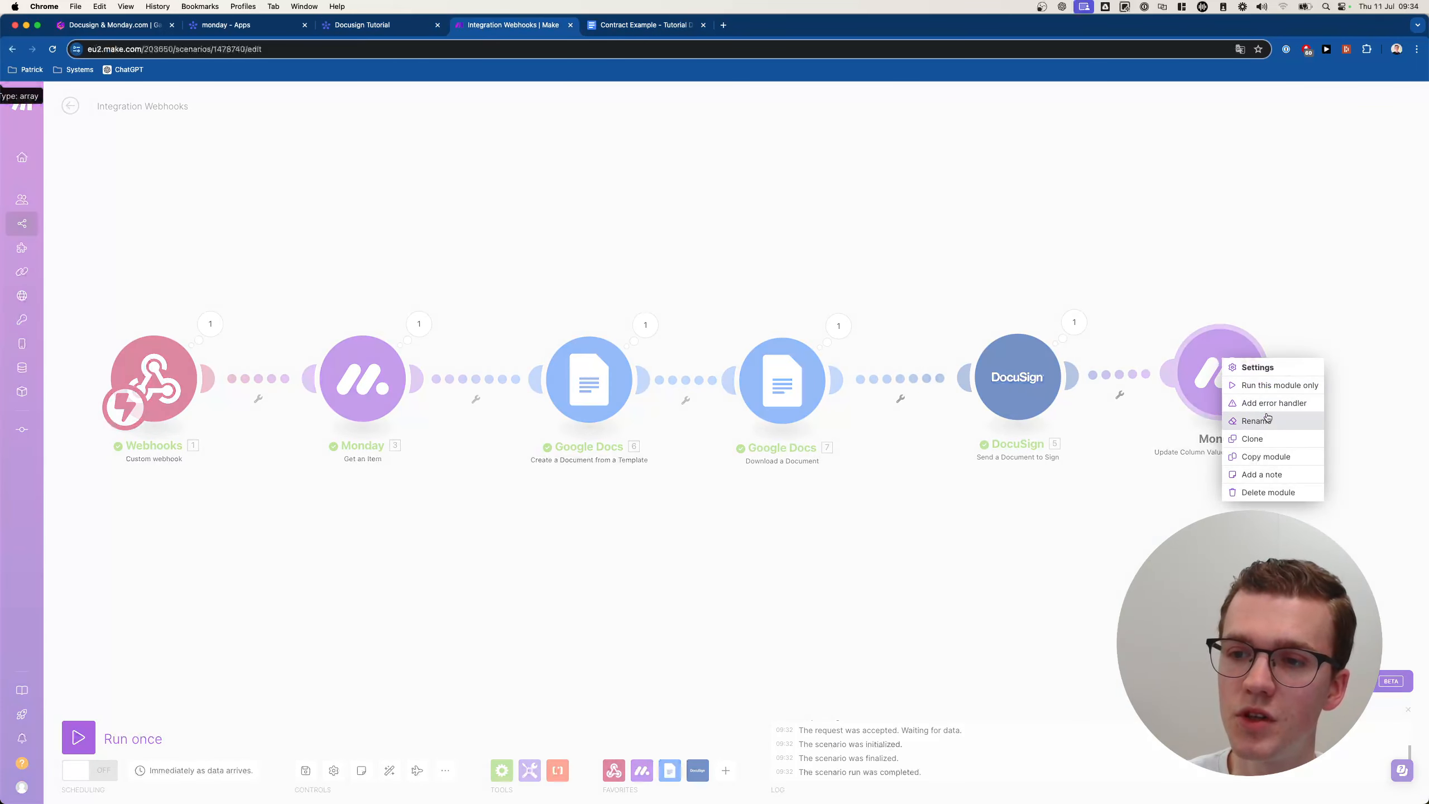
left_click(1261, 457)
right_click(1219, 393)
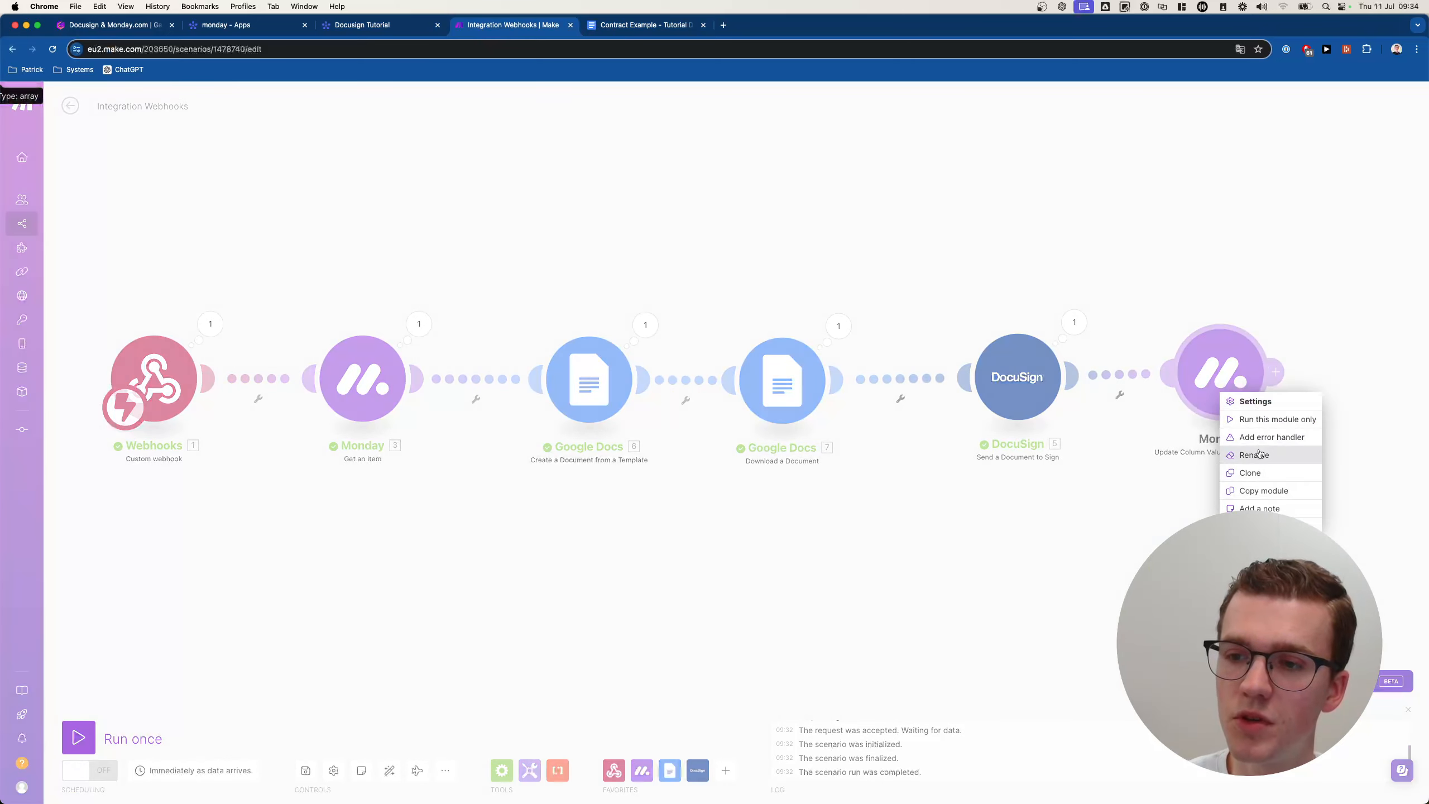
left_click(1255, 474)
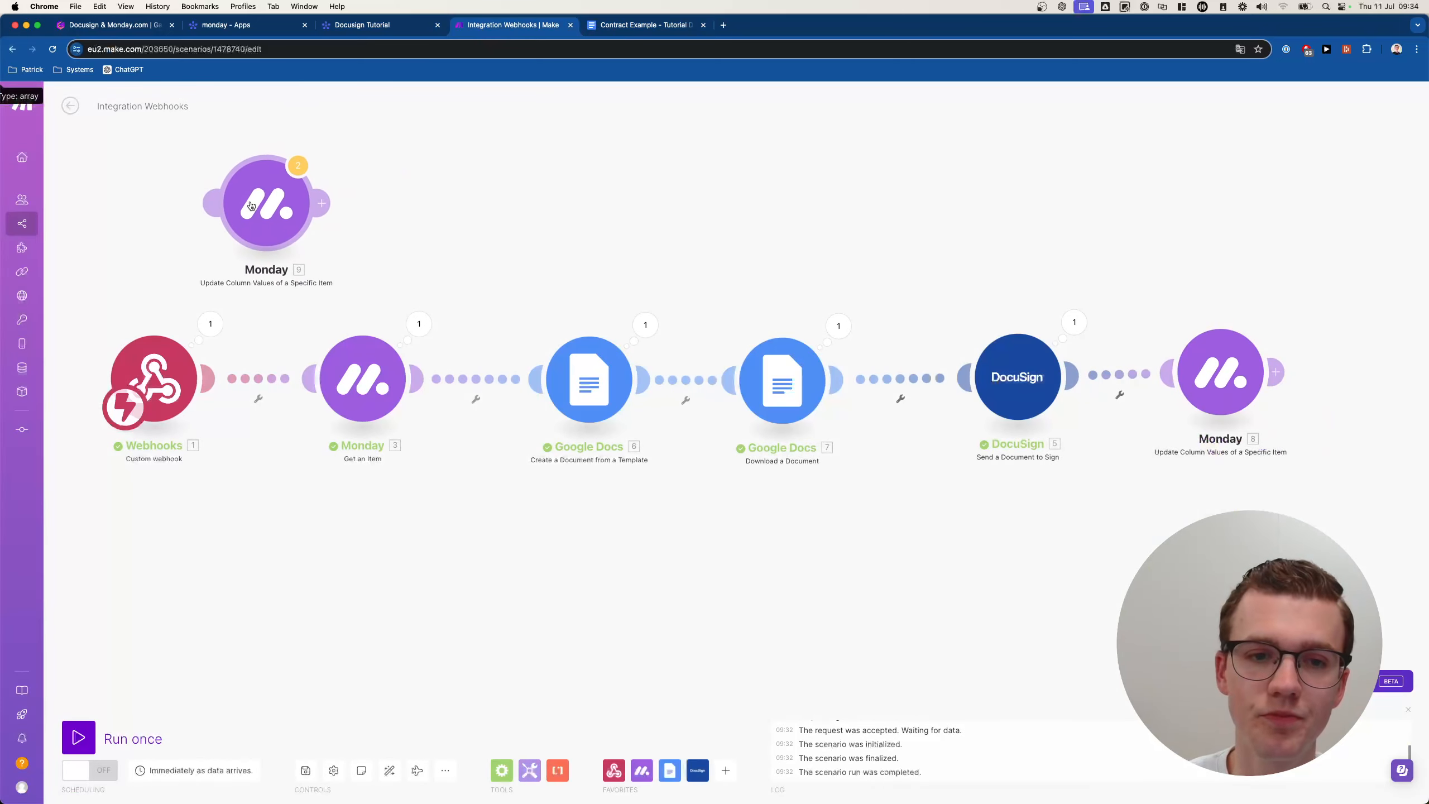
left_click(268, 220)
Unlink the webhook from Get an Item and insert the clone between them.
left_click_drag(350, 252, 1149, 535)
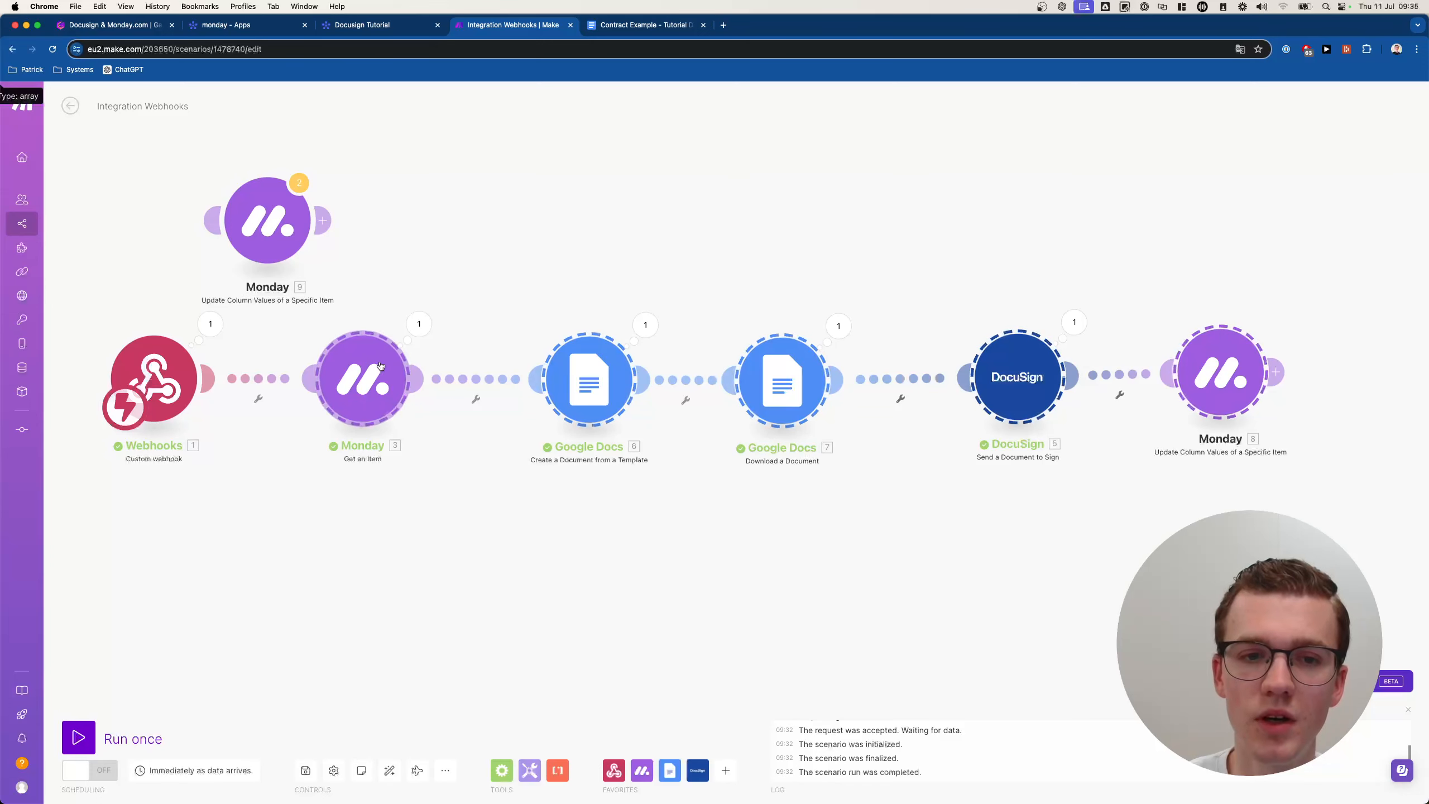
left_click_drag(343, 349, 502, 322)
right_click(368, 377)
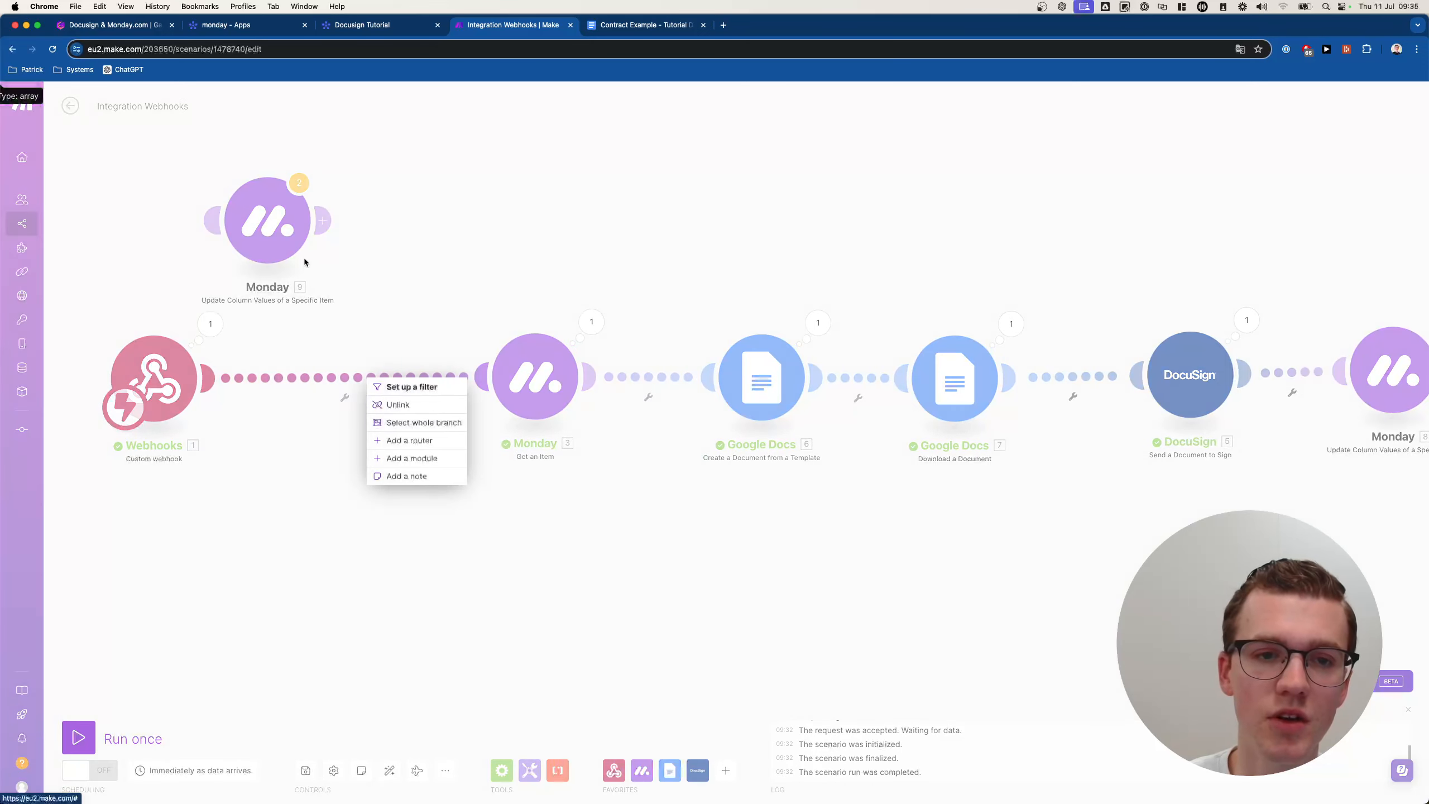
left_click(399, 404)
left_click_drag(281, 240, 485, 393)
left_click_drag(372, 381, 371, 393)
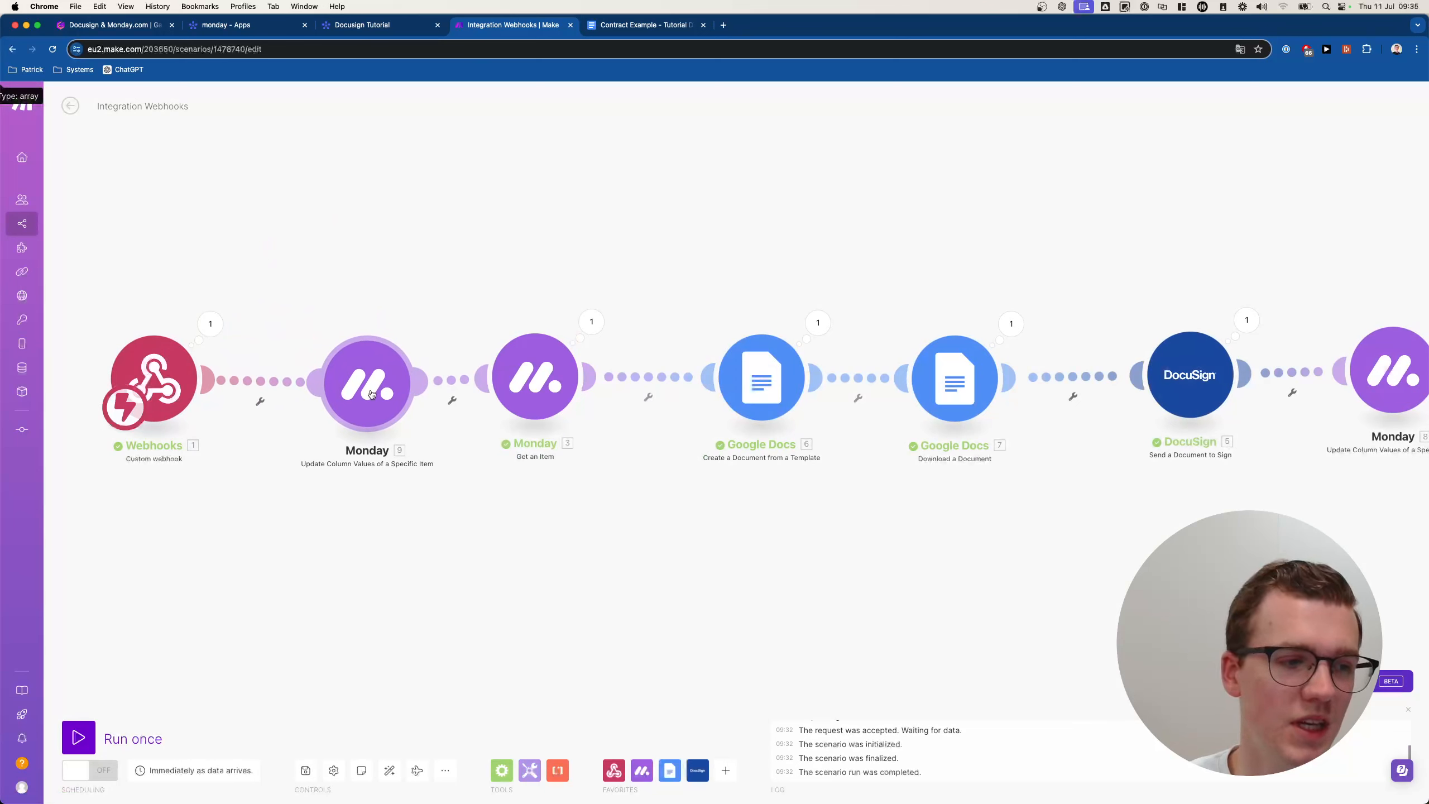
Set the cloned module's Status label to Sending..., confirm, and save the scenario.
left_click(372, 393)
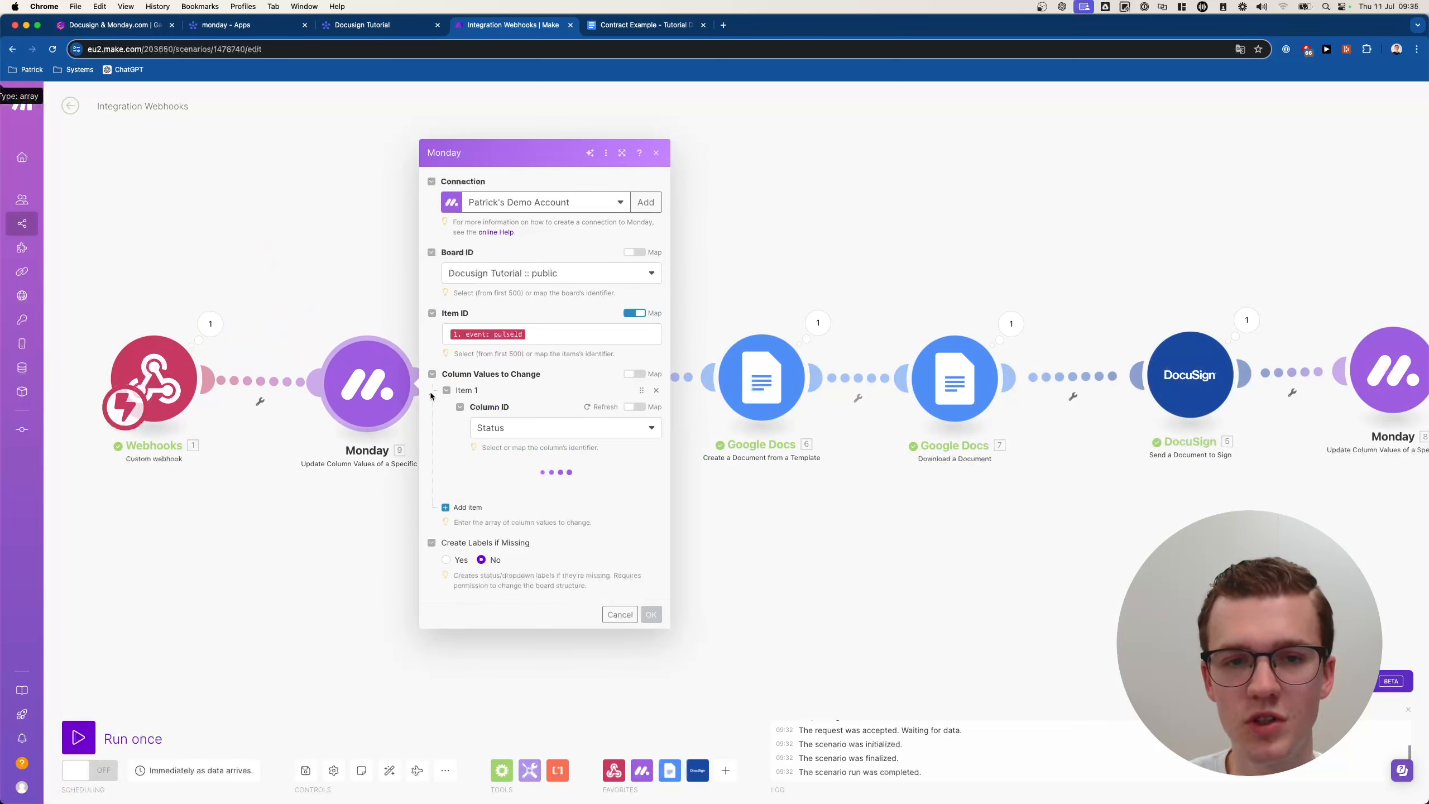
left_click(543, 515)
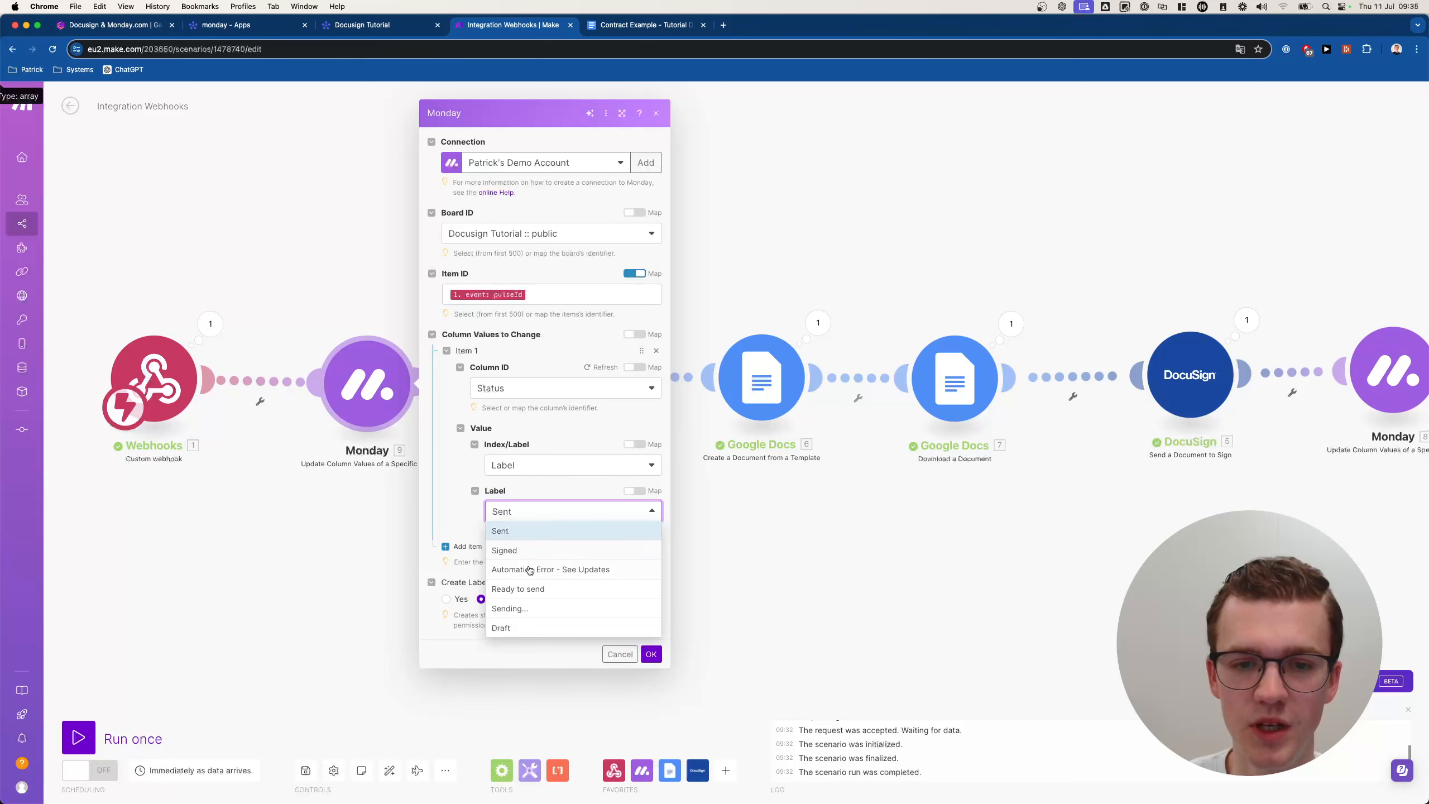
left_click(520, 608)
left_click(651, 654)
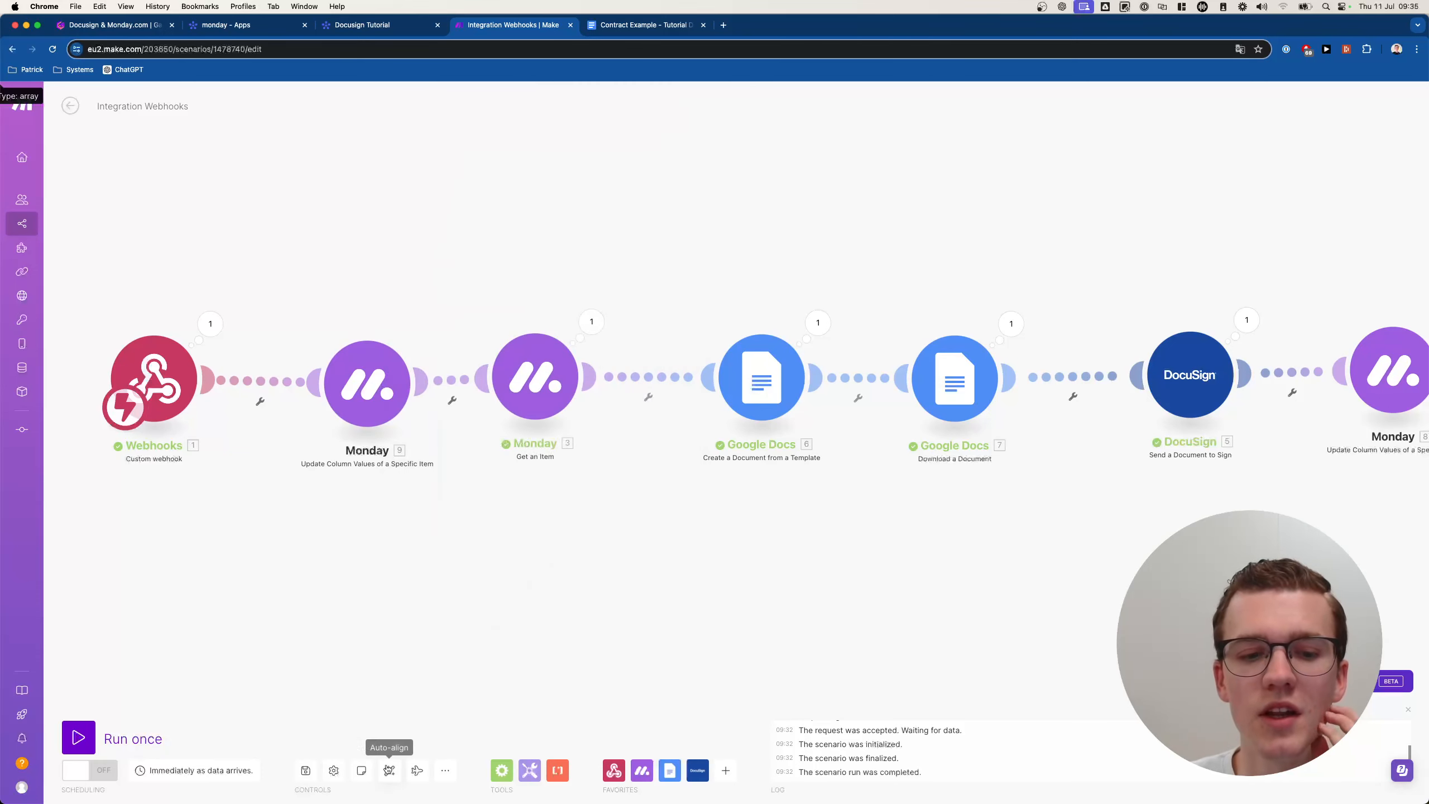
left_click(298, 771)
Reset Test Item's Status to Draft and press its Click me button.
left_click(362, 25)
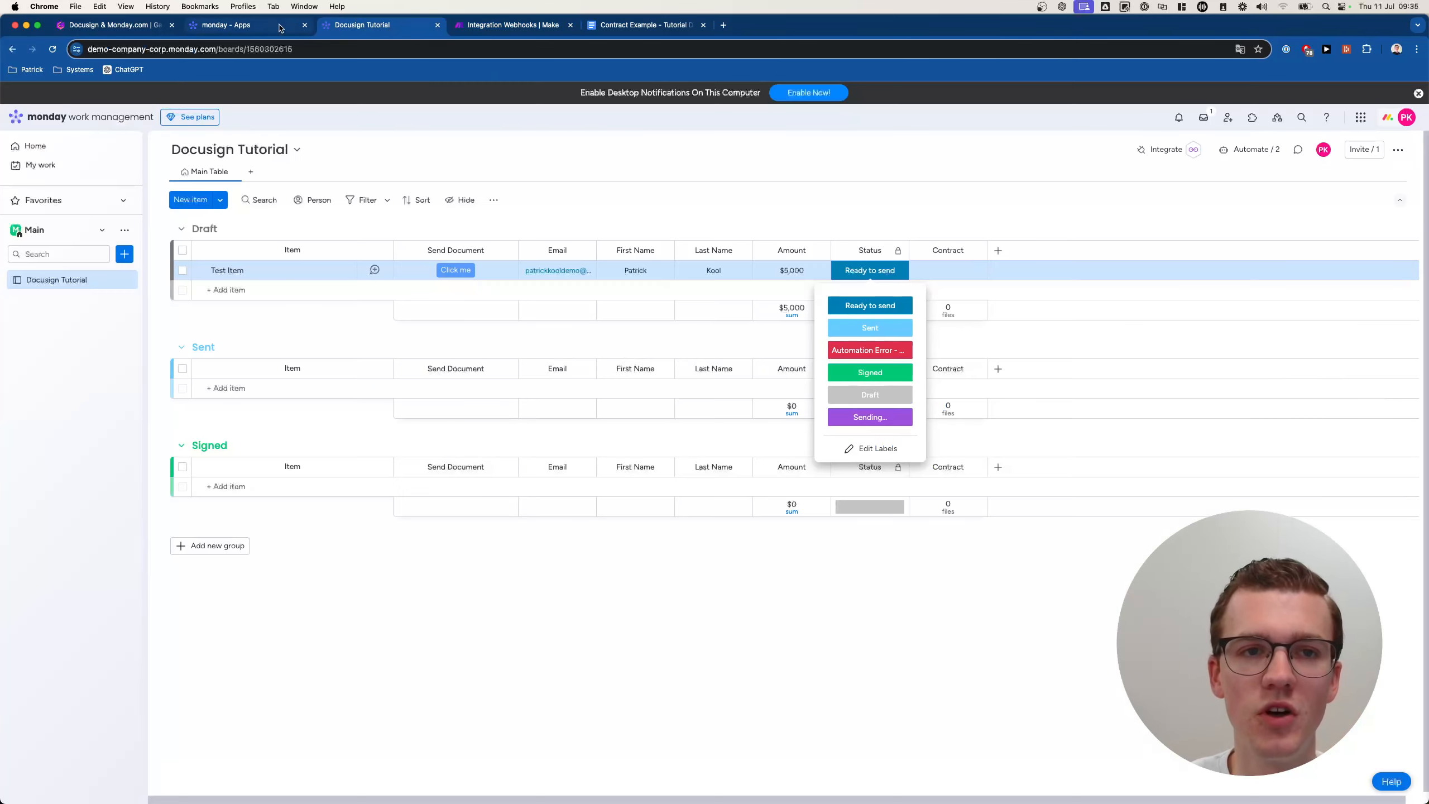
left_click(870, 270)
left_click(870, 270)
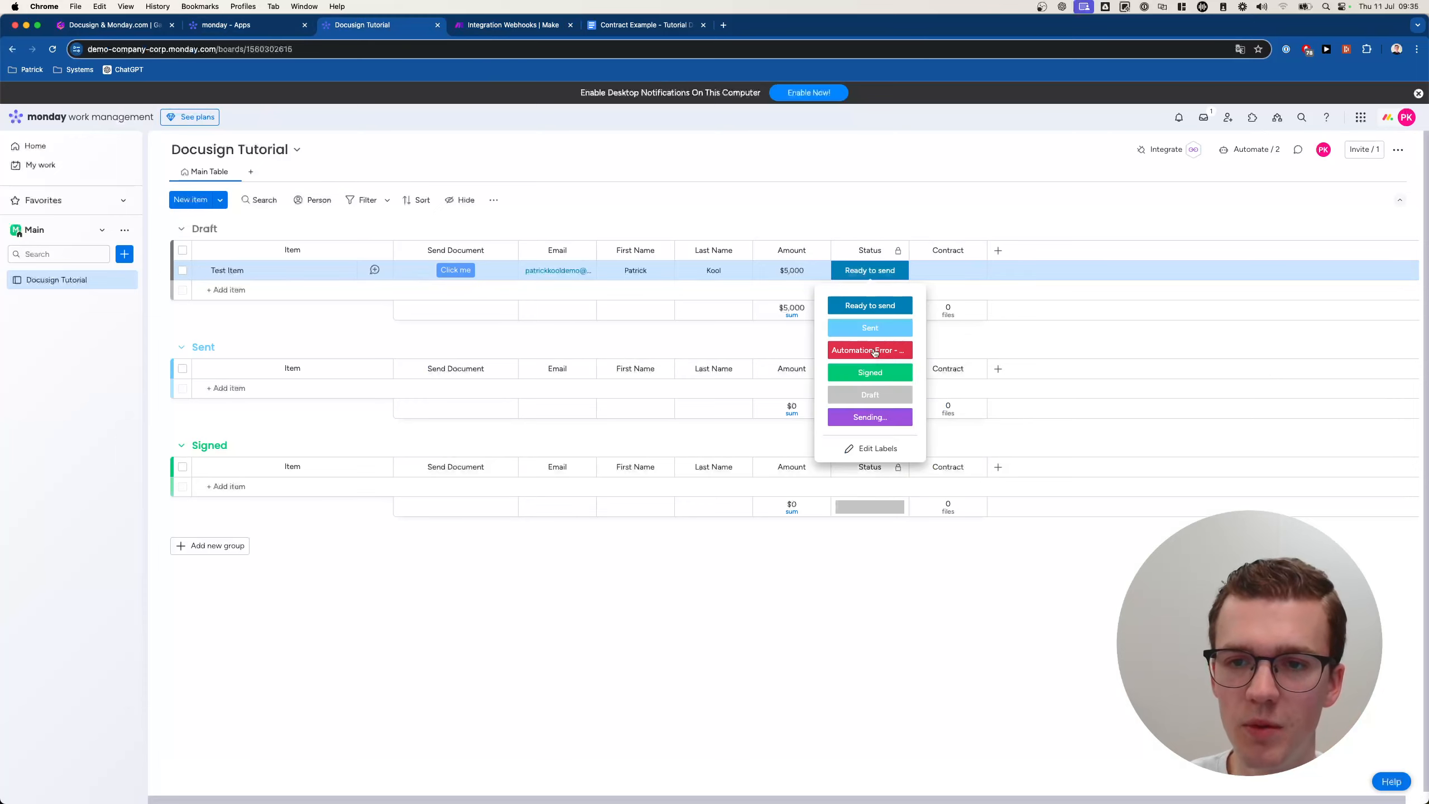
left_click(869, 395)
left_click(554, 171)
left_click(450, 270)
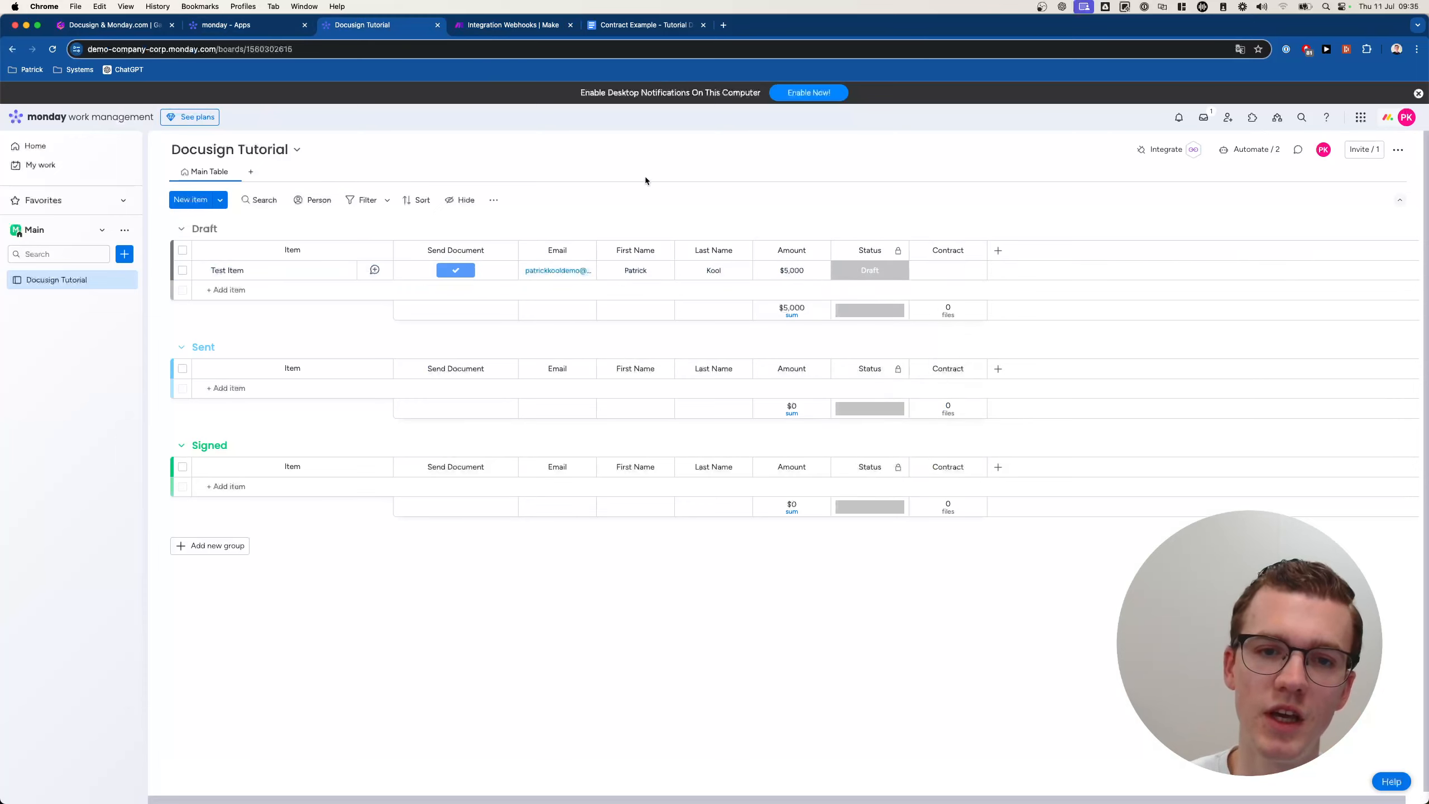
Run the scenario once and watch Test Item's Status change to Sent.
left_click(509, 25)
left_click(79, 738)
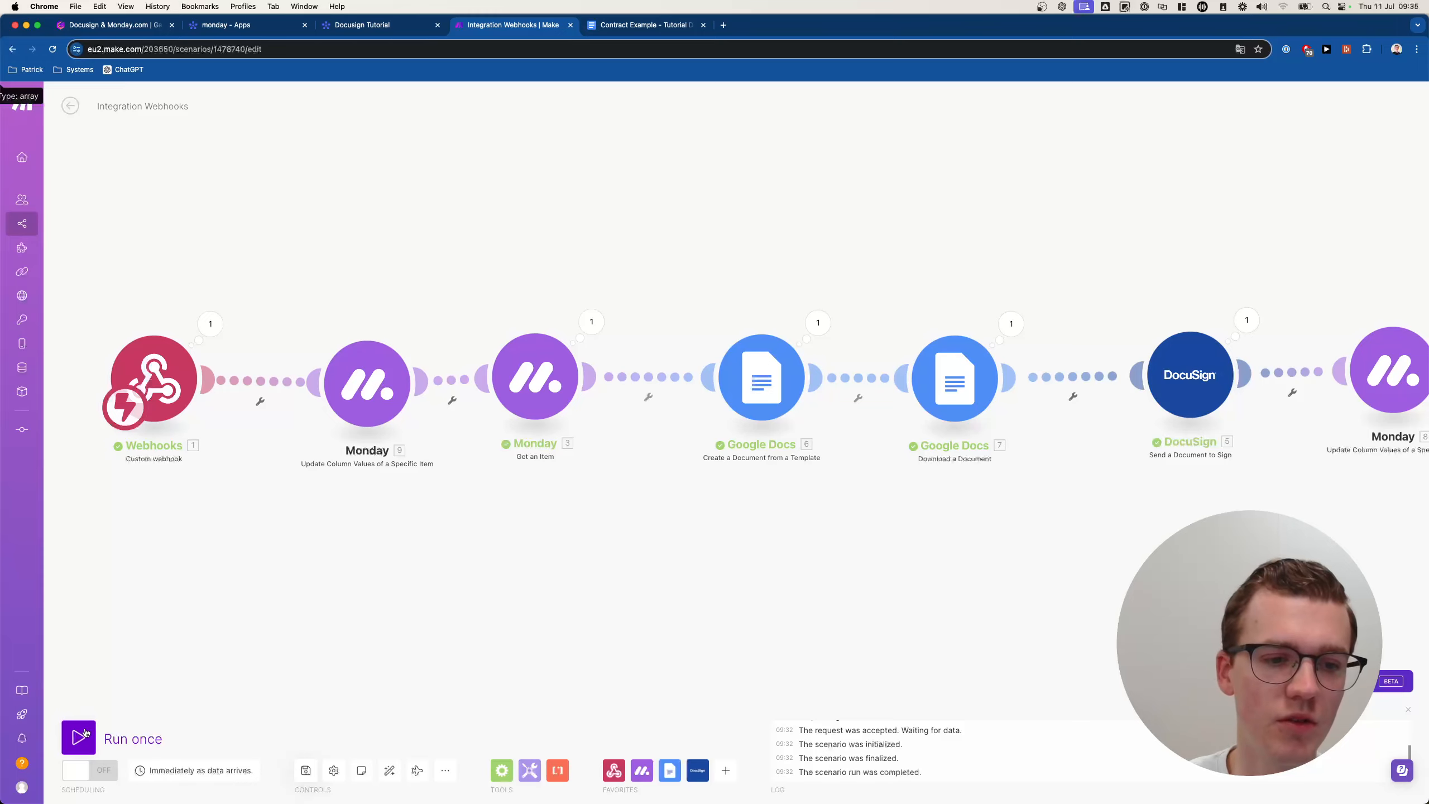
left_click(360, 25)
left_click(474, 31)
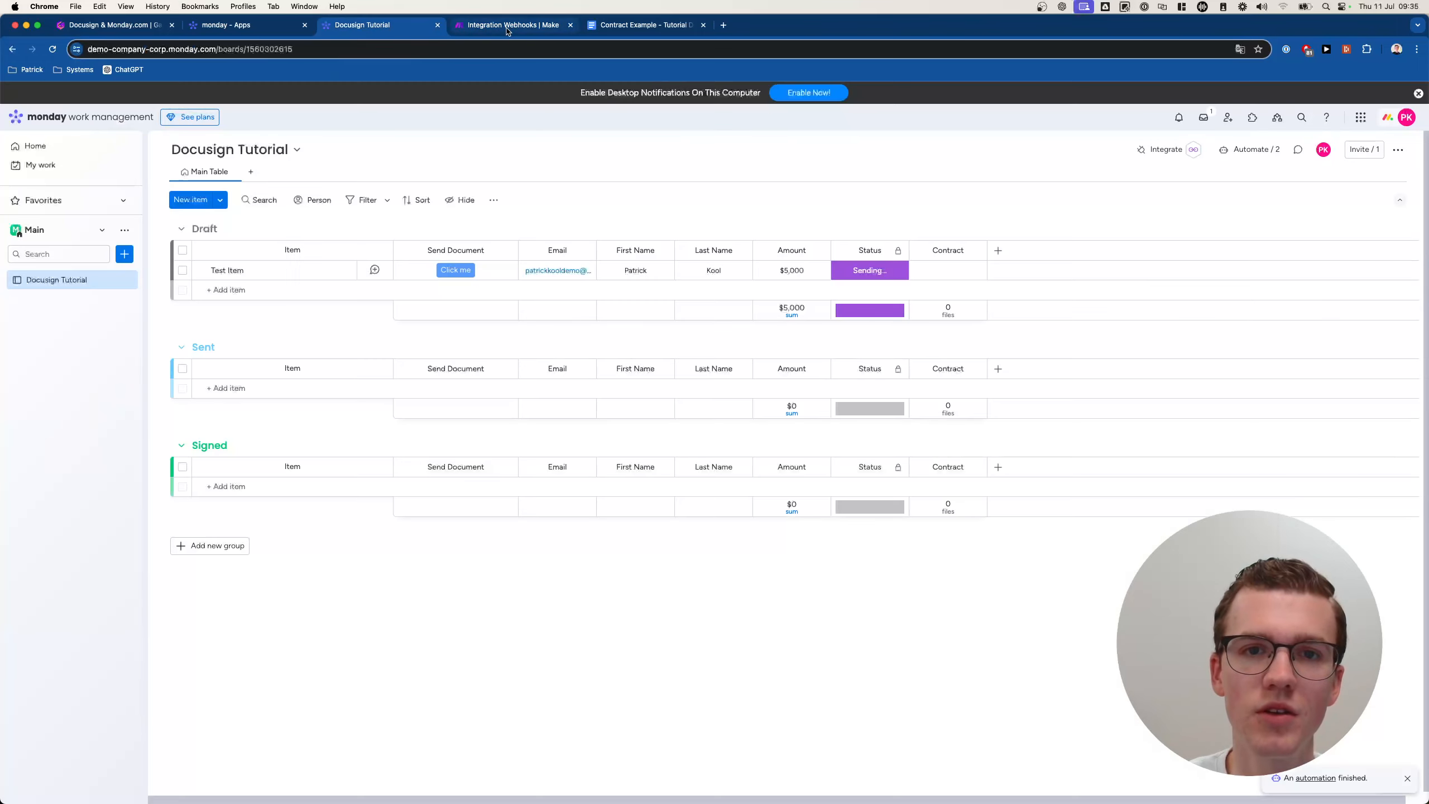
left_click(411, 26)
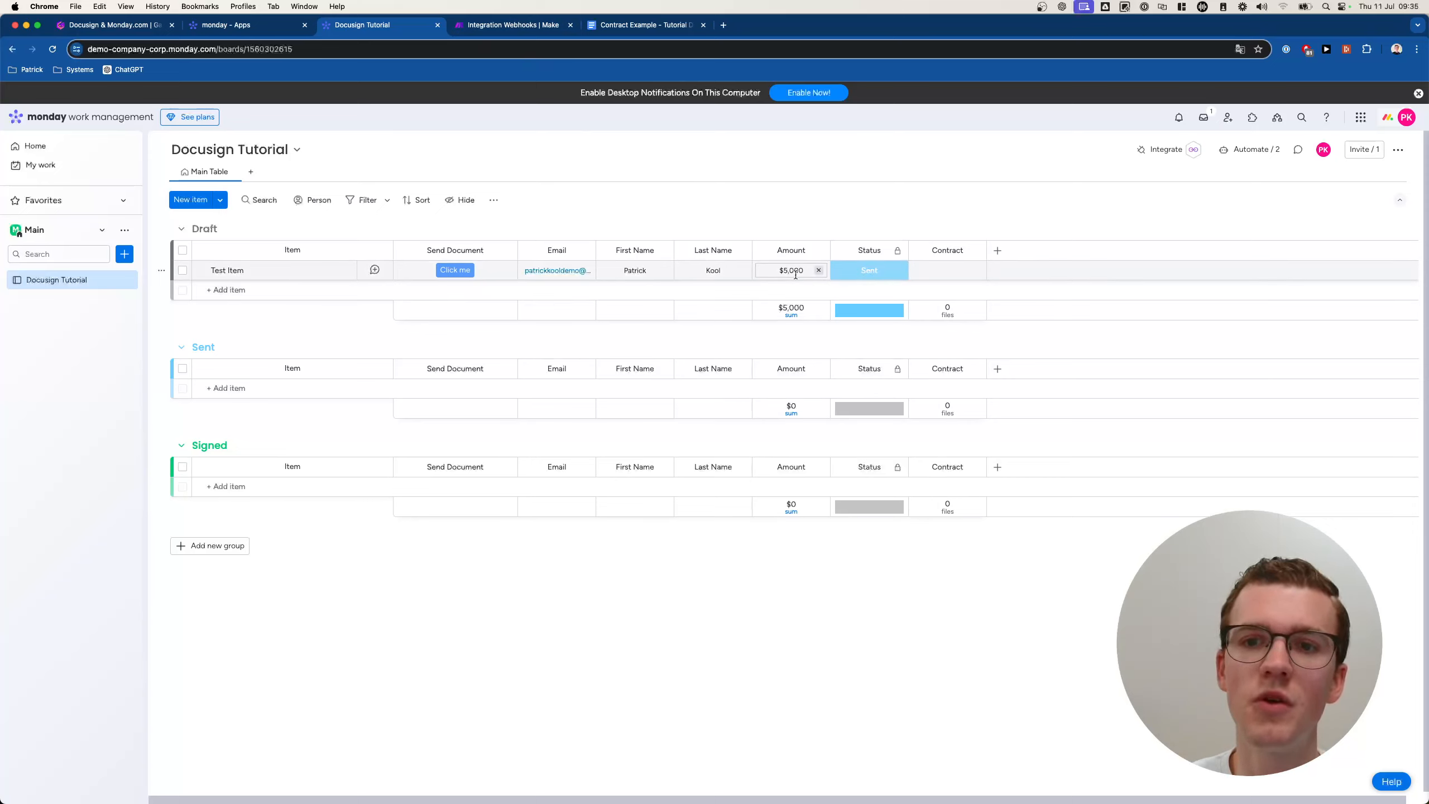
left_click(891, 276)
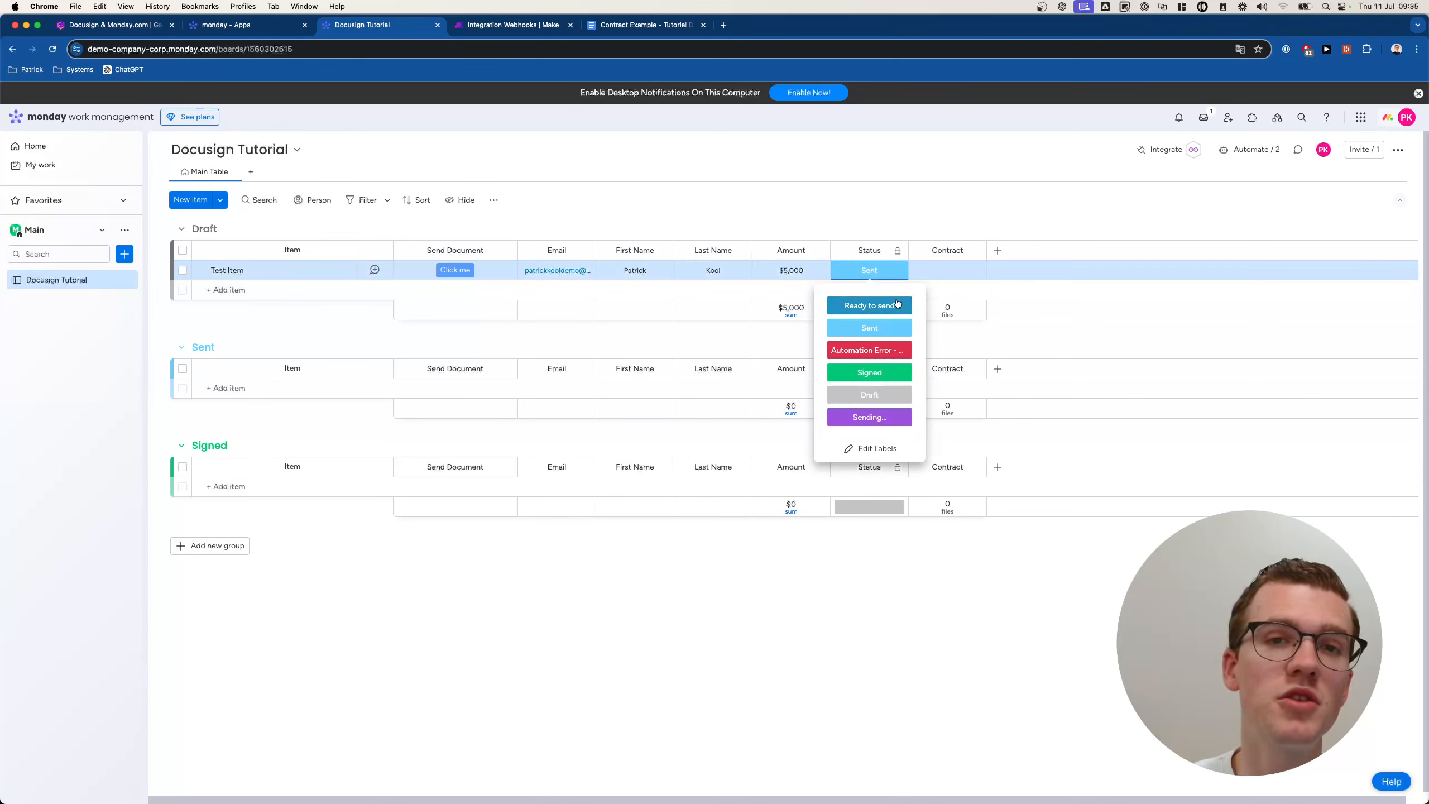
left_click(870, 206)
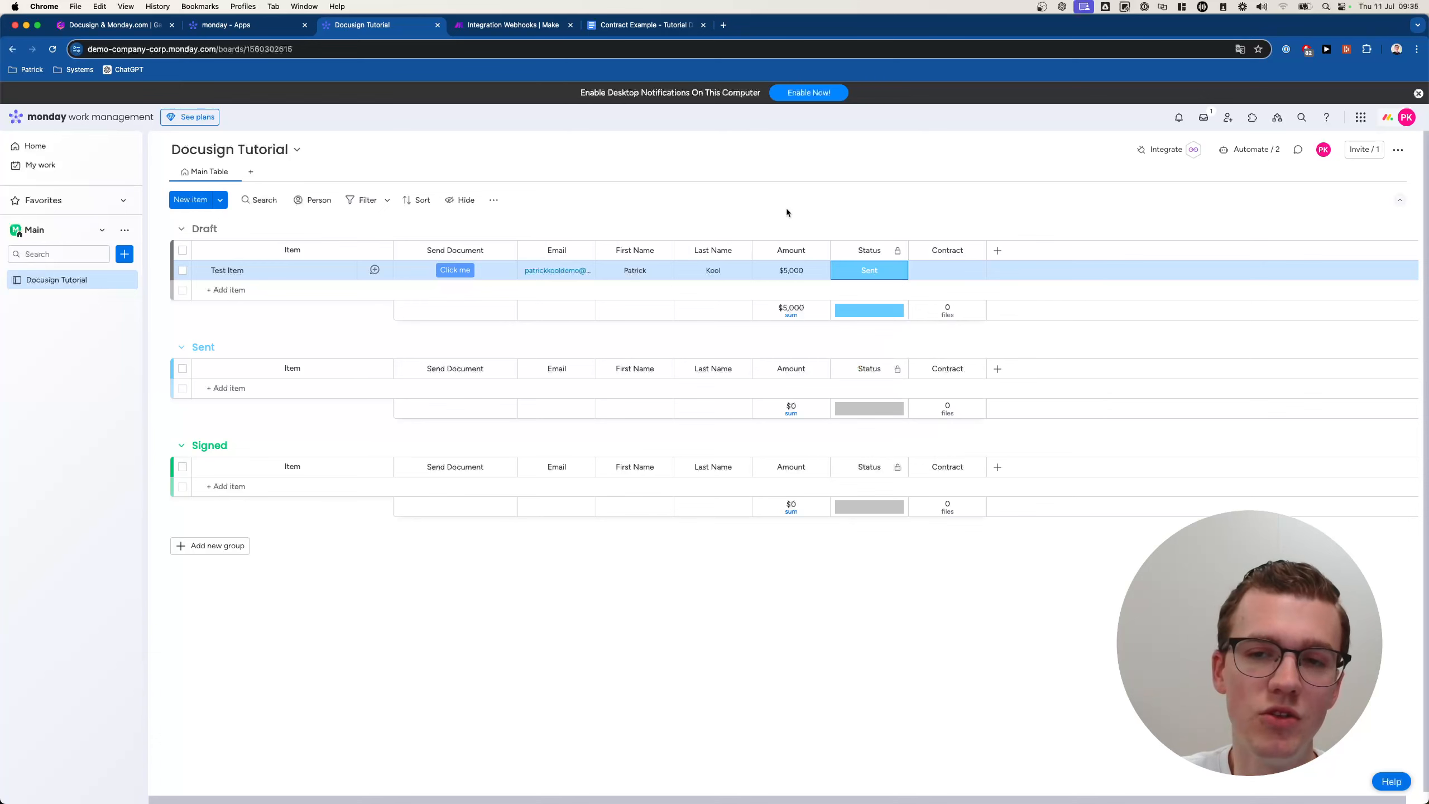
left_click(533, 35)
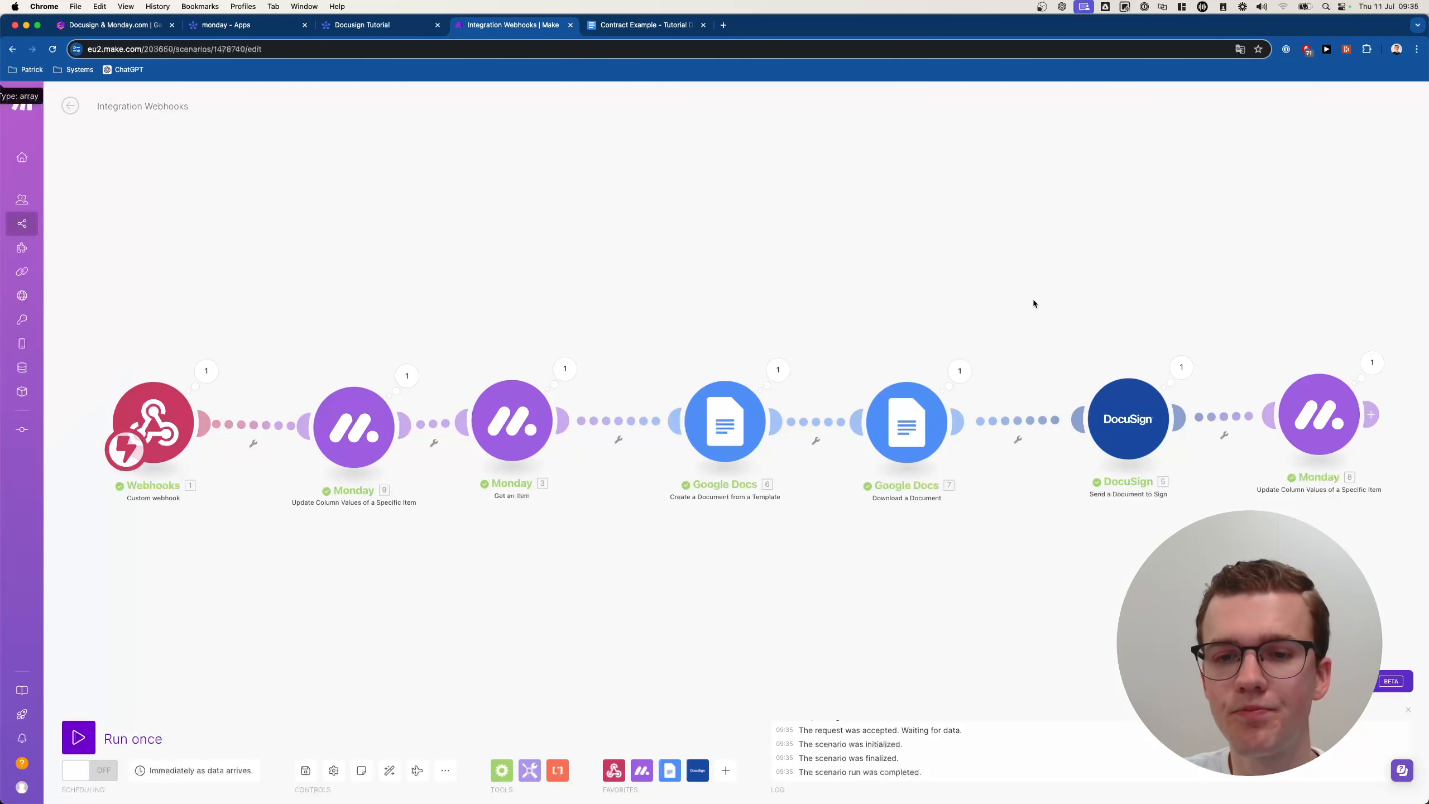
Save the scenario and rename it 'Send document Docusign'.
left_click_drag(1005, 298, 938, 287)
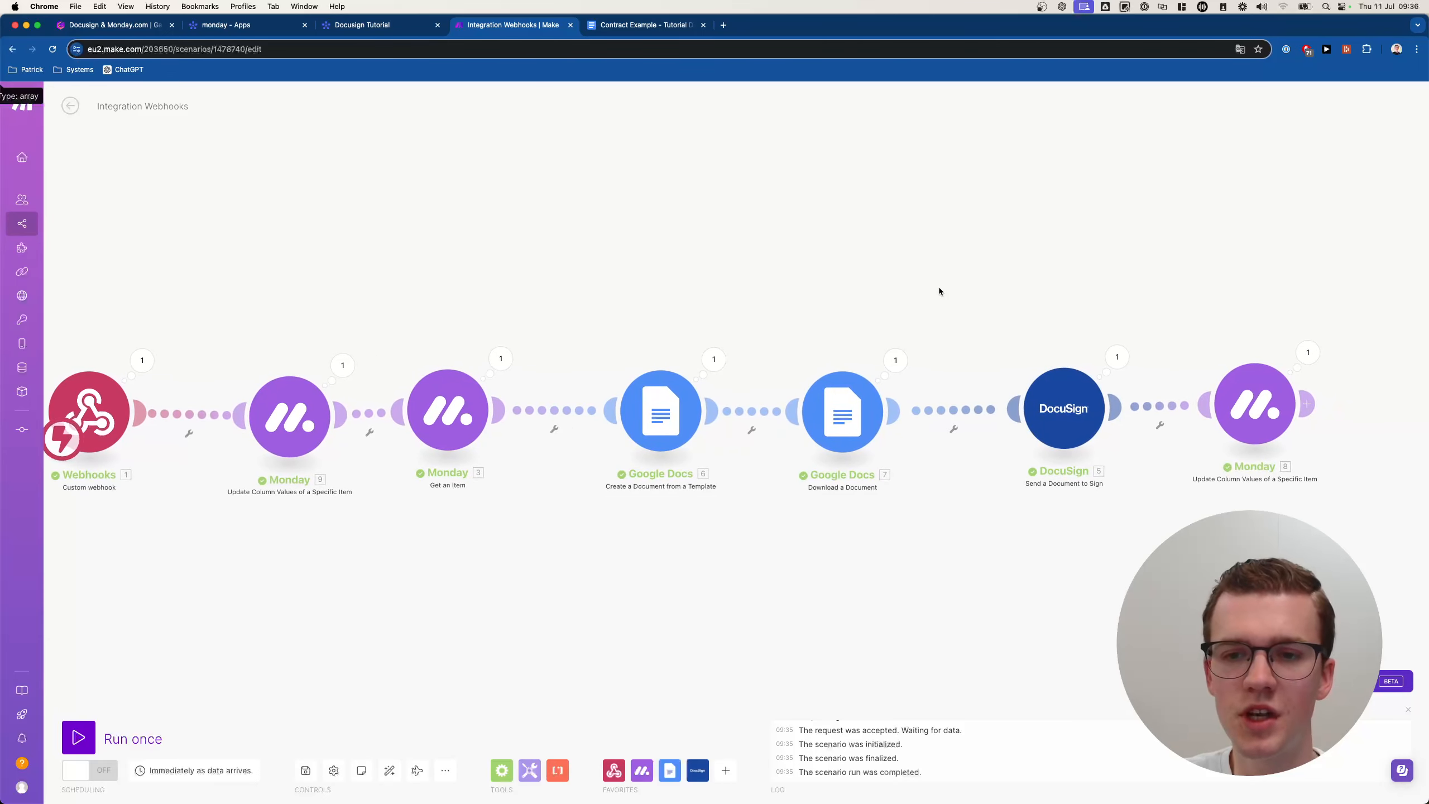
scroll(937, 287, "down", 3)
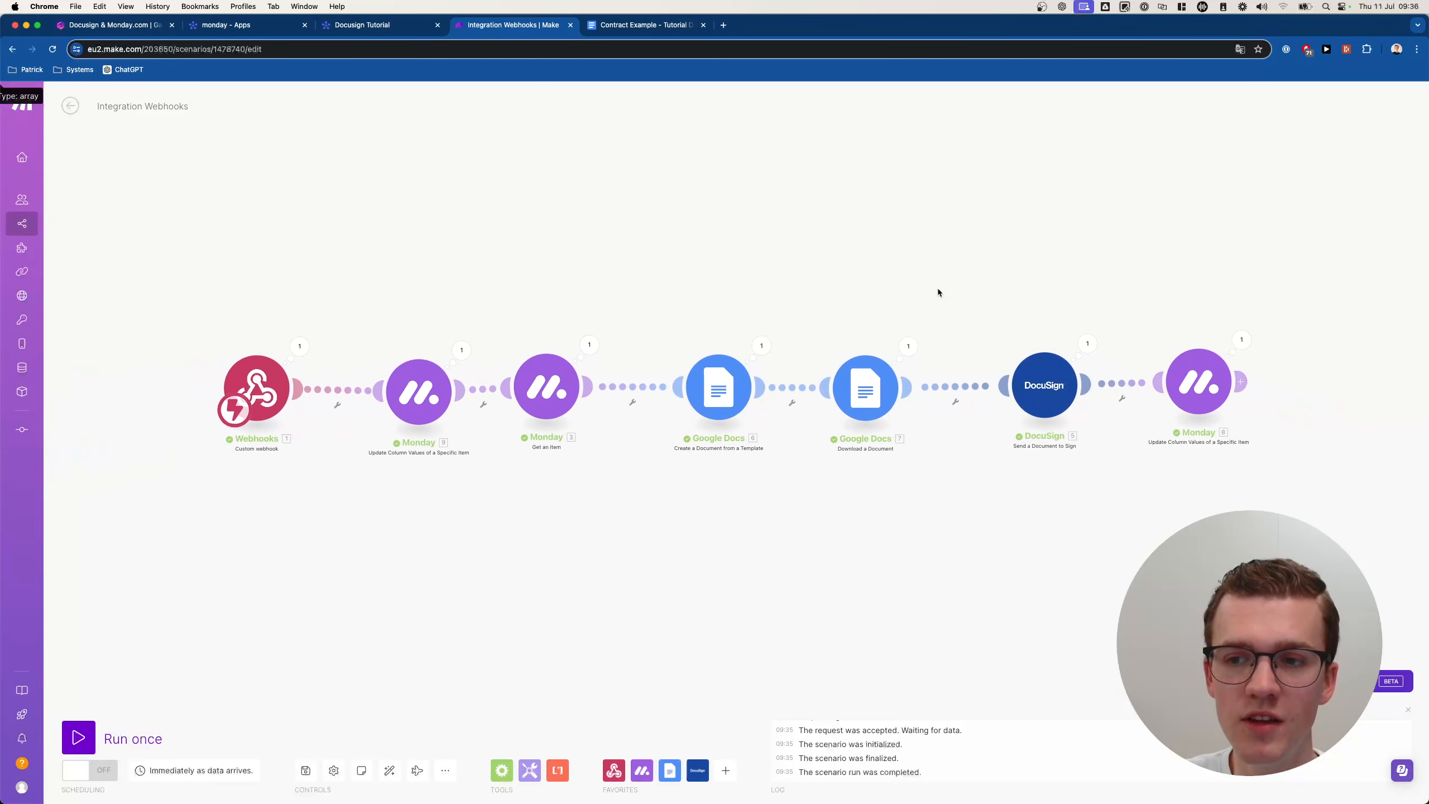
left_click(305, 770)
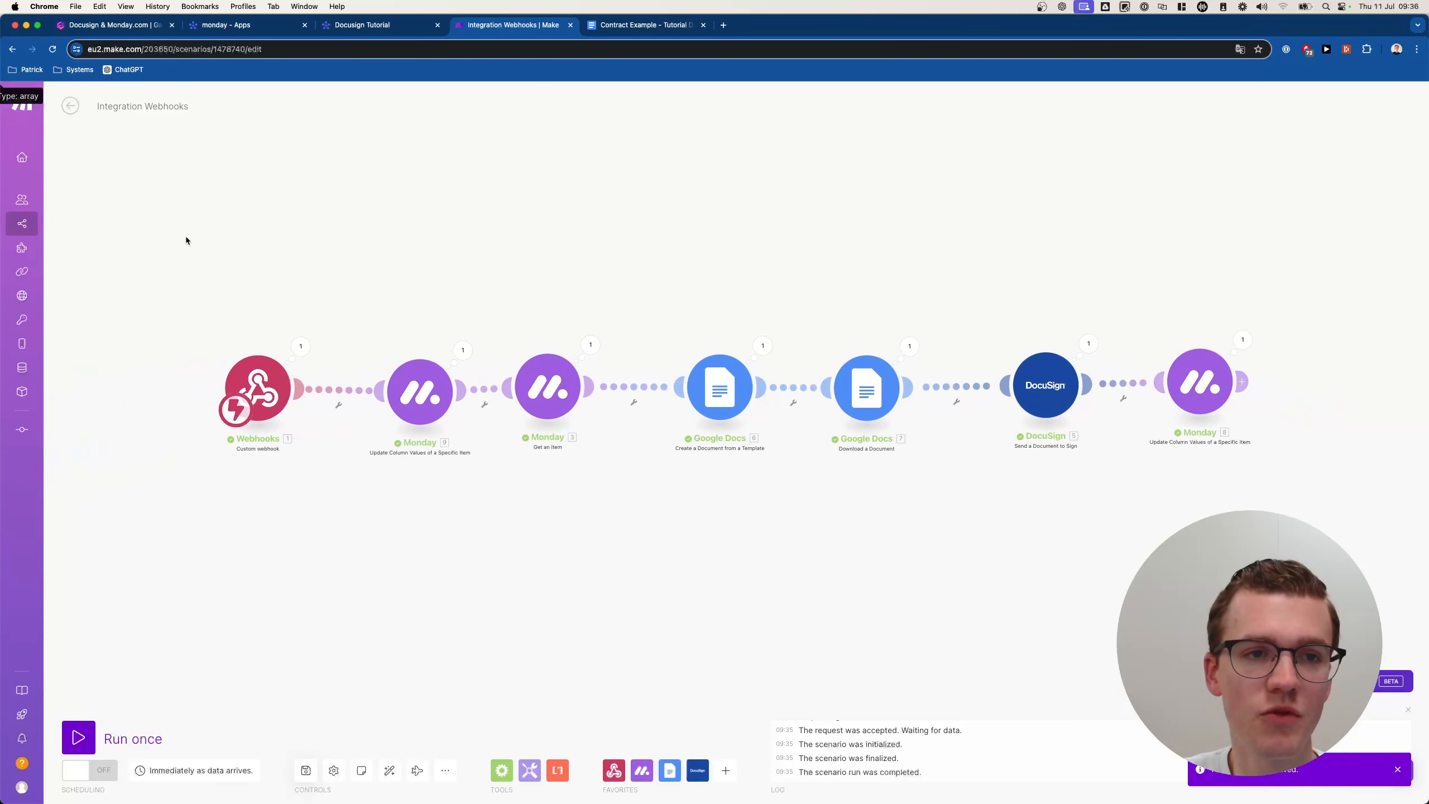
left_click(124, 111)
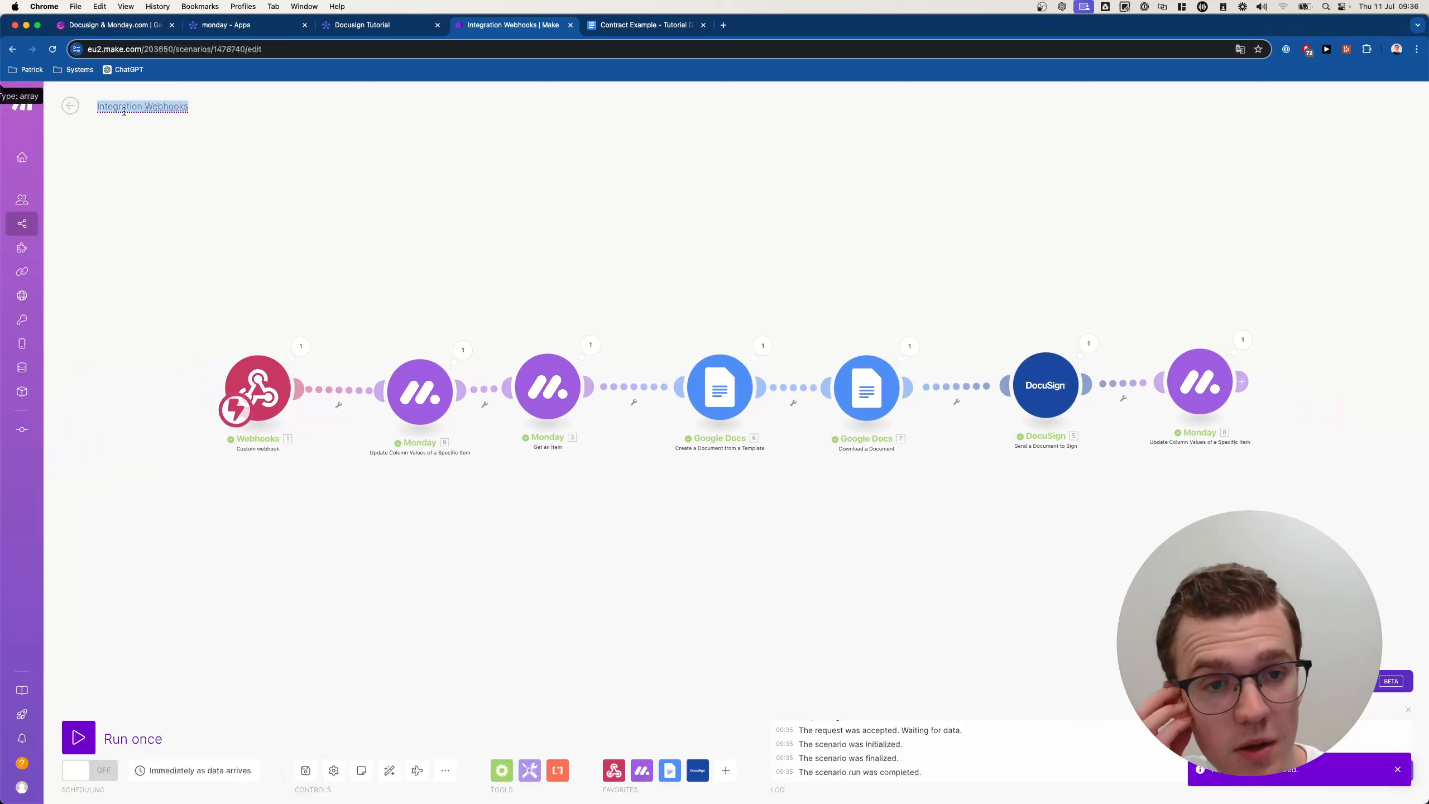
type("Send document Docusign")
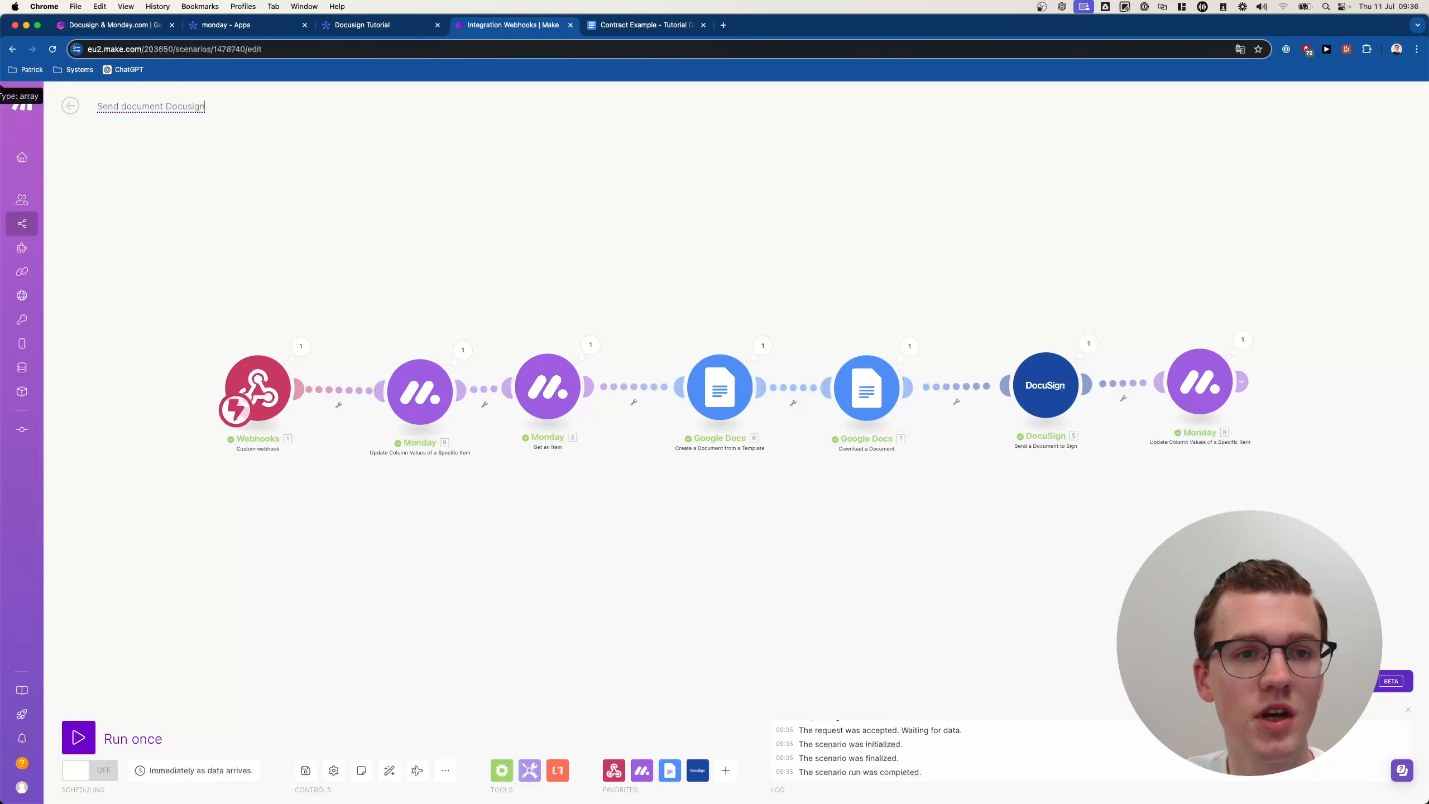
key("Return")
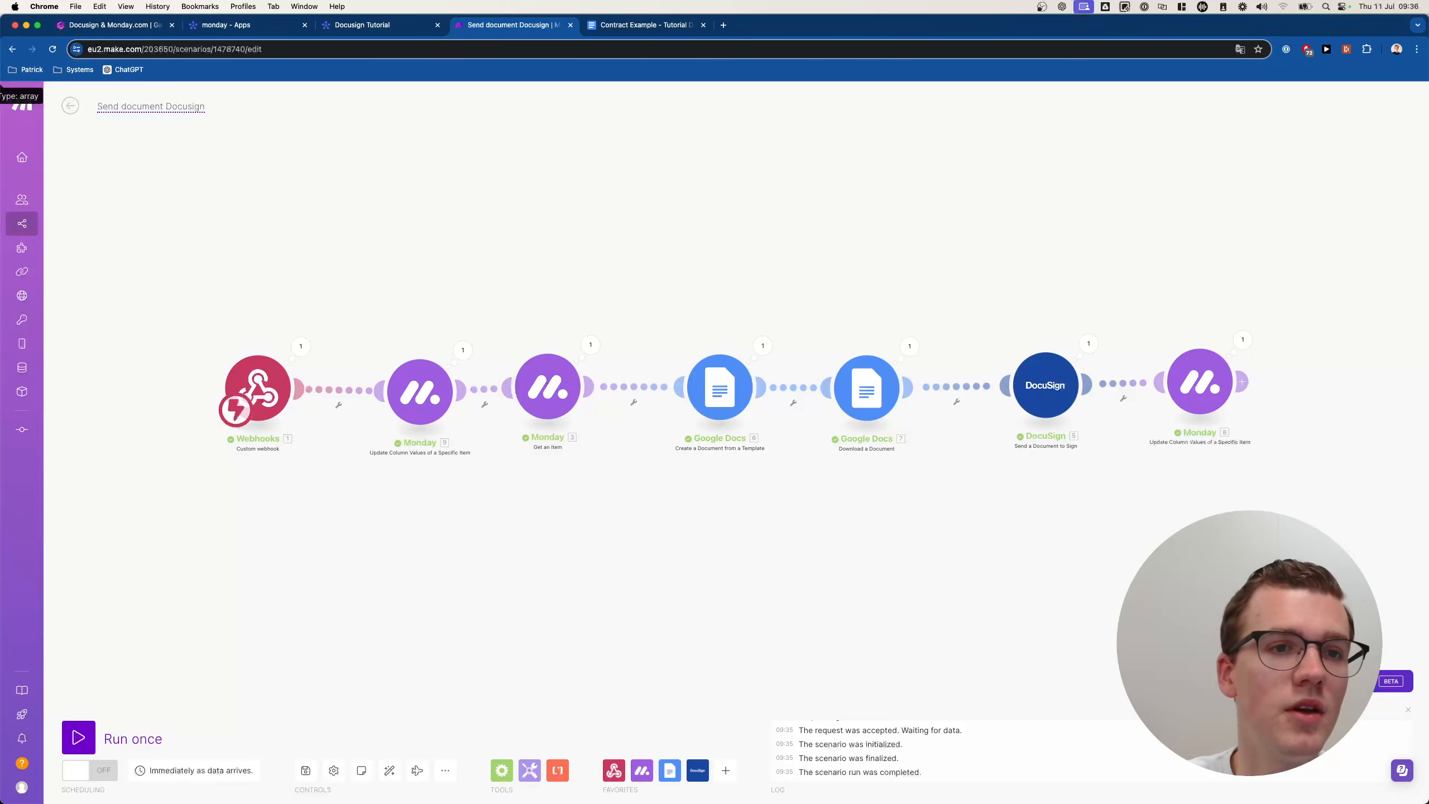
Save changes on leaving, switch the scenario ON, and return to the Tutorials list.
left_click(70, 106)
left_click(819, 187)
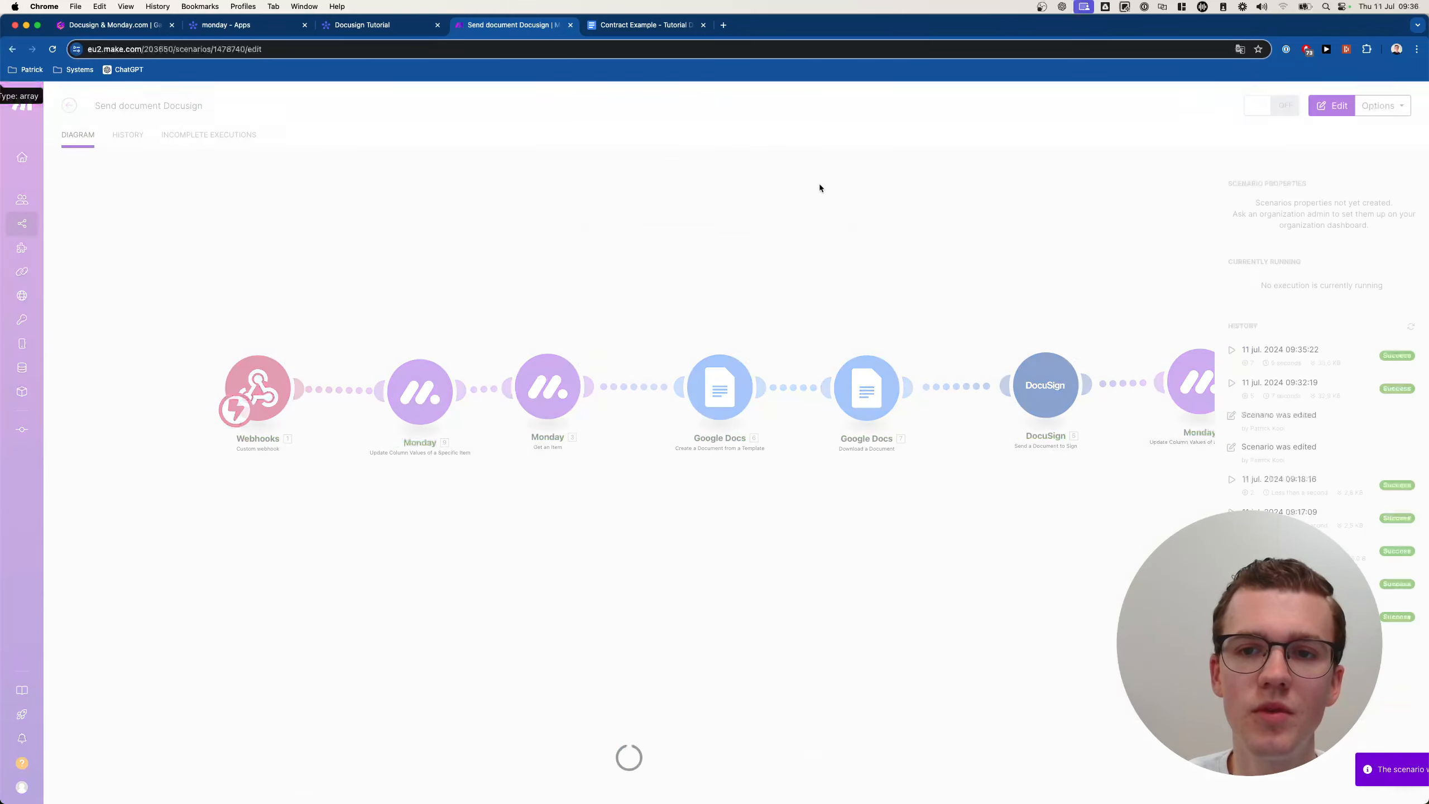
left_click(1245, 104)
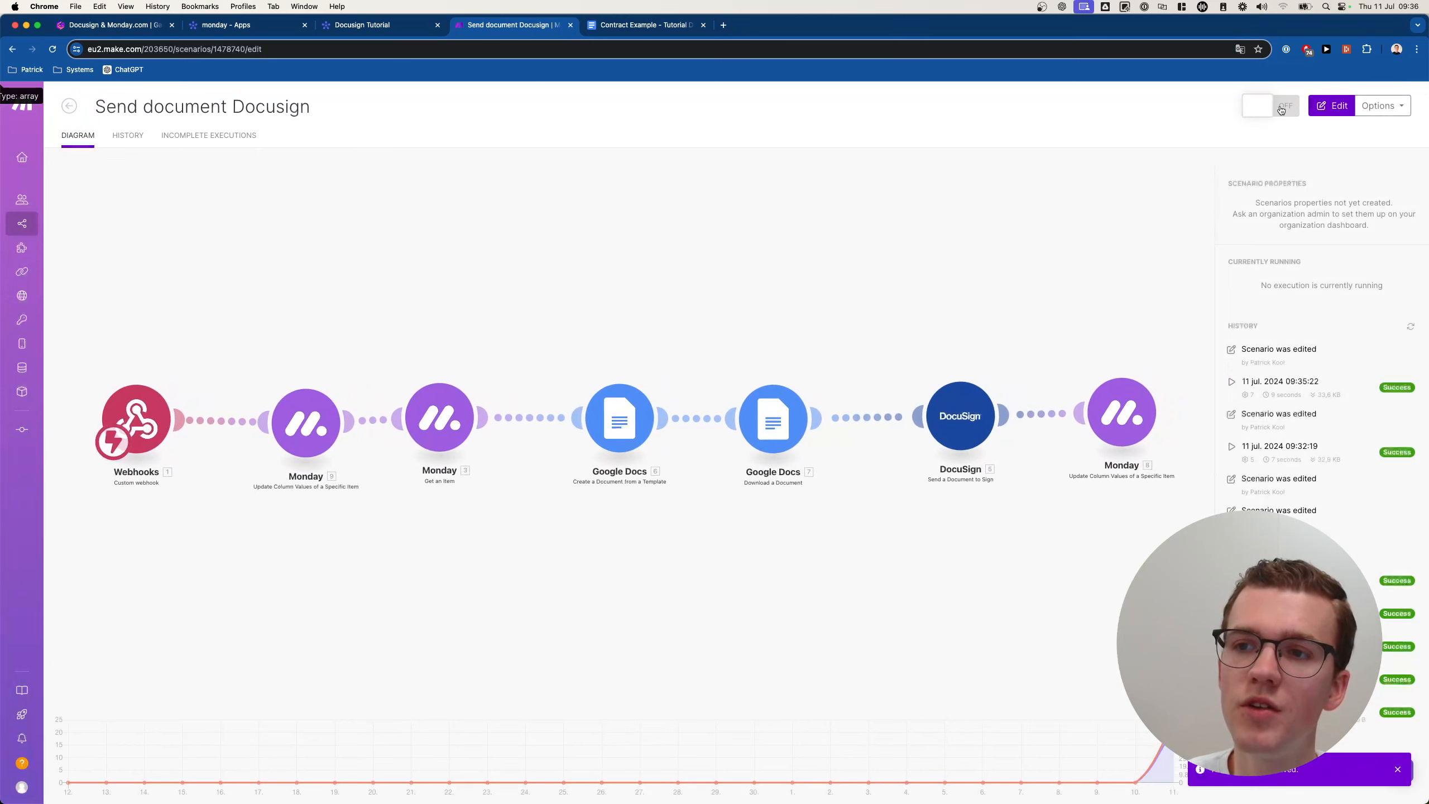
left_click(69, 106)
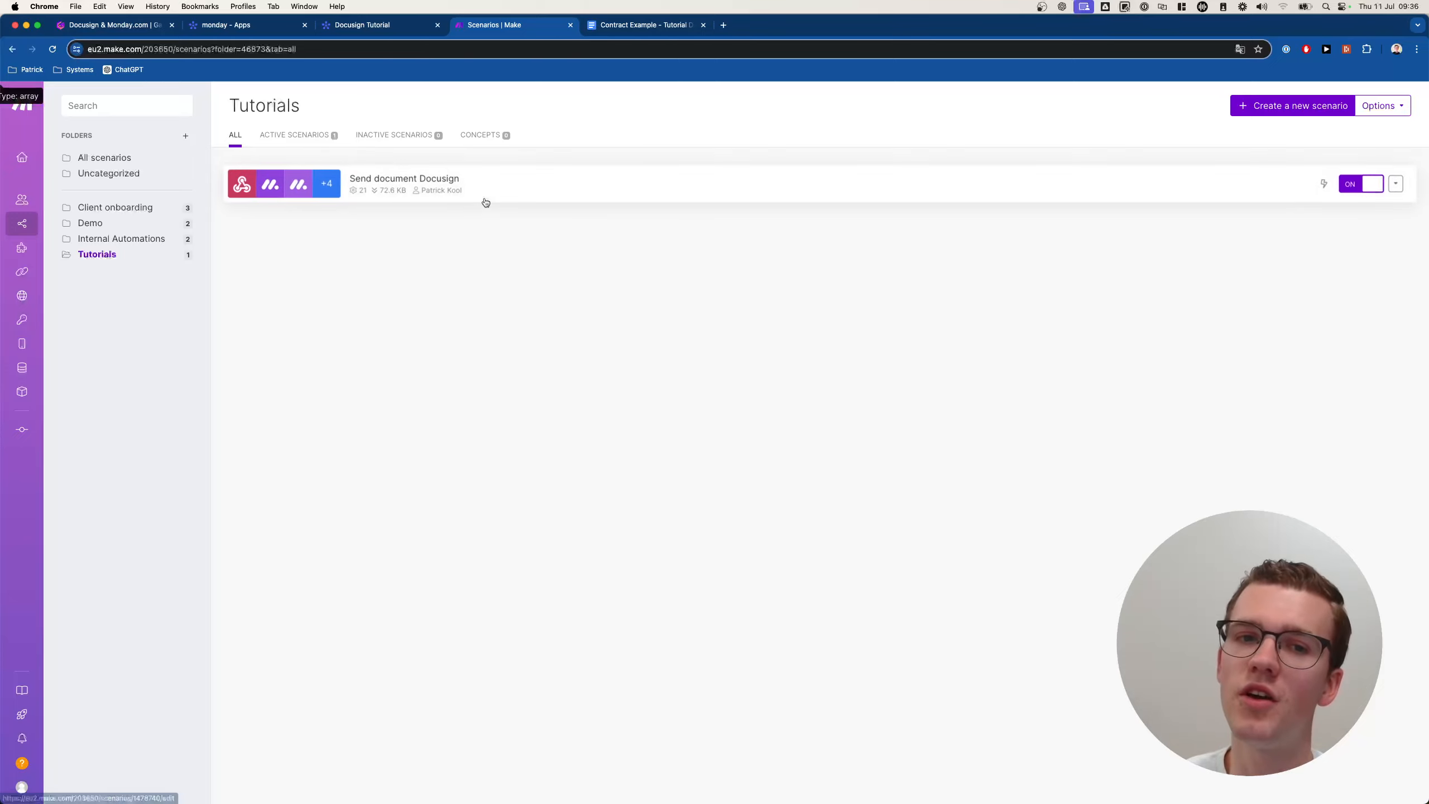
Create a new scenario named 'Docusign updates to Monday.com'.
left_click(1281, 110)
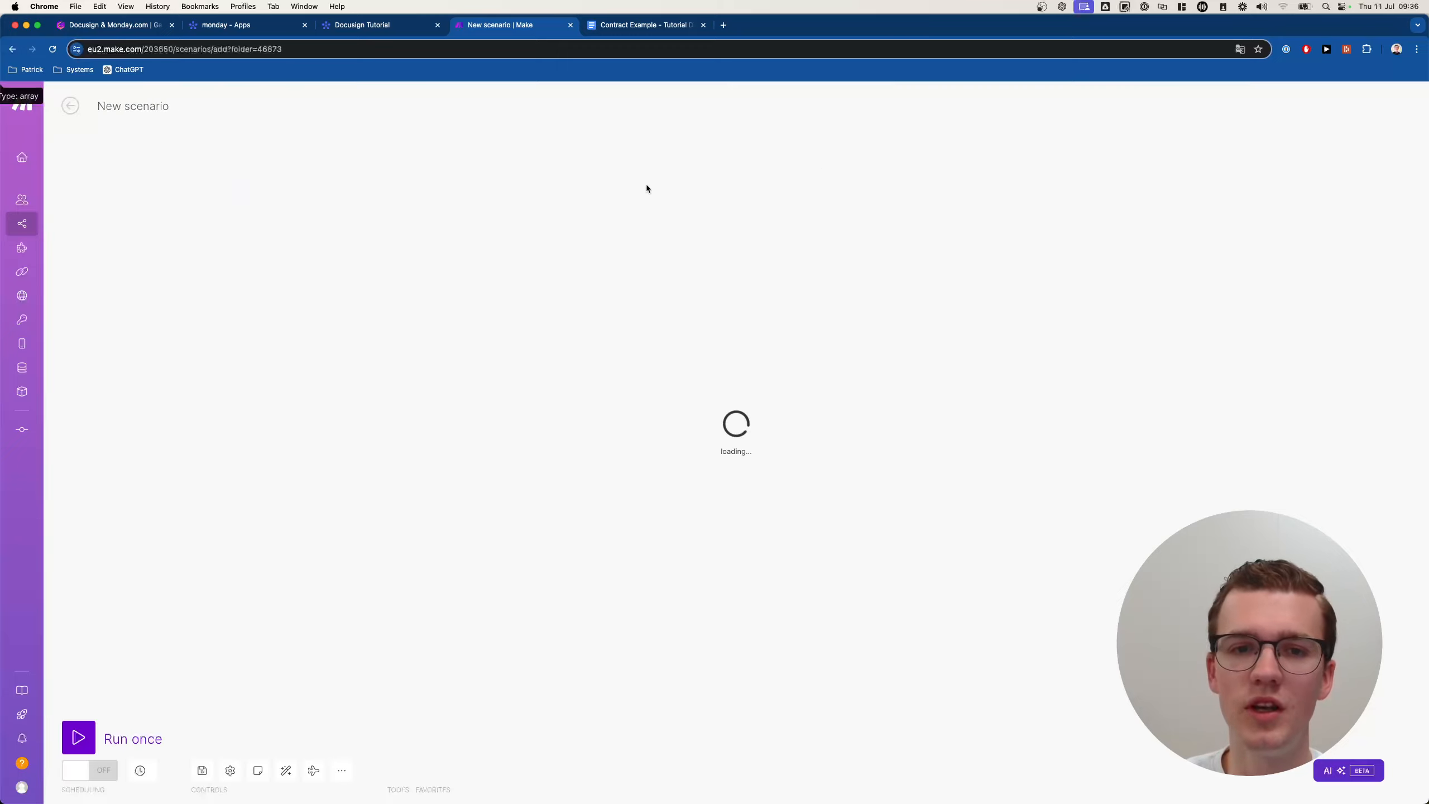
left_click(135, 107)
type("Docusign updates to Monday.com")
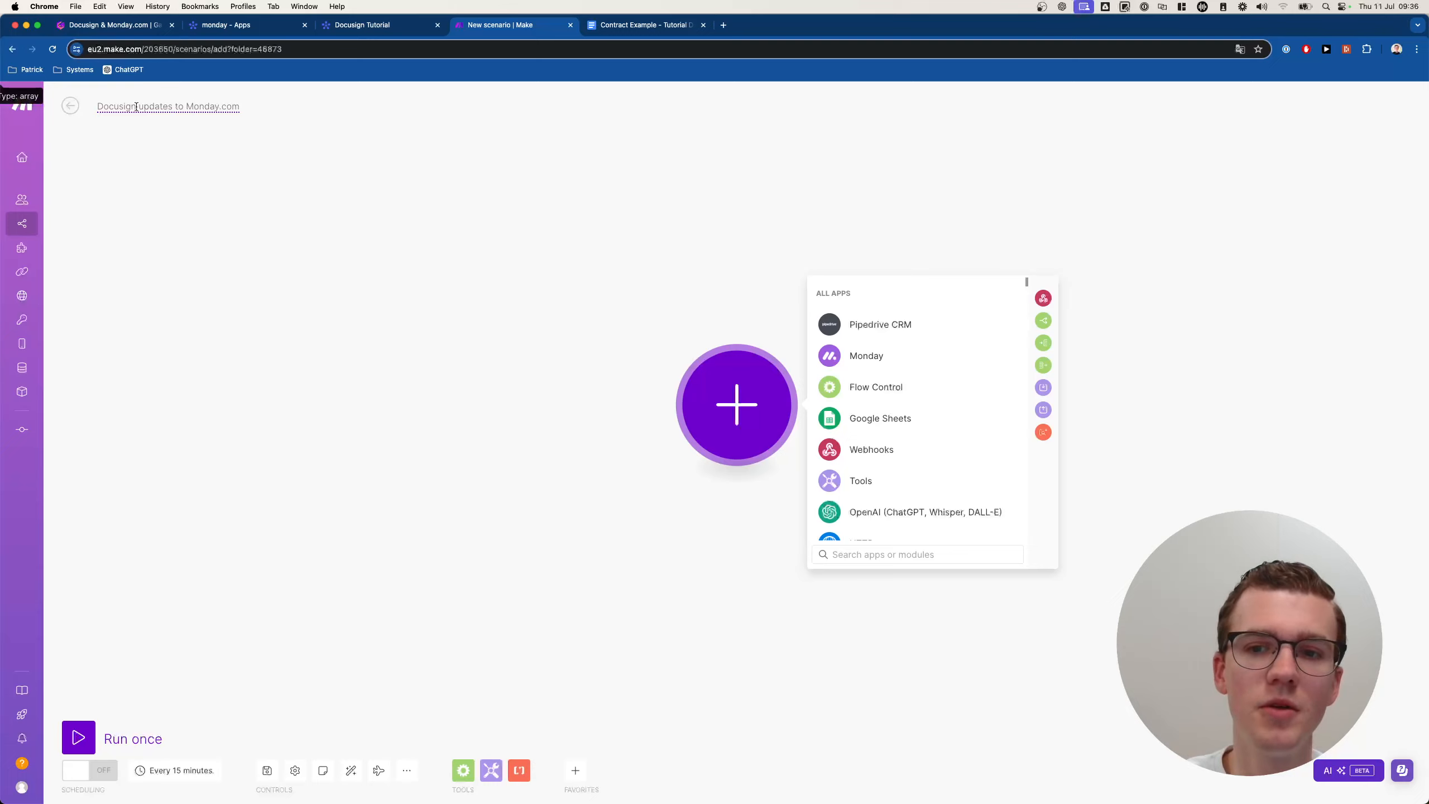
Add a DocuSign Watch Events trigger using a new webhook named 'Test Demo Webhook'.
type("docusign")
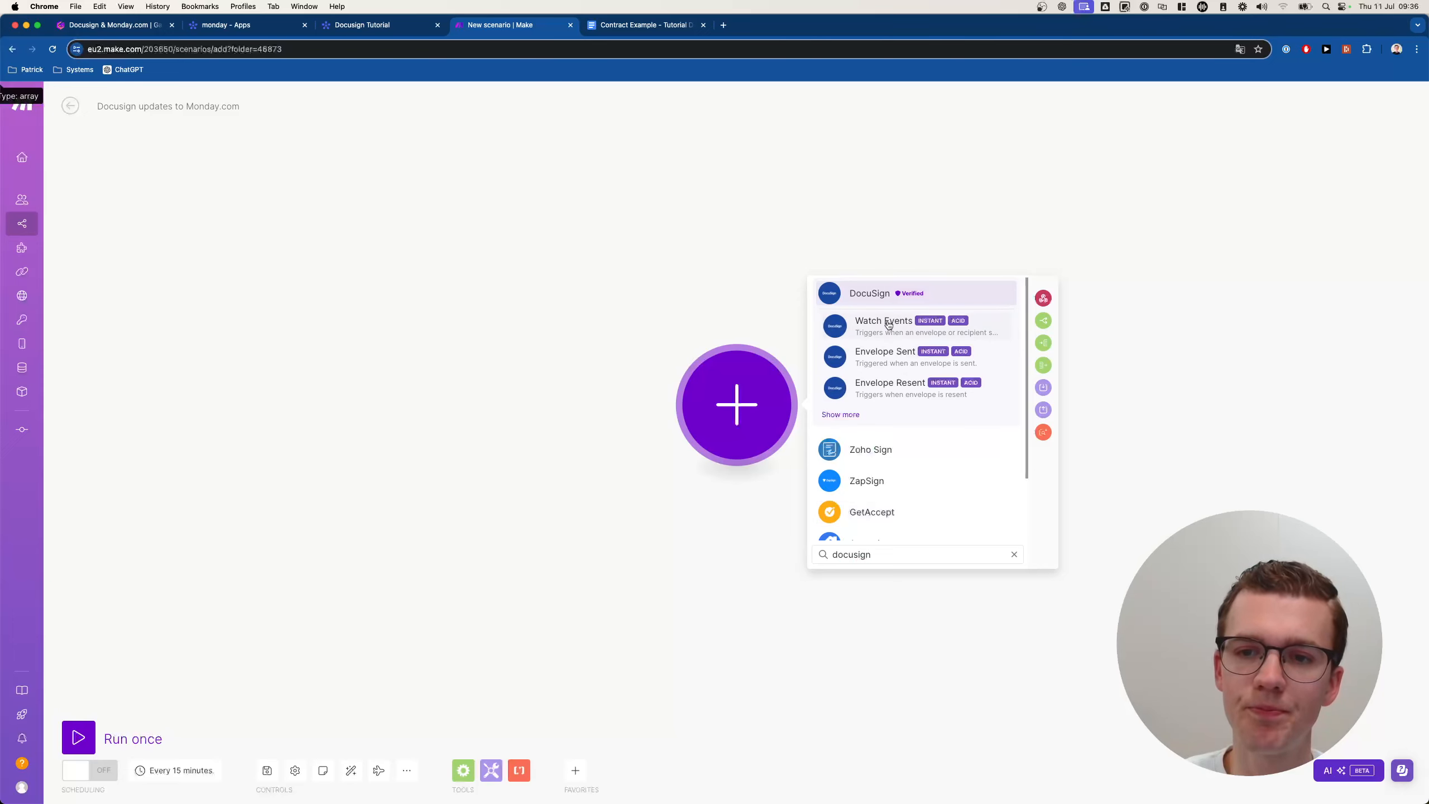
left_click(886, 321)
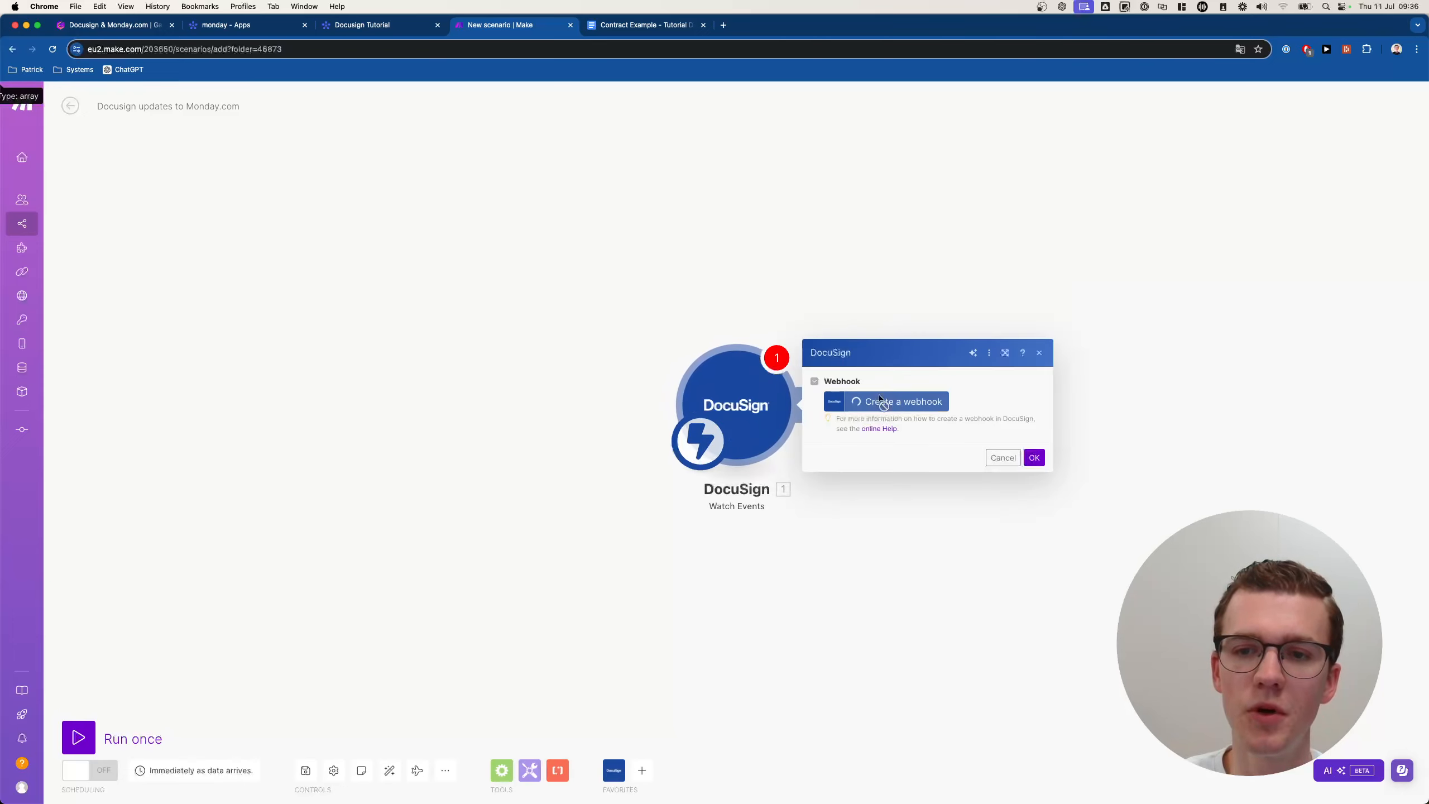
triple_click(1067, 364)
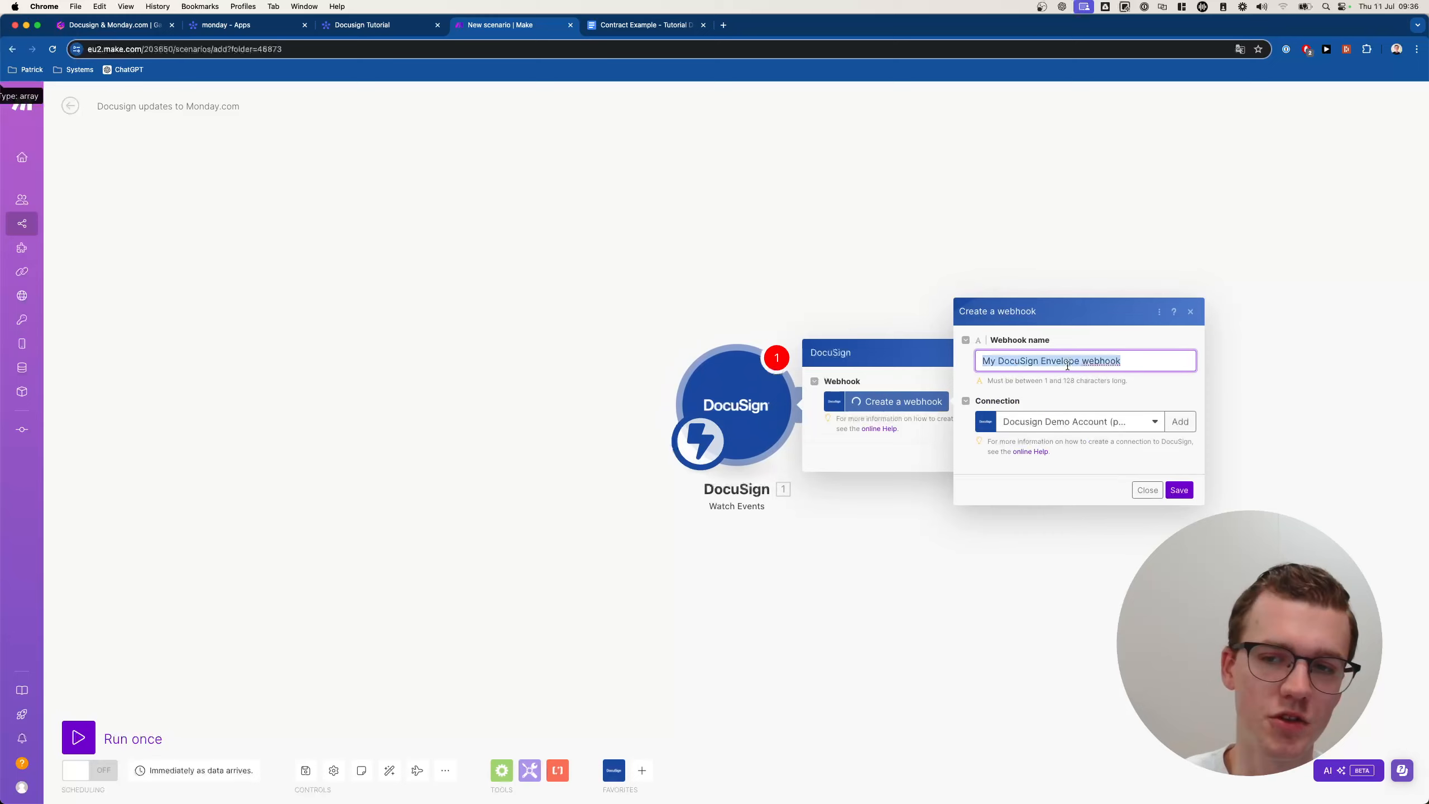
type("Test Demo")
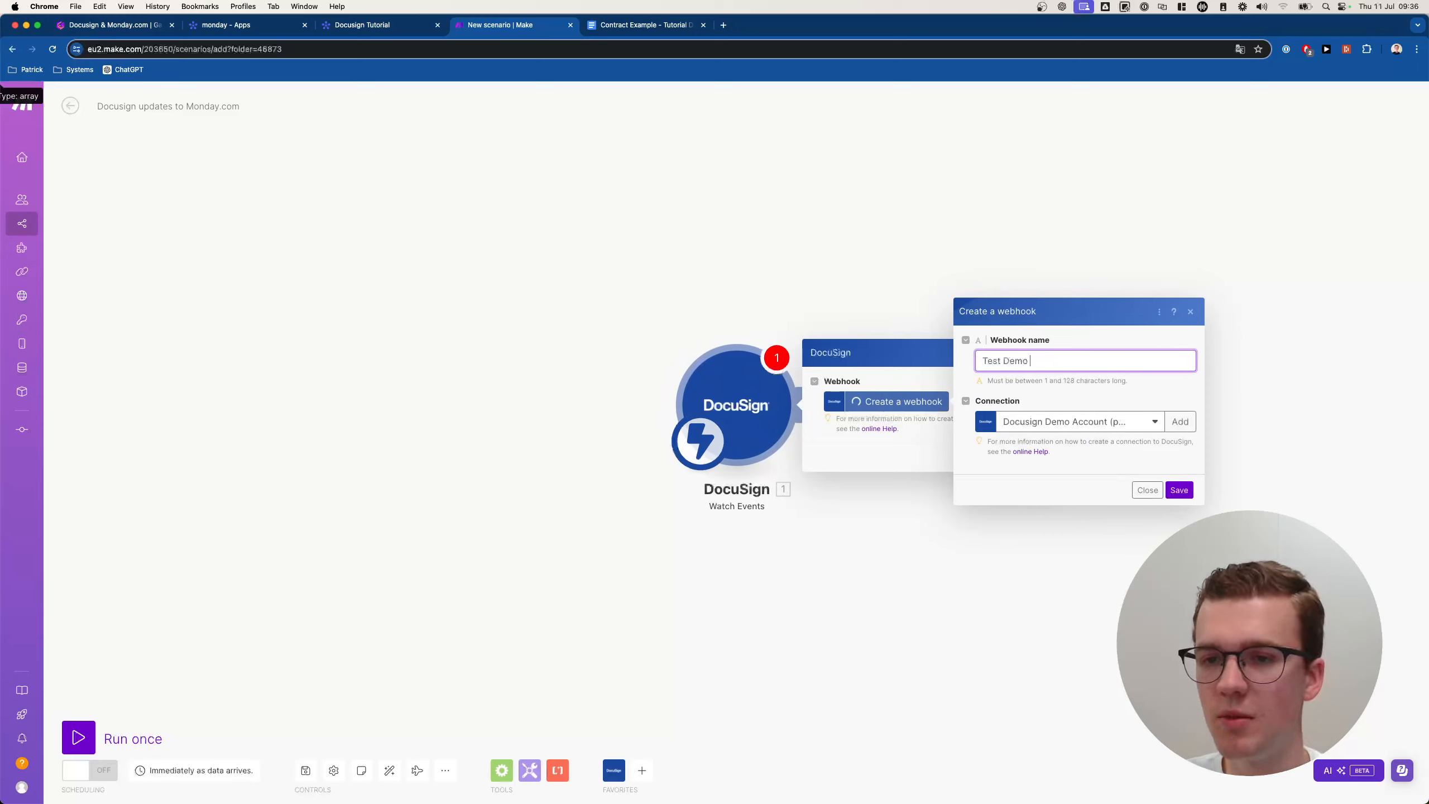
key("BackSpace")
key("BackSpace")
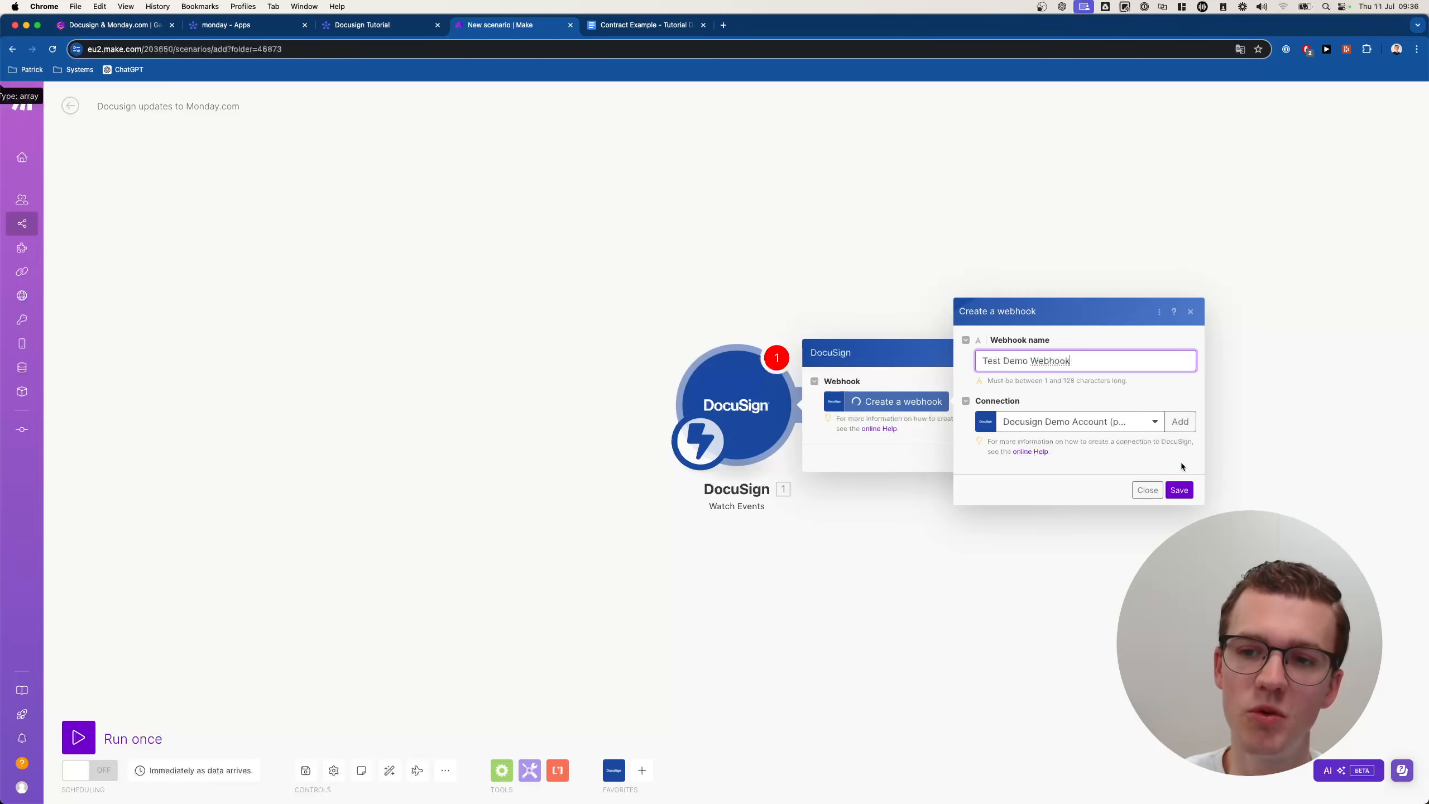
left_click(1180, 490)
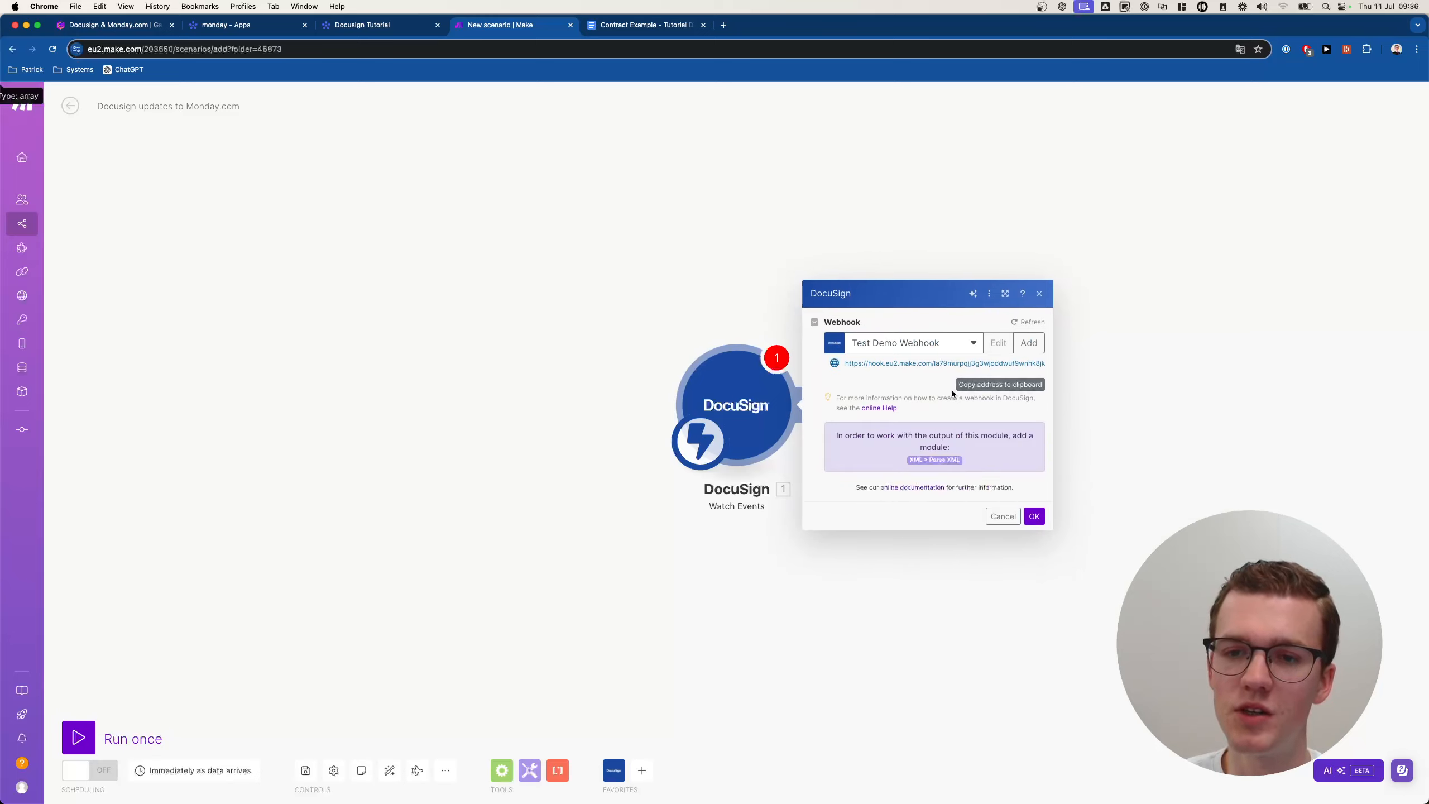
left_click(1034, 516)
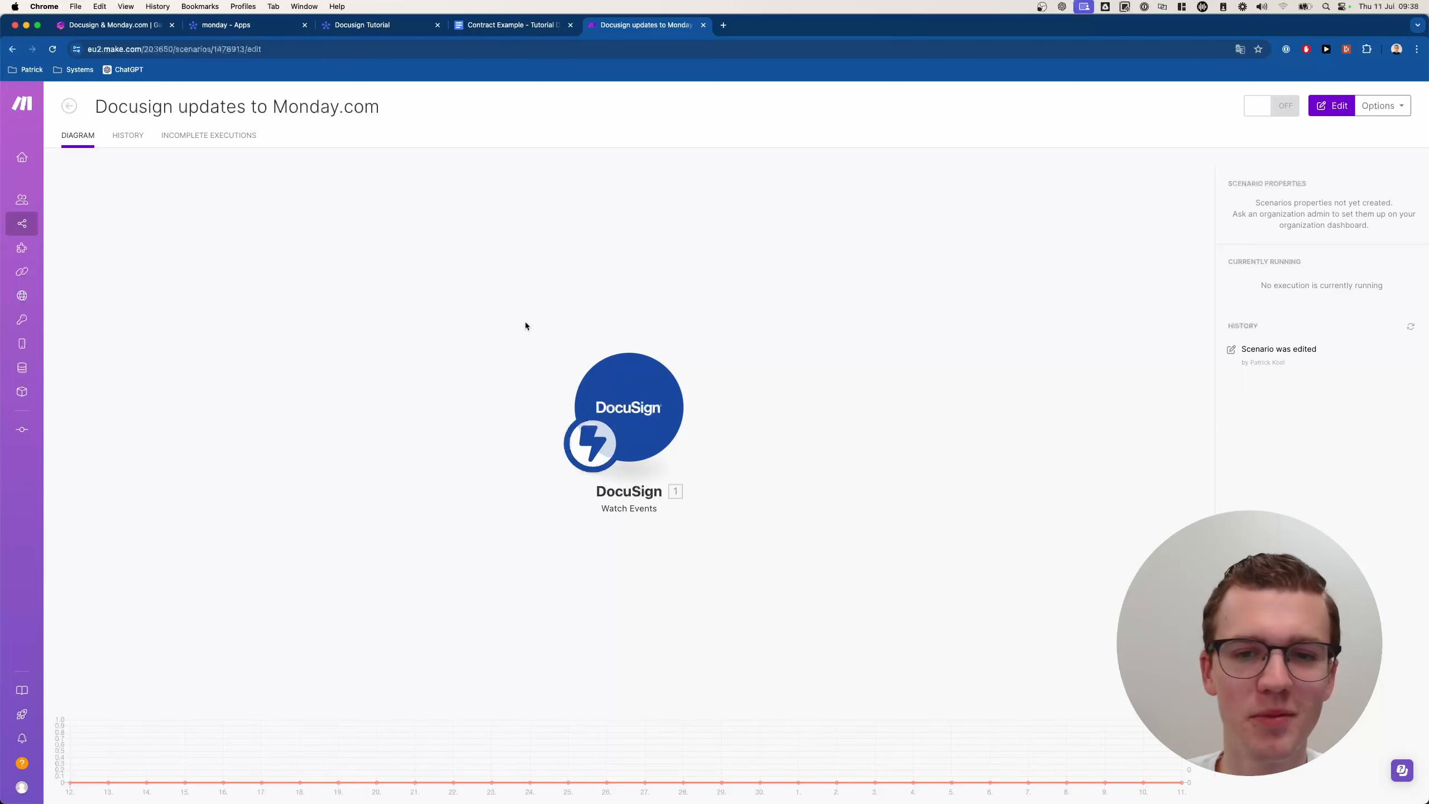
Reopen the DocuSign Watch Events trigger to review its settings.
left_click(647, 397)
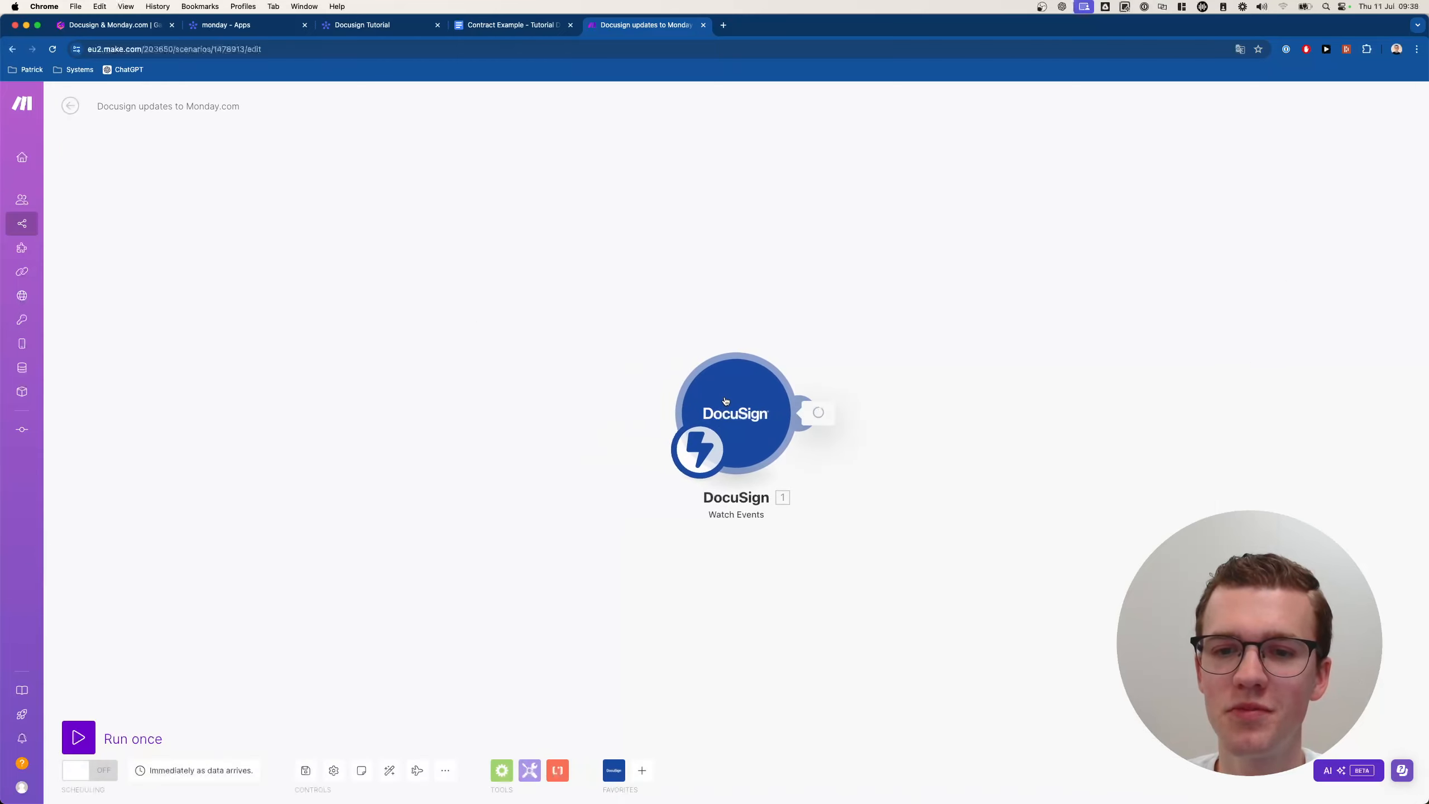
left_click(726, 401)
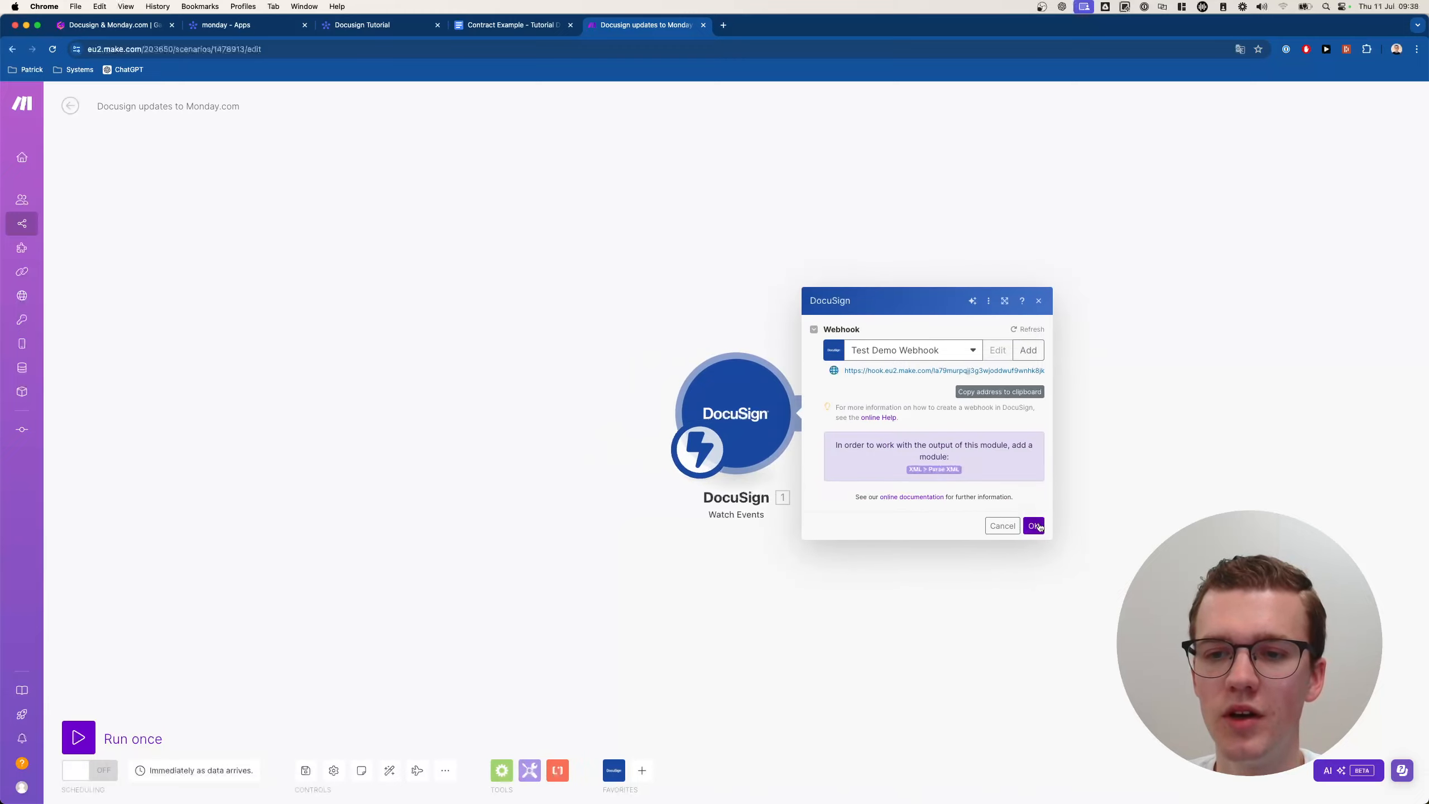
left_click(1034, 525)
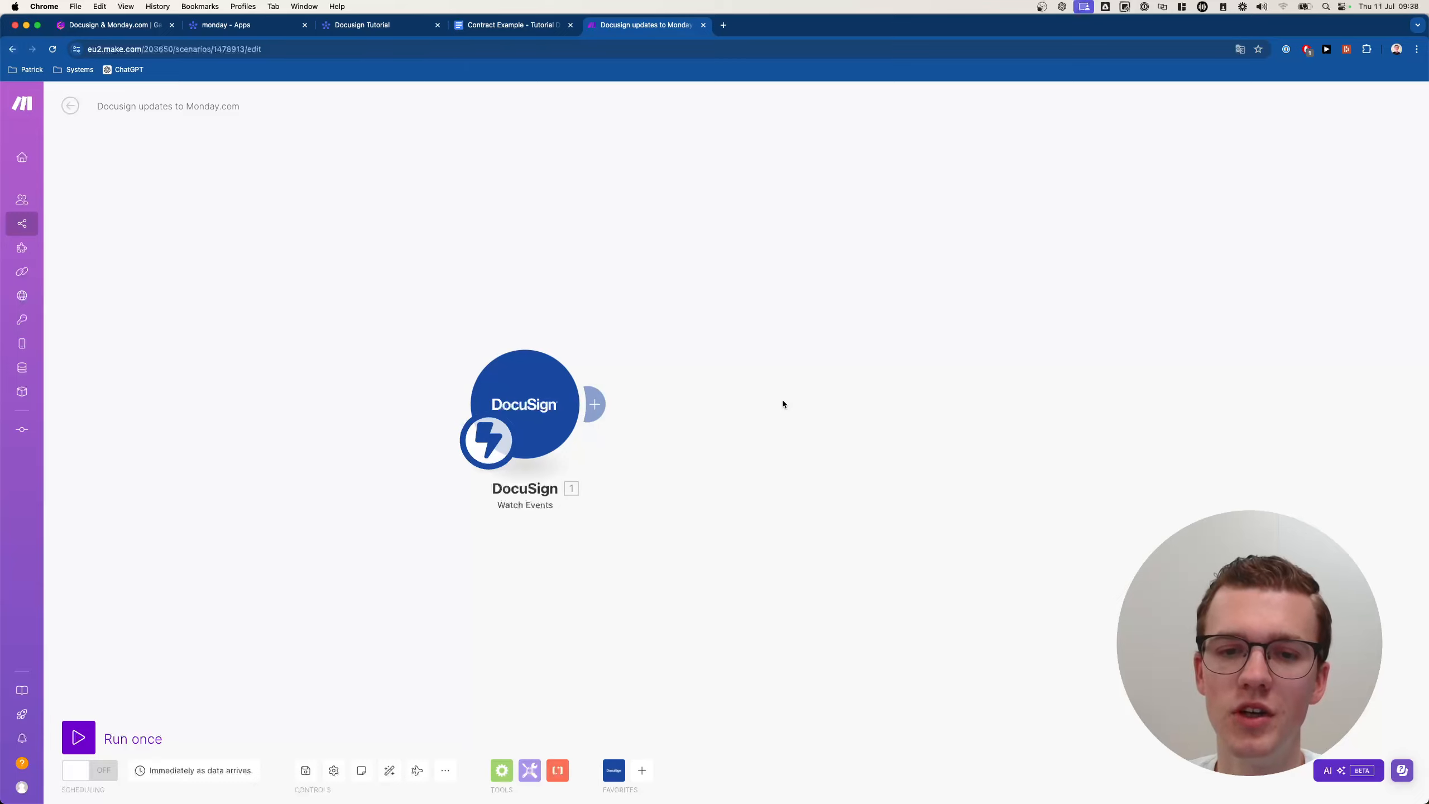
left_click(768, 409)
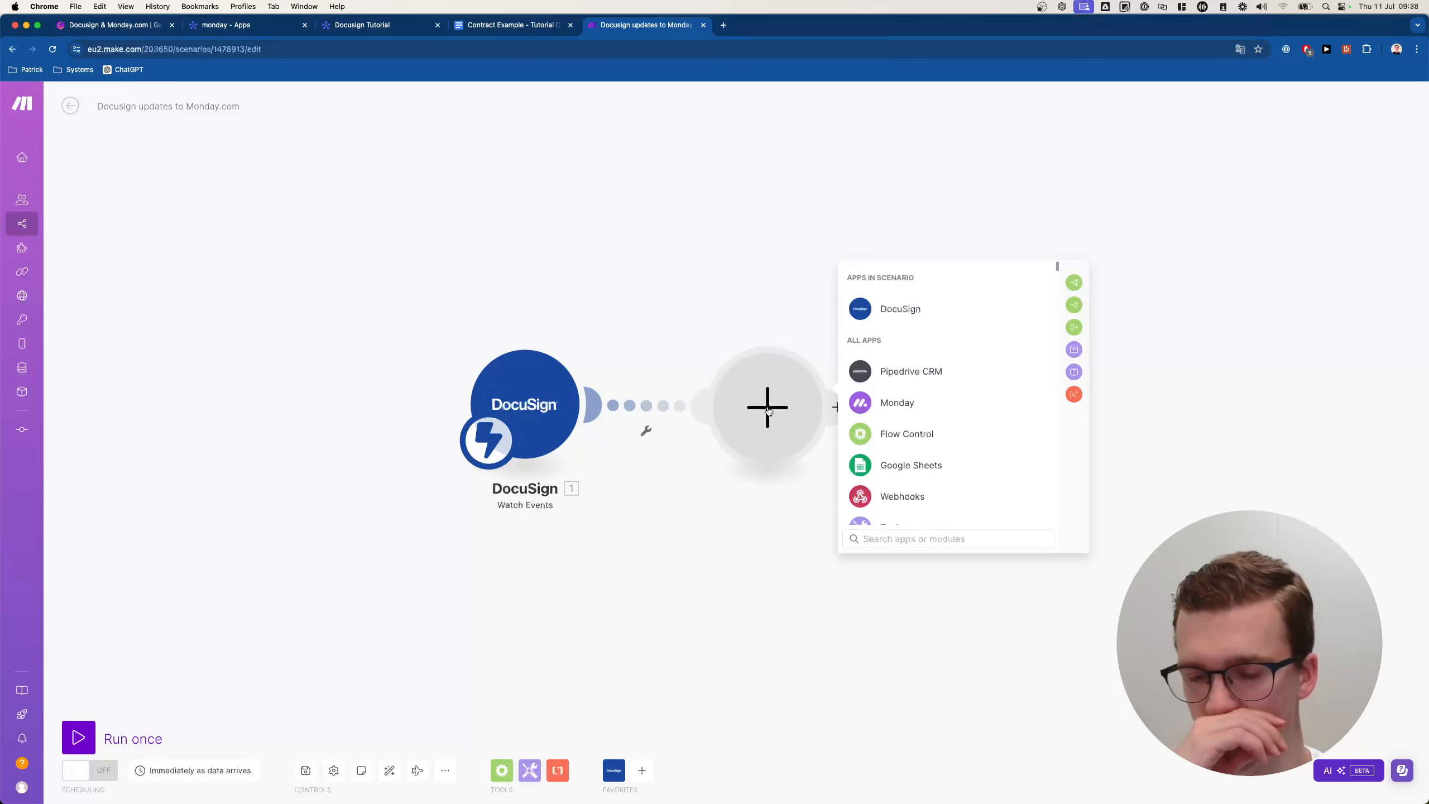
Close the app picker and start a single Run once of the new scenario.
left_click(756, 281)
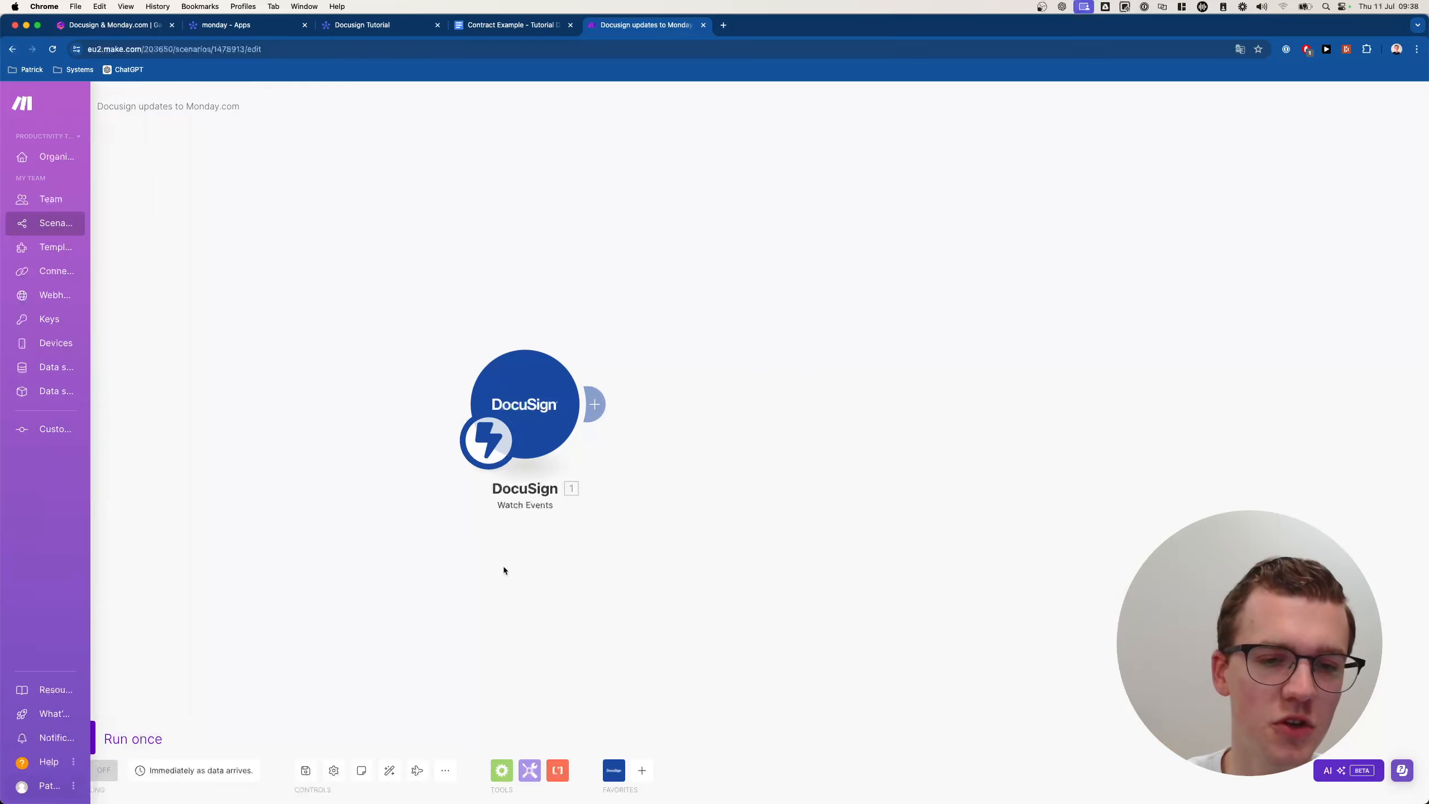
left_click(70, 738)
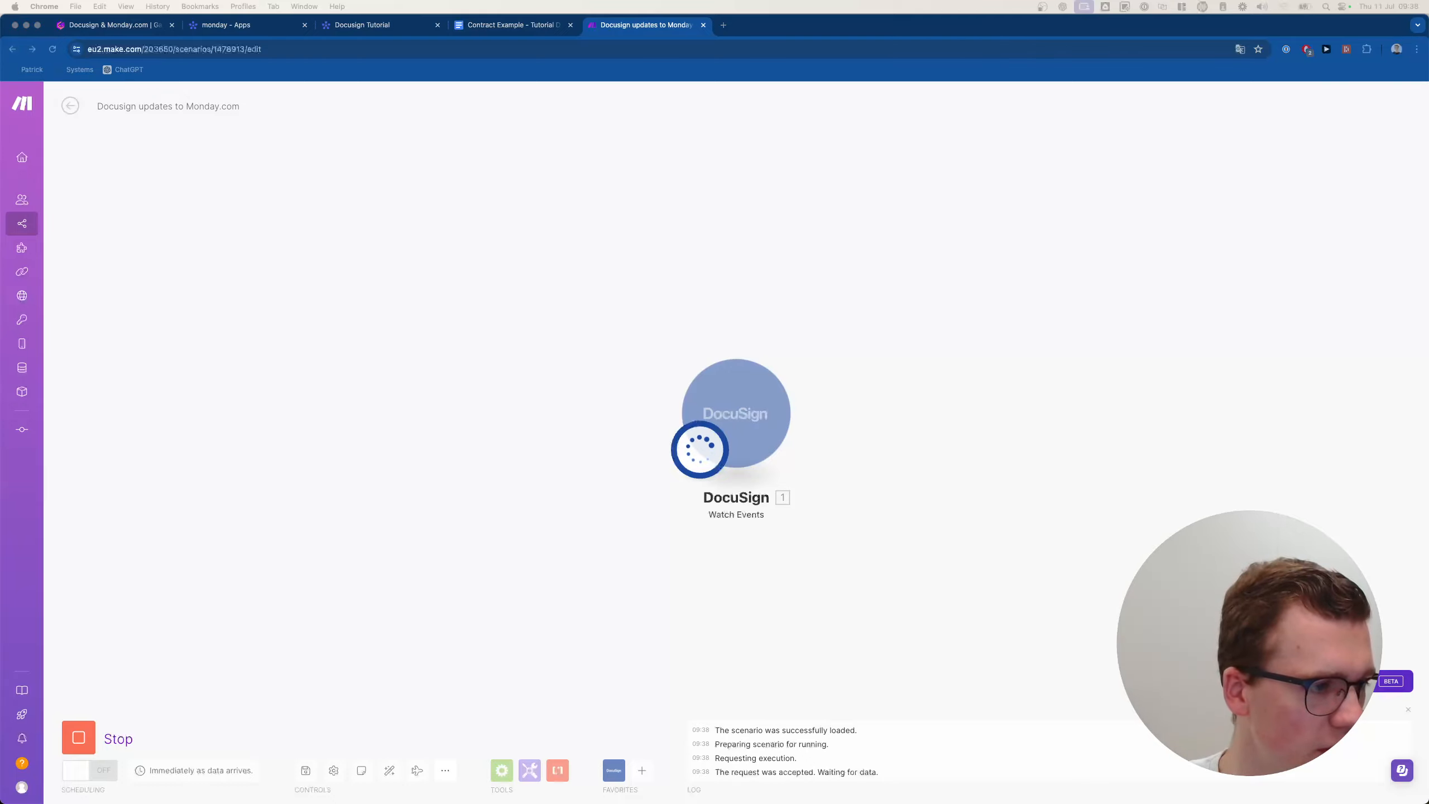
left_click_drag(844, 802, 846, 94)
Maximize DocuSign, adopt the signature on the Sign tag, and finish signing.
double_click(869, 94)
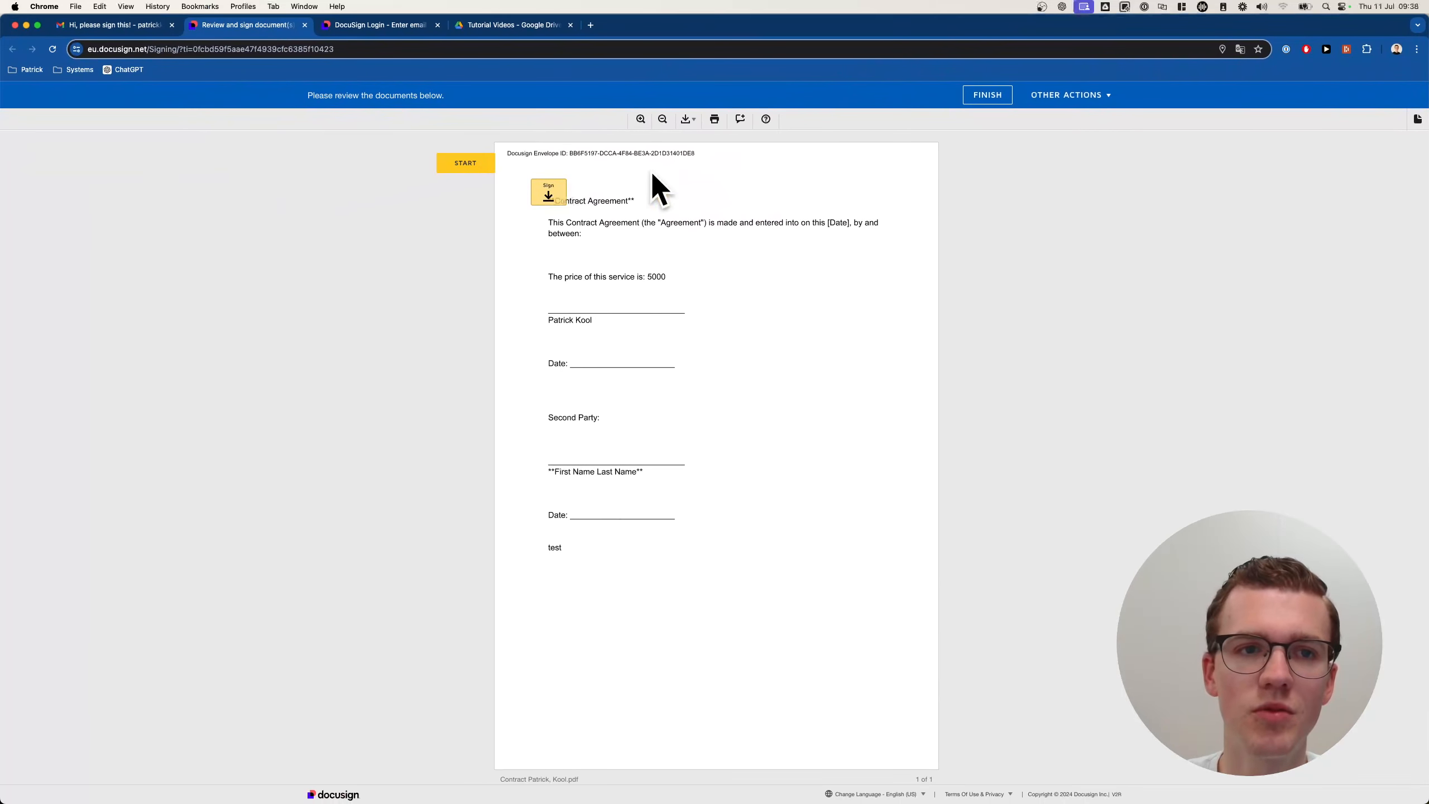
scroll(603, 279, "down", 2)
scroll(601, 270, "up", 2)
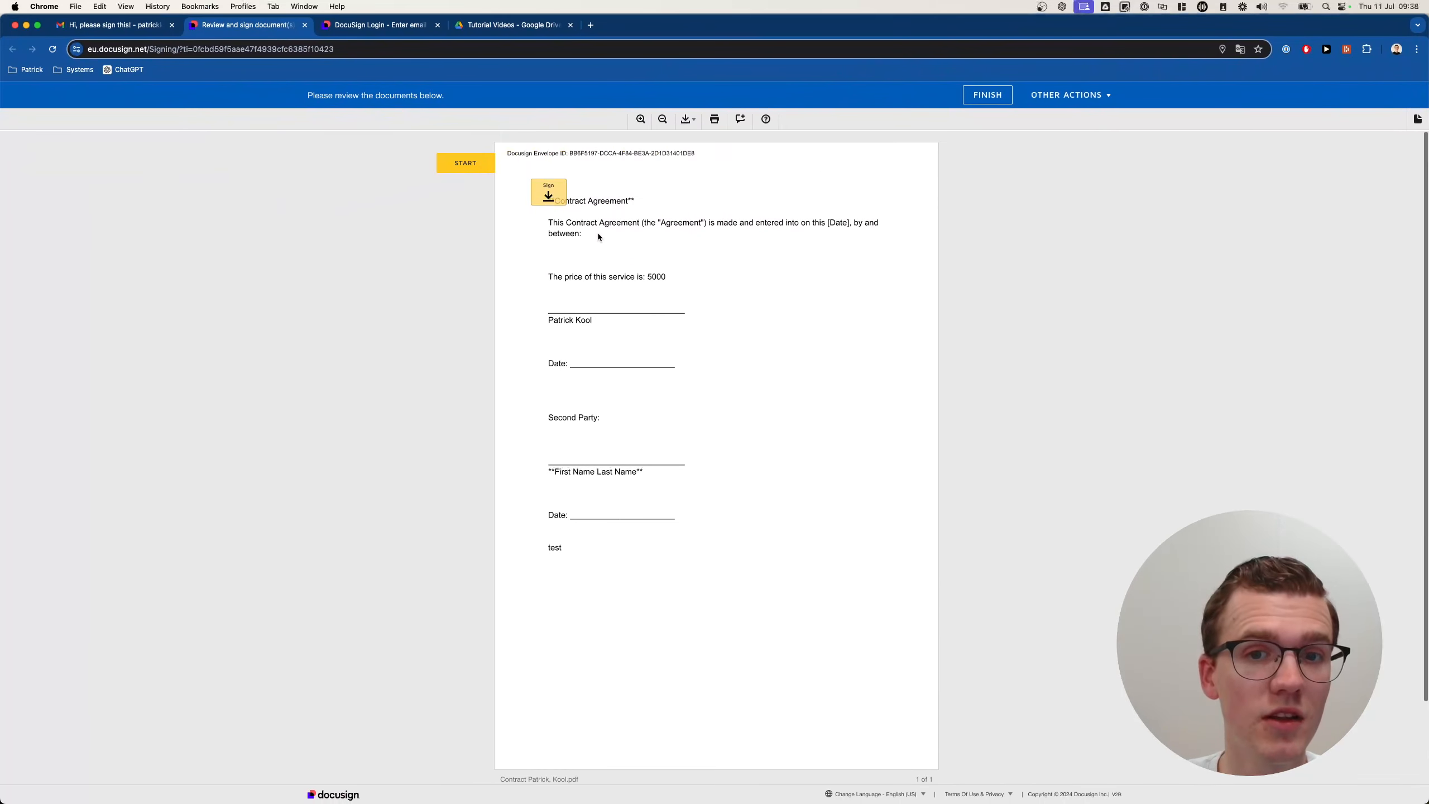
left_click(556, 201)
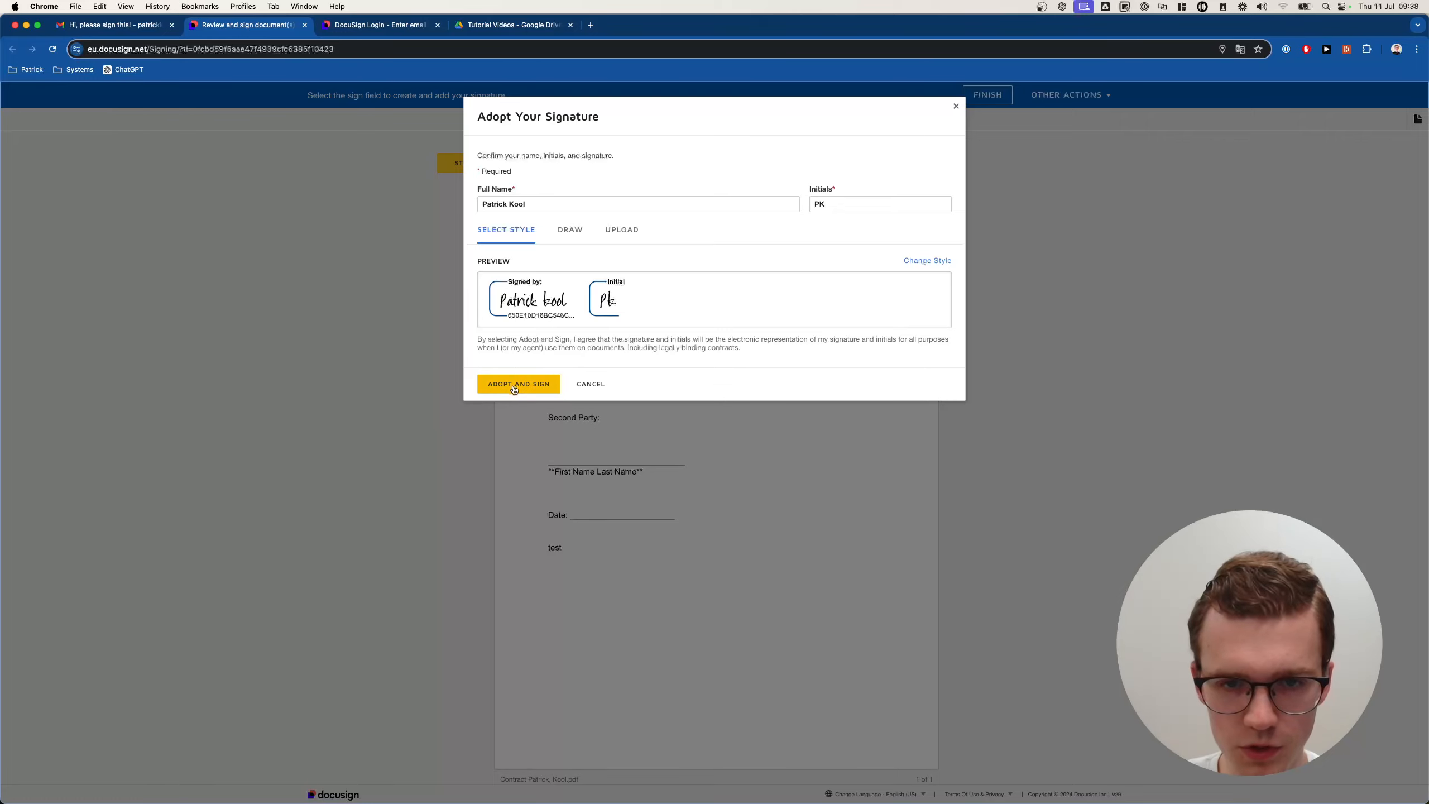
left_click(514, 385)
left_click(715, 666)
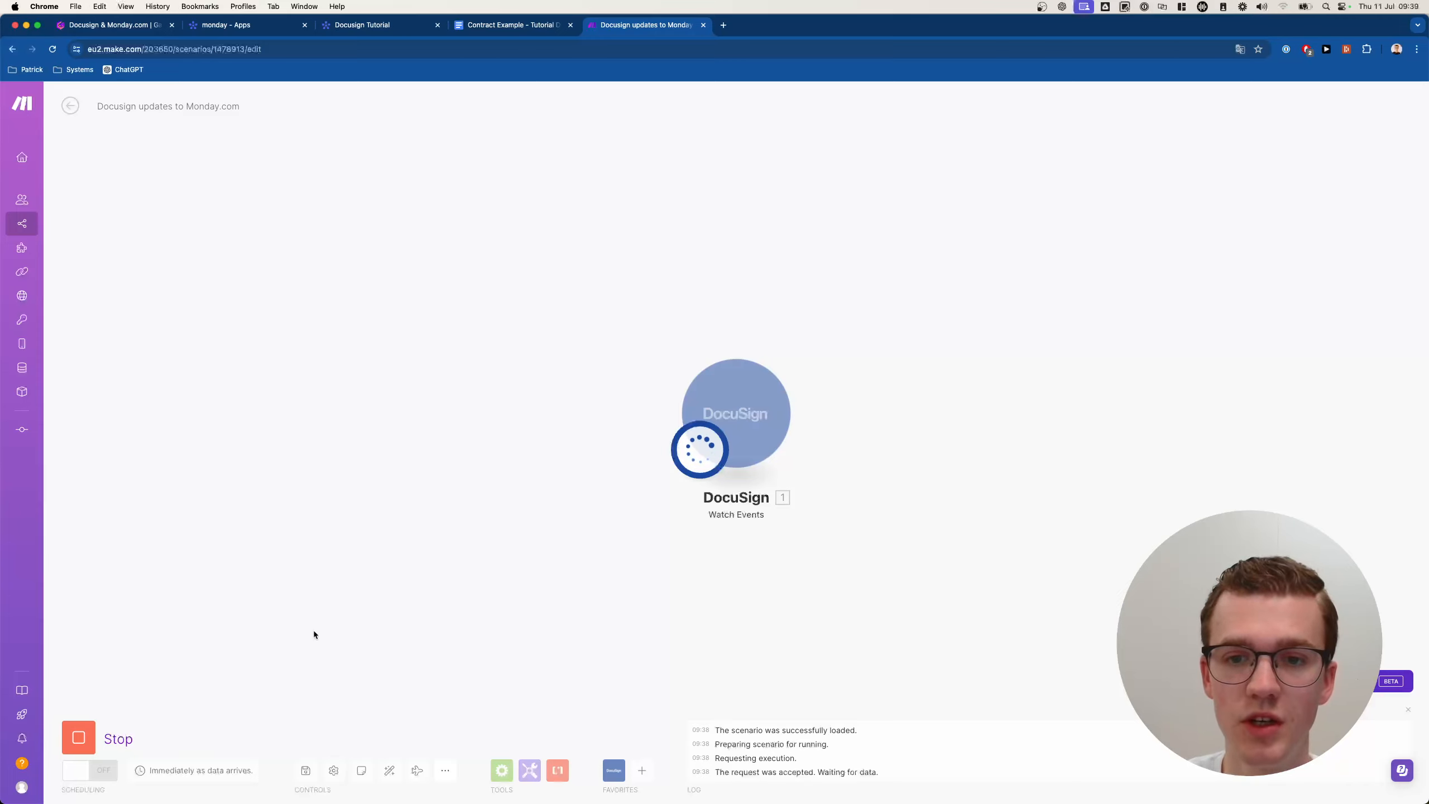
Stop and rerun the scenario once, then bring Gmail's DocuSign 'Completed' email into view.
left_click(79, 736)
left_click(85, 736)
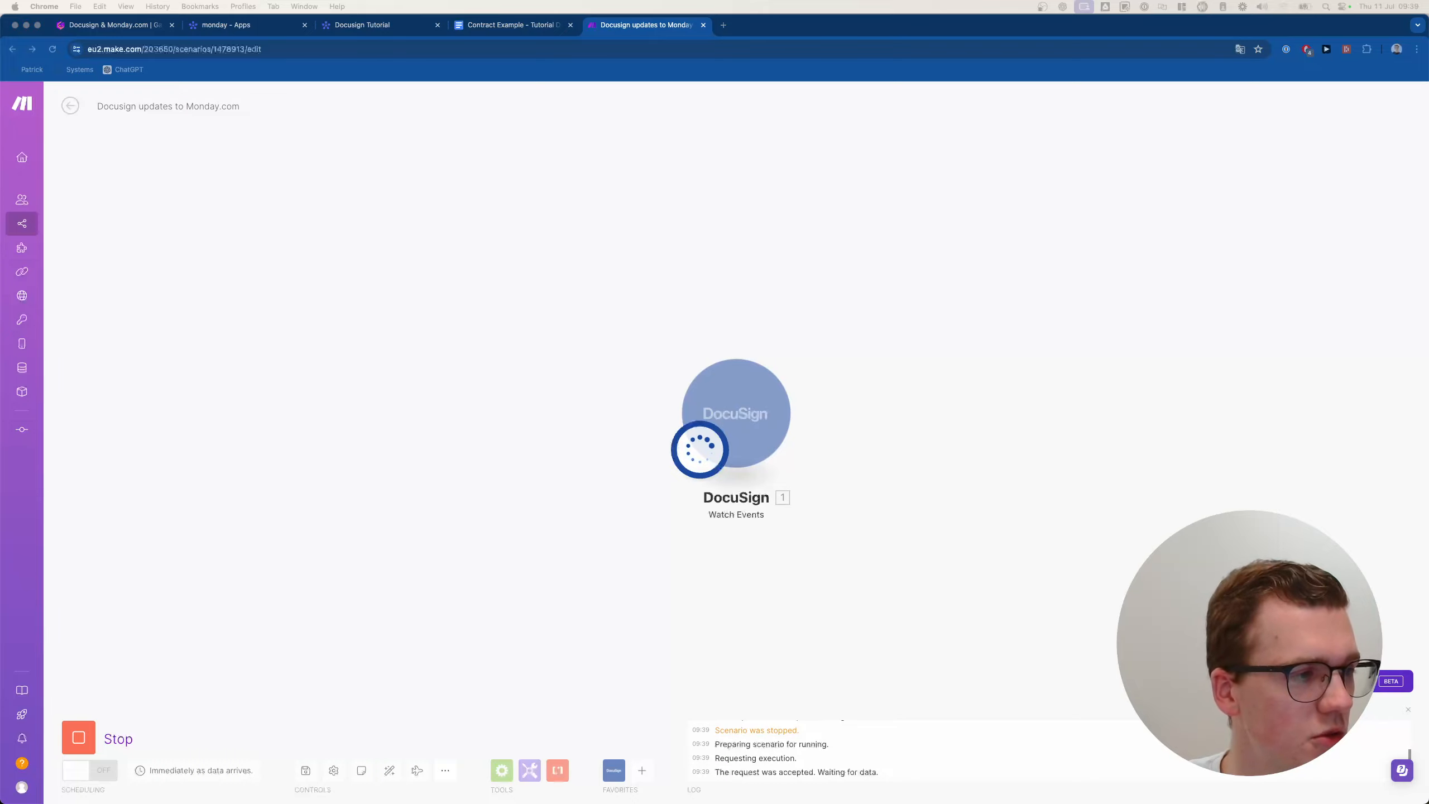
left_click_drag(0, 75, 846, 153)
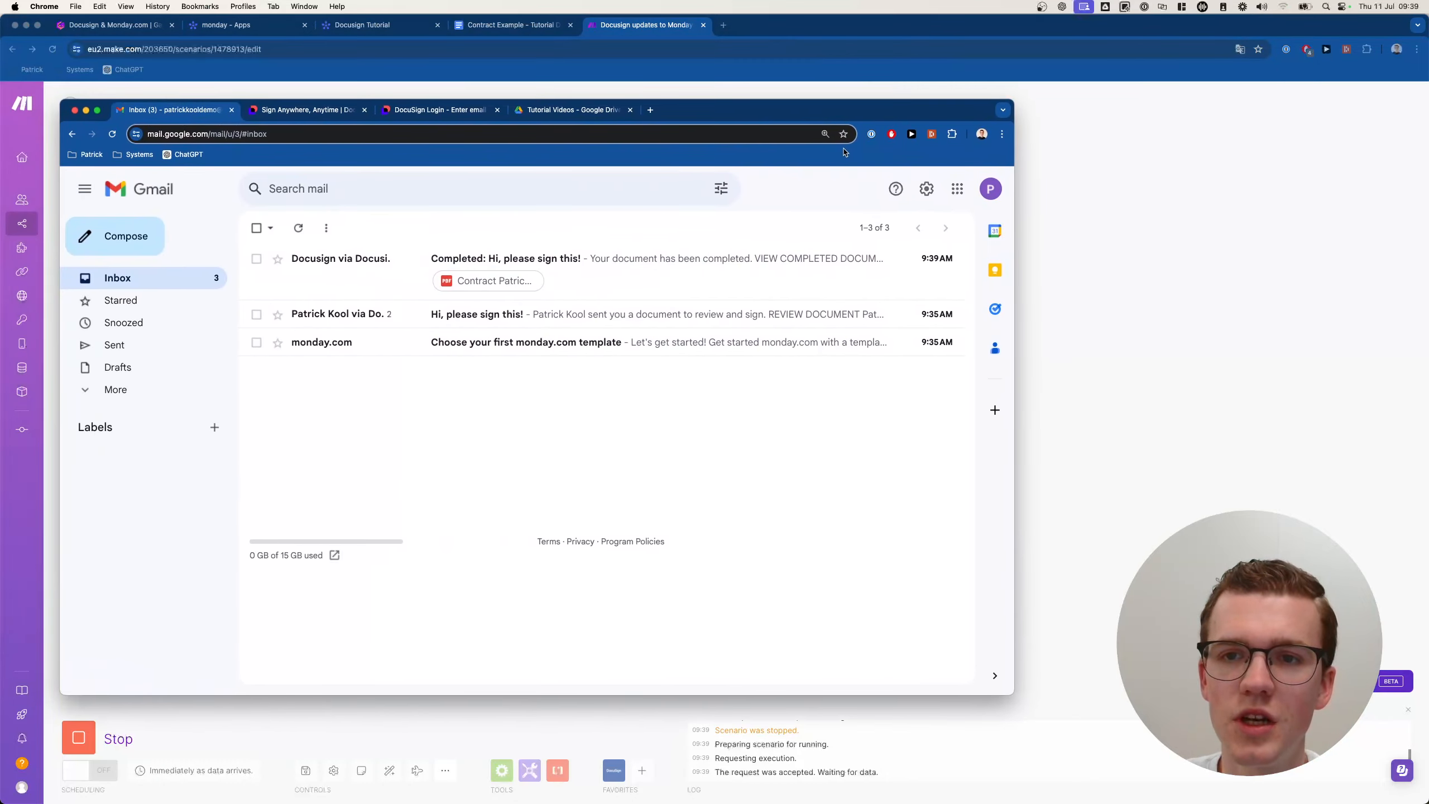
Review the completed signing email and preview its attached contract PDF.
left_click(504, 265)
scroll(427, 494, "down", 10)
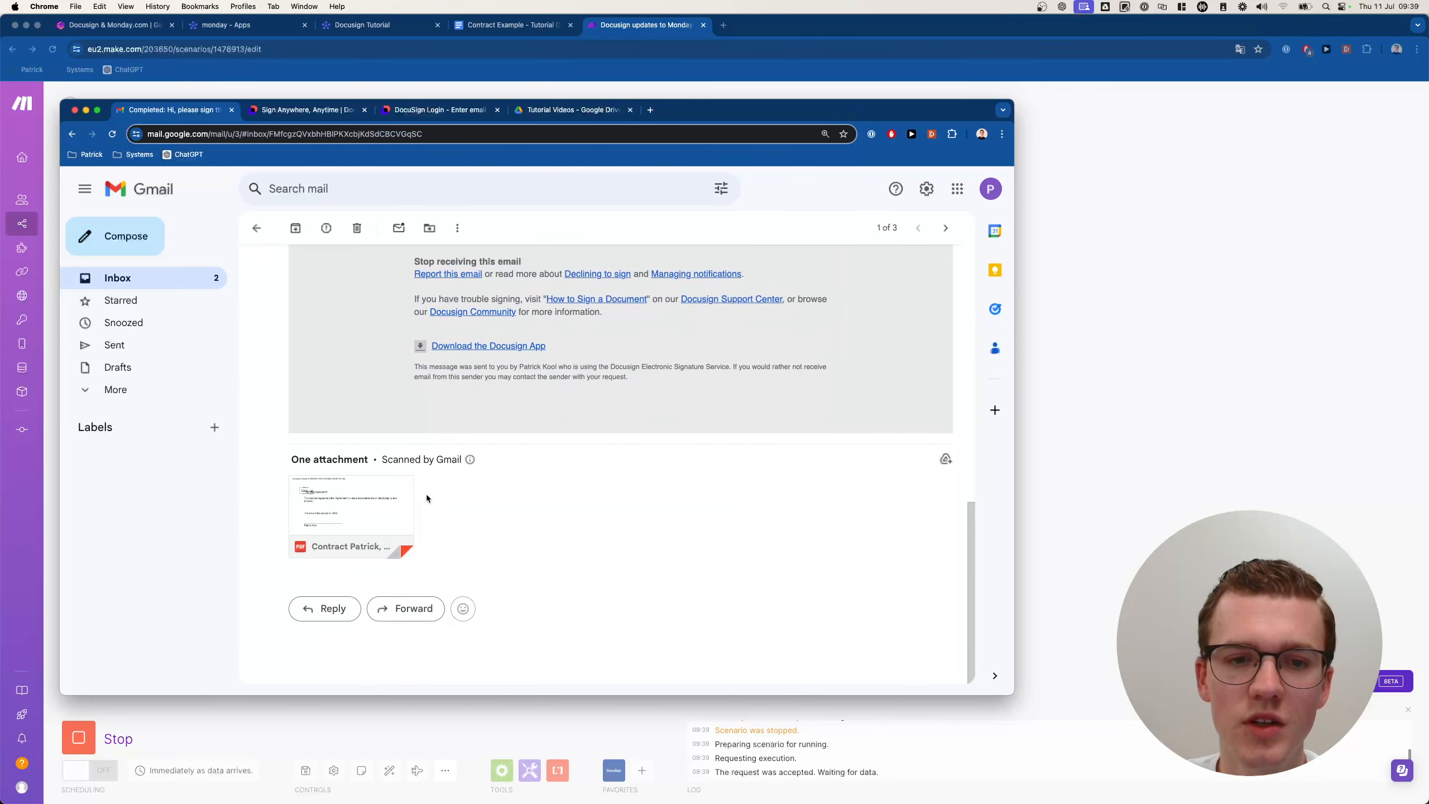
left_click(387, 498)
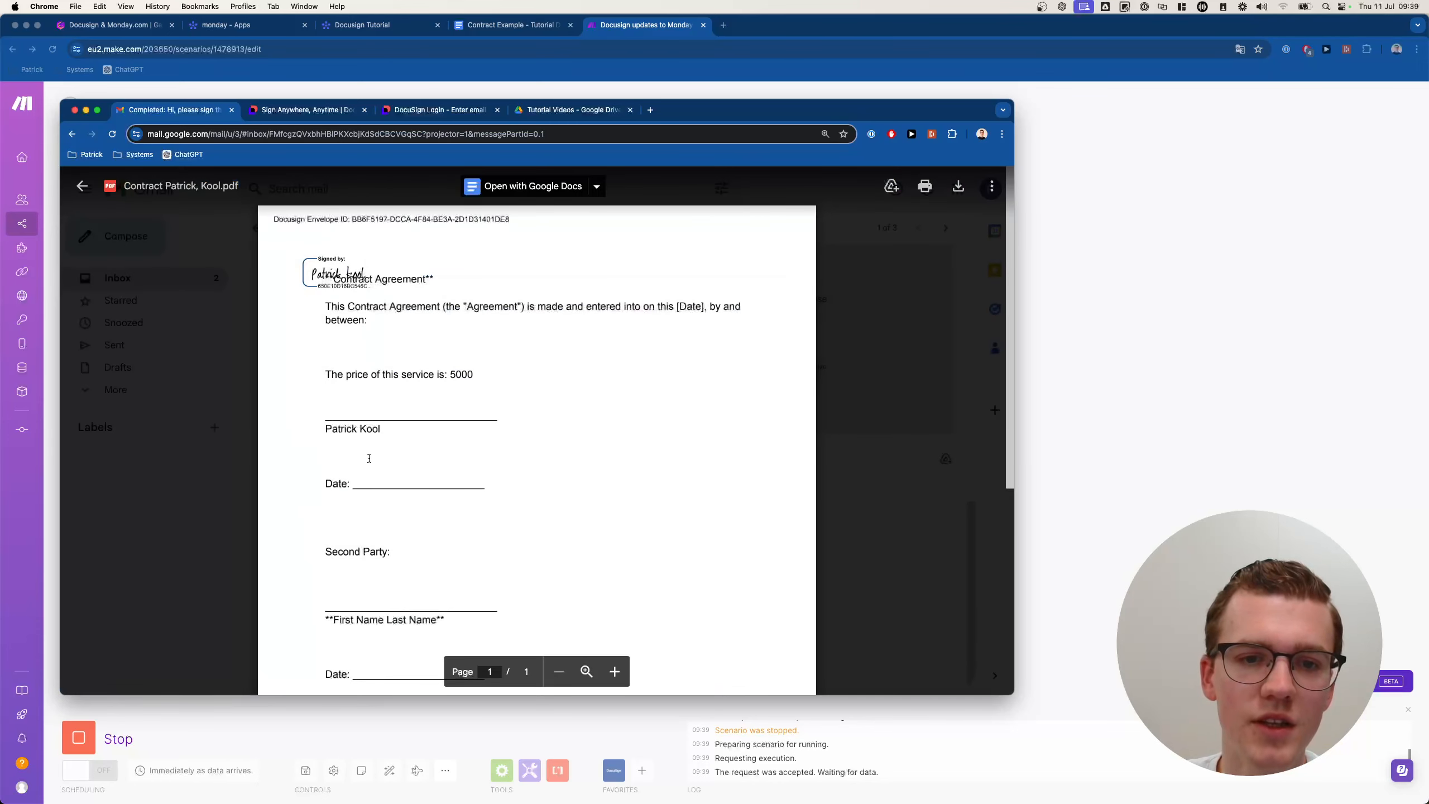
scroll(438, 445, "down", 6)
scroll(290, 427, "up", 4)
left_click(239, 366)
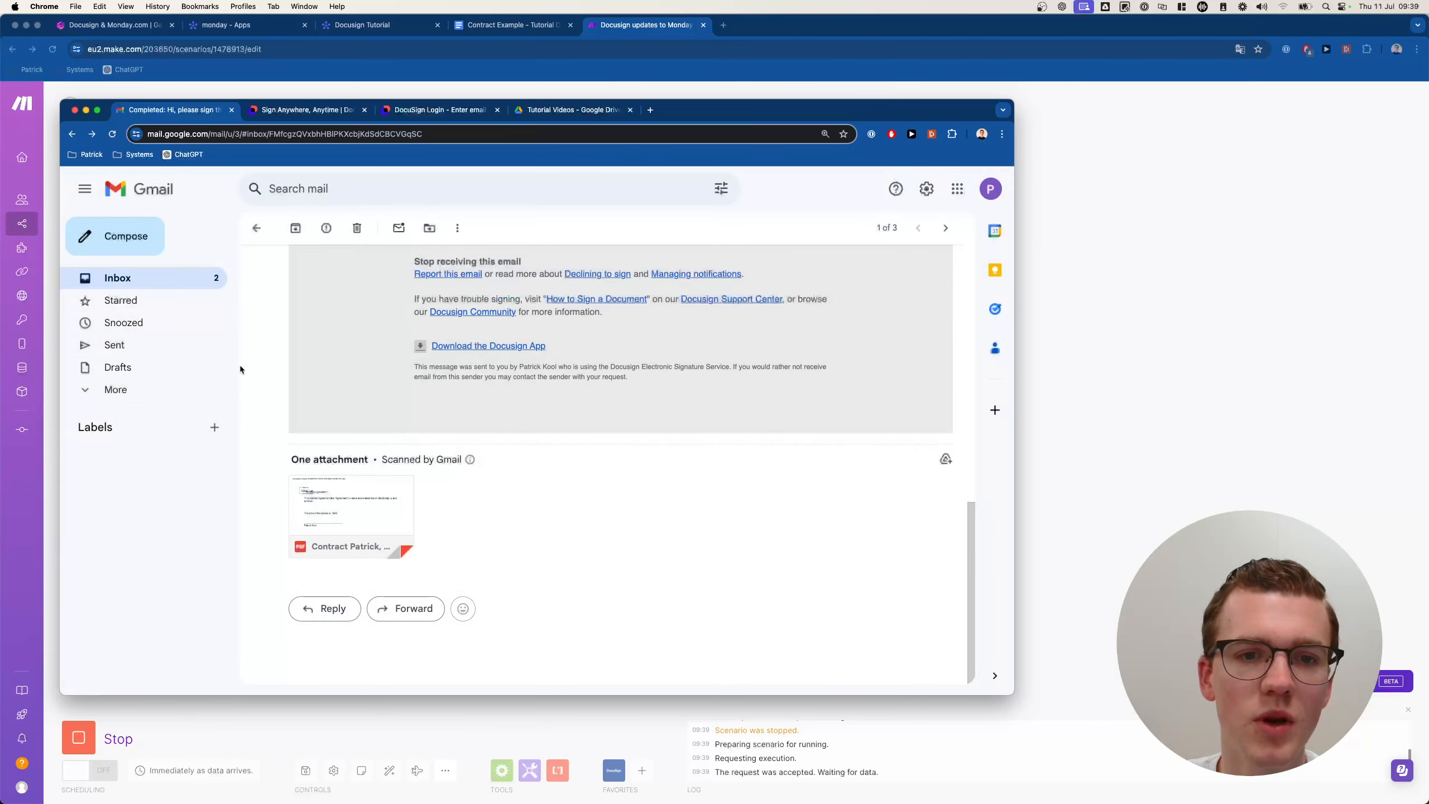
scroll(303, 360, "up", 10)
Archive the signing email and the DocuSign and monday.com template emails, then move Gmail aside.
left_click(295, 228)
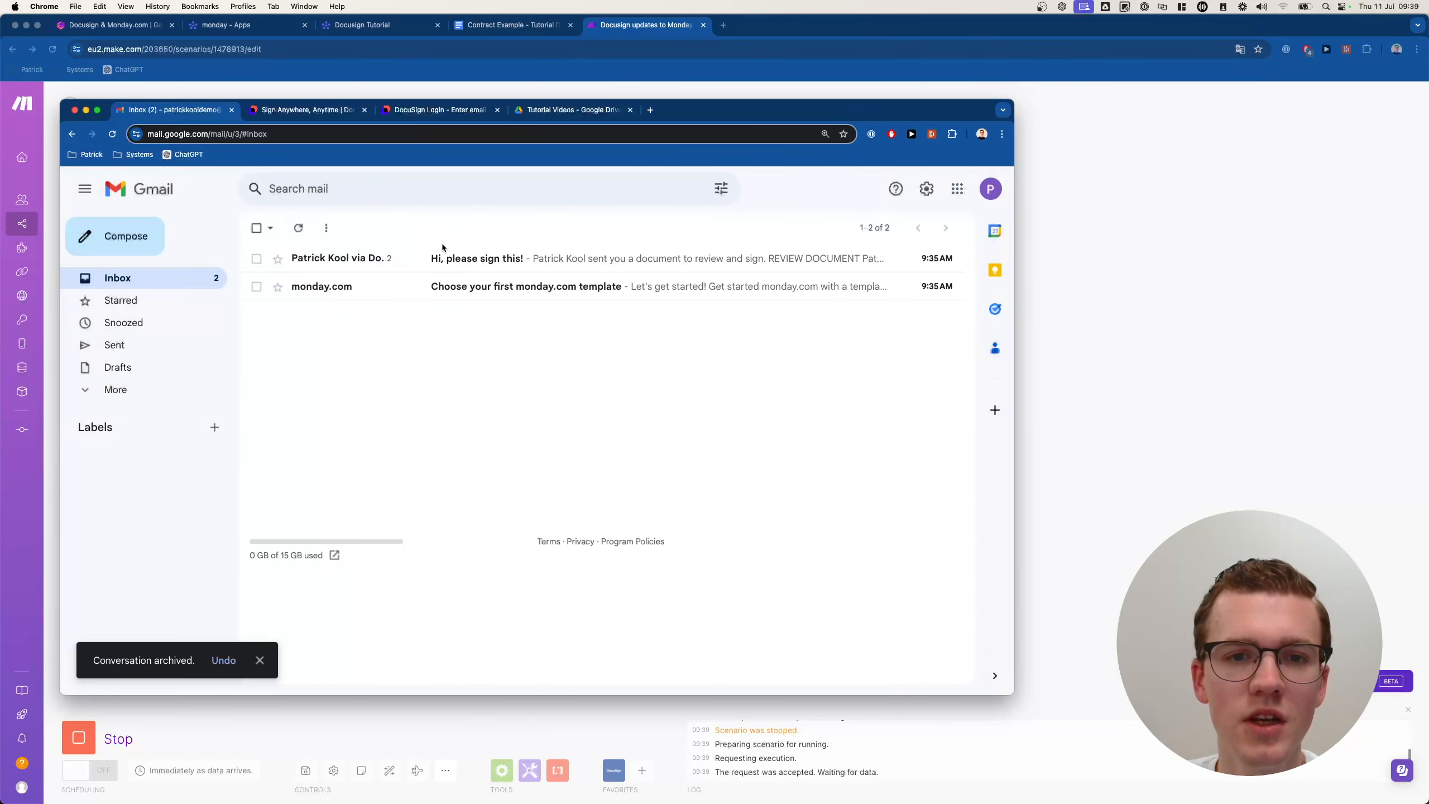
left_click(862, 258)
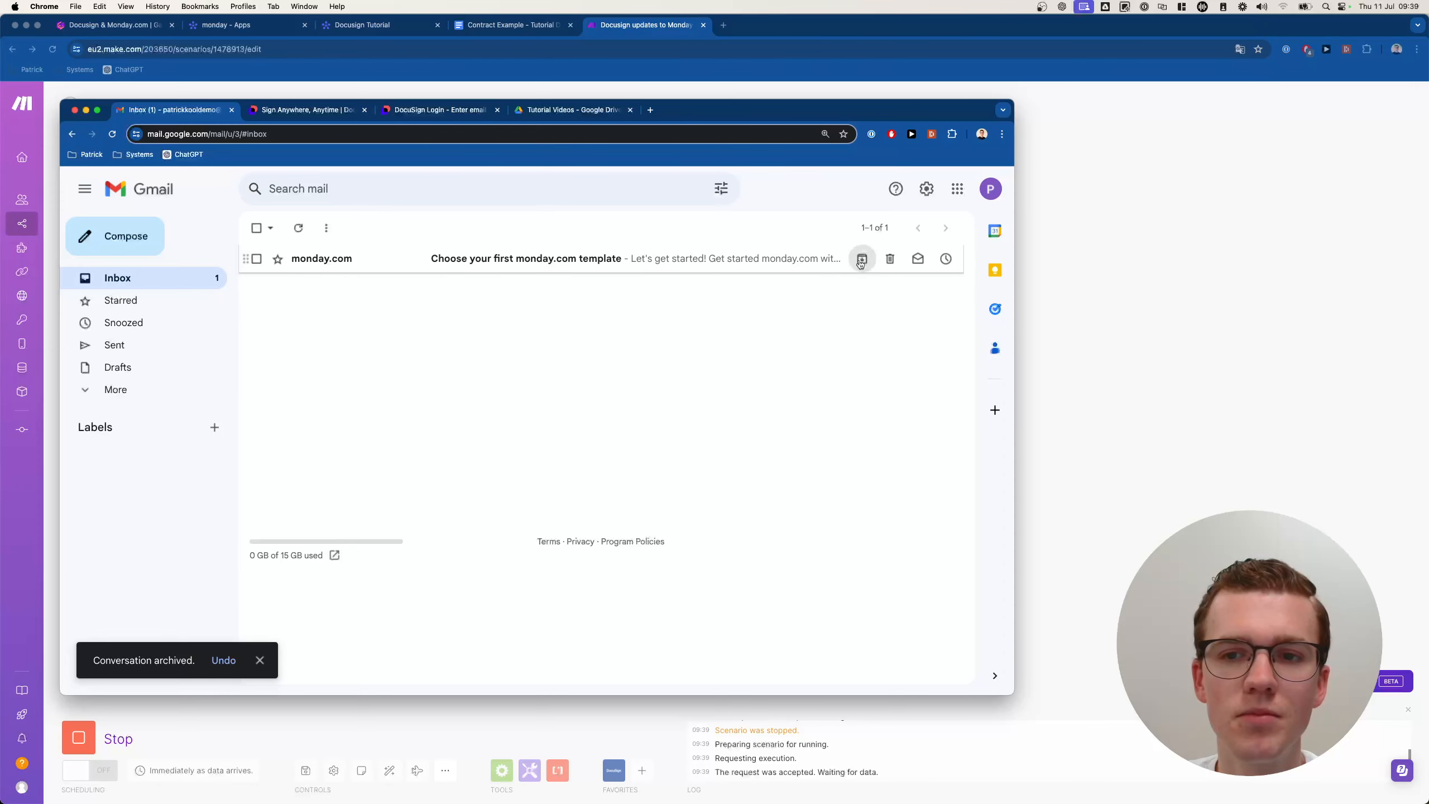
left_click(862, 259)
left_click_drag(929, 115, 1, 124)
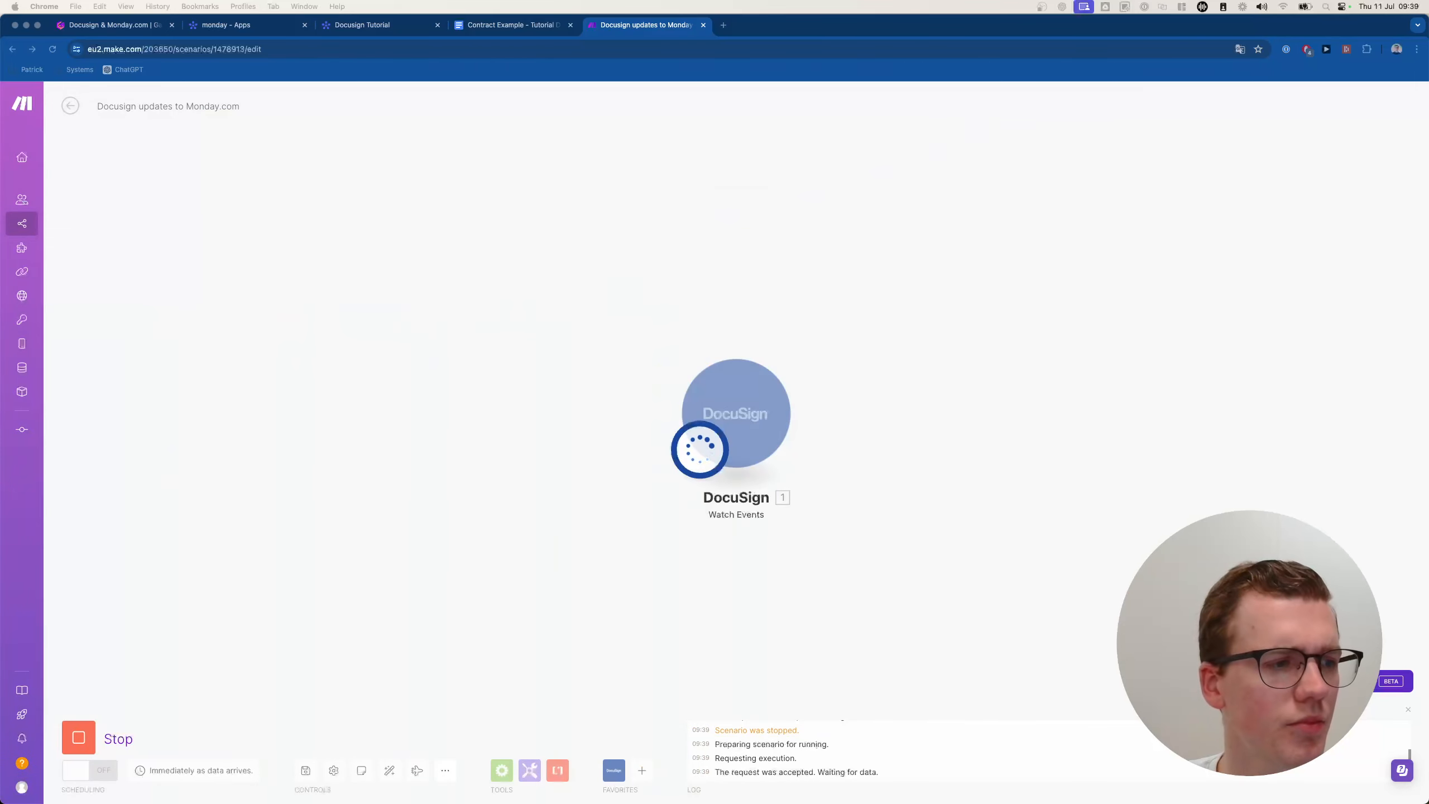
In the Watch Events trigger, save a new webhook using the Docusign Demo Account connection.
left_click(466, 272)
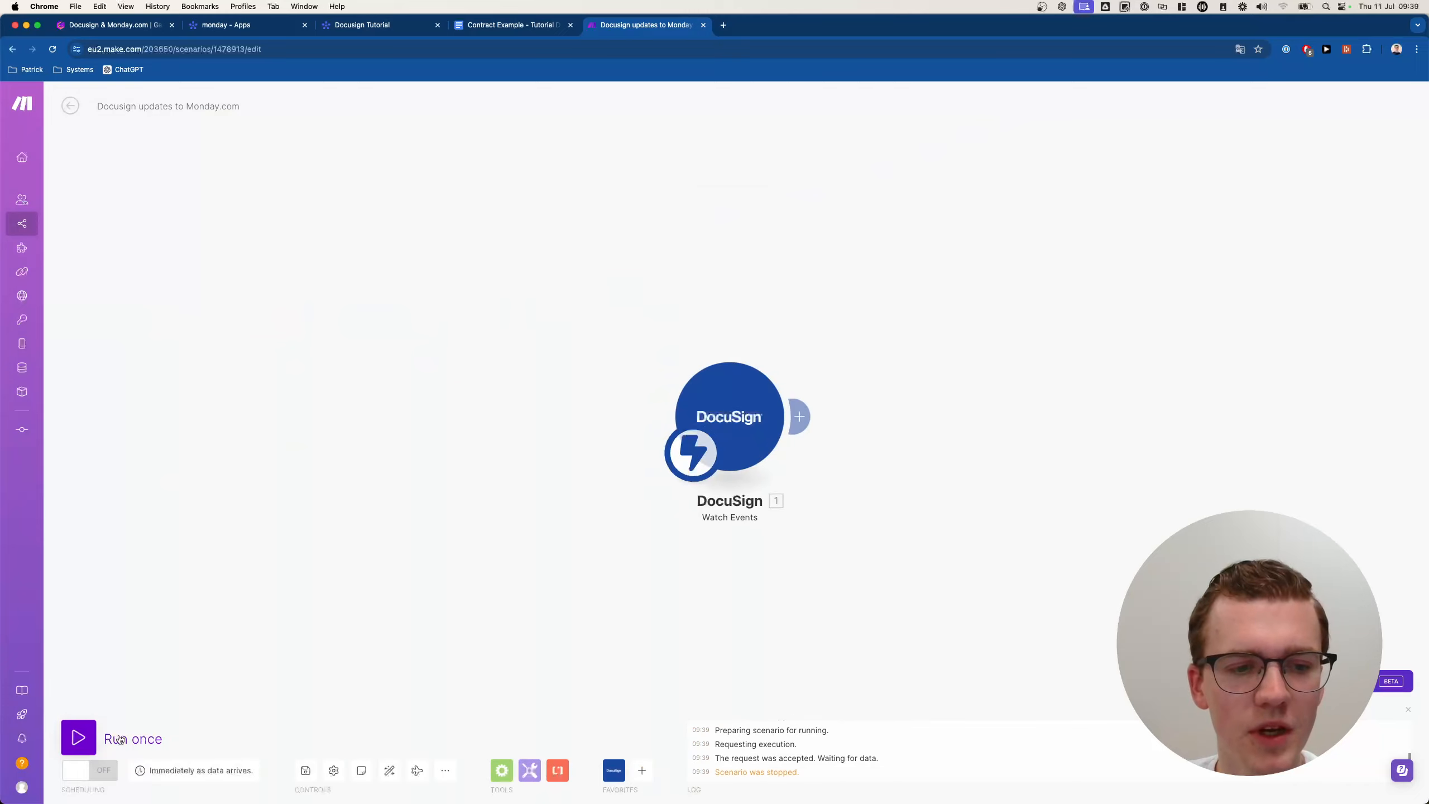
left_click(730, 394)
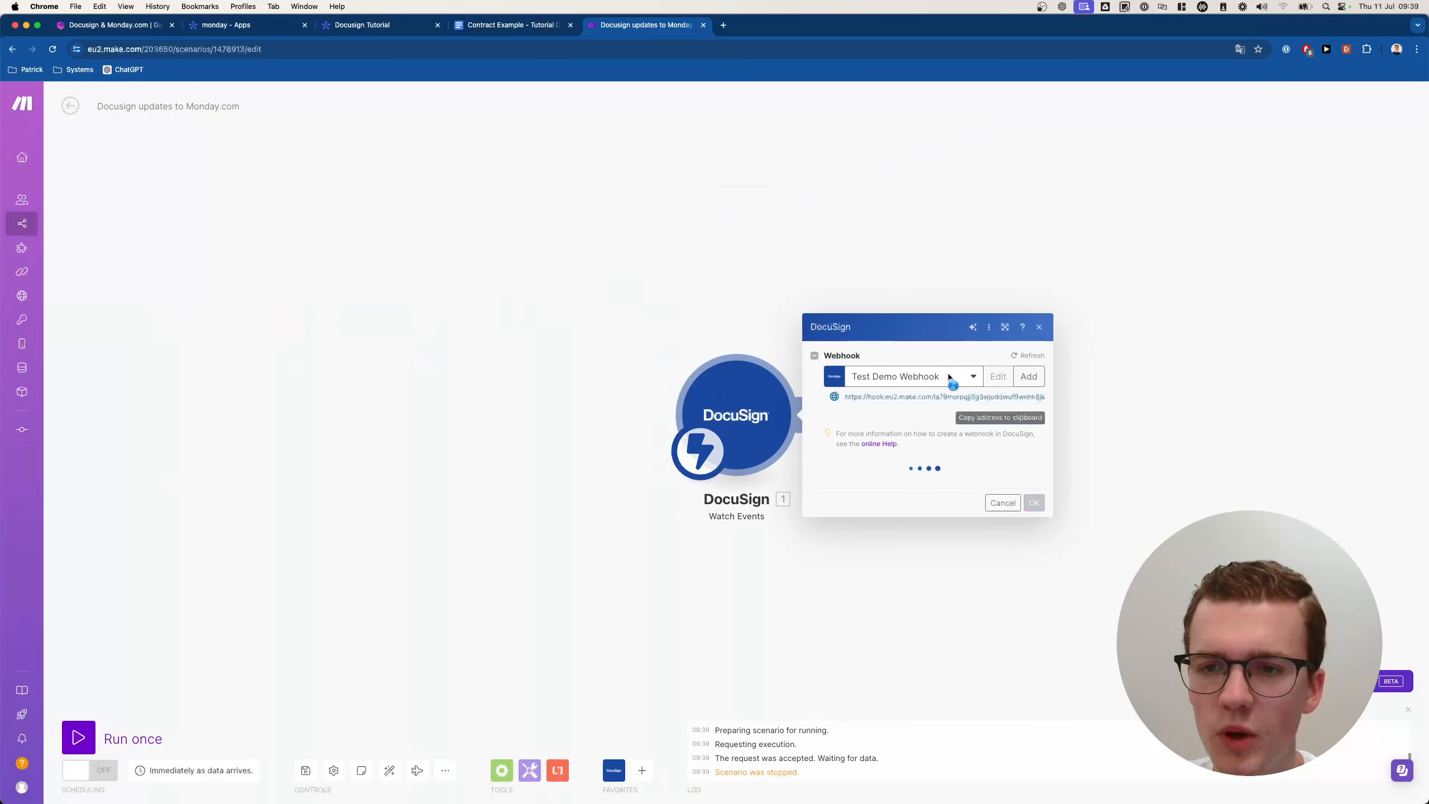
left_click(966, 353)
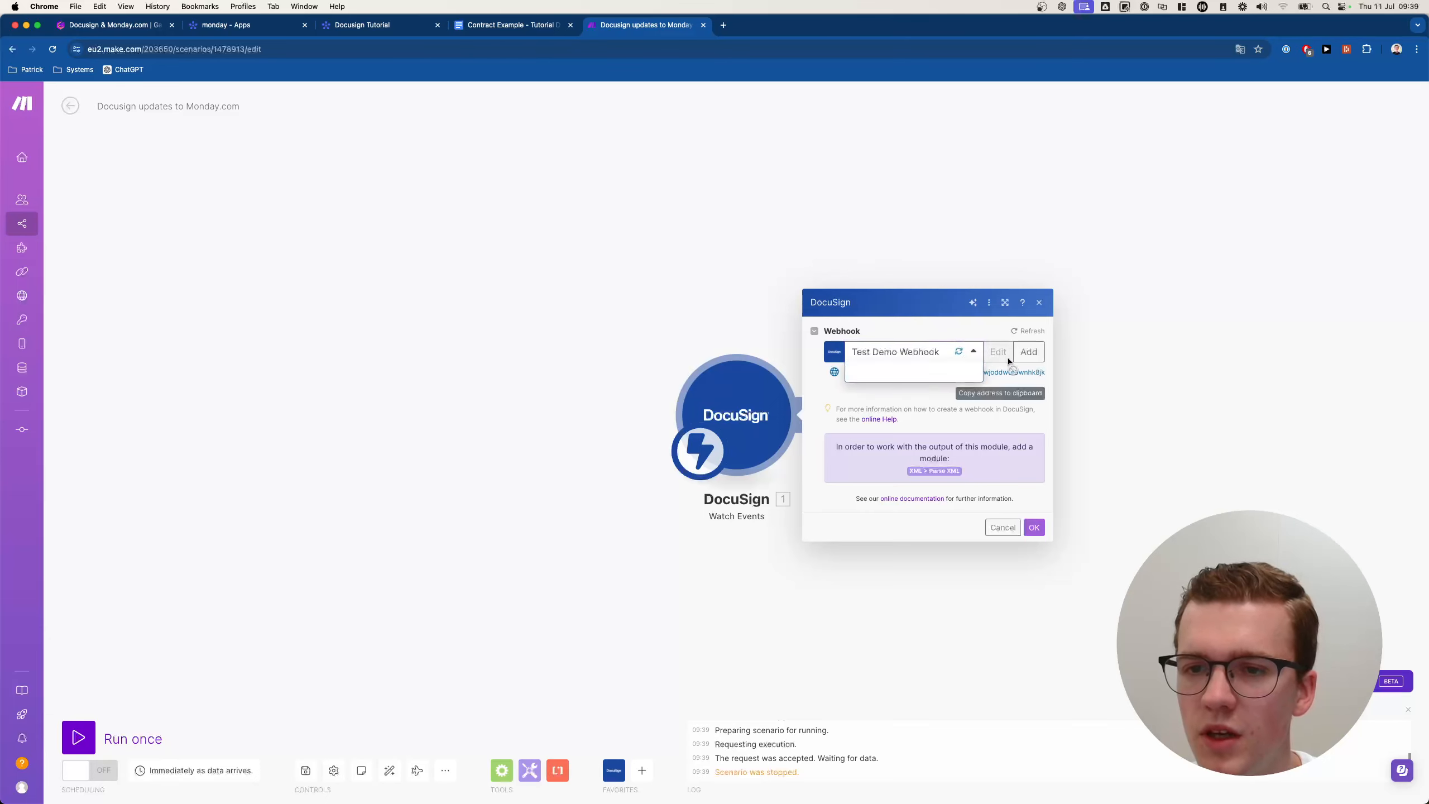
left_click(1020, 360)
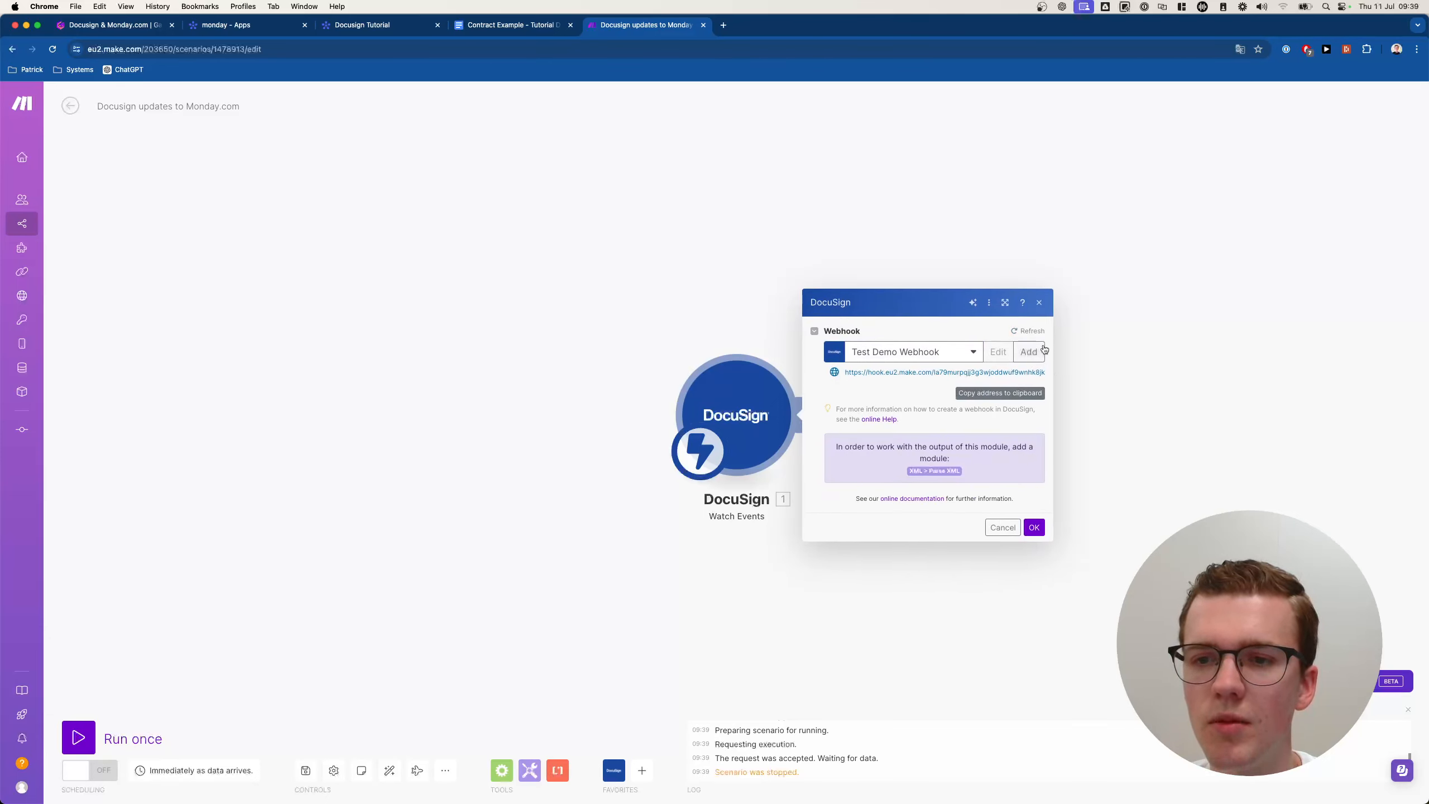
left_click(1027, 351)
left_click(1148, 372)
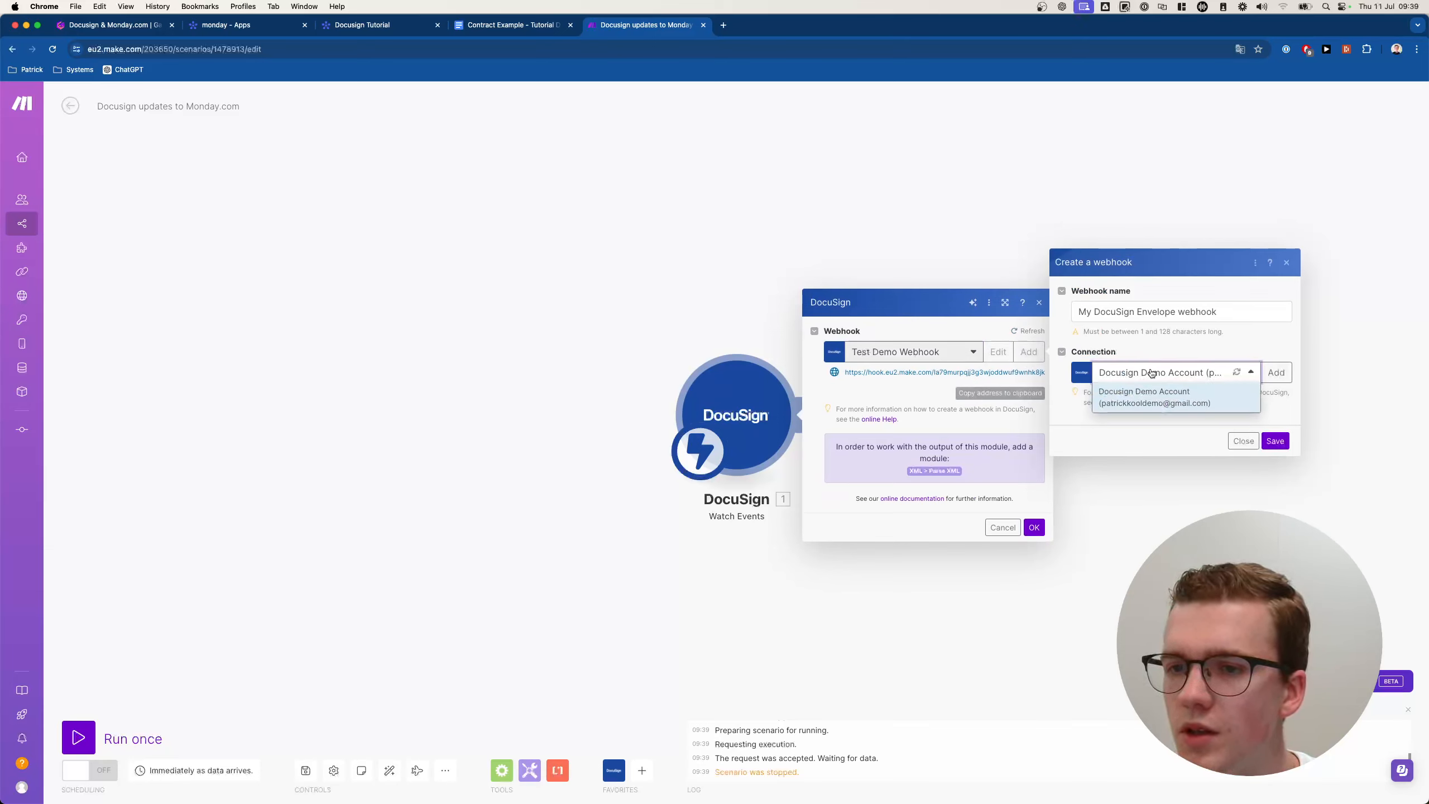
left_click(1153, 397)
left_click(1275, 441)
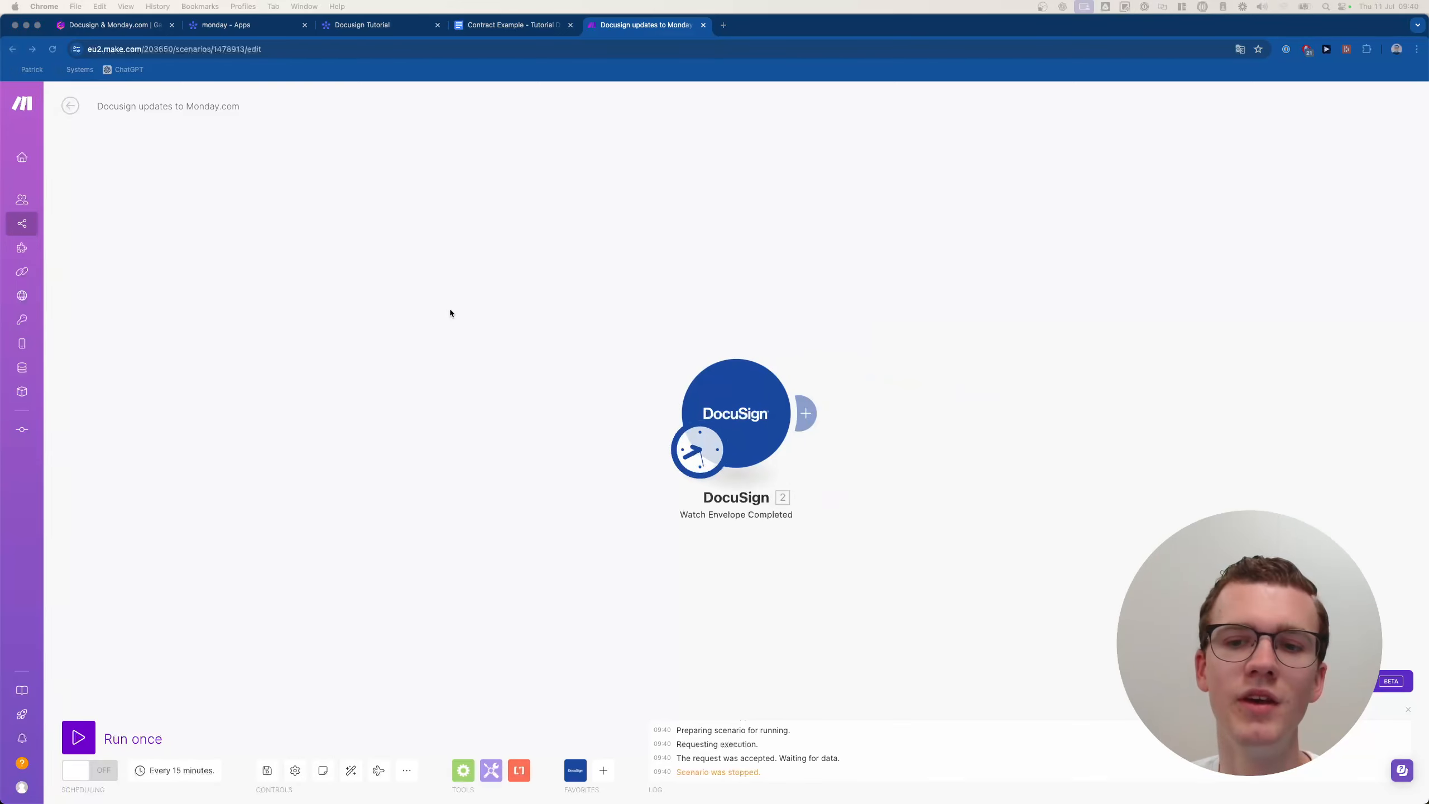
Delete the DocuSign module and add a DocuSign Watch Envelope Completed trigger, closing it unsaved.
right_click(731, 412)
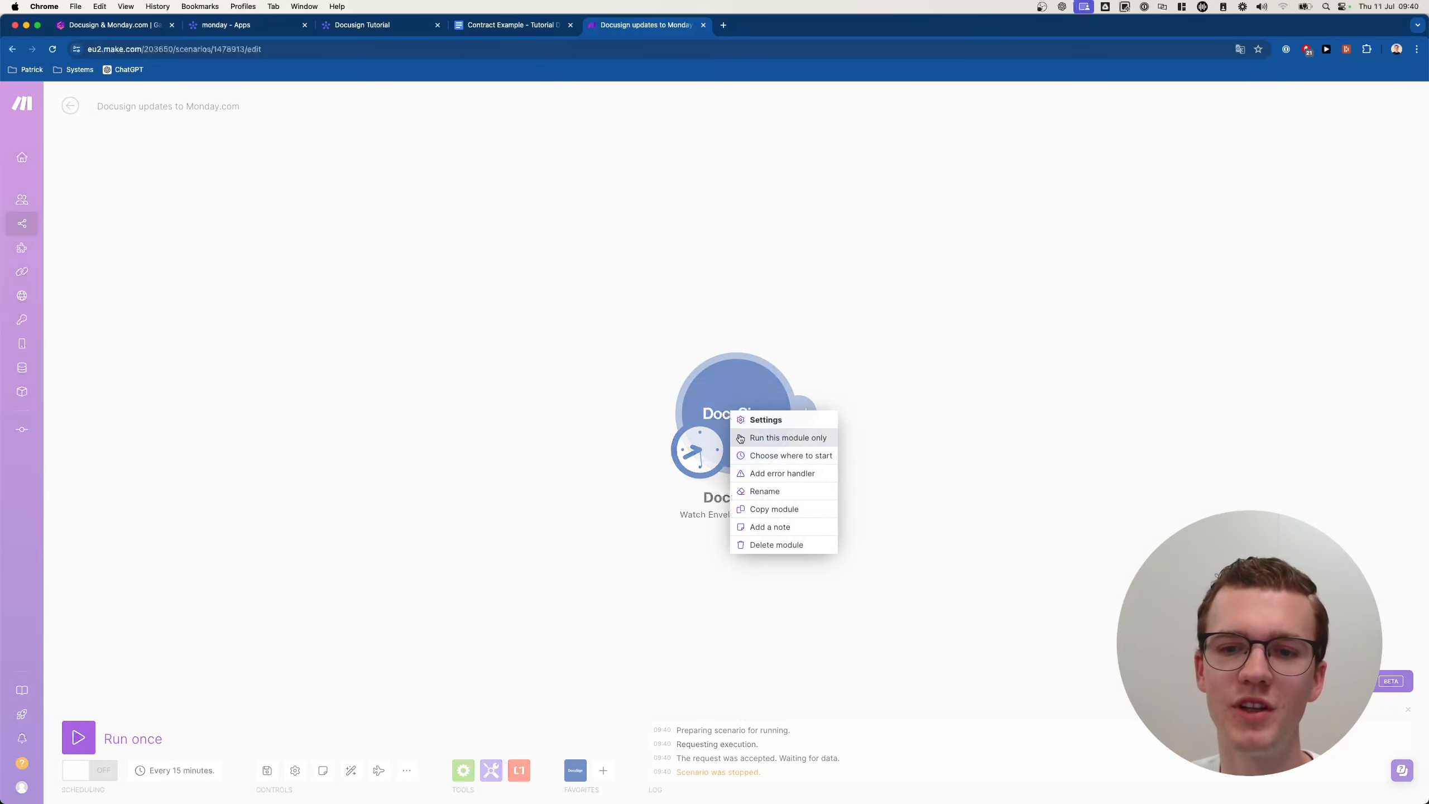
left_click(760, 544)
left_click(735, 412)
left_click(887, 313)
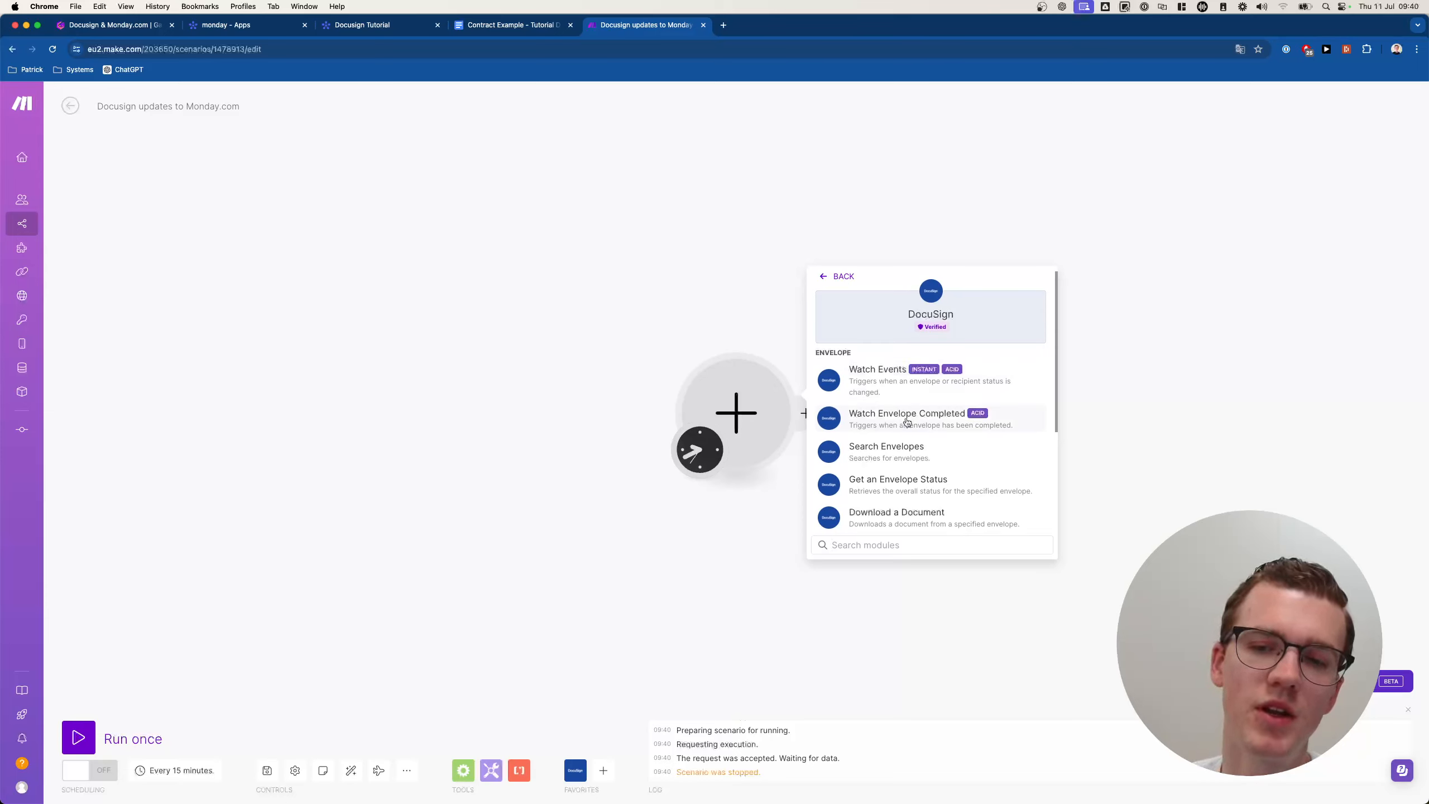
left_click(945, 417)
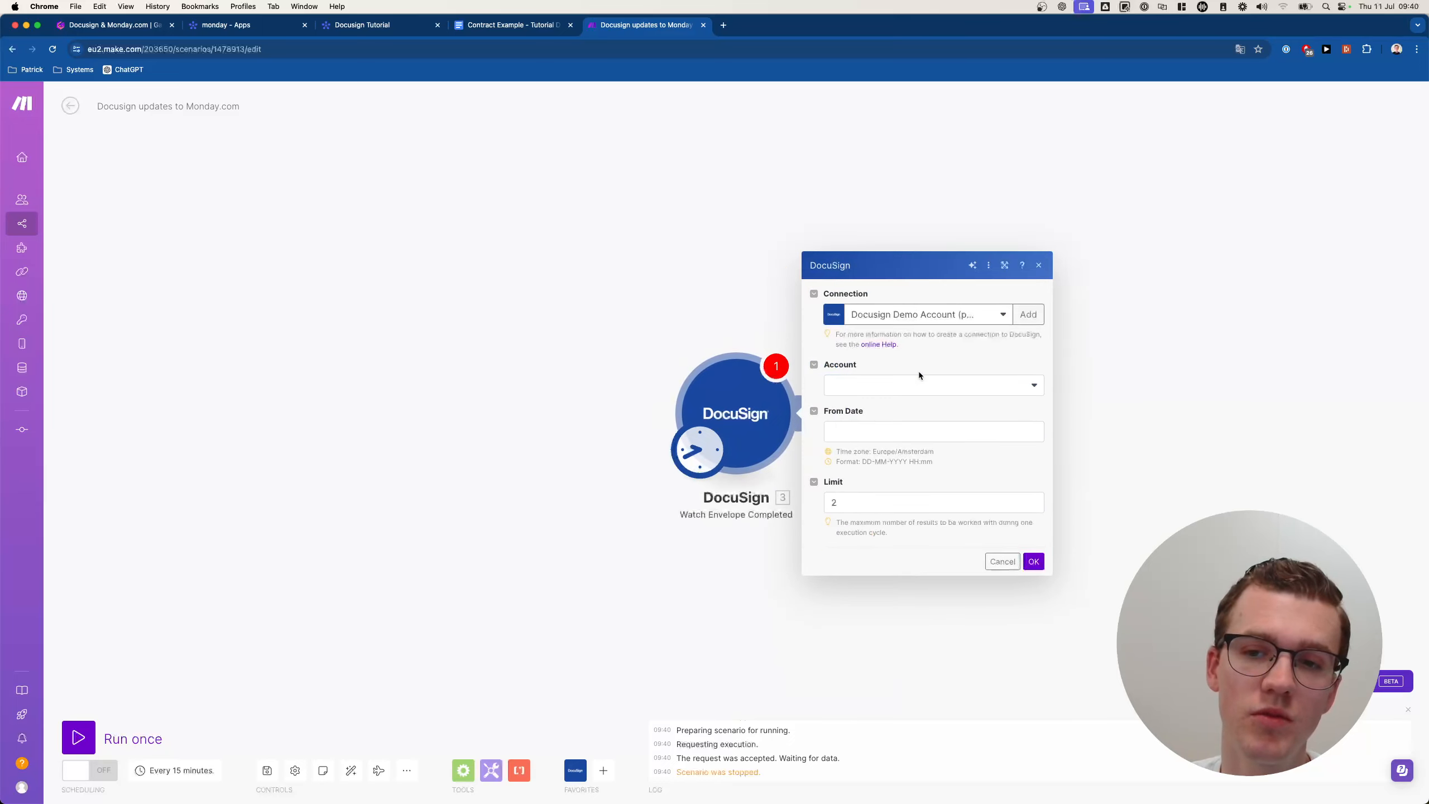
left_click(918, 385)
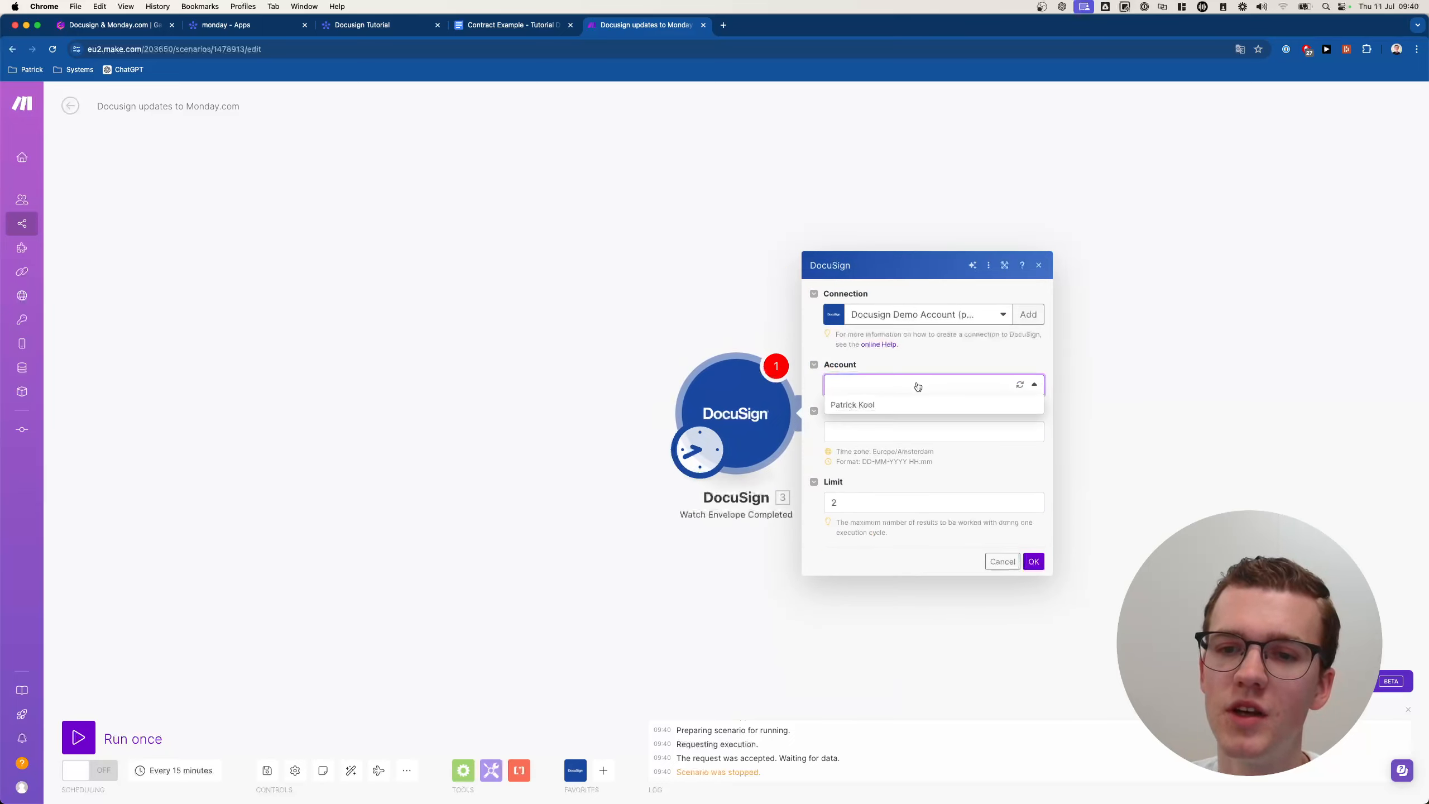
left_click(606, 322)
Delete that module again and add Watch Envelope Completed via a 'docus' app search.
right_click(754, 431)
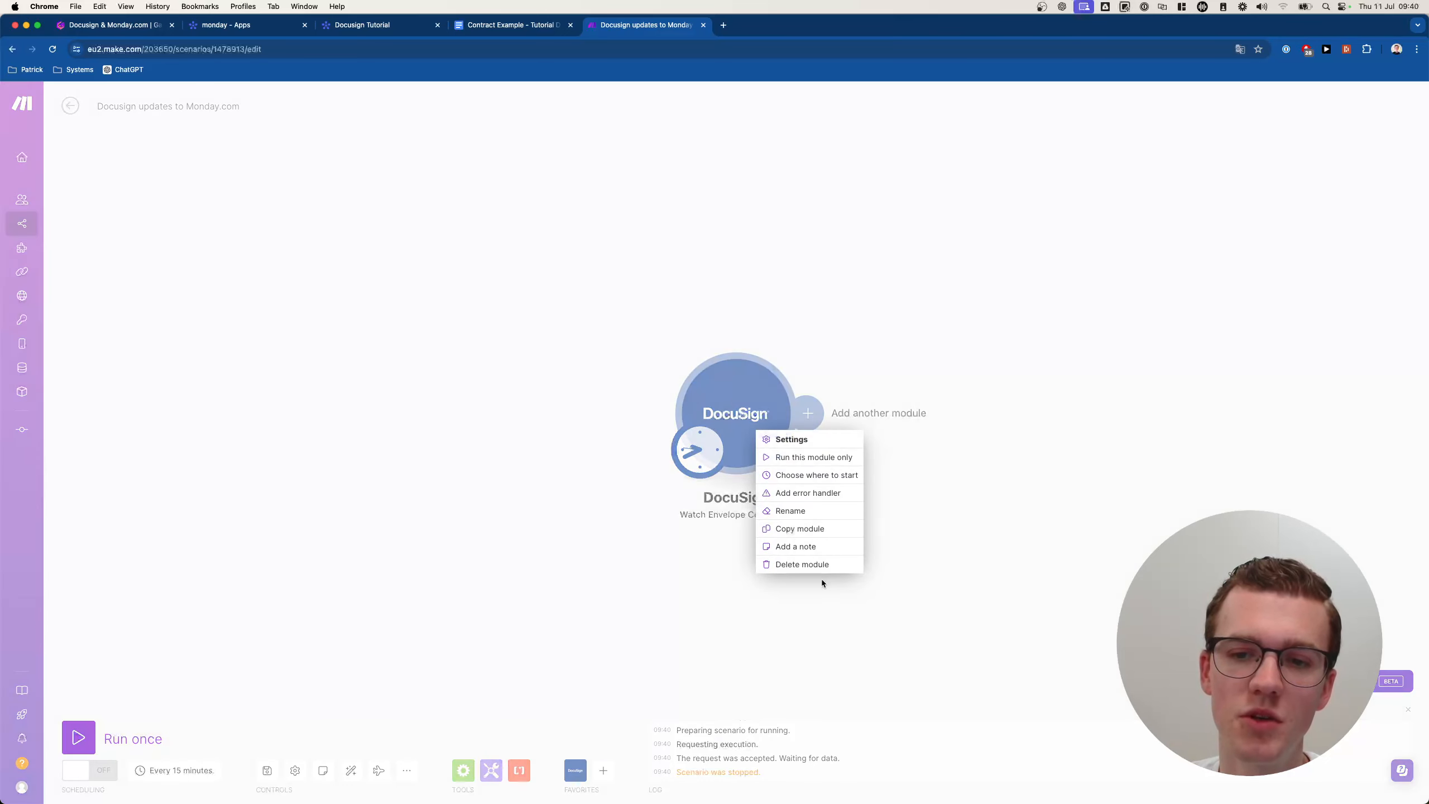
left_click(802, 564)
left_click(732, 412)
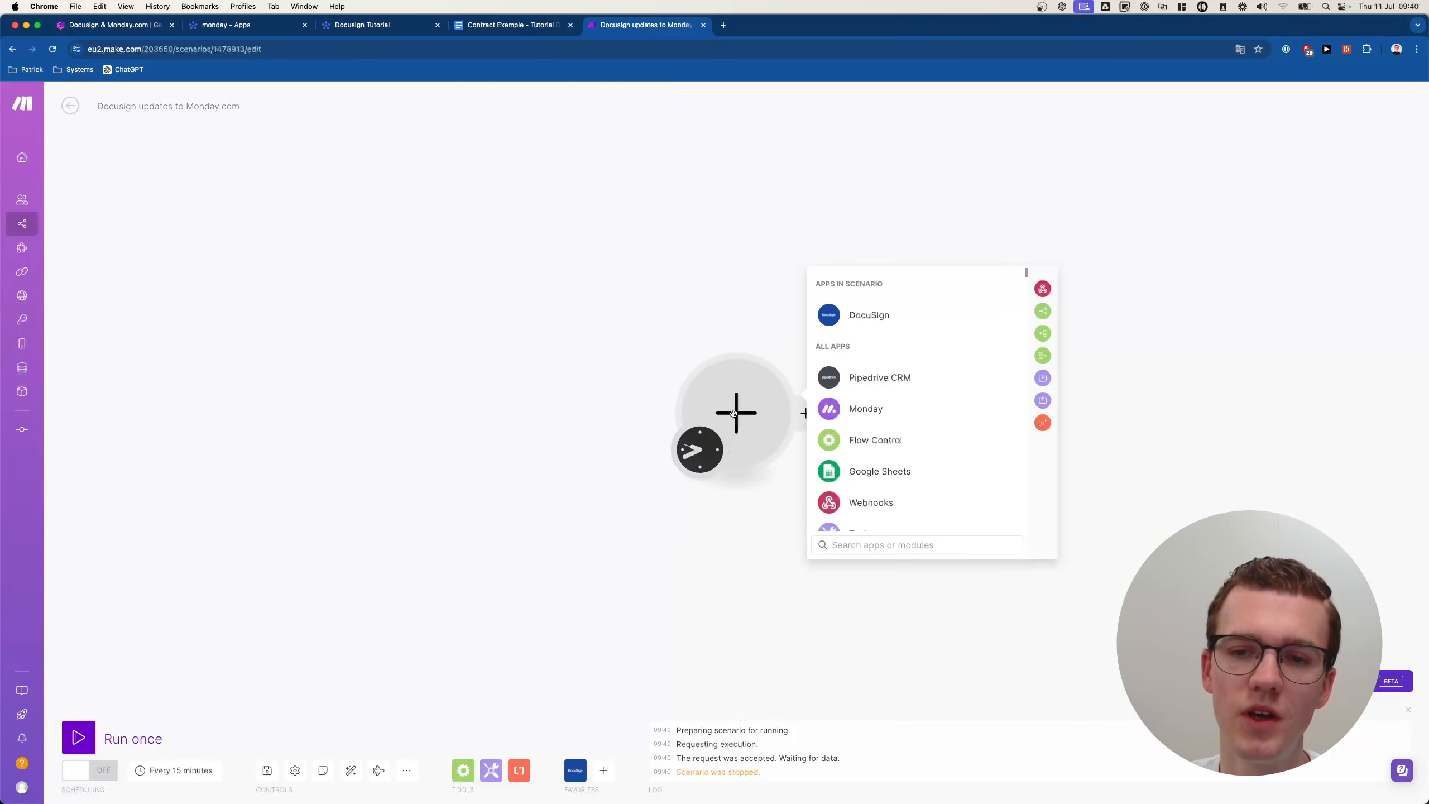
type("docus")
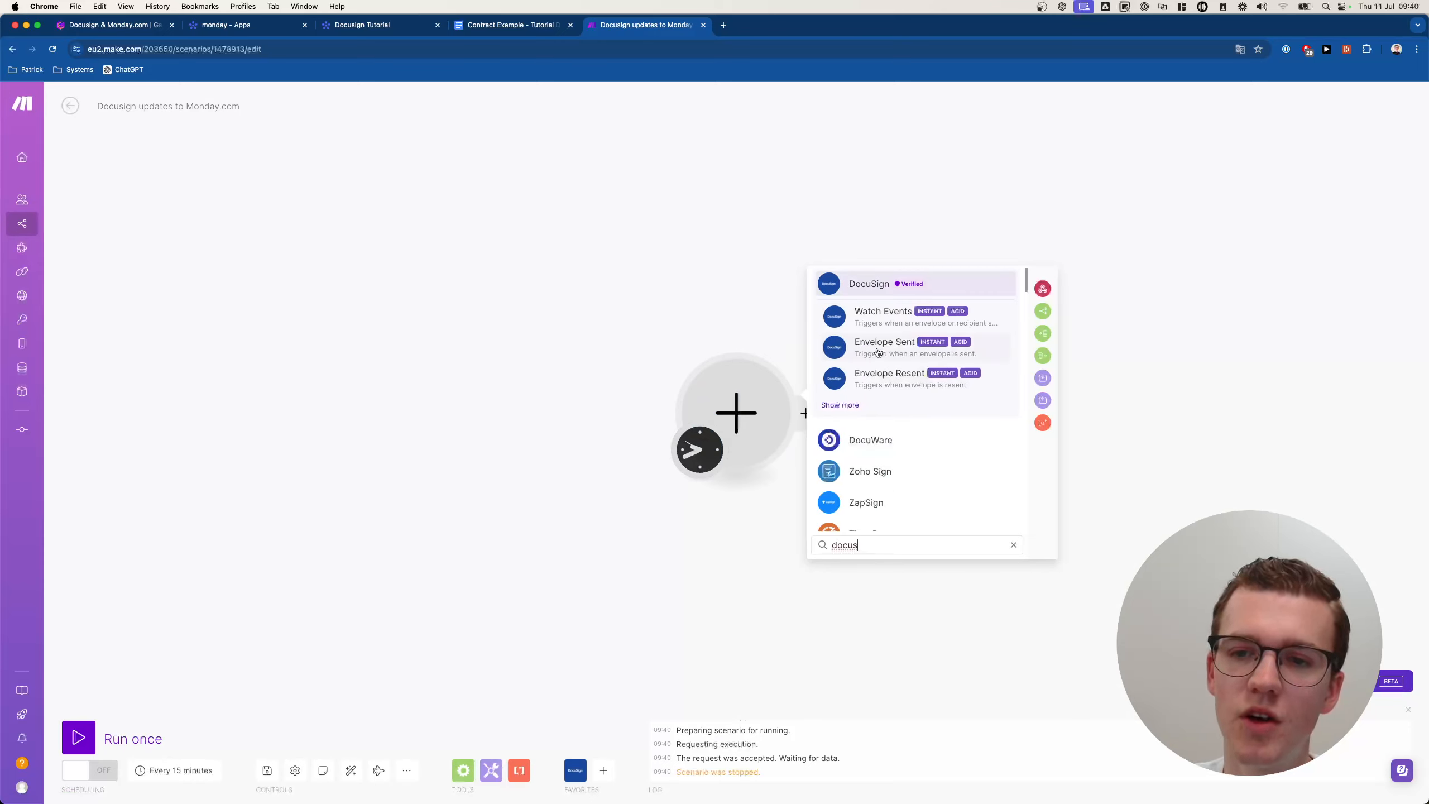
left_click(840, 405)
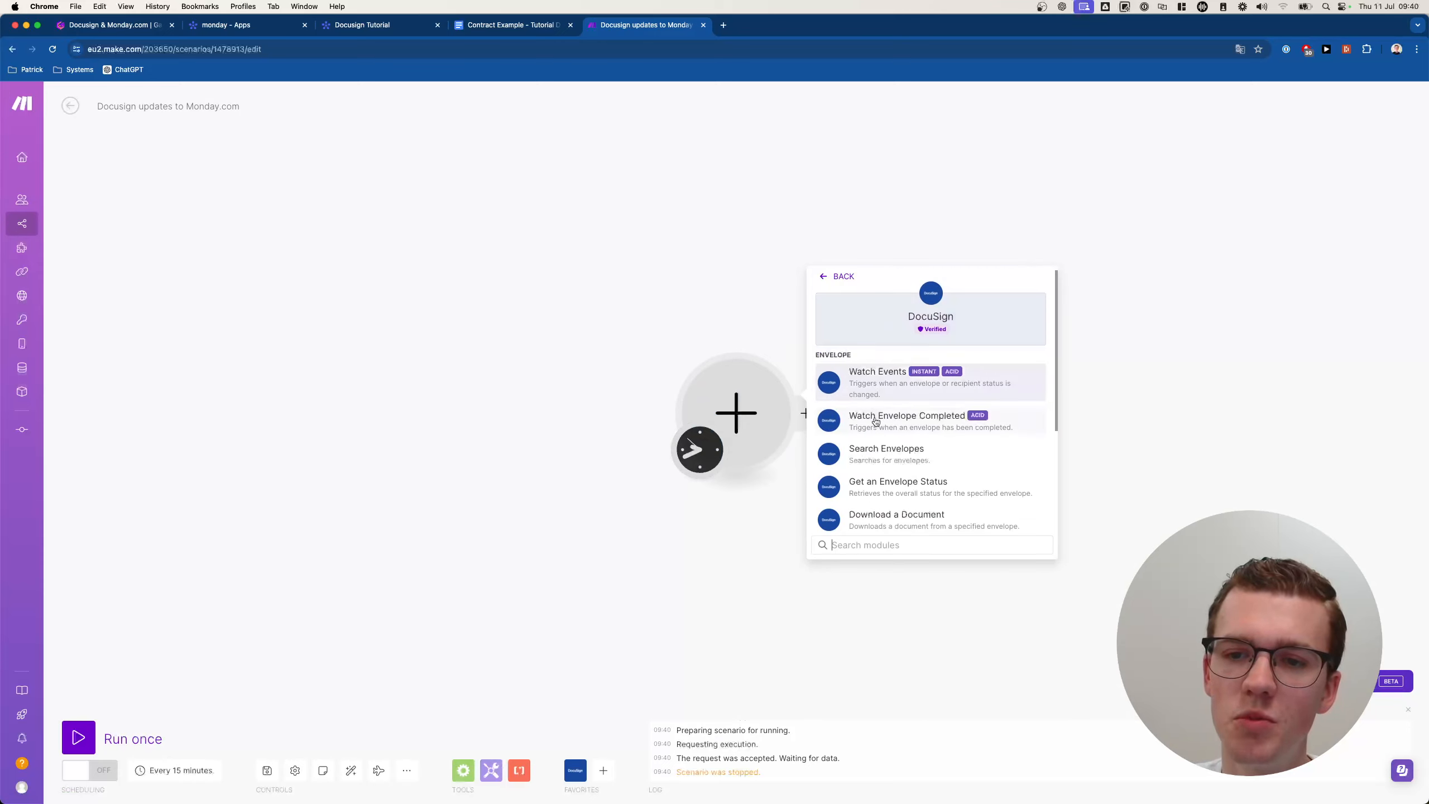
left_click(910, 422)
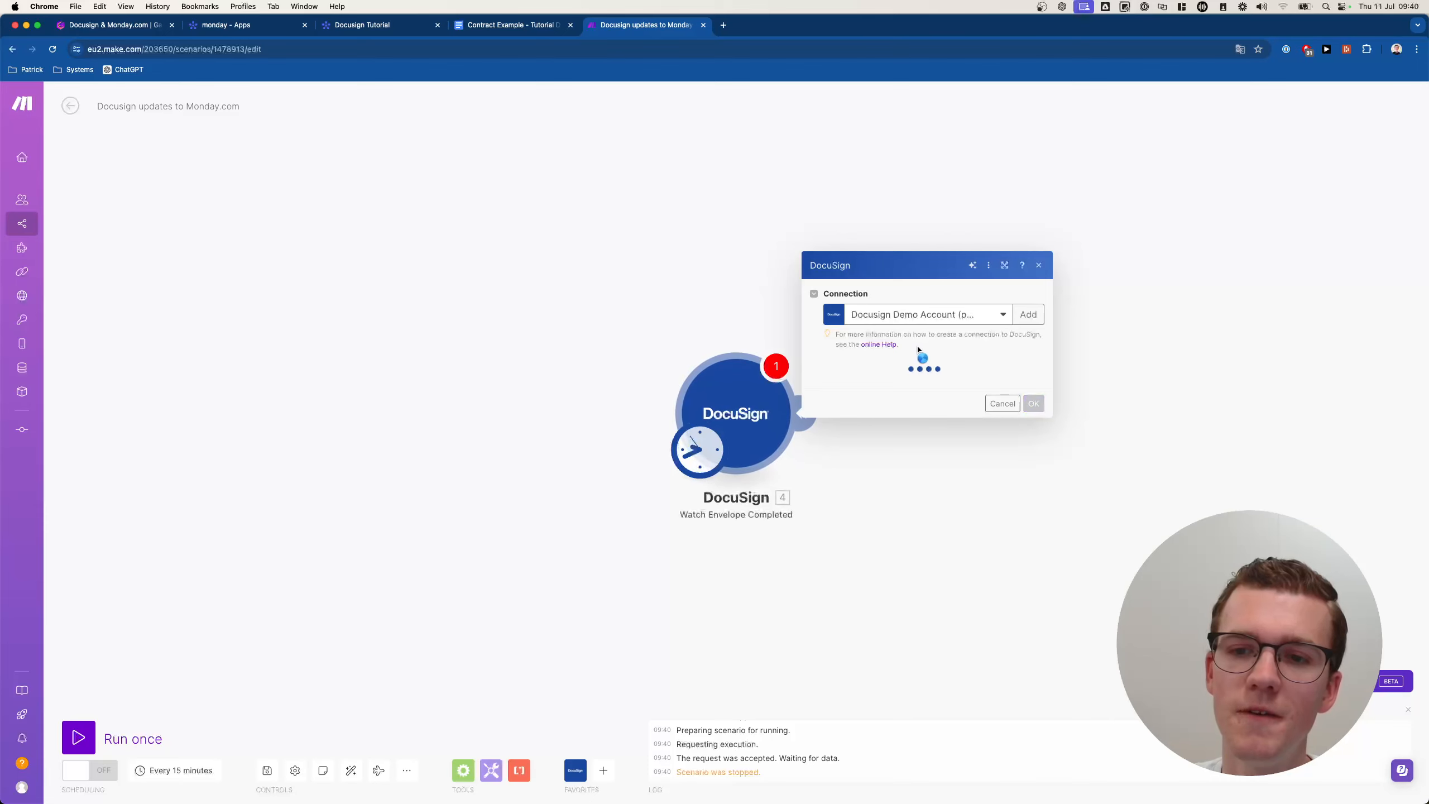
left_click(899, 389)
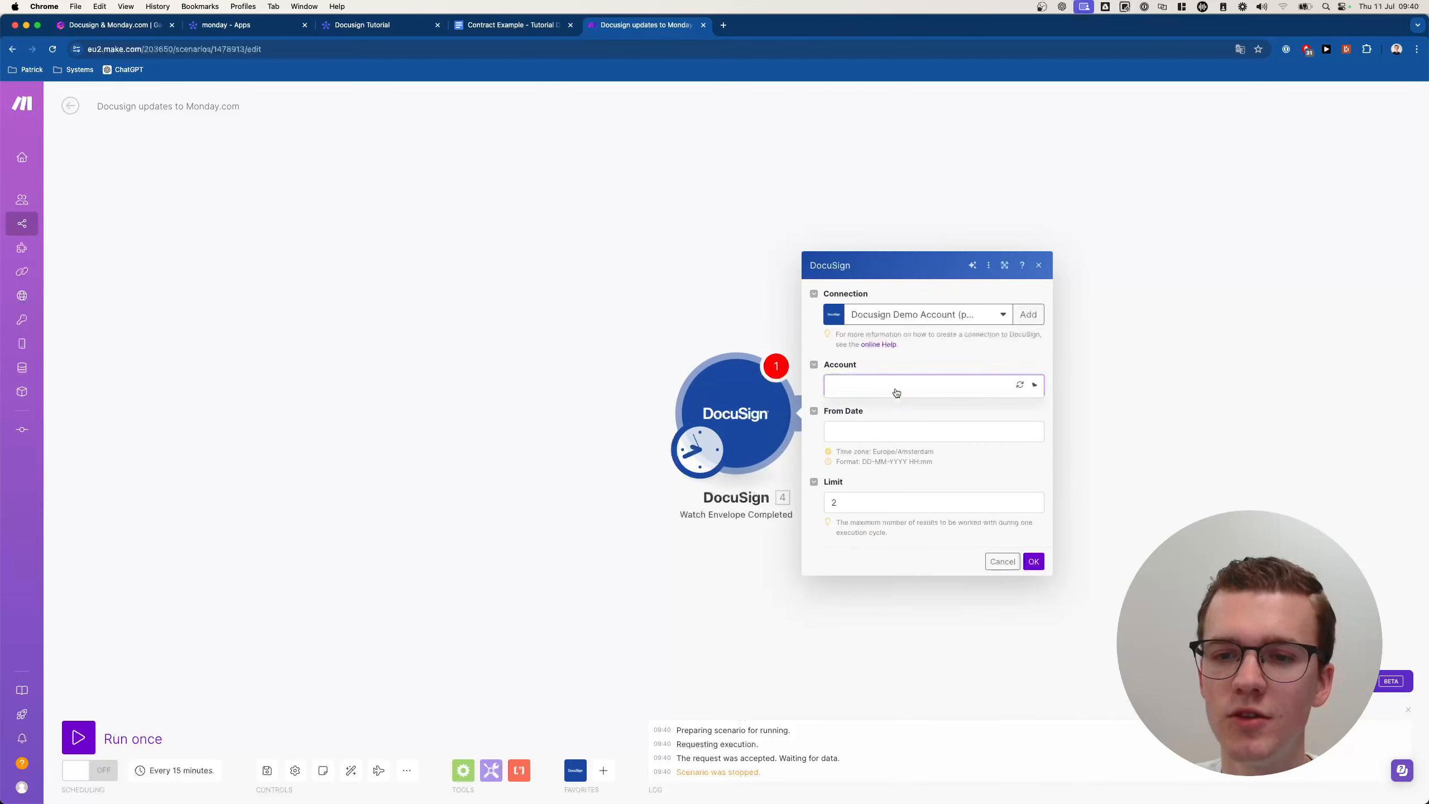
left_click(883, 408)
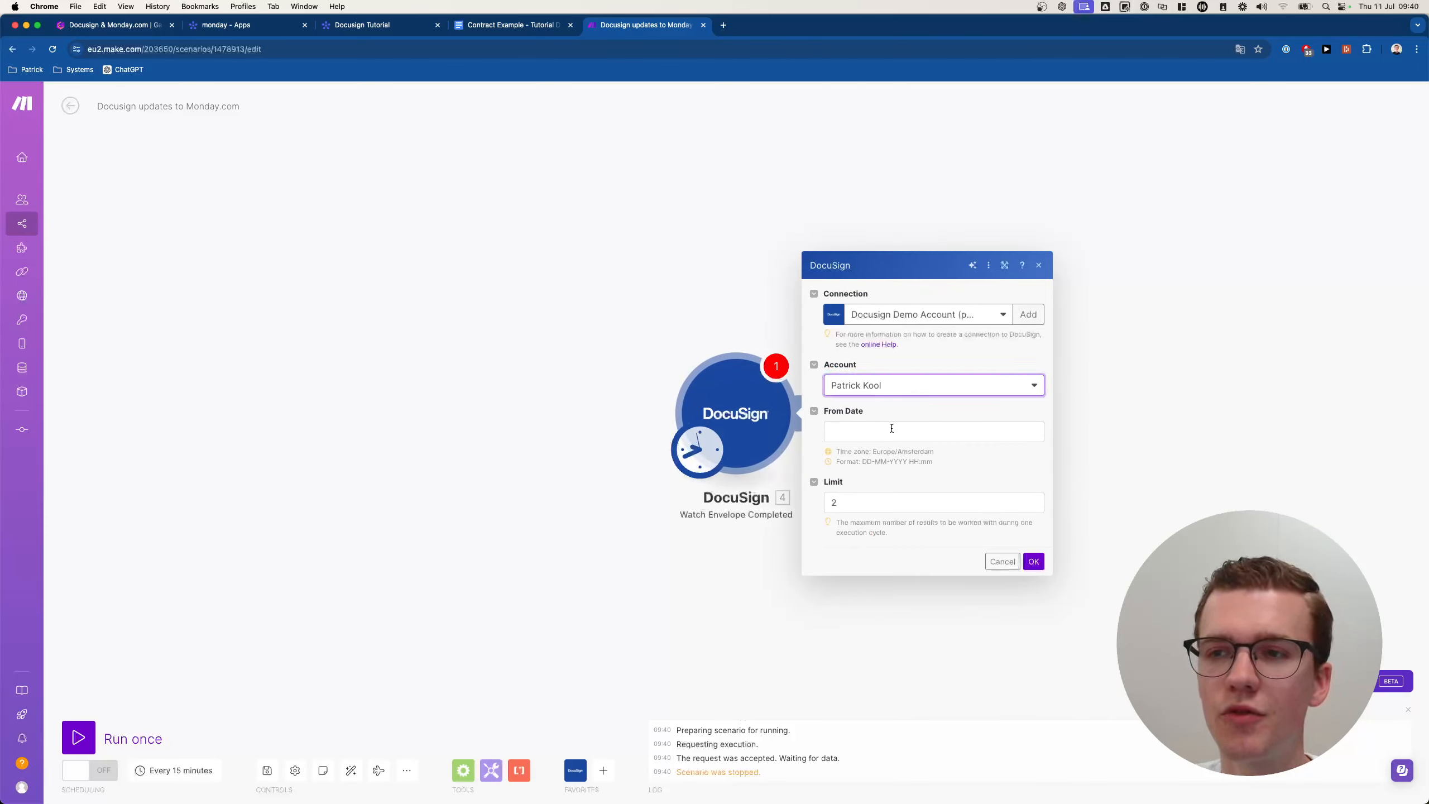
left_click(889, 429)
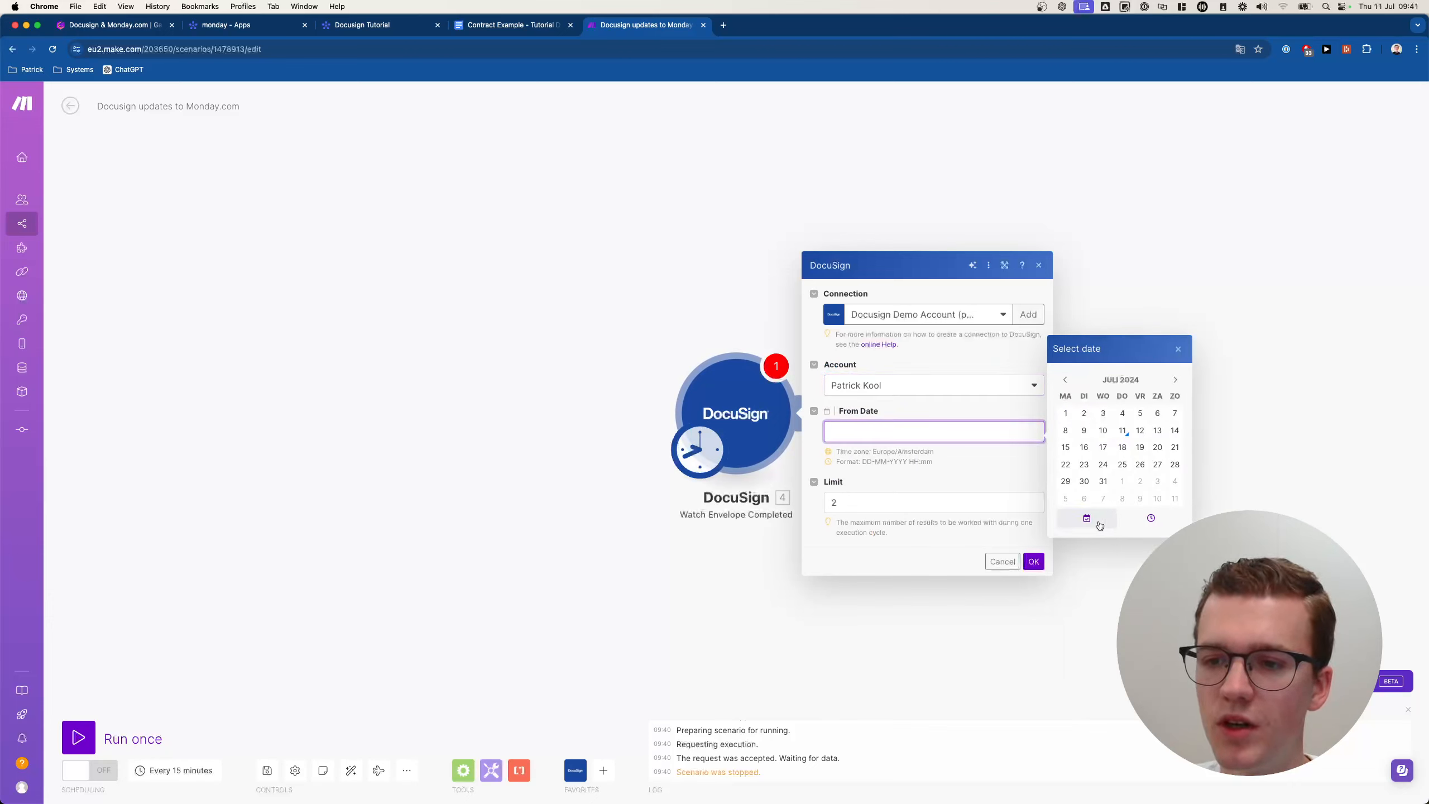
left_click(1127, 520)
left_click(1089, 393)
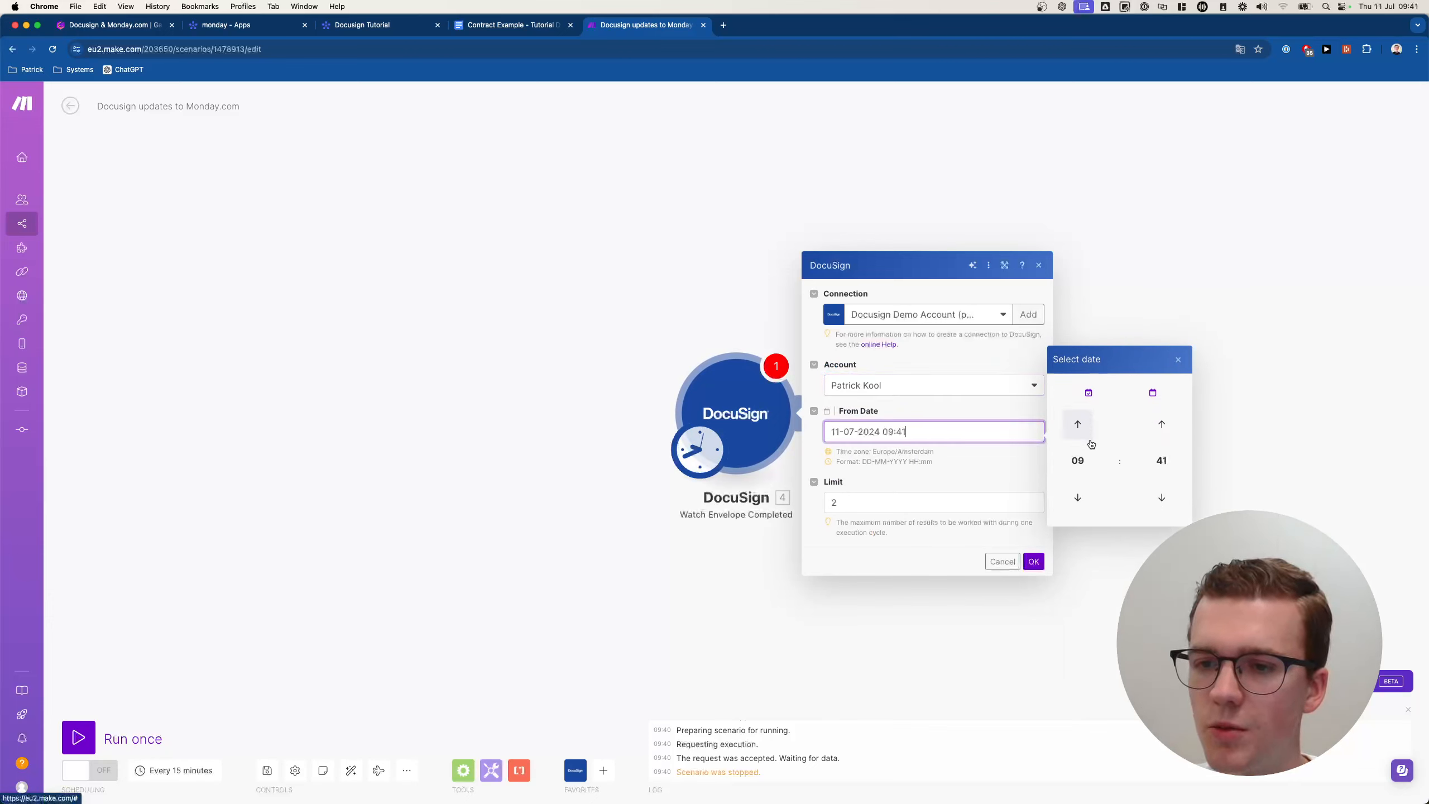
left_click(1180, 358)
left_click(934, 431)
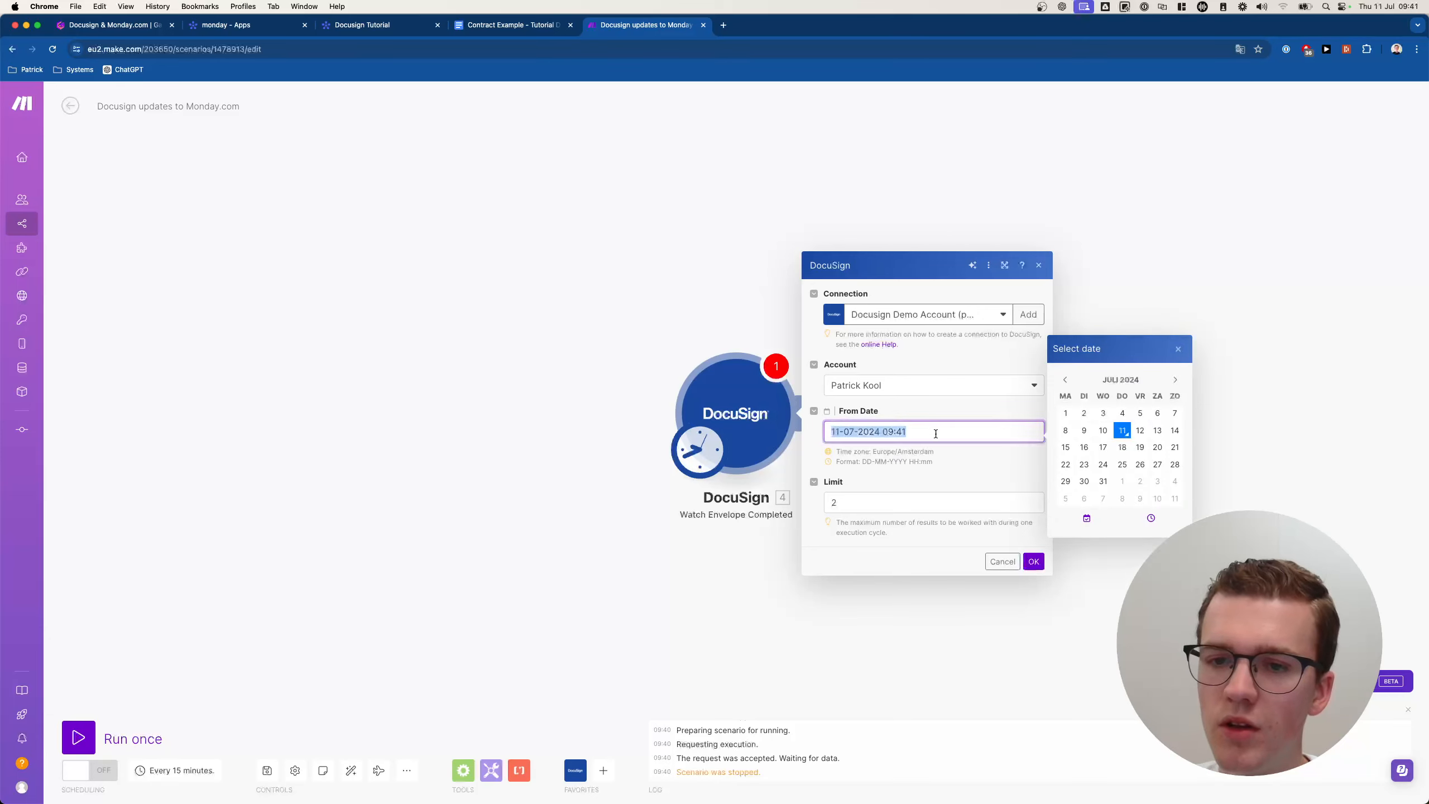
left_click(937, 443)
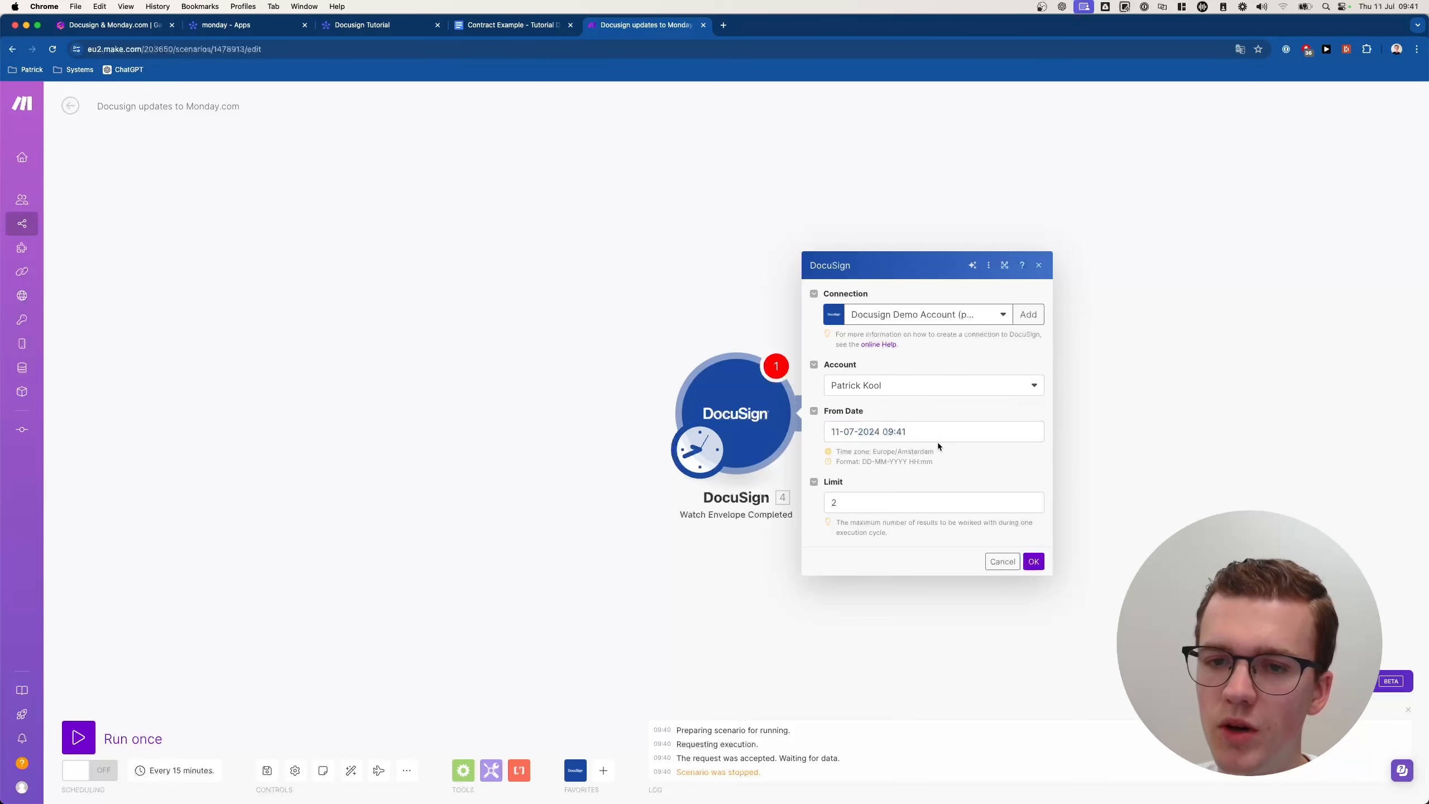
Change Limit to 1 and save the Watch Envelope Completed trigger settings.
left_click(897, 503)
key("BackSpace")
type("1")
left_click(911, 542)
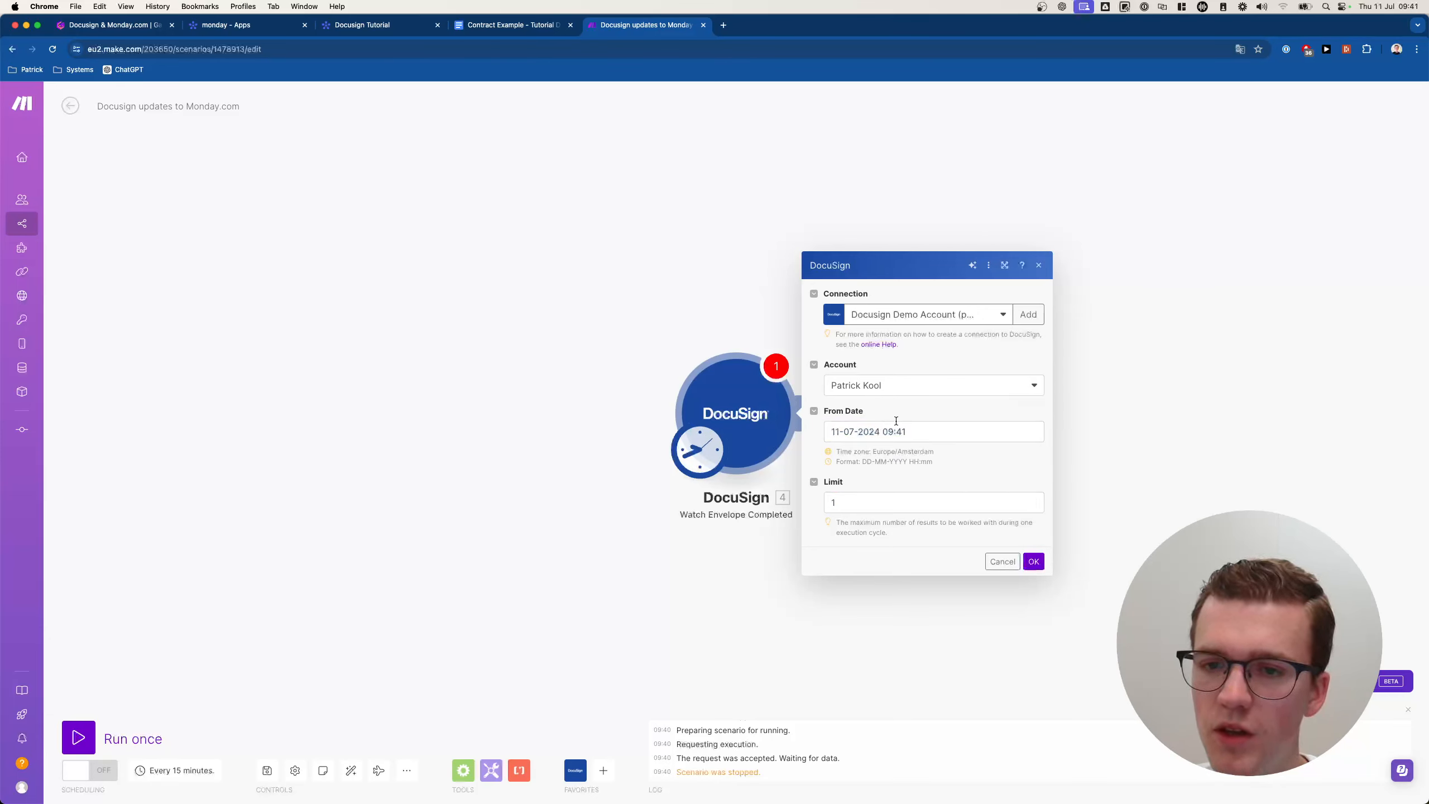
left_click(941, 429)
left_click(900, 474)
left_click(916, 501)
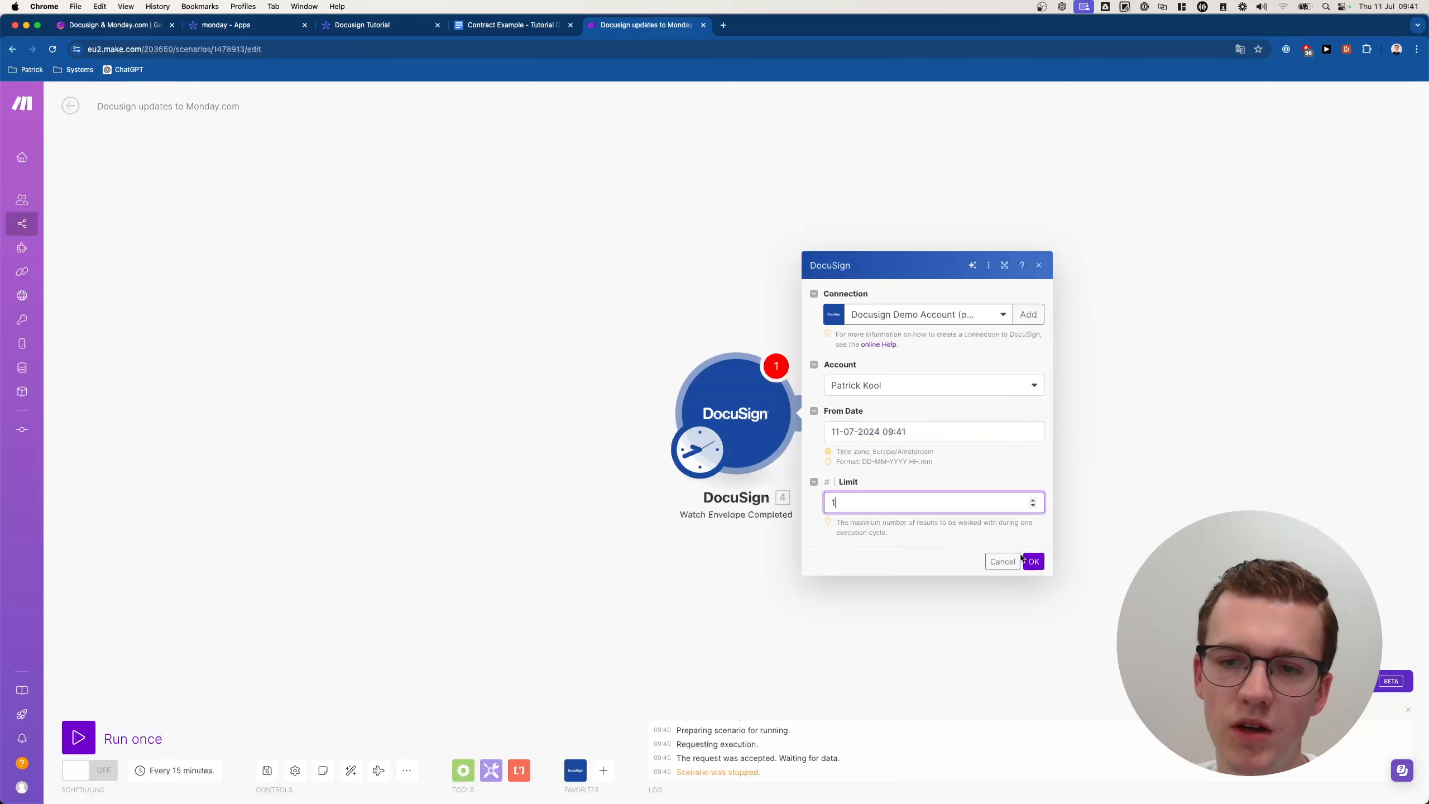
left_click(1034, 562)
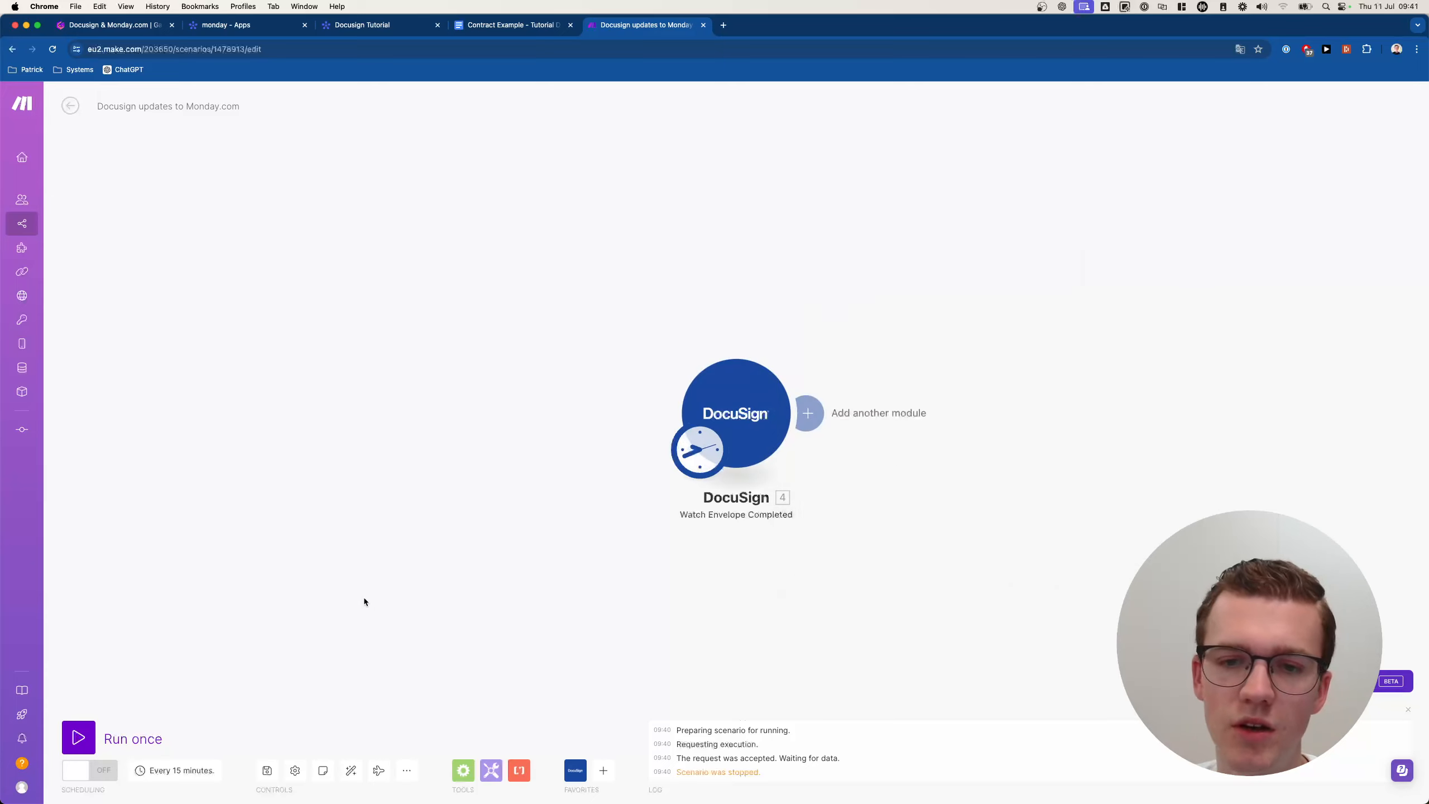
Run the scenario once and view the completed envelope's output bundle from Watch Envelope Completed.
left_click(93, 731)
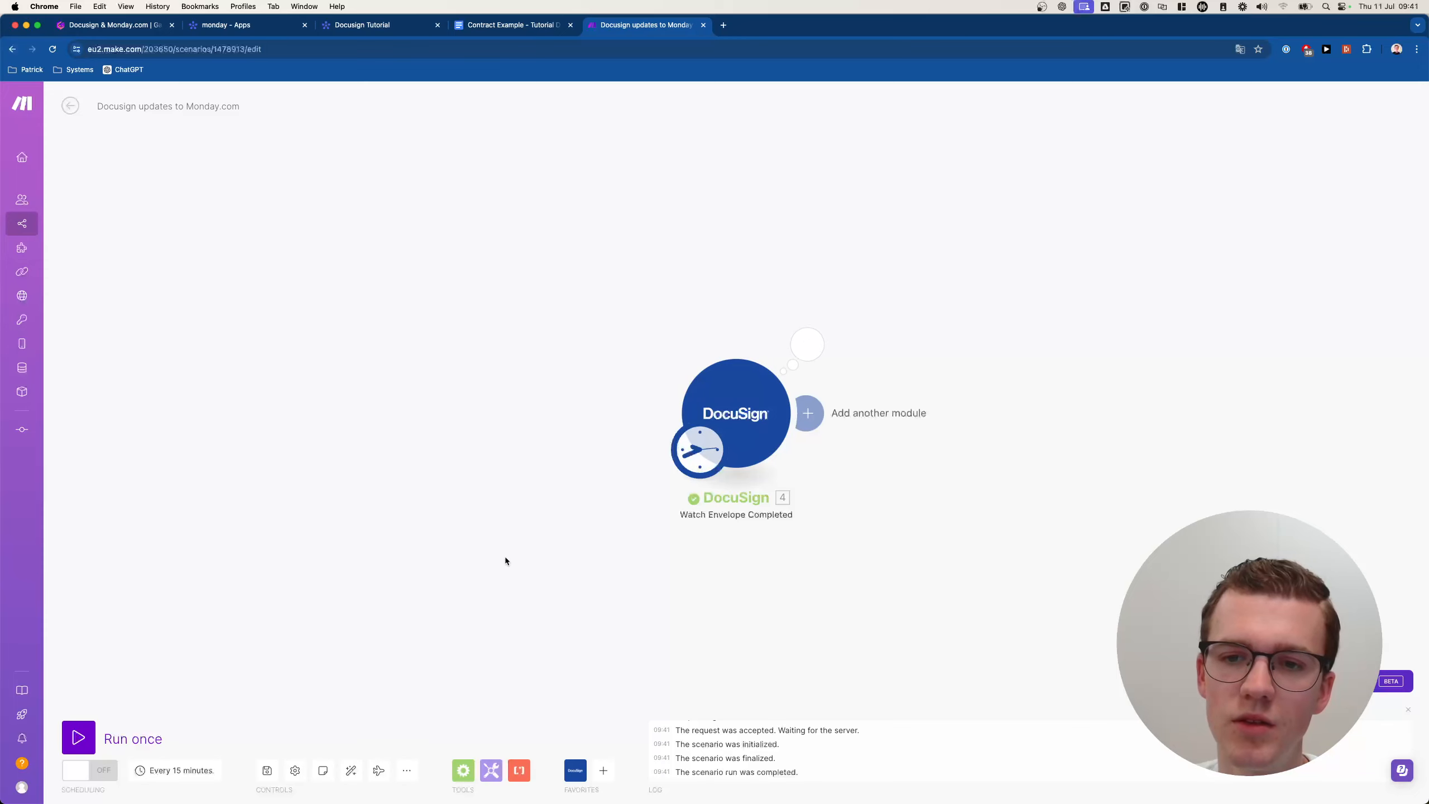
left_click(788, 355)
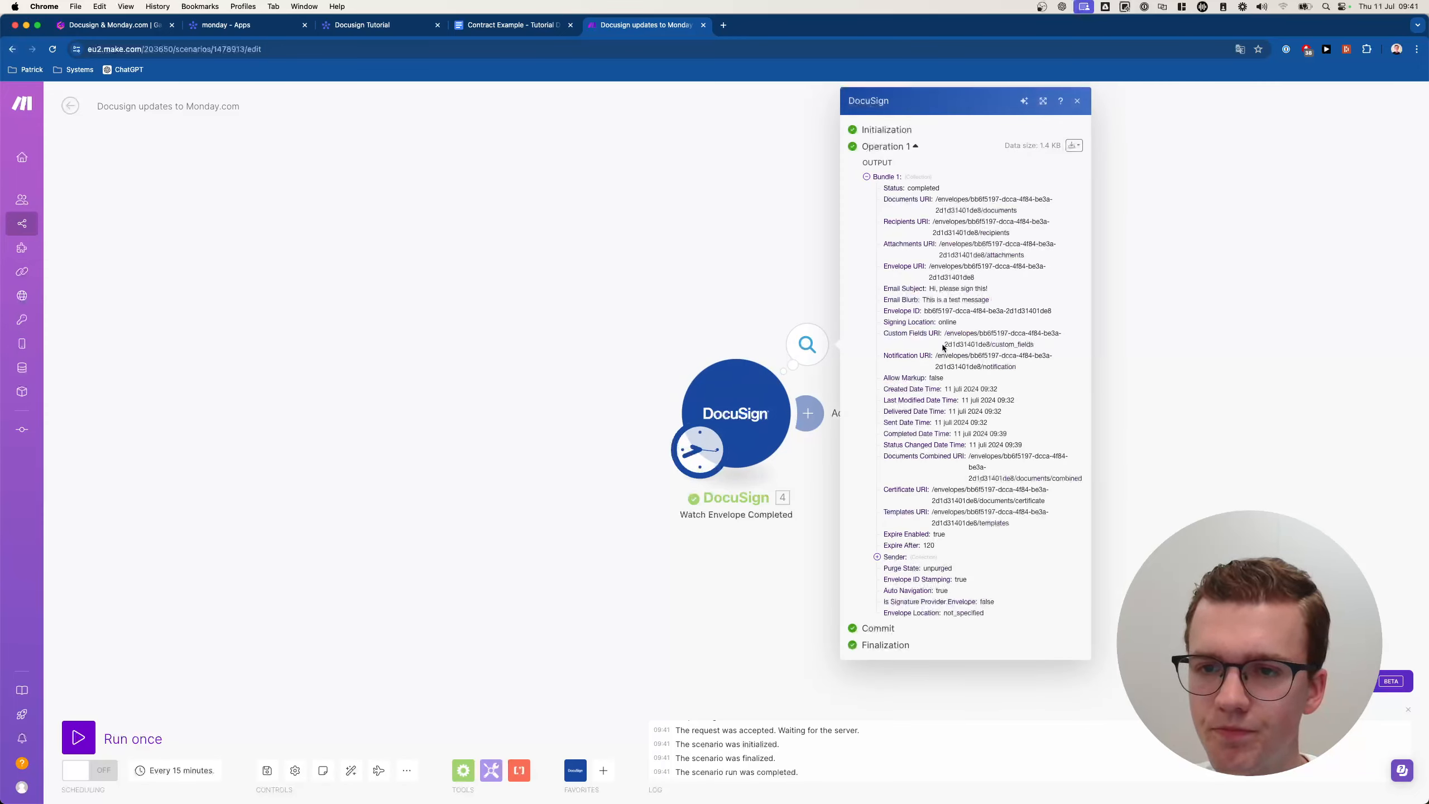
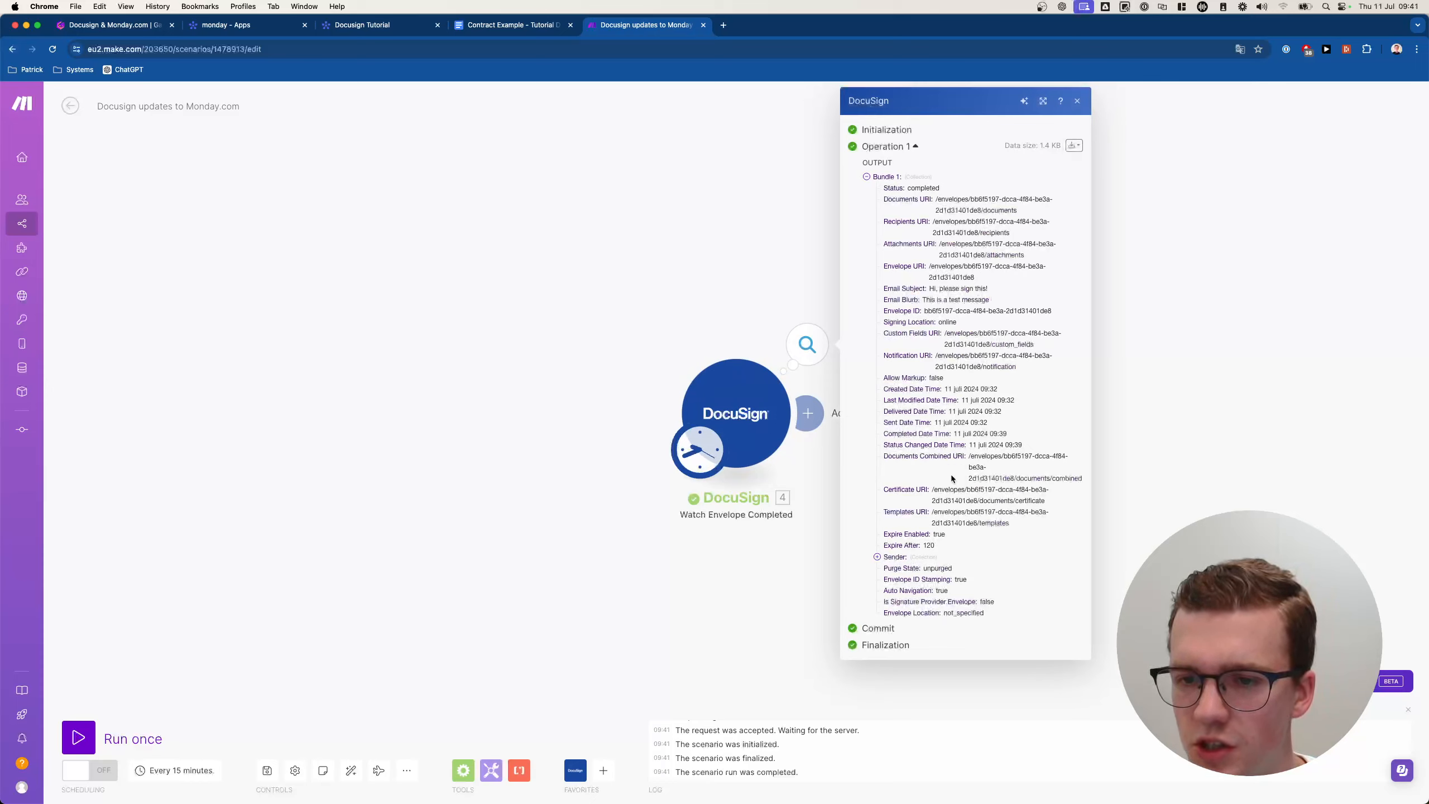
Check the sender details, Completed Date Time and email subject in the output bundle, then close it.
left_click(892, 559)
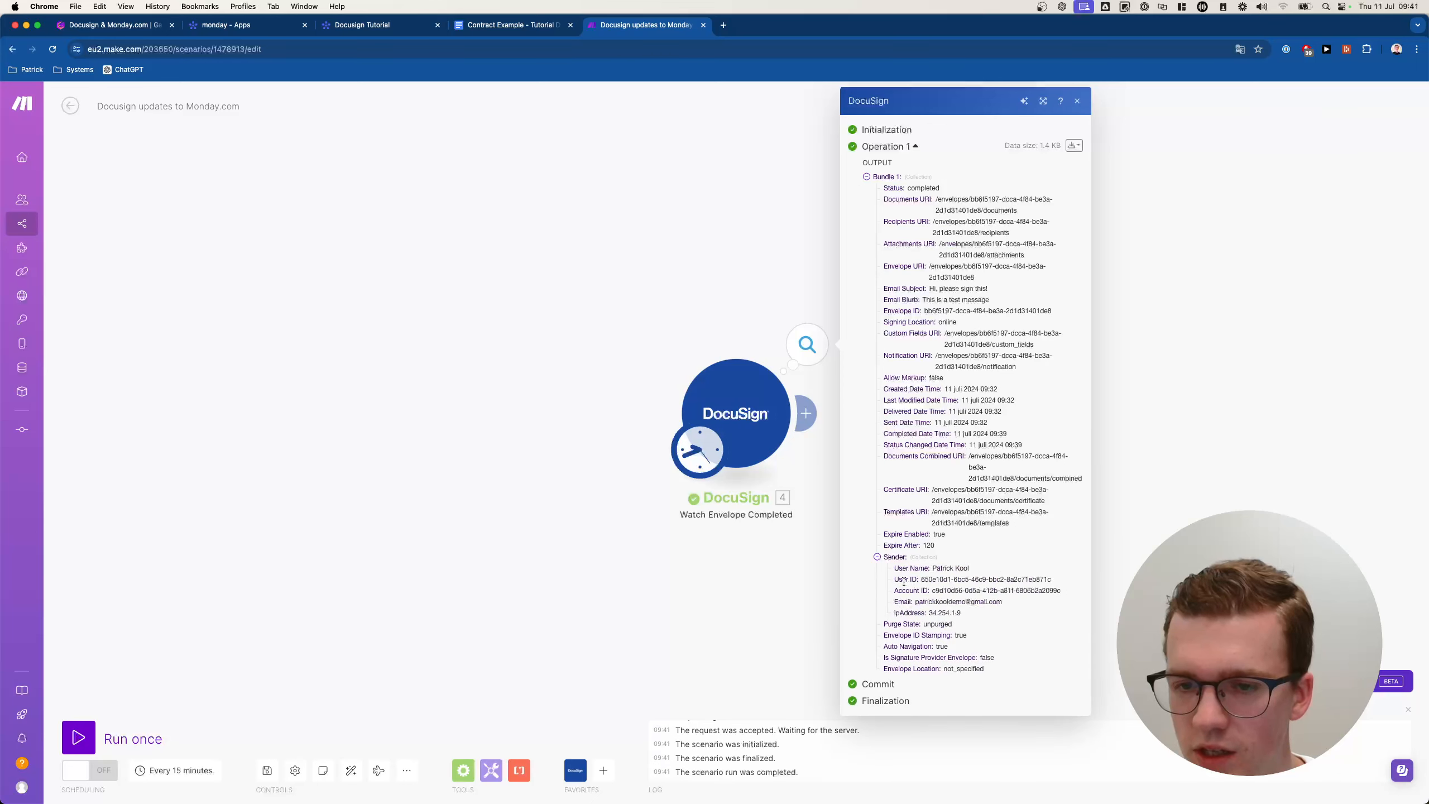
left_click_drag(875, 570, 1028, 611)
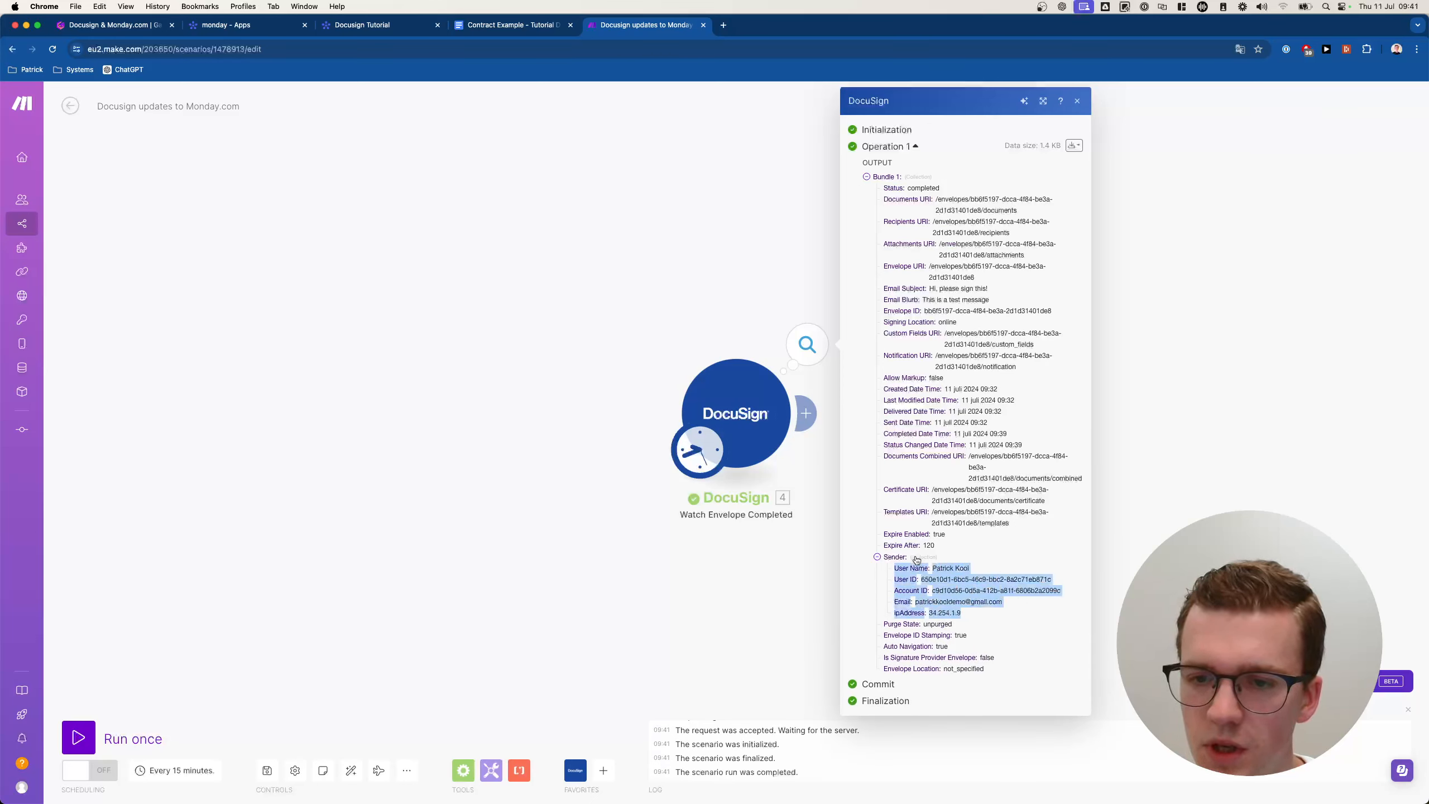
left_click(894, 557)
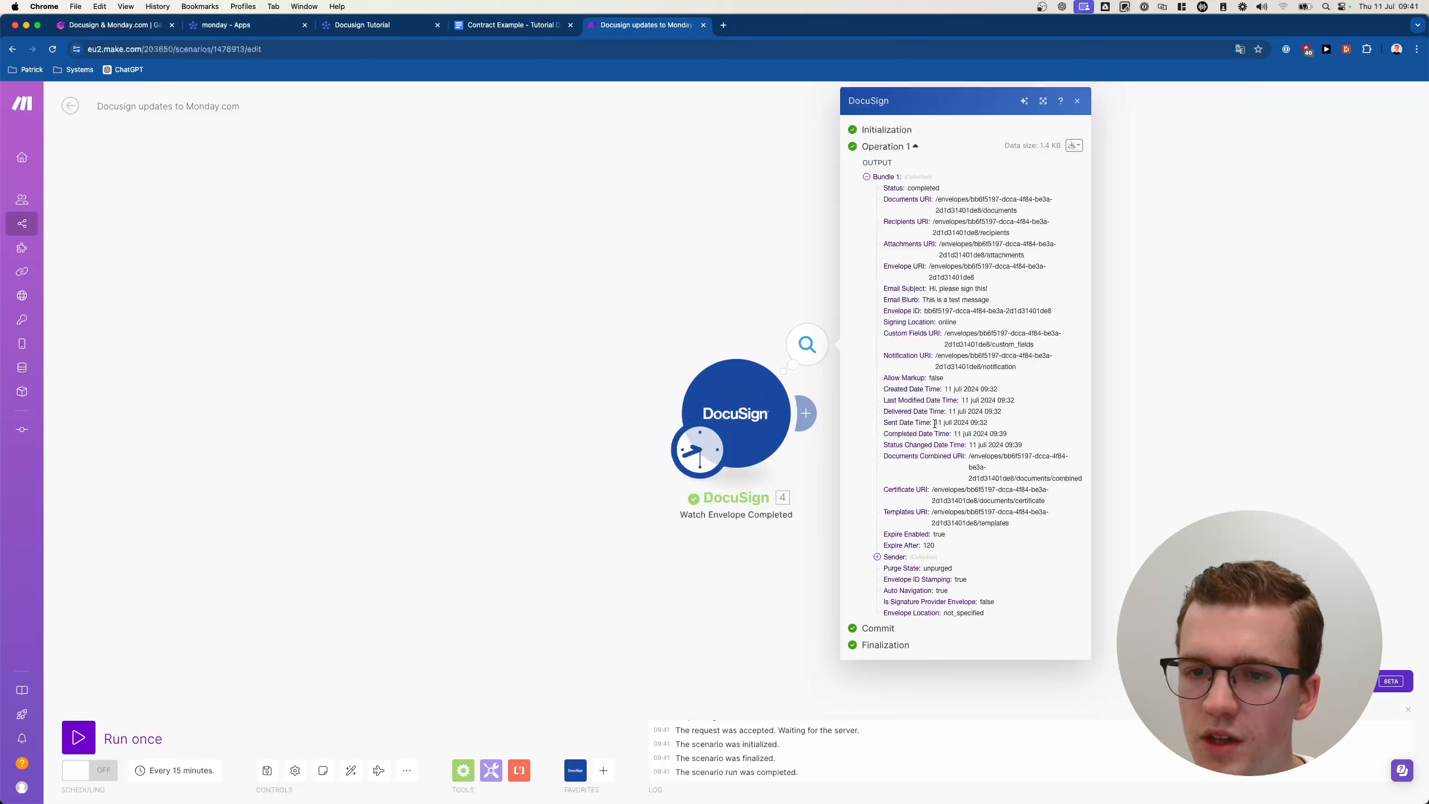
left_click_drag(962, 432, 1037, 434)
left_click(1019, 434)
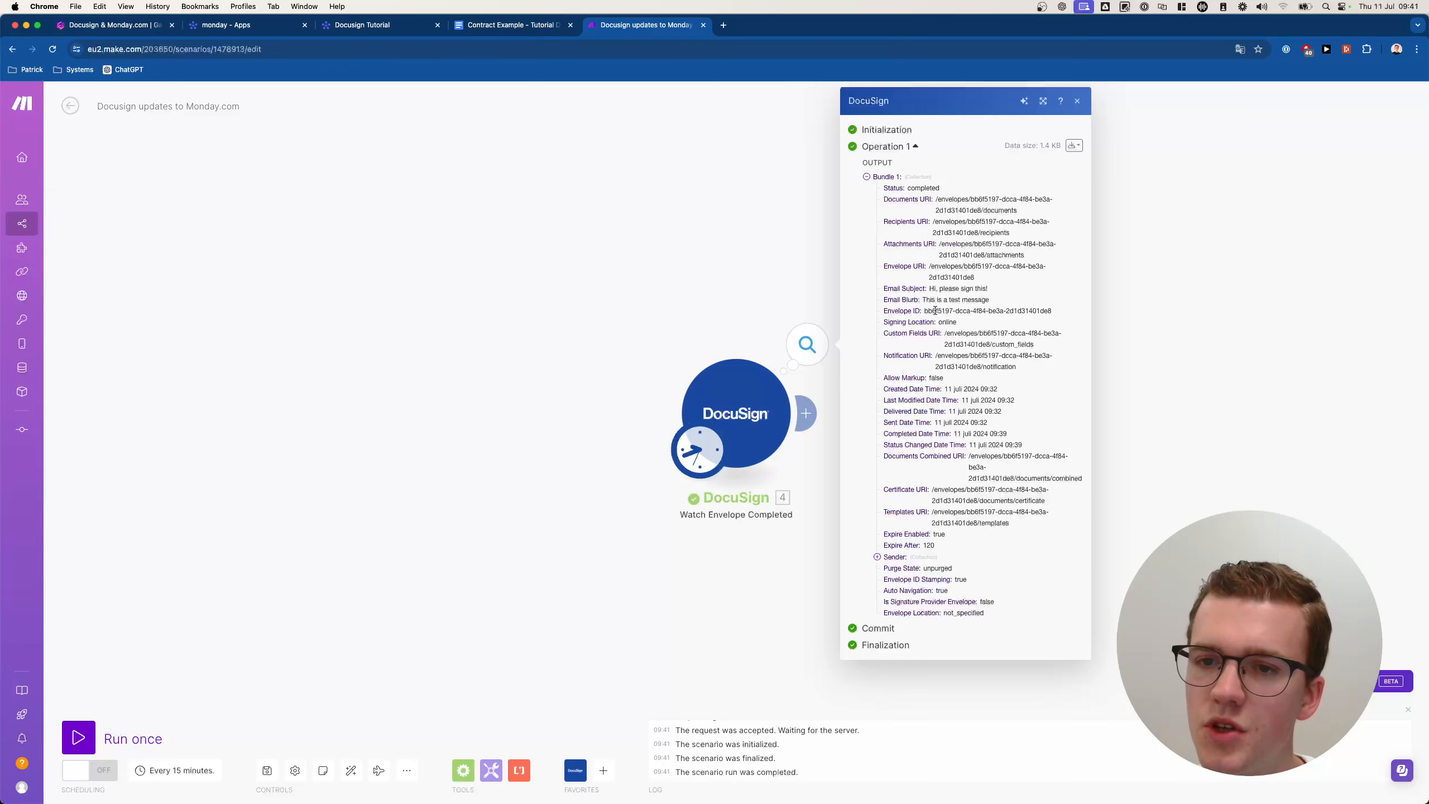
left_click_drag(927, 290, 1032, 286)
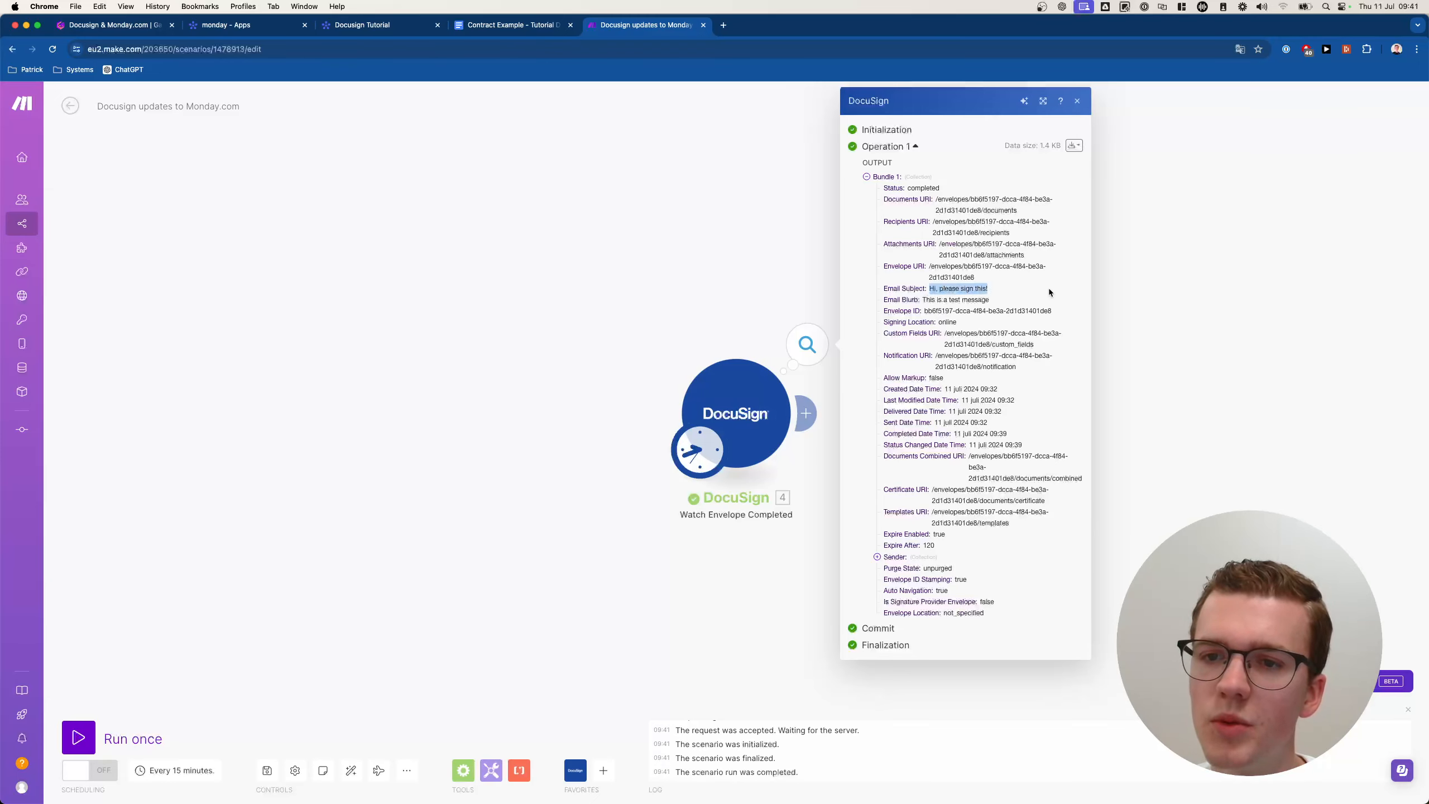
left_click(1048, 288)
left_click(712, 263)
right_click(935, 377)
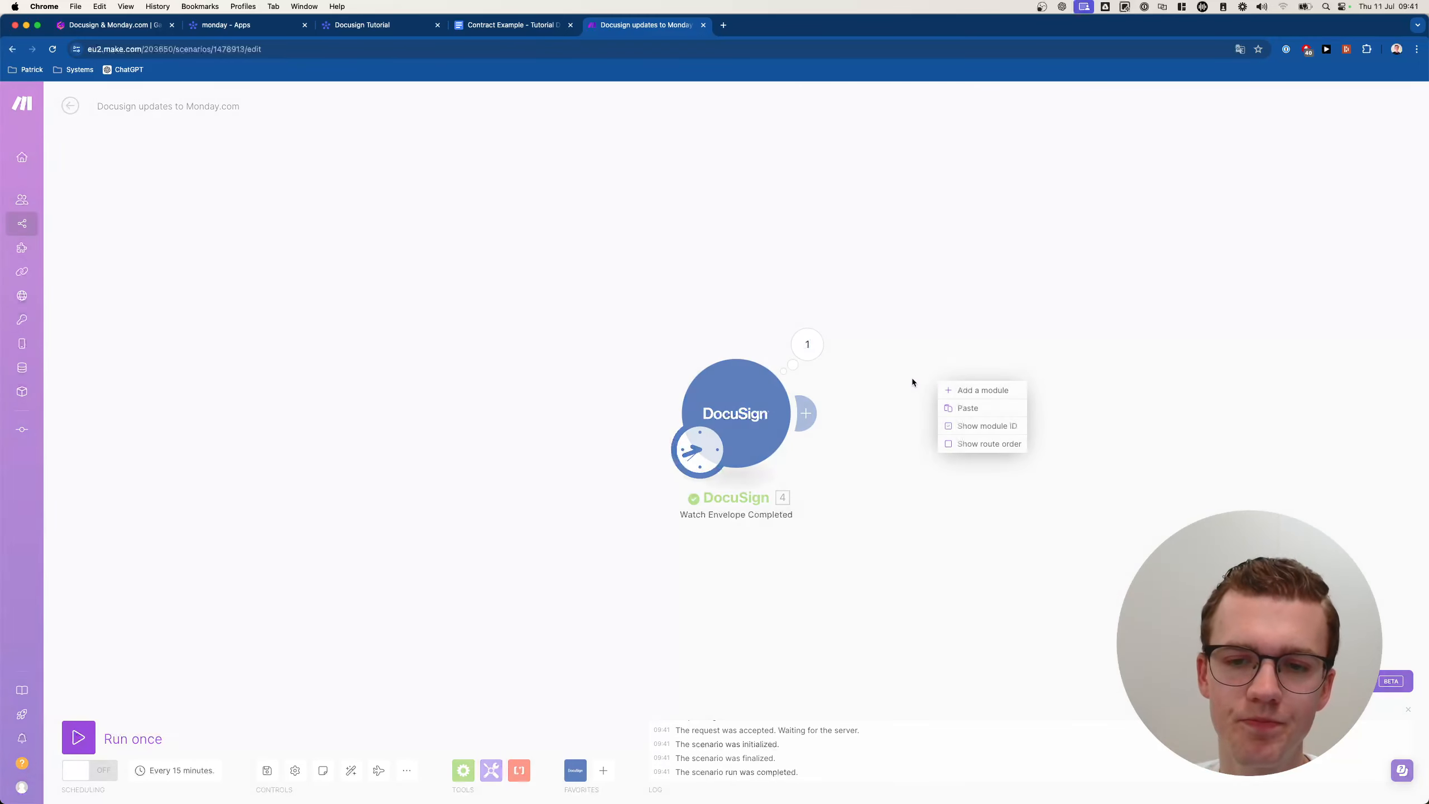
left_click(1014, 387)
left_click_drag(1016, 387, 940, 386)
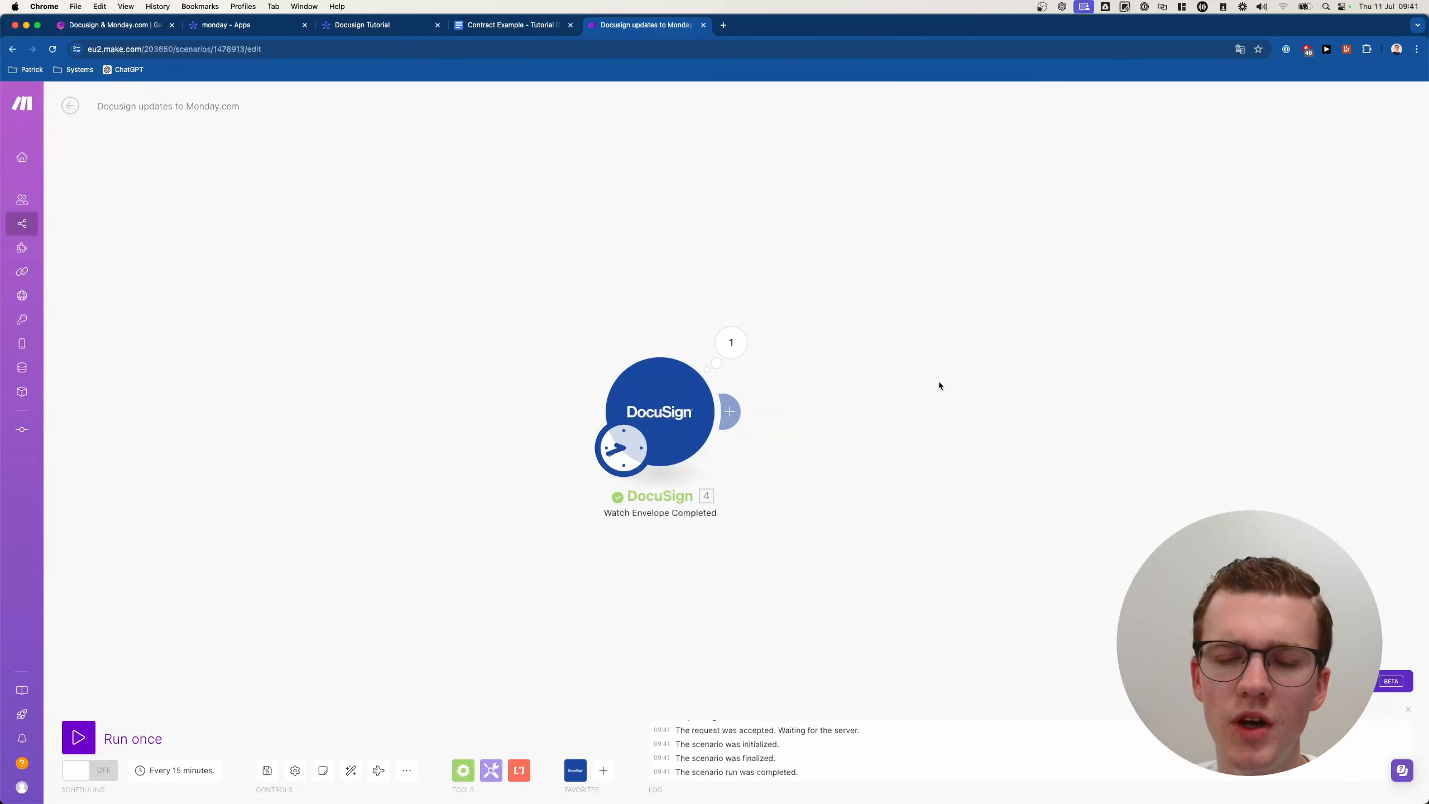
scroll(933, 381, "down", 1)
left_click(731, 411)
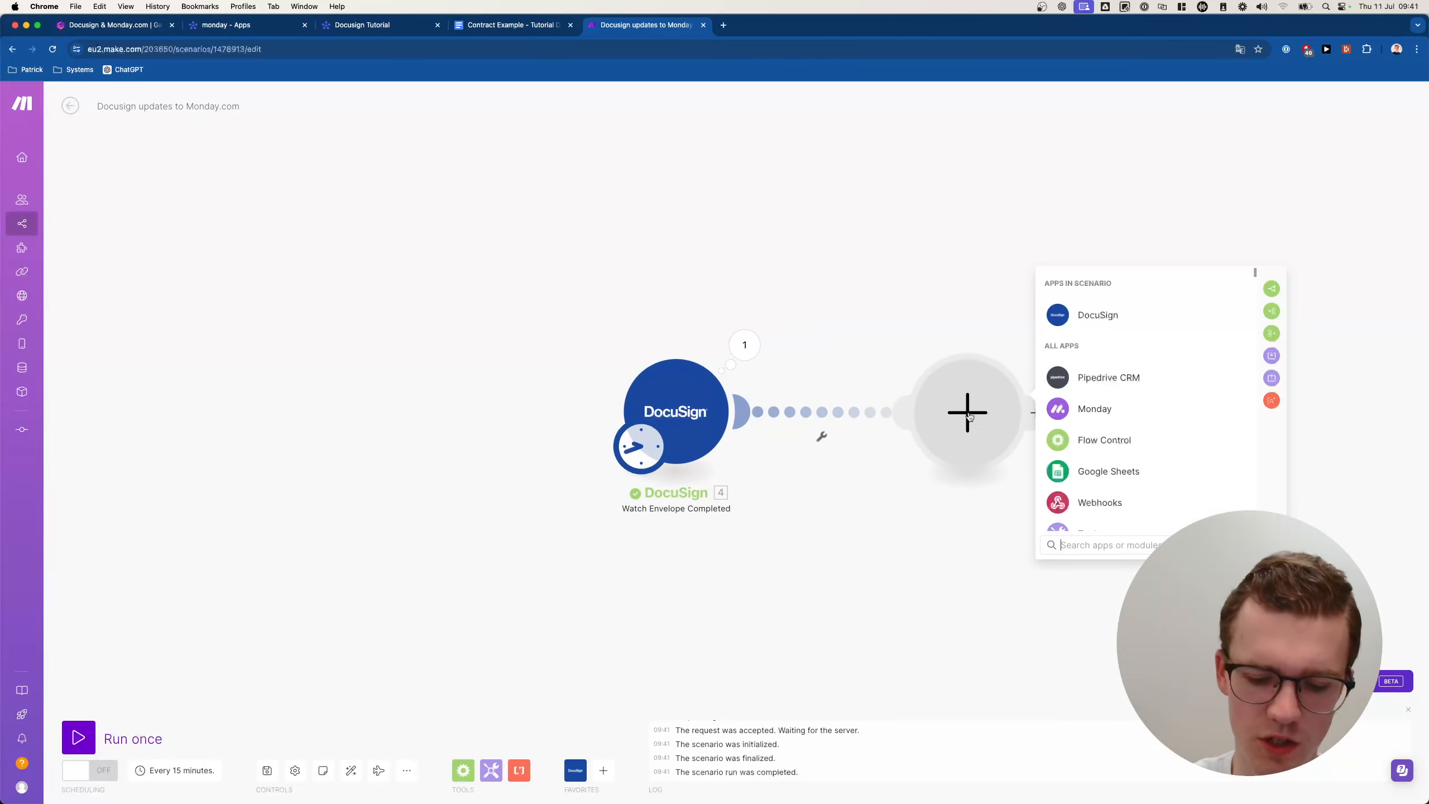
type("monday")
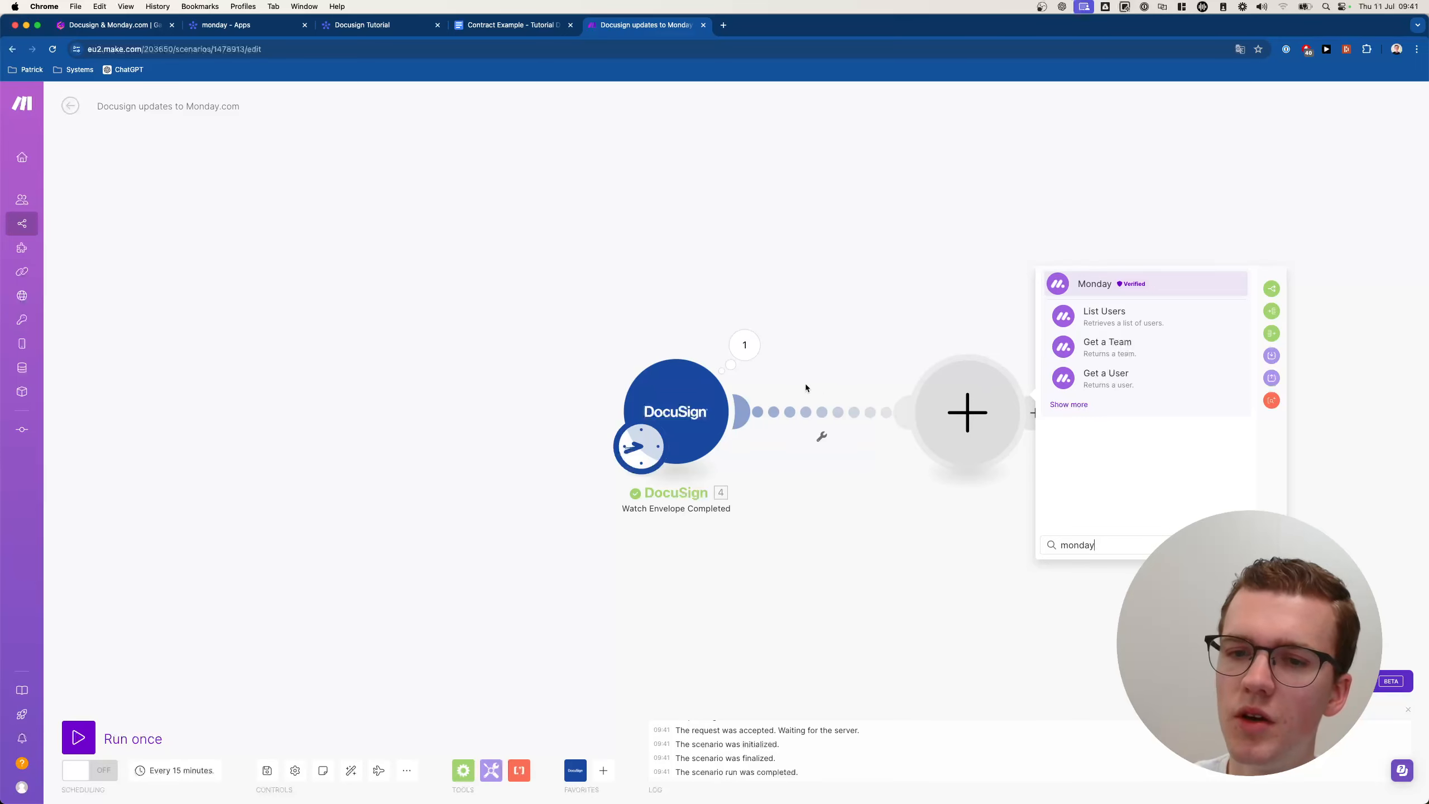
left_click(744, 344)
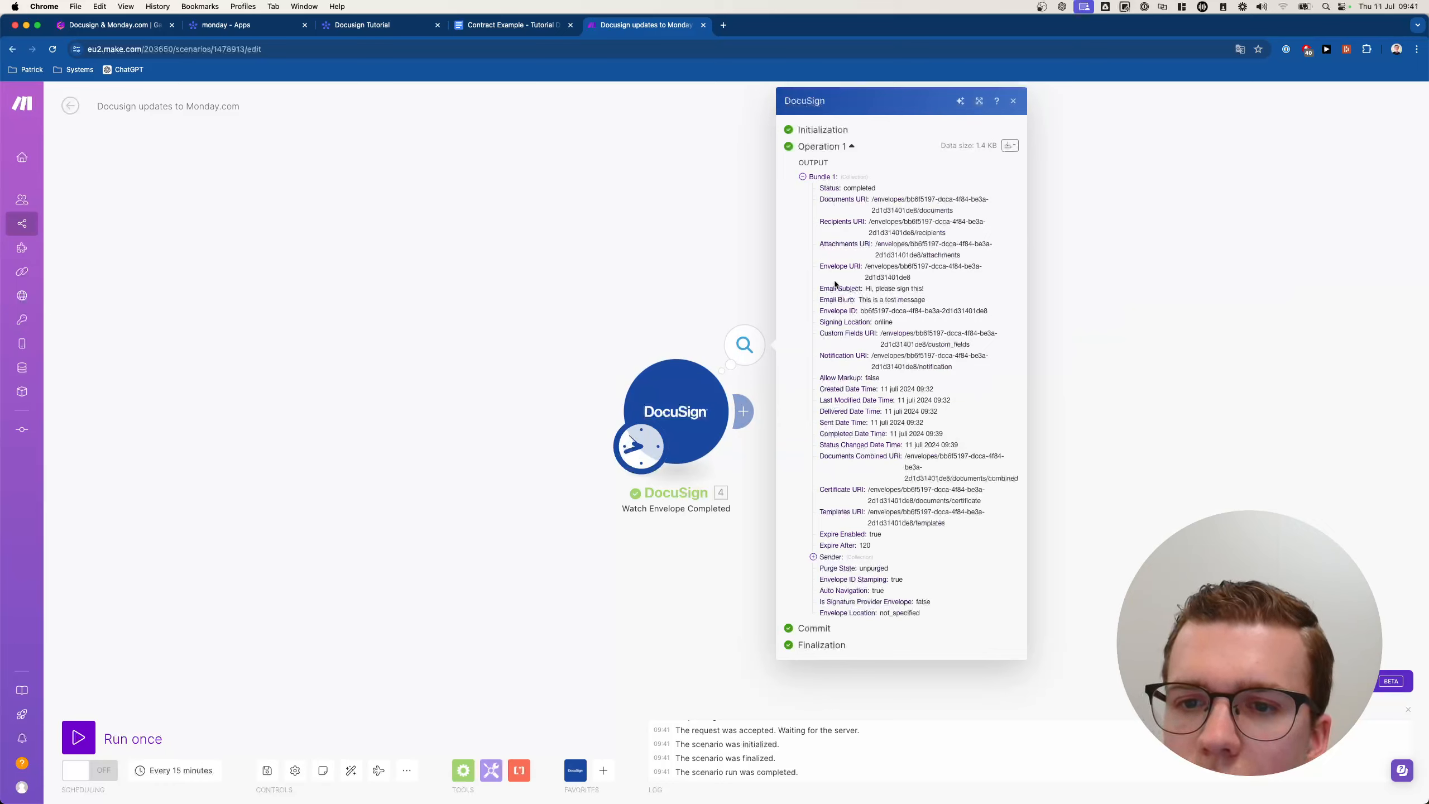
left_click_drag(860, 311, 1019, 310)
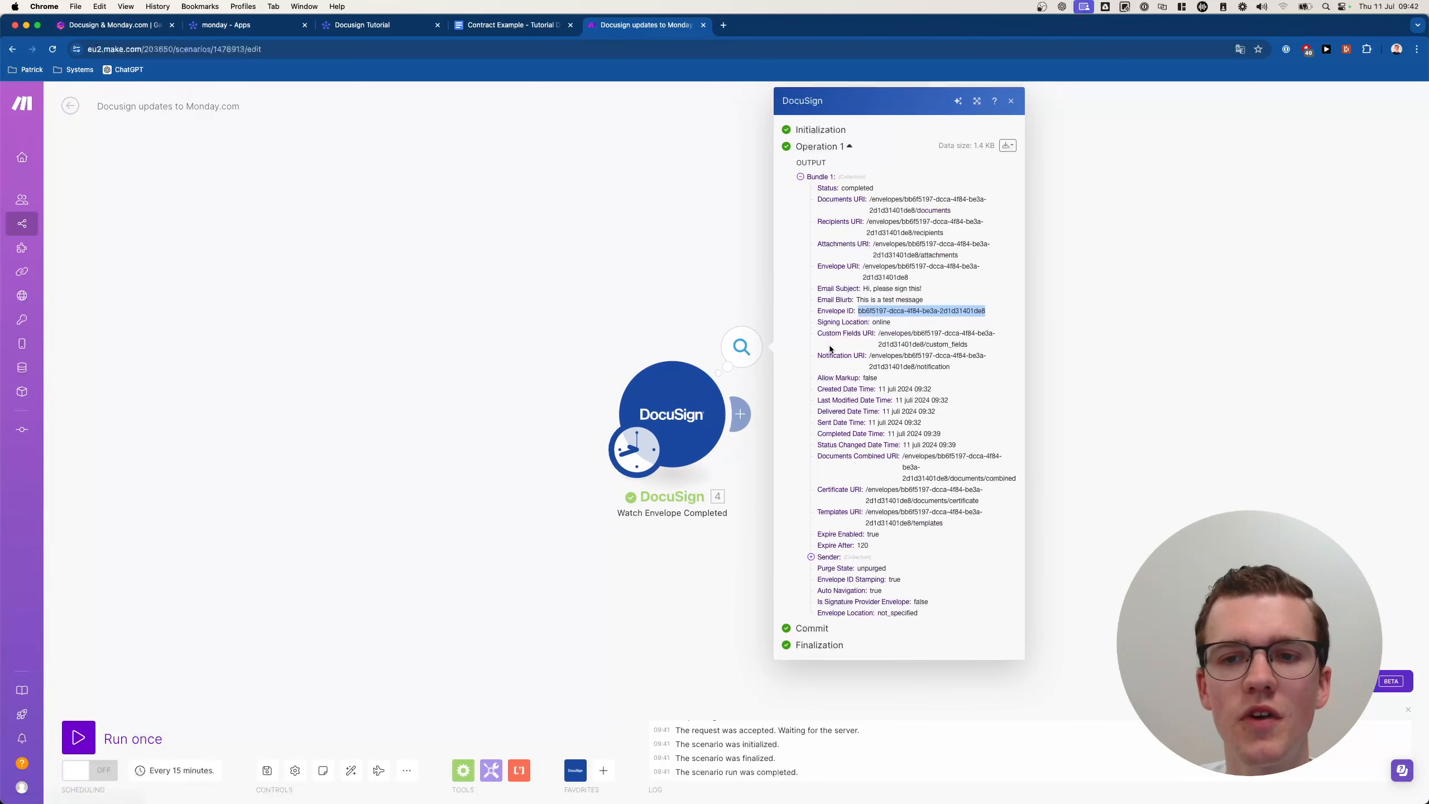
double_click(846, 310)
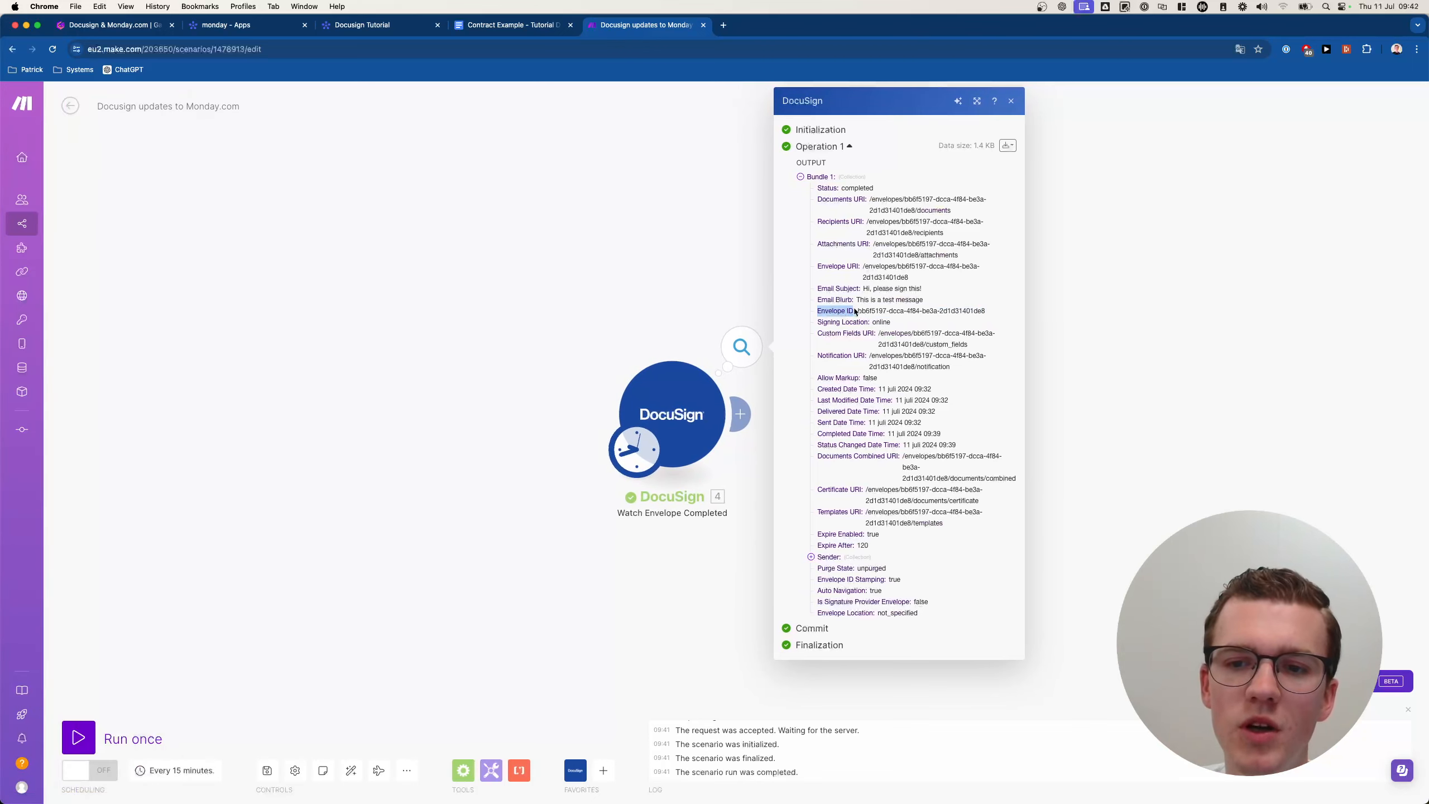
left_click(393, 126)
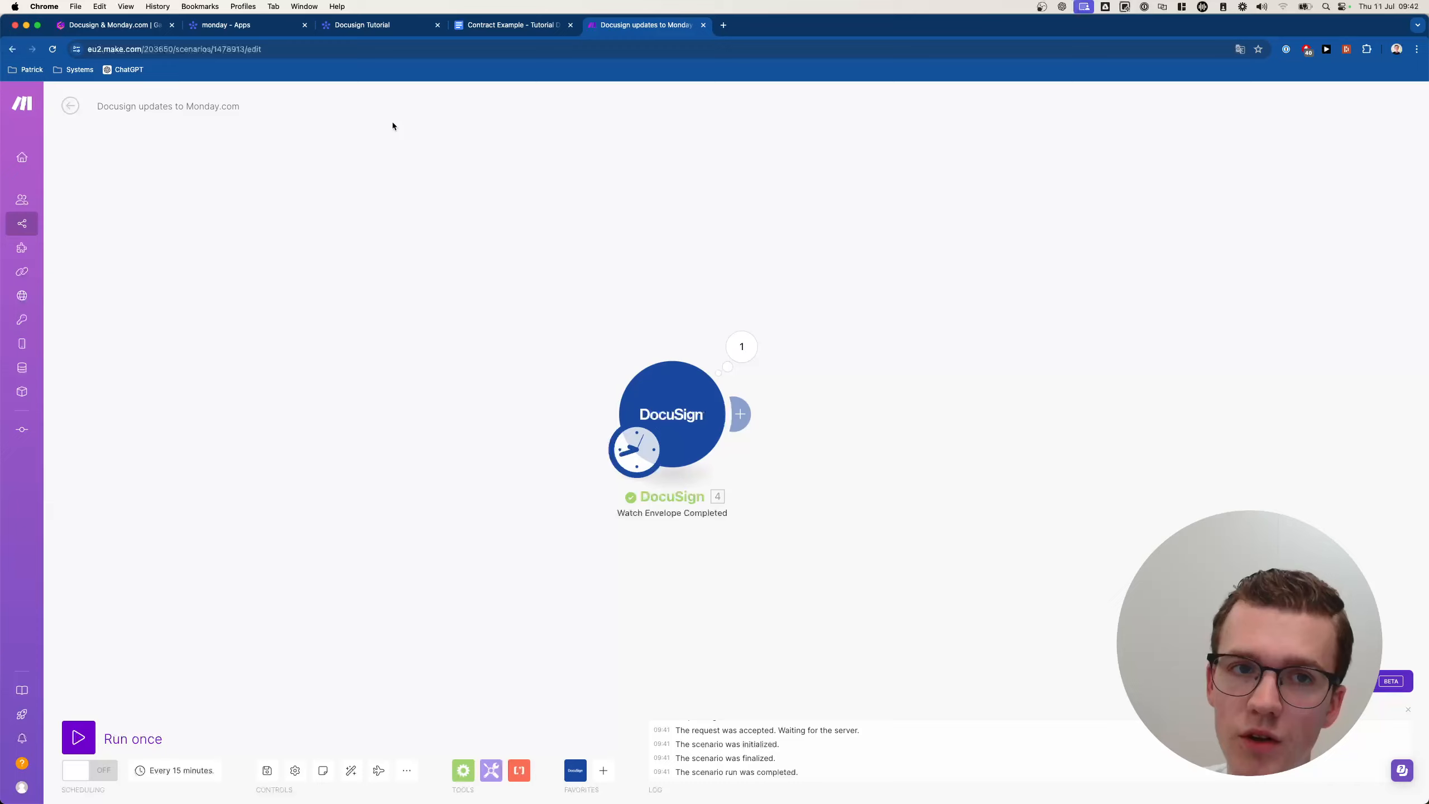
Add a Text column named 'Envelope ID' to the Docusign Tutorial board.
left_click(365, 28)
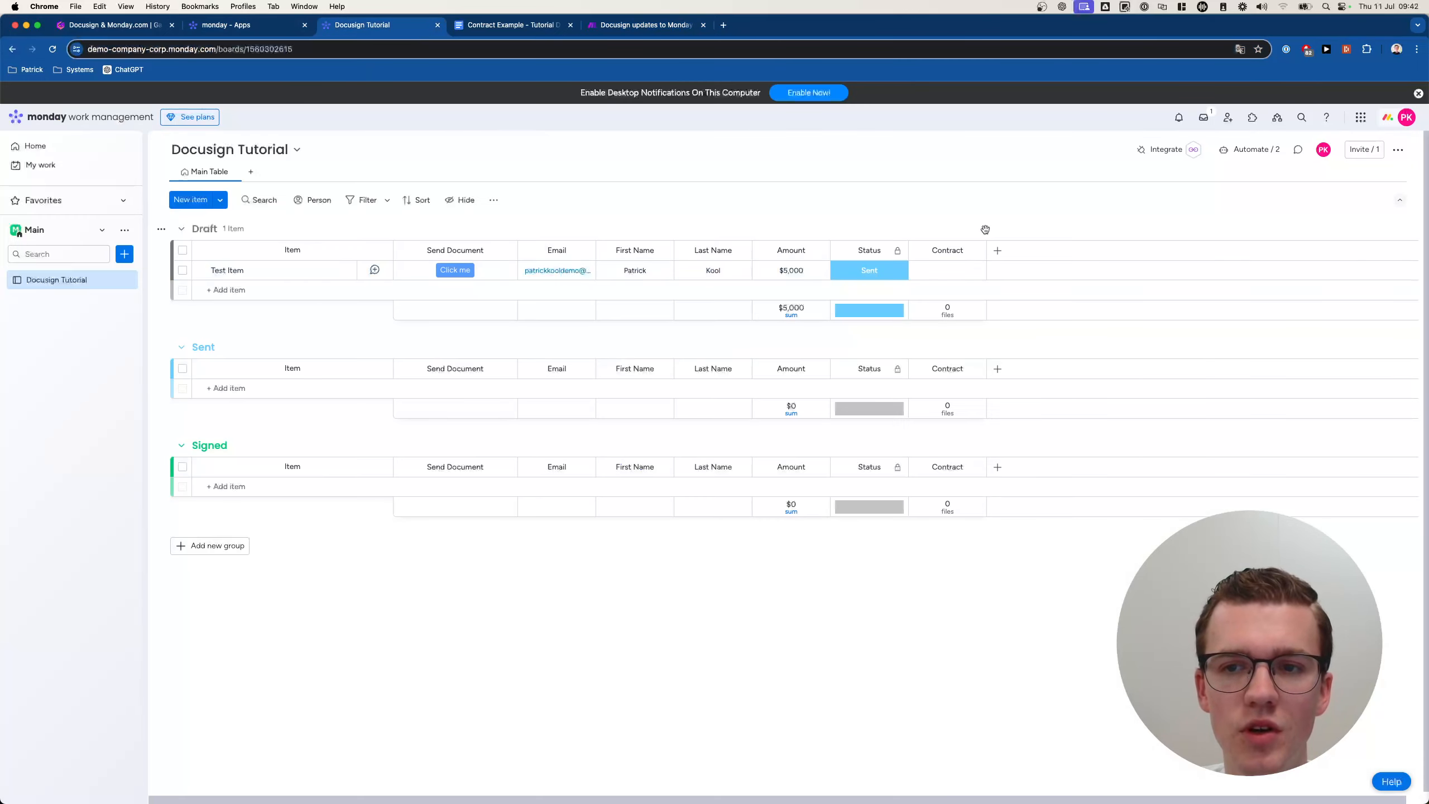
left_click(997, 250)
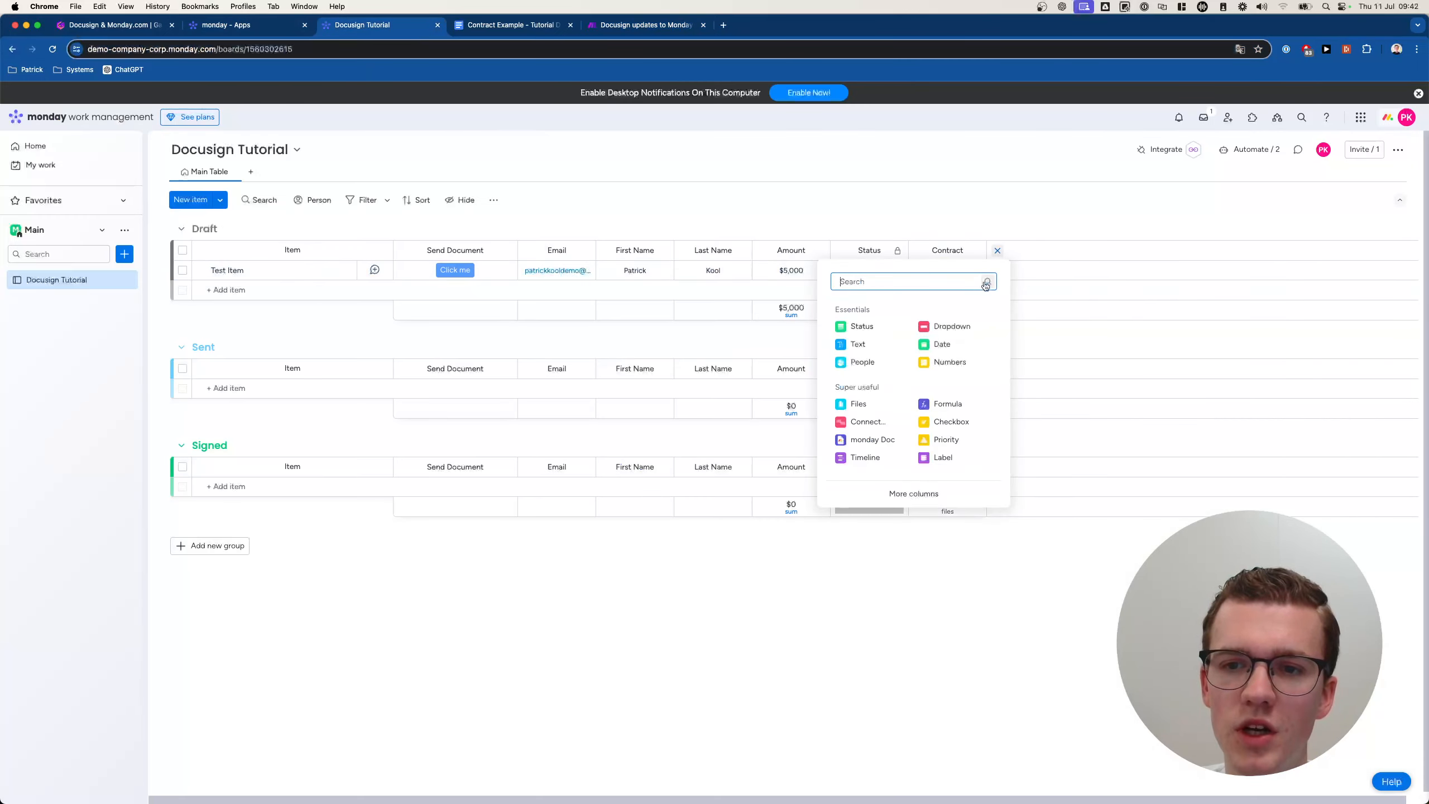
type("text")
left_click(871, 345)
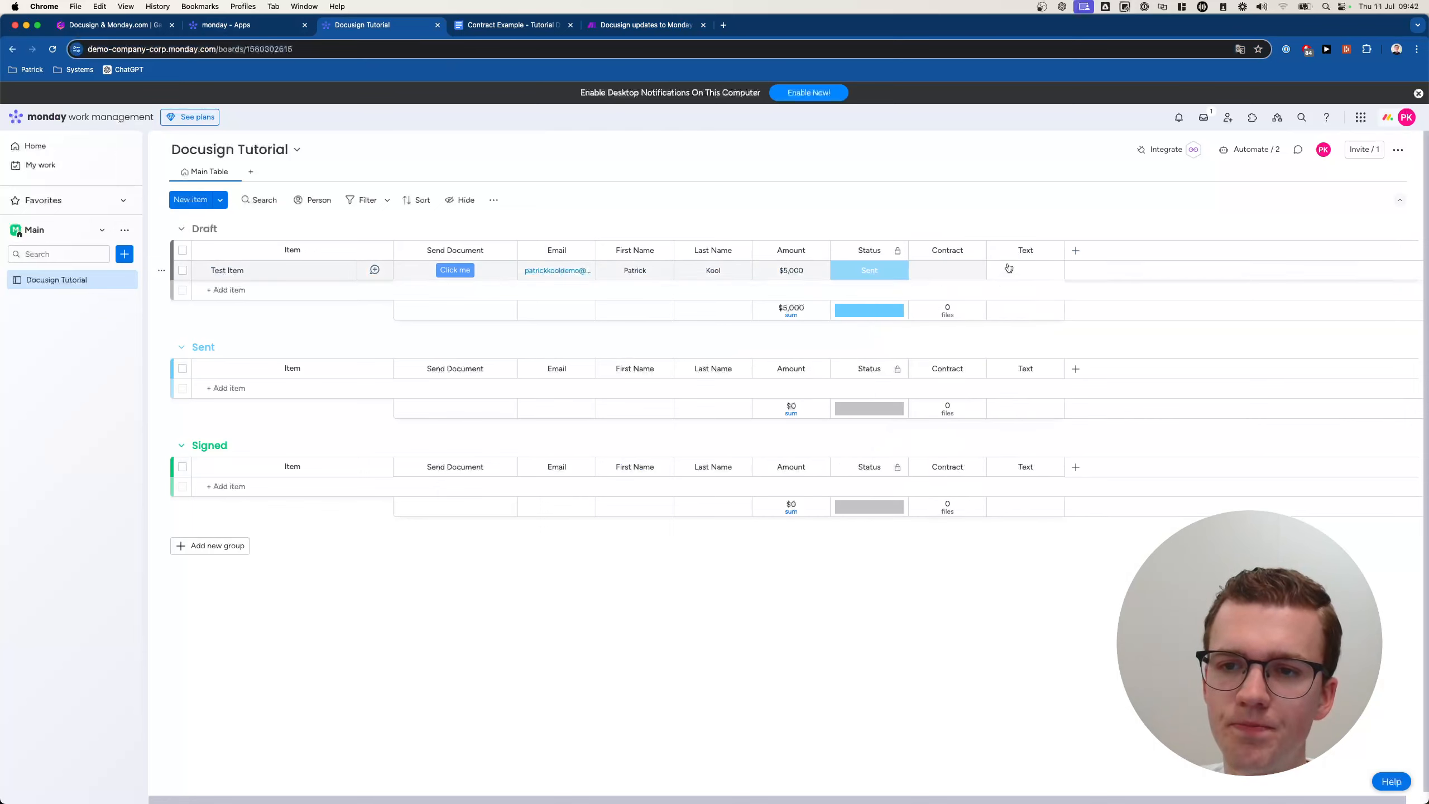
left_click(1019, 254)
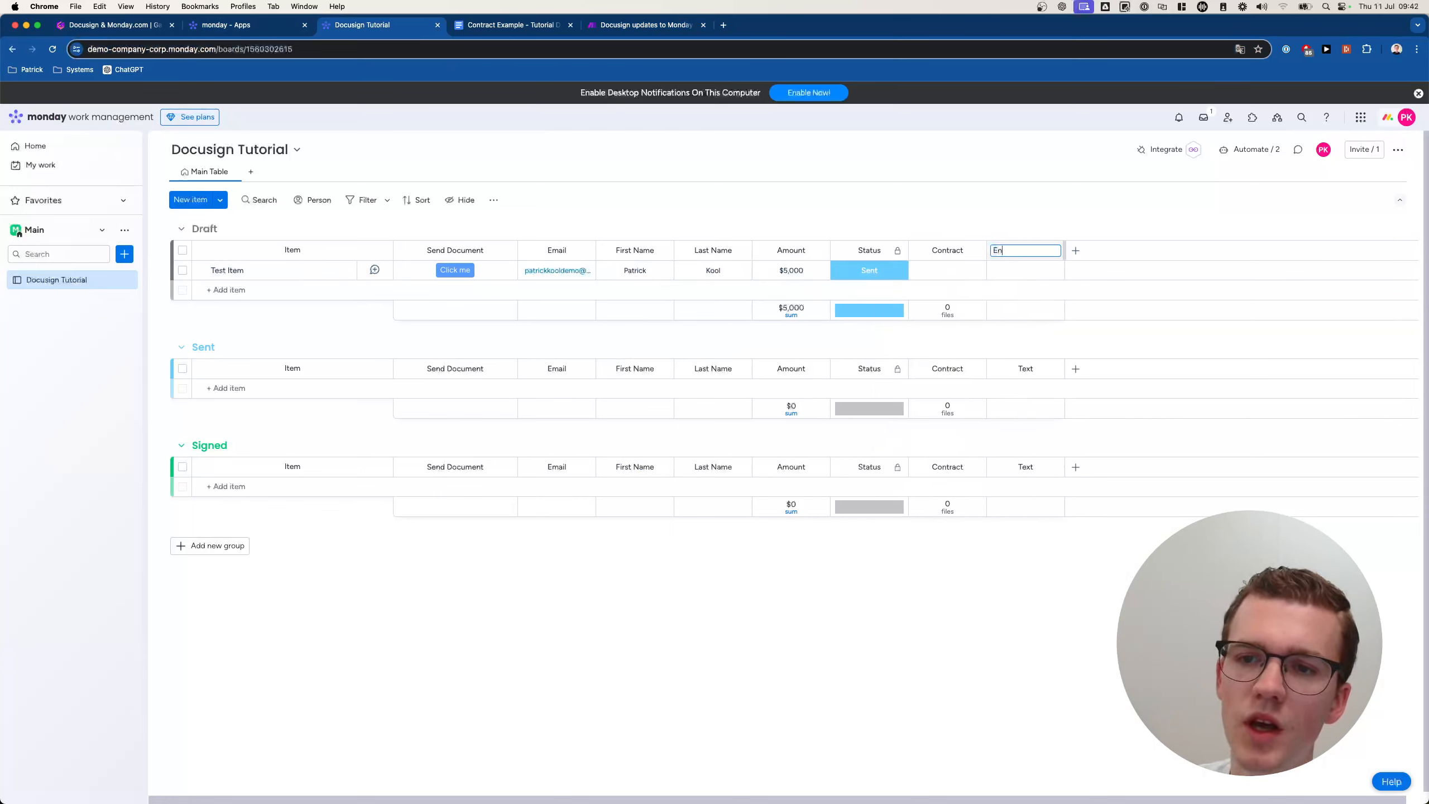
type("Envelope ID")
key("Return")
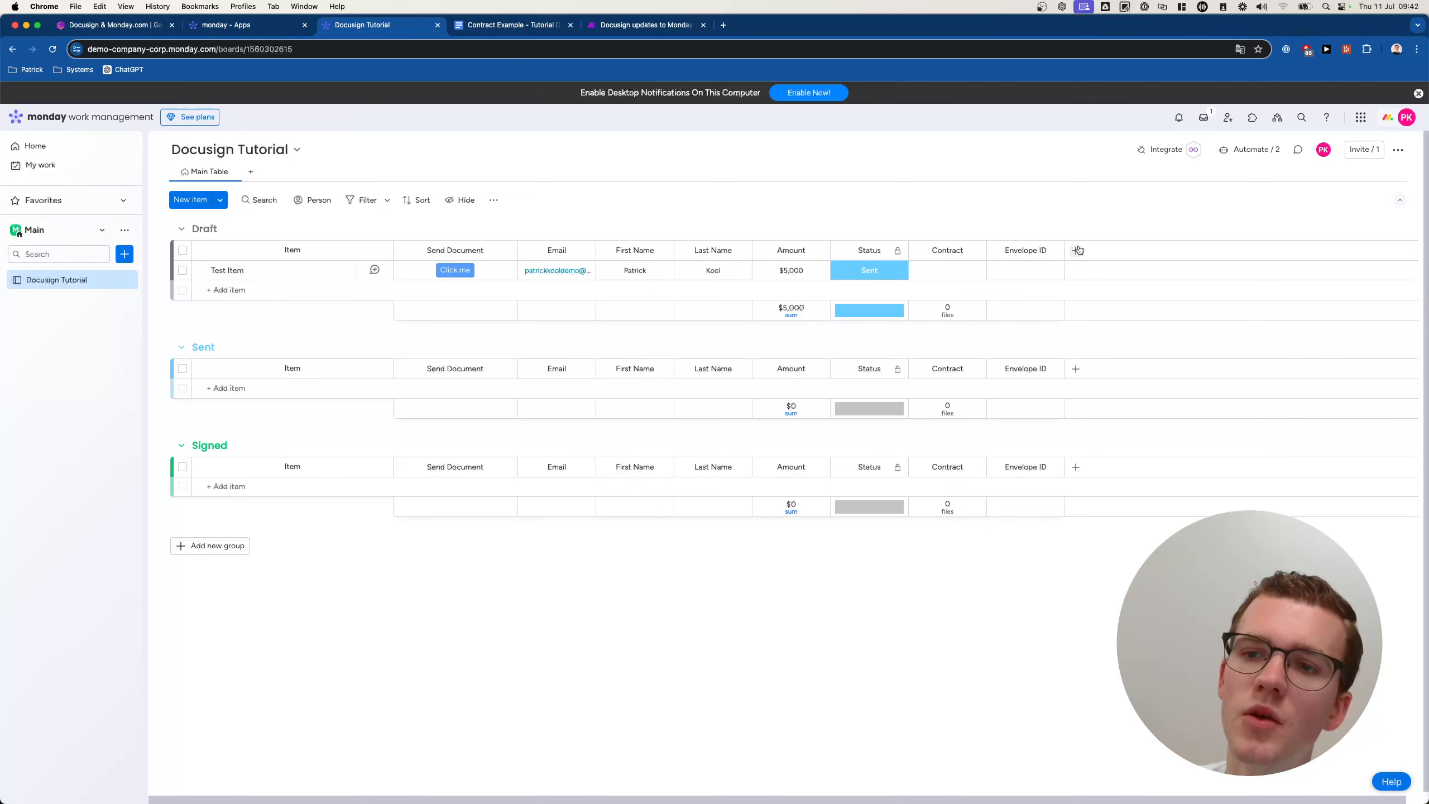
Restrict editing of the Envelope ID column and widen it to show its title.
left_click(1052, 250)
mouse_move(1120, 257)
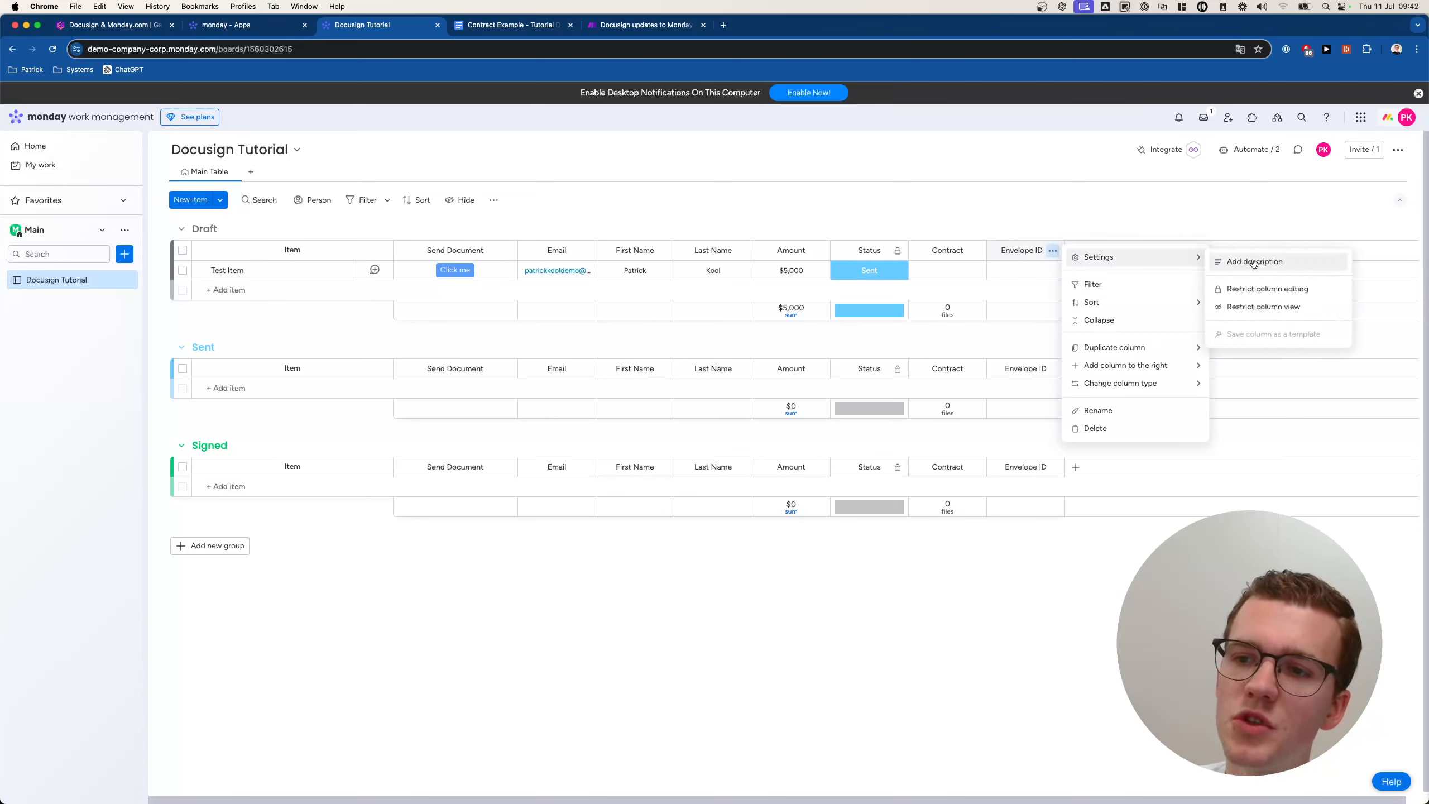
left_click(1256, 289)
left_click_drag(1064, 252, 1100, 221)
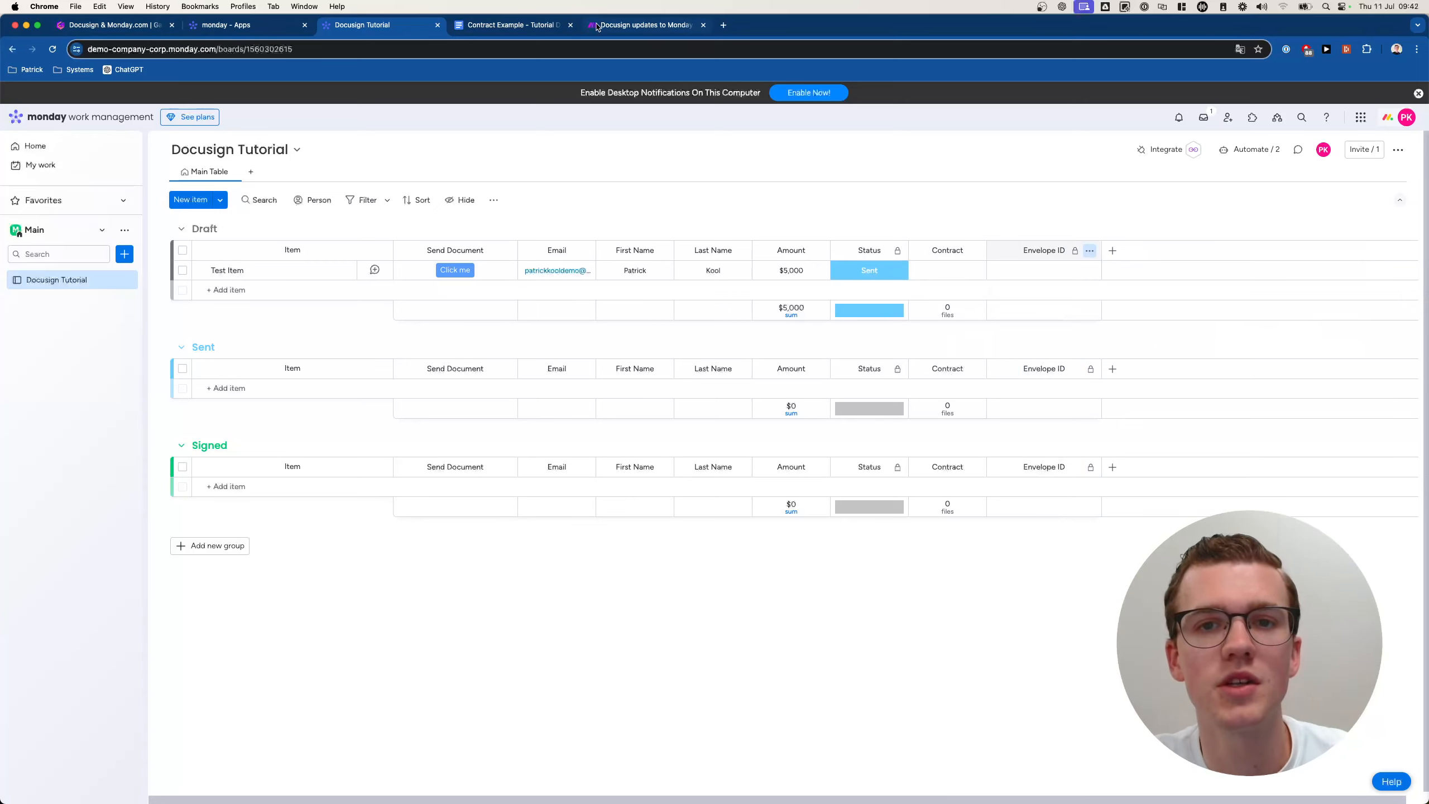
Save the current scenario and open the Send document Docusign scenario from Tutorials.
left_click(645, 31)
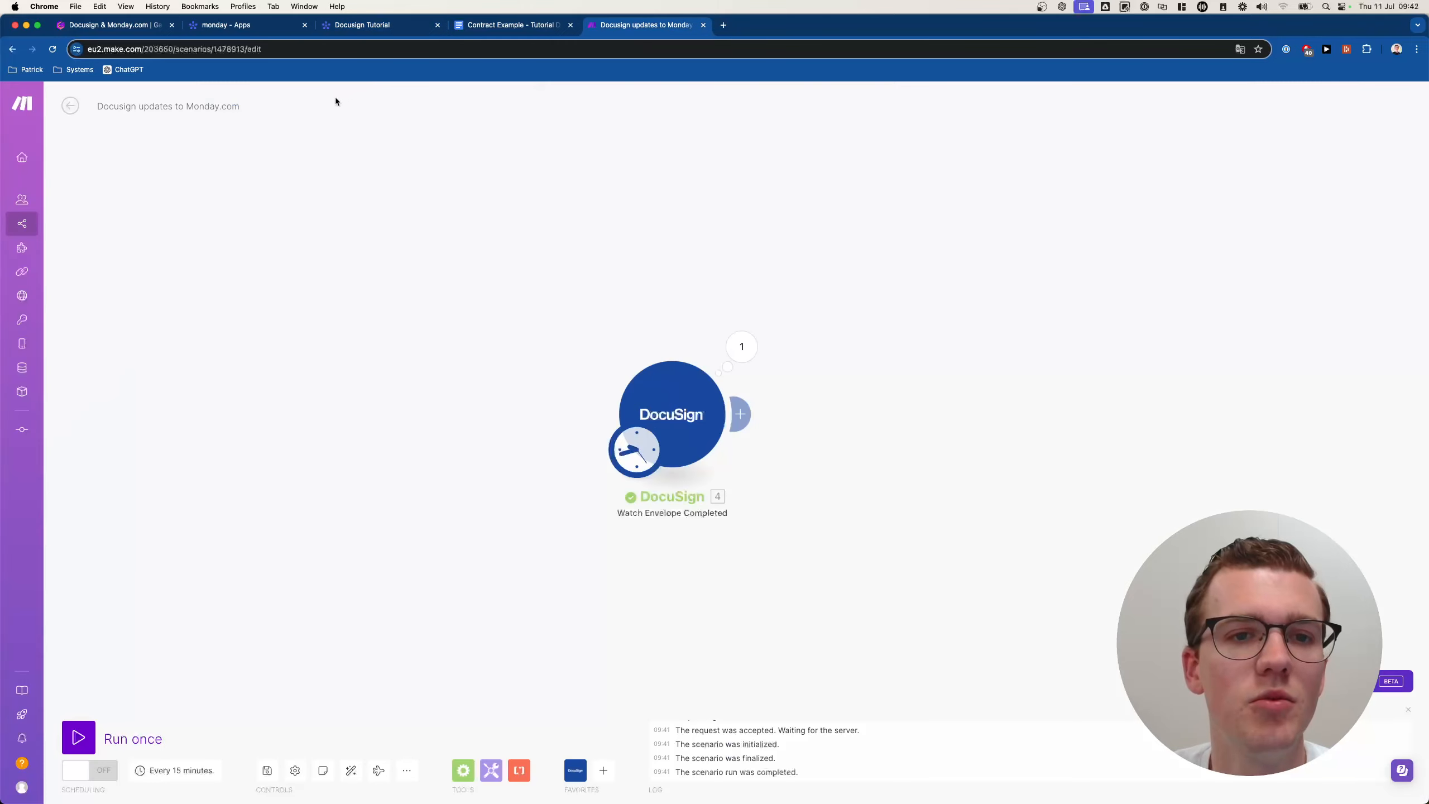
left_click(274, 768)
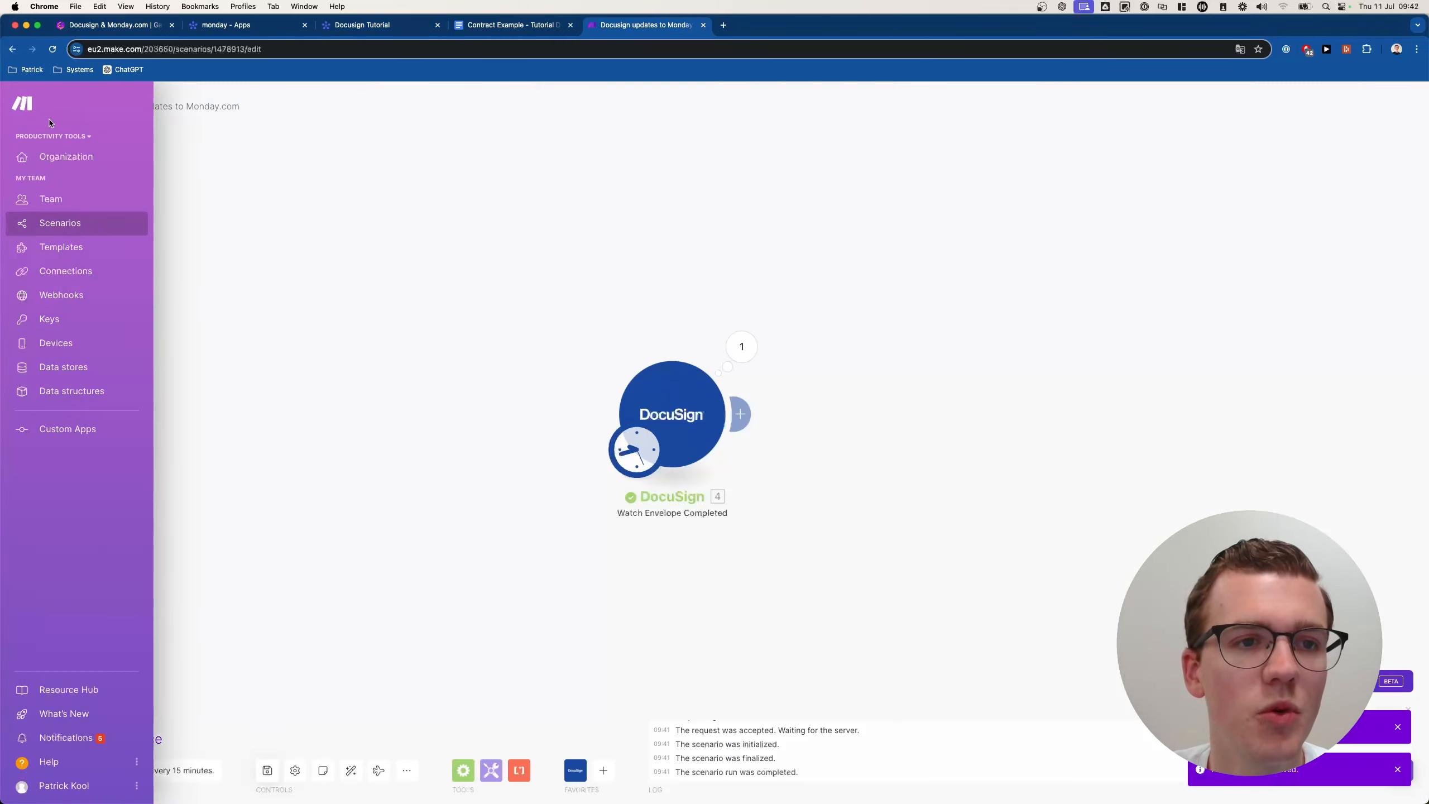
left_click(64, 110)
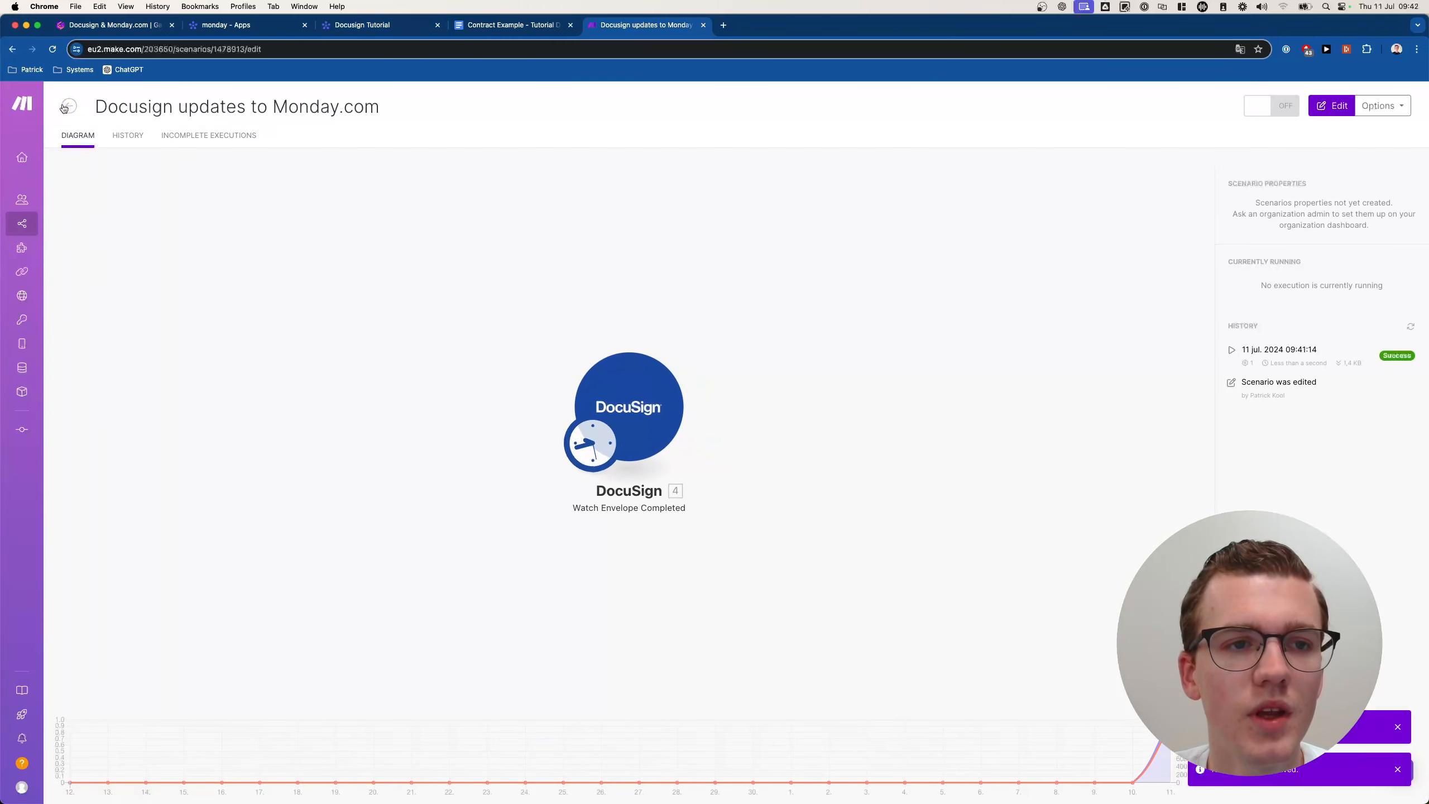
left_click(67, 107)
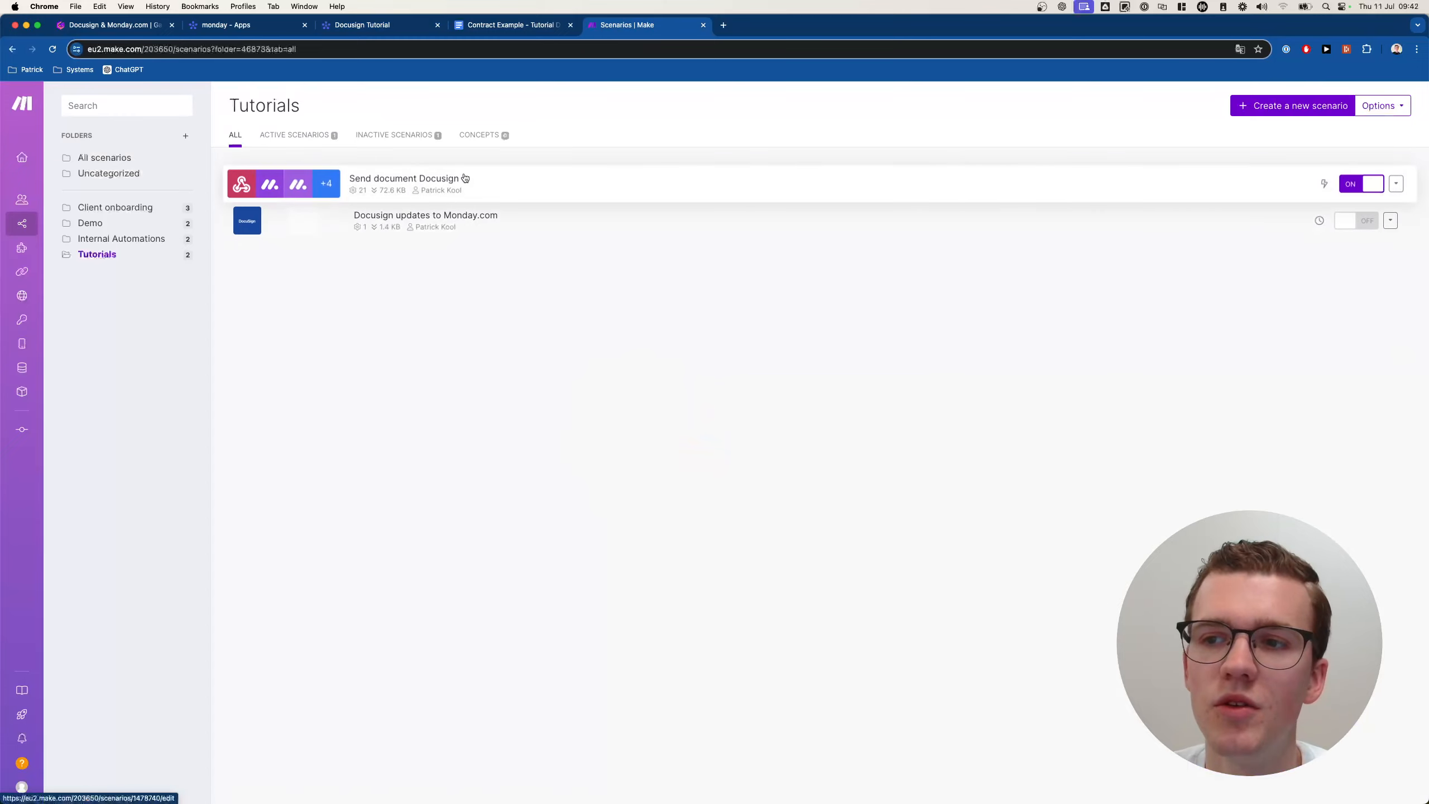
left_click(465, 178)
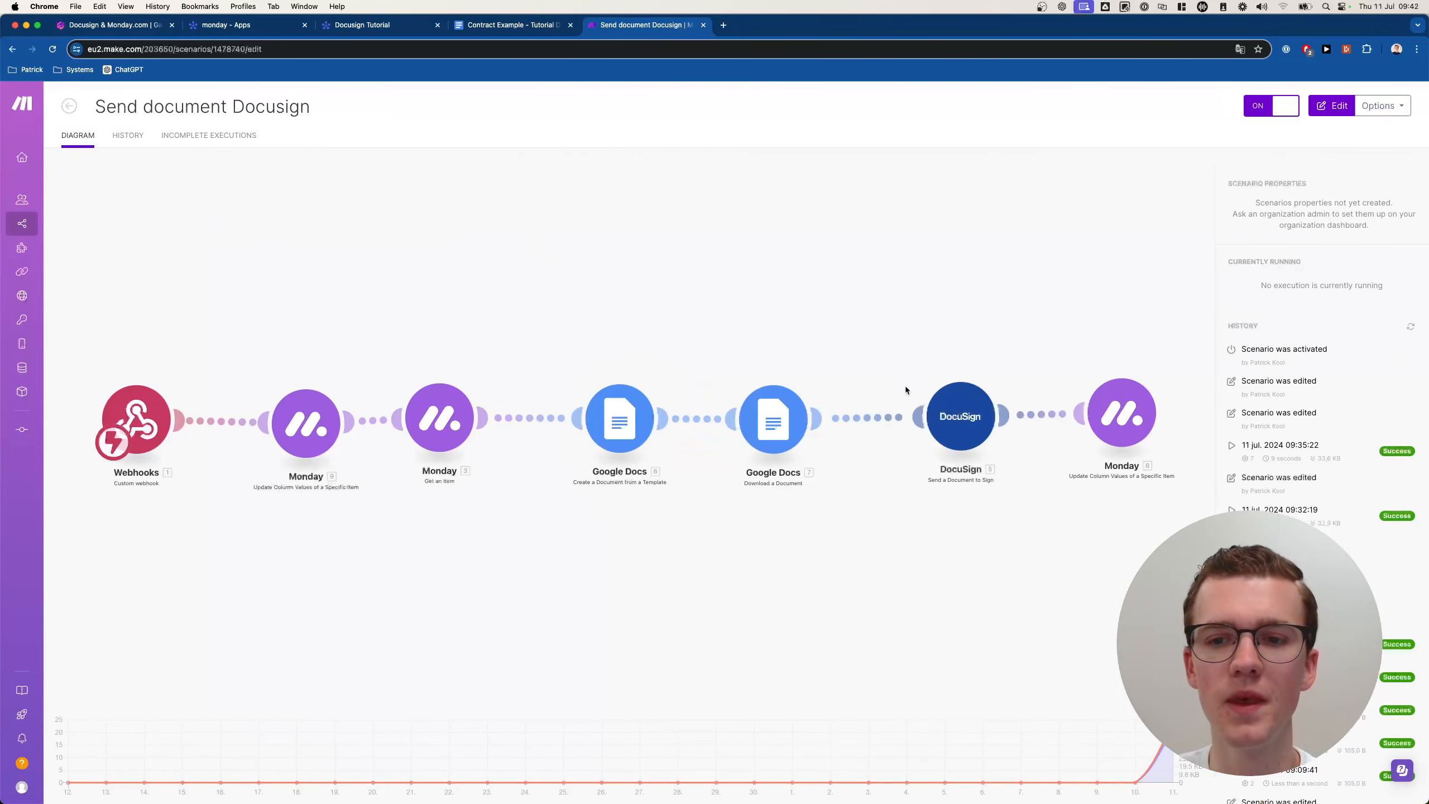
Add an Envelope ID column item mapped to DocuSign's Envelope ID in the final Monday module, then save.
left_click_drag(1193, 340, 851, 378)
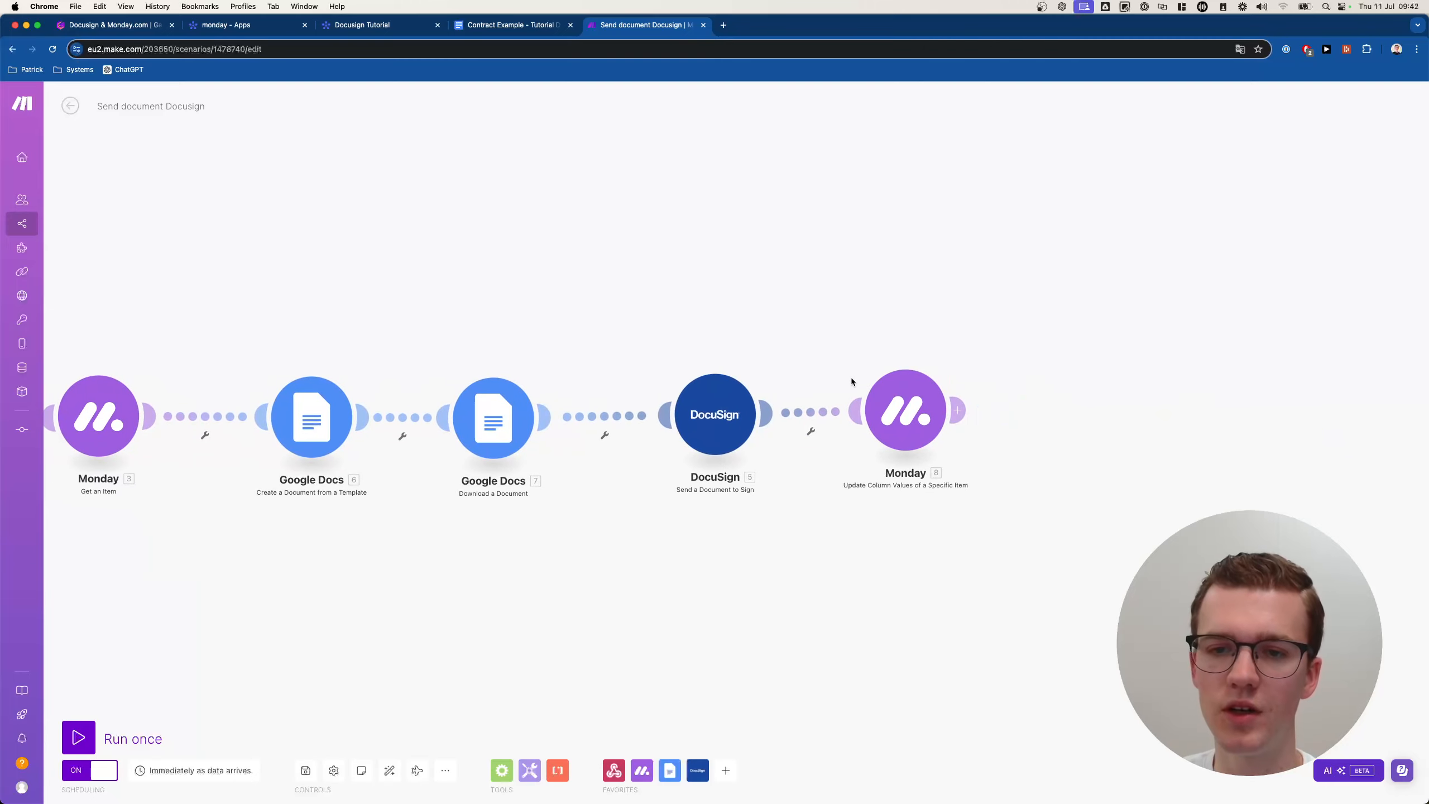
left_click(934, 411)
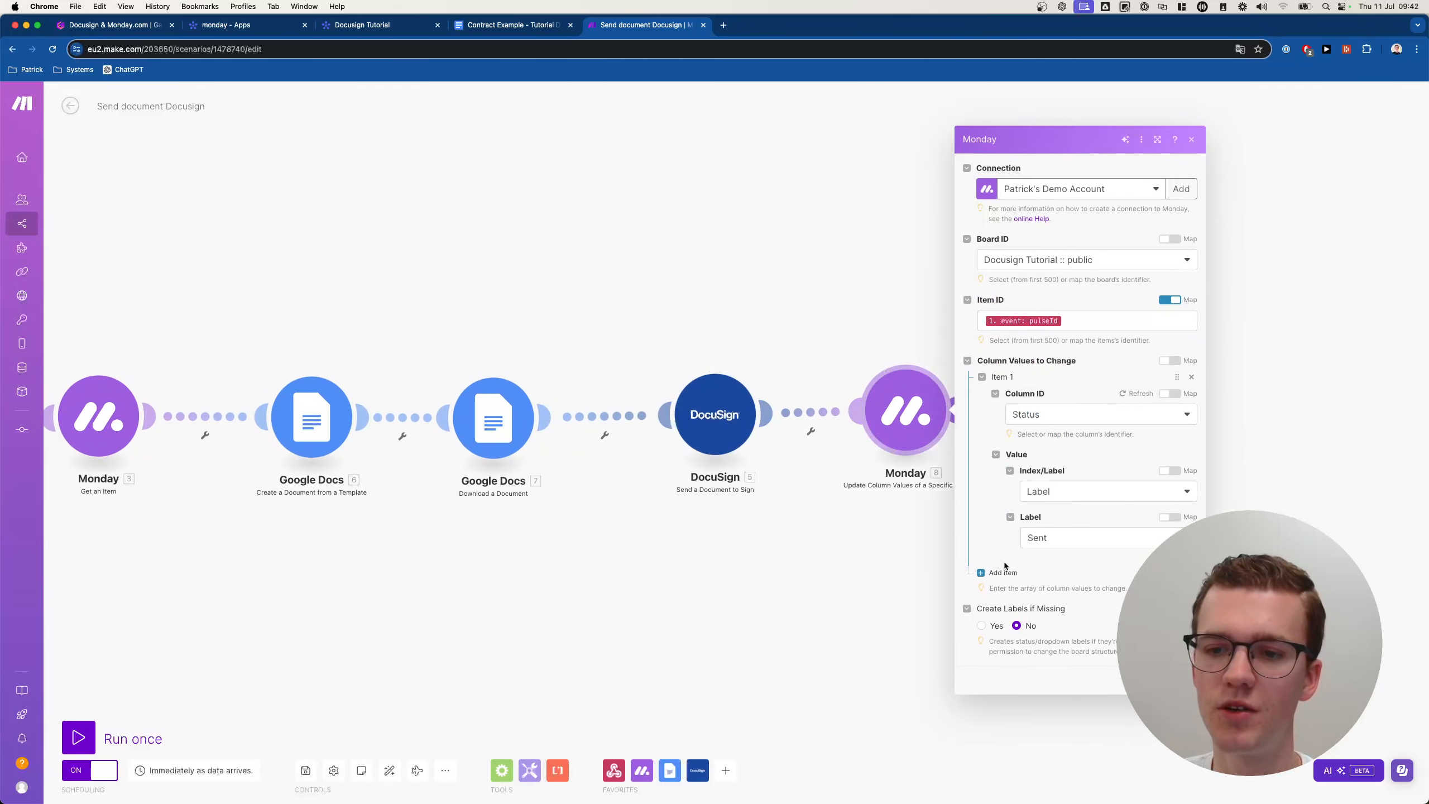
left_click(1004, 573)
left_click(1069, 580)
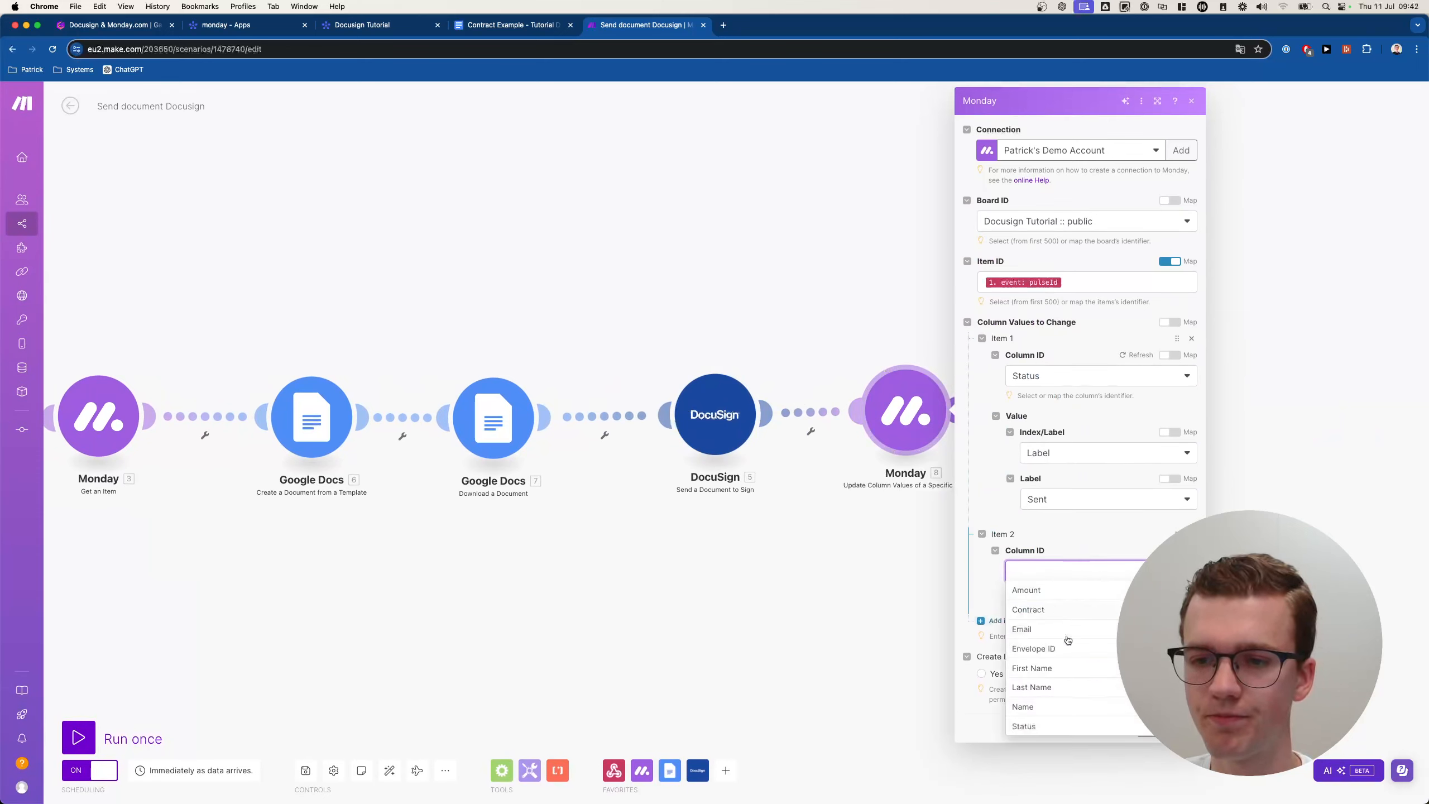
left_click(1047, 649)
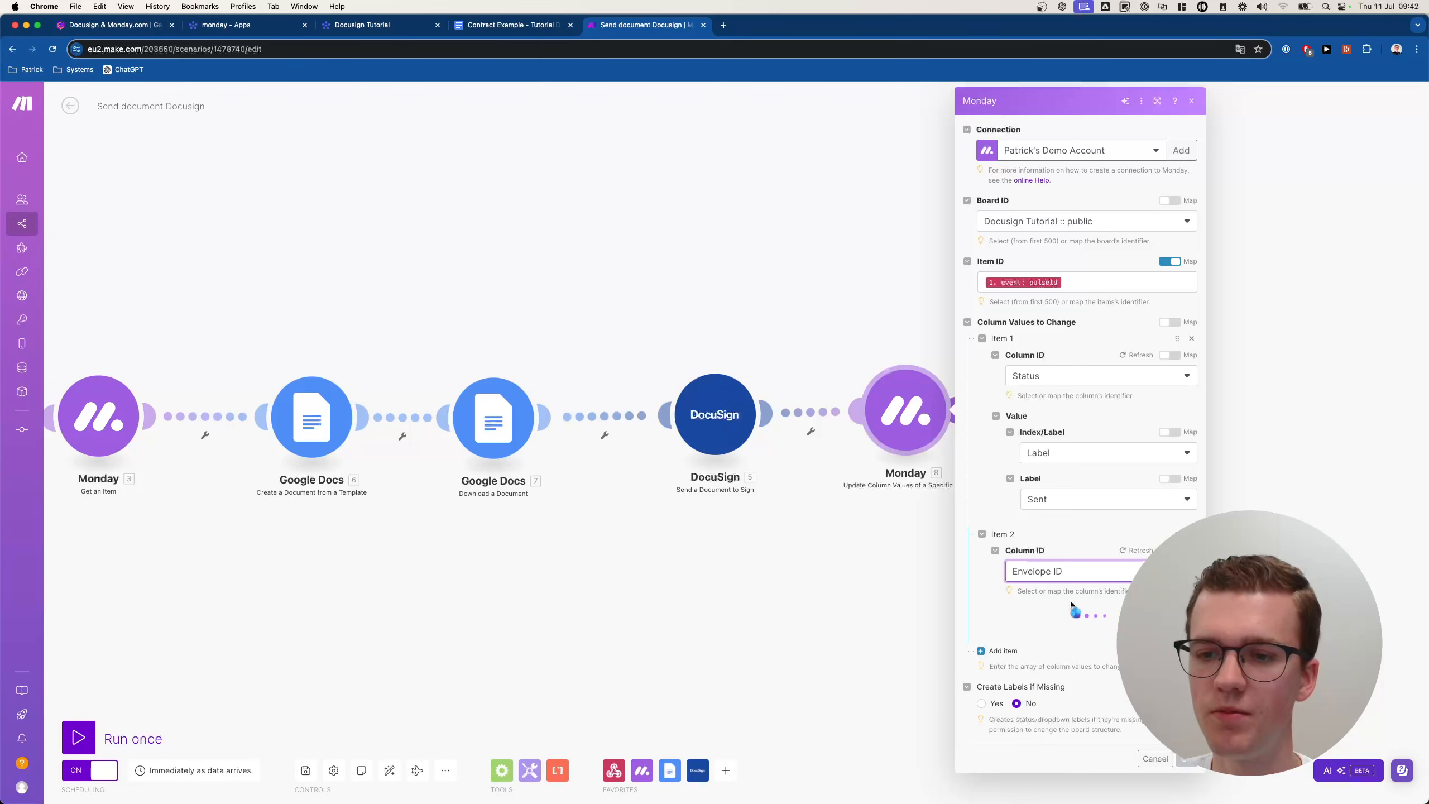
left_click(1058, 628)
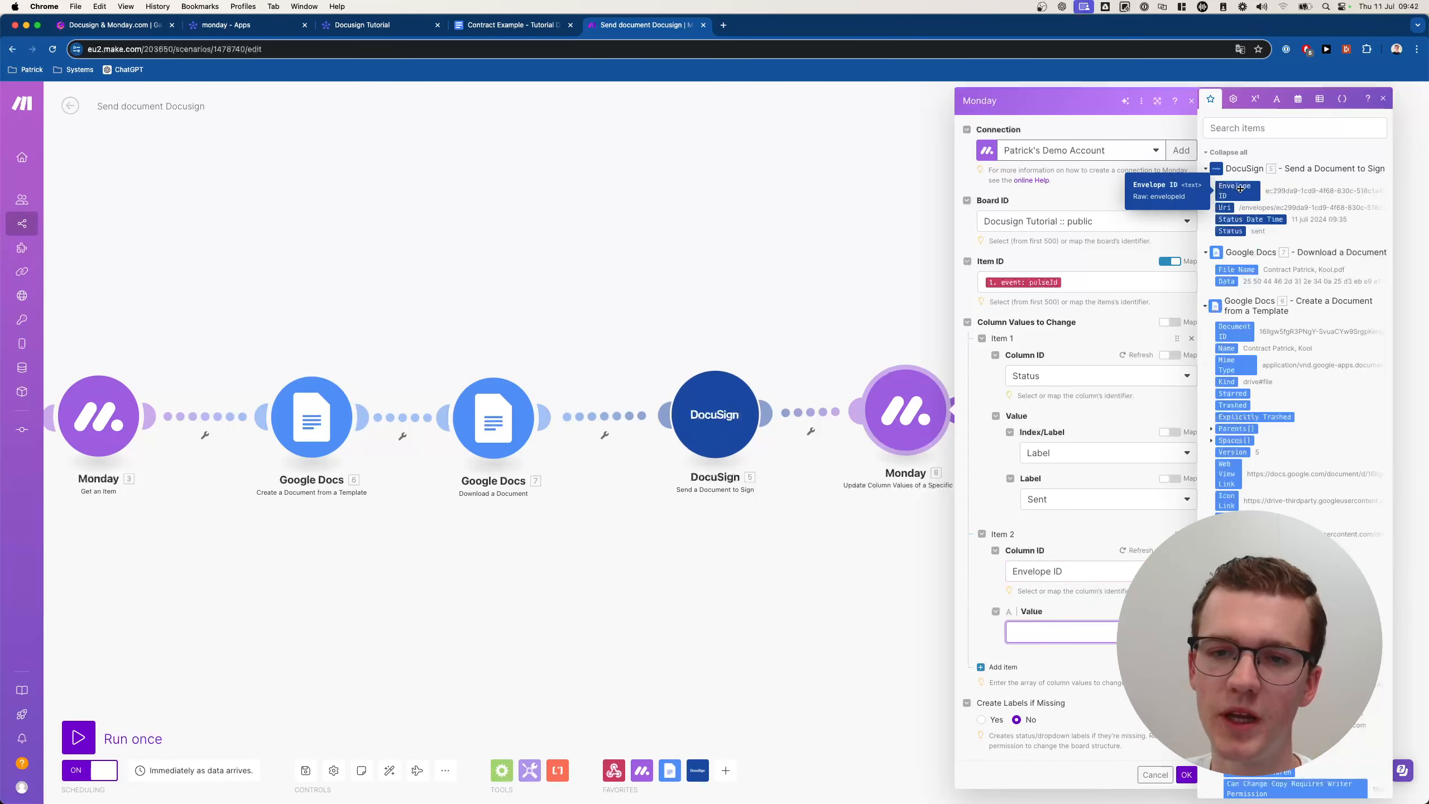
left_click(1236, 190)
left_click(1186, 776)
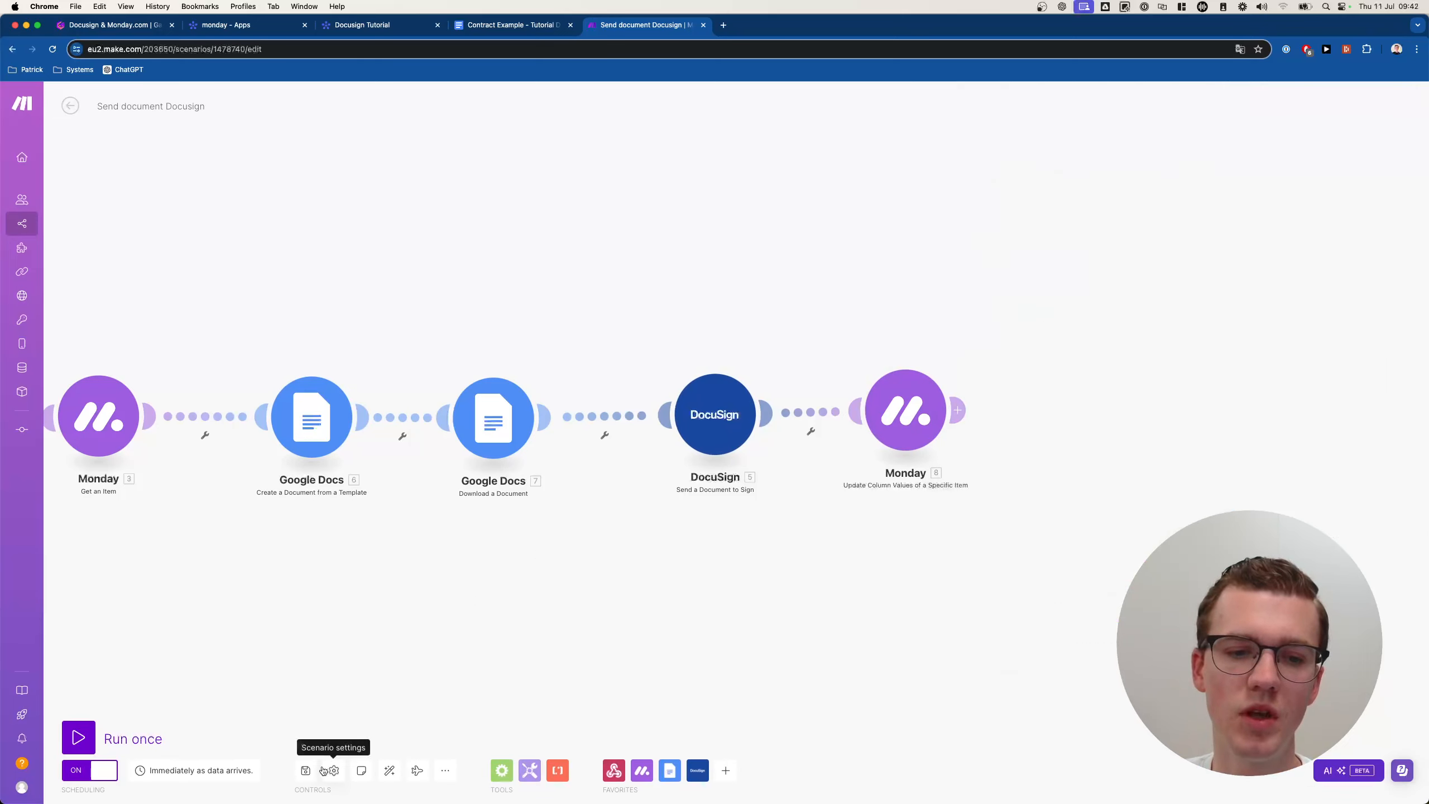
left_click(305, 769)
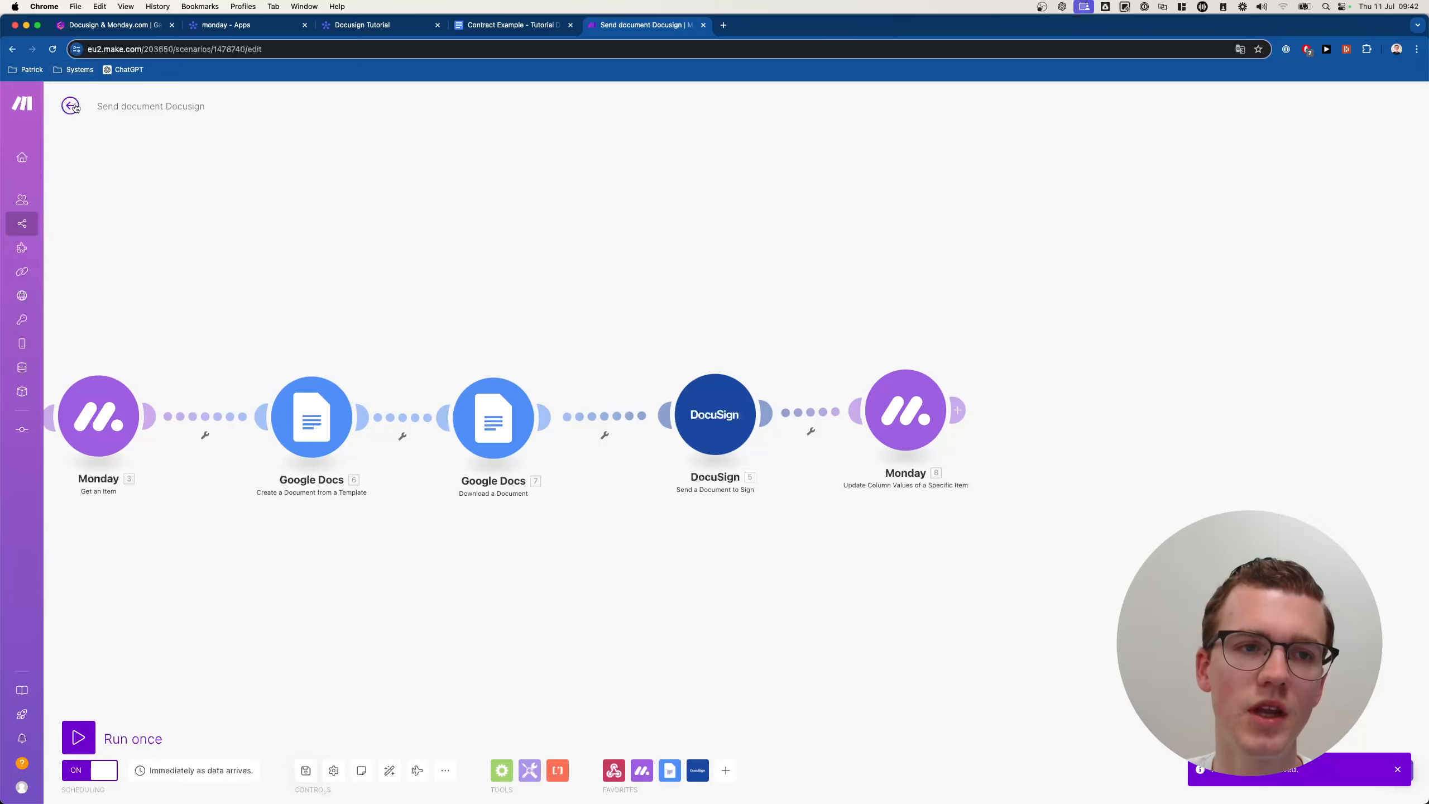
left_click(70, 106)
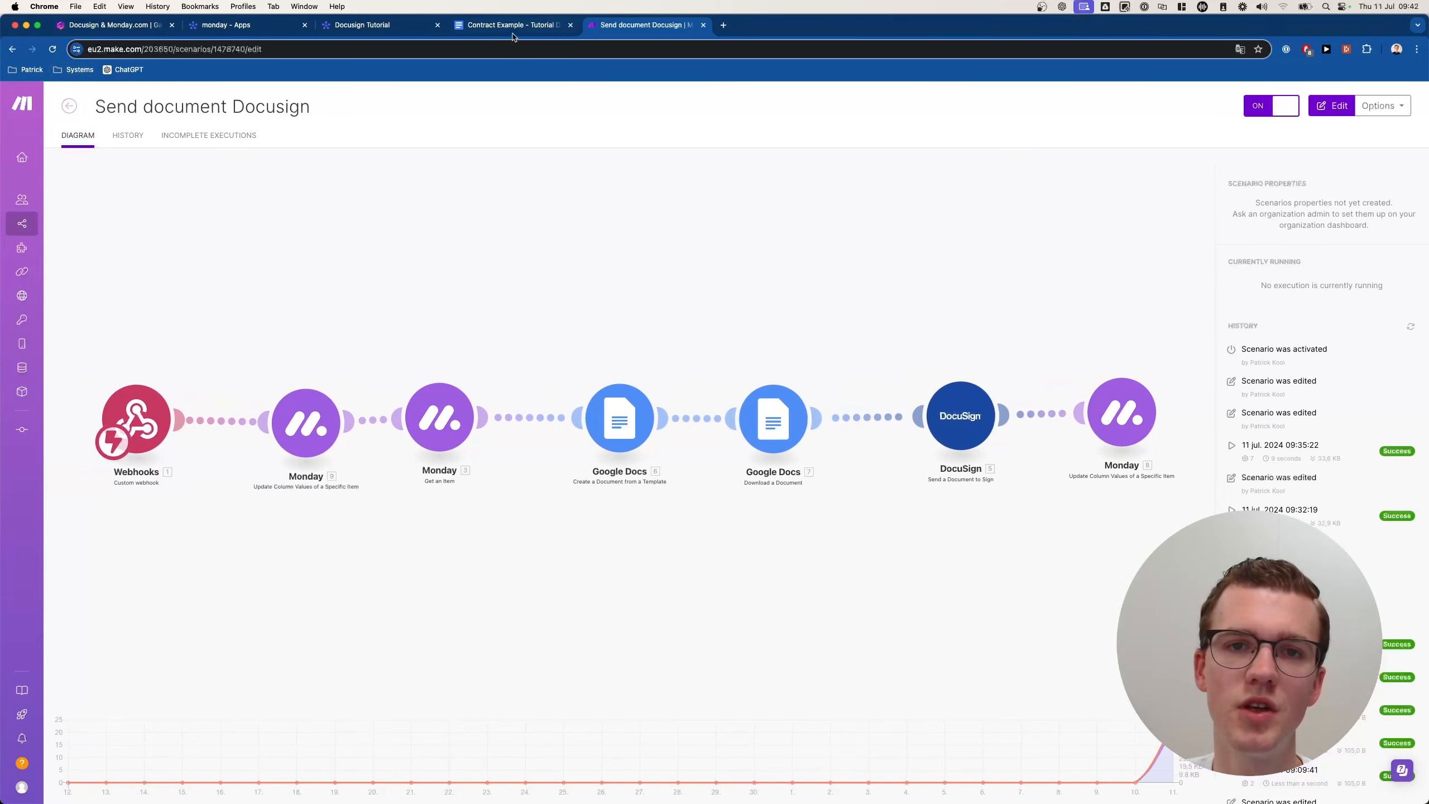
Open the Docusign updates to Monday.com scenario for editing.
left_click(513, 25)
left_click(403, 21)
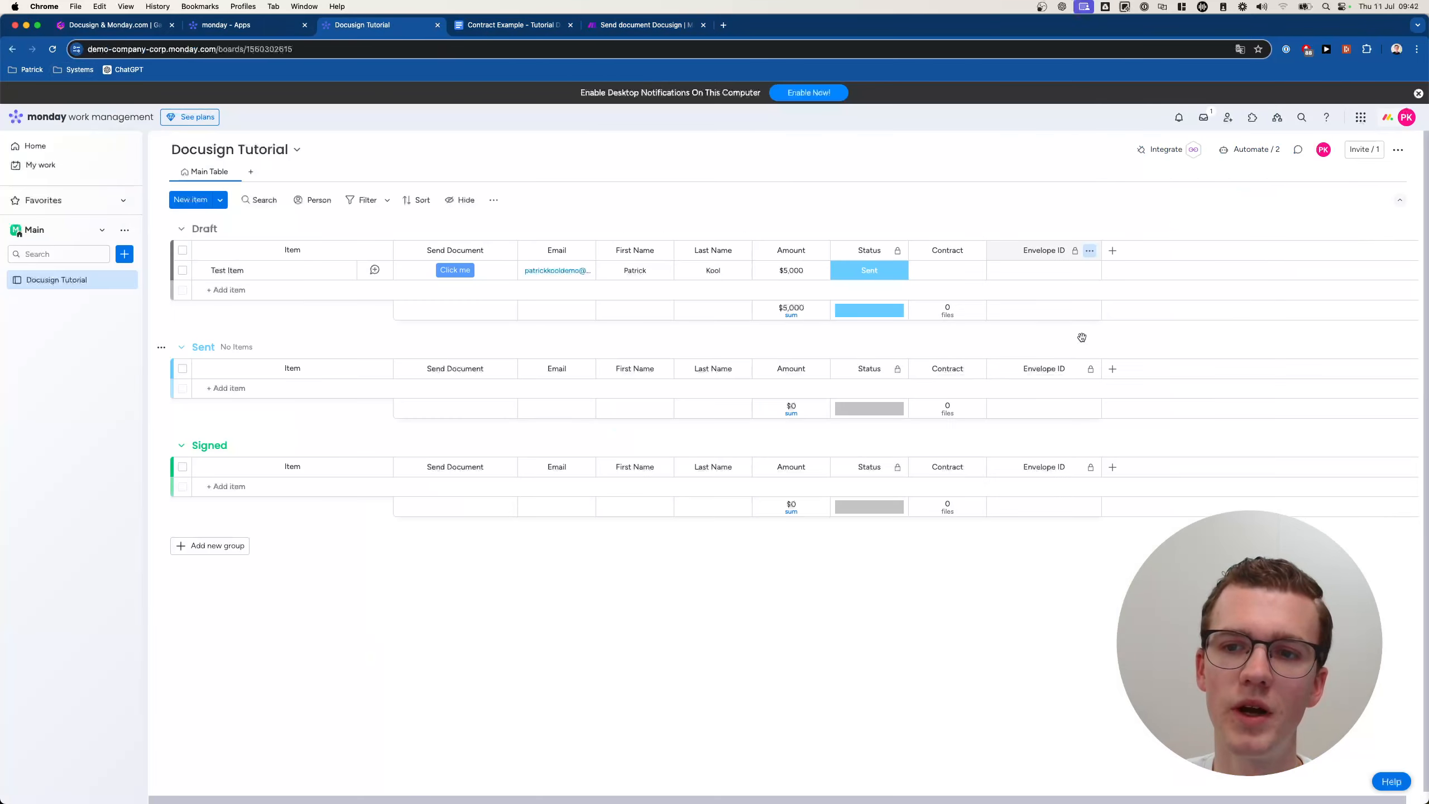
left_click(646, 25)
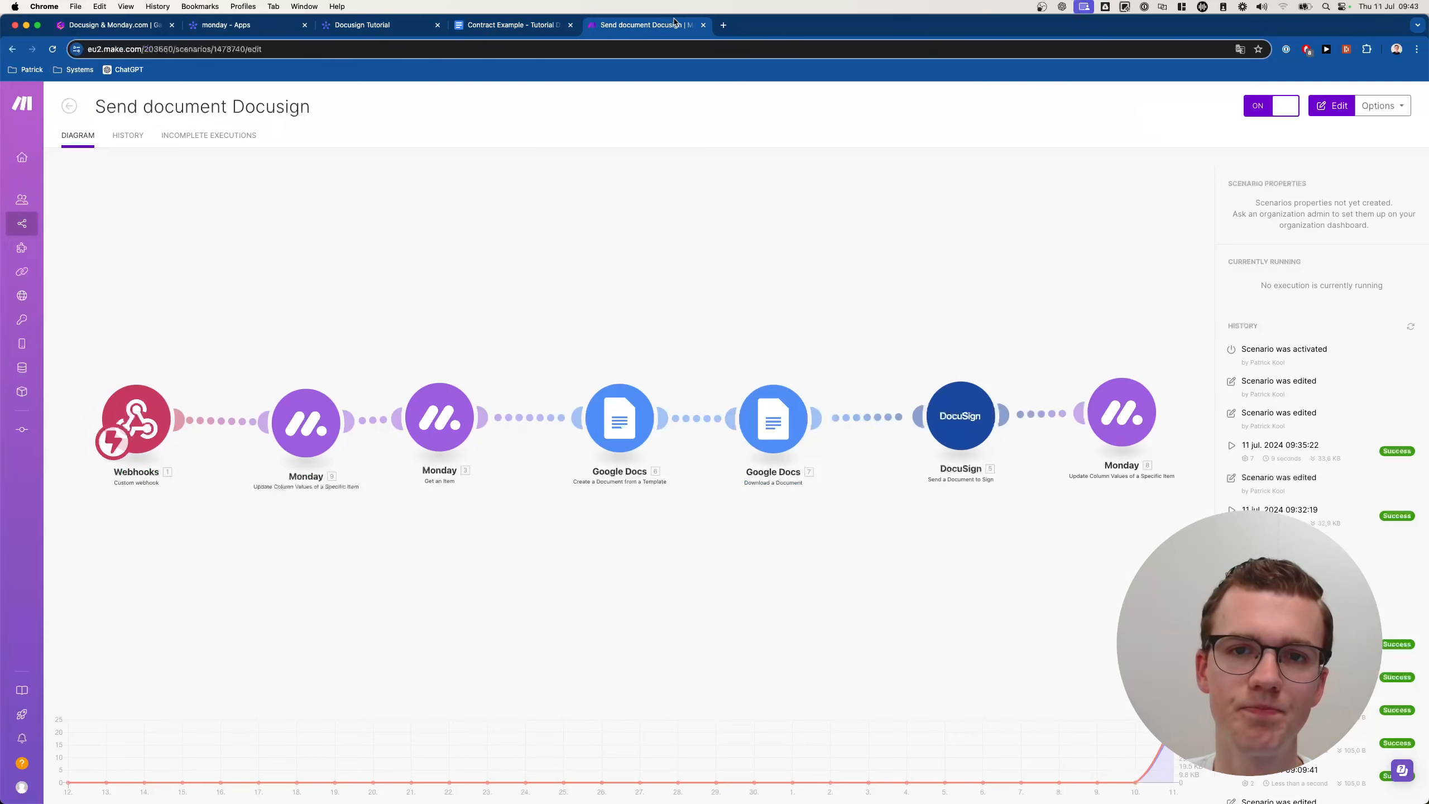
left_click(70, 107)
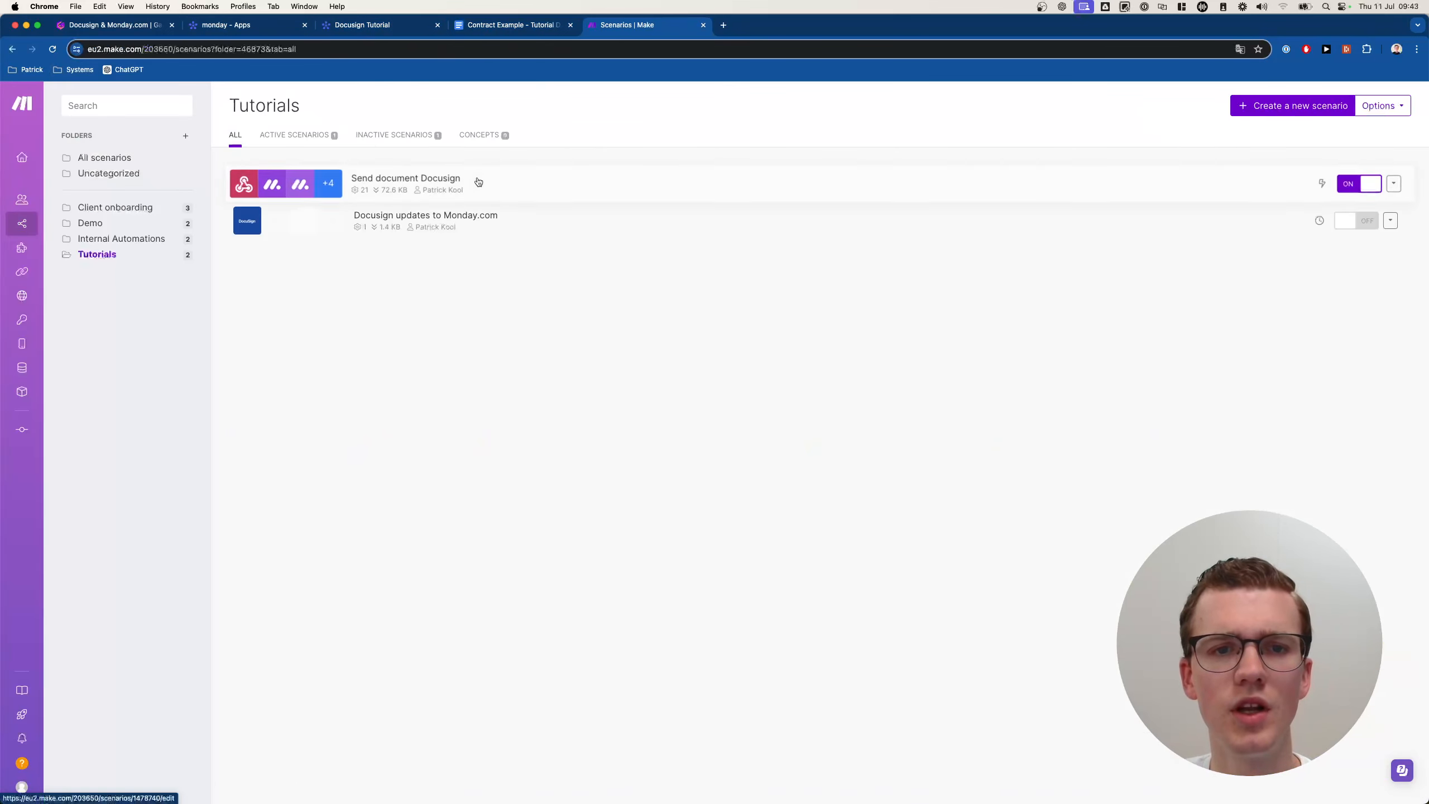
left_click(475, 221)
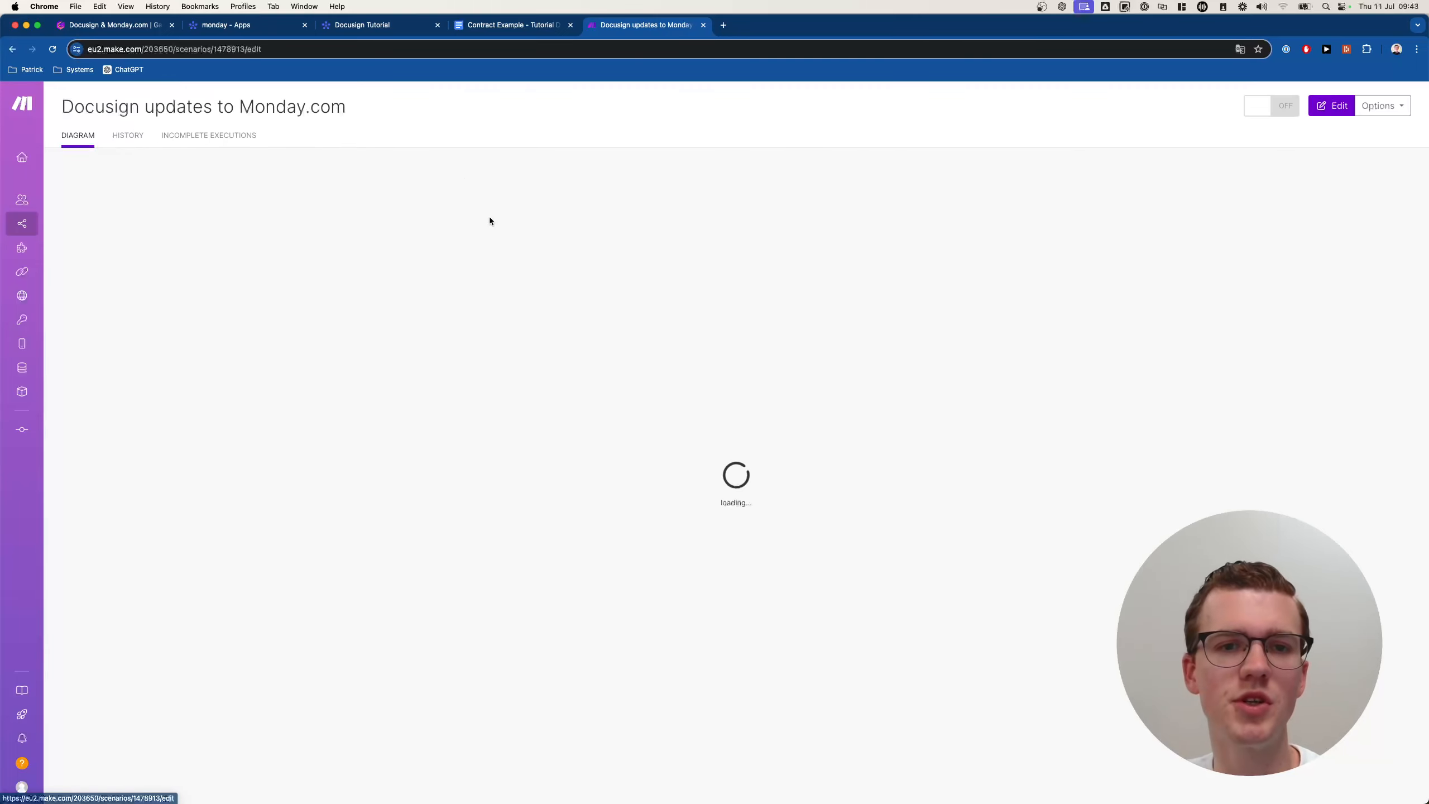
left_click(798, 408)
Add a Monday Get an Item's Column Value module after the DocuSign trigger.
left_click(958, 409)
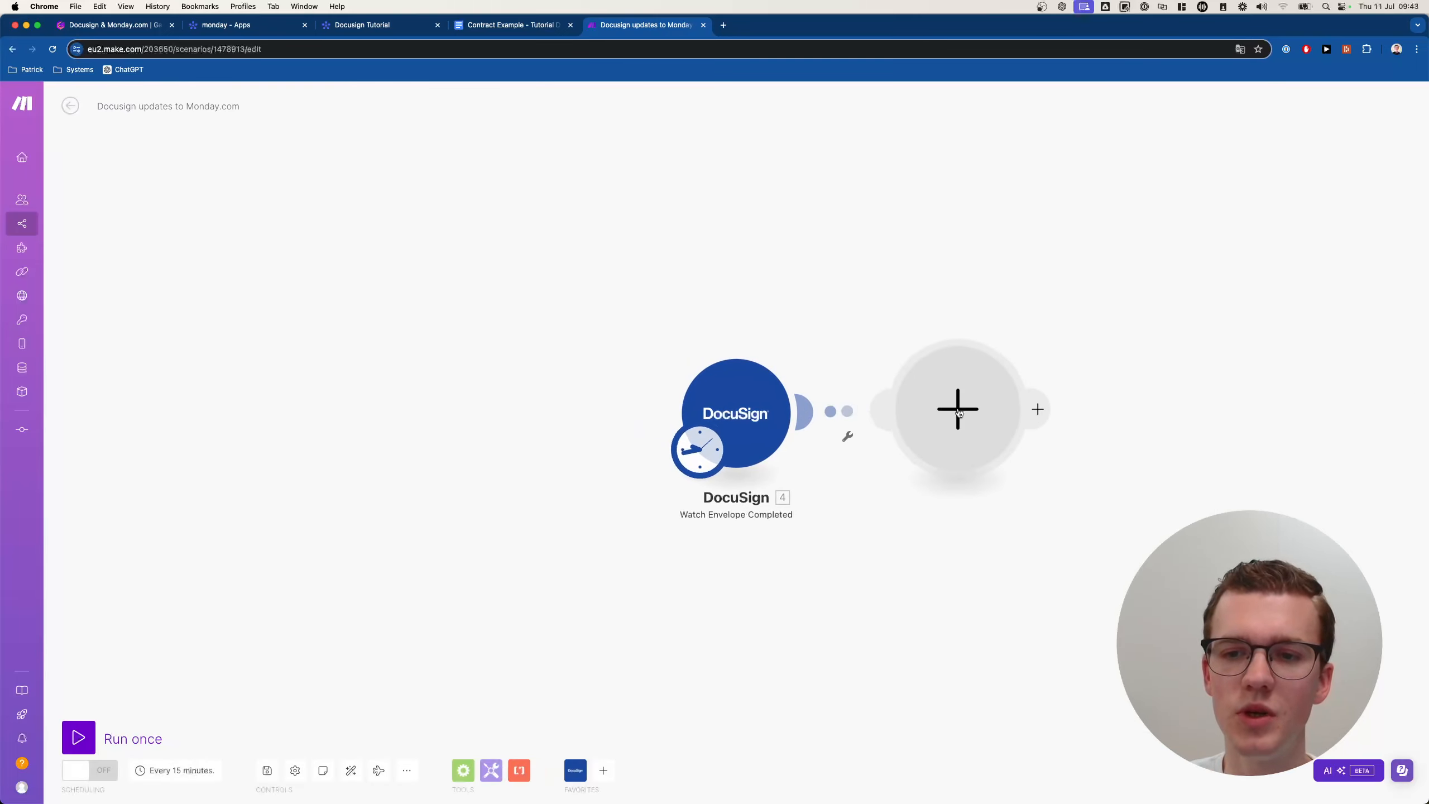
left_click(1085, 405)
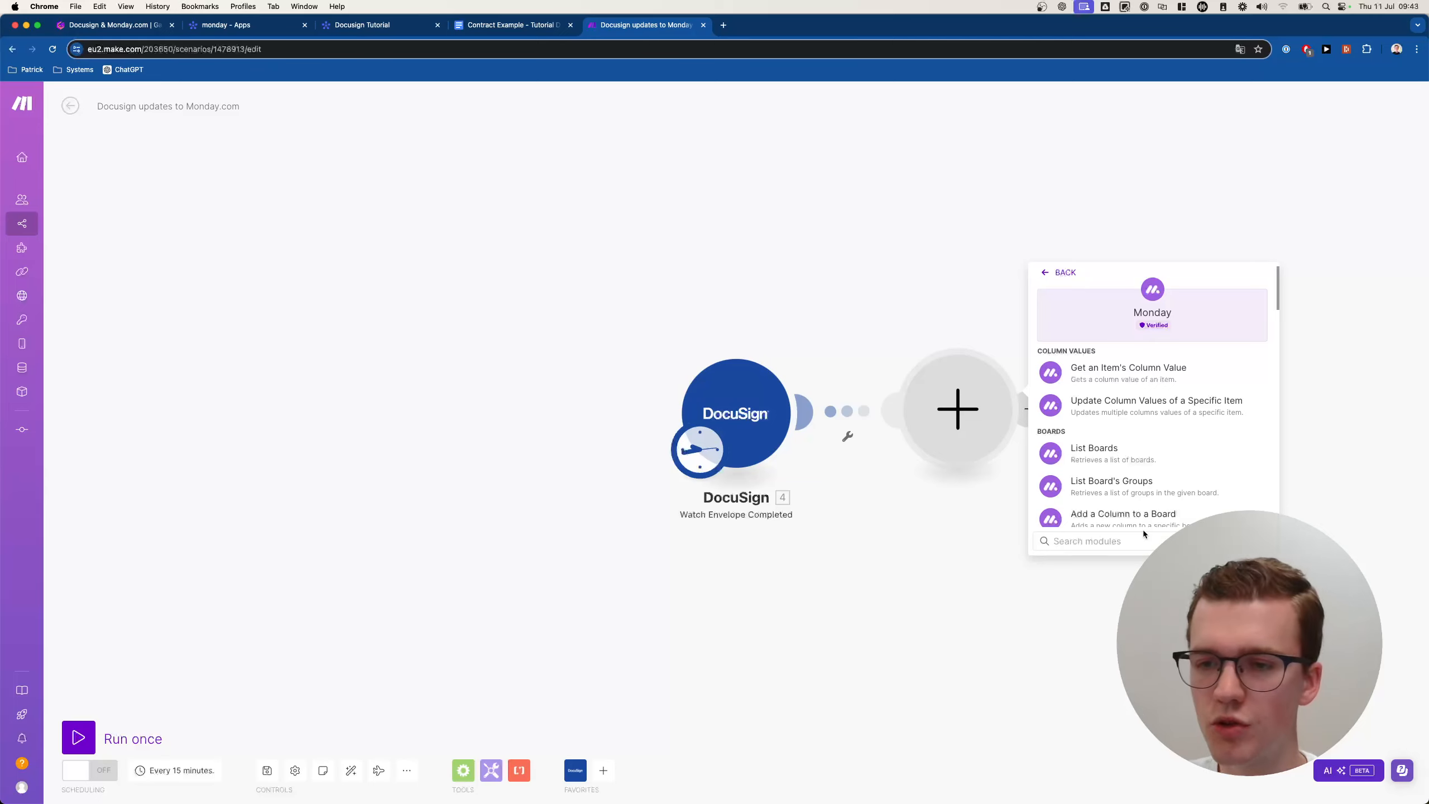
type("get an")
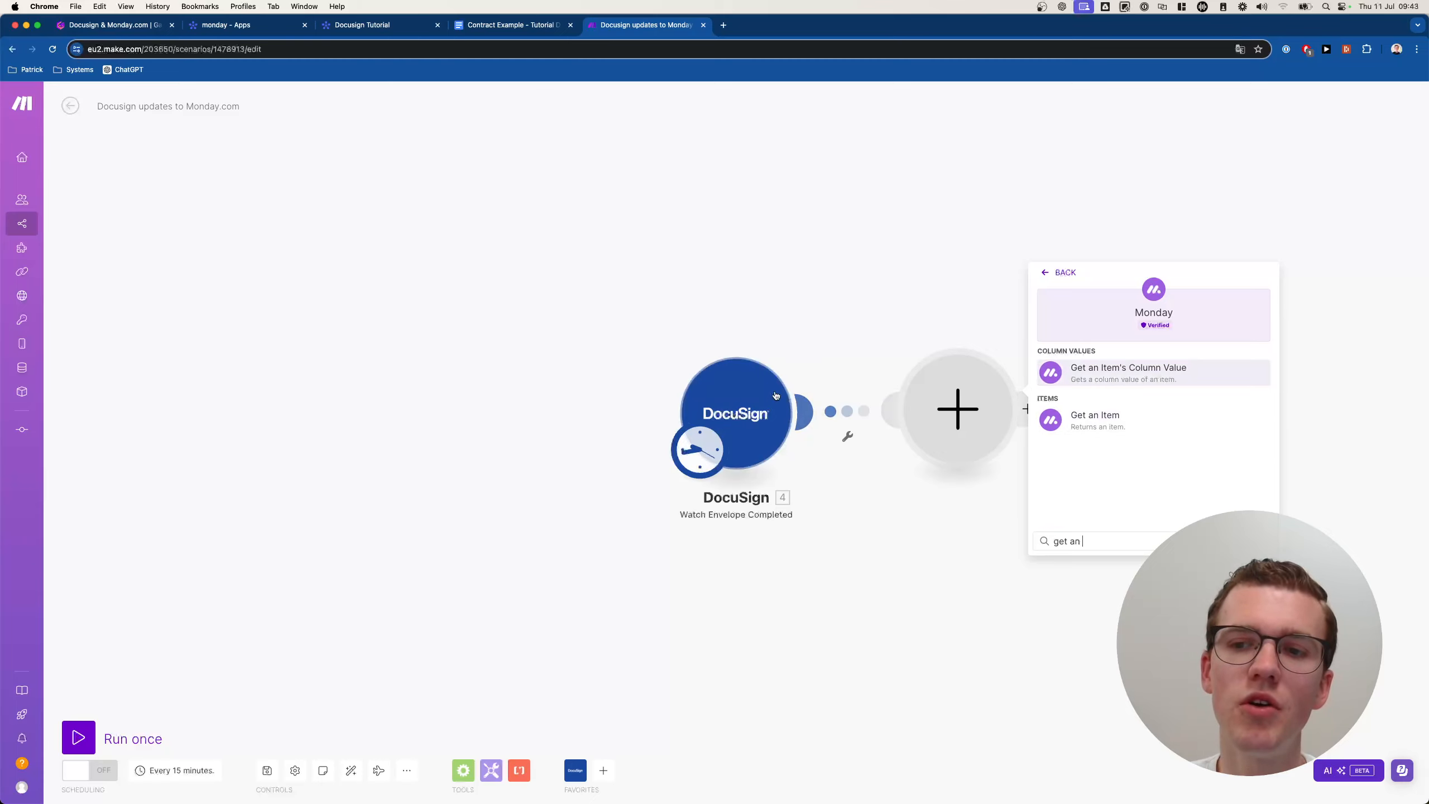
left_click(1038, 374)
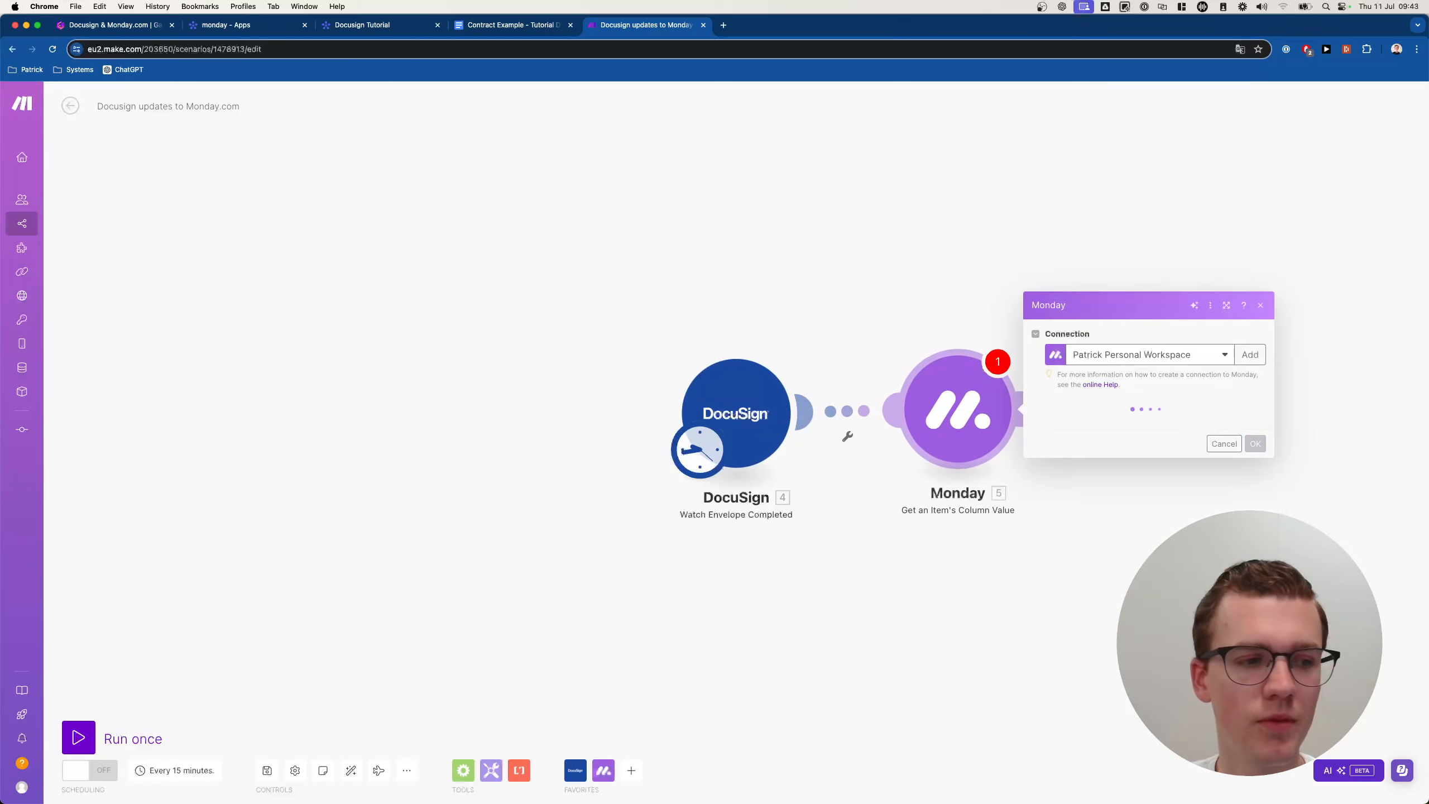
left_click(1129, 299)
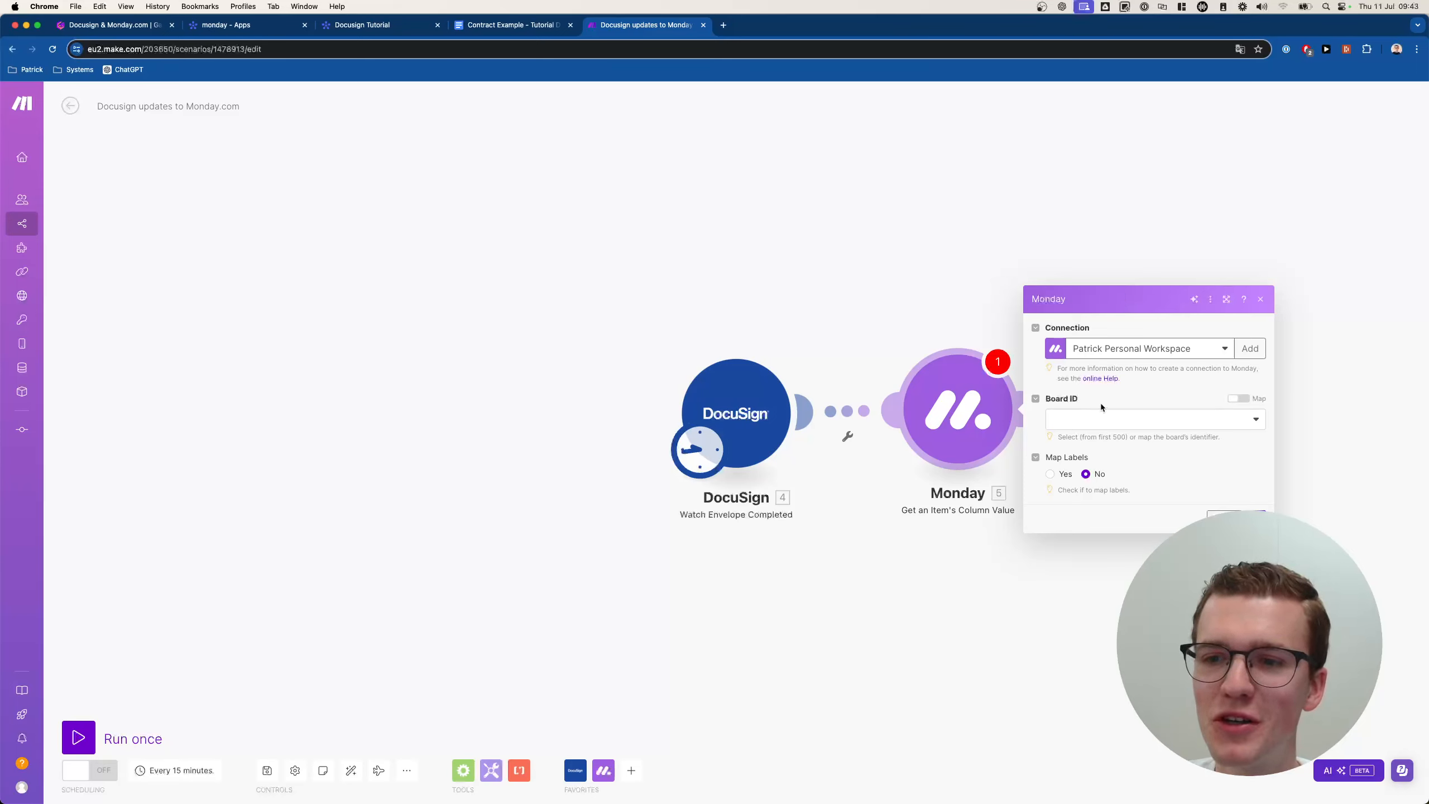
Set the module to the demo account connection and the Docusign Tutorial board.
left_click(1145, 357)
left_click(1132, 389)
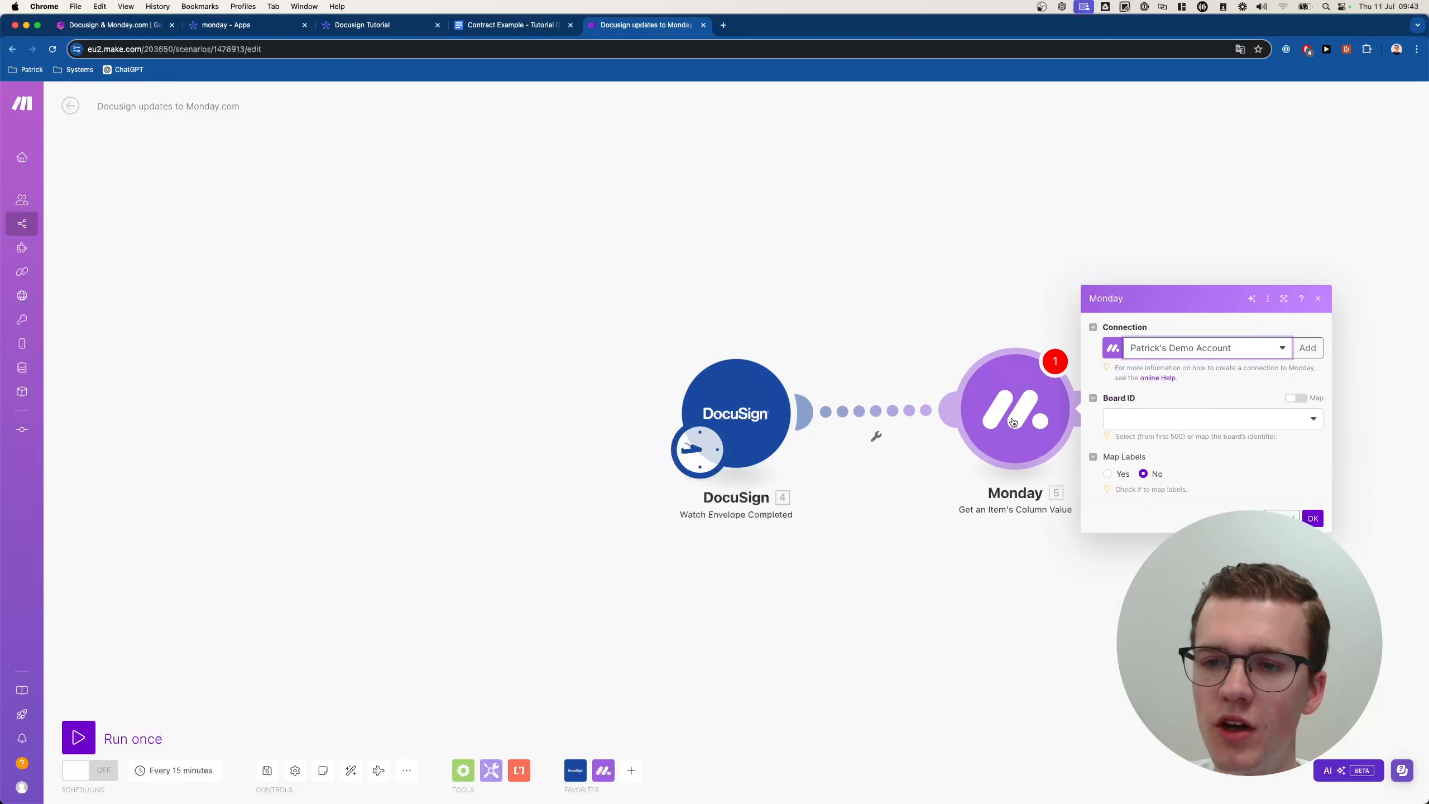
left_click(1045, 419)
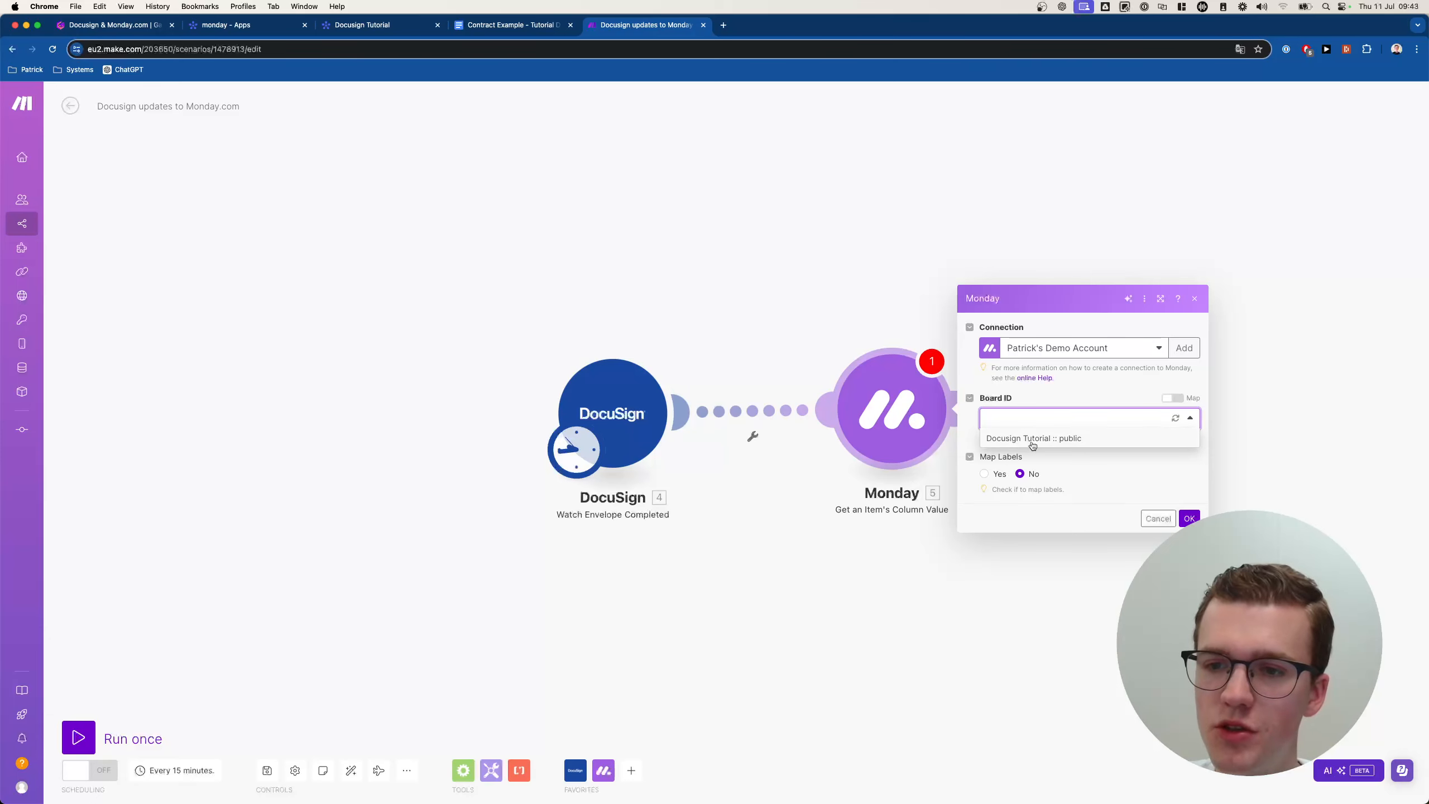
left_click(1032, 445)
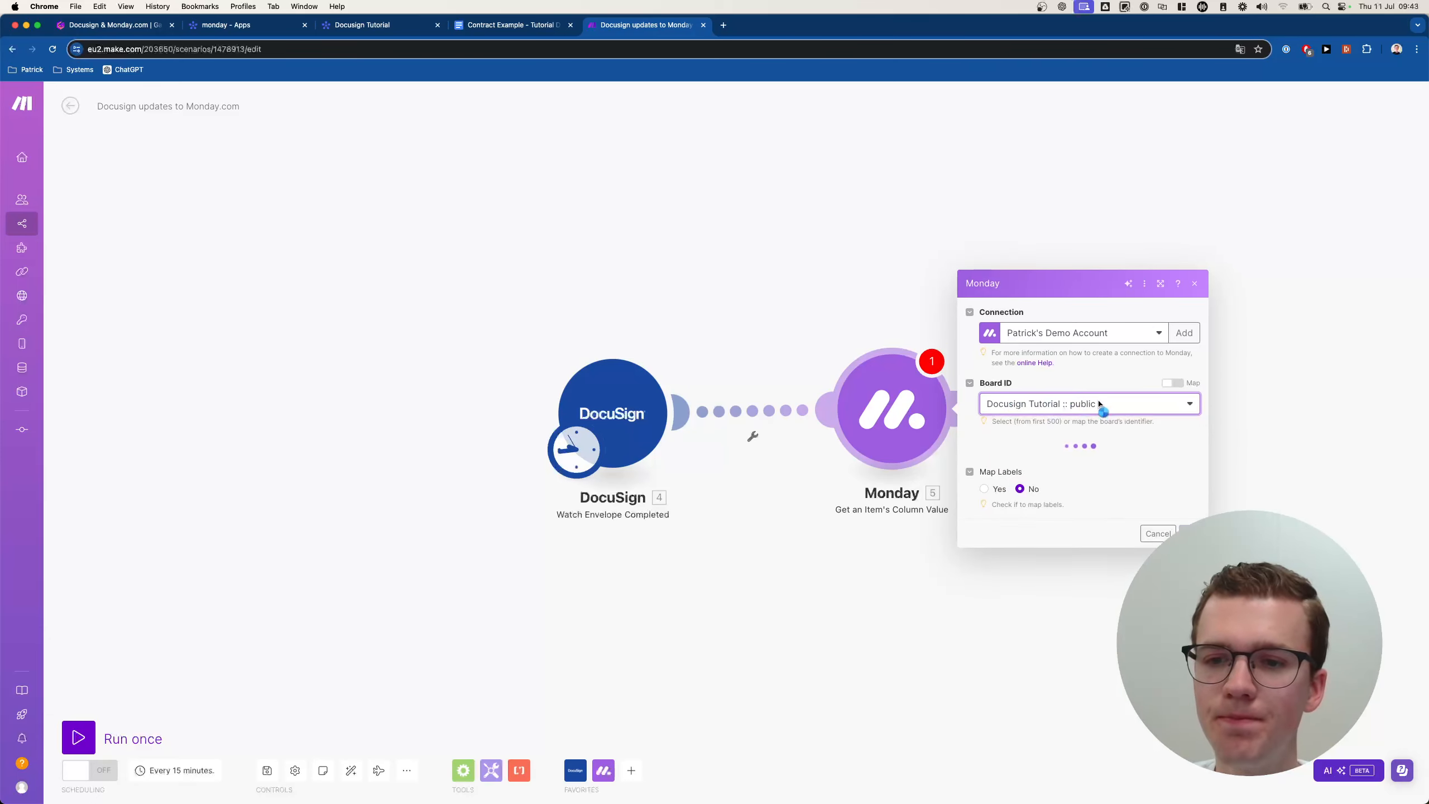
left_click(1052, 423)
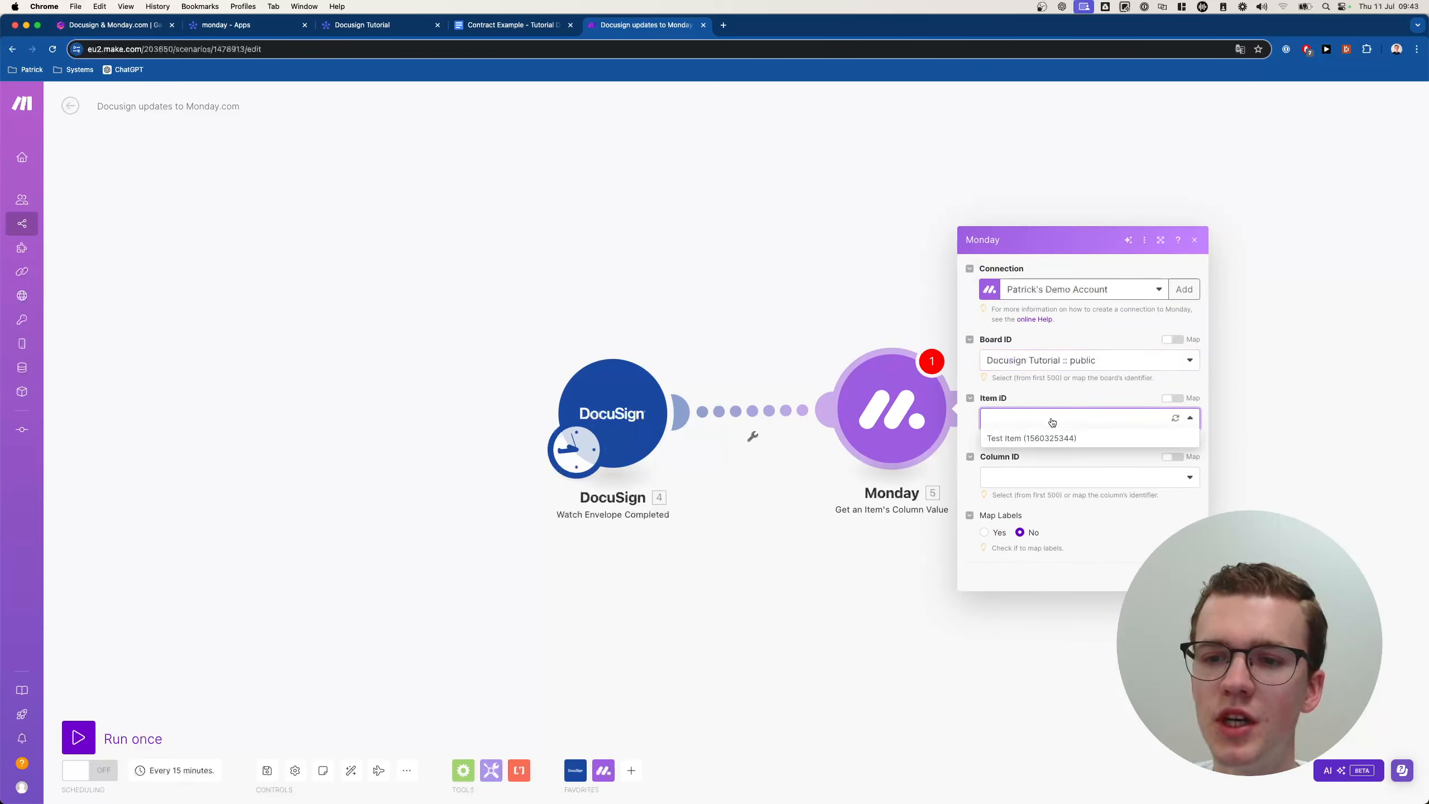
left_click(1056, 404)
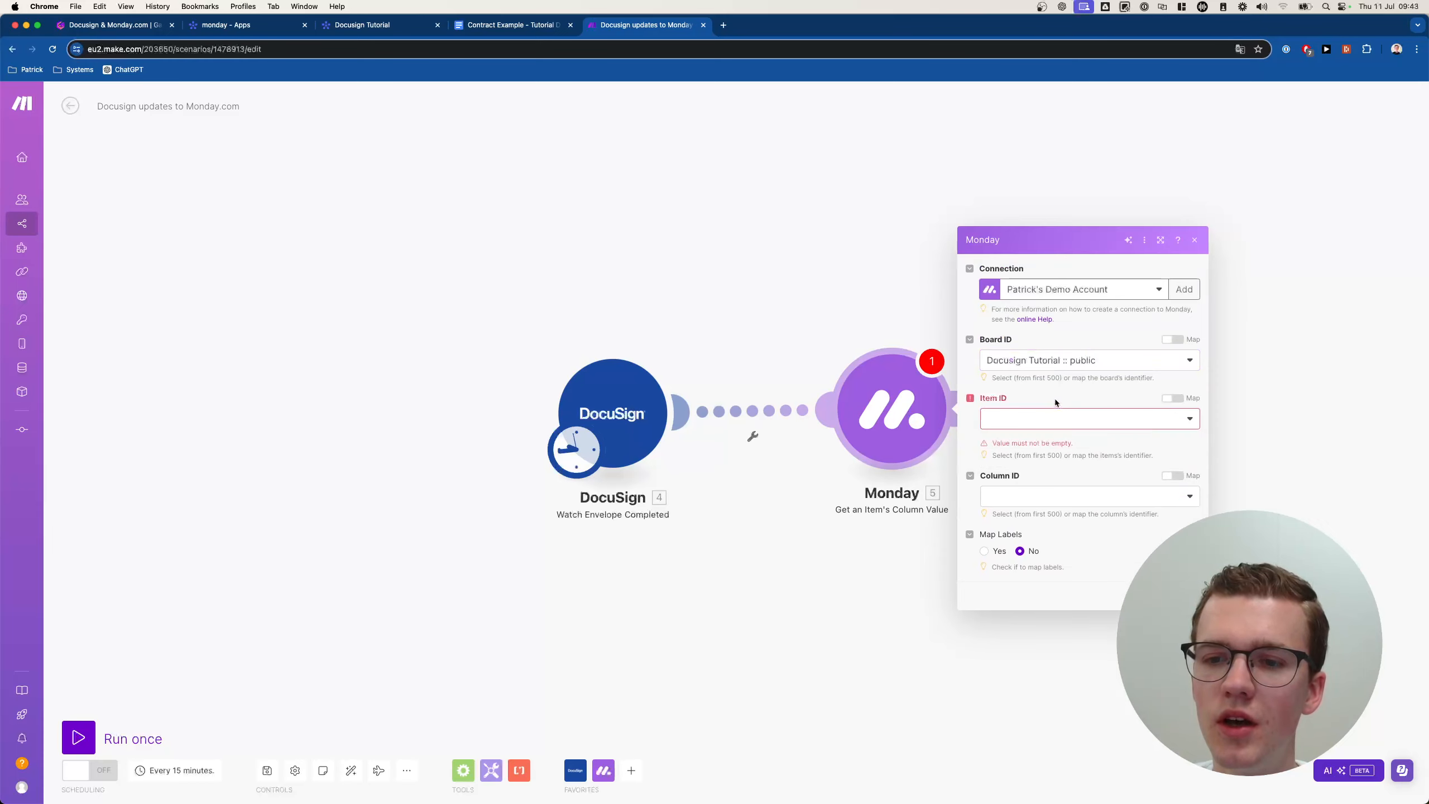
left_click(1027, 501)
Delete the Get an Item's Column Value module and an unwanted extra Monday module.
left_click(1048, 477)
right_click(899, 406)
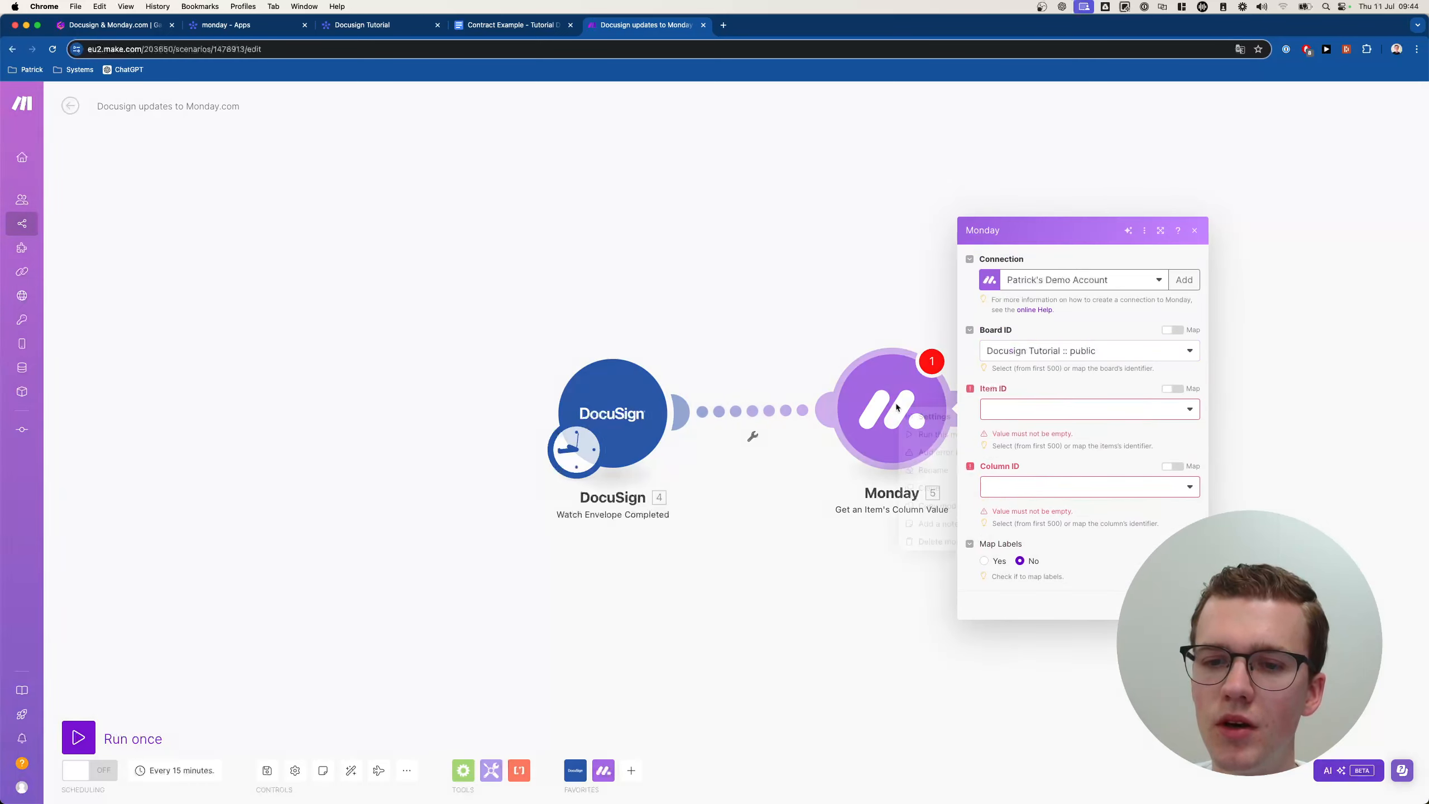
left_click(915, 541)
left_click(911, 420)
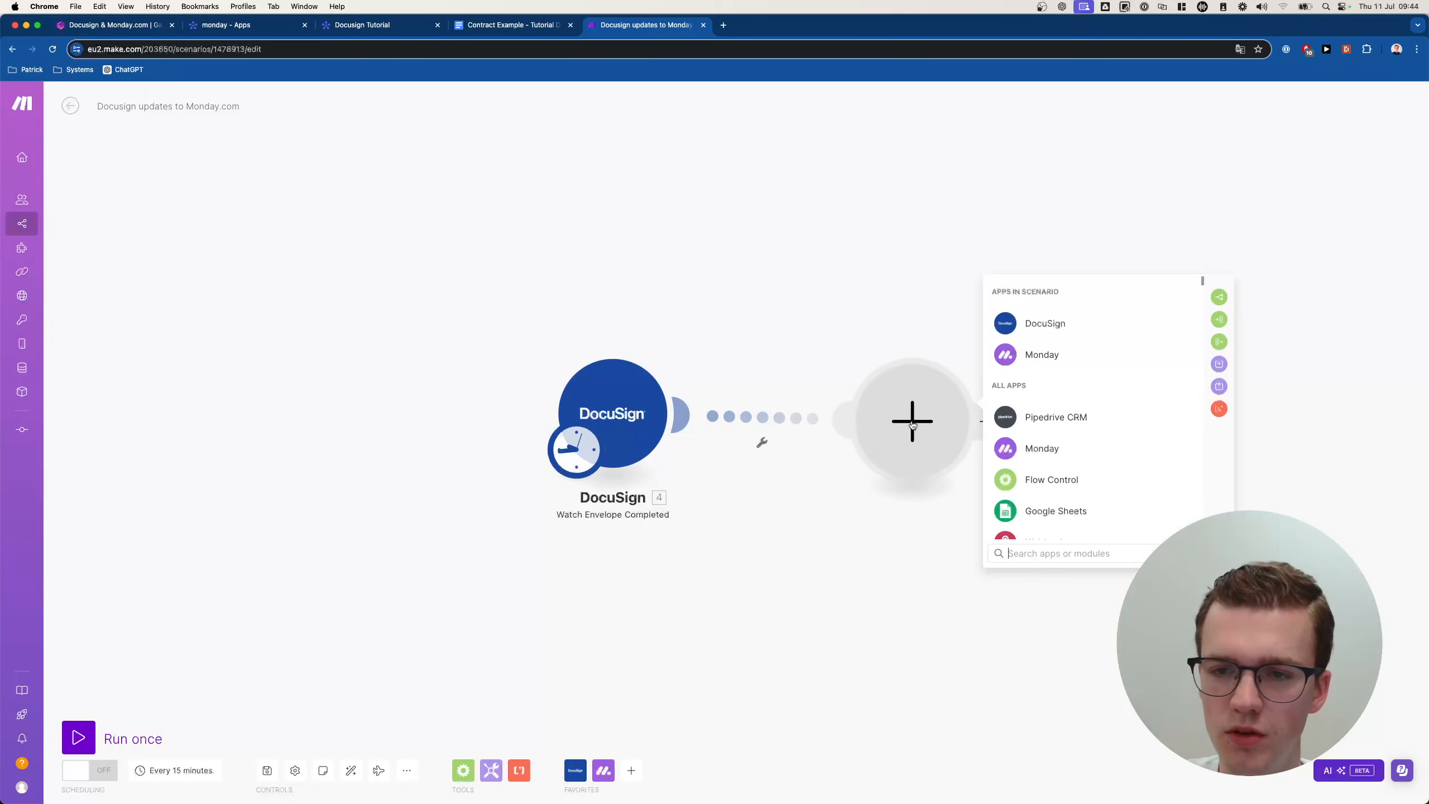
type("monda")
left_click(1008, 417)
left_click(1014, 418)
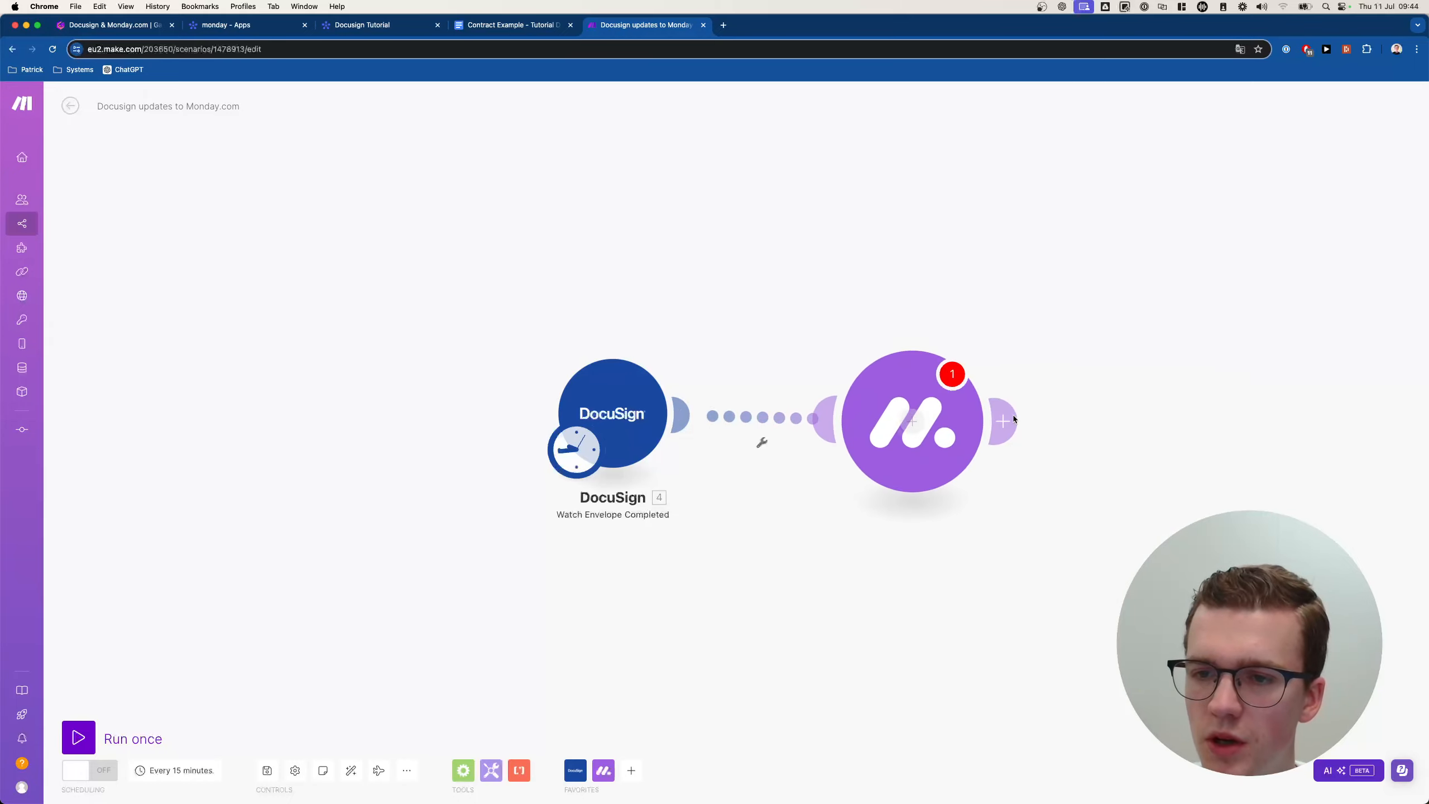
right_click(947, 429)
left_click(974, 565)
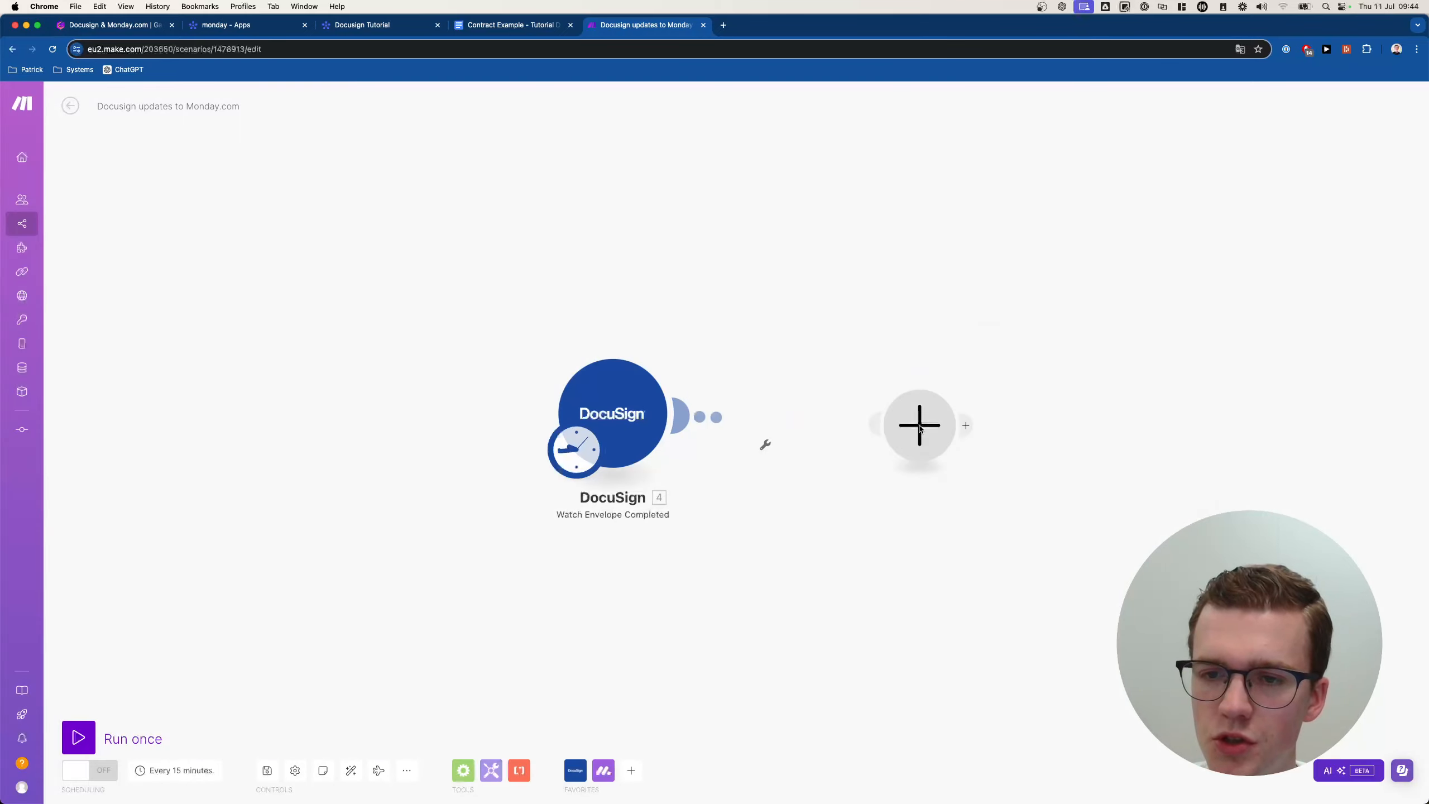
Add a Monday Search Items in the Board by Column Values module after DocuSign.
left_click(926, 431)
type("monday")
left_click(1026, 418)
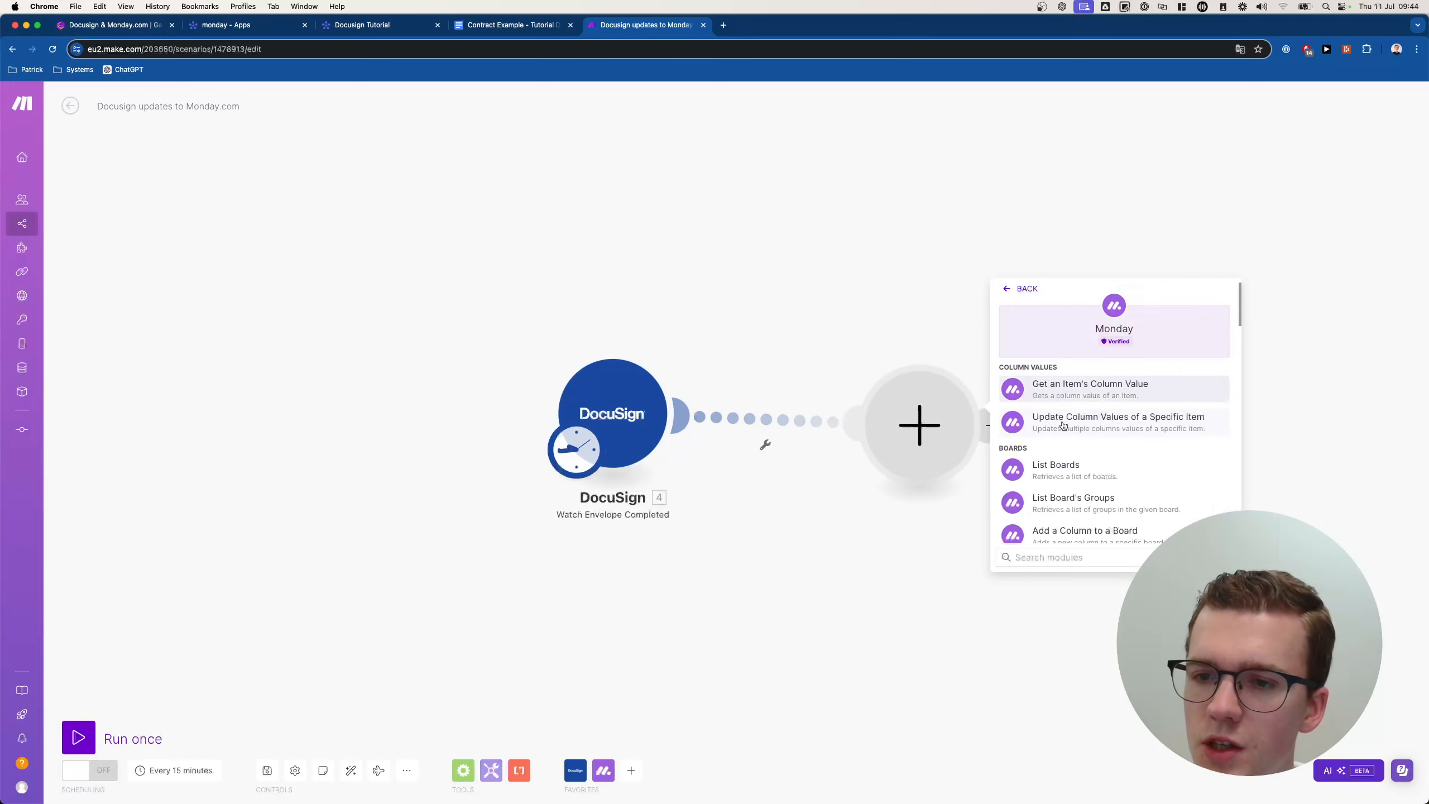
scroll(1099, 427, "down", 2)
scroll(1100, 428, "down", 8)
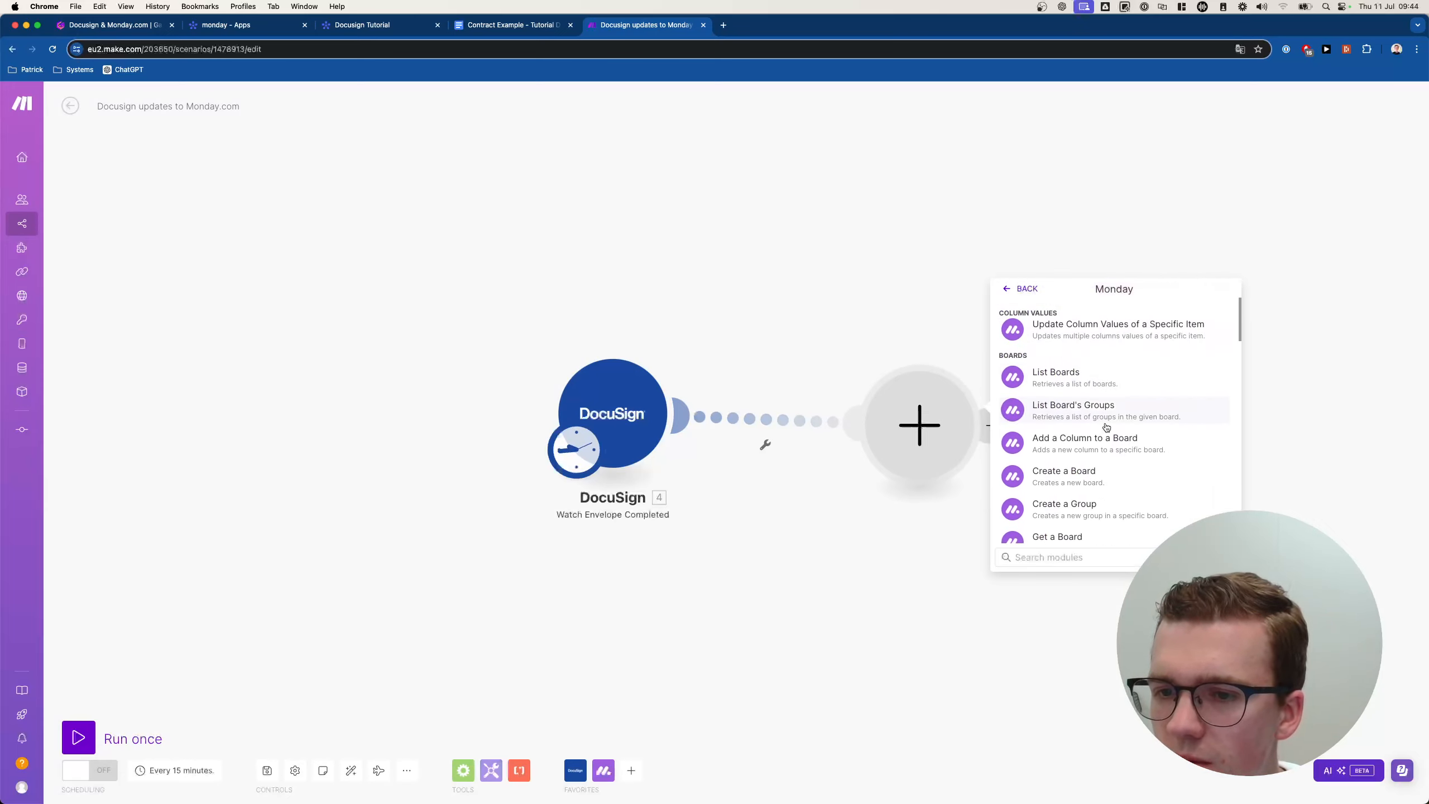
scroll(1105, 426, "down", 4)
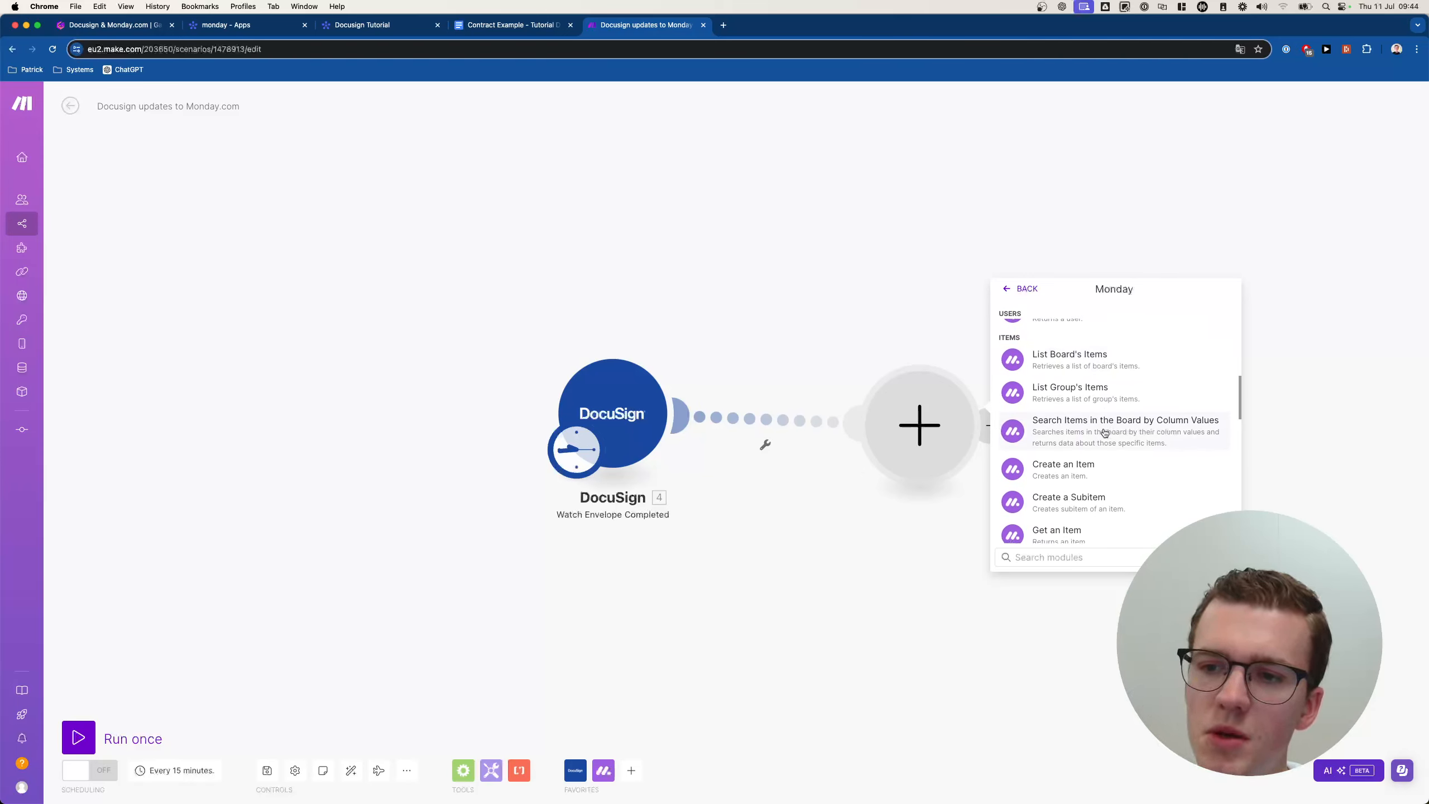
left_click(1110, 432)
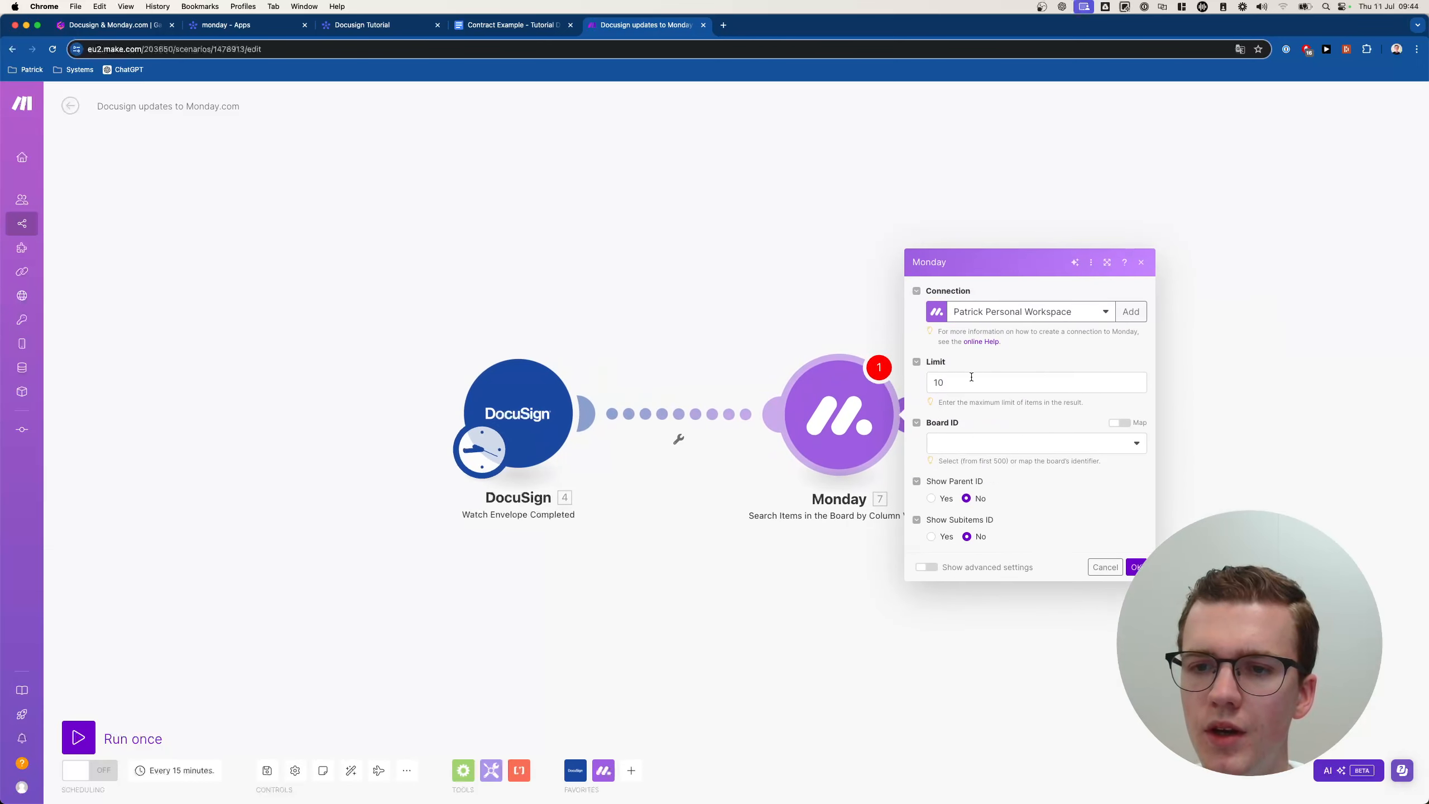
Set the search limit to 1, using the demo account connection and Docusign Tutorial board.
left_click(971, 382)
key("BackSpace")
left_click(991, 423)
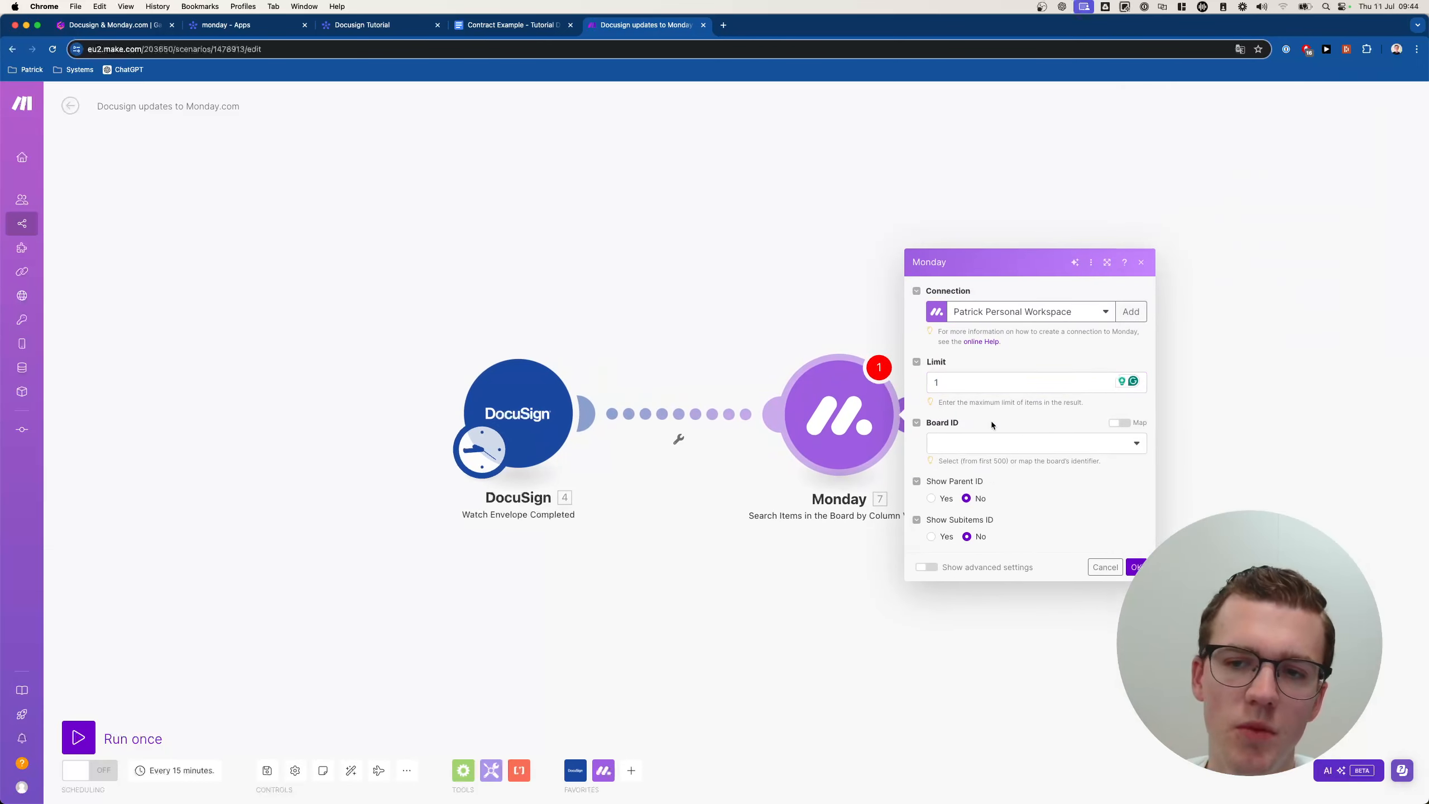
left_click(1069, 444)
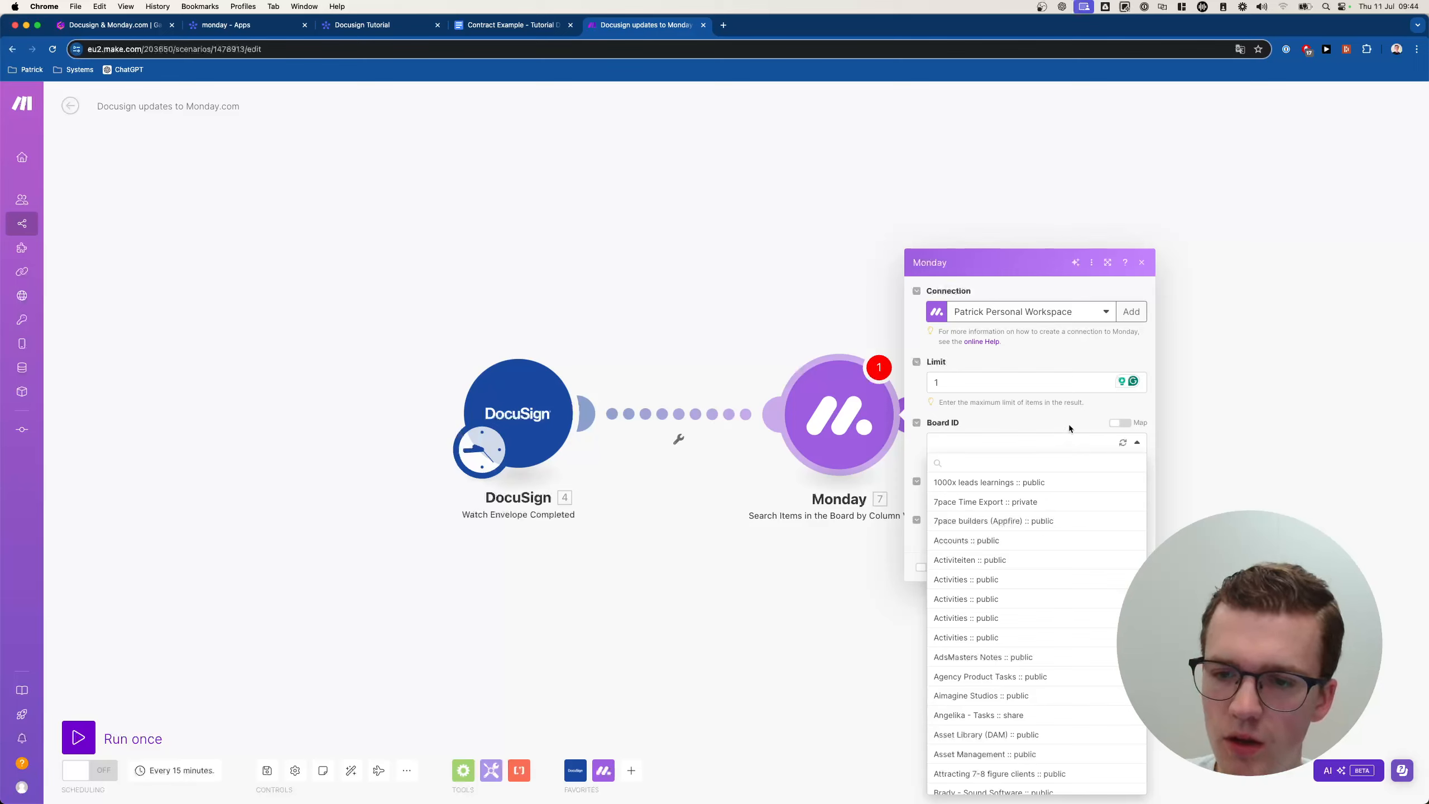
left_click(1069, 425)
left_click(1047, 304)
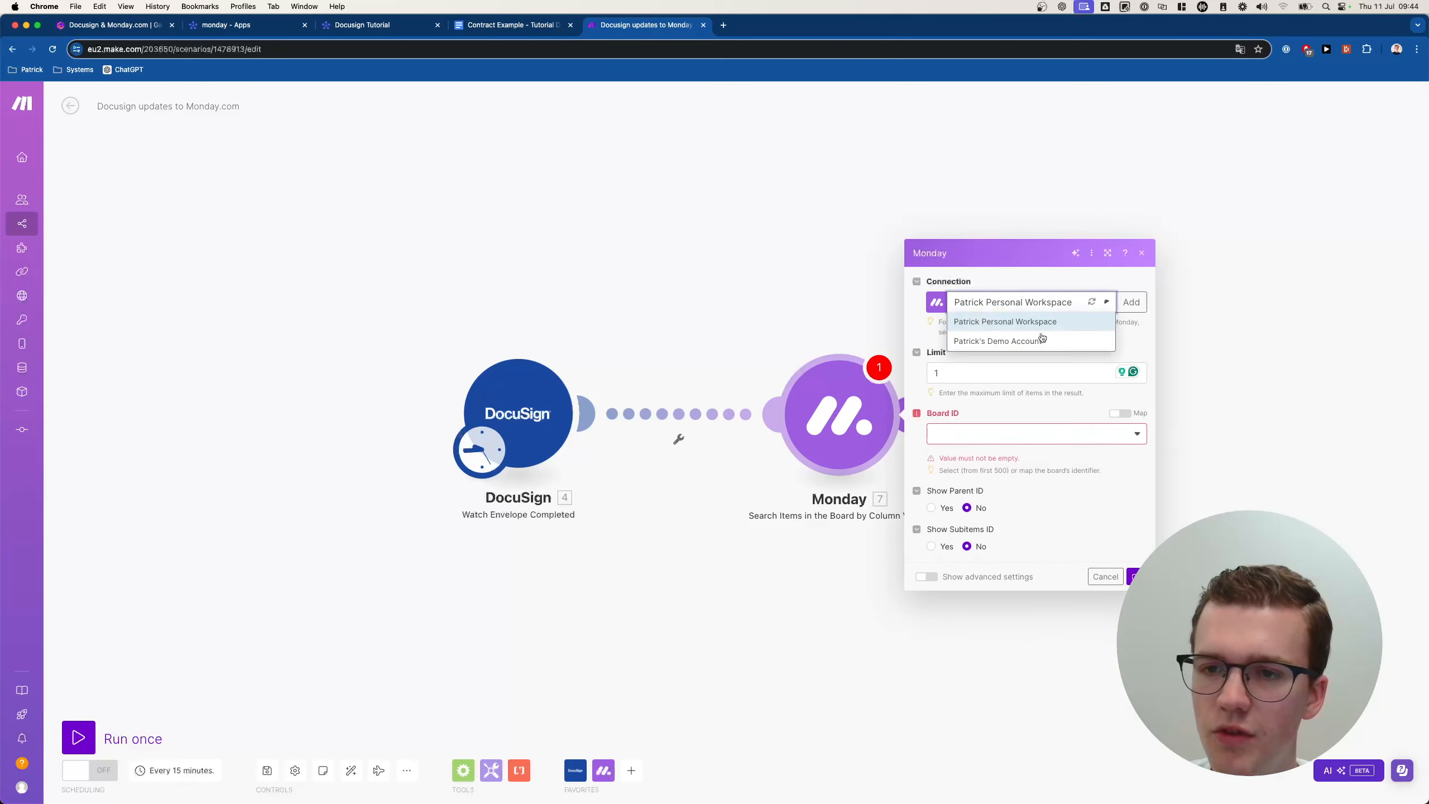
left_click(1026, 342)
left_click(995, 444)
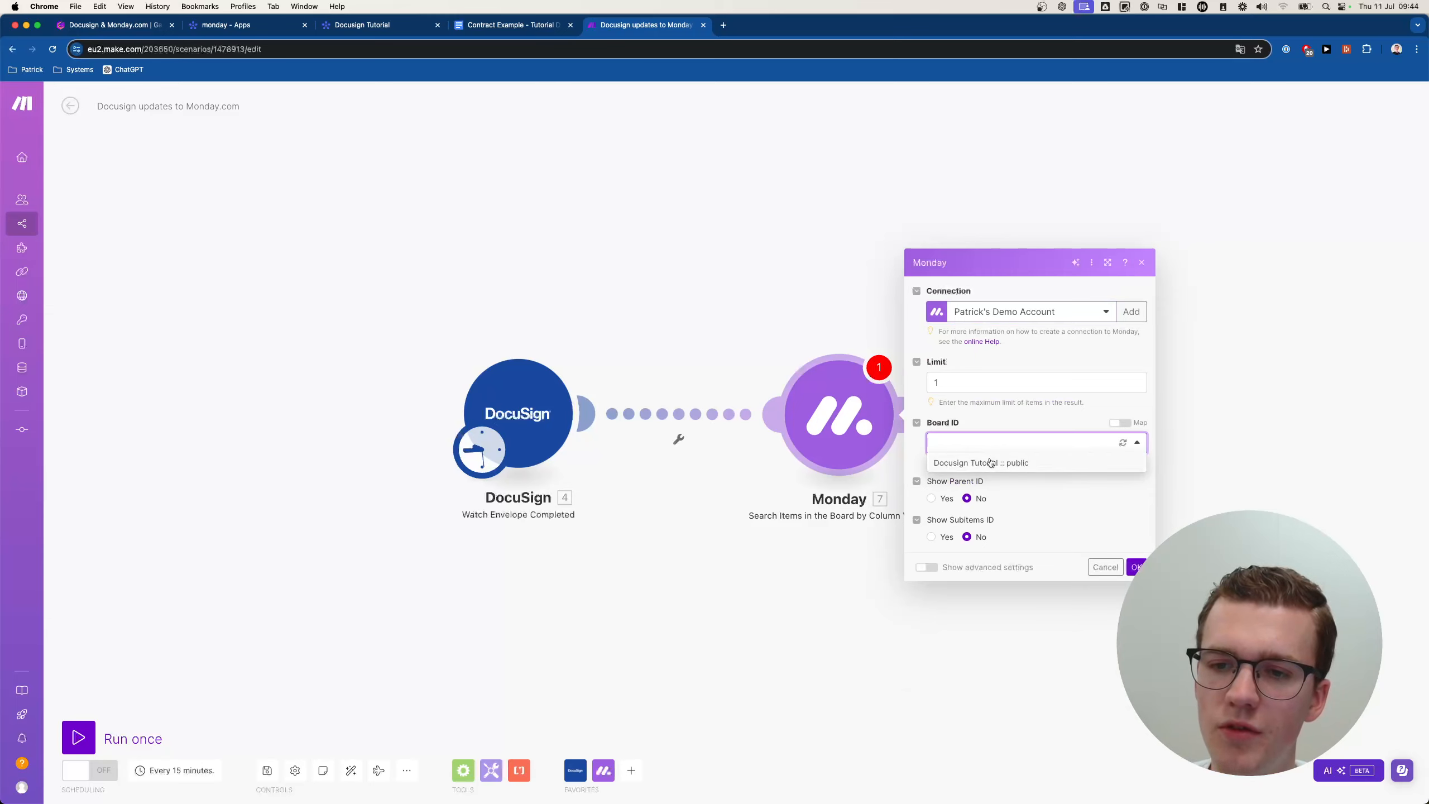
left_click(990, 463)
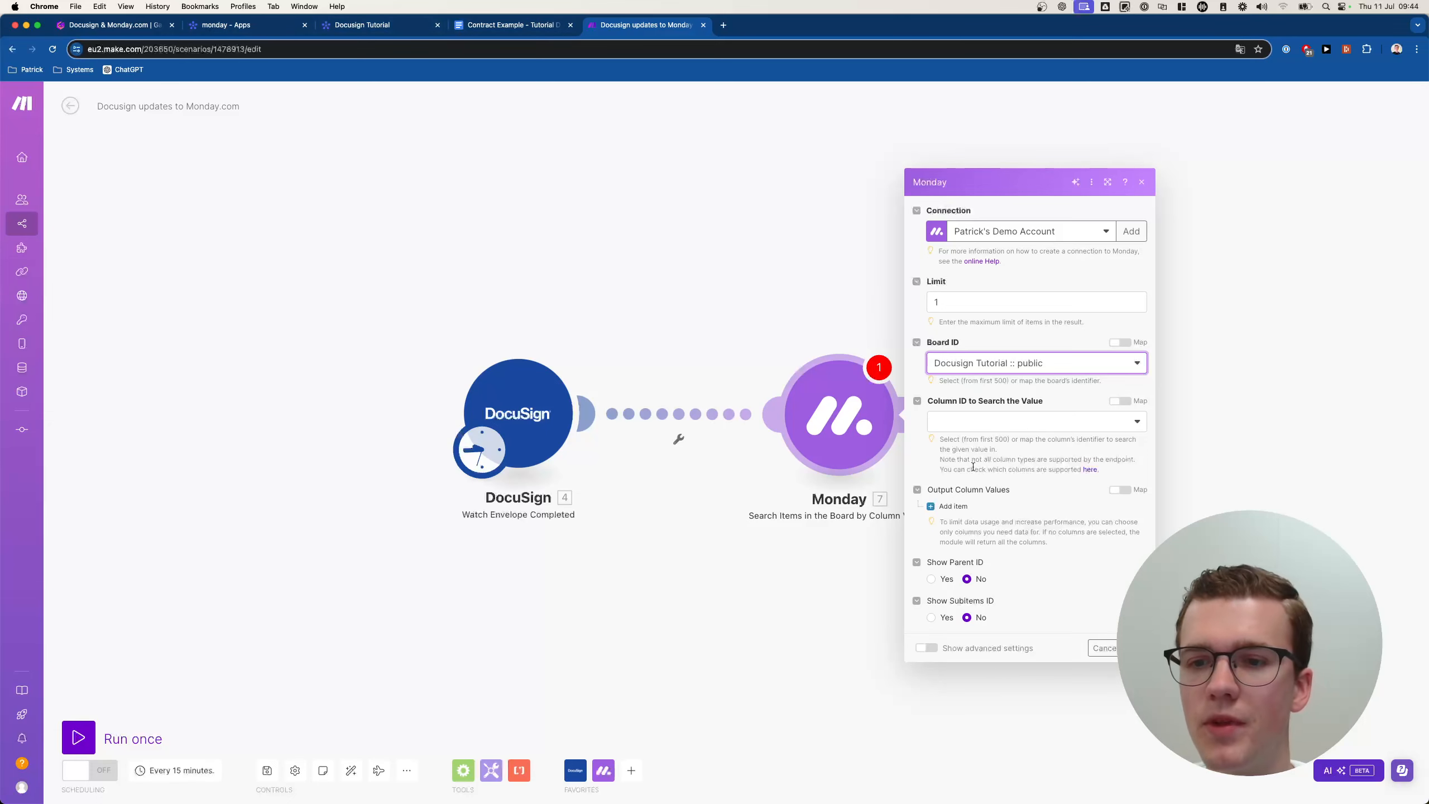
Search by the Envelope ID column using DocuSign's Envelope ID value.
left_click(983, 430)
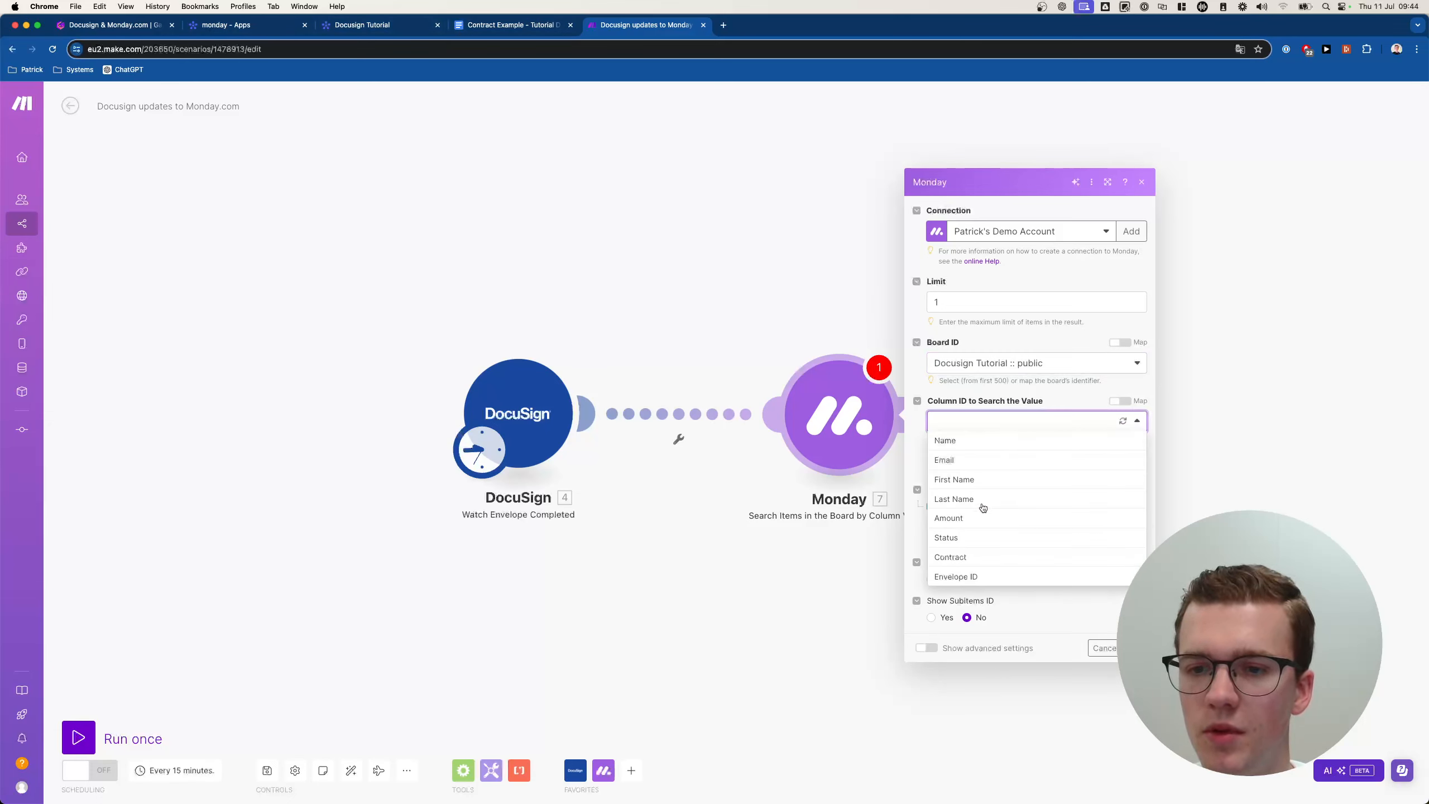
left_click(957, 577)
left_click(1016, 479)
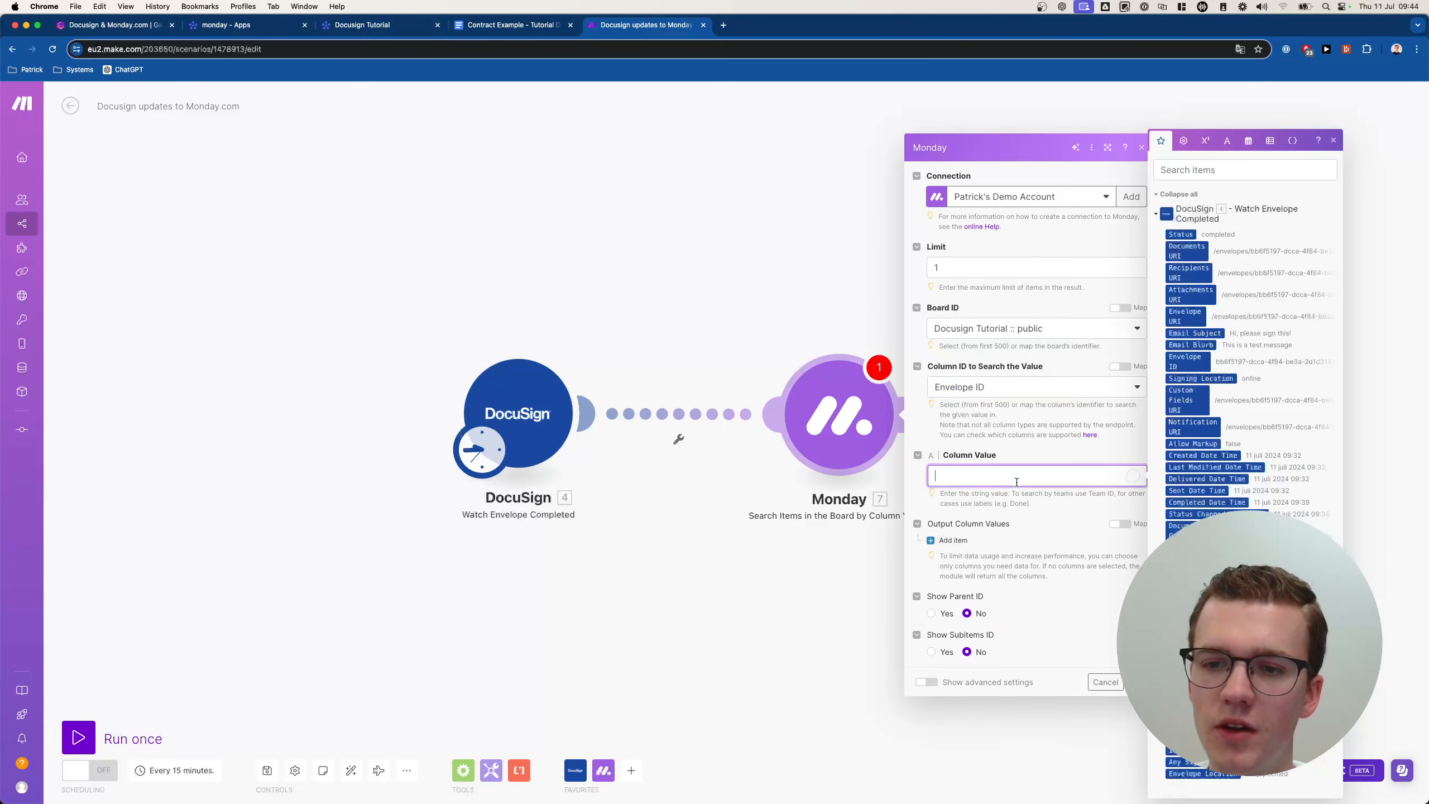
left_click(1174, 361)
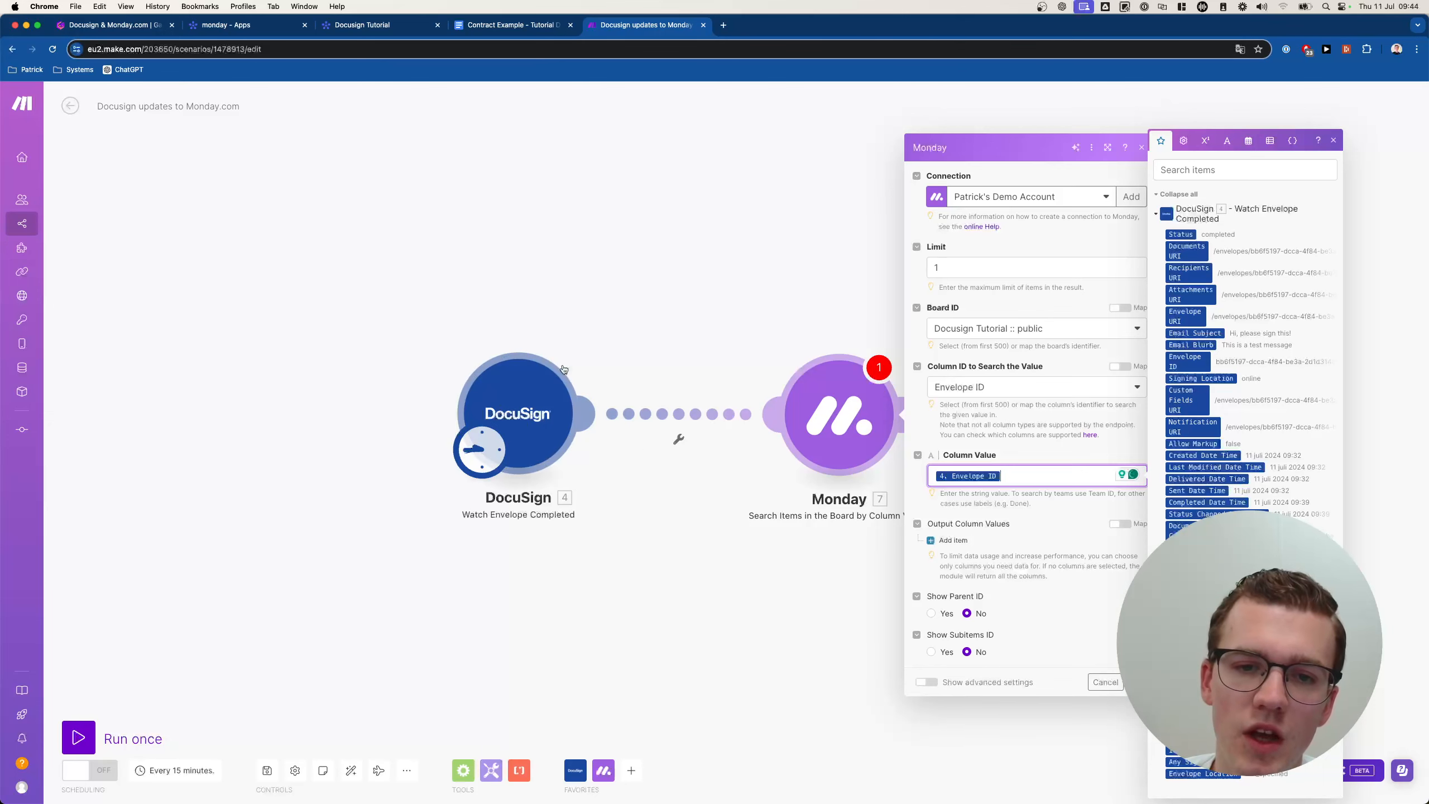
Confirm the Monday search module settings and save the scenario.
left_click(403, 32)
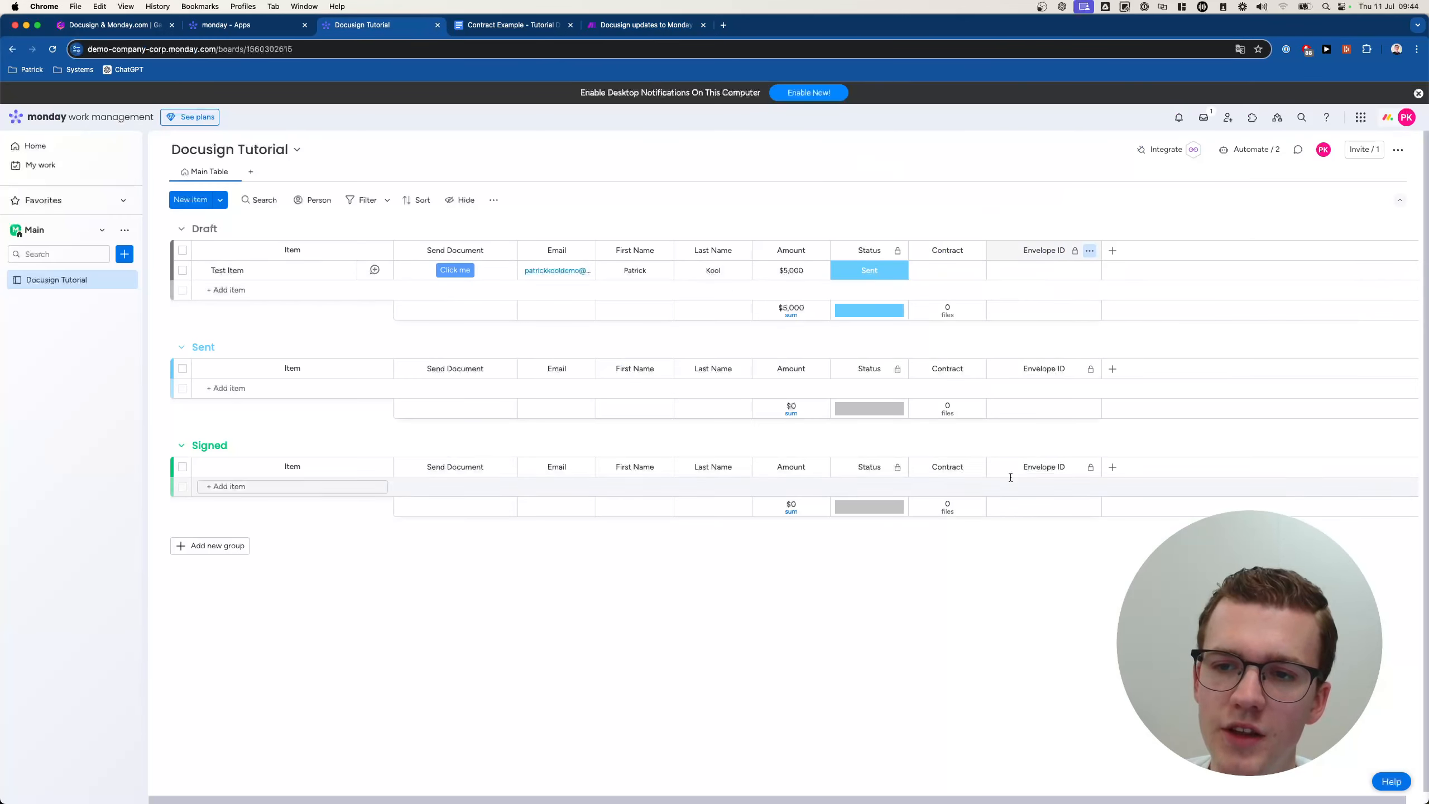
left_click(604, 21)
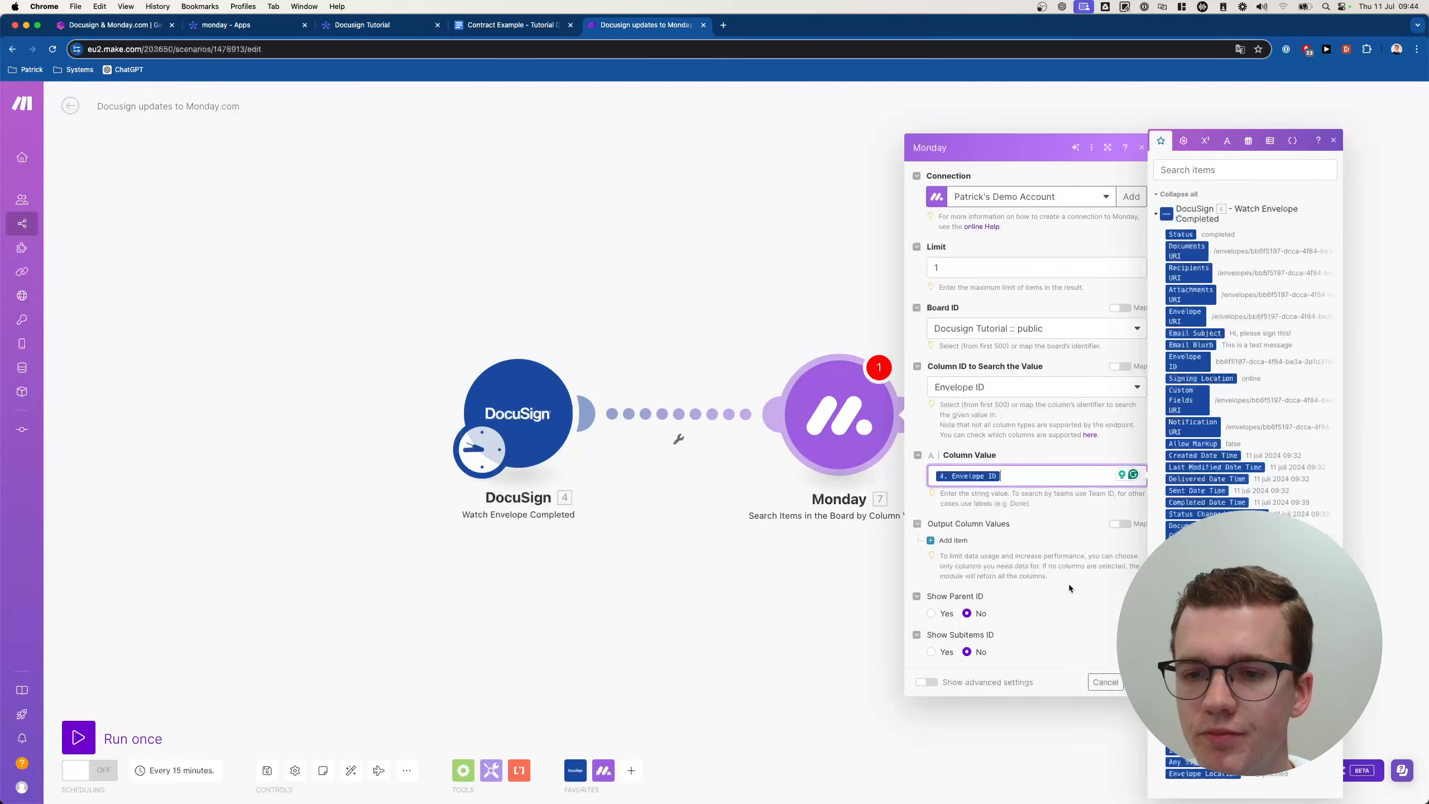
left_click(1010, 551)
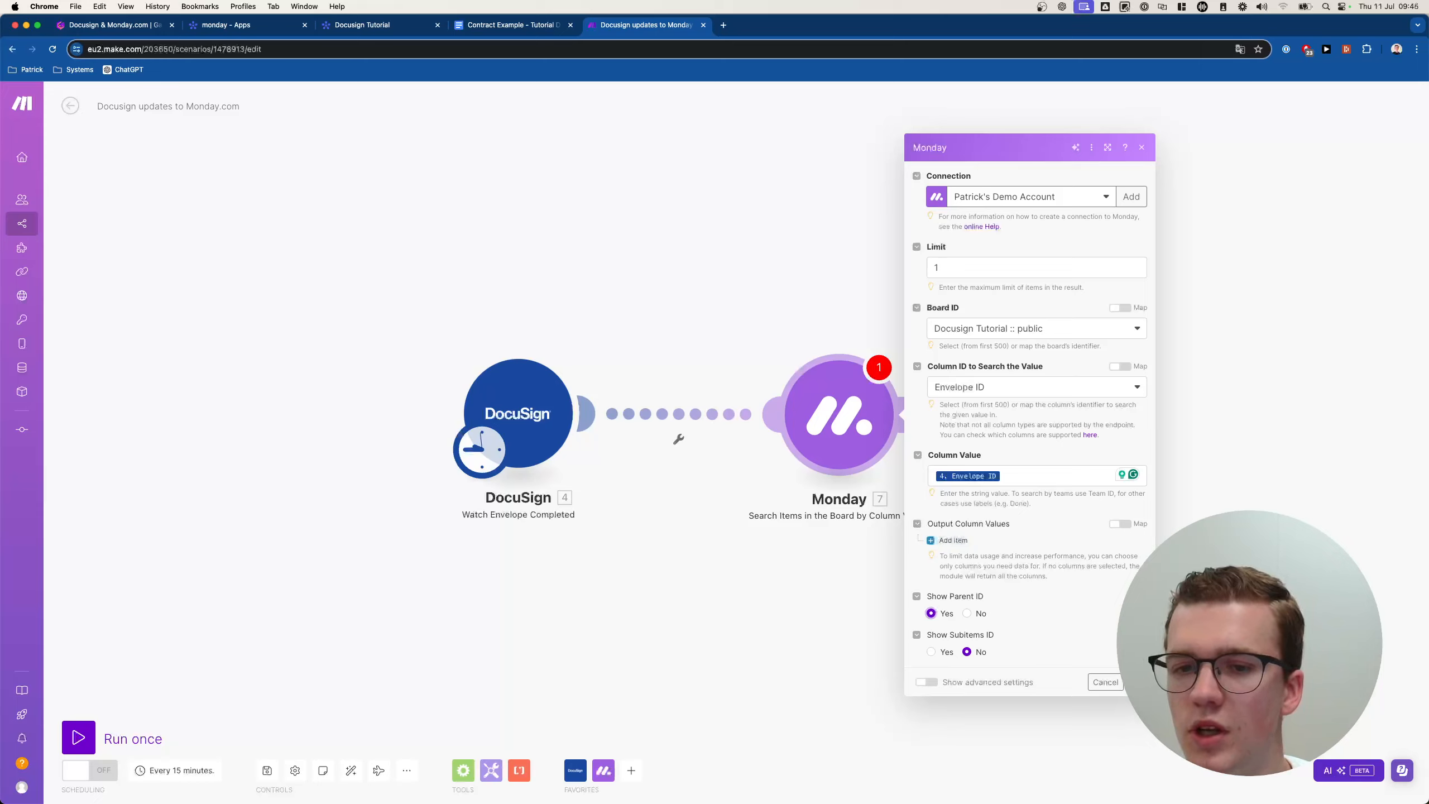
left_click(1135, 682)
left_click_drag(1005, 564, 859, 563)
left_click(267, 769)
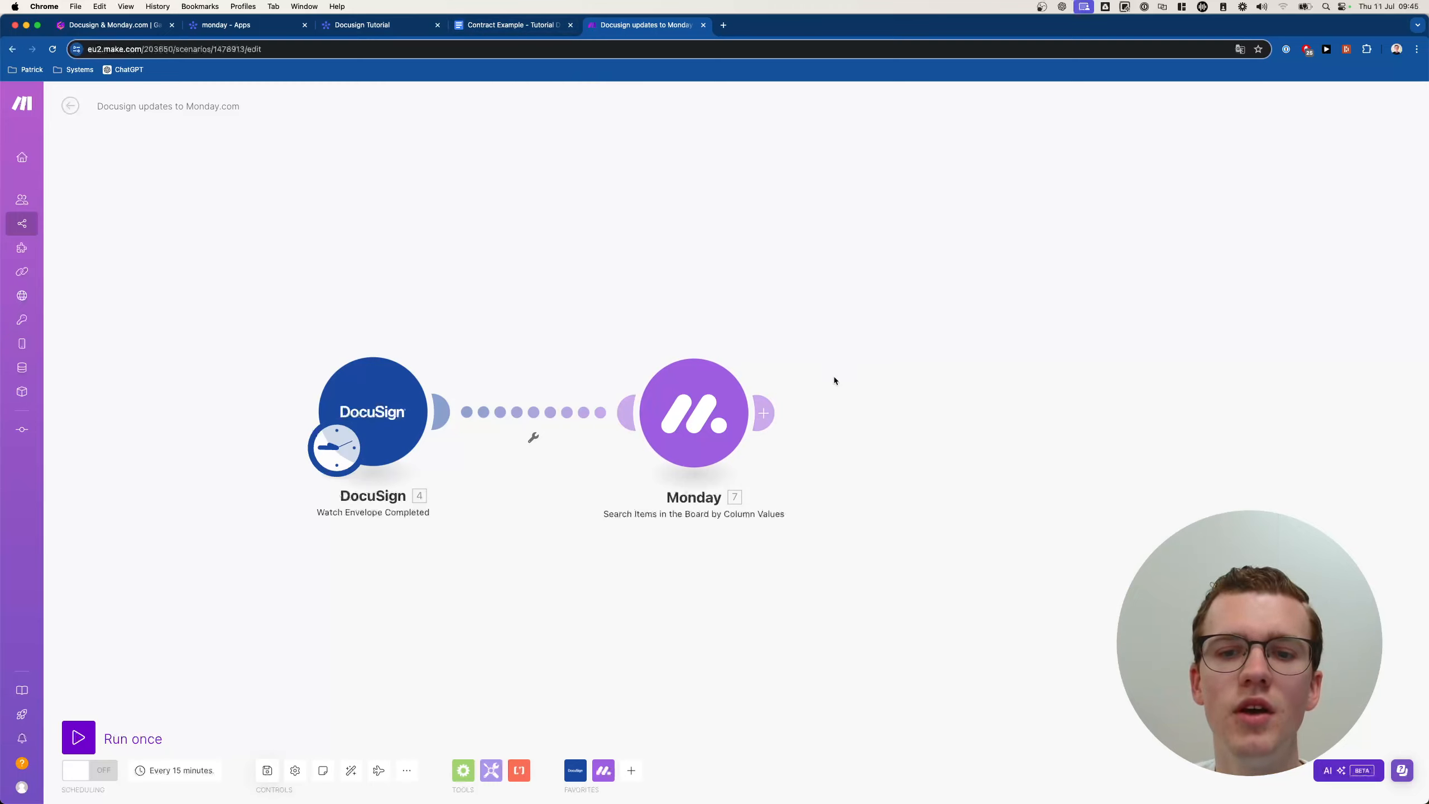
Add a DocuSign Download a Document module after the Monday search, using the DocuSign account.
left_click(945, 418)
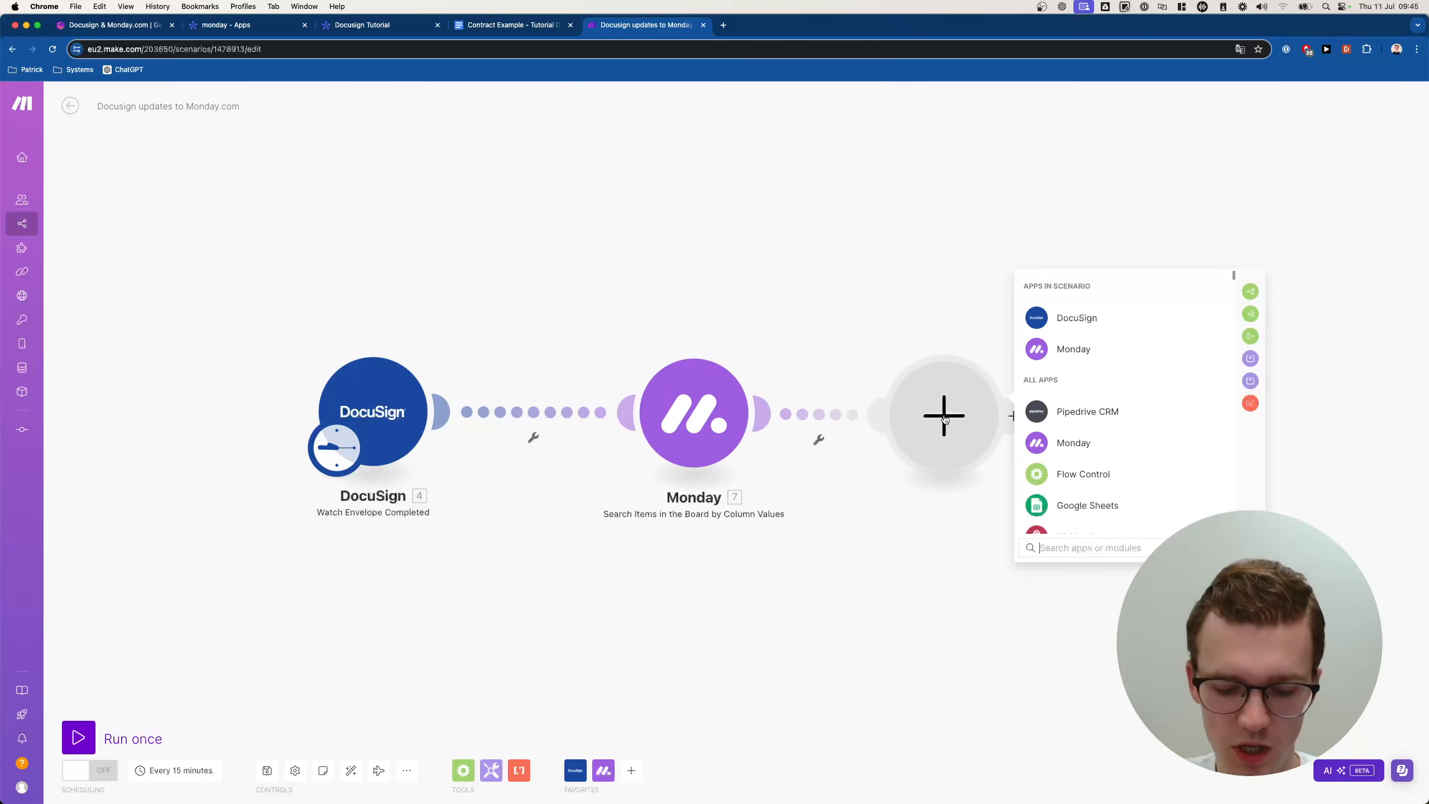
type("docusign")
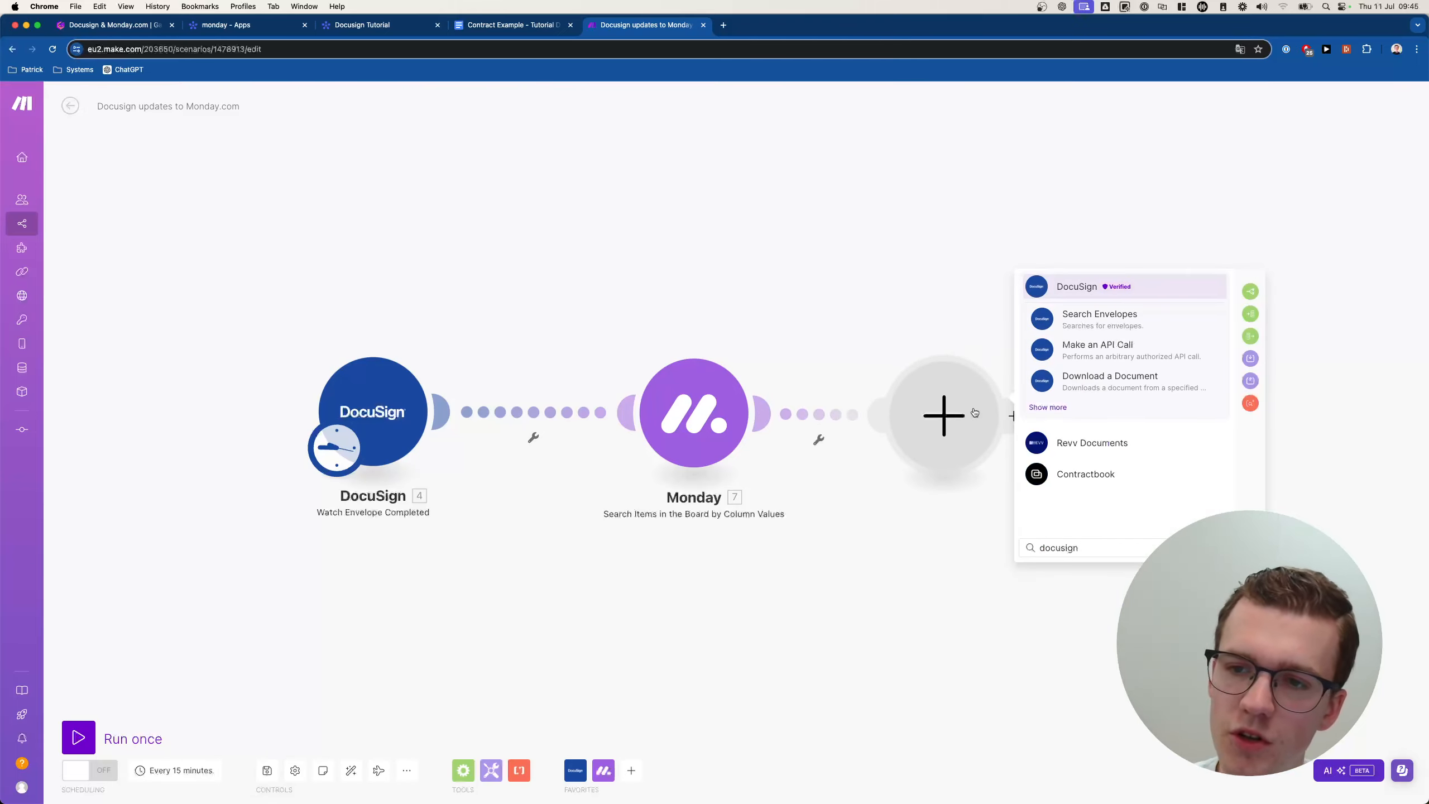
left_click(1048, 408)
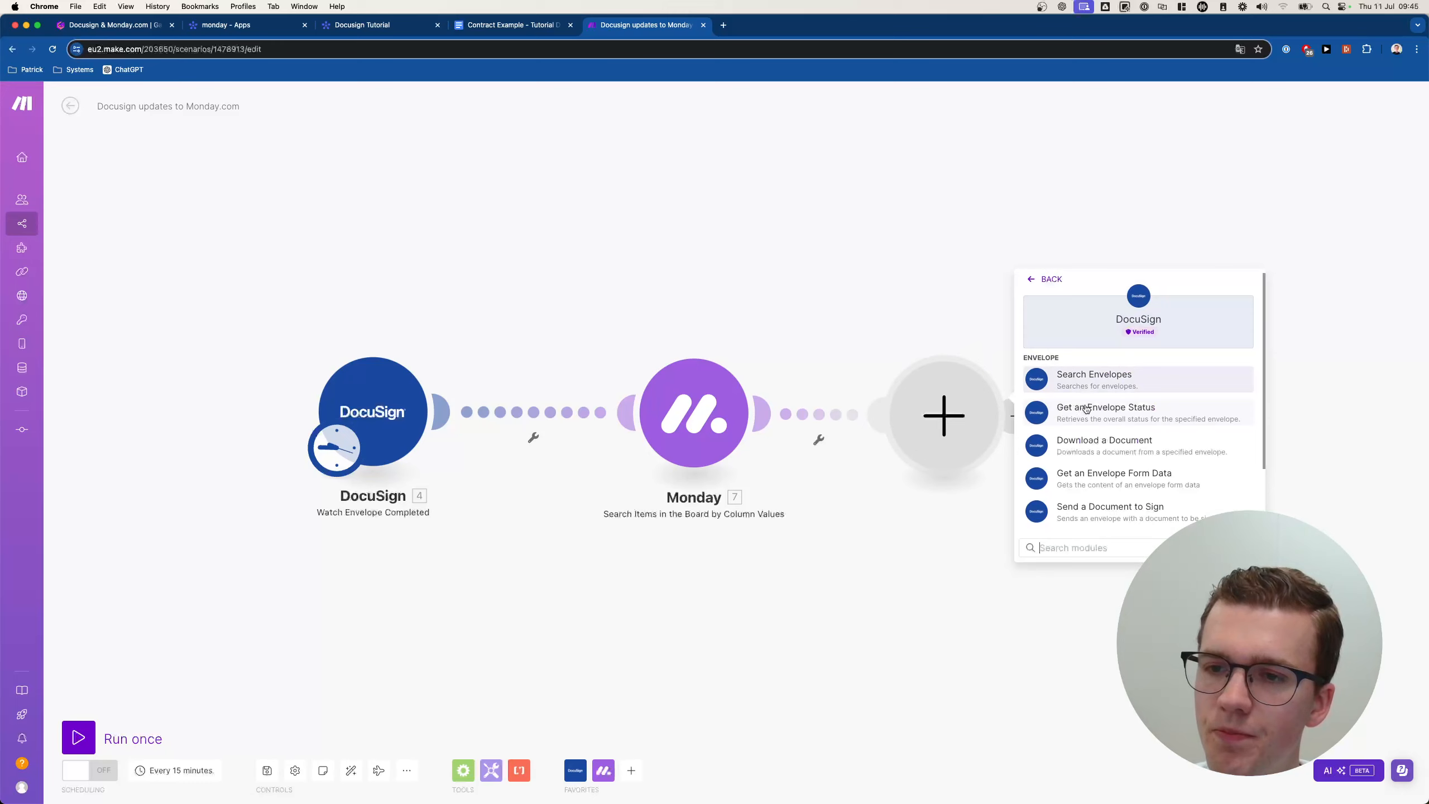
left_click(1108, 444)
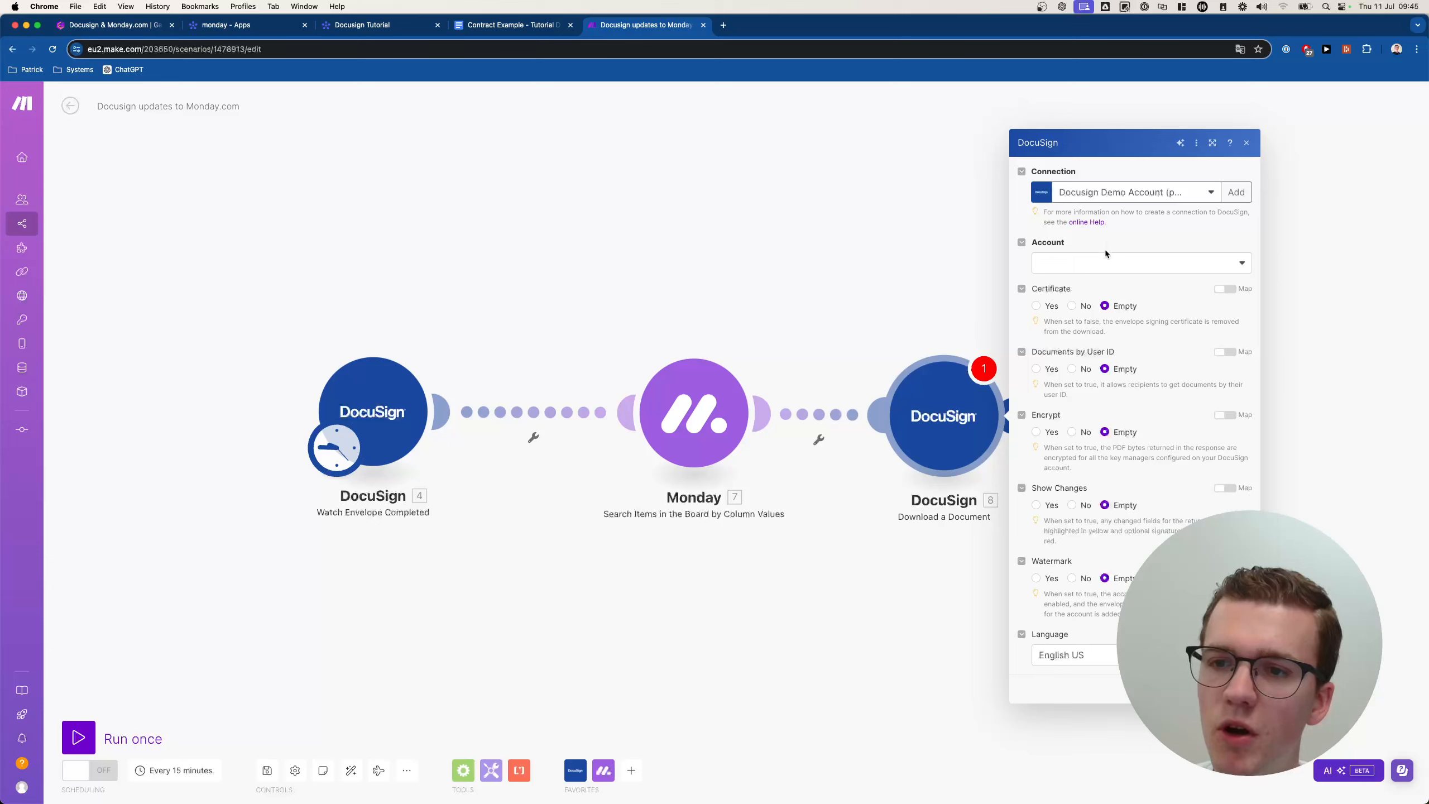
left_click(1104, 263)
left_click(1092, 284)
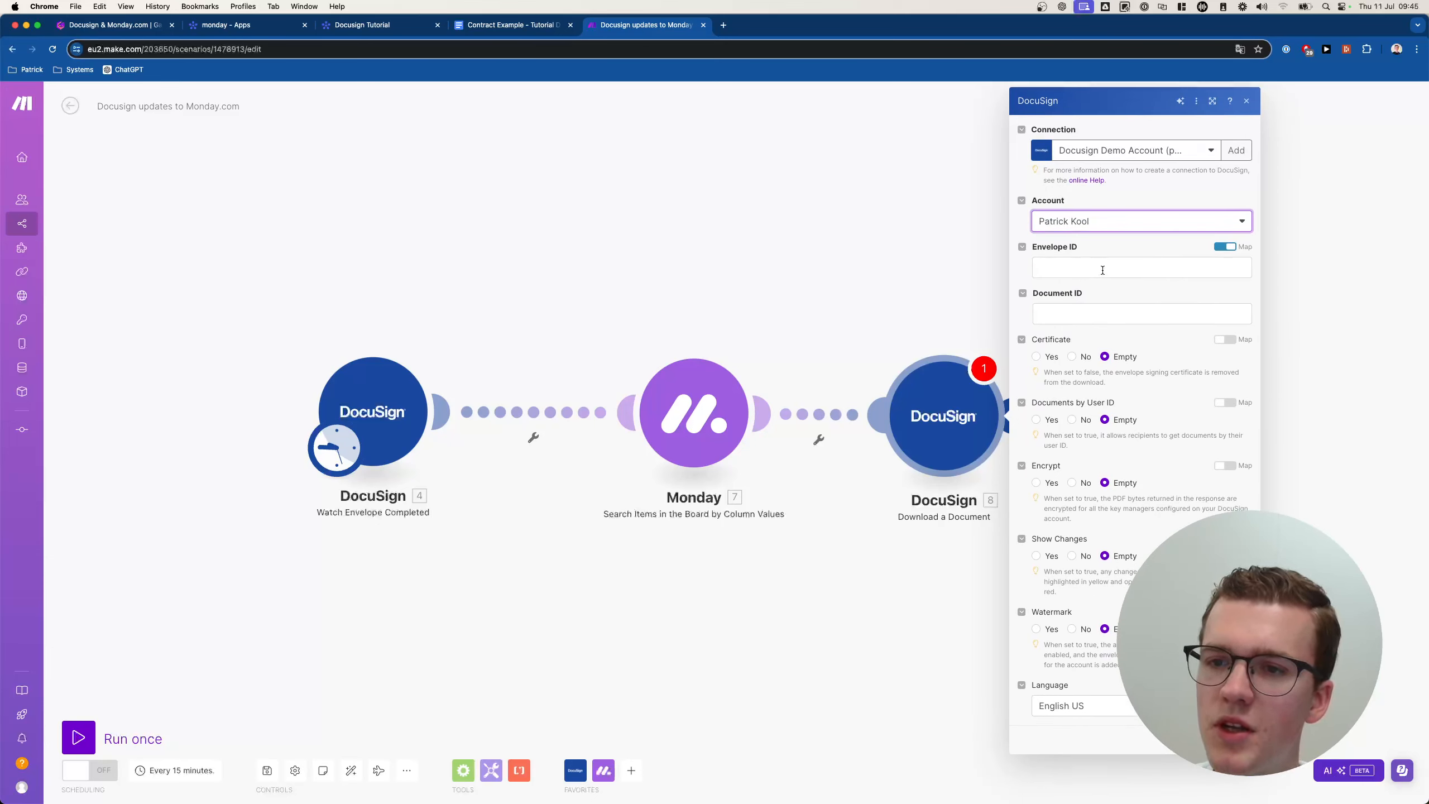
Map the trigger's Envelope ID into Envelope ID and the Monday item ID into Document ID.
left_click(1103, 270)
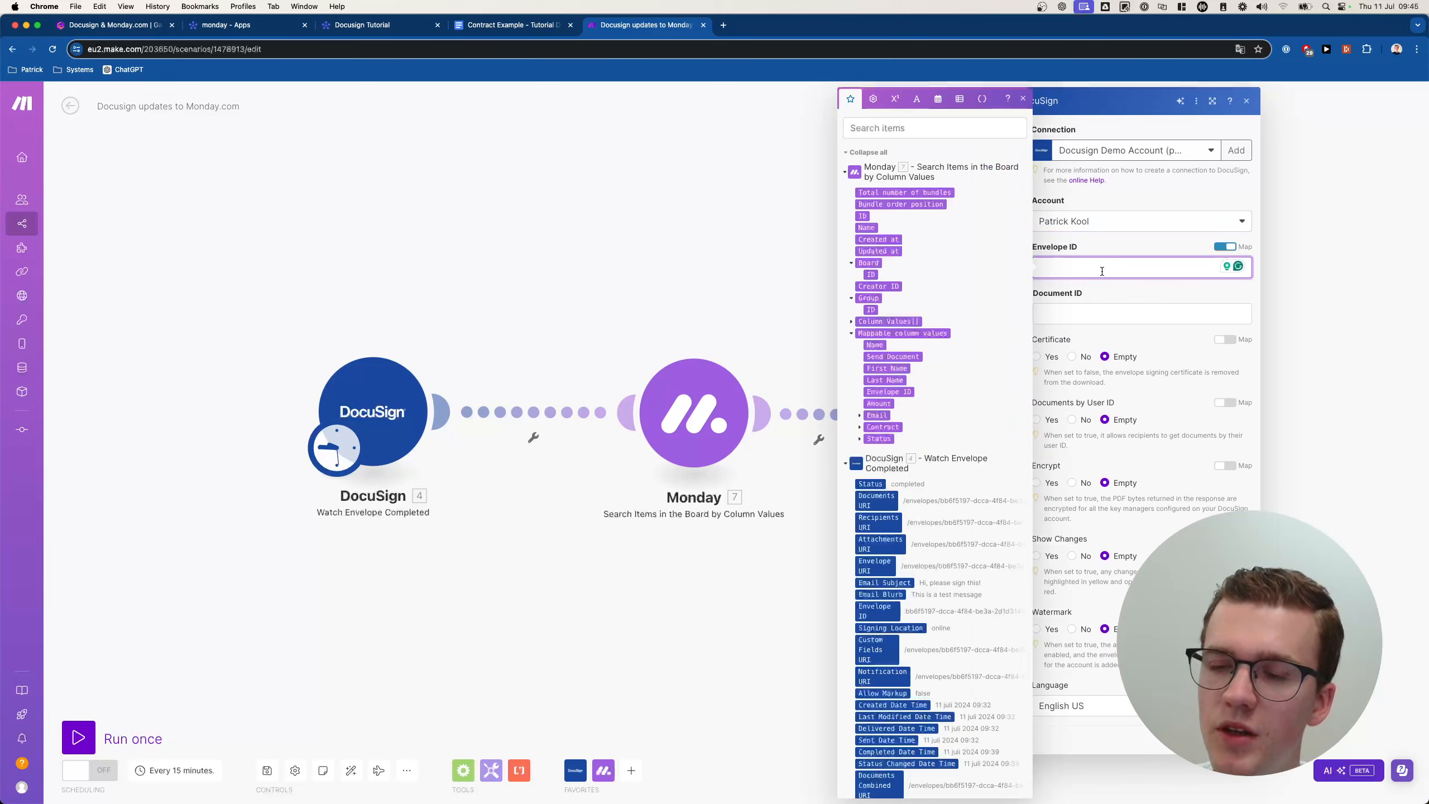
left_click(873, 611)
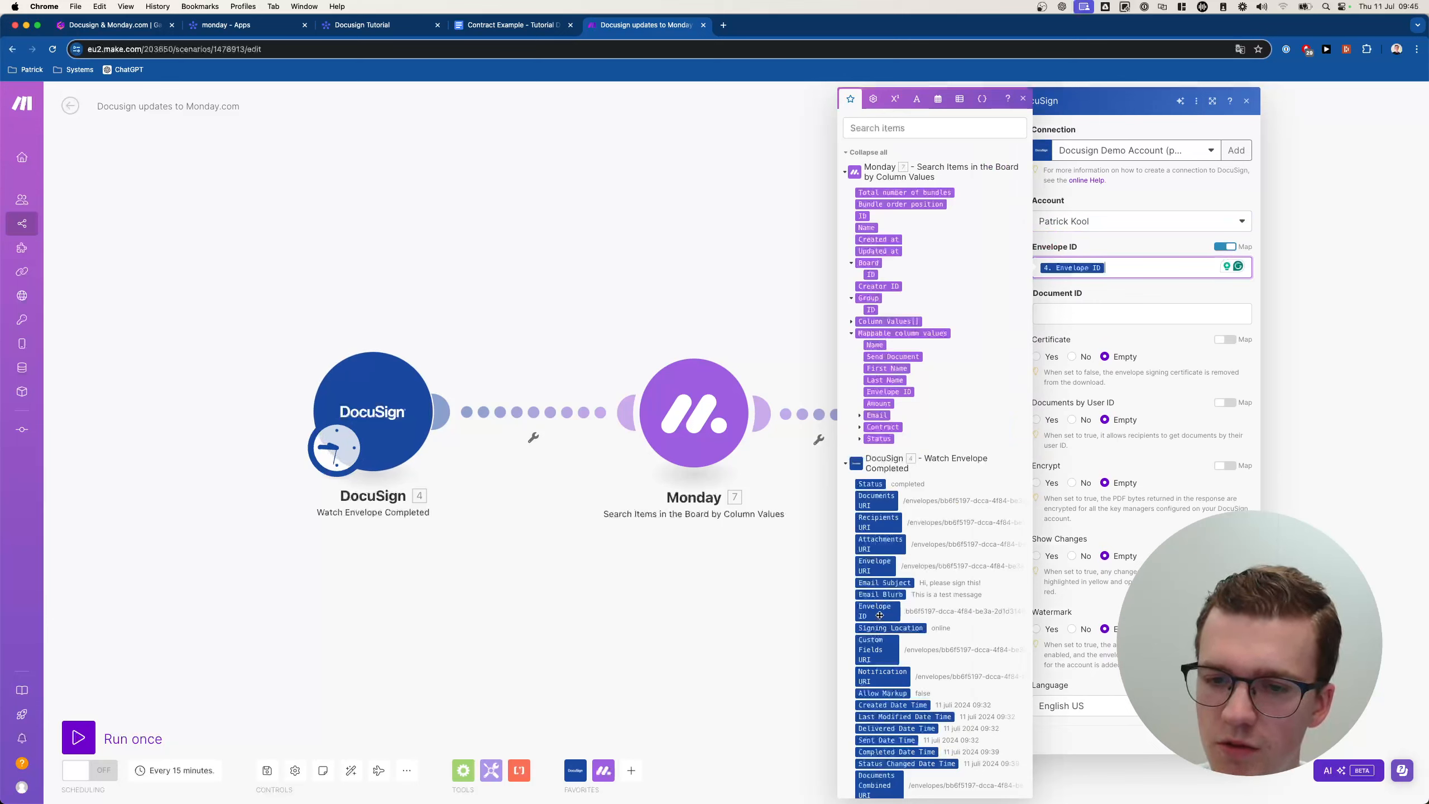
left_click(1102, 308)
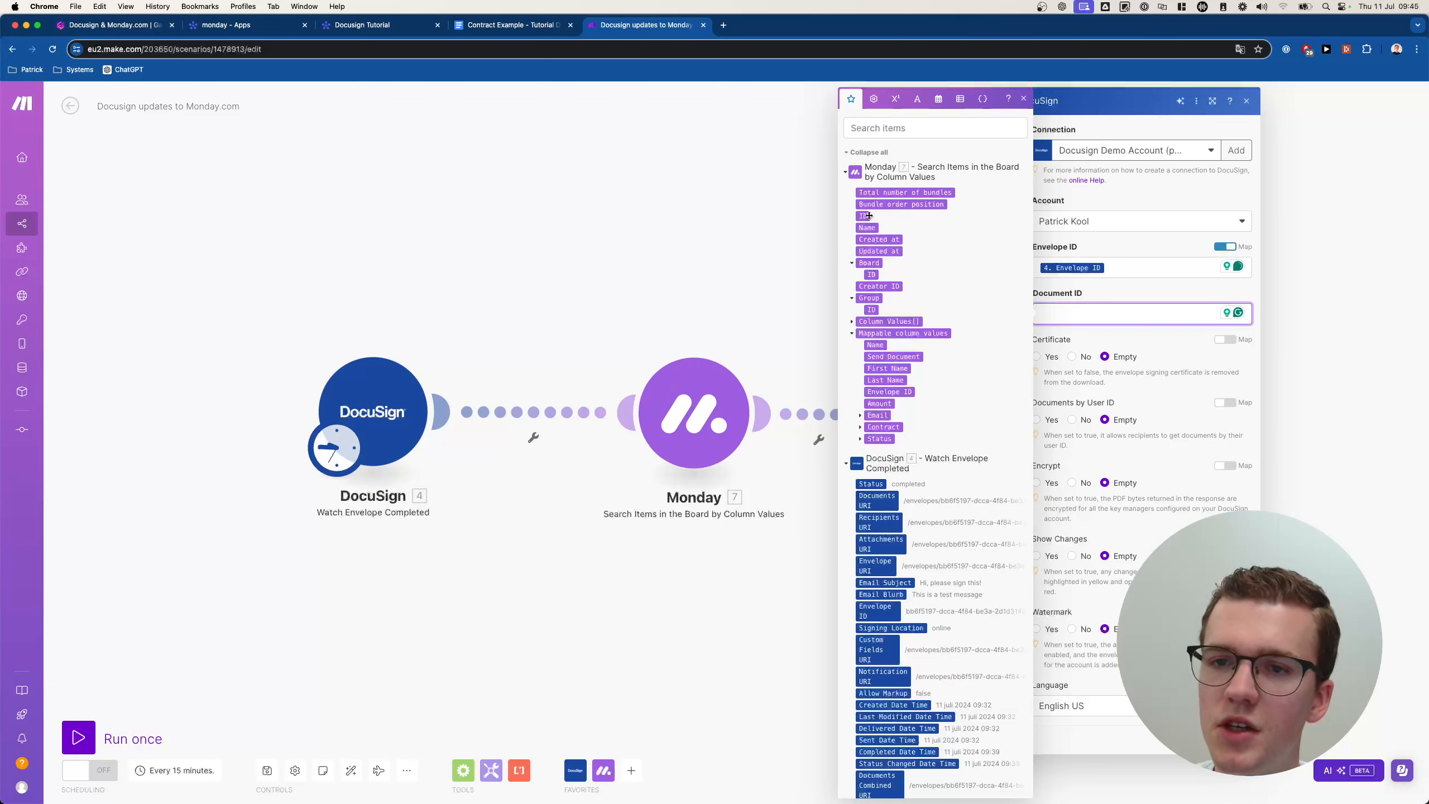
left_click(870, 215)
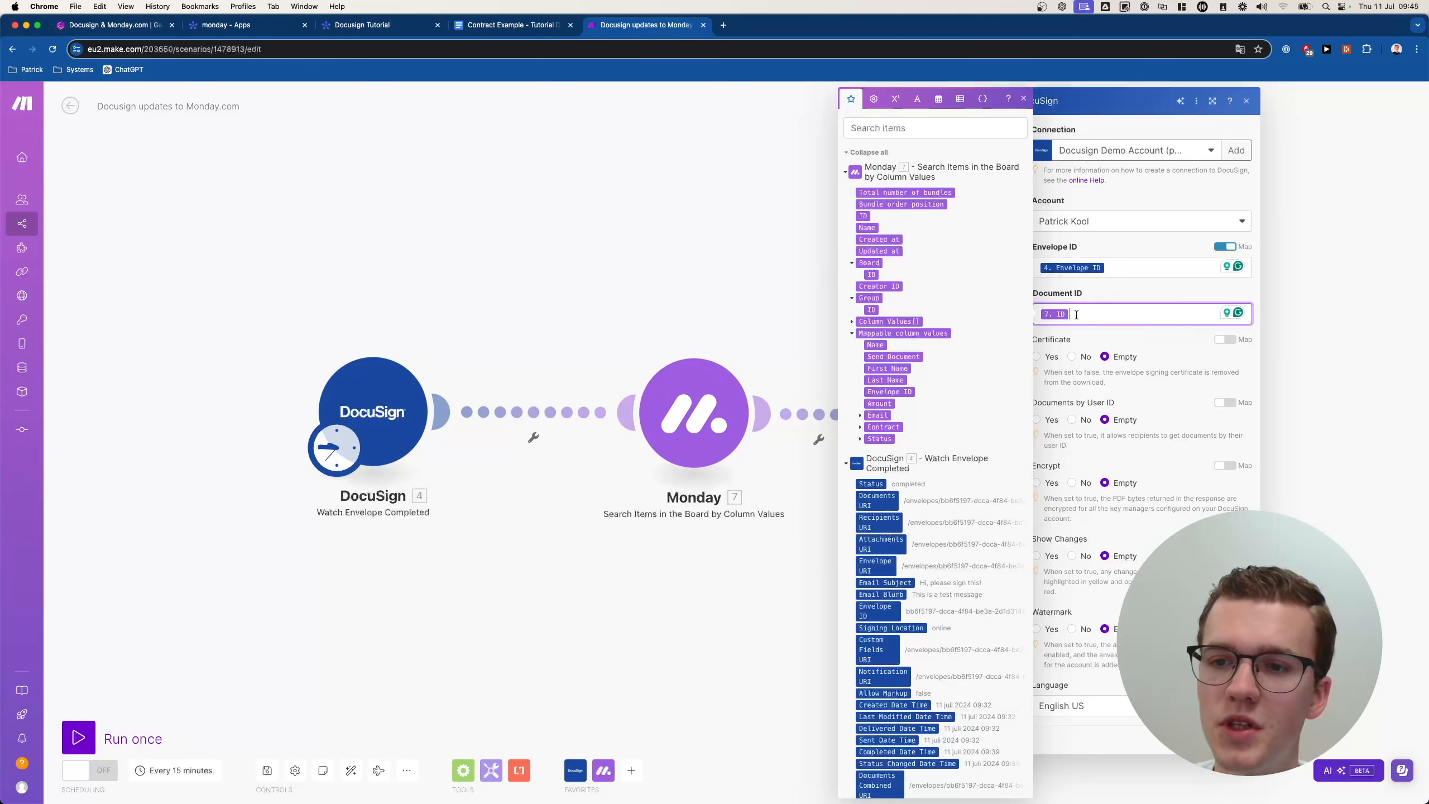
left_click(1116, 286)
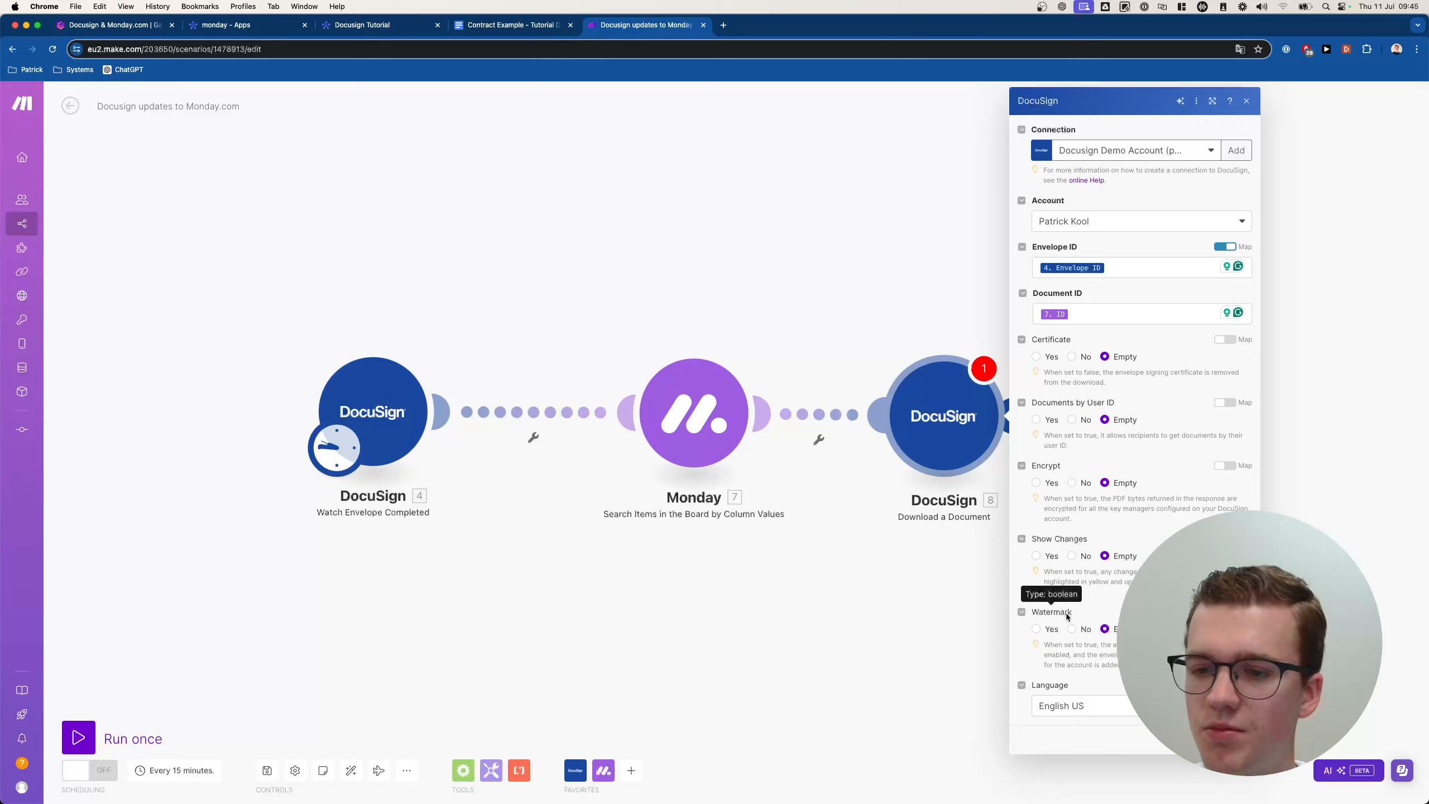
Turn watermarking on, keep English US as the language, and confirm the download settings.
left_click(1035, 629)
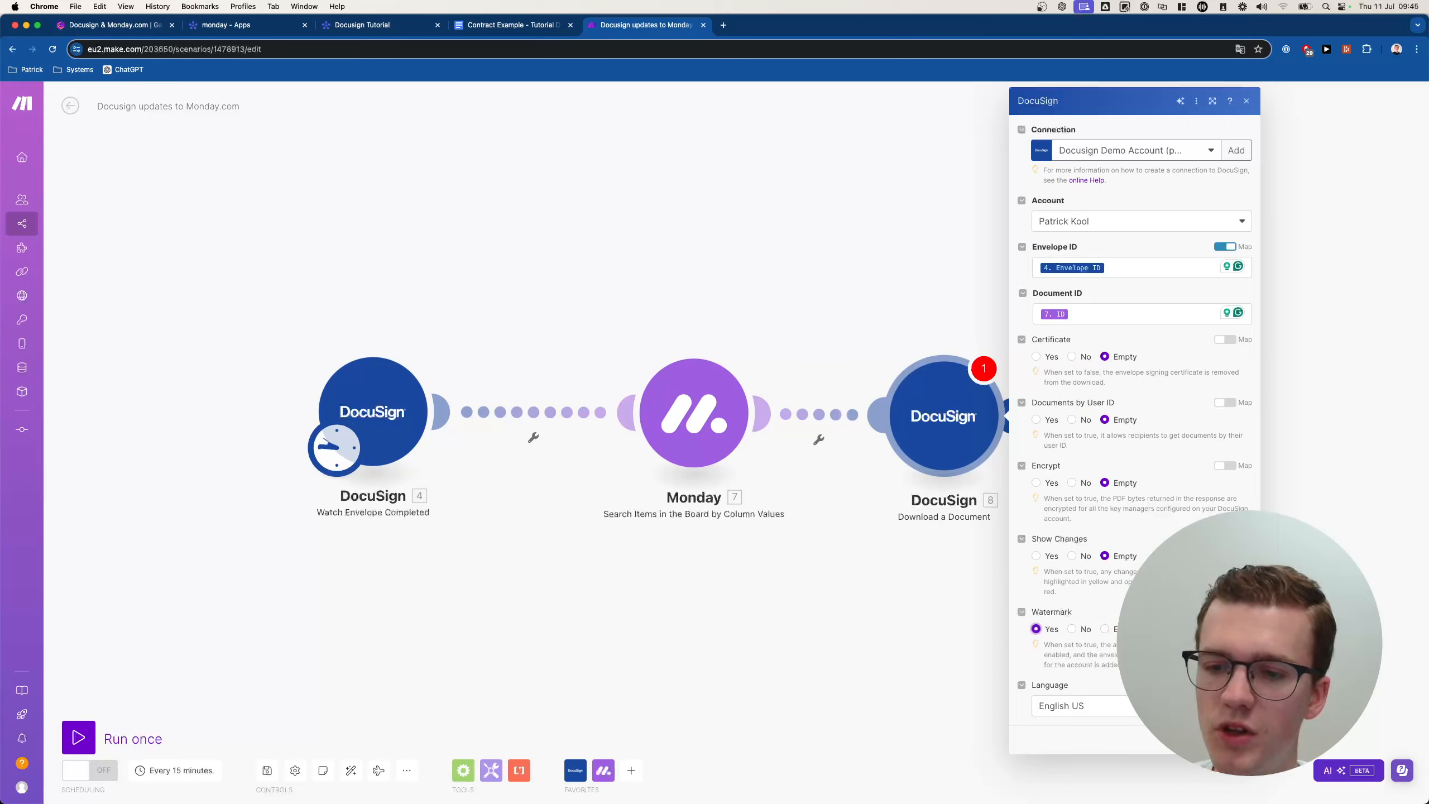
left_click(1119, 706)
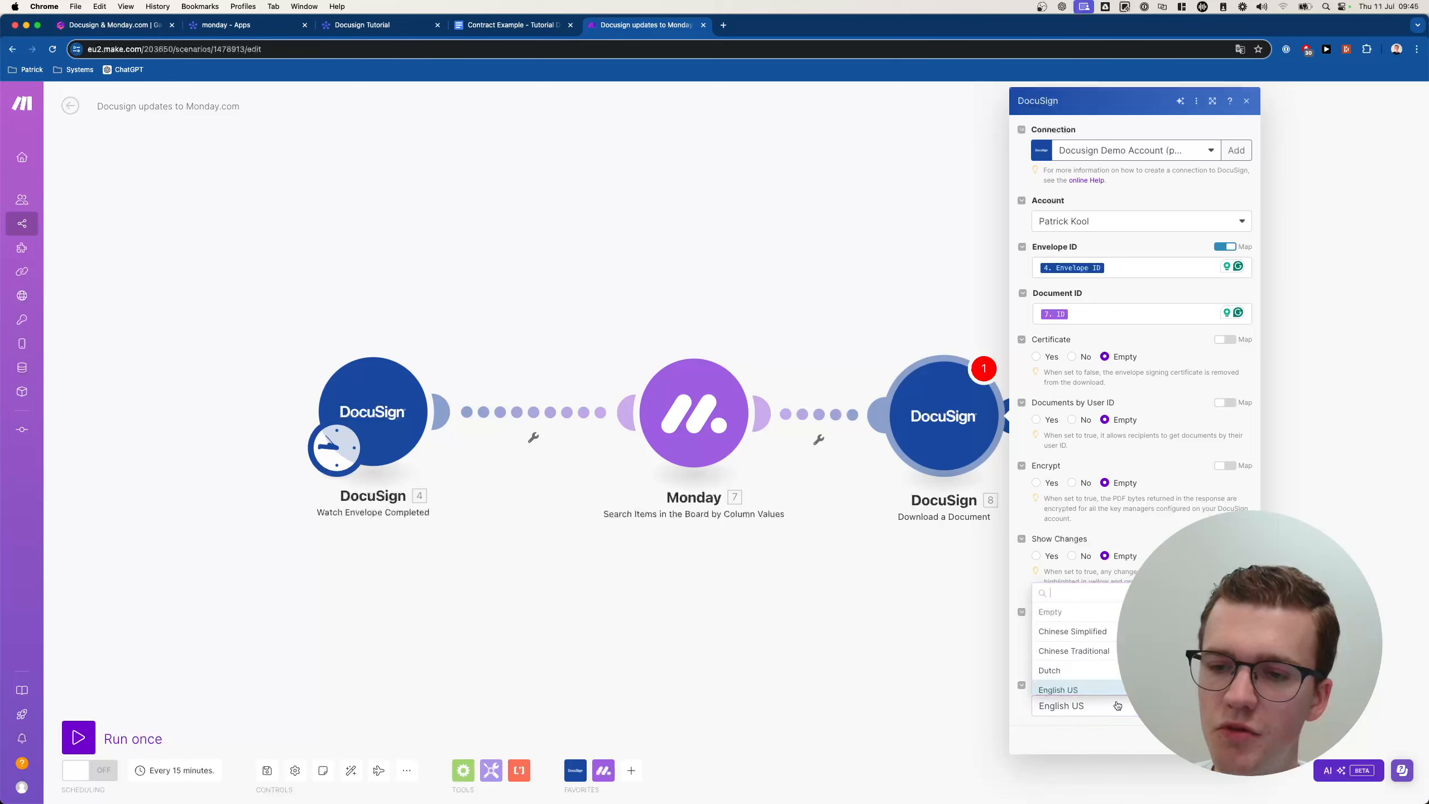
scroll(1111, 714, "down", 3)
left_click(1138, 719)
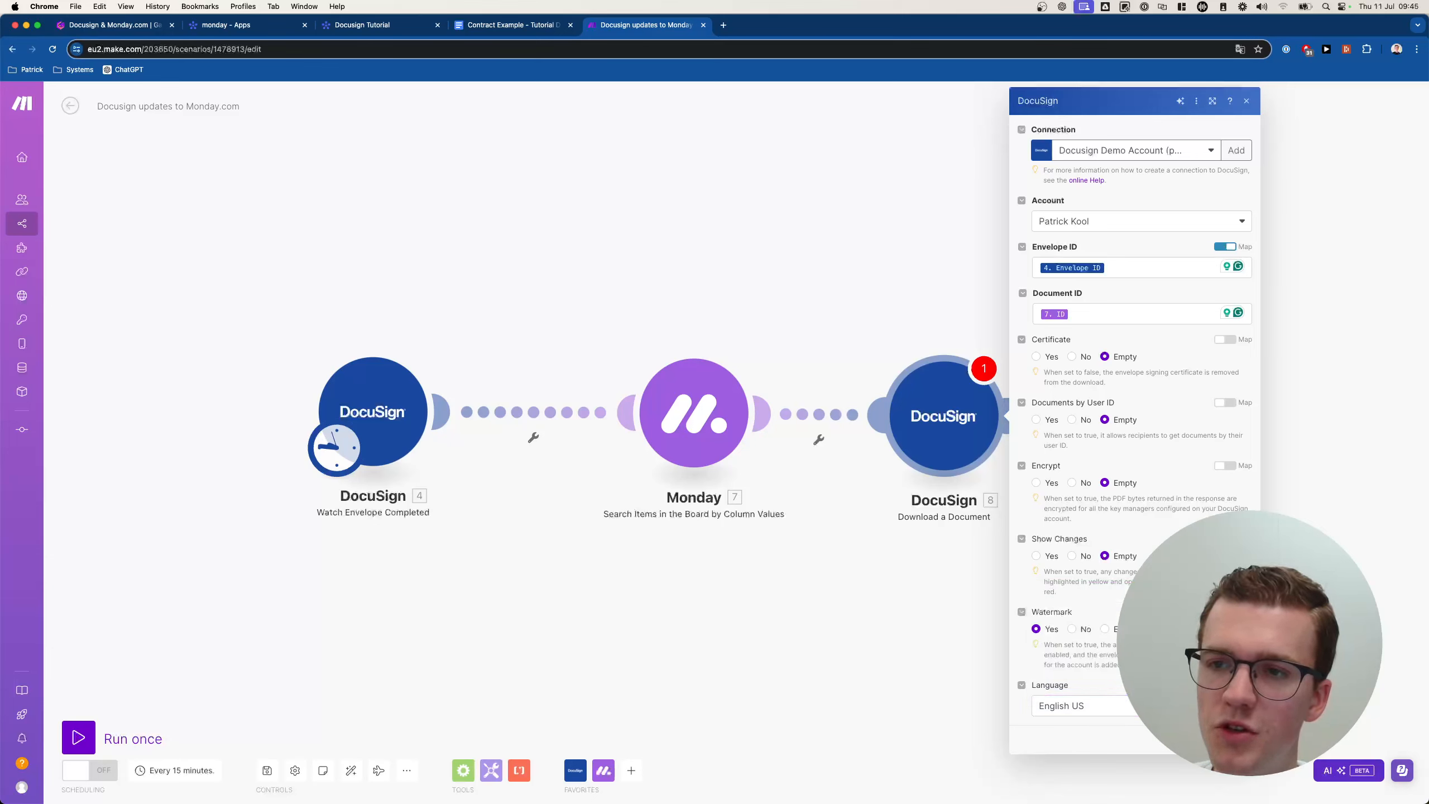
left_click(1233, 739)
left_click_drag(1160, 519, 867, 494)
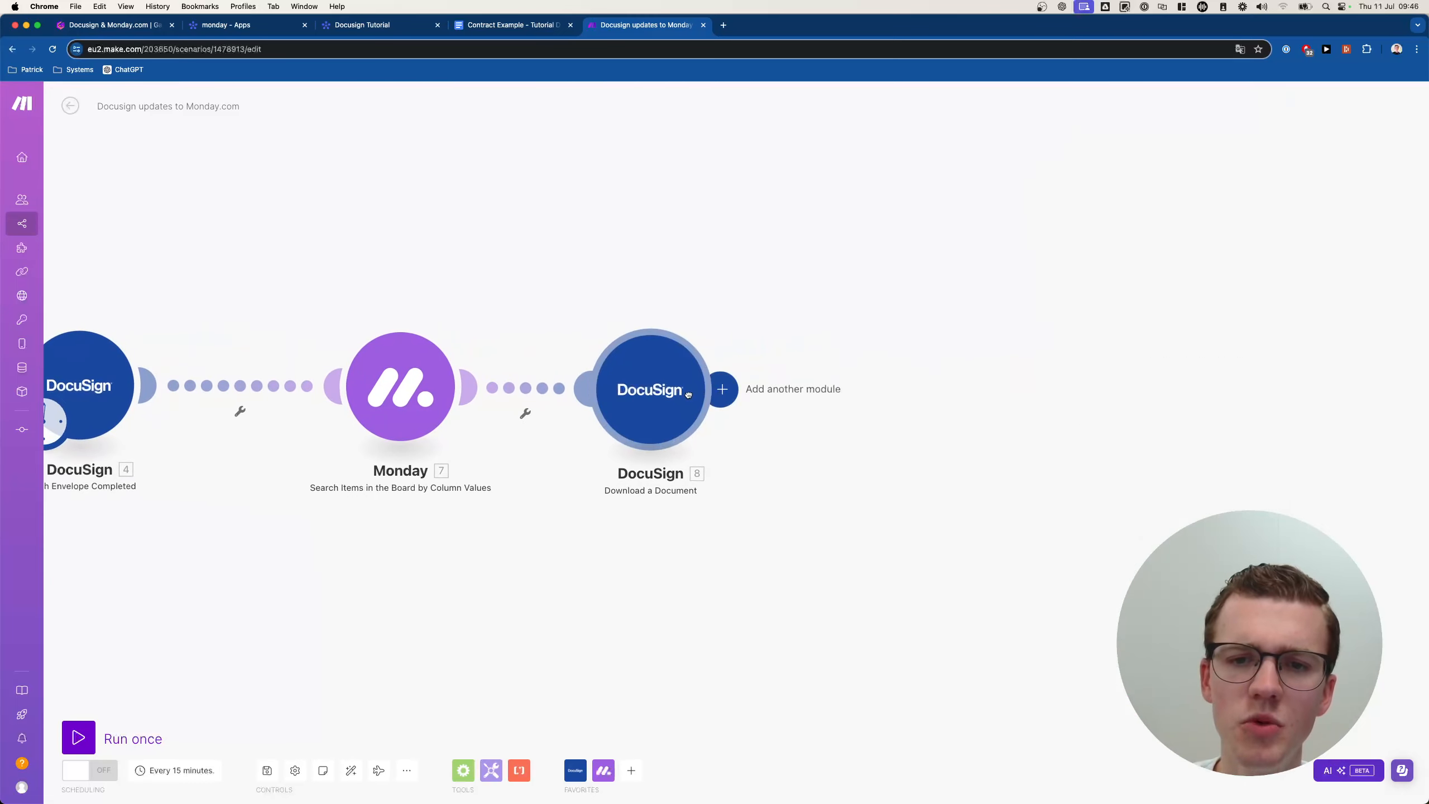
Add a Monday Add a File to a File Column Value module on the Docusign Tutorial :: public board.
left_click(911, 391)
type("monday")
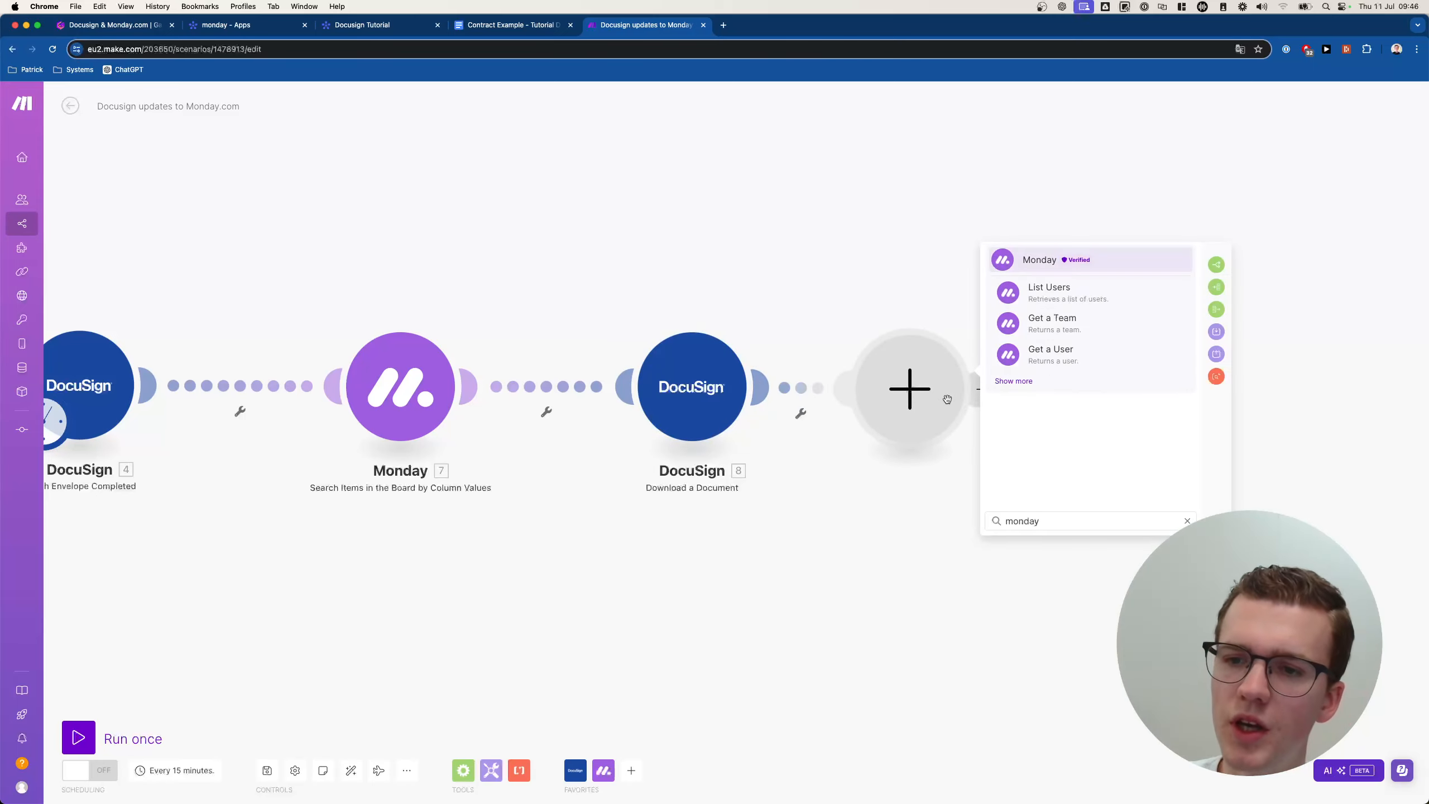
left_click(1011, 383)
type("file")
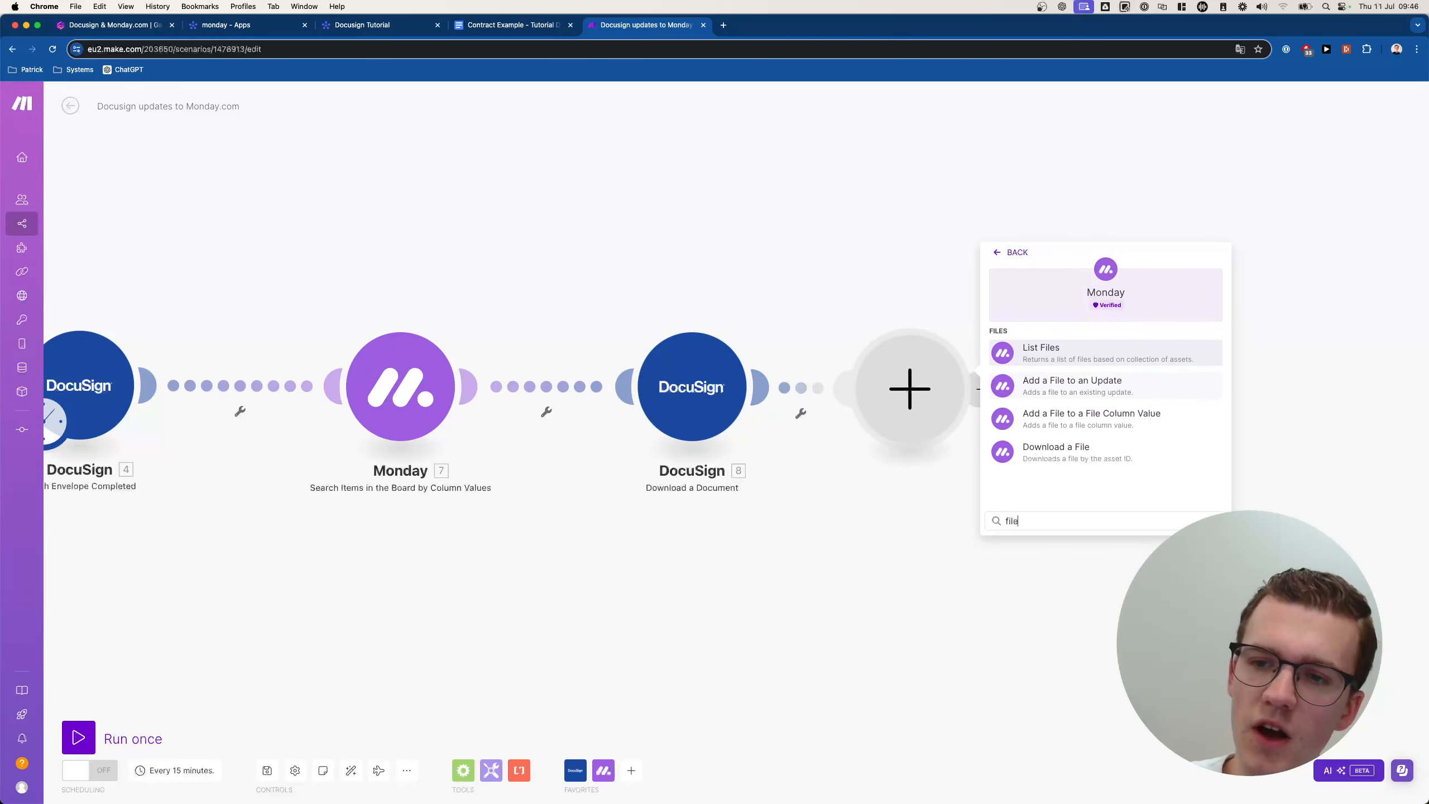
left_click(1113, 419)
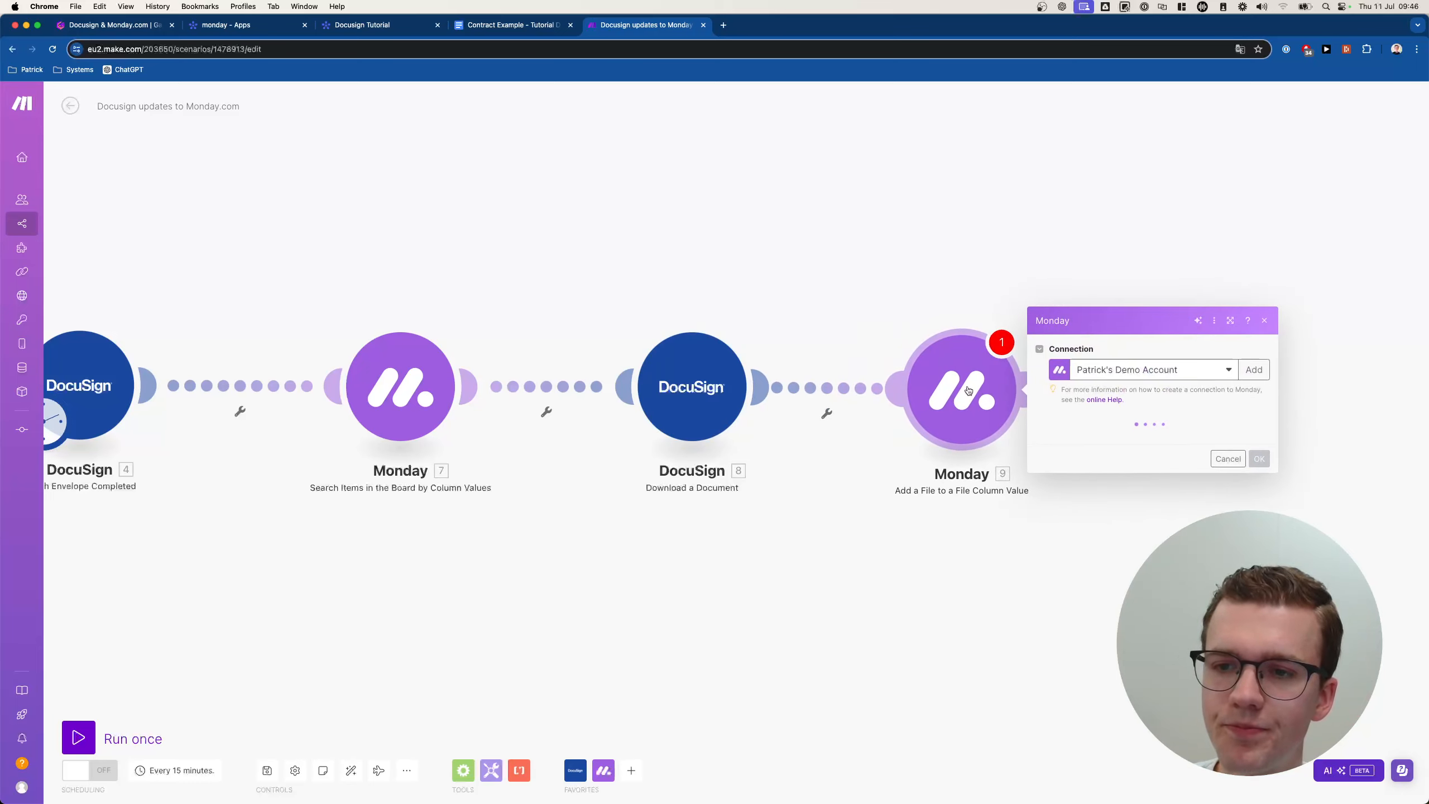
left_click(1145, 335)
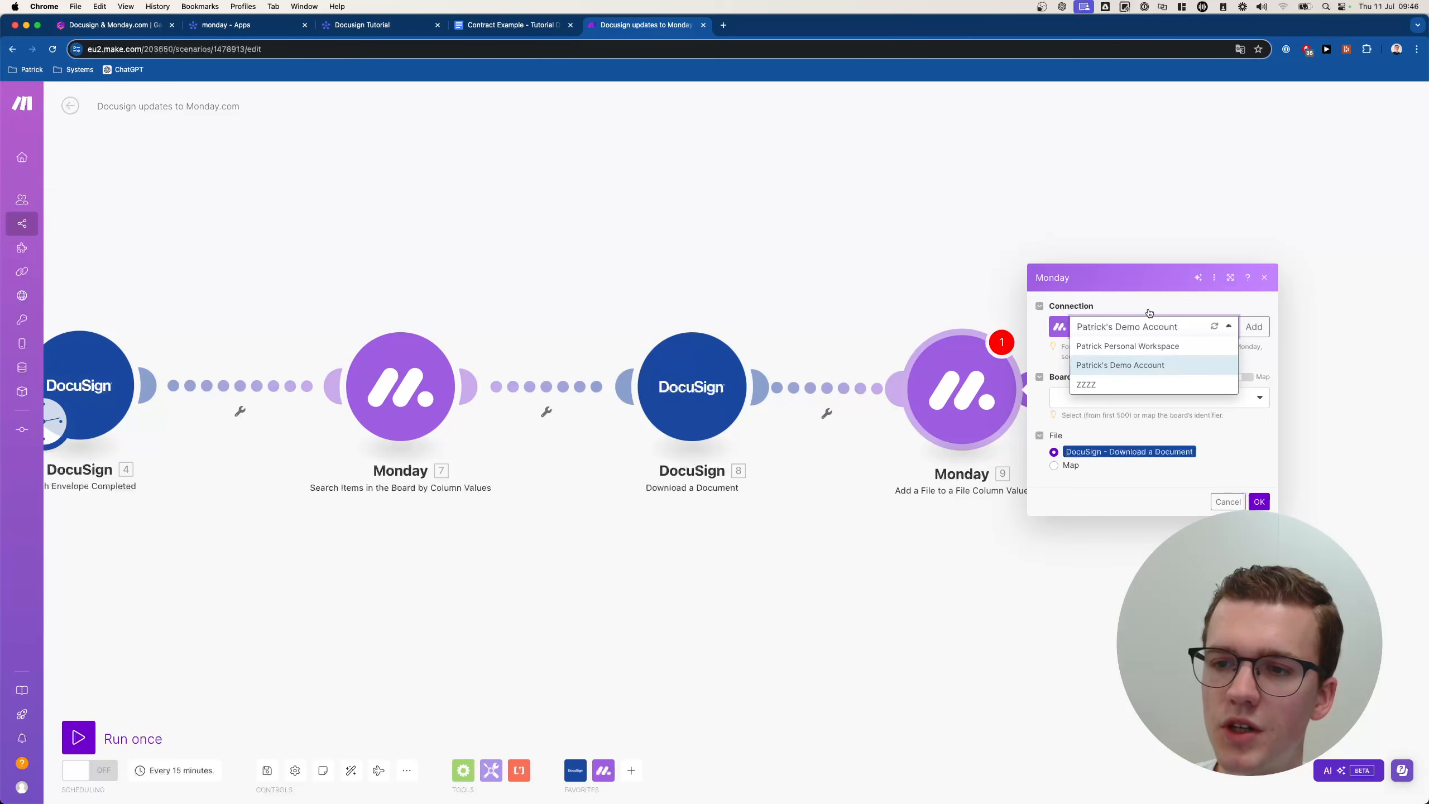
left_click(1142, 344)
left_click(1130, 398)
left_click(1120, 417)
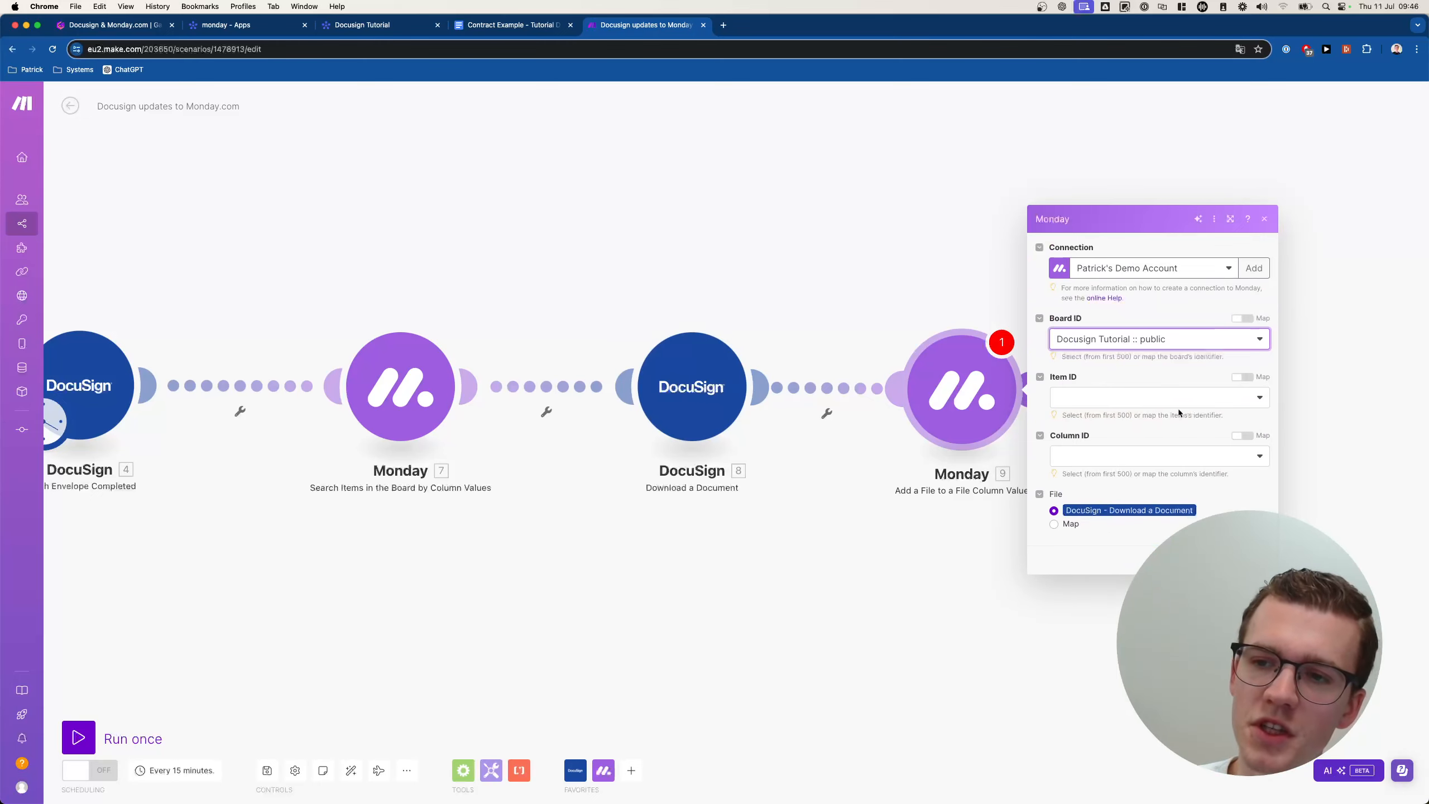
Map the found item's ID into Item ID, choose the Contract column, and confirm.
left_click(1241, 377)
left_click(880, 266)
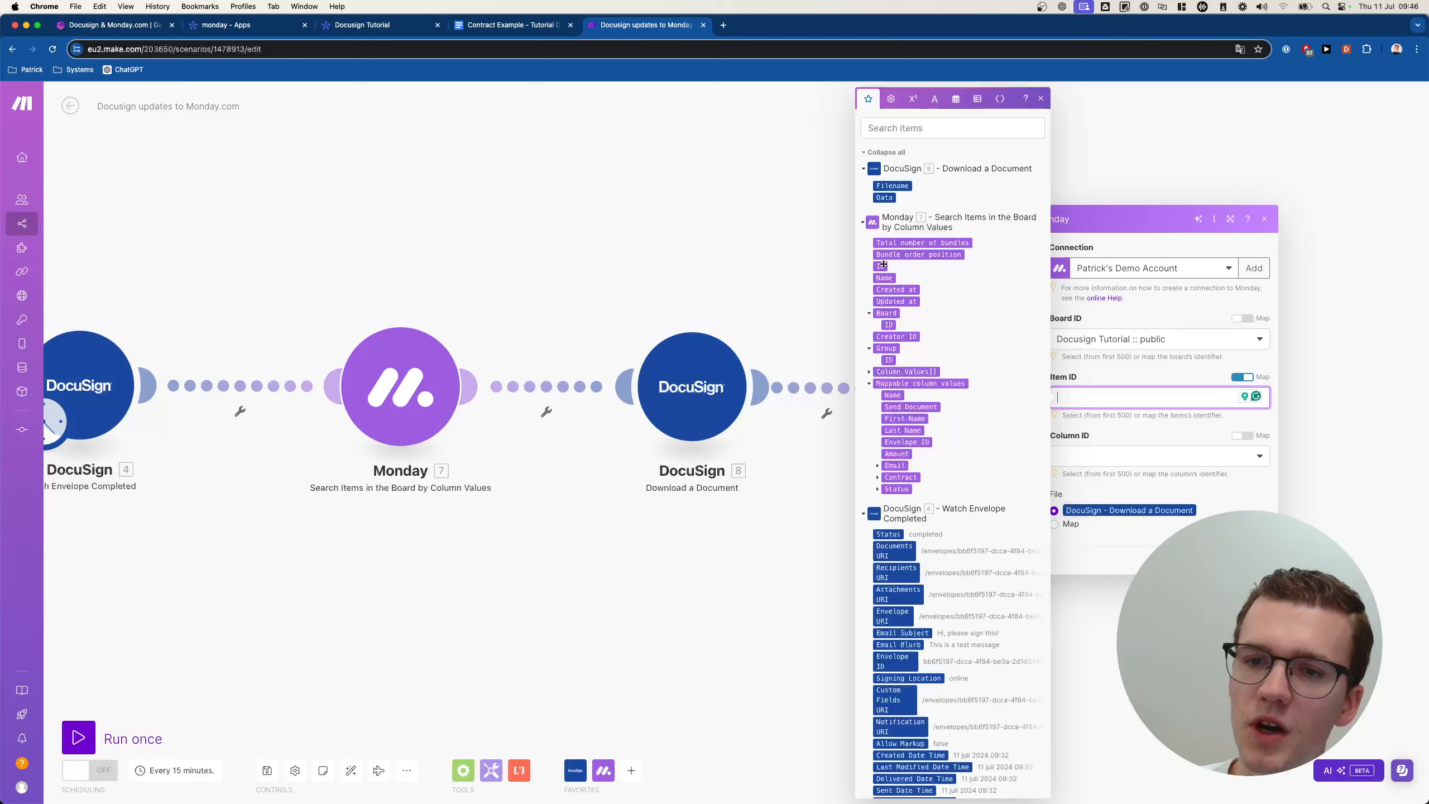
left_click(1120, 454)
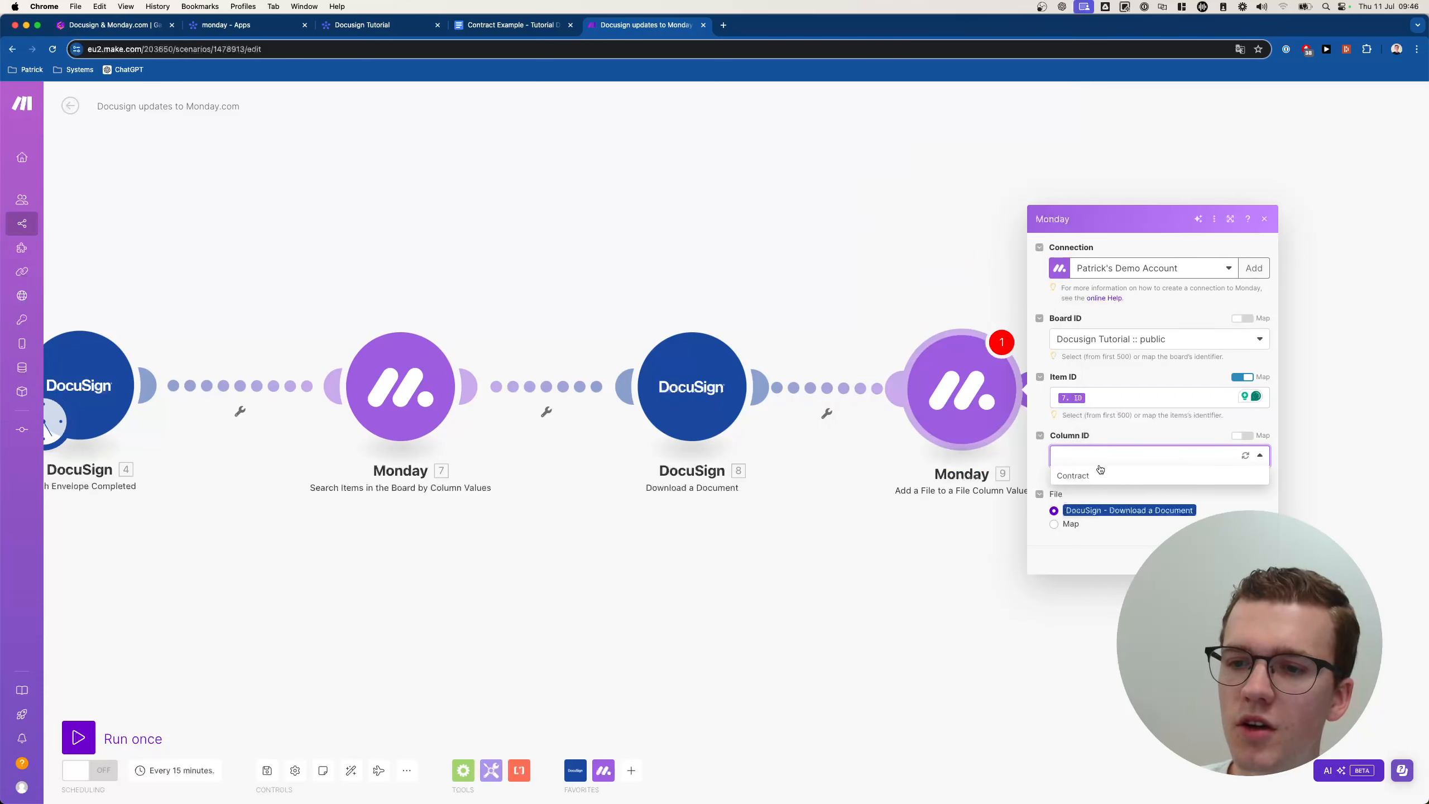
left_click(1102, 468)
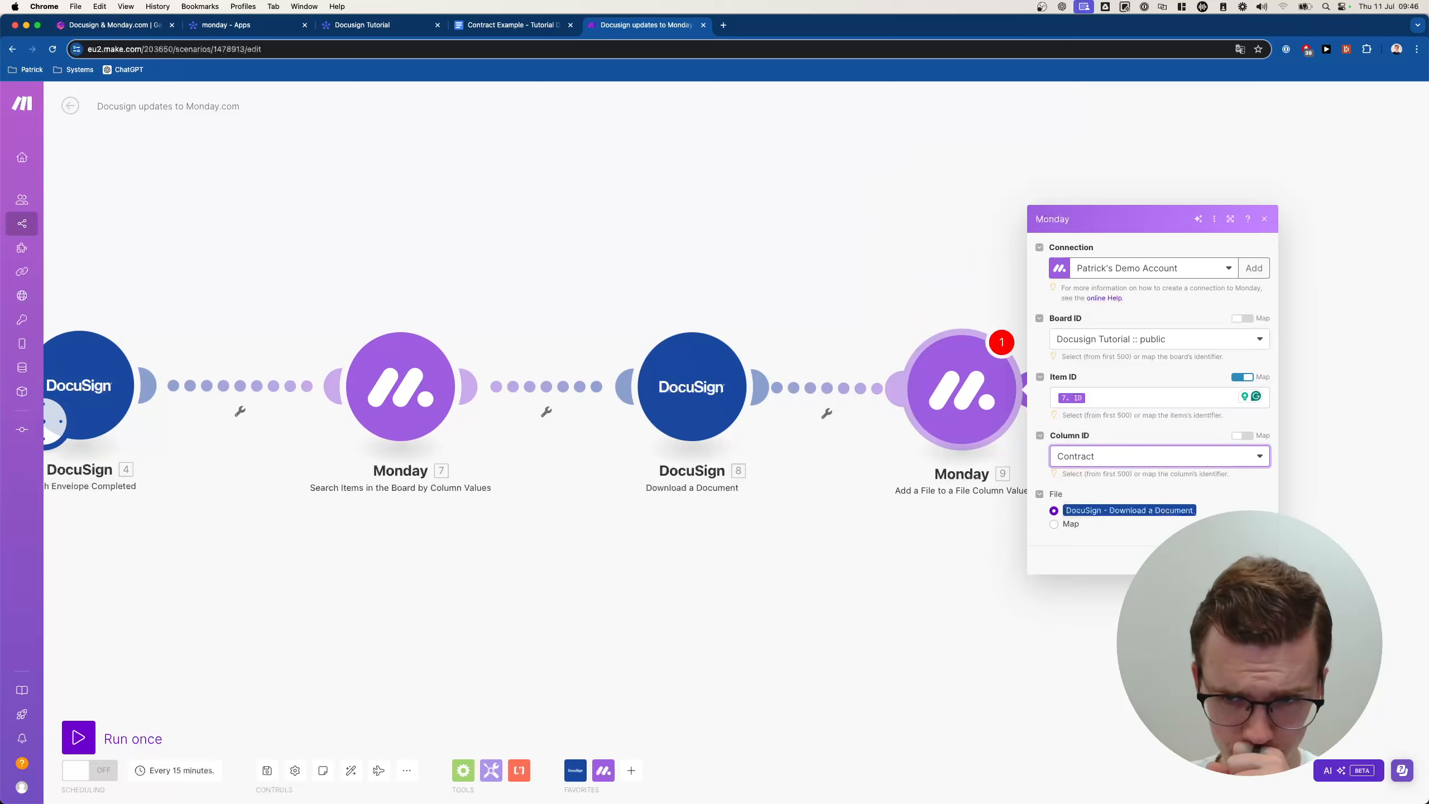
left_click(1255, 560)
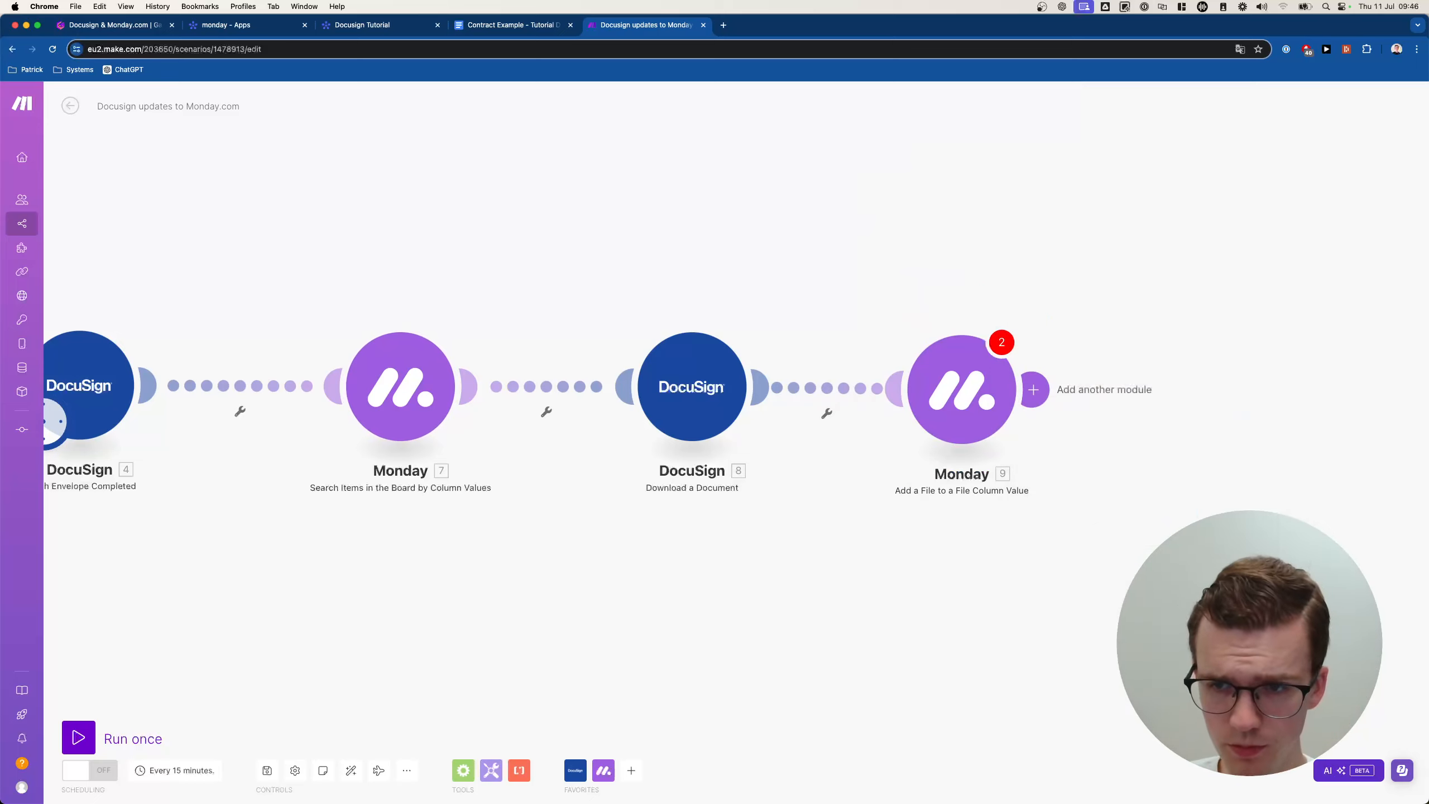
left_click(1032, 389)
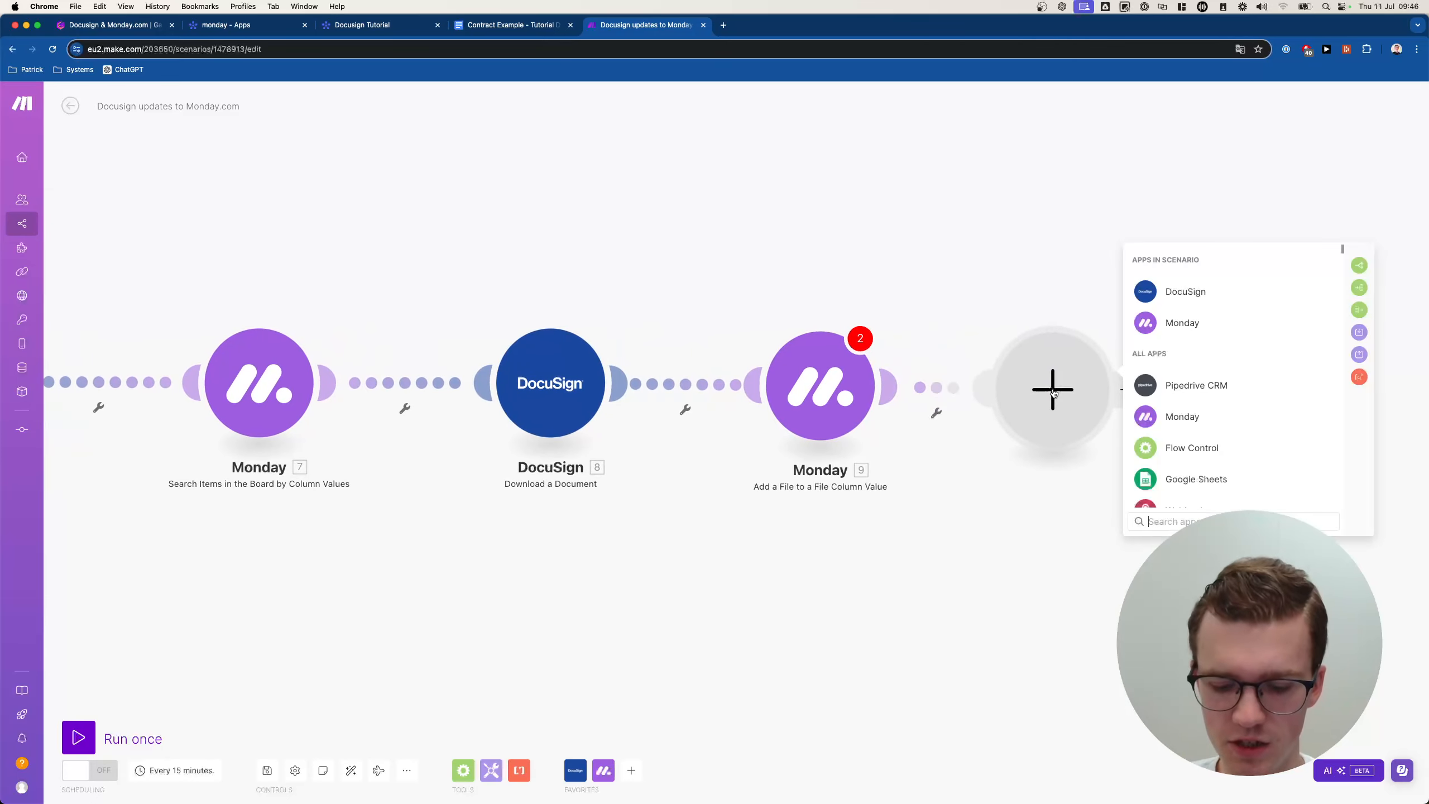
Add a Monday Update Column Values of a Specific Item module on the Docusign Tutorial :: public board.
type("monday")
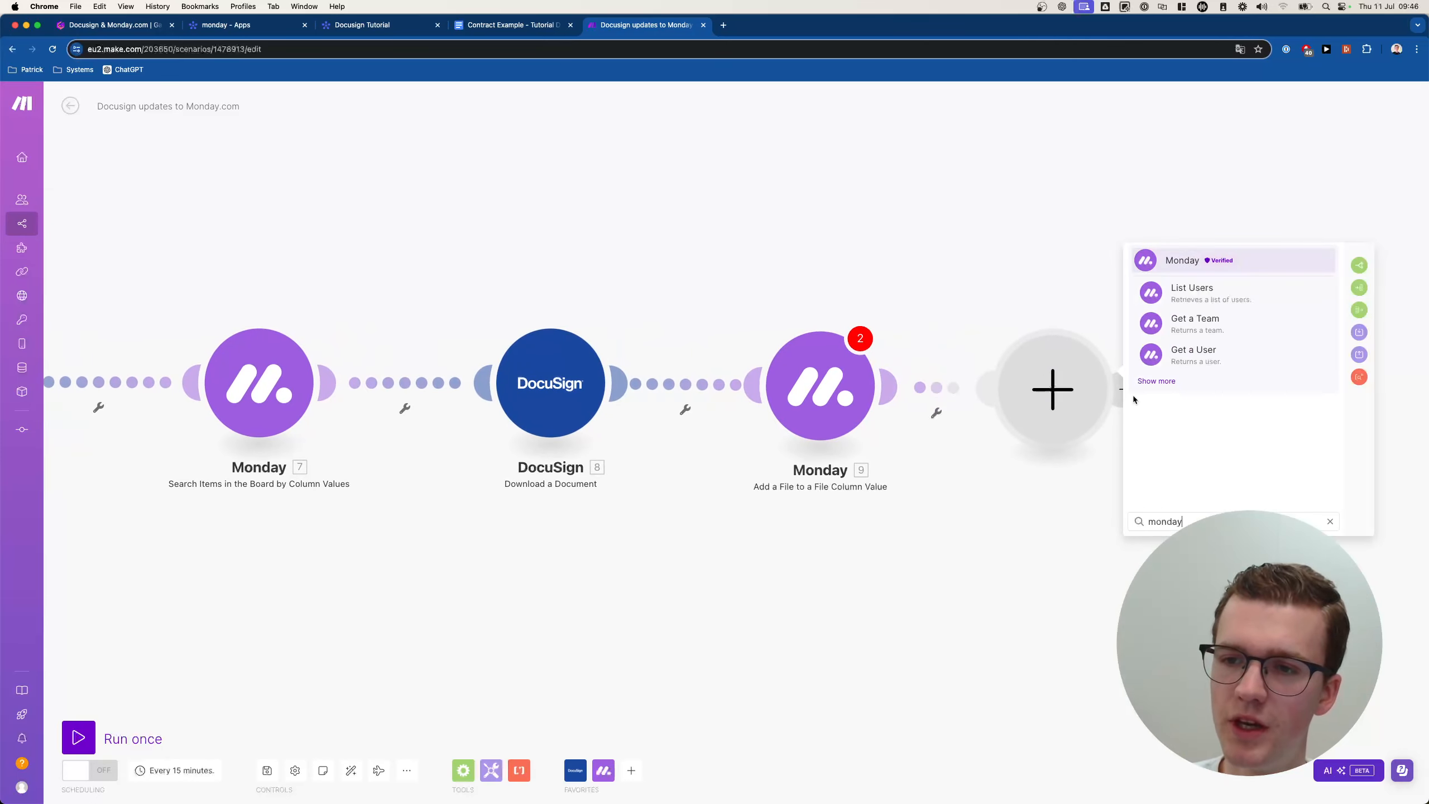
key("Return")
type("update c")
key("Return")
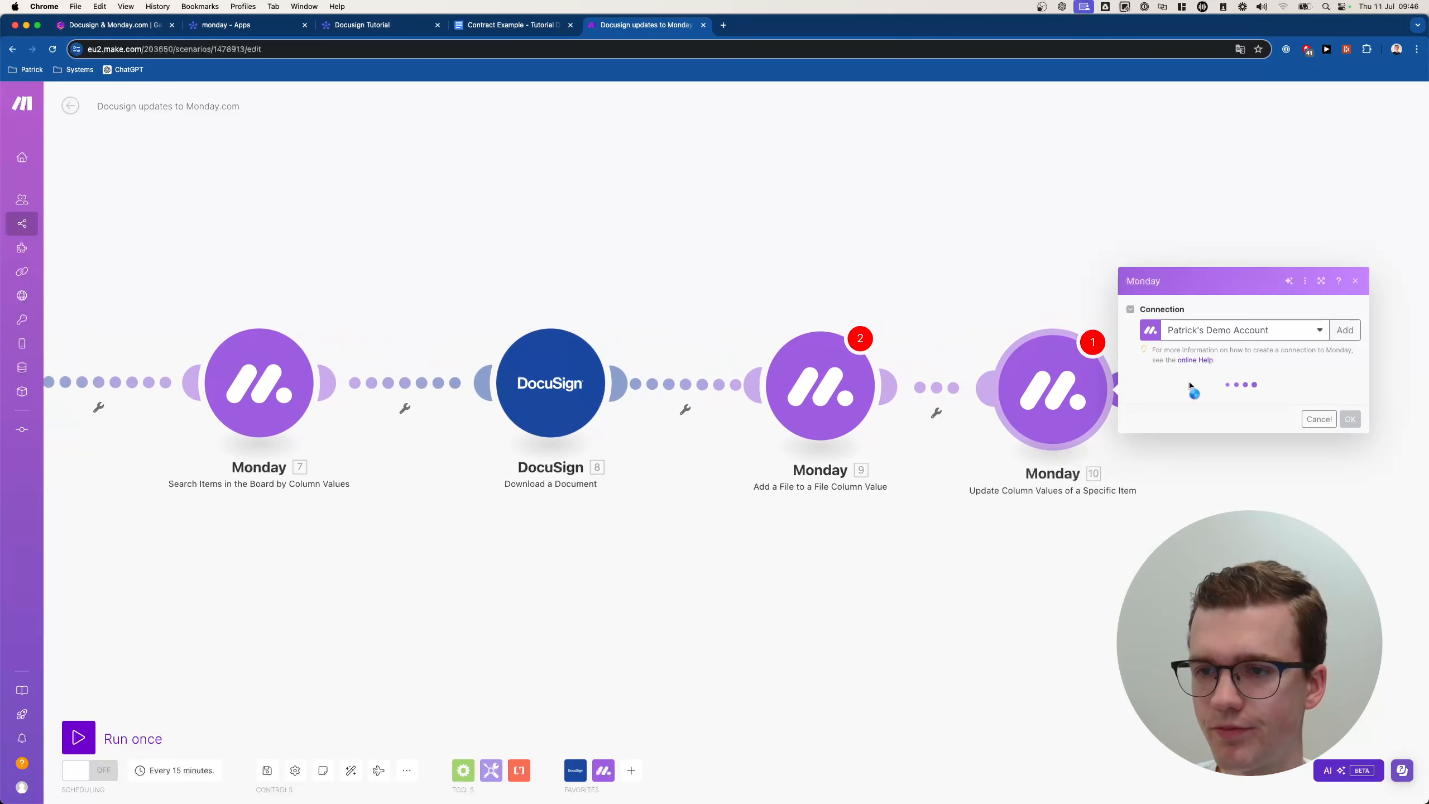
left_click(1203, 394)
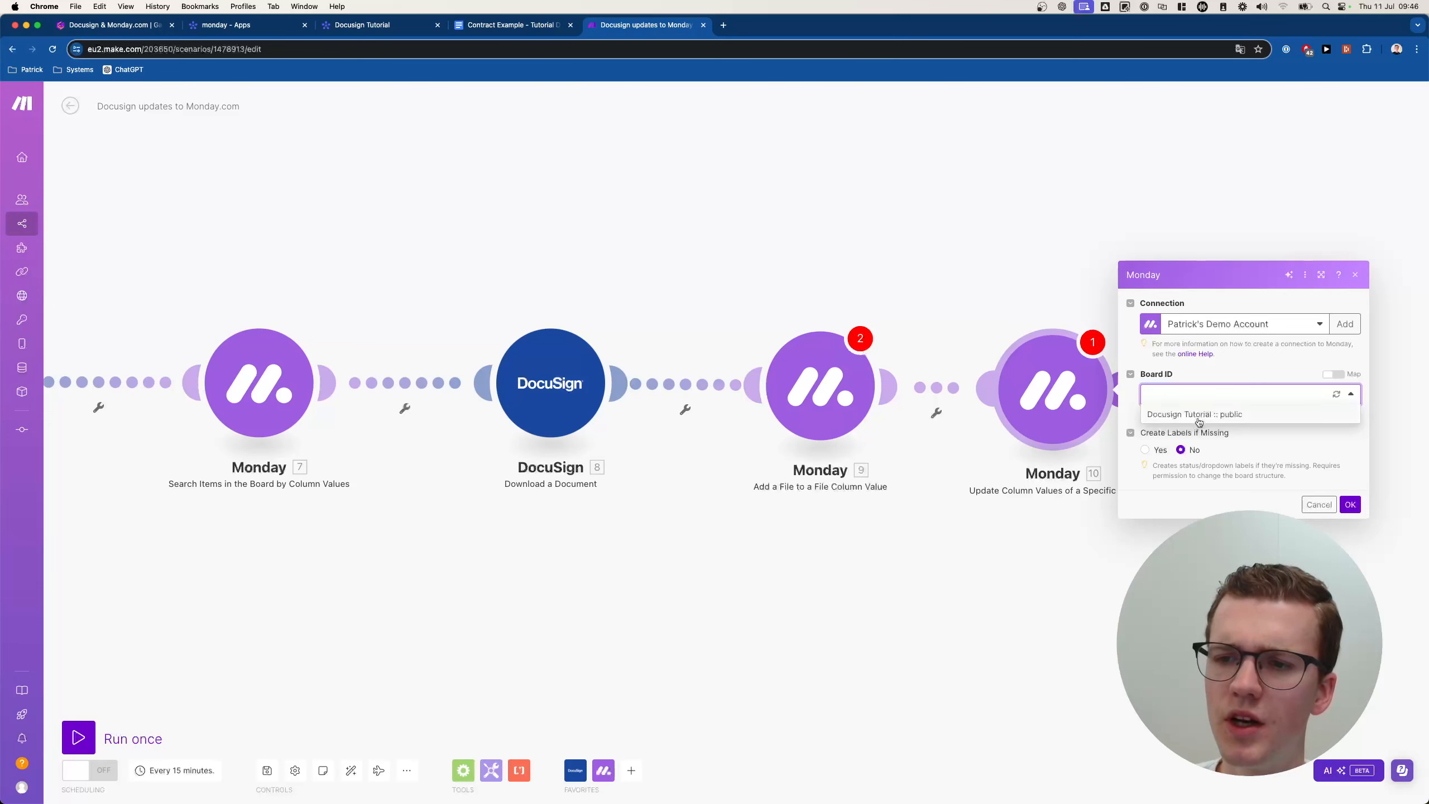
left_click(1199, 416)
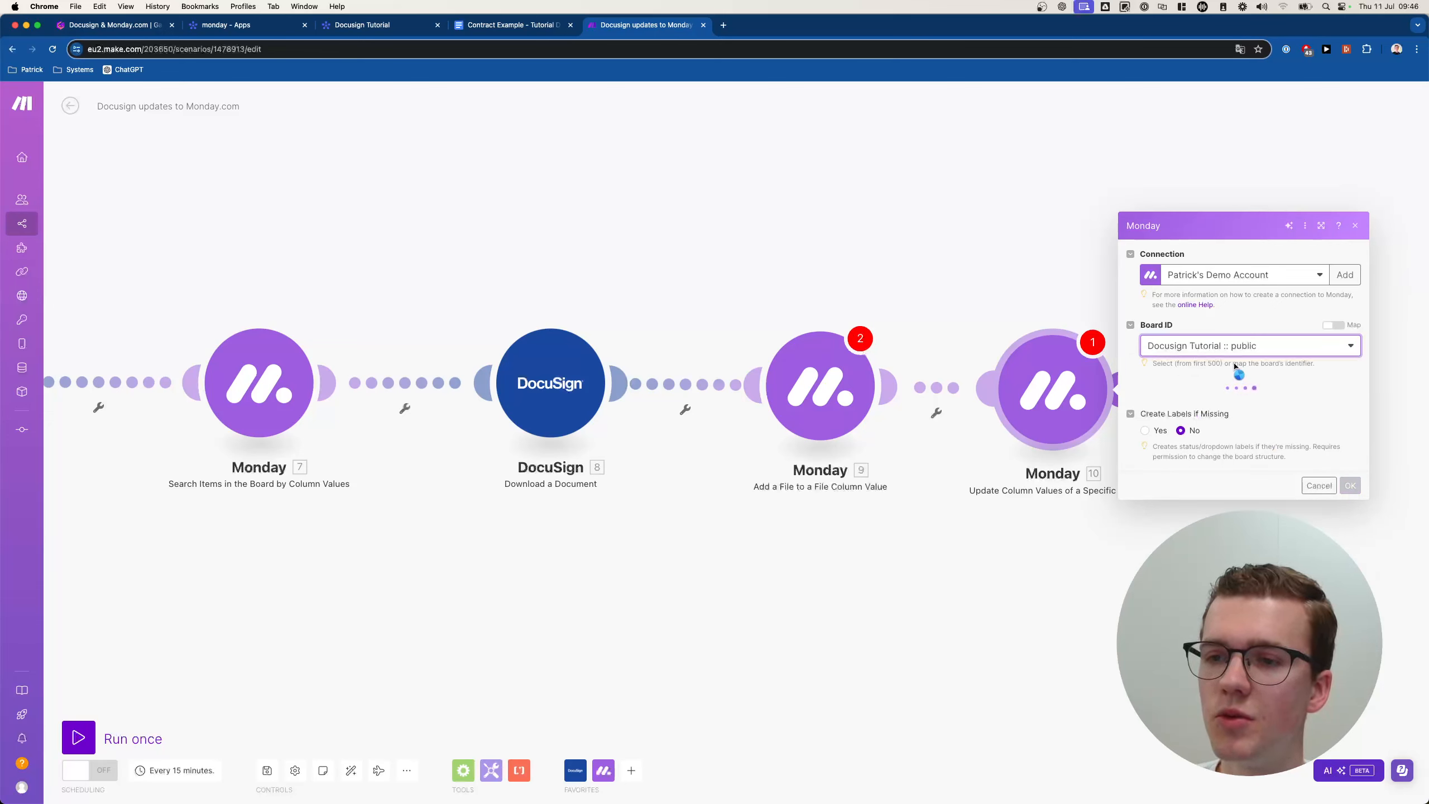
Map the search result's 7. ID into Item ID and add a column value to change.
left_click(1195, 392)
left_click(1333, 377)
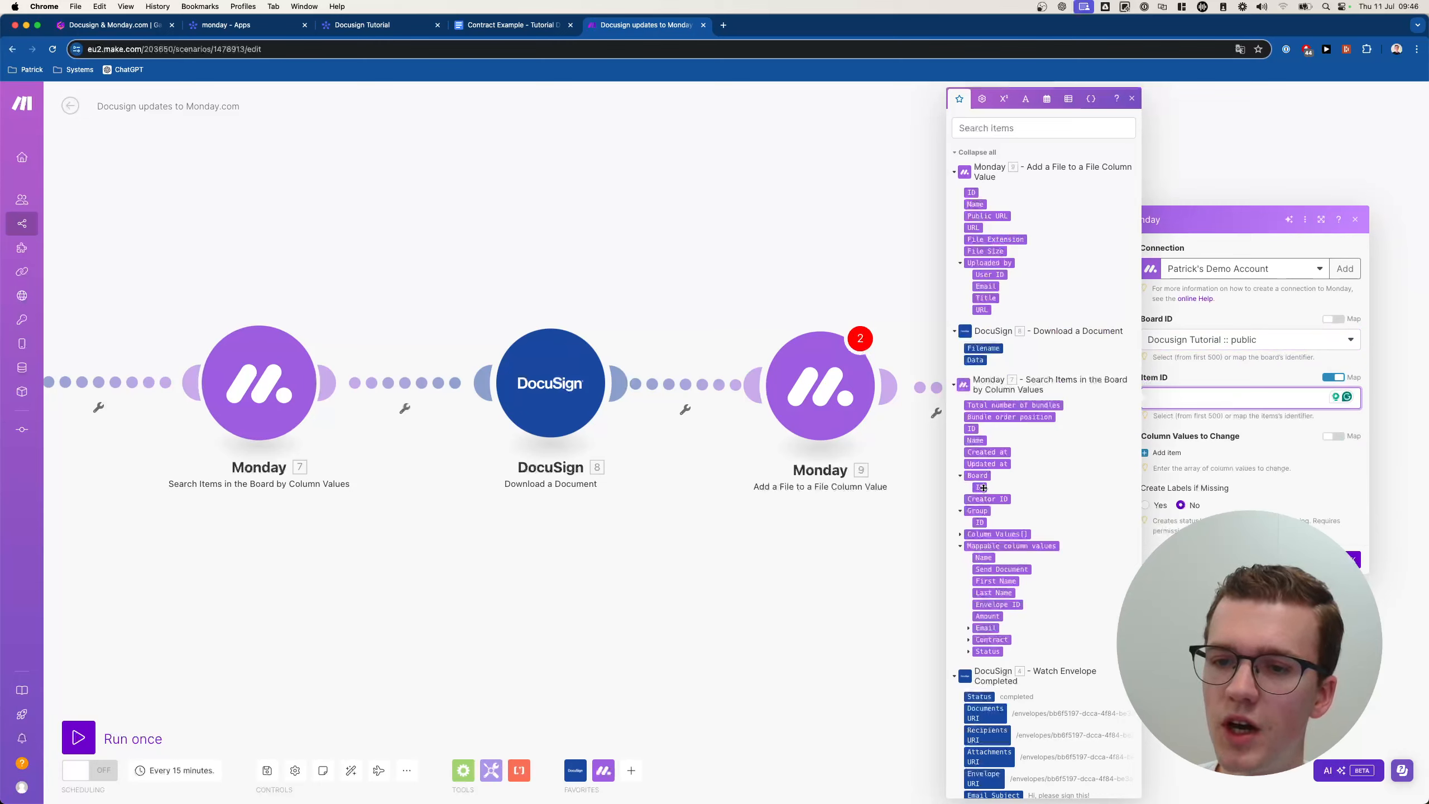
double_click(1324, 381)
left_click(1332, 377)
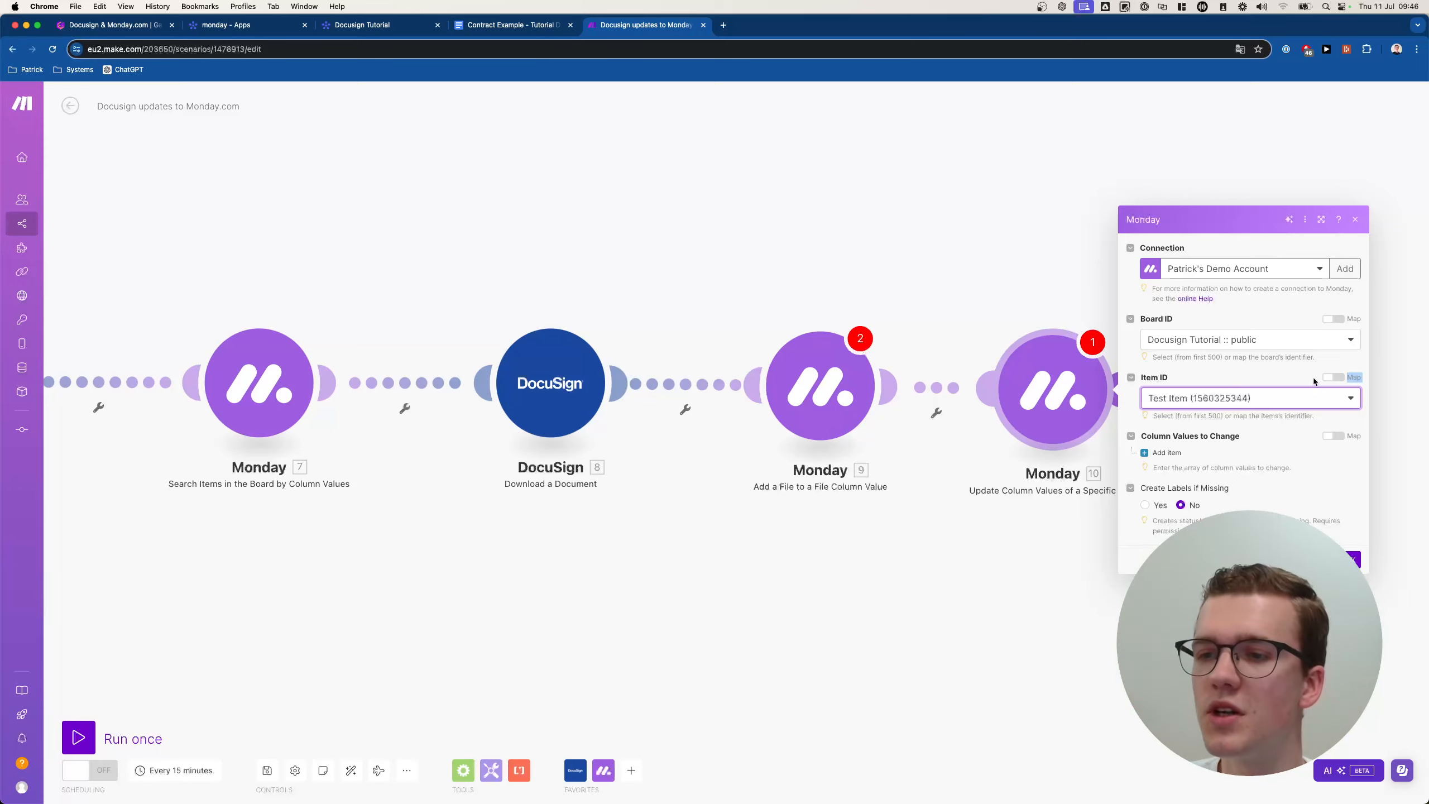
left_click(1331, 378)
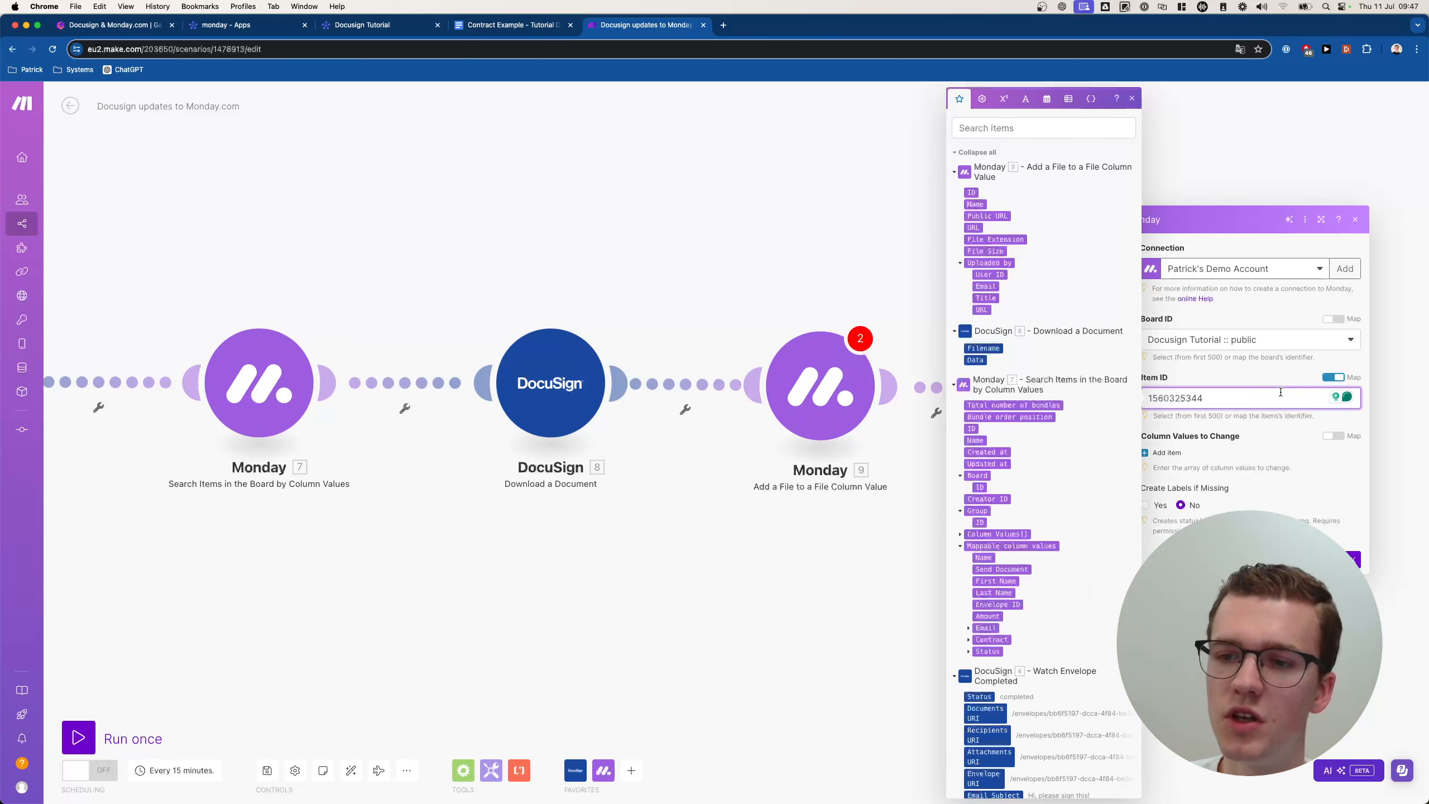
key("super+BackSpace")
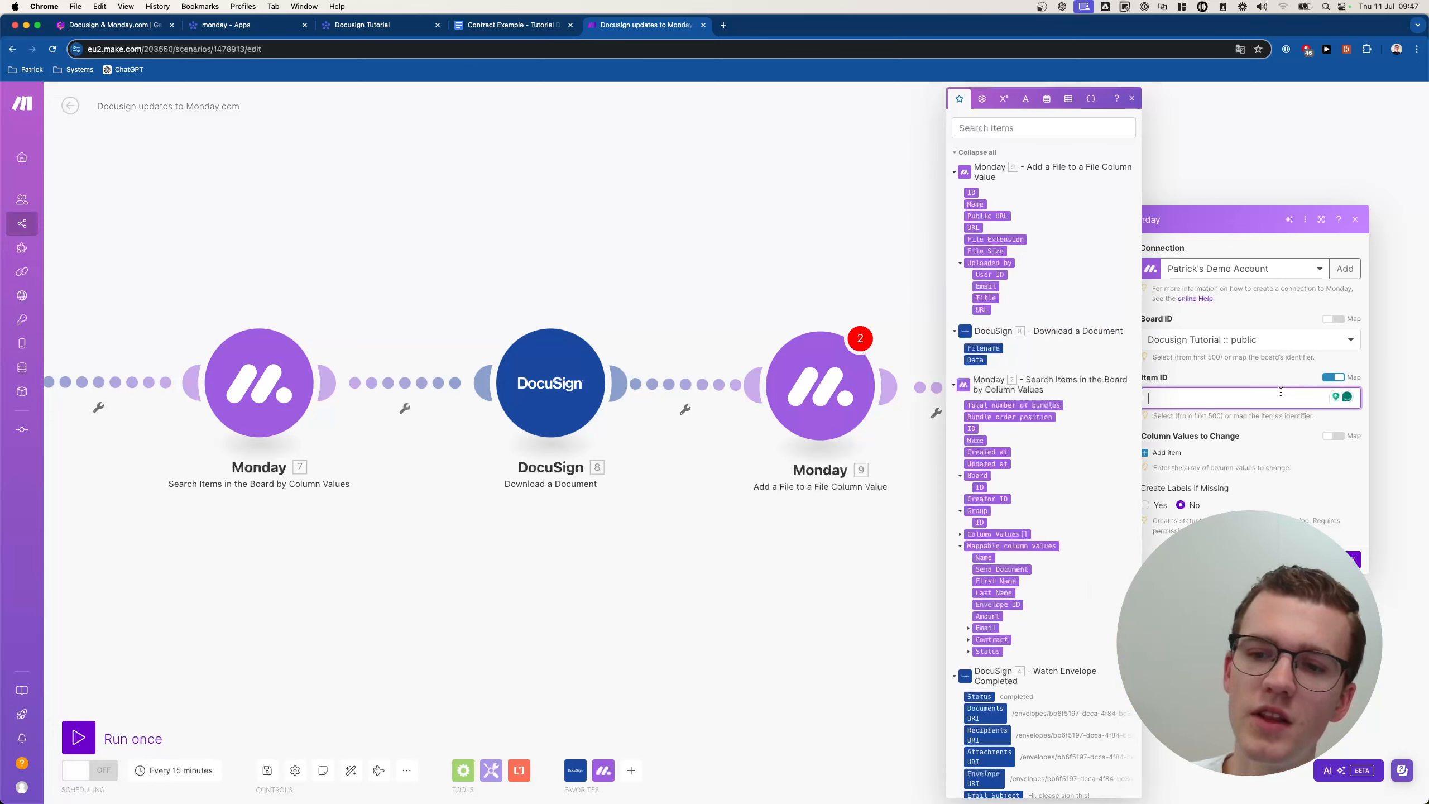
left_click(969, 427)
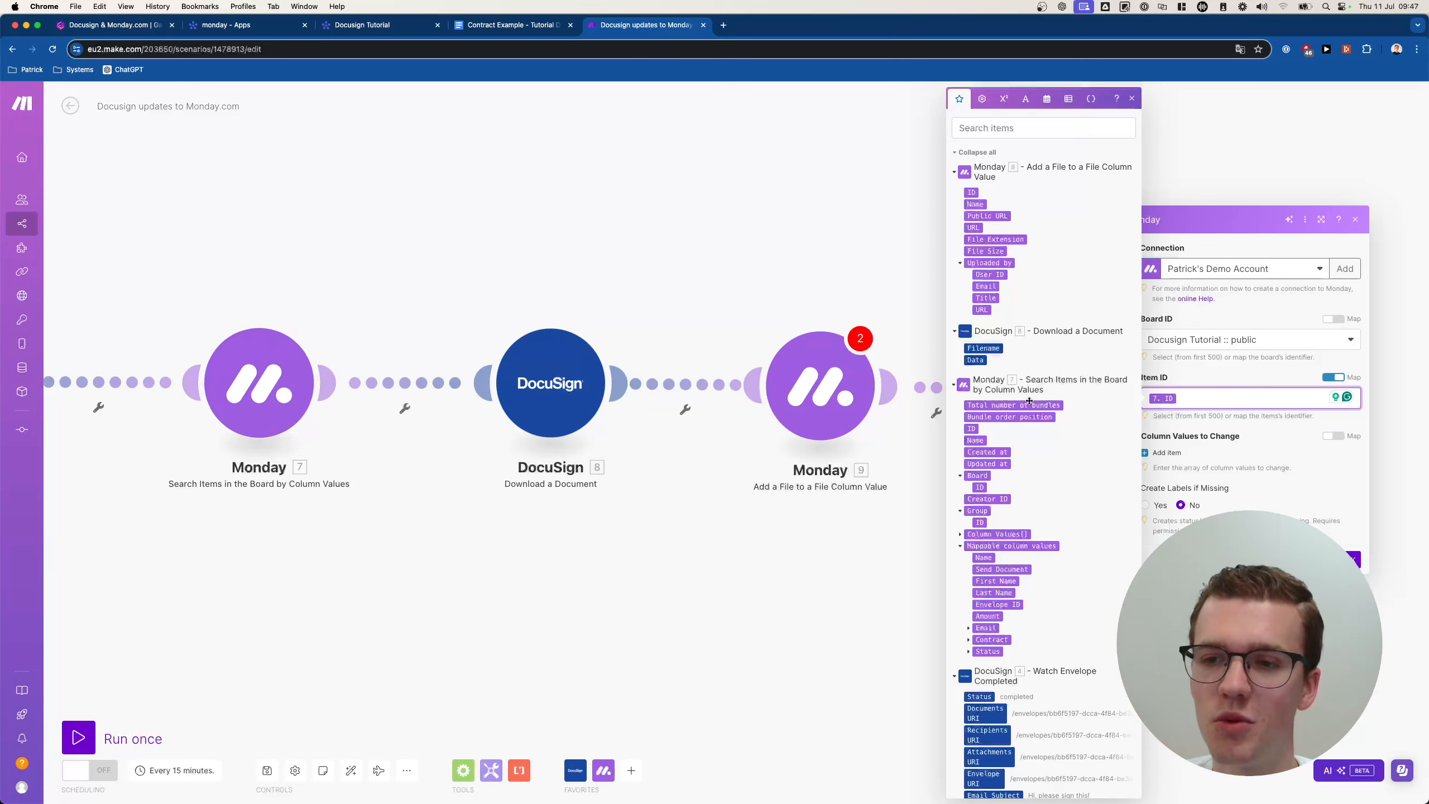
left_click(1299, 480)
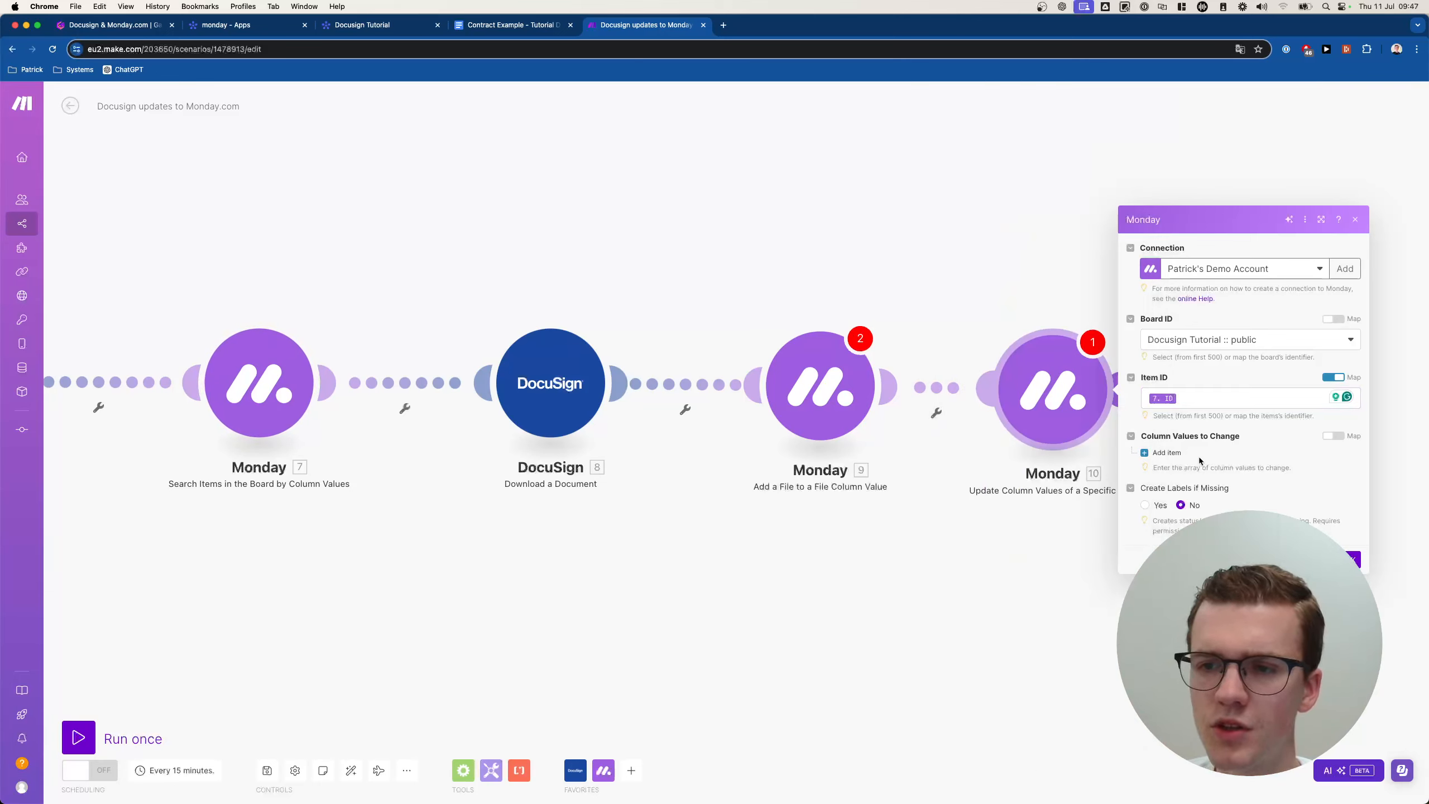
left_click(1170, 453)
left_click(1207, 459)
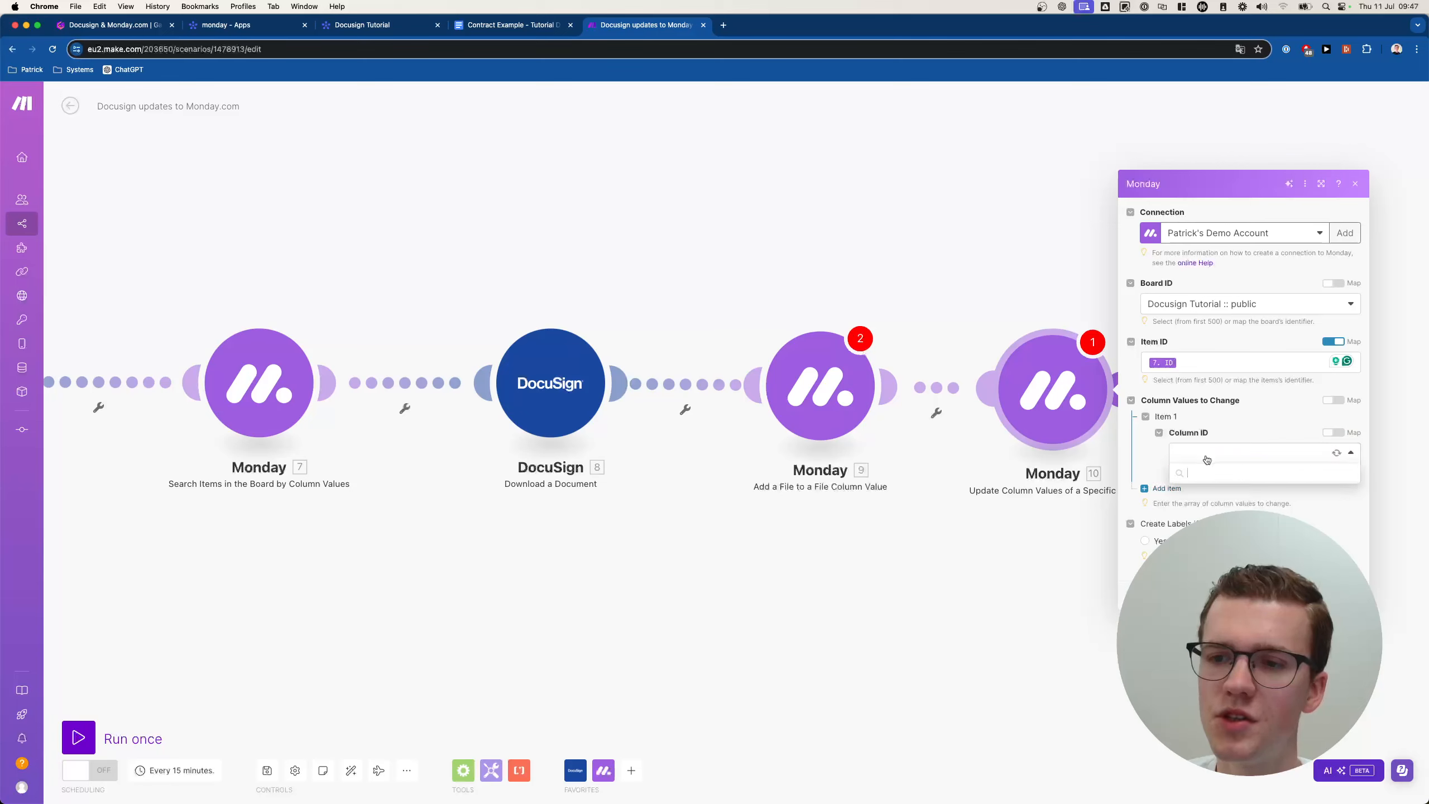
Map the Status column by label to Signed, confirm the module, and view all five modules.
left_click(1218, 565)
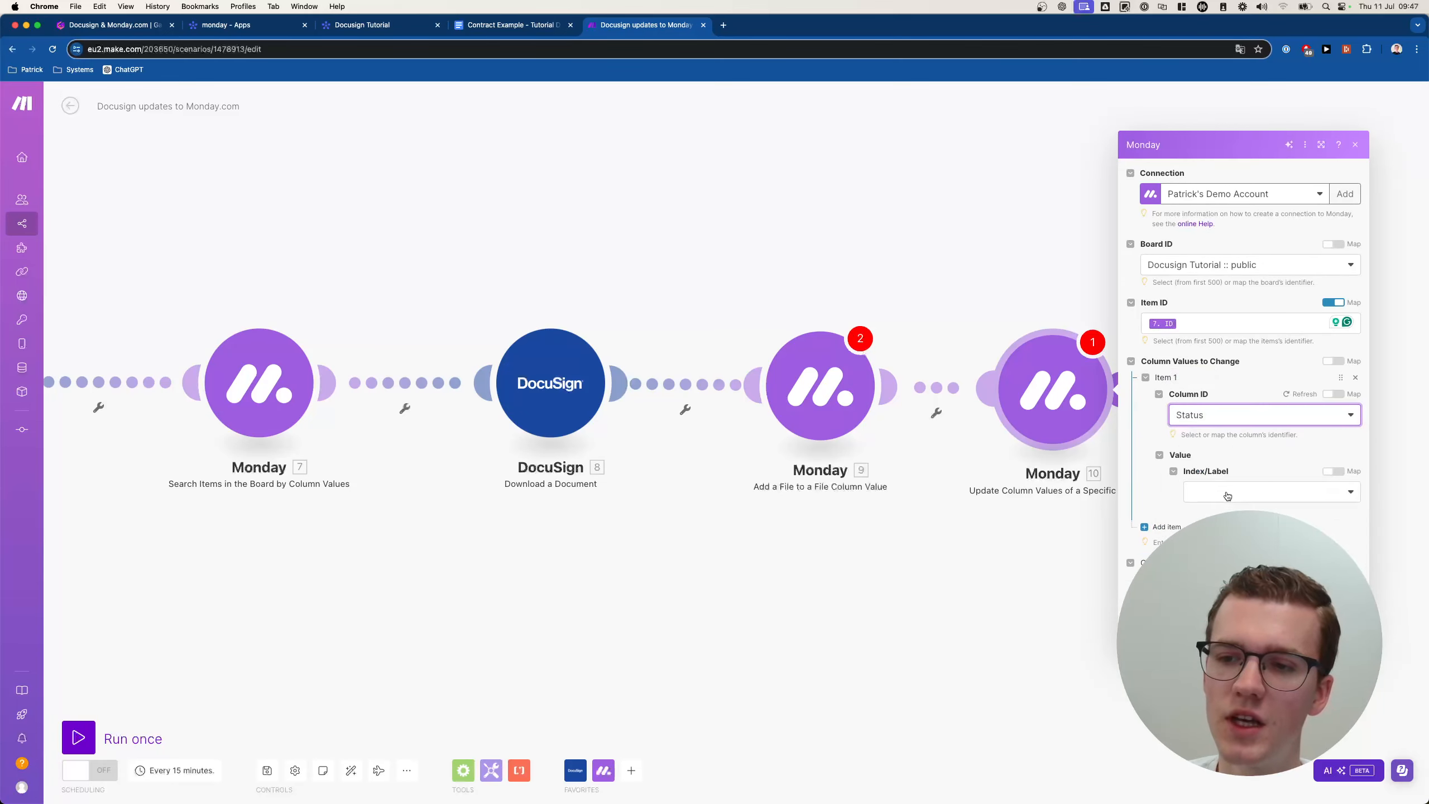
left_click(1226, 500)
left_click(1226, 531)
left_click(1232, 518)
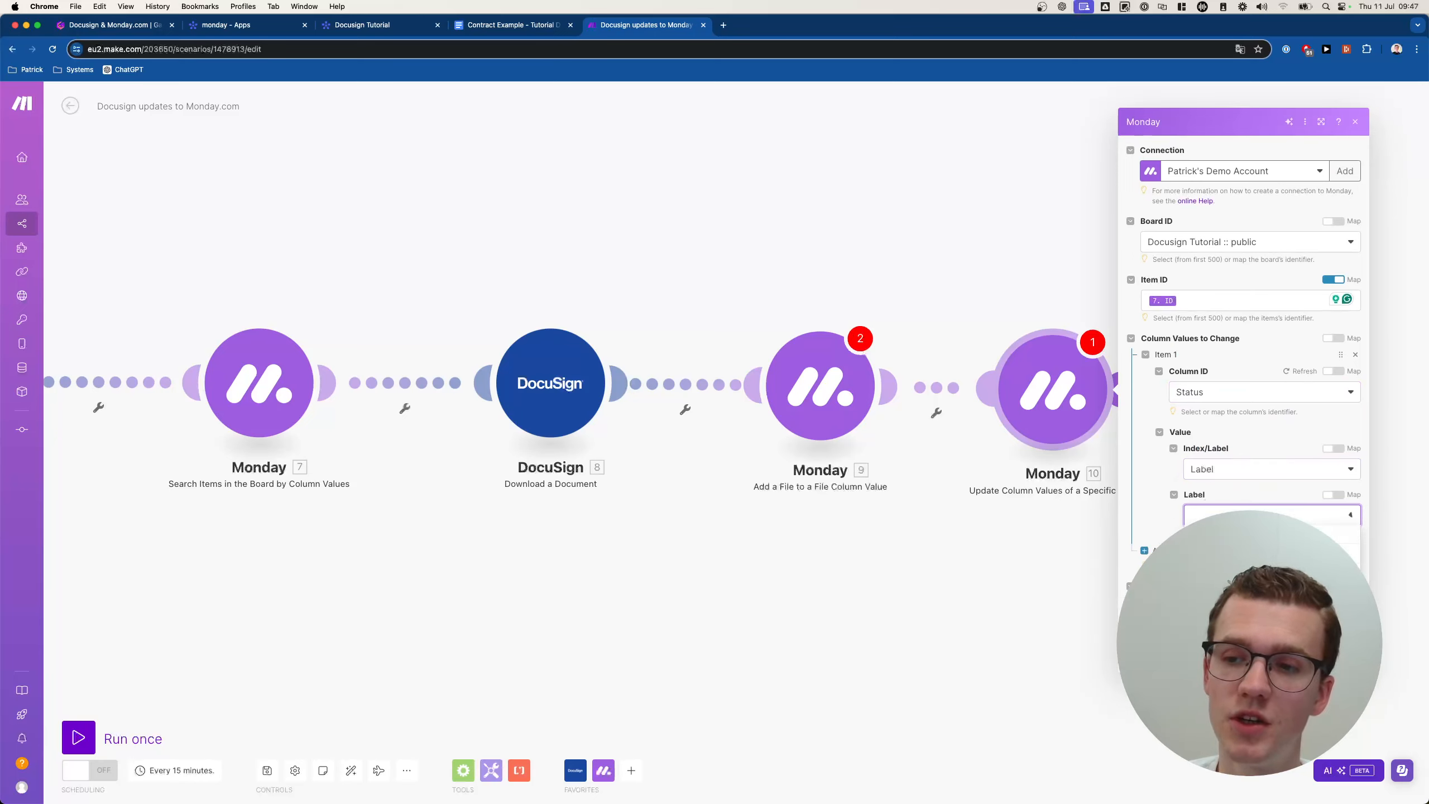
left_click(1227, 586)
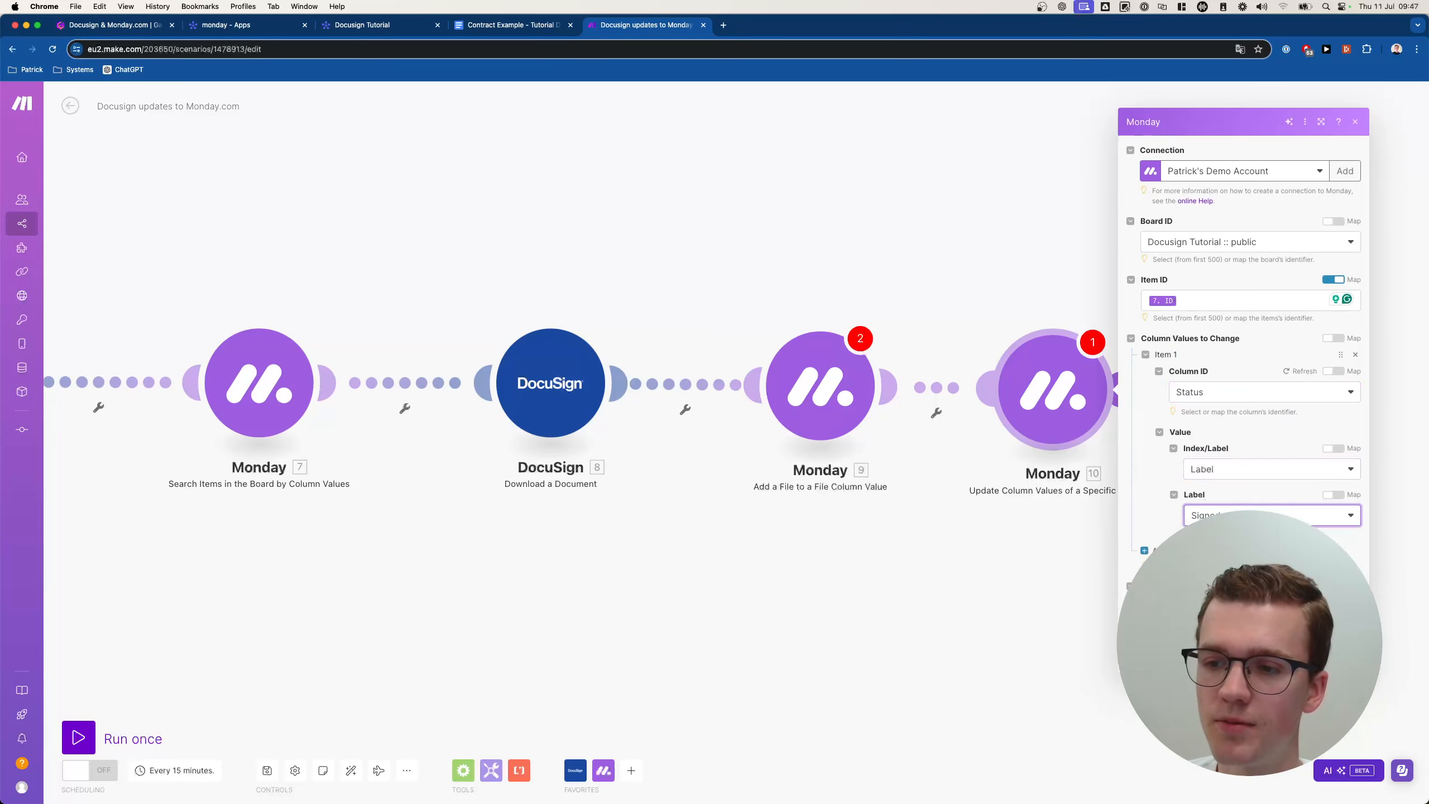
left_click(1343, 659)
scroll(706, 511, "down", 3)
left_click_drag(677, 508, 832, 489)
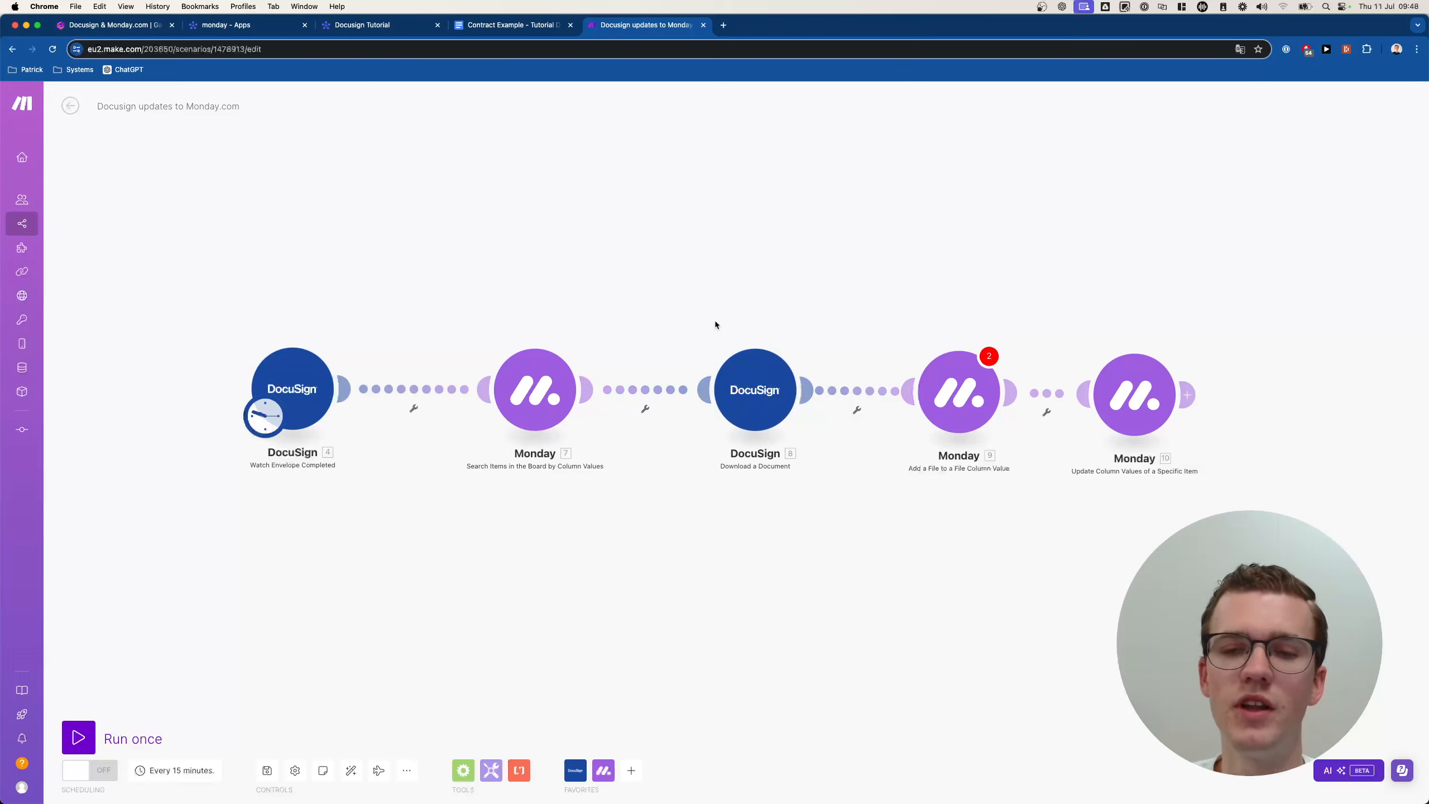
Shift the last three modules right to make room for a filter after the search.
left_click_drag(714, 322, 1189, 485)
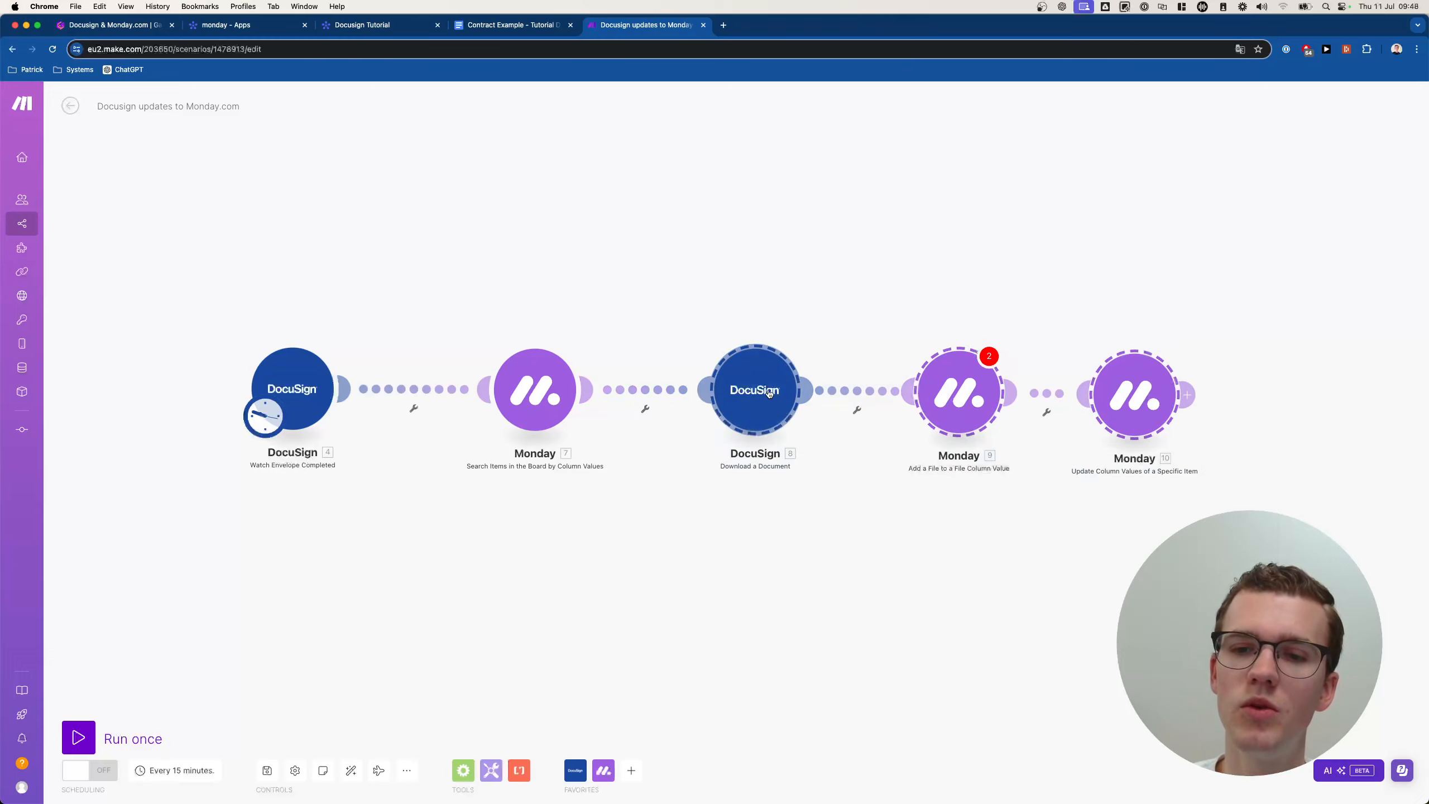
left_click_drag(755, 389, 839, 392)
left_click(686, 410)
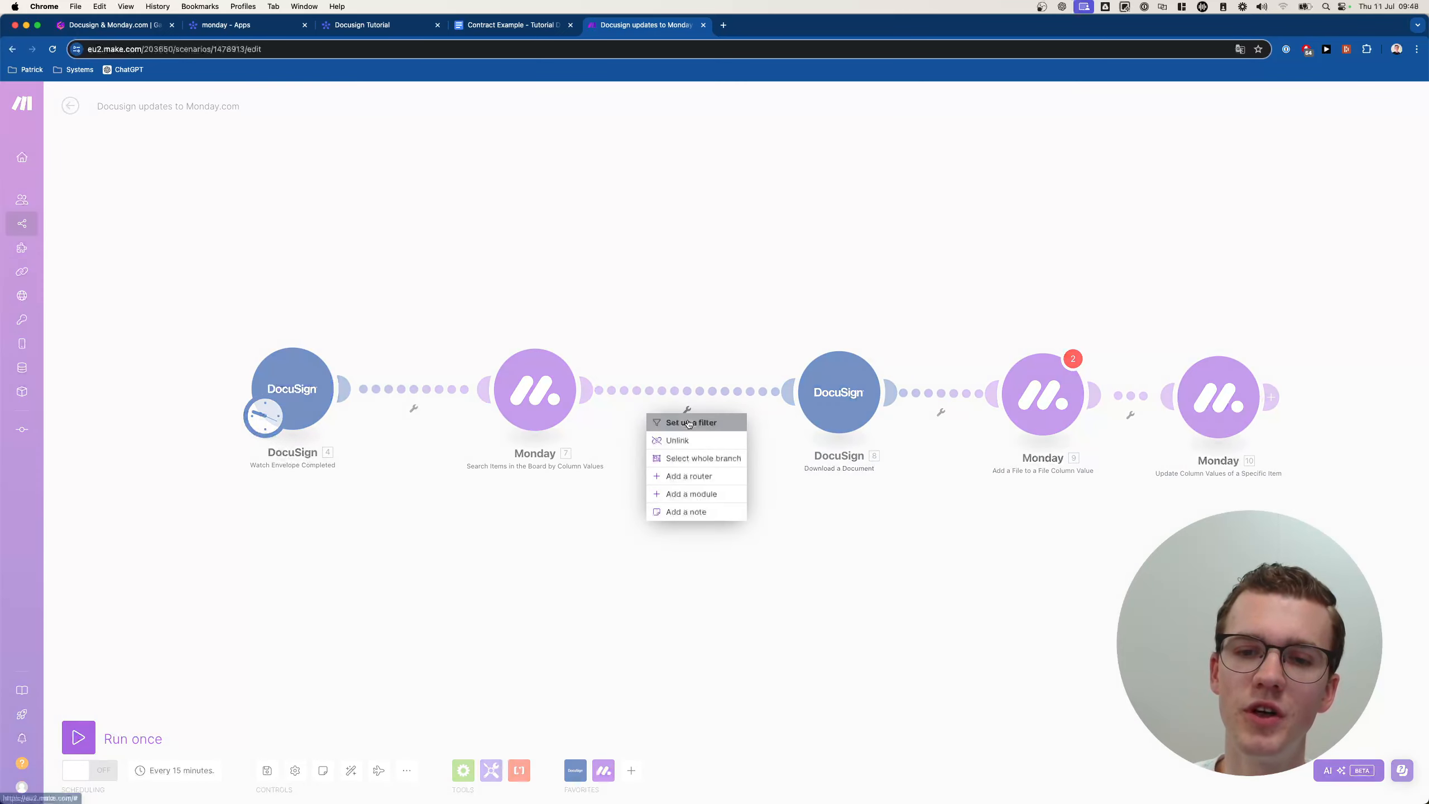
left_click(692, 419)
left_click(770, 336)
key("Escape")
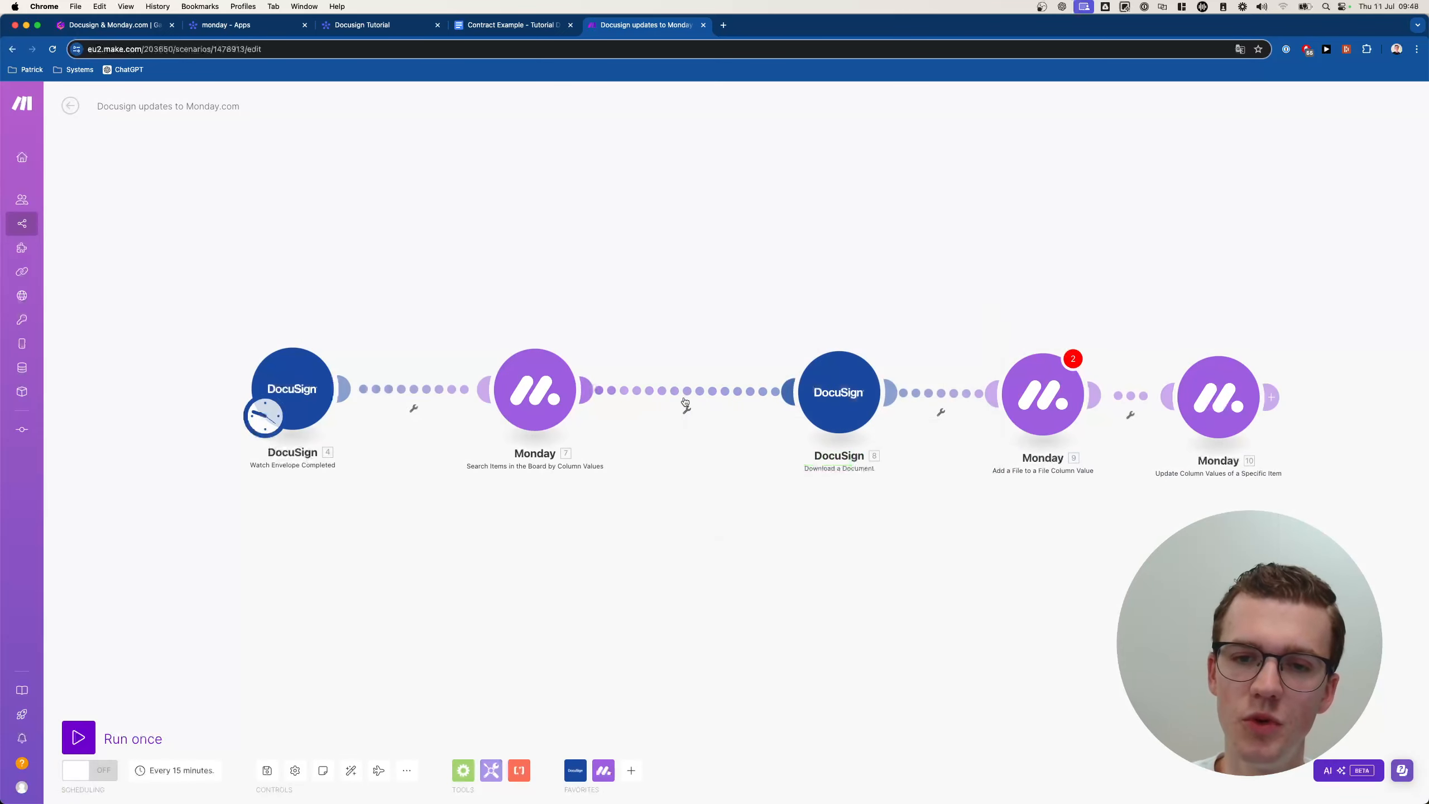
Add a filter labelled 'Check if item exists' on the search-to-download link, checking Total number of bundles.
left_click(687, 411)
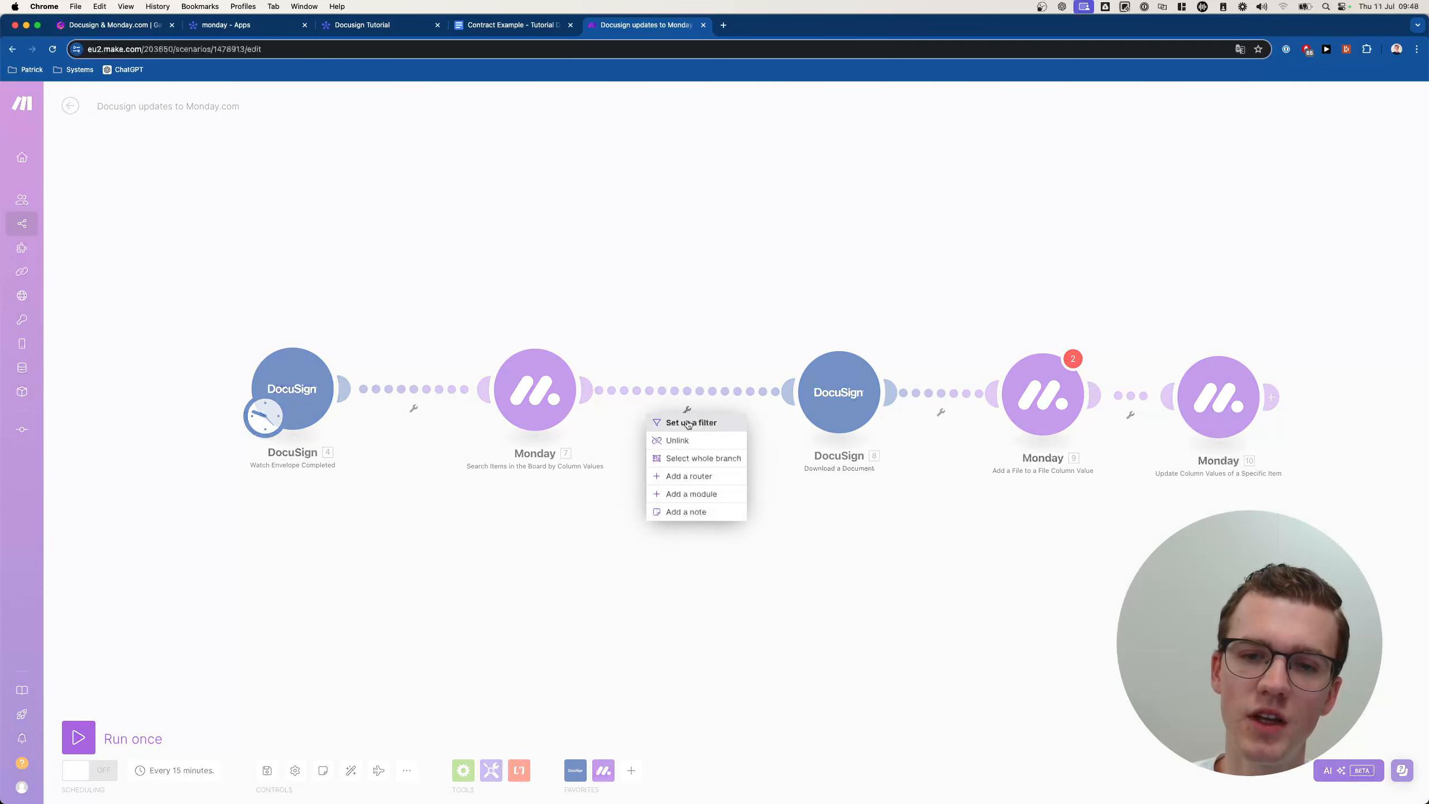
left_click(695, 423)
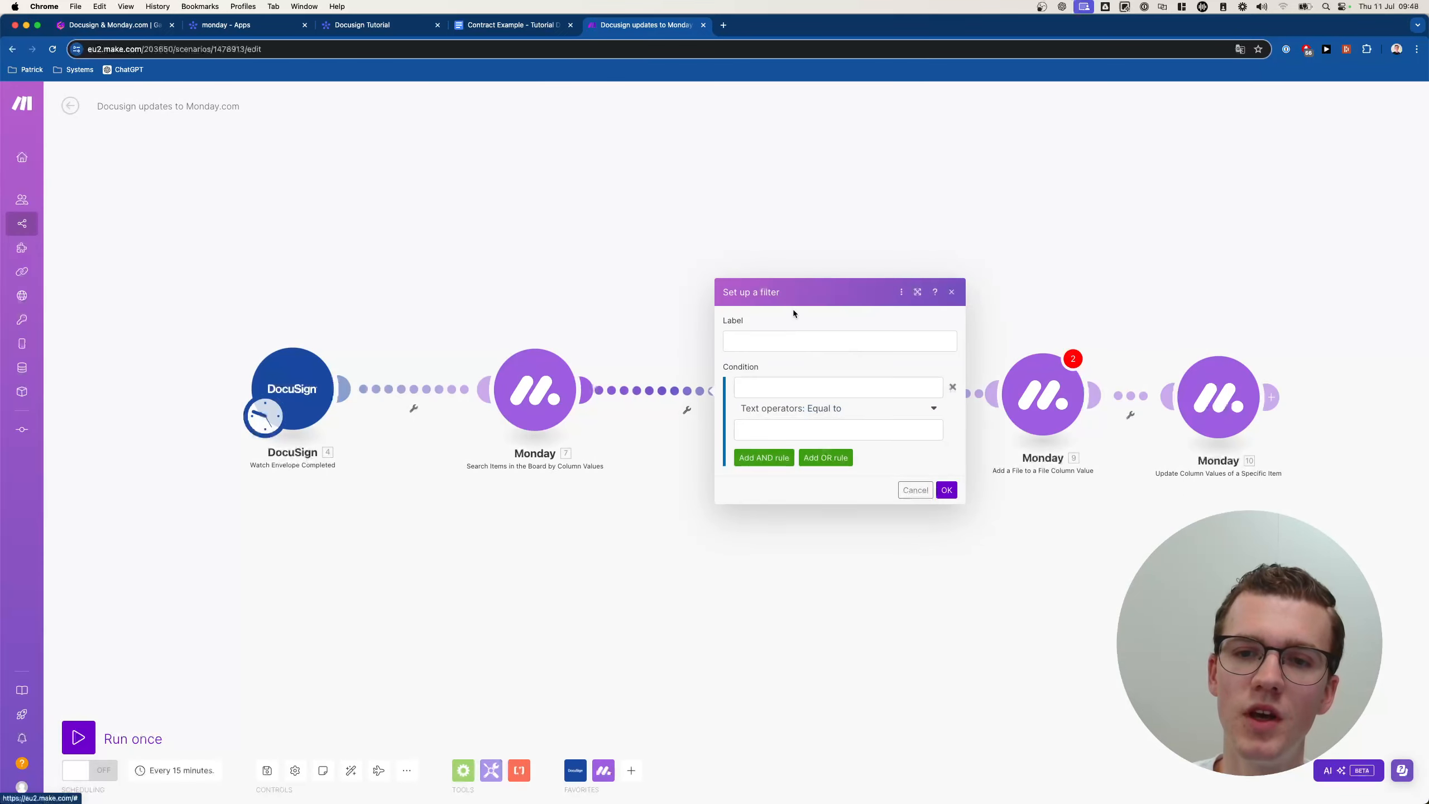
left_click(765, 338)
type("Check if i")
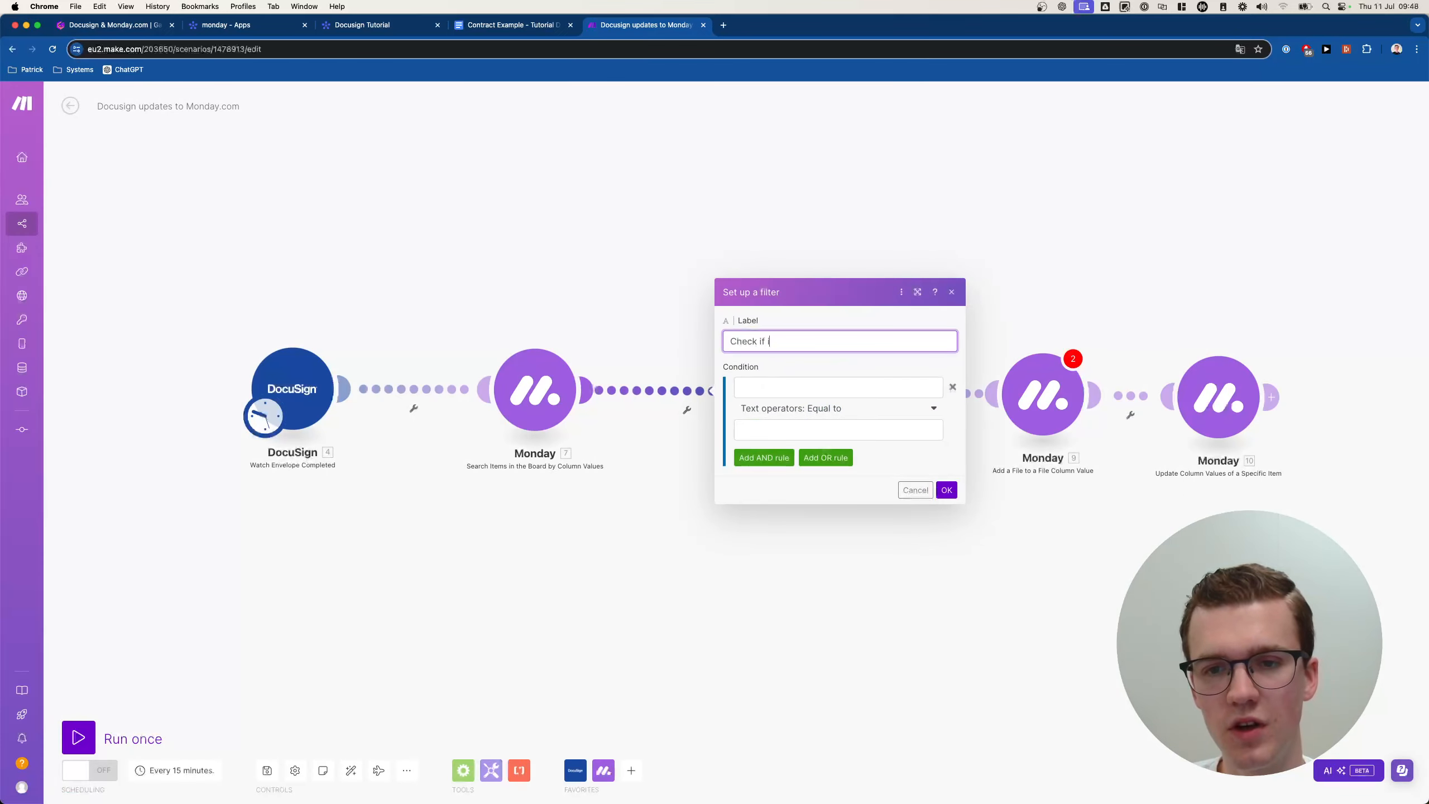
type("iteem exists")
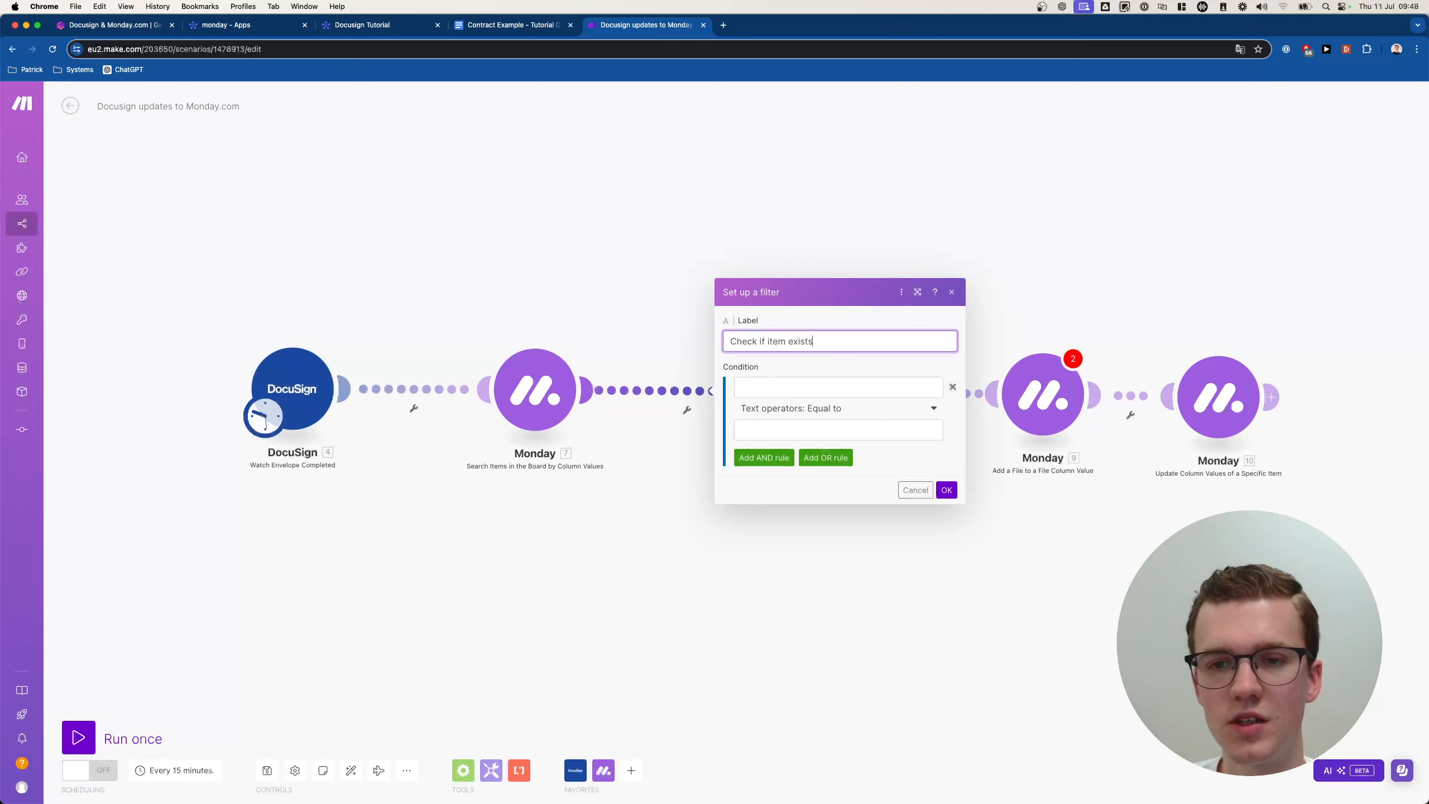
left_click(786, 383)
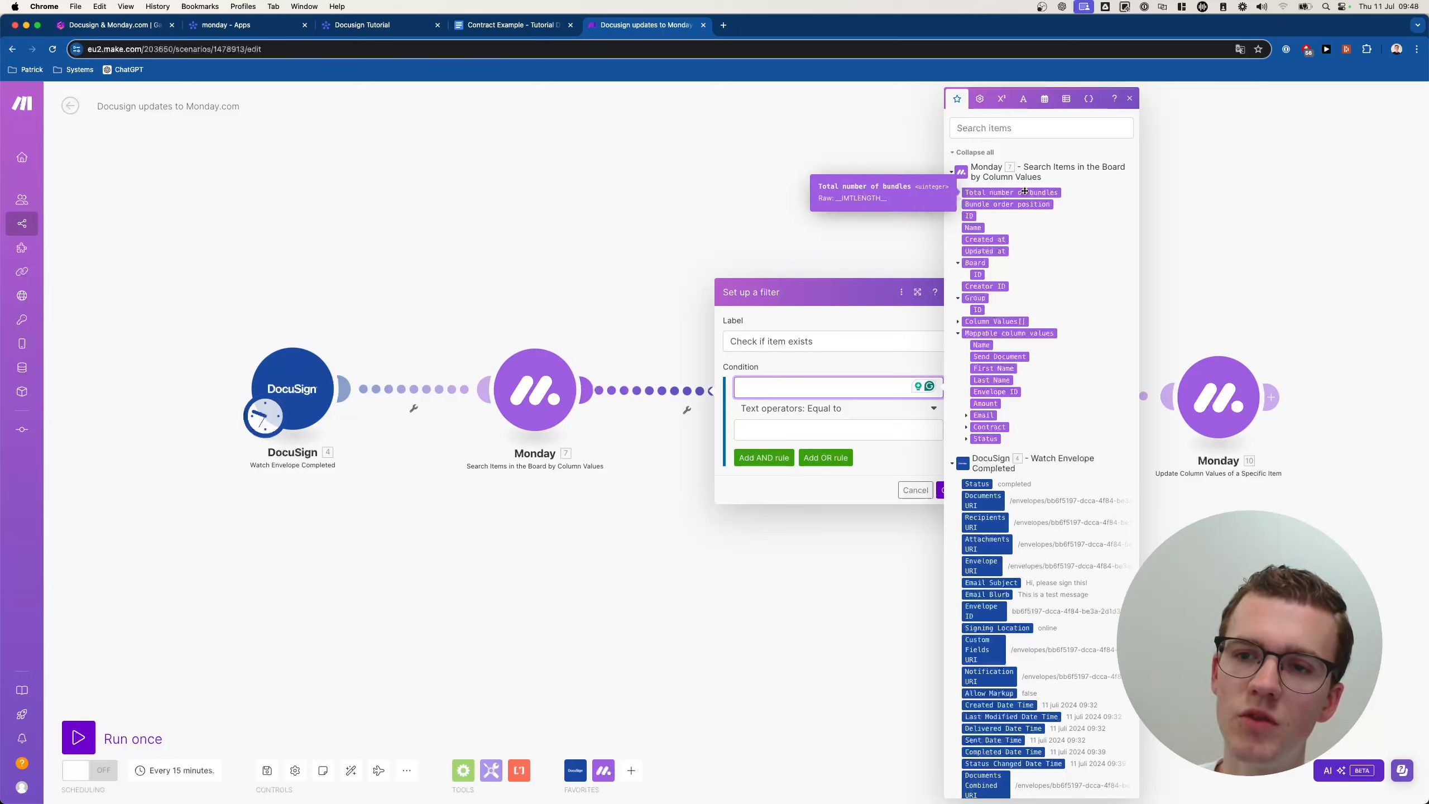
left_click(994, 193)
Set the condition to numeric greater than or equal to 1 and confirm the filter.
left_click(810, 409)
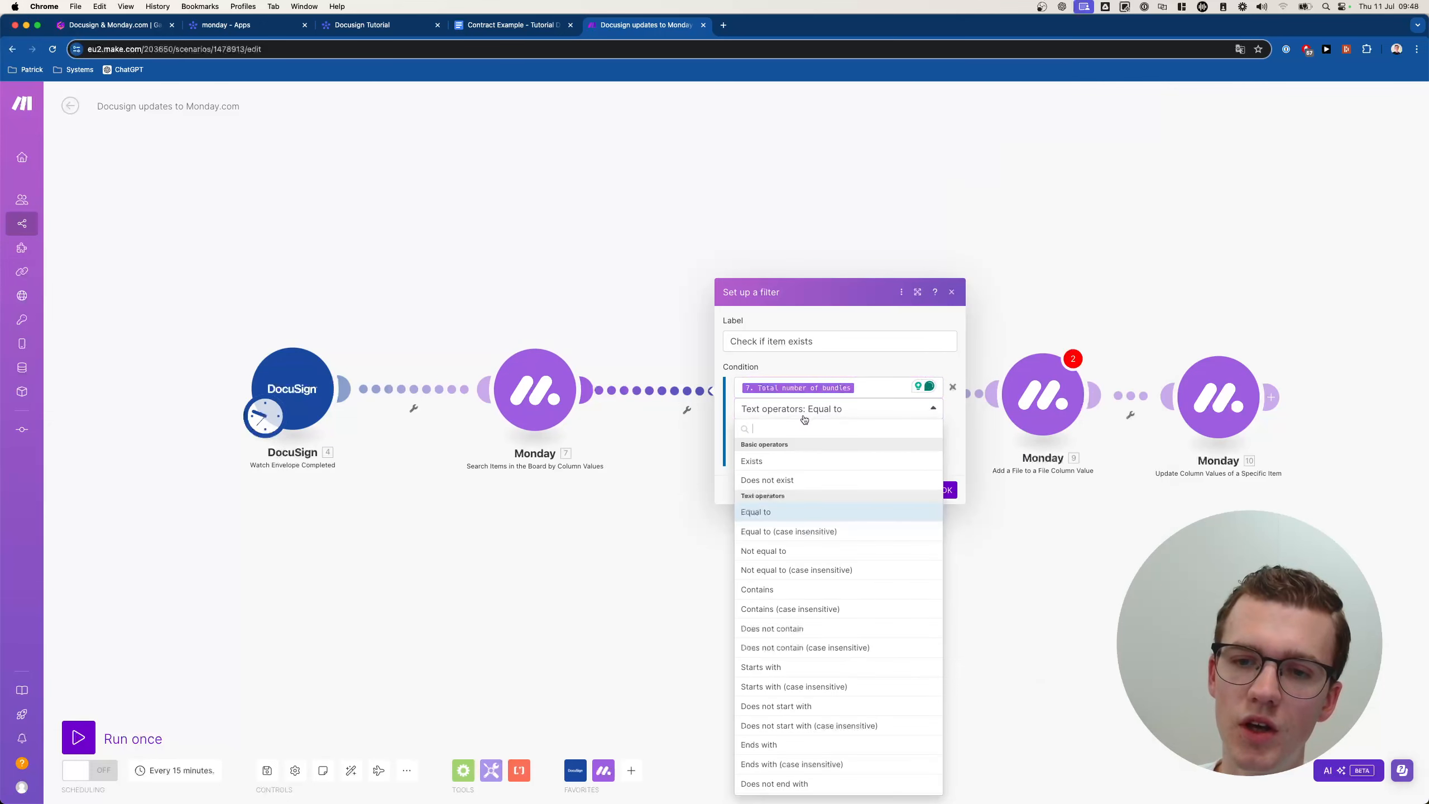
scroll(751, 596, "down", 5)
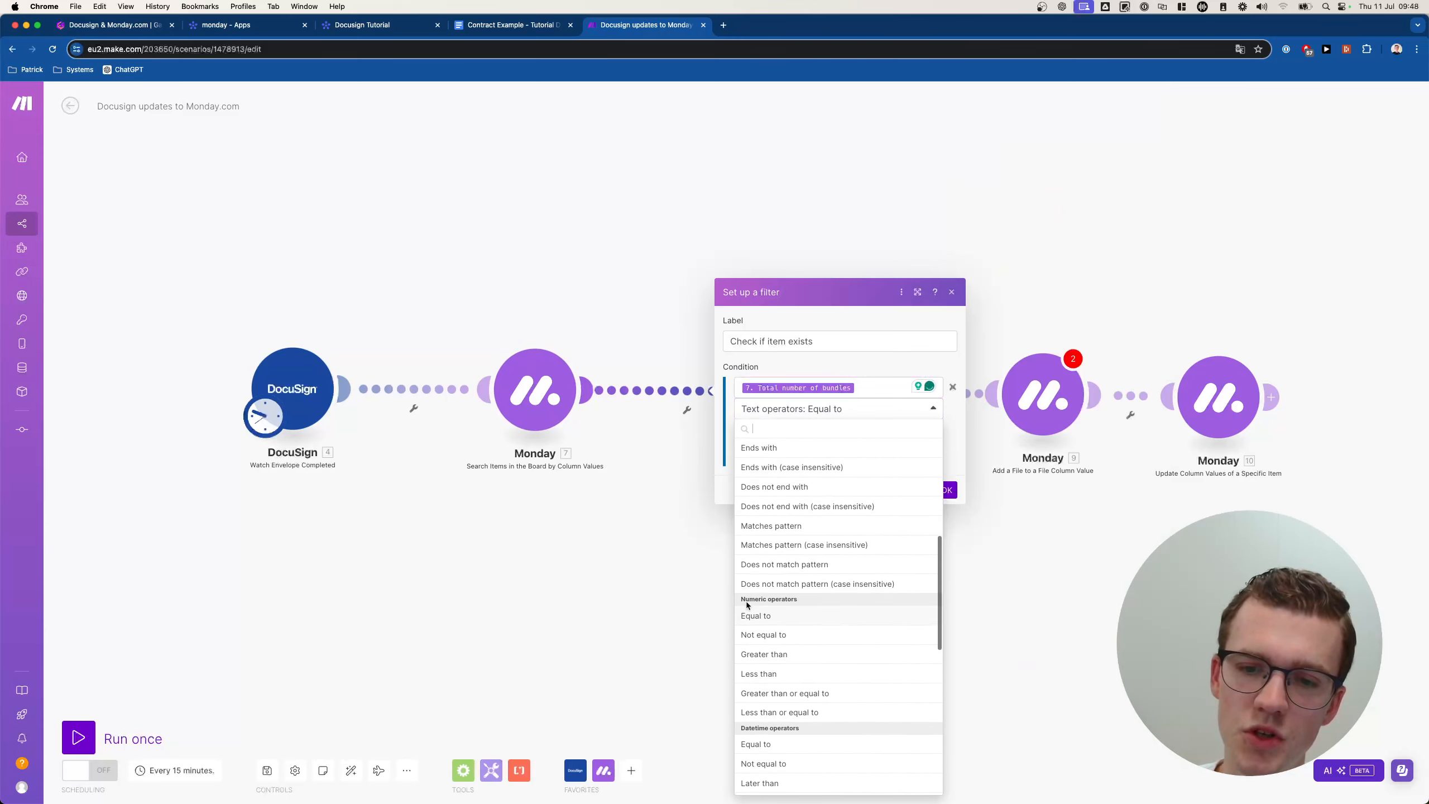
left_click(782, 615)
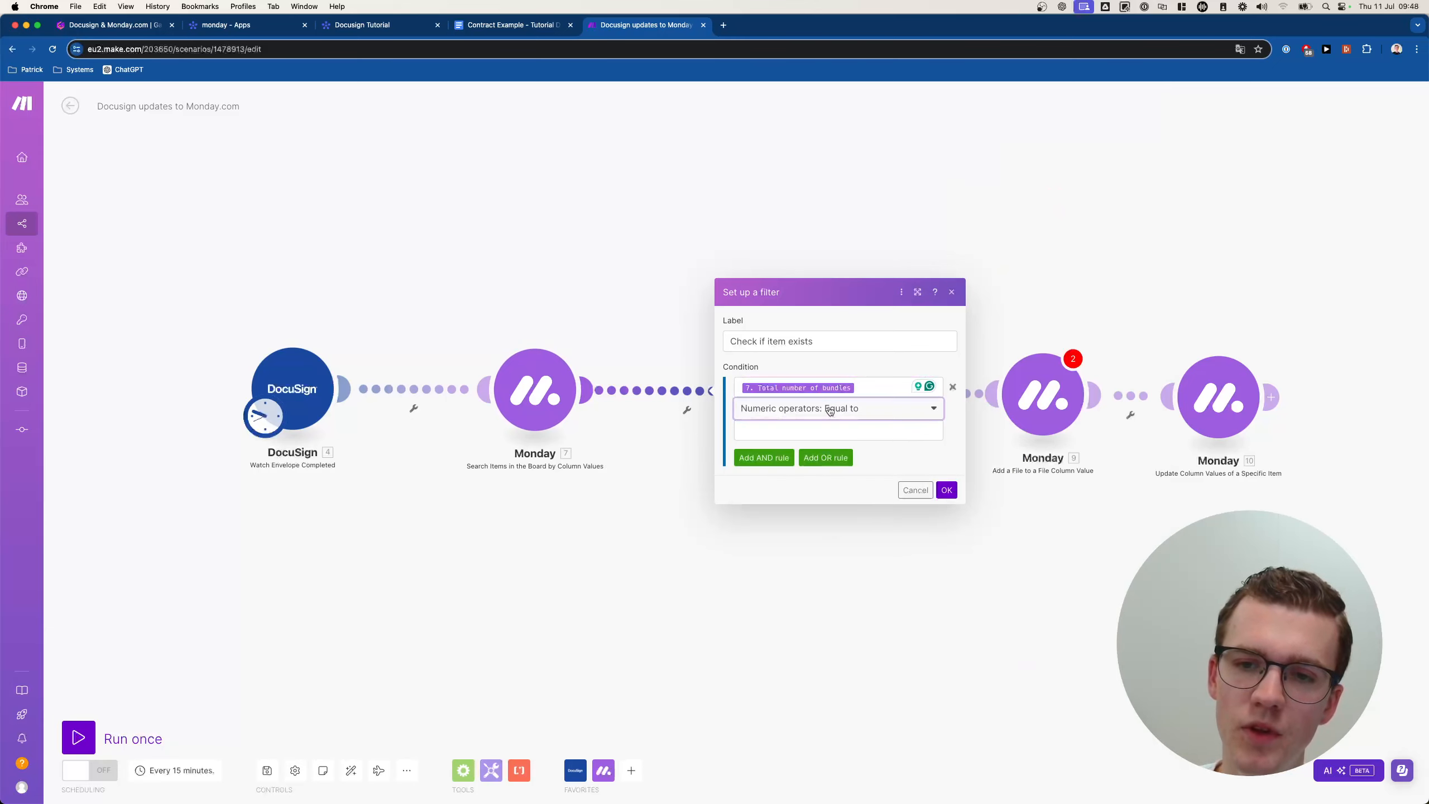
left_click(831, 410)
scroll(825, 674, "down", 1)
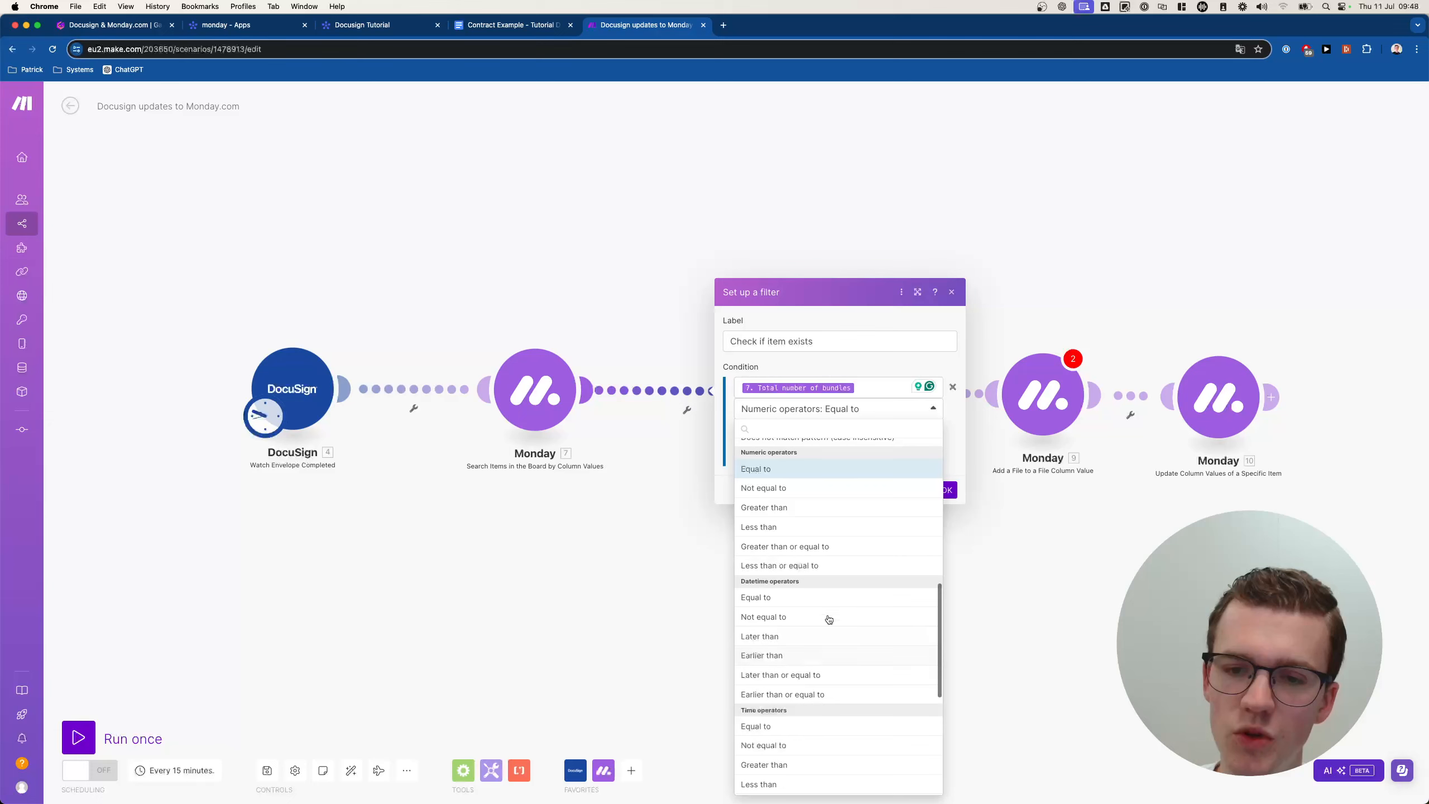
left_click(815, 547)
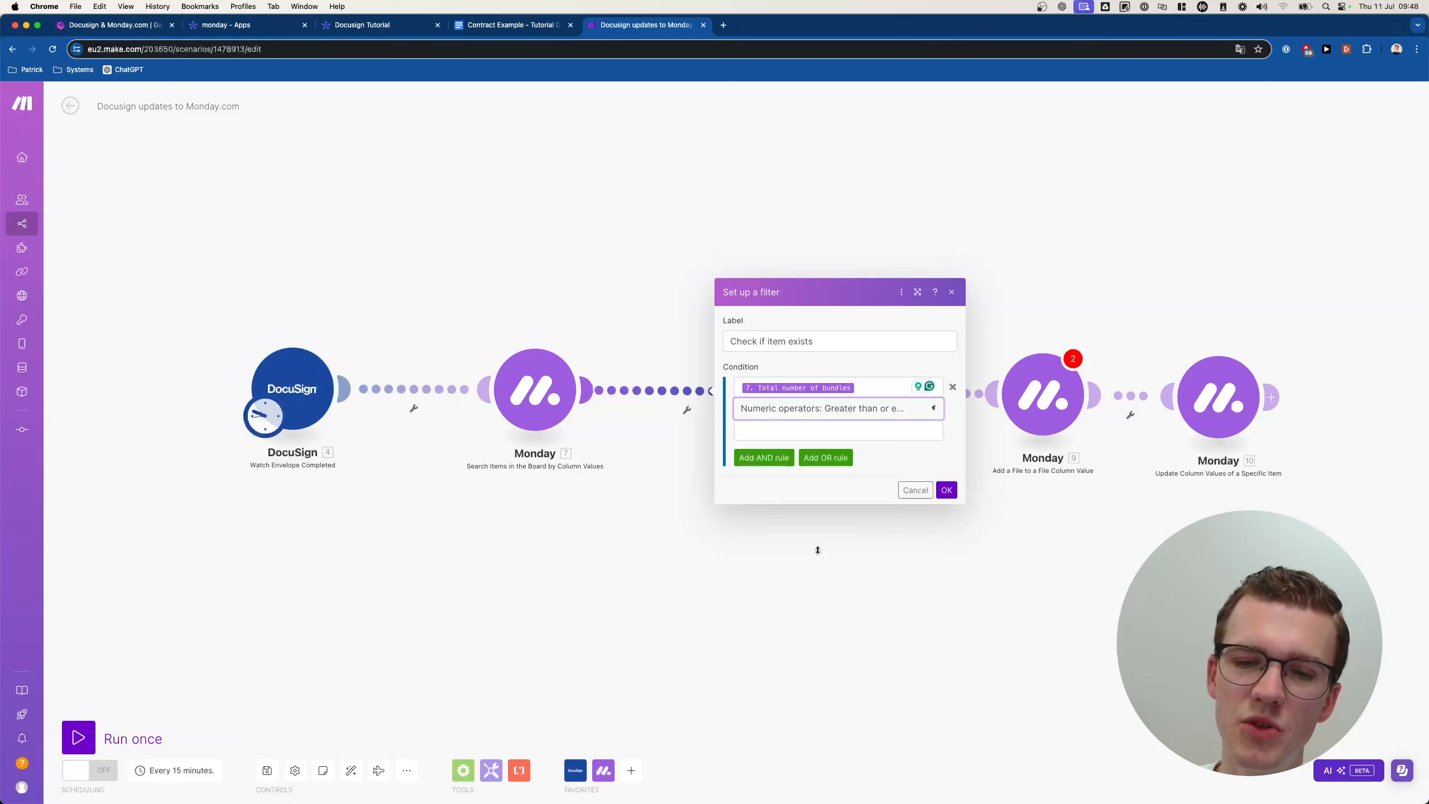
left_click(846, 425)
type("1")
left_click(869, 463)
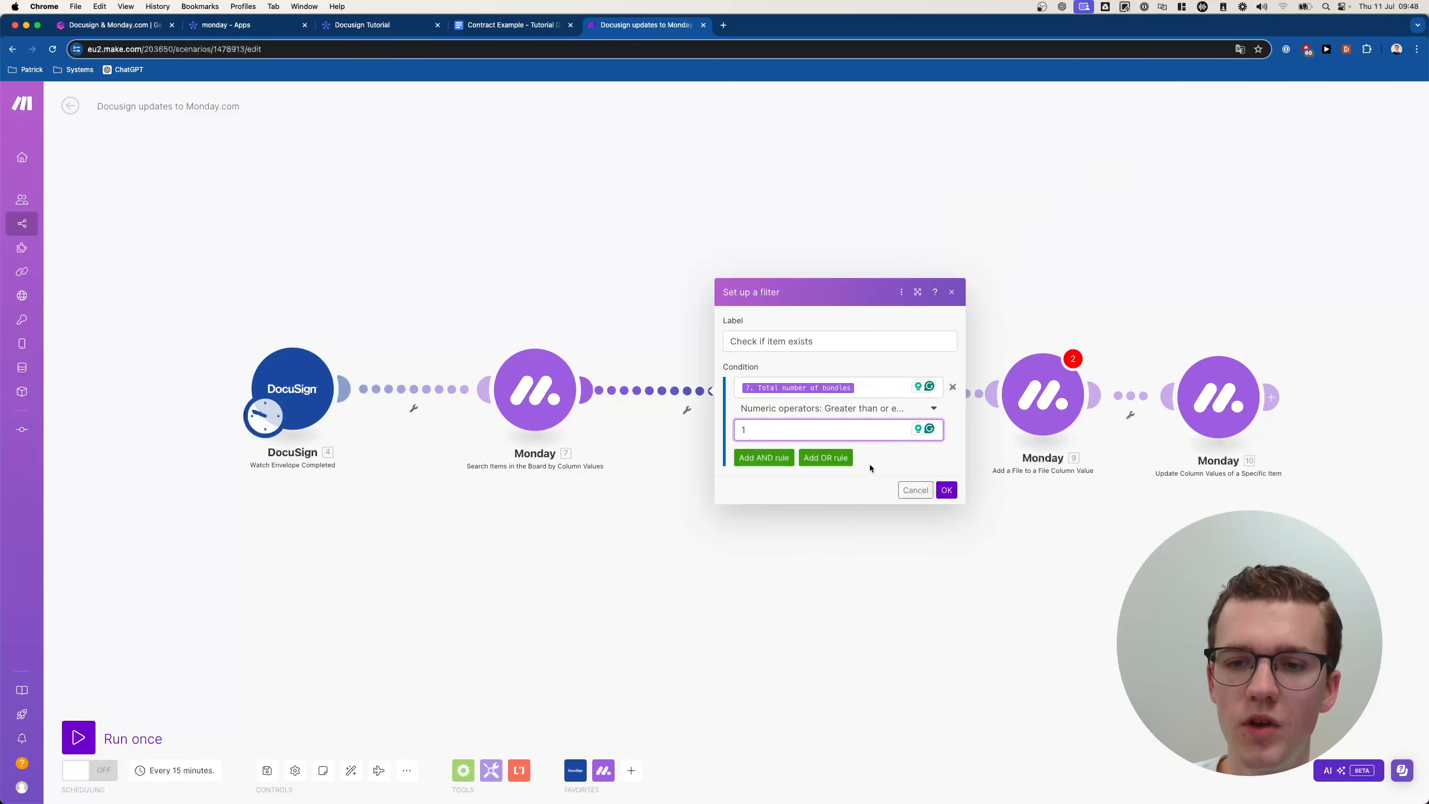
left_click(949, 487)
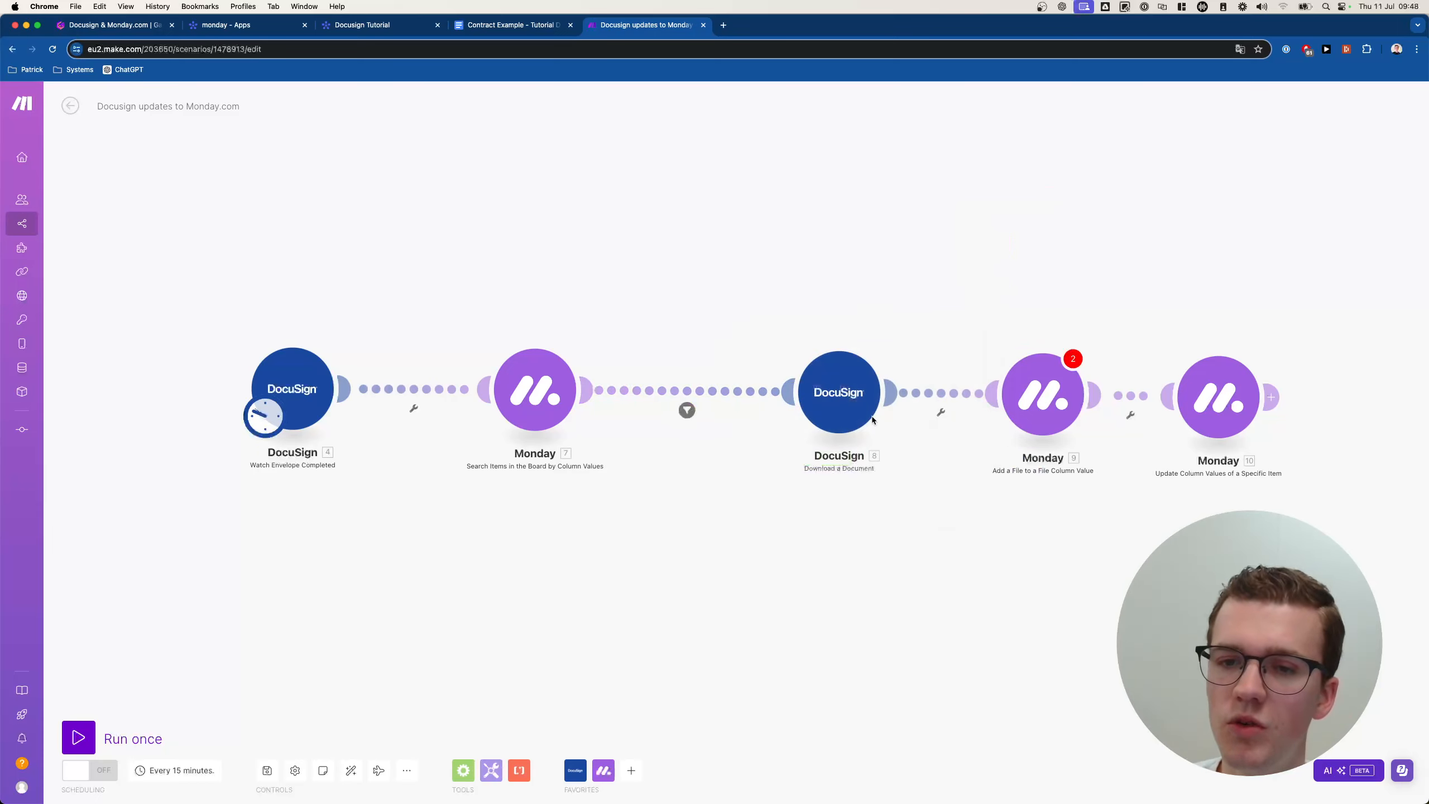
Move the download and two Monday modules further right.
left_click_drag(814, 331, 1239, 510)
left_click_drag(844, 394, 921, 394)
scroll(721, 373, "up", 3)
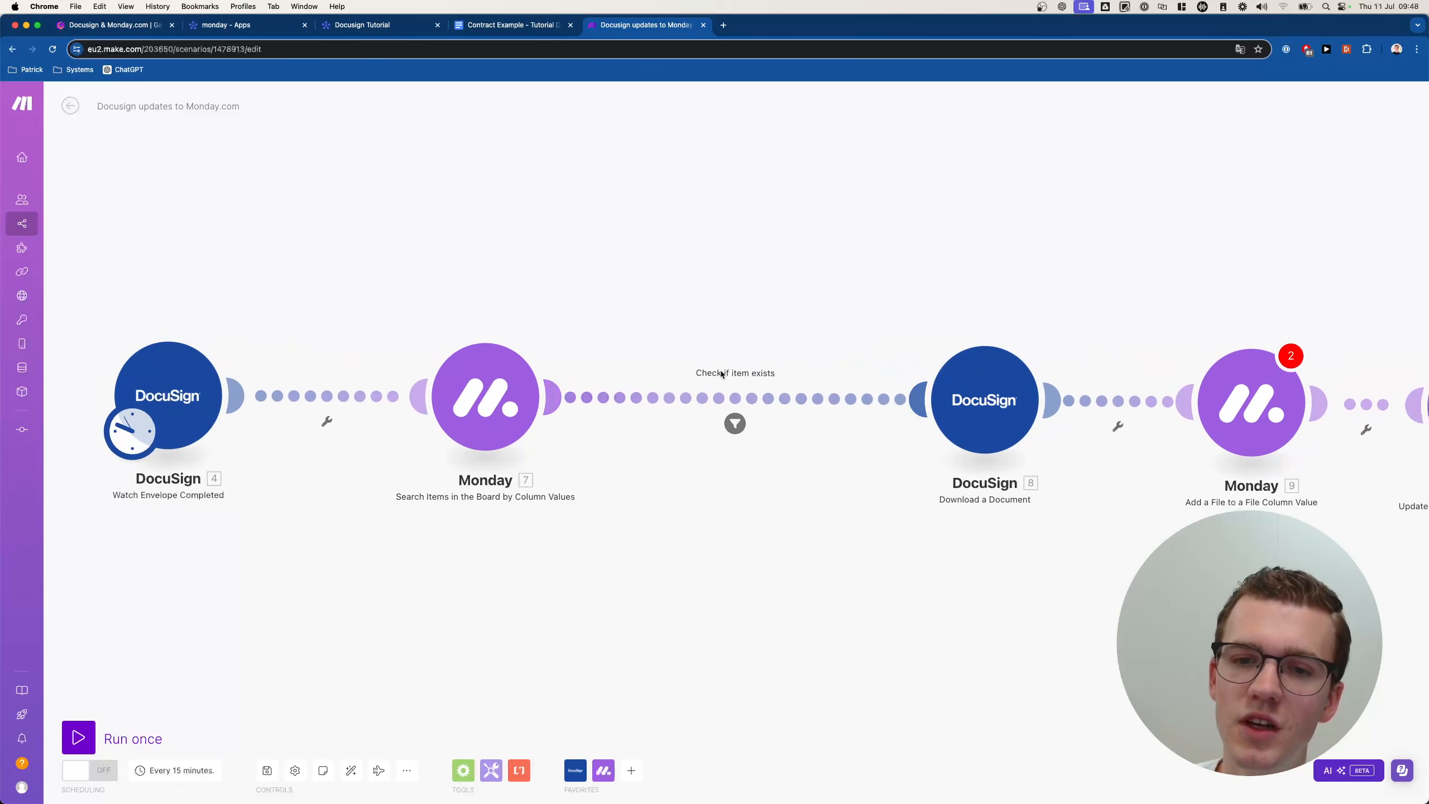
scroll(721, 373, "down", 3)
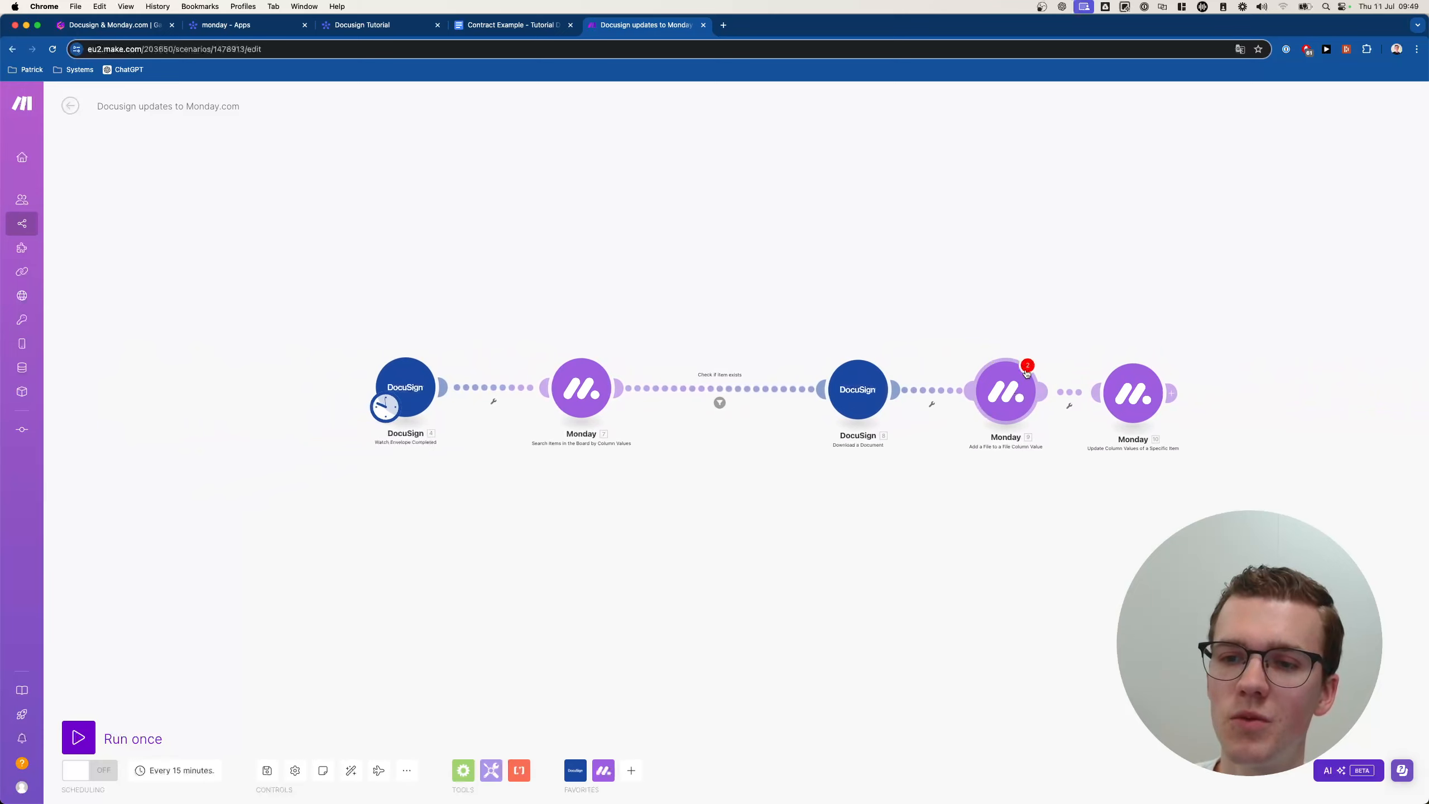
Review the add-file Monday module's warnings and settings, then save the scenario.
left_click(1027, 370)
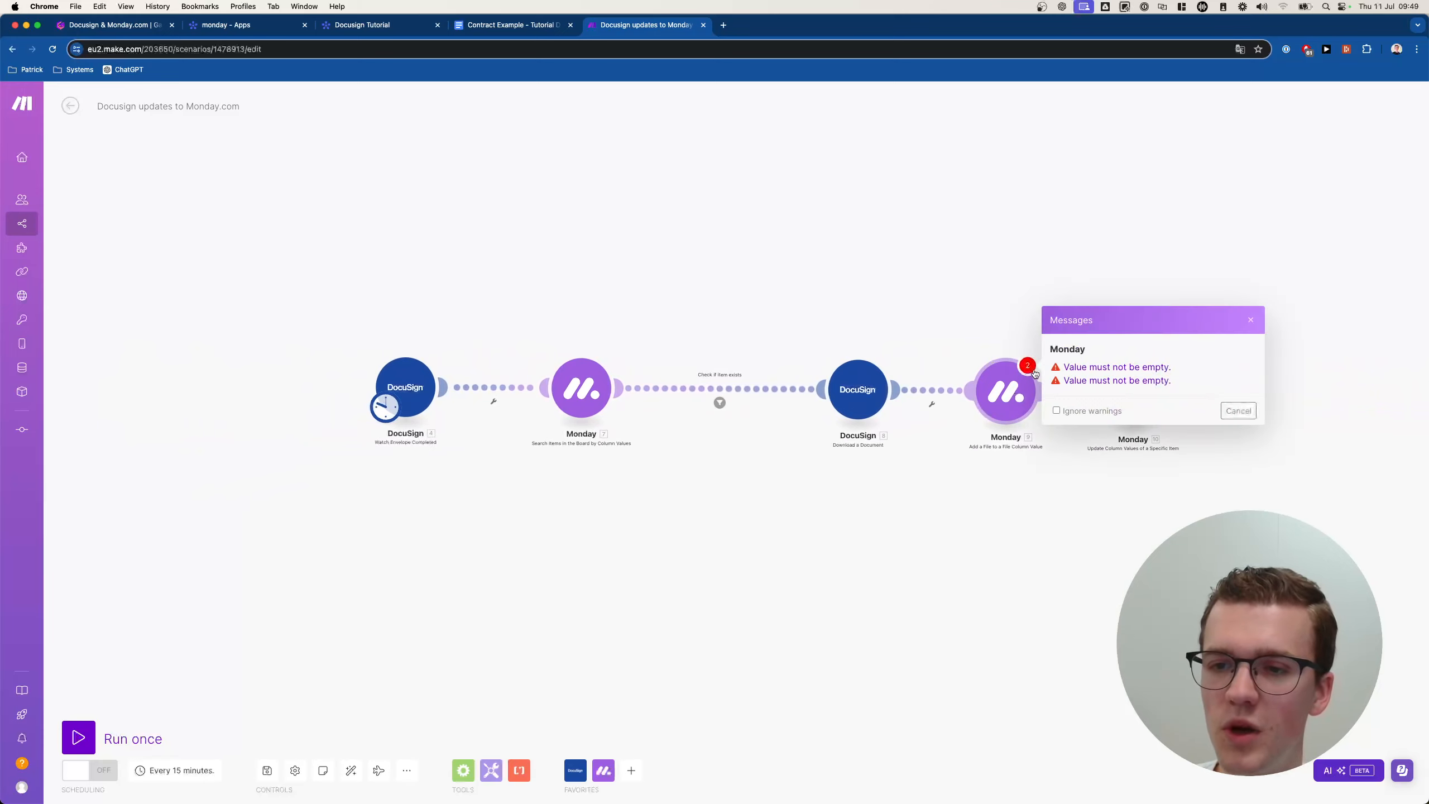
left_click(1011, 384)
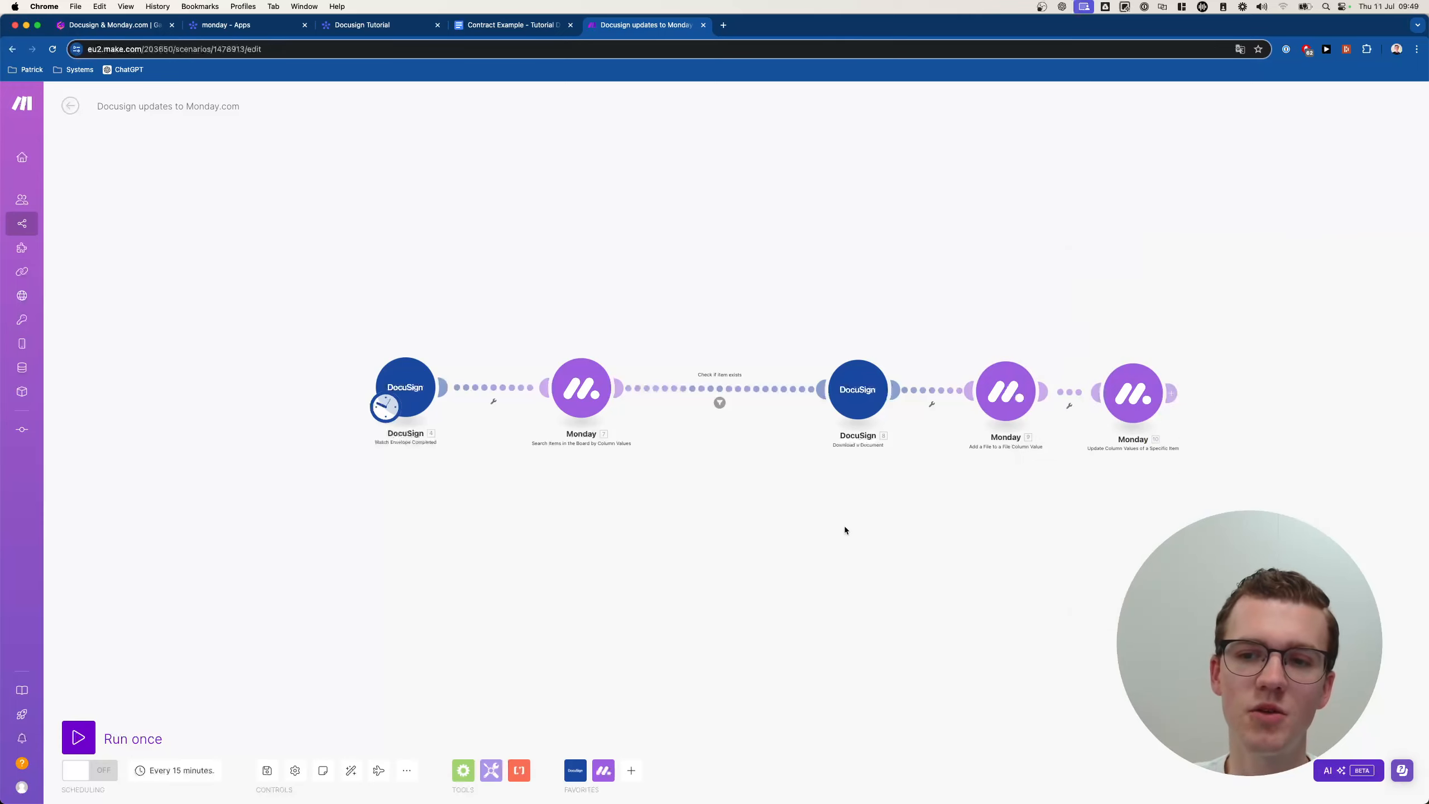
left_click(269, 767)
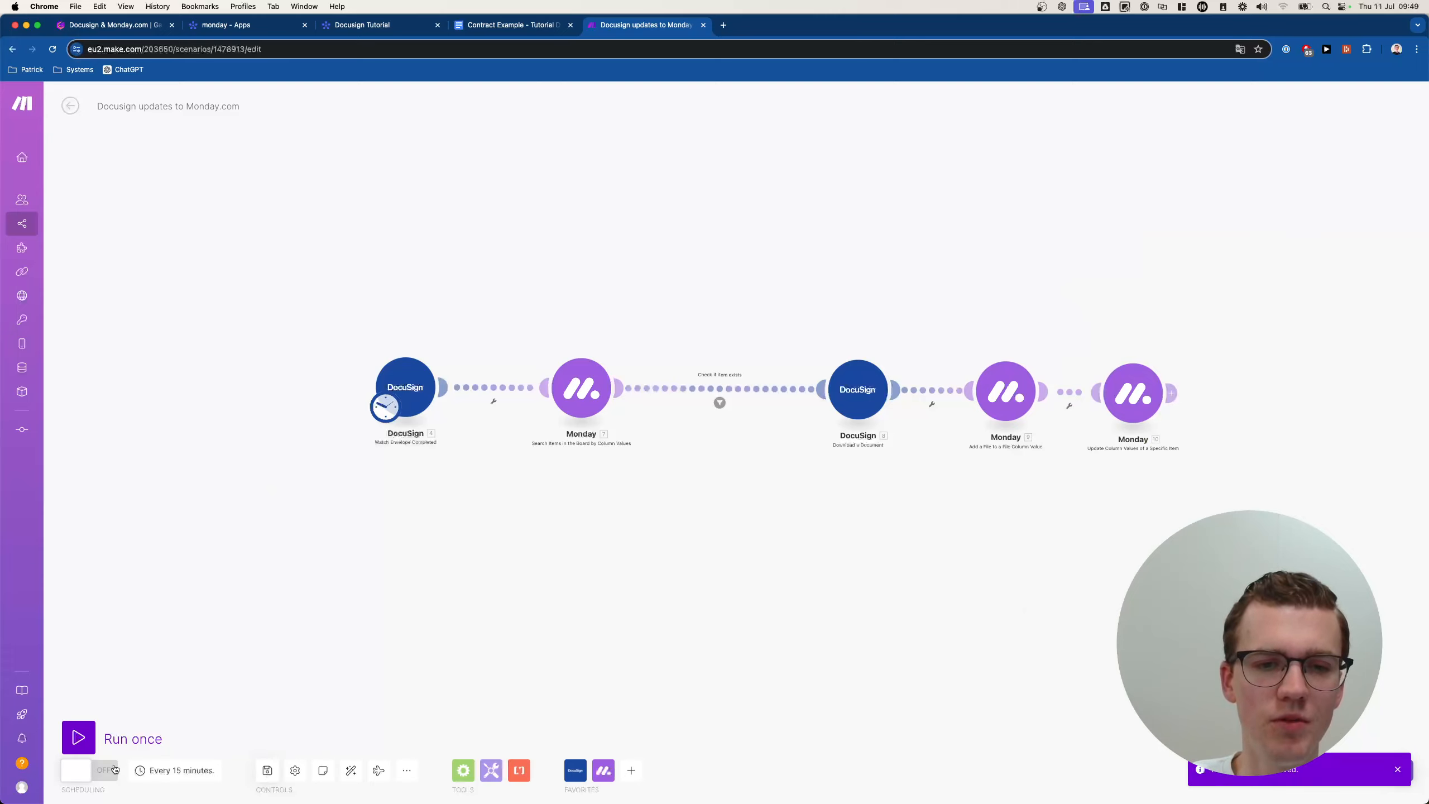
scroll(306, 354, "up", 3)
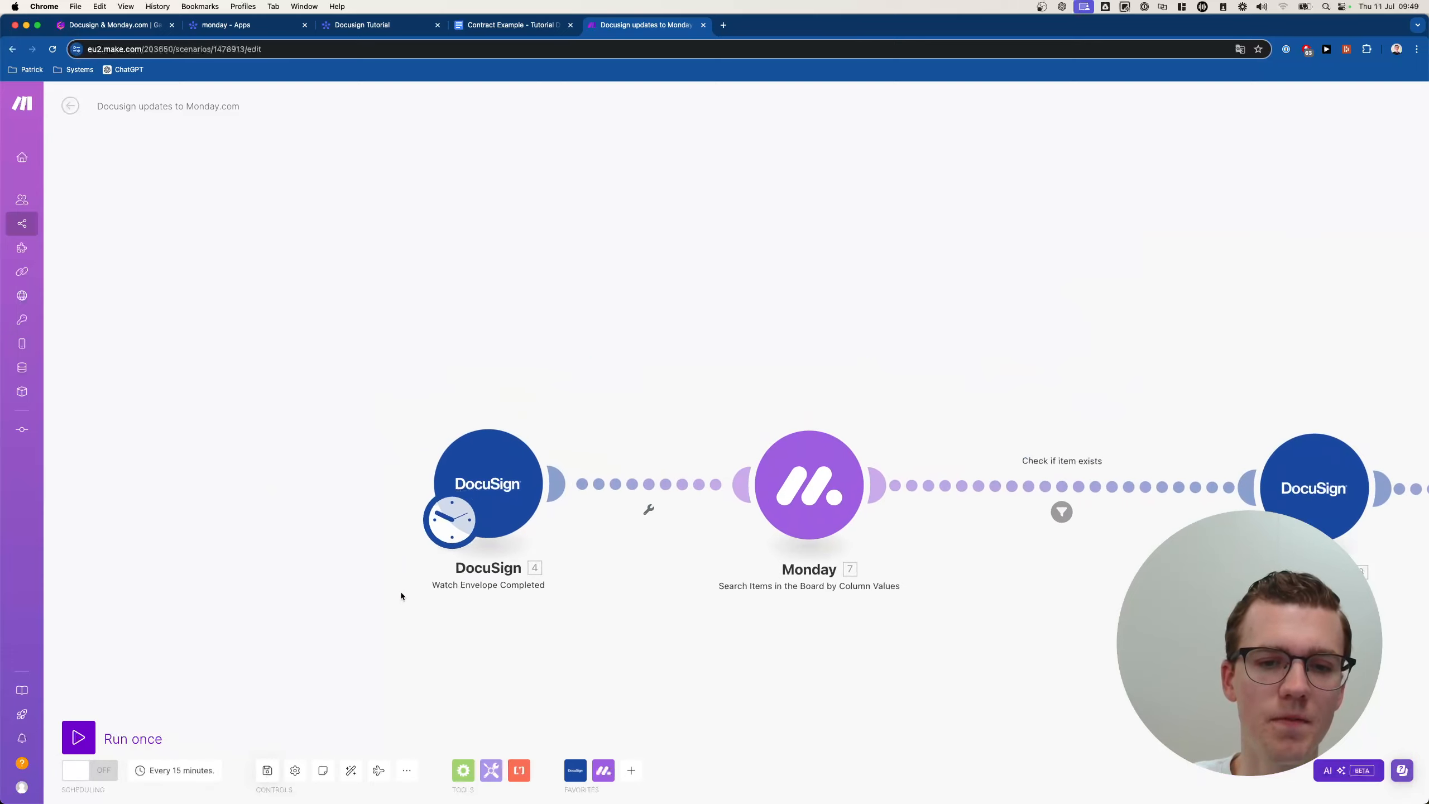
scroll(400, 596, "down", 3)
Schedule the scenario to run at regular intervals of every 1 minute.
left_click(175, 770)
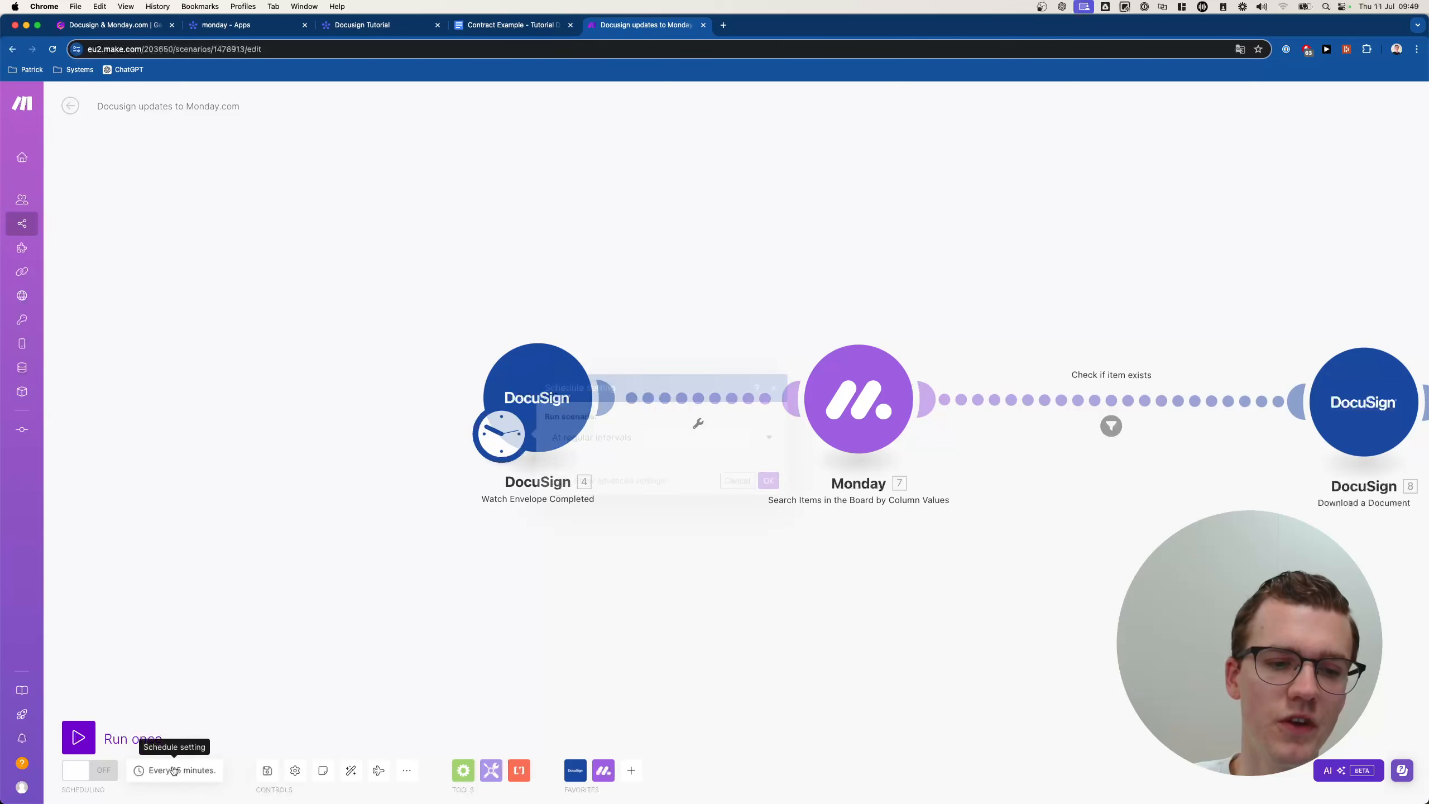
left_click(623, 369)
left_click(622, 383)
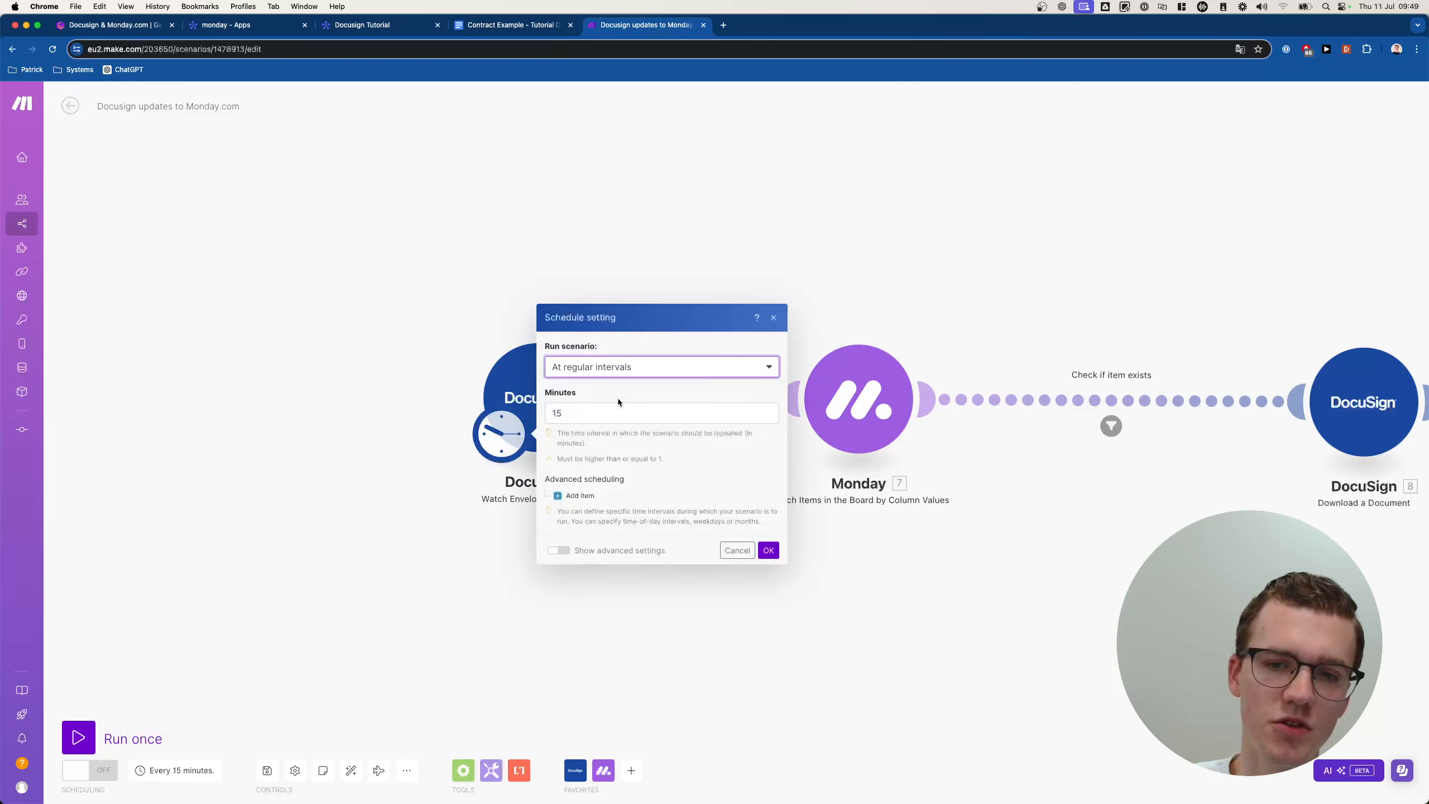
left_click(615, 407)
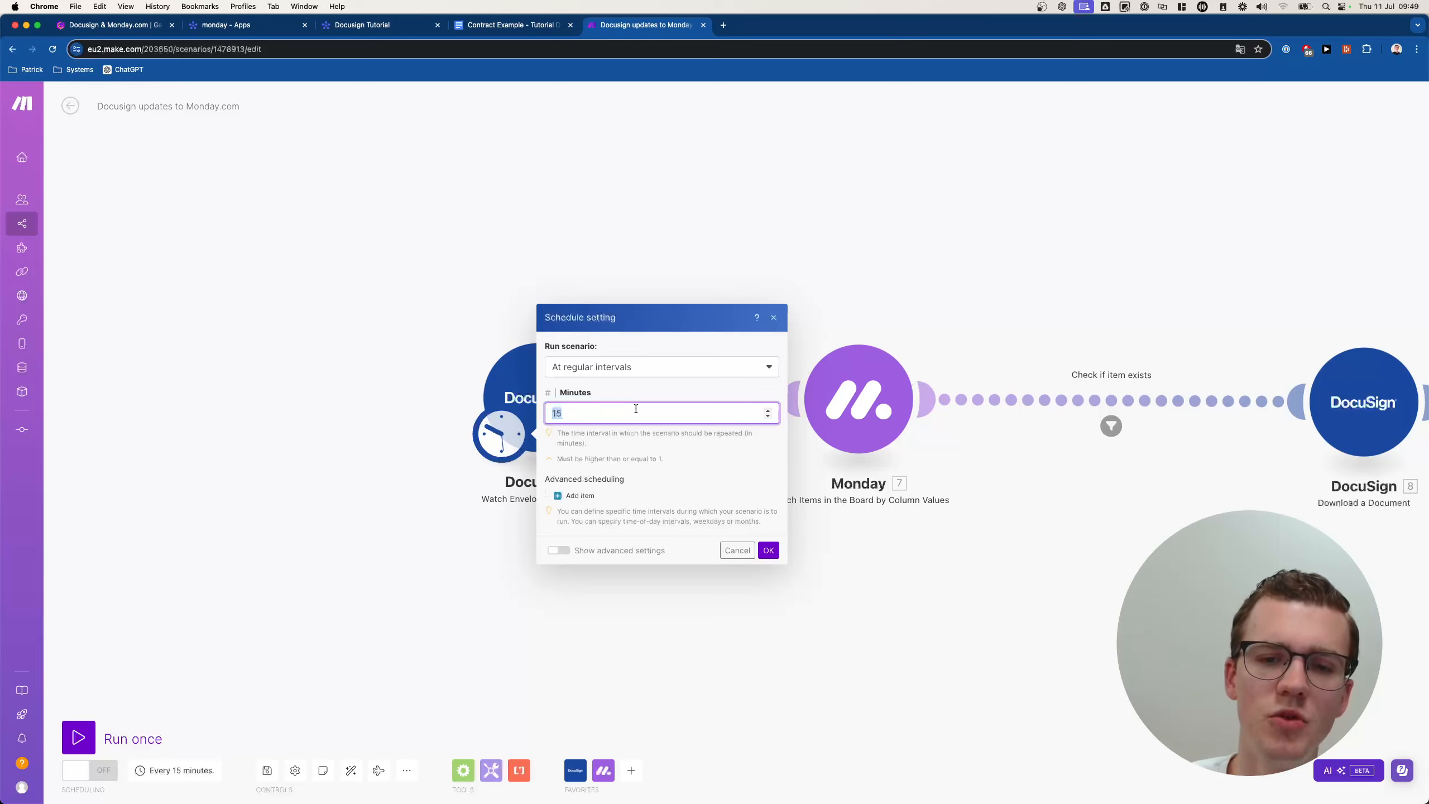
left_click(767, 550)
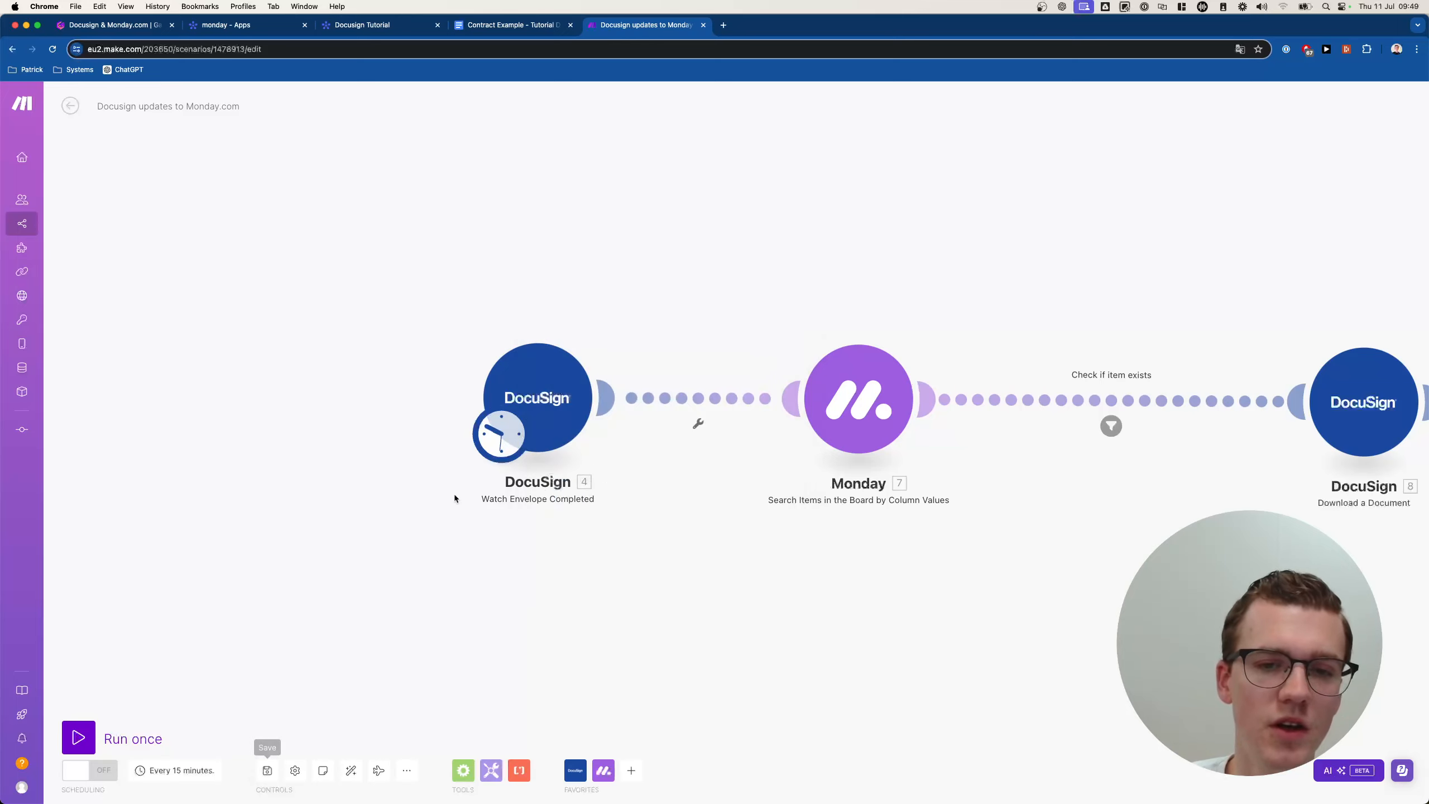
left_click(502, 431)
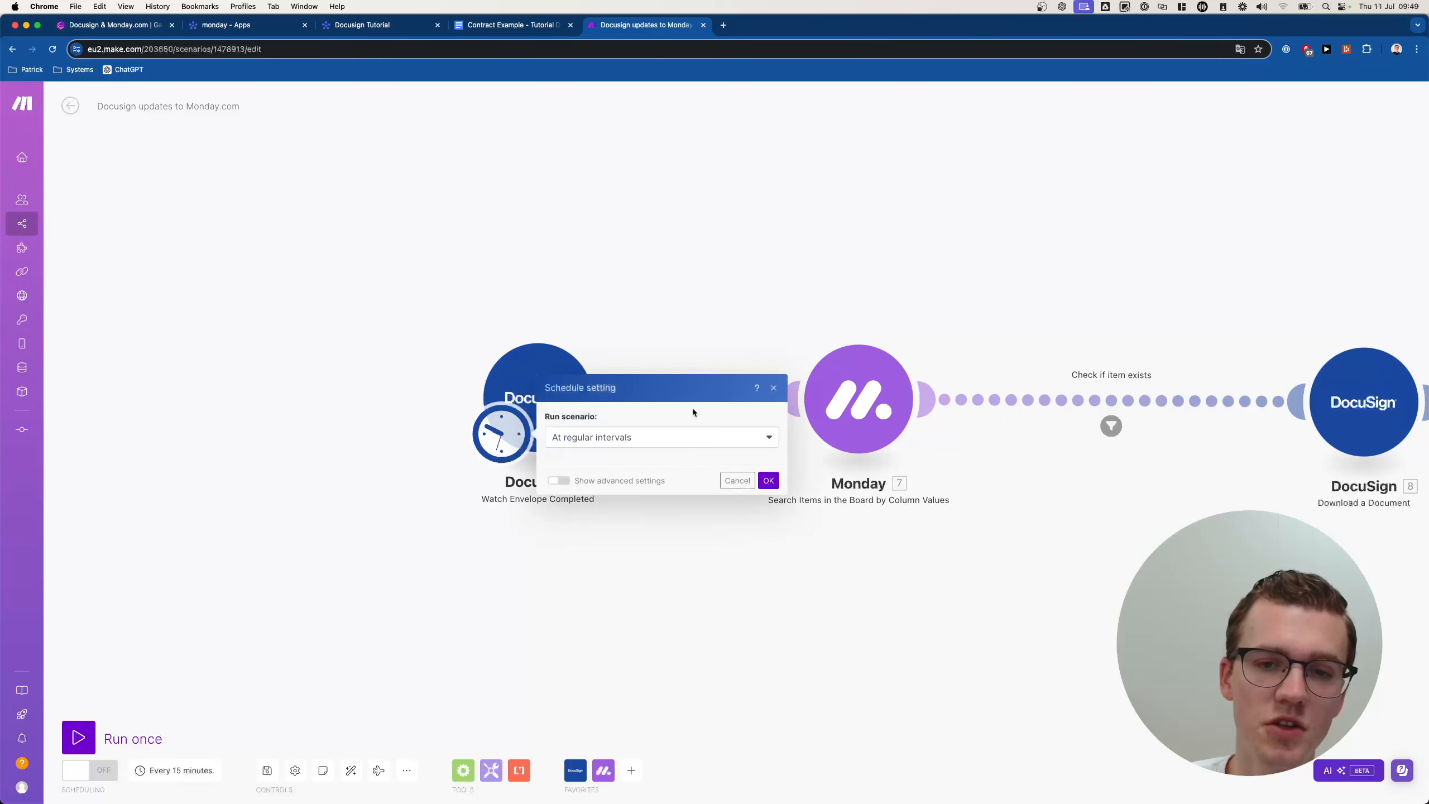
double_click(625, 410)
type("1")
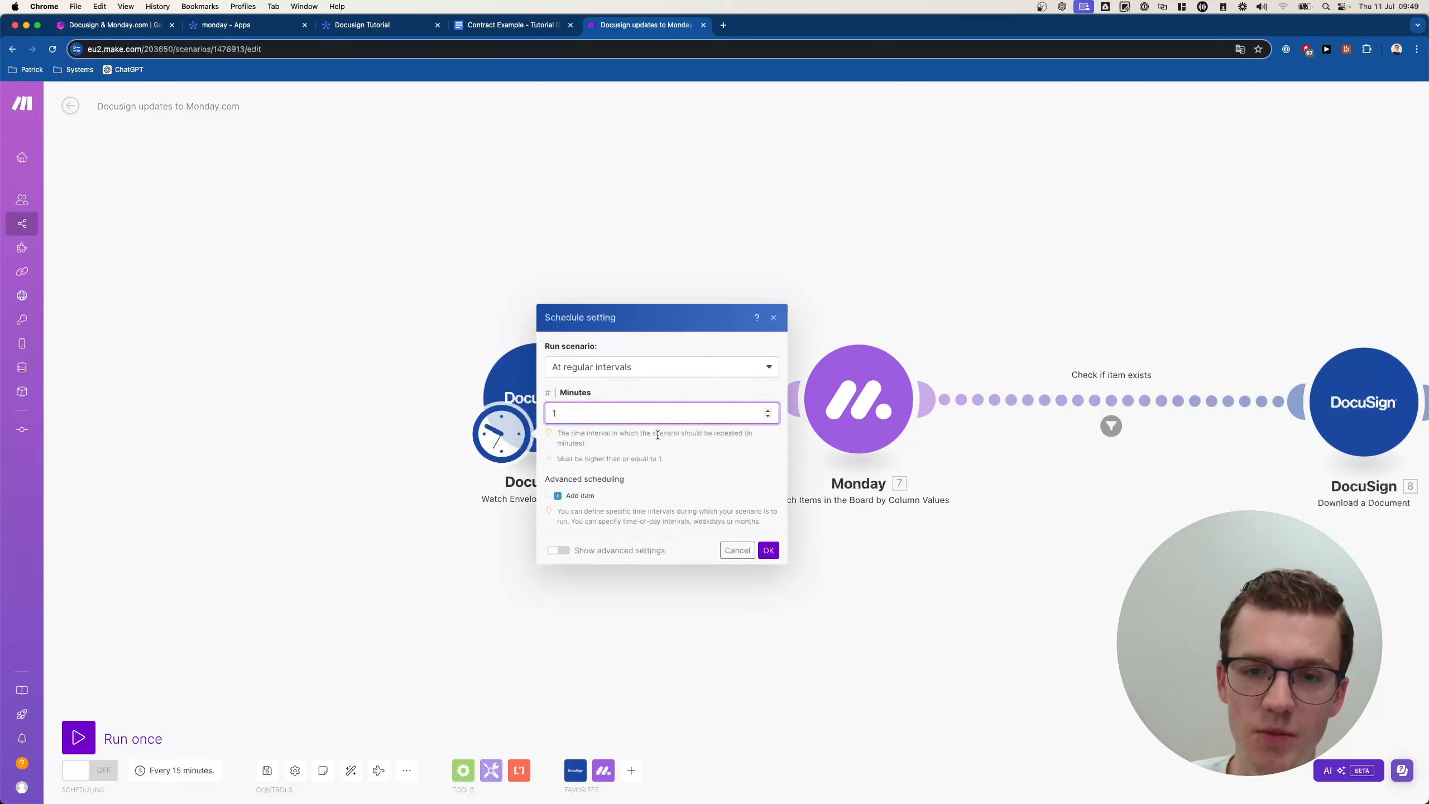
left_click(672, 444)
left_click(769, 550)
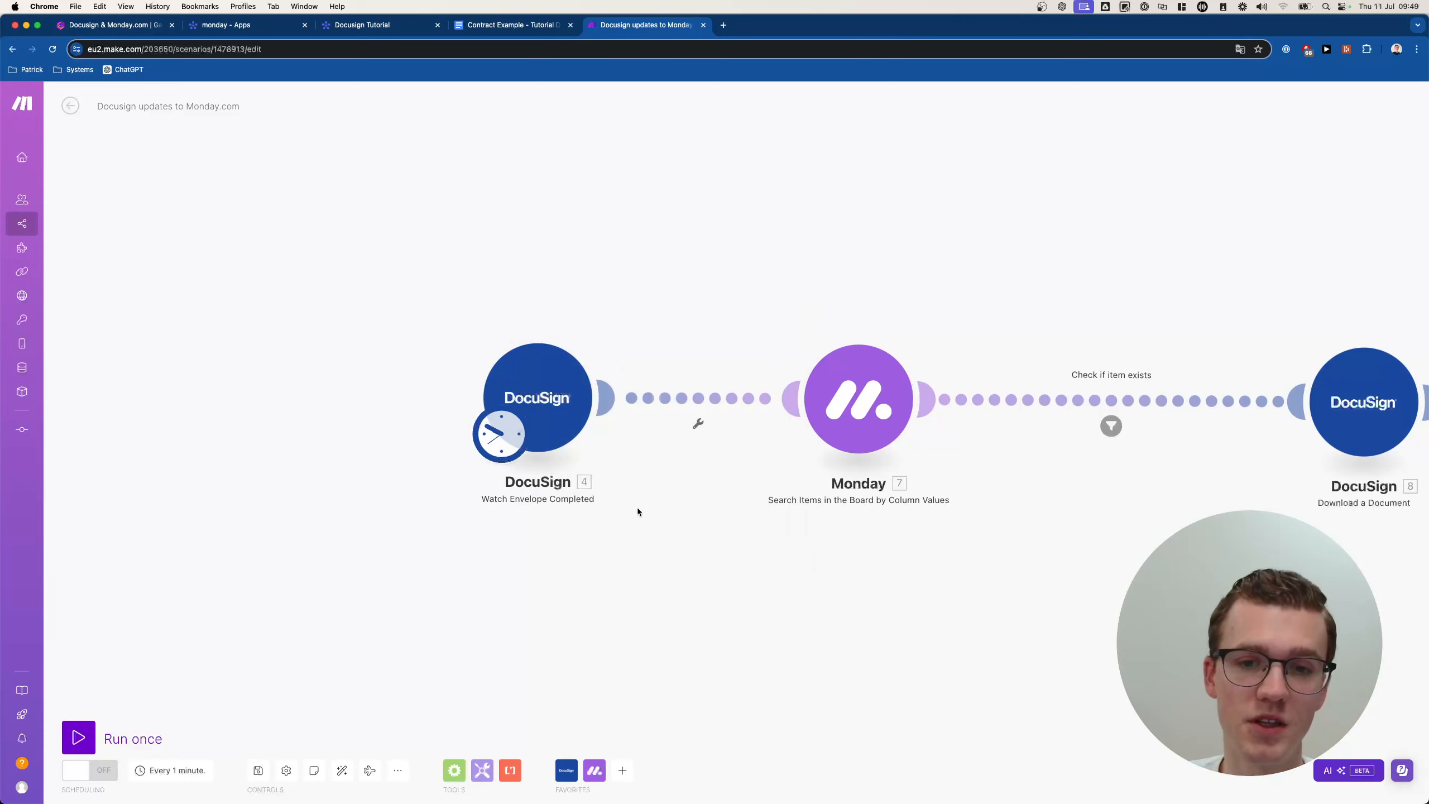
Change the schedule interval to every 16 minutes and save the scenario.
left_click(501, 433)
left_click(616, 414)
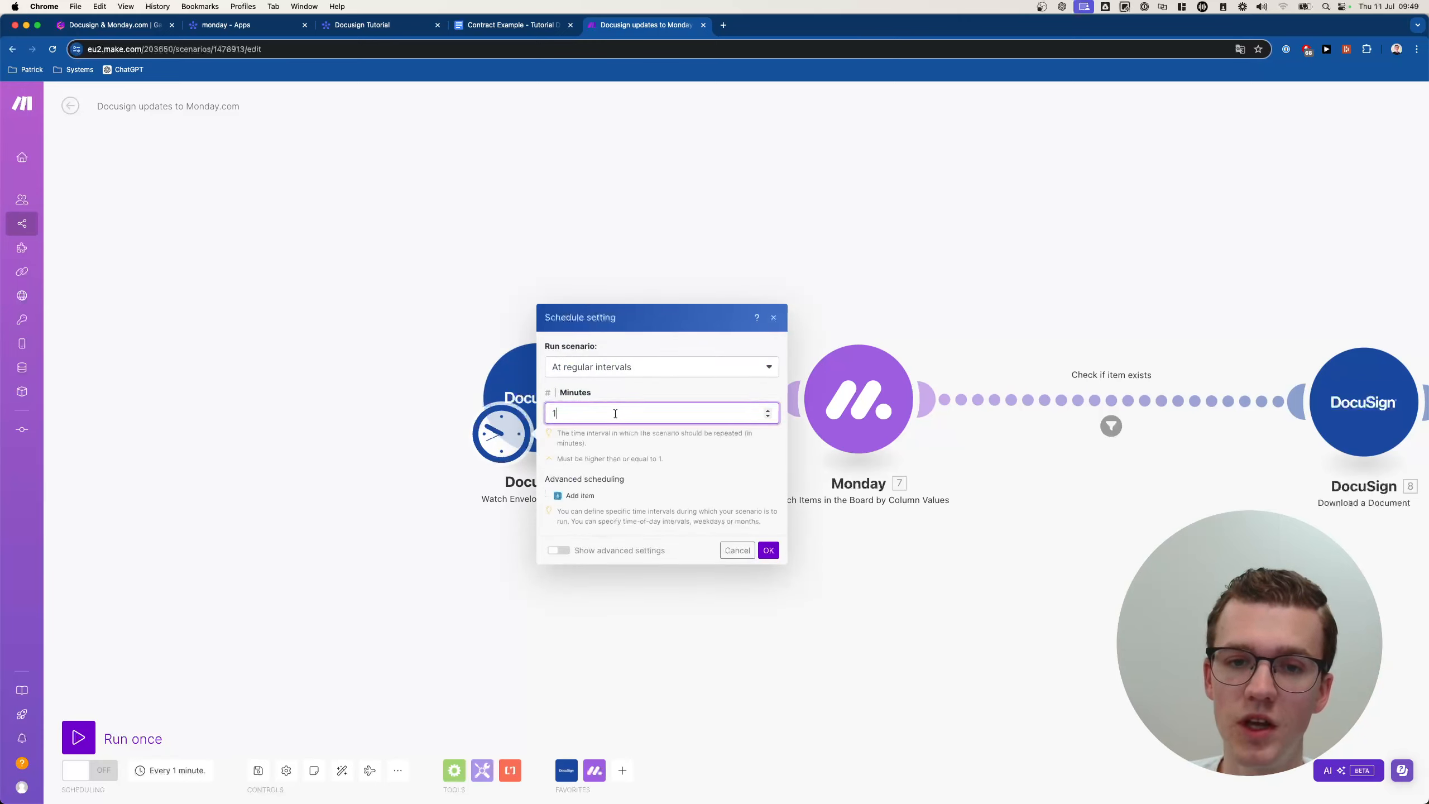
type("15")
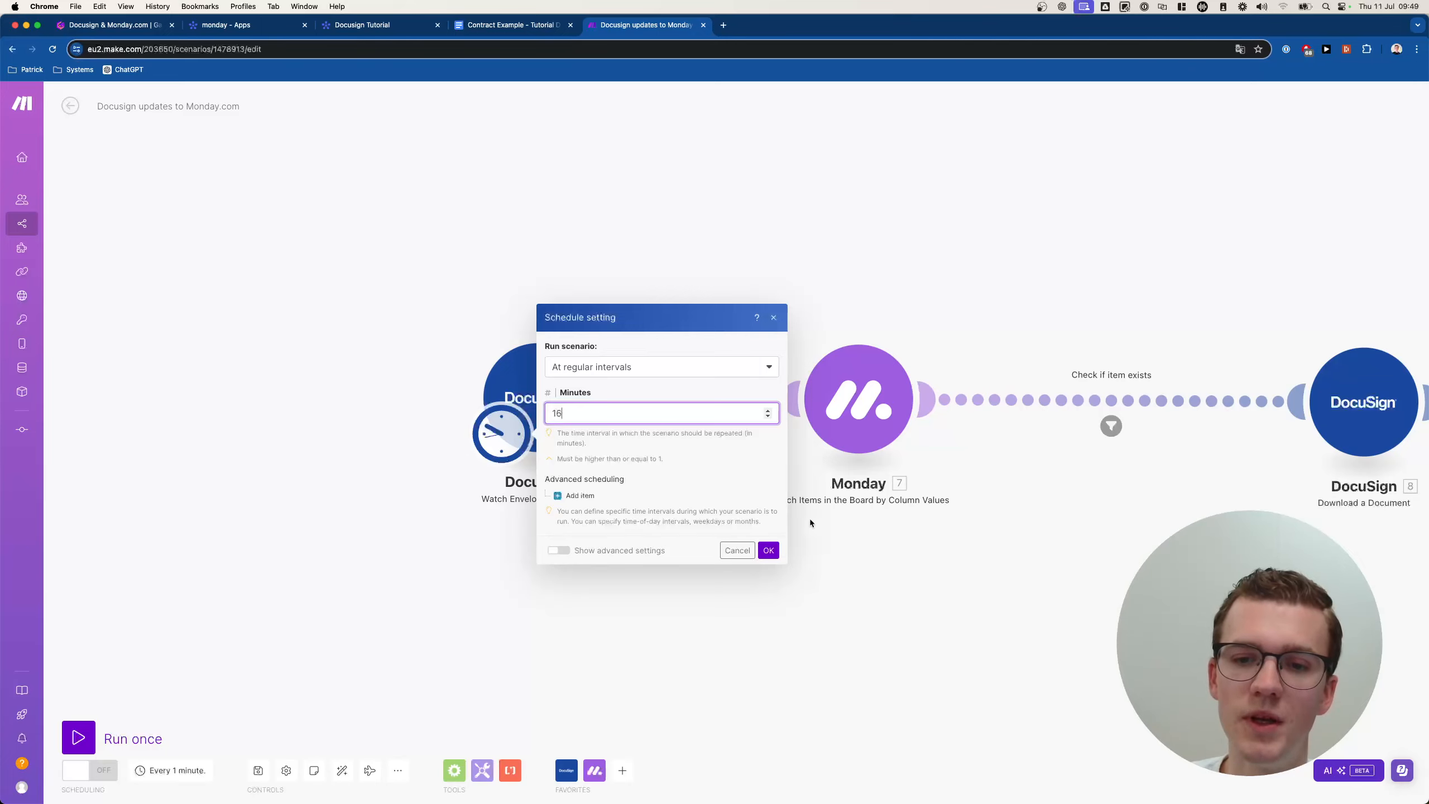
left_click(768, 550)
scroll(724, 543, "down", 3)
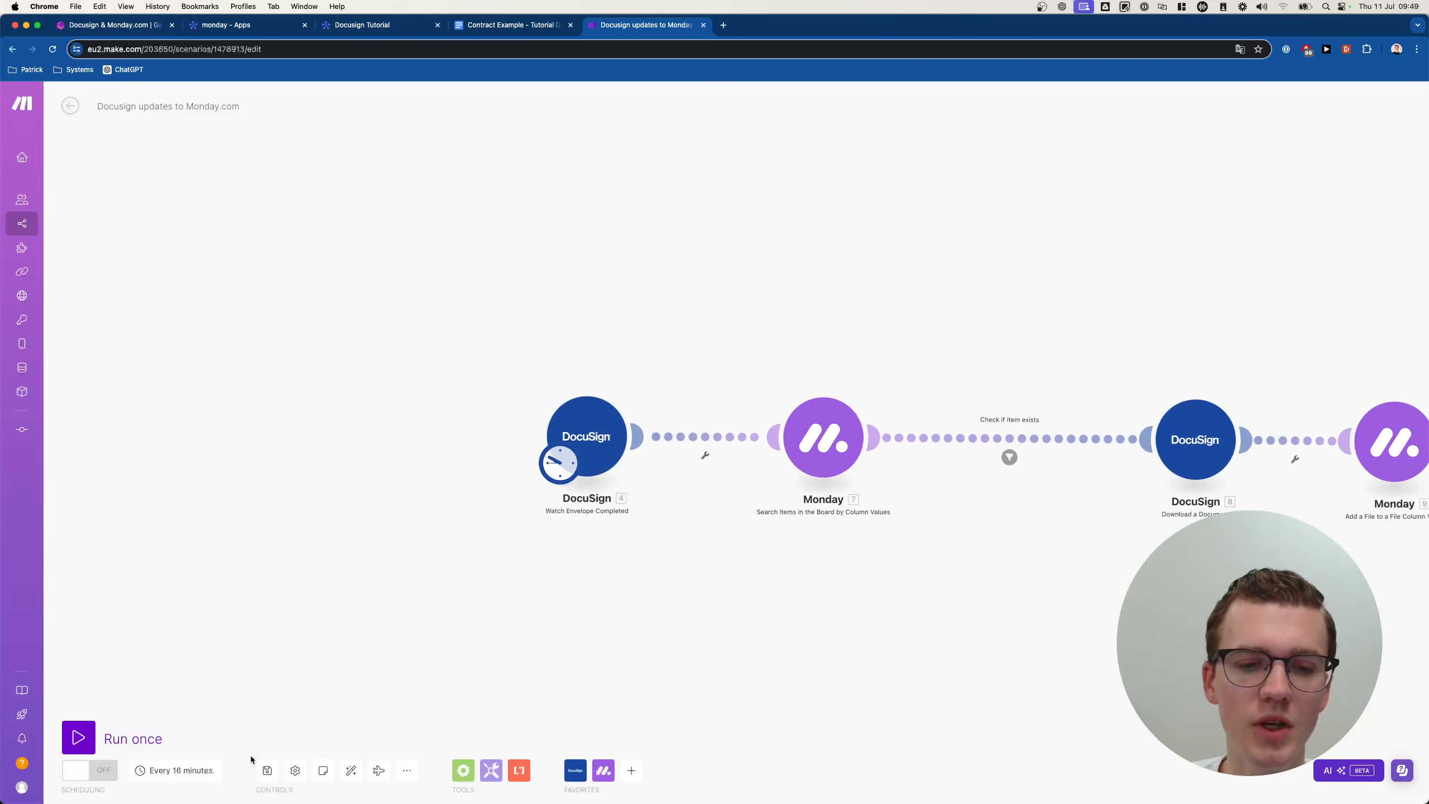
left_click(266, 769)
scroll(619, 604, "right", 2)
scroll(619, 604, "up", 3)
scroll(619, 604, "down", 1)
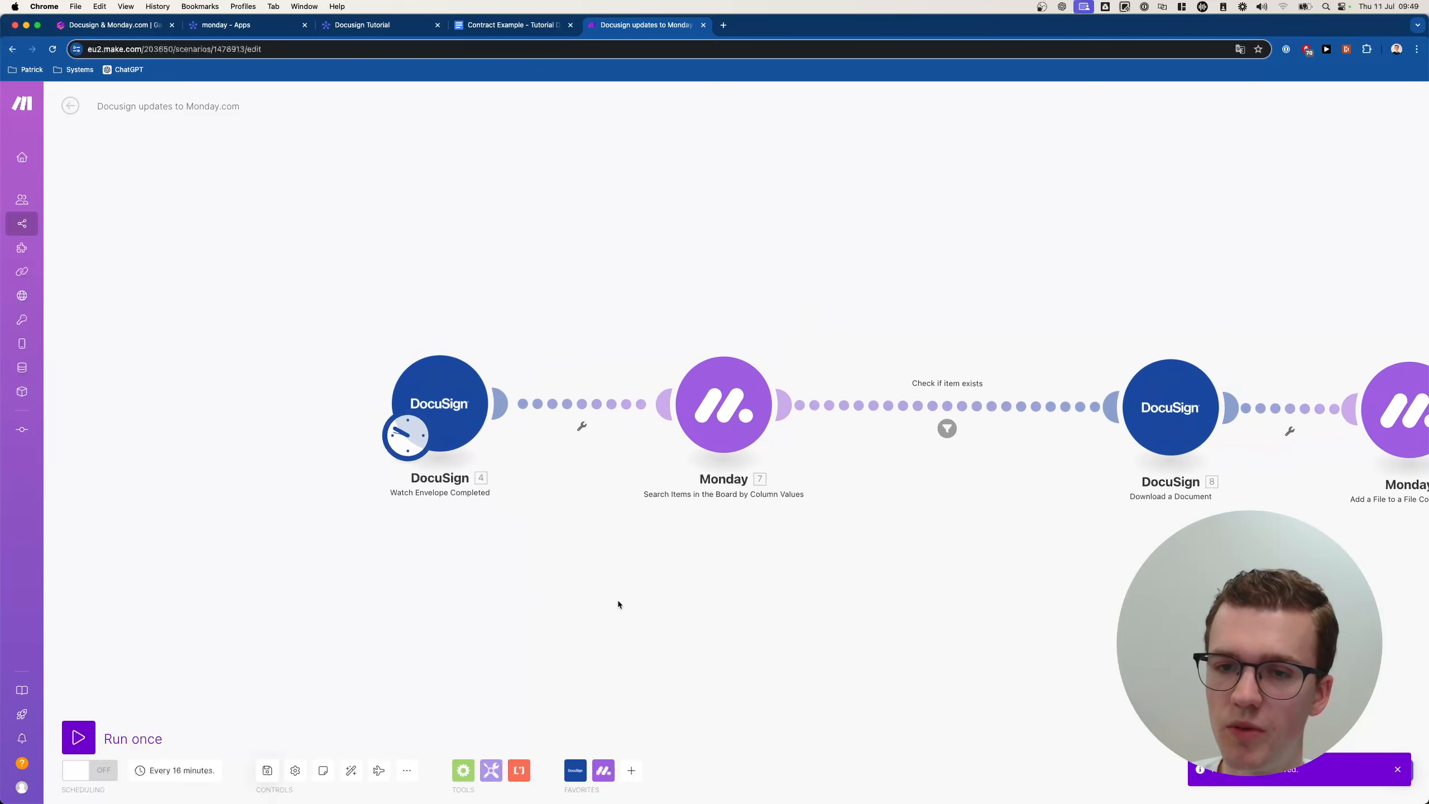
scroll(618, 604, "down", 1)
Run the scenario once, check the DocuSign output, switch scheduling on, and return to Tutorials.
left_click(80, 747)
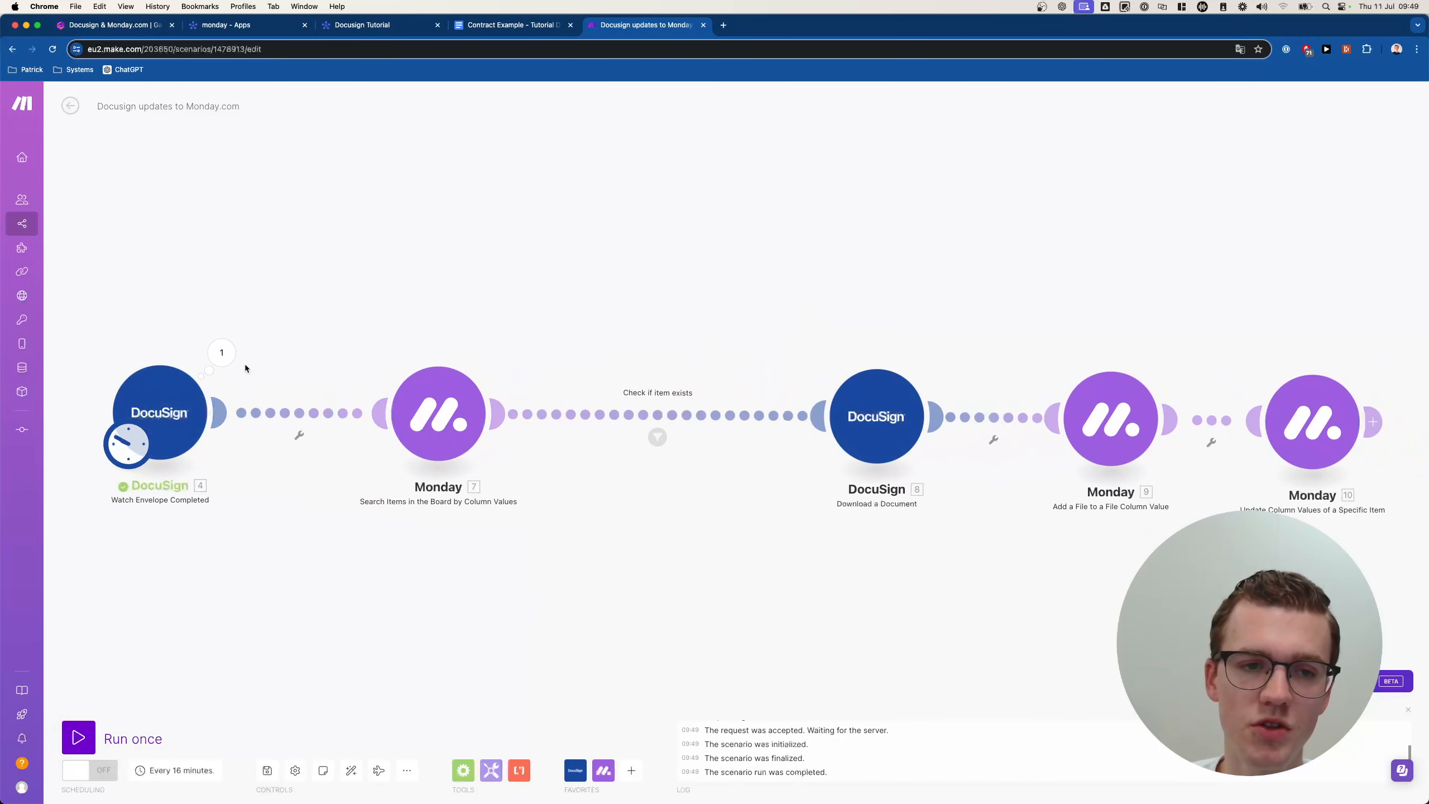
left_click(222, 353)
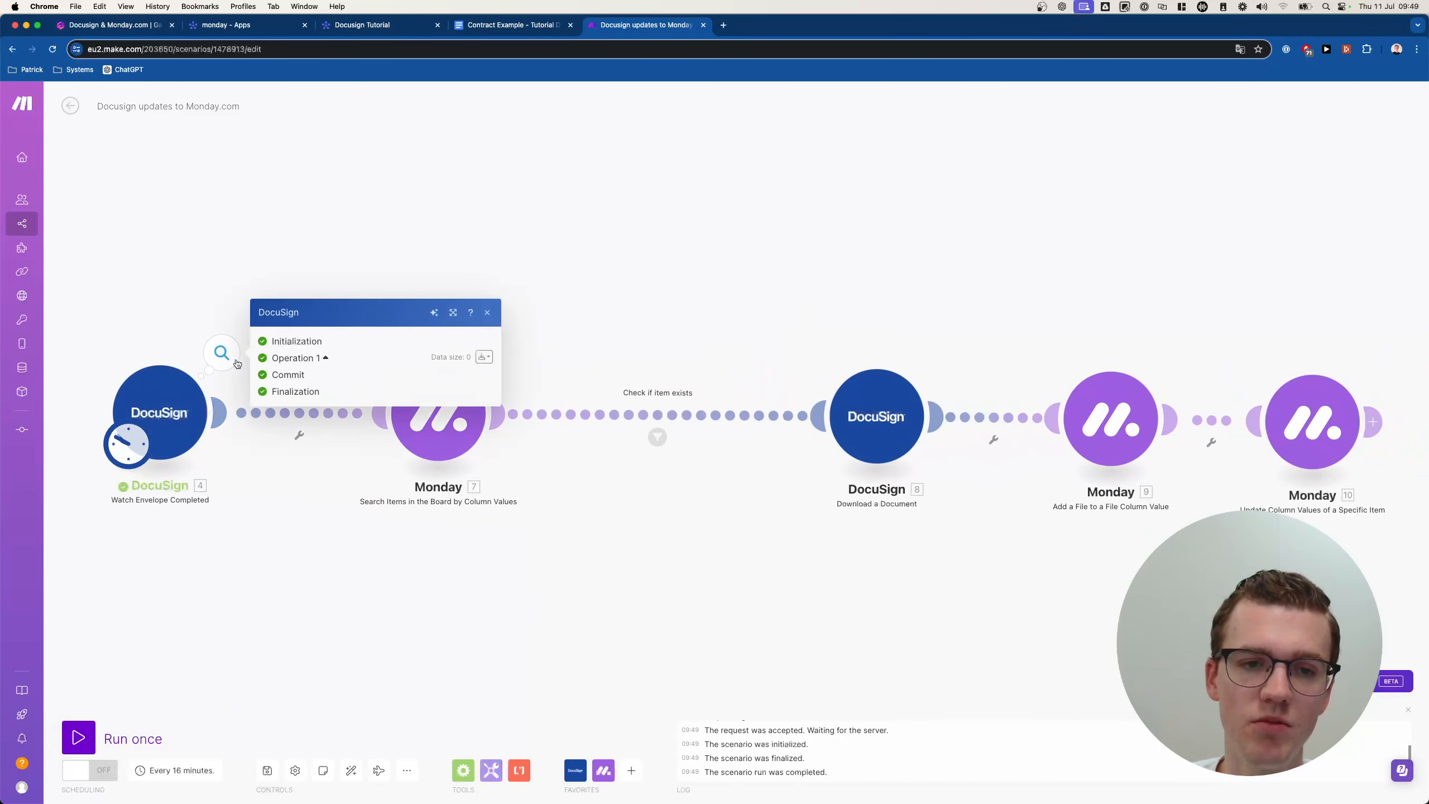
left_click(279, 529)
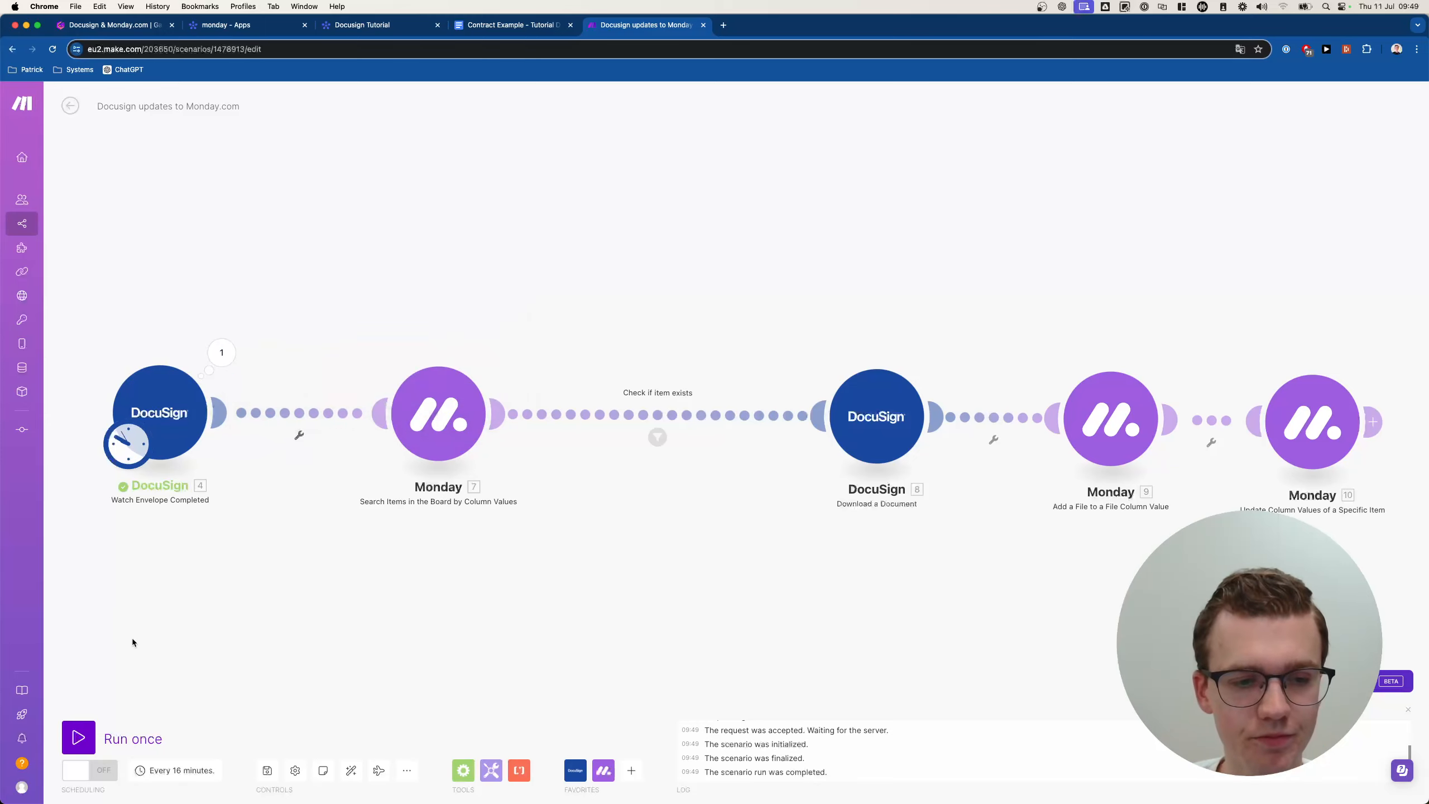
left_click(83, 772)
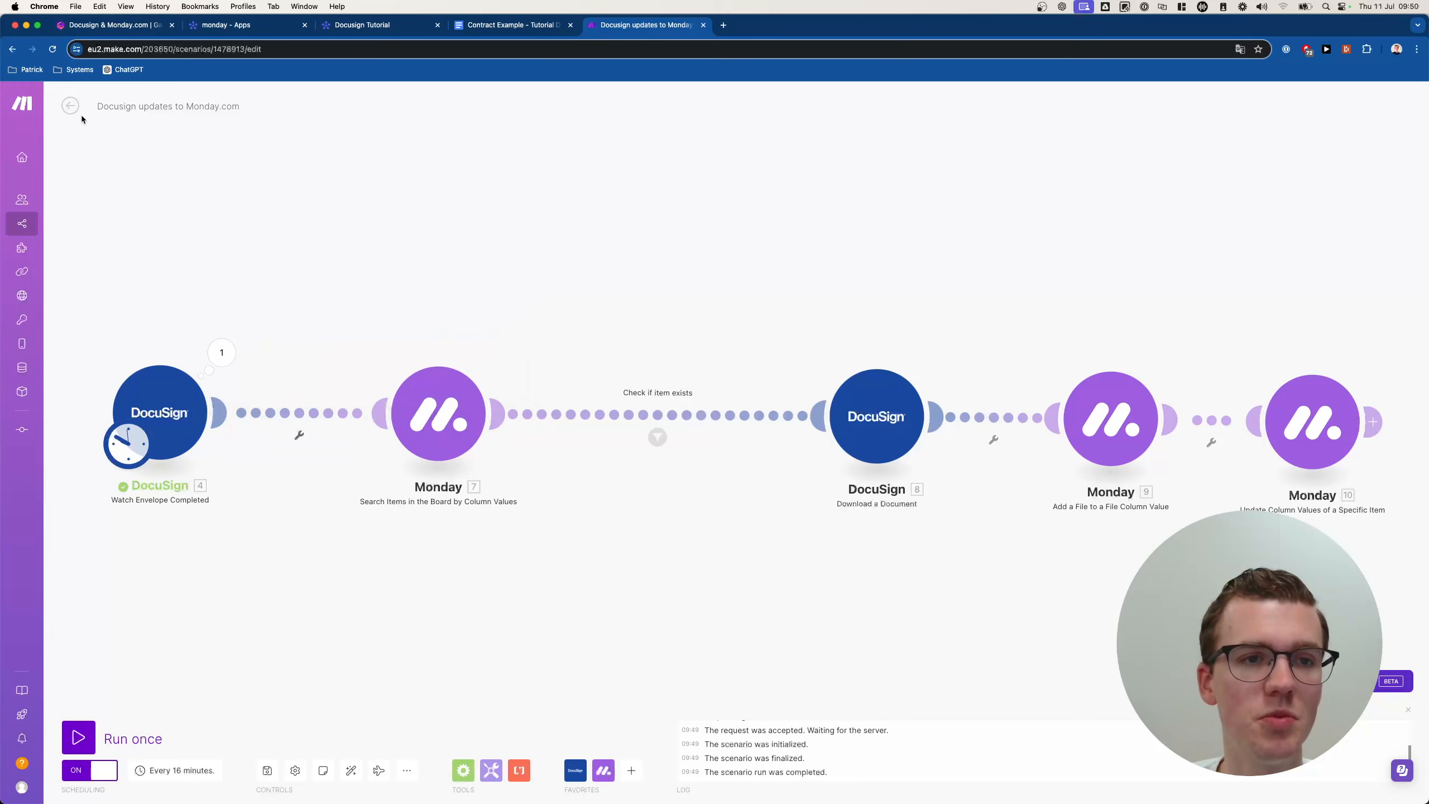
left_click(70, 106)
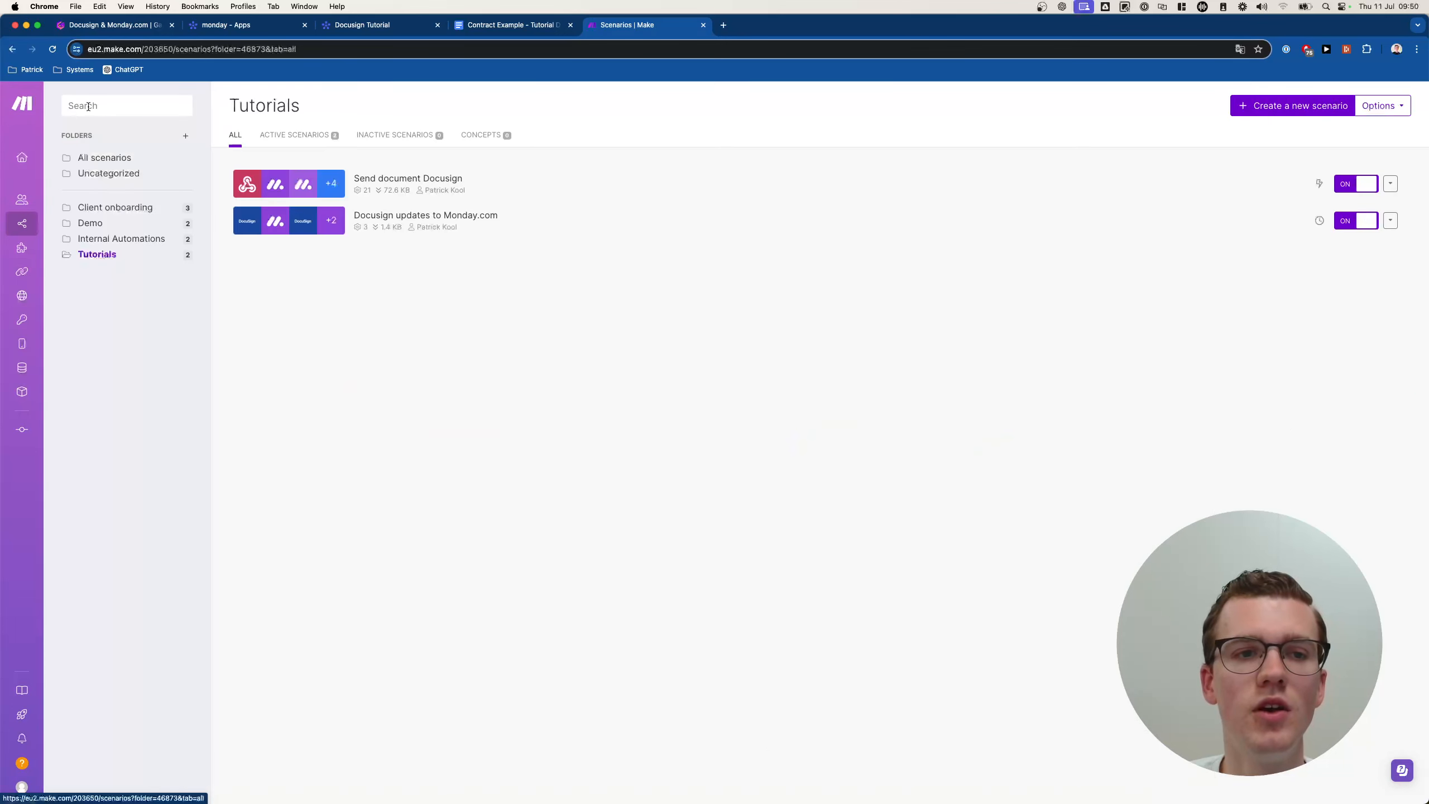
left_click(70, 107)
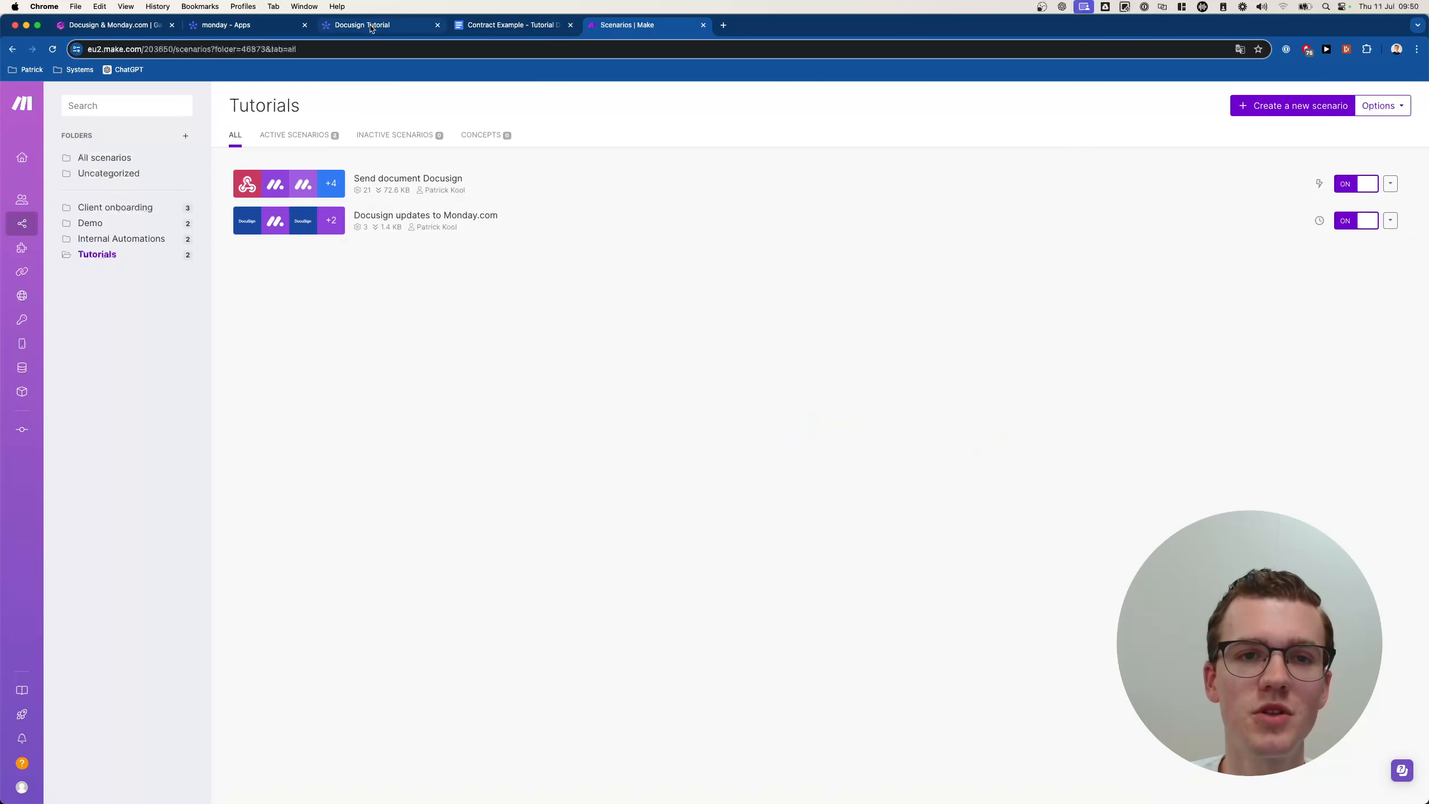
On the Docusign Tutorial board, change Test Item's First Name to John and Last Name to Doe.
left_click(571, 25)
left_click(366, 24)
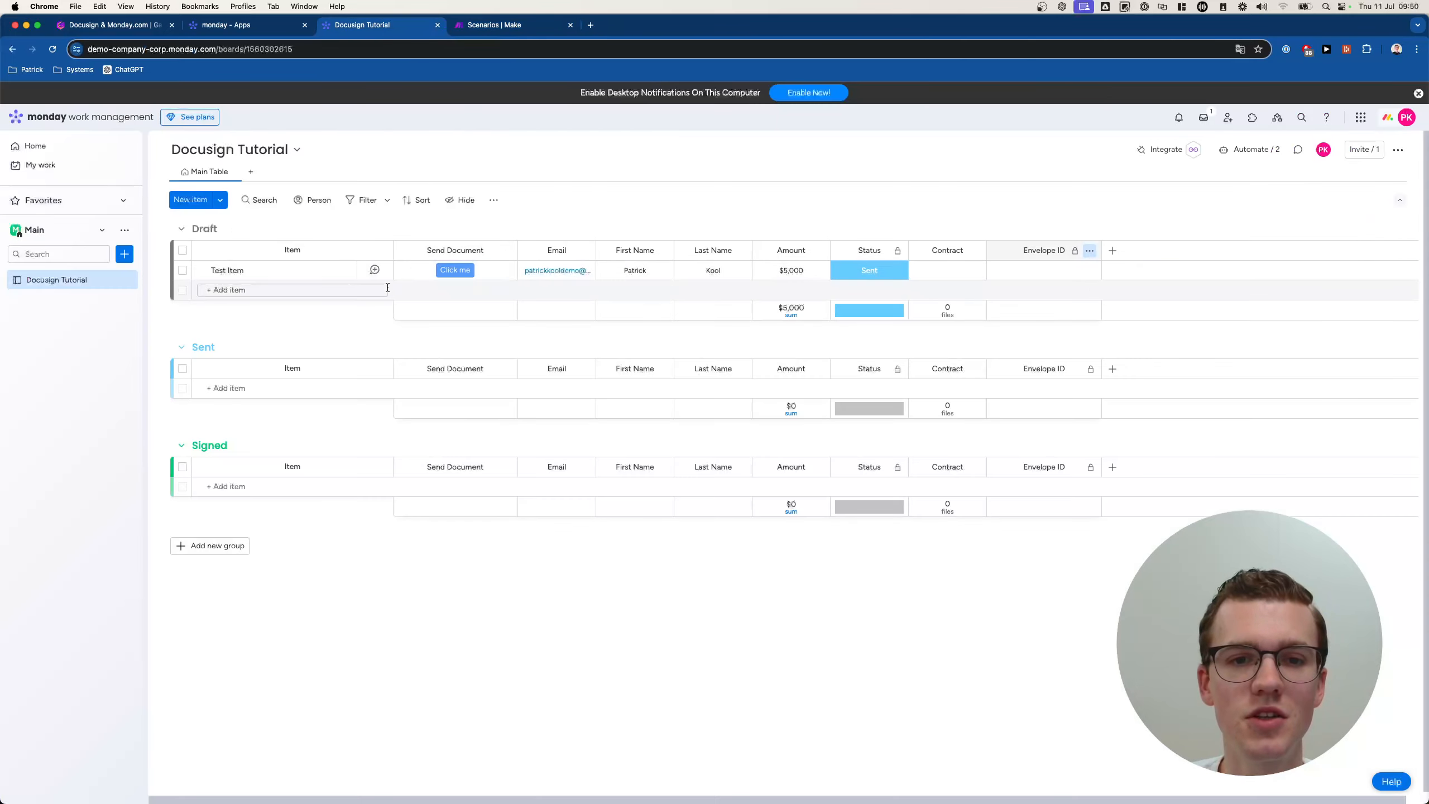
left_click(654, 272)
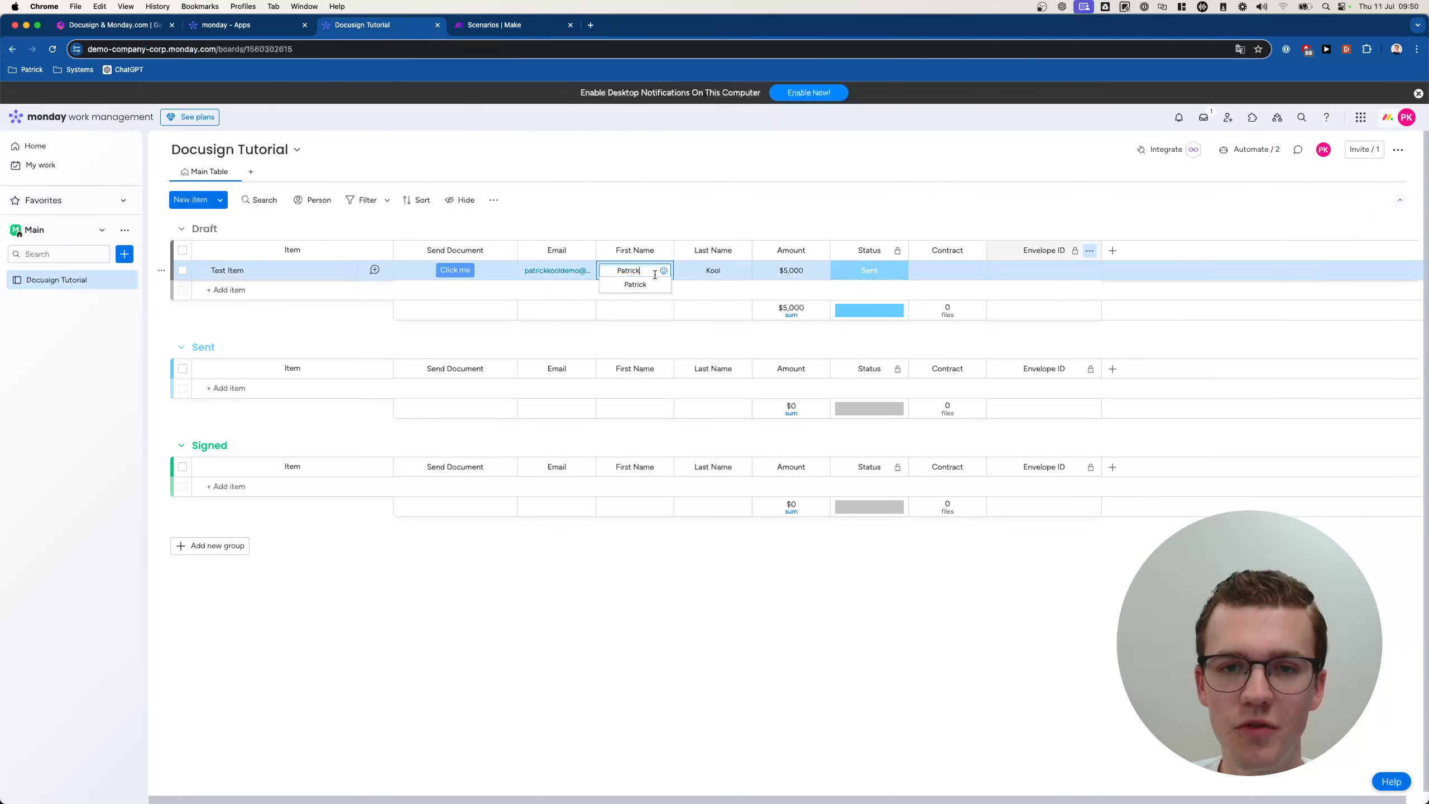
double_click(654, 273)
type("John")
key("Return")
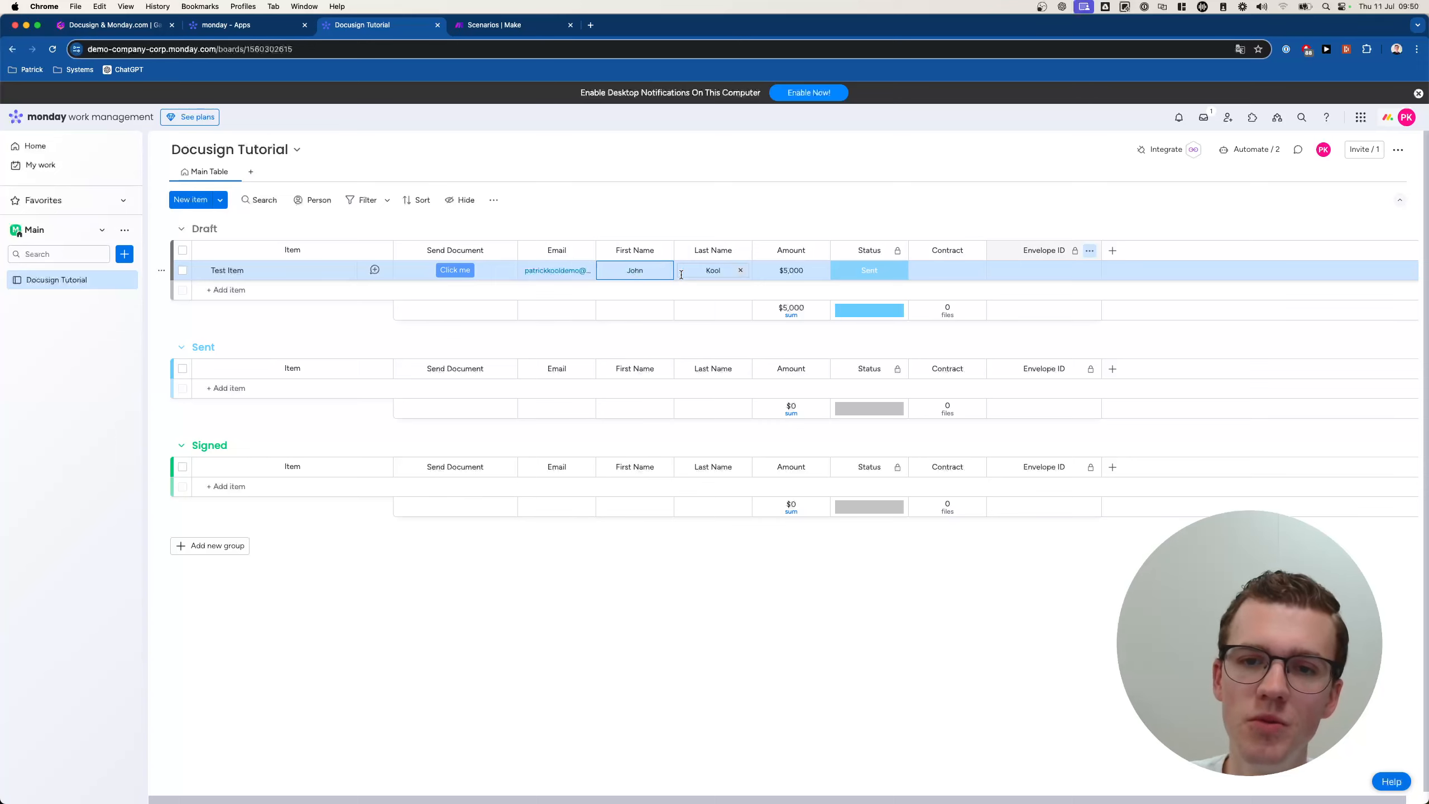
left_click(684, 272)
double_click(710, 271)
type("Doe")
key("Return")
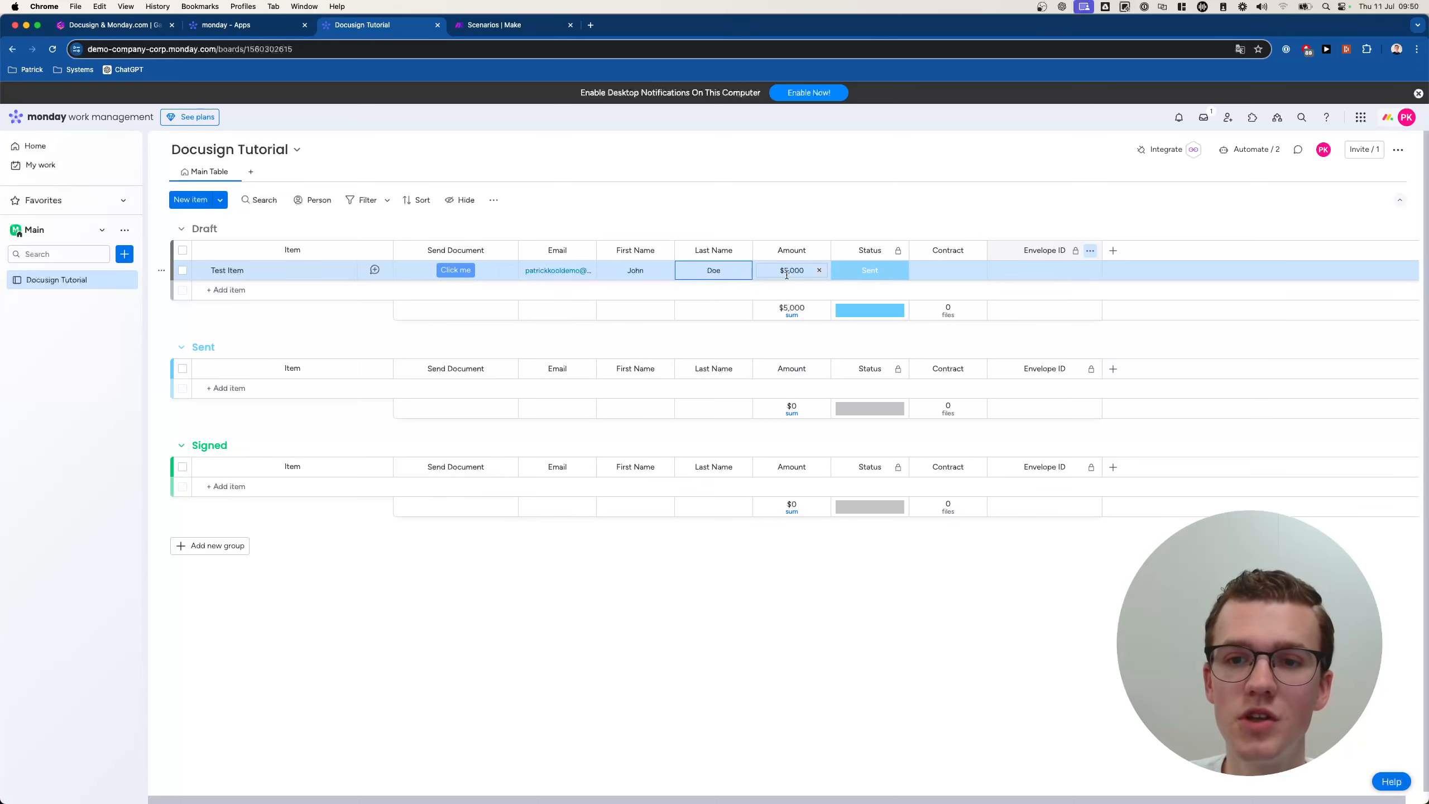
Set Test Item's Amount to 2560 and send its document.
left_click(786, 274)
type("2560")
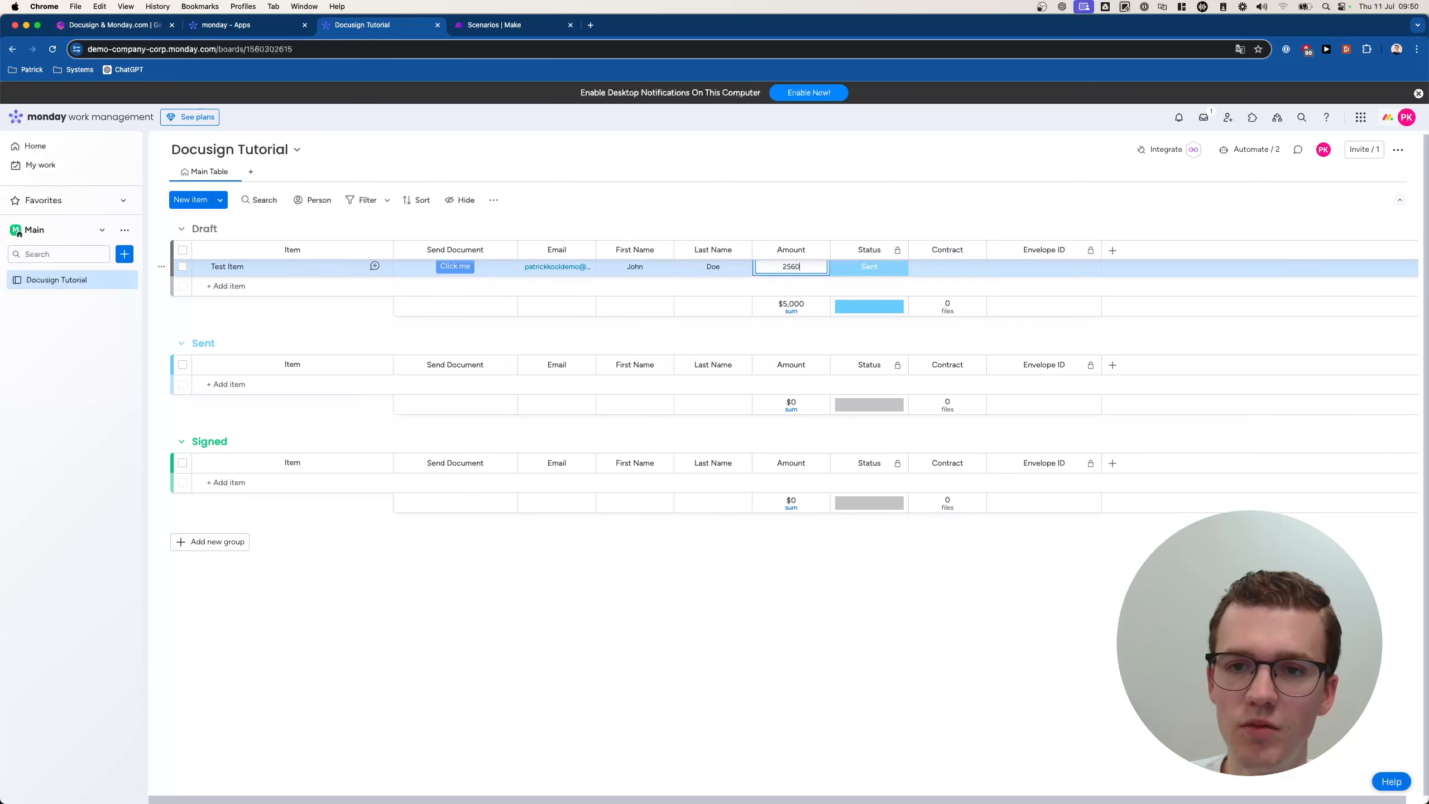
key("Return")
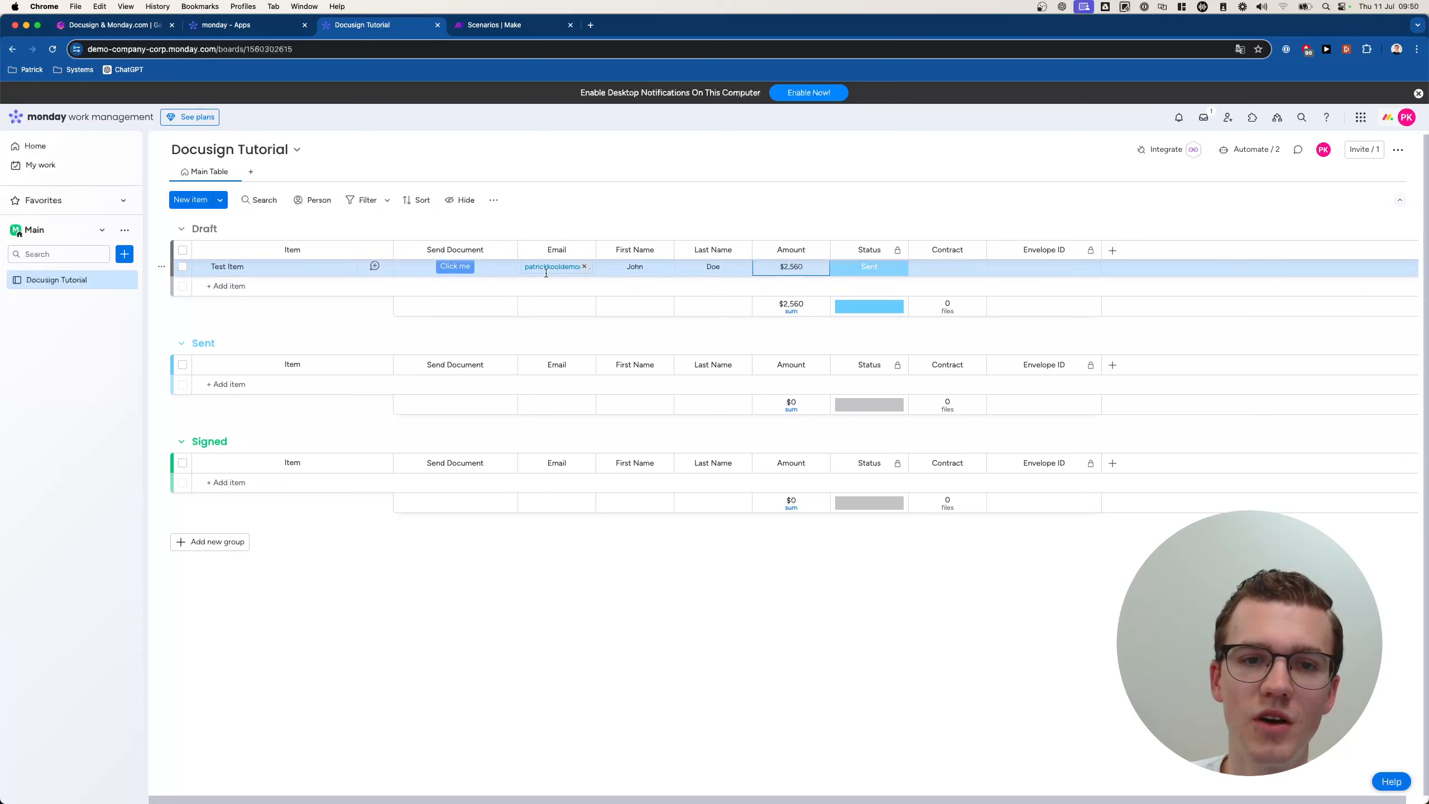
left_click(455, 270)
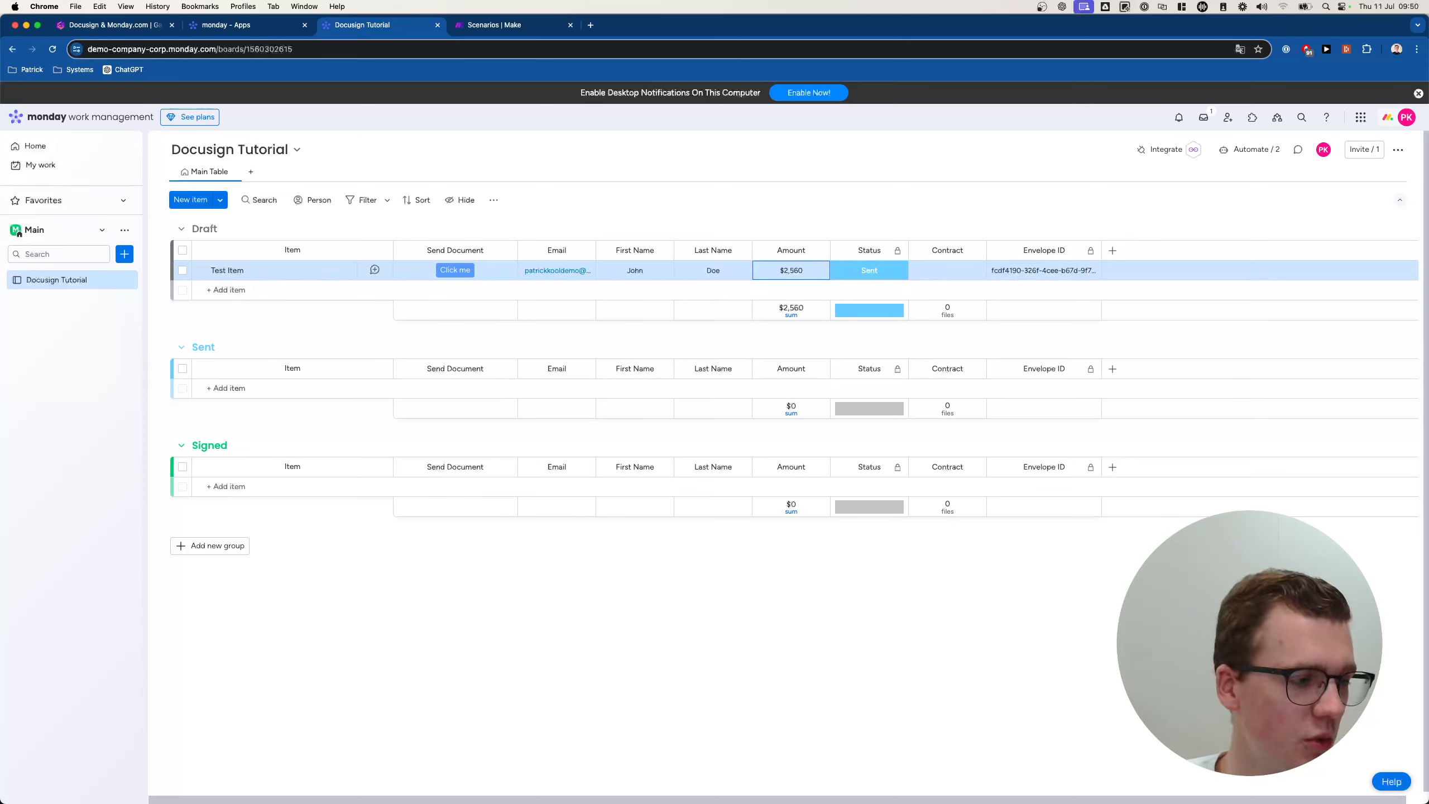
left_click(520, 585)
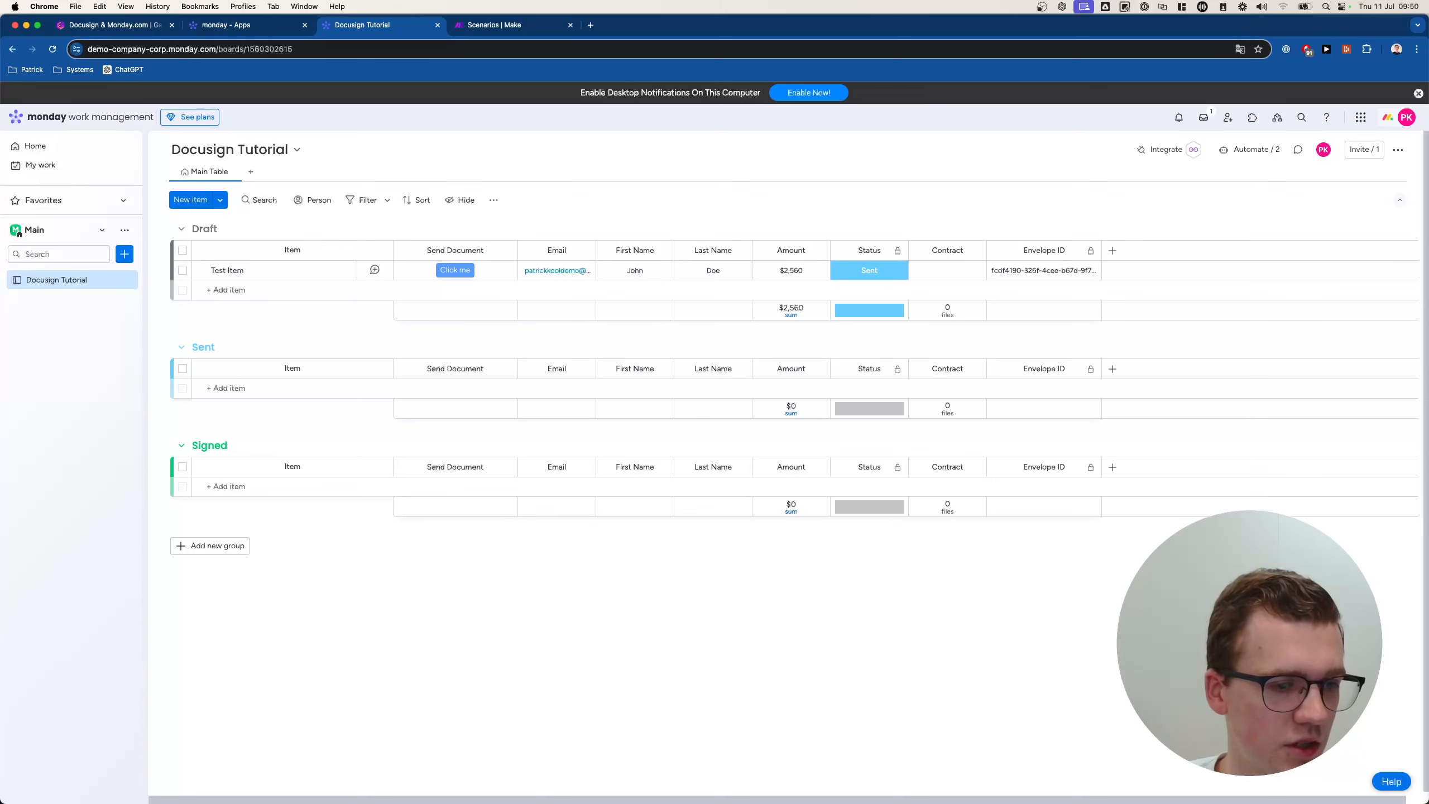
key("super+grave")
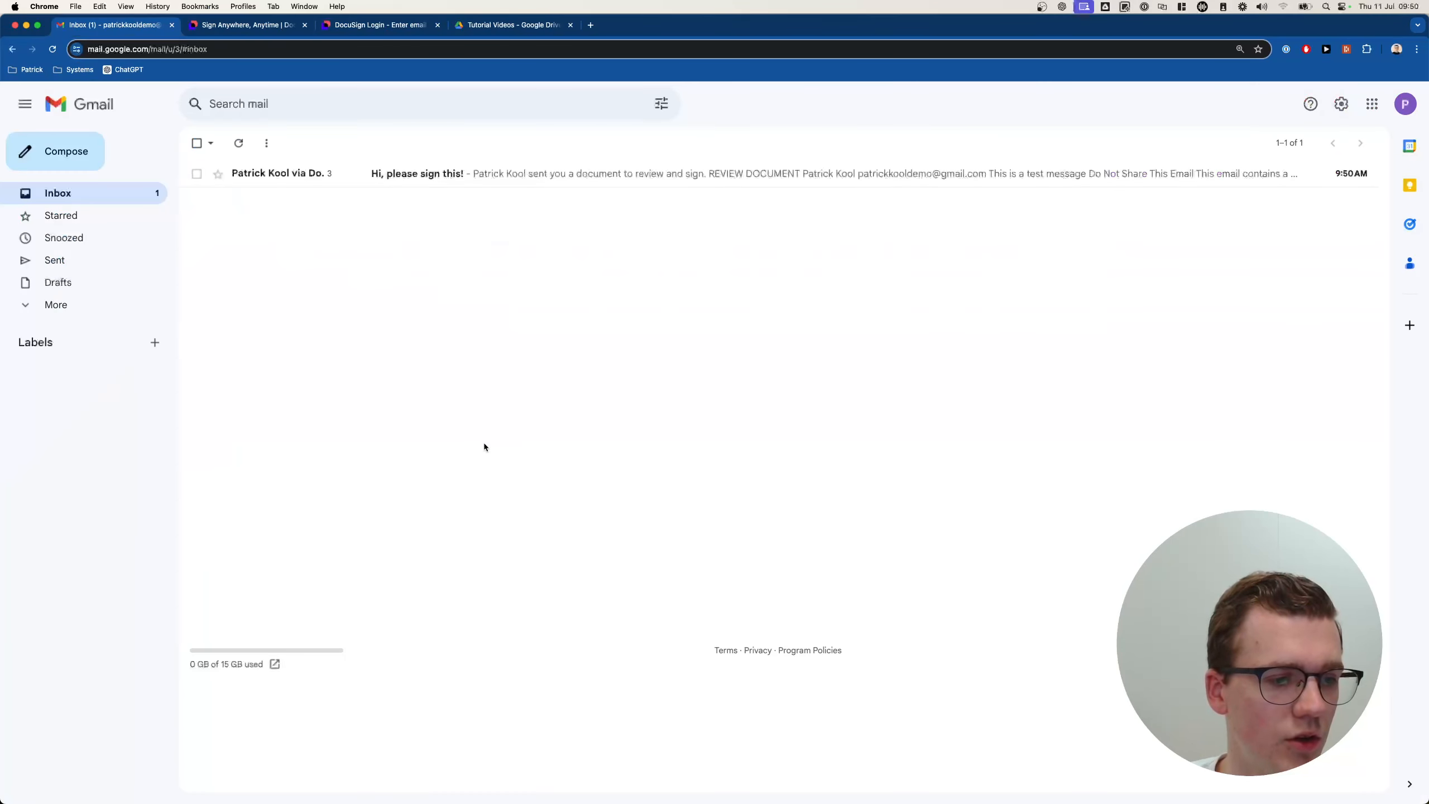
Close the extra browser tabs and open the 'Hi, please sign this!' email.
left_click(305, 24)
left_click(305, 24)
left_click(304, 24)
left_click(388, 174)
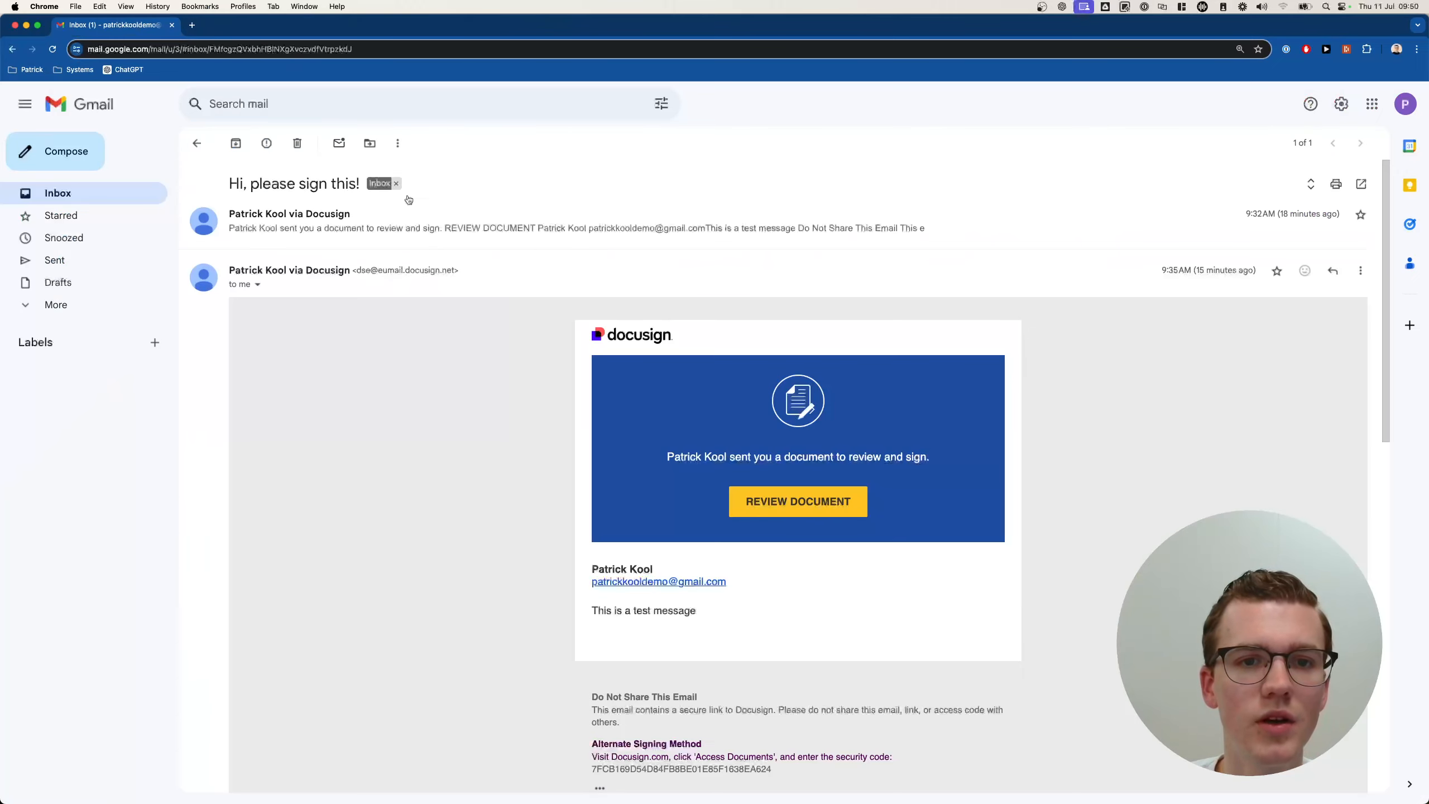
scroll(619, 383, "down", 2)
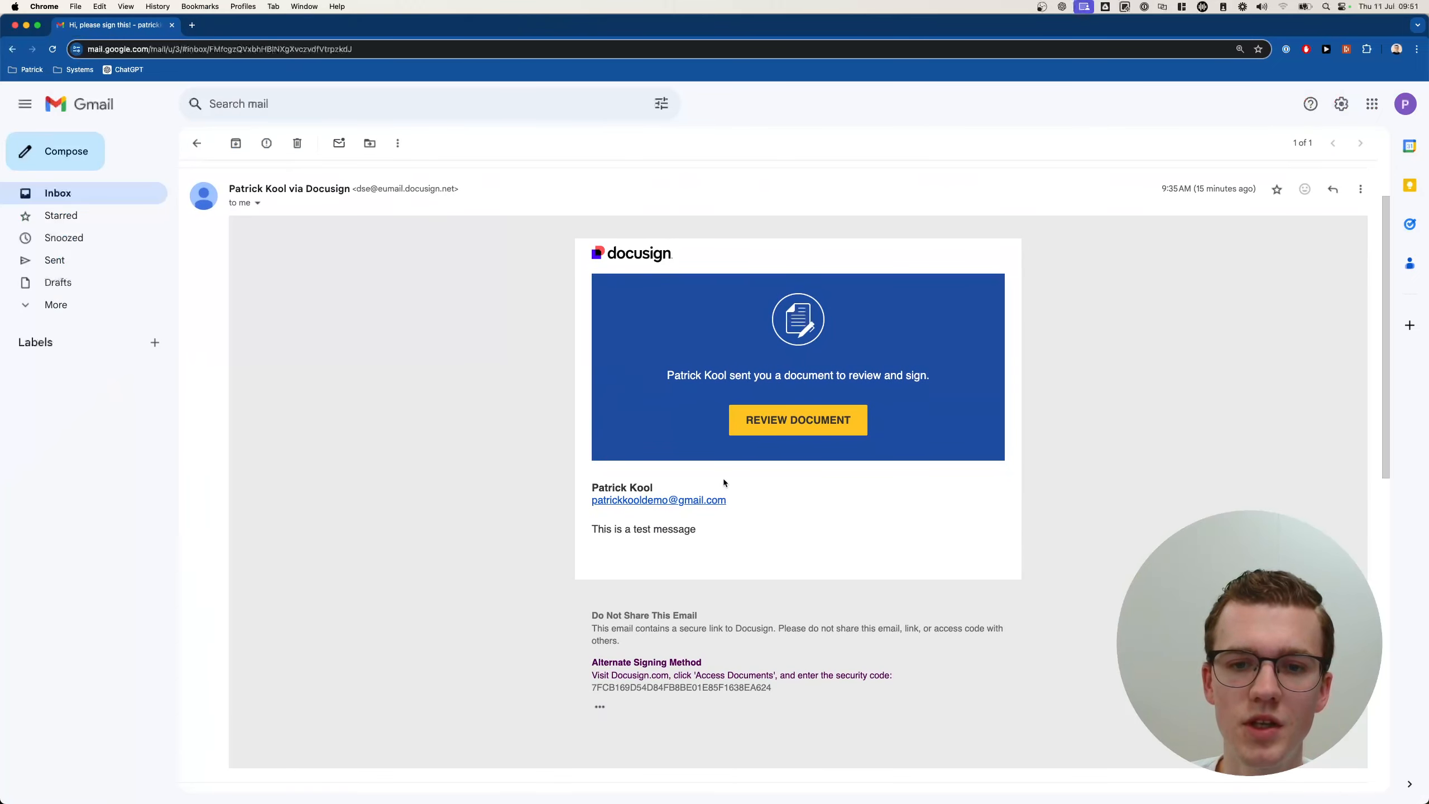
scroll(615, 532, "down", 1)
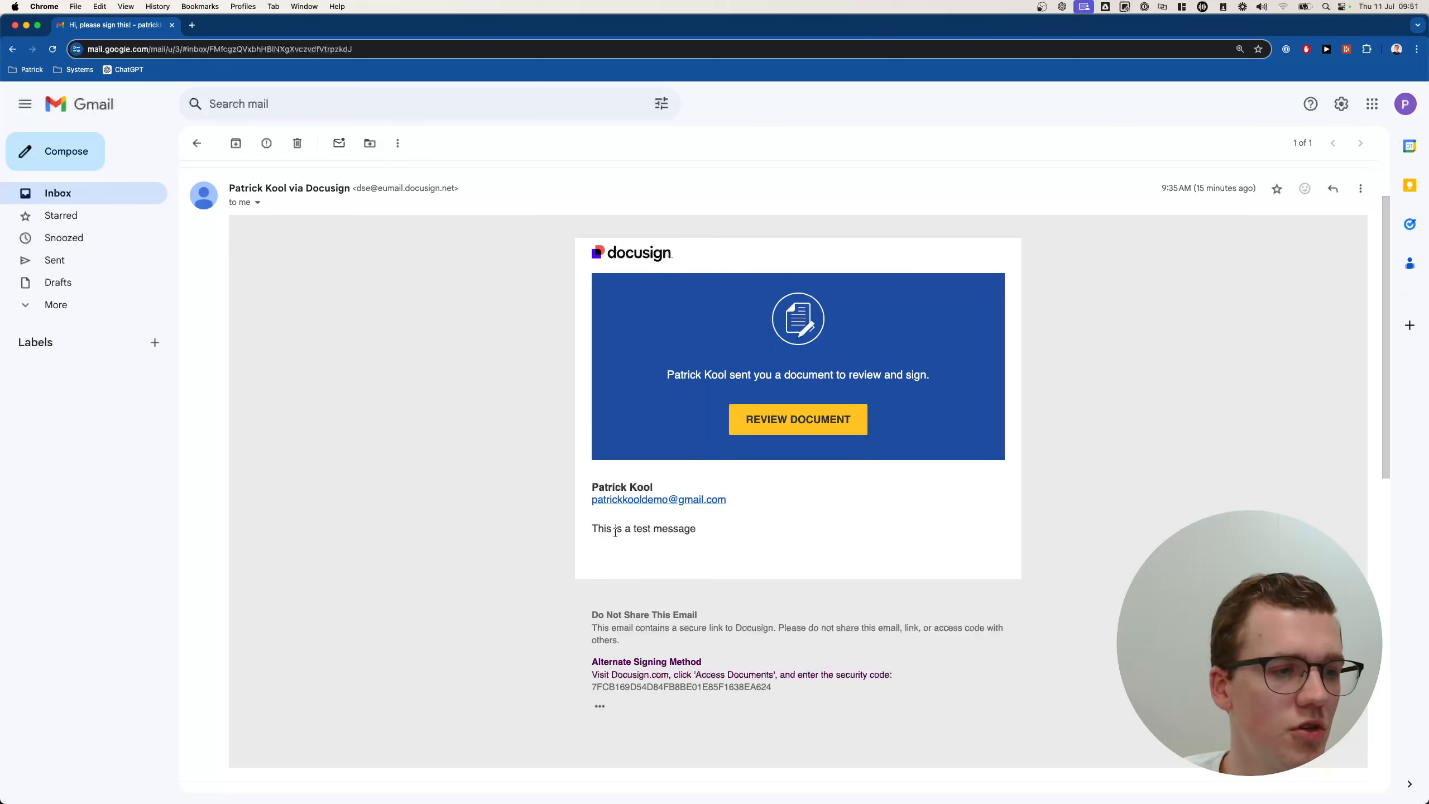
scroll(264, 195, "up", 2)
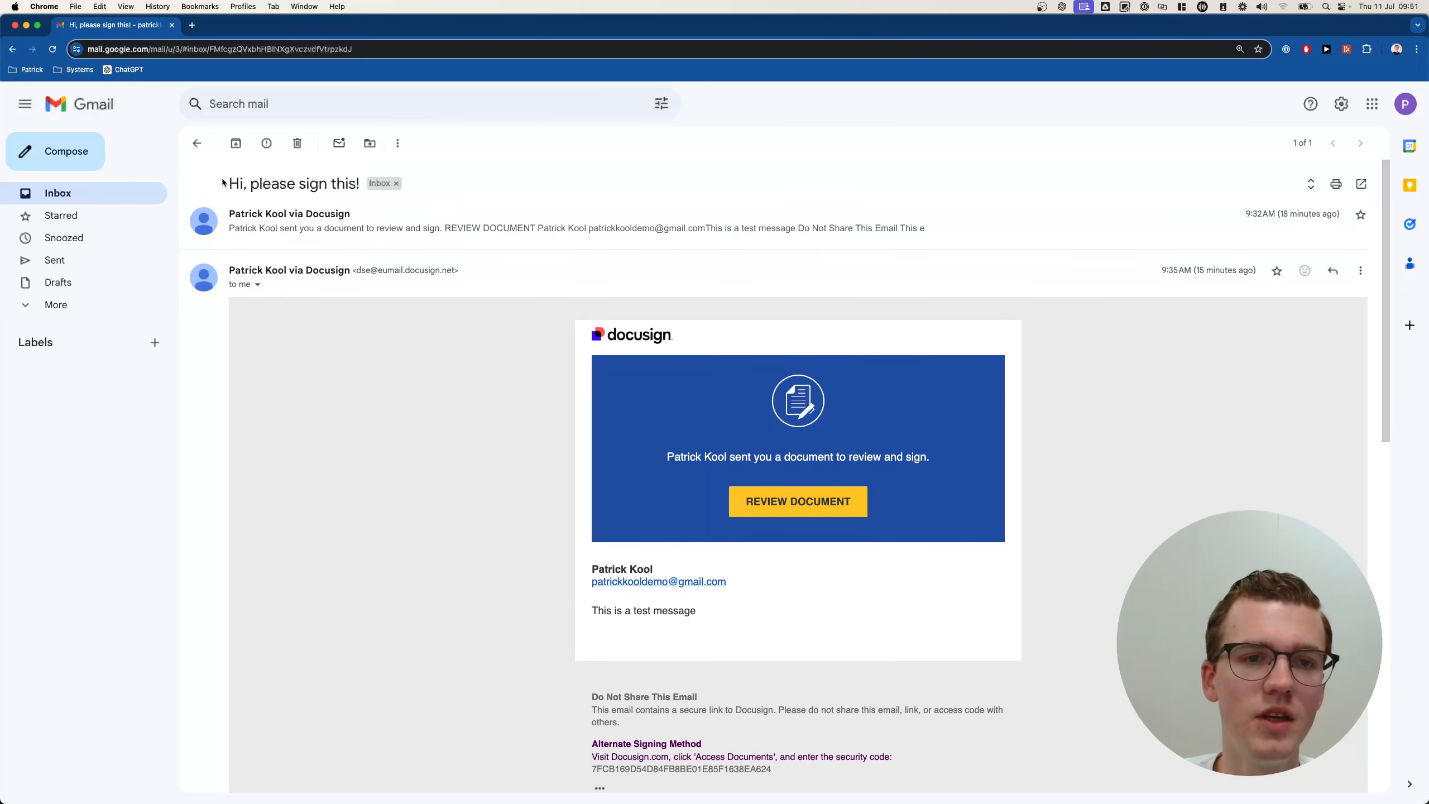
Read the email's subject and test message, then open the contract for review.
left_click_drag(226, 184, 362, 184)
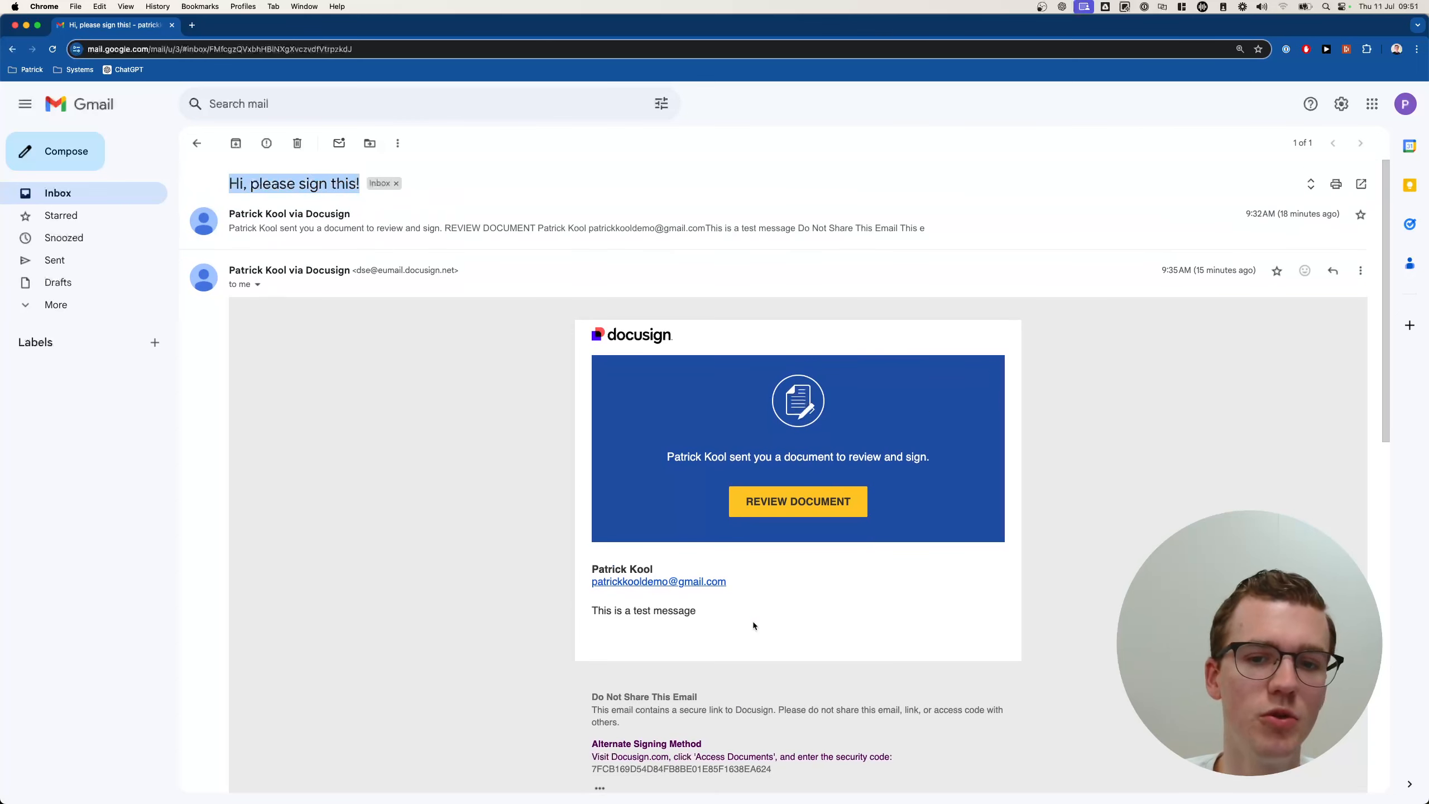
scroll(752, 625, "down", 2)
triple_click(614, 533)
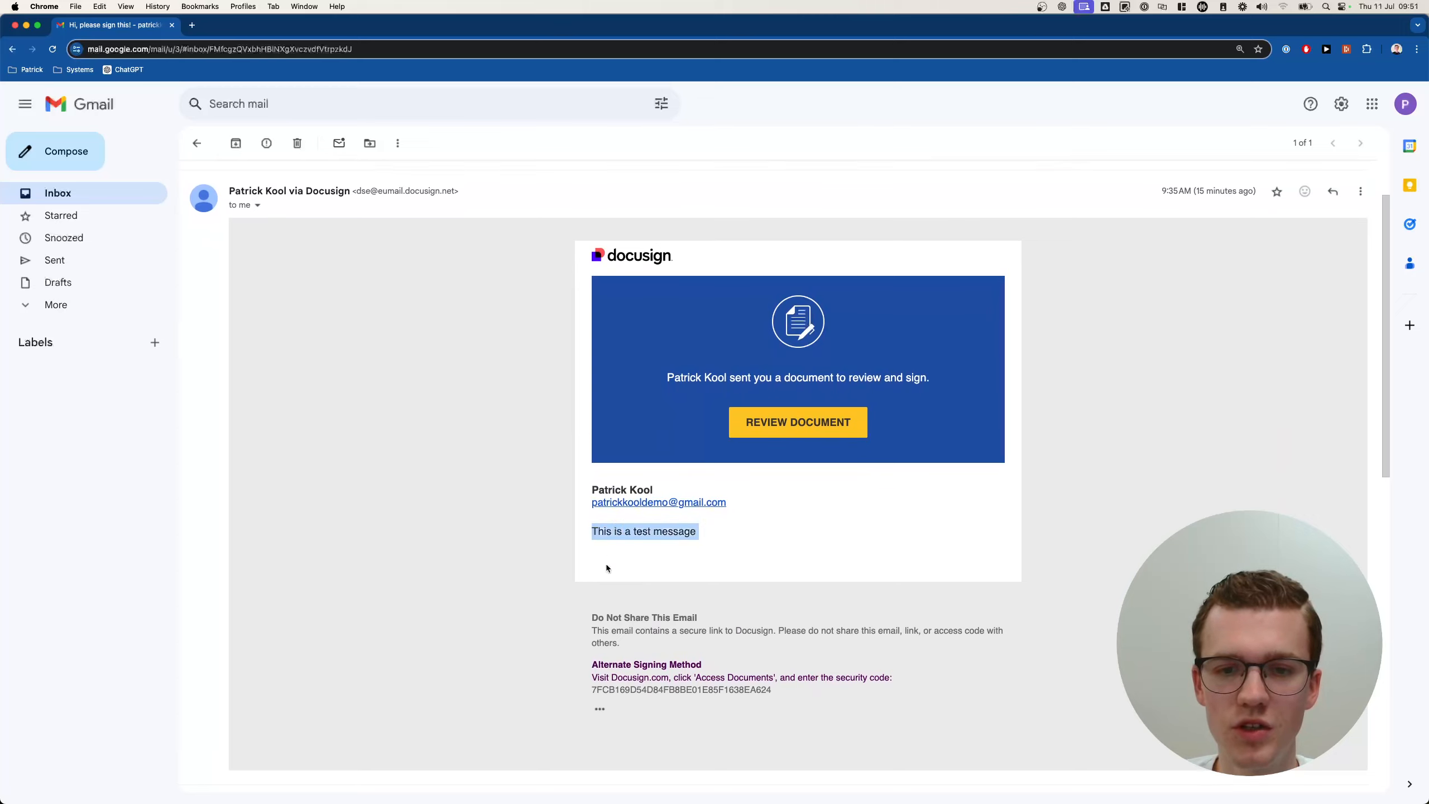
left_click(709, 537)
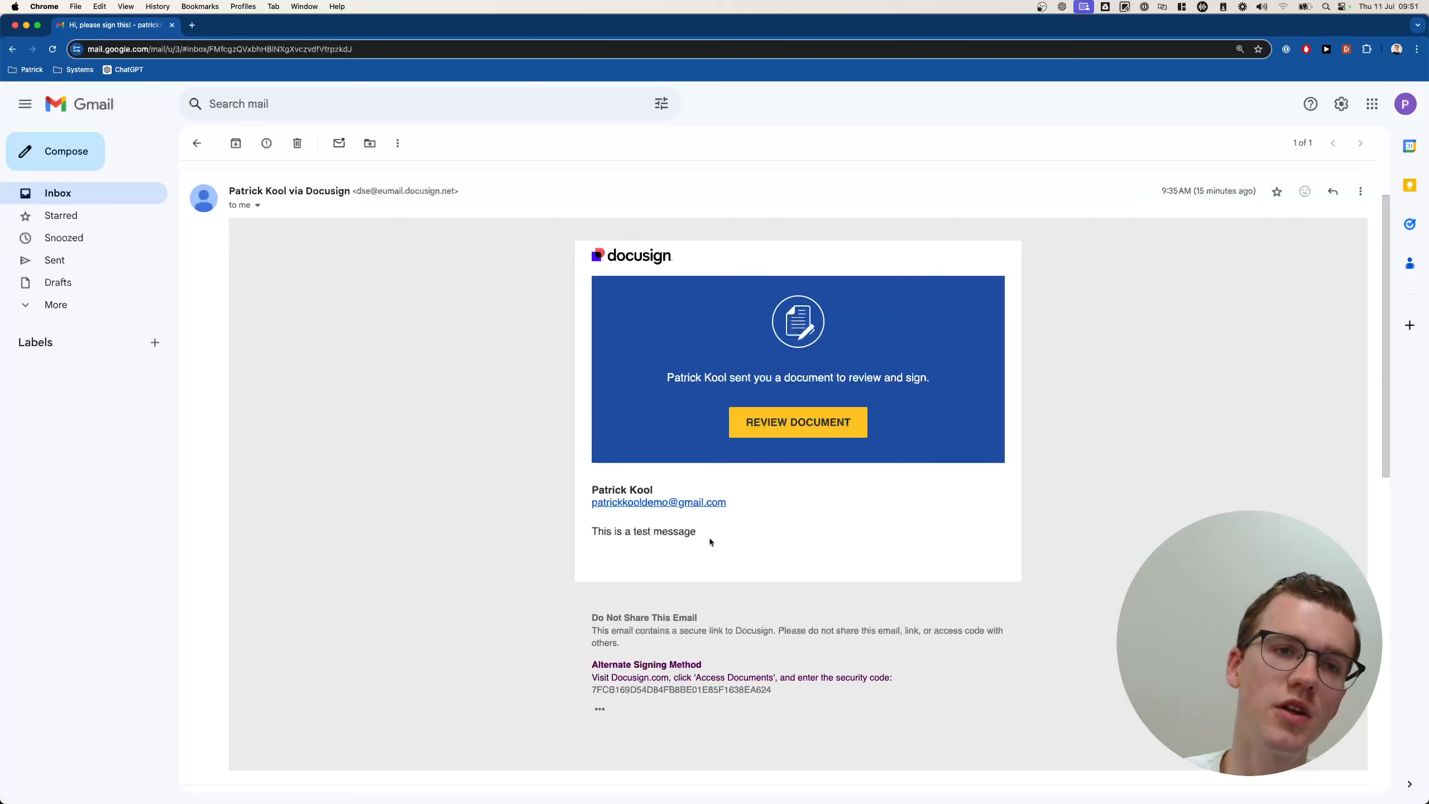
scroll(772, 536, "up", 2)
scroll(793, 555, "down", 1)
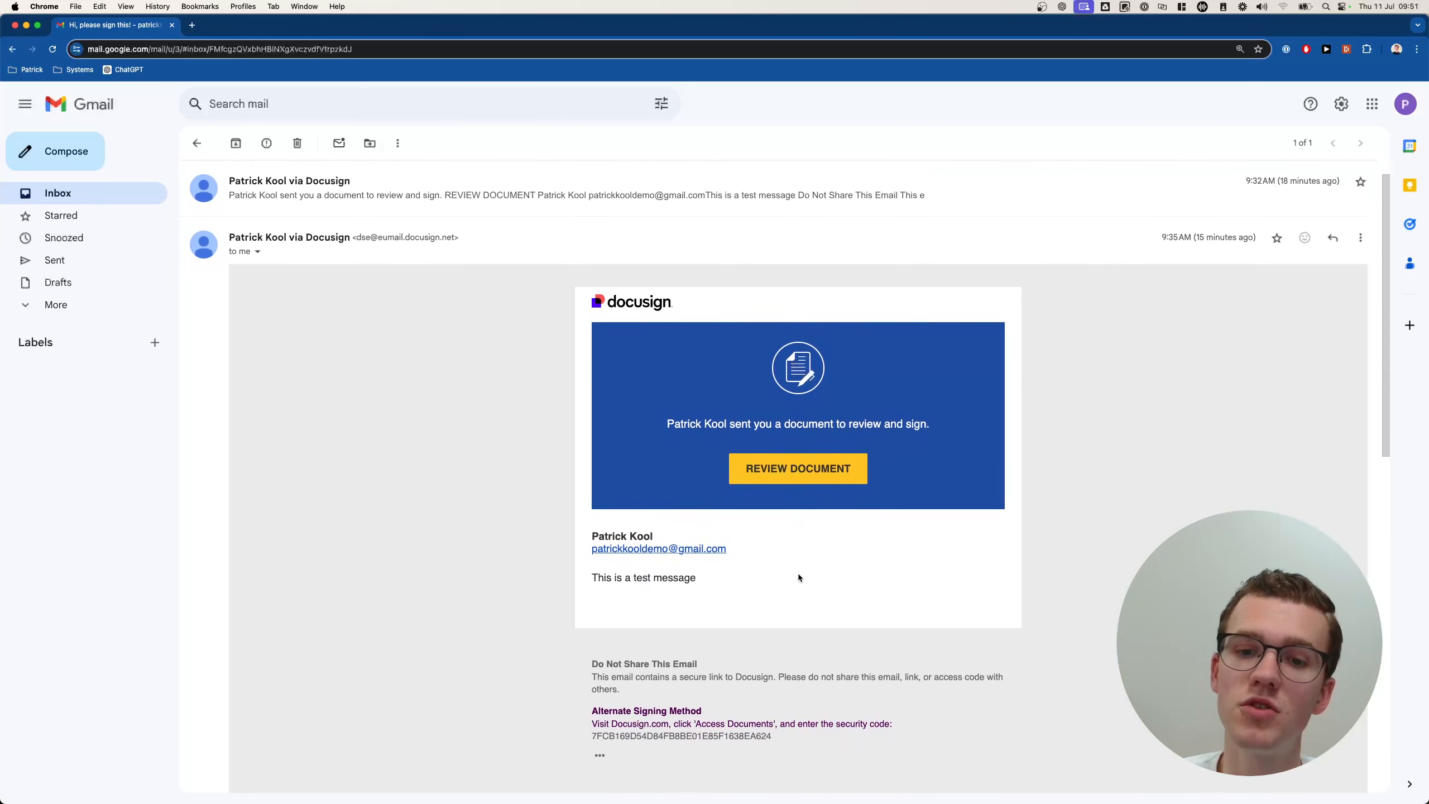
left_click(798, 472)
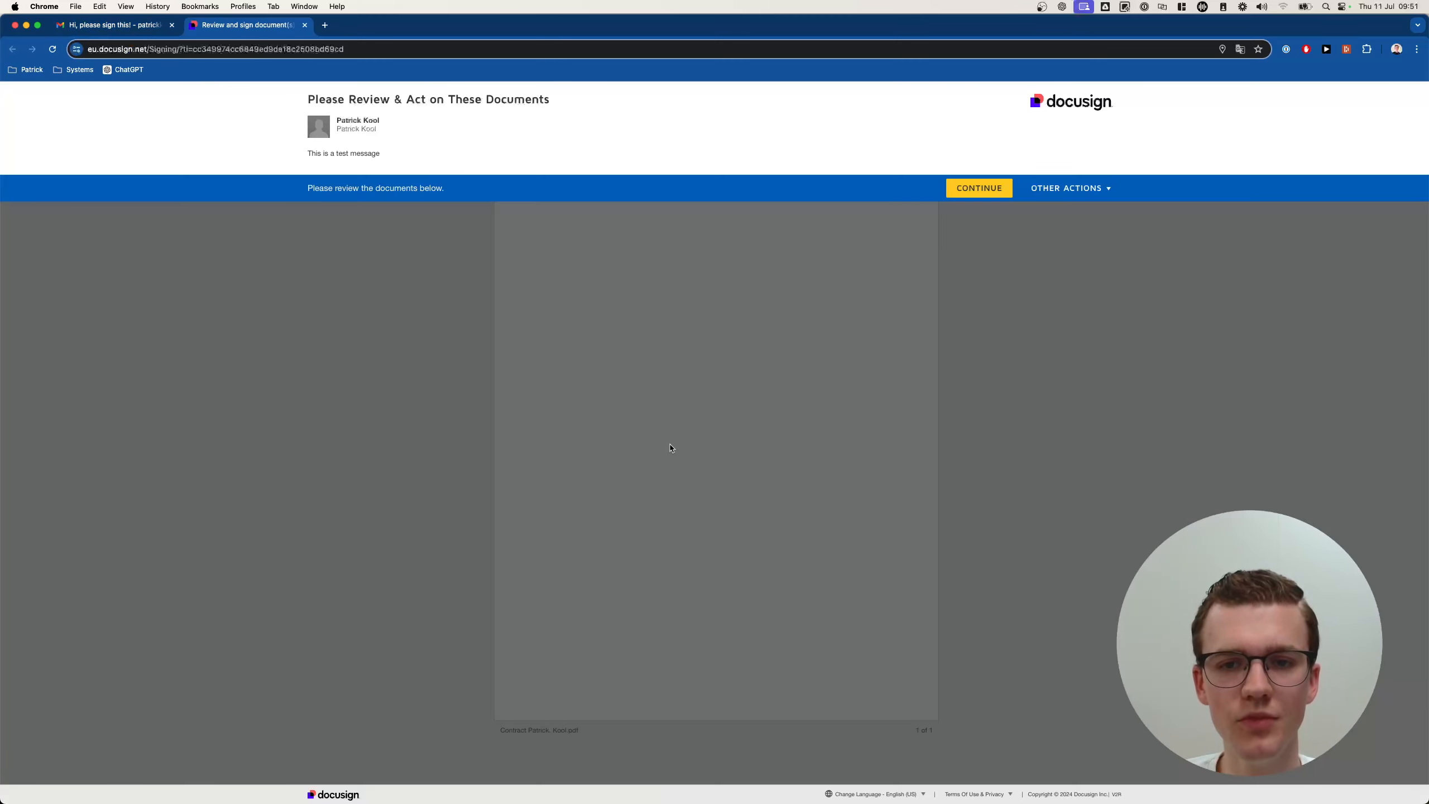
Continue into the contract, place the signature, and finish signing.
left_click(979, 192)
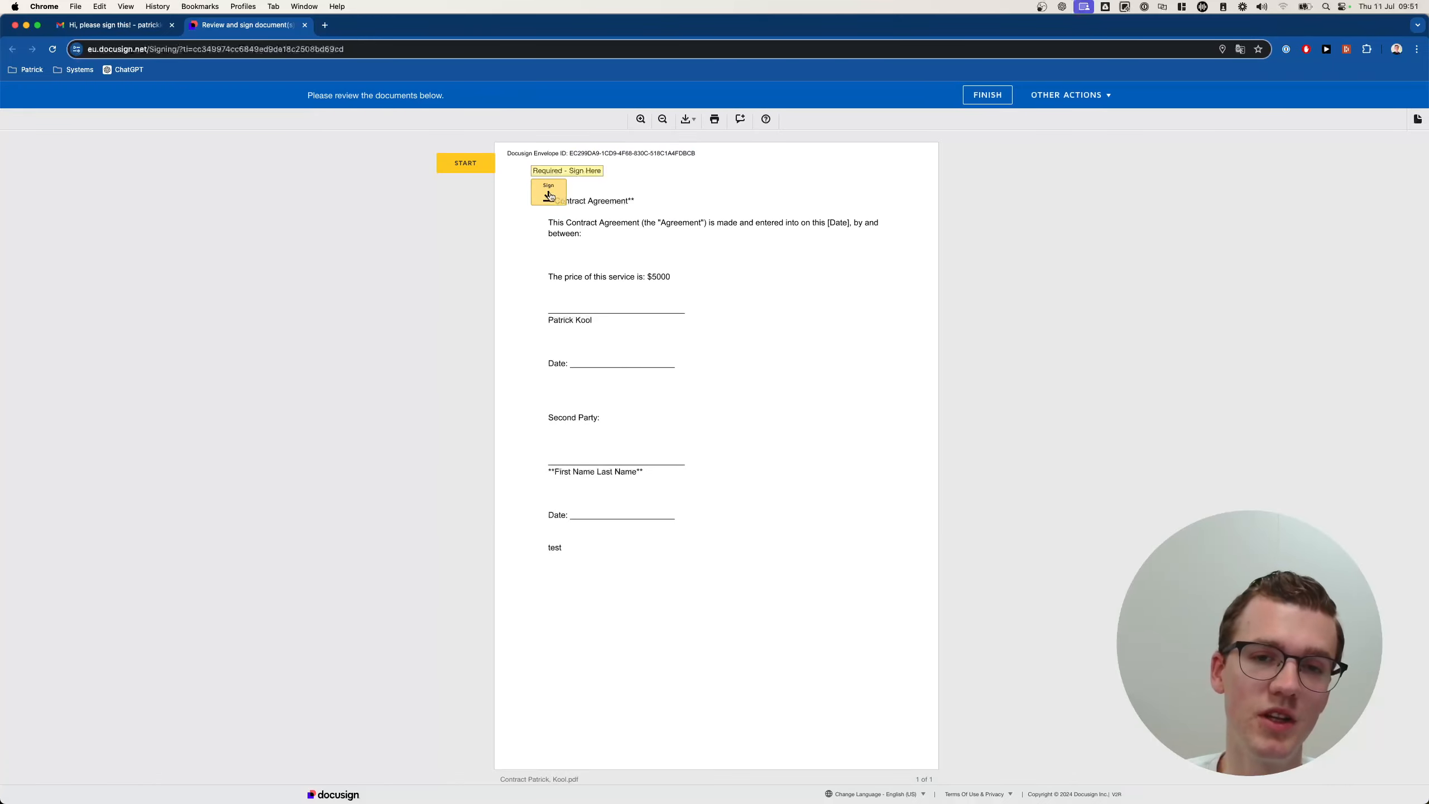
left_click(550, 196)
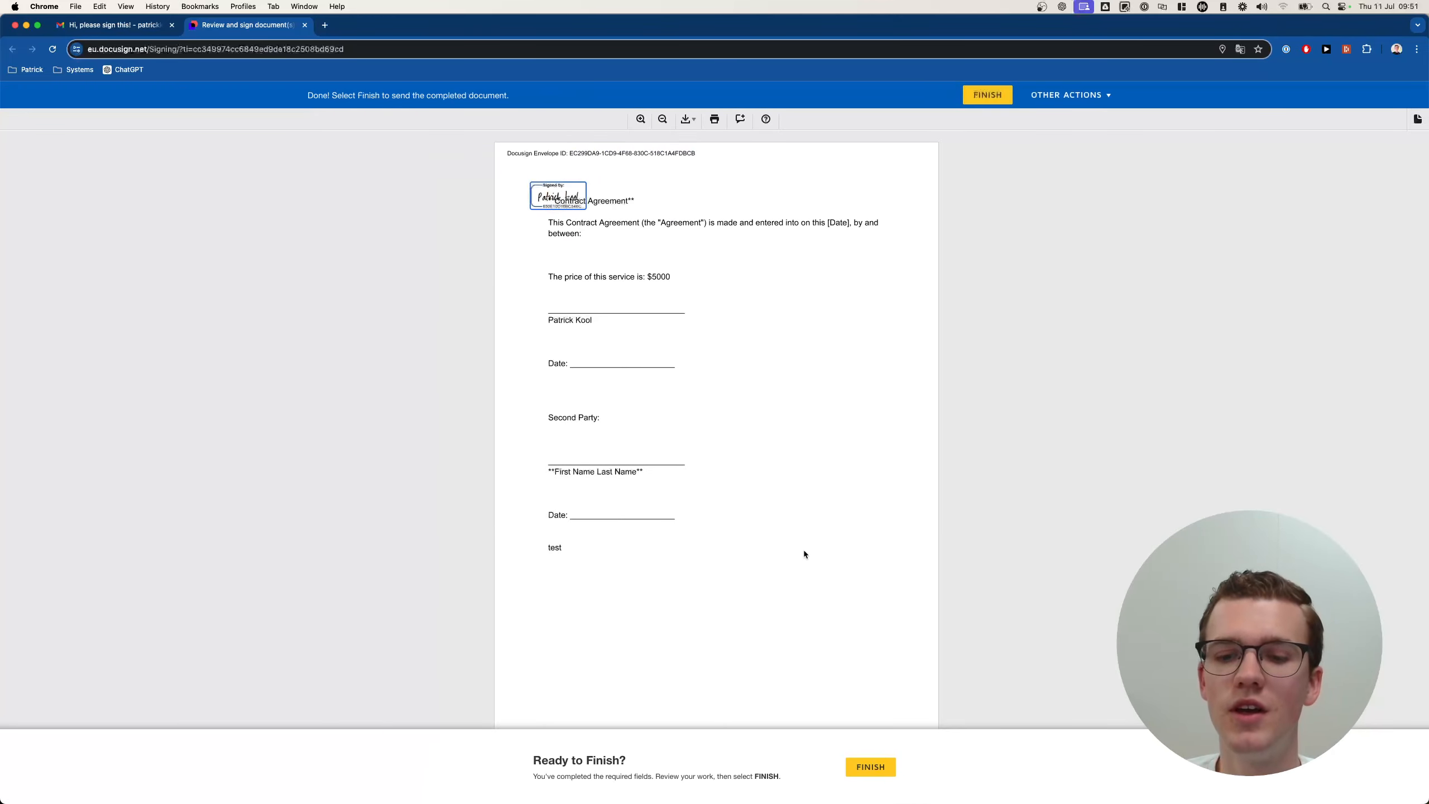
left_click(990, 96)
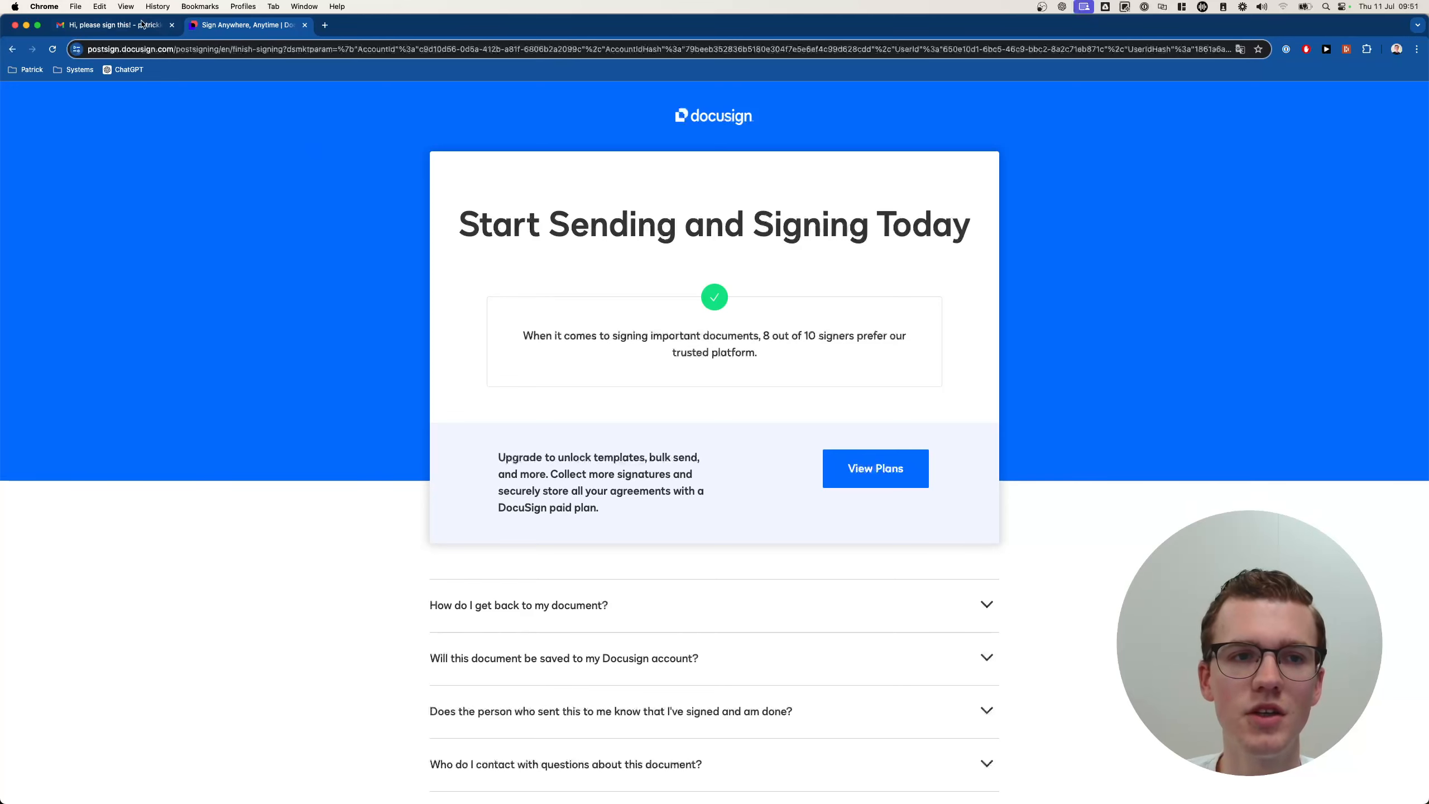
Reopen the signing link from the email, then close Docusign and return to Make's scenario list.
left_click(180, 26)
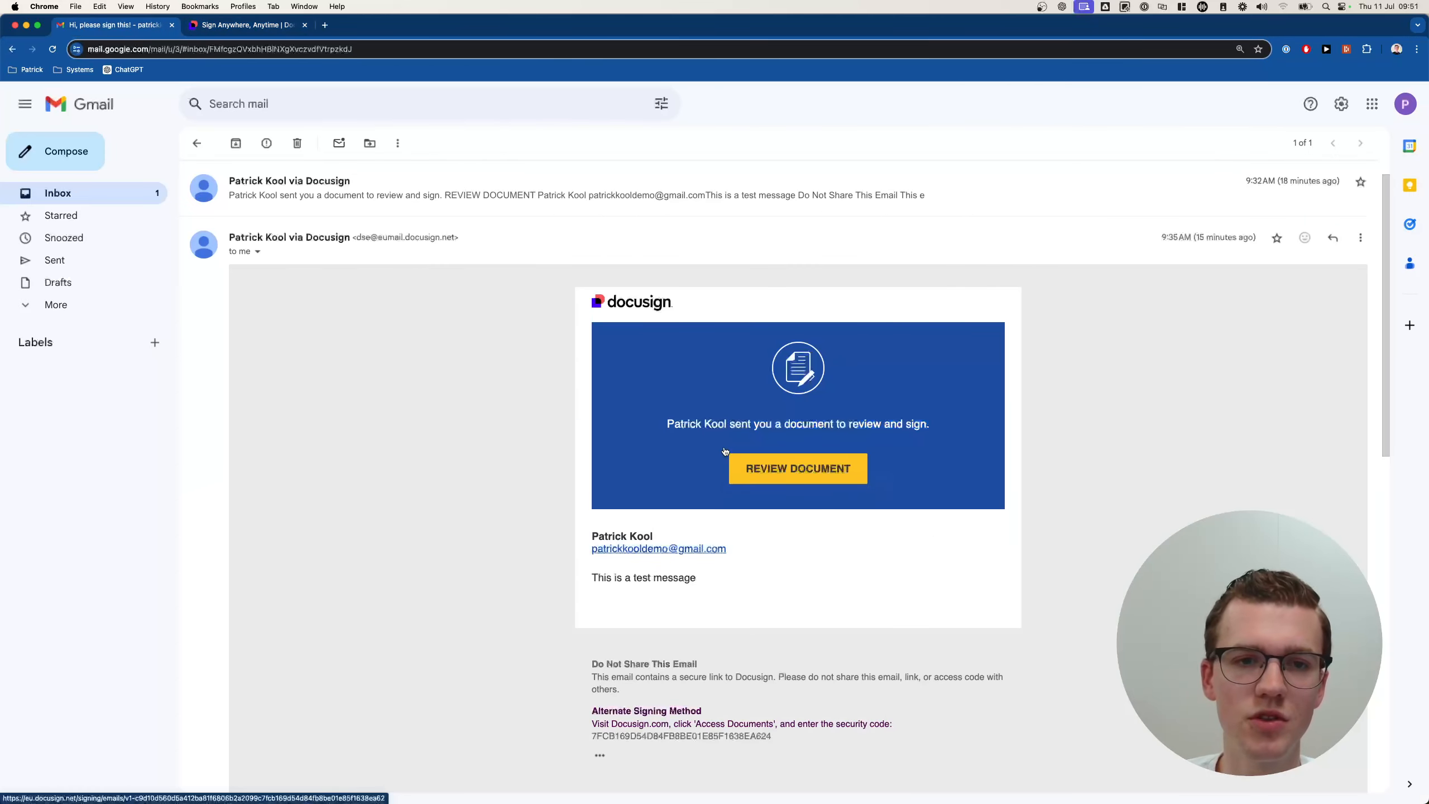
left_click(793, 469)
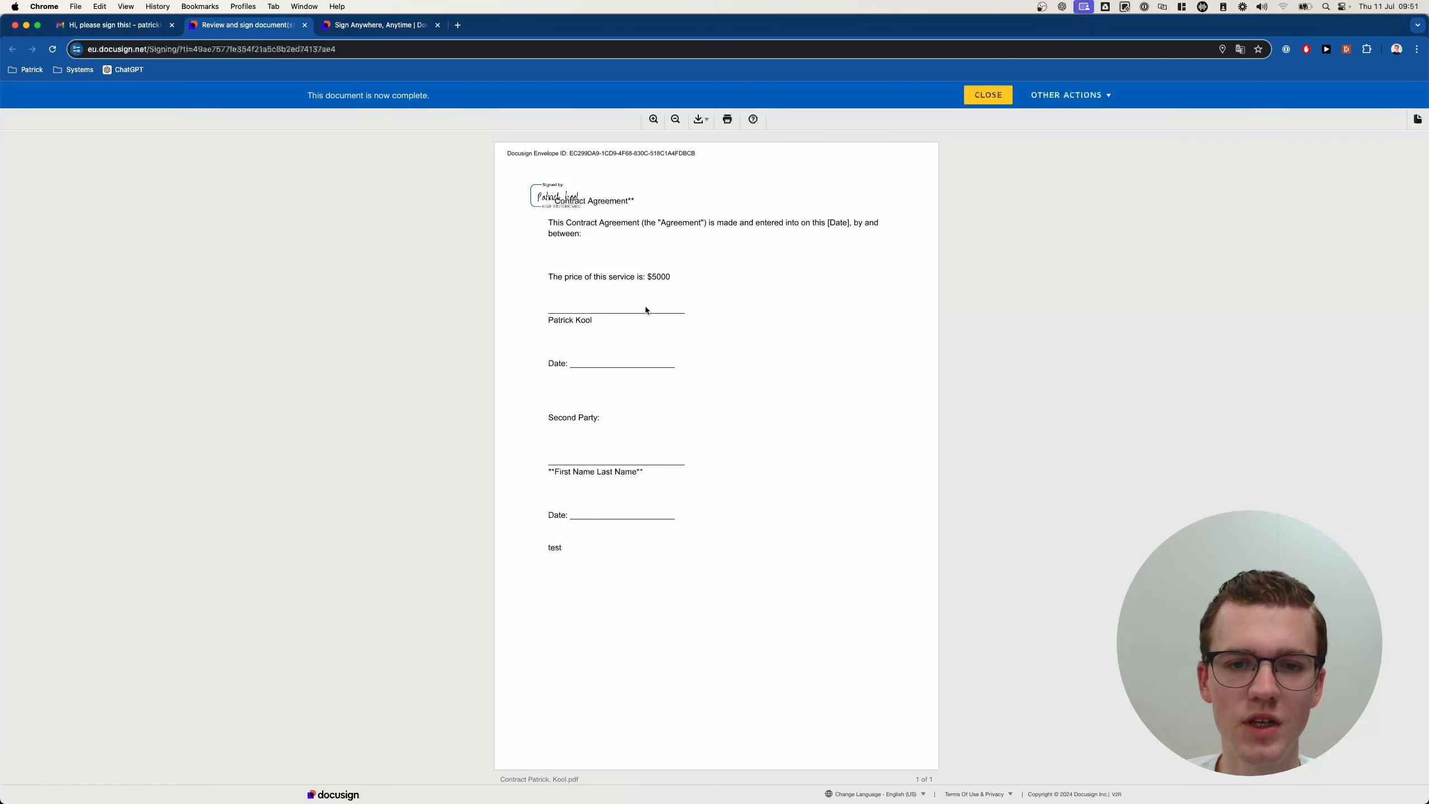
left_click(16, 25)
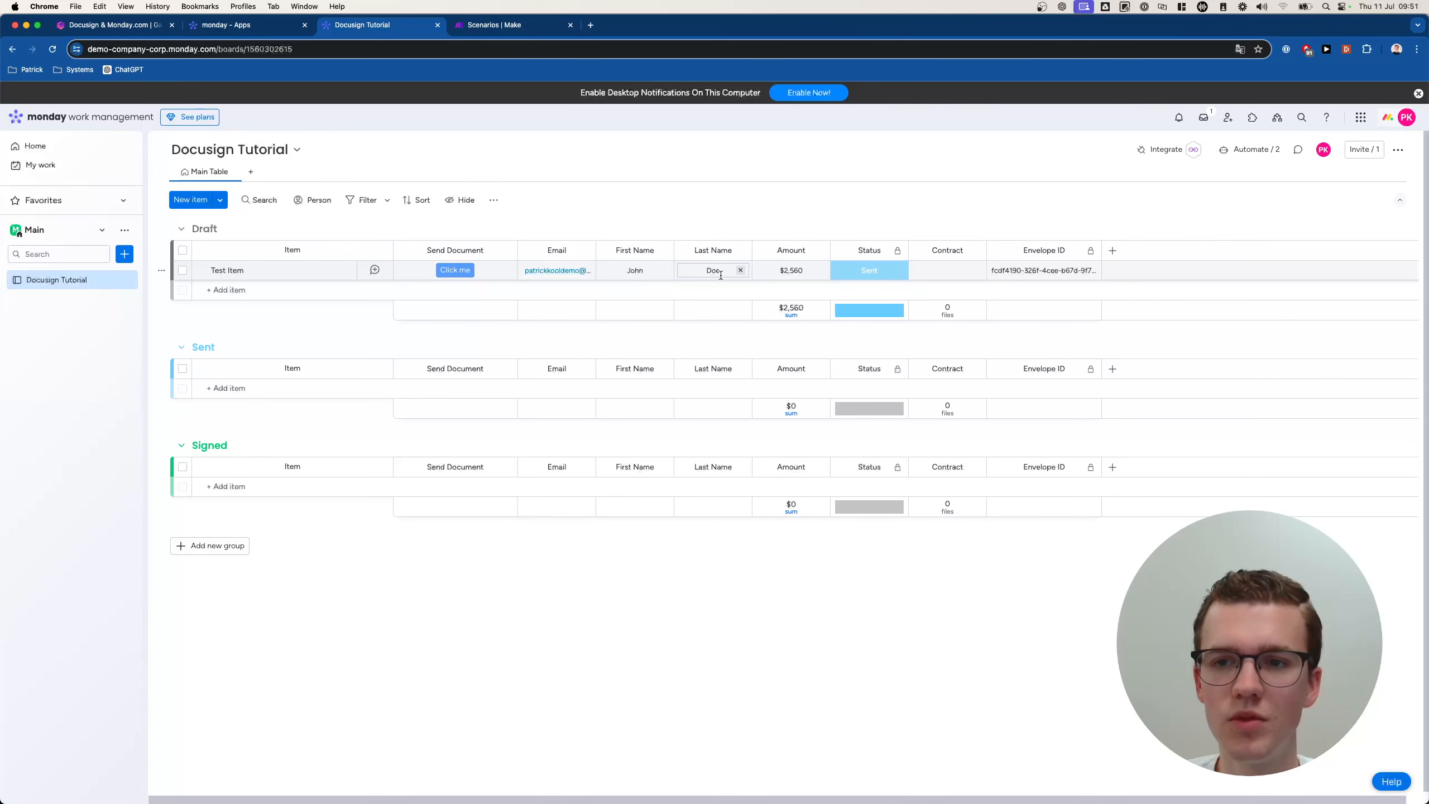
left_click(517, 33)
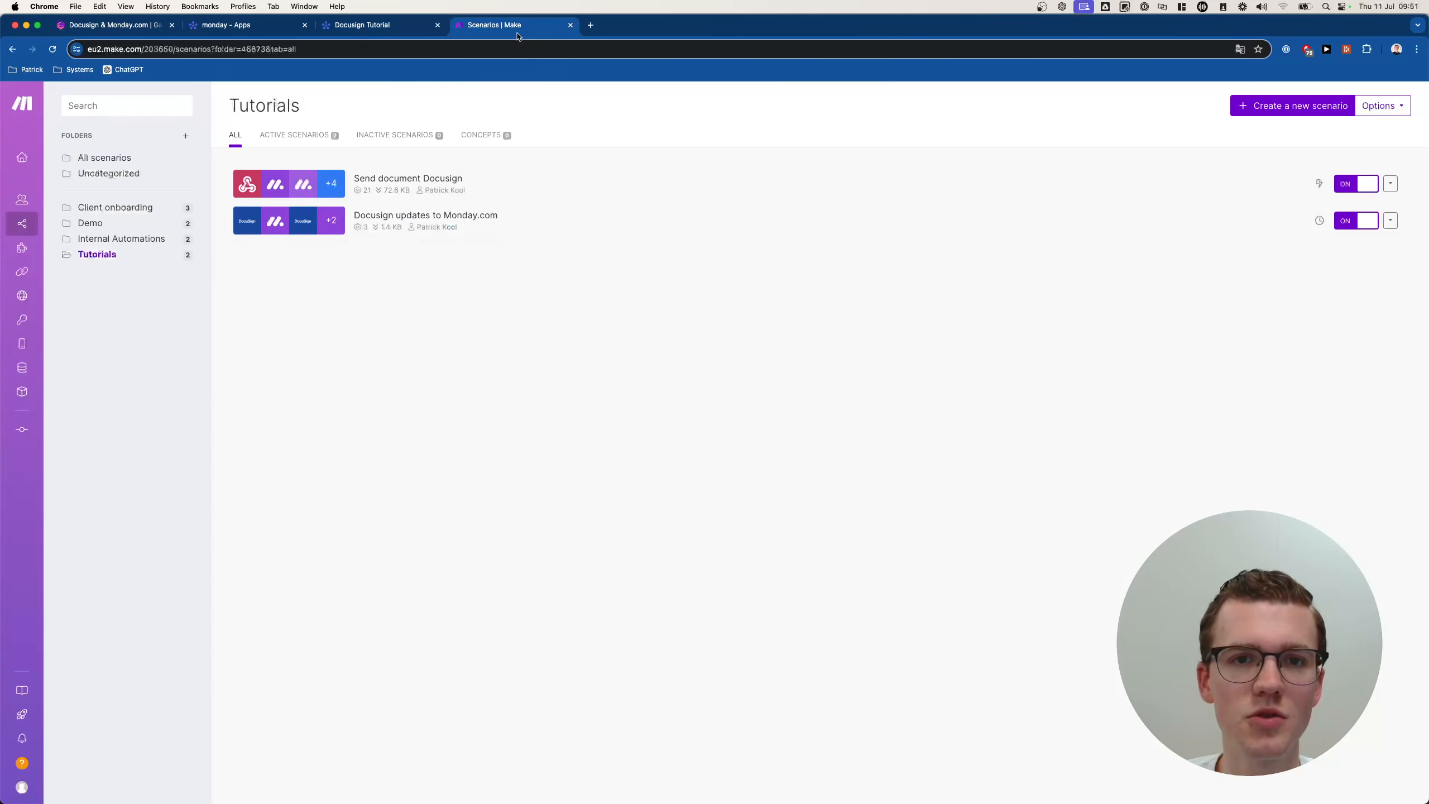
Open the 09:50 run of Send document Docusign and check the item's Email, First Name and Last Name.
left_click(460, 185)
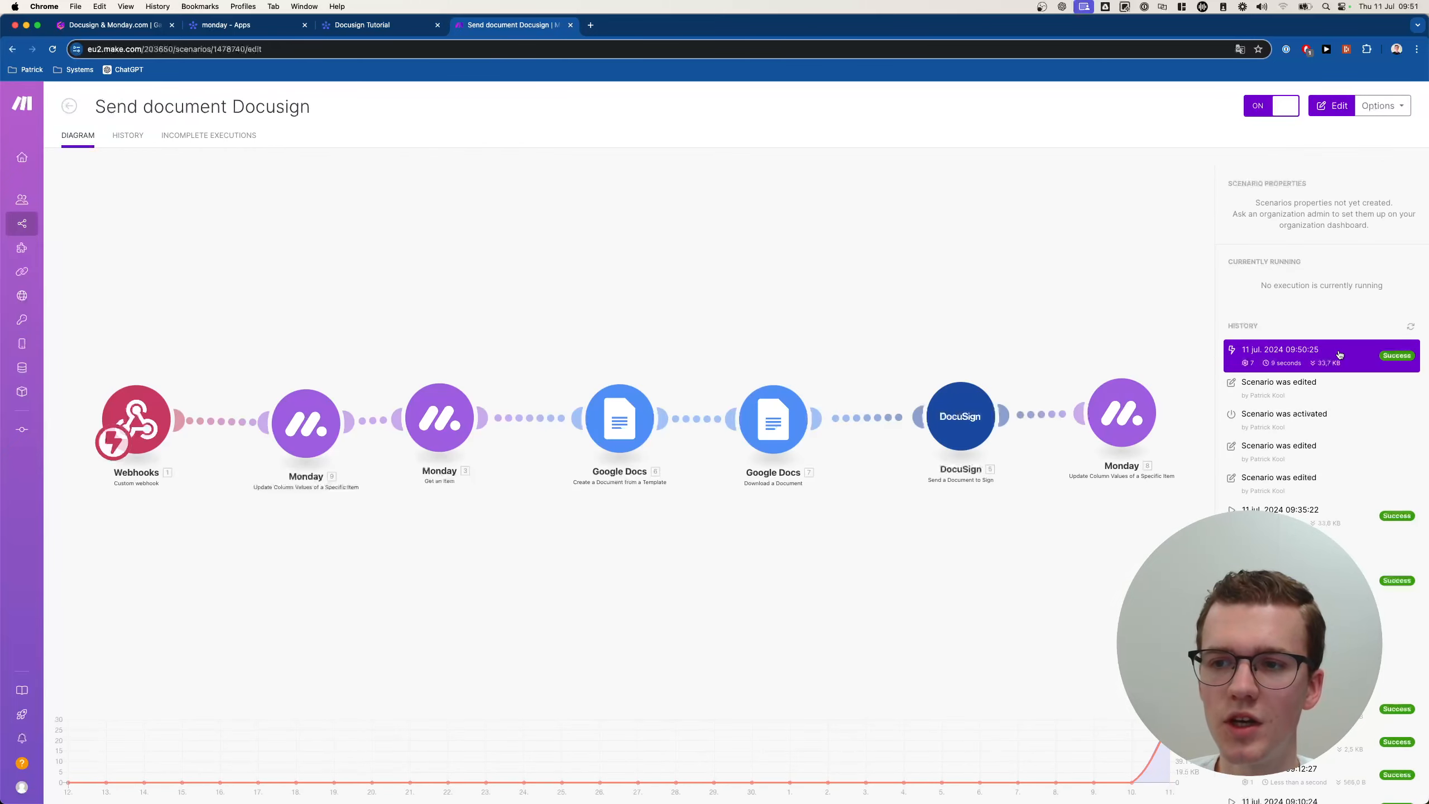
left_click(1254, 350)
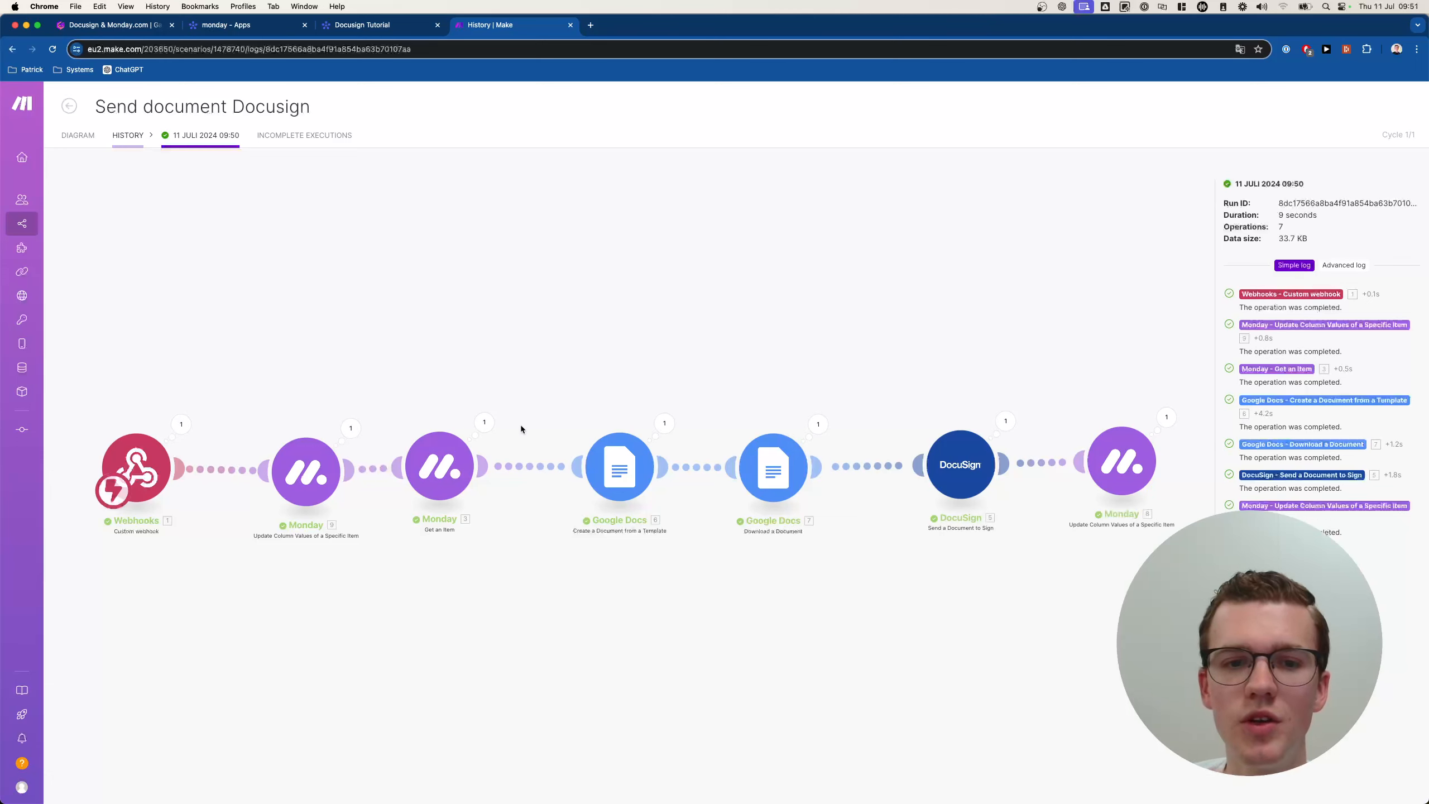
left_click(484, 423)
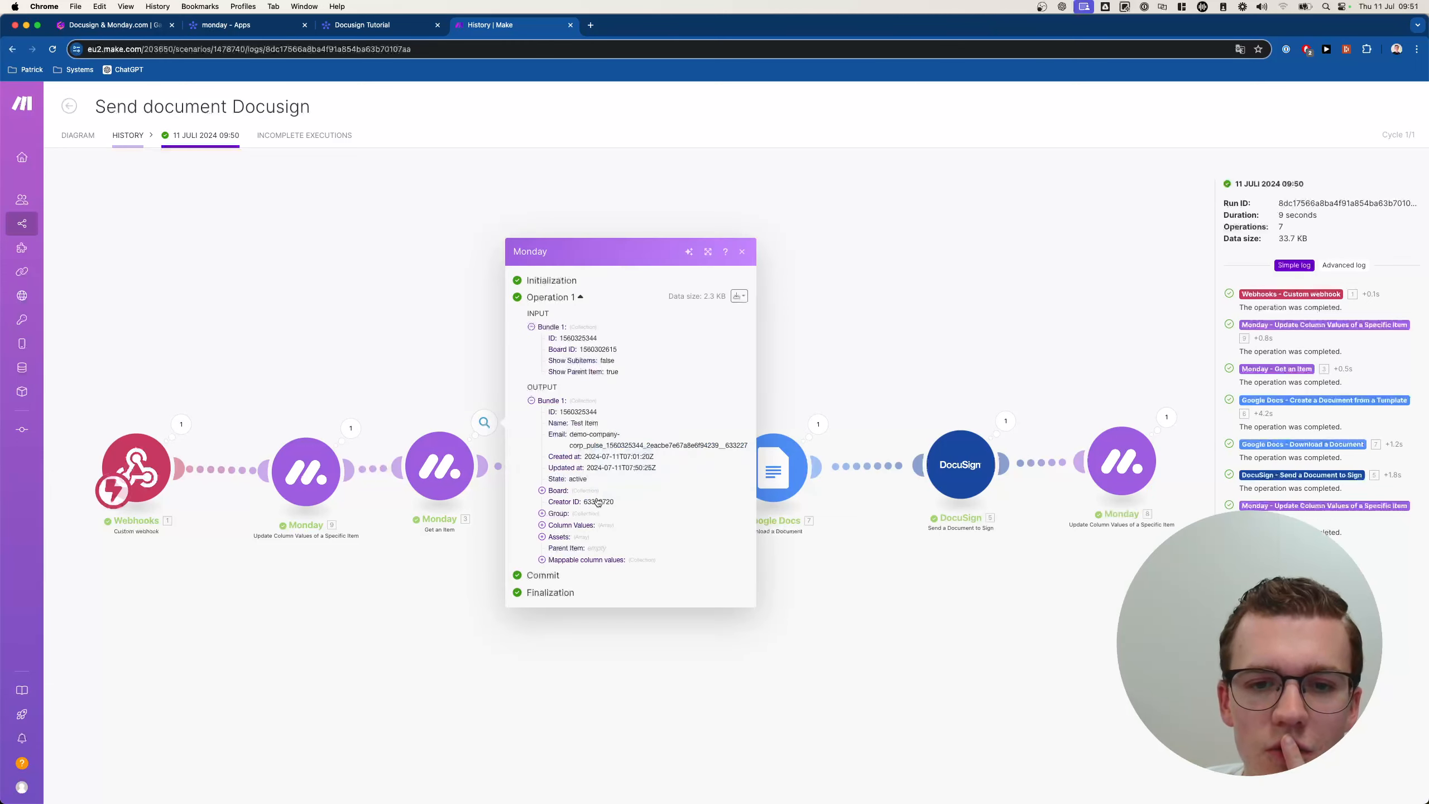
left_click(570, 524)
left_click(571, 502)
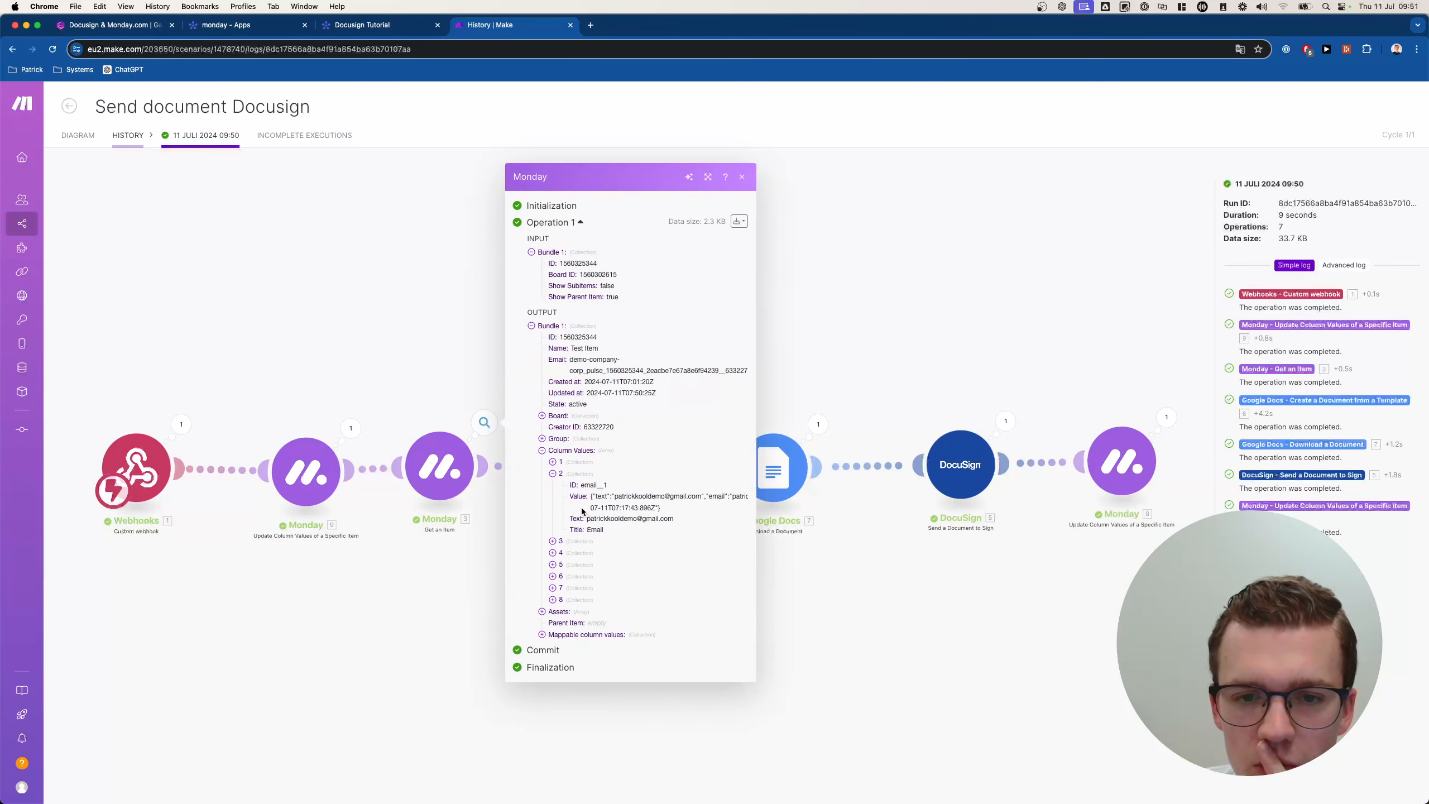
left_click(582, 537)
left_click(594, 576)
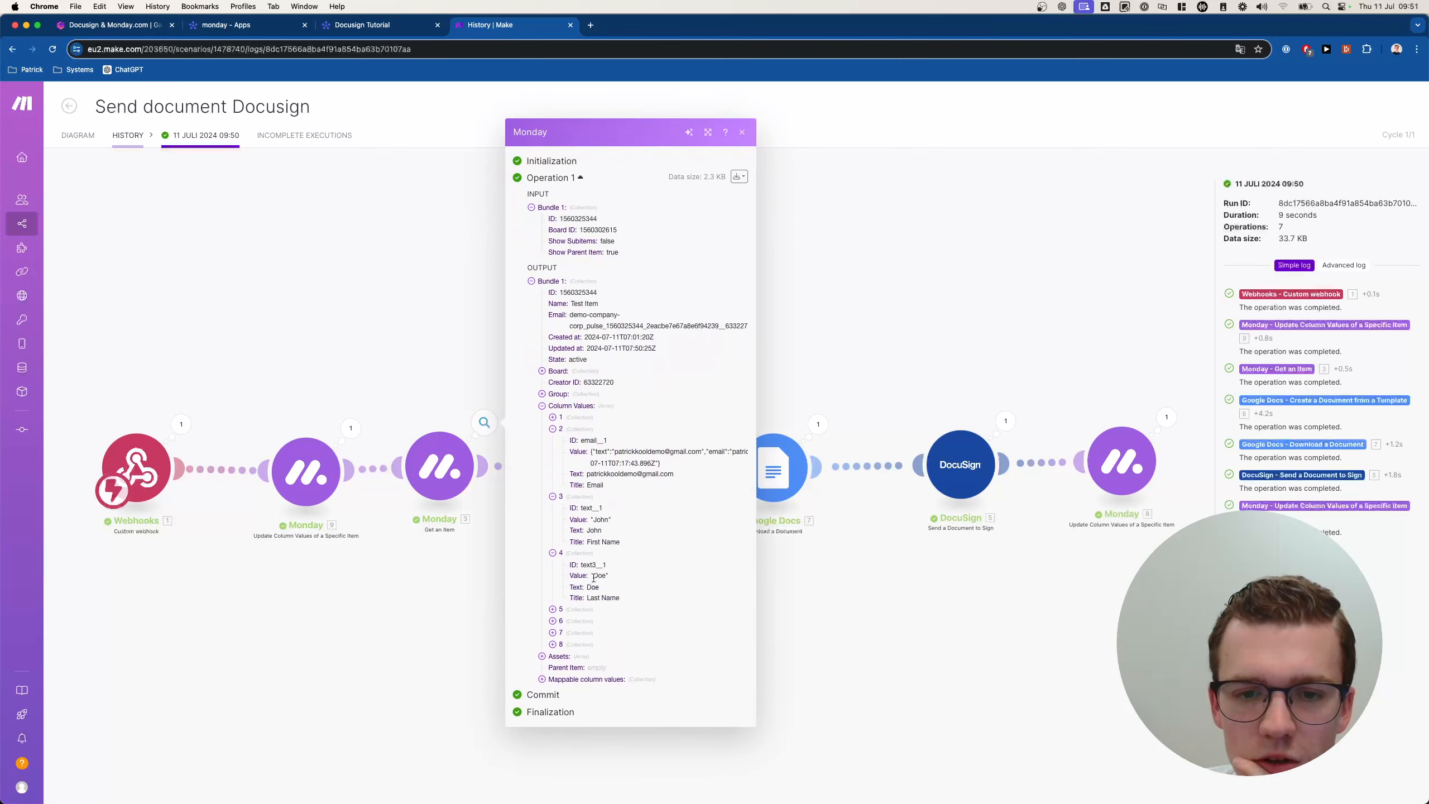
left_click(878, 589)
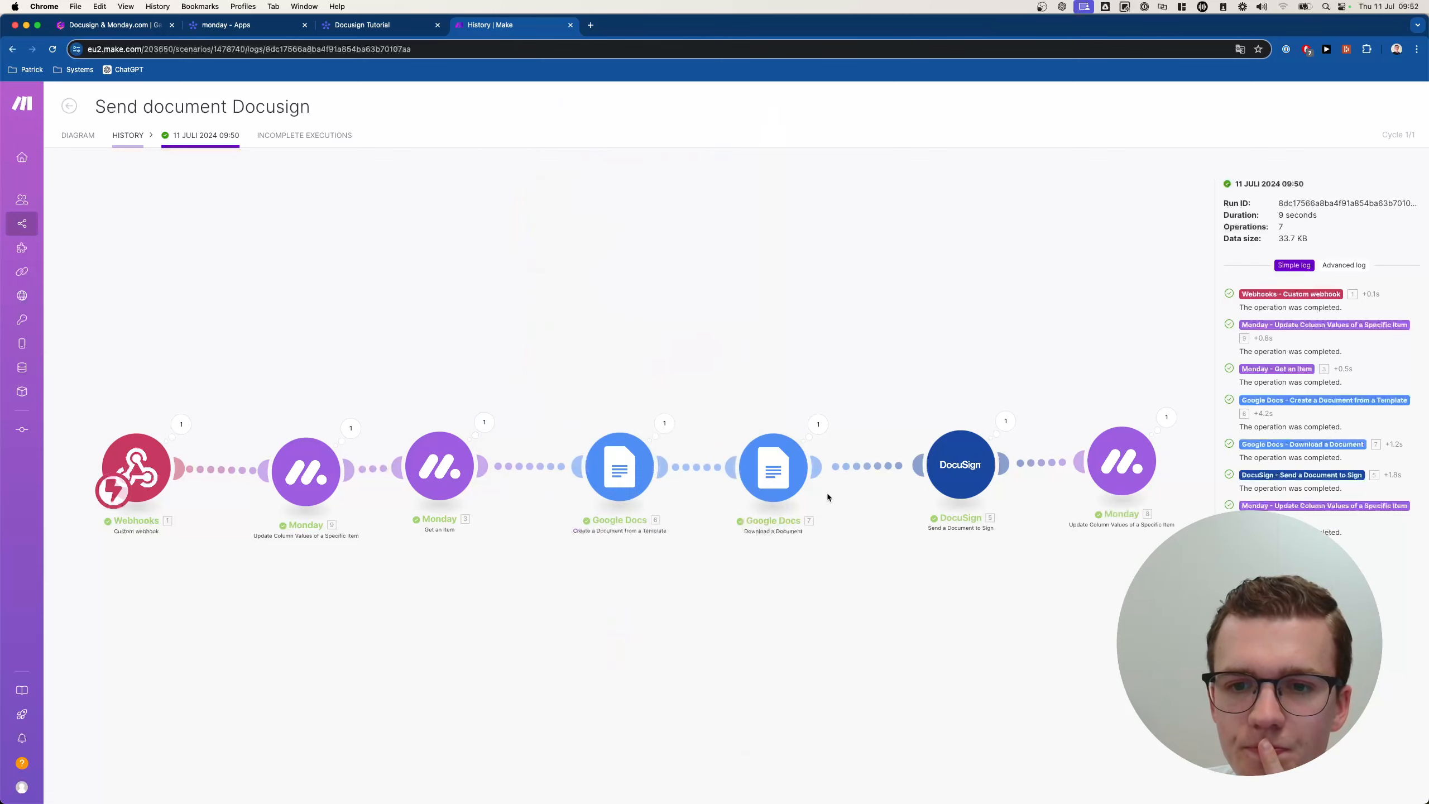
Inspect the template, DocuSign, Create a Document and Download a Document operation logs.
left_click(616, 447)
left_click(544, 403)
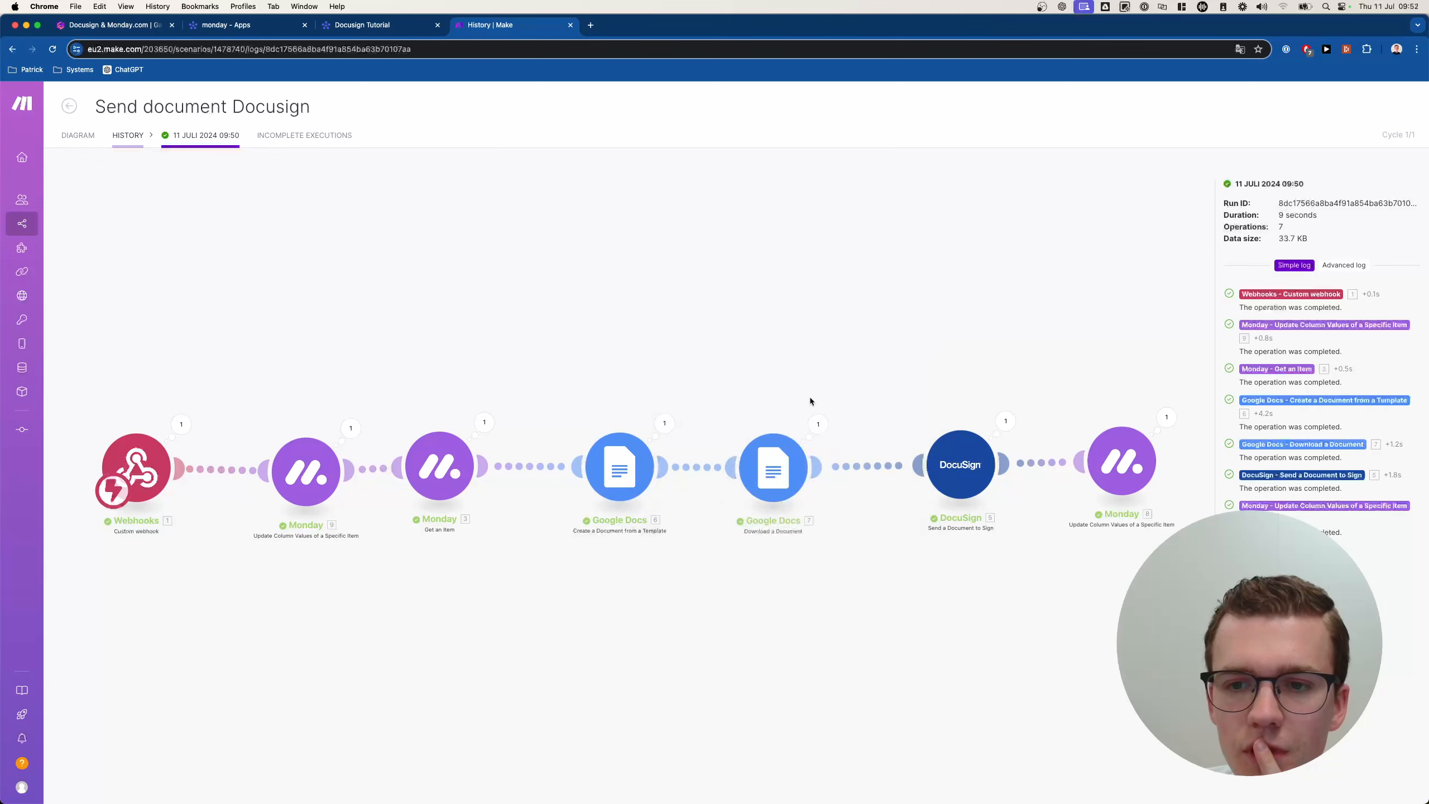
left_click(1004, 419)
left_click(664, 422)
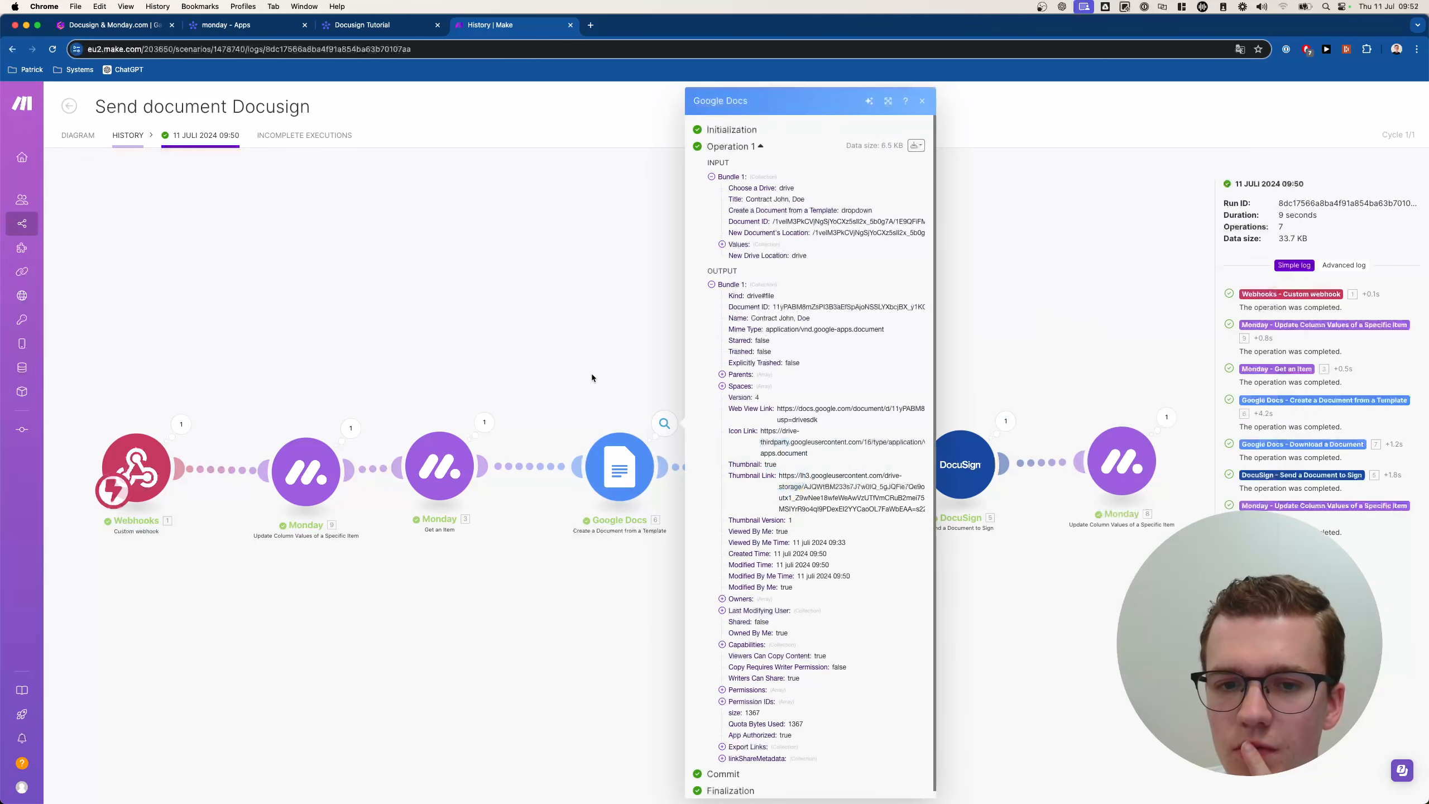
left_click(591, 373)
left_click(810, 423)
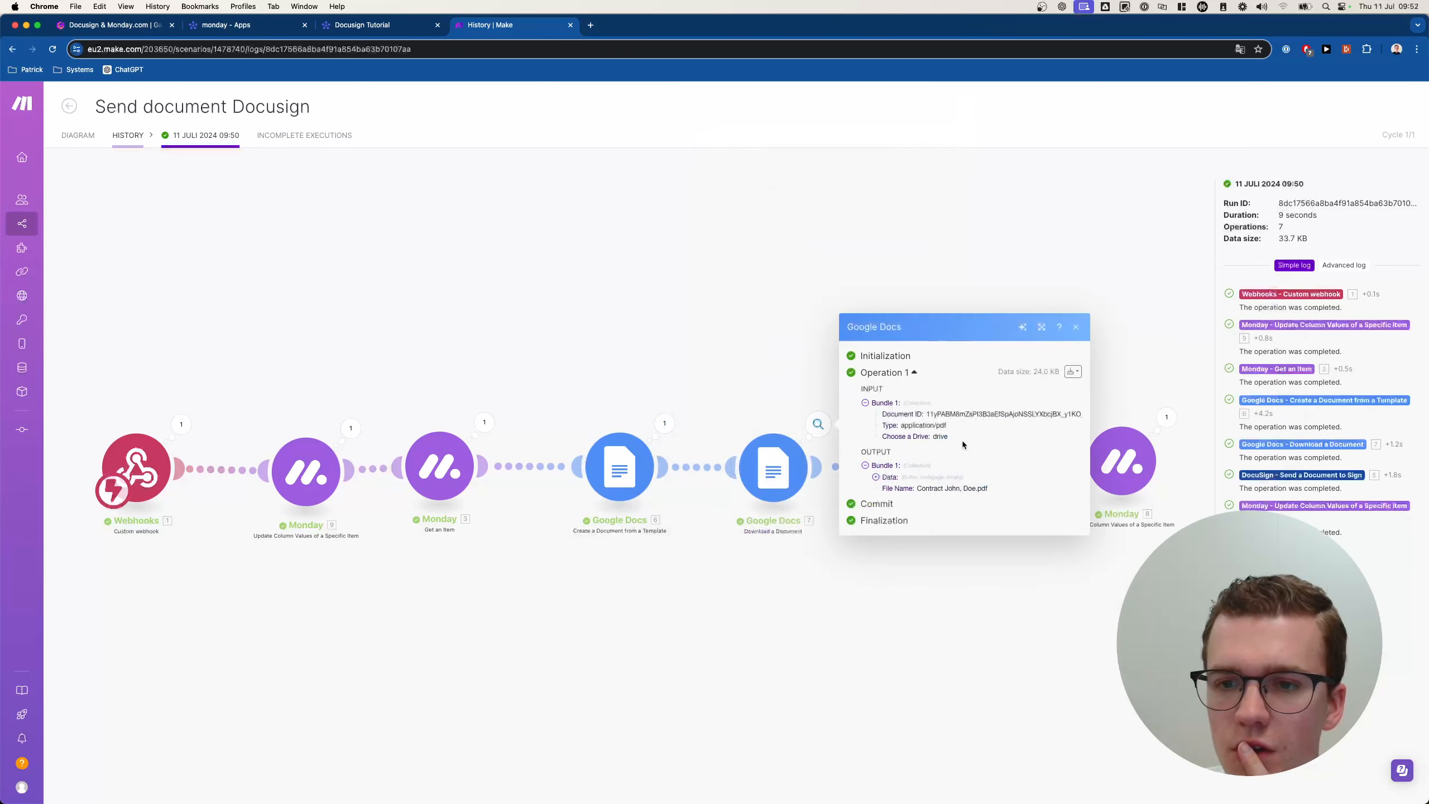
left_click(392, 21)
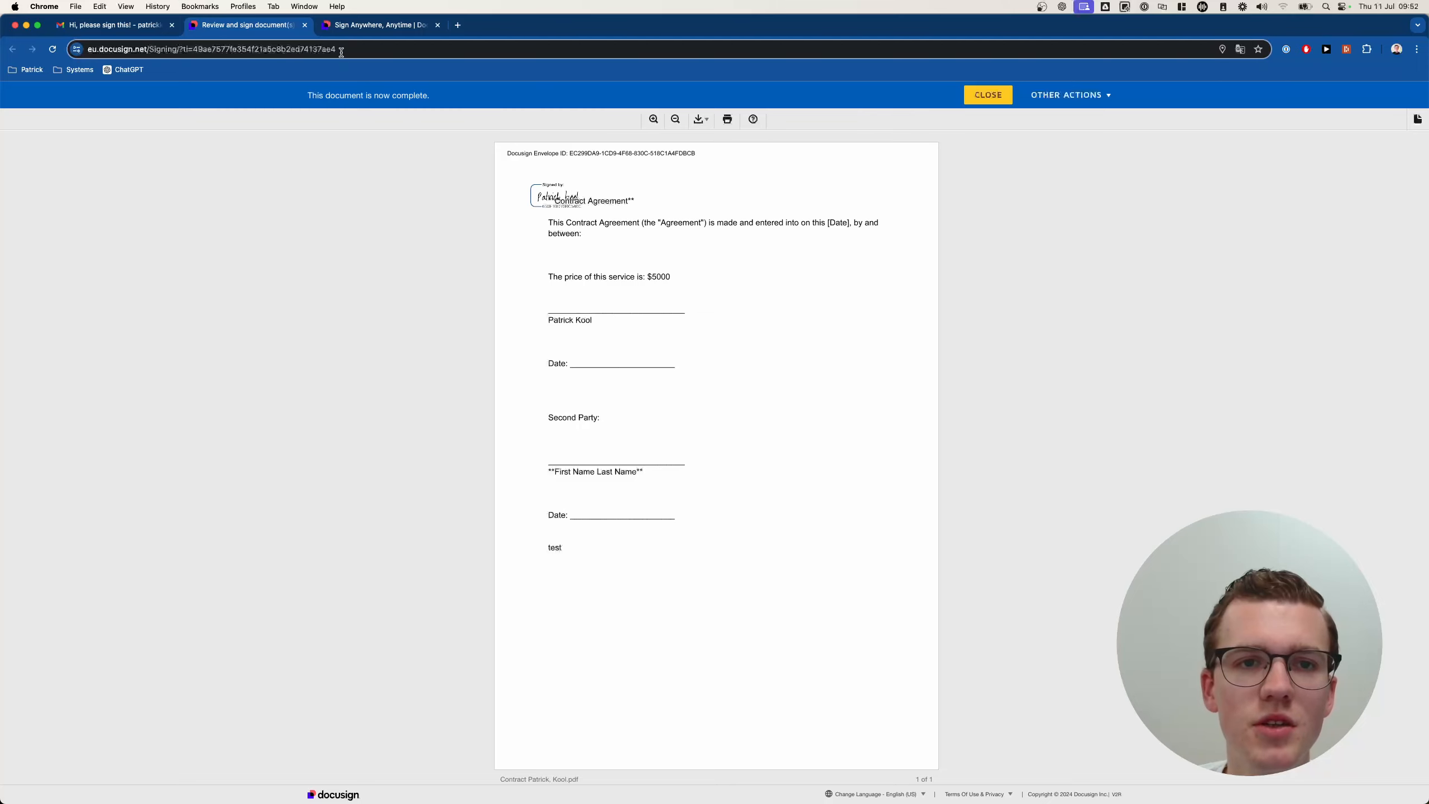
Sign the $2560 contract with the saved signature and finish.
left_click(363, 21)
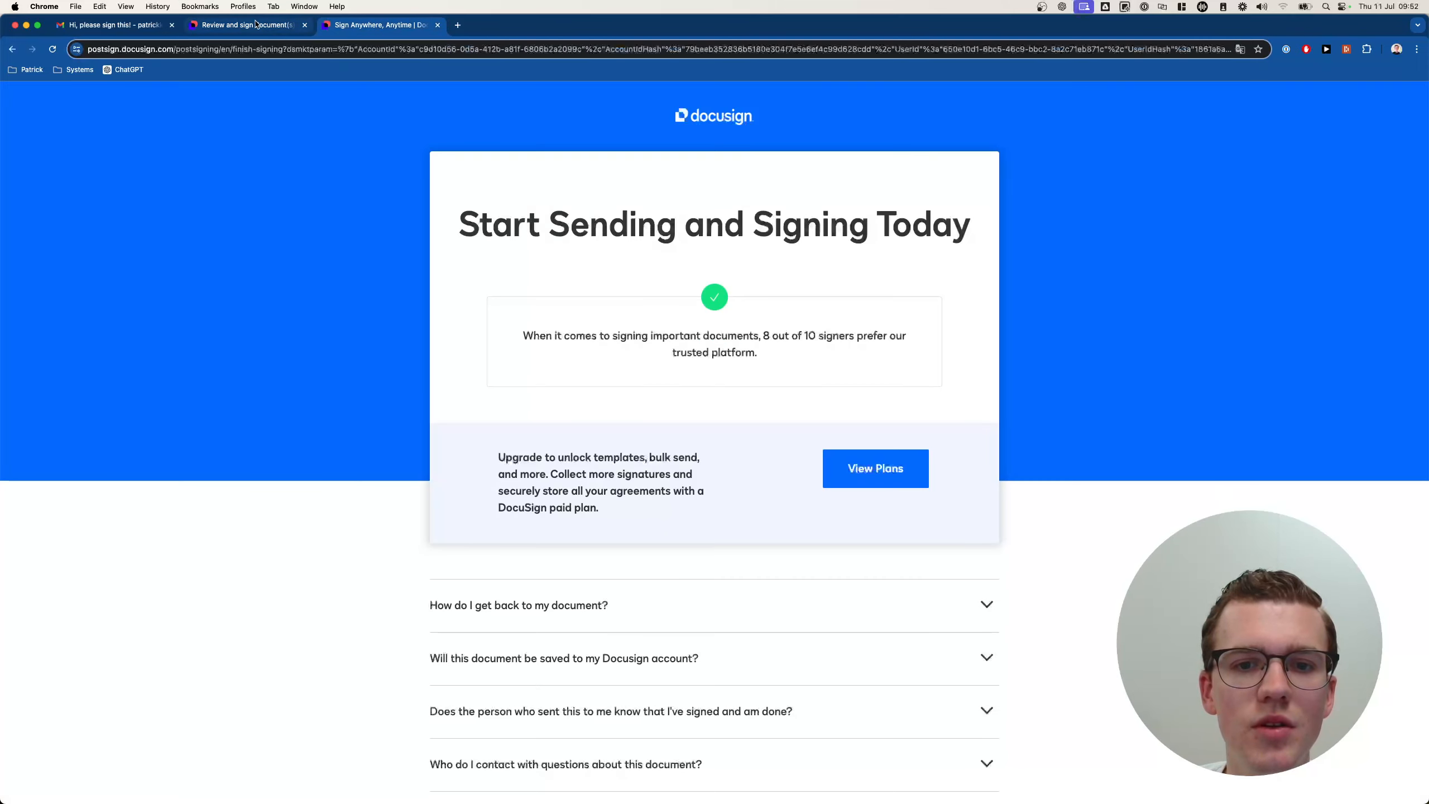
left_click(256, 25)
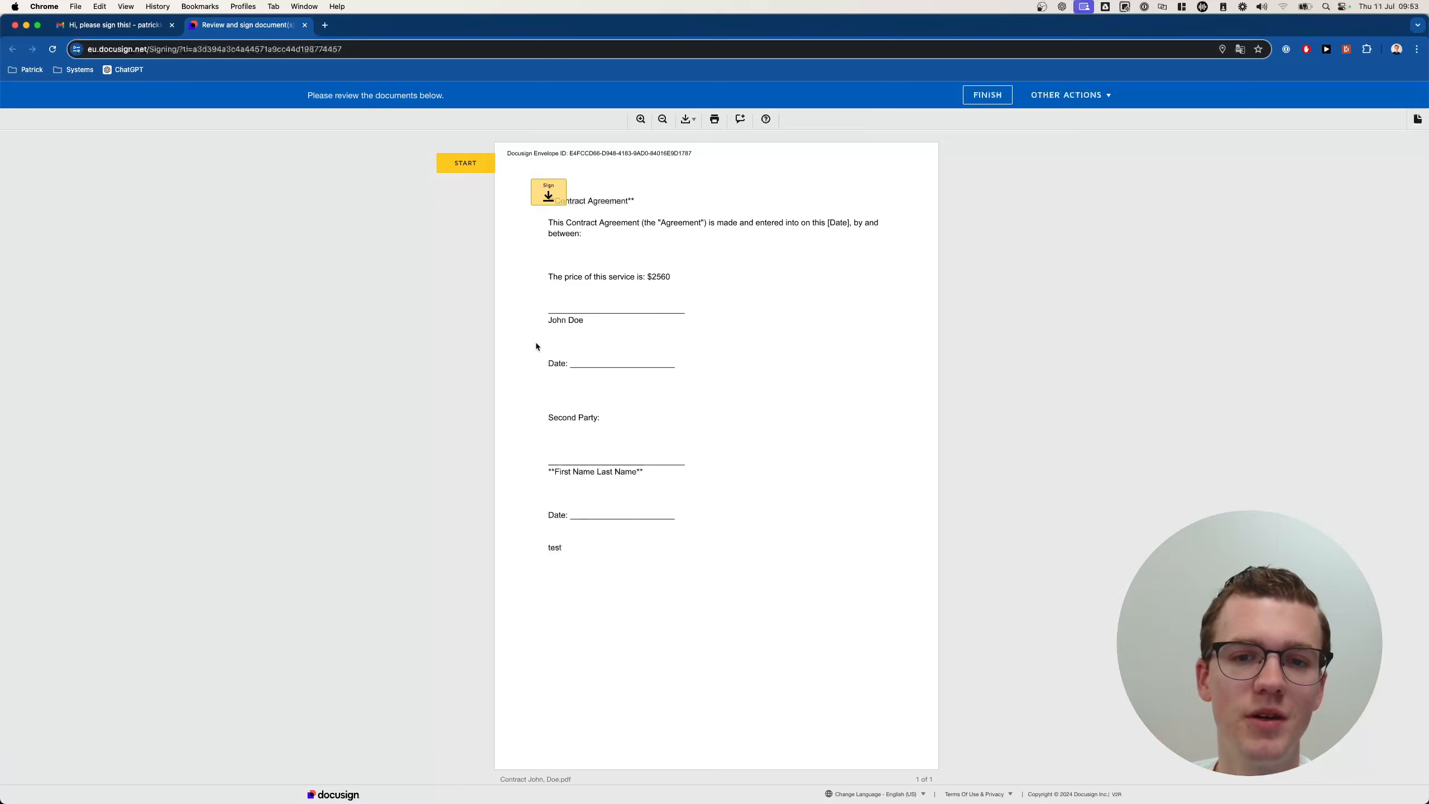
left_click(549, 192)
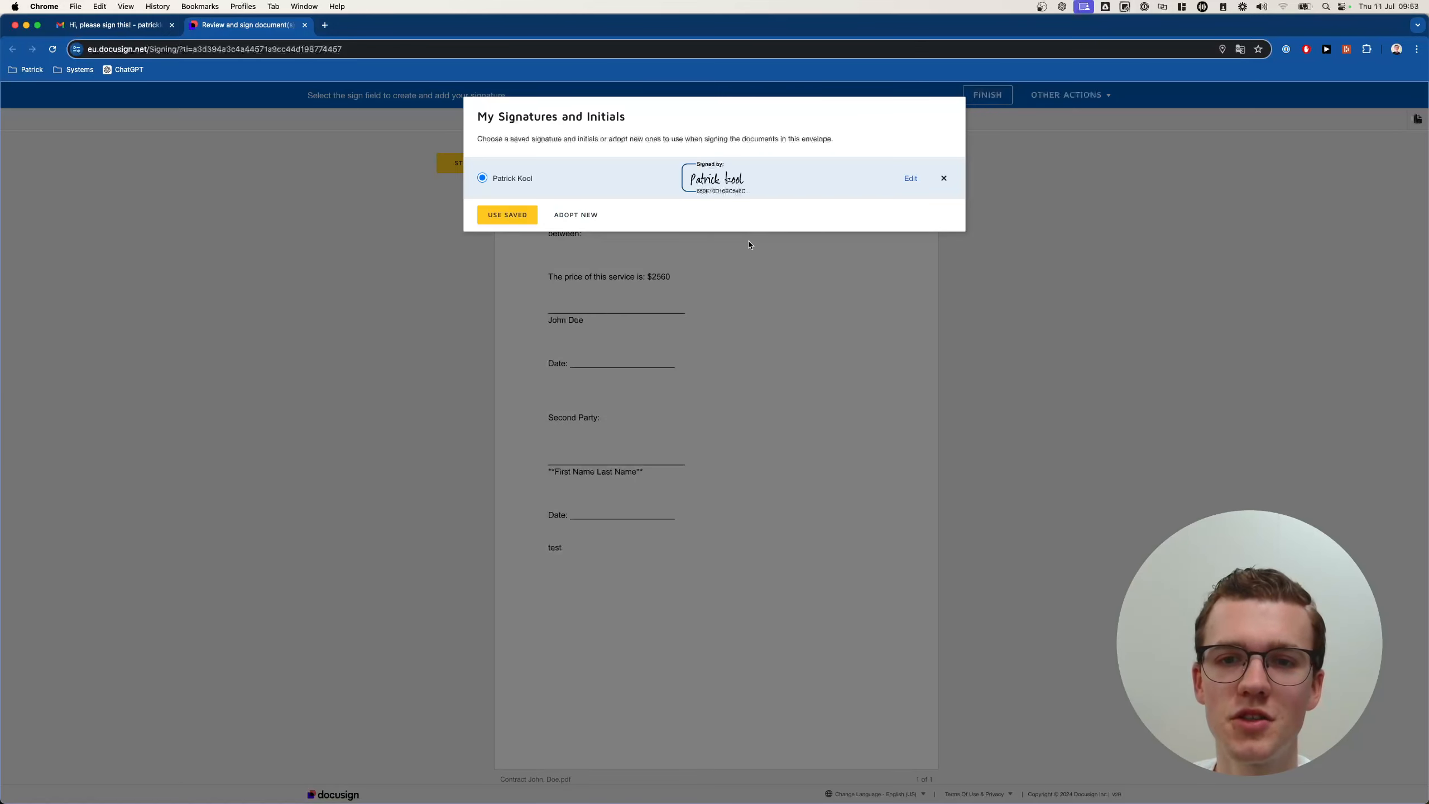
left_click(505, 215)
left_click(973, 93)
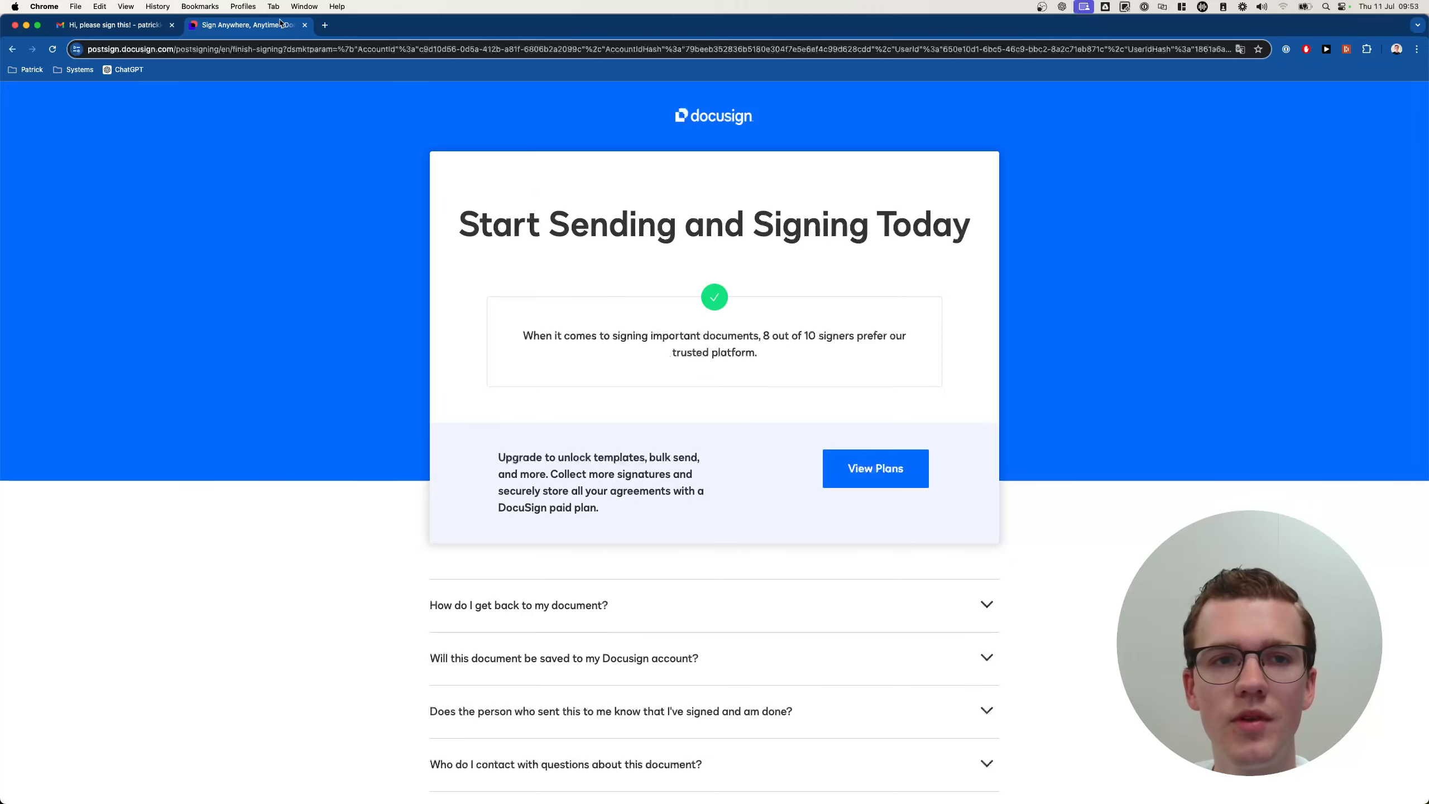
In Gmail, archive the signing request and preview the Completed email's Contract John, Doe.pdf.
left_click(304, 25)
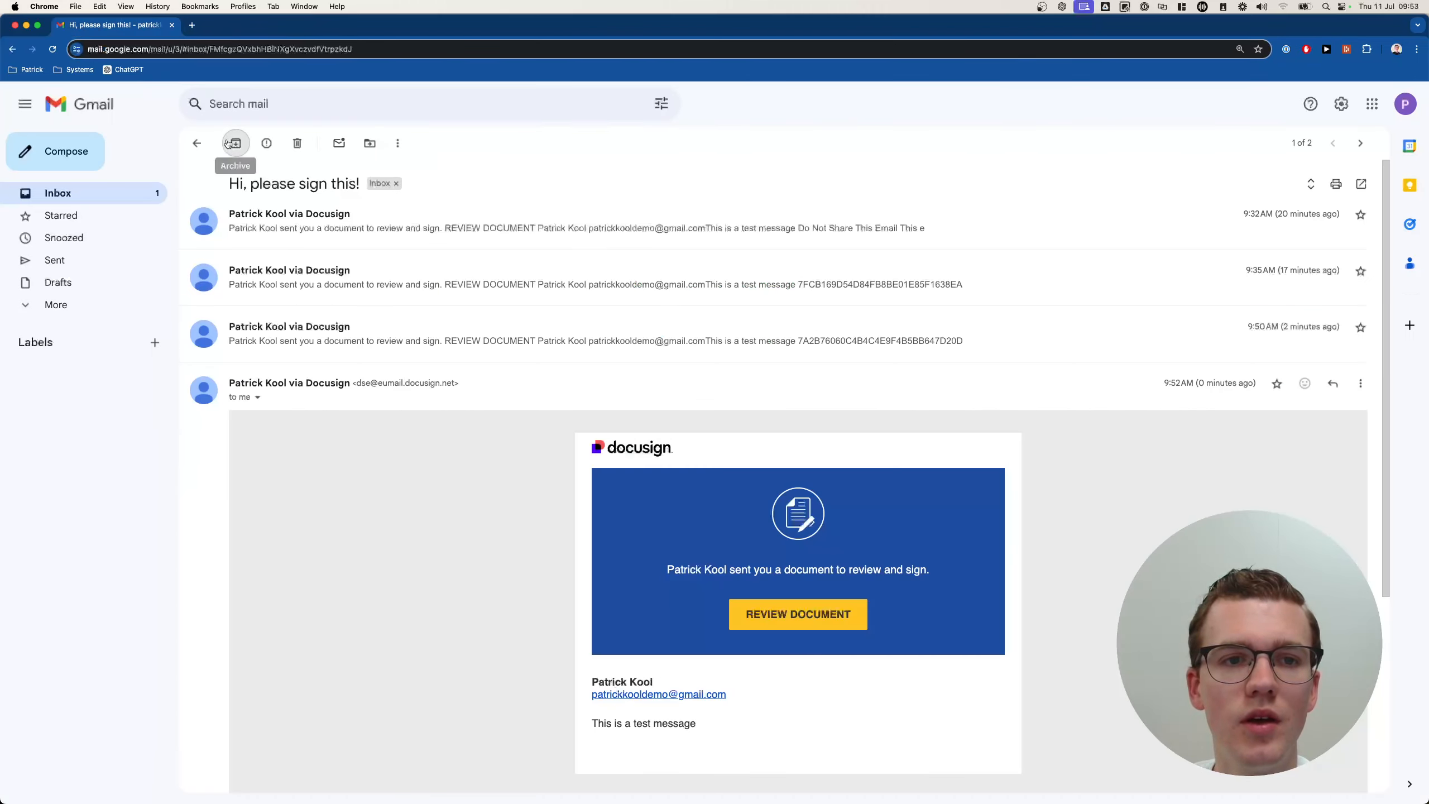
left_click(228, 143)
left_click(292, 179)
scroll(430, 445, "down", 6)
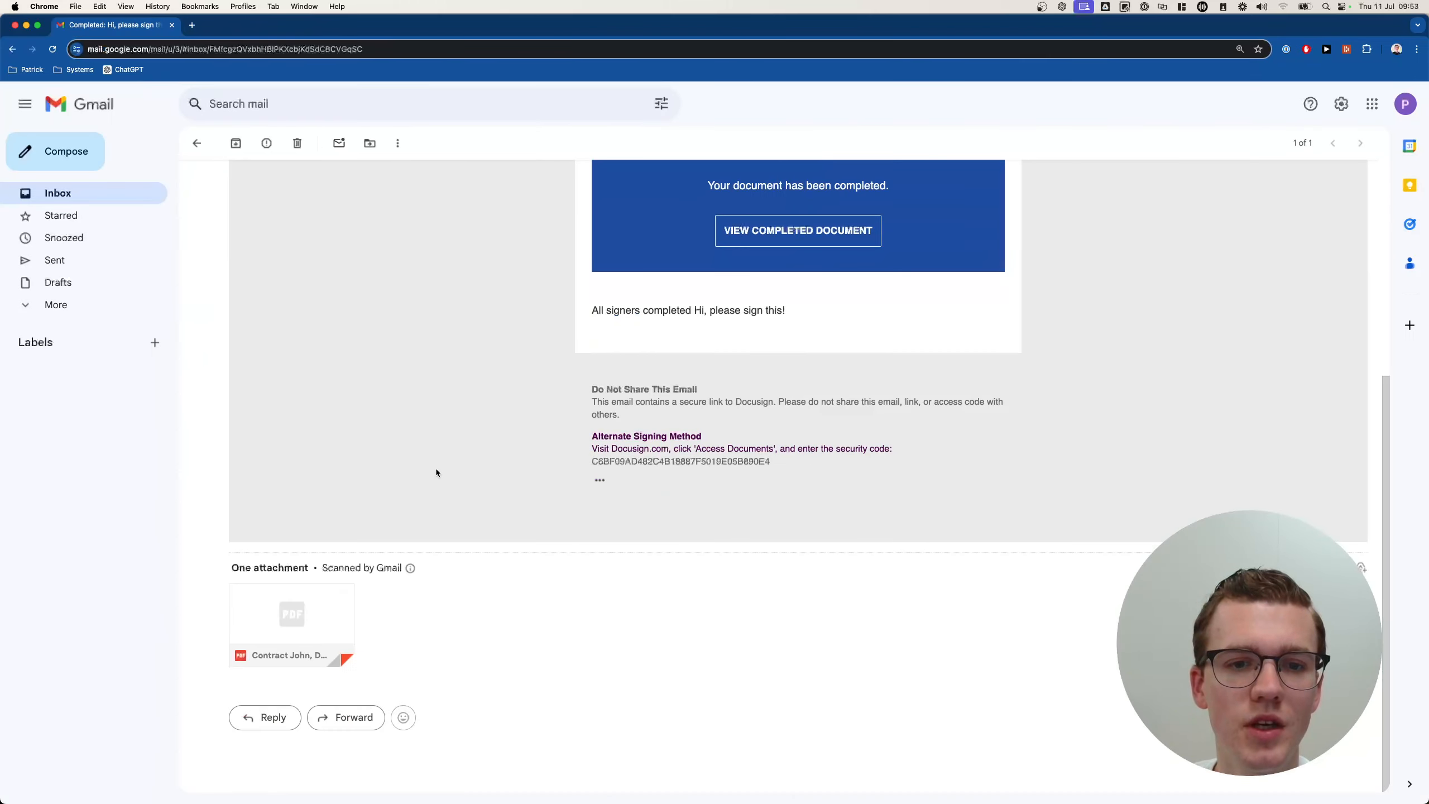
left_click(309, 607)
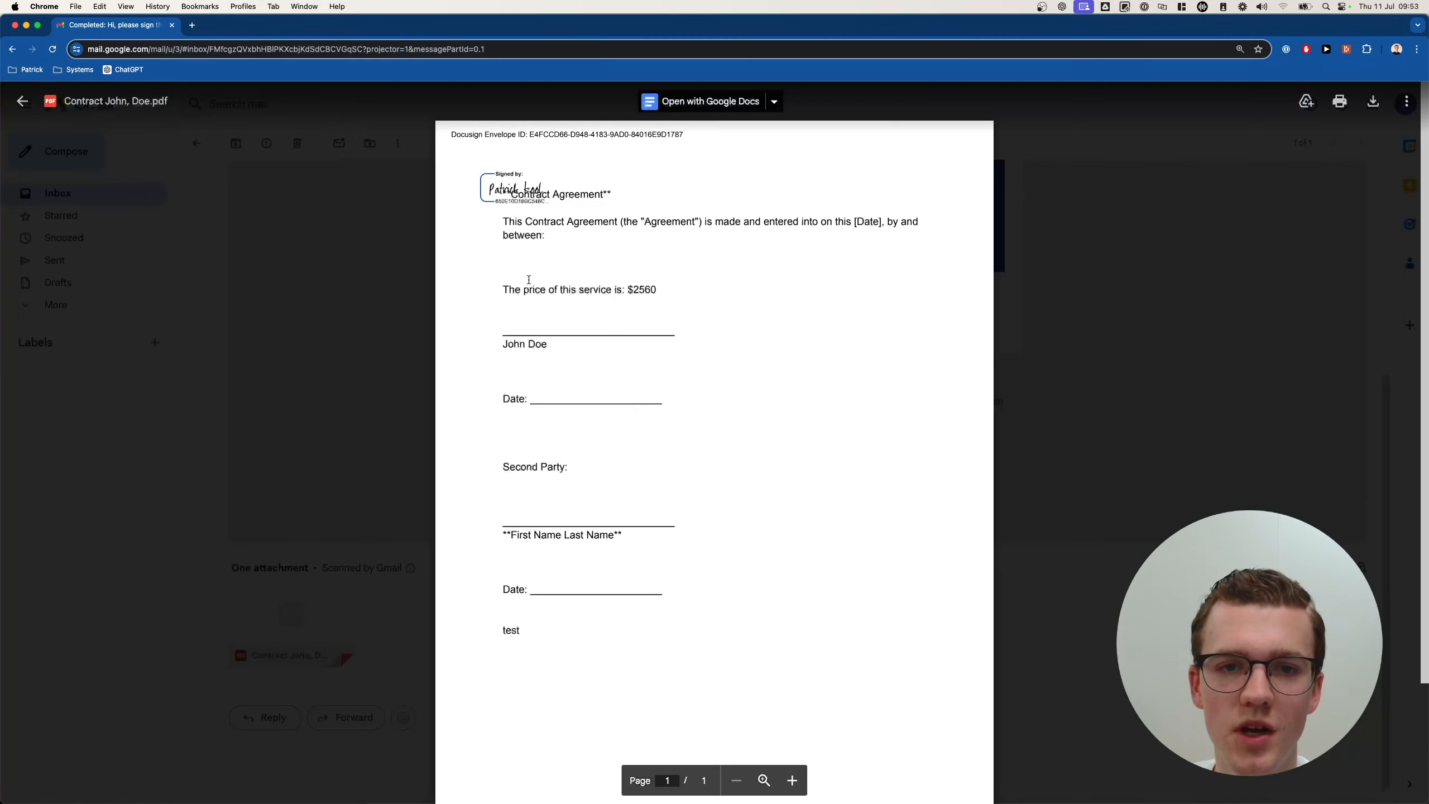
key("Escape")
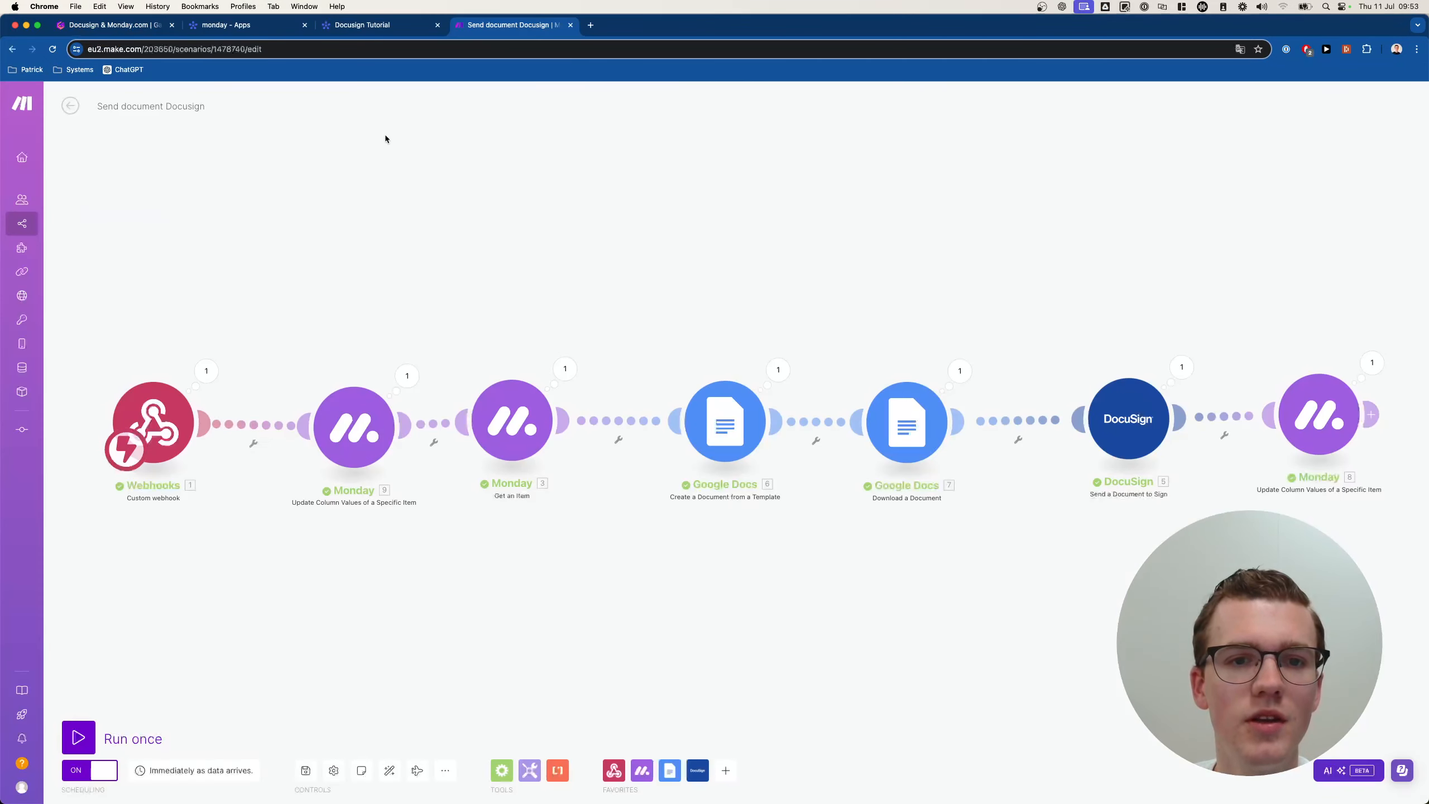
Open the Docusign updates to Monday.com scenario, run it once and inspect the Monday search output.
left_click(72, 113)
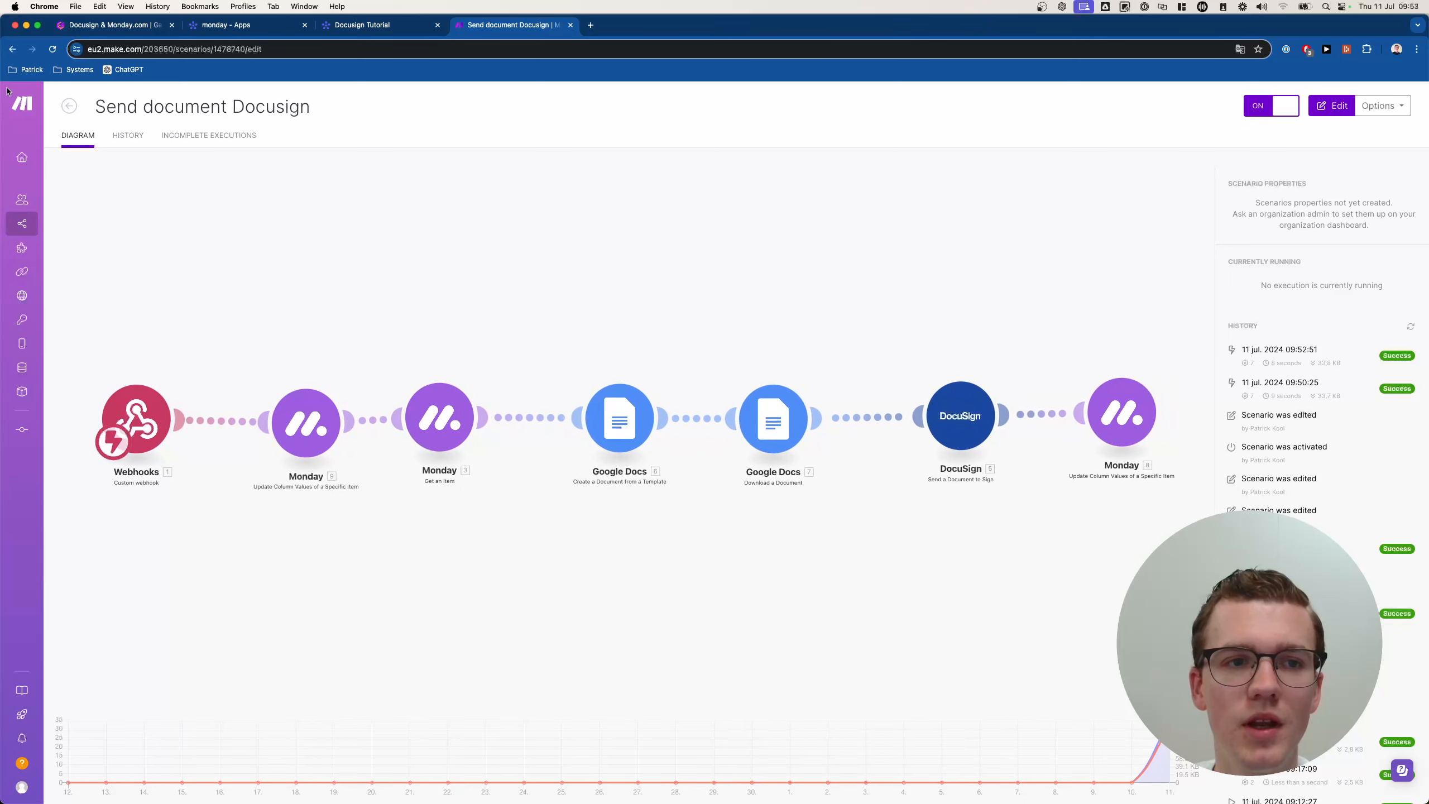
left_click(71, 109)
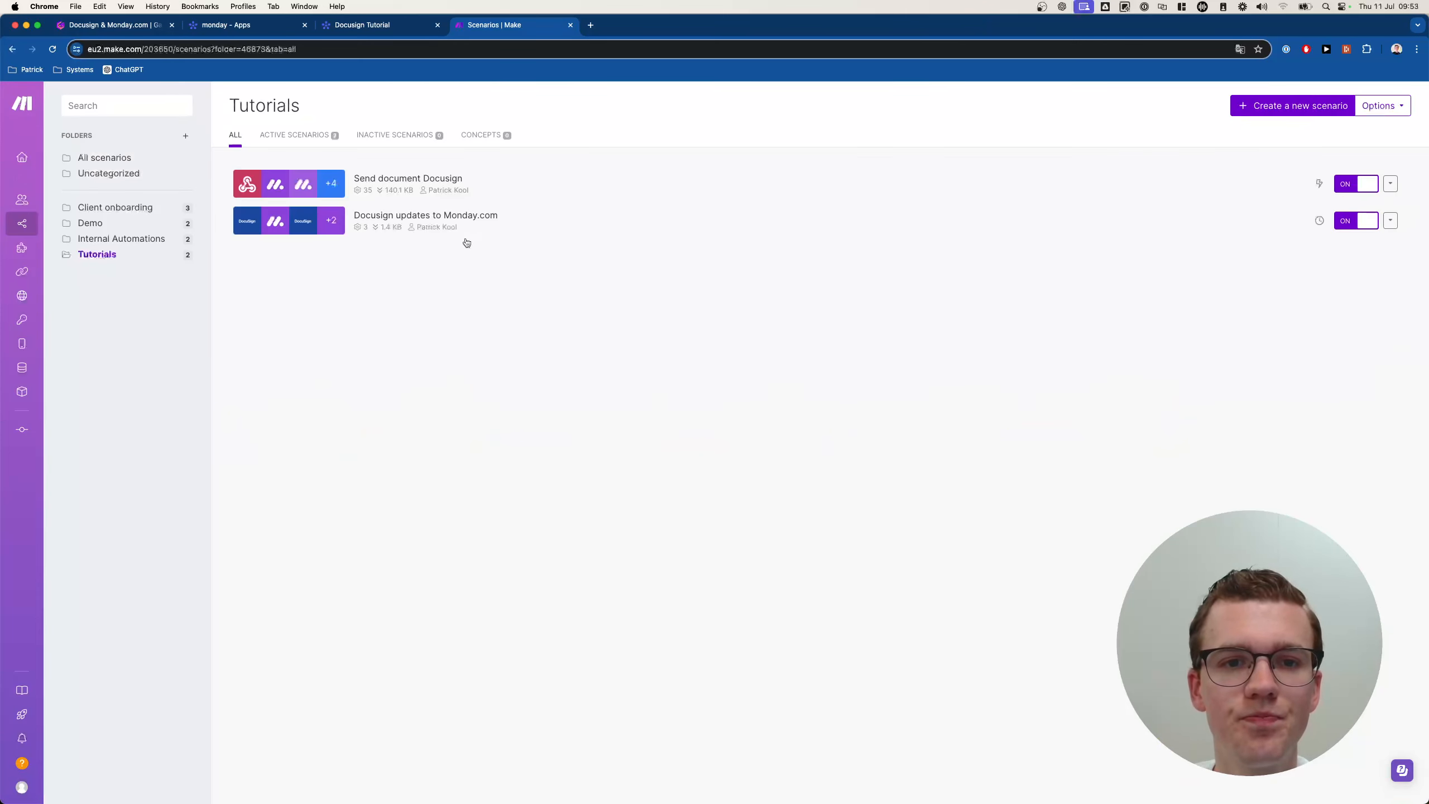
left_click(468, 222)
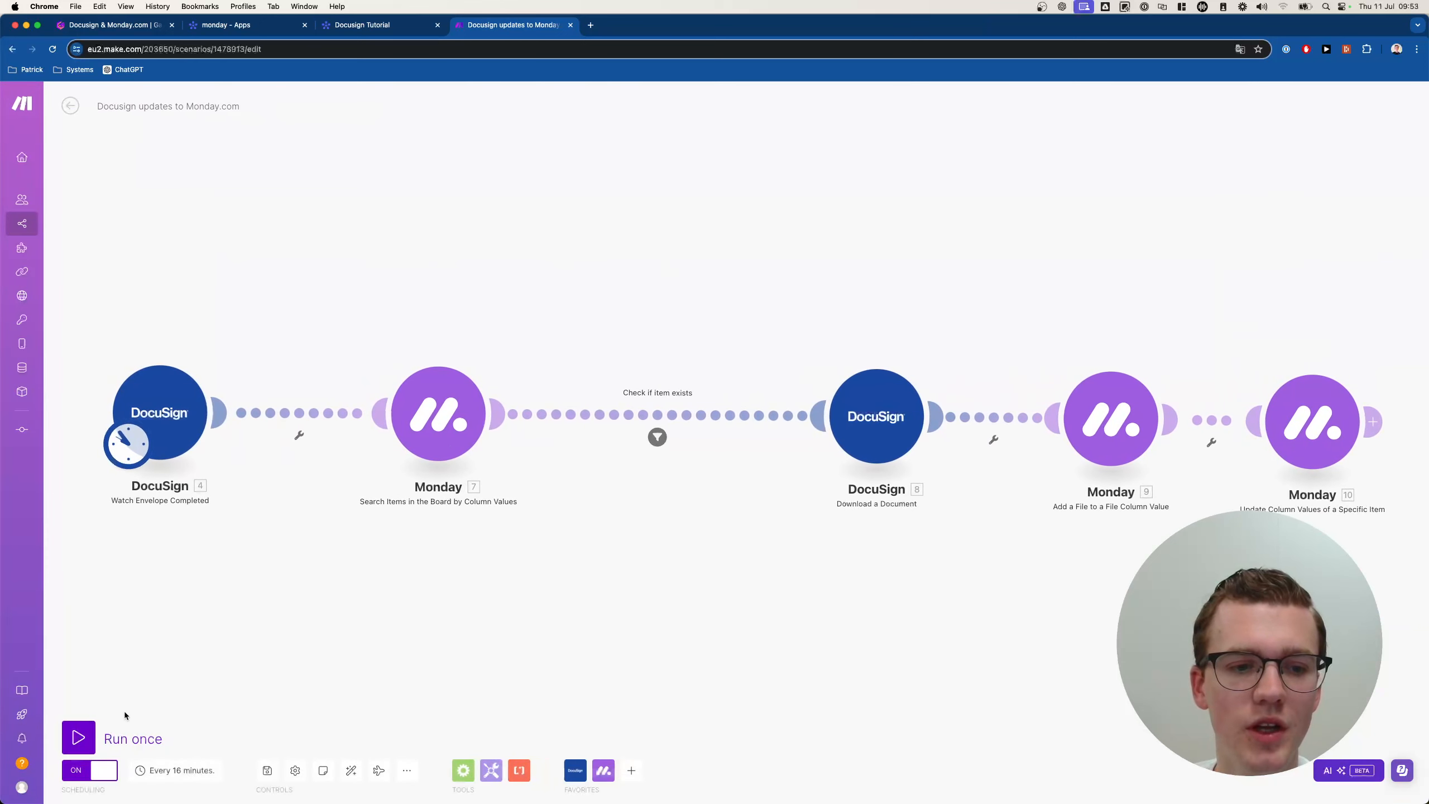
left_click(79, 738)
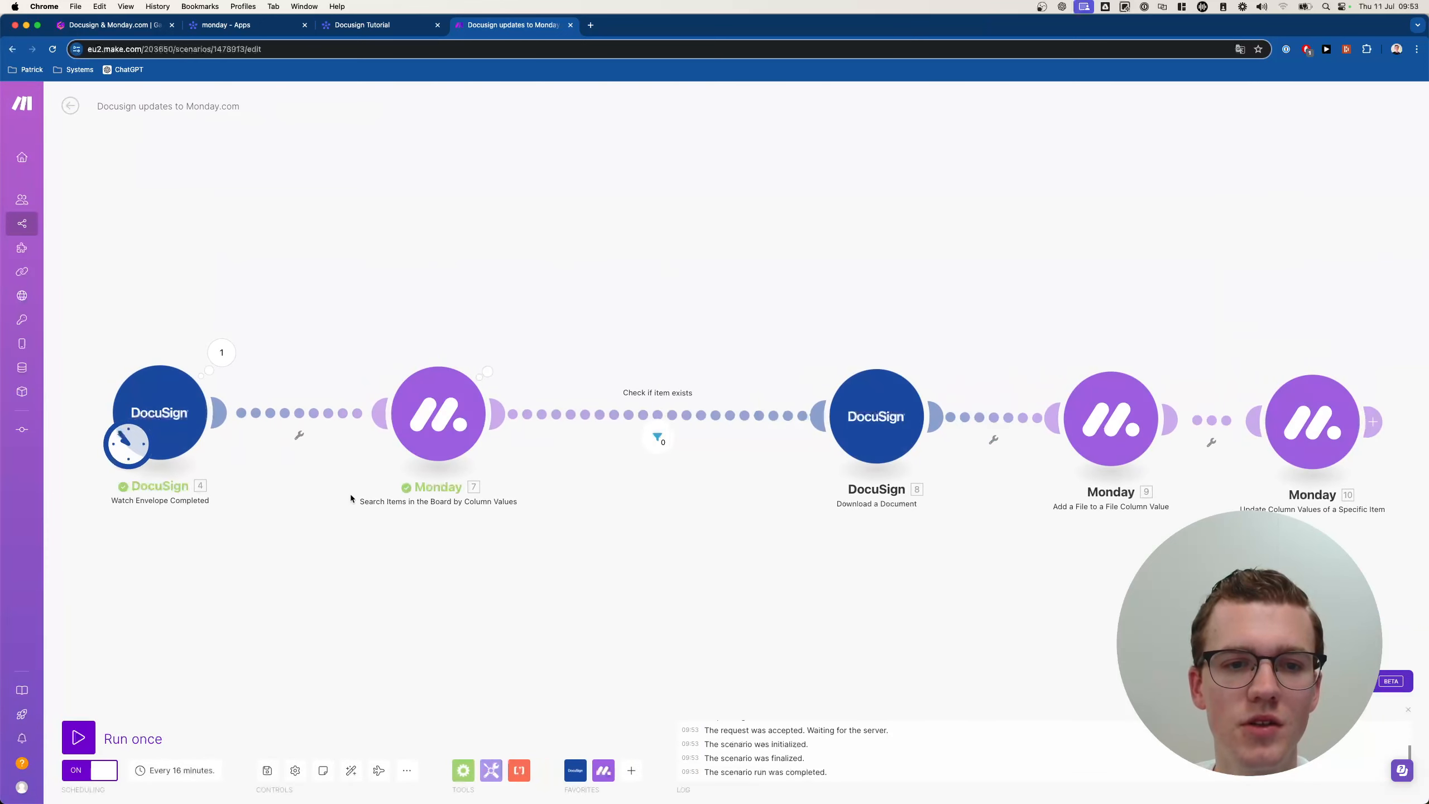
left_click(505, 356)
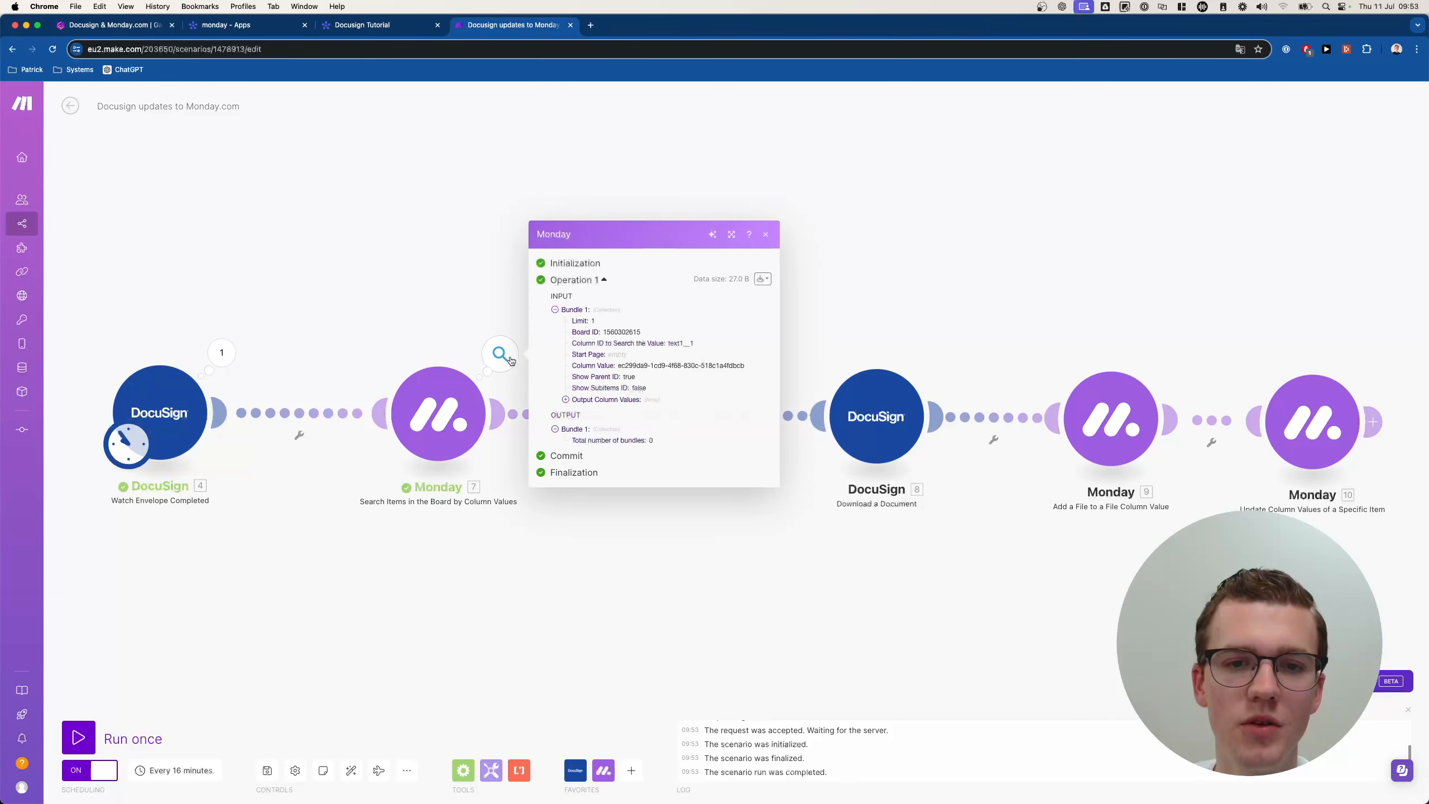
left_click(435, 340)
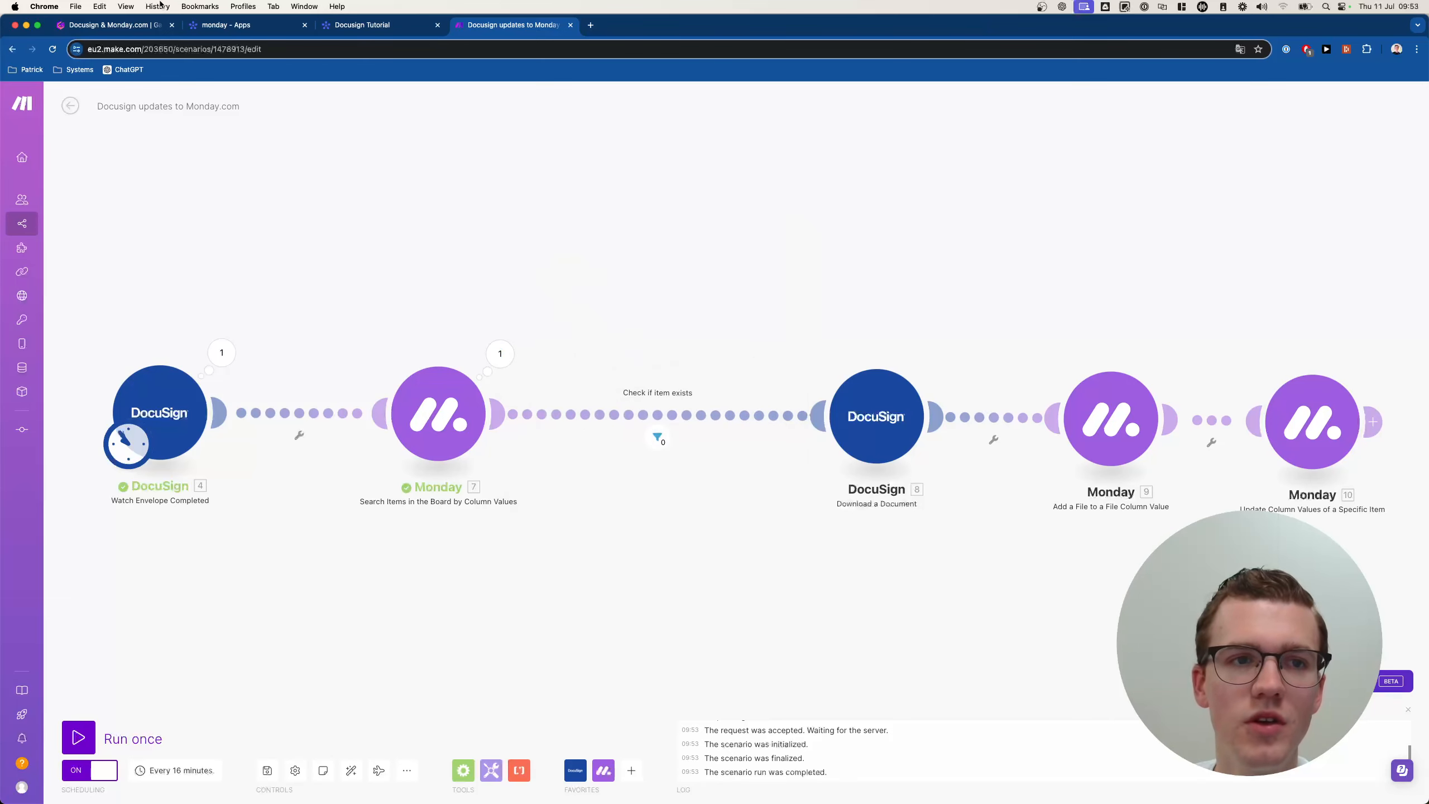
Check the monday board, recheck the search module's output, rerun the scenario and view the board's result.
left_click(371, 24)
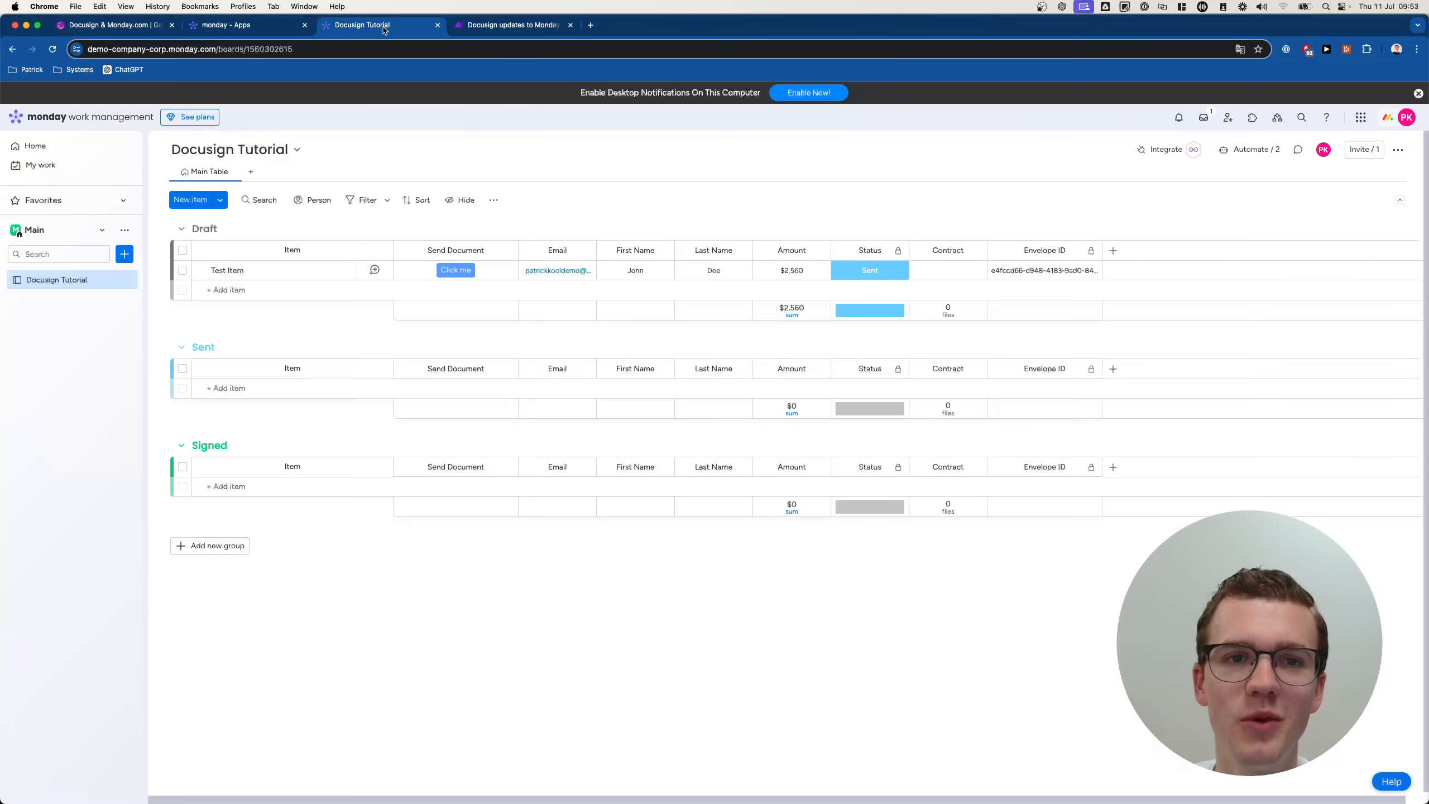
left_click(494, 25)
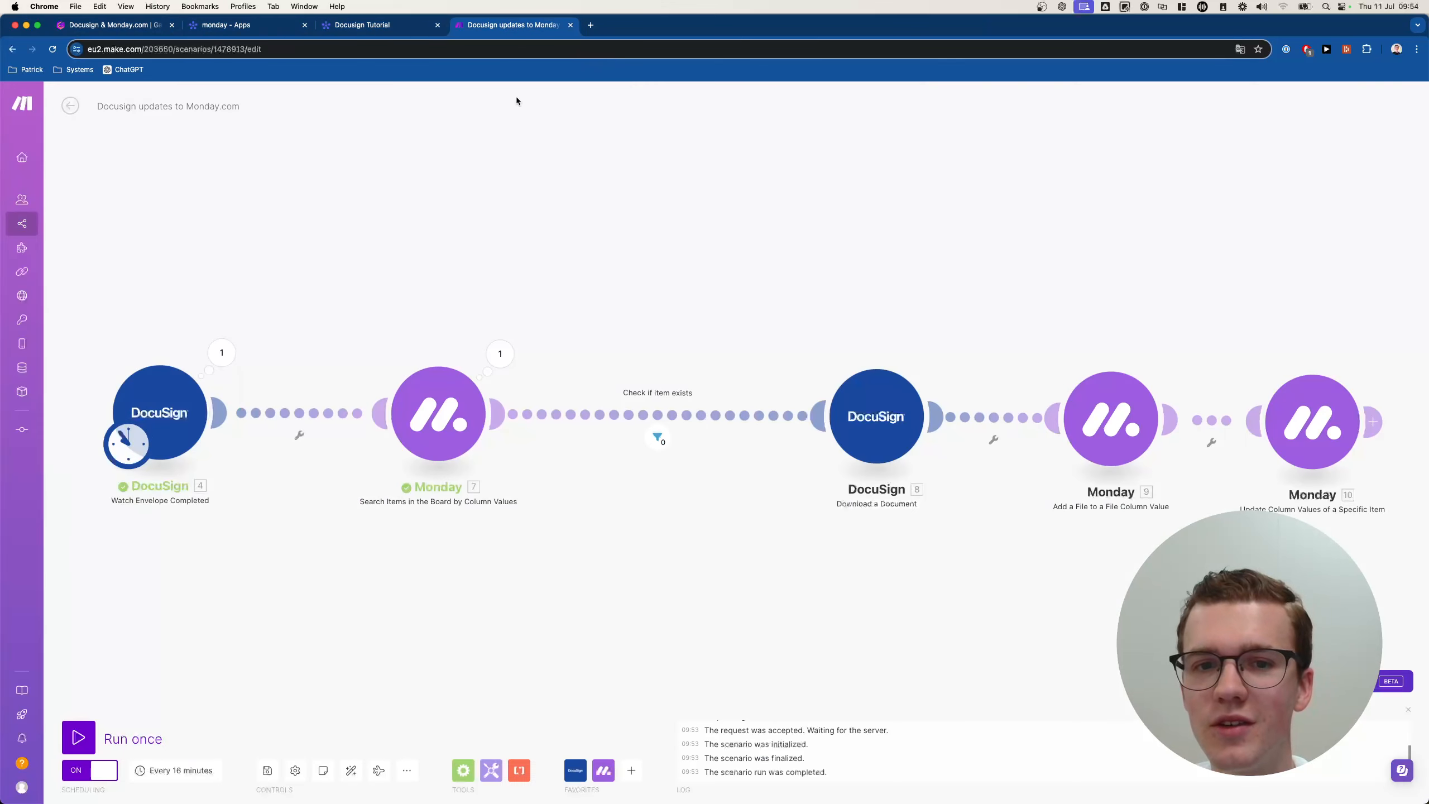
left_click(506, 350)
left_click(501, 354)
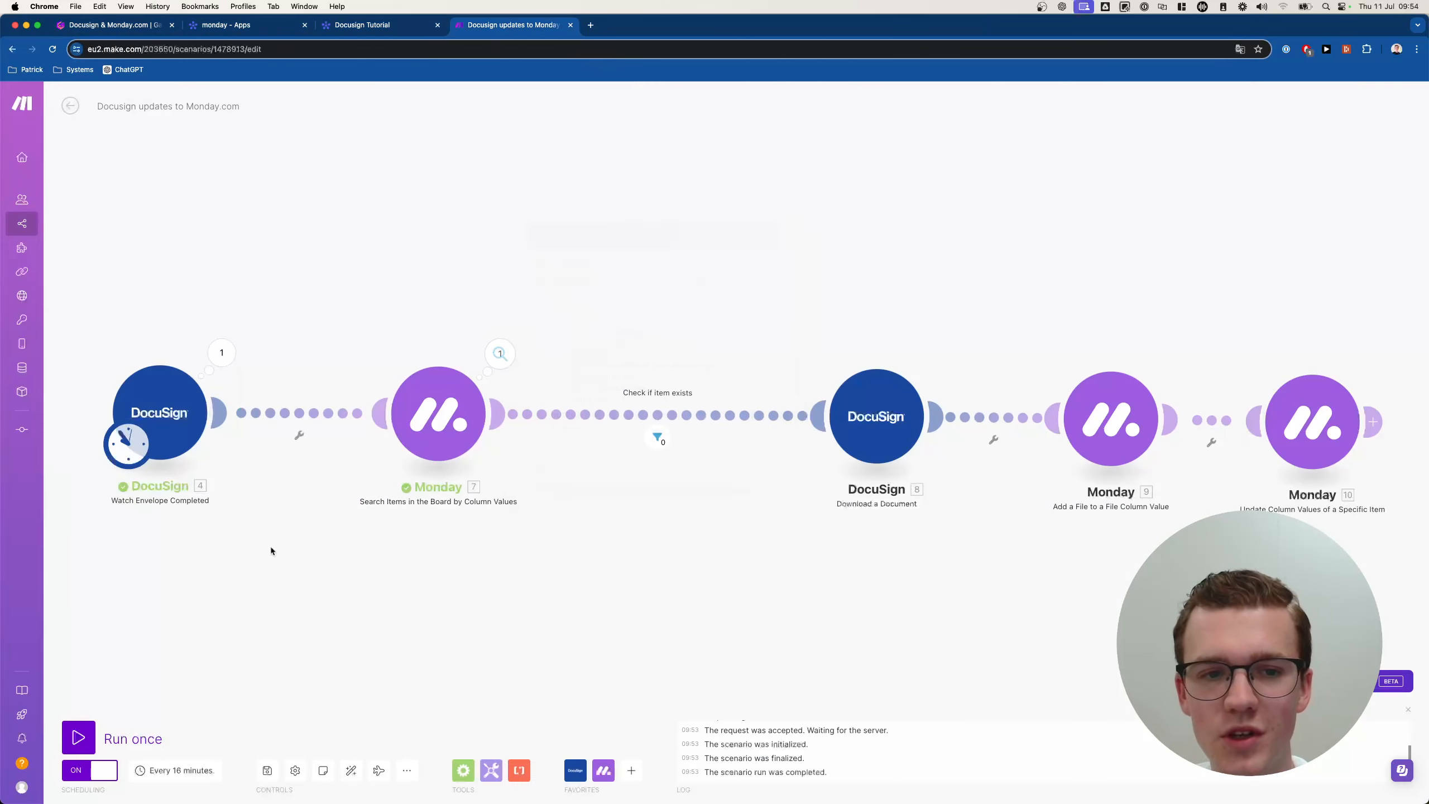
left_click(104, 737)
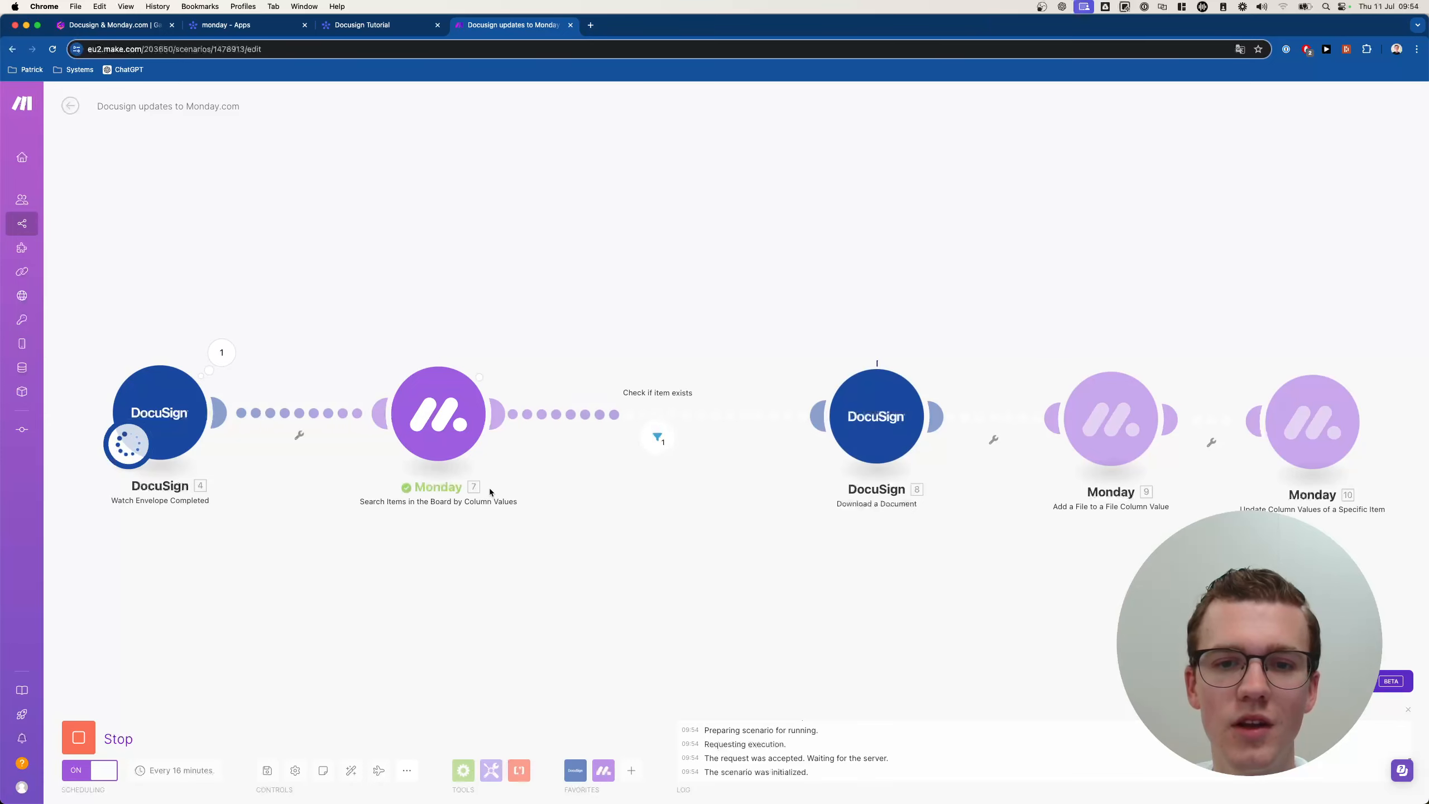
scroll(545, 483, "down", 3)
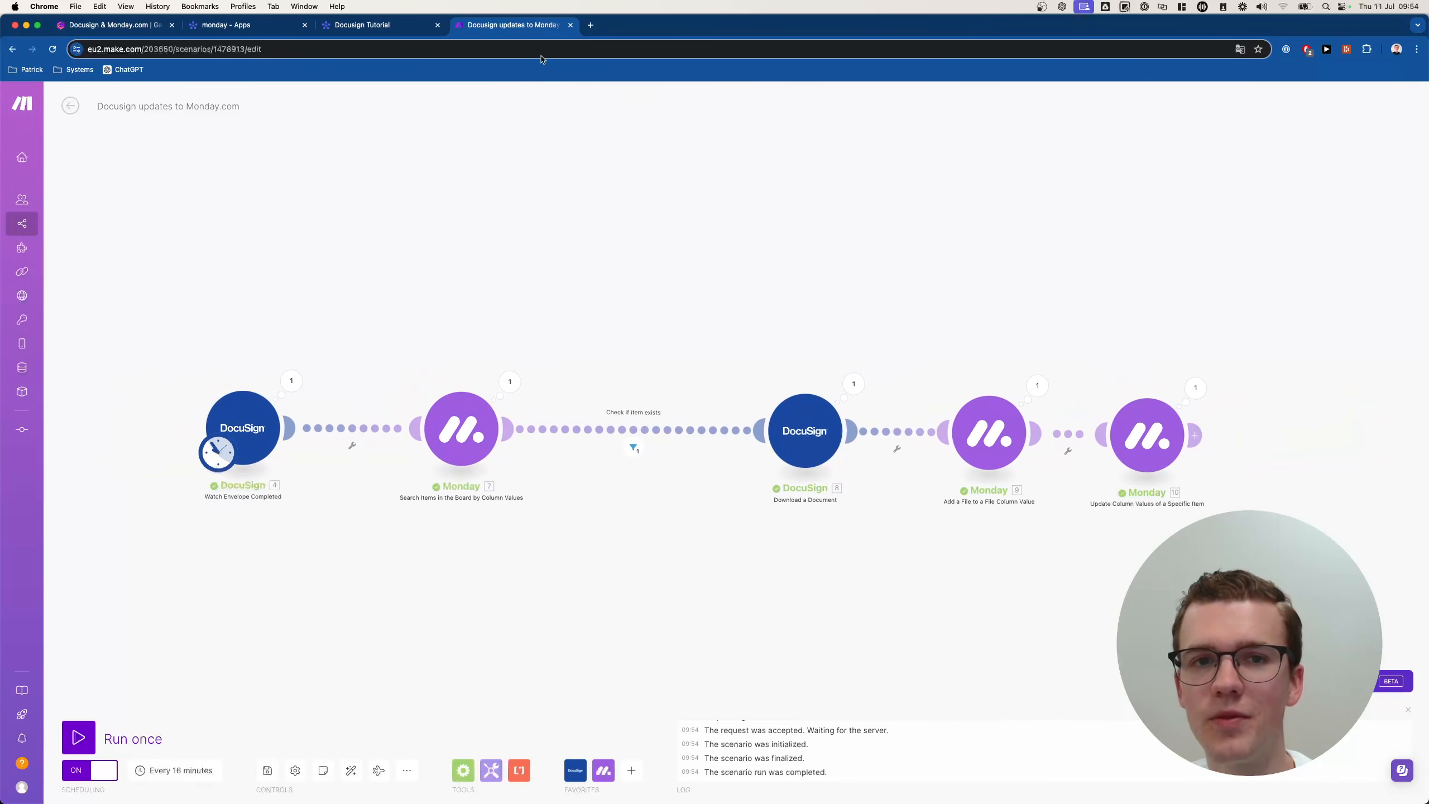
left_click(371, 25)
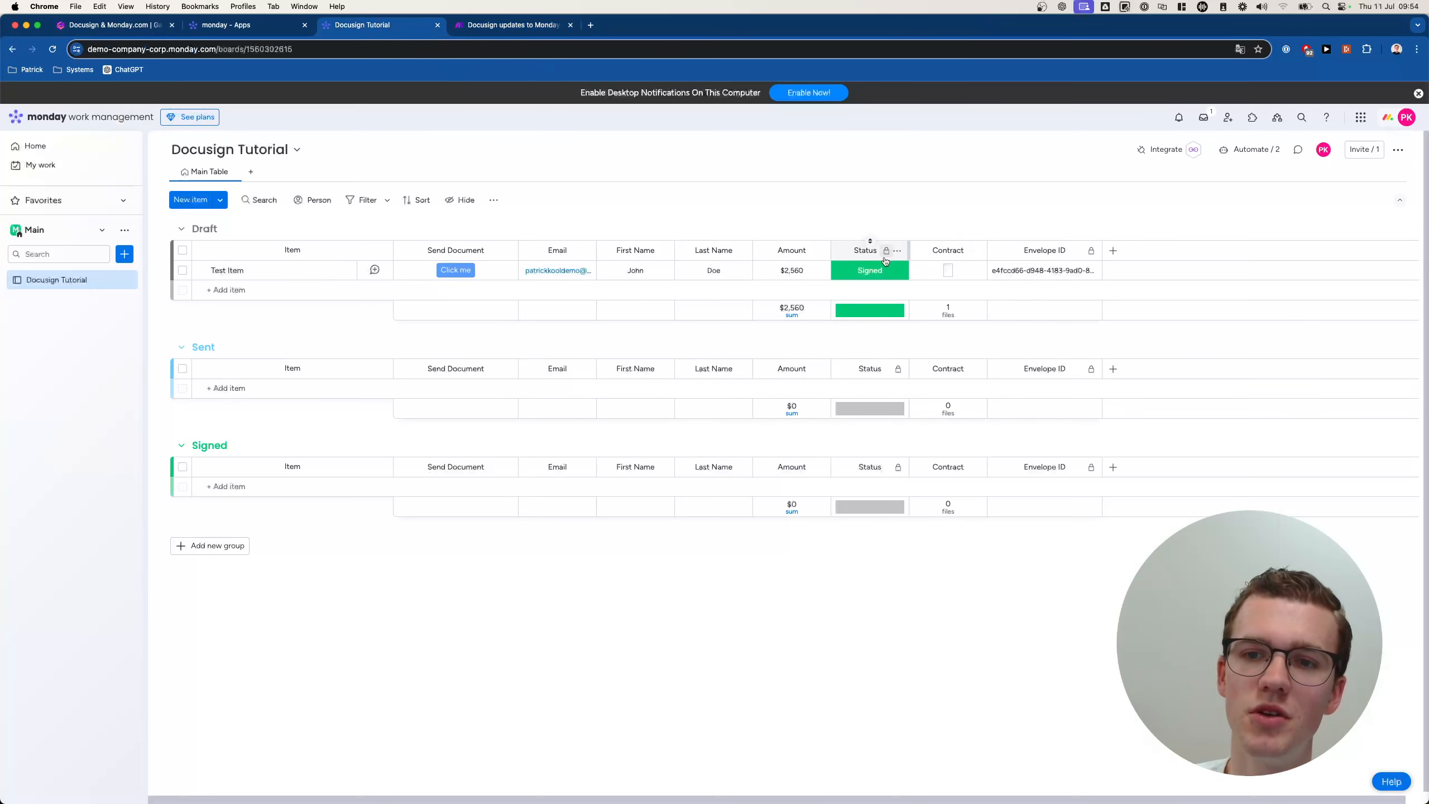
Preview Test Item's attached signed contract PDF on the monday board, then go back to Make.
left_click(942, 273)
left_click(945, 272)
scroll(948, 273, "down", 1)
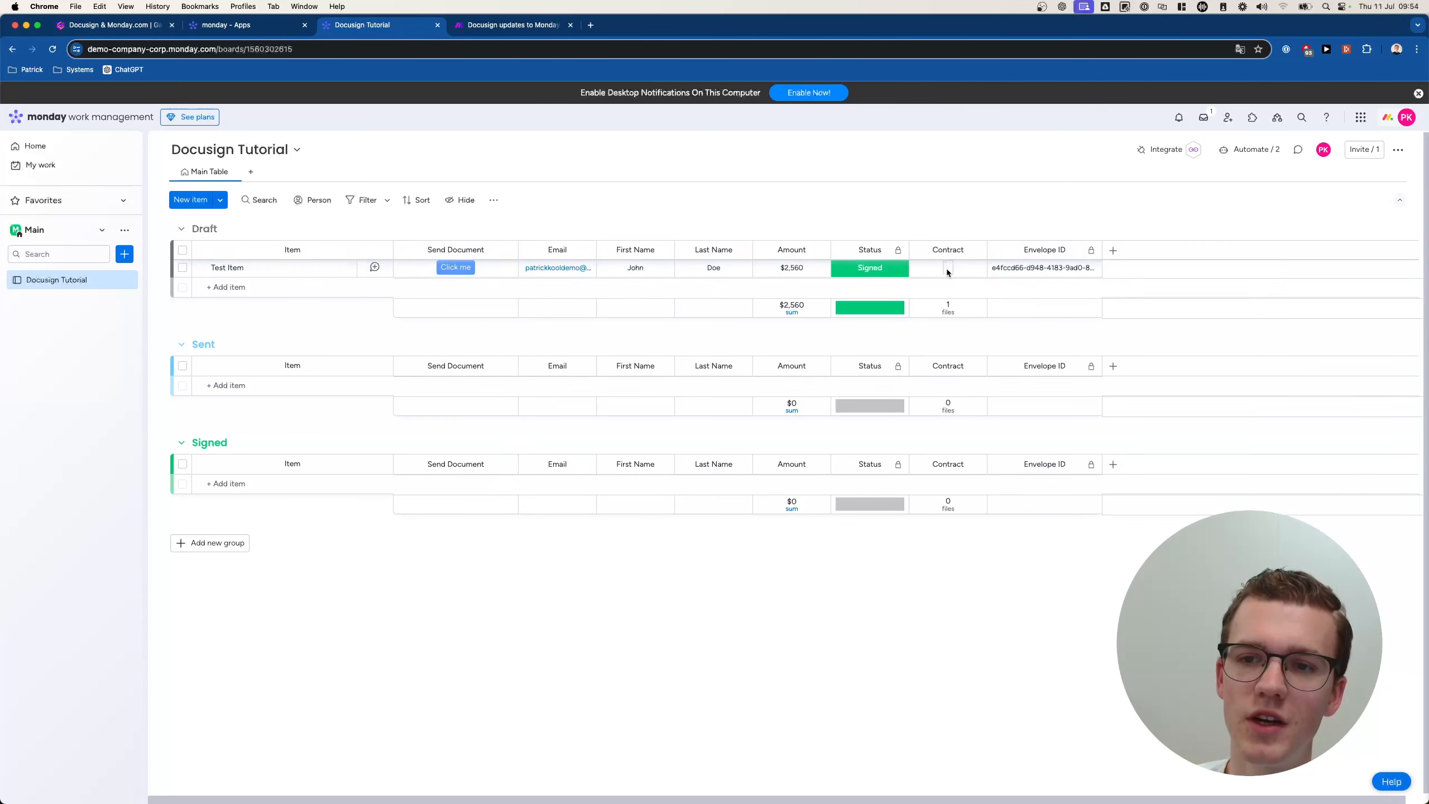
left_click(948, 270)
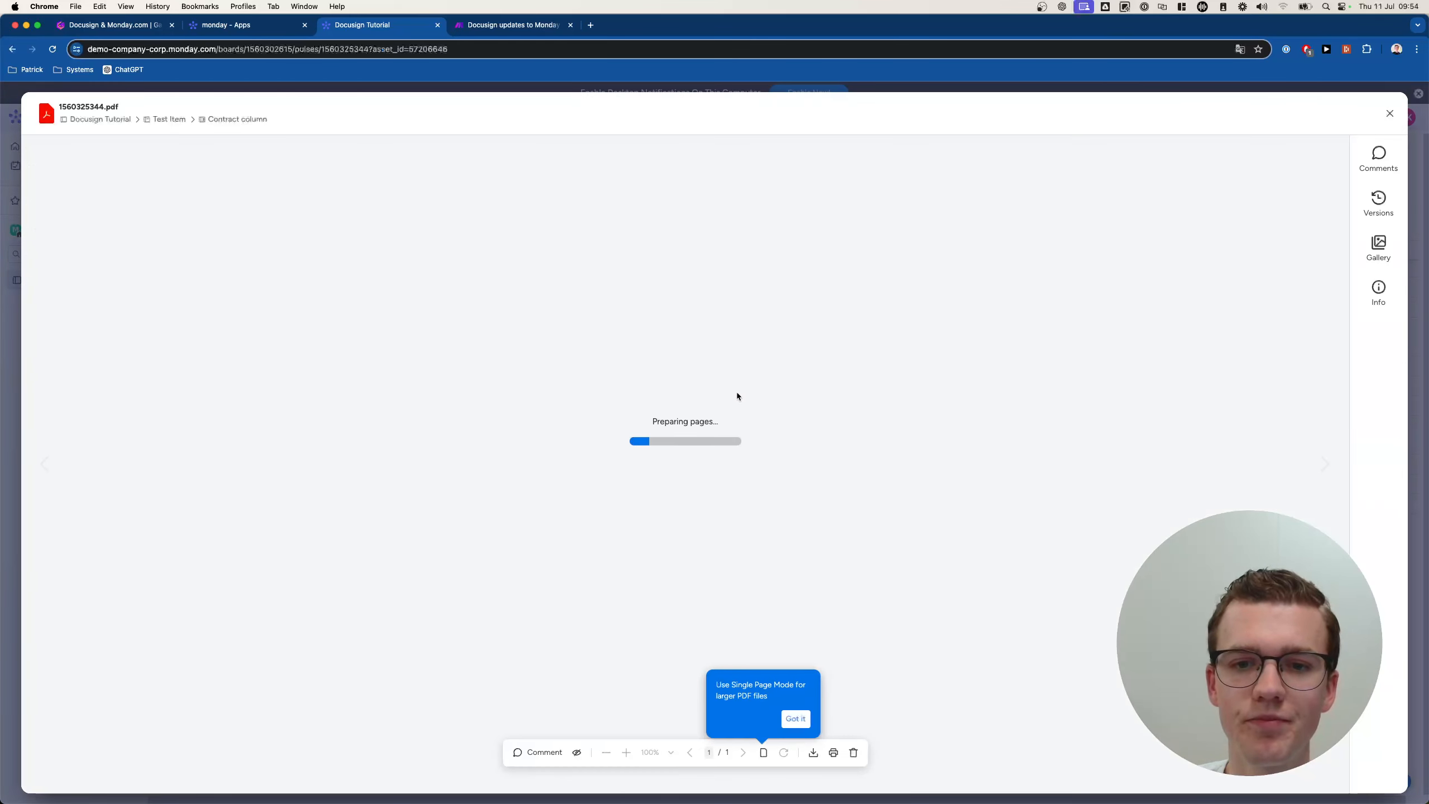
scroll(330, 393, "down", 2)
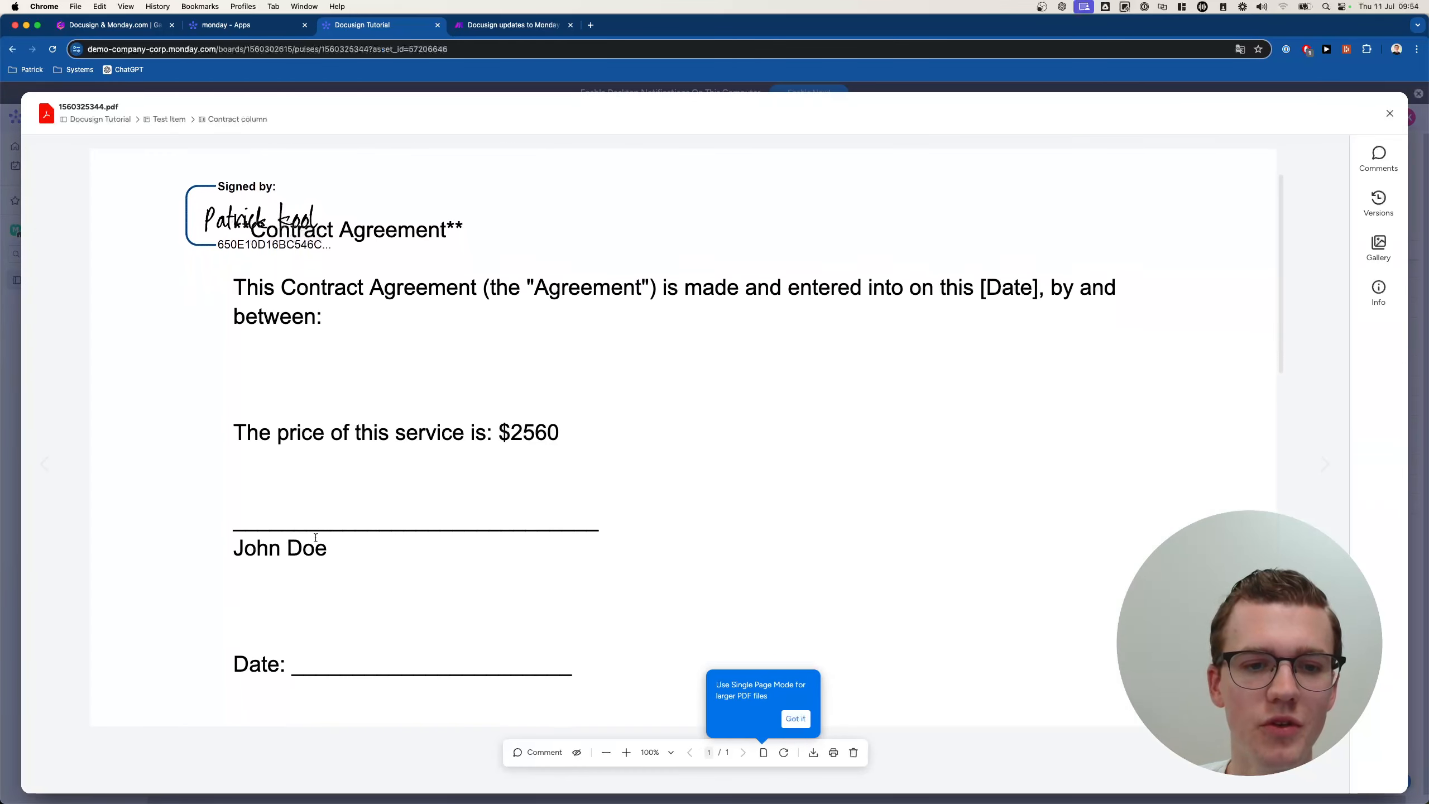
left_click_drag(494, 428, 595, 430)
left_click_drag(244, 540, 257, 539)
left_click(109, 433)
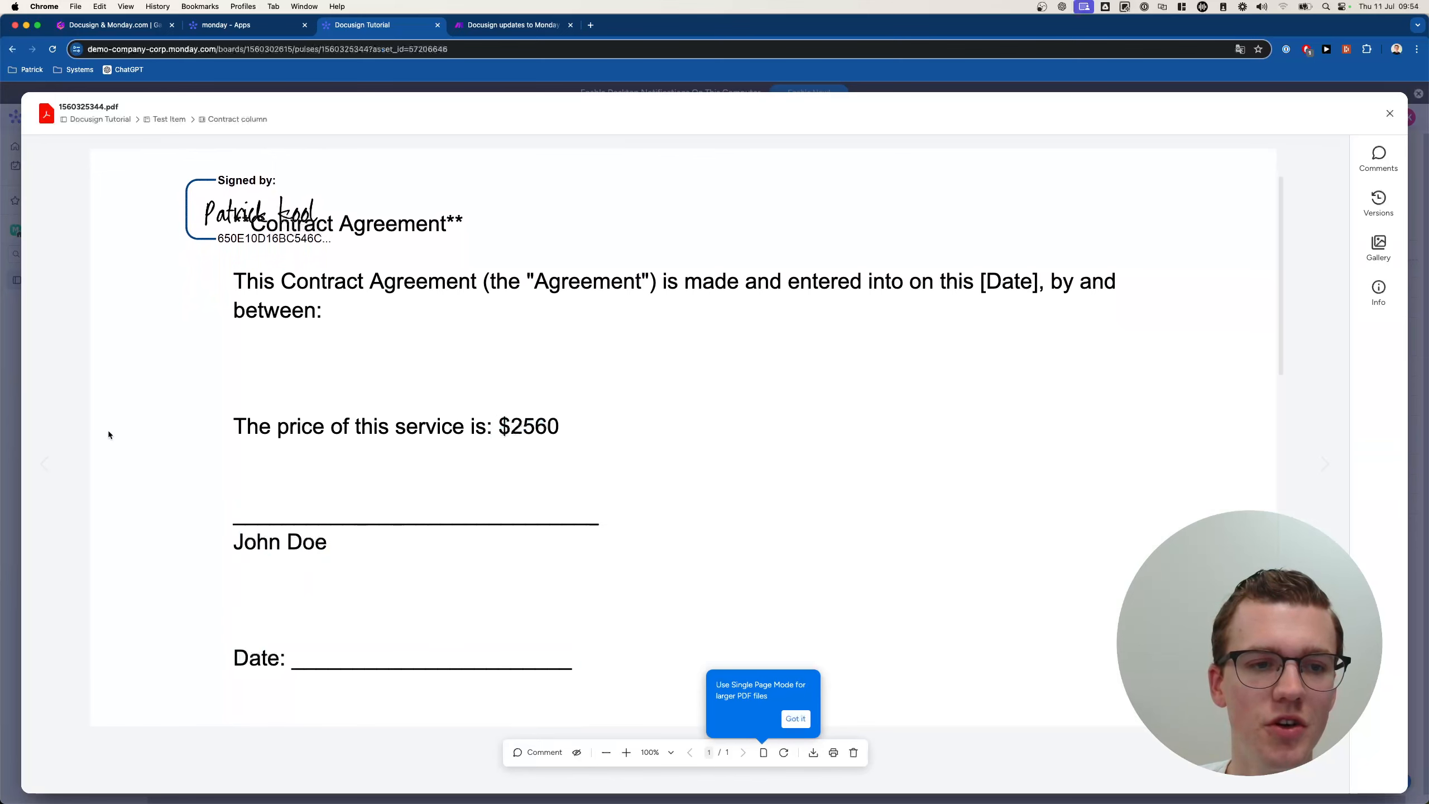
left_click(14, 412)
left_click(509, 24)
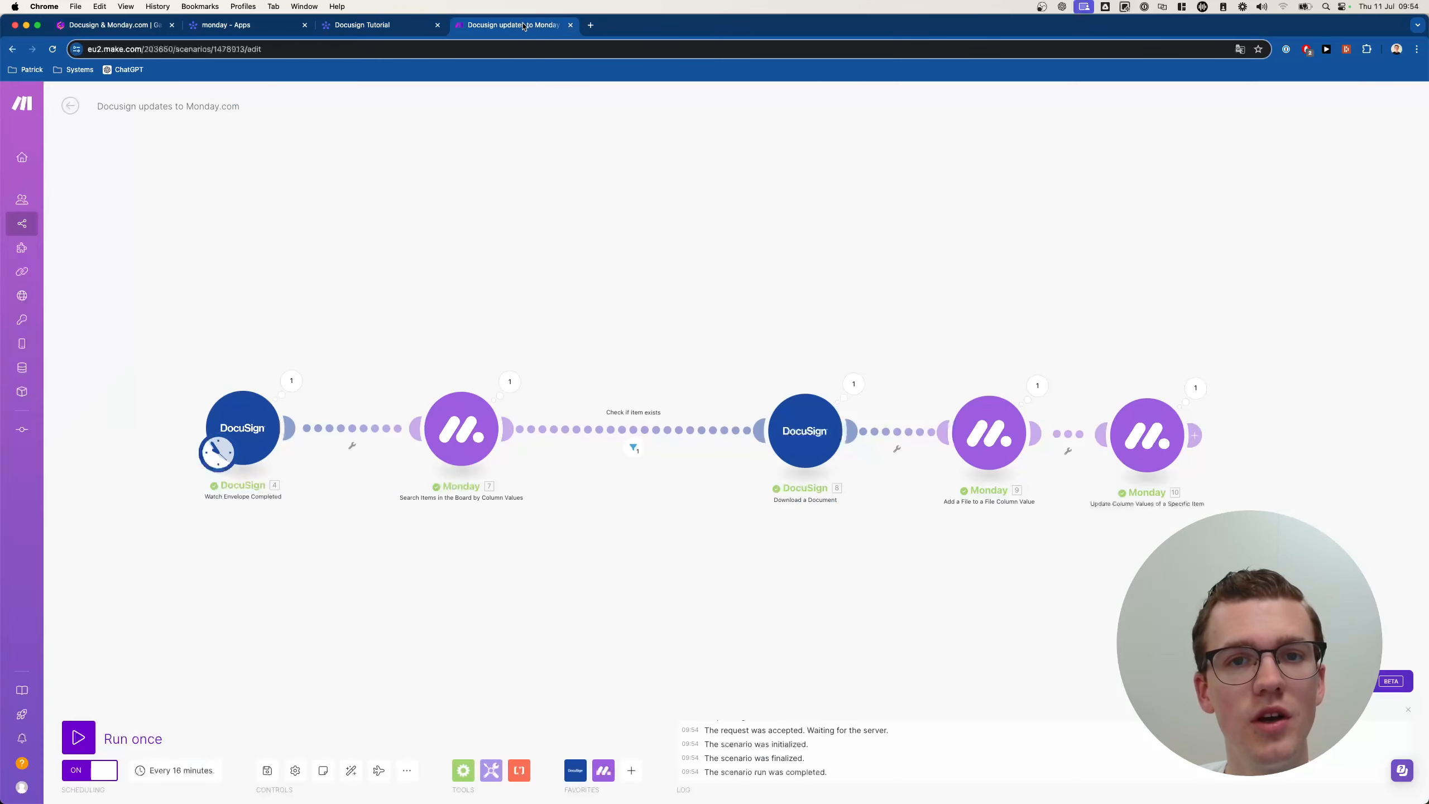
Set the DocuSign Watch Envelope Completed trigger's Limit to 10 and confirm it stuck.
left_click(282, 440)
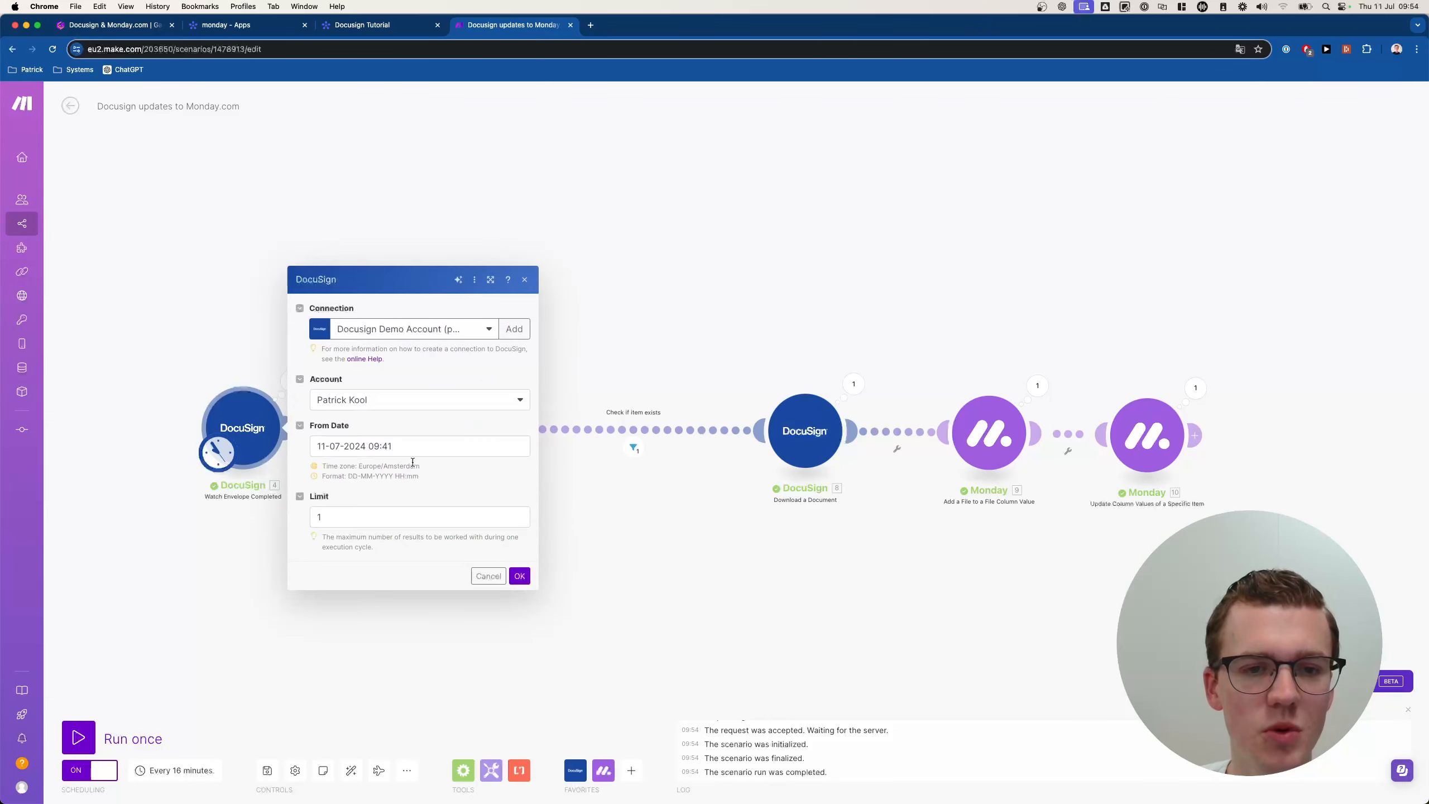
double_click(367, 518)
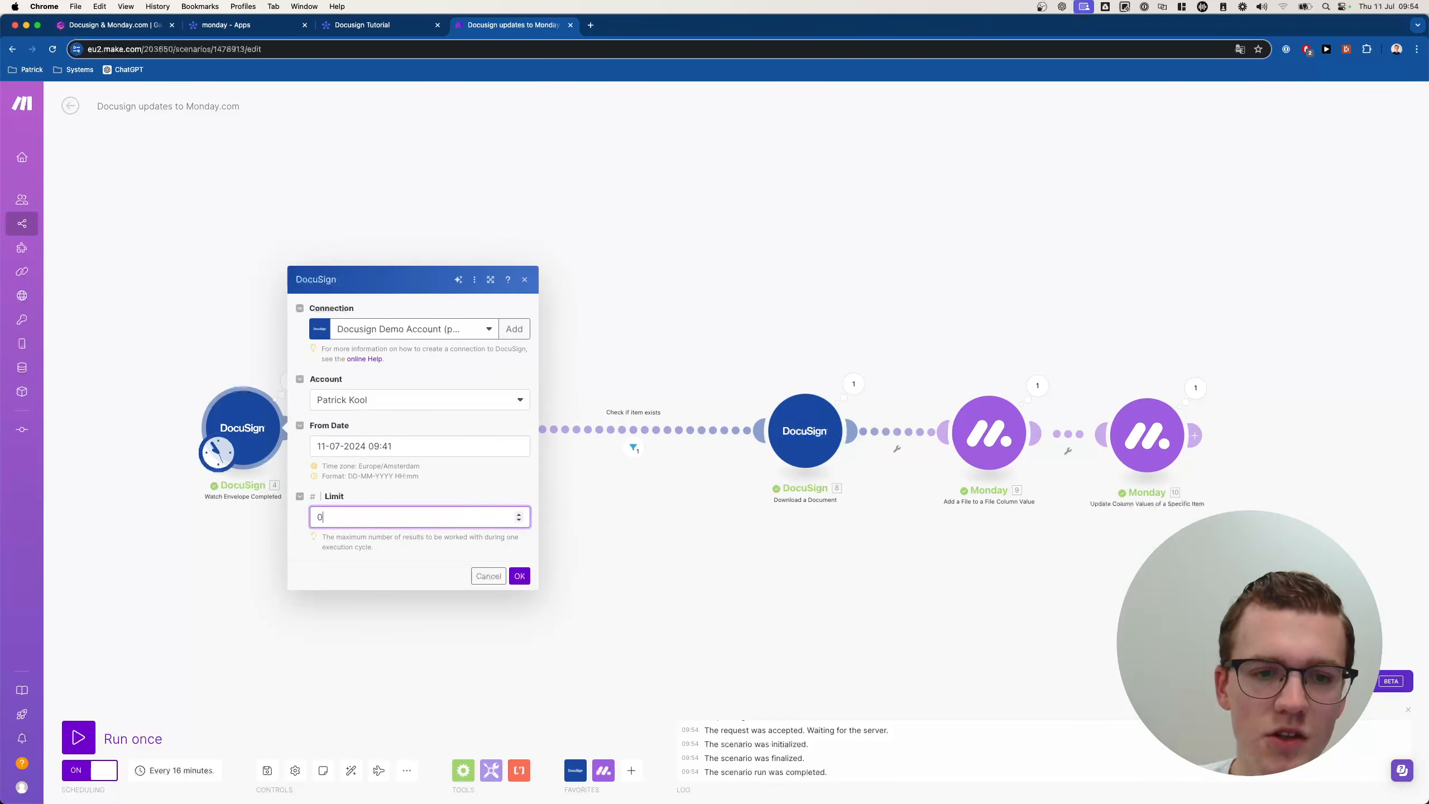
key("BackSpace")
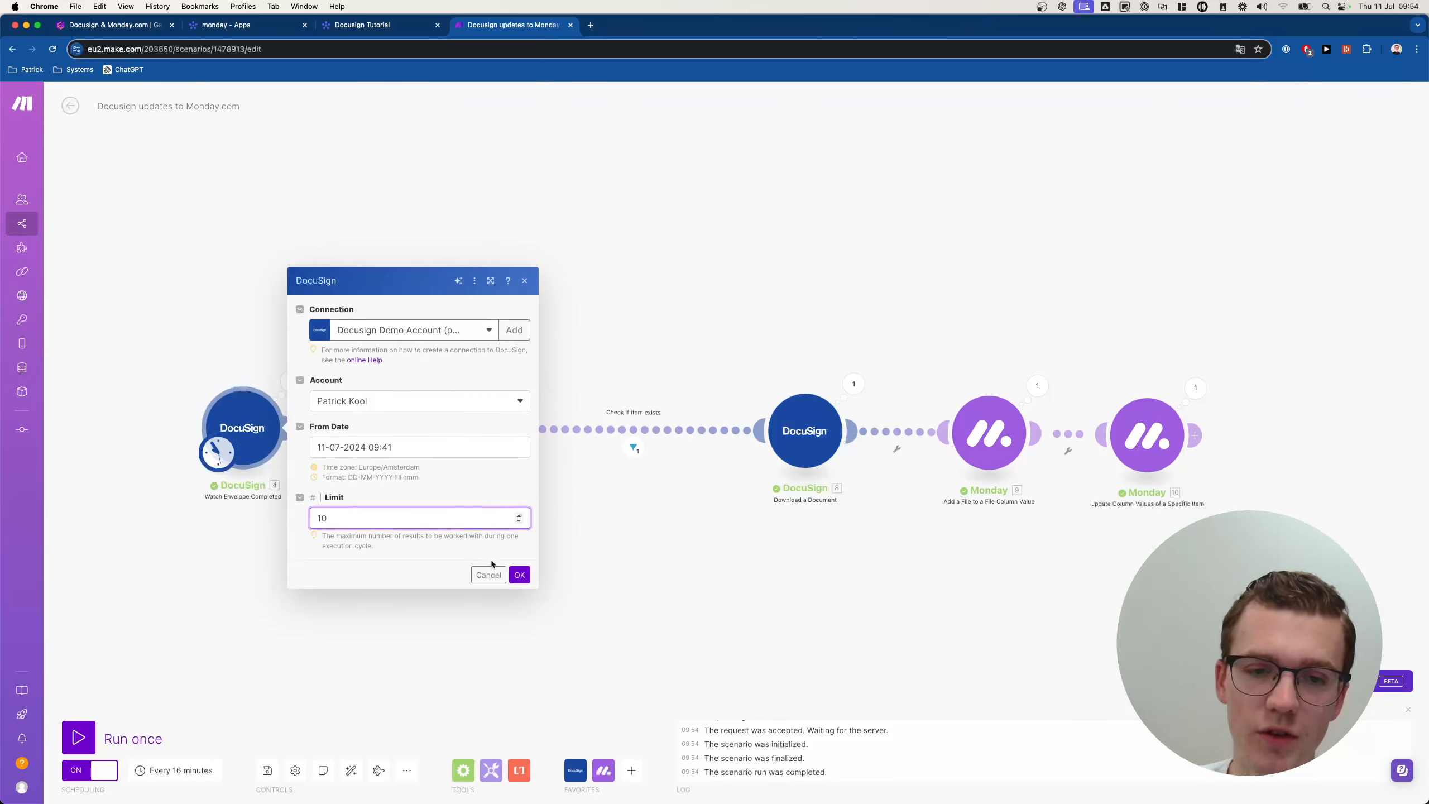
left_click(519, 575)
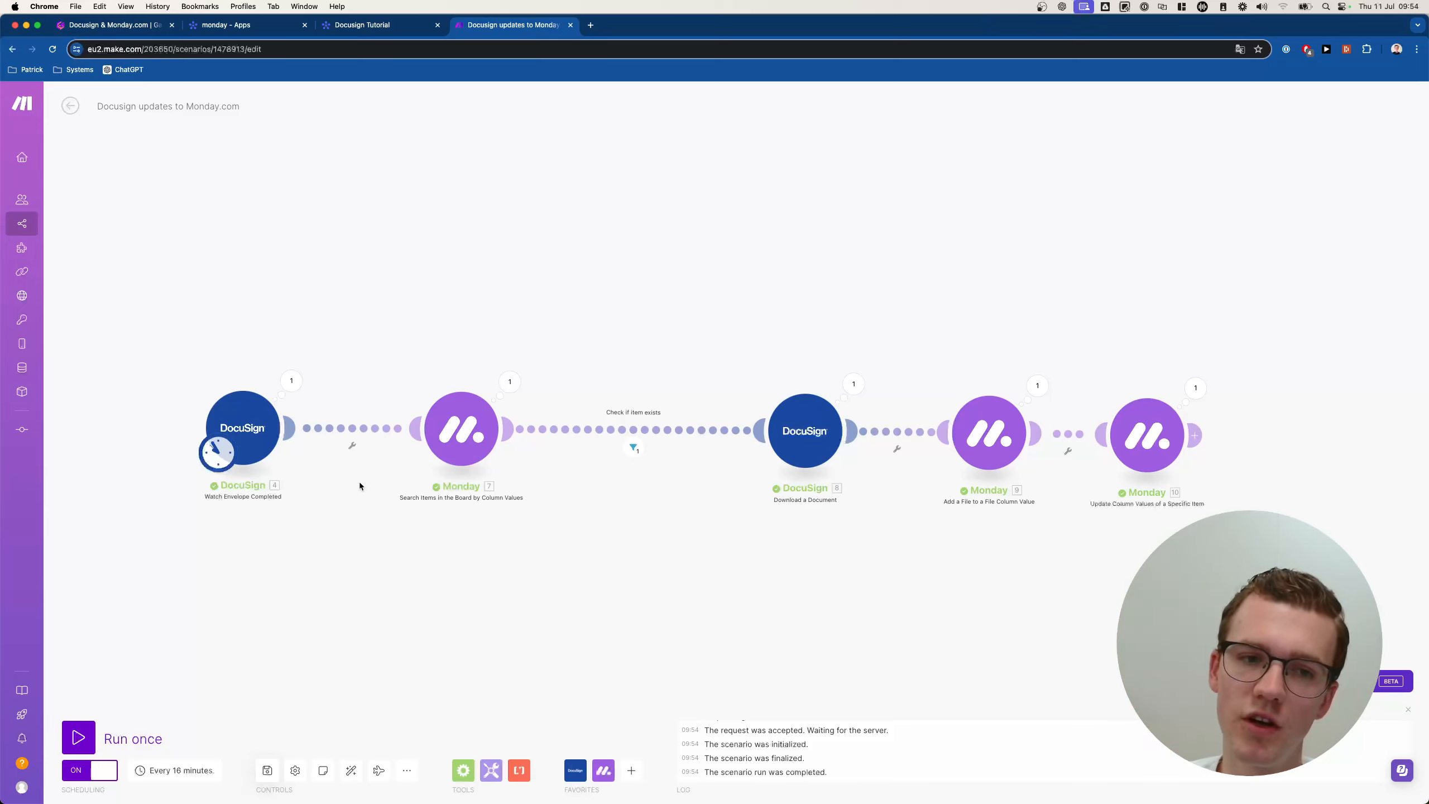
left_click(245, 428)
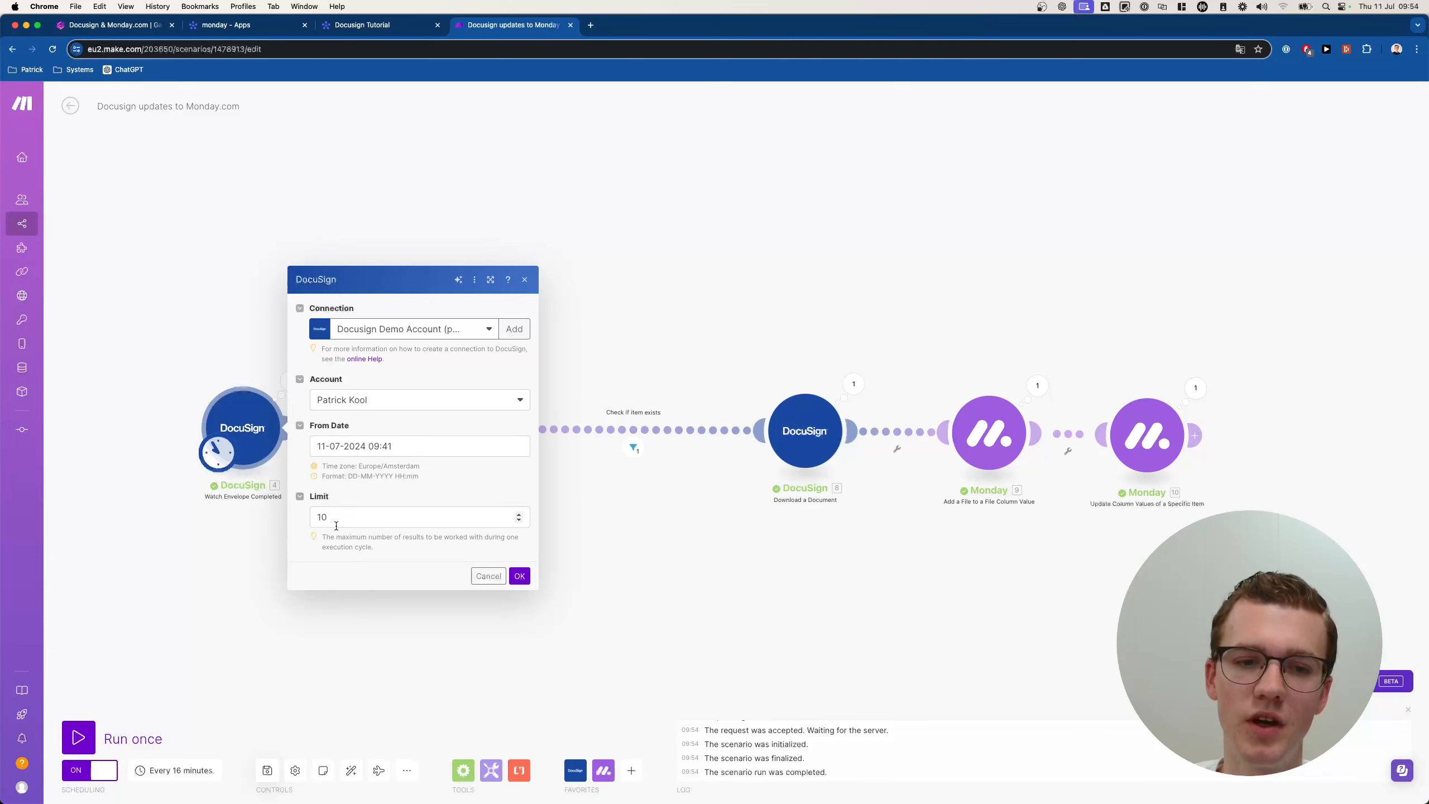
left_click(263, 573)
Run the scenario once more and switch back to the monday board.
left_click(78, 737)
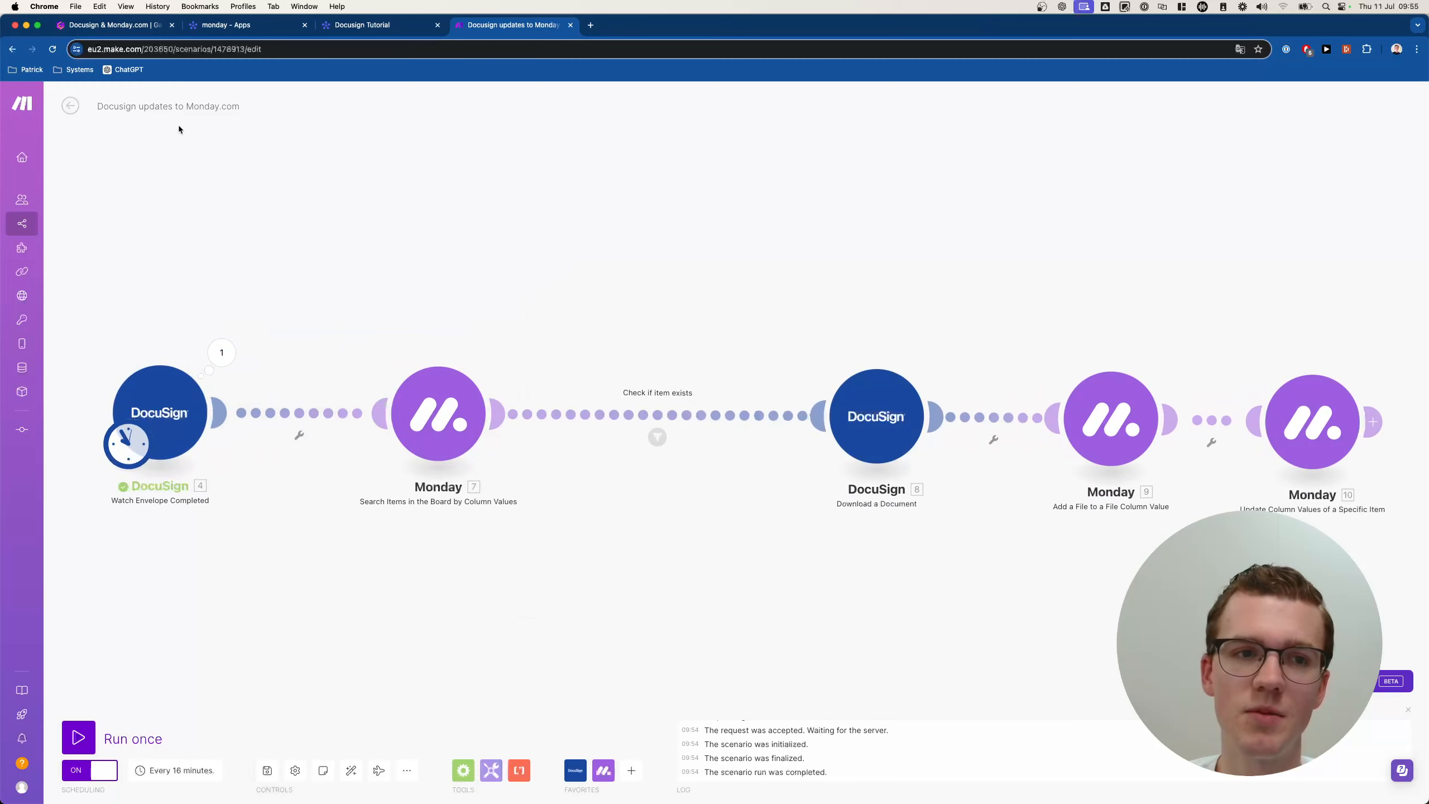
left_click(70, 106)
left_click(362, 25)
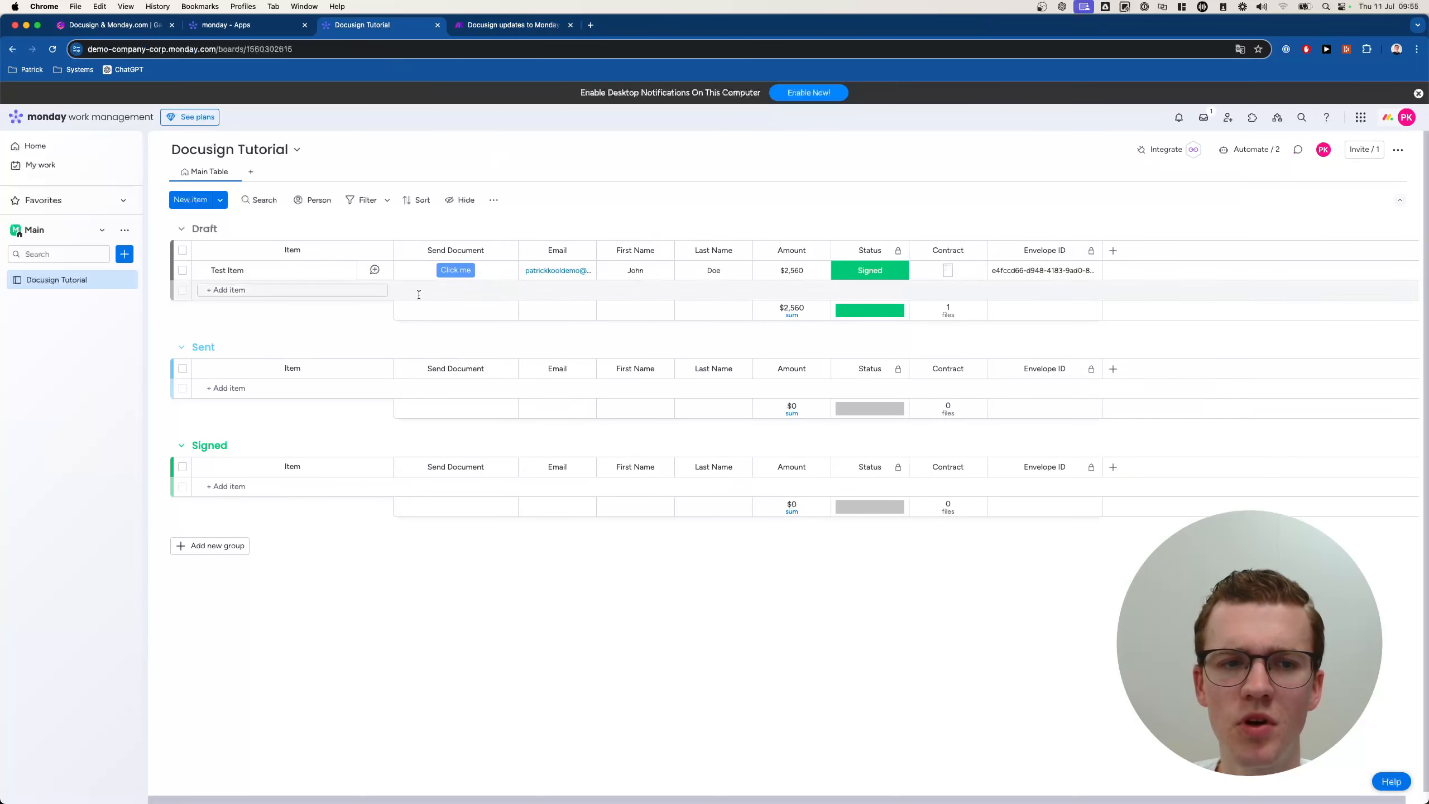
Create a board automation: when Status changes to Sent, move the item to the Sent group.
left_click(1240, 148)
left_click(104, 196)
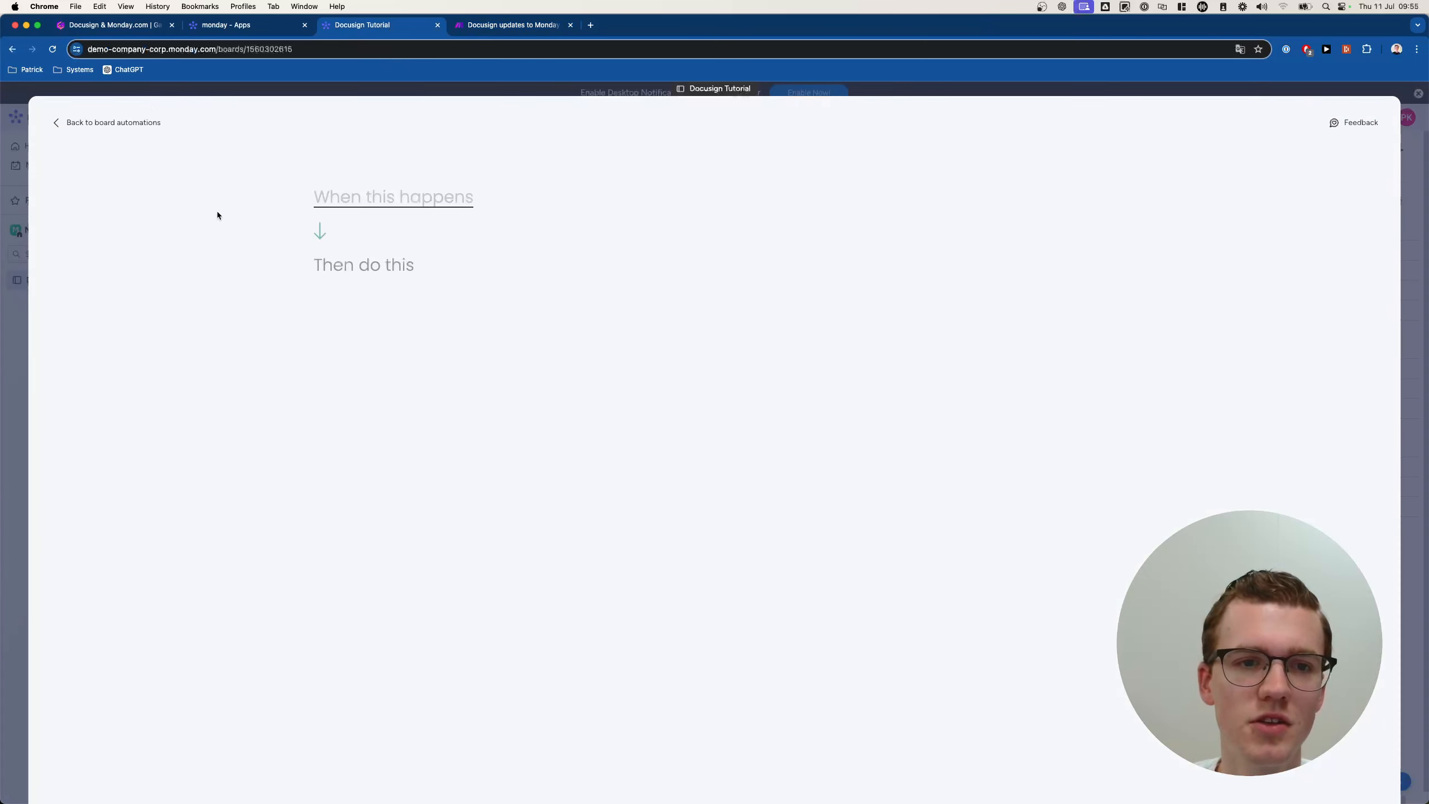
left_click(367, 187)
left_click(360, 262)
left_click(398, 216)
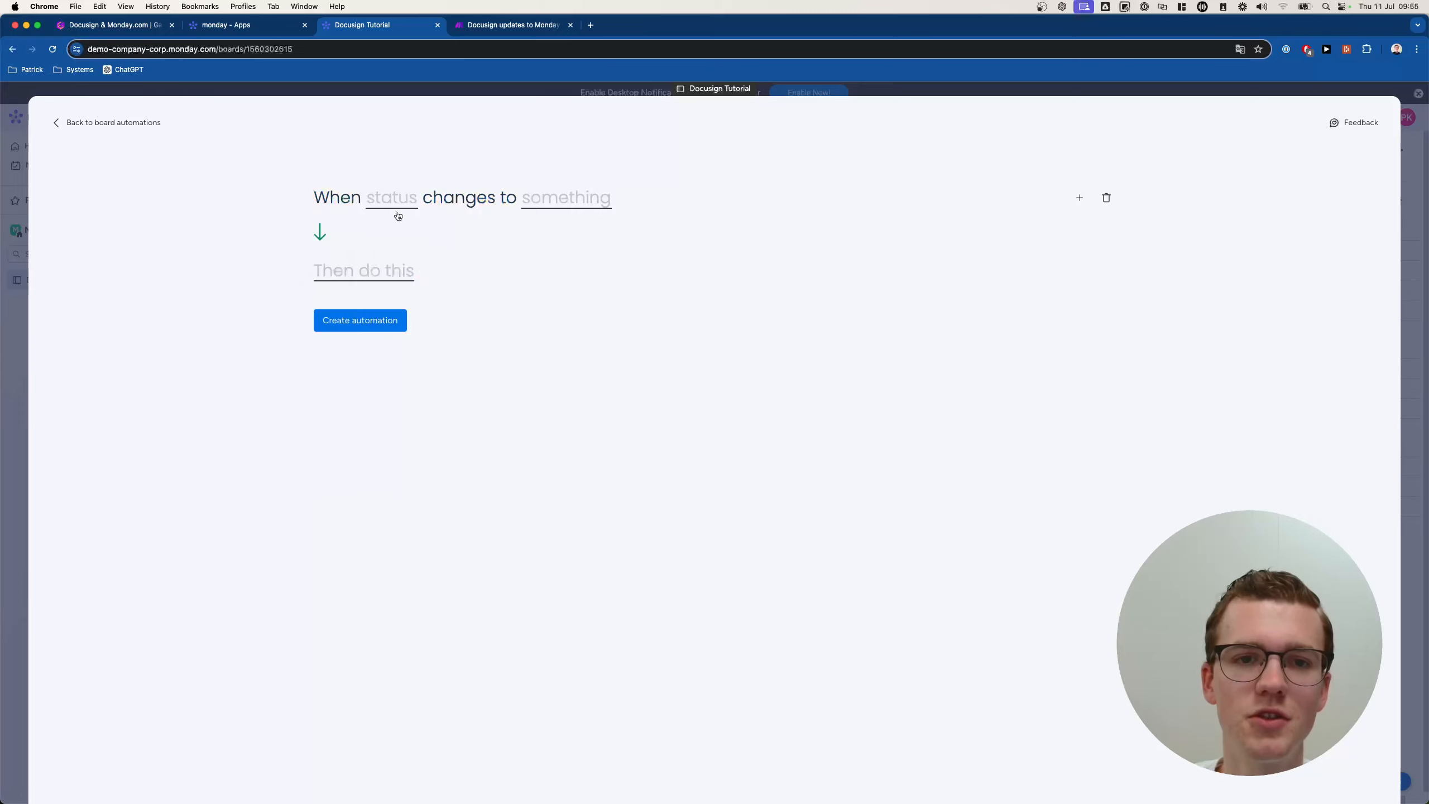
left_click(398, 215)
left_click(417, 244)
left_click(595, 203)
left_click(587, 277)
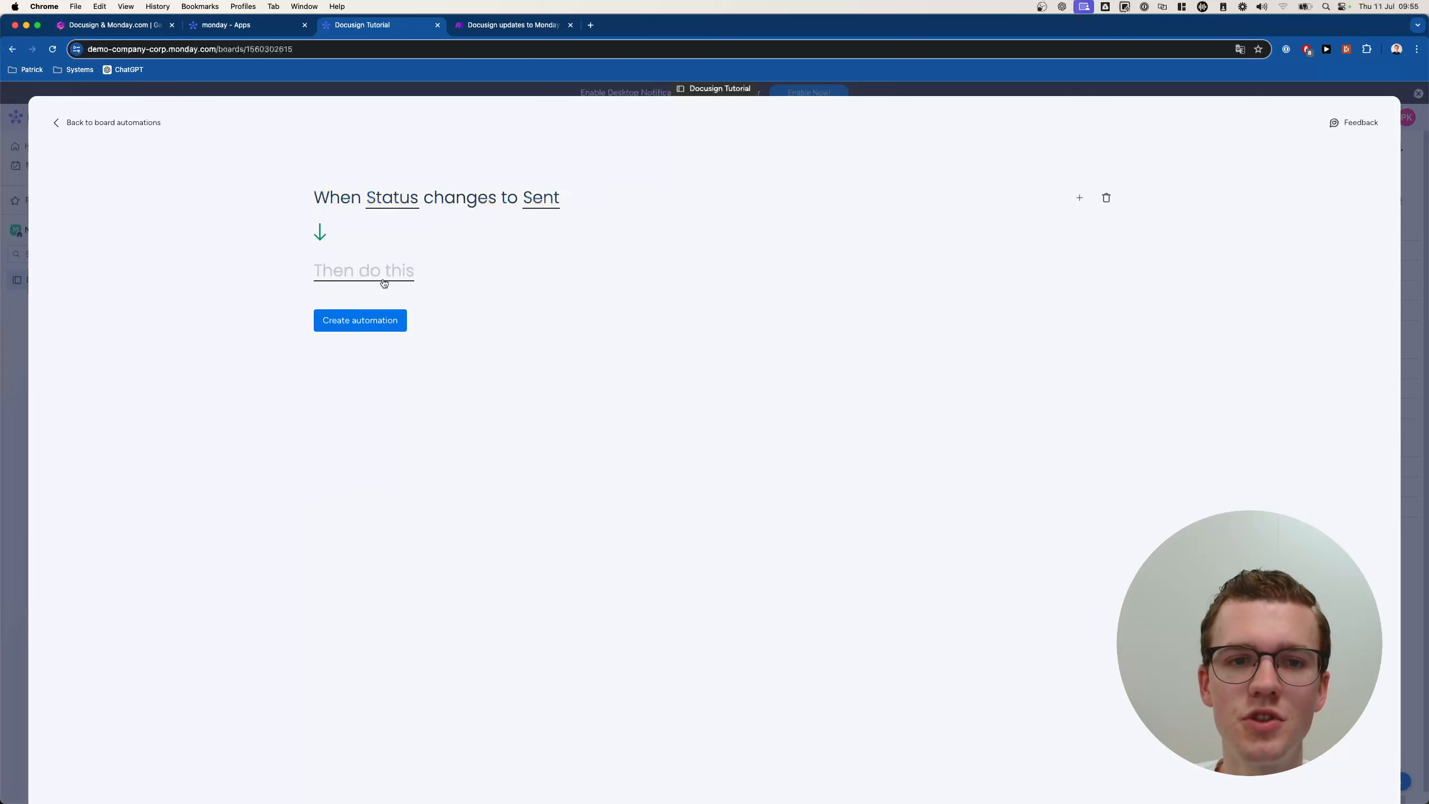
left_click(383, 283)
left_click(388, 338)
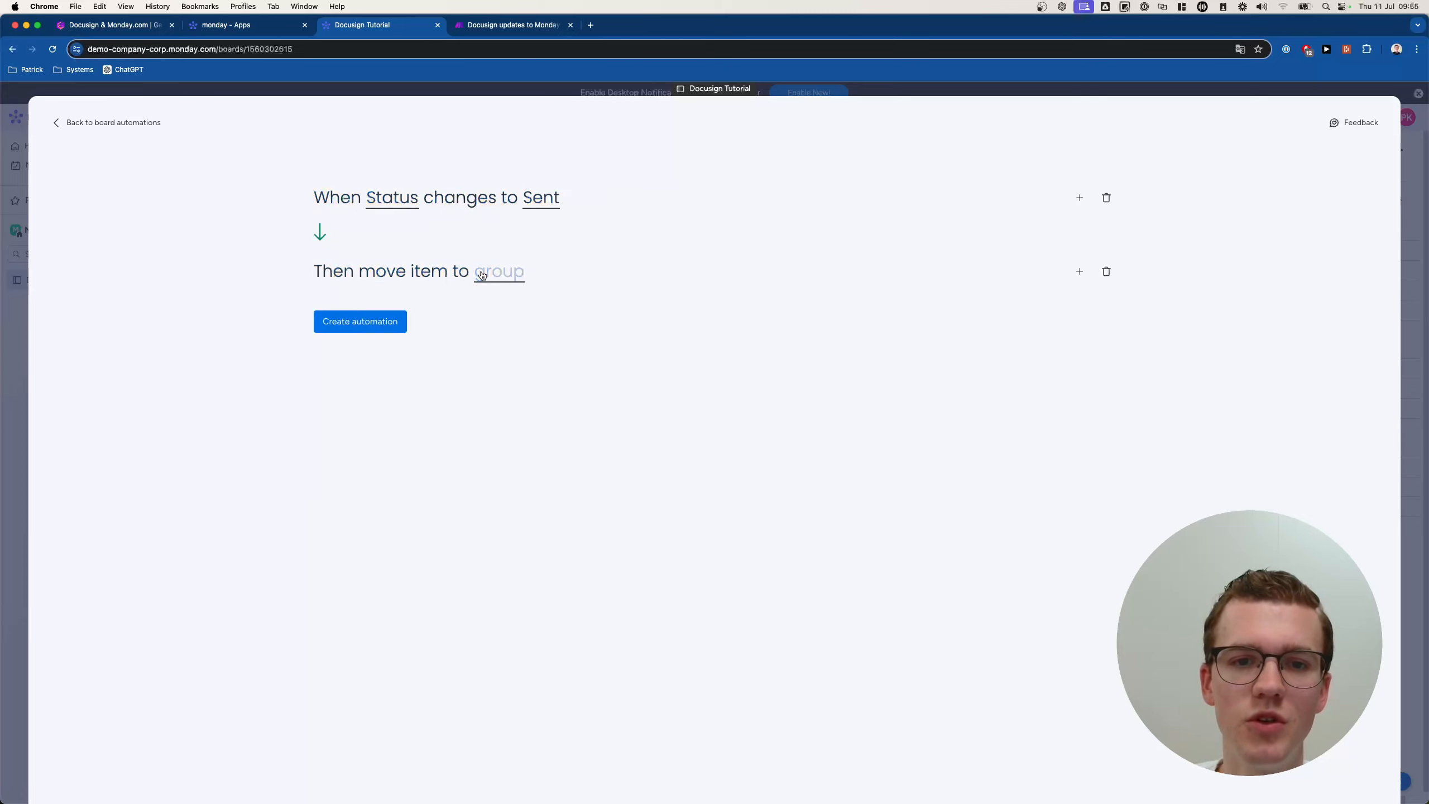
left_click(479, 275)
left_click(498, 332)
left_click(360, 322)
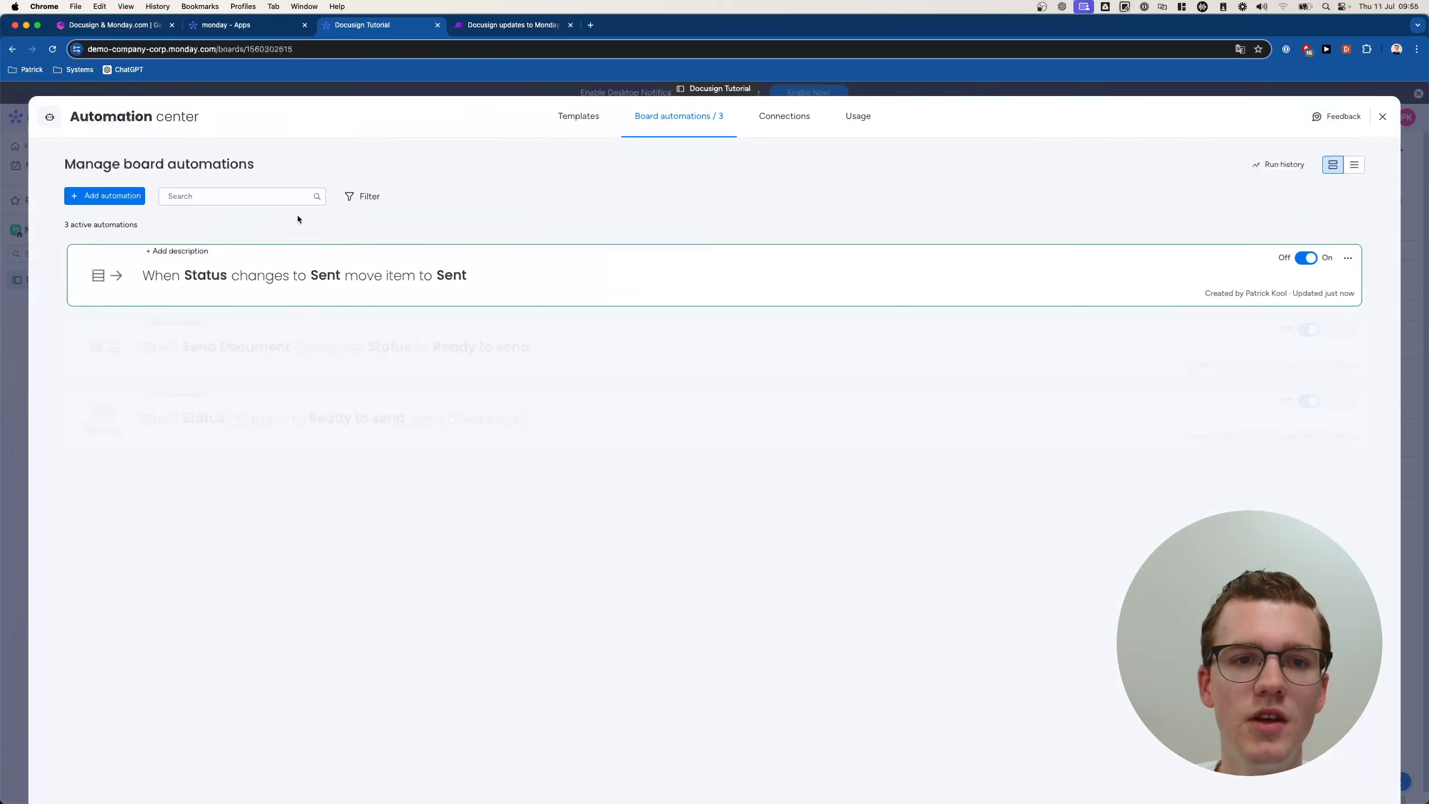
Add an automation moving items to Signed when Status becomes Signed, then drag Test Item into Signed.
left_click(105, 196)
left_click(334, 199)
type("stat")
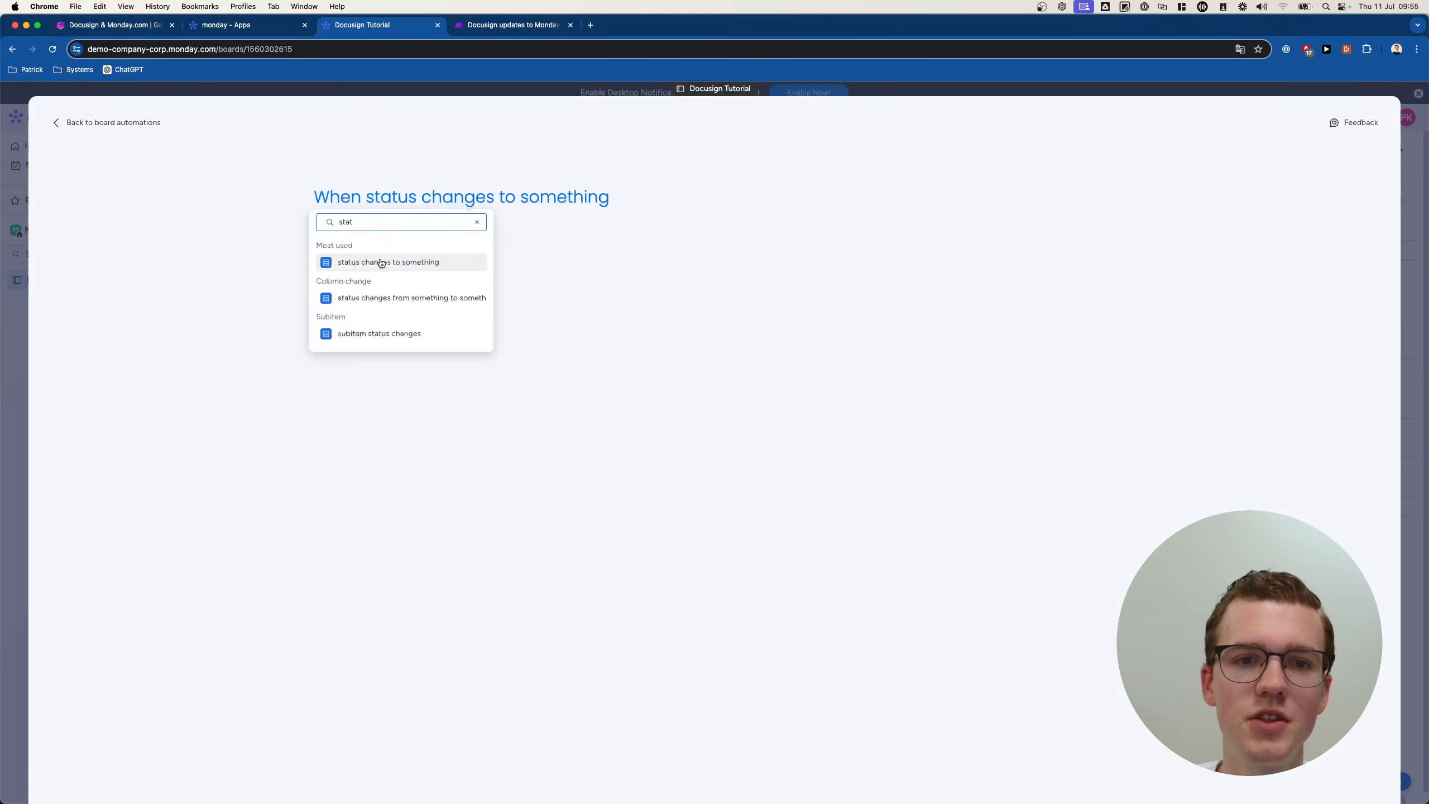
left_click(380, 263)
left_click(404, 198)
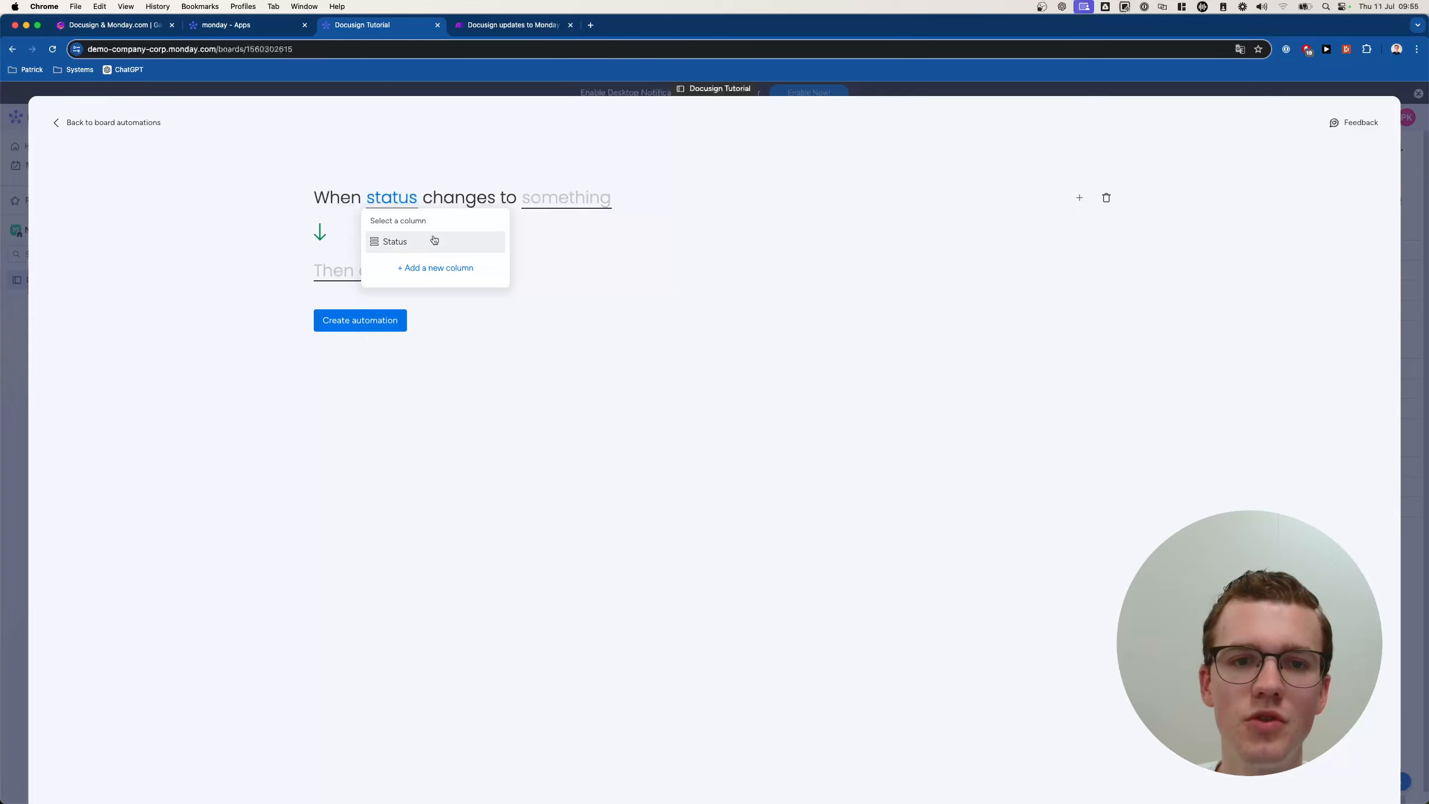
left_click(436, 243)
left_click(569, 198)
left_click(585, 275)
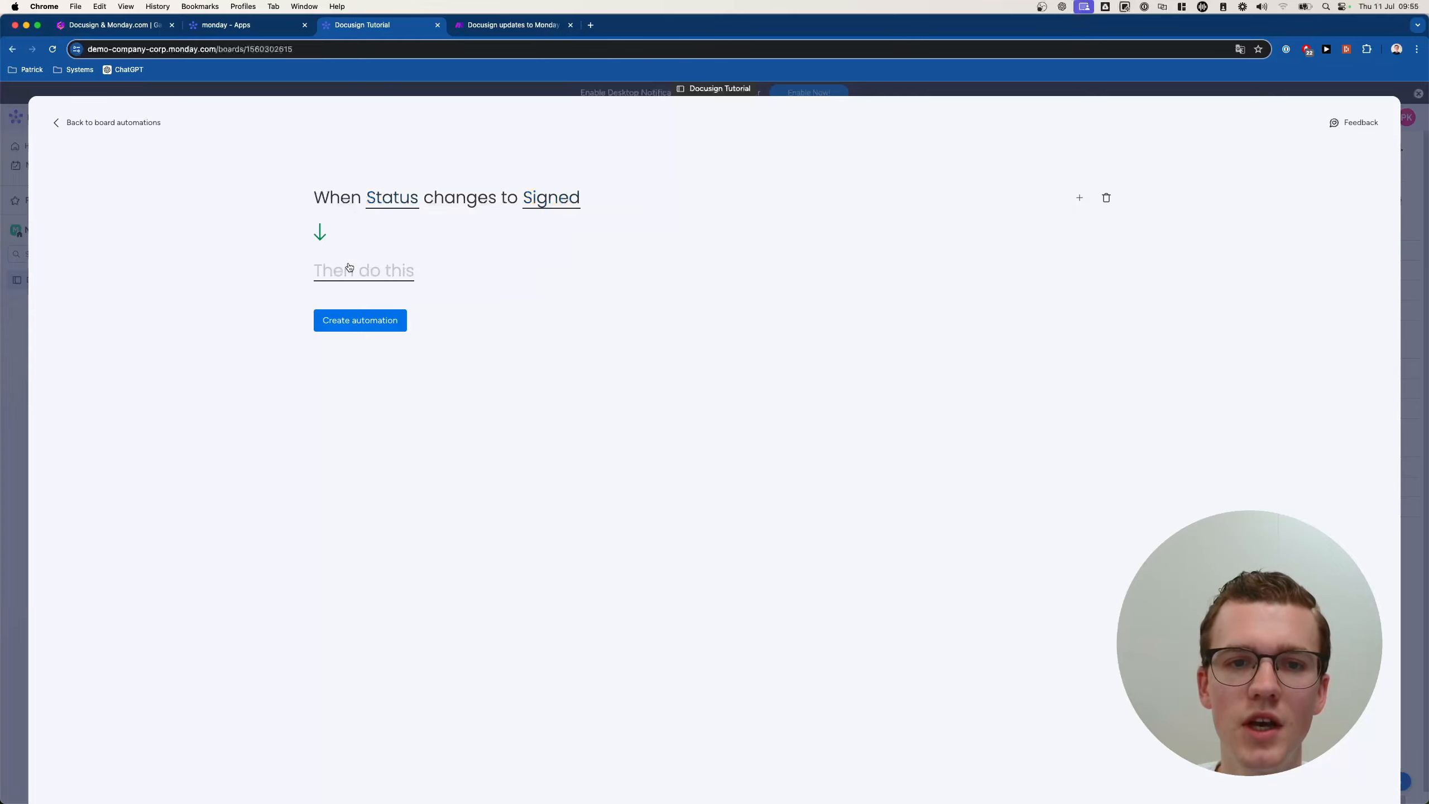
left_click(350, 270)
type("stat")
key("BackSpace")
key("BackSpace")
key("BackSpace")
key("BackSpace")
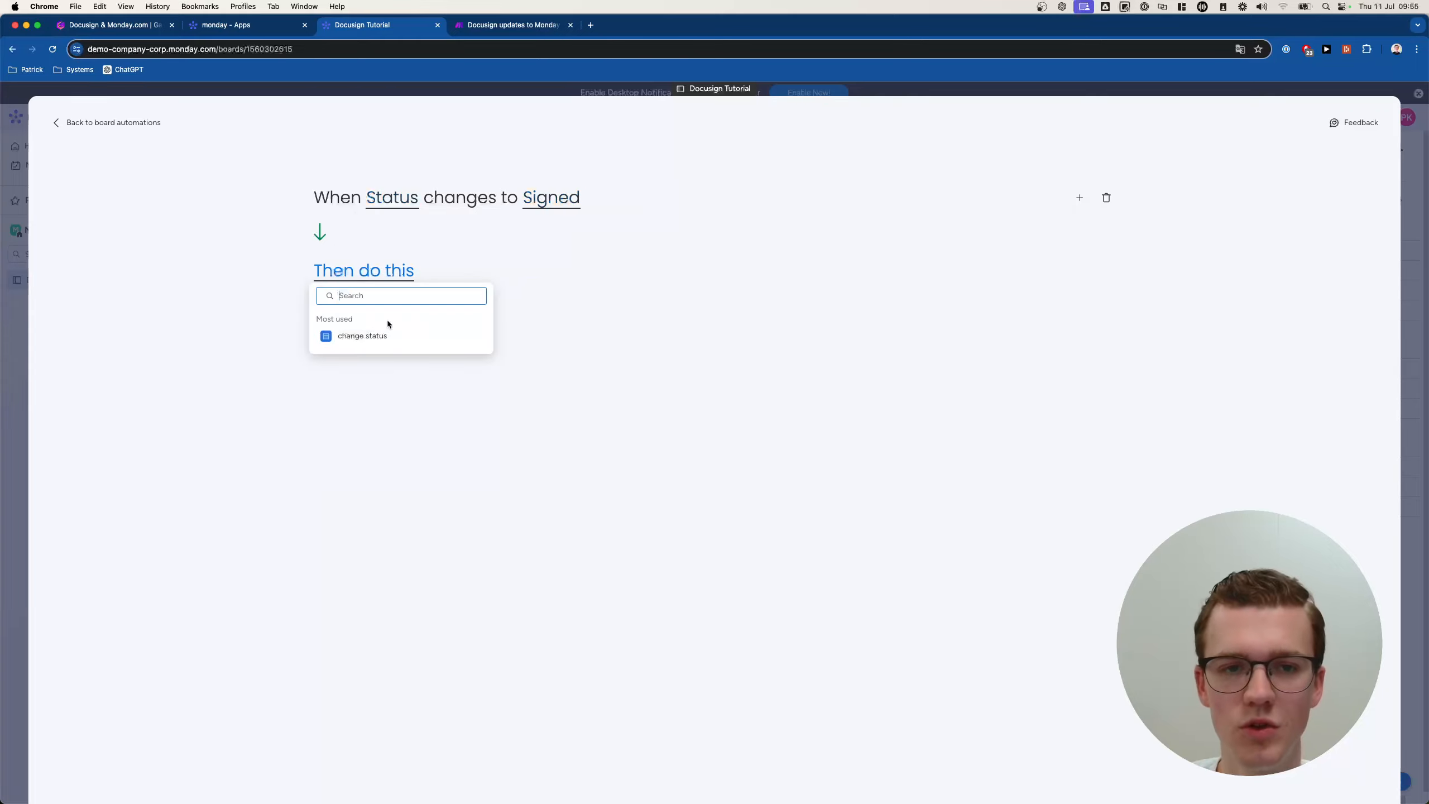
left_click(385, 332)
left_click(493, 286)
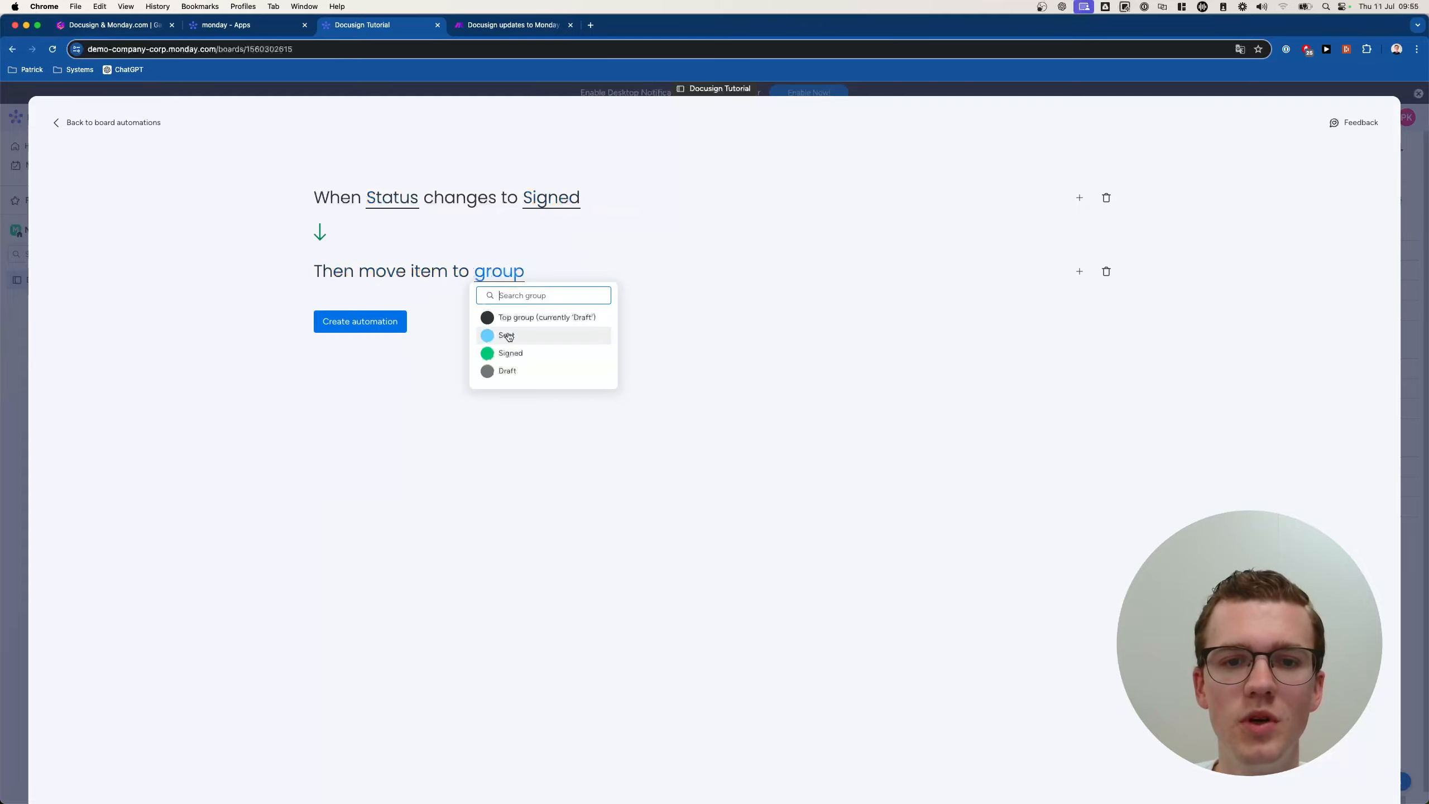
left_click(533, 354)
left_click(386, 327)
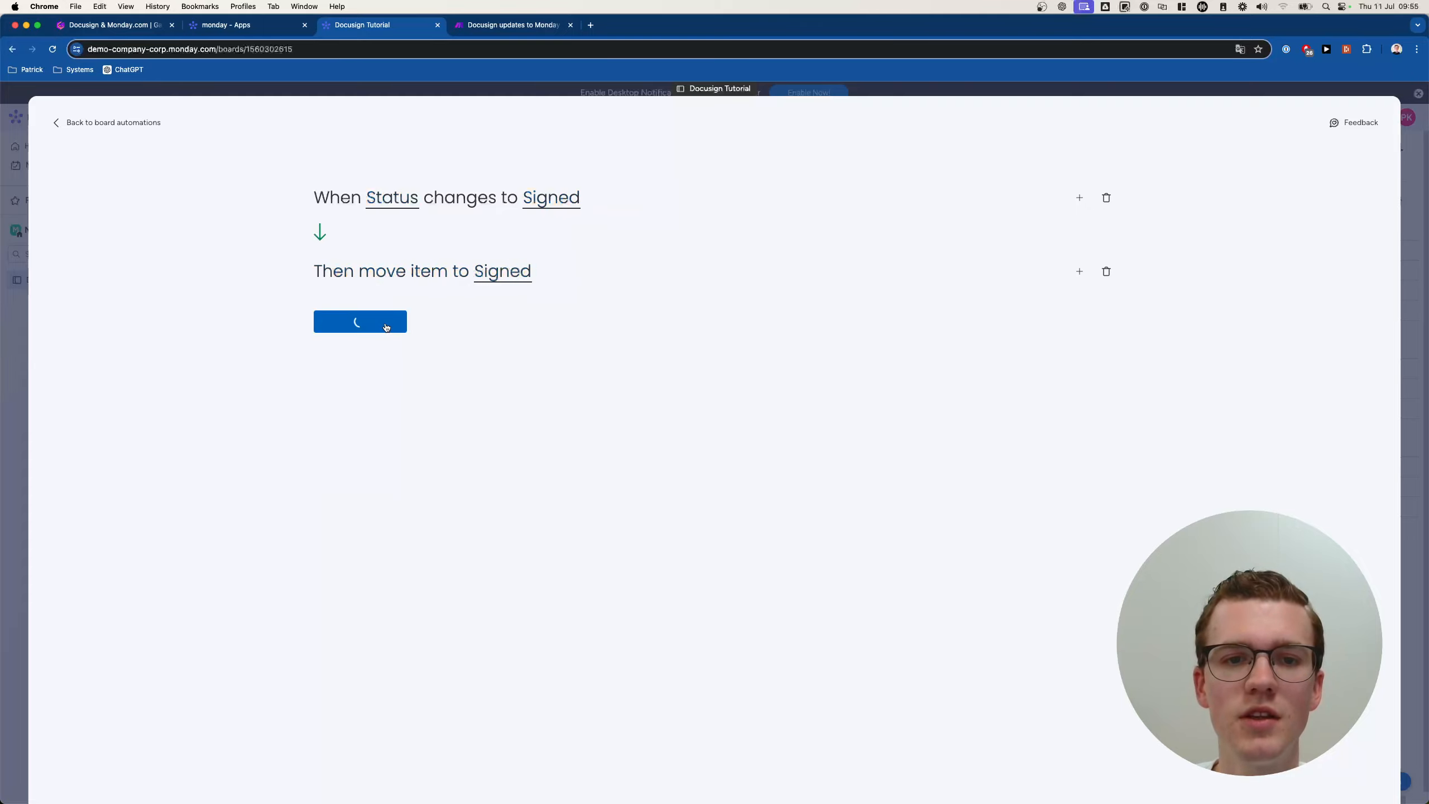
left_click(20, 321)
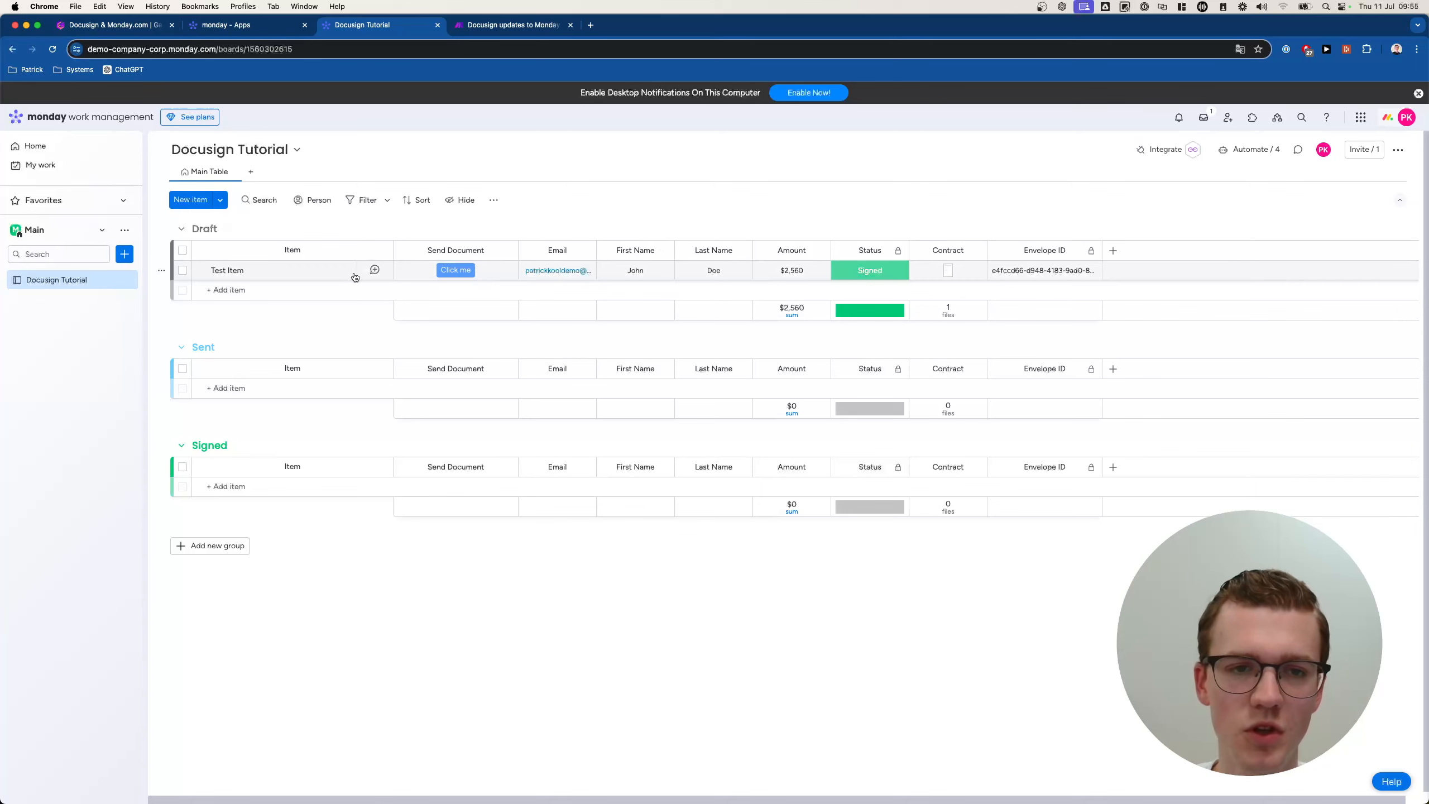
left_click_drag(271, 271, 288, 451)
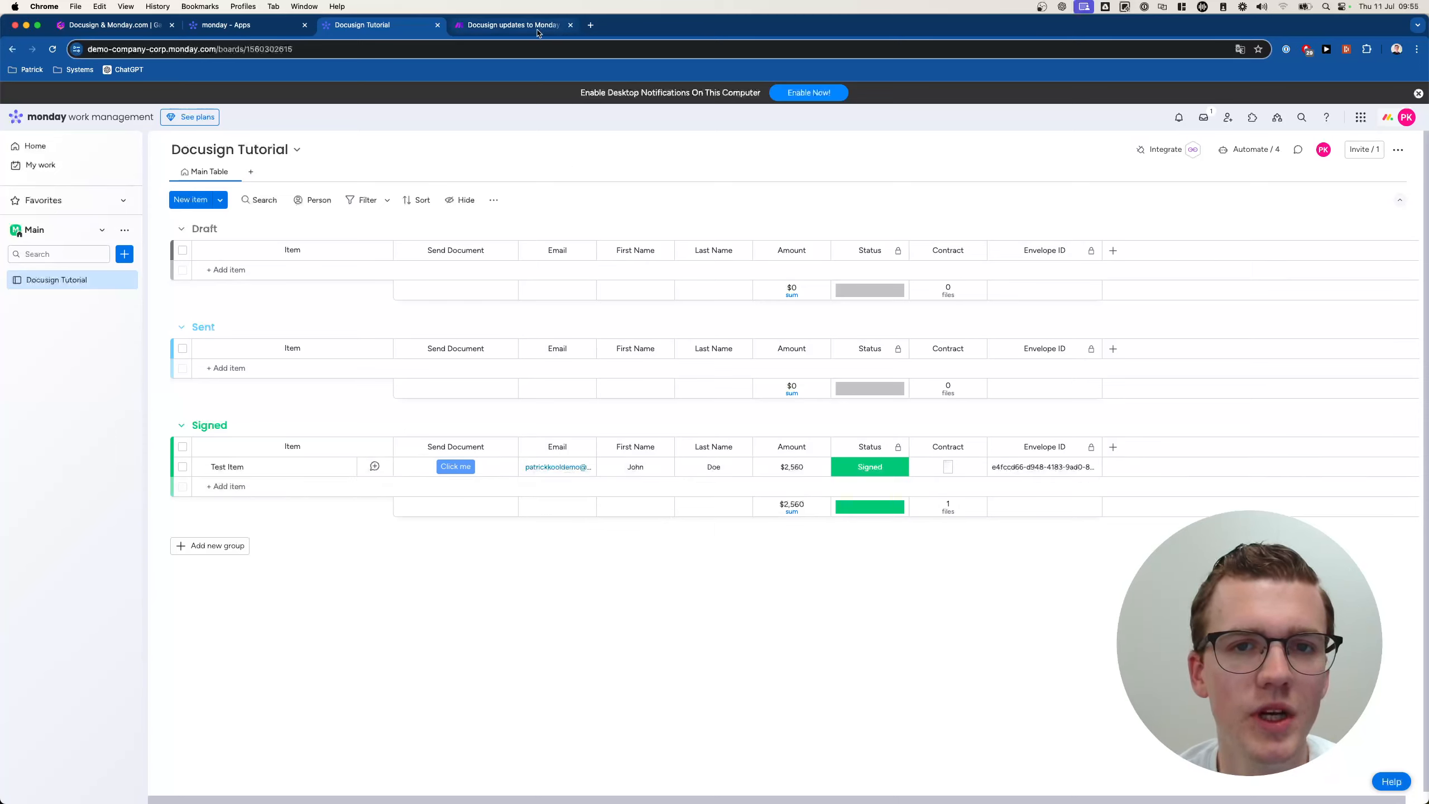
Highlight the agenda slide's points through error handling, then return to Make's Tutorials scenario list.
left_click(113, 24)
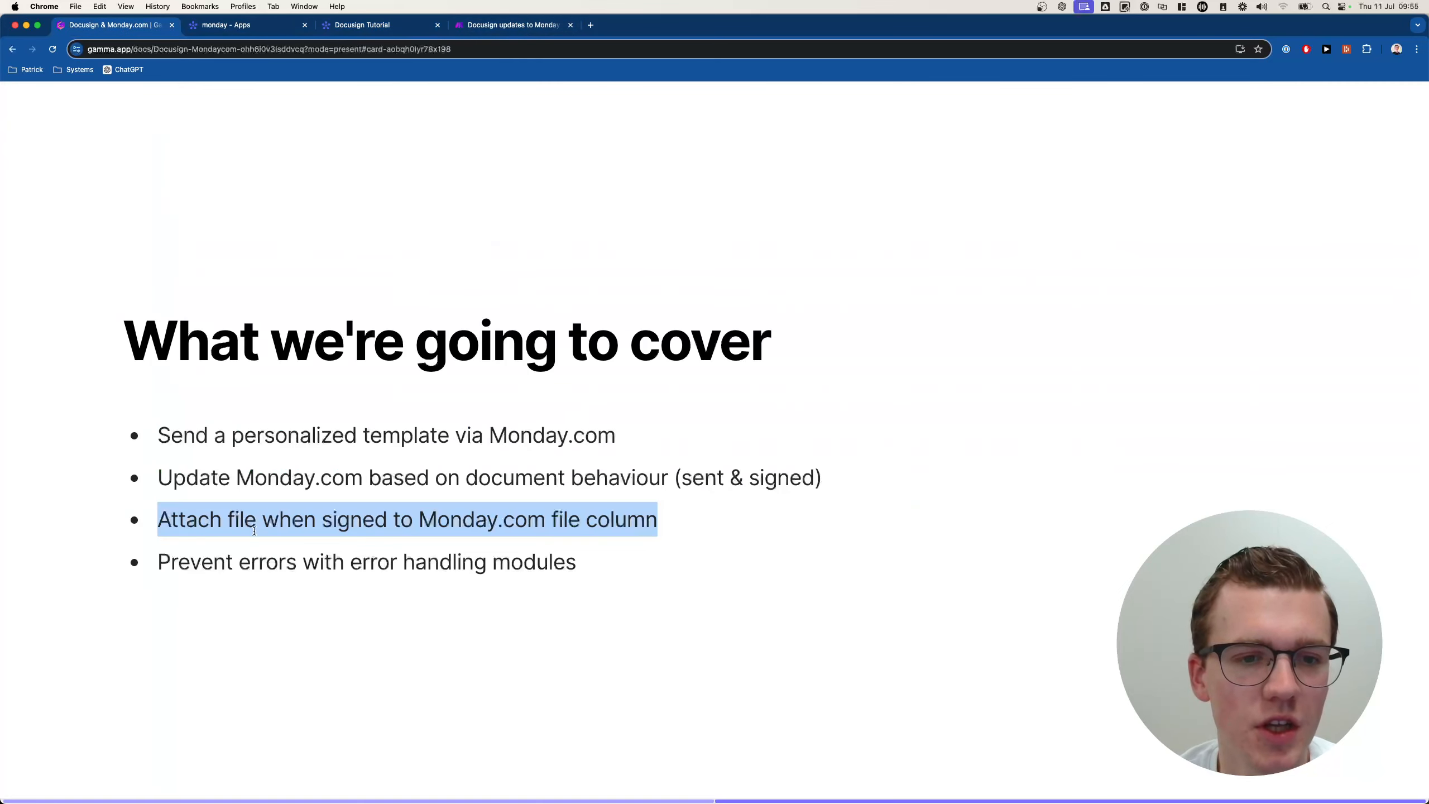
left_click_drag(157, 430, 595, 420)
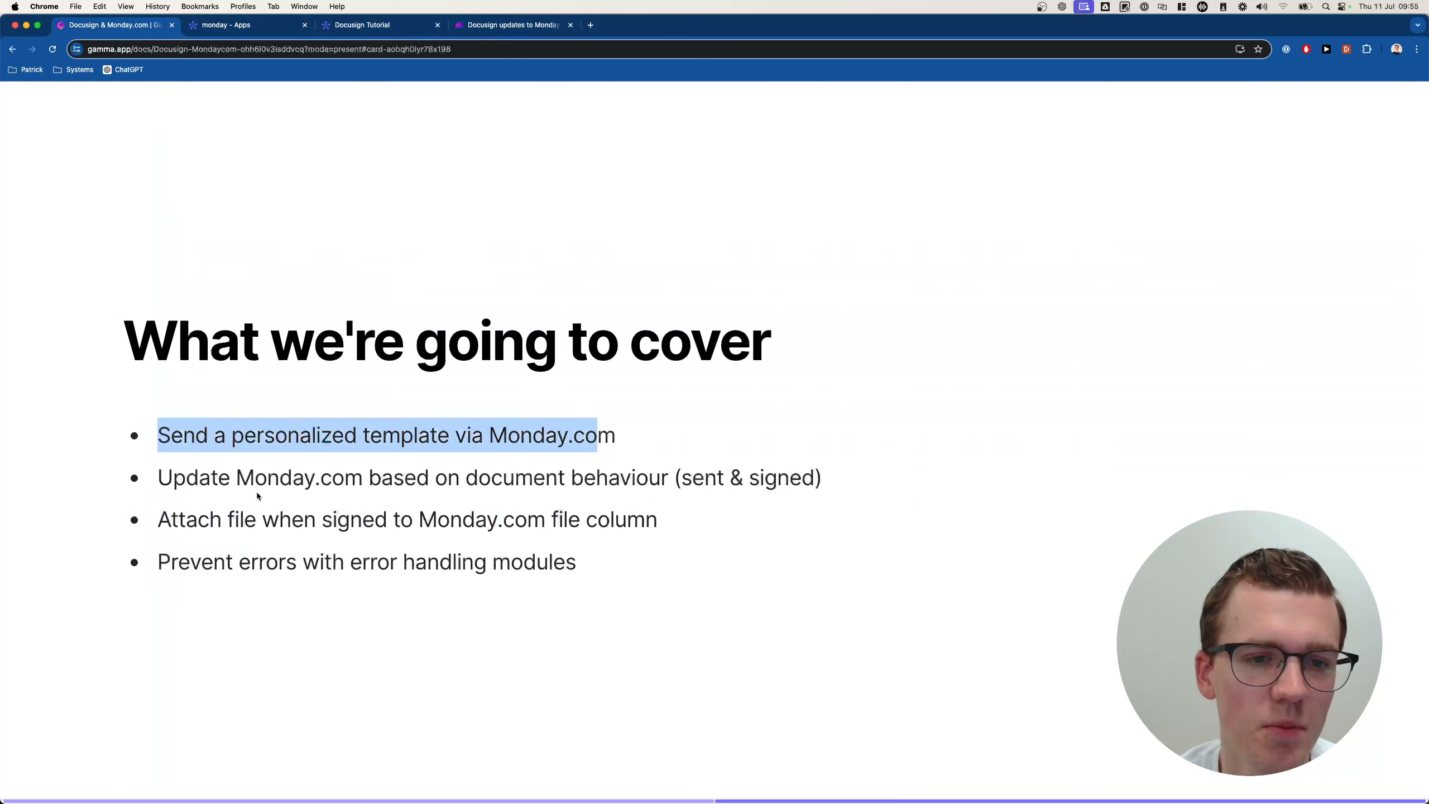
left_click_drag(119, 476, 837, 477)
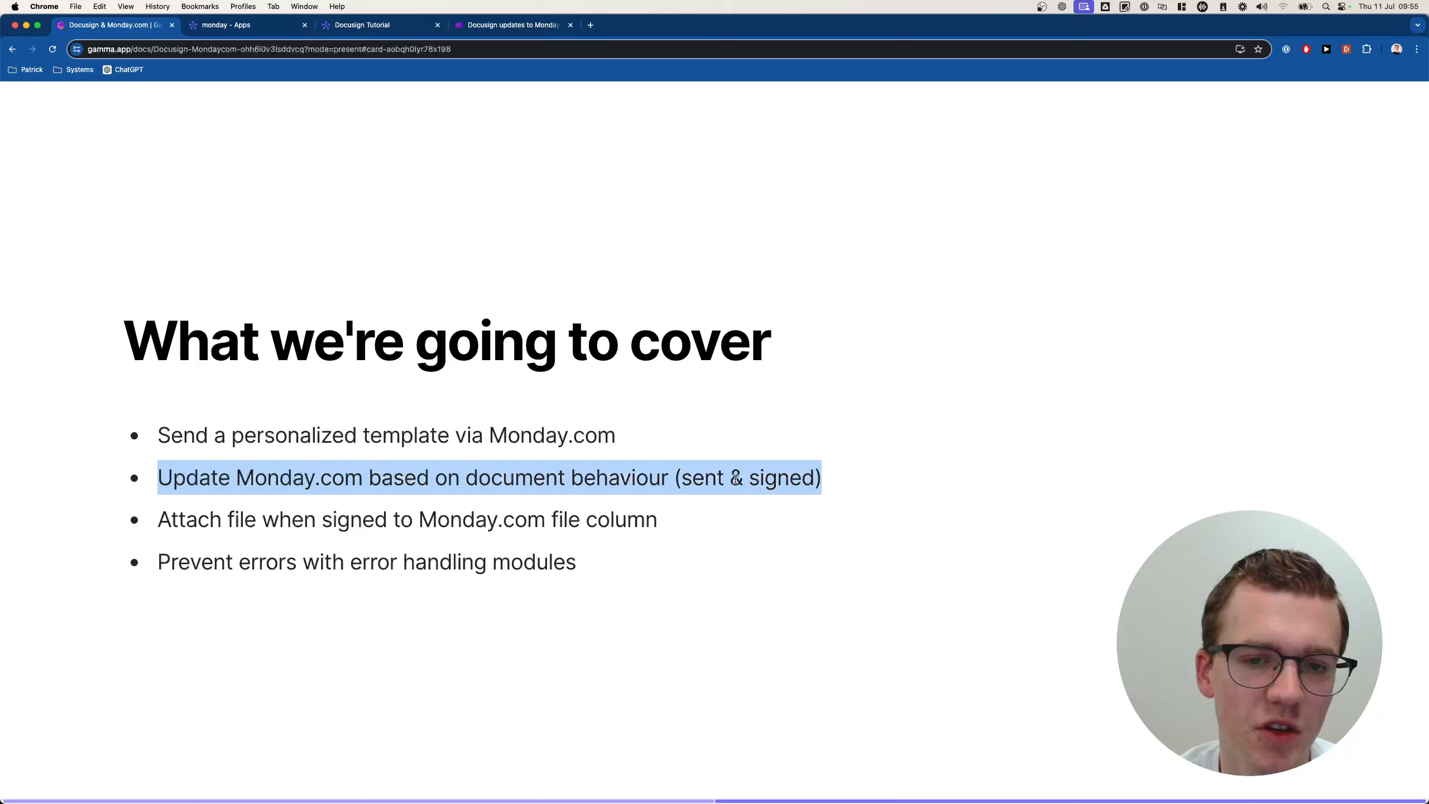
left_click(157, 511)
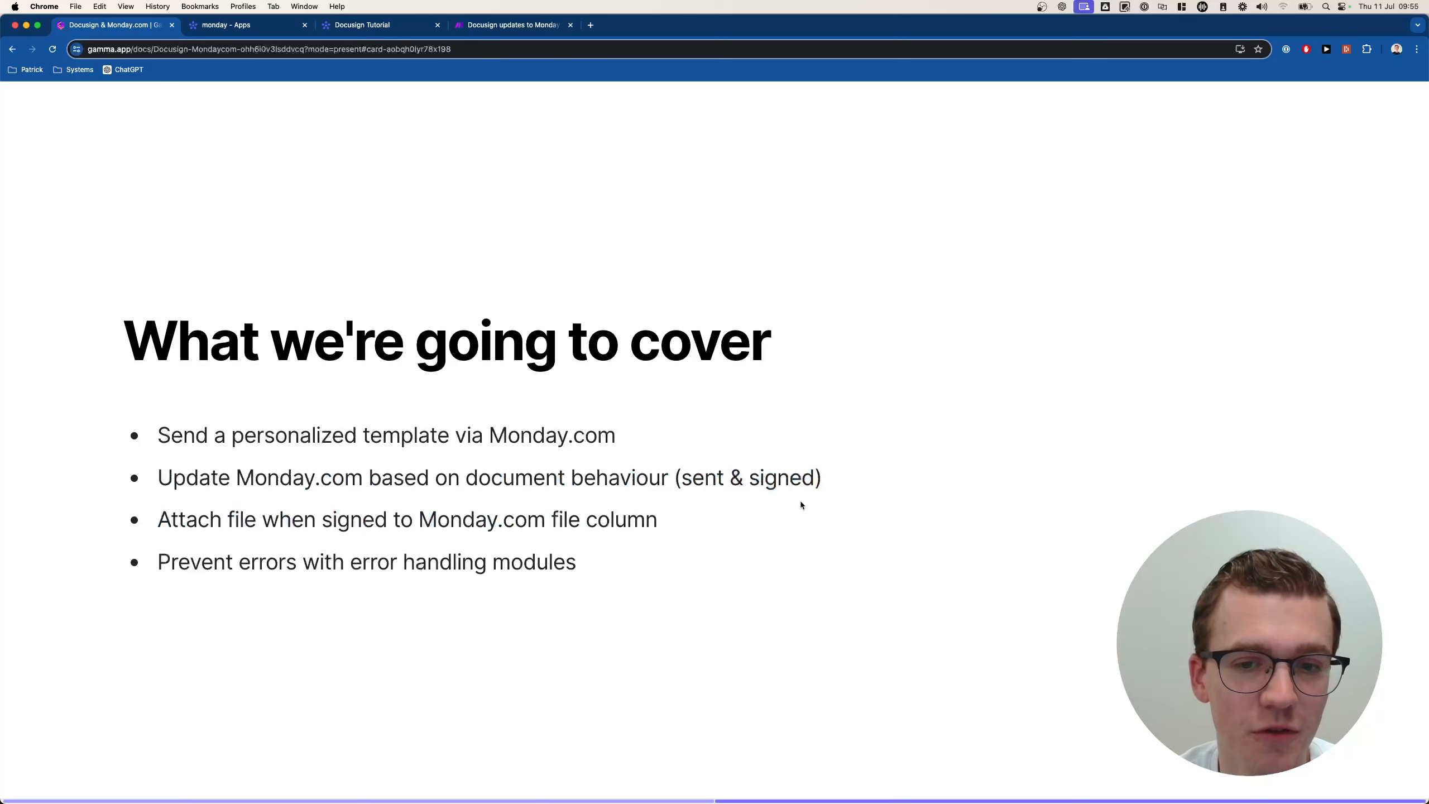
left_click_drag(159, 557, 630, 565)
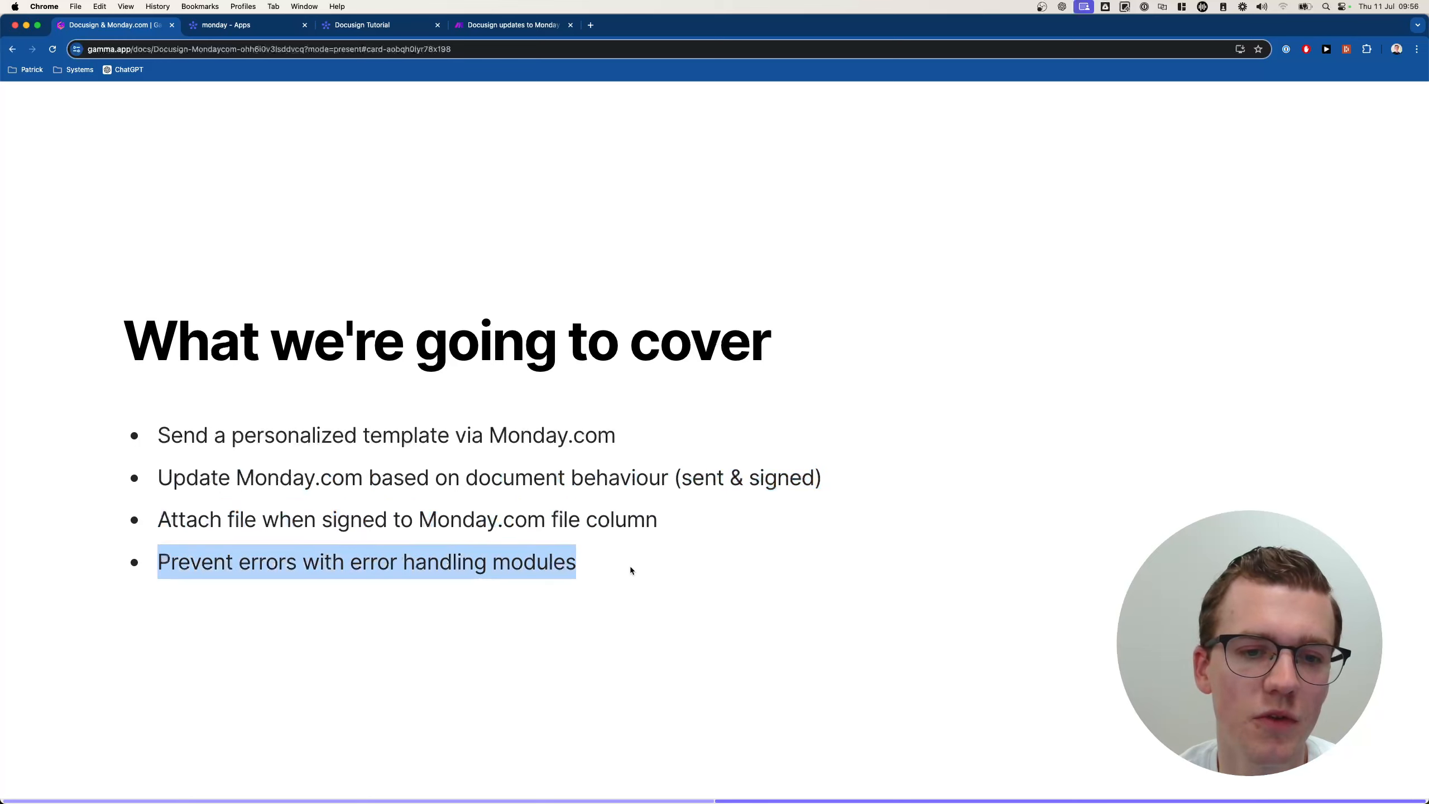
left_click(514, 25)
left_click(75, 106)
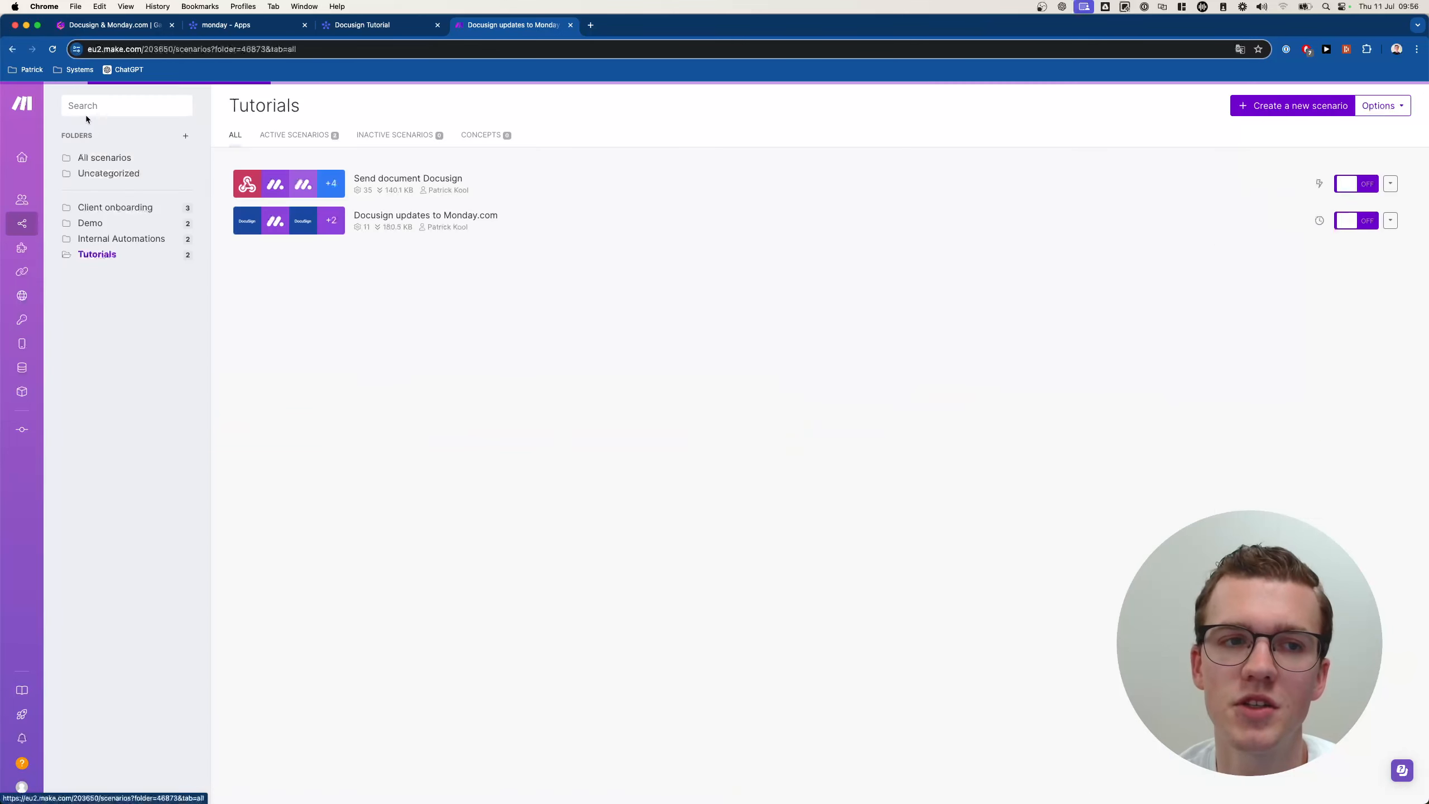
Add a Break error handler with default retry settings to the first Monday module.
left_click(514, 181)
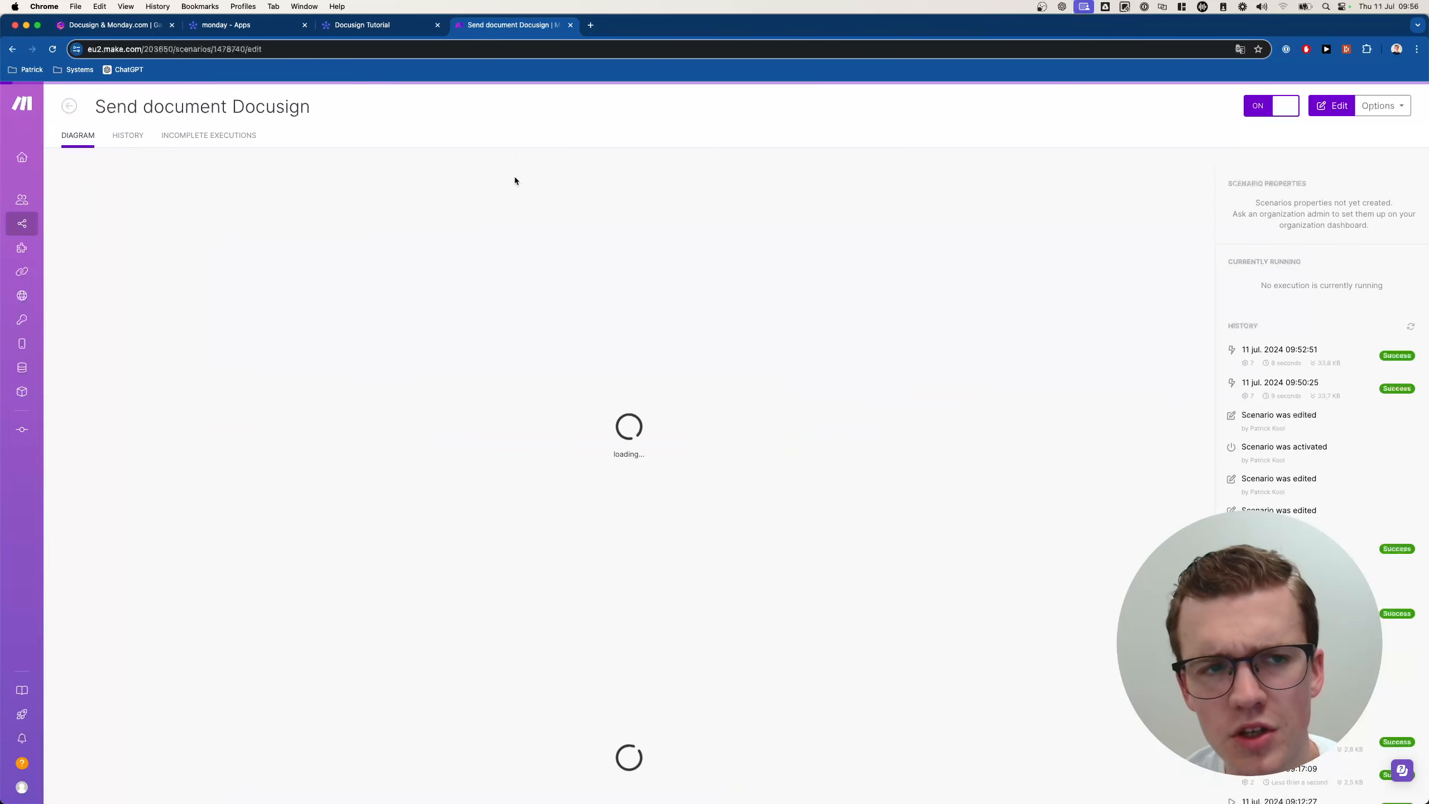
left_click(426, 272)
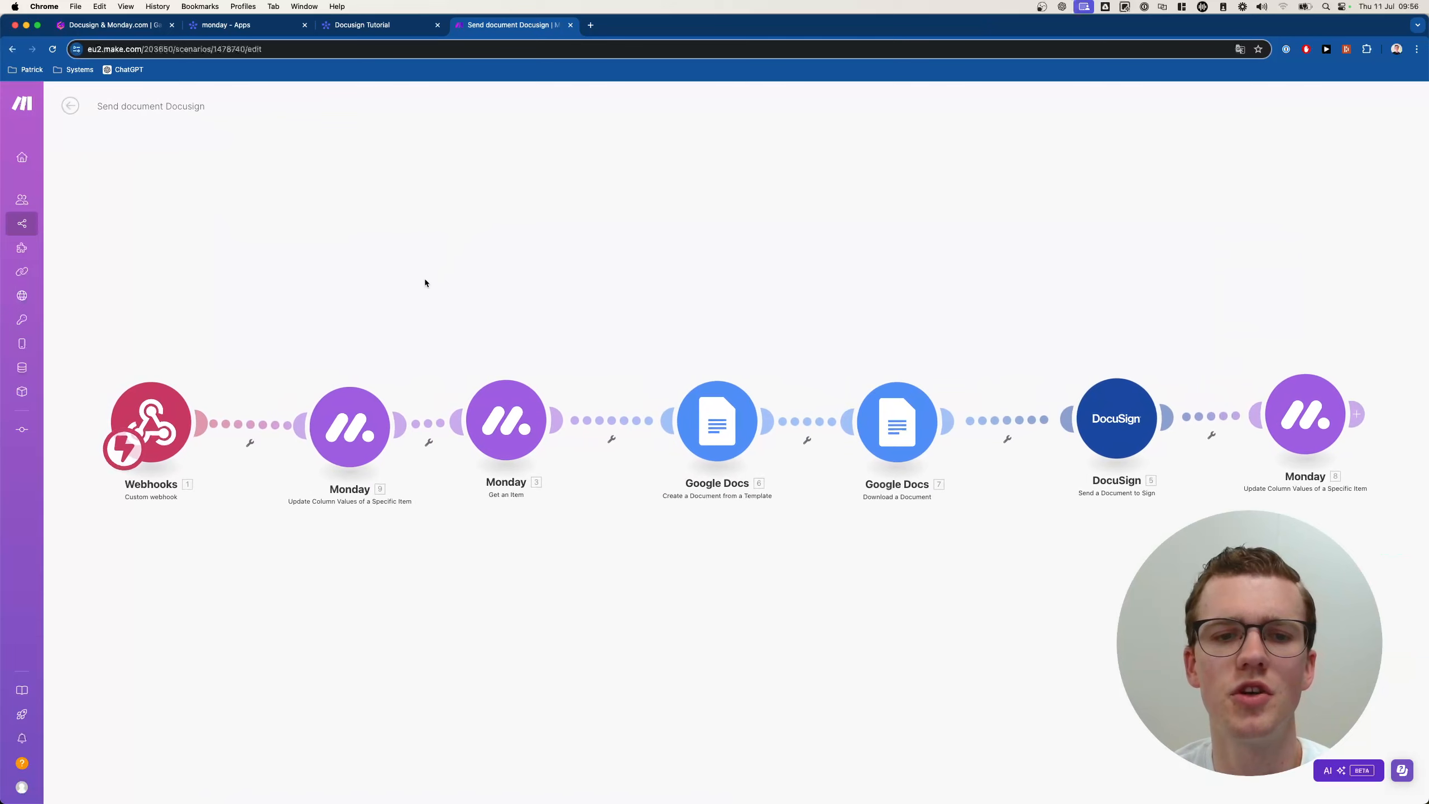
left_click(361, 423)
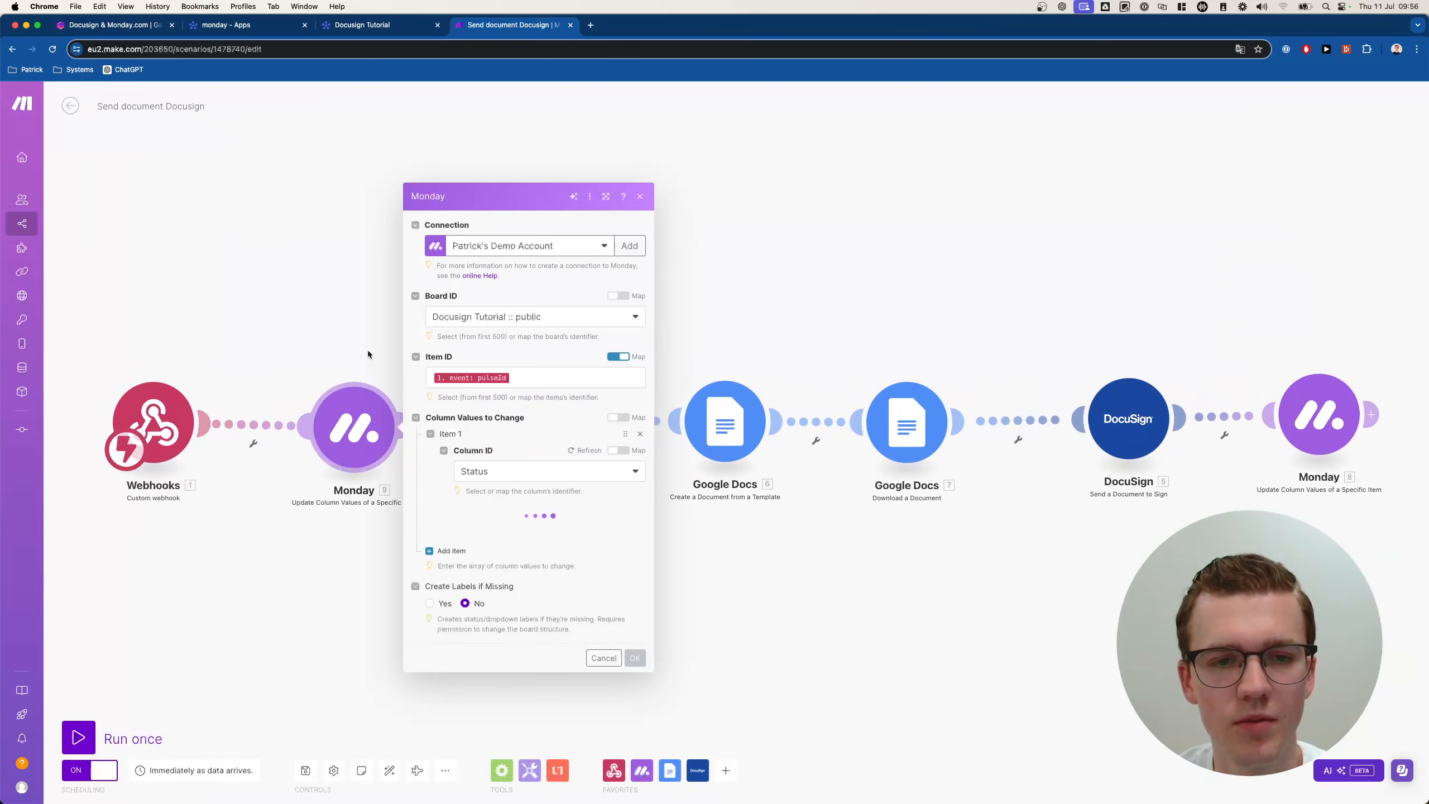
left_click(361, 423)
right_click(361, 424)
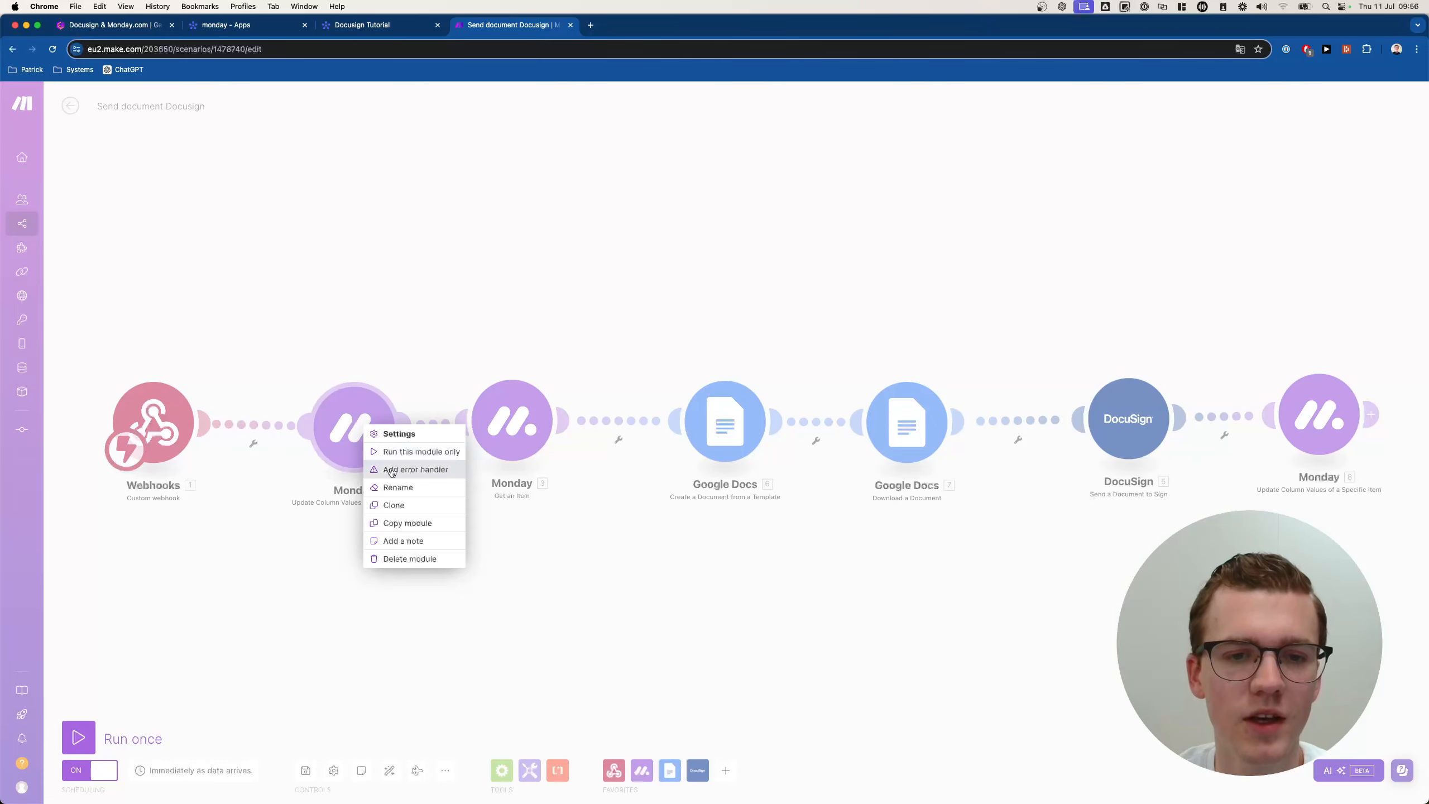
left_click(415, 470)
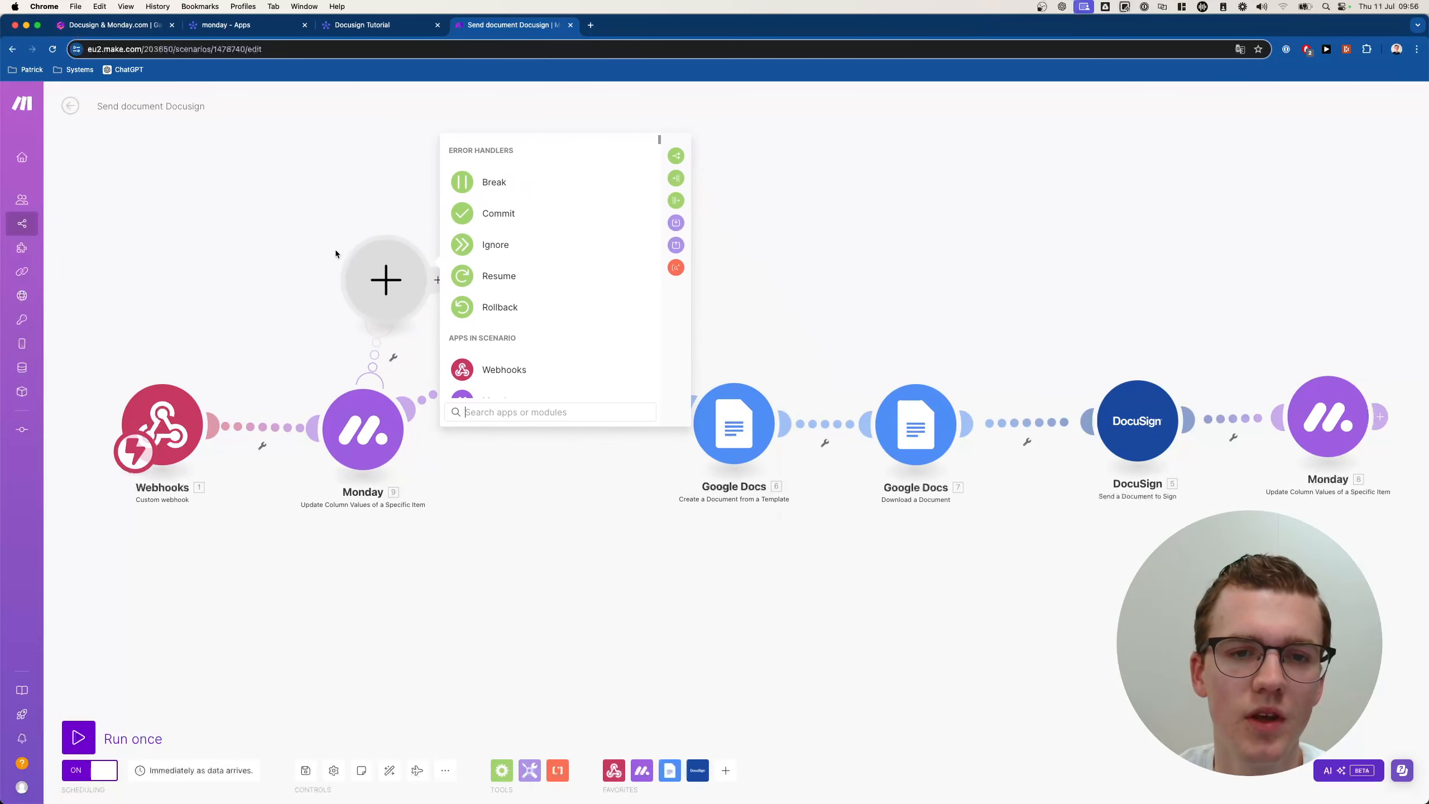
left_click(495, 184)
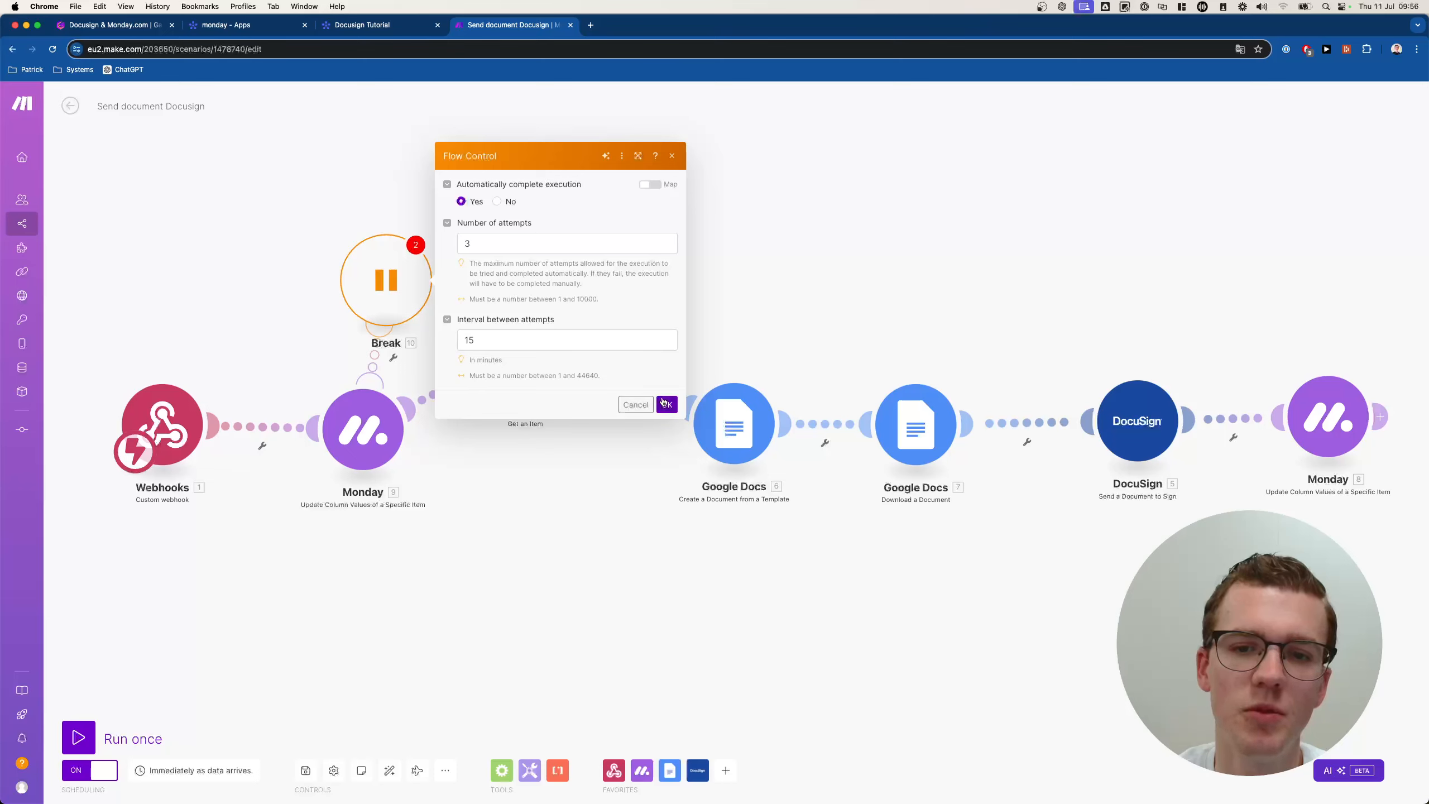
left_click(666, 404)
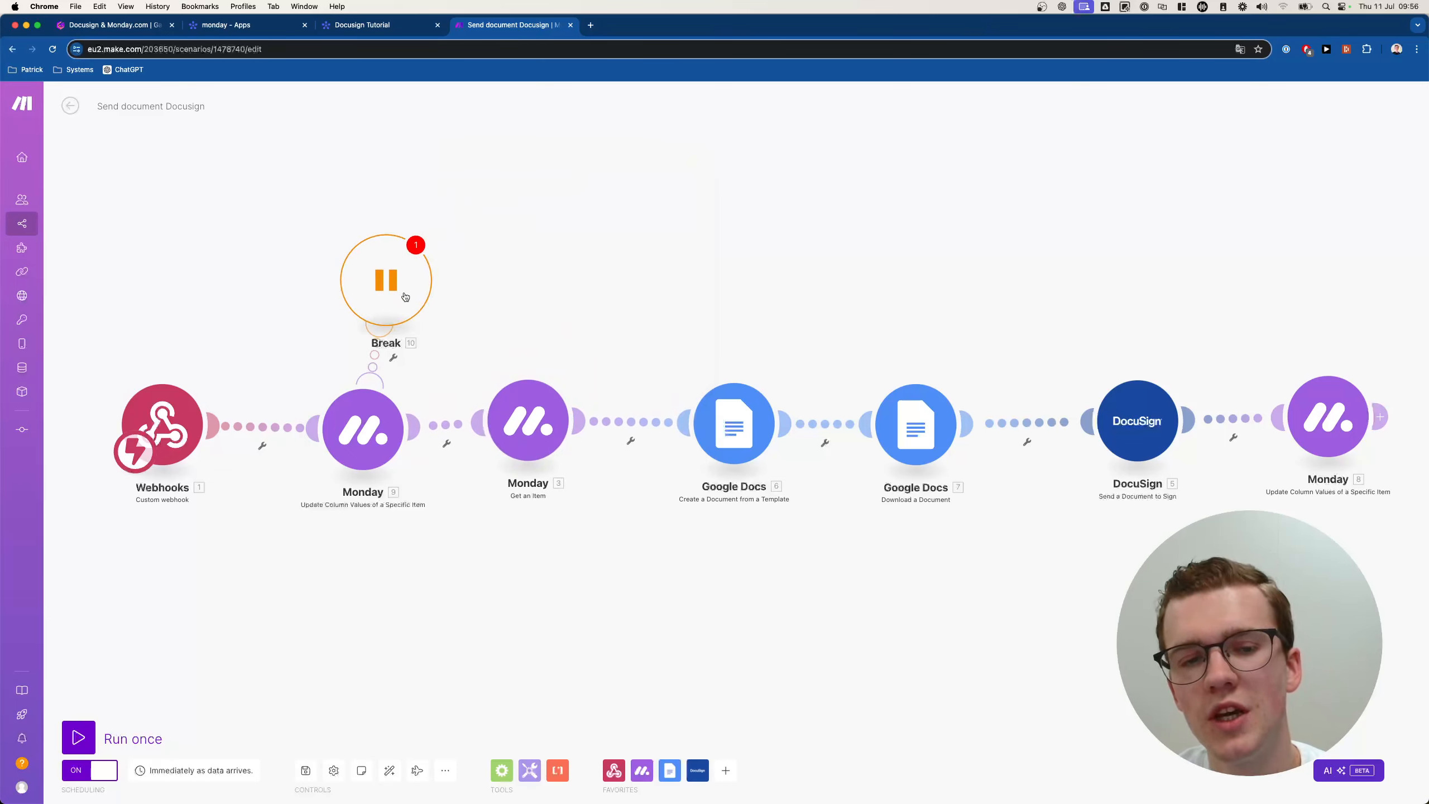
Reposition the Break handler and review its retry settings without changing them.
left_click_drag(405, 296, 386, 294)
left_click(382, 292)
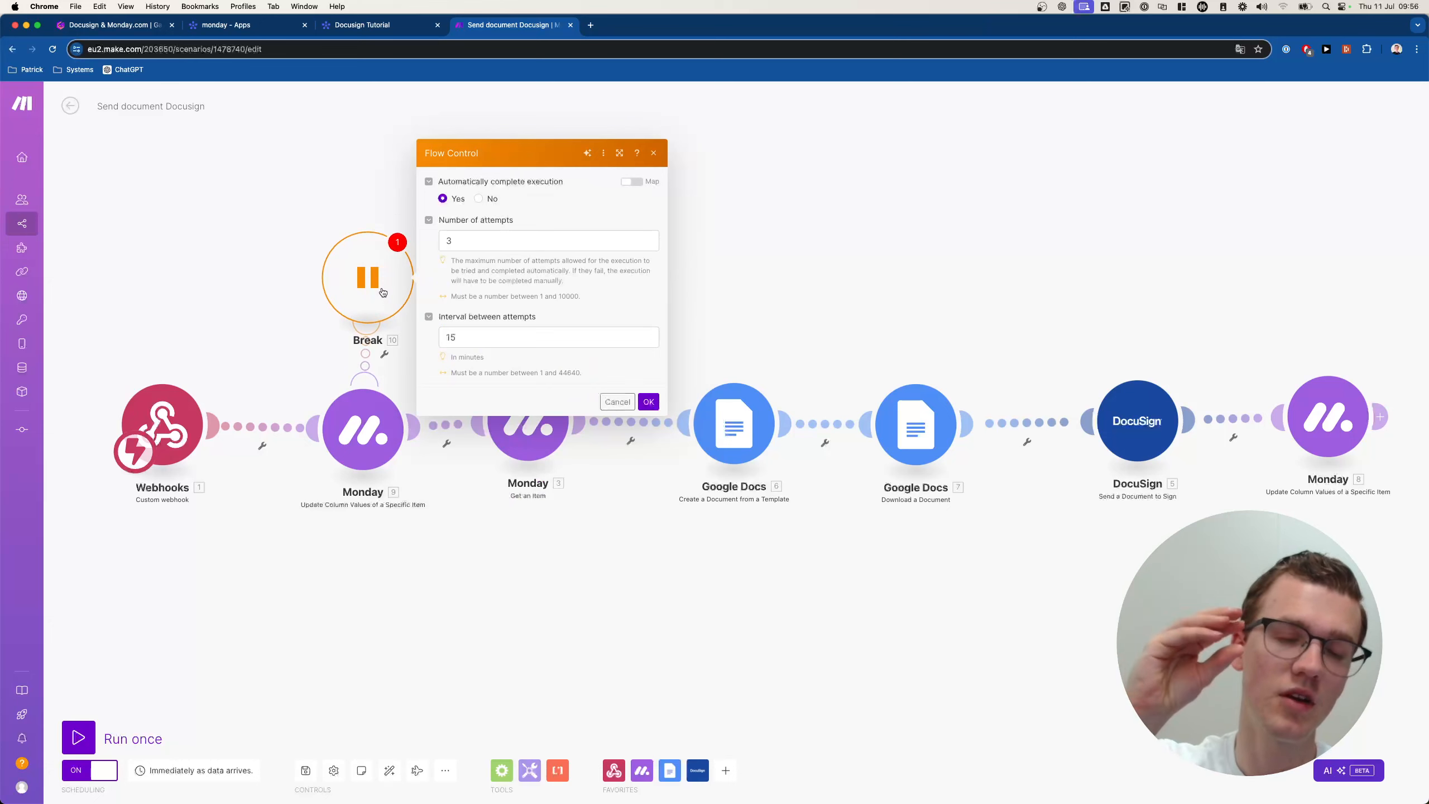
scroll(382, 292, "up", 1)
scroll(383, 292, "up", 2)
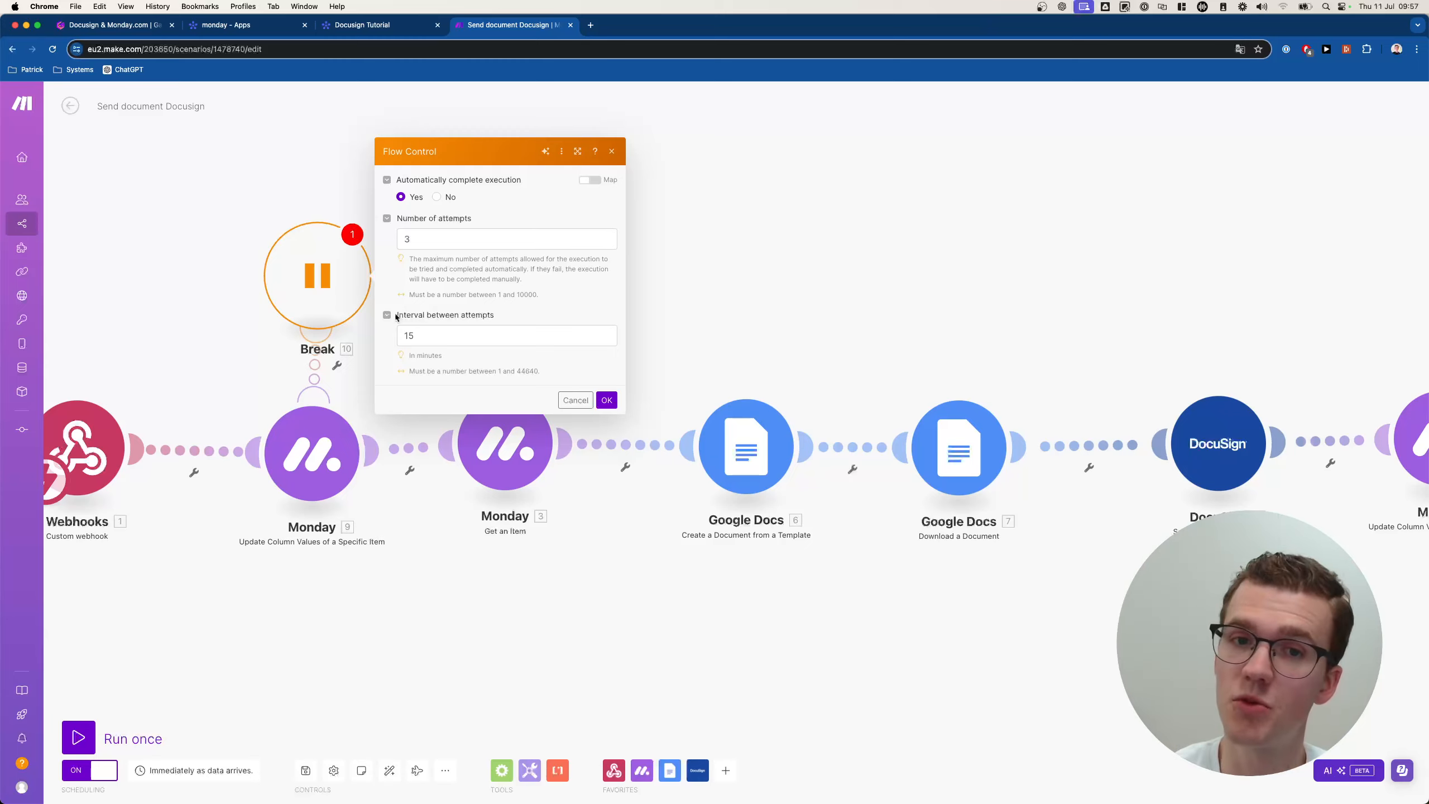
left_click(607, 400)
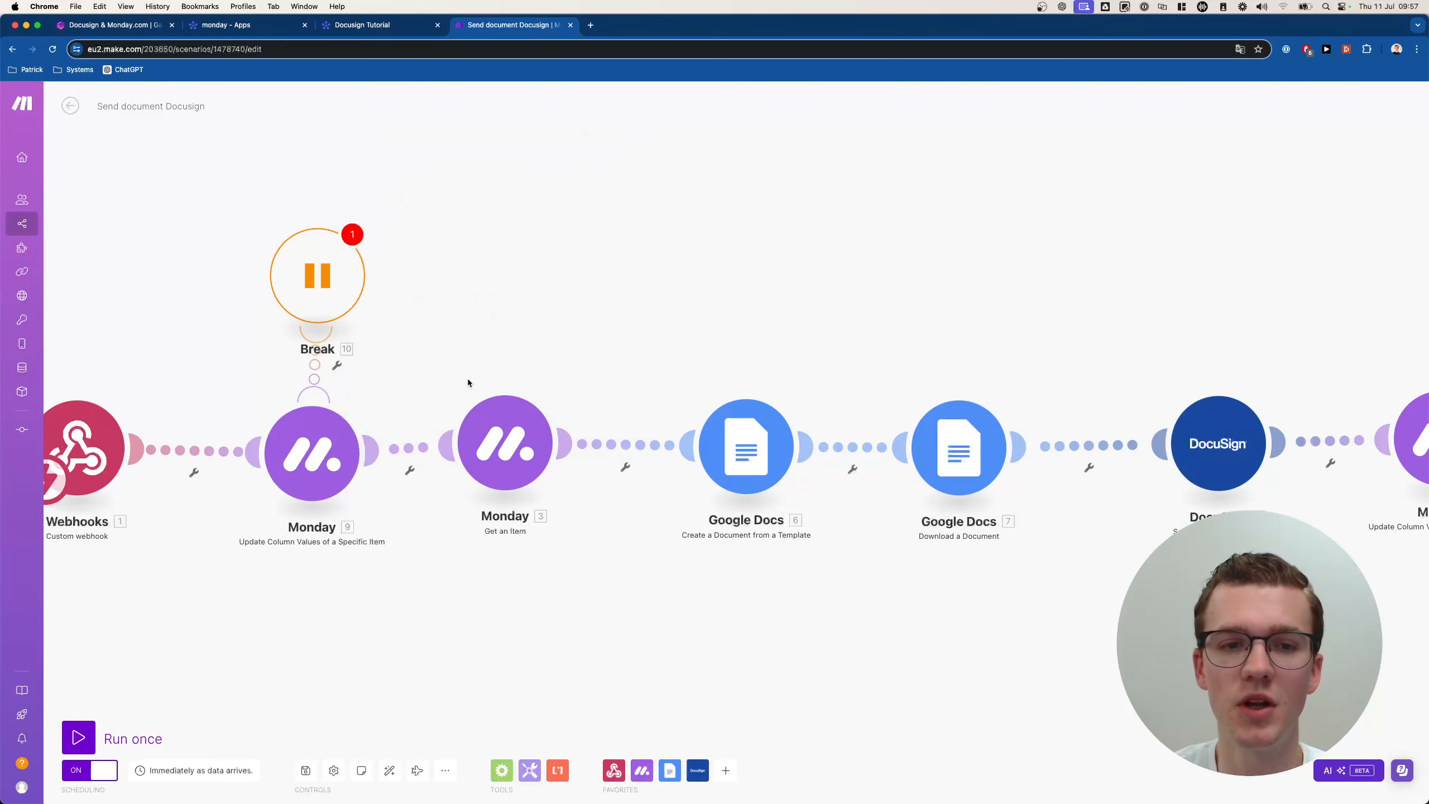
right_click(509, 440)
left_click(472, 270)
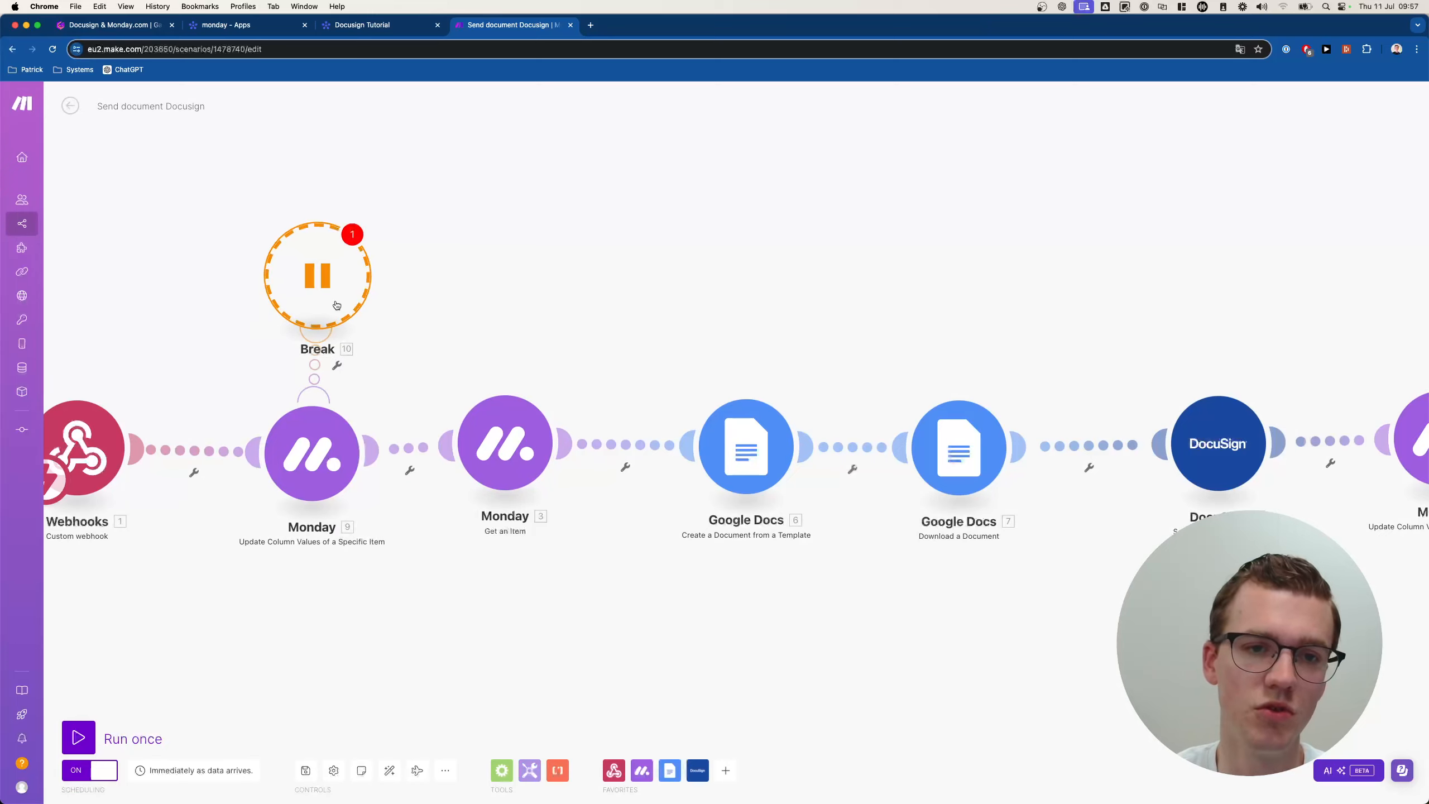
Duplicate the Break handler into six copies by copying, pasting and cloning.
key("super+c")
key("super+v")
right_click(393, 336)
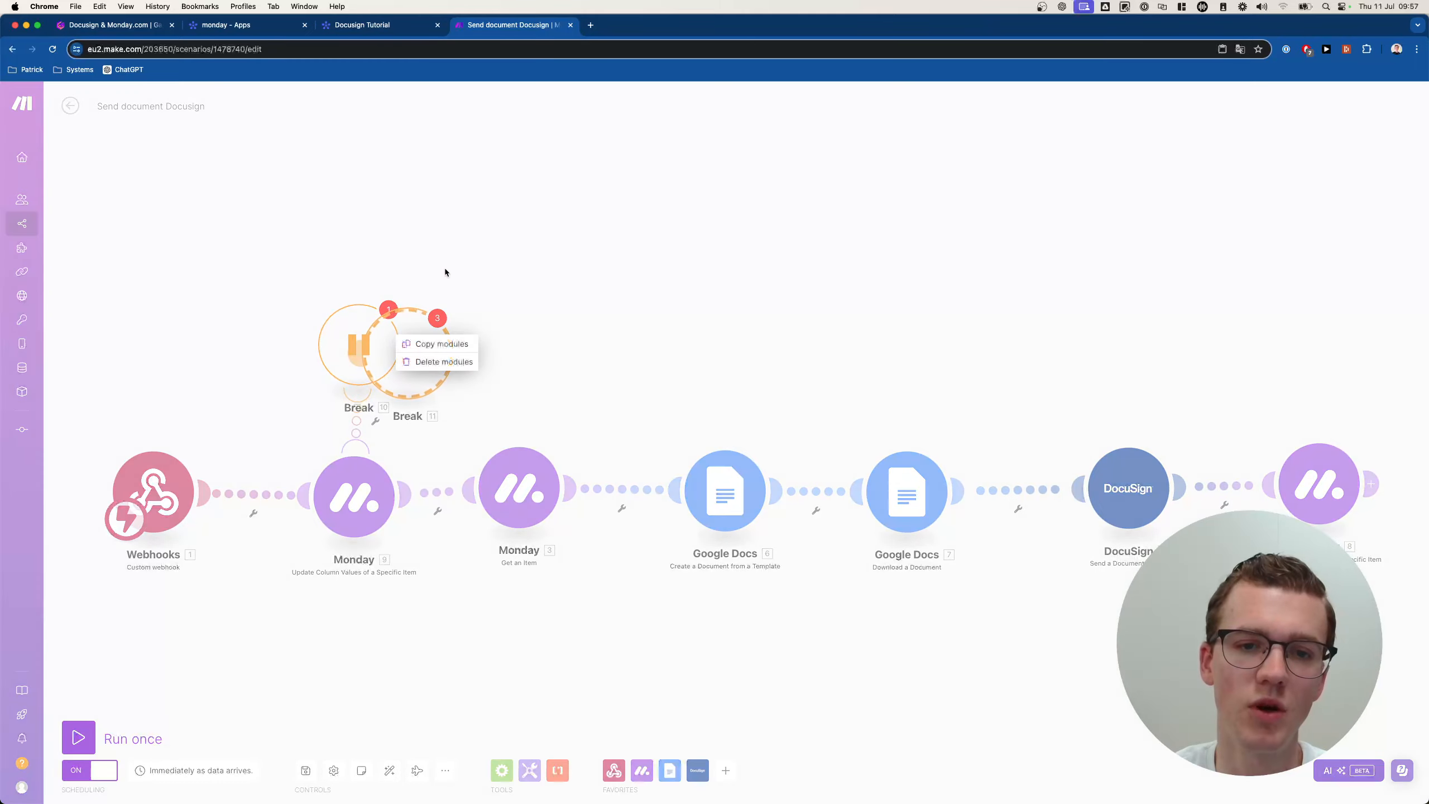
left_click_drag(450, 345, 576, 333)
right_click(576, 333)
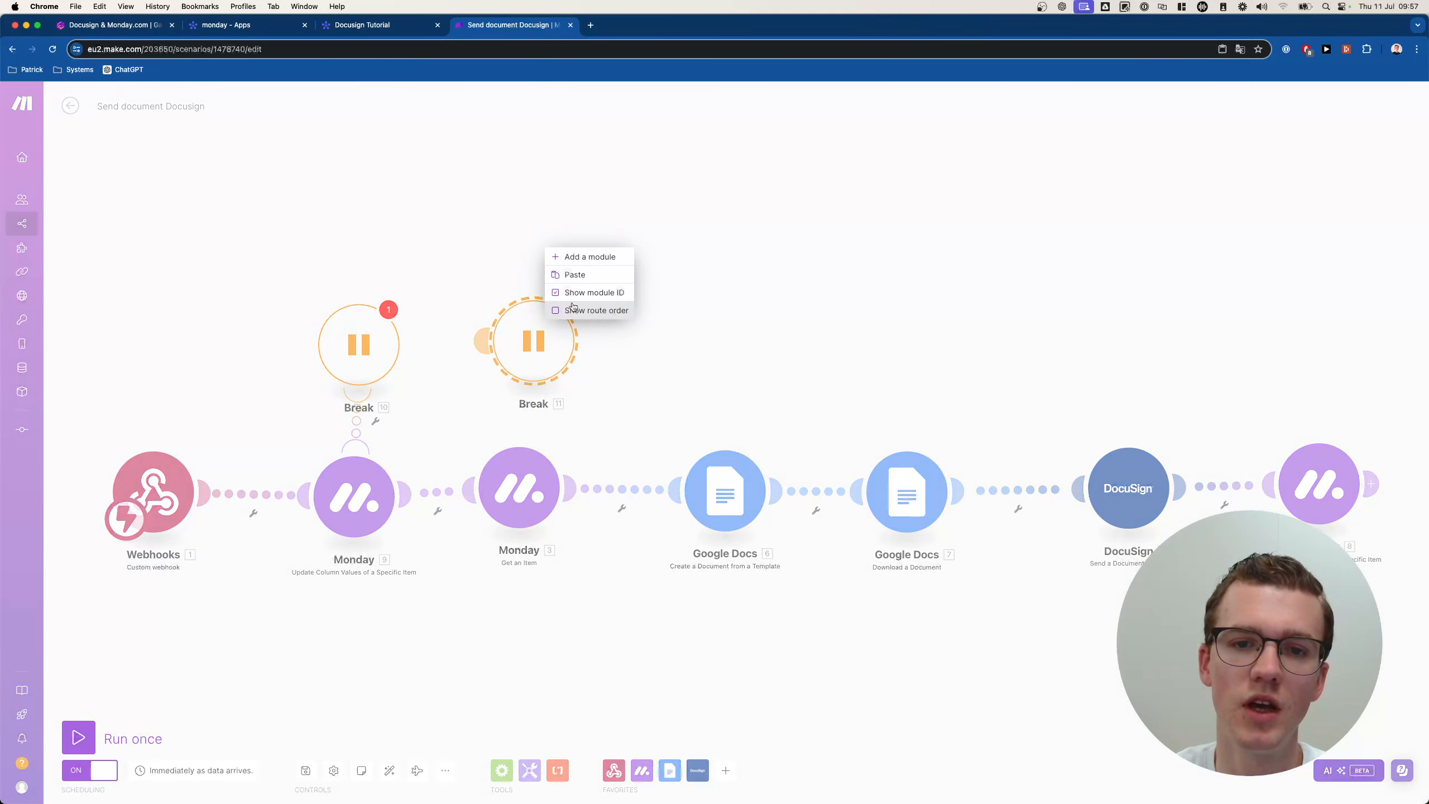
left_click(586, 276)
left_click_drag(775, 345, 728, 363)
left_click_drag(917, 302, 373, 419)
key("super+c")
key("super+v")
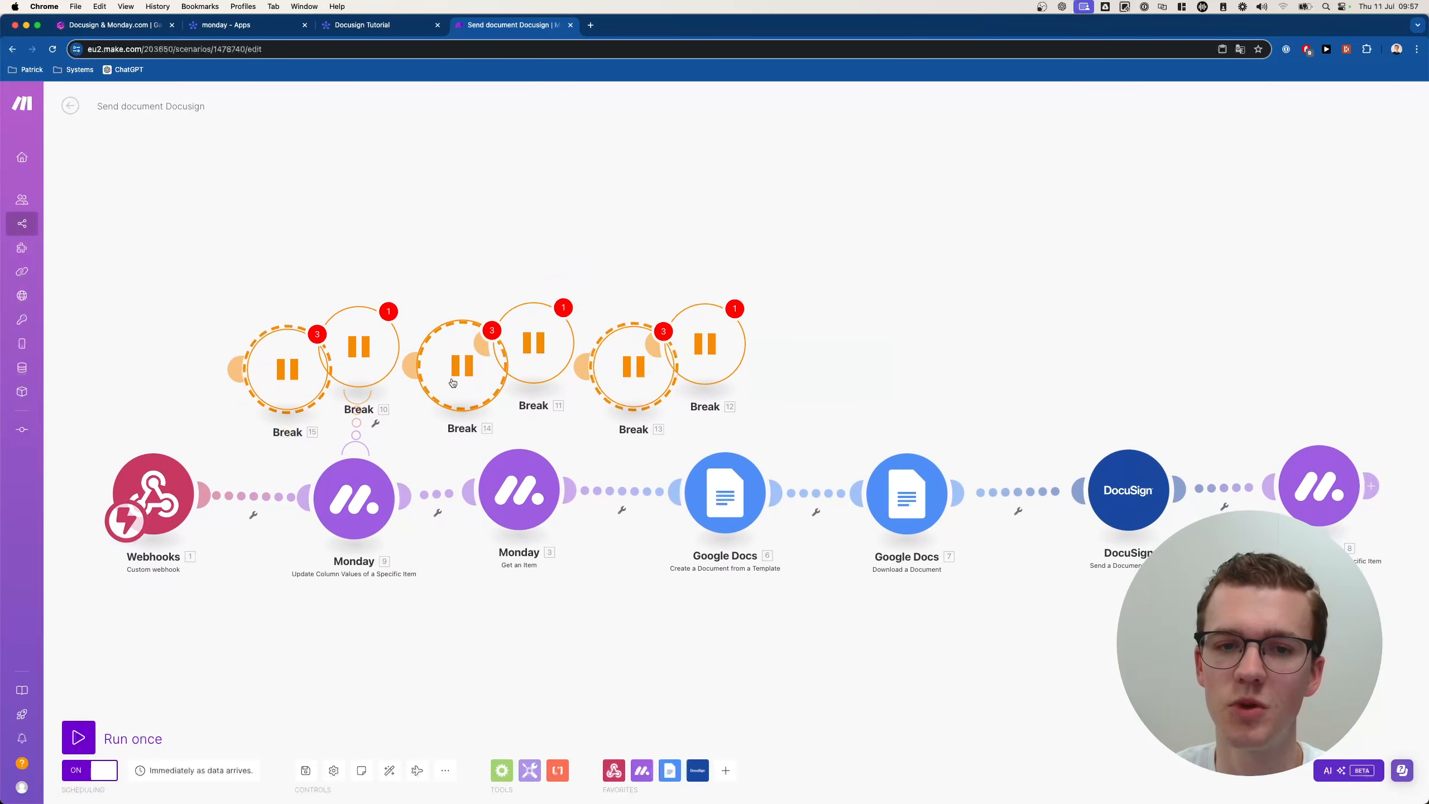
left_click_drag(450, 383, 1079, 346)
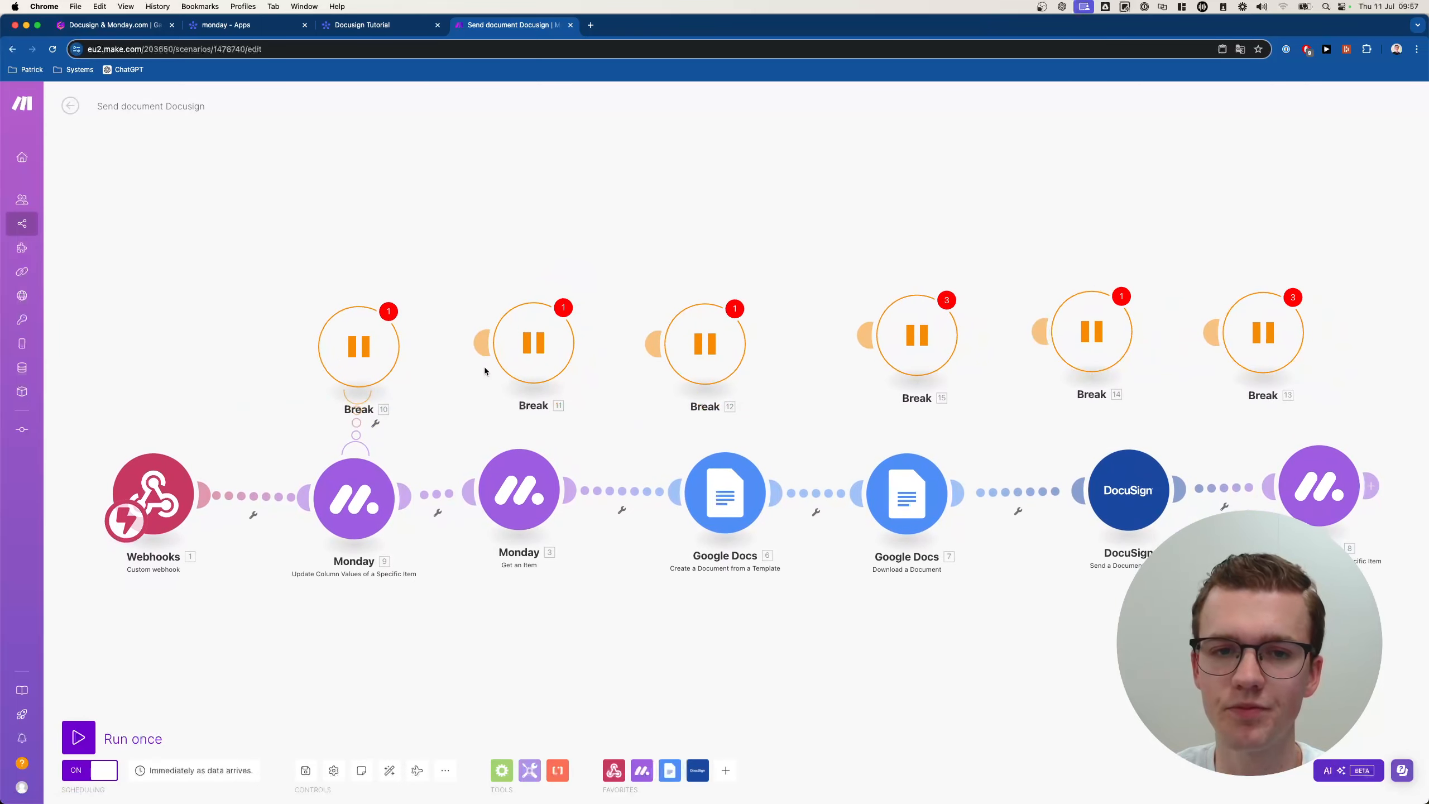
Attach Breaks to Get an Item, Google Docs, Download a Document, DocuSign and the last Monday module.
left_click_drag(483, 343, 539, 420)
left_click_drag(654, 343, 737, 414)
left_click_drag(867, 335, 907, 484)
left_click_drag(1041, 332, 1128, 484)
left_click_drag(1212, 332, 1303, 483)
left_click_drag(1378, 286, 729, 354)
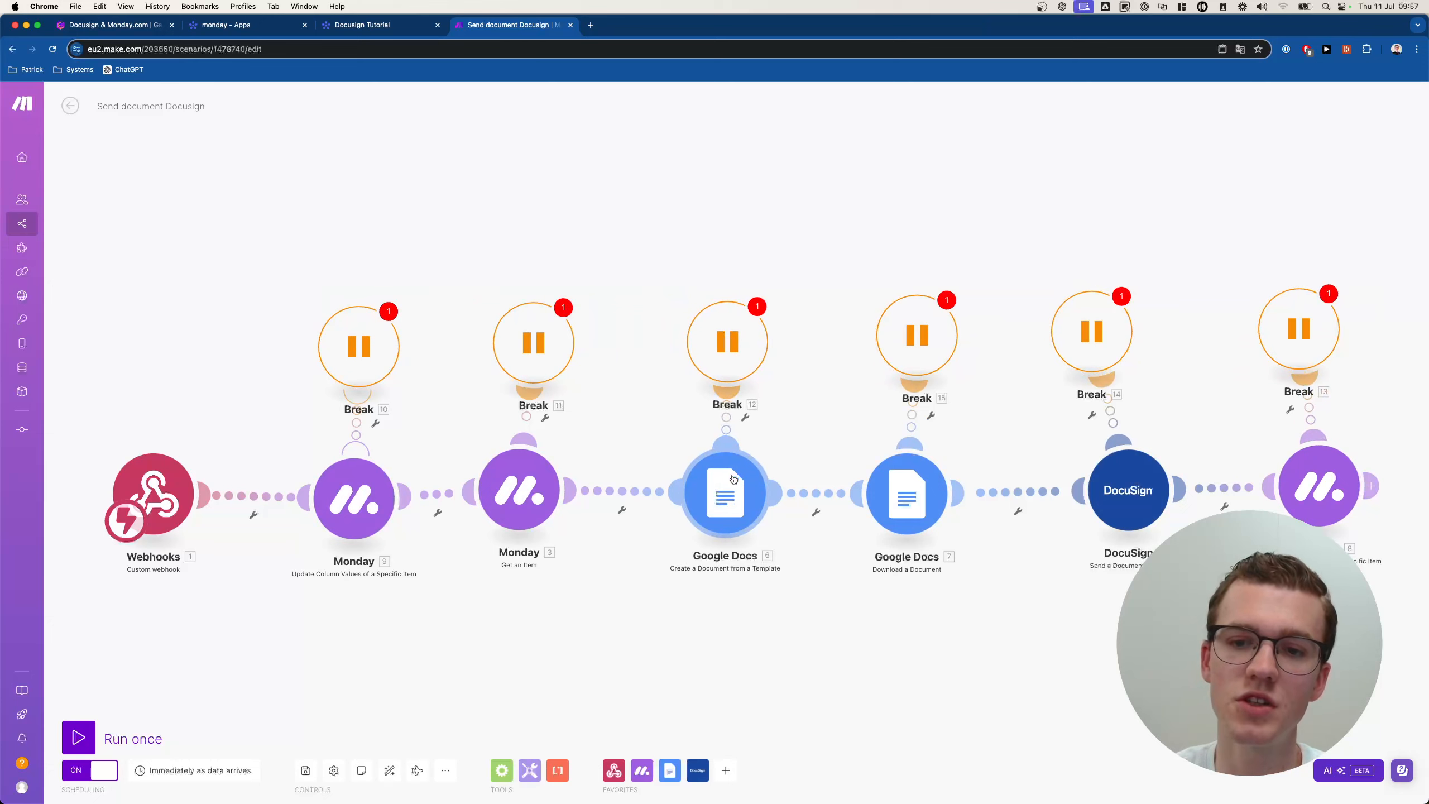
left_click_drag(916, 336, 909, 341)
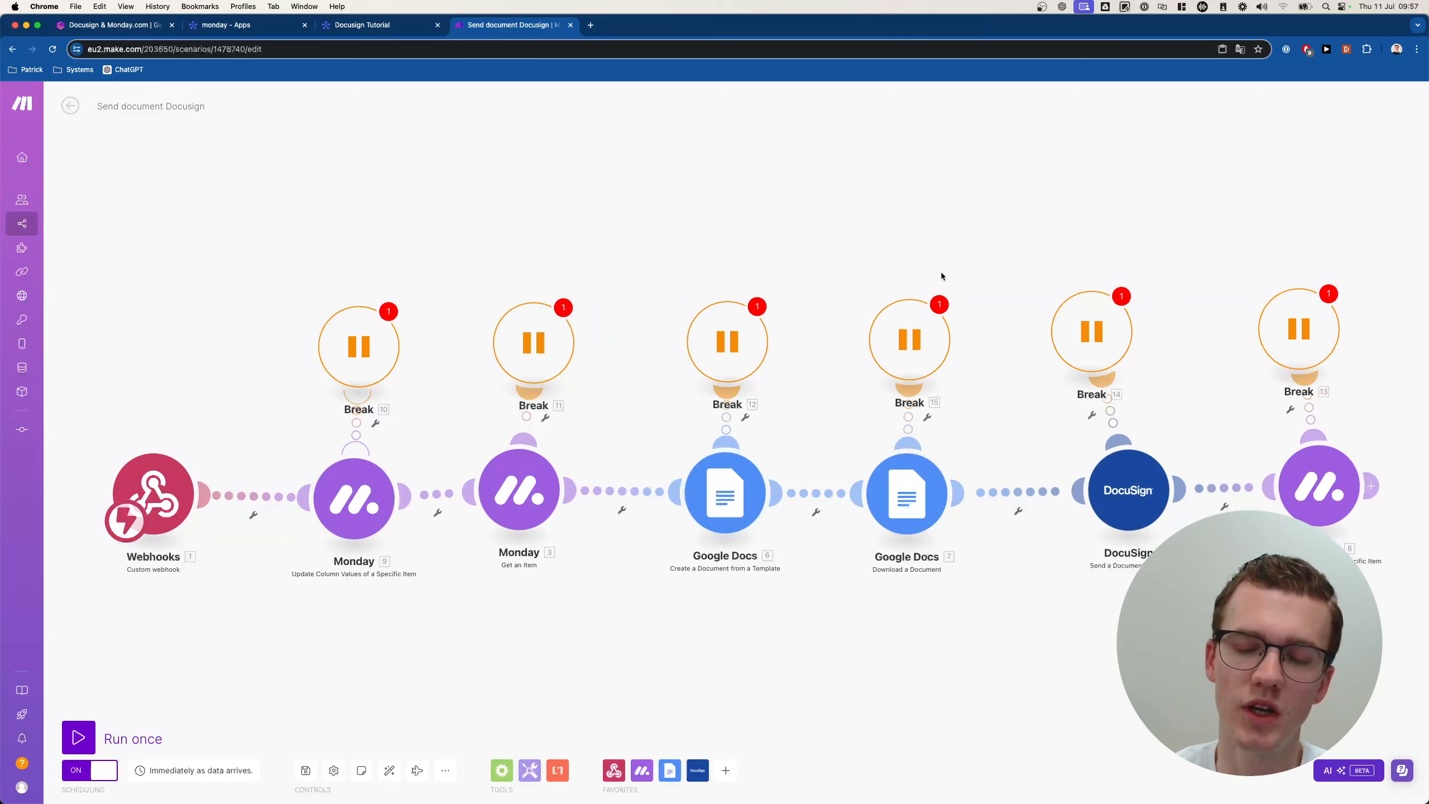
left_click_drag(942, 277, 920, 276)
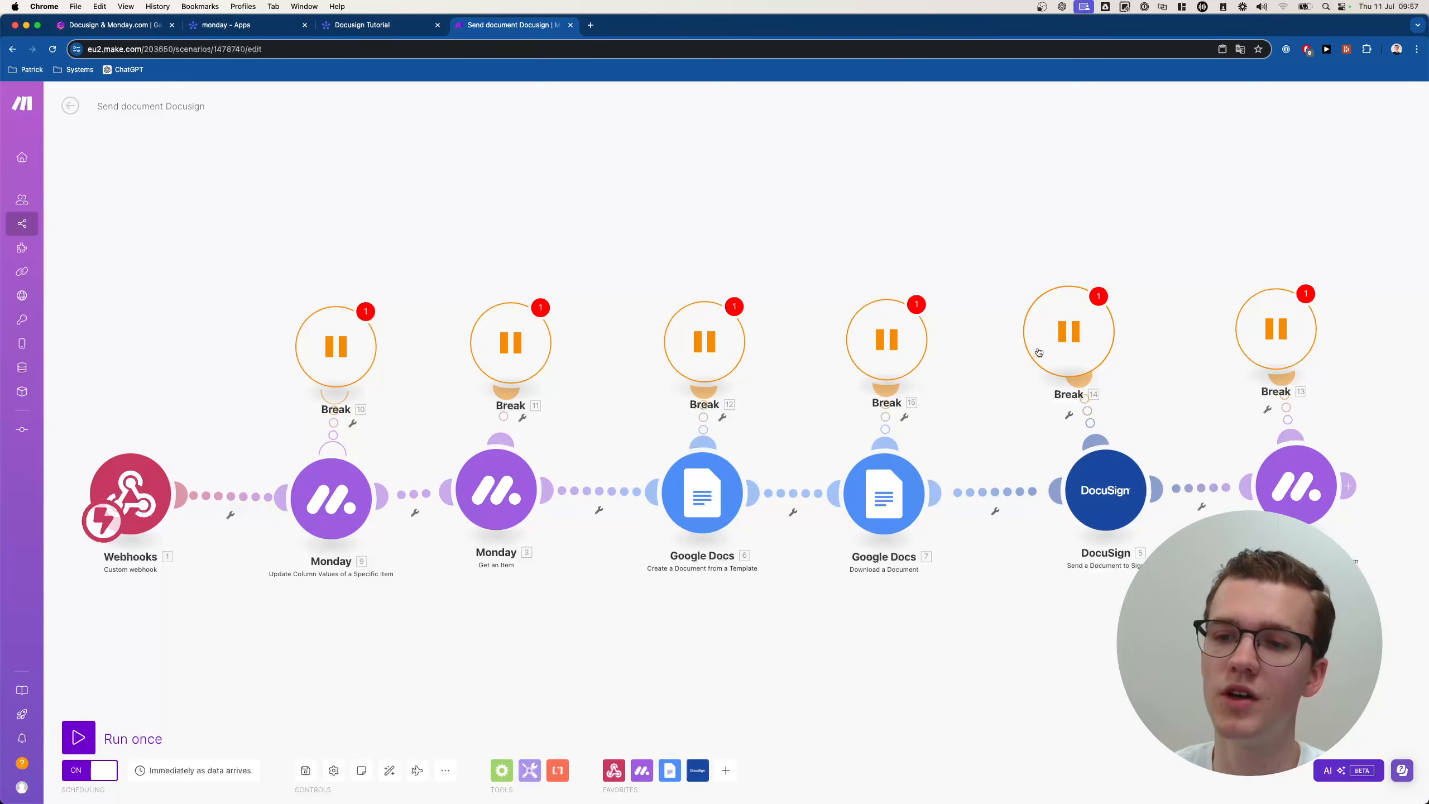
left_click_drag(1084, 345, 1126, 346)
left_click_drag(1236, 331, 1301, 324)
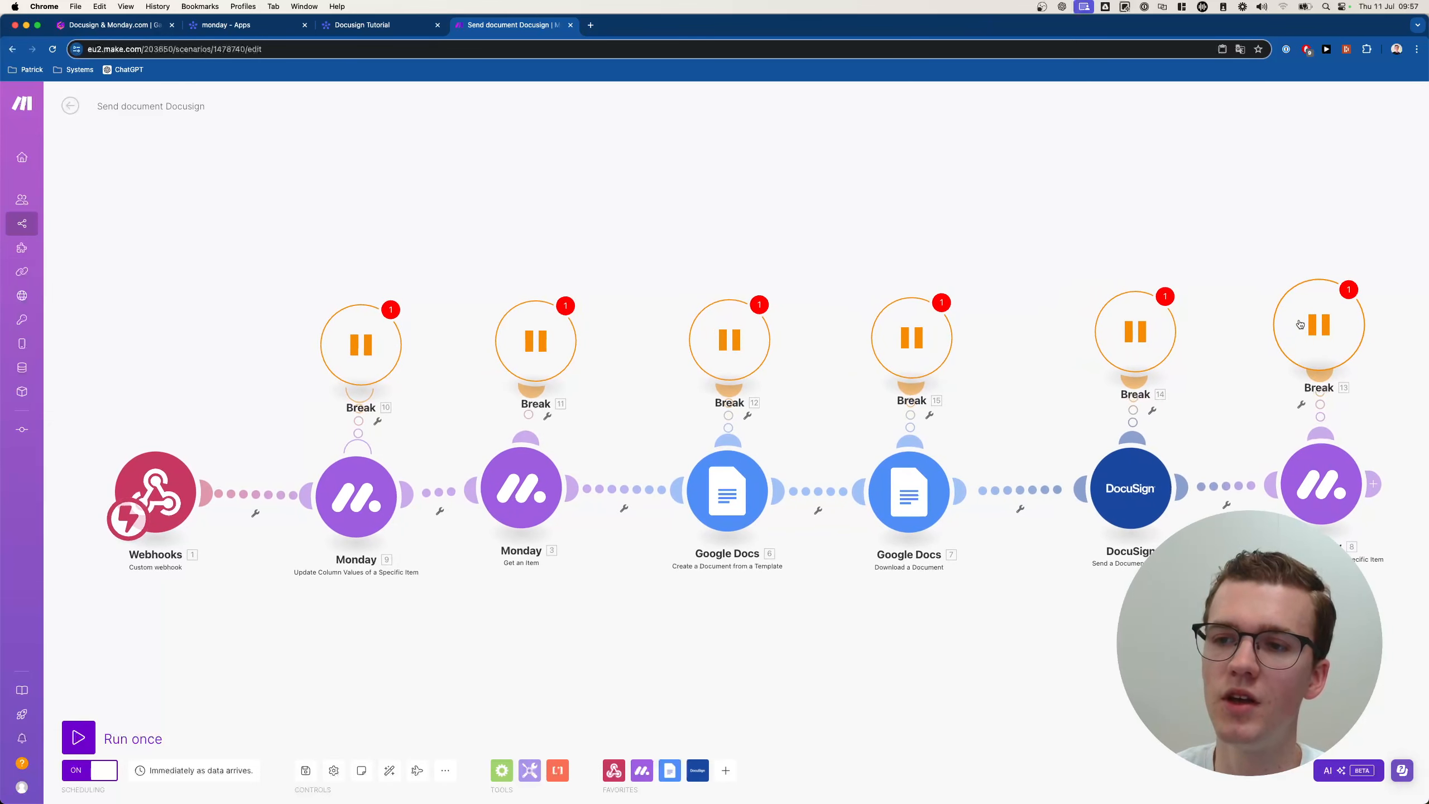
Save anyway, enable Allow storing of Incomplete Executions in Scenario settings, and save again.
left_click(305, 769)
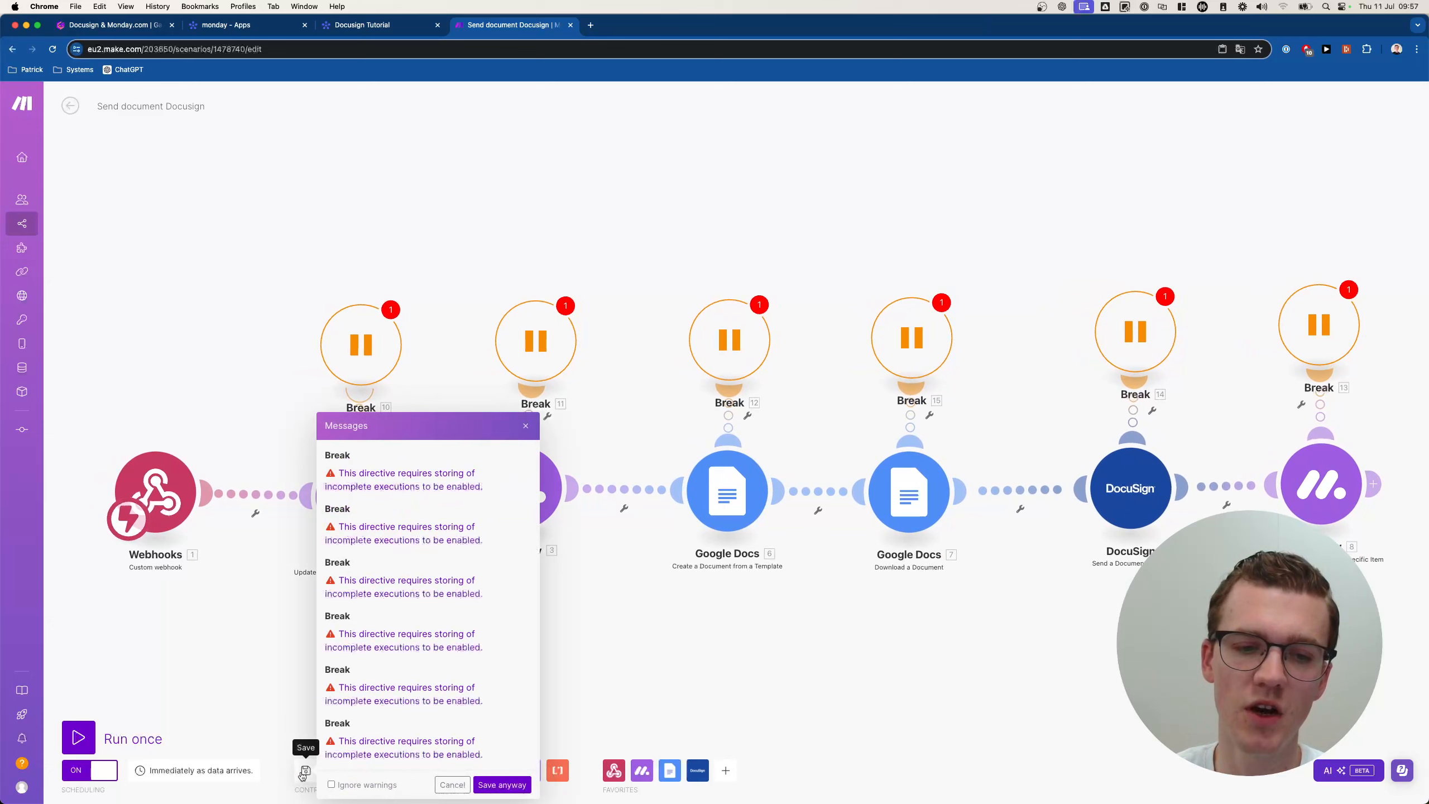
left_click(498, 784)
left_click(335, 772)
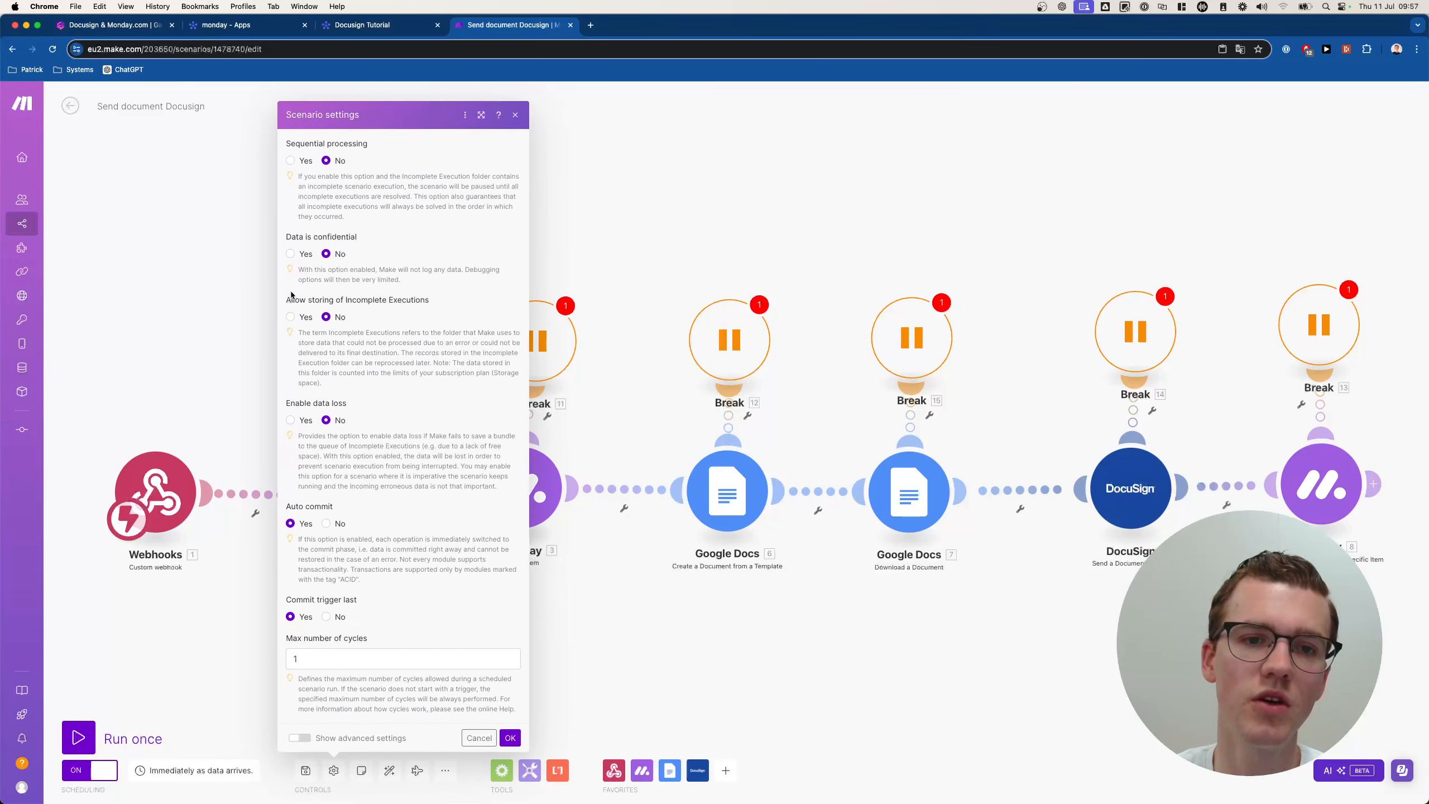
left_click(291, 318)
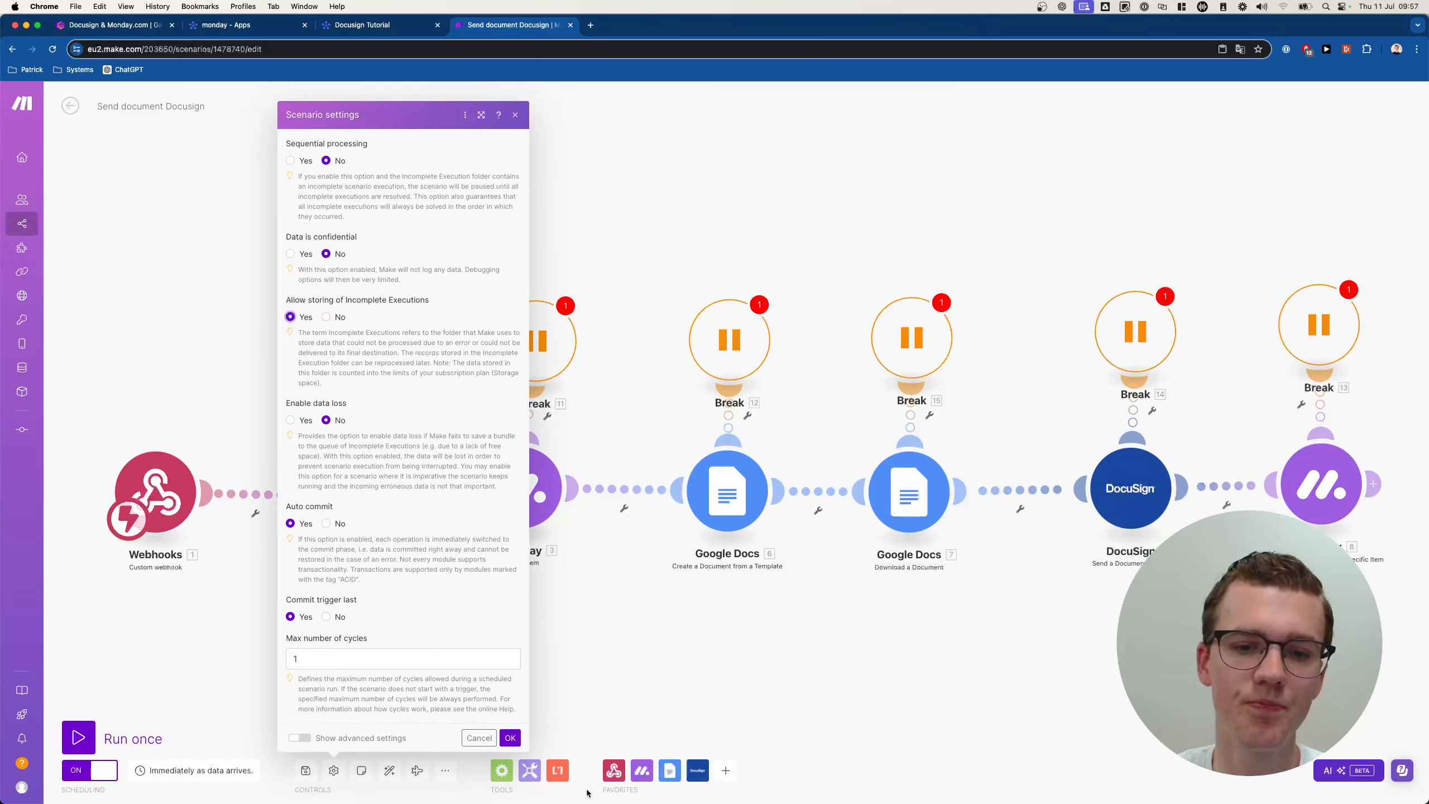
left_click(509, 739)
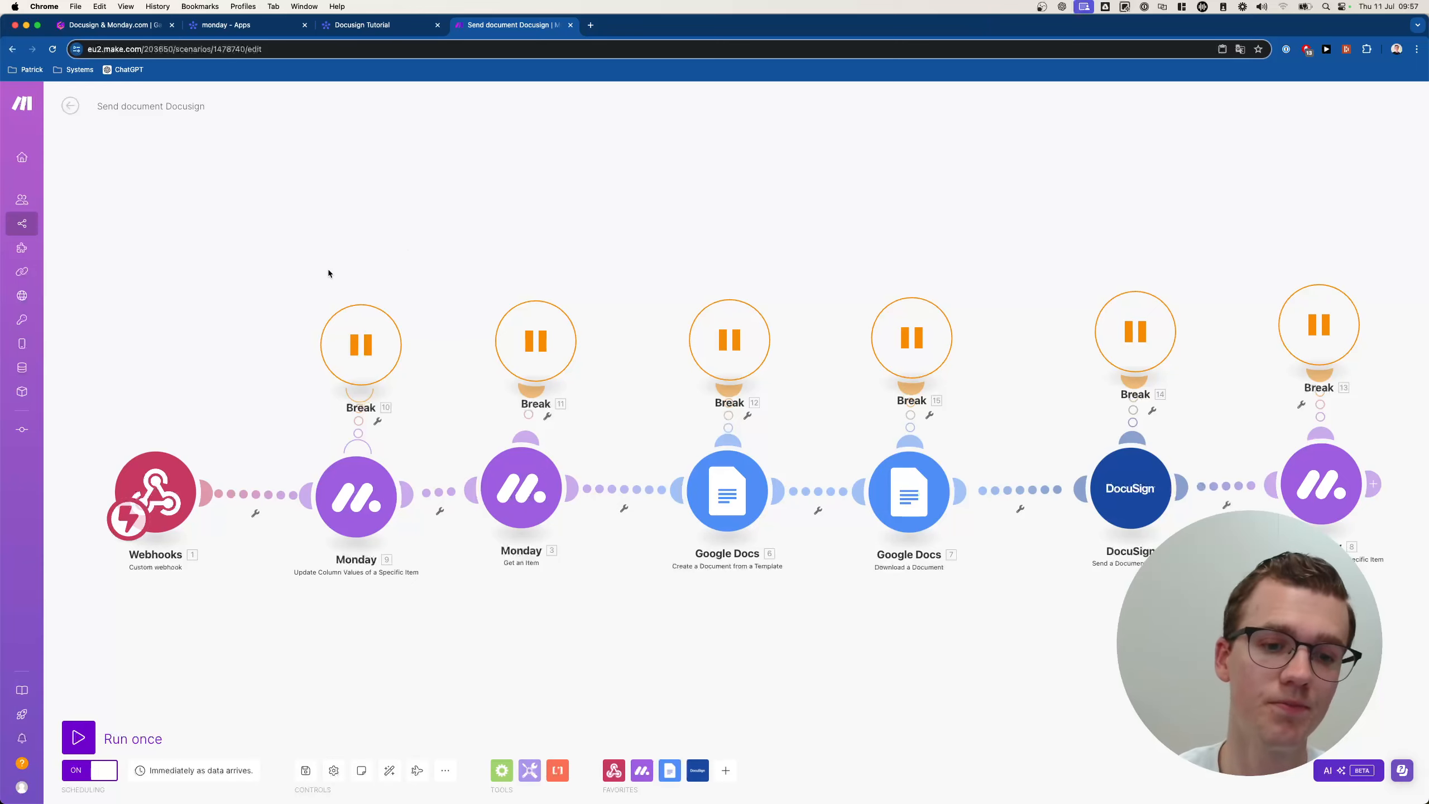
left_click(306, 769)
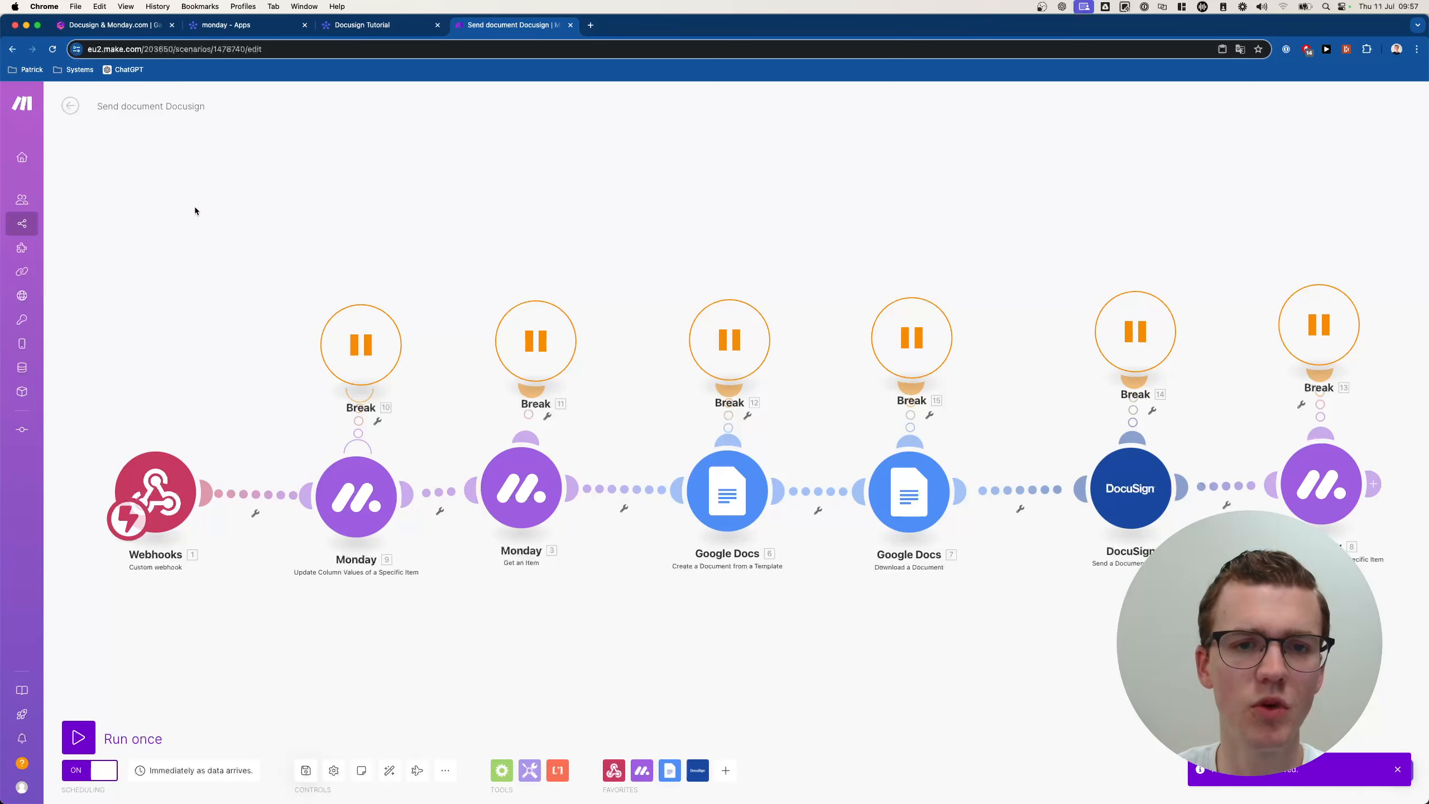
left_click_drag(197, 213, 958, 391)
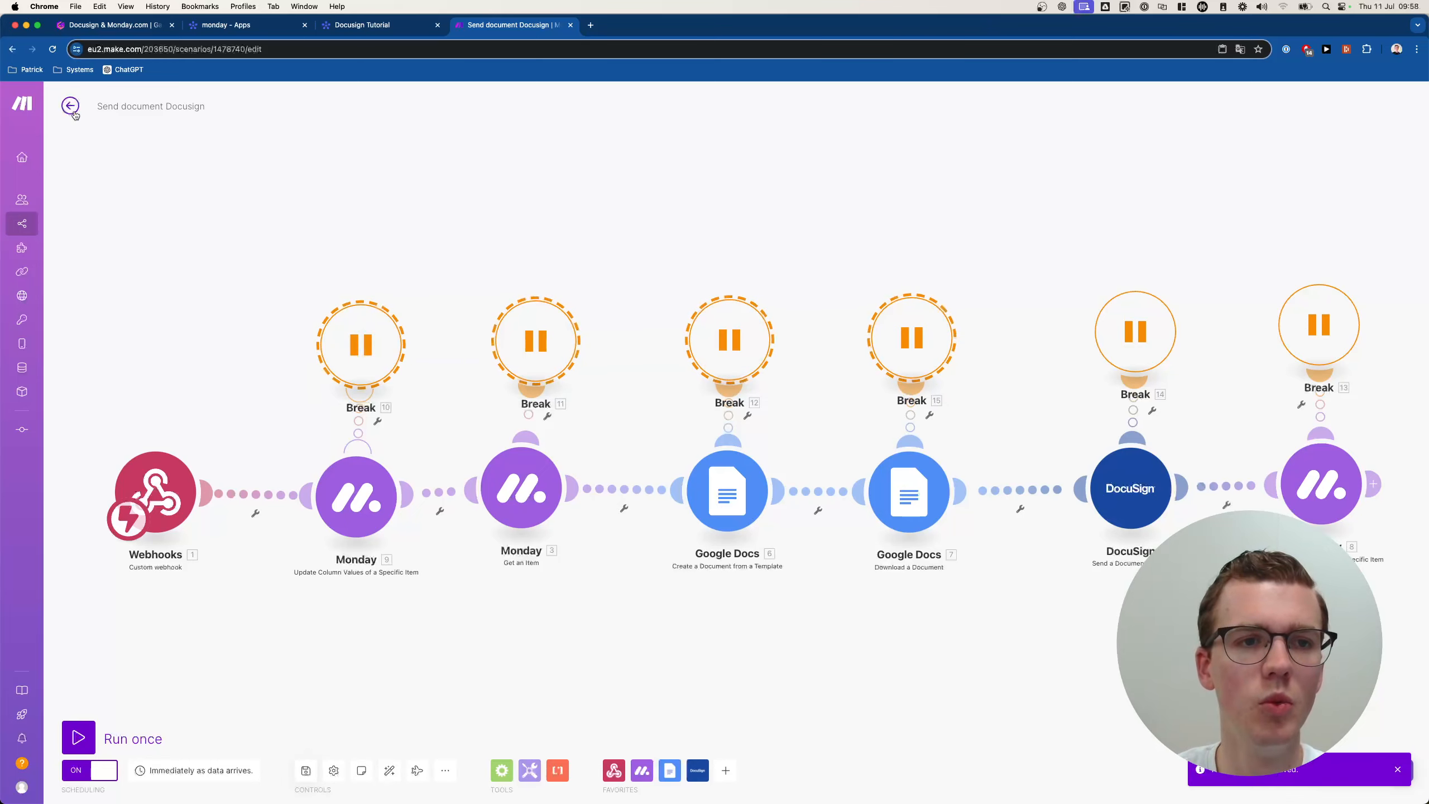
In Docusign updates to Monday.com, paste Break handlers and attach them to DocuSign 8, Monday 7 and DocuSign 4.
left_click(70, 107)
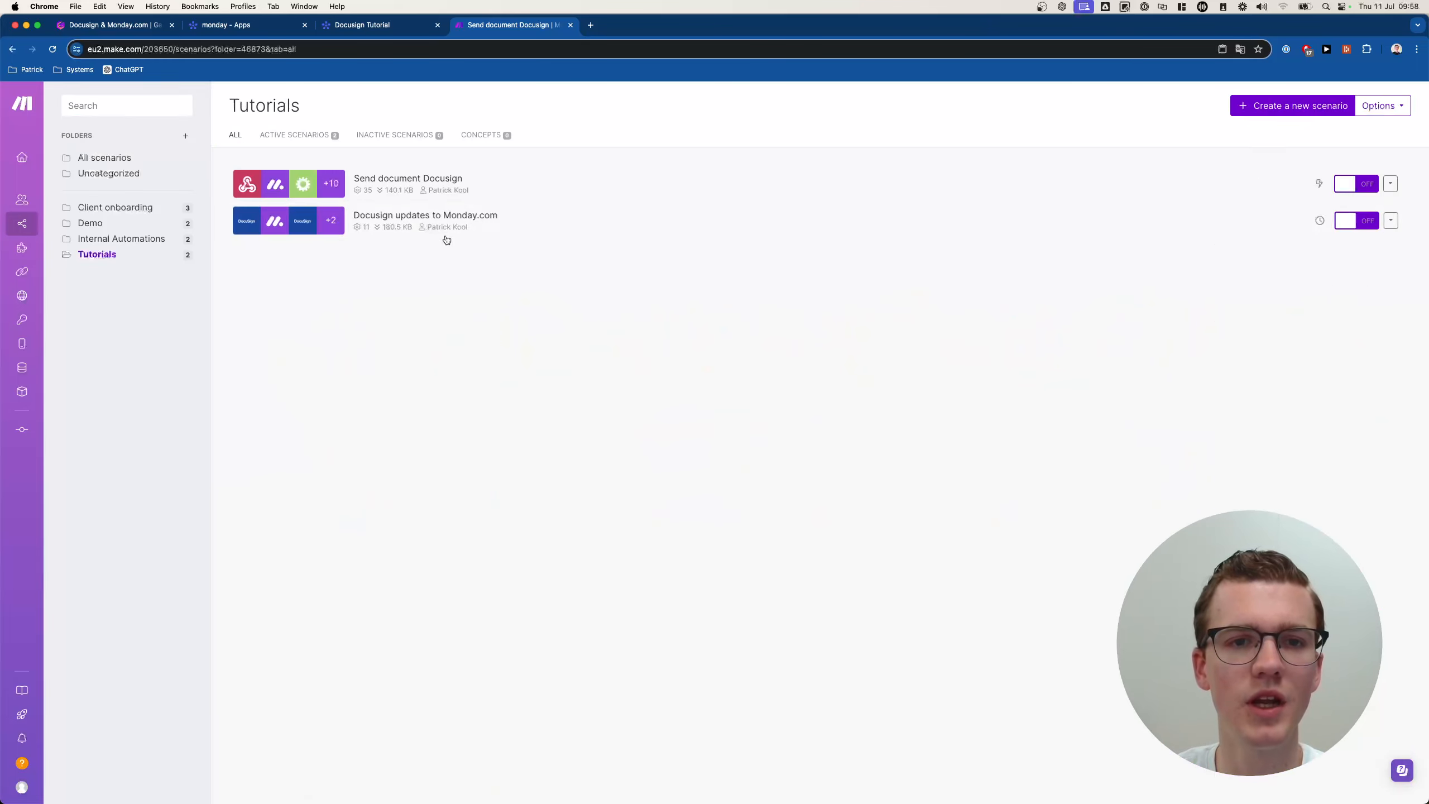
left_click(444, 191)
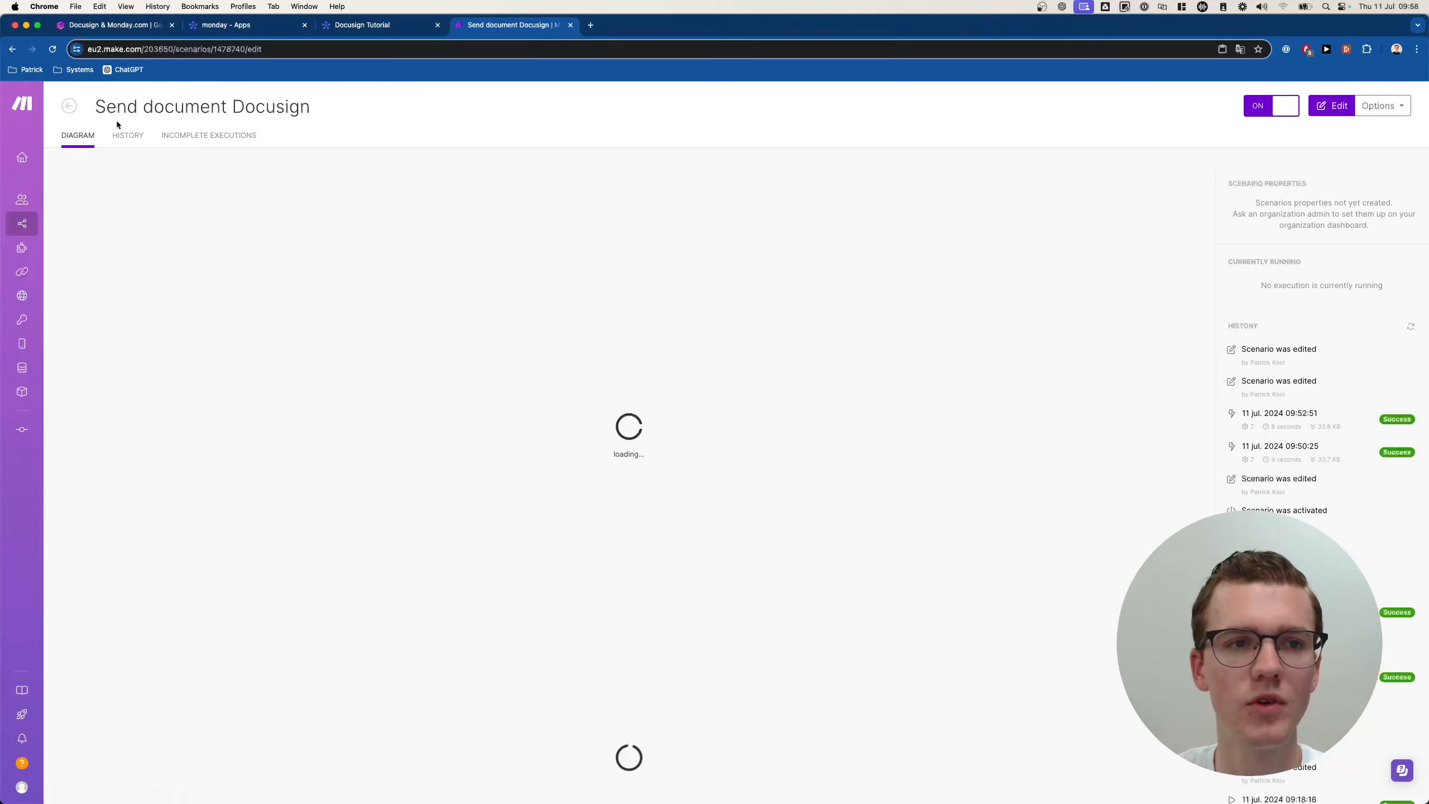
left_click(69, 107)
left_click(484, 222)
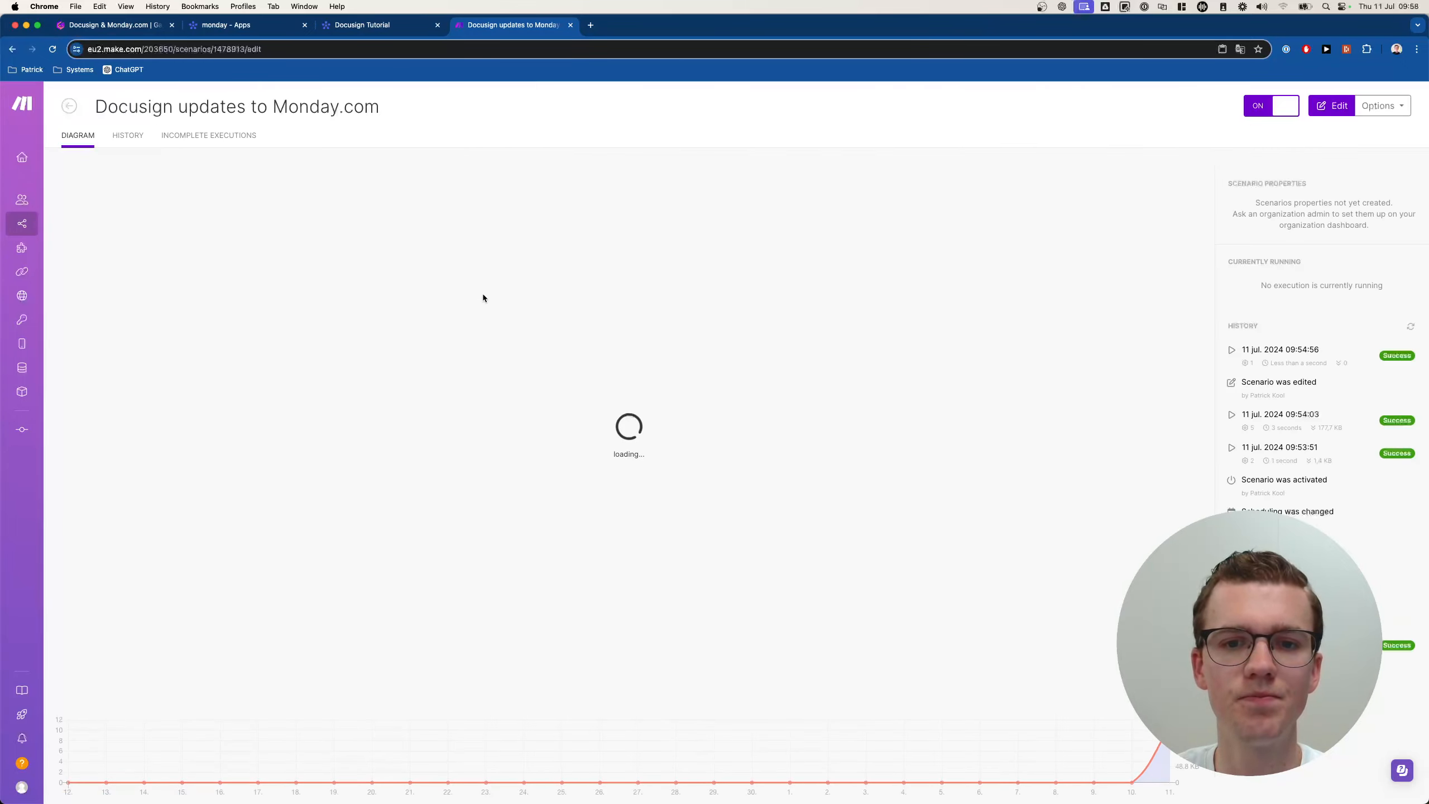
left_click(487, 301)
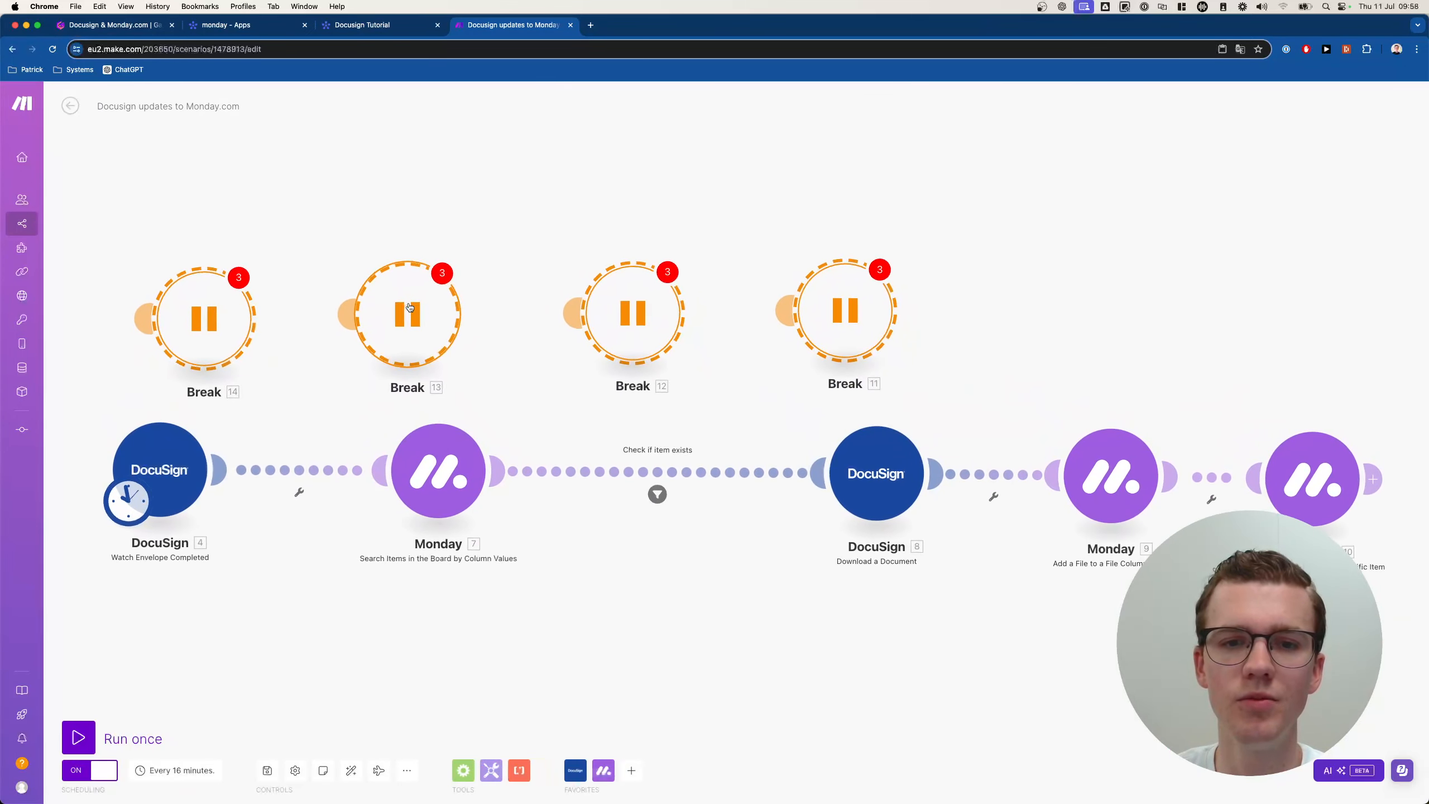
left_click(573, 211)
left_click_drag(573, 212, 1305, 324)
left_click(1072, 272)
key("super+v")
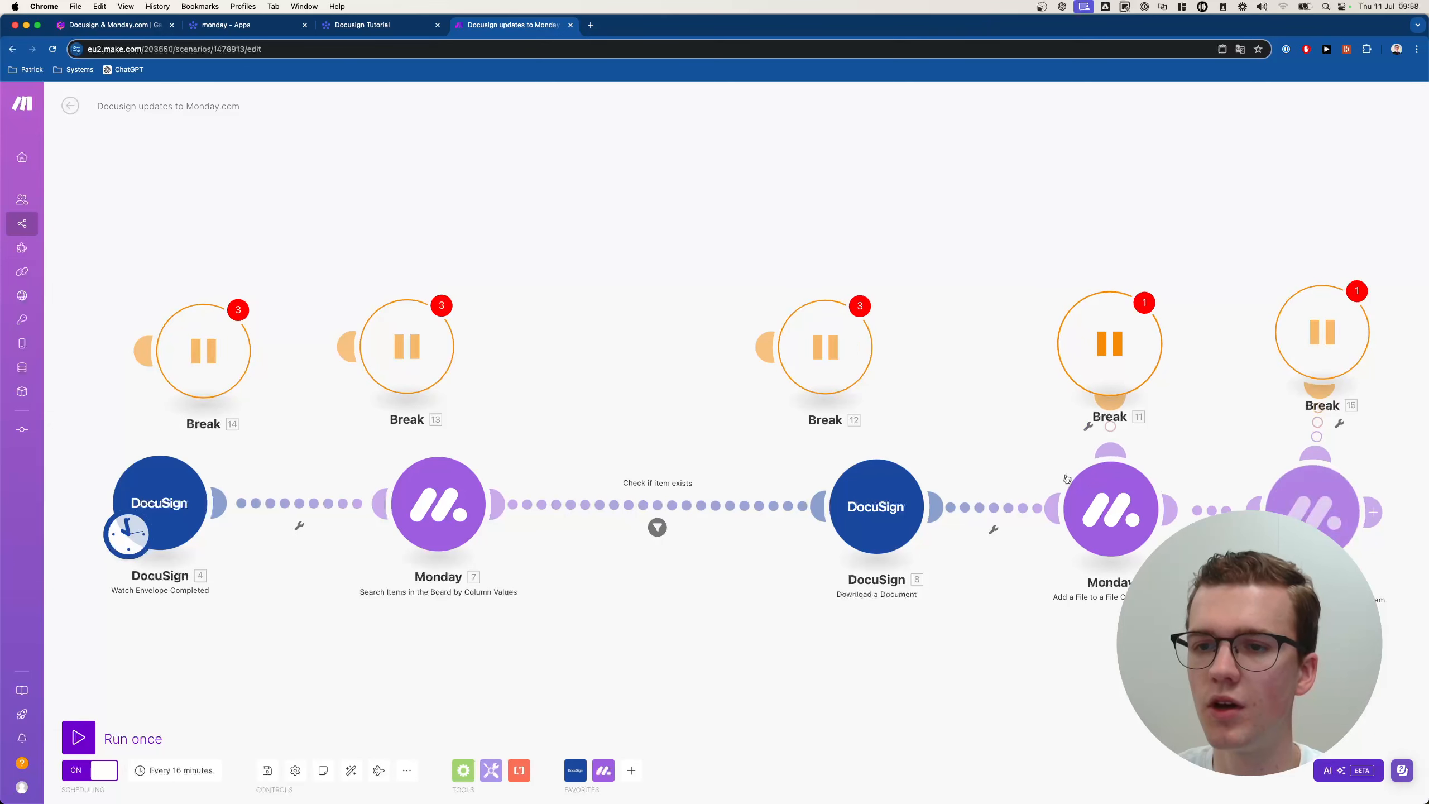
left_click_drag(825, 355, 888, 357)
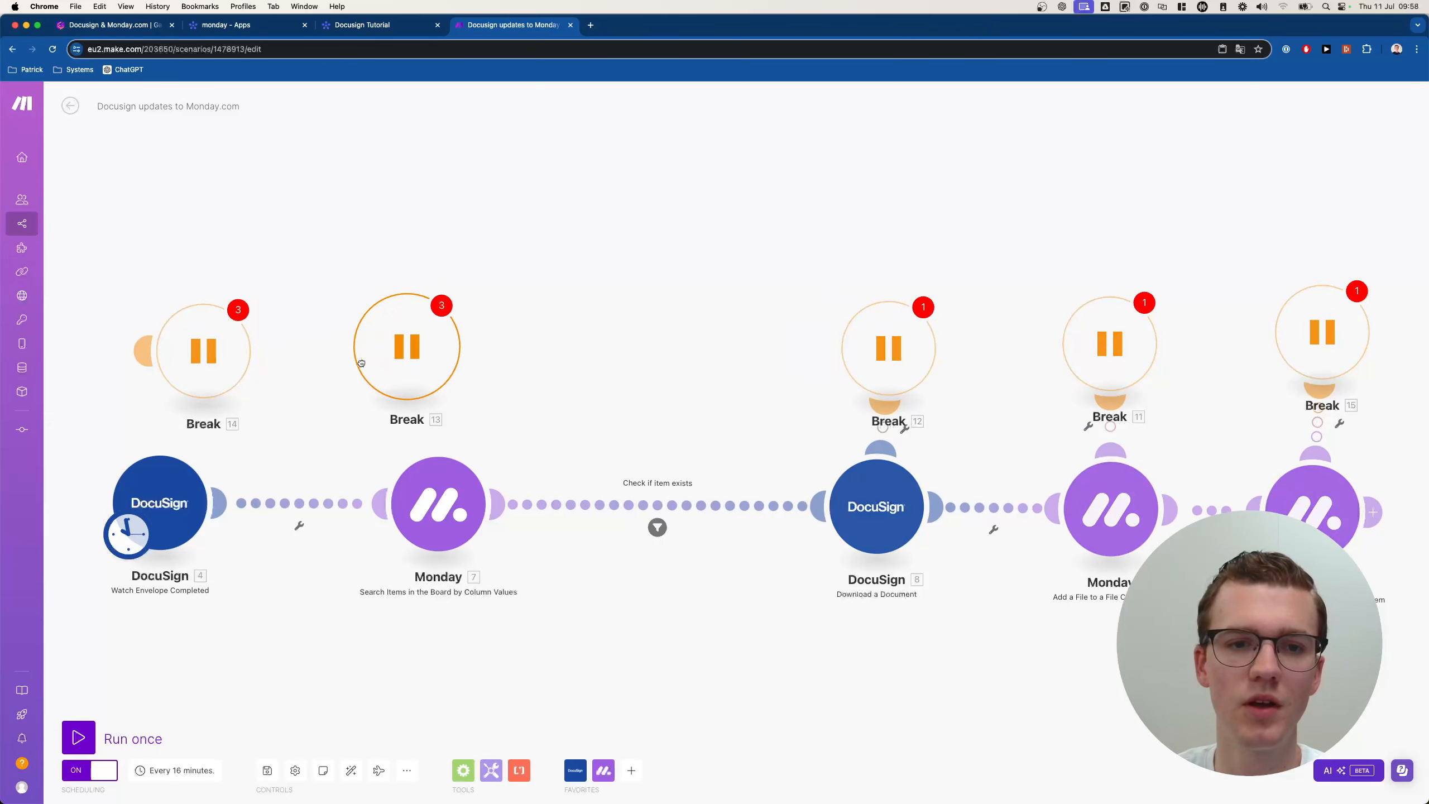
left_click_drag(361, 363, 422, 350)
left_click_drag(214, 366, 173, 345)
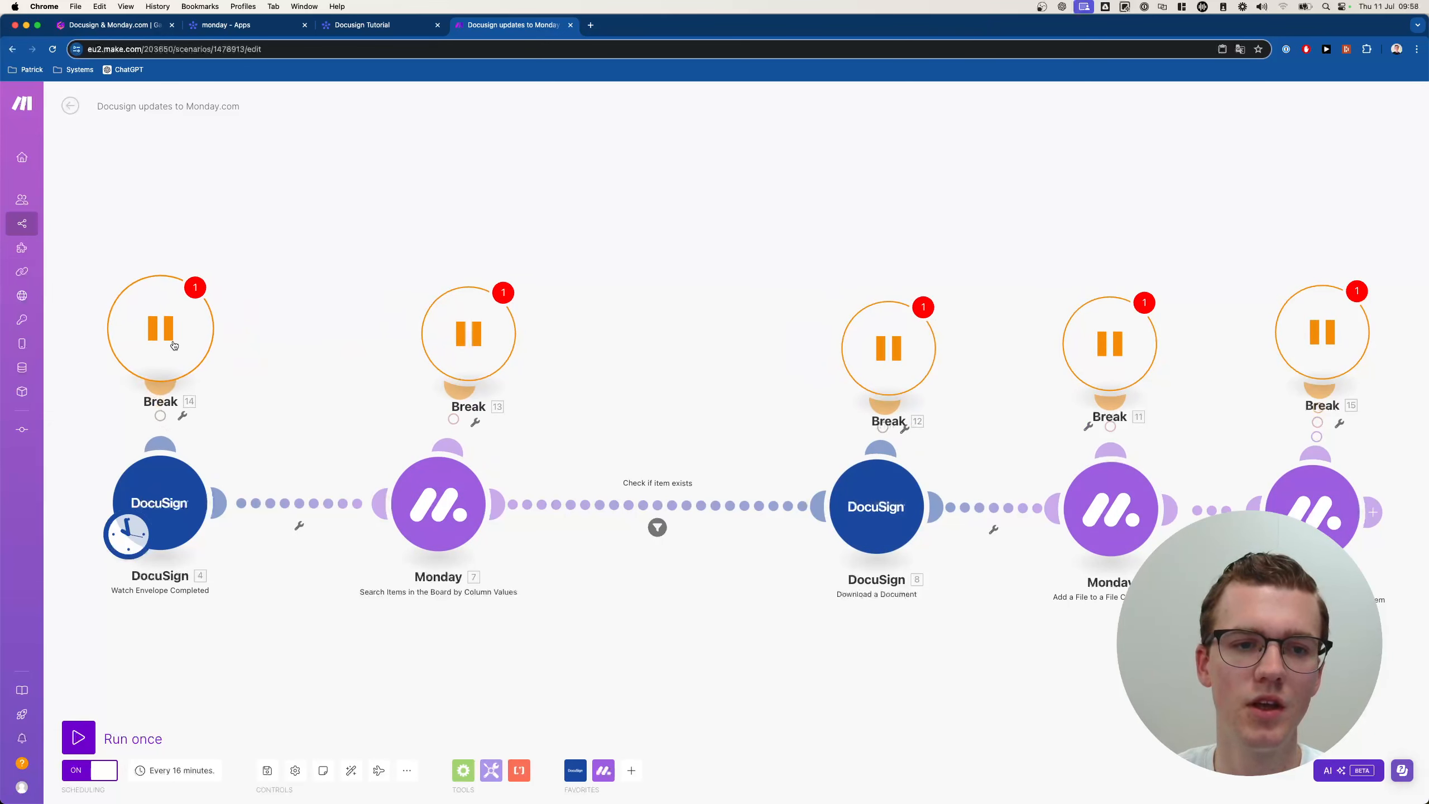
Enable Allow storing of Incomplete Executions in Scenario settings and save the scenario.
left_click(294, 770)
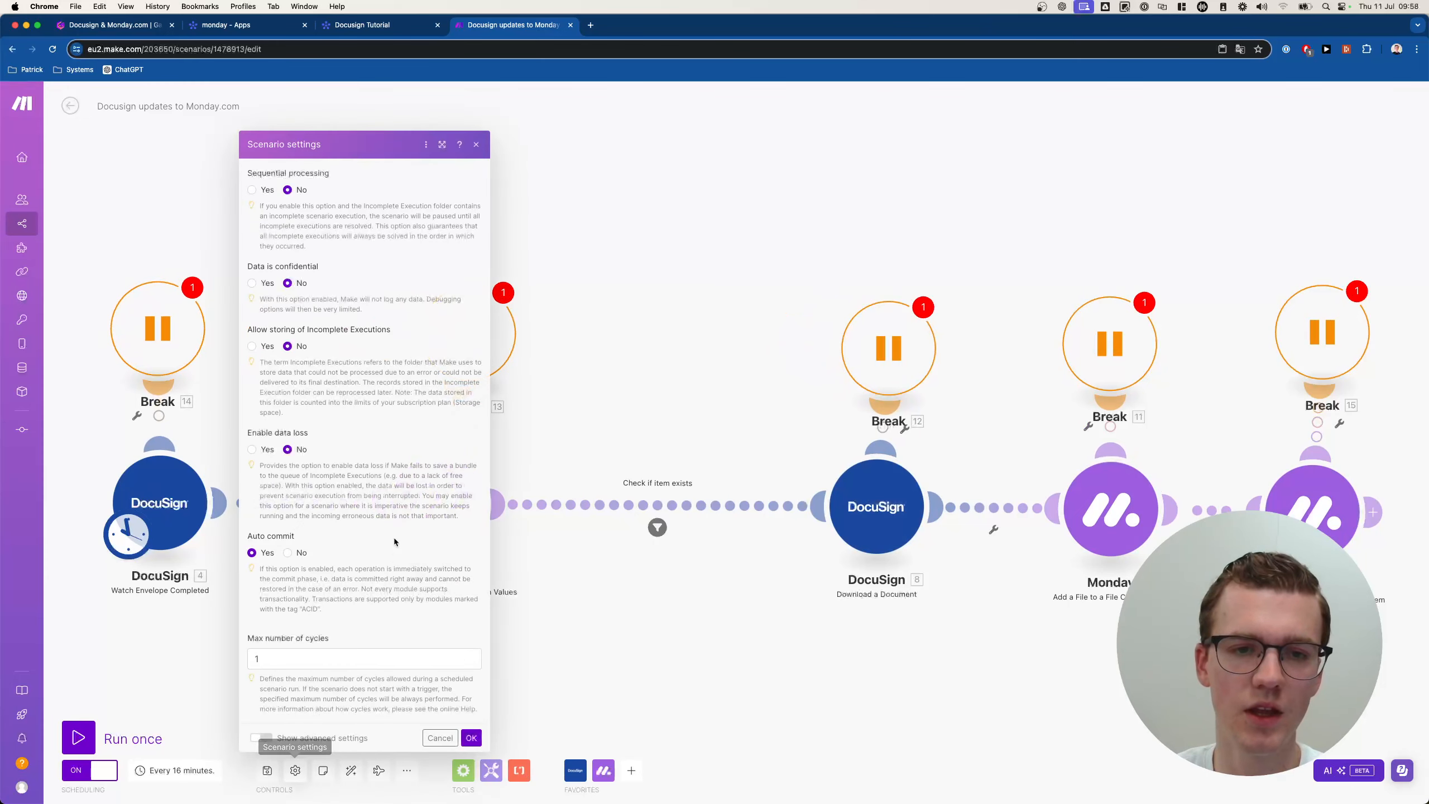
left_click(251, 317)
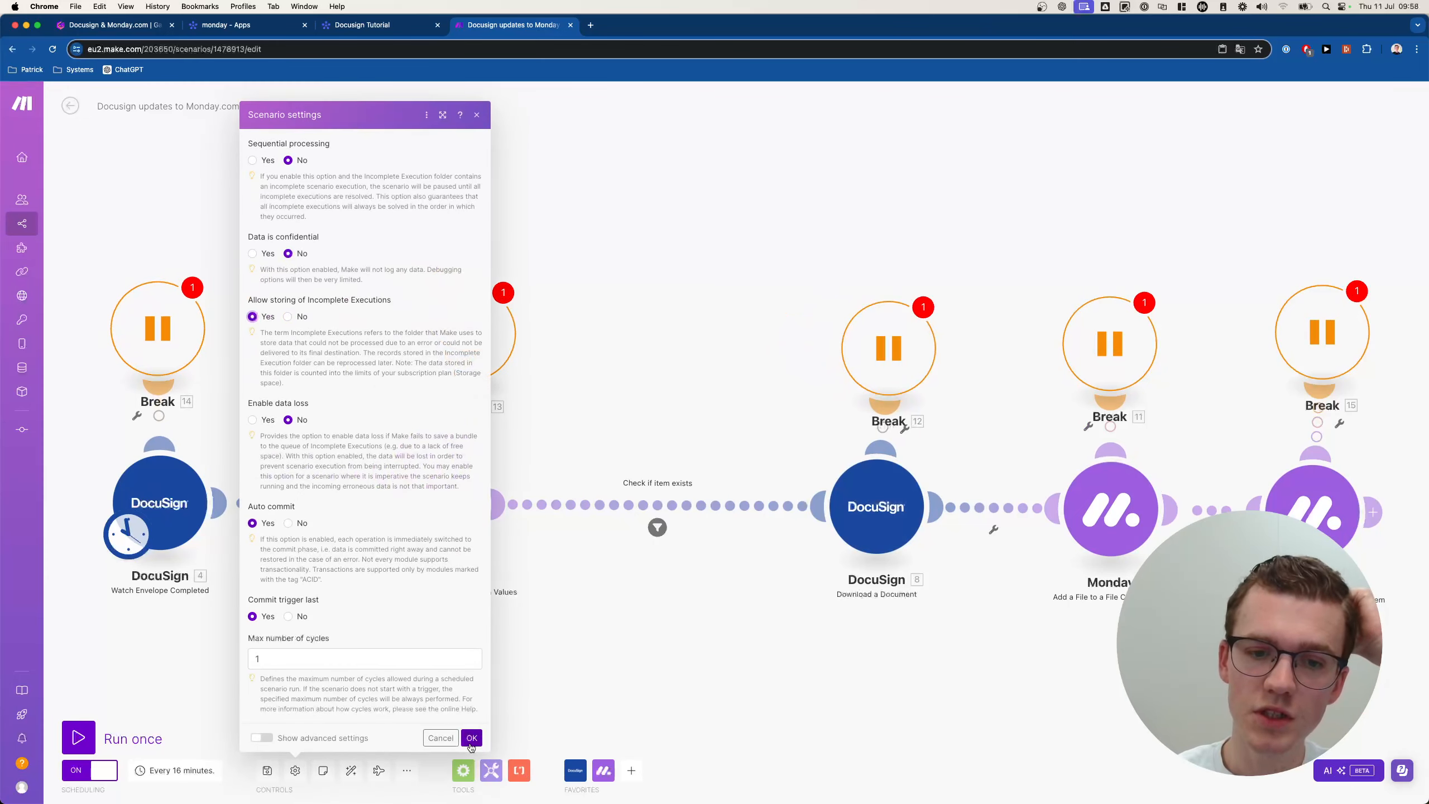
left_click(472, 737)
left_click(267, 772)
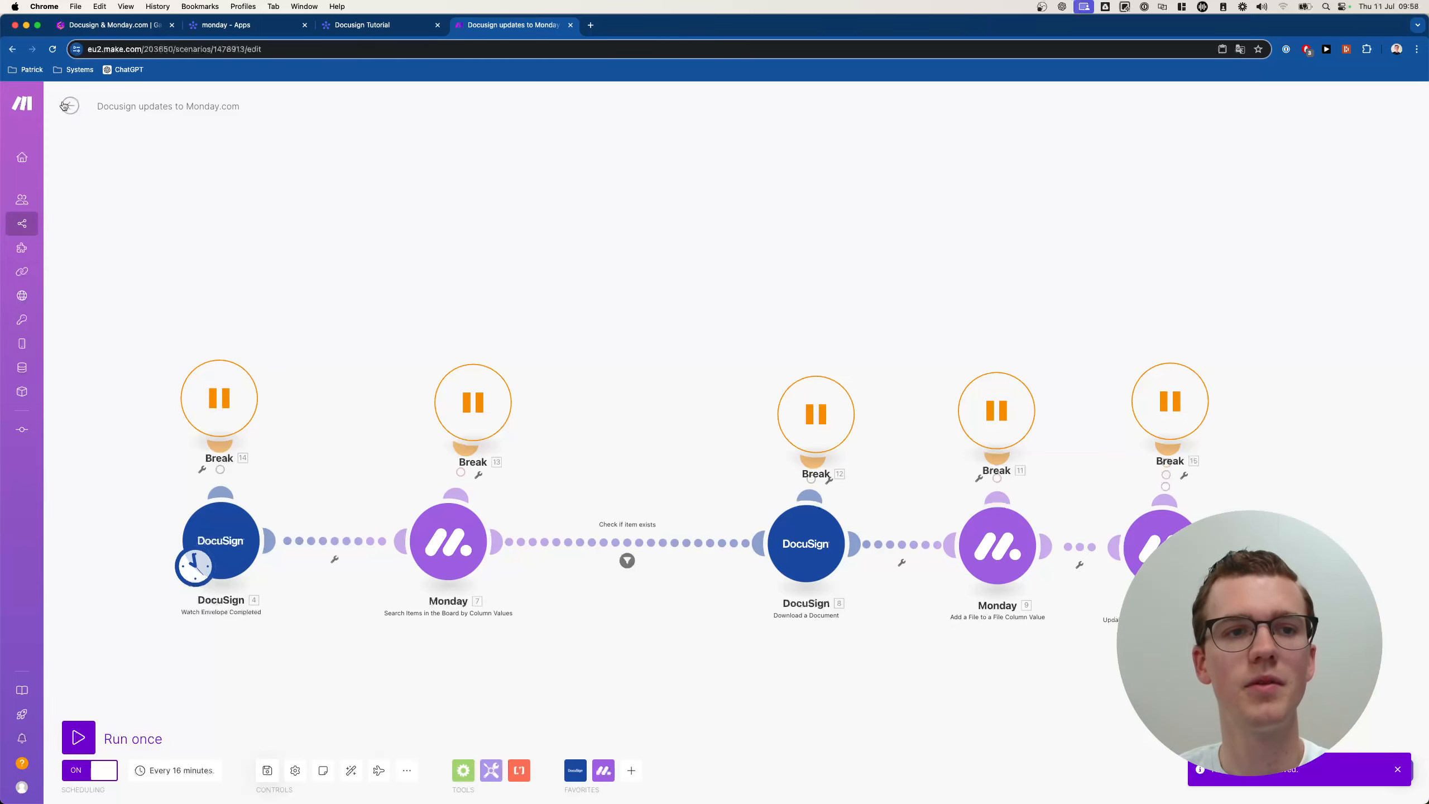
left_click(69, 106)
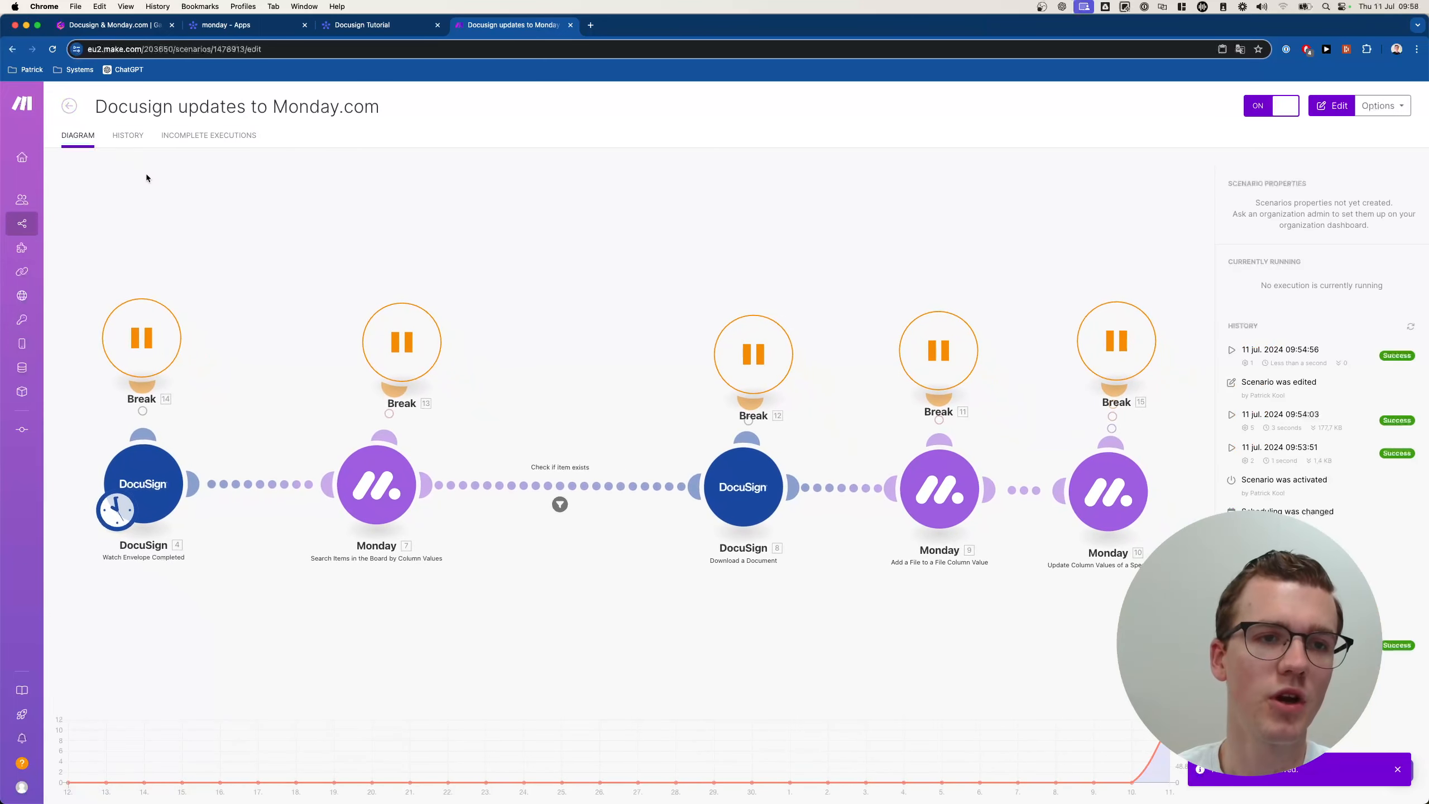
Reopen Send document Docusign to check its Break handlers, then switch to the monday Docusign Tutorial board.
left_click(69, 107)
left_click(471, 180)
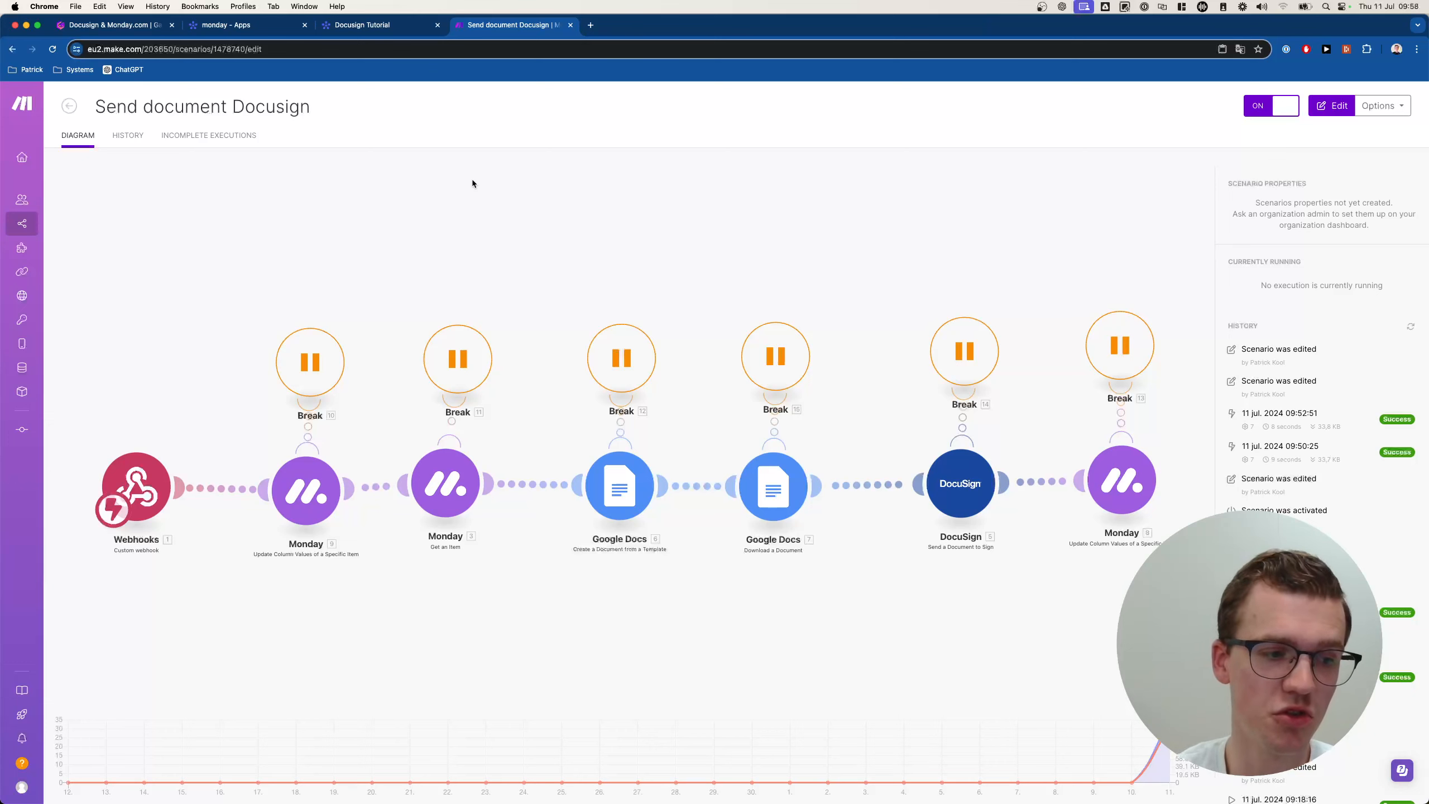
left_click(409, 28)
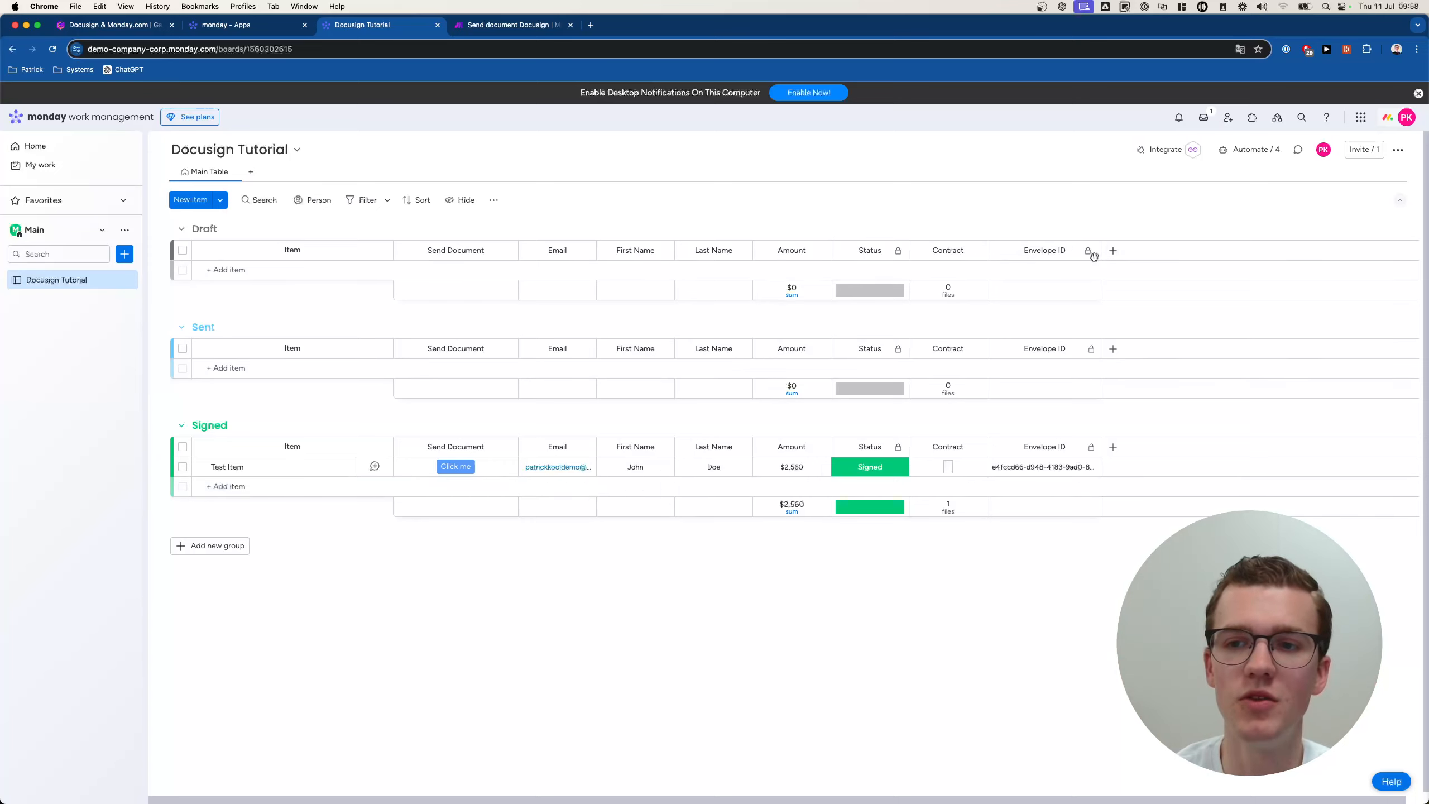
Hide the Envelope ID column and save the layout as a new view named Home.
left_click(460, 200)
scroll(531, 389, "down", 2)
left_click(526, 410)
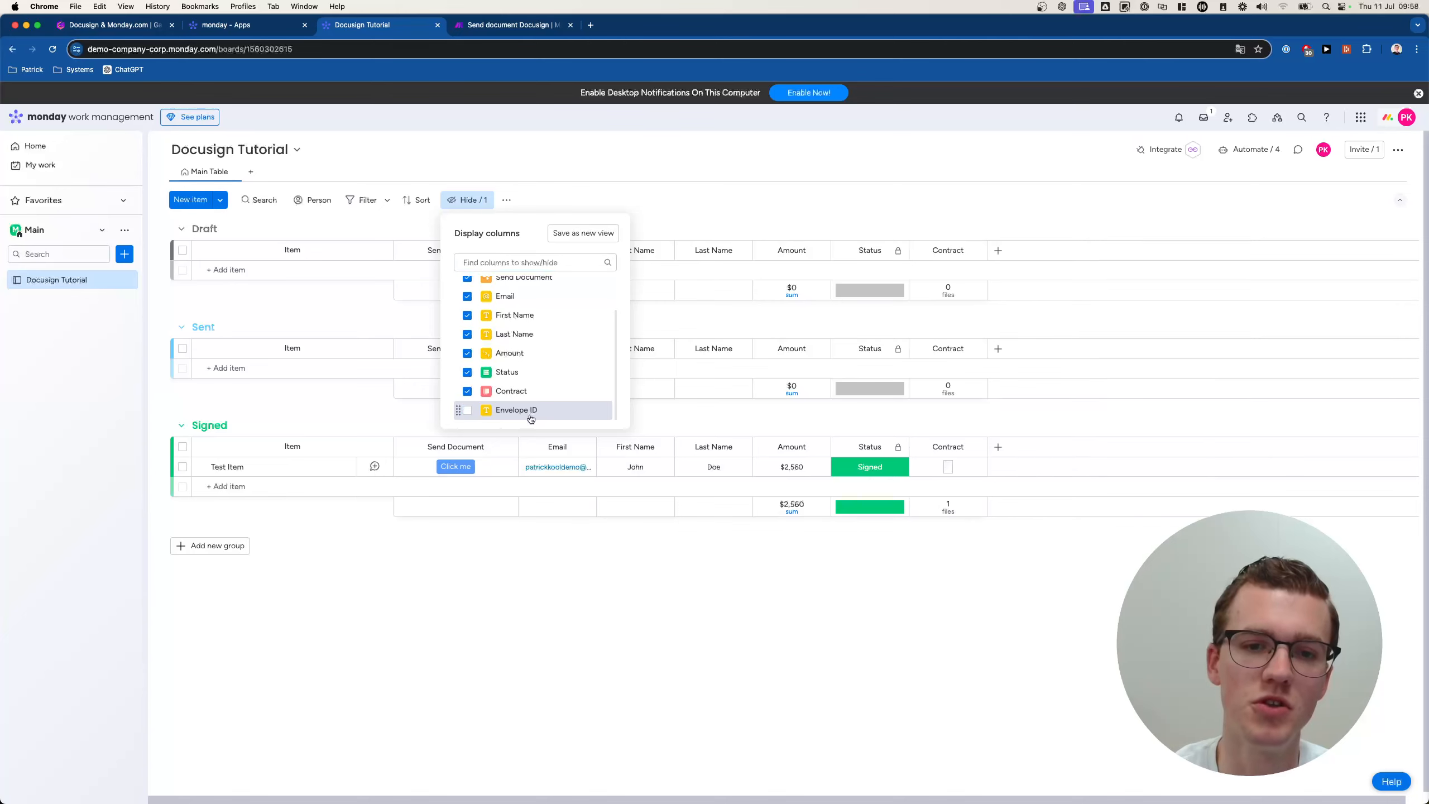
left_click(582, 226)
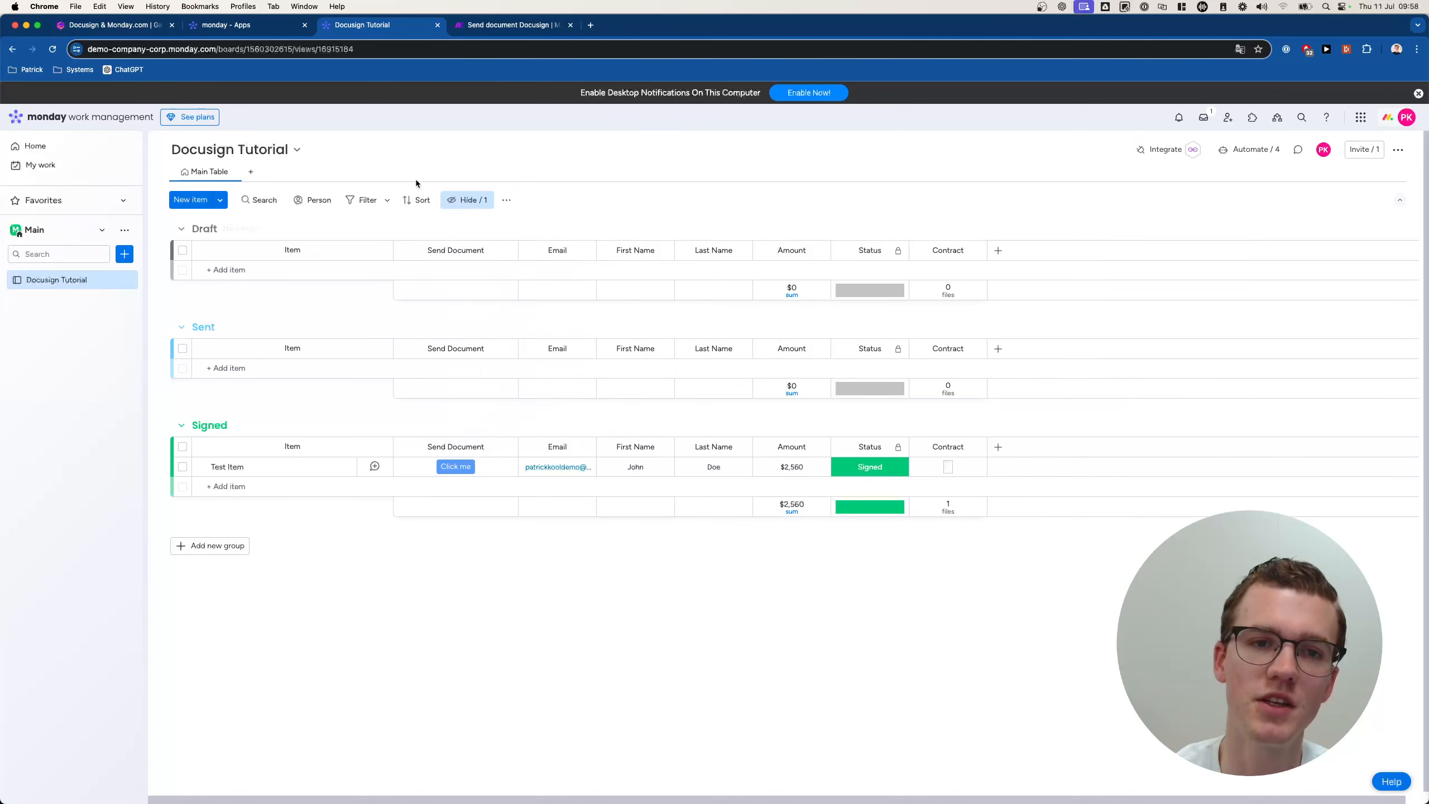
type("Home")
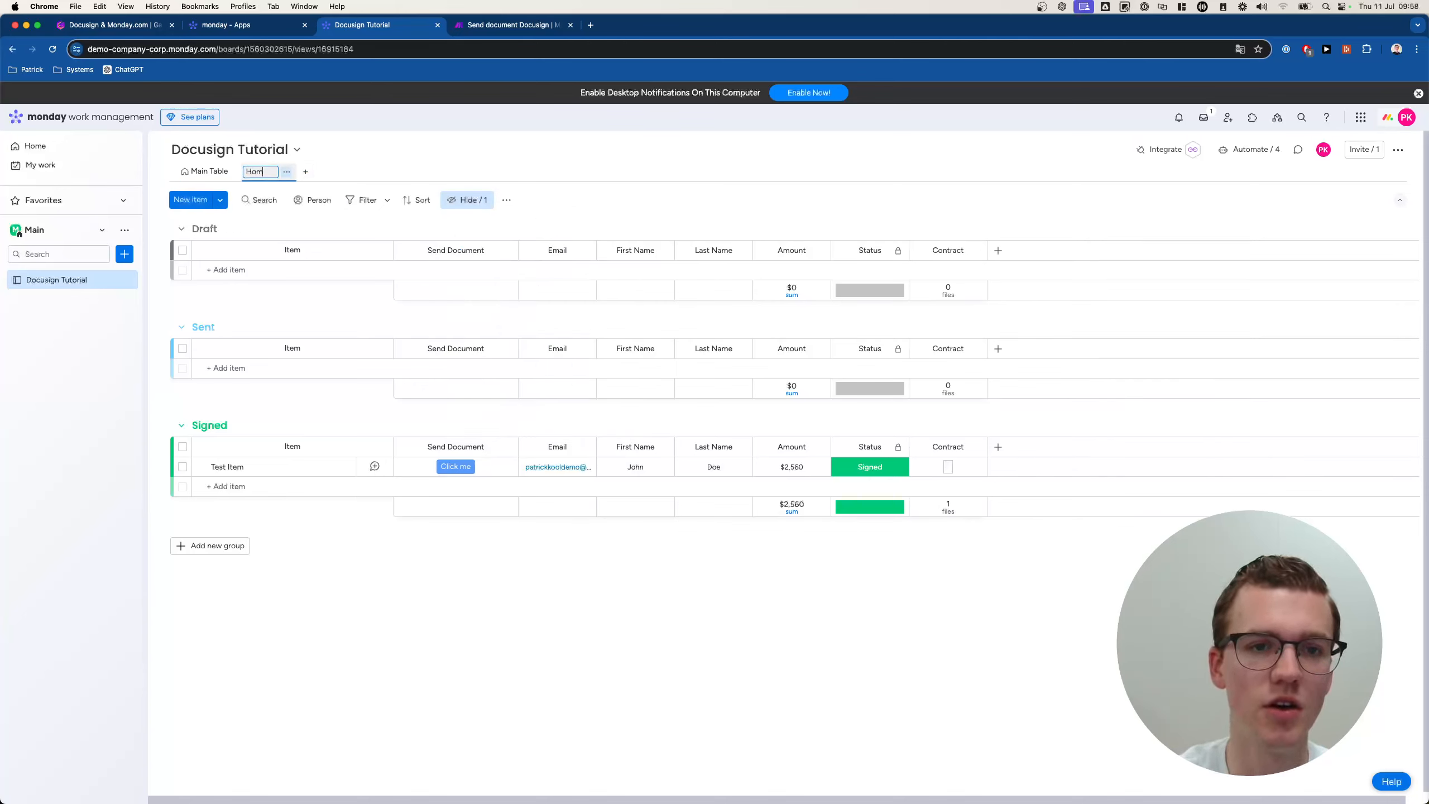
key("Return")
Set the Home view as the board default and compare it with Main Table.
left_click(278, 172)
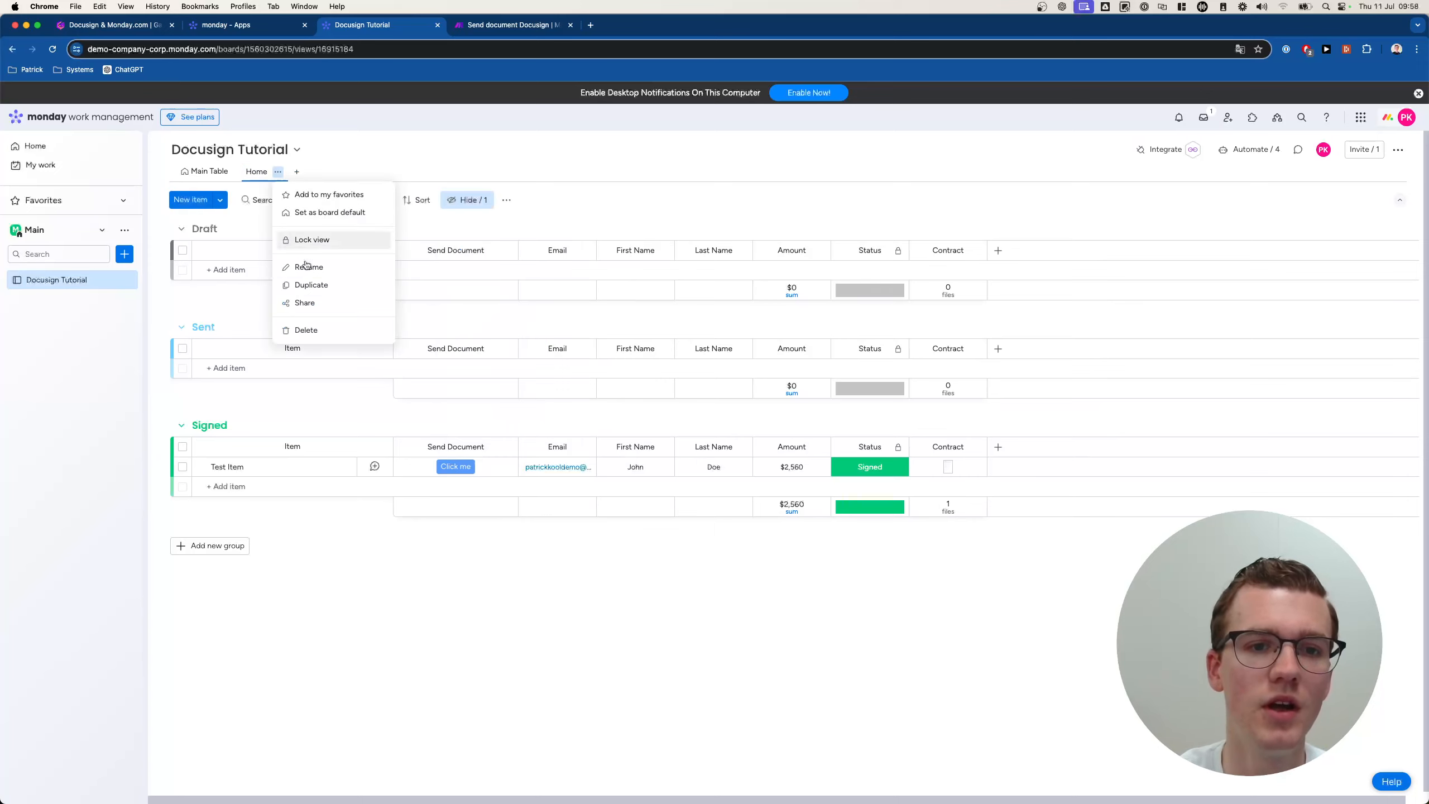
left_click(318, 214)
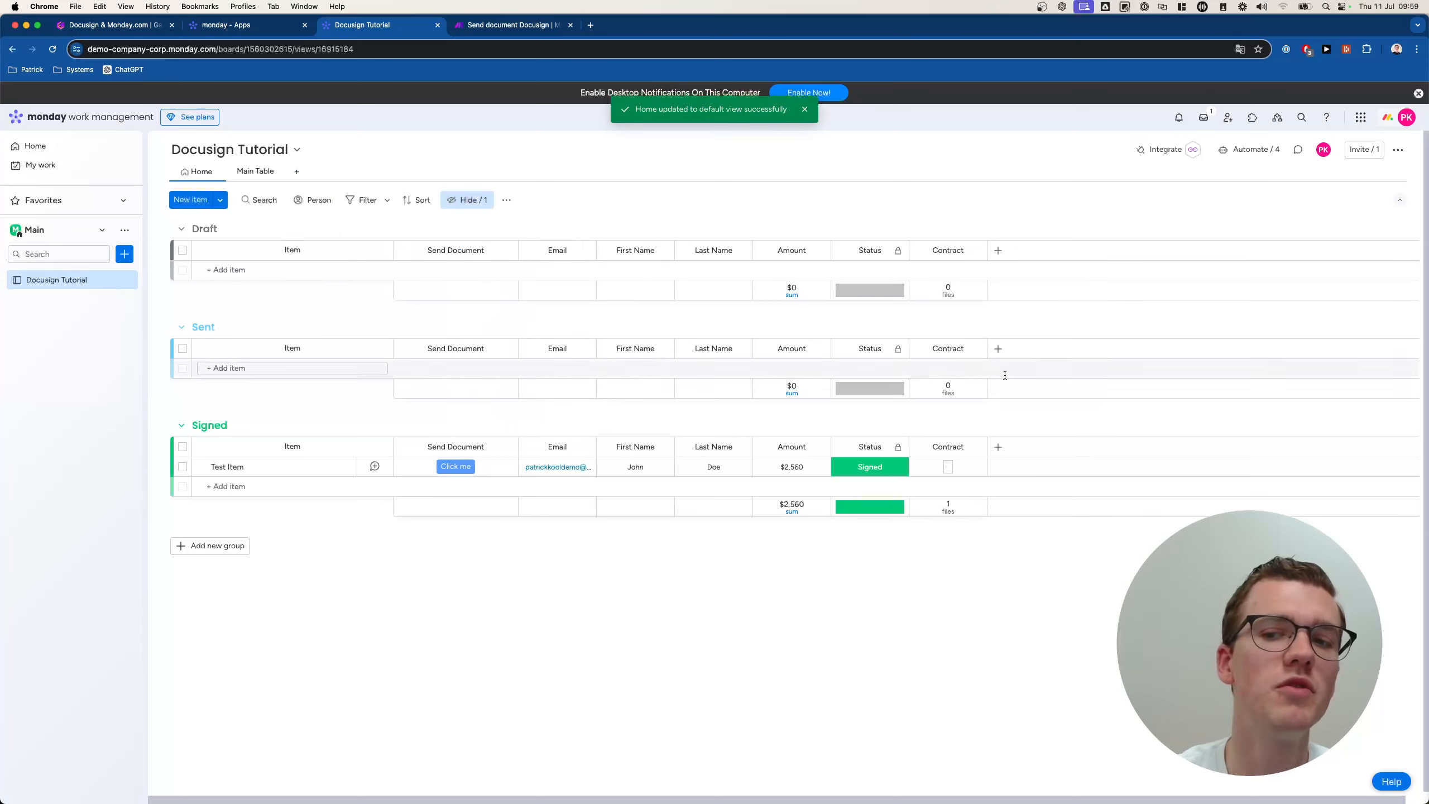
left_click(261, 171)
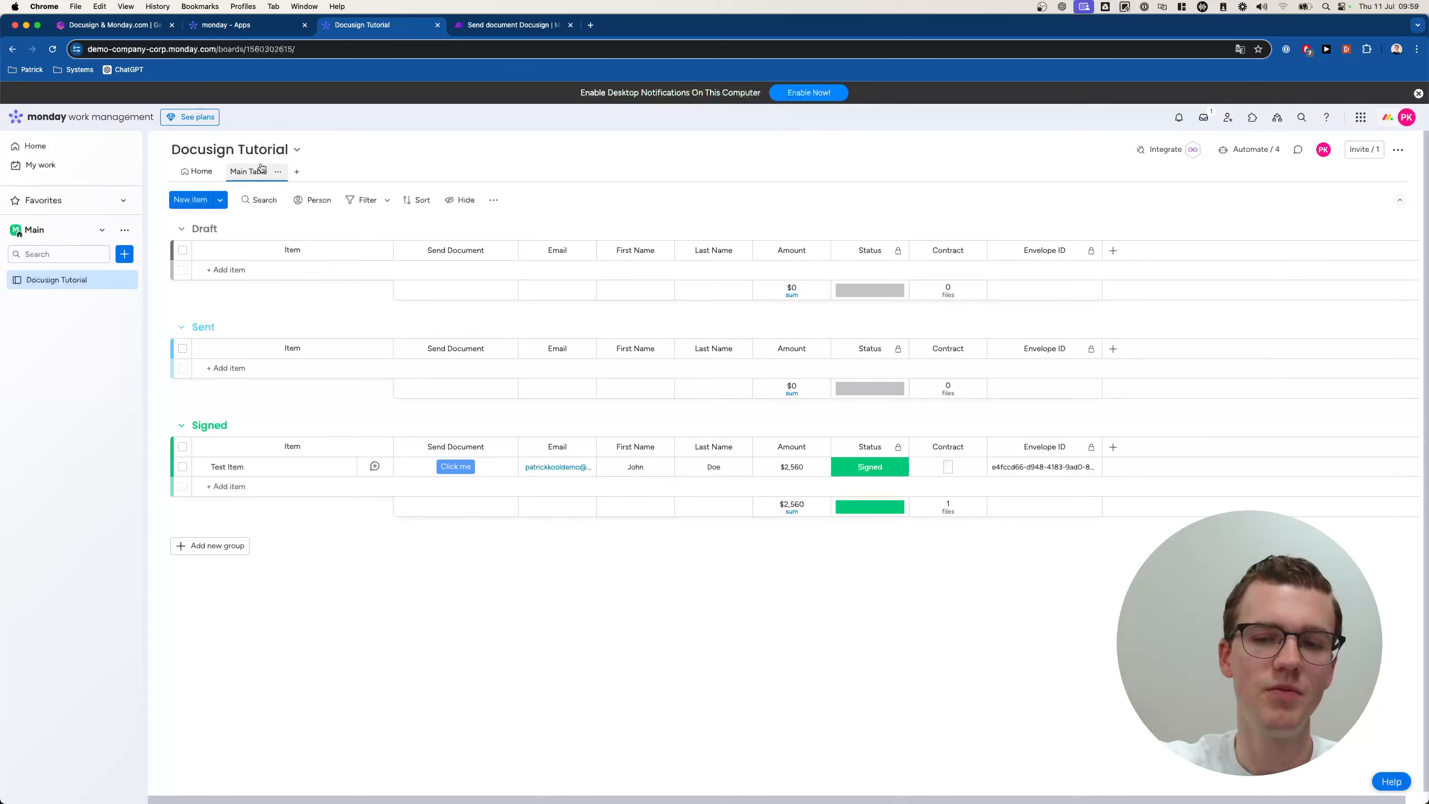
left_click(197, 172)
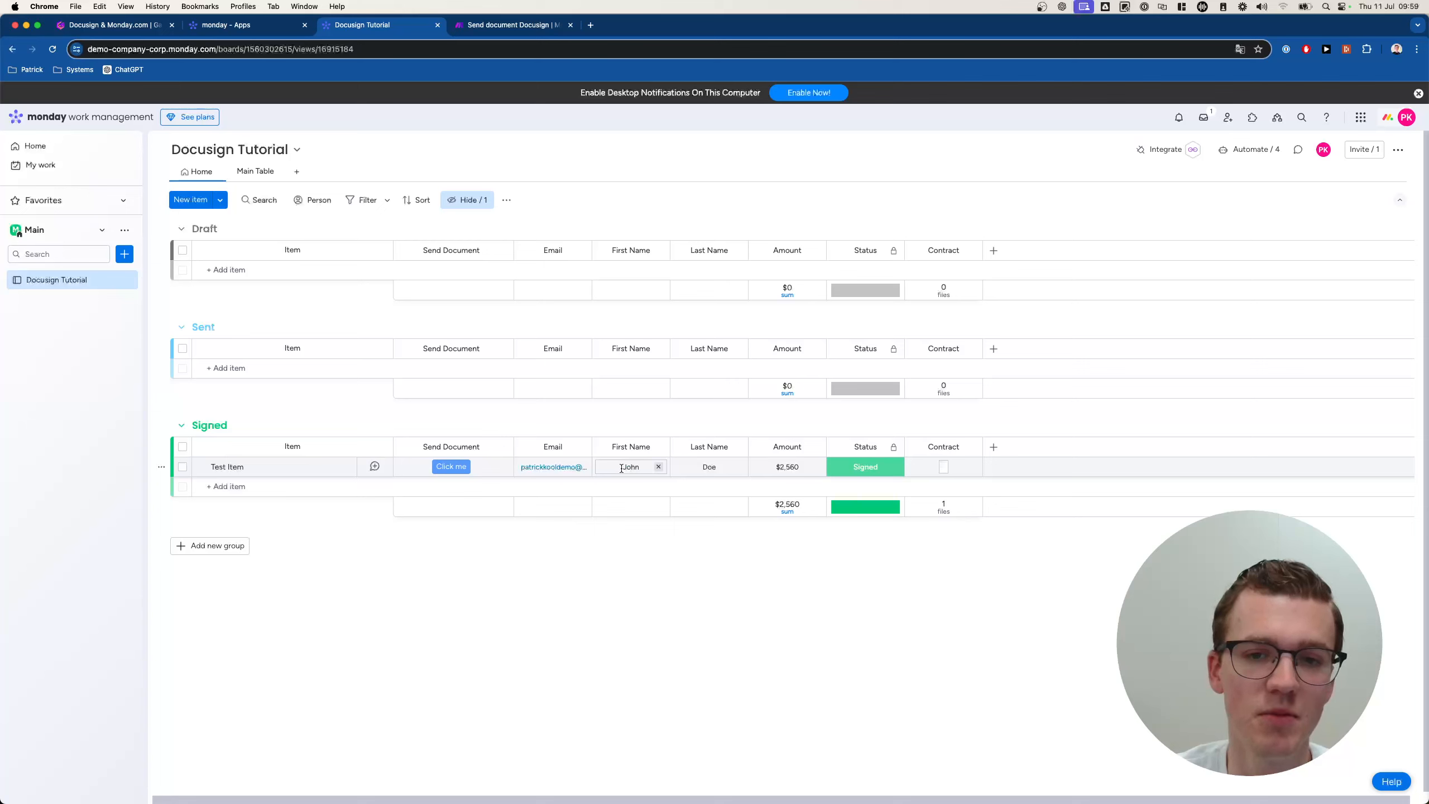
left_click(865, 466)
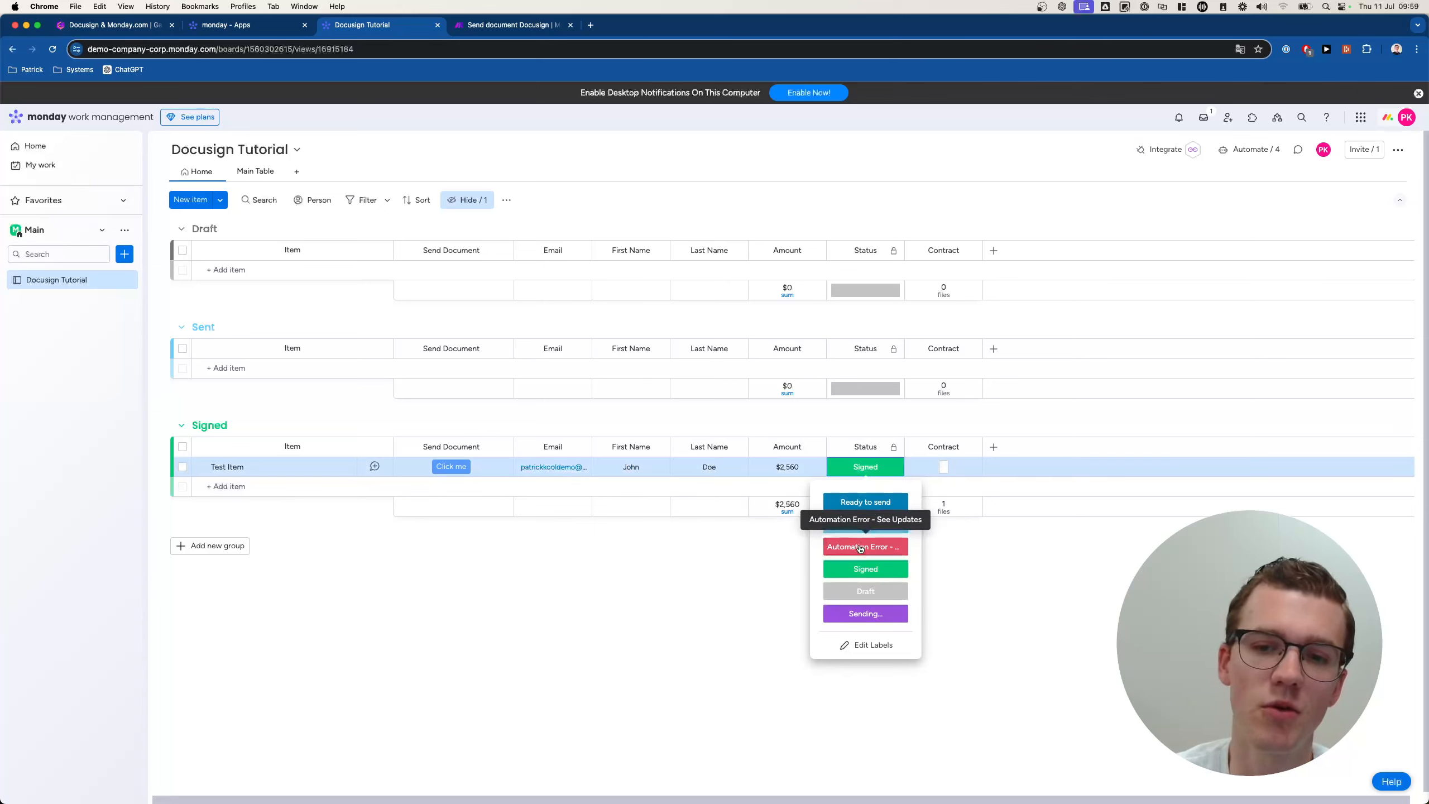
left_click(465, 578)
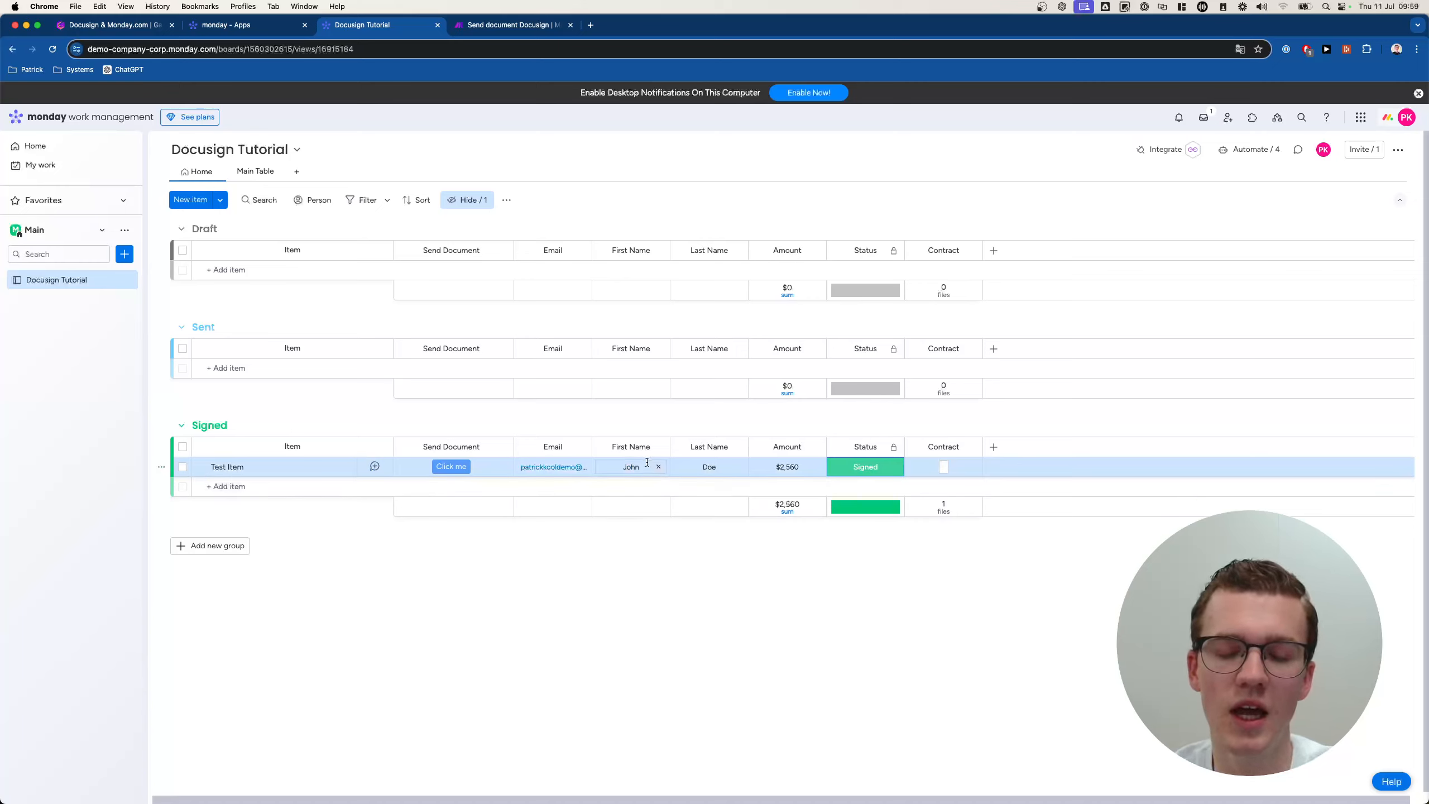
left_click(549, 475)
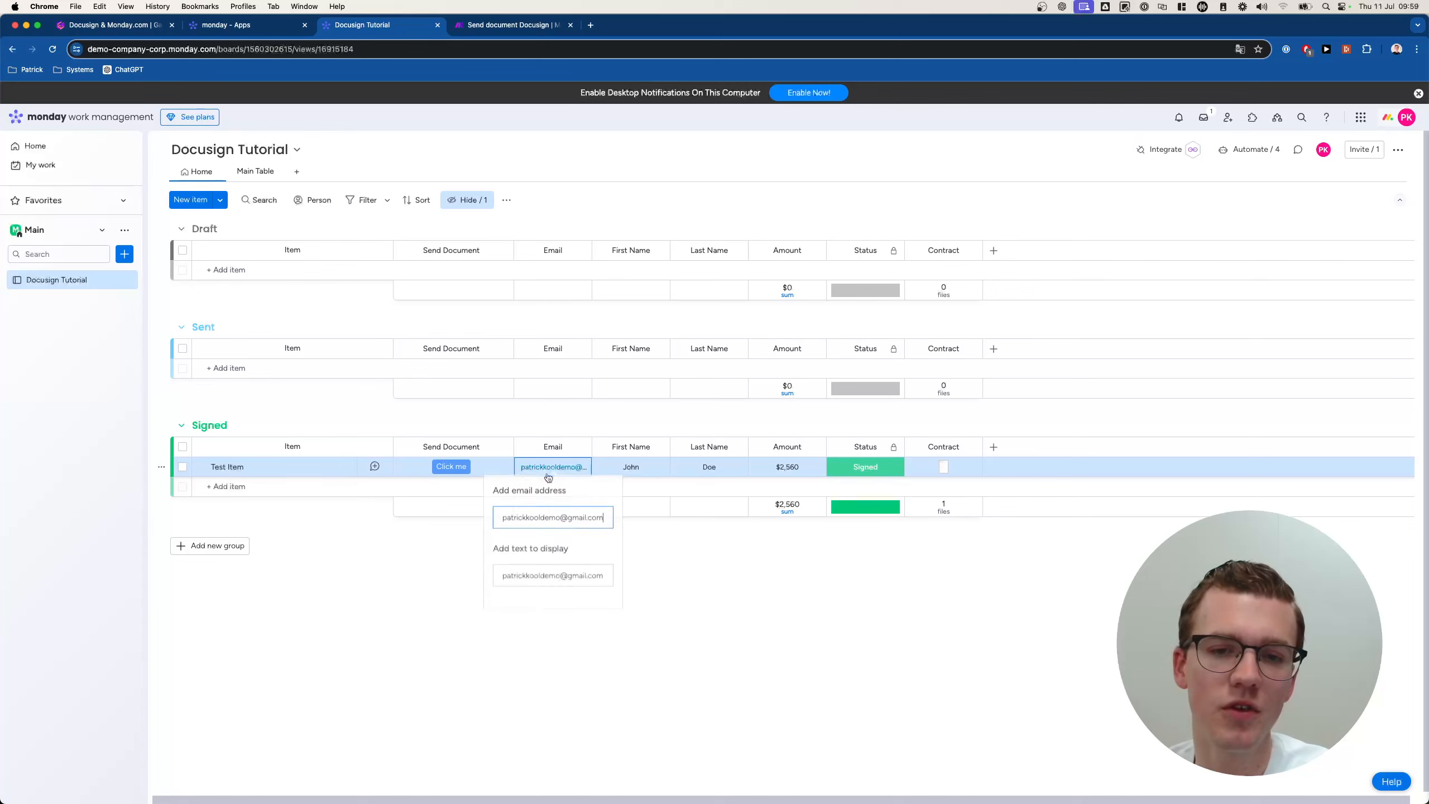
left_click(554, 515)
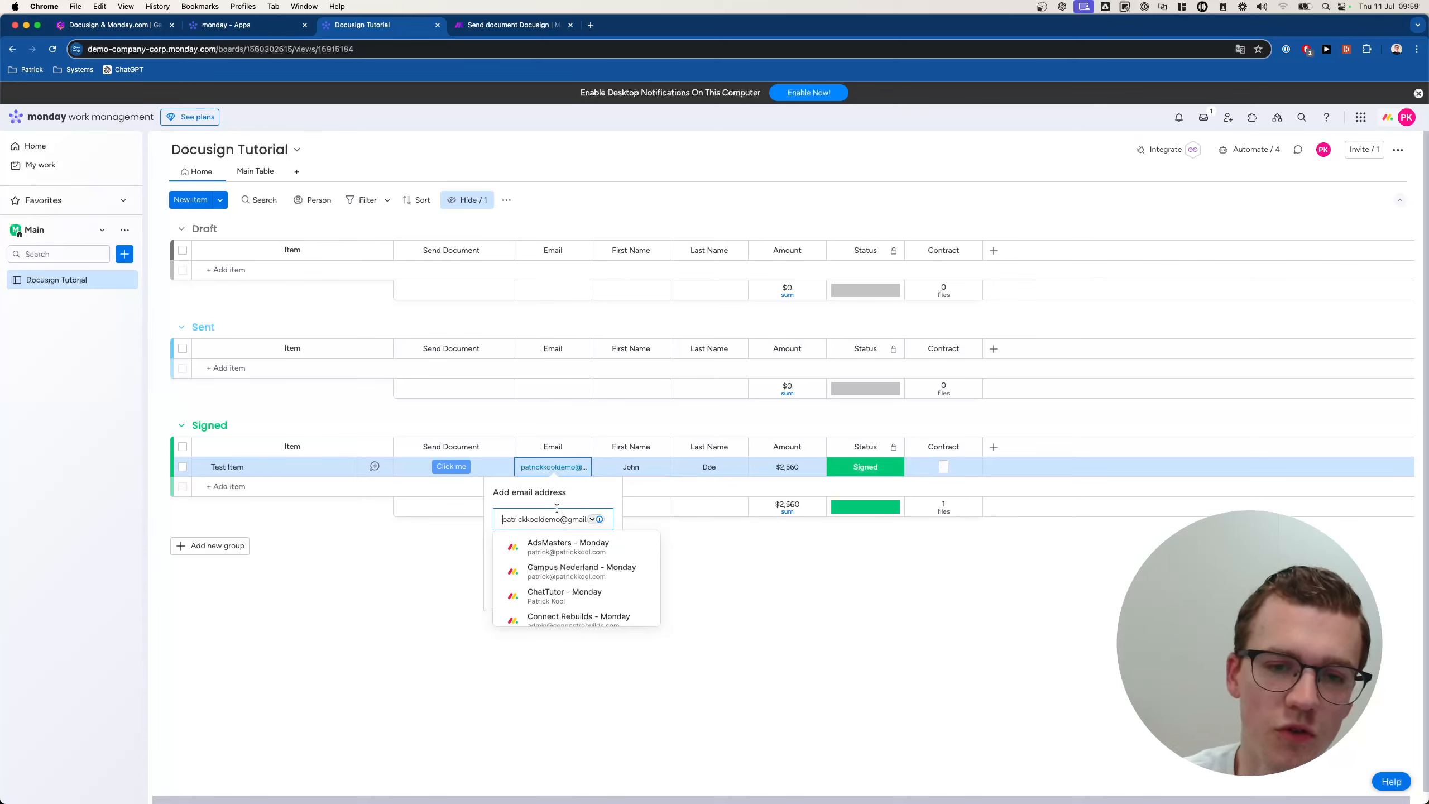
left_click(520, 576)
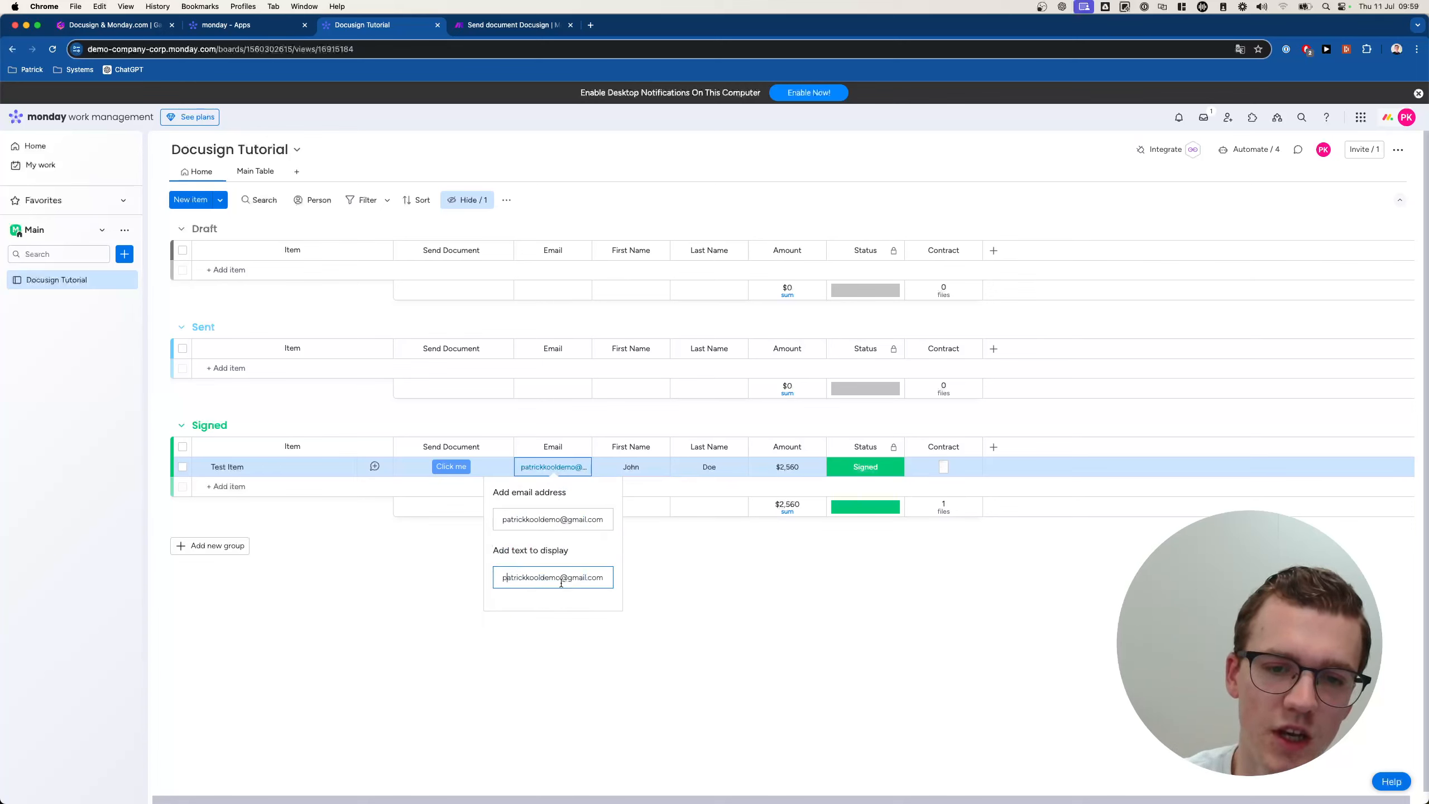
key("super+a")
type("Email")
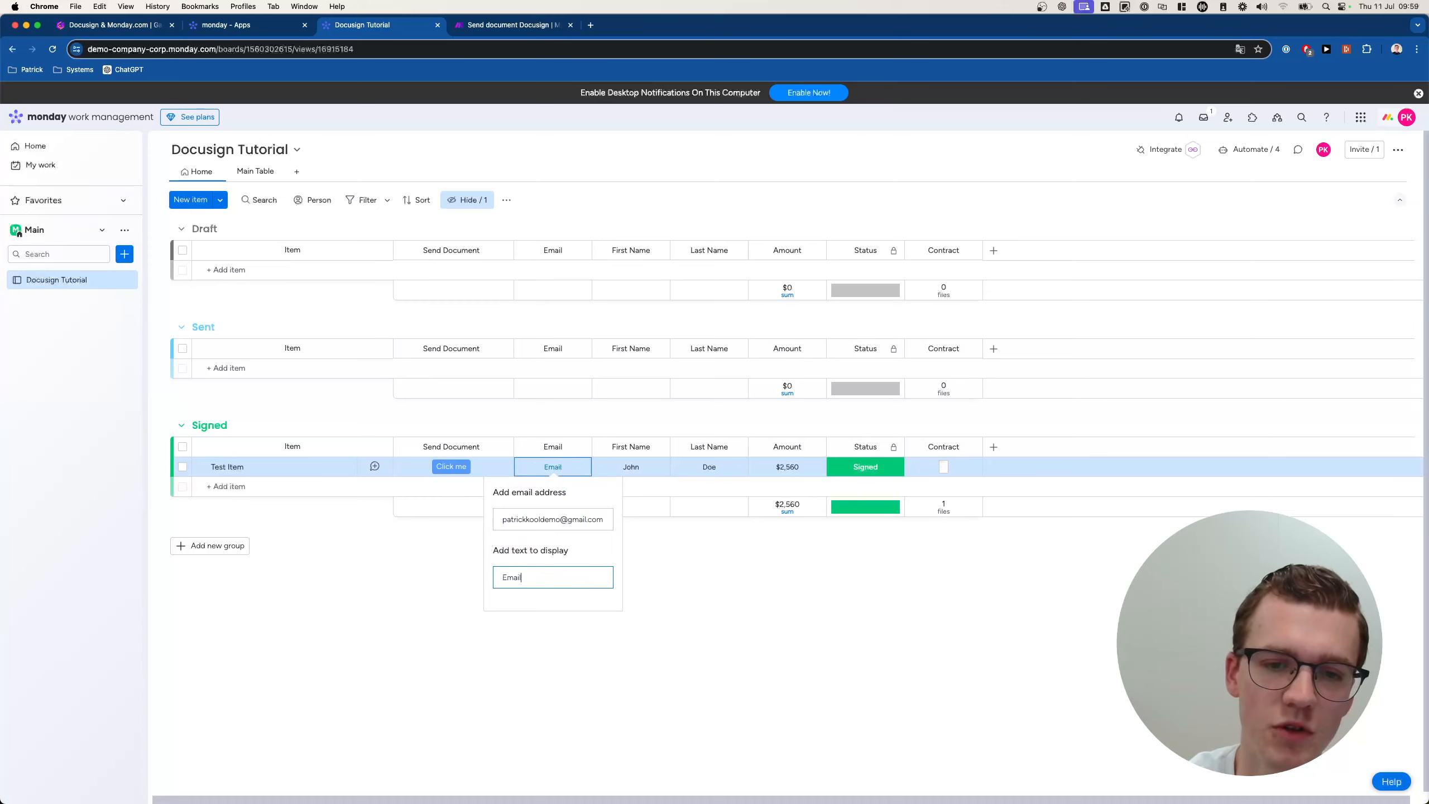
key("Return")
Restore the link's display text by pasting in the full e-mail address.
left_click(568, 466)
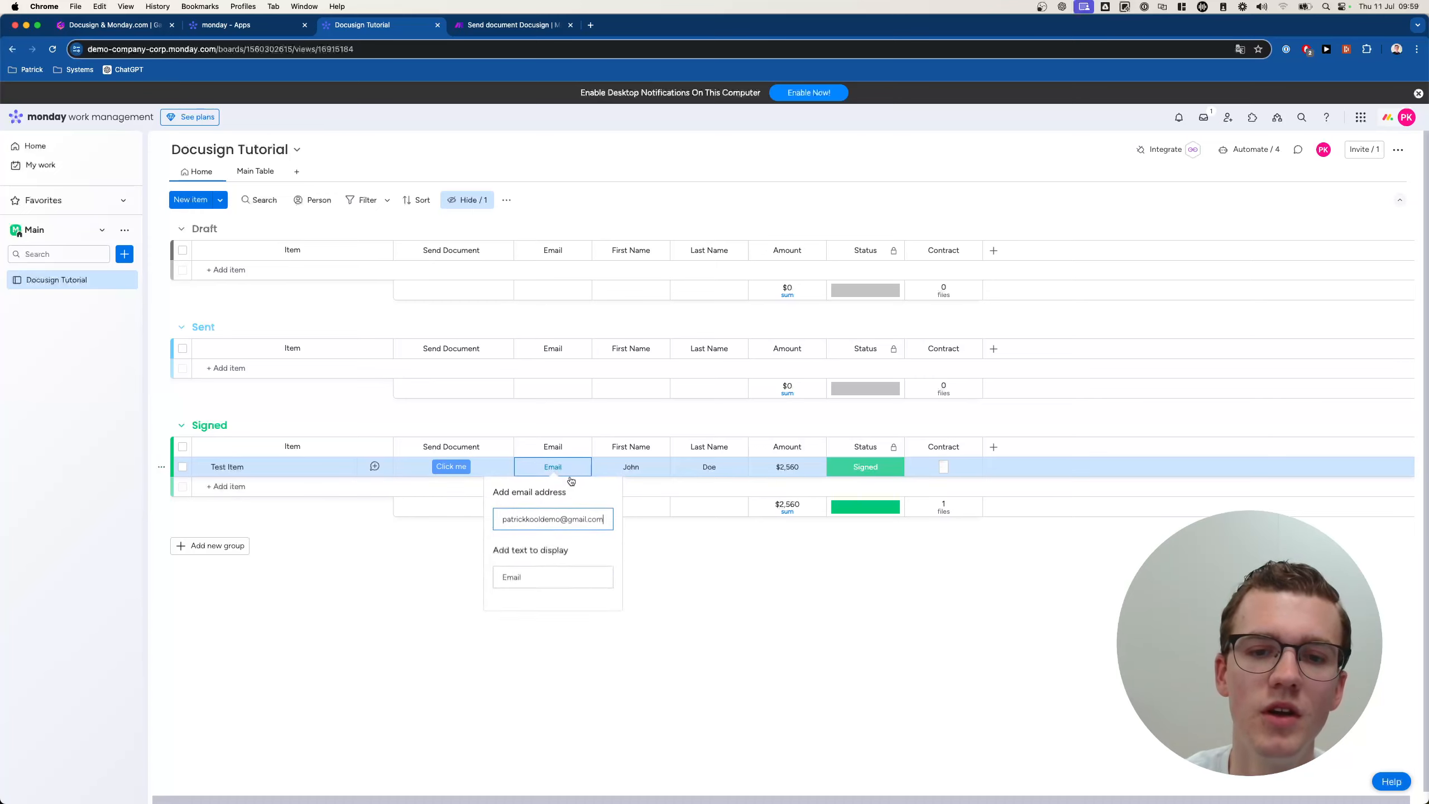
left_click(541, 519)
left_click(570, 499)
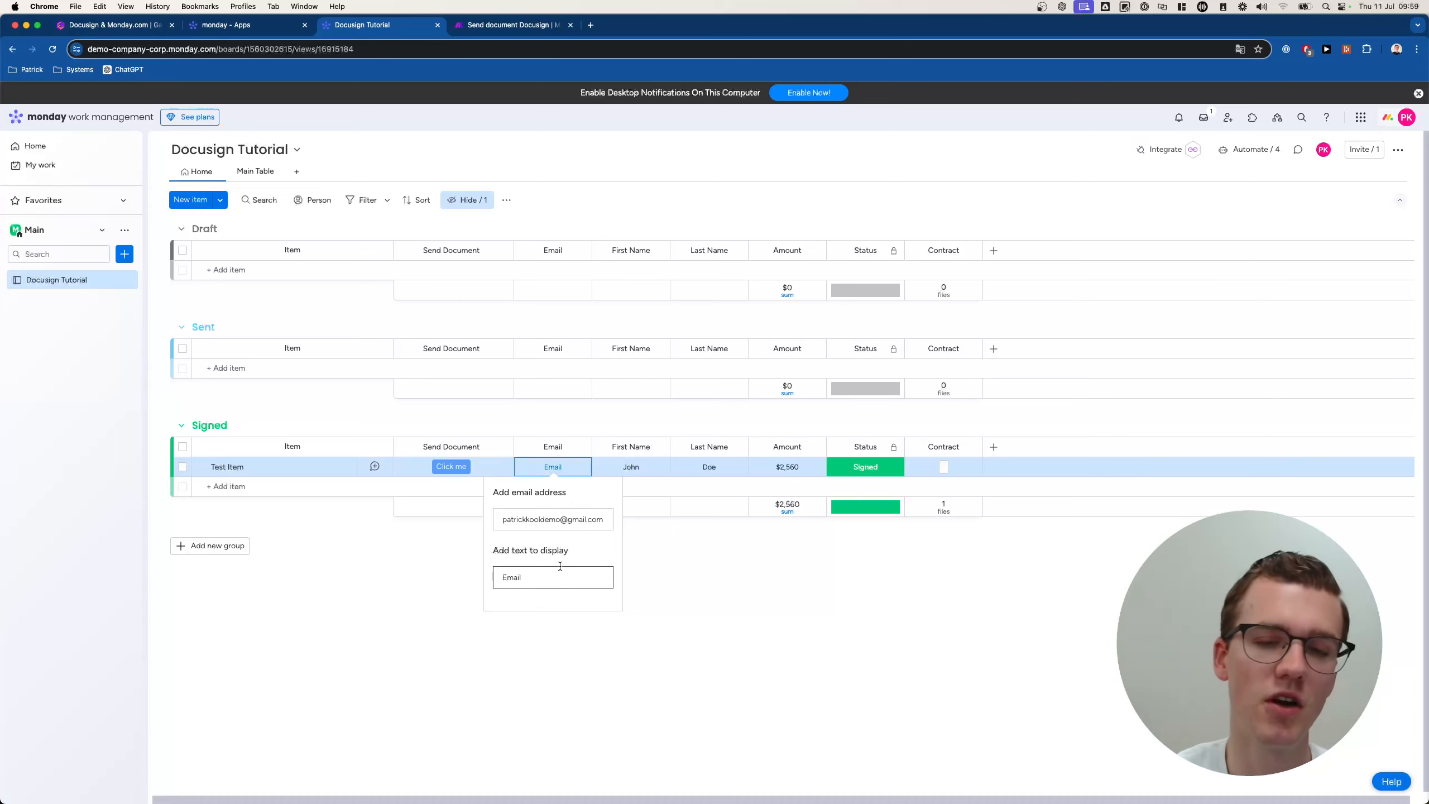
left_click(584, 518)
key("super+a")
key("super+c")
left_click(551, 550)
key("super+a")
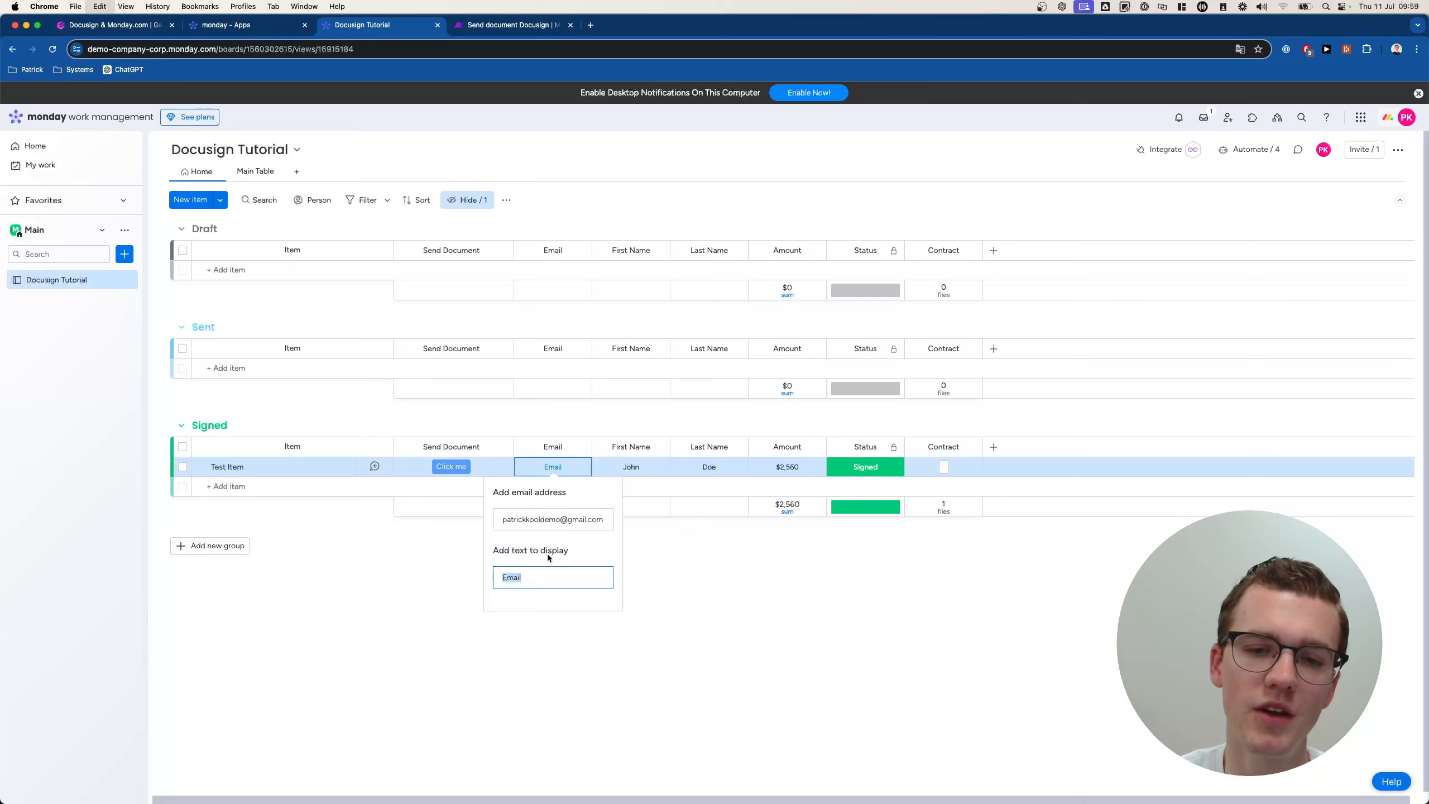
key("super+v")
left_click(601, 544)
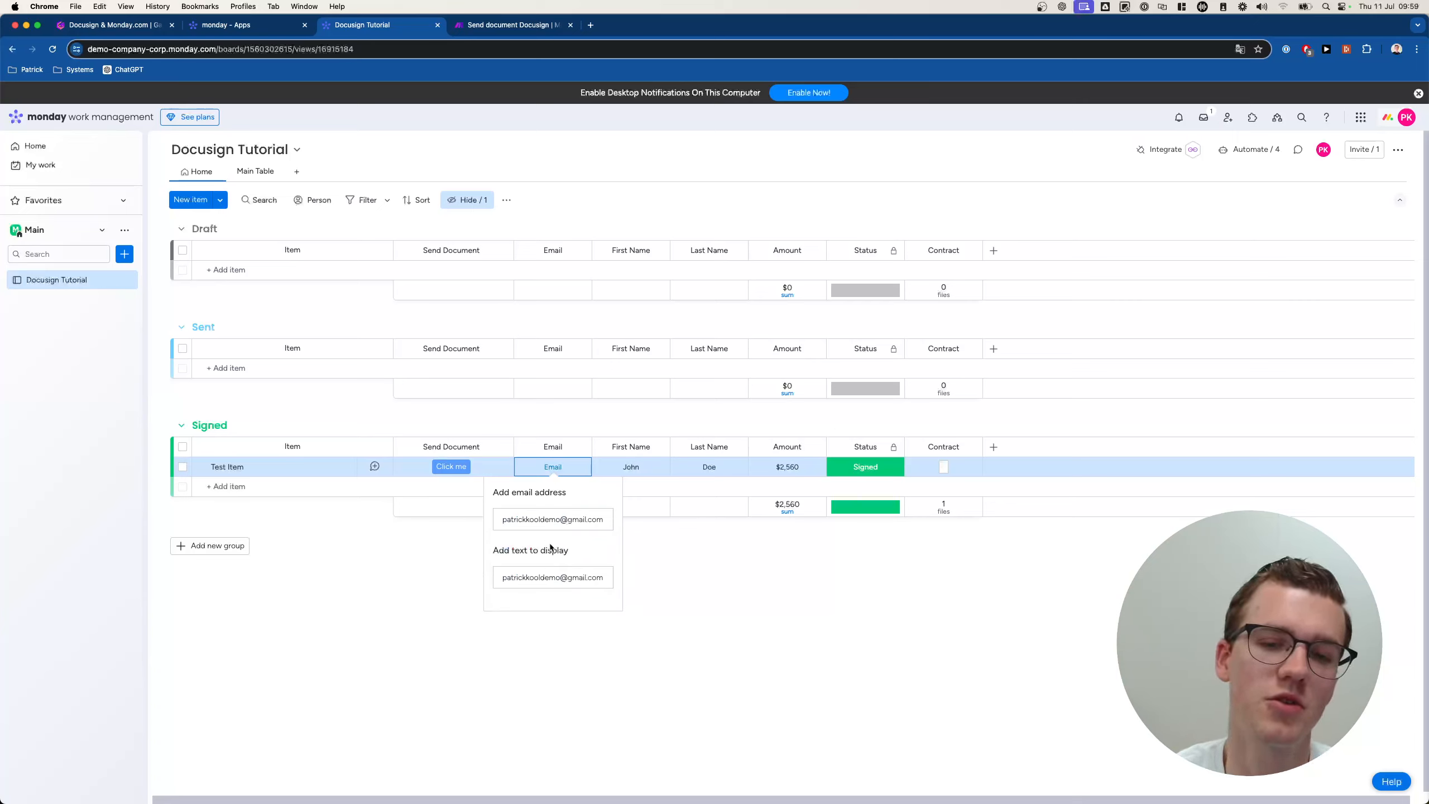